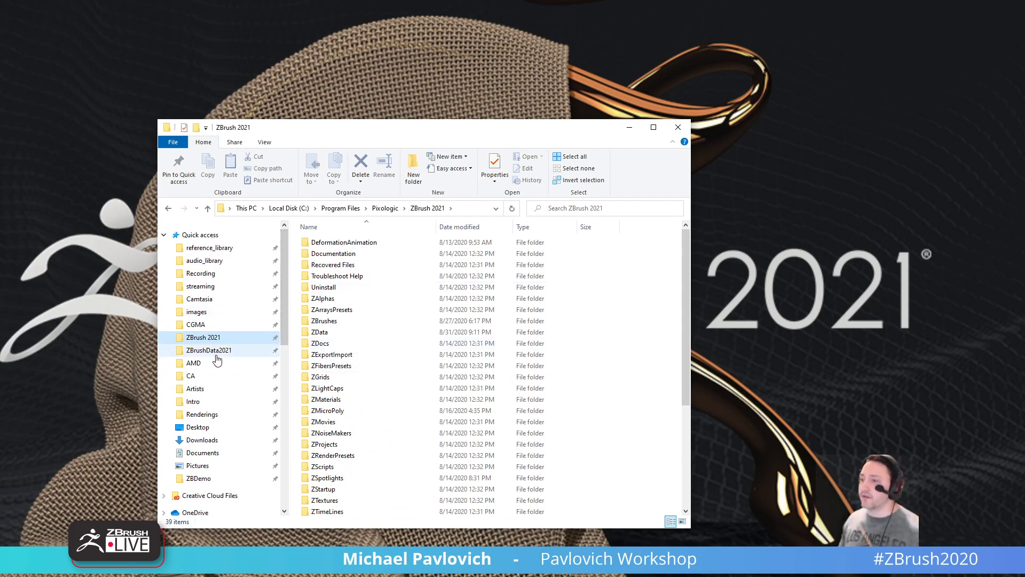
- View the ZBrushData2021 folder, then switch to ZBrush, browse LightBox's brush folders and close the leftover file explorer window
click(214, 350)
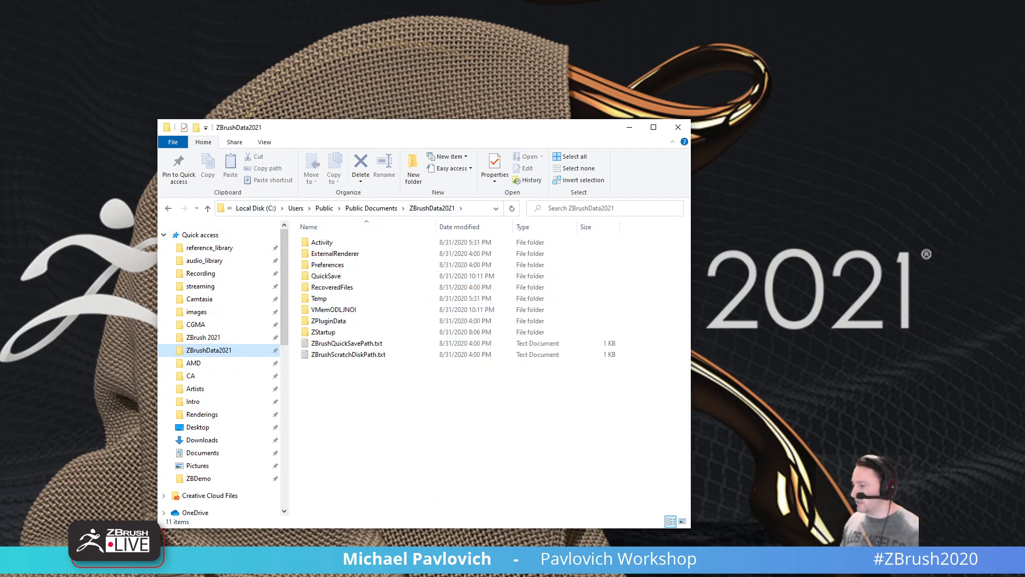
key(alt+Tab)
drag(372, 198, 475, 163)
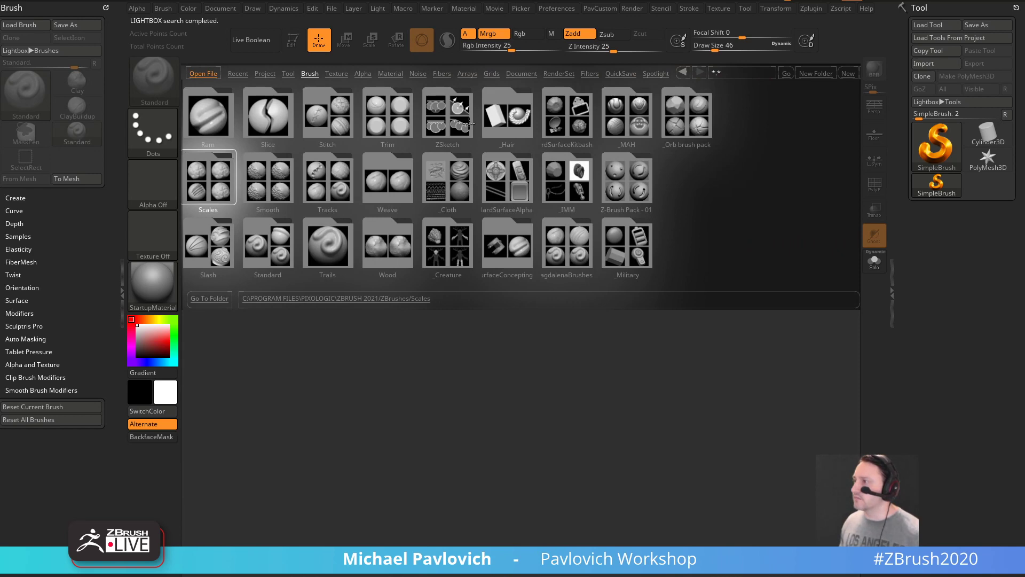
mouse_move(452, 184)
mouse_down()
mouse_move(441, 208)
mouse_move(353, 254)
mouse_up()
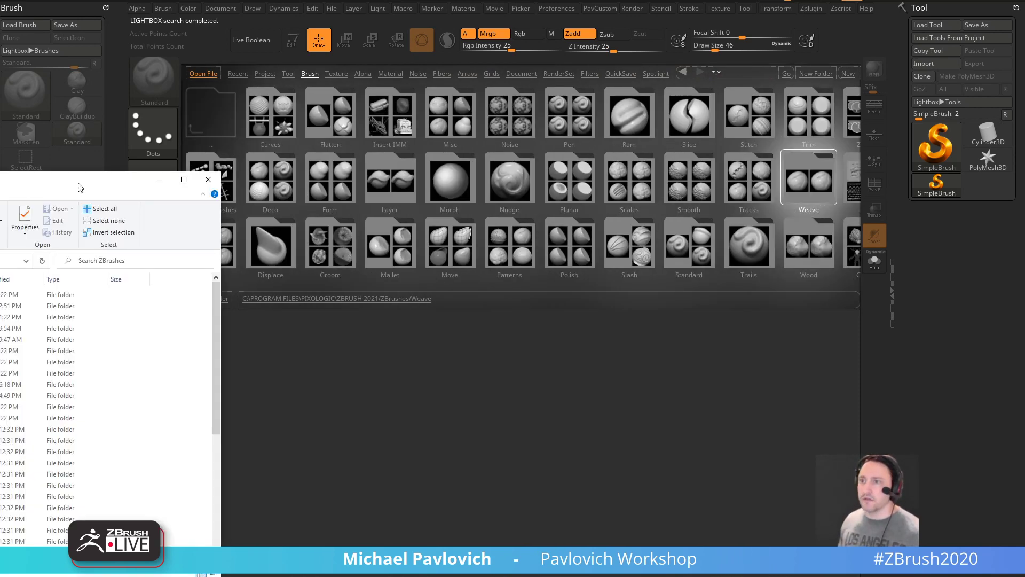
click(211, 179)
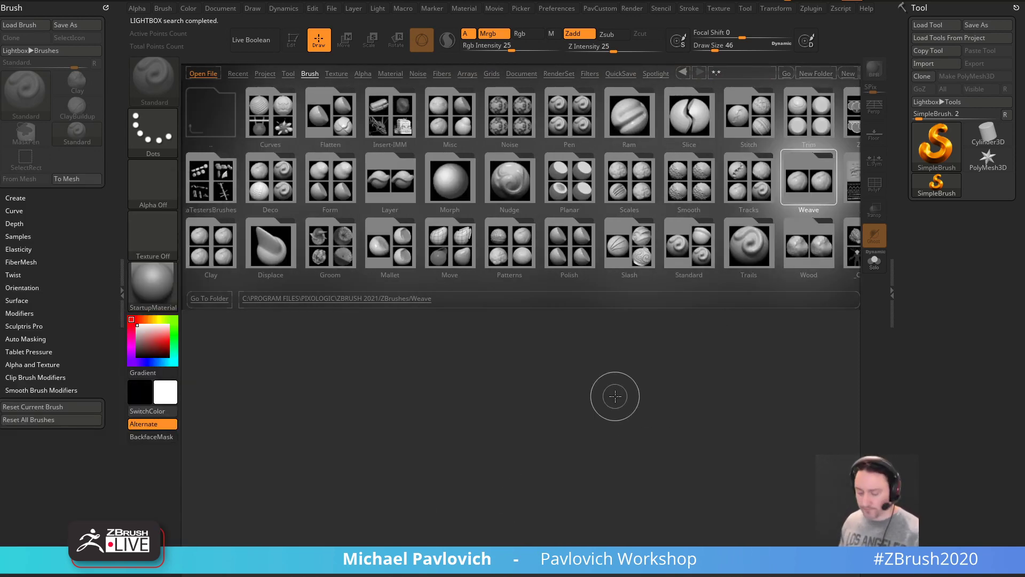
- Toggle LightBox off and on, and clear the stray brush strokes from the canvas
key(comma)
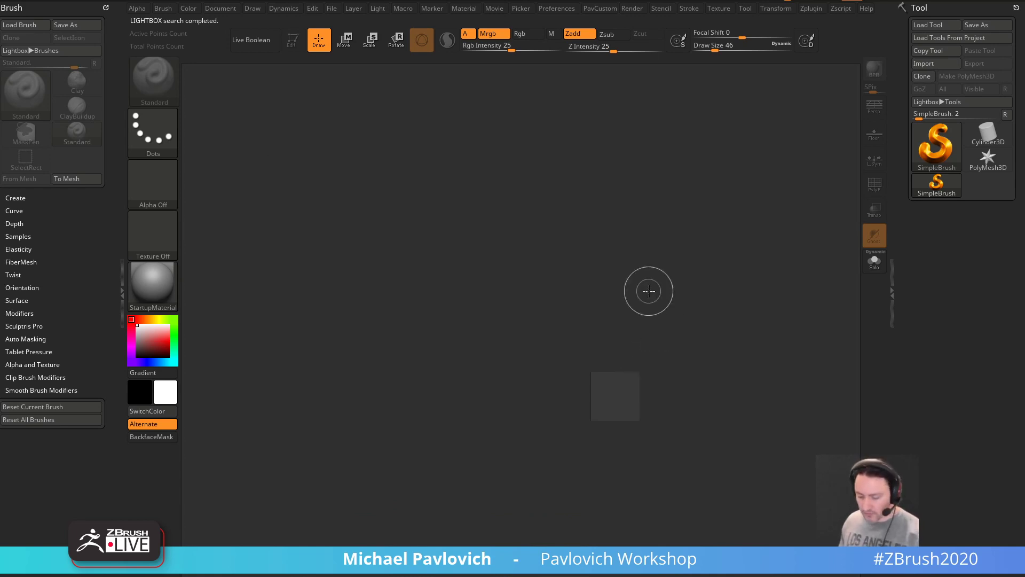
key(comma)
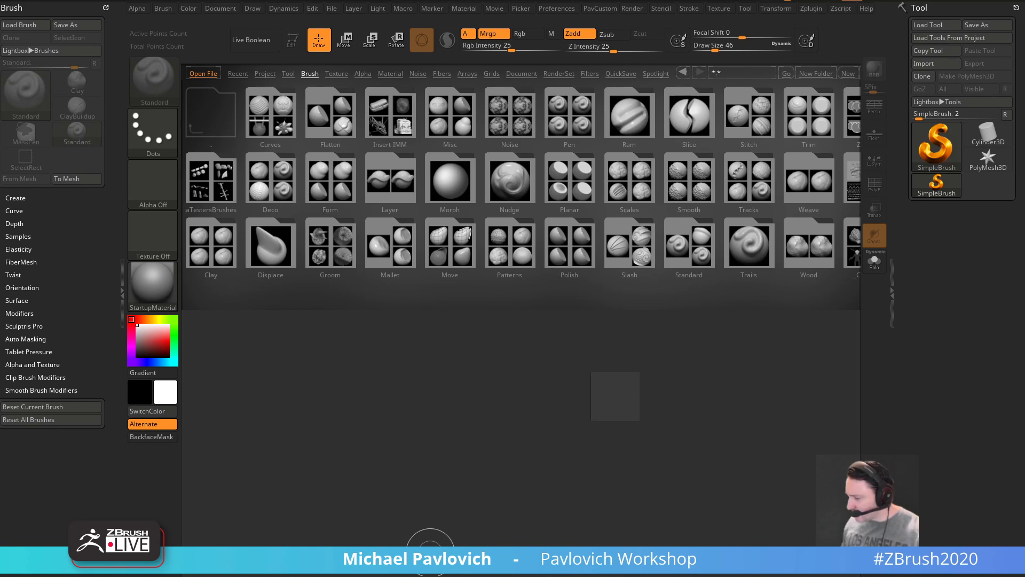
drag(619, 333, 635, 323)
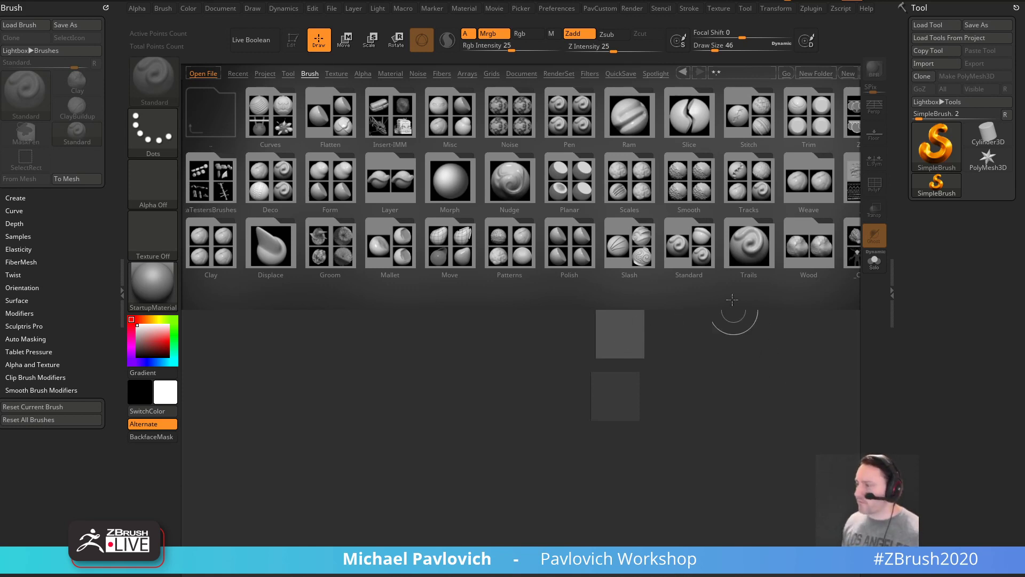
key(ctrl)
key(ctrl+n)
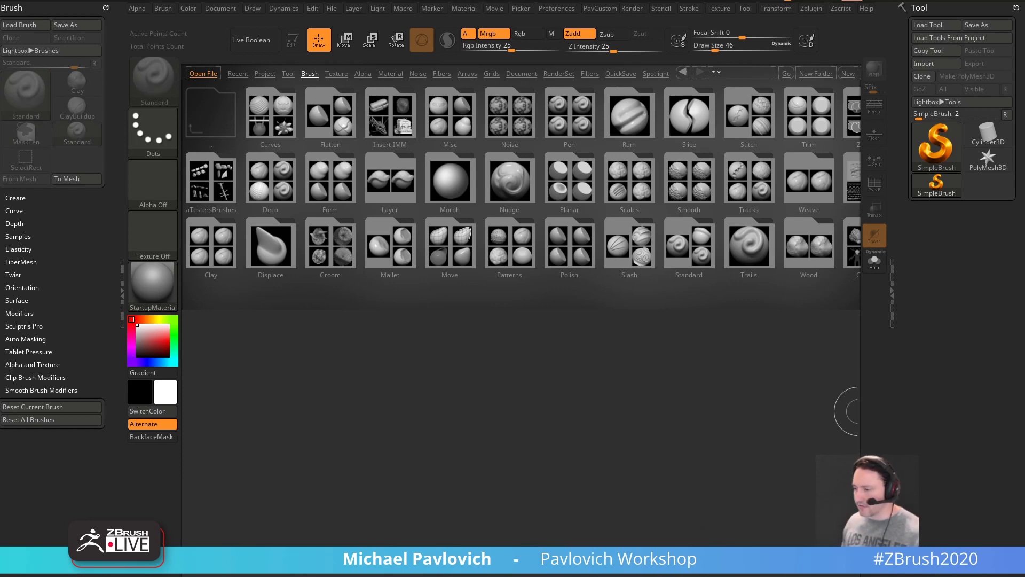
- Switch to Chrome and display the YouTube channel's created playlists
key(alt+Tab)
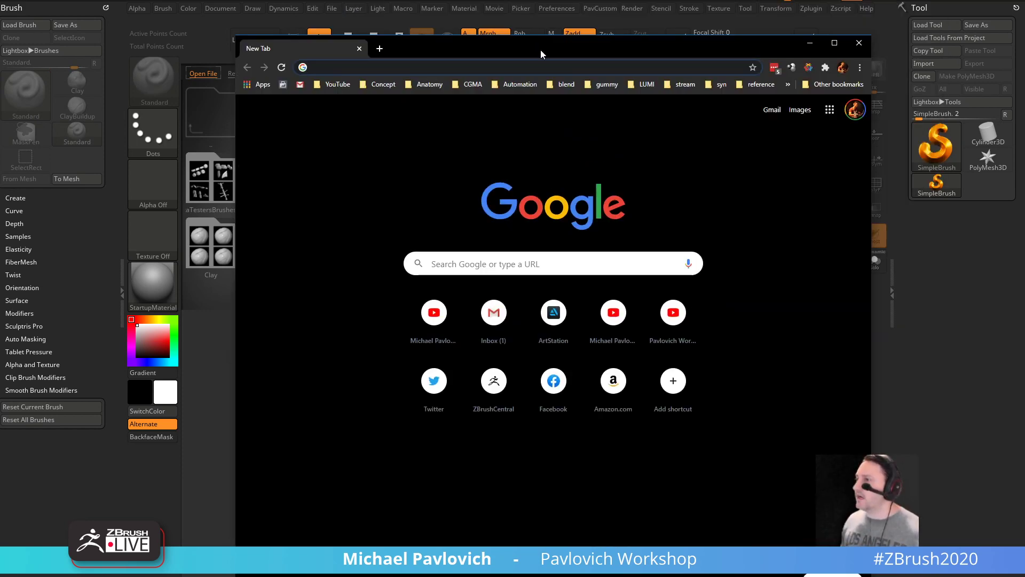
click(336, 85)
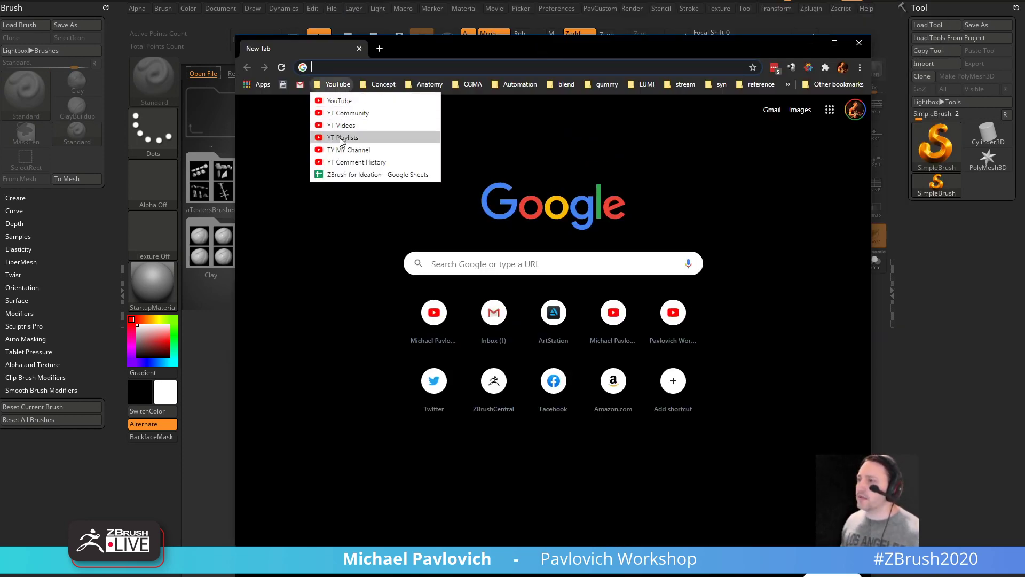
click(341, 137)
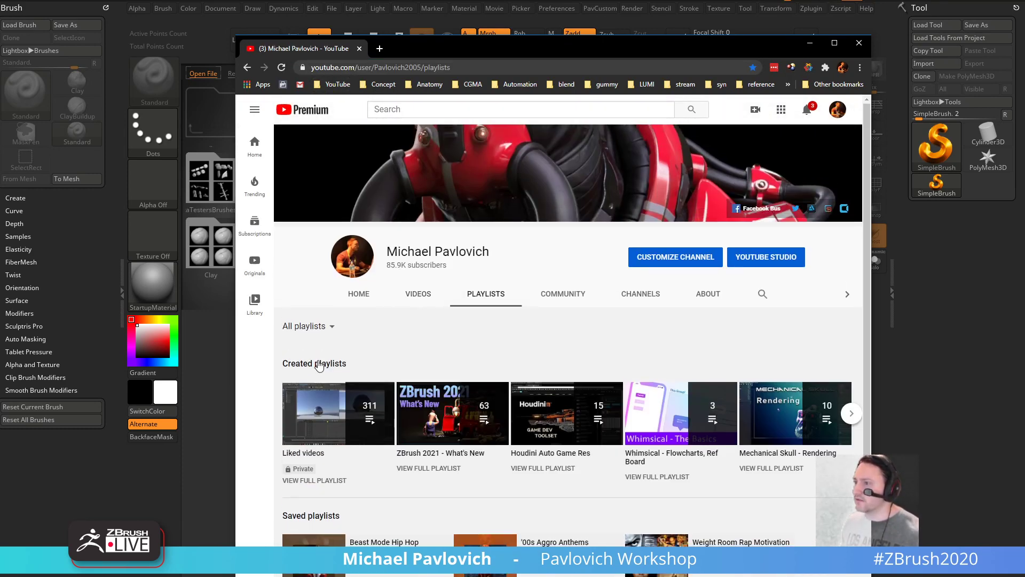
click(312, 326)
click(313, 336)
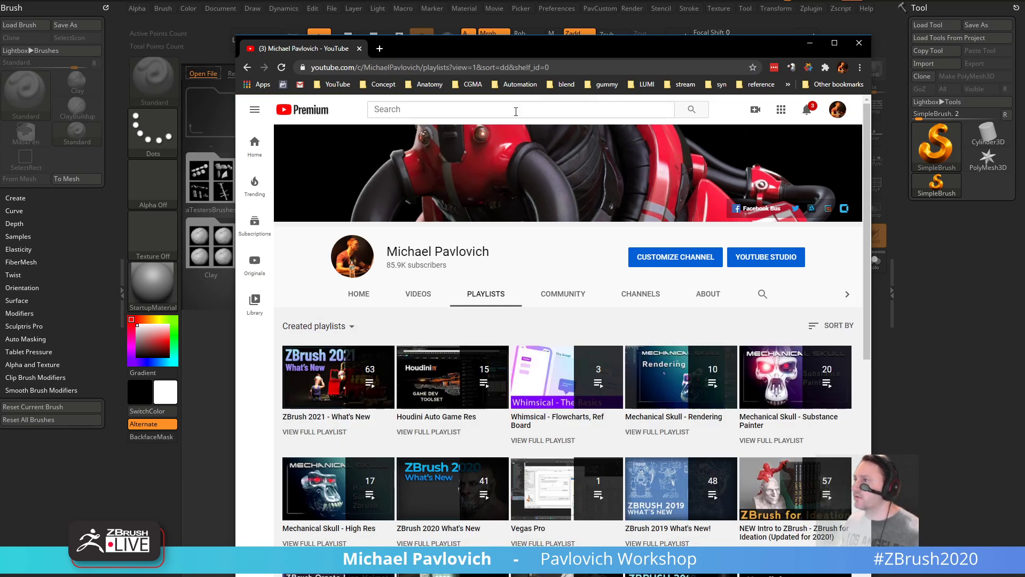
- Open the full Livestream Full Episodes playlist and skim its videos
scroll(446, 480, down, 8)
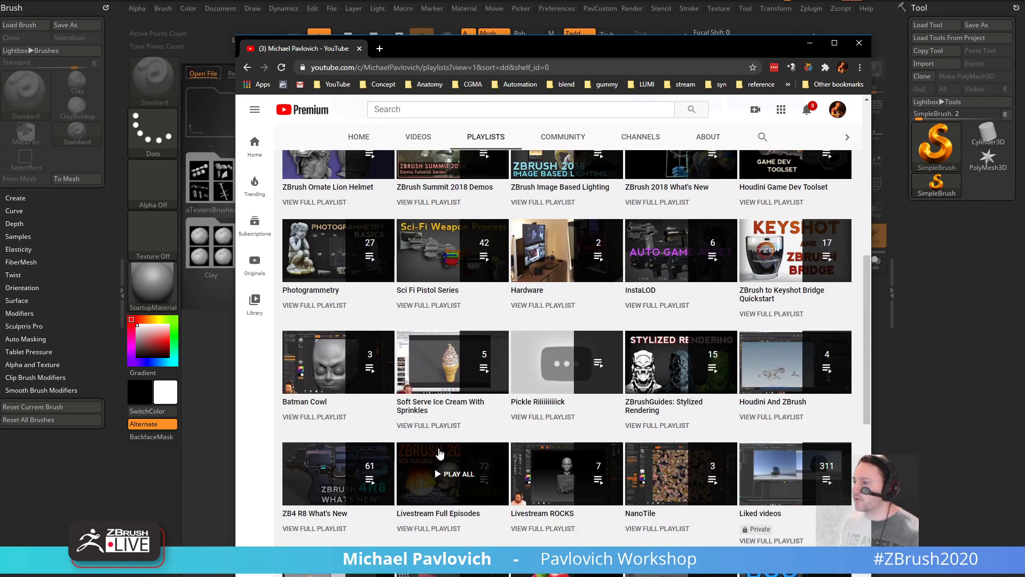
click(441, 529)
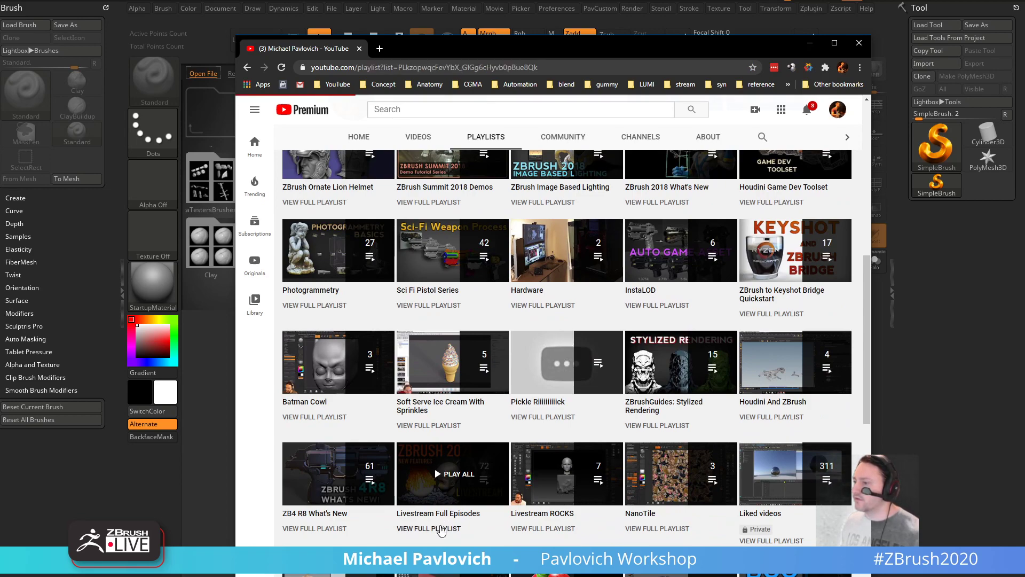
scroll(619, 331, down, 8)
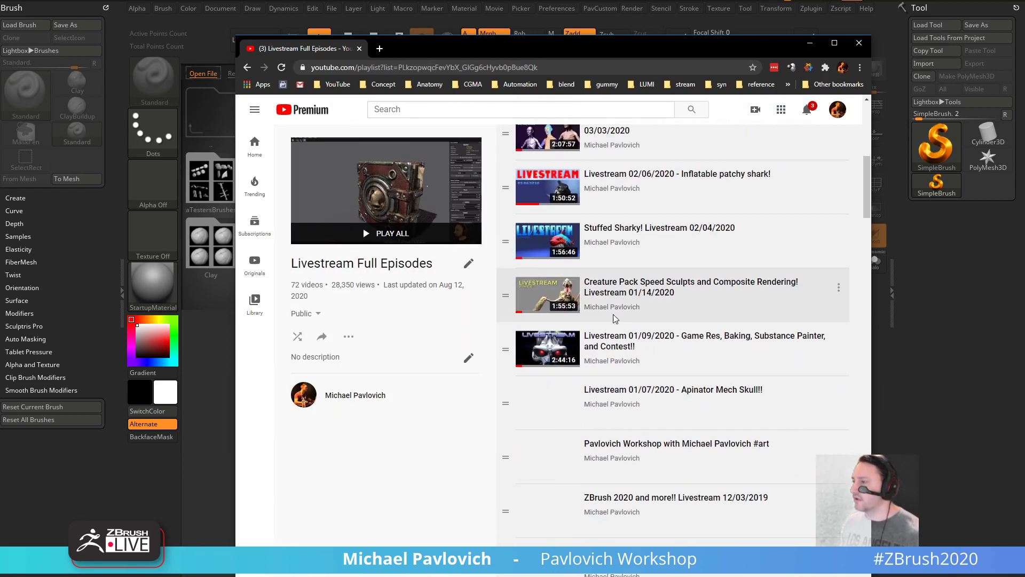
scroll(621, 331, up, 4)
scroll(621, 331, up, 5)
- Open the bookmarked Pavlovich Workshop playlist in a new browser tab and reposition the browser window
click(379, 48)
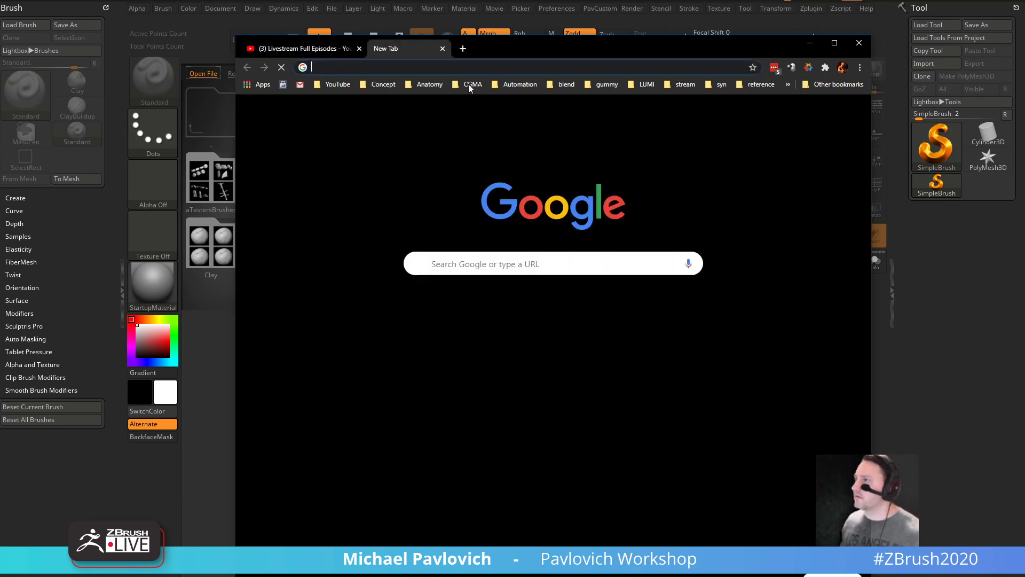
click(674, 86)
click(697, 150)
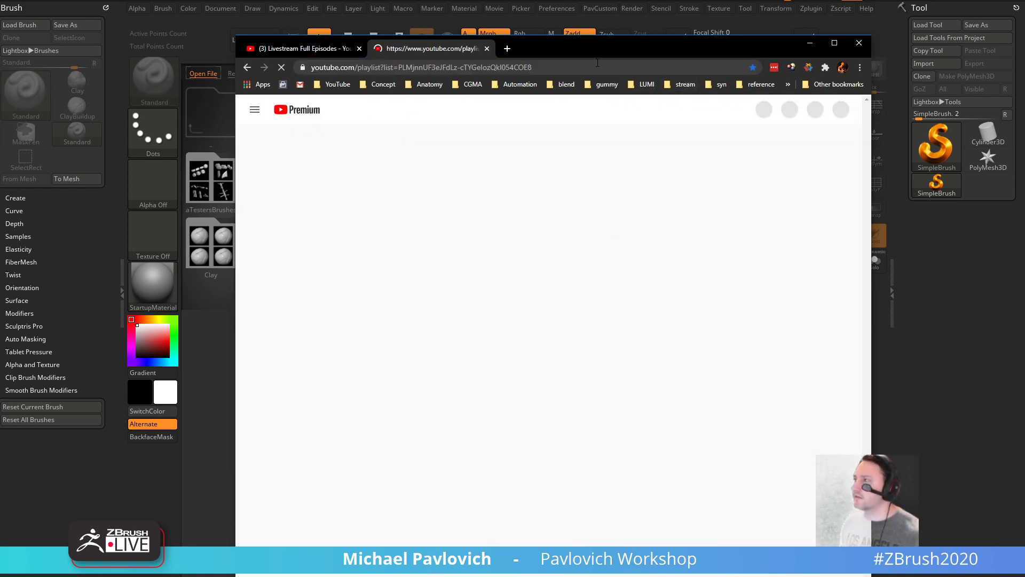
drag(597, 52, 543, 19)
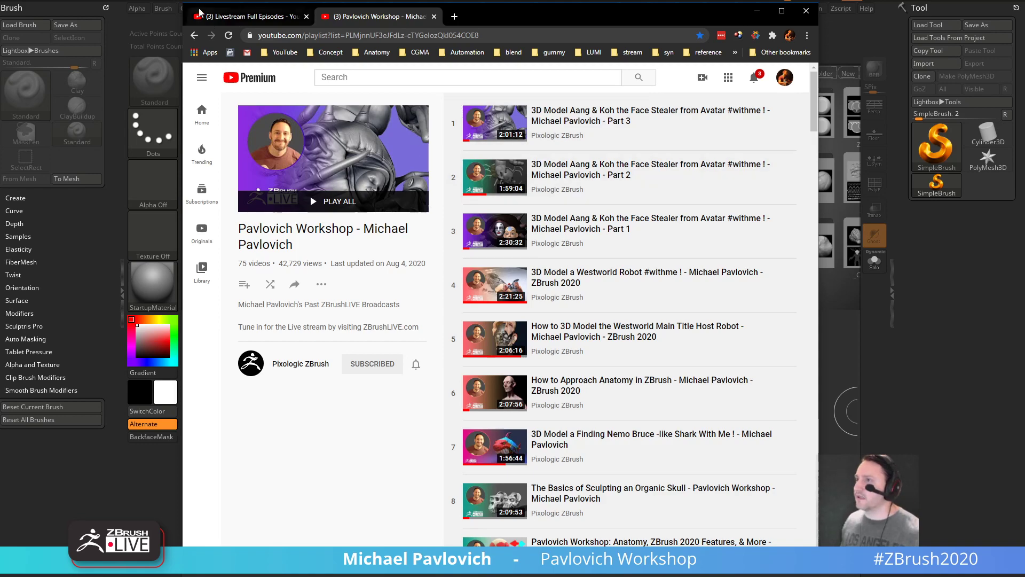
- Return to the Livestream Full Episodes playlist, look through its older 2019 episodes and minimise the browser
click(232, 18)
scroll(604, 316, down, 6)
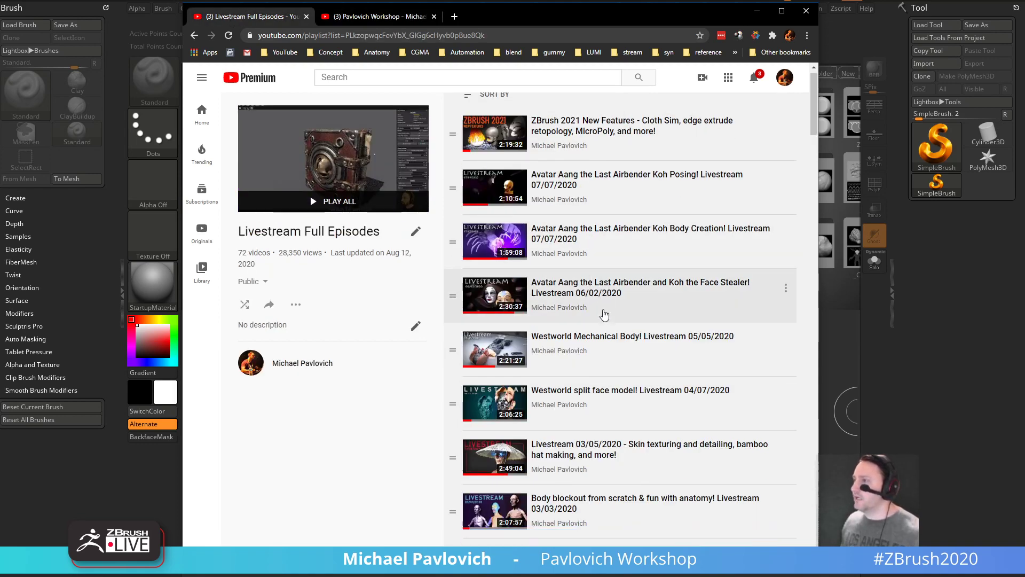
scroll(604, 316, down, 19)
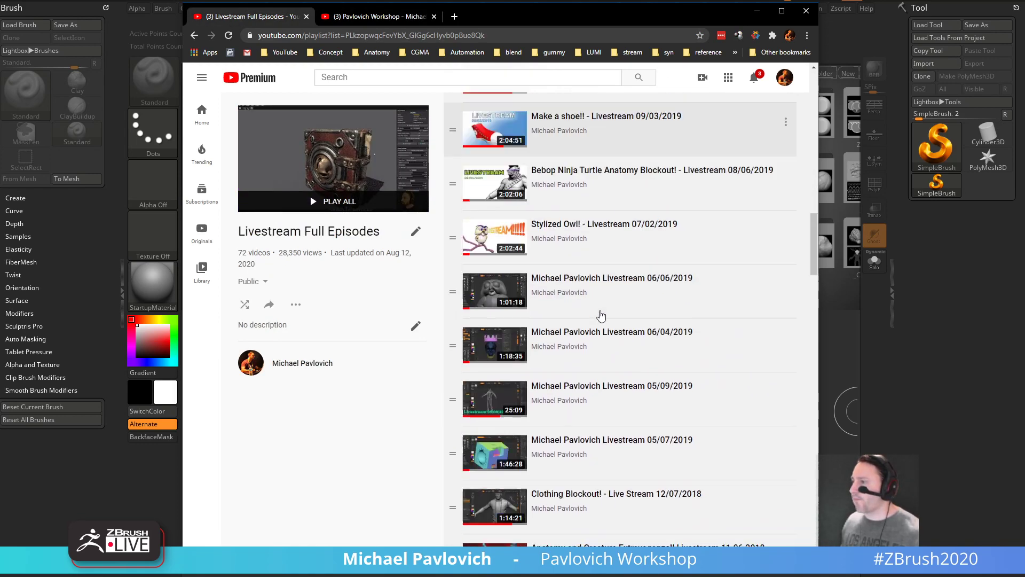
scroll(601, 315, up, 3)
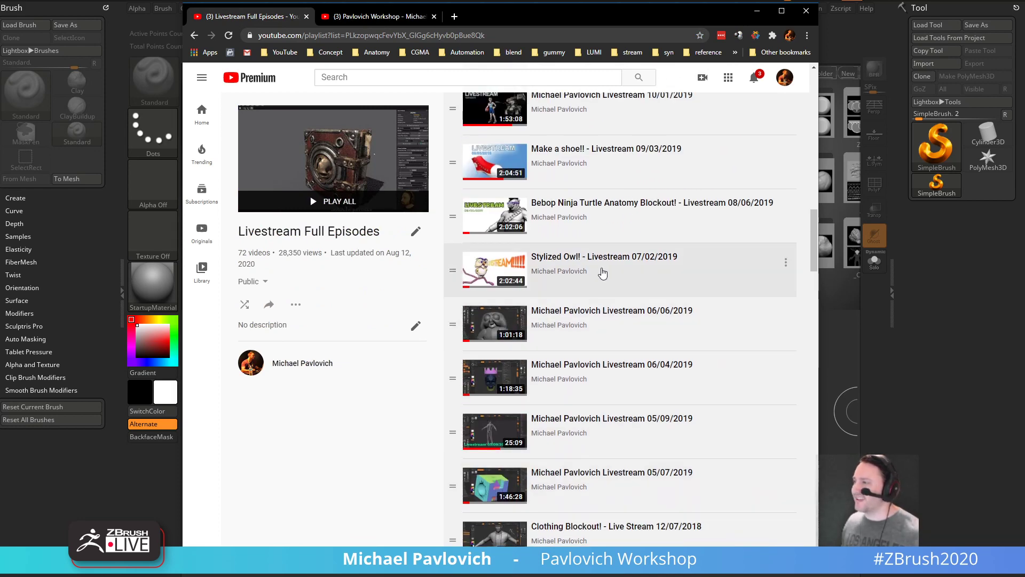
click(757, 11)
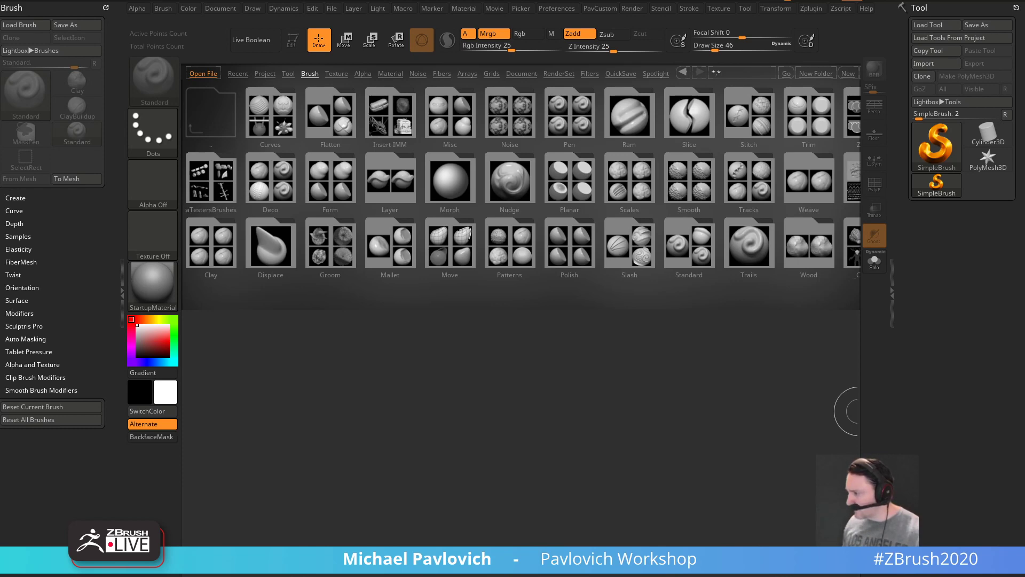
- Examine the bird feet image results for reference, previewing the drawn foot-type chart and the yellow talon photo, and move the browser away
drag(1024, 129, 622, 53)
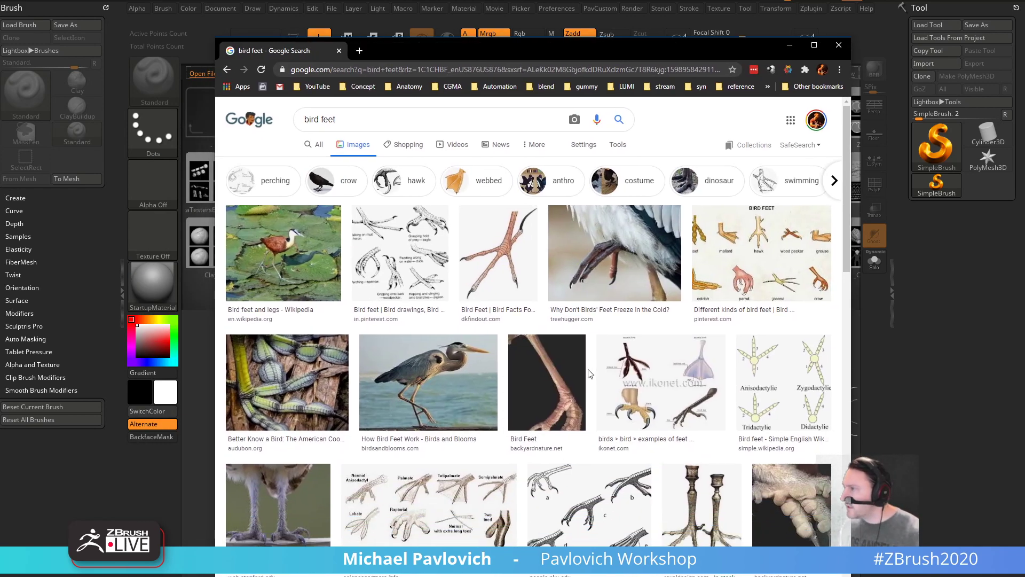
scroll(417, 374, down, 2)
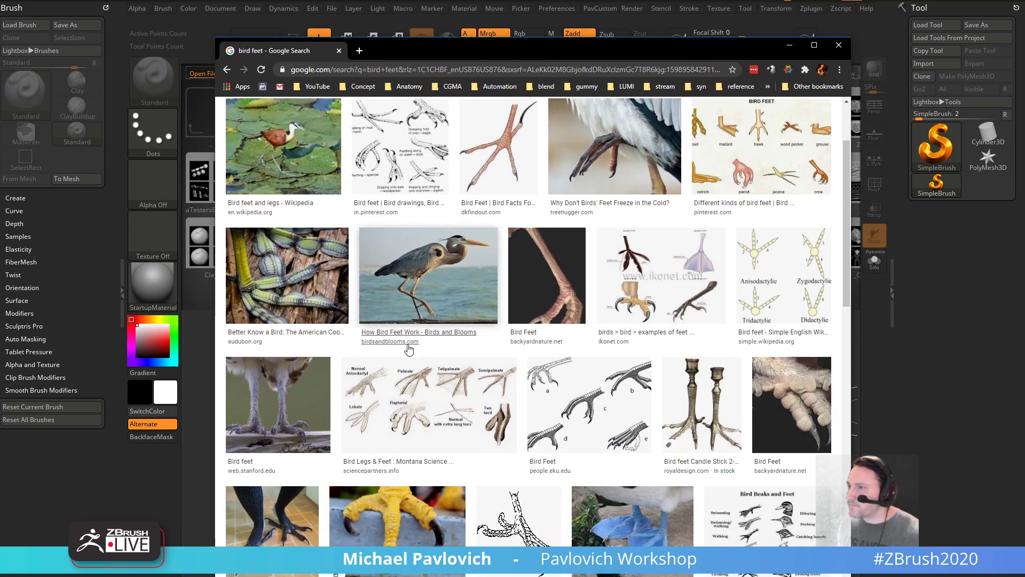
click(372, 146)
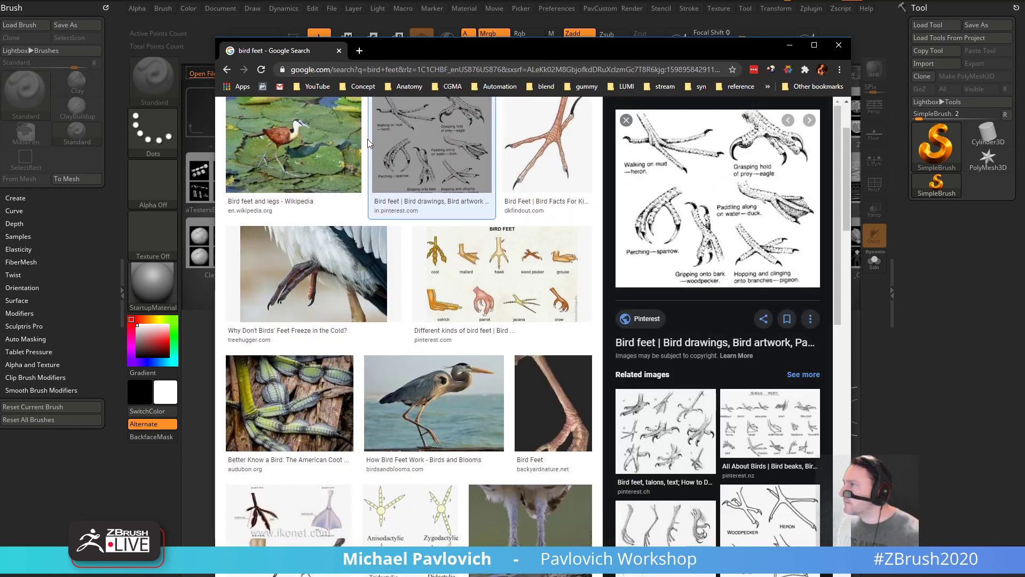
scroll(433, 251, down, 6)
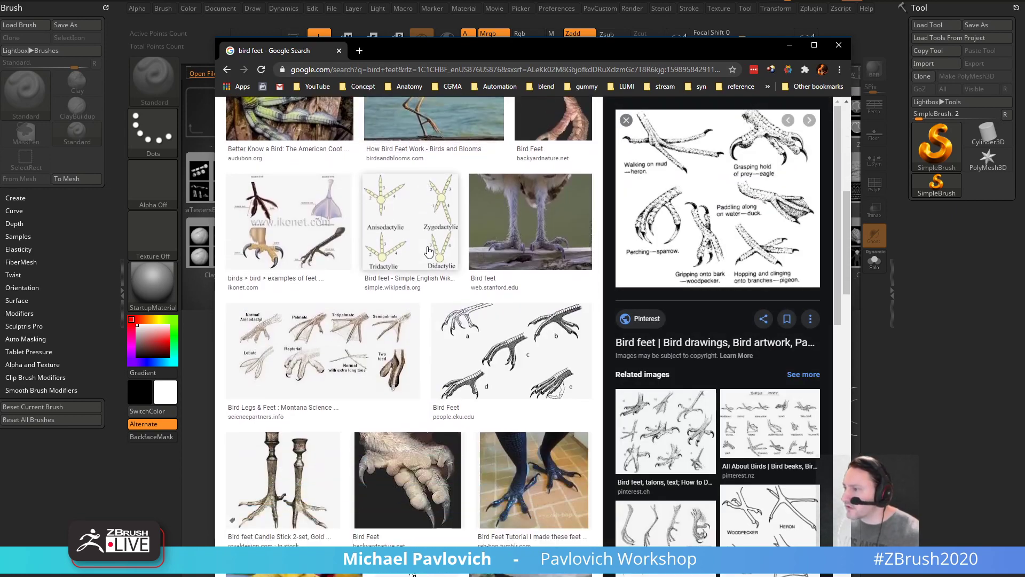
scroll(408, 314, down, 2)
scroll(347, 347, down, 3)
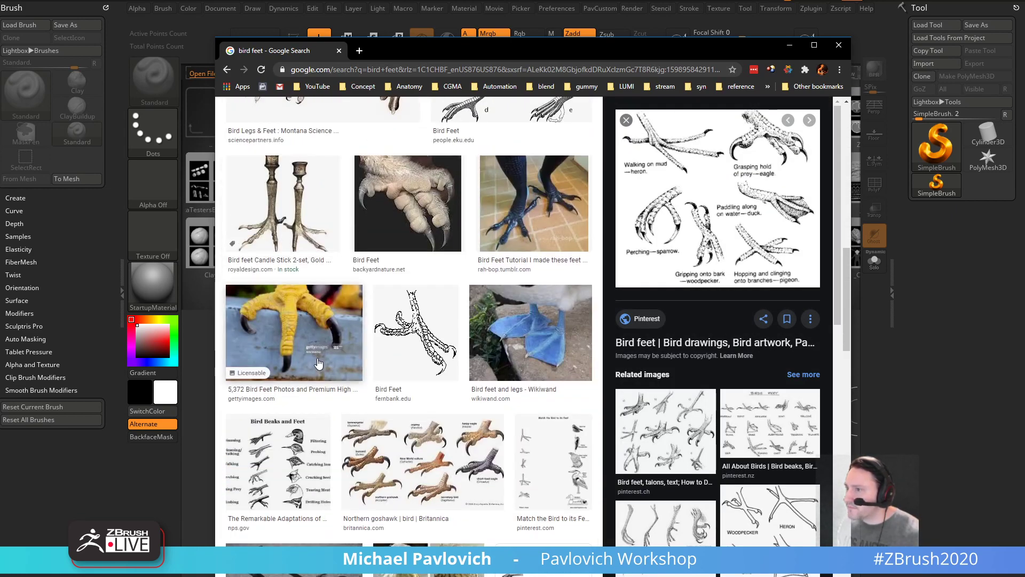
click(319, 363)
scroll(694, 270, up, 2)
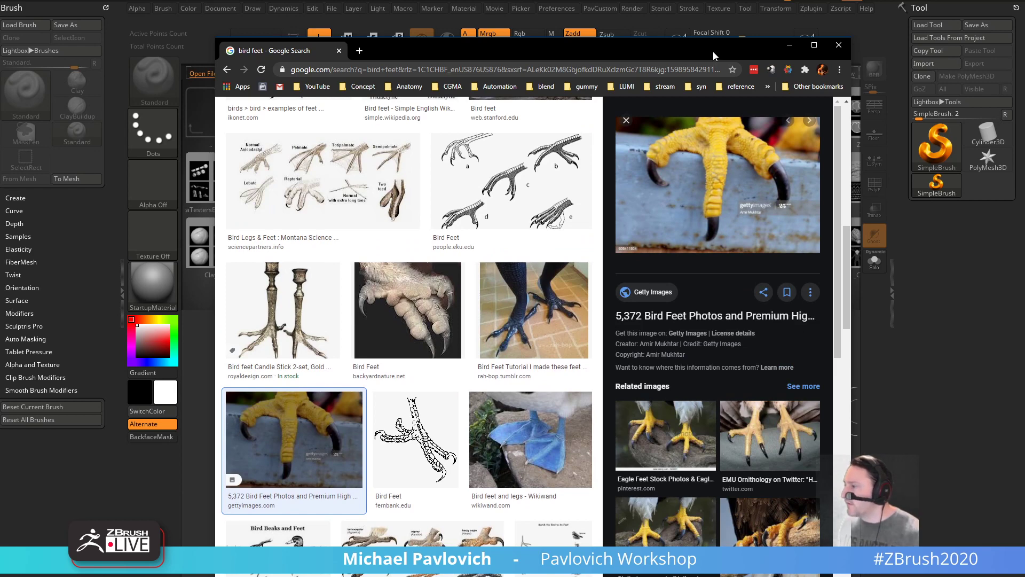
drag(713, 51, 889, 576)
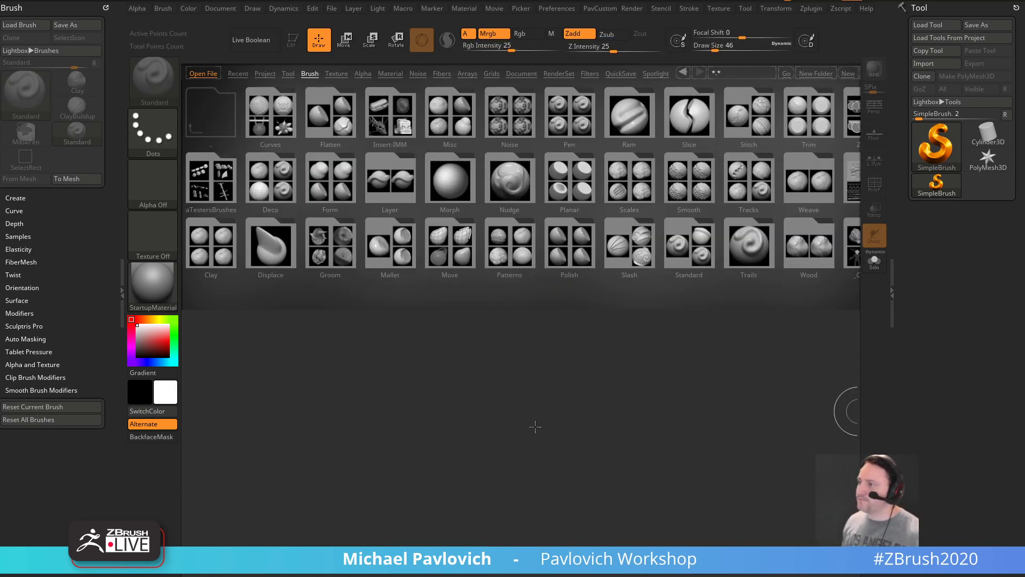
- Hide LightBox in ZBrush and set the brush's Draw Size to 25
key(comma)
key(s)
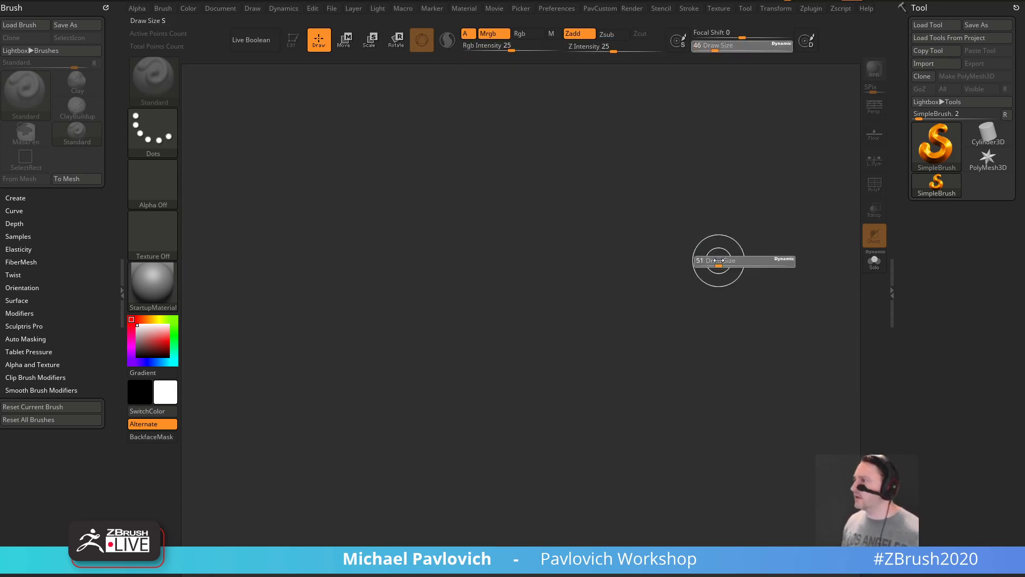
drag(719, 261, 735, 245)
key(s)
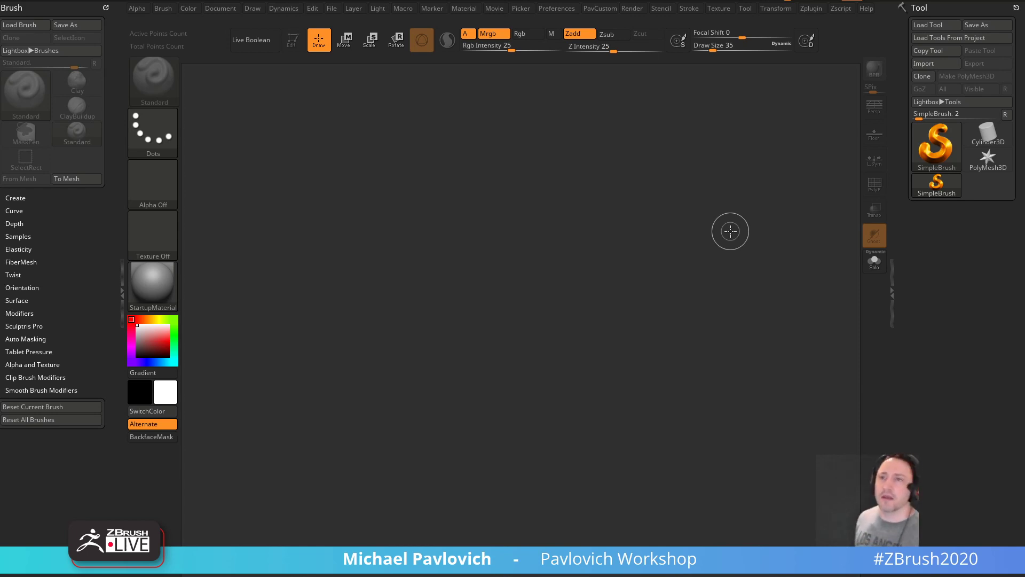
key(s)
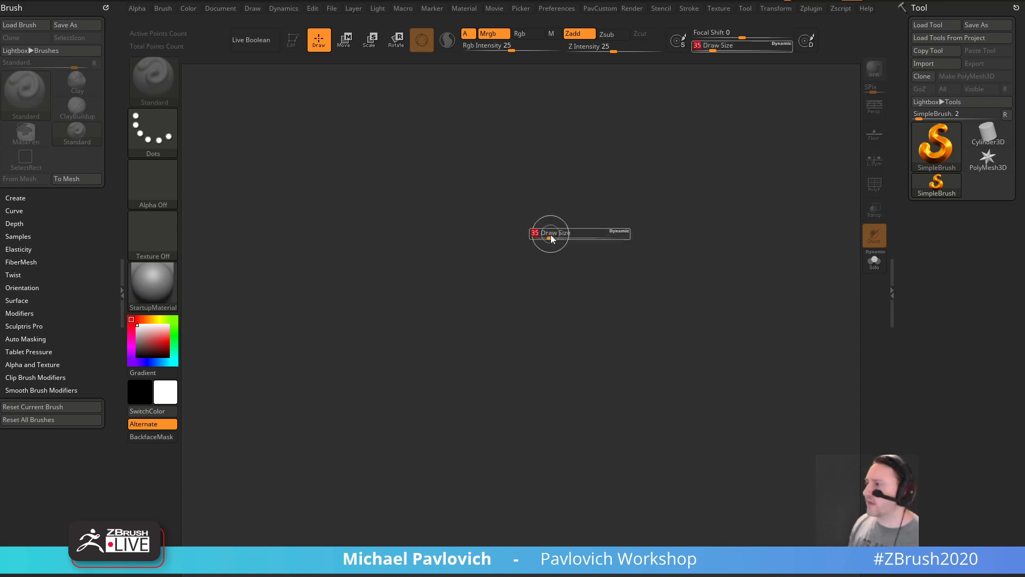
click(549, 231)
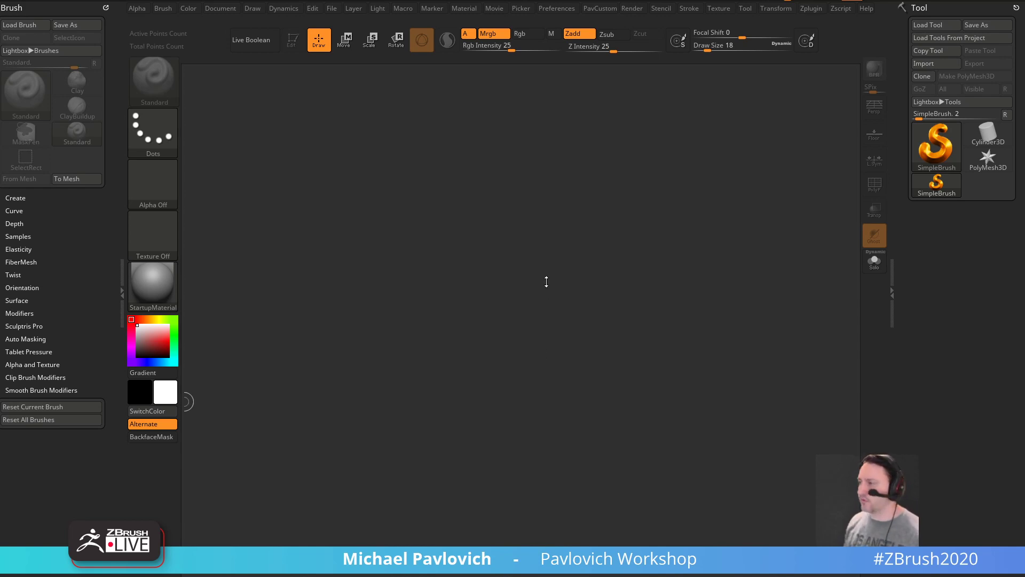
key(s)
click(642, 261)
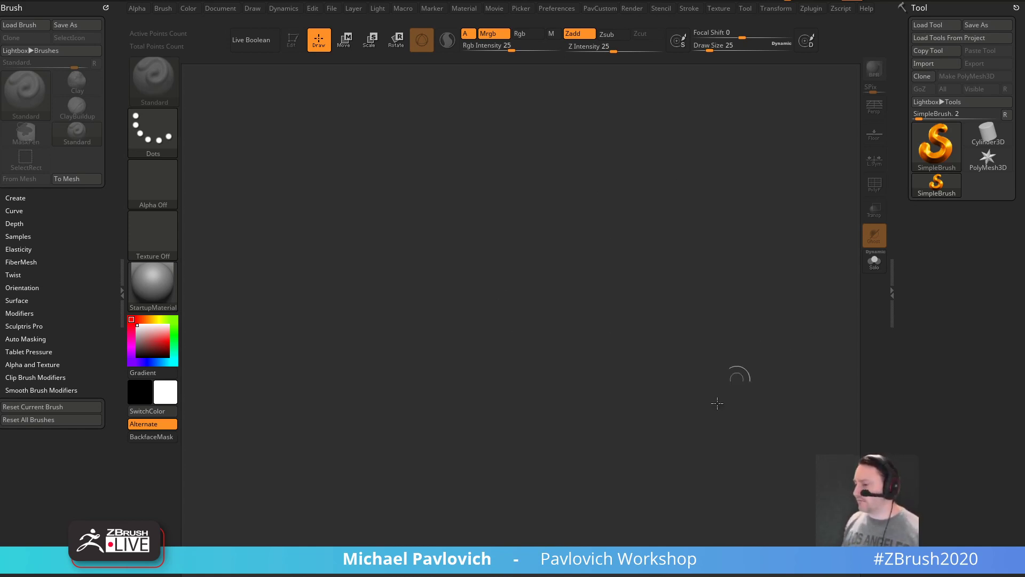
- Draw a Sphere3D on the canvas and convert it to an editable PolyMesh3D
click(988, 134)
click(936, 145)
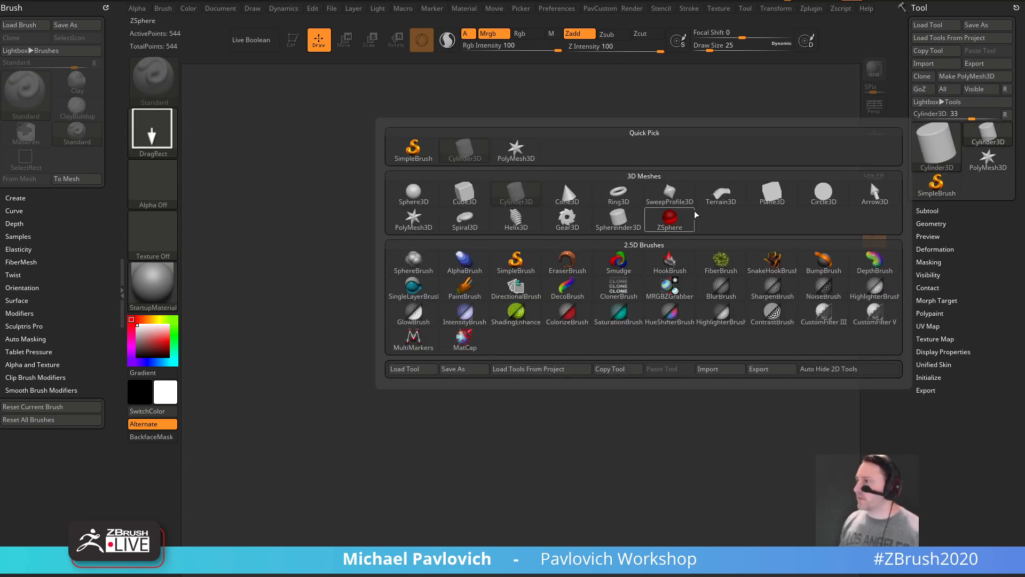
click(413, 193)
drag(446, 303, 309, 142)
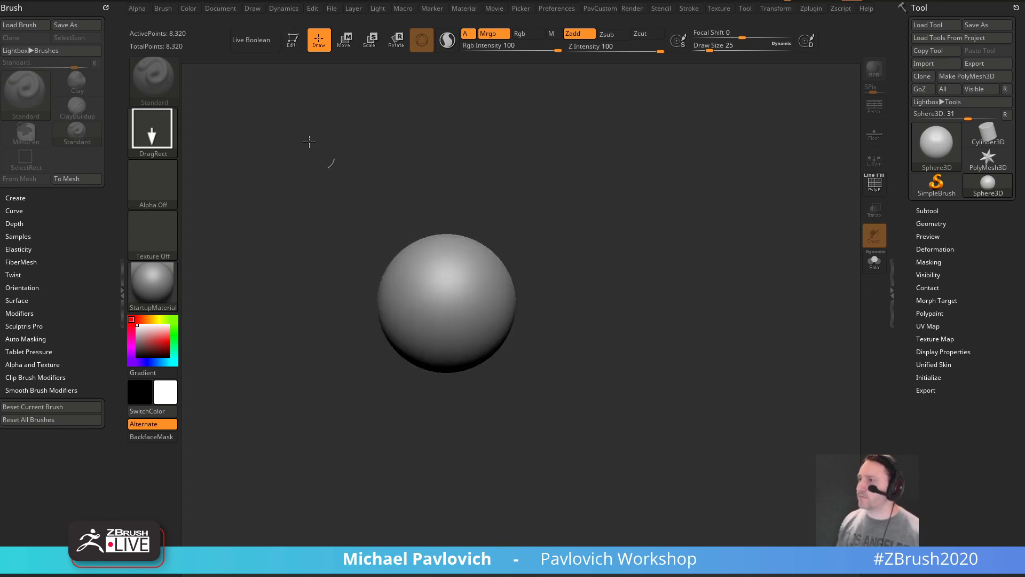
key(t)
click(966, 76)
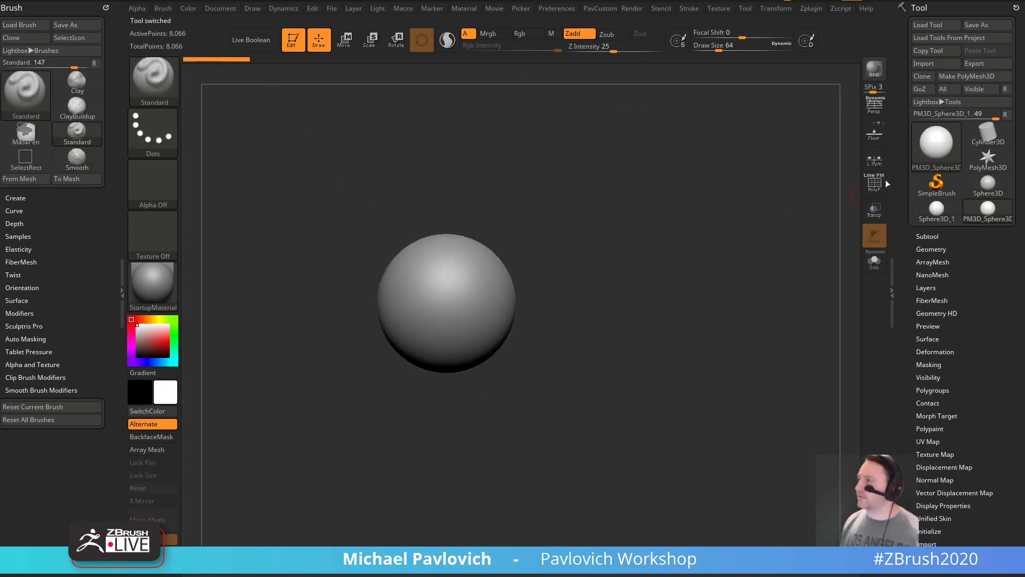
- With the polyframe shown, slice the sphere with SliceCurve along two roughly parallel diagonals and steep lines crossing them
key(shift+f)
key(ctrl+shift+b)
click(630, 137)
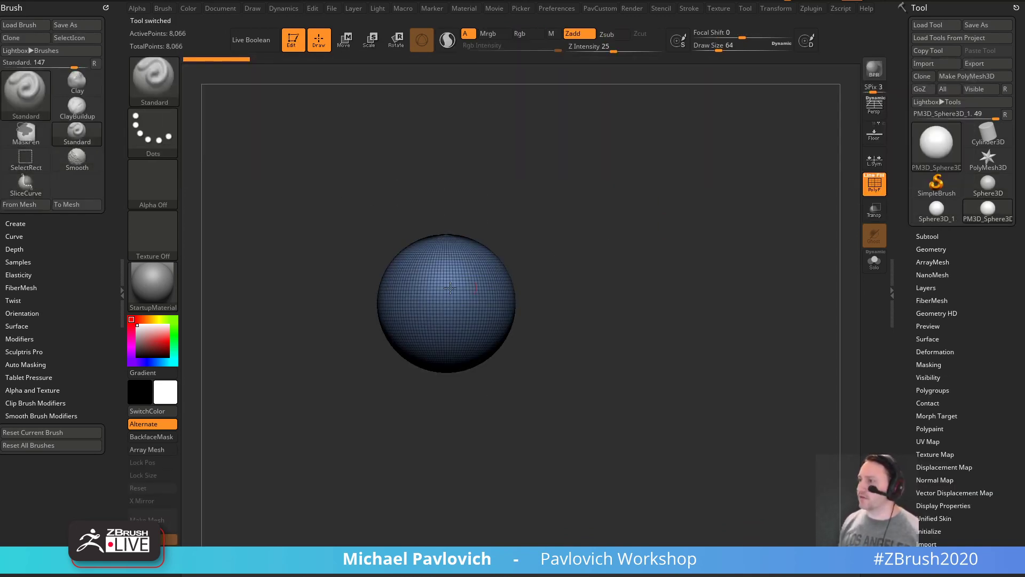
mouse_move(355, 201)
ctrl+shift+mouse_down()
mouse_move(401, 287)
mouse_move(549, 341)
ctrl+shift+mouse_up()
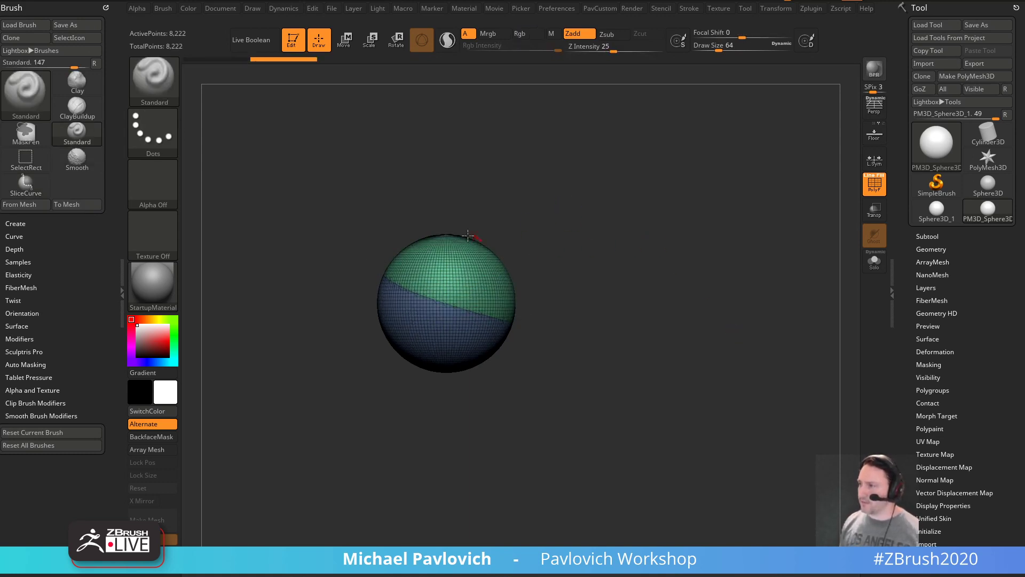
mouse_move(271, 296)
ctrl+shift+mouse_down()
mouse_move(407, 248)
mouse_move(643, 369)
ctrl+shift+mouse_up()
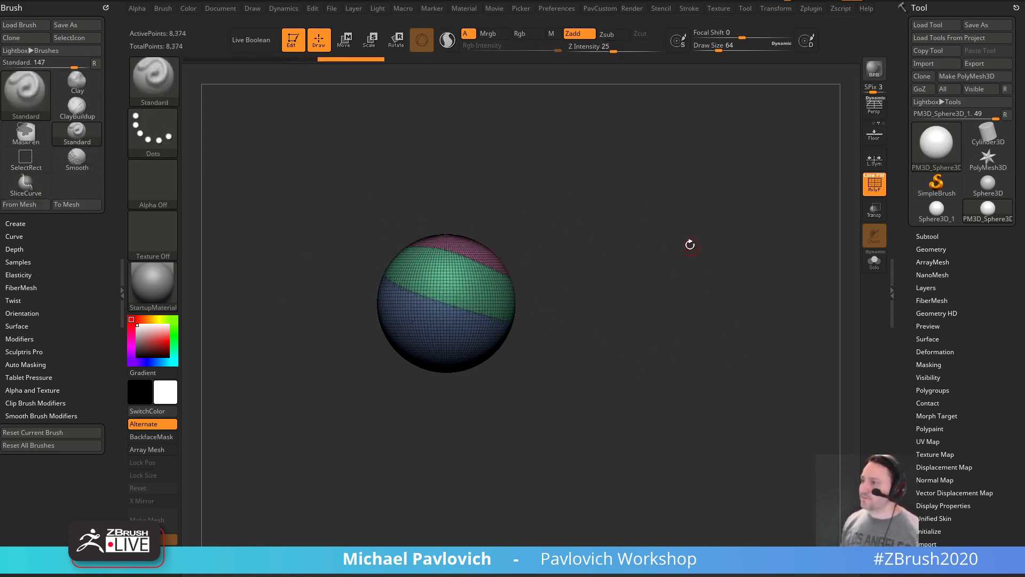
ctrl+shift+click(515, 272)
mouse_move(507, 175)
ctrl+shift+mouse_down()
mouse_move(422, 268)
mouse_move(450, 446)
mouse_move(494, 487)
ctrl+shift+mouse_up()
- Isolate the front patch of the middle diagonal band and delete the hidden remainder of the sphere
ctrl+shift+click(491, 263)
key(5)
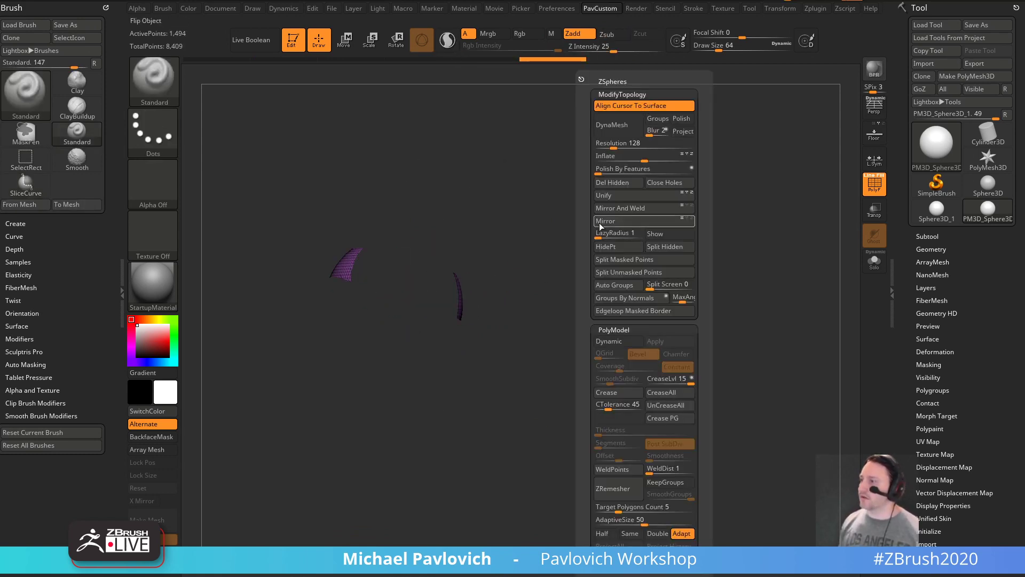
ctrl+shift+click(536, 203)
ctrl+shift+click(411, 290)
key(5)
click(585, 183)
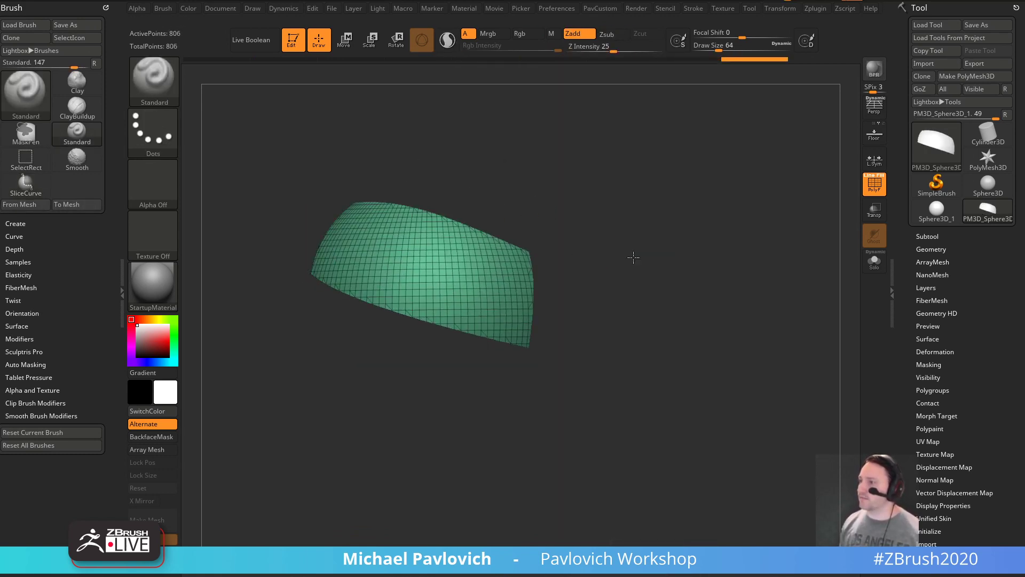
- ZRemesh the curved patch repeatedly with Half enabled and AdaptiveSize 0 until its topology is coarse
drag(697, 256, 681, 247)
key(5)
click(661, 533)
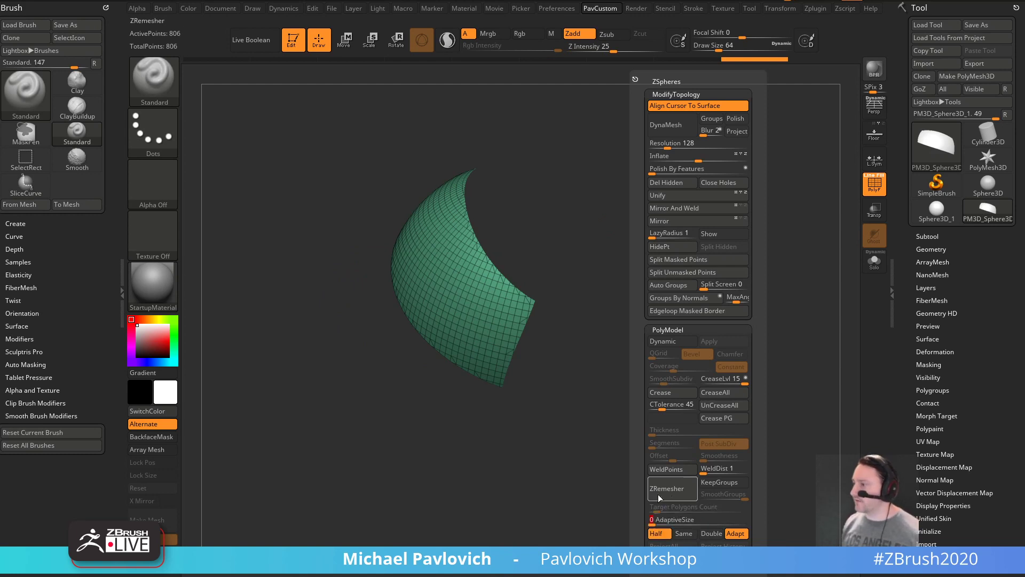
click(666, 488)
key(5)
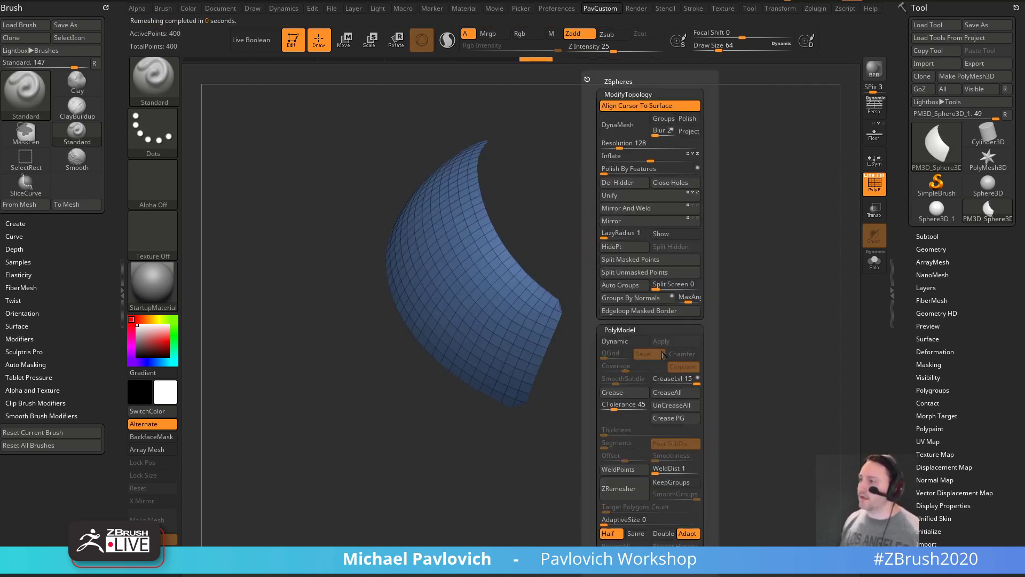
click(629, 488)
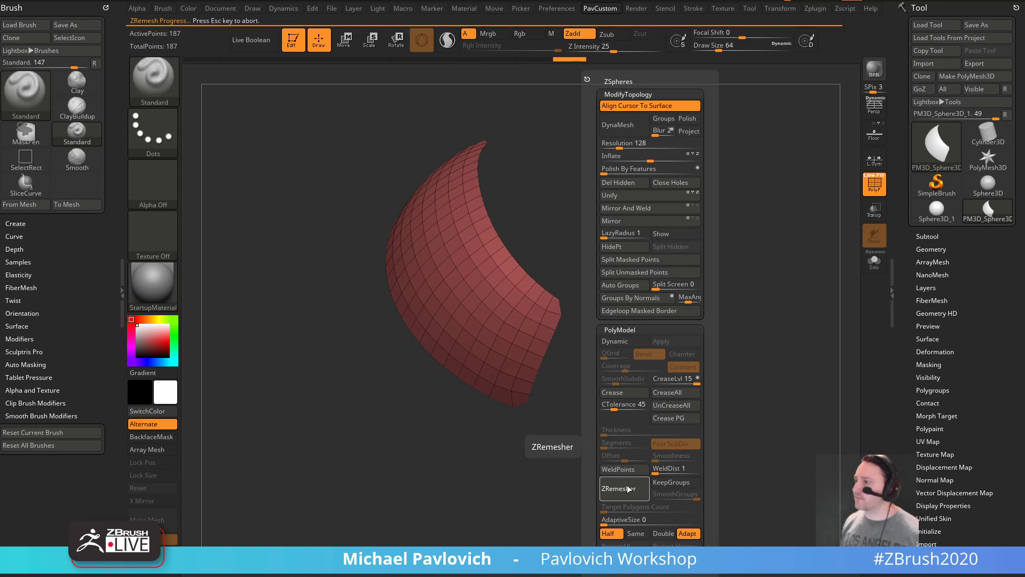
- Thicken the patch into a solid shell with the ZModeler brush, using QMesh on Polygroup All
key(b)
key(z)
key(m)
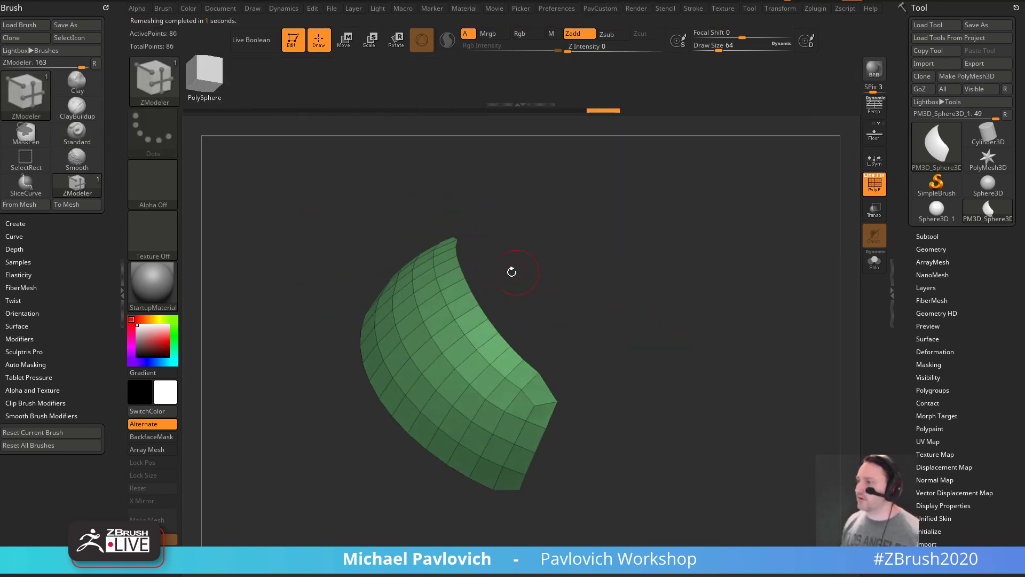
key(space)
click(559, 303)
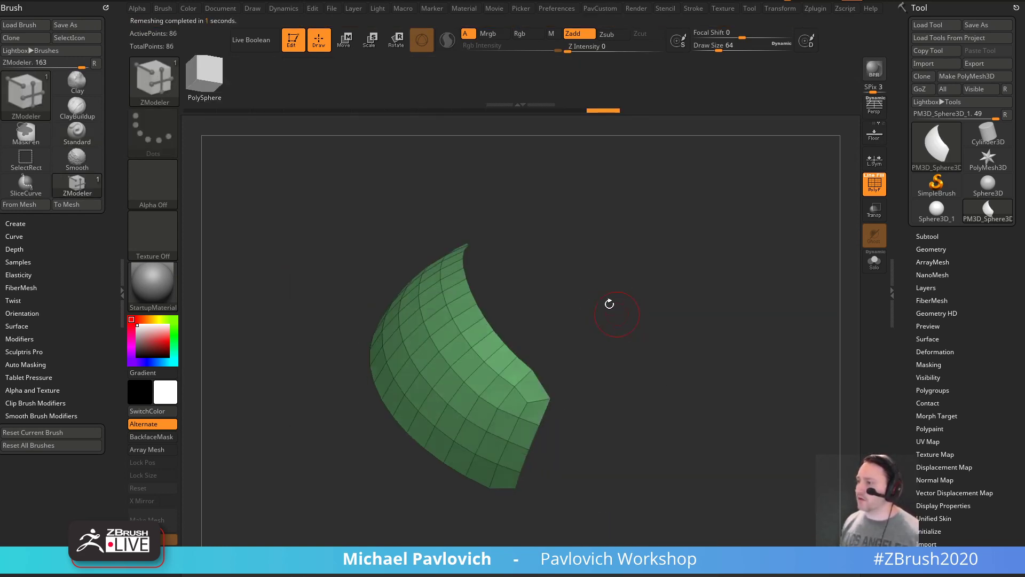
drag(470, 325, 631, 331)
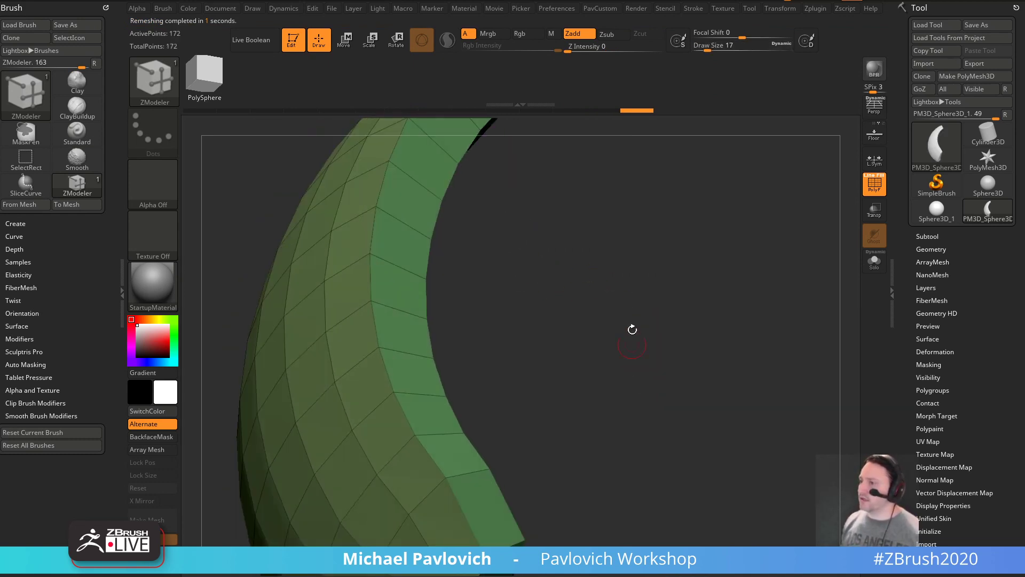
- Preview the shell with dynamic subdivision and try inserting a single edge loop around its rim with ZModeler
key(space)
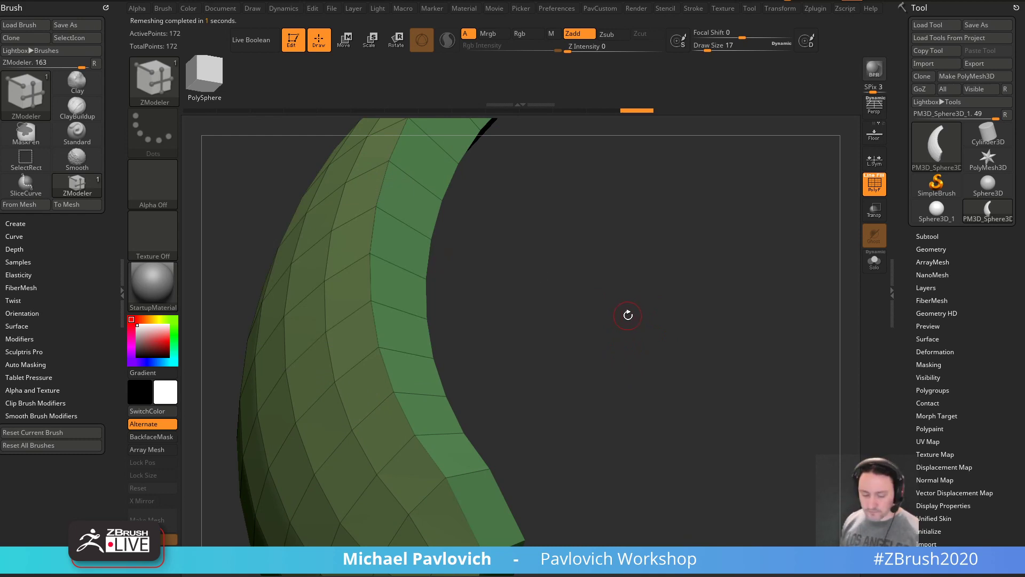
key(d)
click(546, 184)
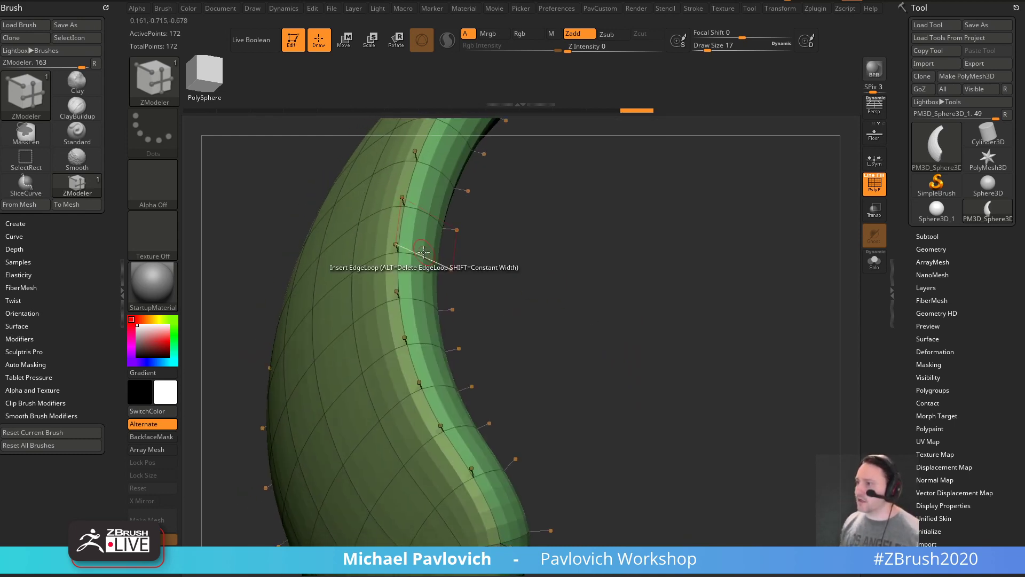
key(space)
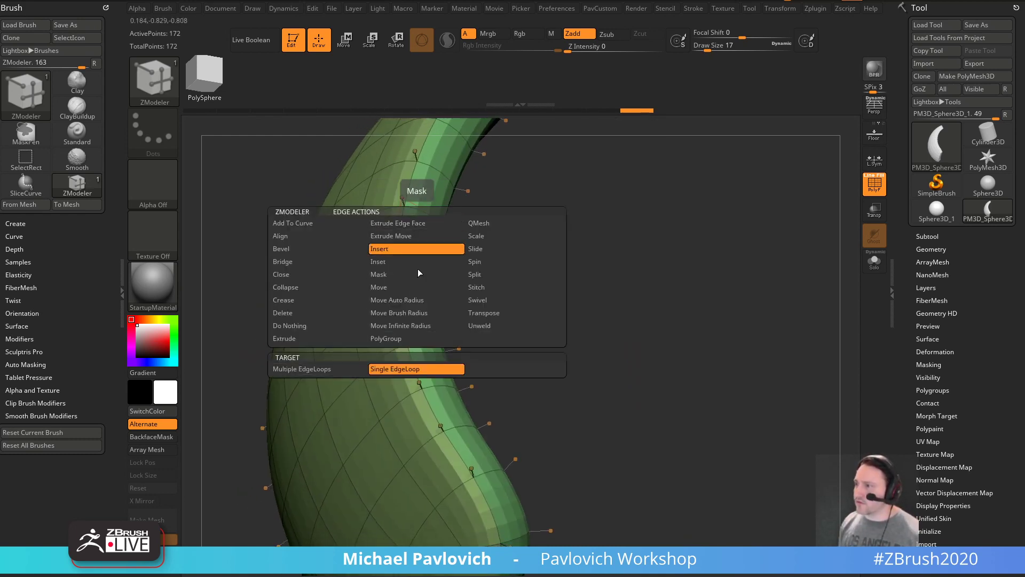
click(406, 249)
click(398, 246)
key(ctrl+z)
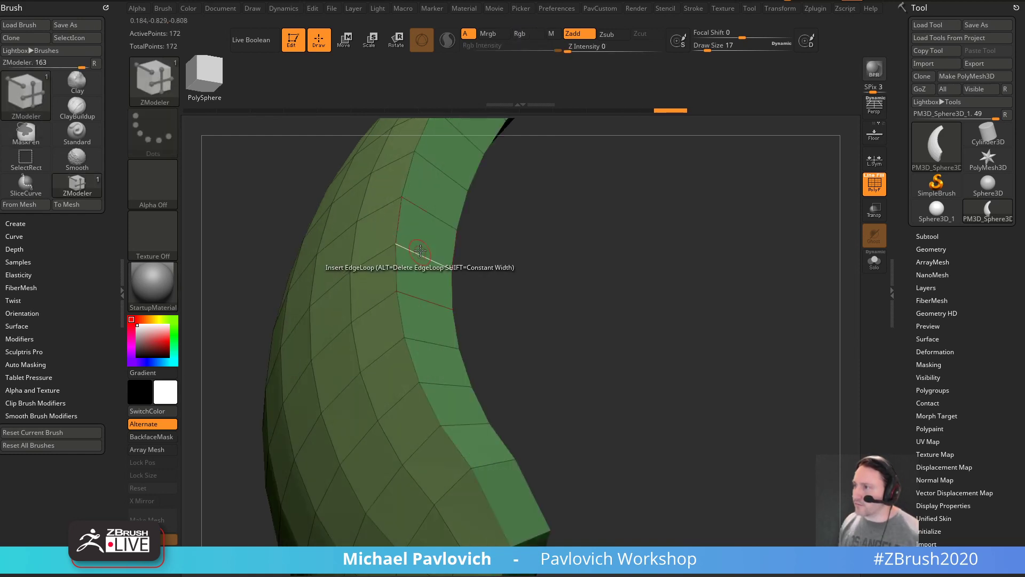
- Inset the shell's faces by a thin margin with ZModeler, targeting Polygroup All in Legacy mode, and check the shading without the polyframe
key(space)
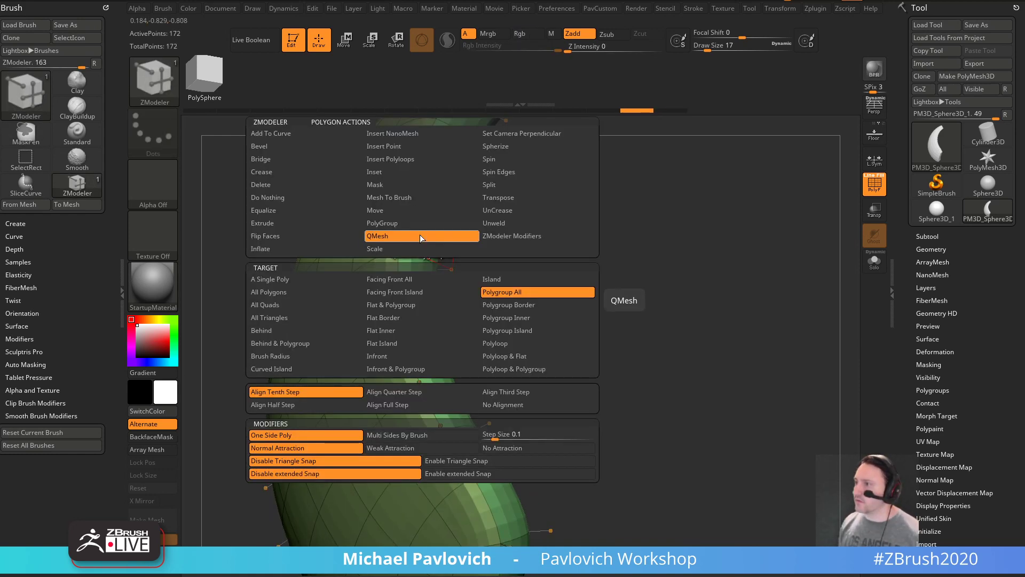
click(390, 173)
click(505, 289)
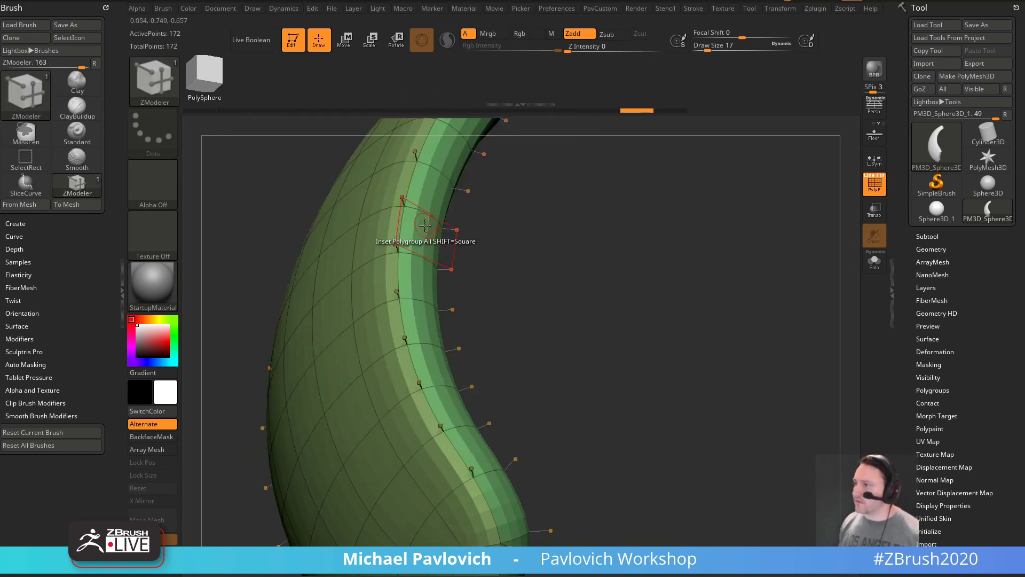
key(space)
click(503, 425)
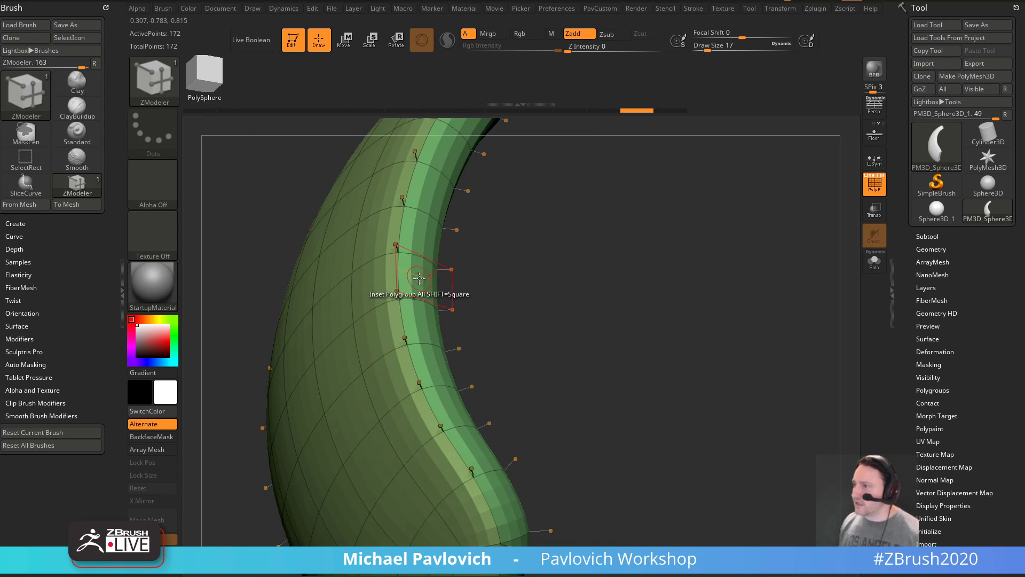
drag(422, 291, 368, 289)
key(shift+f)
drag(685, 267, 619, 233)
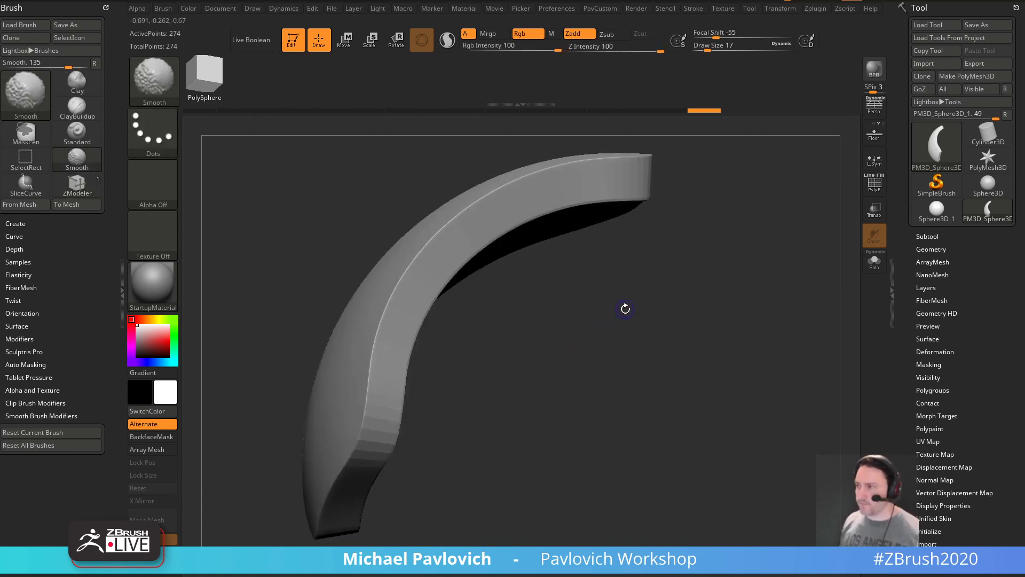
drag(626, 304, 795, 237)
key(shift+f)
- Assign a new polygroup to one polyloop across the curved shell and inset that band with Polygroup All
drag(658, 307, 610, 411)
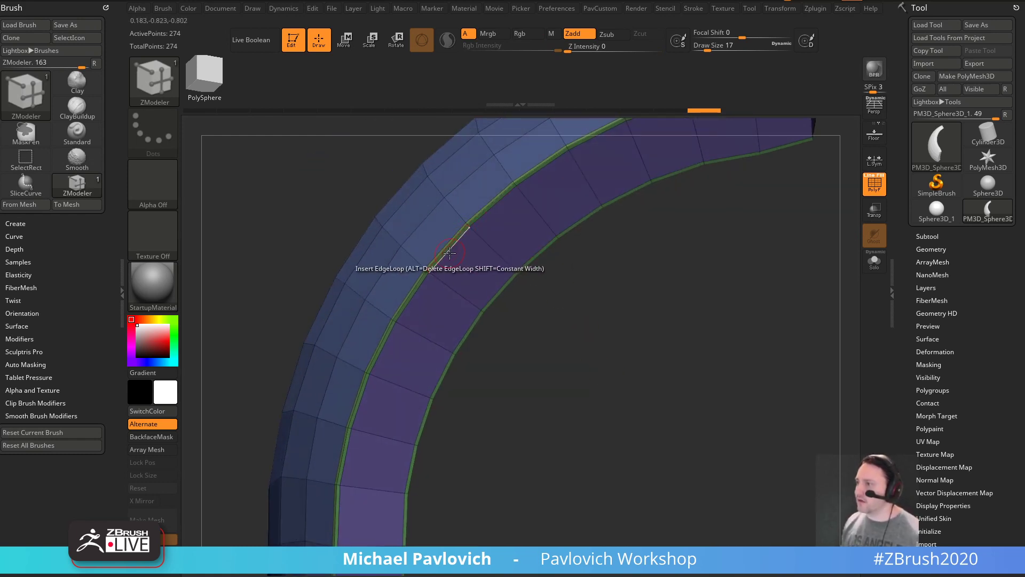
key(space)
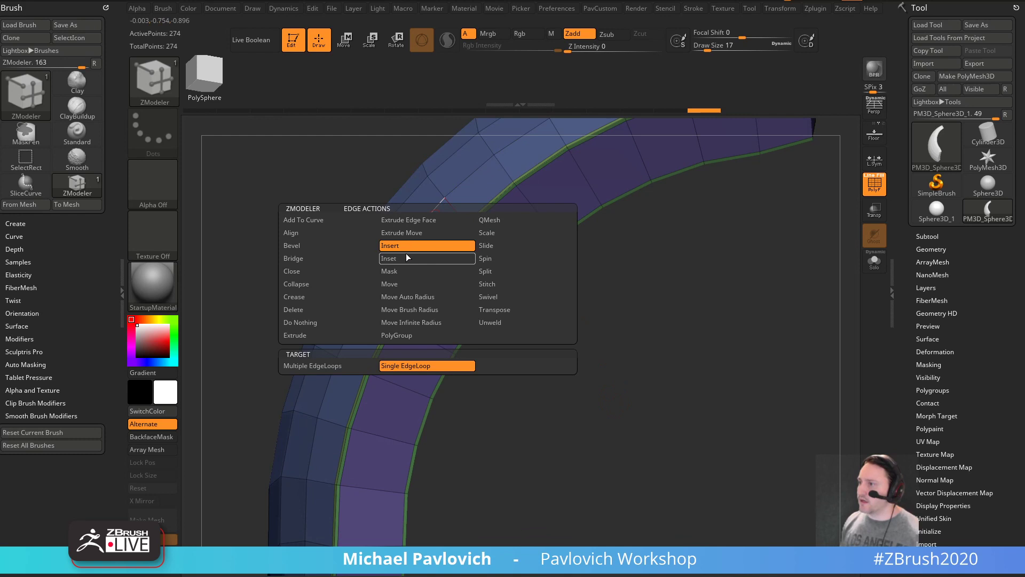
click(398, 335)
click(432, 258)
key(space)
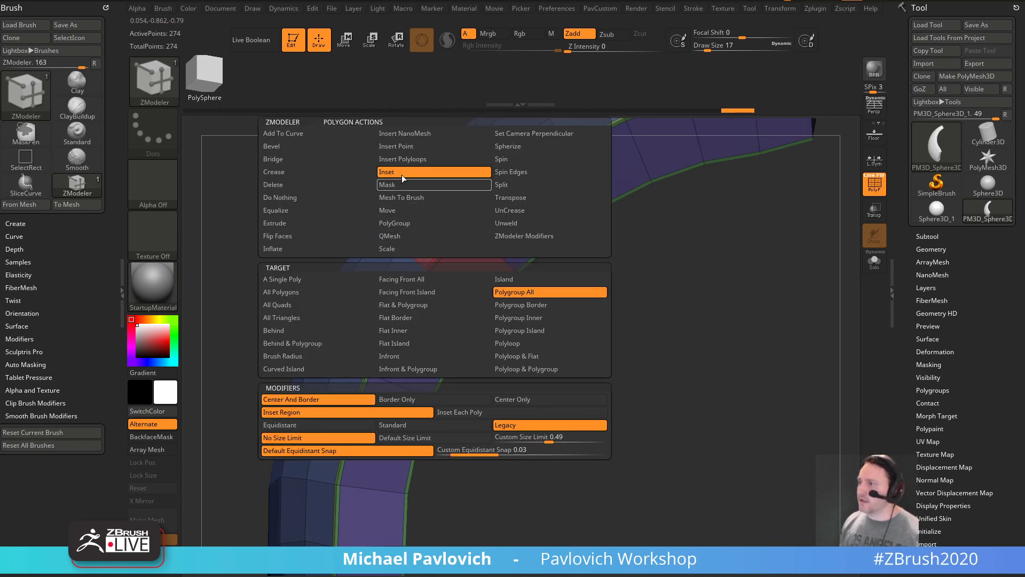
click(534, 292)
click(445, 238)
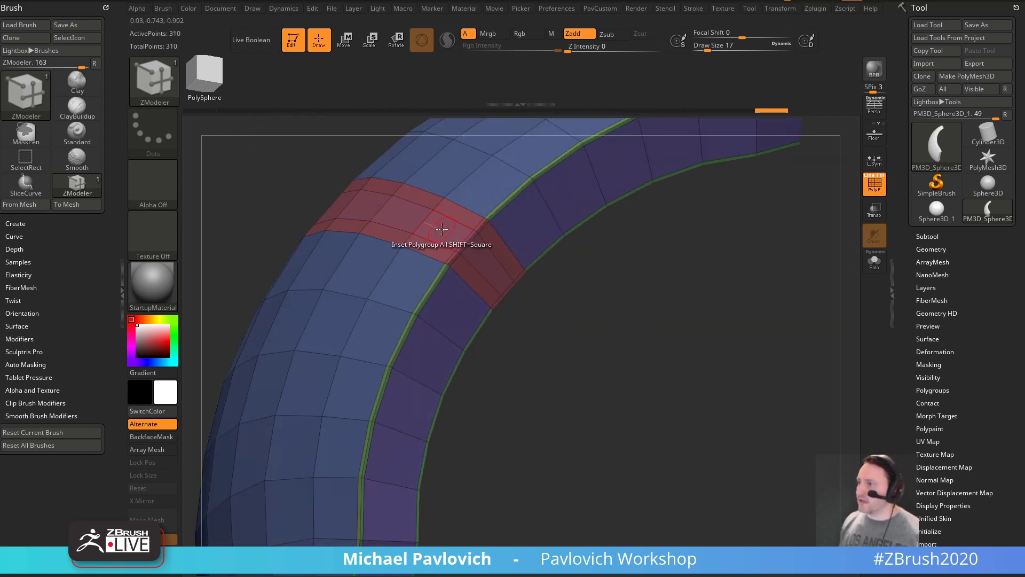
- Try to QMesh the central strip of the crosswise band with the Polygroup All target
key(space)
click(441, 236)
click(554, 296)
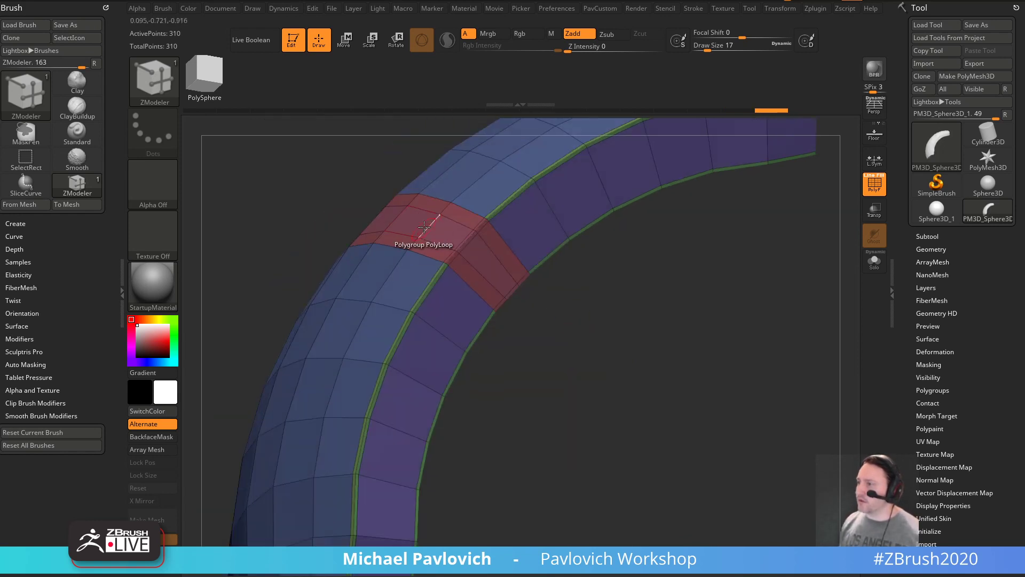
drag(443, 240, 444, 235)
key(ctrl+z)
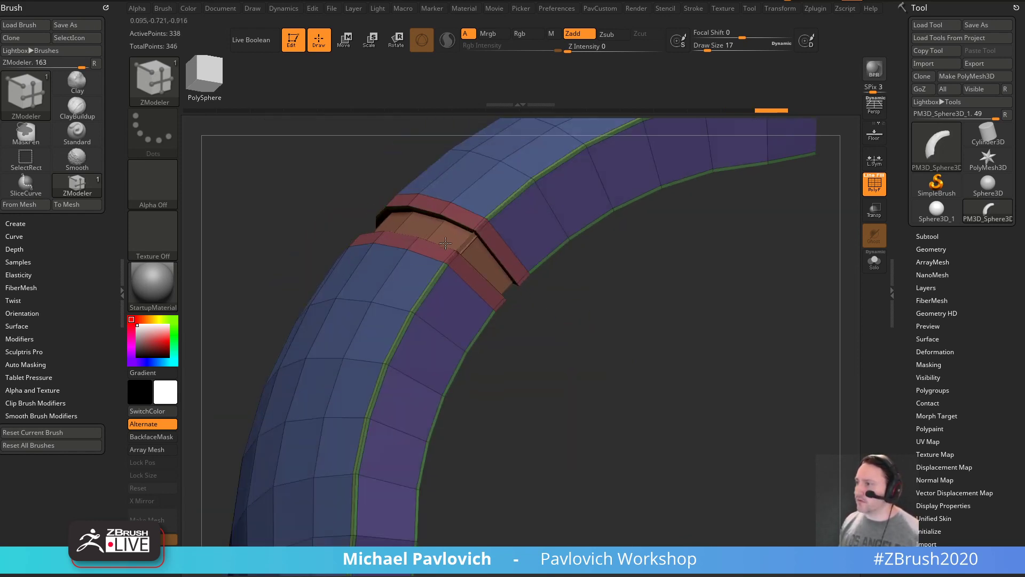
mouse_move(581, 295)
ctrl+right_down()
mouse_move(607, 339)
mouse_move(556, 239)
mouse_move(677, 347)
mouse_move(589, 299)
ctrl+right_up()
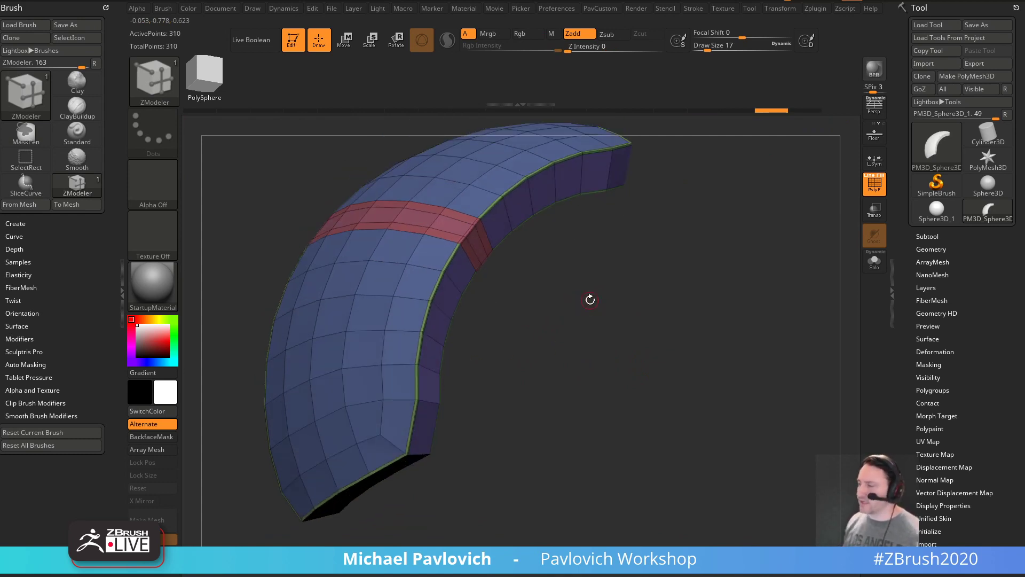
- Undo the crosswise band and the rim inset back to the plain thickened shell
key(ctrl+z)
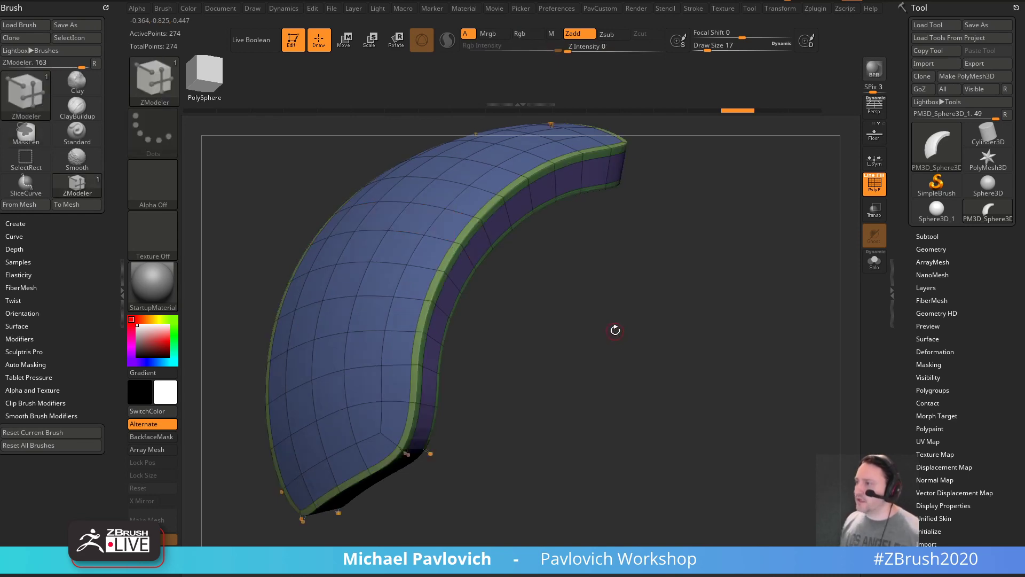
key(ctrl+z)
key(ctrl+z)
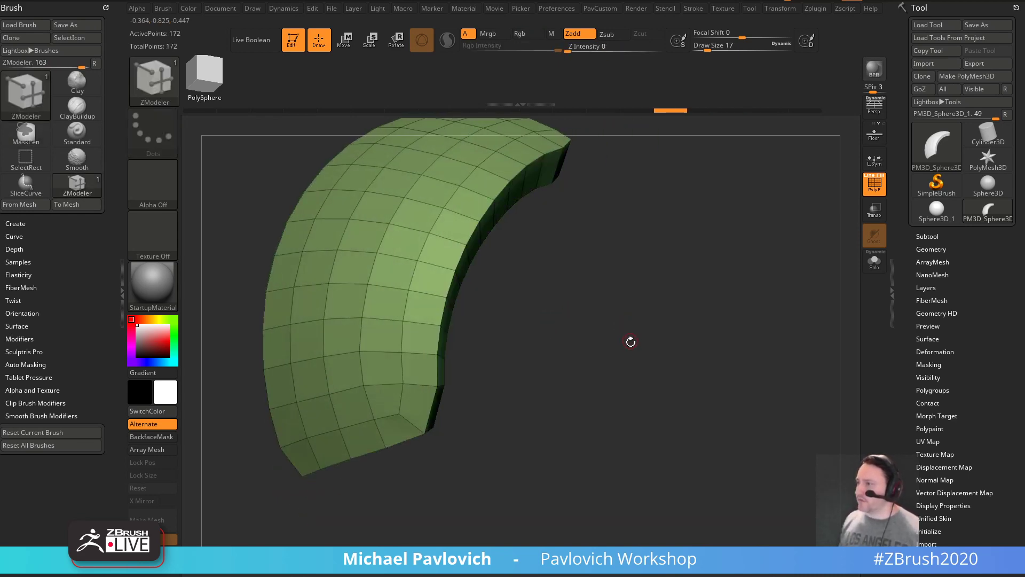
- Set the crease level to 3, turn on dynamic subdivision and check the smoothed shell without the polyframe
drag(631, 341, 656, 309)
key(space)
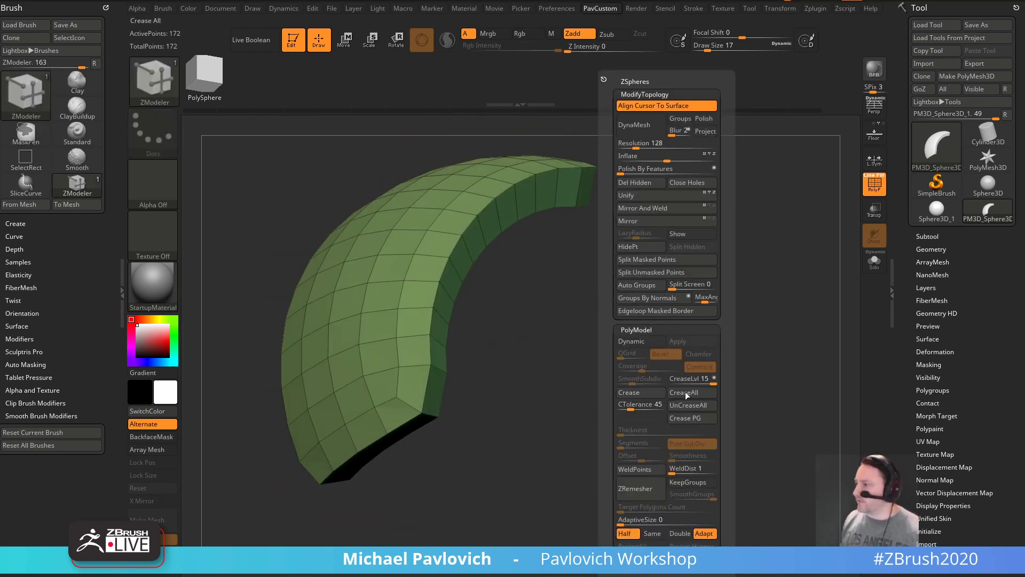
drag(694, 380, 679, 384)
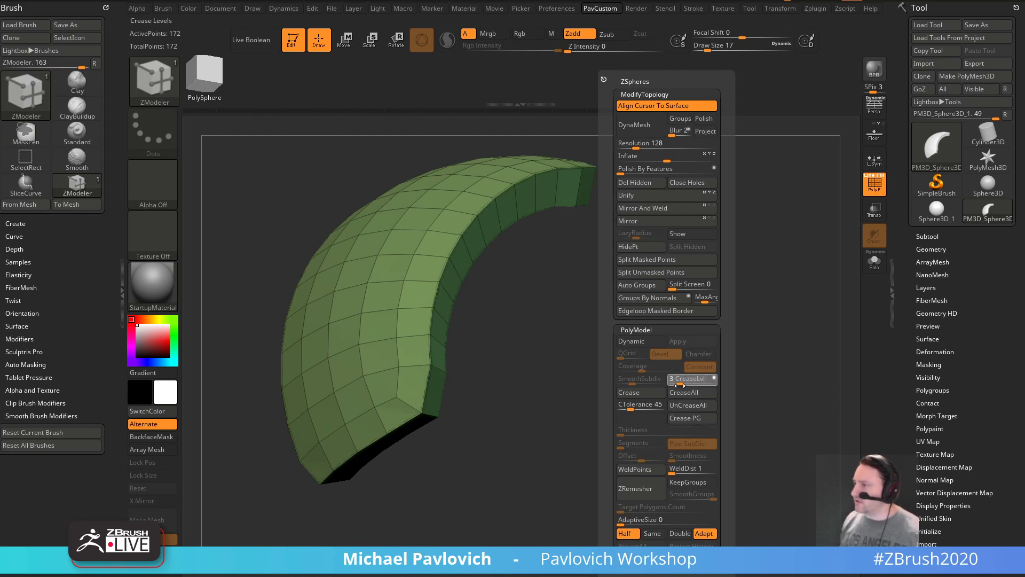
click(631, 341)
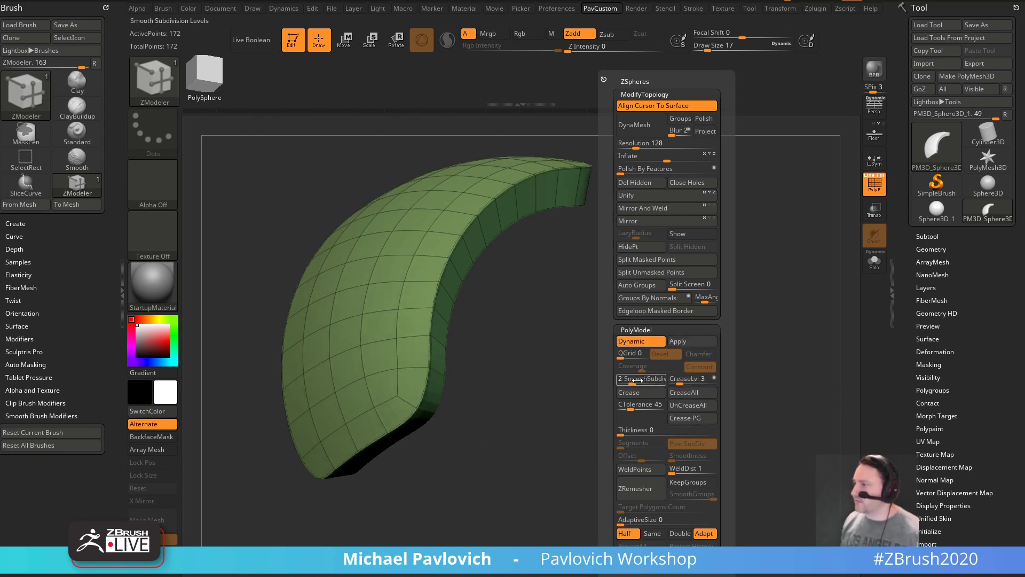
key(shift+f)
drag(764, 289, 743, 312)
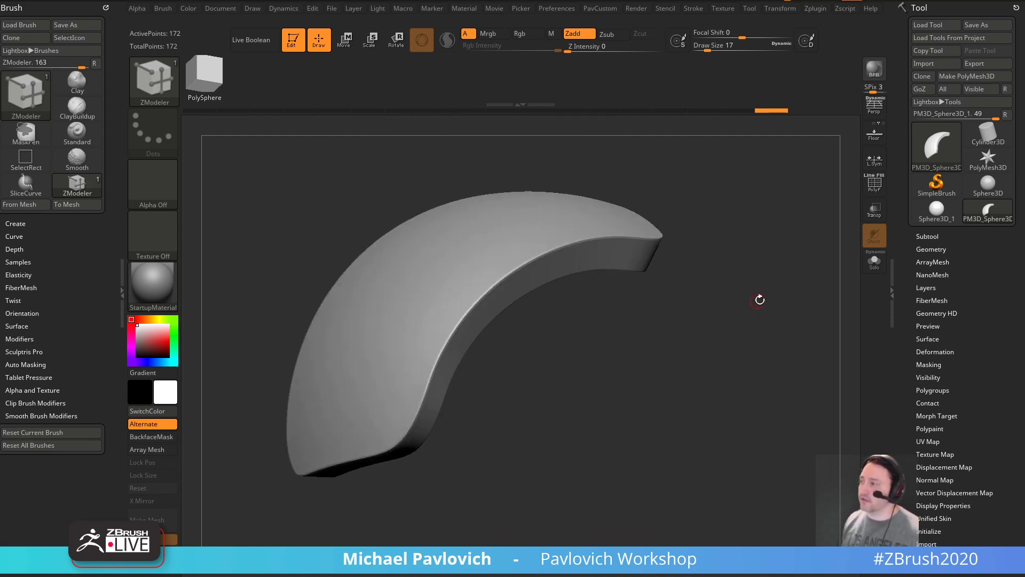
- Apply the dynamic subdivision to the curved shell as real geometry and check its polyframe
key(g)
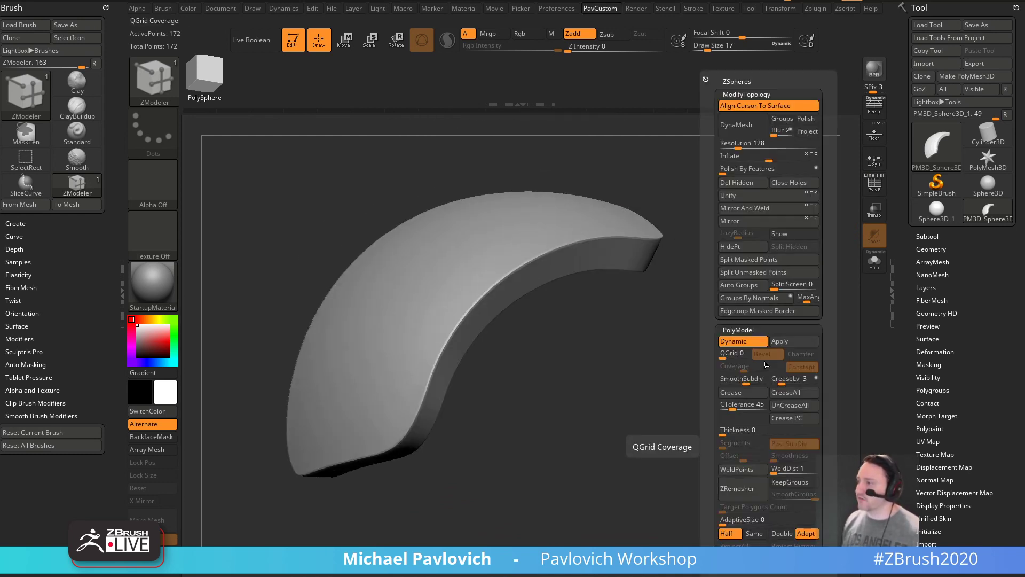
click(783, 345)
key(shift+f)
drag(726, 293, 753, 311)
key(shift+f)
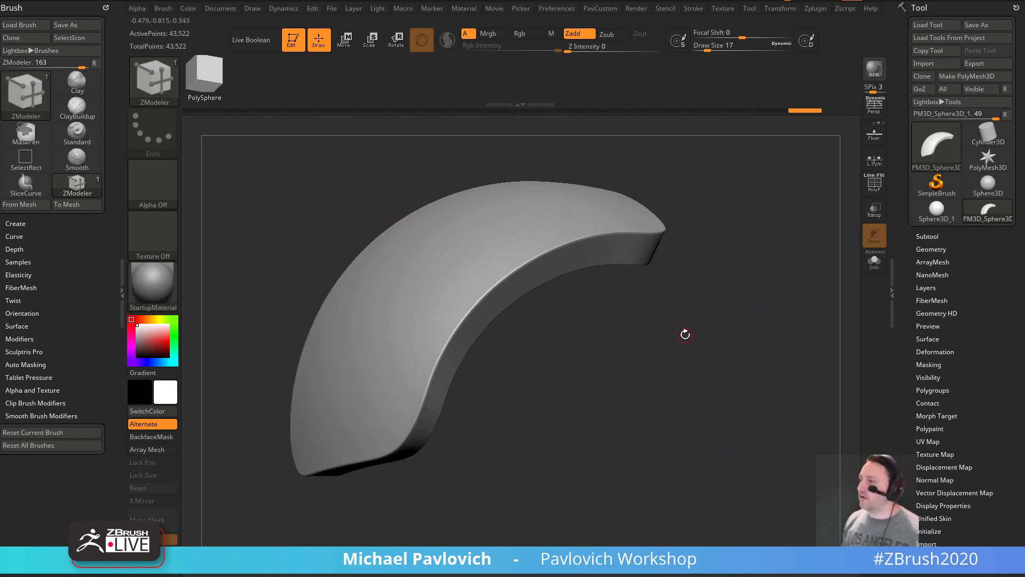
- Examine the applied shell's rim and surface from several angles, both shaded and with the polyframe on
drag(681, 337, 568, 359)
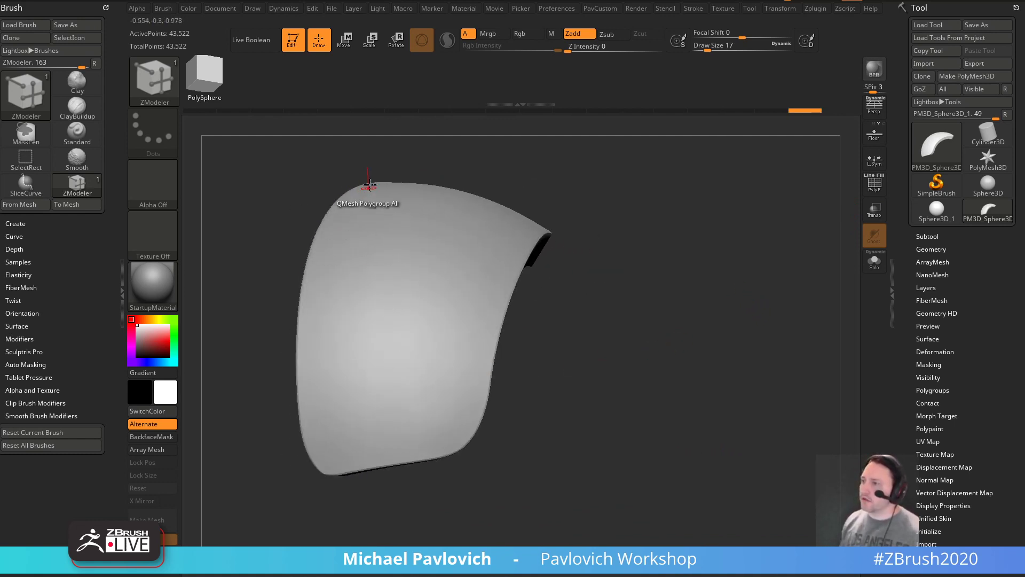
drag(321, 394, 466, 334)
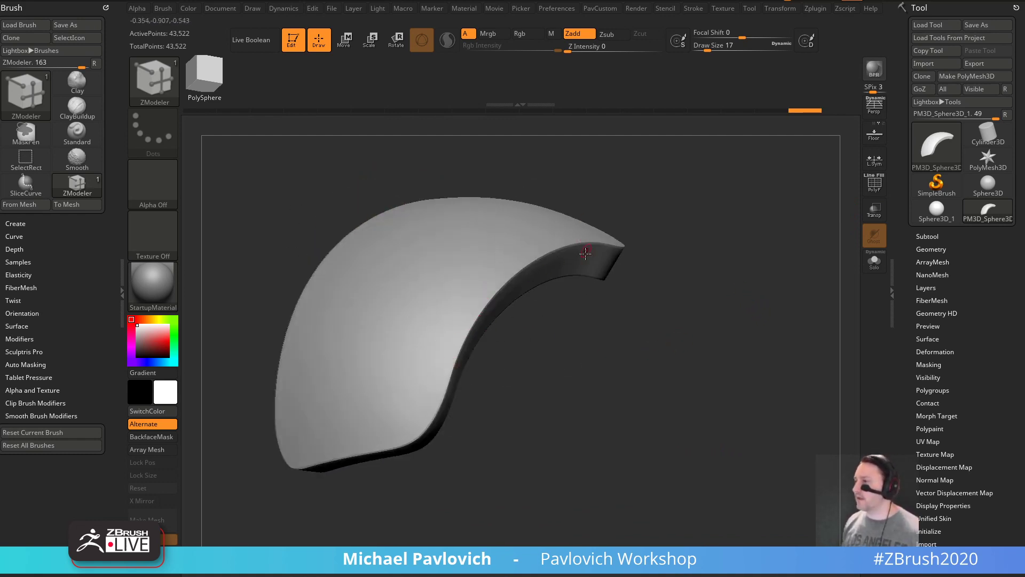
drag(679, 276, 657, 306)
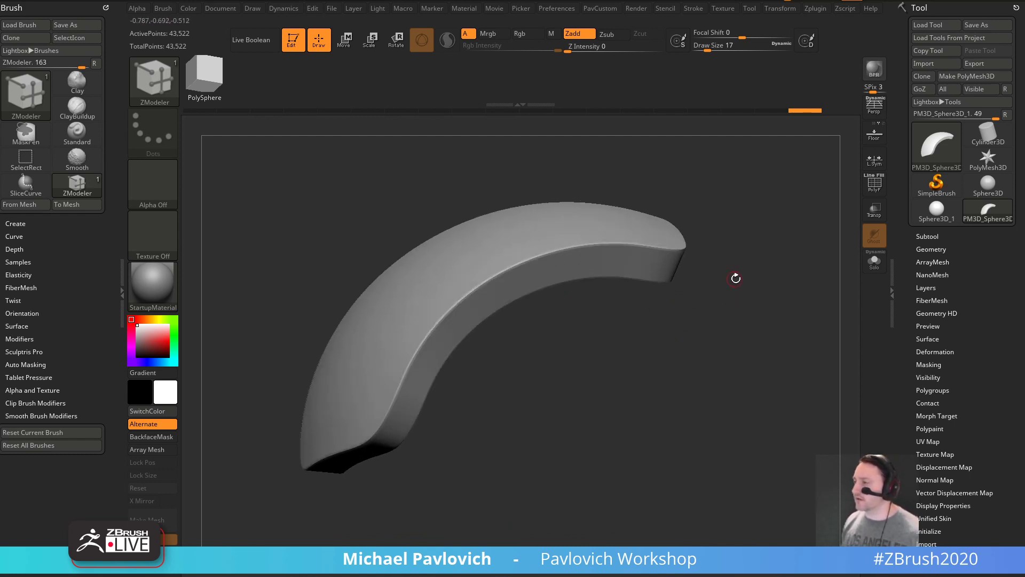
drag(737, 277, 748, 287)
drag(399, 219, 304, 297)
drag(643, 357, 621, 353)
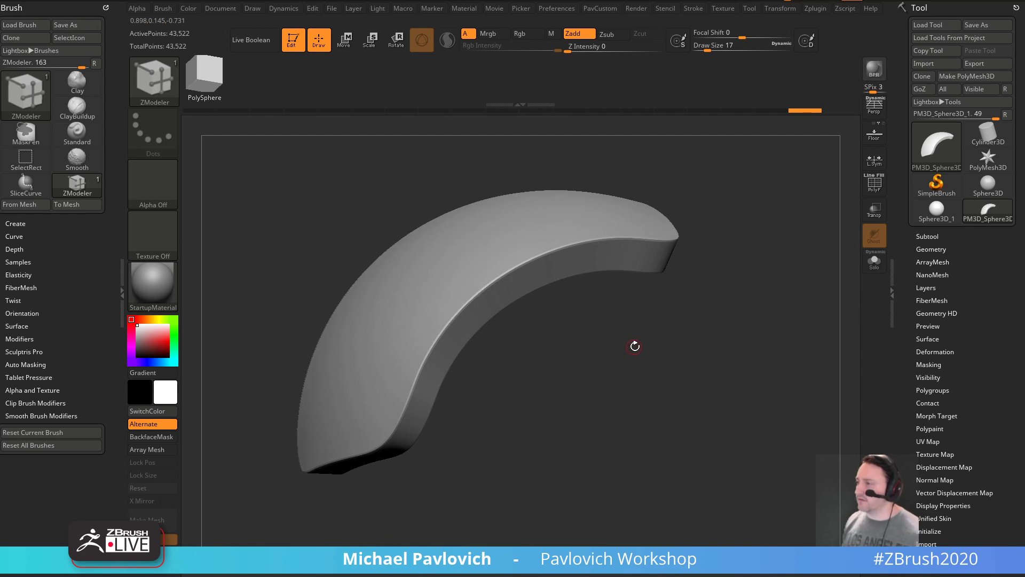
key(shift+f)
drag(723, 323, 744, 327)
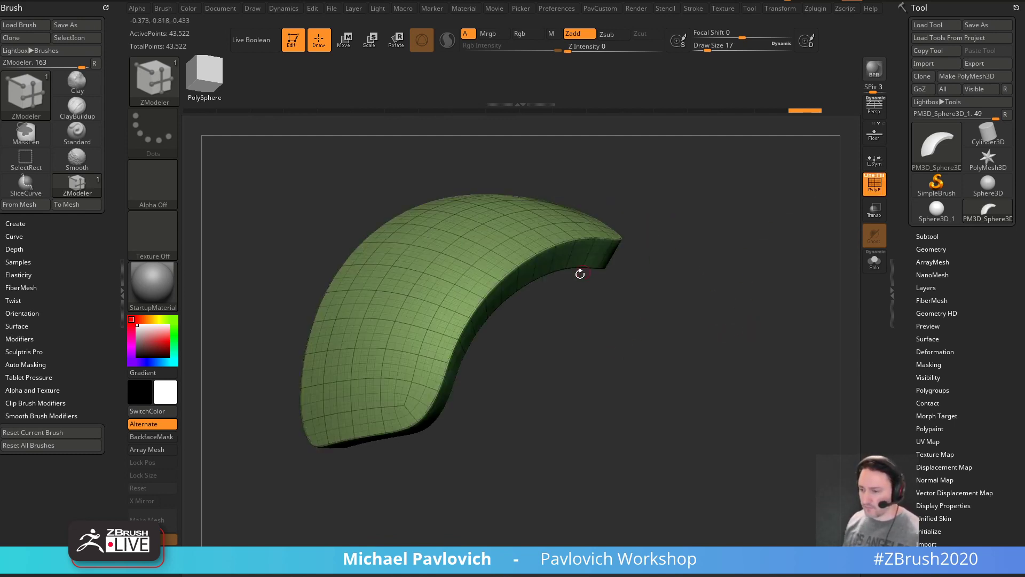
drag(580, 273, 522, 217)
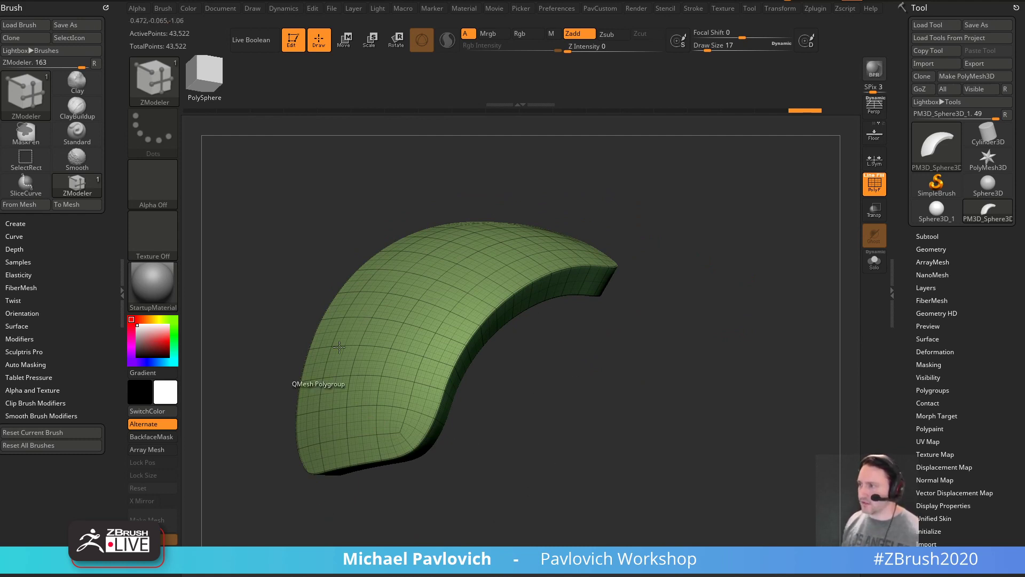
drag(582, 380, 646, 356)
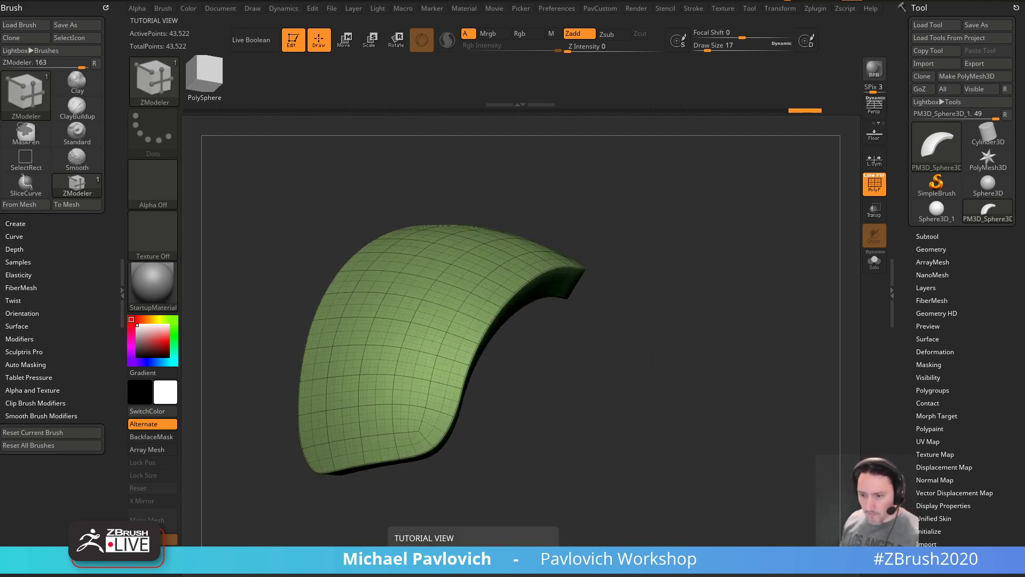
drag(812, 235, 831, 213)
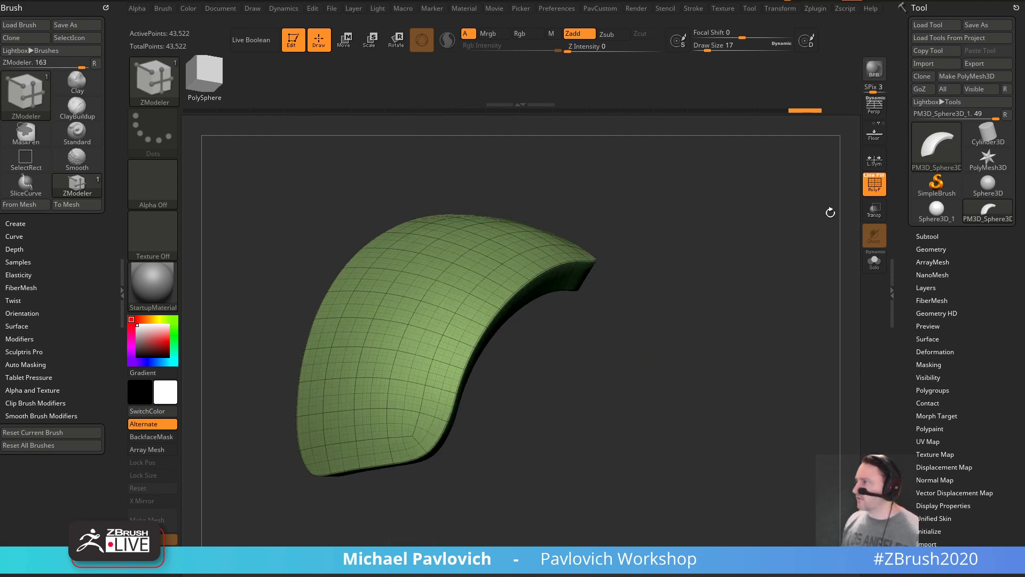
- Undo the applied subdivision, hide the polyframe and open the dynamic subdivision settings
key(shift+f)
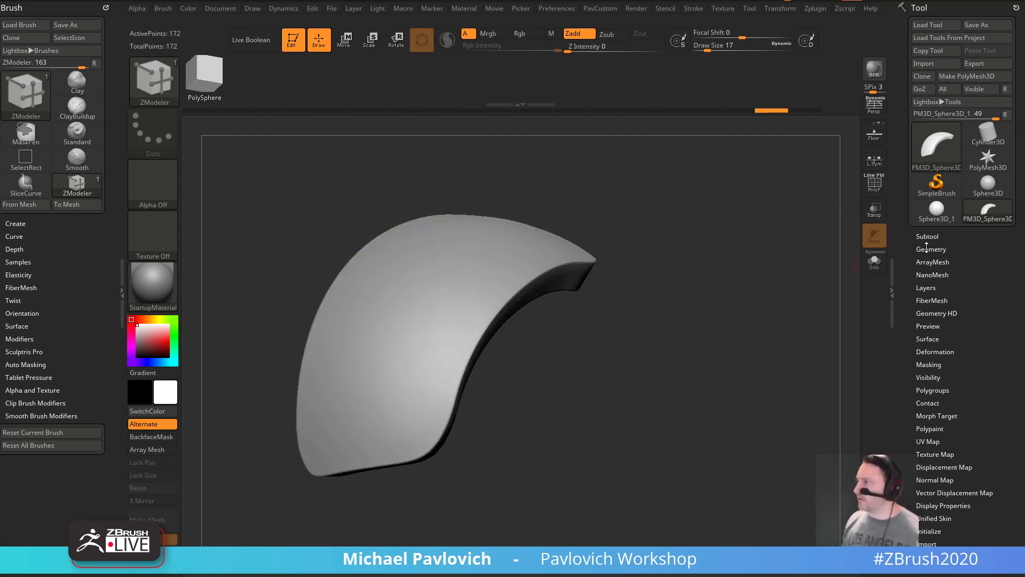
click(929, 249)
key(shift)
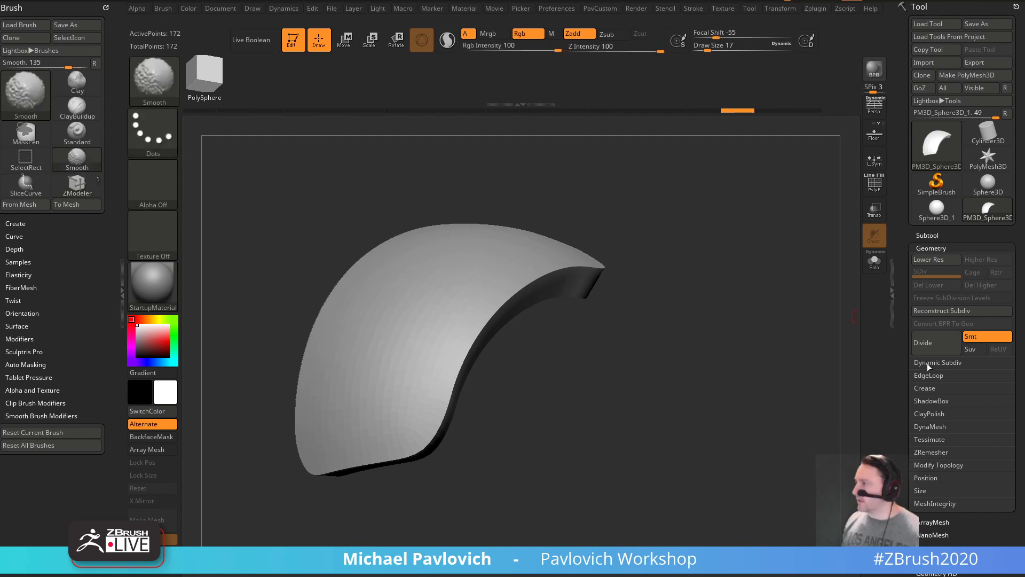
click(929, 363)
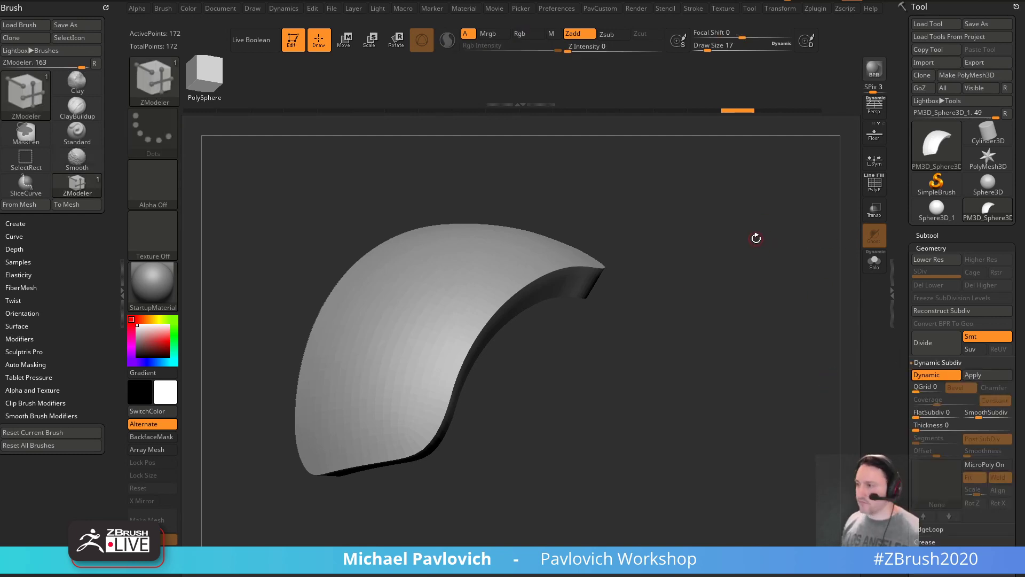
- Set the smooth subdivision level to 4 and compare the shell with dynamic subdivision off and on, showing the polyframe
key(space)
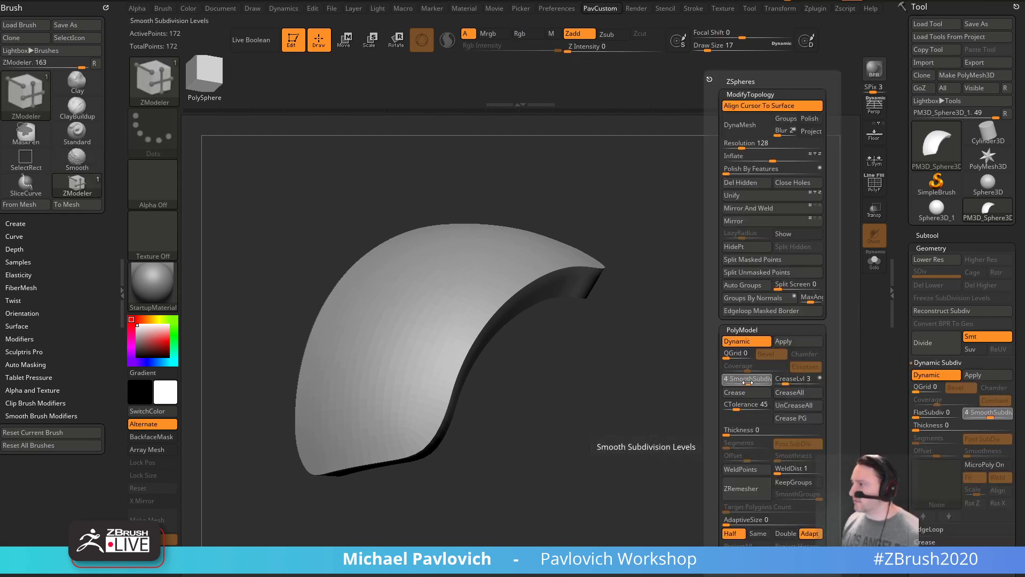
drag(774, 259, 737, 225)
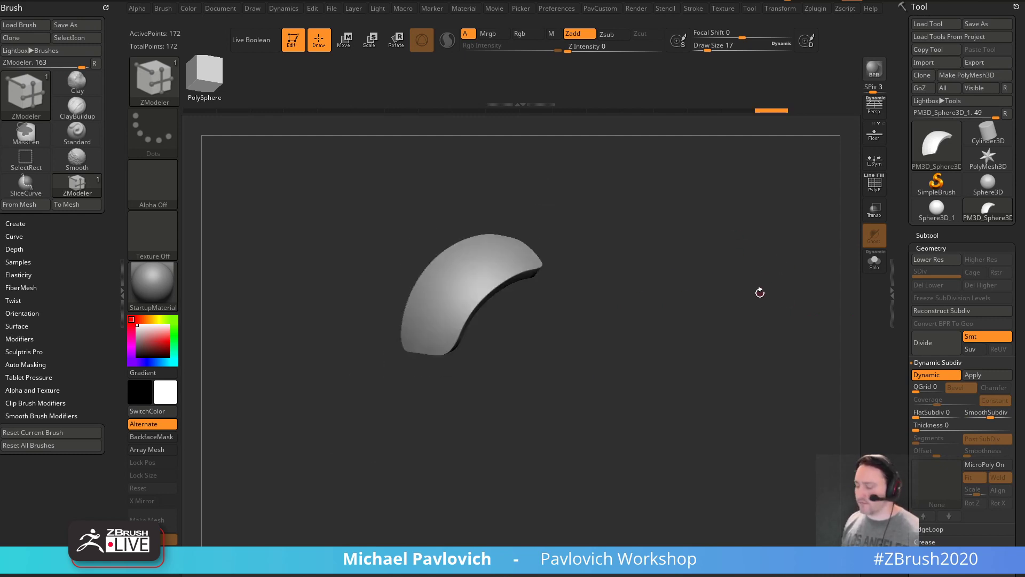
key(shift+d)
key(f)
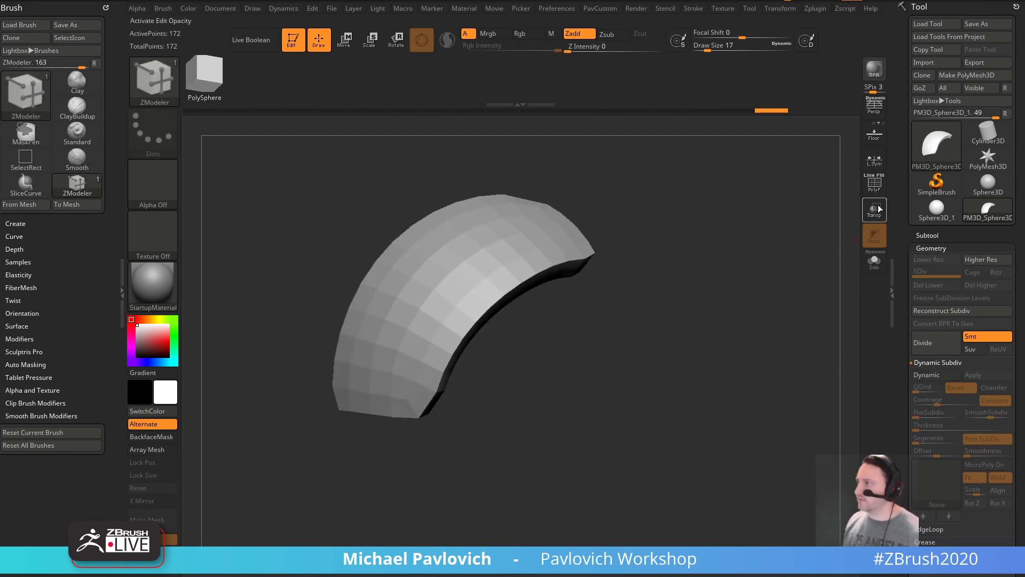
key(shift+f)
key(d)
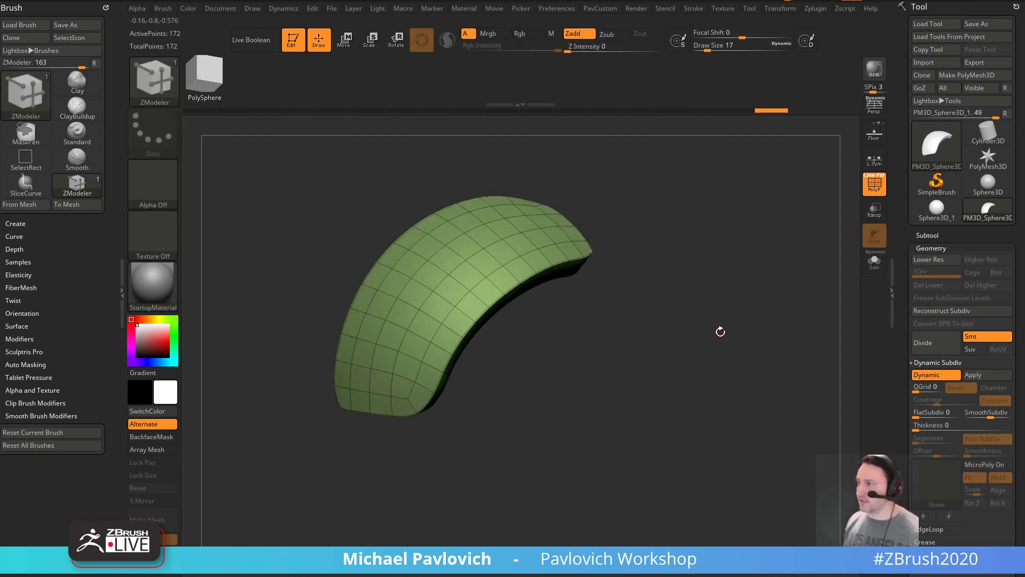
- Assign a new polygroup to one crosswise polyloop on the shell and inset it with the Polygroup All target
mouse_move(719, 342)
mouse_down()
mouse_move(721, 313)
mouse_move(743, 357)
mouse_move(723, 343)
mouse_up()
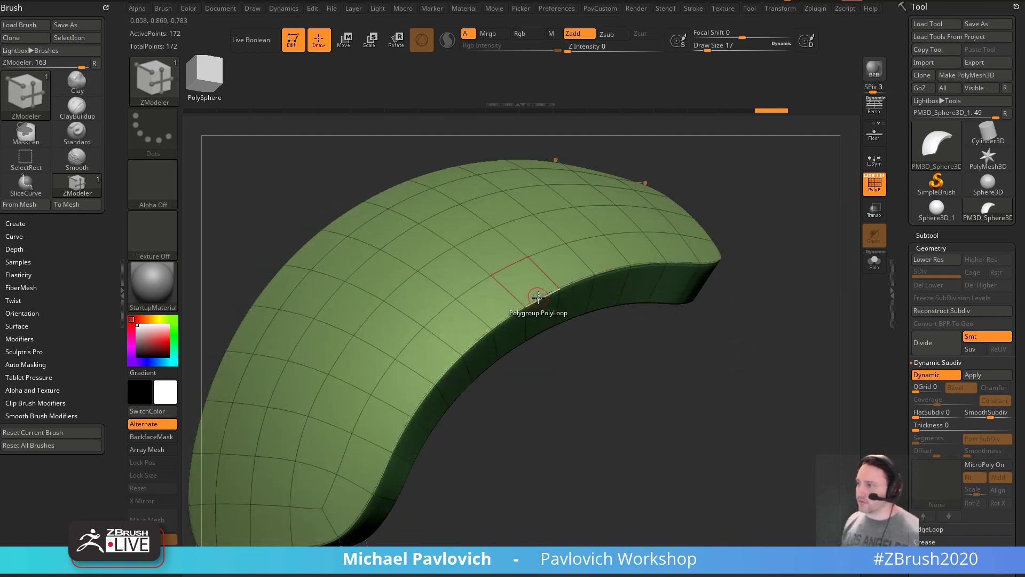
key(space)
key(space)
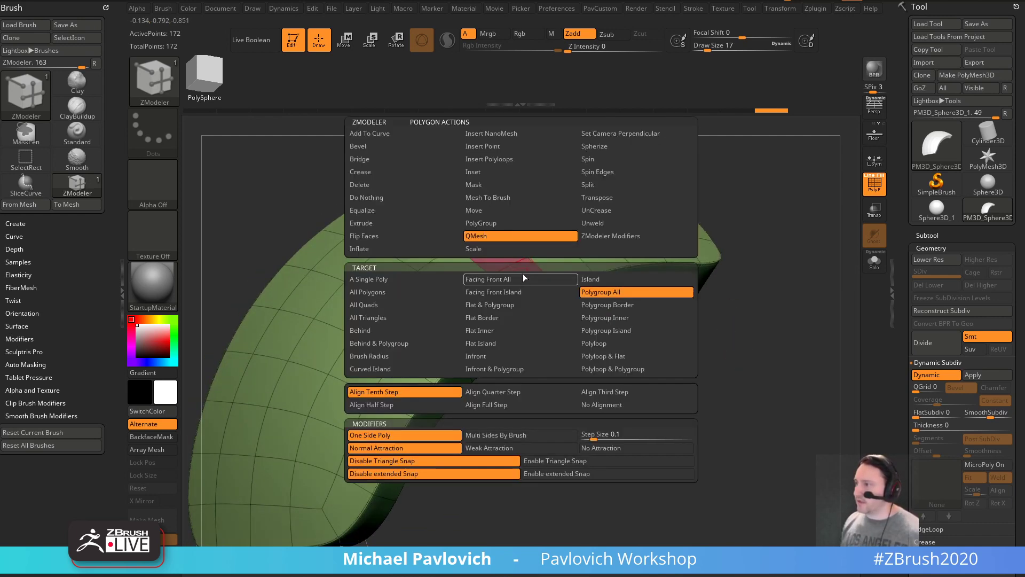
click(498, 173)
drag(524, 275, 521, 283)
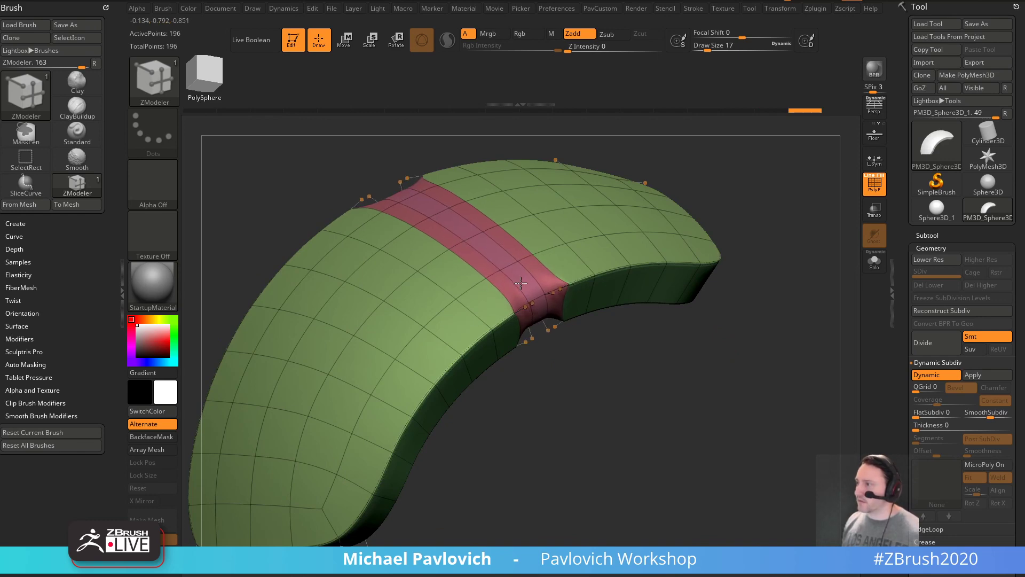
- Turn off dynamic subdivision and QMesh the inset central strip outward into a raised band using Polygroup All
key(shift+d)
alt+drag(609, 339, 620, 374)
key(space)
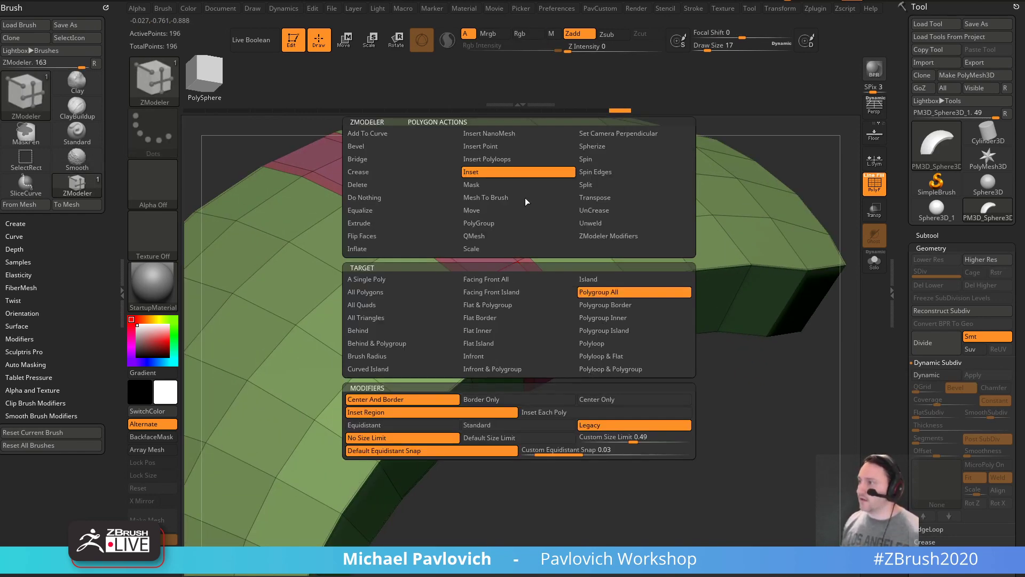
click(513, 236)
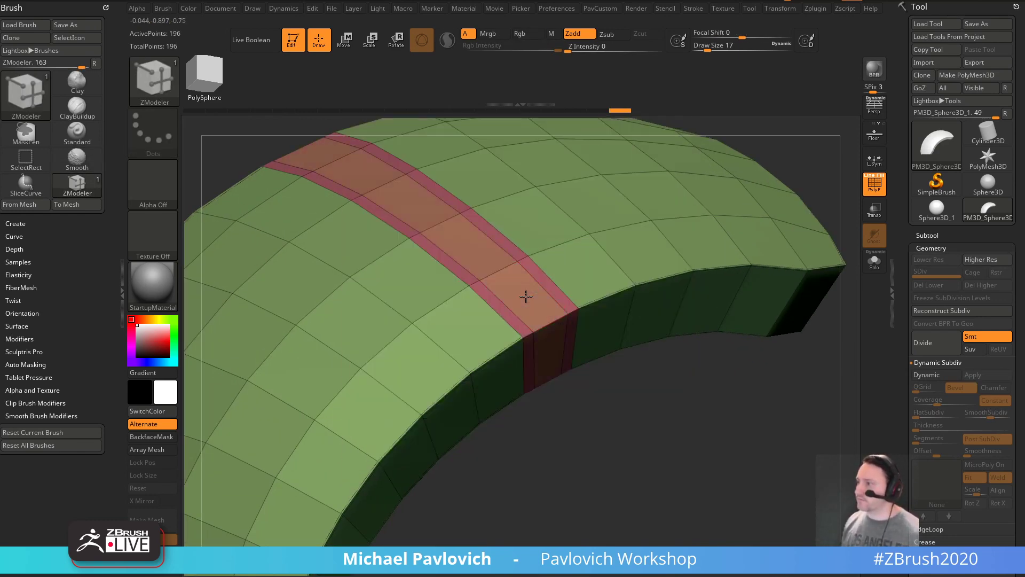
shift+drag(526, 293, 540, 275)
- Crease the polygroup borders around the raised band and turn dynamic subdivision back on
key(grave)
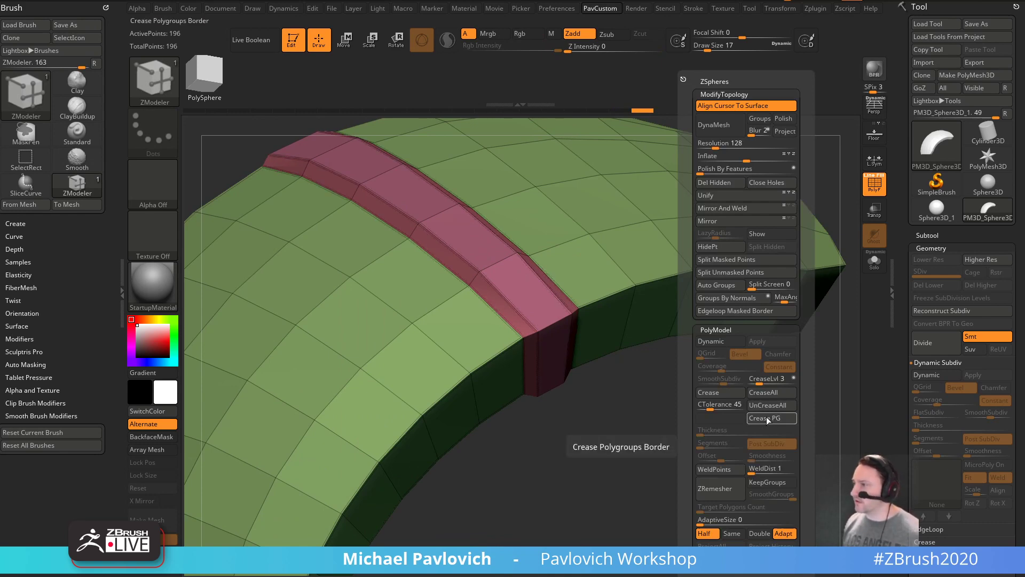
click(764, 417)
drag(622, 449, 723, 423)
key(d)
- Crease the raised band's edges using the Crease edge action with the EdgeLoop Complete target
key(space)
click(542, 299)
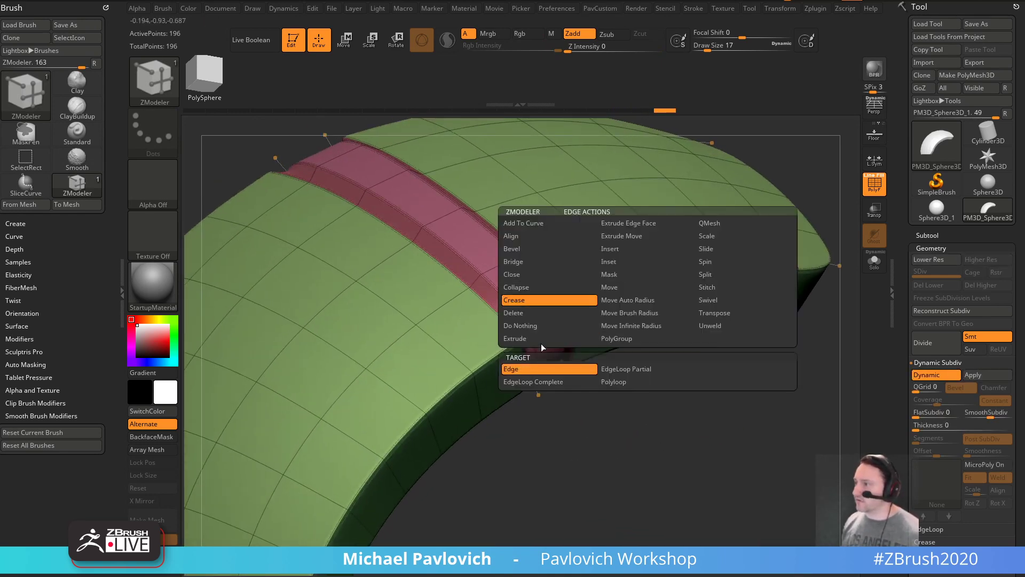
click(582, 382)
alt+click(677, 277)
alt+click(704, 332)
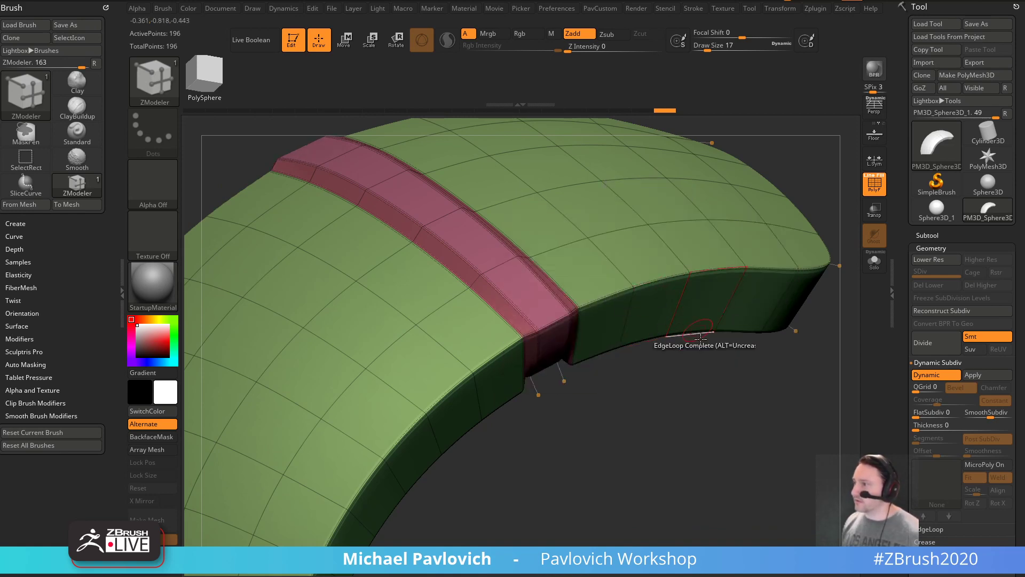
drag(718, 427, 670, 357)
click(581, 346)
- Hide the polyframe and examine the smoothed shell and its creased band from several angles
drag(662, 427, 729, 453)
click(870, 187)
drag(762, 353, 787, 386)
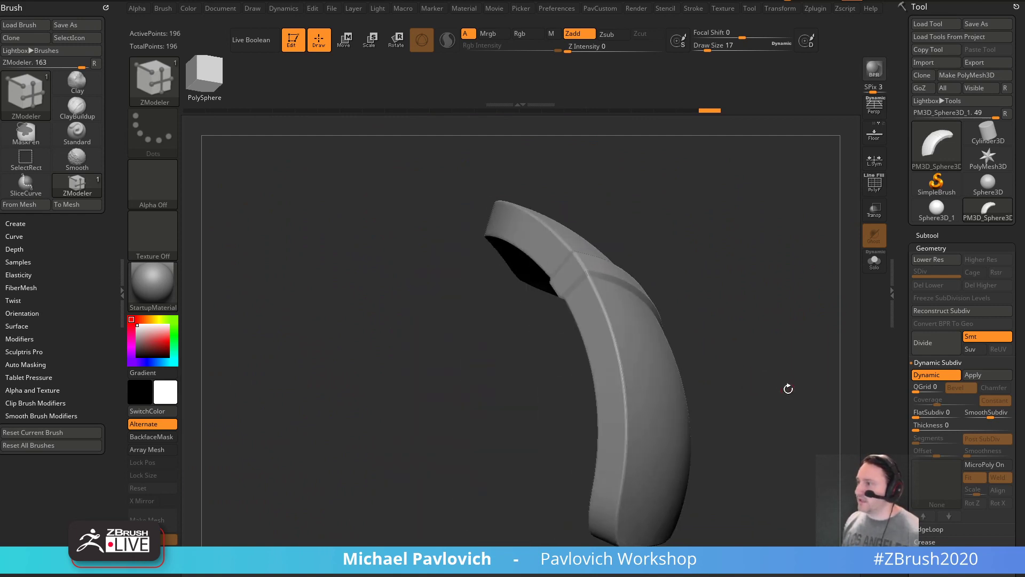
mouse_move(705, 347)
mouse_down()
mouse_move(748, 382)
mouse_move(743, 361)
mouse_move(762, 373)
mouse_up()
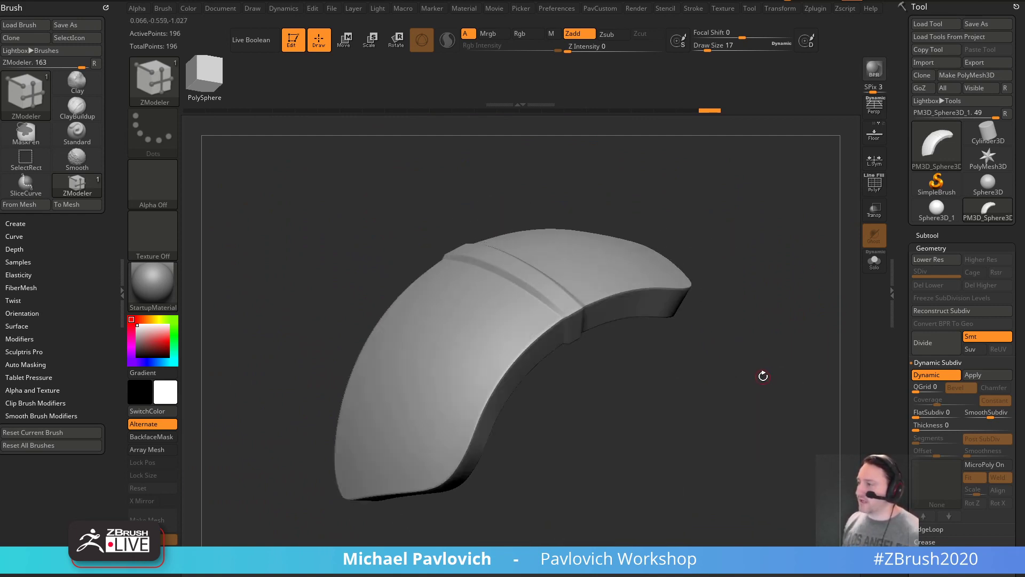
key(shift)
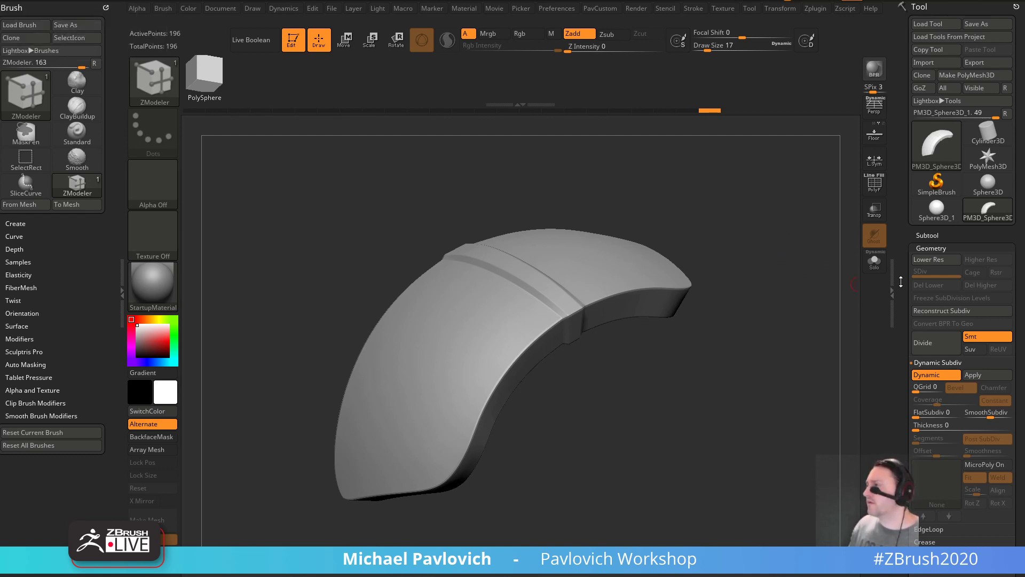
drag(768, 256, 754, 344)
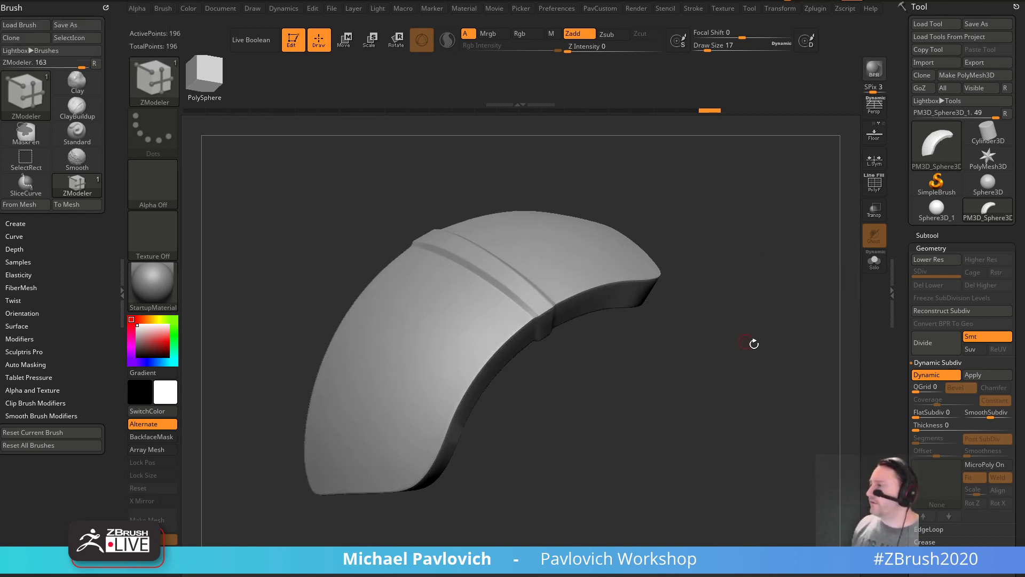
- Toggle dynamic subdivision off and on to compare the low-poly panel with its smoothed preview
key(shift+d)
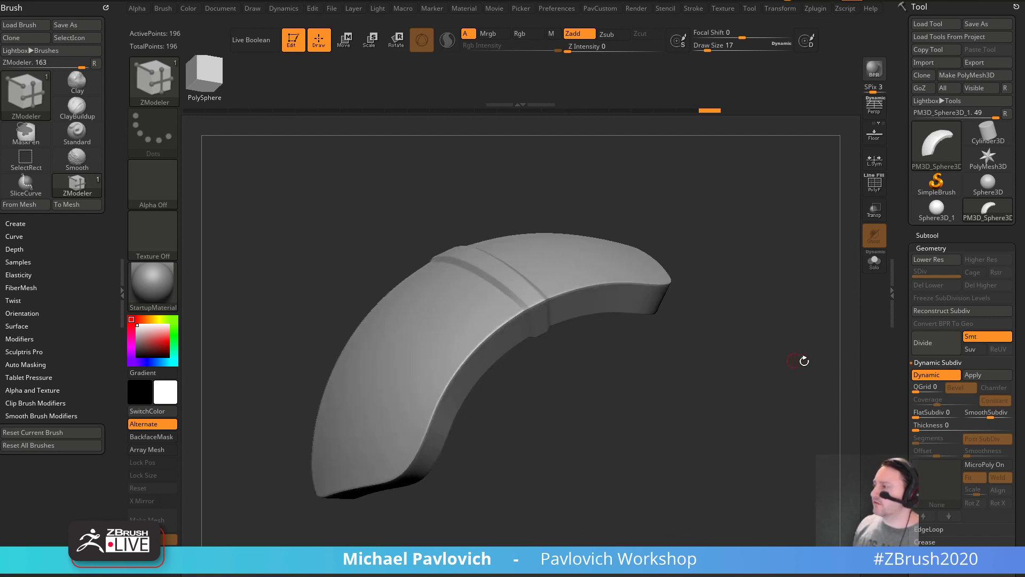
click(929, 378)
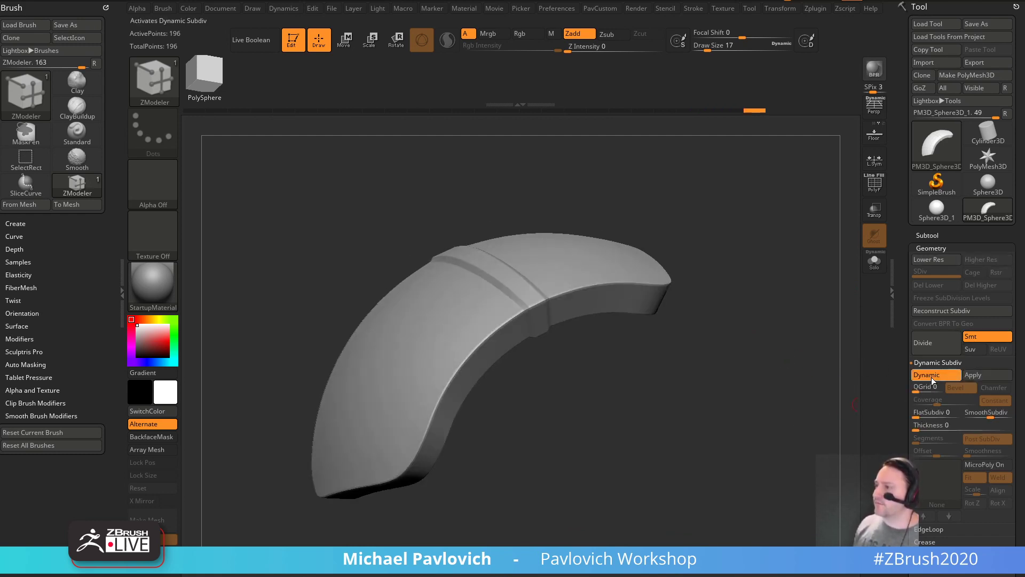
click(931, 377)
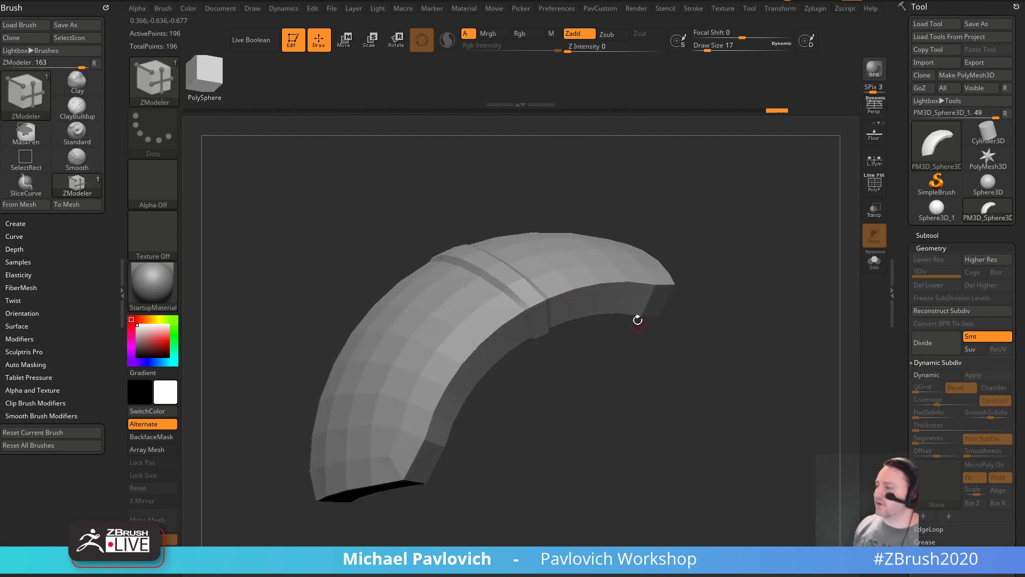
key(d)
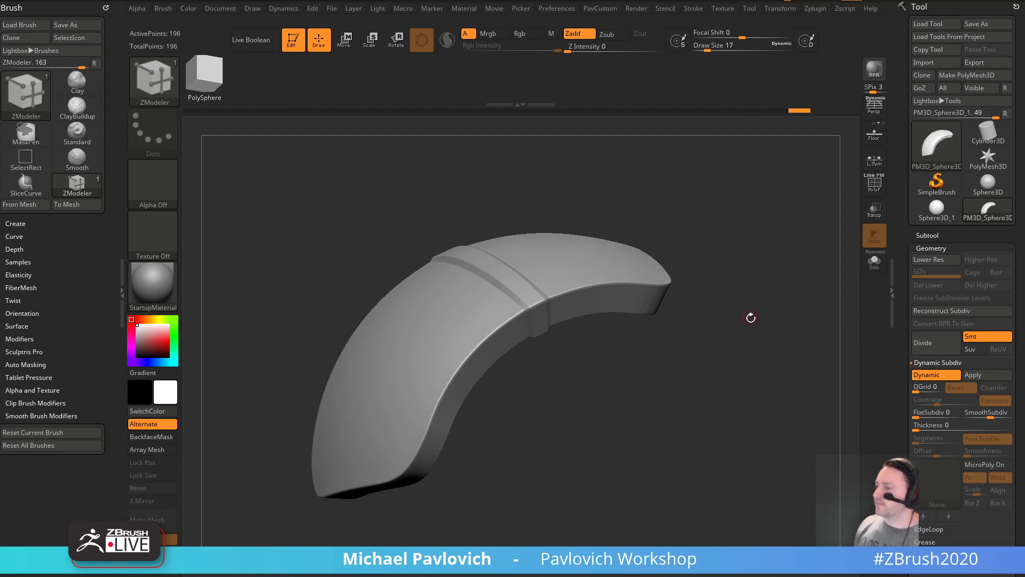
drag(750, 318, 759, 323)
click(927, 375)
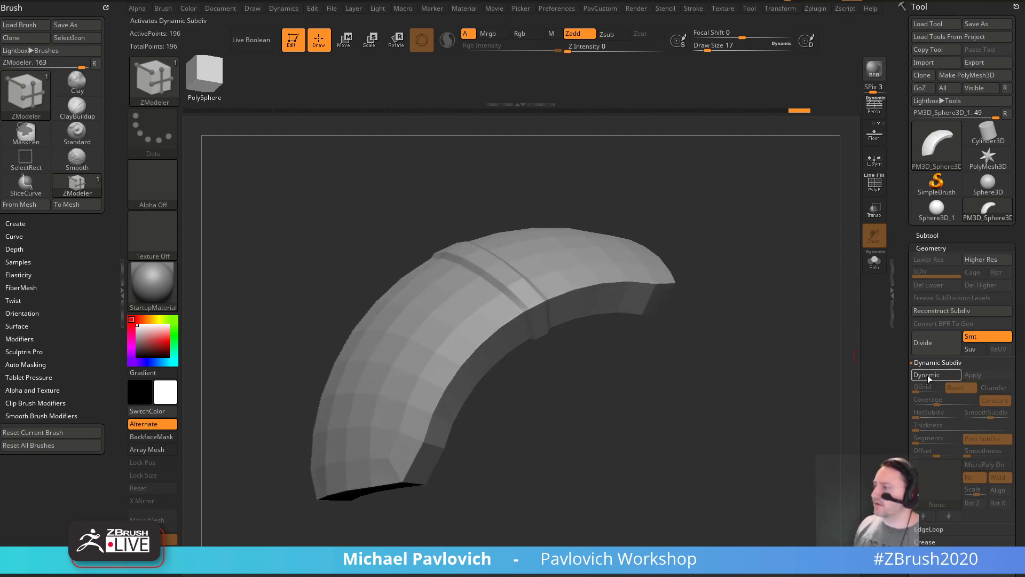
click(928, 375)
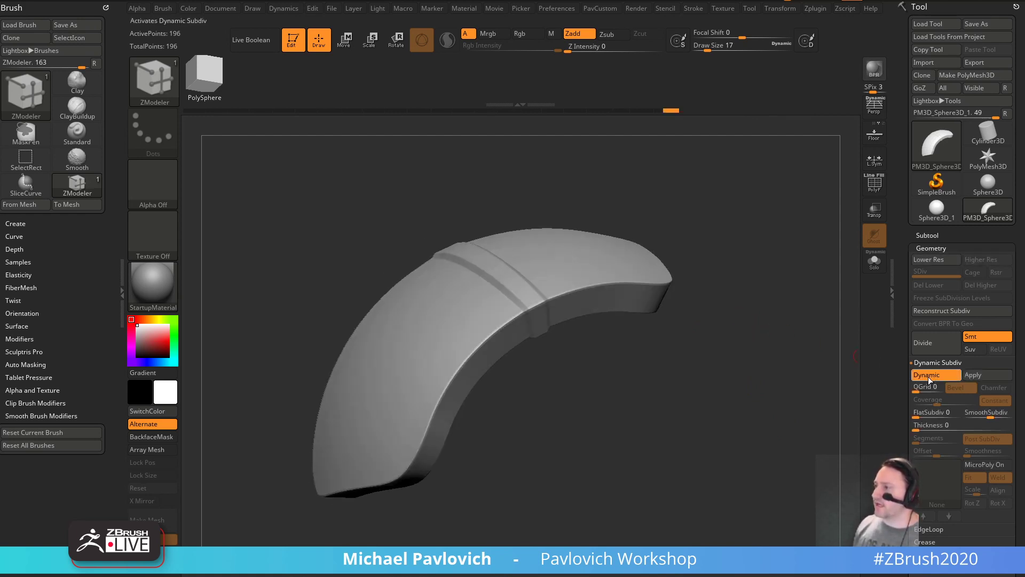
- Turn off dynamic subdivision and divide the banded panel repeatedly up to subdivision level 5
click(929, 377)
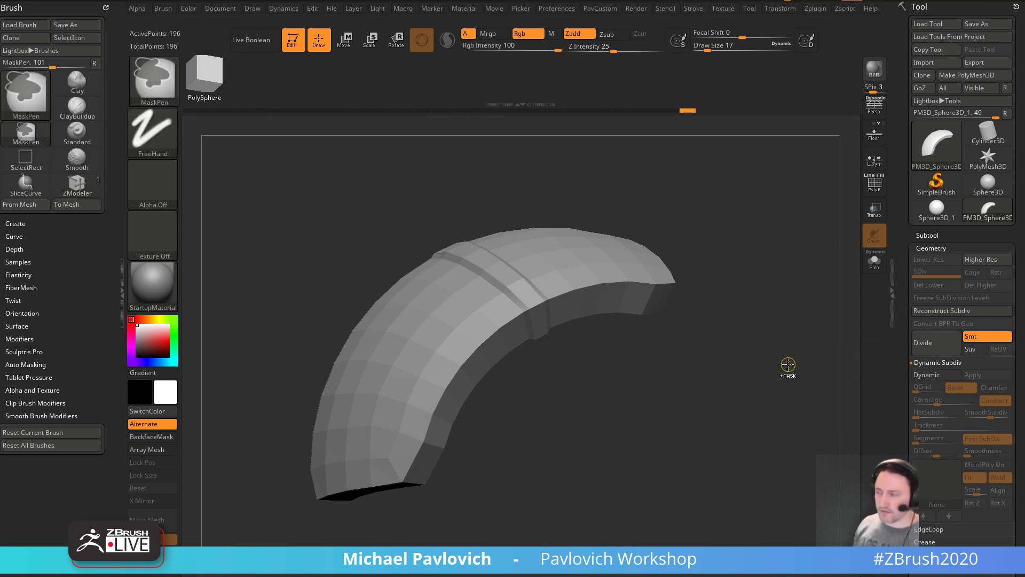
key(ctrl+d)
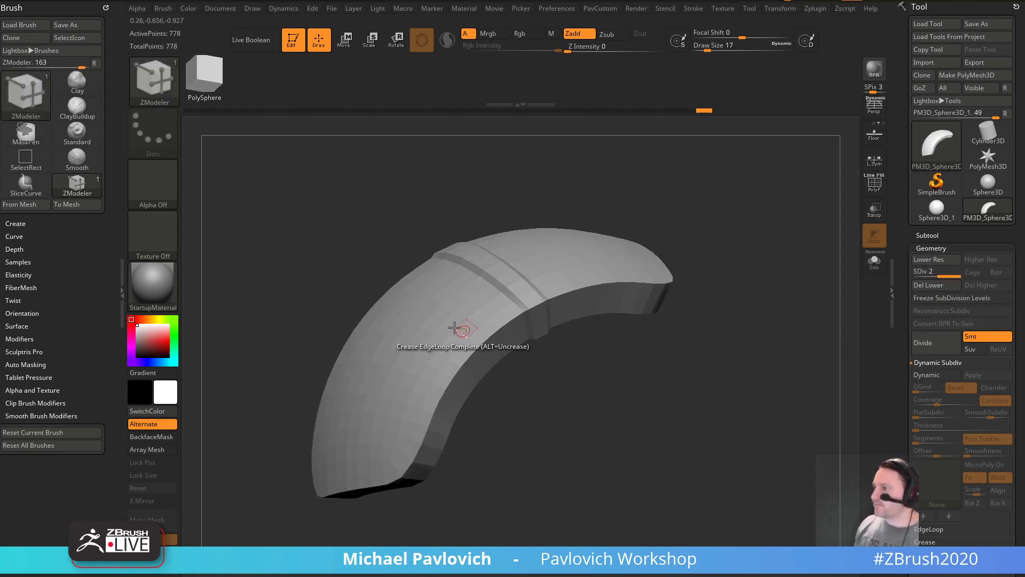
drag(770, 353, 746, 348)
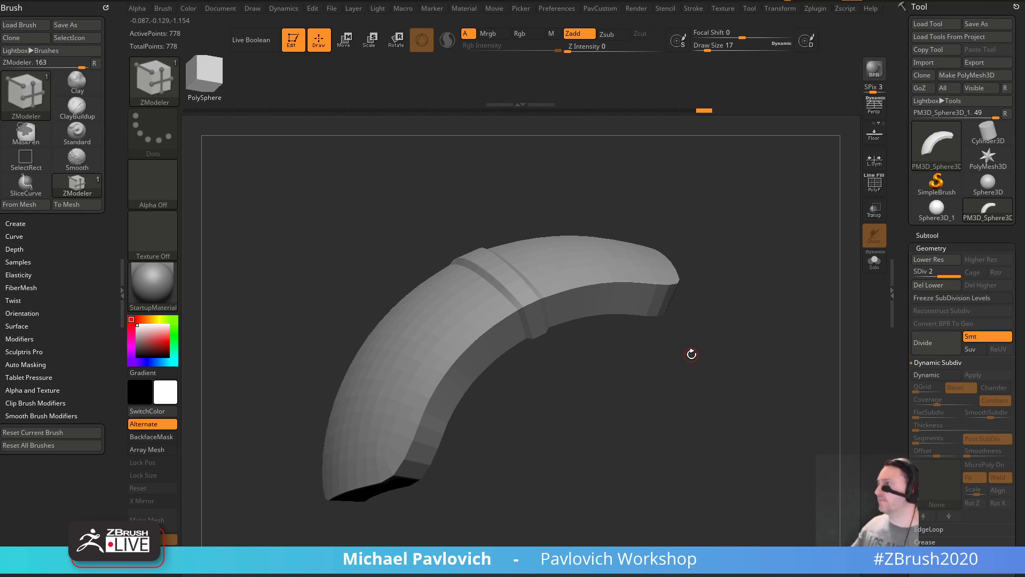
drag(698, 300, 738, 314)
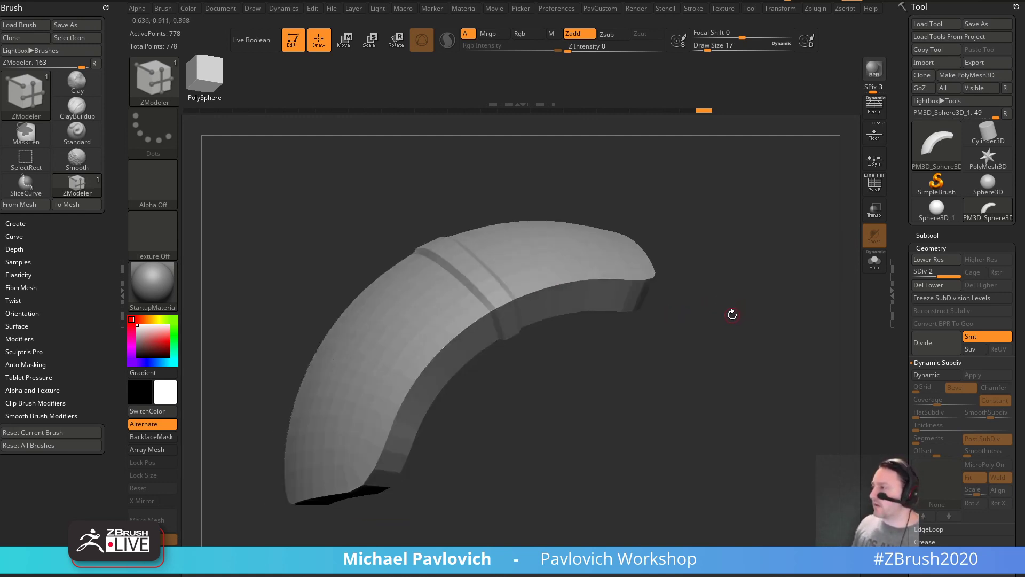
key(ctrl+d)
key(ctrl+d)
key(ctrl+d)
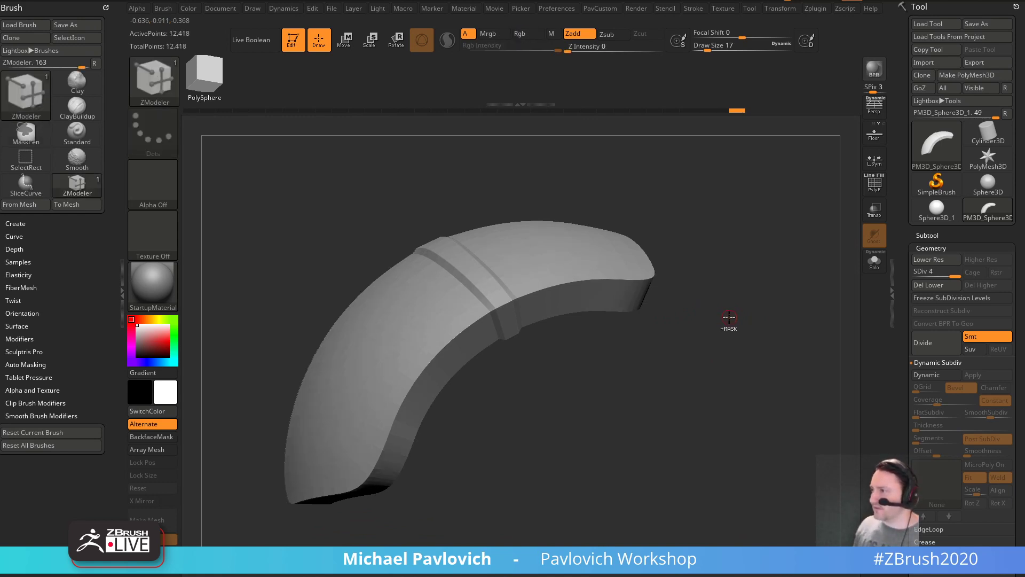
mouse_move(729, 317)
mouse_down()
mouse_move(739, 328)
mouse_move(652, 245)
mouse_move(728, 314)
mouse_up()
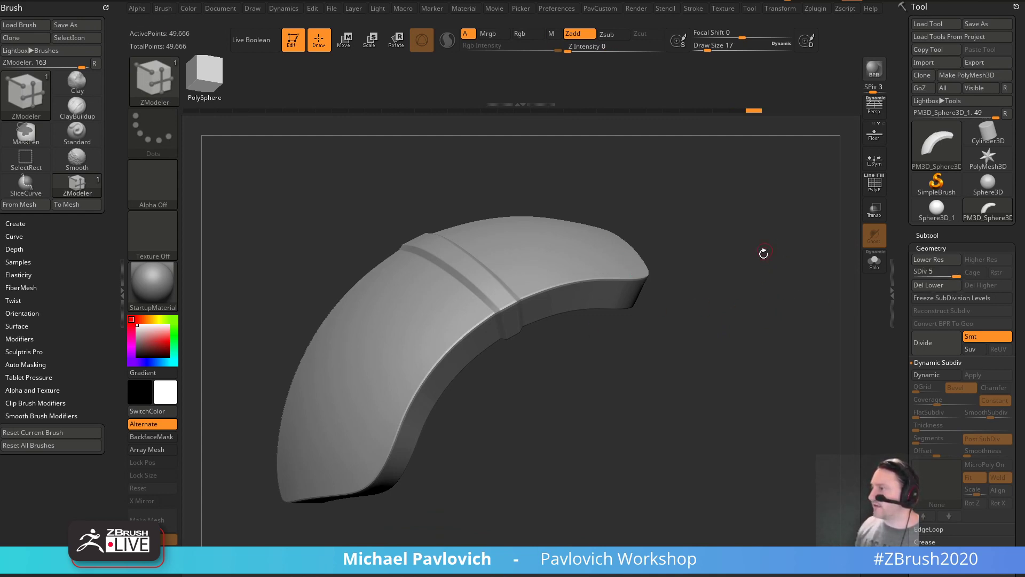
- Step the banded panel back down to its undivided low-poly base
mouse_move(763, 253)
mouse_down()
mouse_move(745, 299)
mouse_move(723, 311)
mouse_move(775, 244)
mouse_move(755, 295)
mouse_move(760, 280)
mouse_up()
key(shift+d)
key(ctrl)
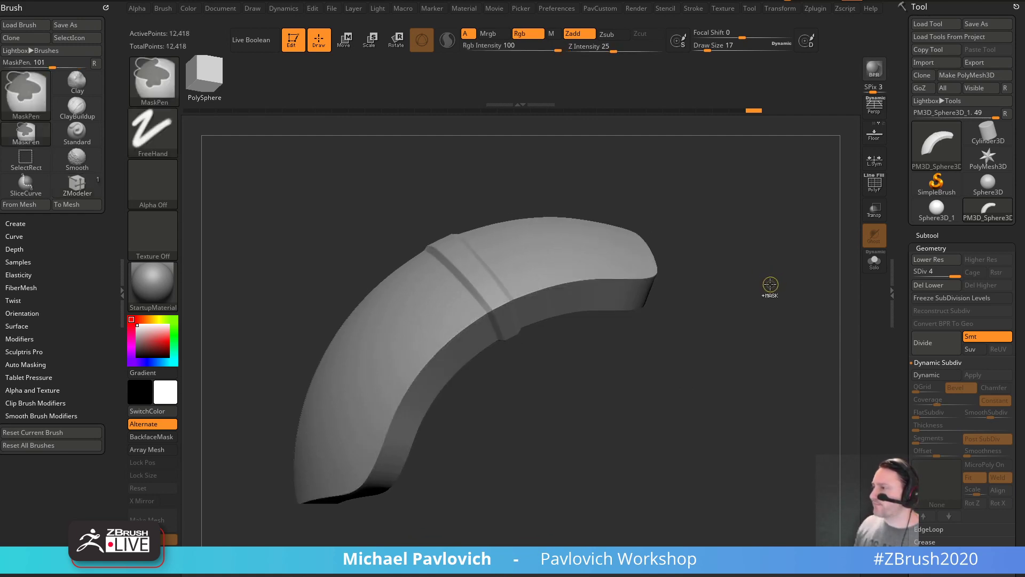
key(shift+d)
key(shift+d)
key(shift+d)
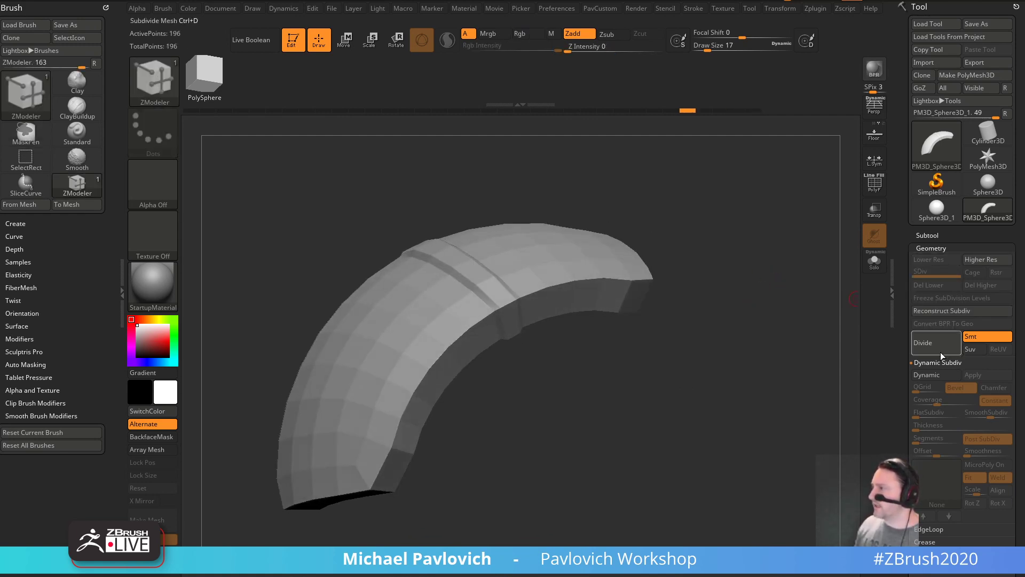
- Toggle the dynamic subdivision preview on and off to compare it with the real subdivision, leaving it off
click(935, 375)
click(935, 376)
click(937, 378)
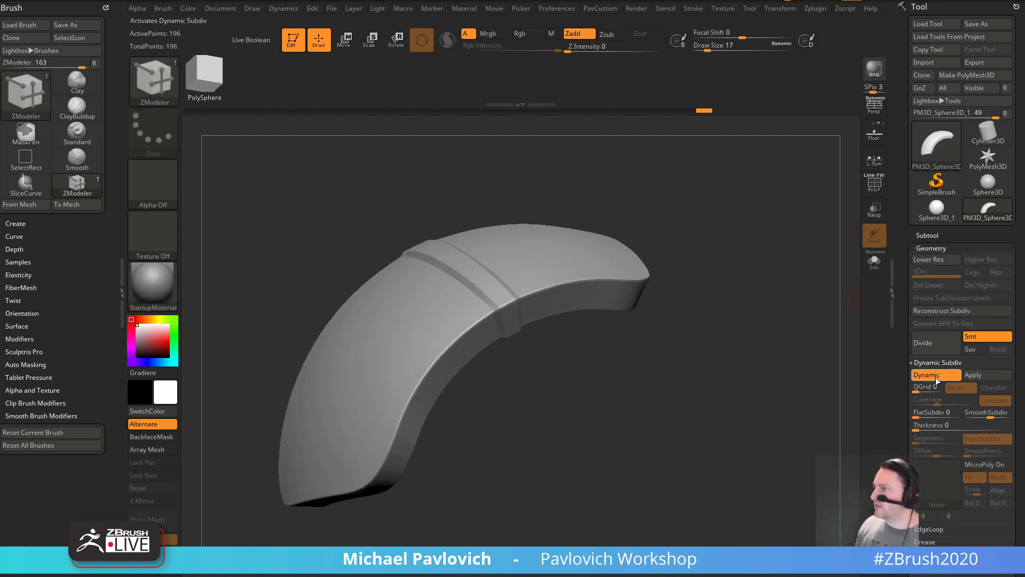
click(938, 379)
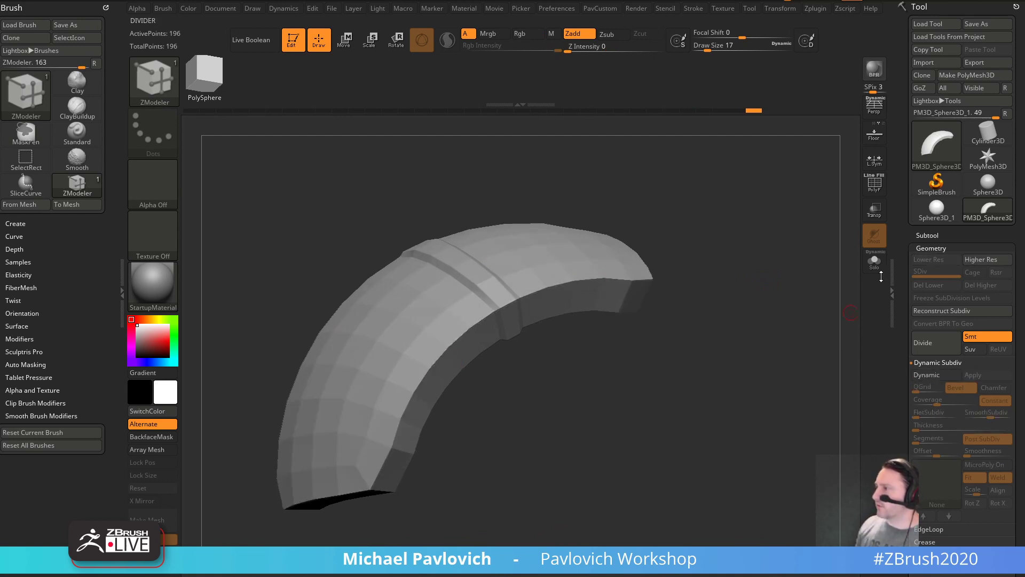
- Show the polyframe on the banded panel and duplicate the panel as a second subtool
click(874, 186)
ctrl+right_drag(512, 355, 529, 422)
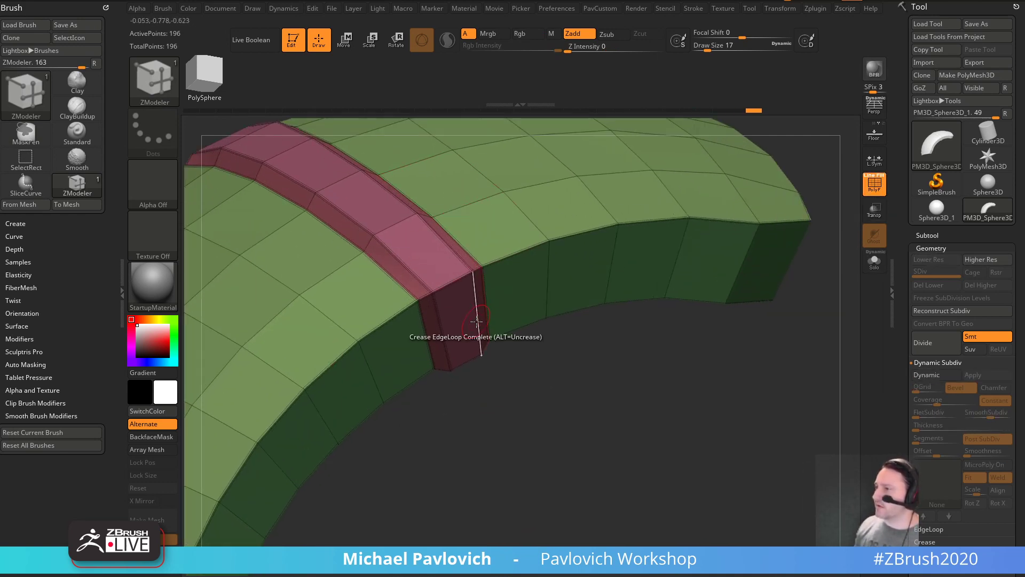
click(414, 267)
ctrl+right_drag(414, 266, 789, 293)
click(927, 235)
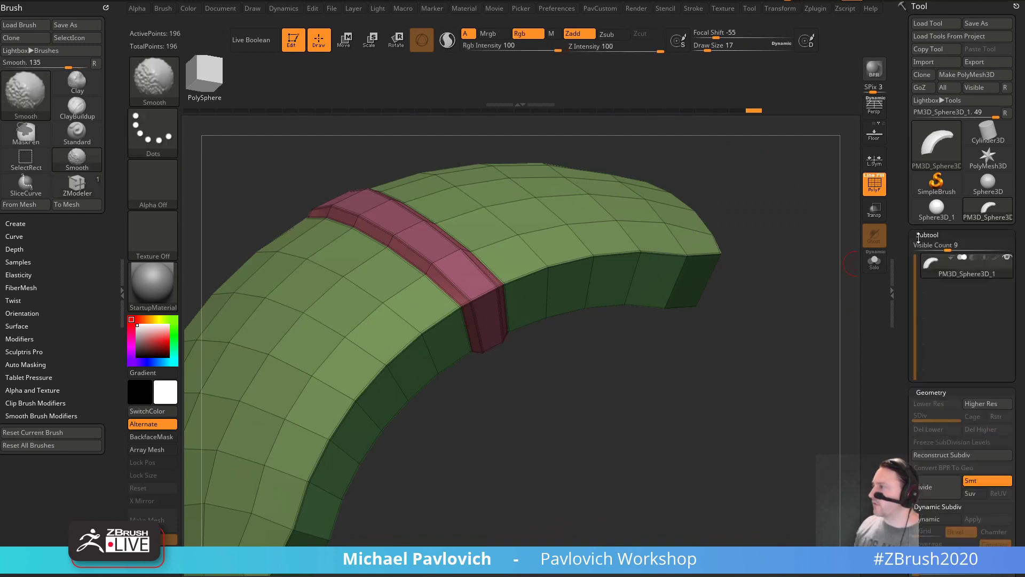
click(928, 365)
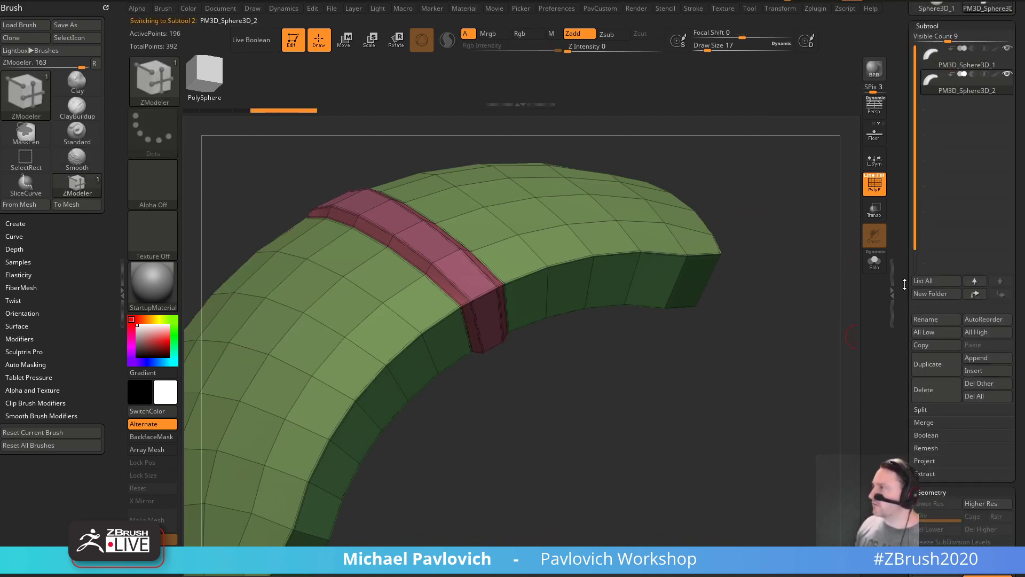
- Flatten the raised band on the duplicate by collapsing its side-wall loops with the Collapse edge action and PolyLoop target
key(space)
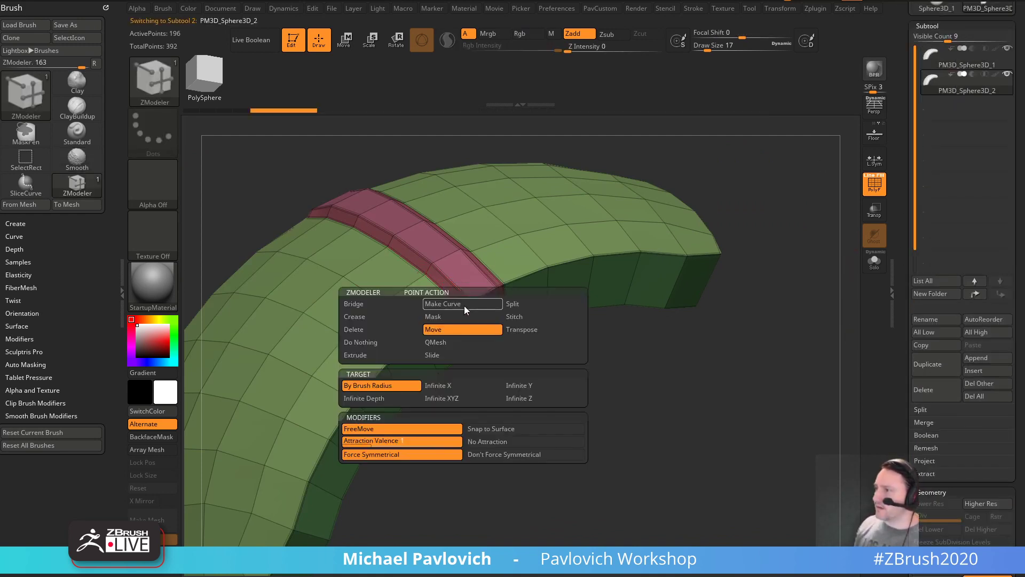
key(space)
click(369, 286)
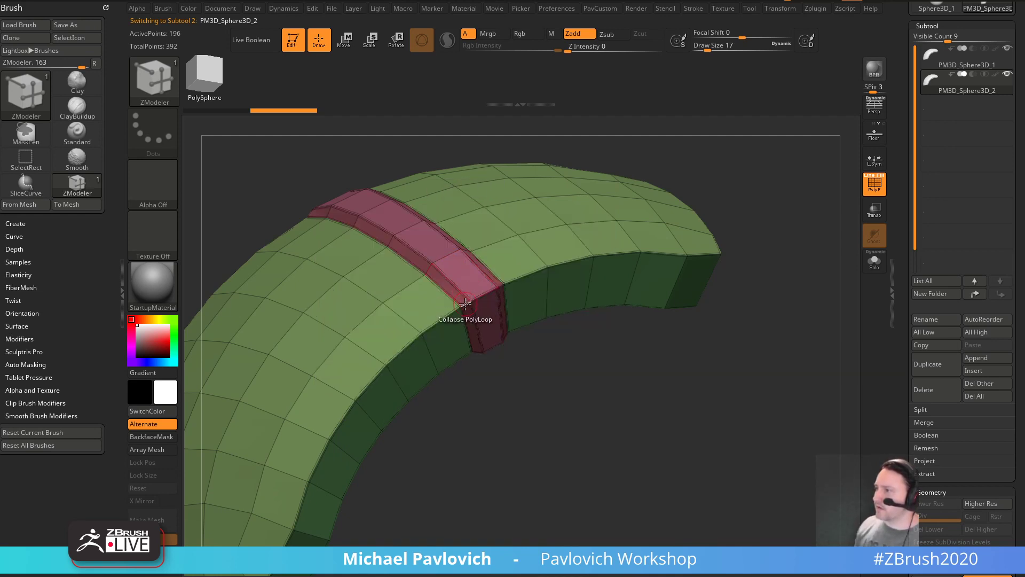
click(472, 304)
drag(566, 406, 506, 331)
click(506, 331)
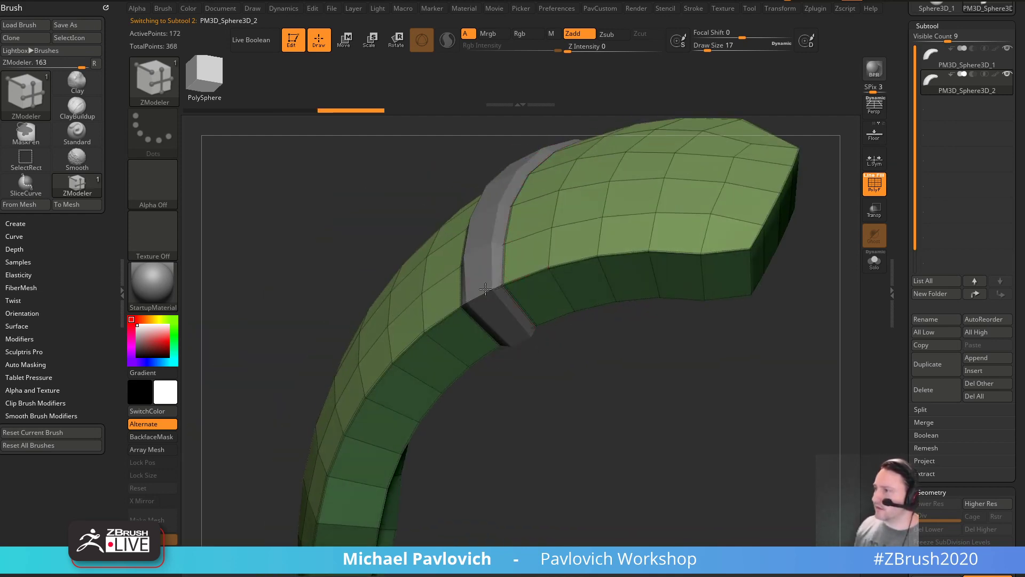
- Merge the flattened duplicate into a single polygroup and isolate it with Solo
drag(588, 374, 745, 325)
key(ctrl+w)
key(Up)
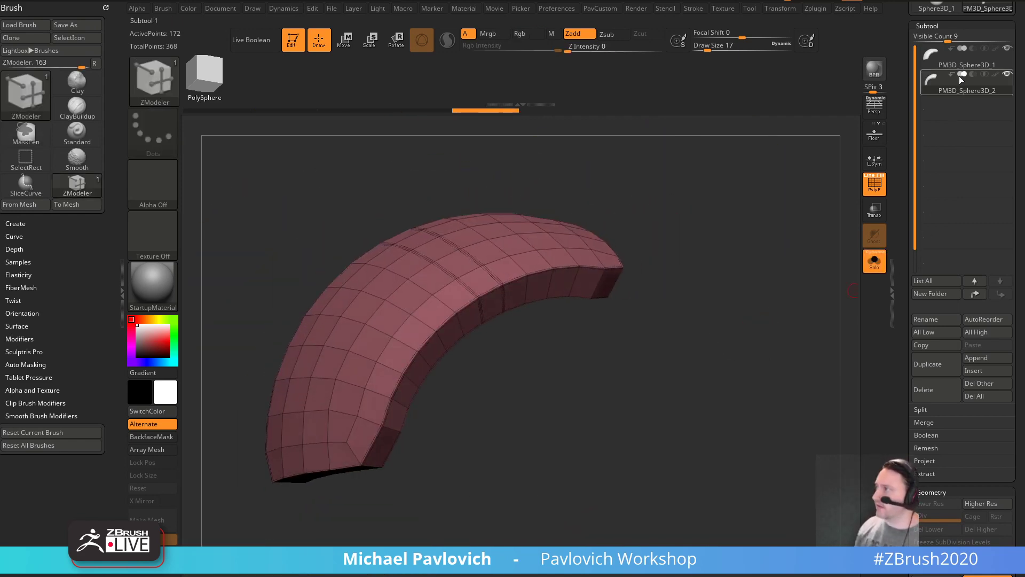
- Hide the polyframe and apply dynamic subdivision to the original banded panel as real subdivision levels
drag(726, 310, 771, 266)
key(shift+f)
key(space)
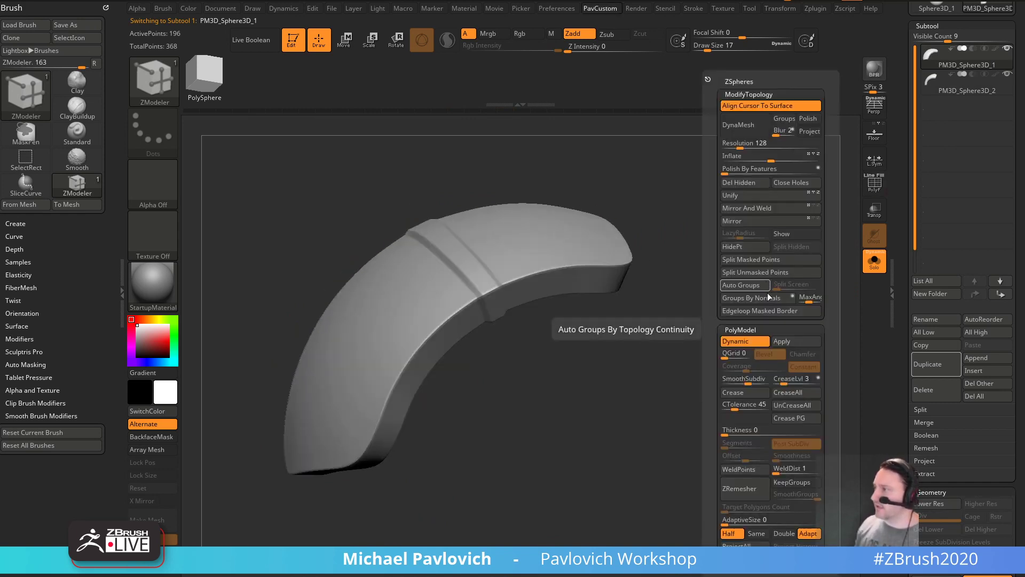
click(792, 341)
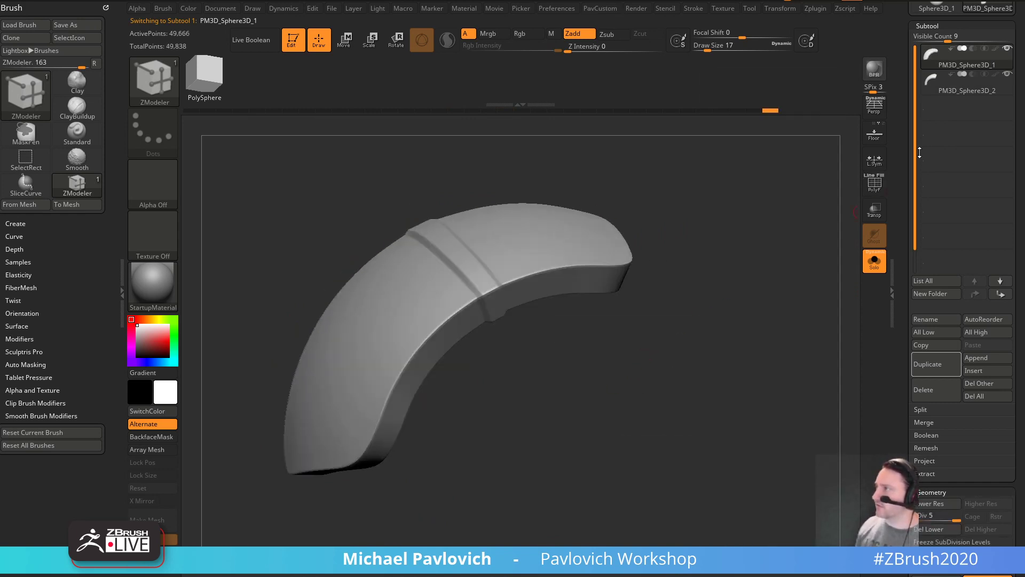
- Switch to the flattened duplicate to compare it with the banded panel, and return to the banded subtool
scroll(913, 134, up, 5)
click(930, 267)
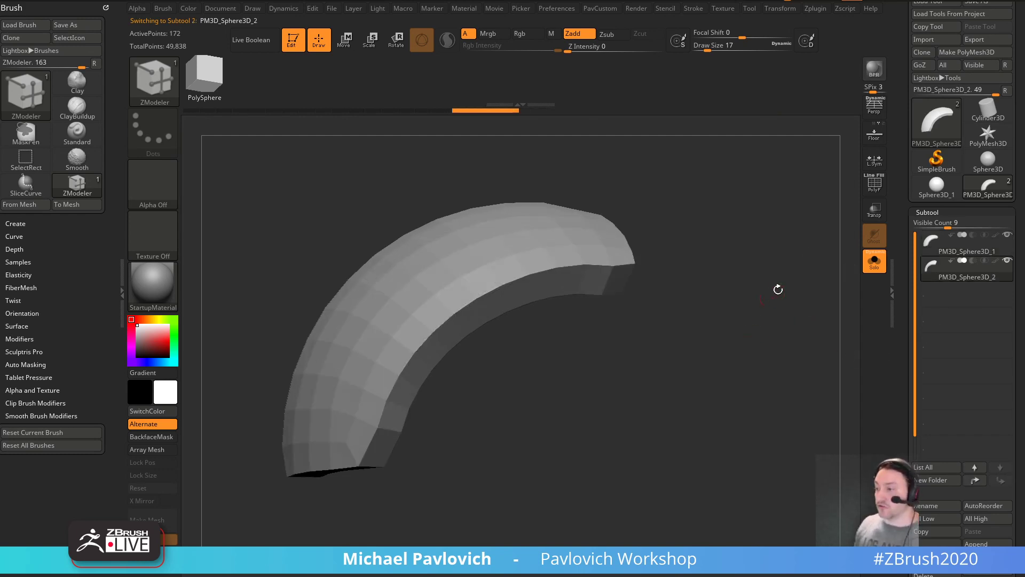
click(26, 38)
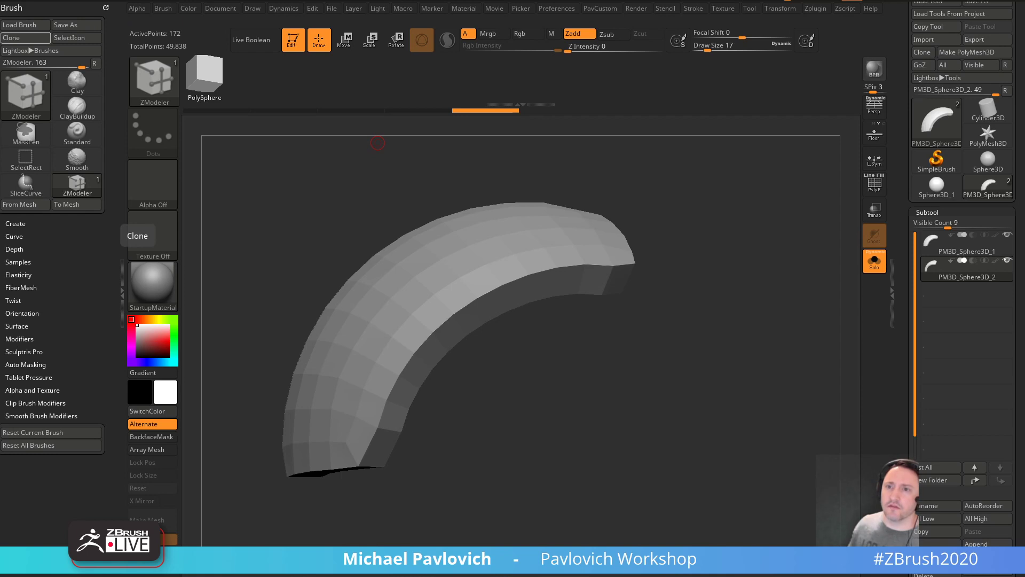
click(973, 245)
drag(907, 296, 900, 97)
- Undo the applied subdivision on the banded panel and leave dynamic subdivision off
key(ctrl+z)
key(ctrl+z)
key(ctrl+z)
key(ctrl+z)
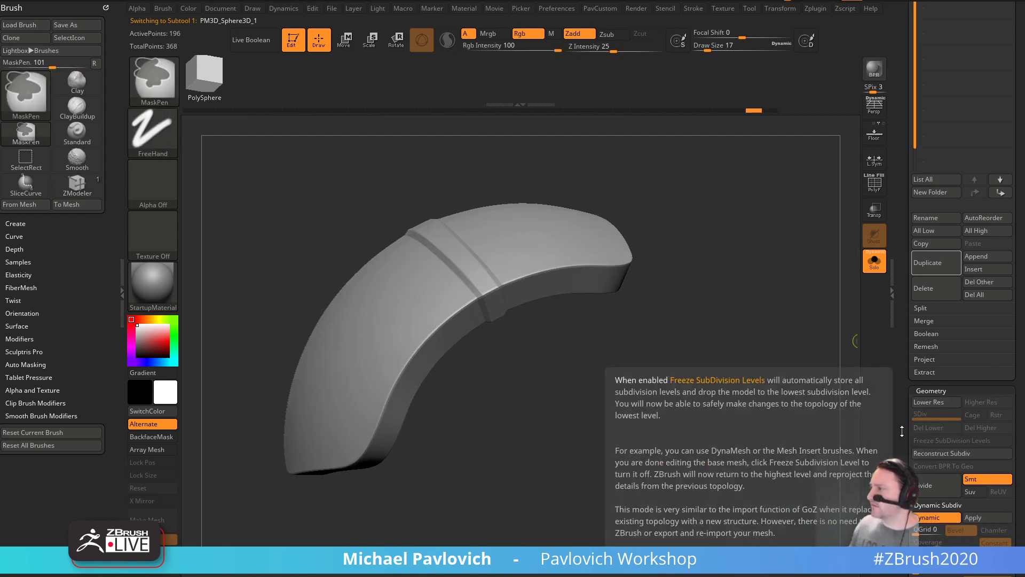
key(ctrl+z)
key(ctrl+z)
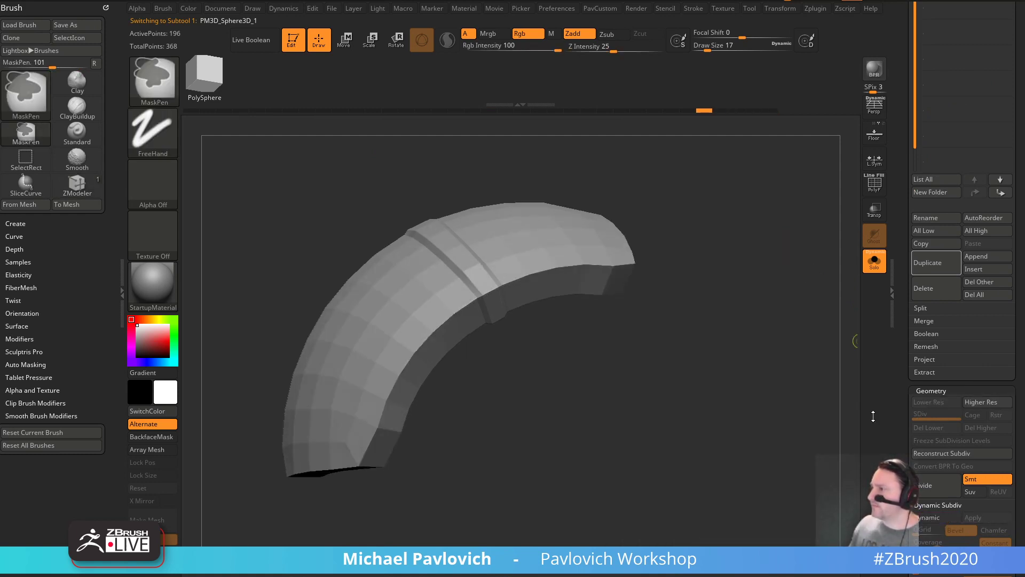
drag(899, 425, 898, 361)
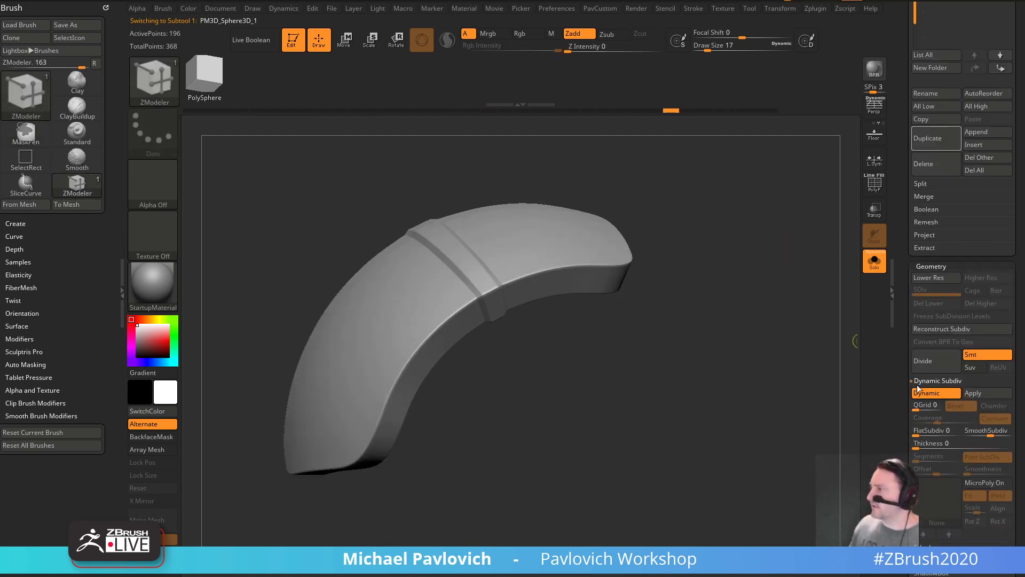
click(922, 392)
- Turn off Smt, divide the banded panel four times to subdivision level 5, and inspect its wireframe
key(shift+f)
key(f)
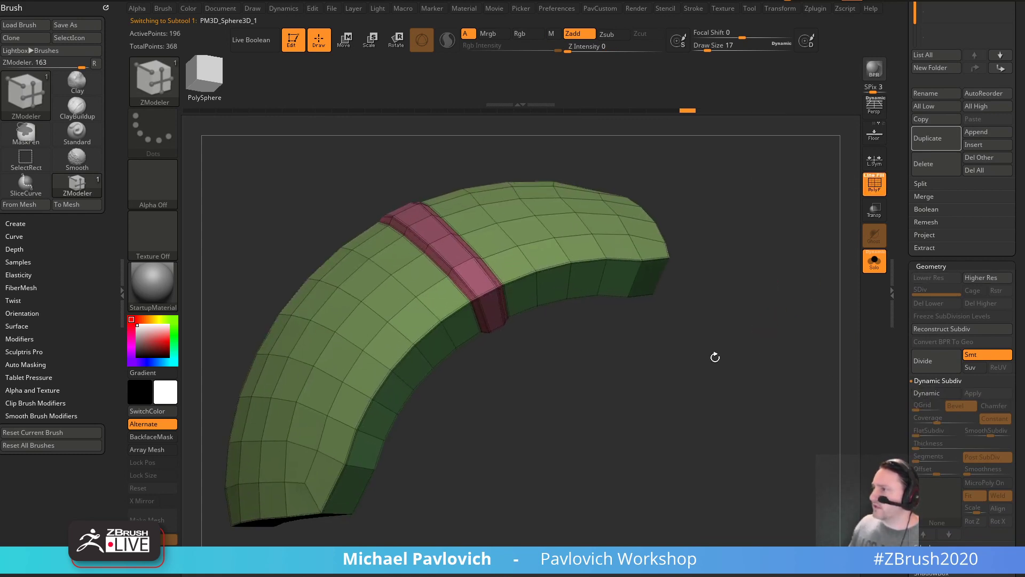
click(1001, 355)
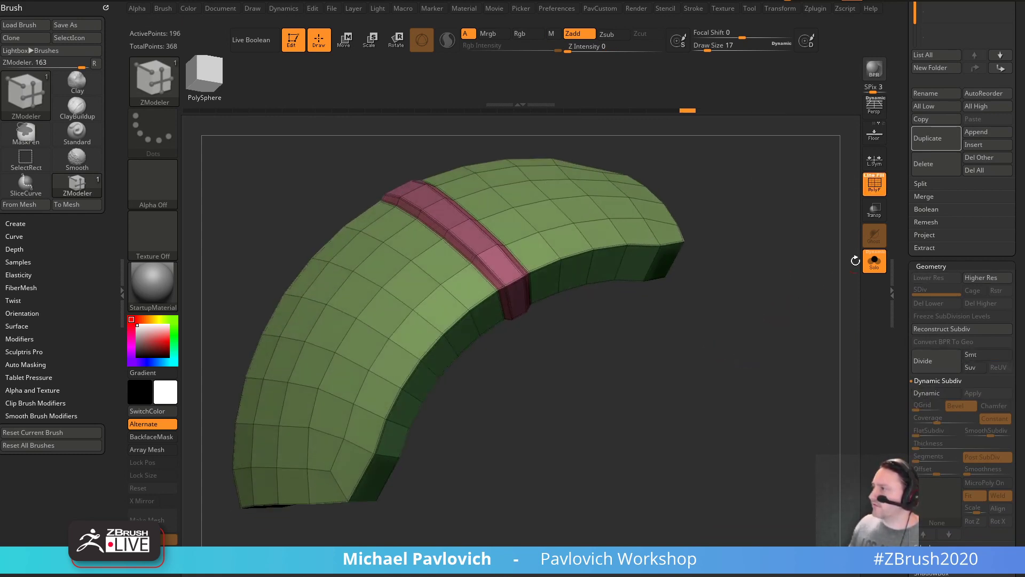
key(shift+f)
click(936, 361)
click(936, 361)
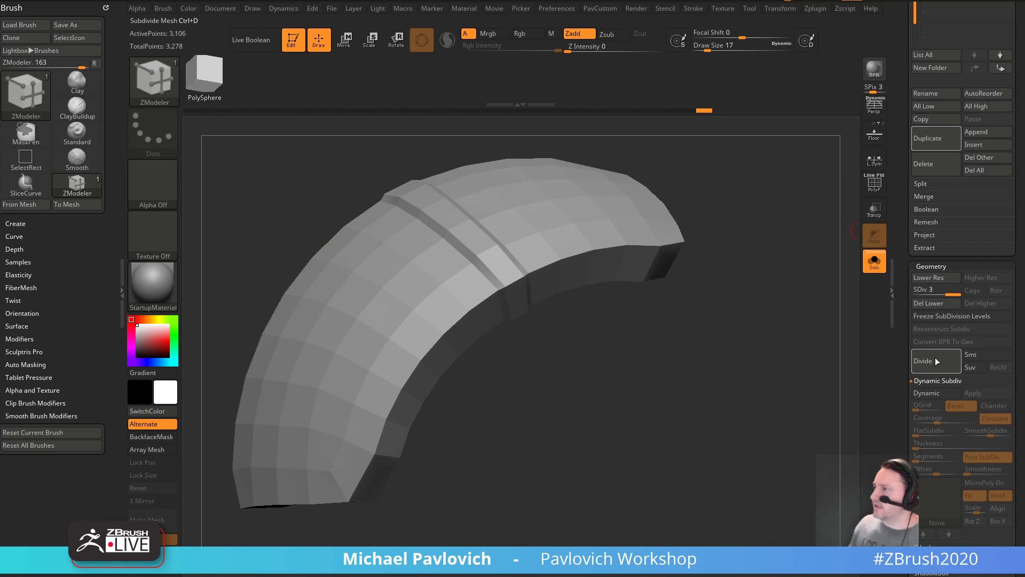
click(937, 361)
click(937, 361)
drag(746, 448, 716, 337)
key(shift+f)
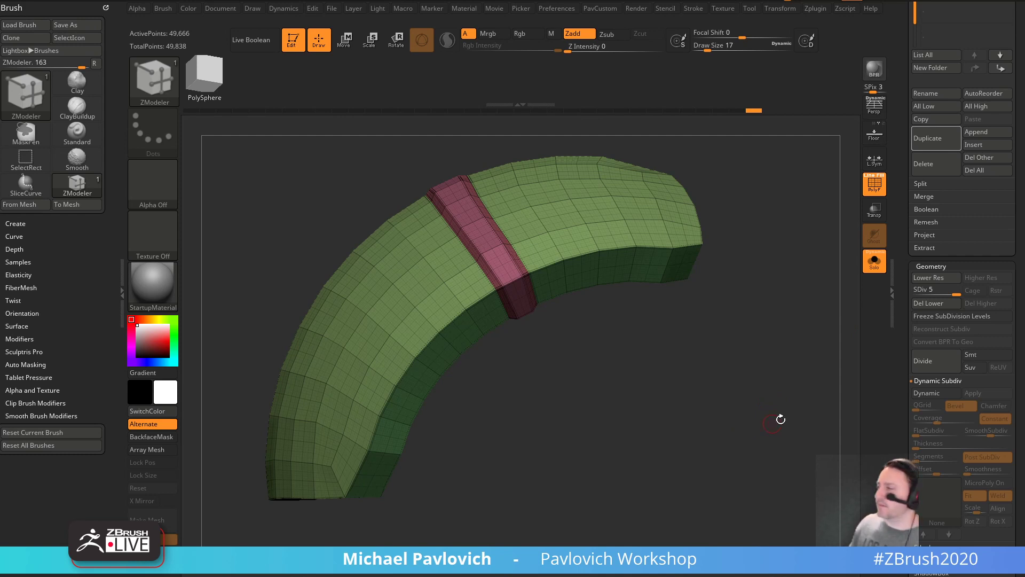
drag(552, 474, 579, 499)
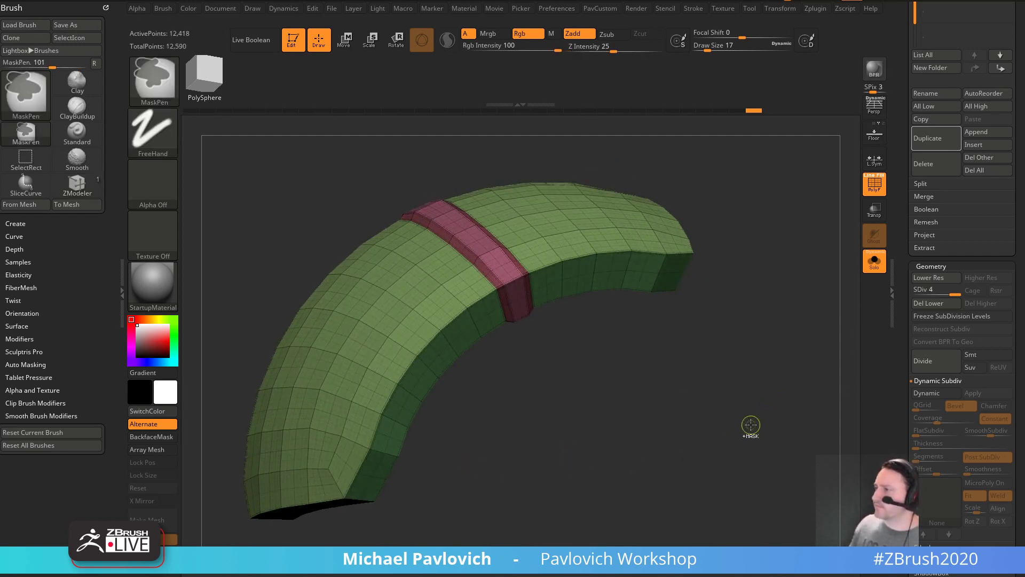
- Return the banded panel to its undivided base mesh and turn Smt back on
key(shift+d)
key(shift+d)
key(shift+d)
key(shift+d)
click(977, 354)
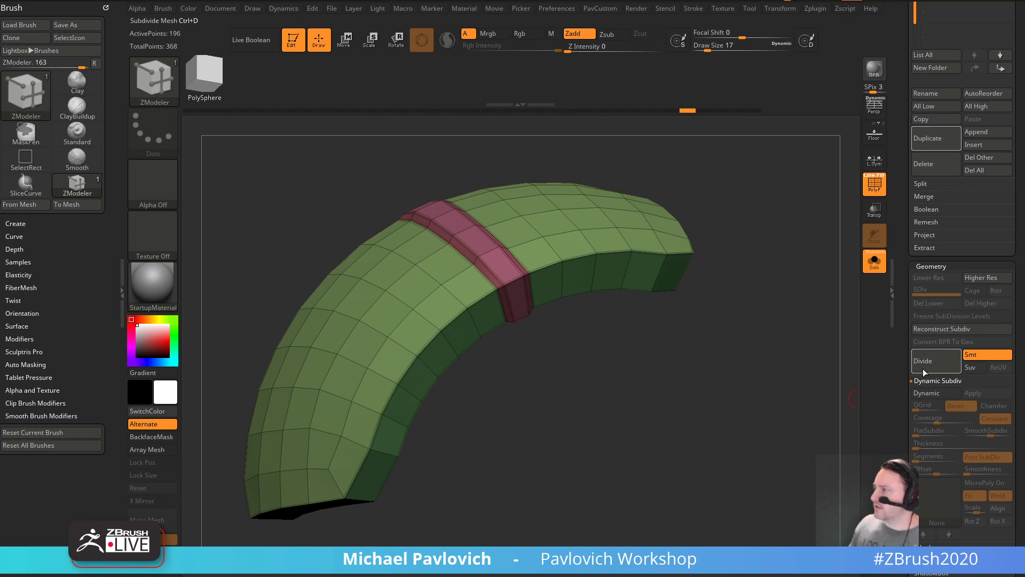
- Divide the banded panel four times with Smt on, up to subdivision level 5, and hide the polyframe
key(d)
key(d)
key(d)
key(d)
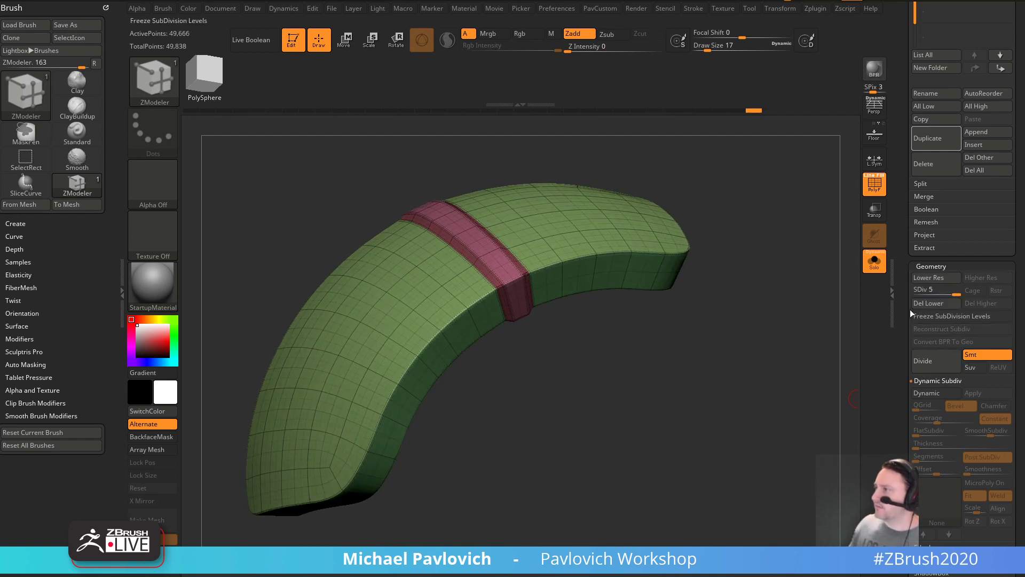
click(874, 183)
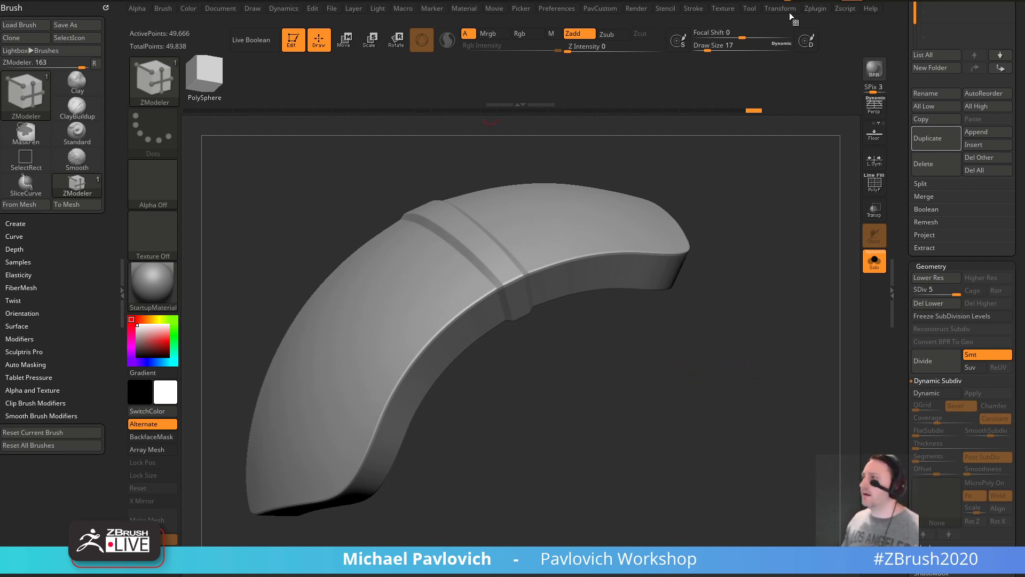
- Dock the Zplugin palette in the tray, expand Scale Master and open its About page
click(823, 10)
click(810, 23)
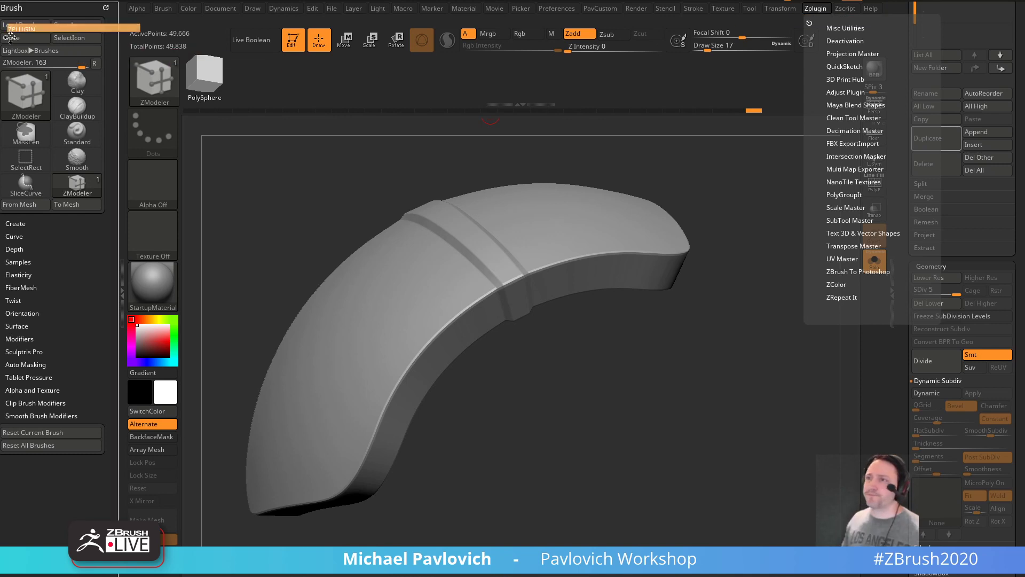
key(shift)
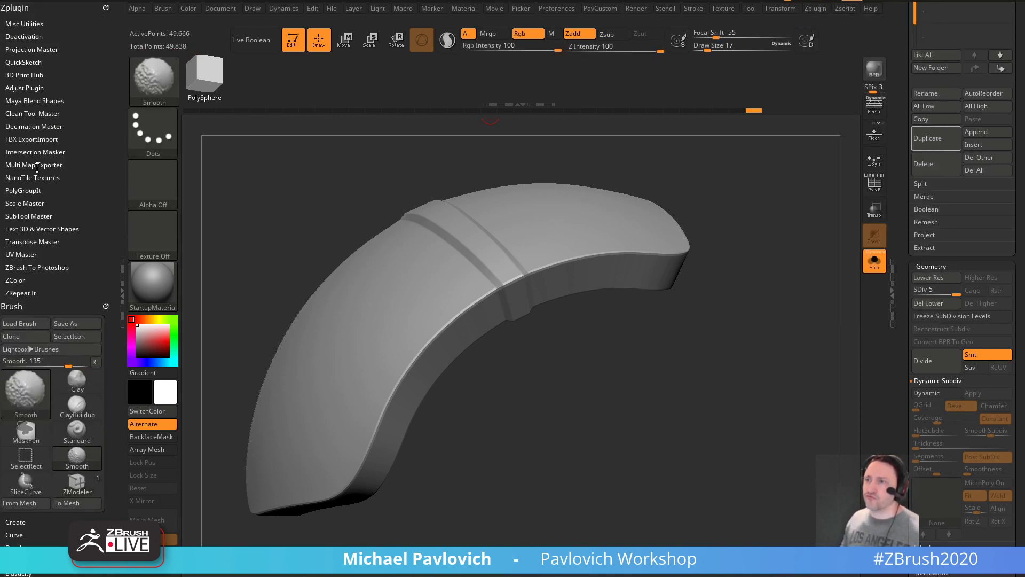
click(24, 203)
click(32, 218)
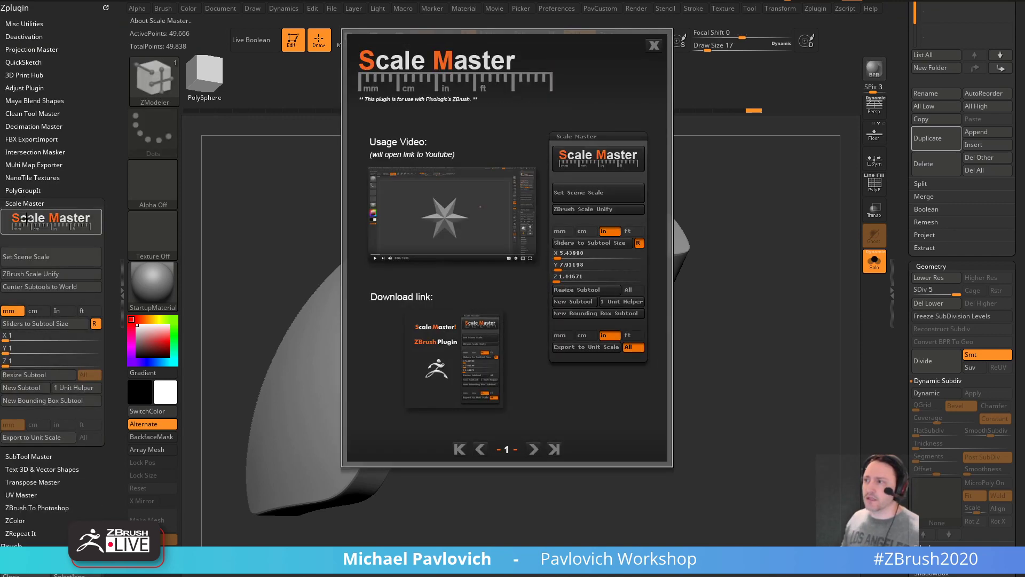
- Open the Scale Master usage video from the About page and close it again
click(425, 182)
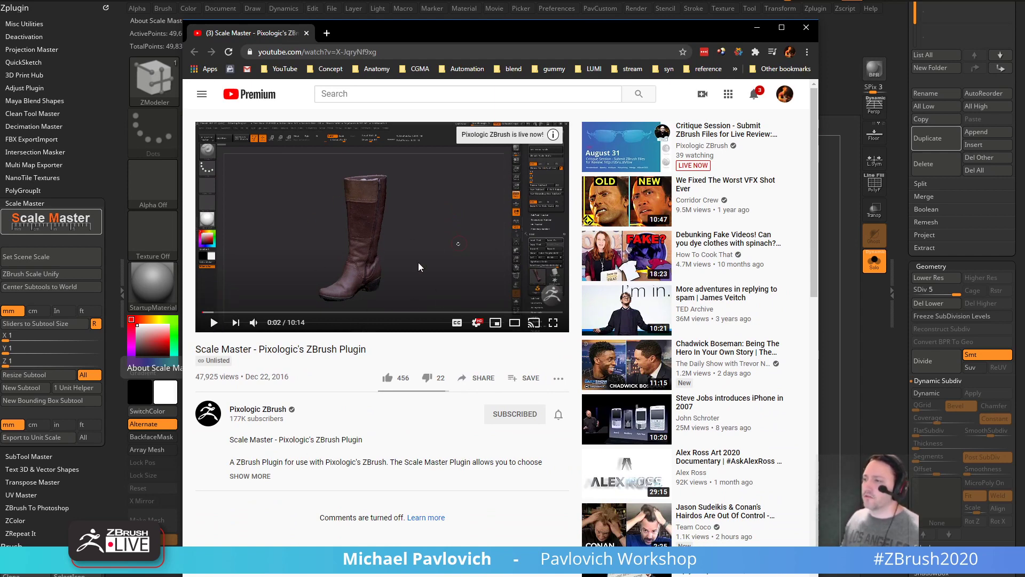
click(306, 33)
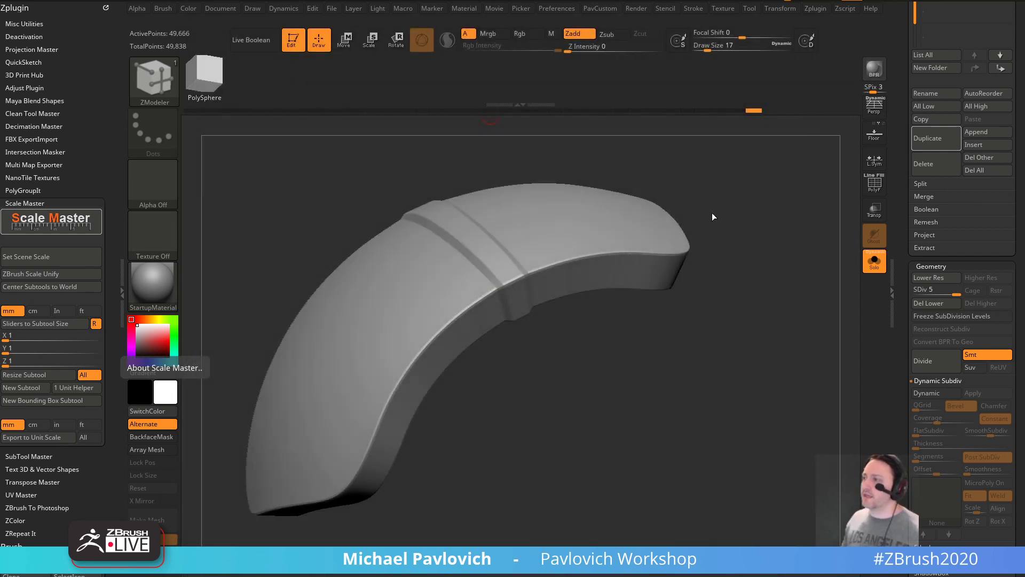
- Set the draw size to 29 and import the multi-part mech model
key(s)
drag(732, 257, 736, 256)
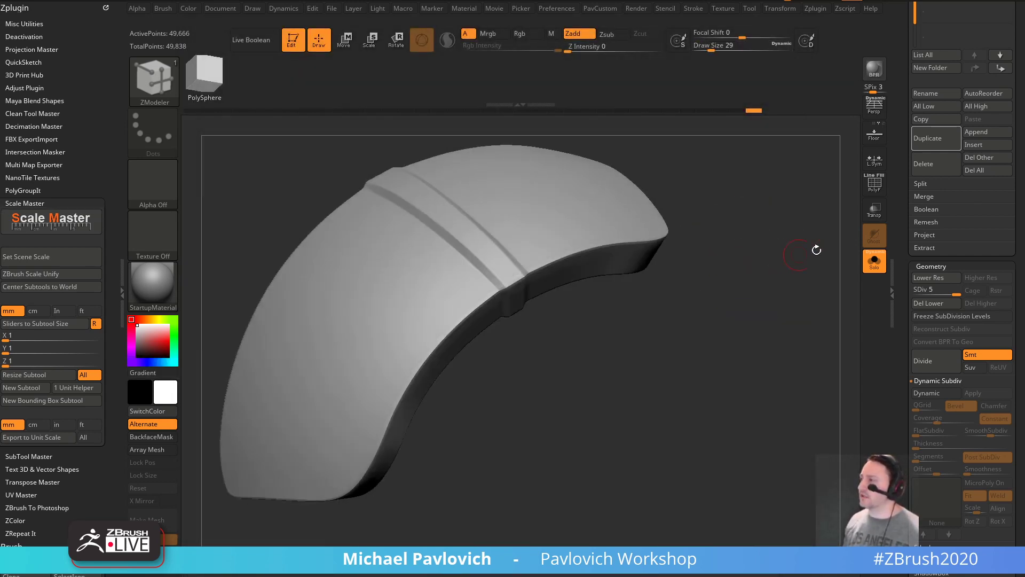
click(899, 202)
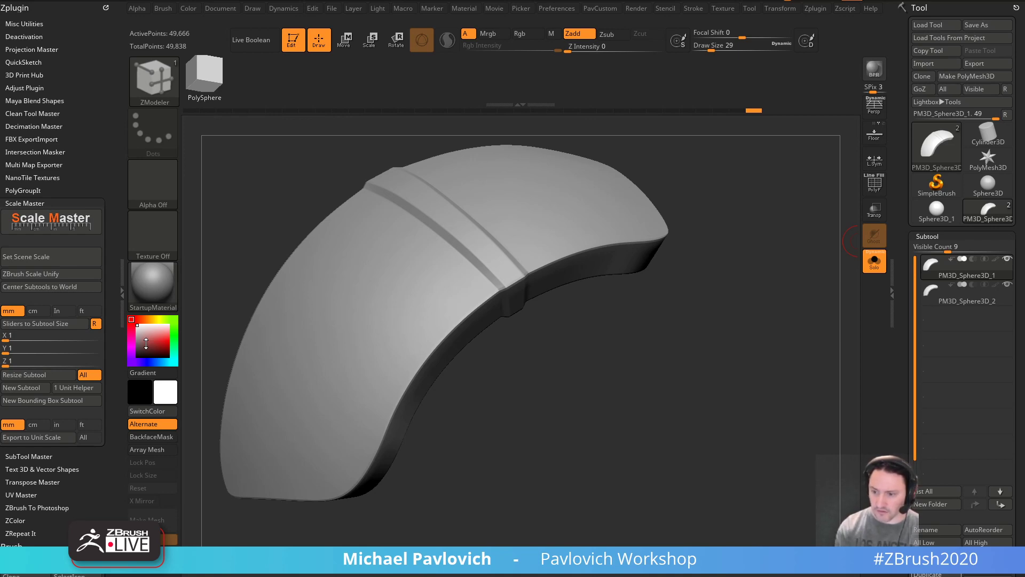
click(924, 64)
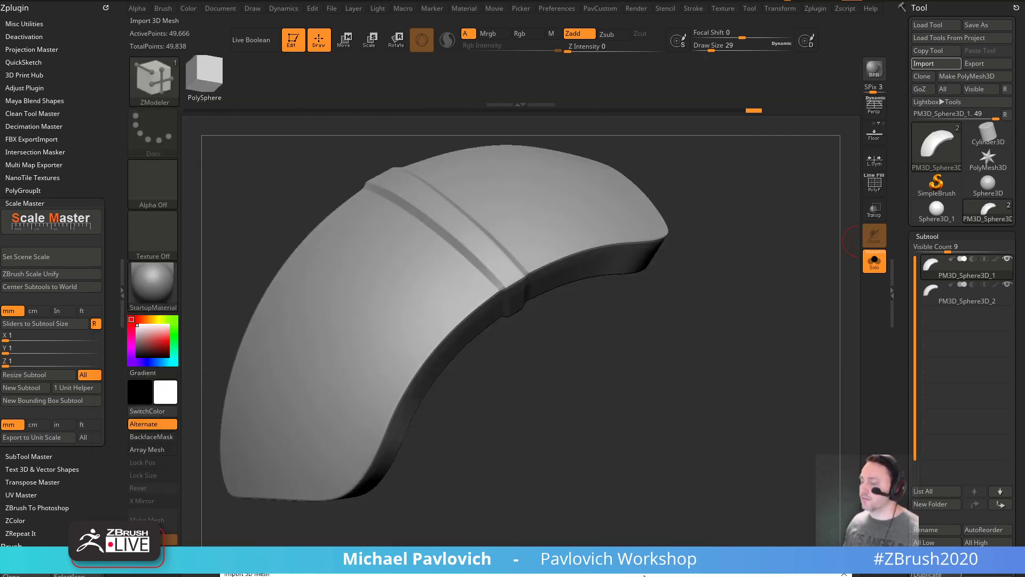
key(Escape)
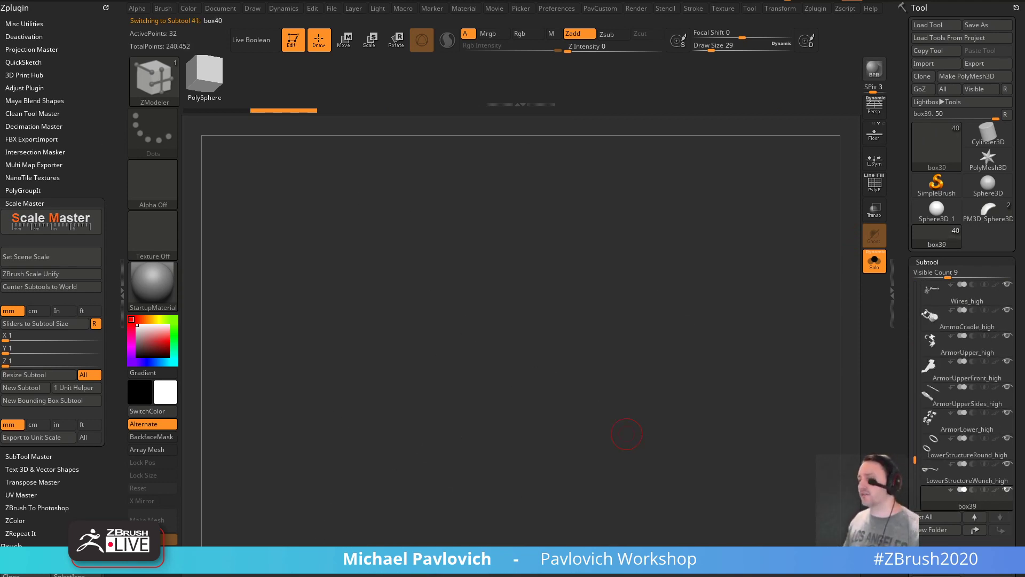
- Clear the canvas, redraw the mech in Edit mode, and turn off Solo to show all its subtools
click(293, 40)
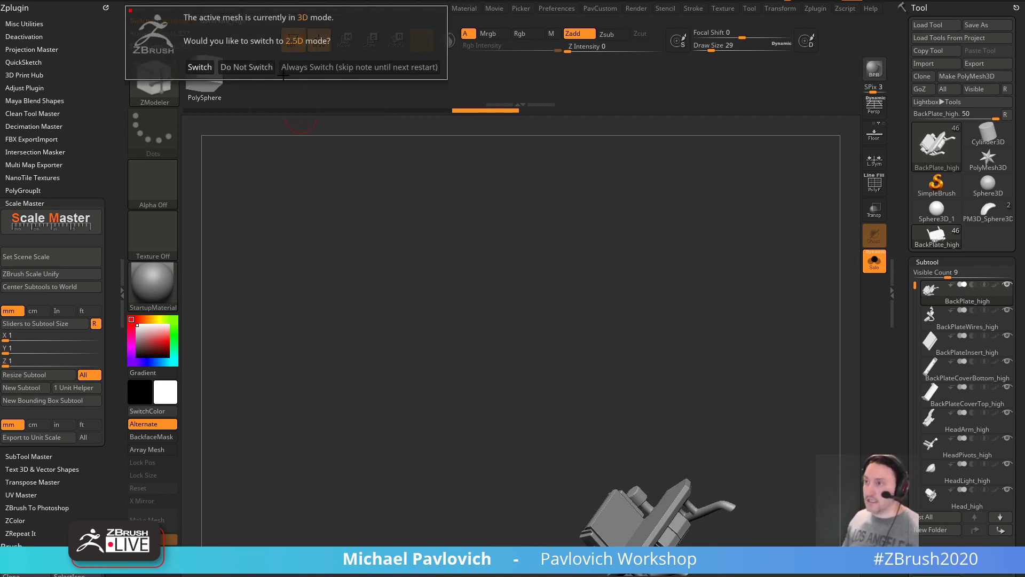
click(299, 68)
key(ctrl+n)
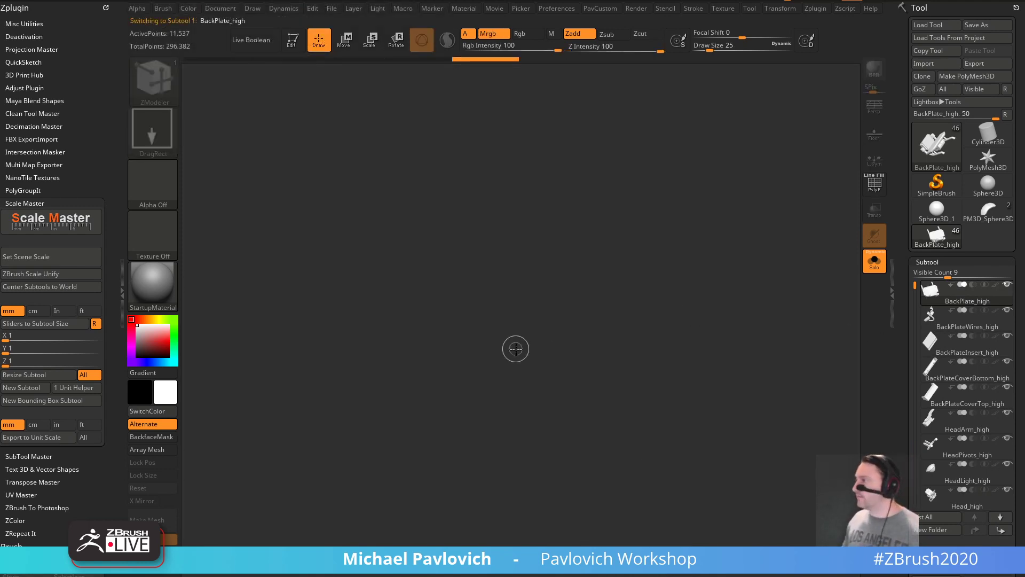
drag(483, 342, 474, 395)
key(t)
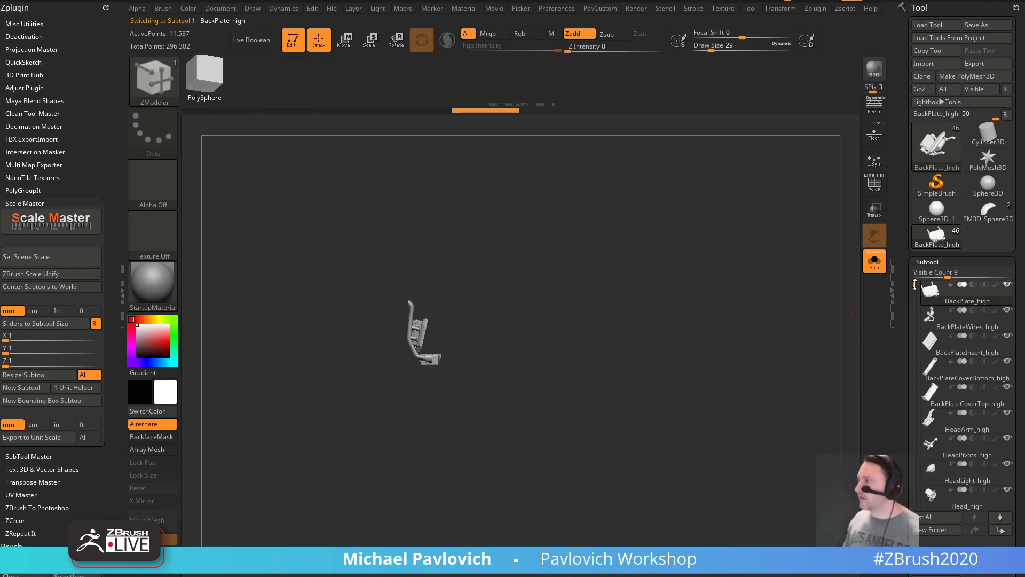
click(874, 262)
drag(755, 277, 833, 320)
- Expand the Size settings under Geometry and examine the XYZ sizes of the HeadShoulder_high2 and ArmorLower_high subtools
scroll(922, 213, down, 8)
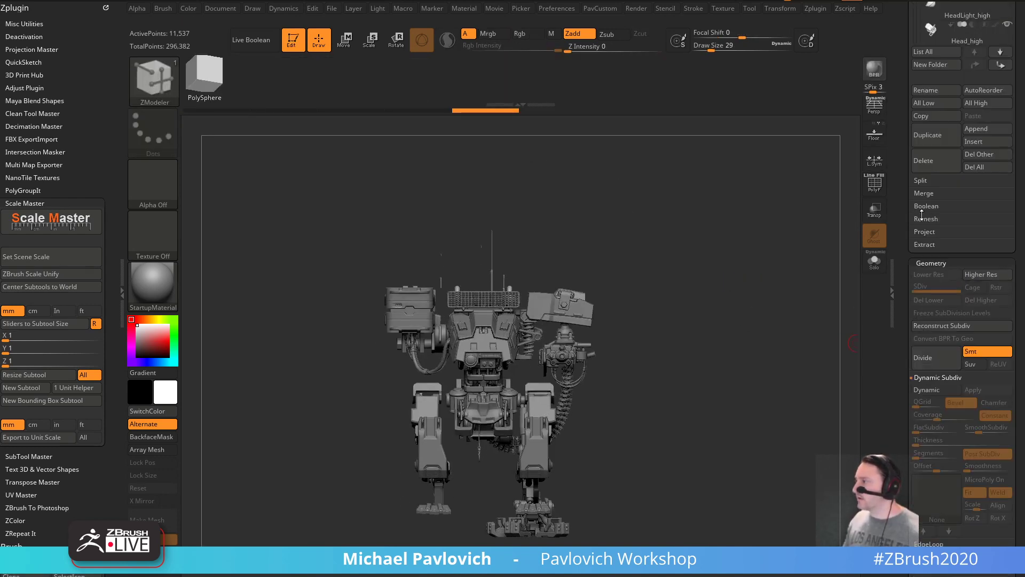
scroll(924, 240, down, 10)
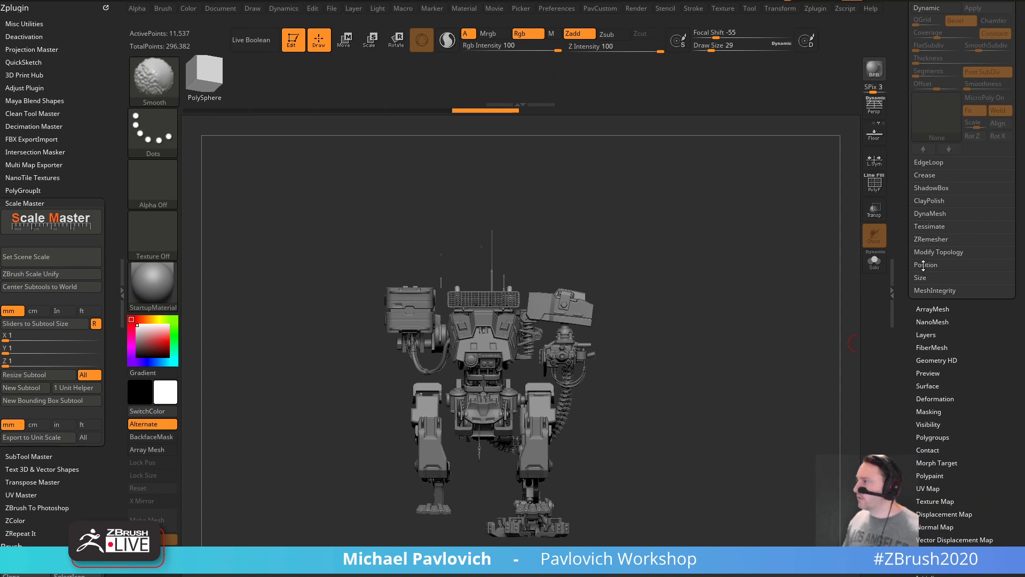
click(924, 279)
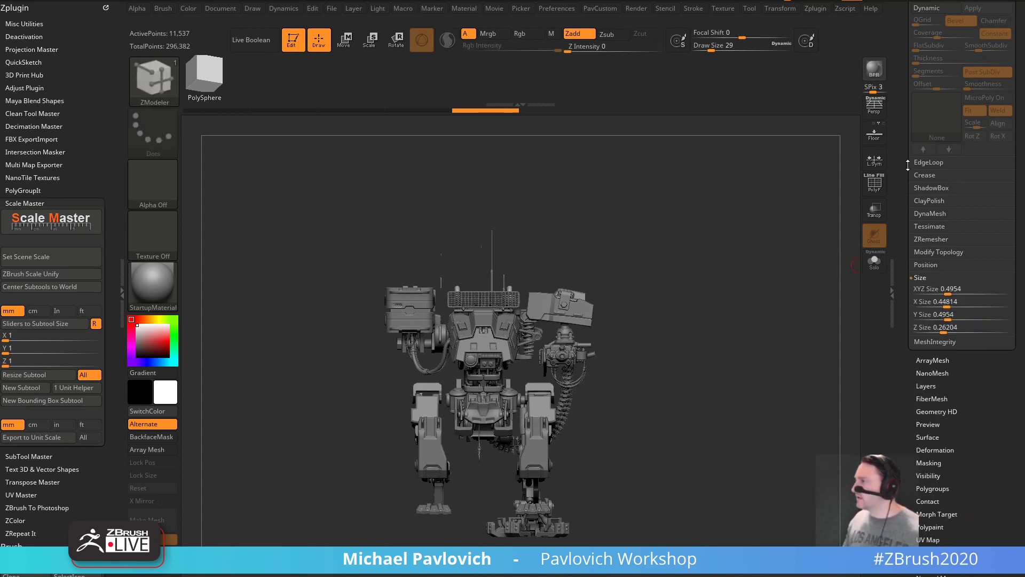
drag(753, 237, 694, 251)
alt+click(506, 421)
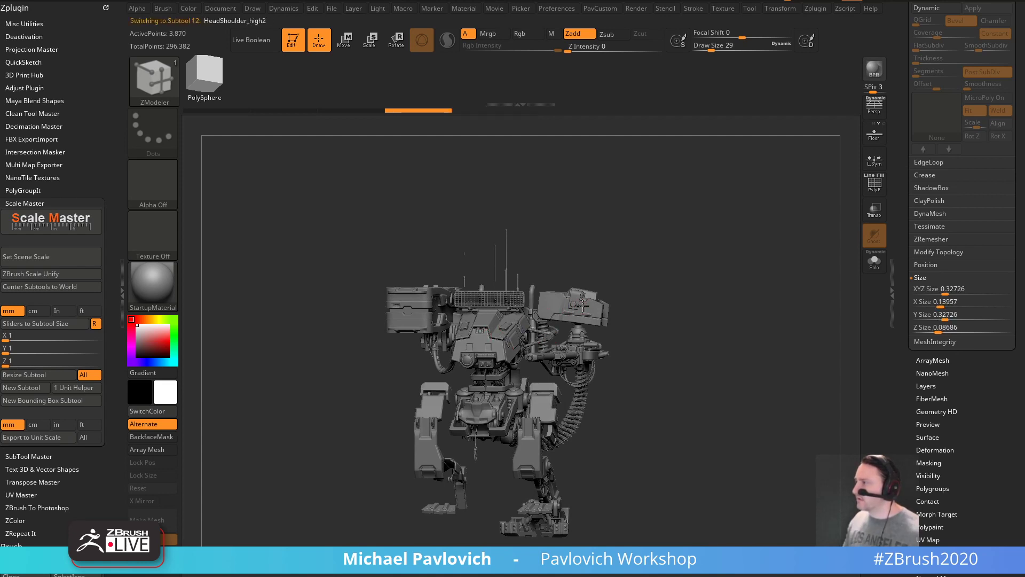
alt+click(507, 424)
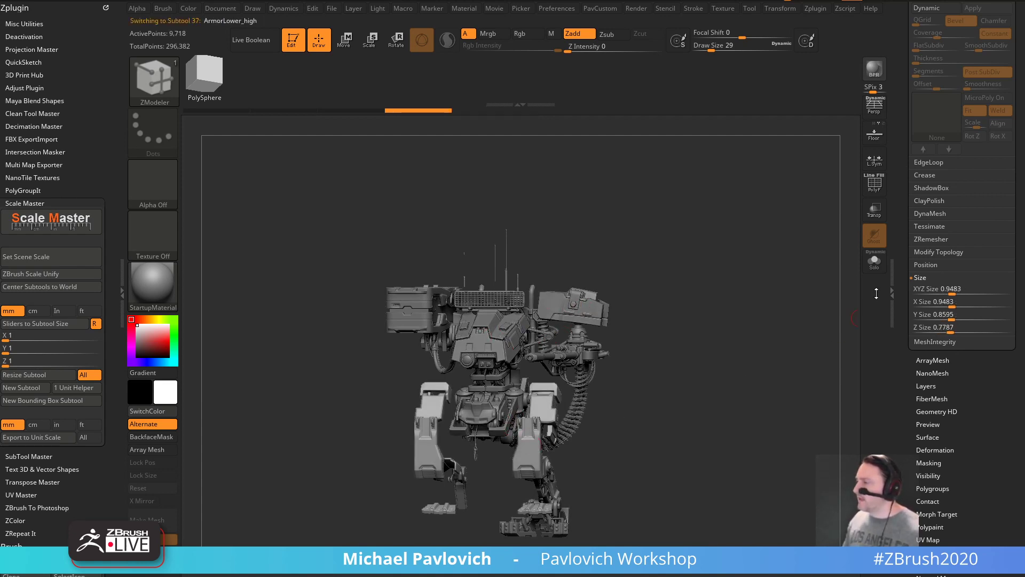
- Clear the mech from the canvas and log in to Marvelous Designer with the saved account, dealing with its update notice
key(t)
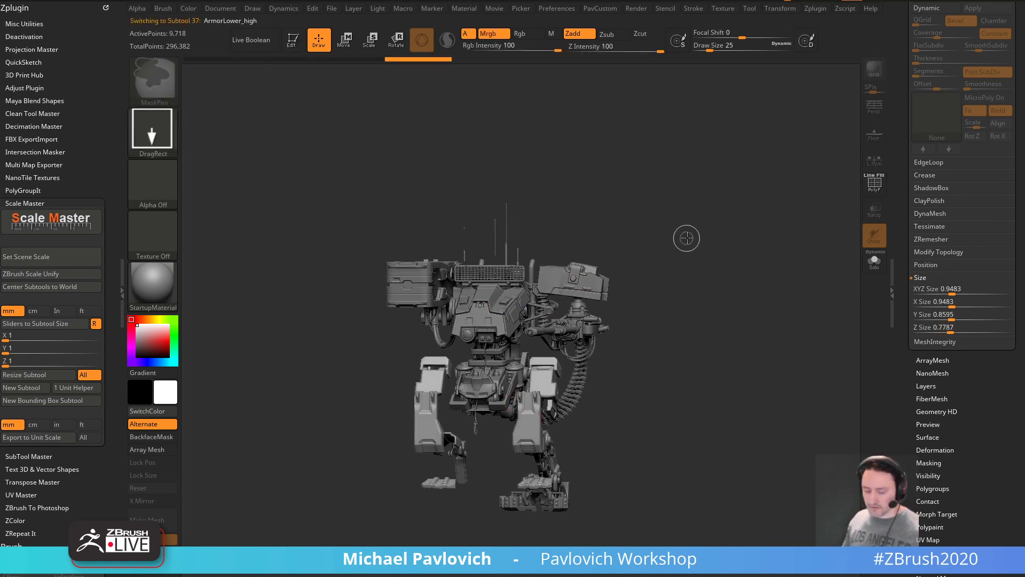
key(ctrl+n)
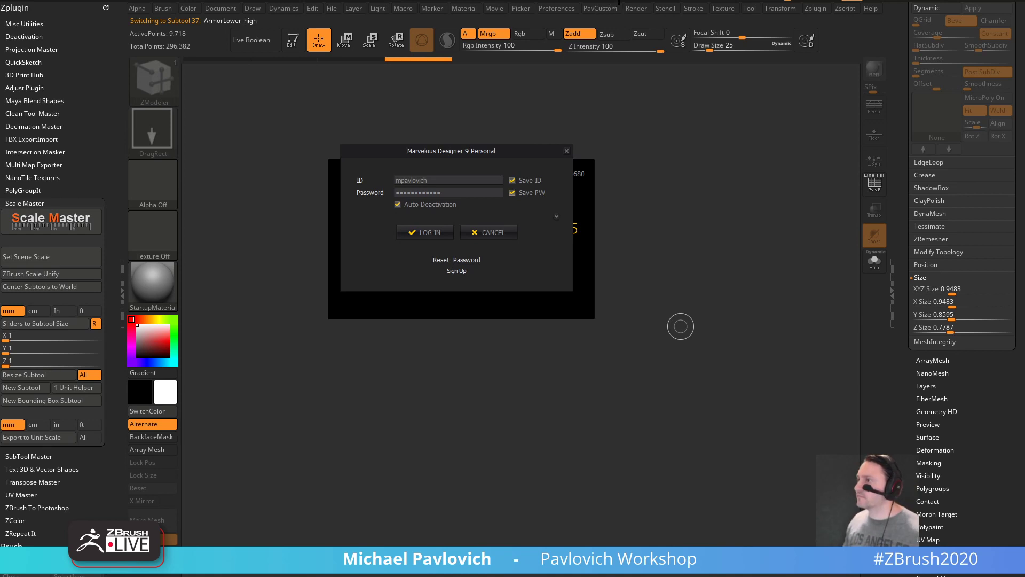
click(424, 233)
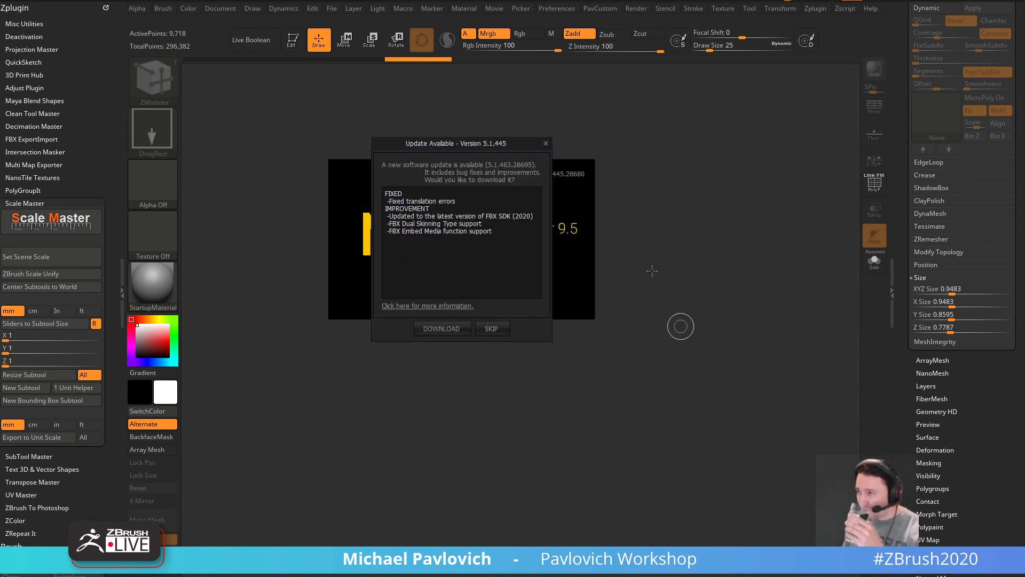
click(451, 328)
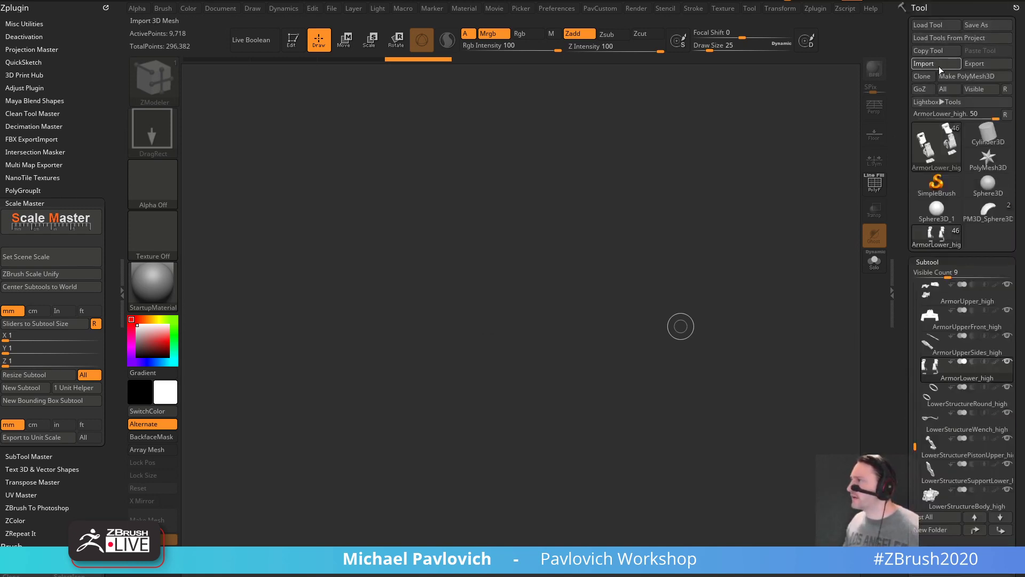
- Switch to Marvelous Designer and load the first male MV2 avatar from the Avatar library
click(938, 64)
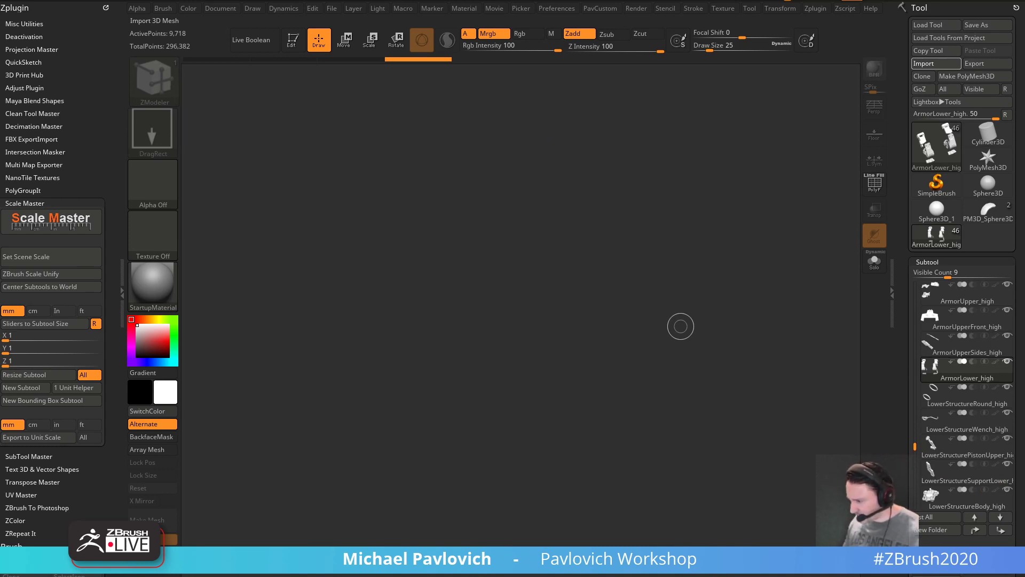
key(alt+Tab)
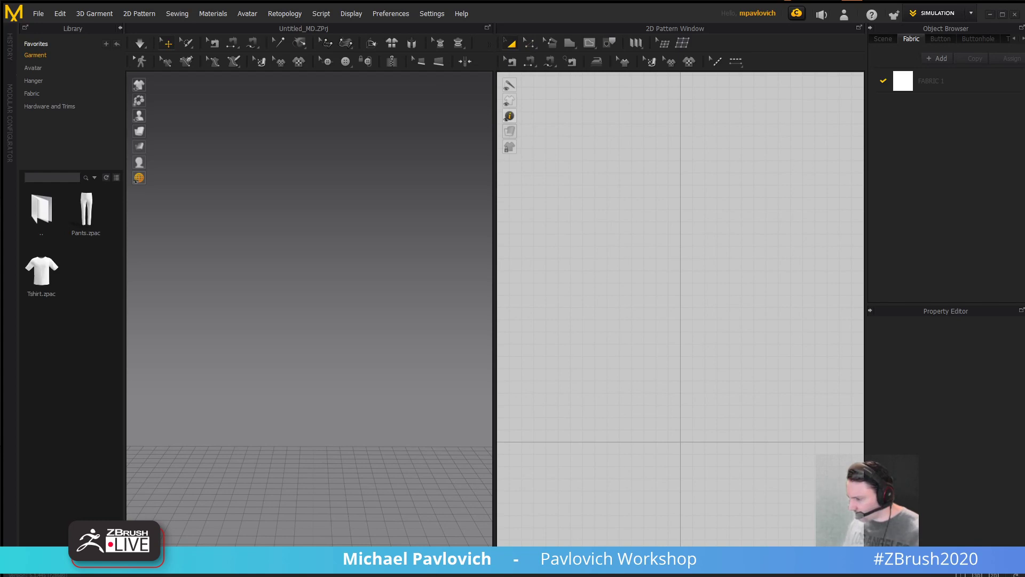
click(43, 69)
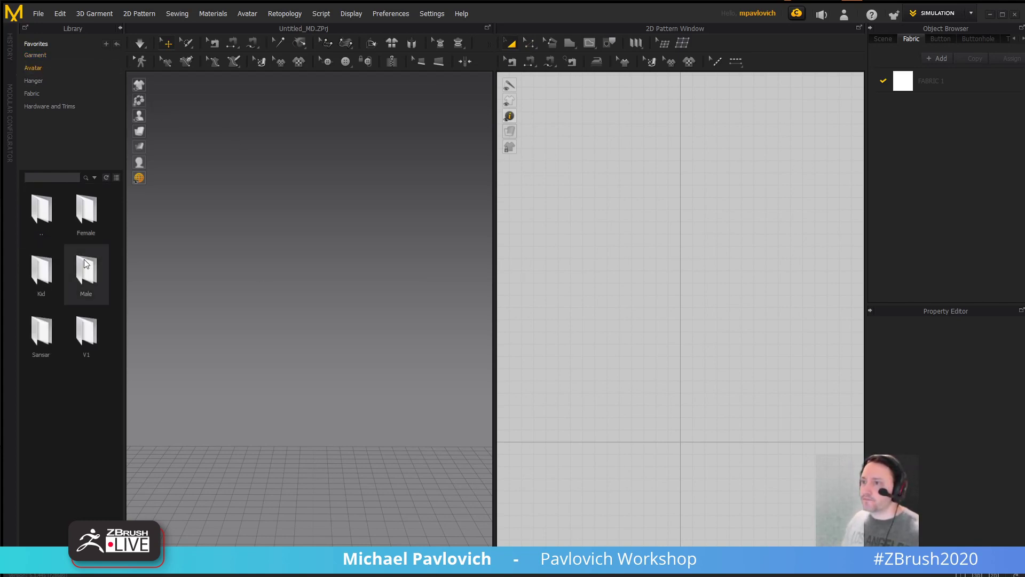
double_click(87, 394)
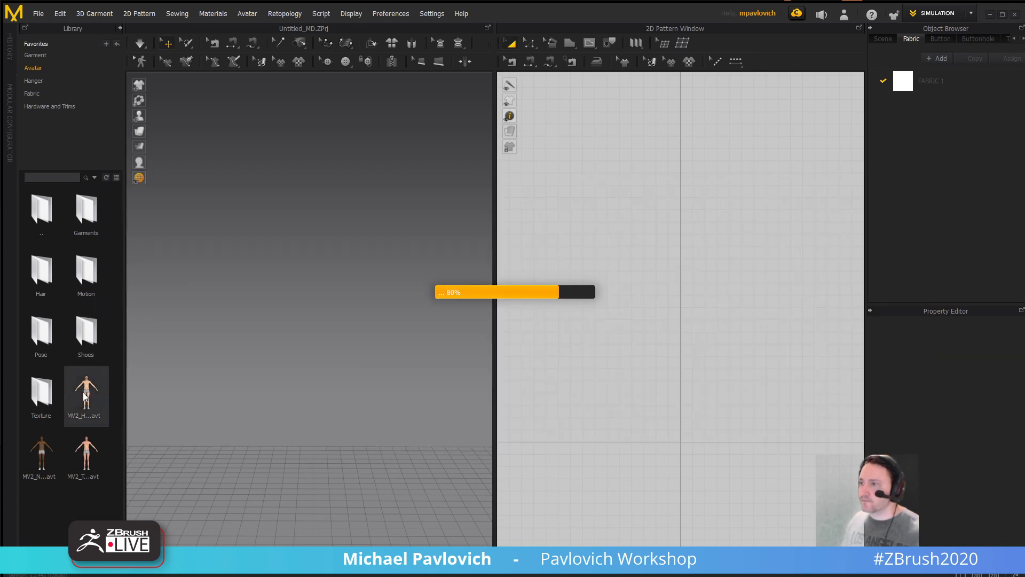
- Export the avatar to the Desktop as an OBJ file named avatar at mm scale, and close Marvelous Designer
click(43, 15)
mouse_move(65, 153)
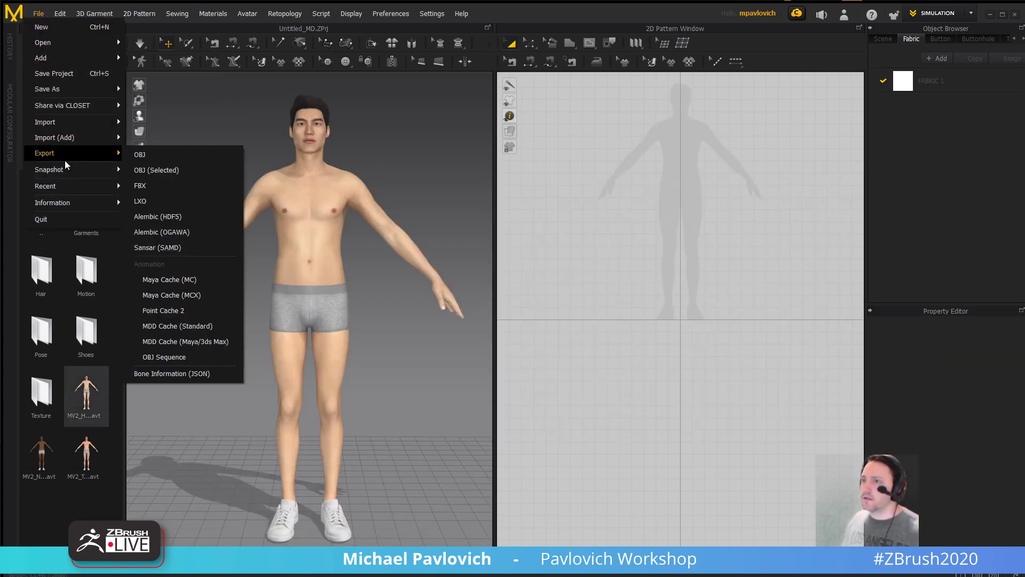
click(133, 159)
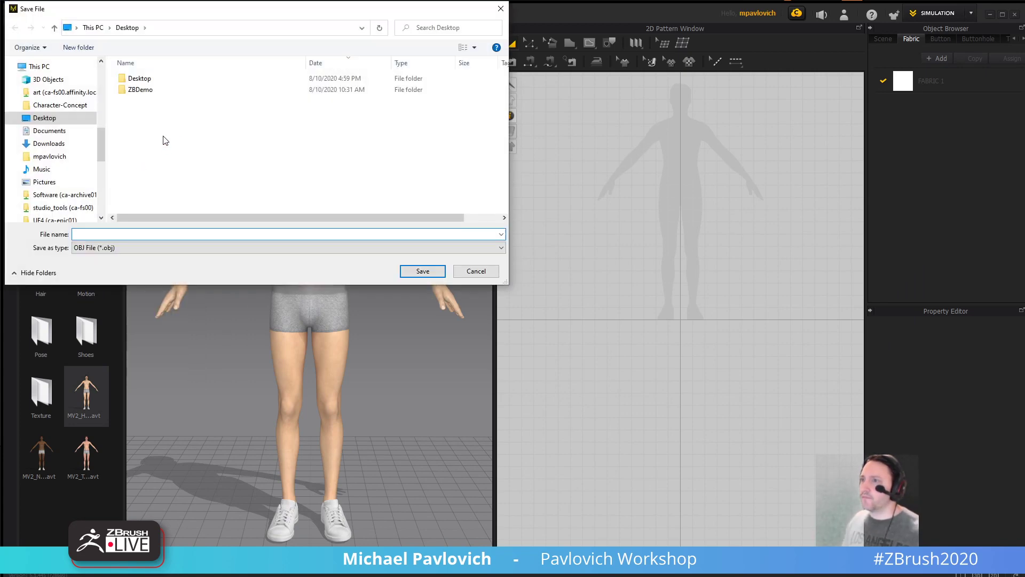
text(avat)
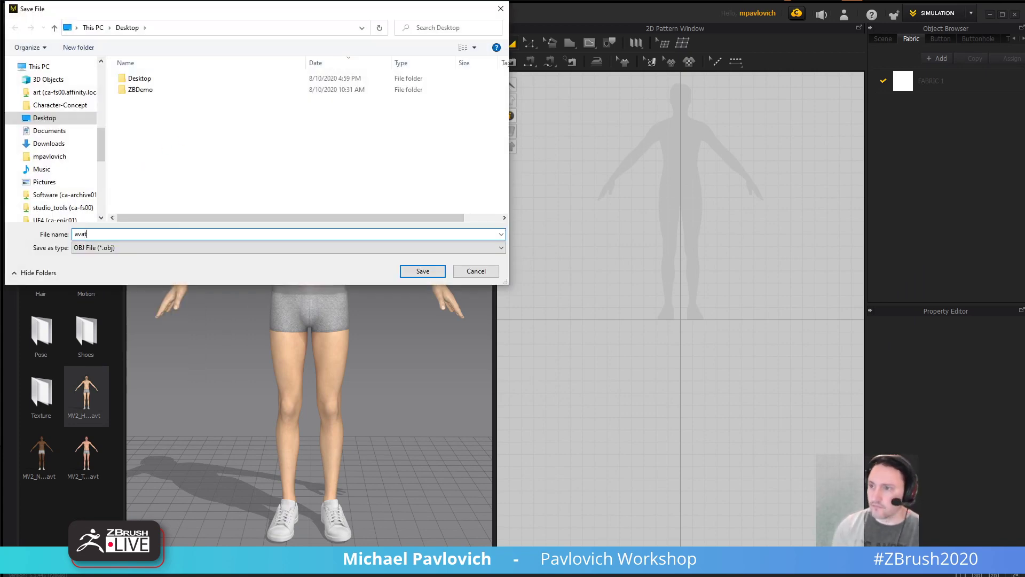
text(ar)
key(Return)
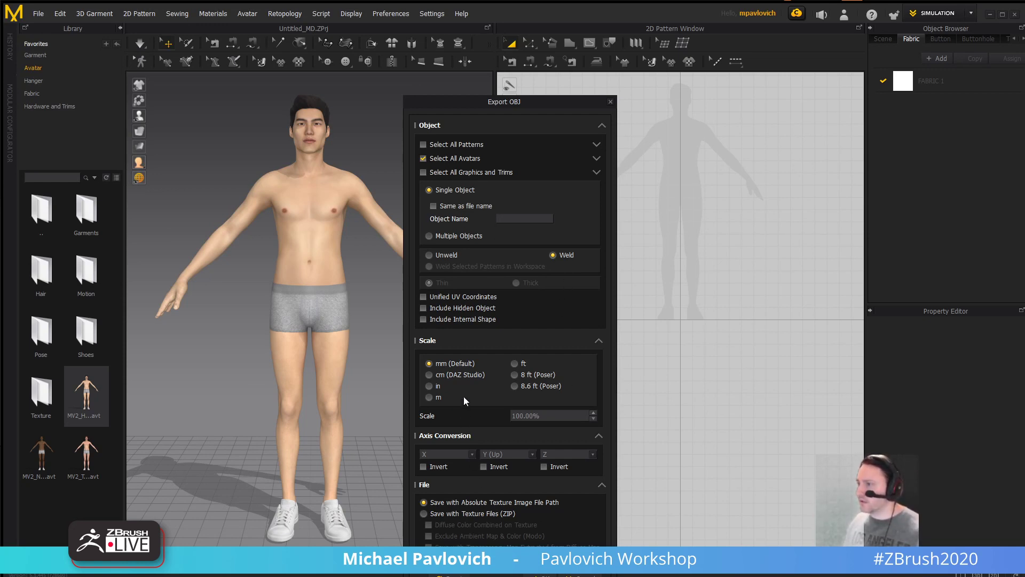
click(542, 575)
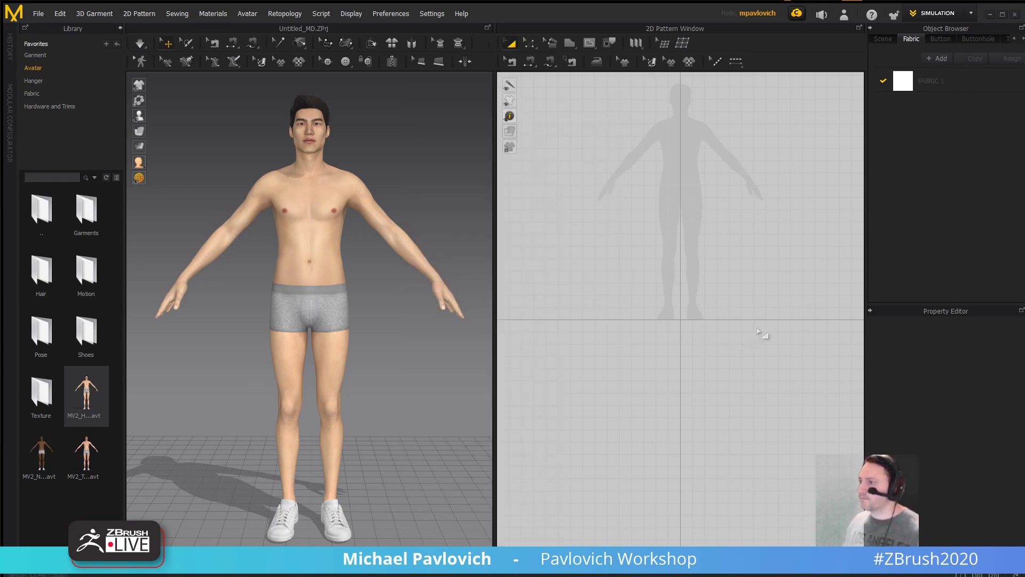
click(1014, 17)
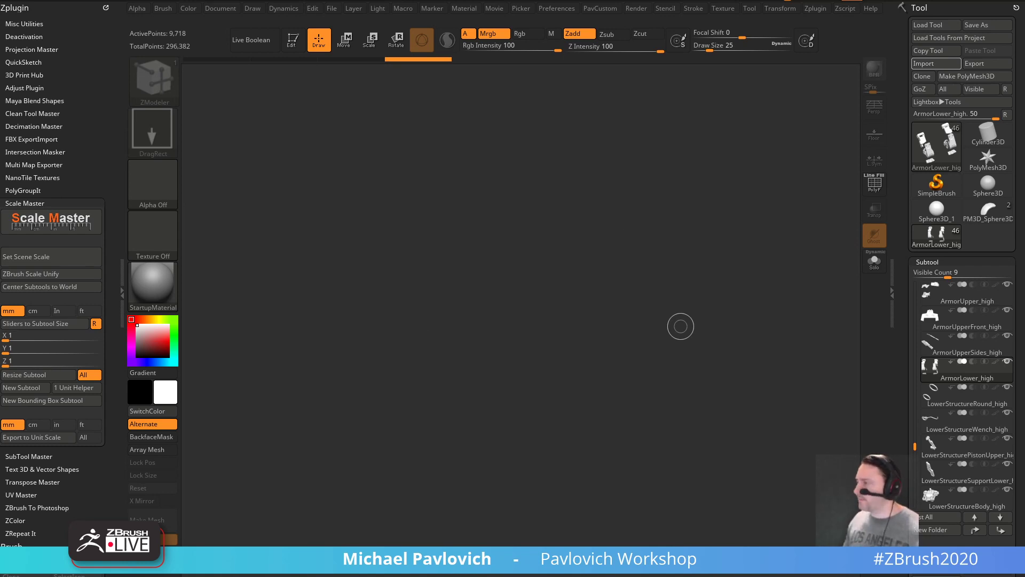
- Delete all subtools of the mech in ZBrush
scroll(915, 237, down, 5)
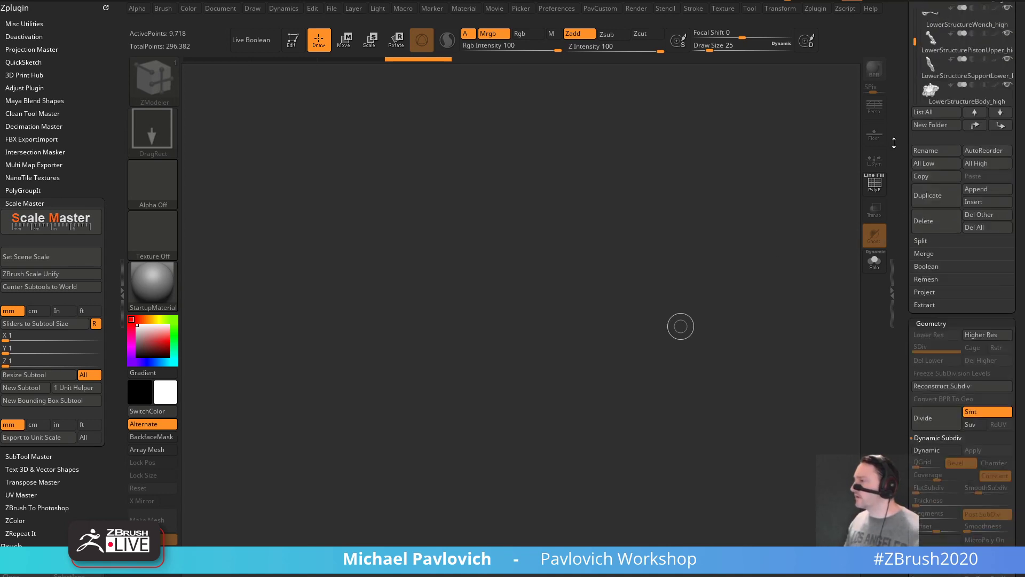
click(997, 229)
click(776, 256)
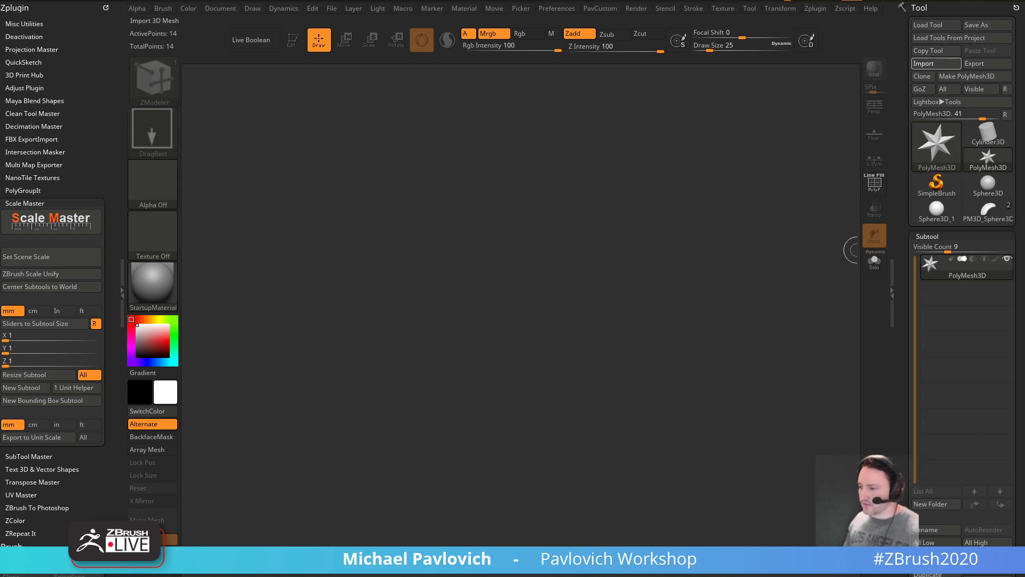
- Import the avatar OBJ, draw it on the canvas in Edit mode, and frame it upright from the front
click(935, 63)
double_click(348, 86)
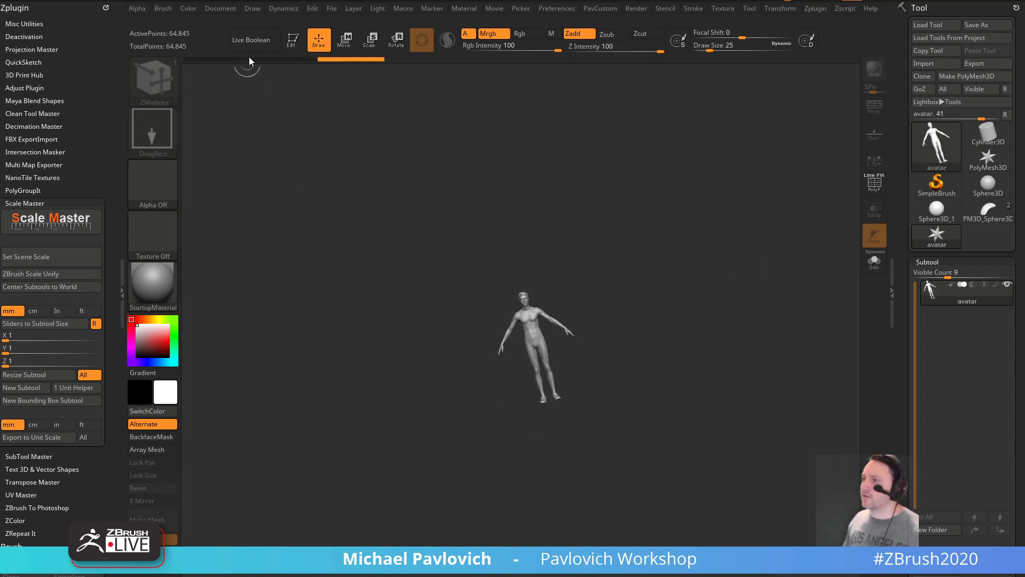
key(t)
shift+drag(441, 142, 739, 349)
key(f)
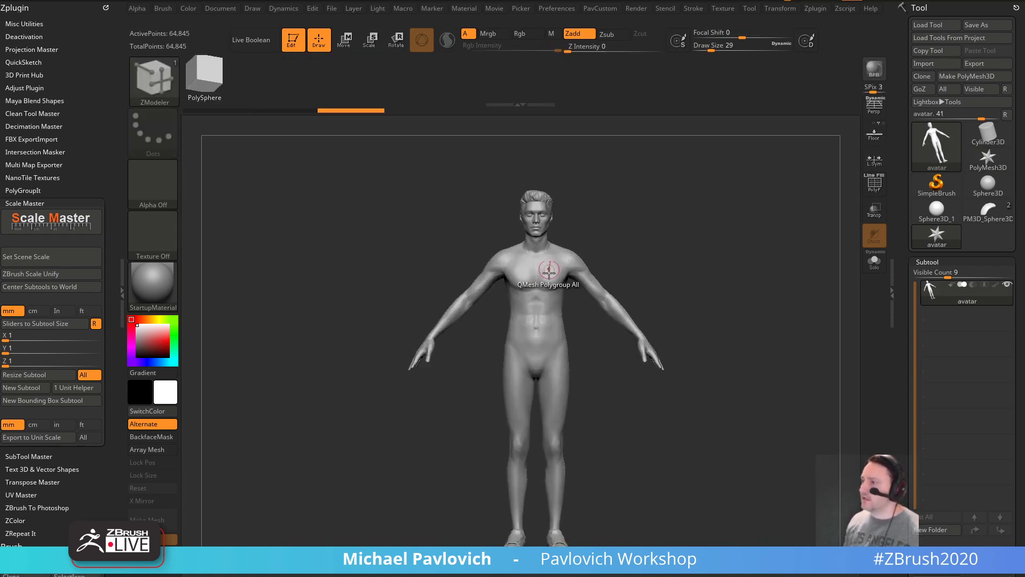
- Set the draw size to 7 and examine the avatar's dimensions in the Size settings under Geometry
alt+drag(626, 229, 608, 270)
key(s)
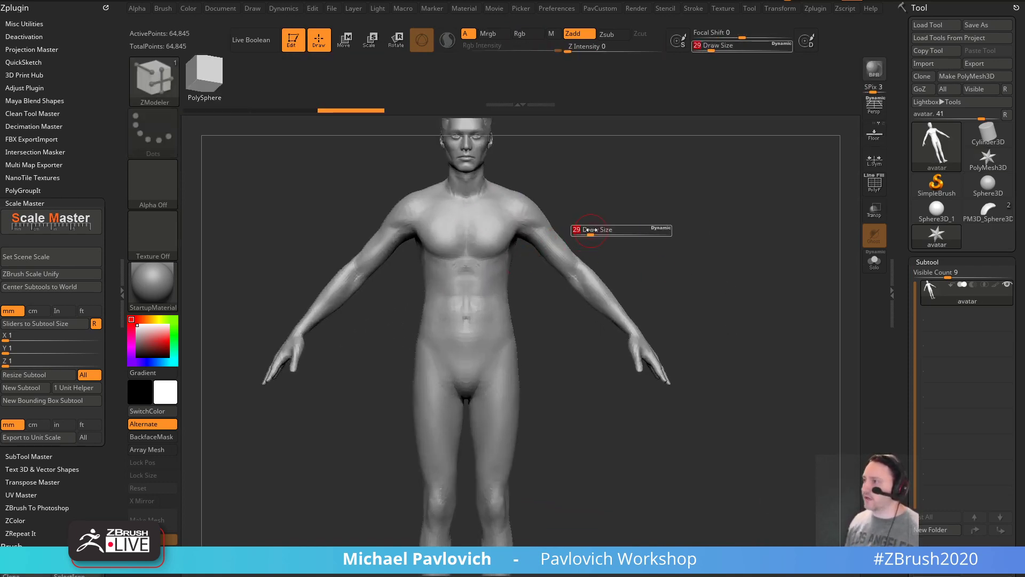
mouse_move(591, 230)
mouse_down()
mouse_move(634, 235)
mouse_move(595, 281)
mouse_move(626, 268)
mouse_move(594, 271)
mouse_move(805, 248)
mouse_up()
key(s)
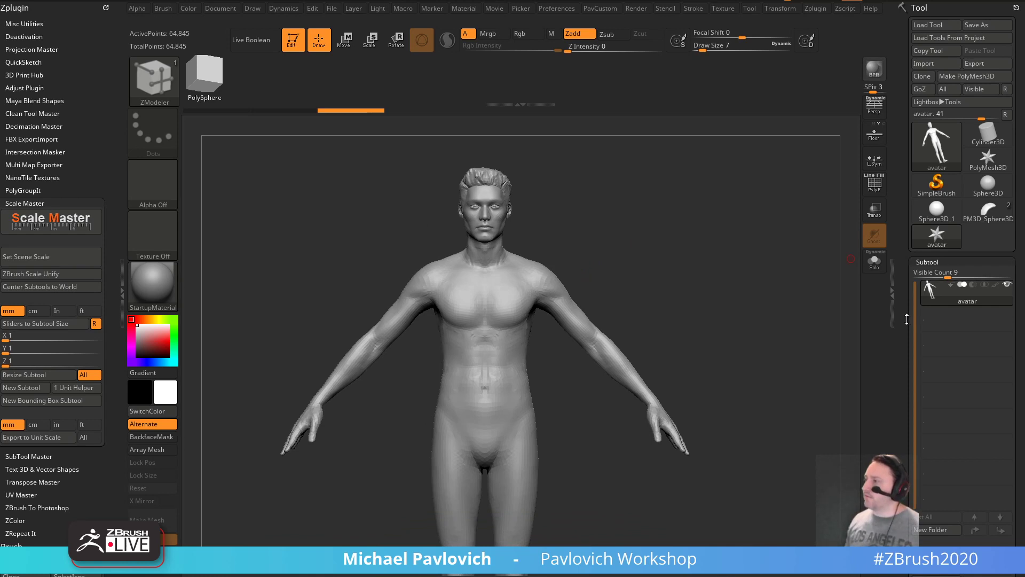
drag(906, 318, 922, 293)
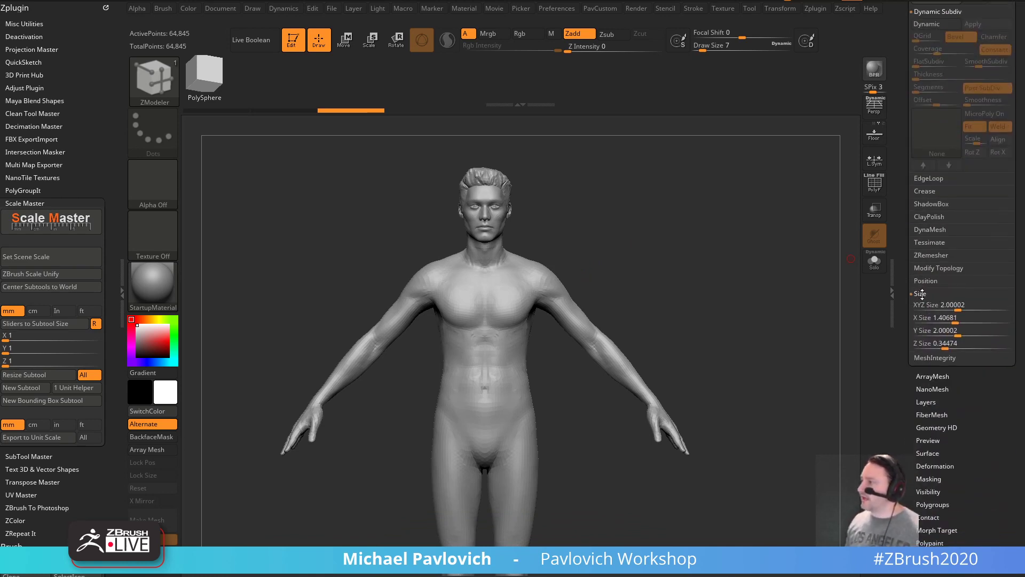
- Append a Cube3D subtool to the avatar, turn on transparency, and compare the cube's bounds with the framed avatar
click(942, 305)
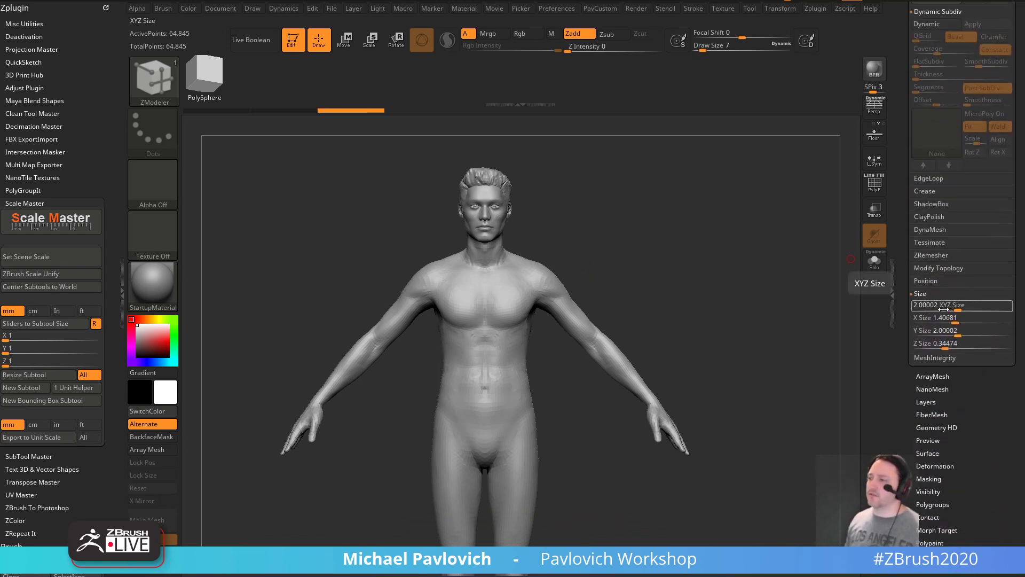
drag(727, 305, 987, 427)
click(988, 425)
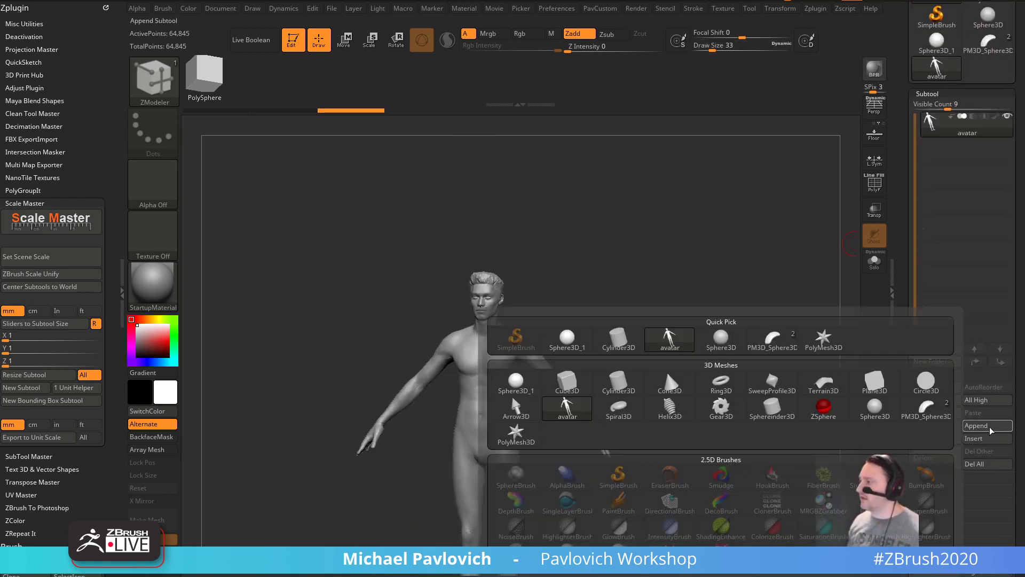
click(567, 384)
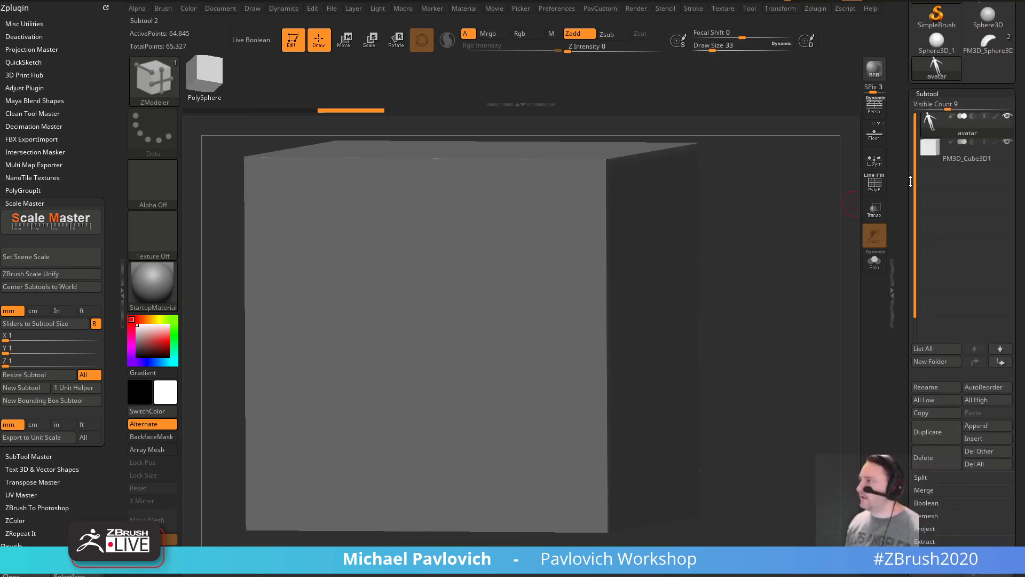
click(874, 209)
key(f)
drag(789, 253, 553, 236)
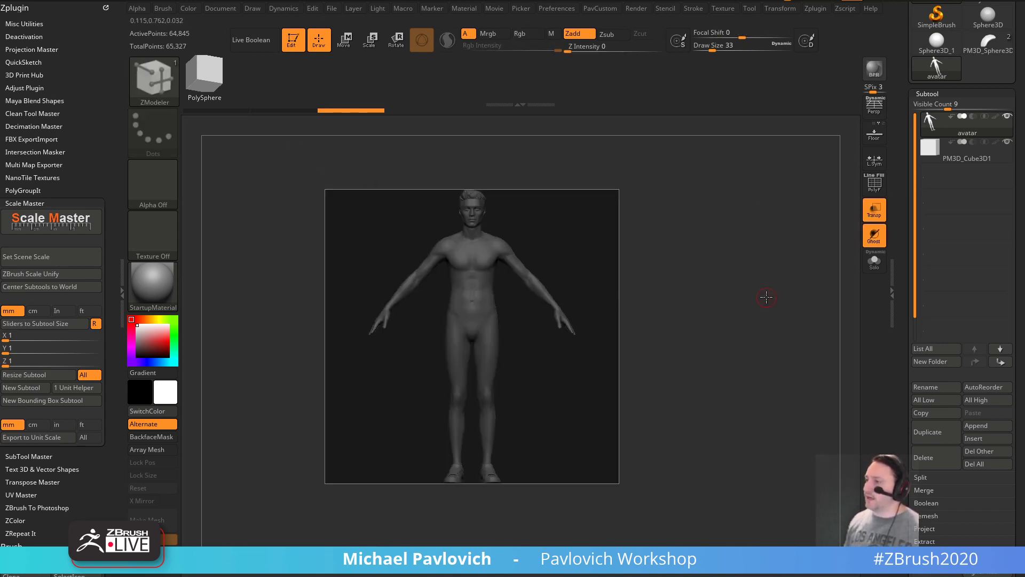
drag(766, 297, 773, 300)
- Delete the appended cube subtool from the avatar tool
click(930, 160)
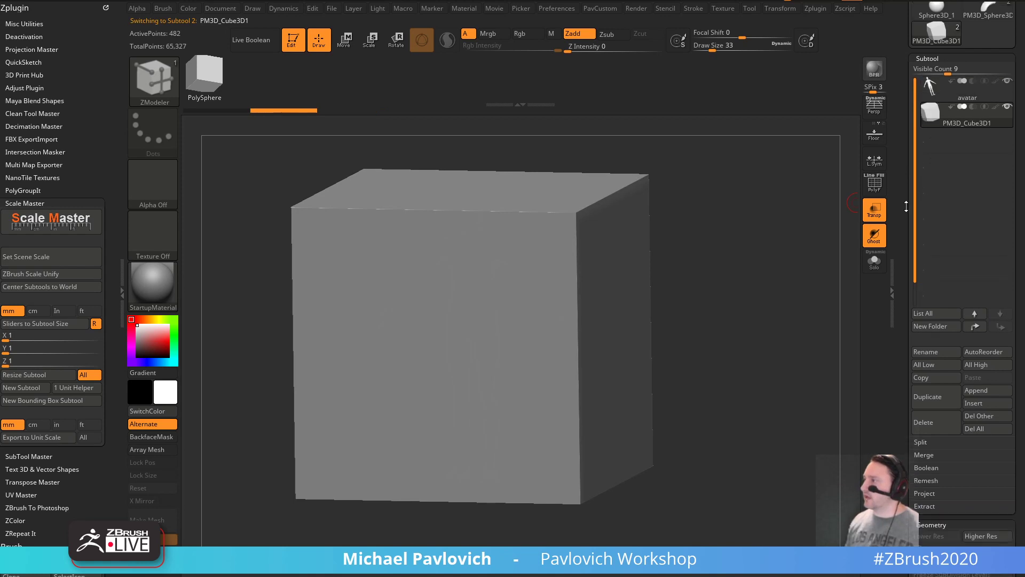
click(931, 424)
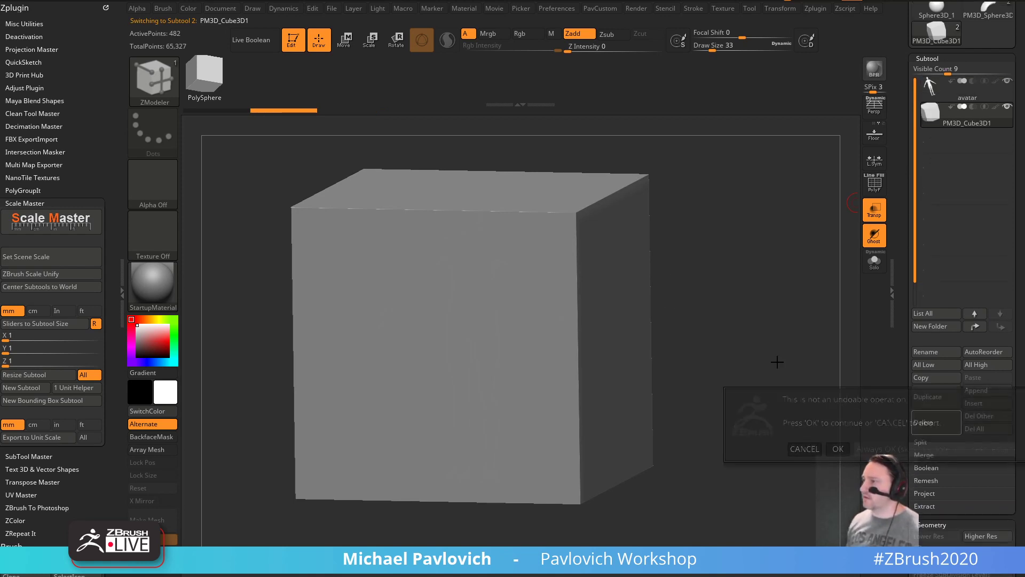
click(838, 449)
- Frame the full avatar, view it from a slight angle, and set the draw size to 46
key(s)
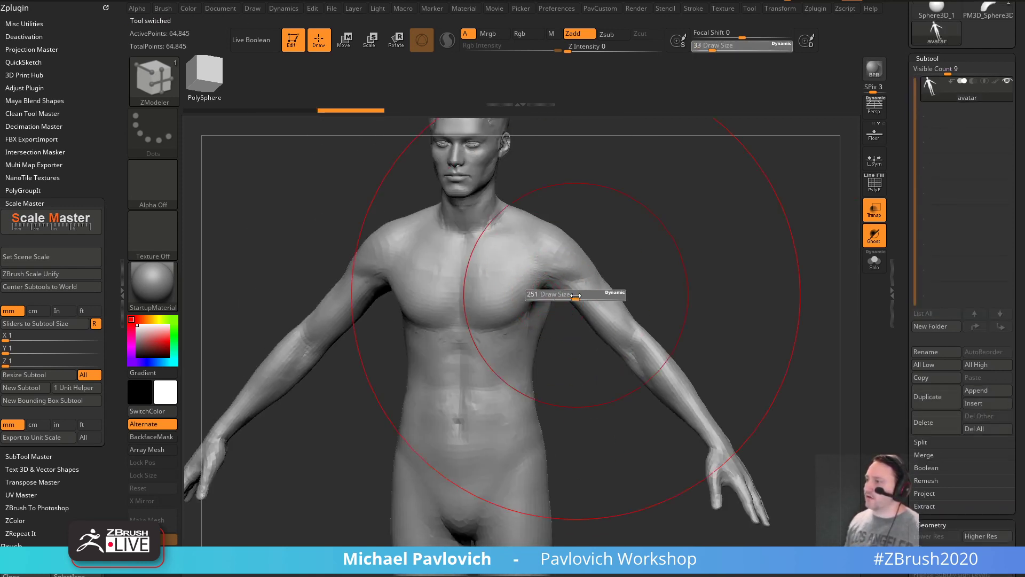
drag(575, 295, 549, 294)
alt+drag(549, 236, 634, 251)
key(f)
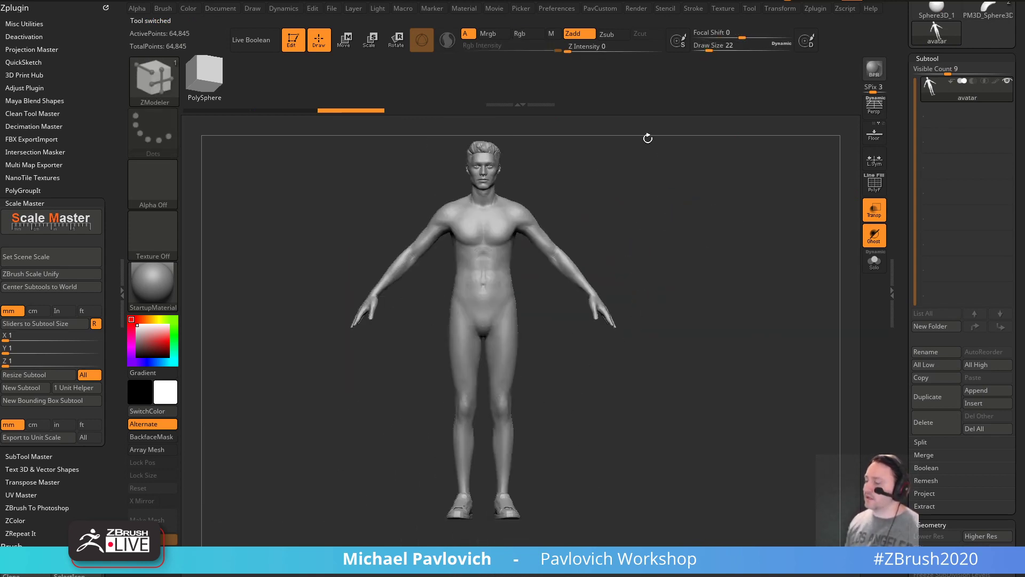
drag(739, 277, 675, 302)
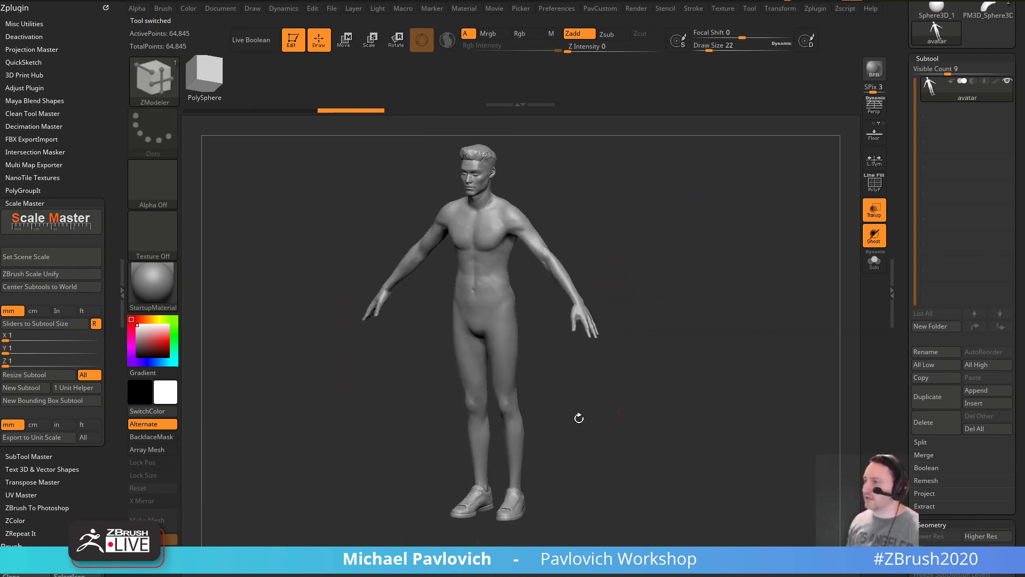
drag(613, 179, 661, 227)
key(s)
key(s)
drag(595, 206, 585, 206)
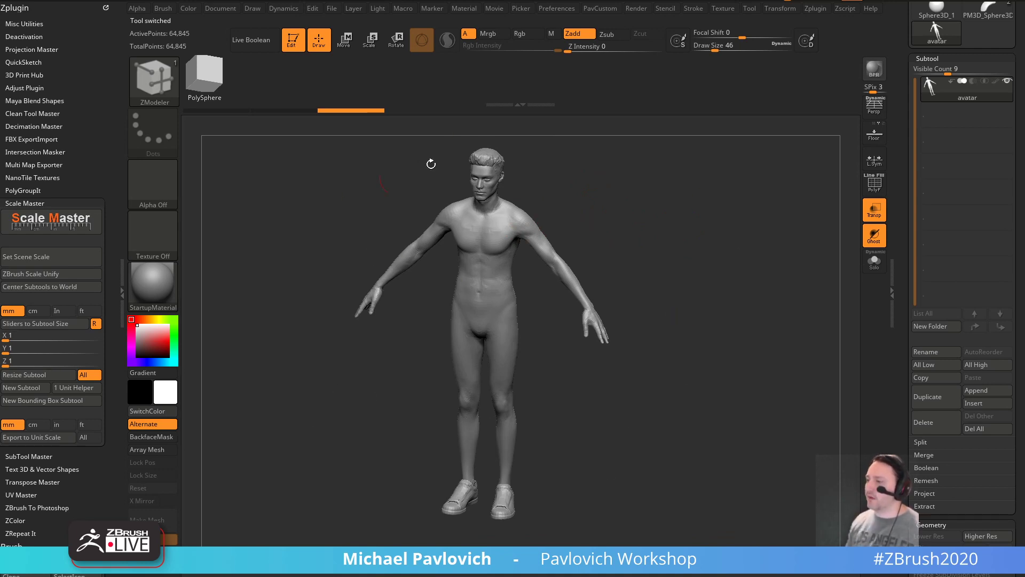
- Examine the avatar's XYZ Size under Geometry and its Scale and offset values in the Export settings
scroll(932, 310, down, 10)
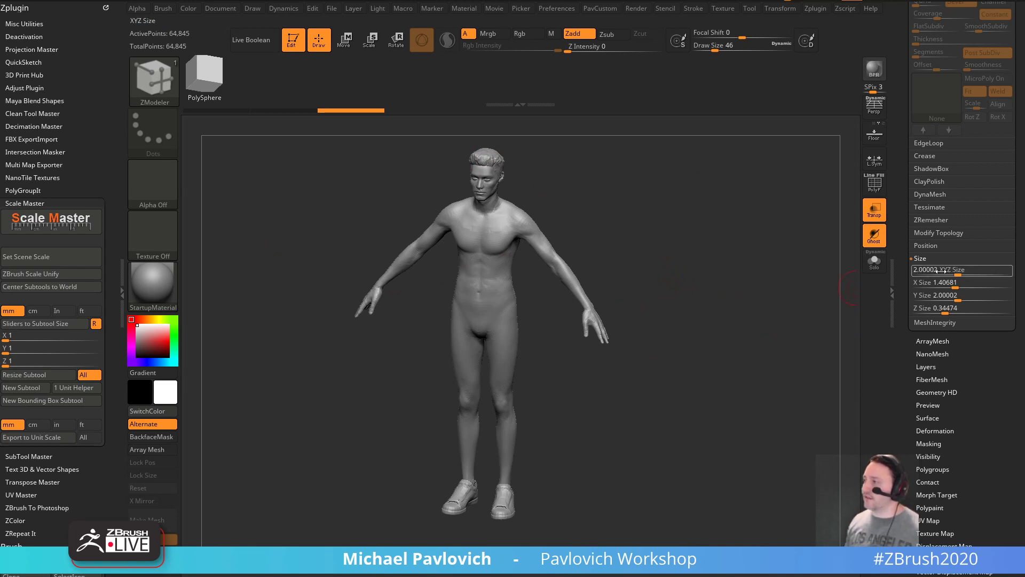
scroll(940, 373, down, 5)
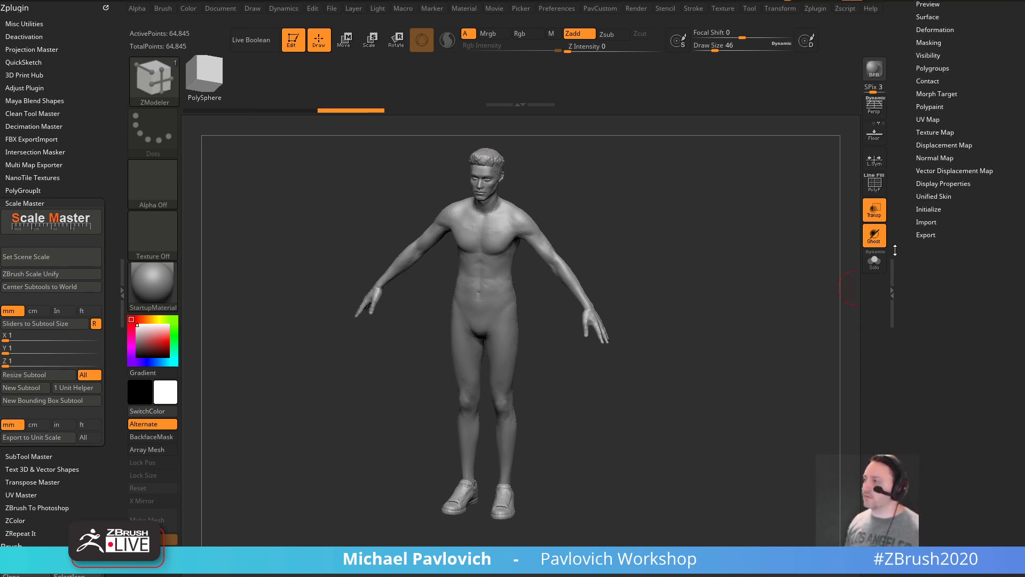
click(927, 237)
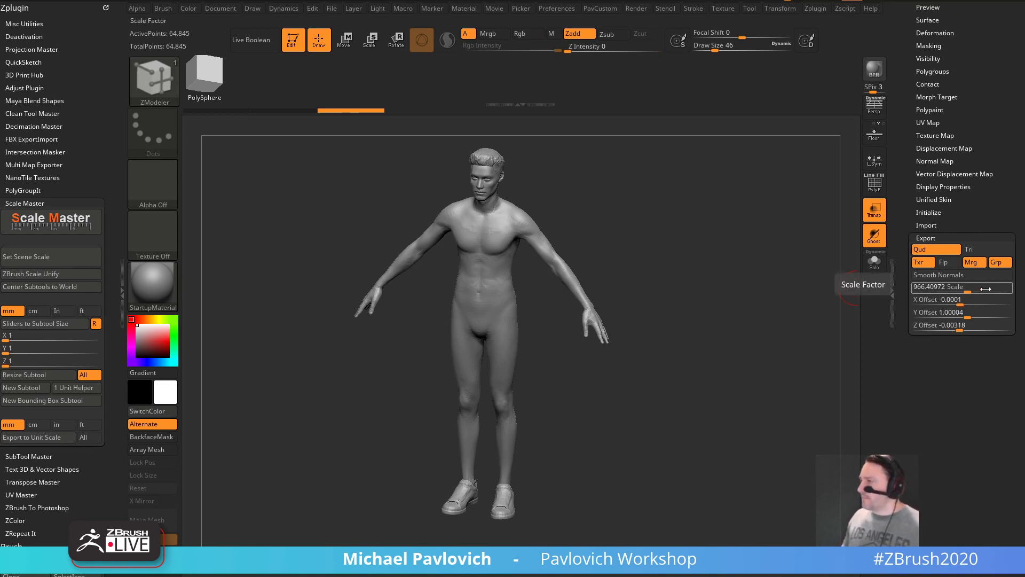
drag(903, 118, 905, 298)
scroll(905, 298, down, 5)
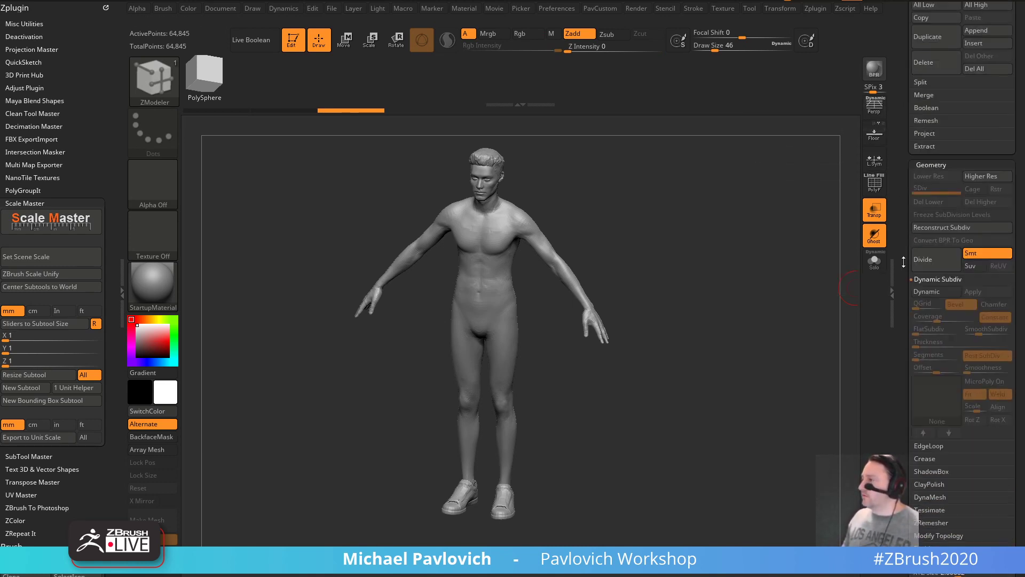
scroll(921, 447, down, 2)
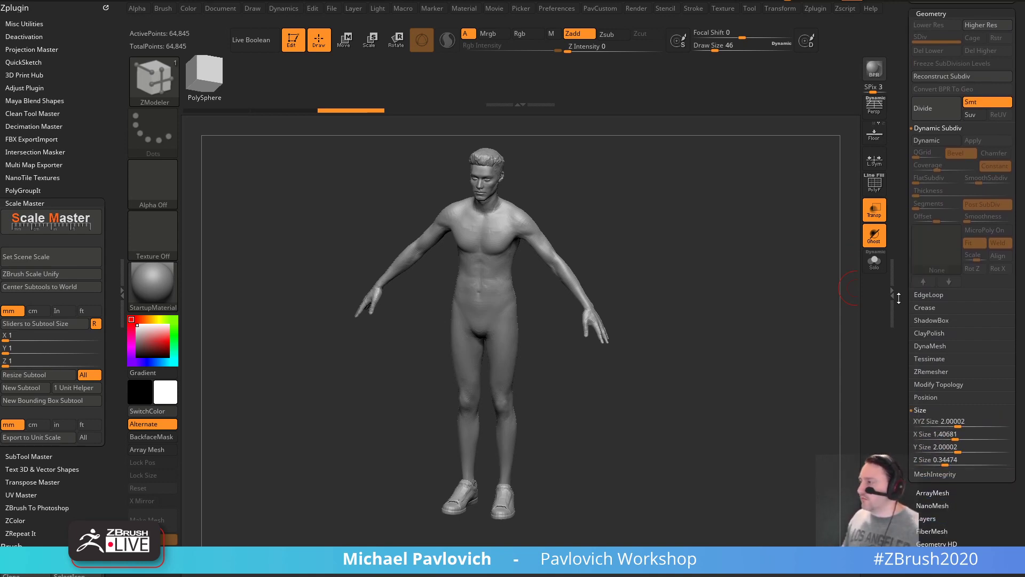
drag(899, 274, 900, 406)
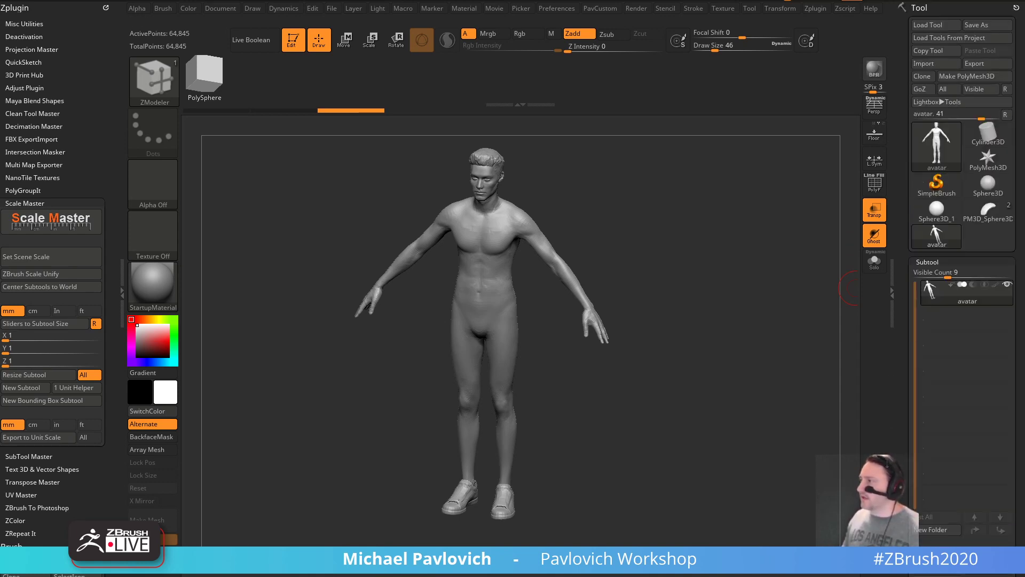
- Load the Body_Male tool from the base bodies folder in CGMA and view it from the front
click(924, 26)
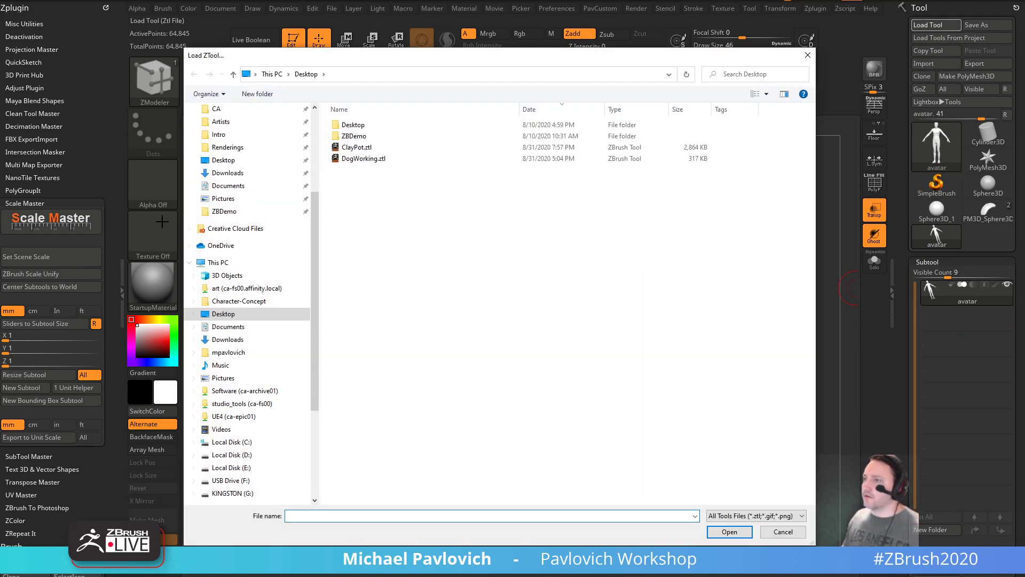
click(221, 208)
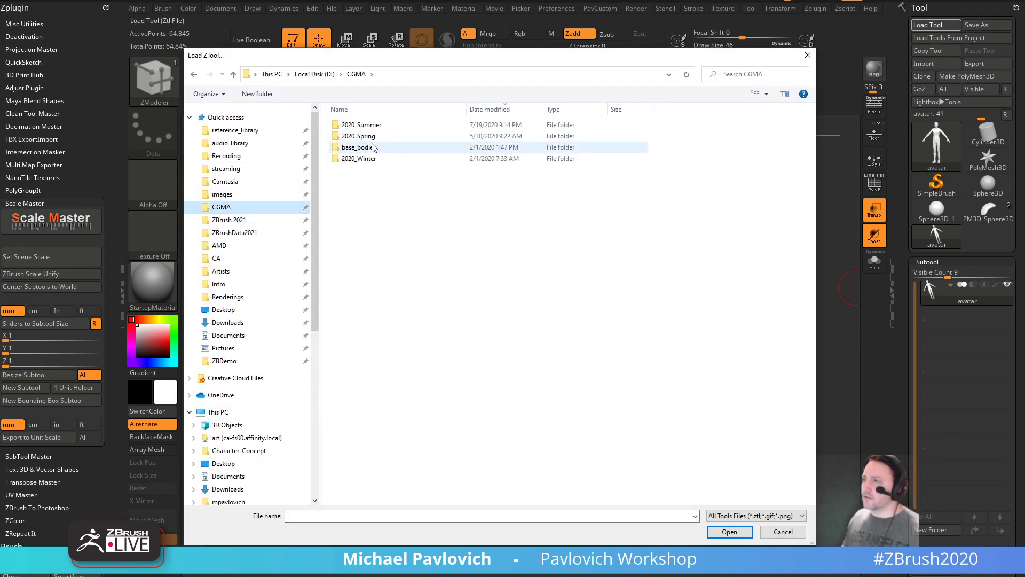
double_click(356, 147)
double_click(363, 136)
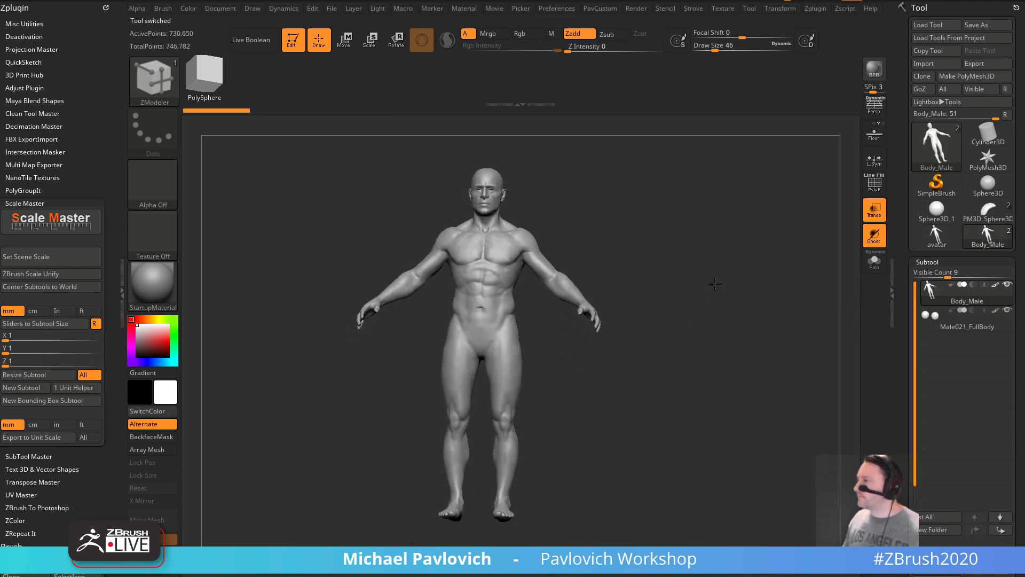
drag(715, 284, 826, 313)
- Examine the male body's Geometry Size values and its Scale factor in the Export settings
drag(908, 305, 900, 137)
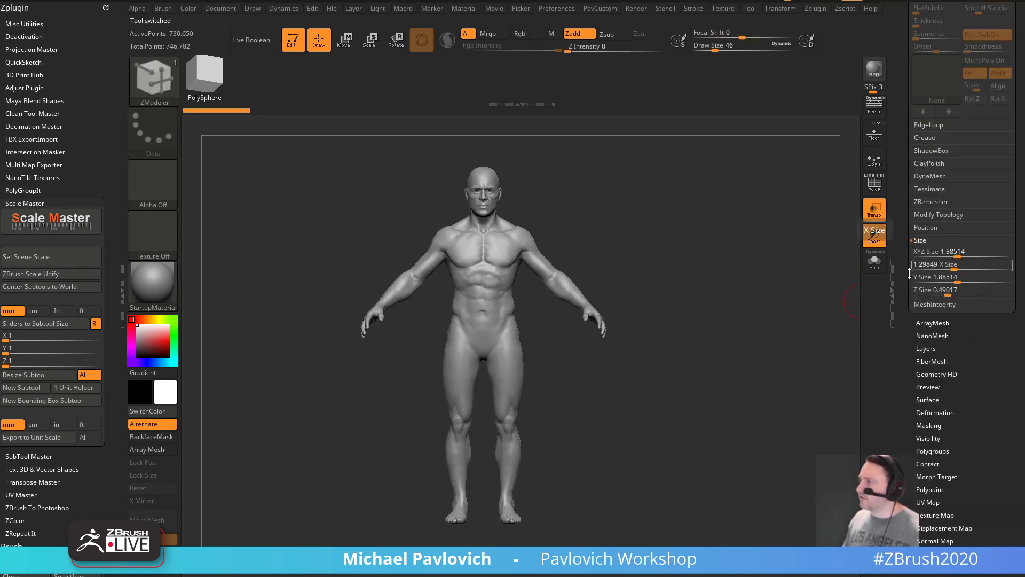
drag(891, 243, 894, 178)
key(shift)
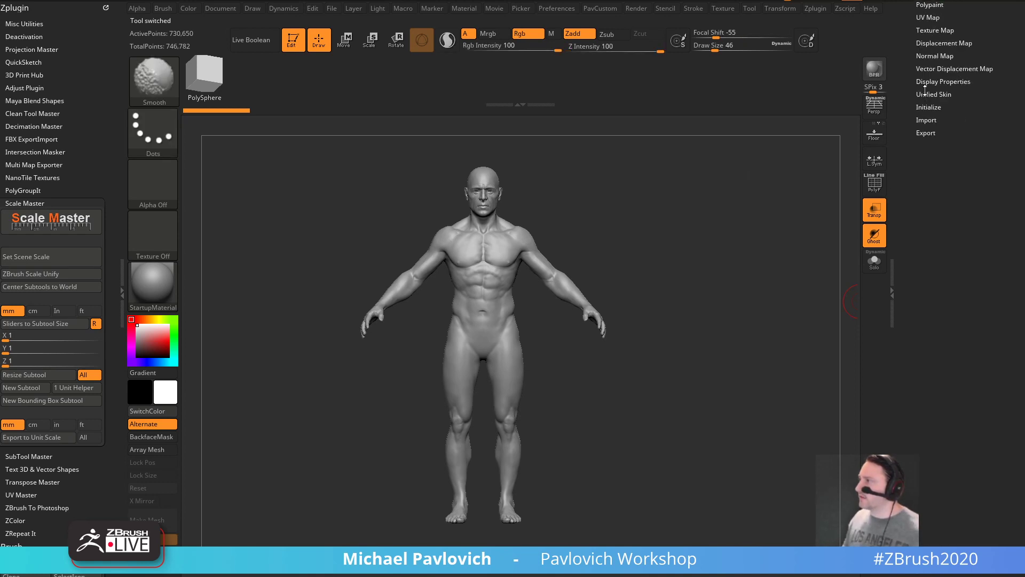
click(922, 132)
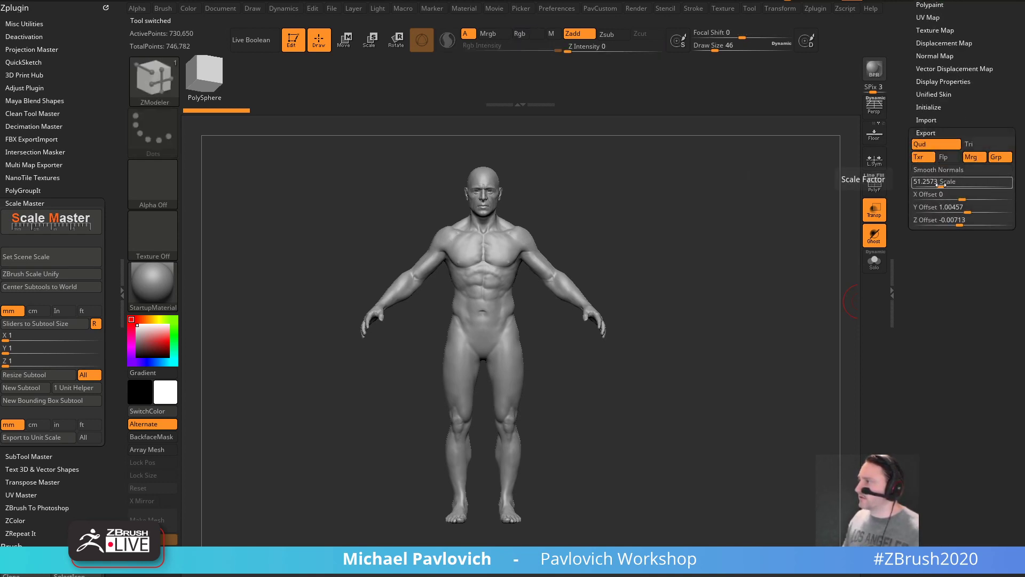
drag(900, 120, 918, 323)
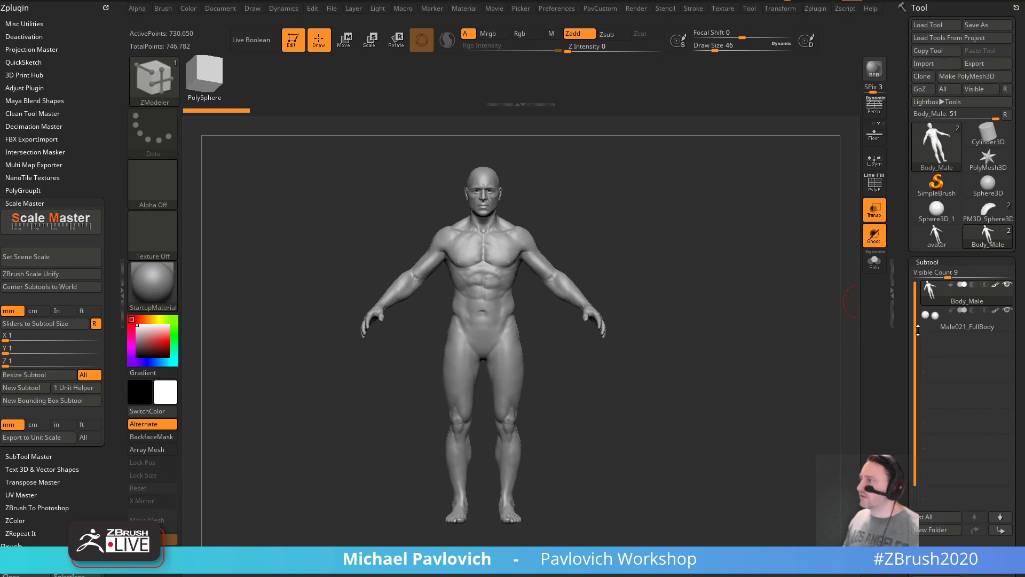
- Return to the avatar tool and append Body_Male to it as a subtool
click(932, 247)
drag(732, 300, 705, 295)
drag(909, 321, 904, 296)
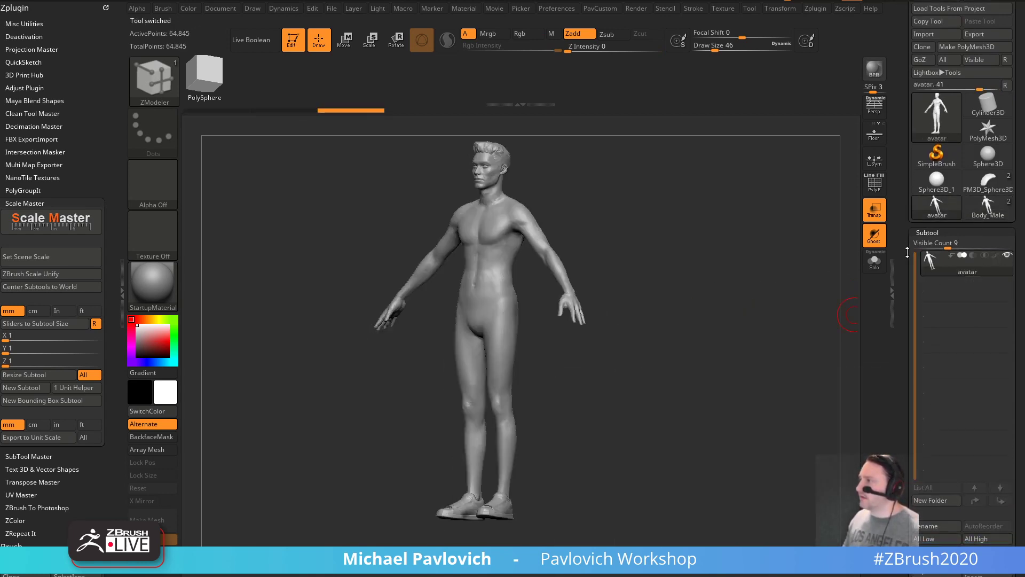
drag(908, 252, 892, 151)
click(976, 241)
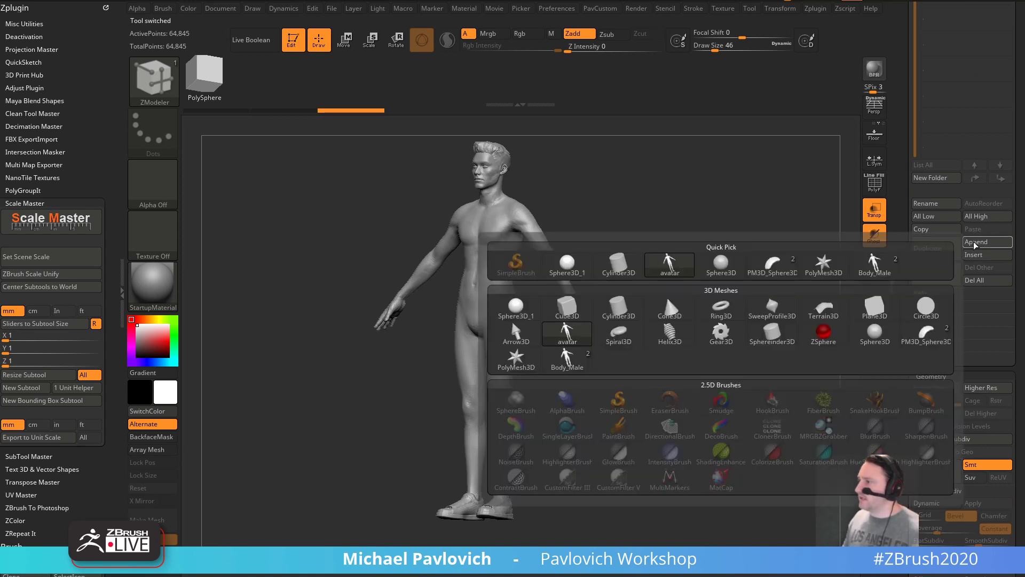
click(666, 295)
- Turn off transparency and compare the size of the appended male body with the avatar
drag(694, 341, 706, 363)
alt+drag(706, 363, 722, 163)
click(871, 219)
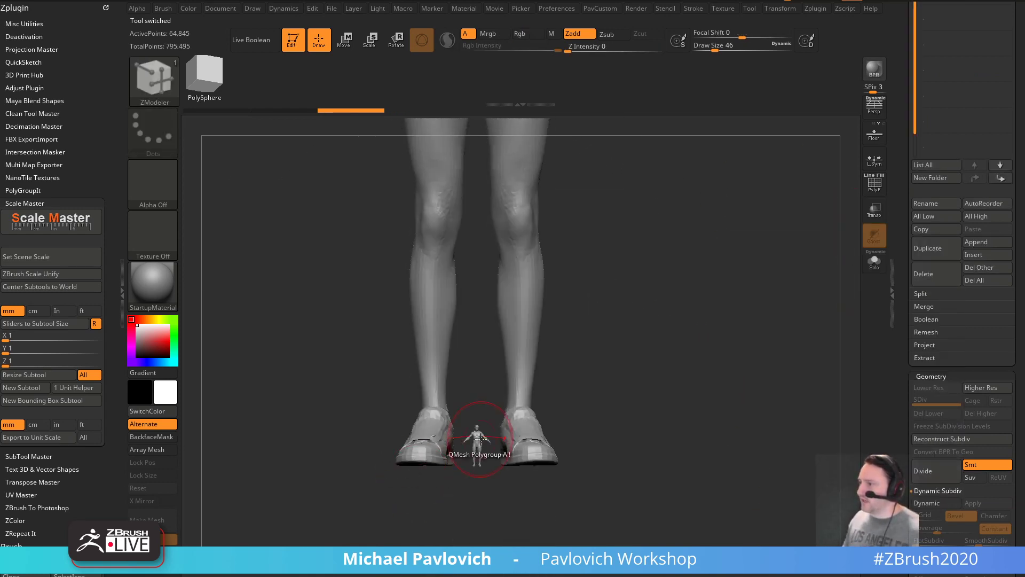
alt+drag(736, 379, 651, 535)
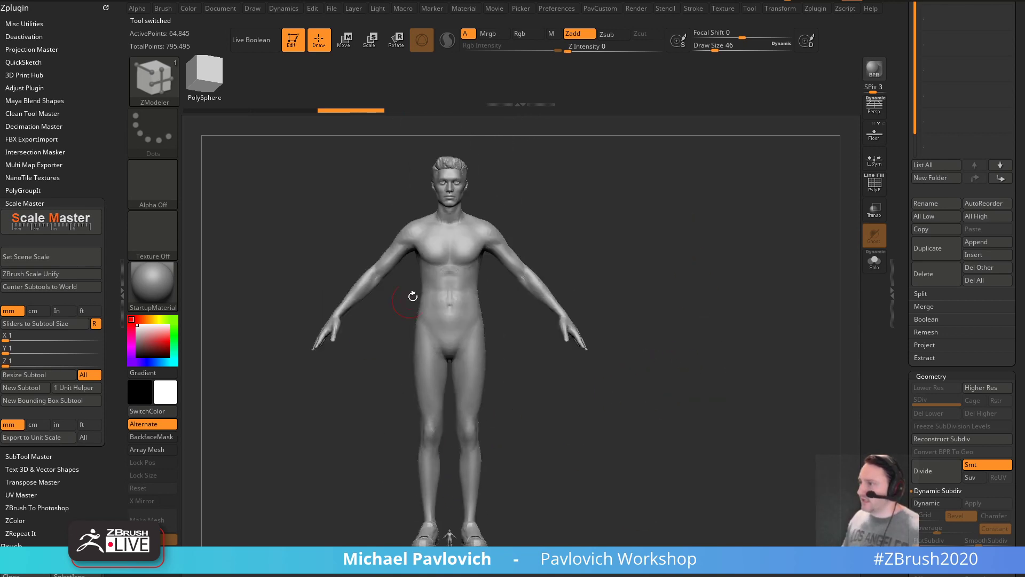
scroll(955, 214, up, 5)
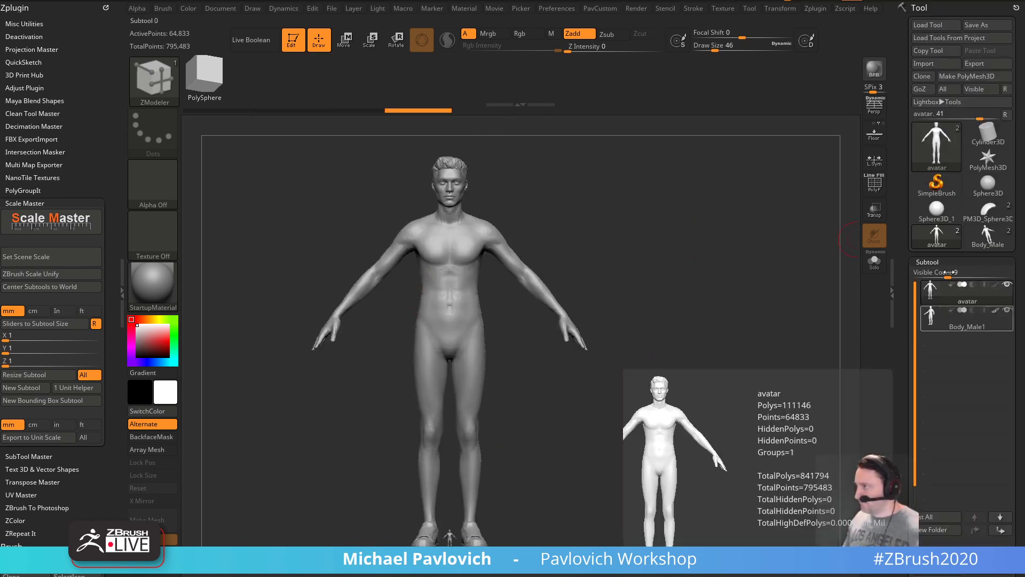
- View the separate Body_Male tool and try a different draw size on it
click(988, 237)
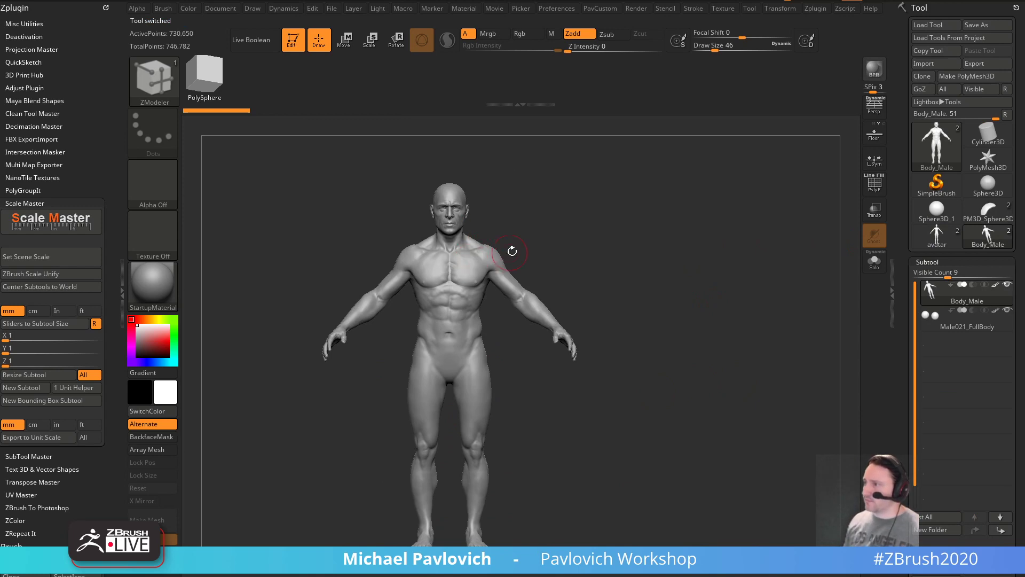
key(s)
drag(516, 255, 540, 256)
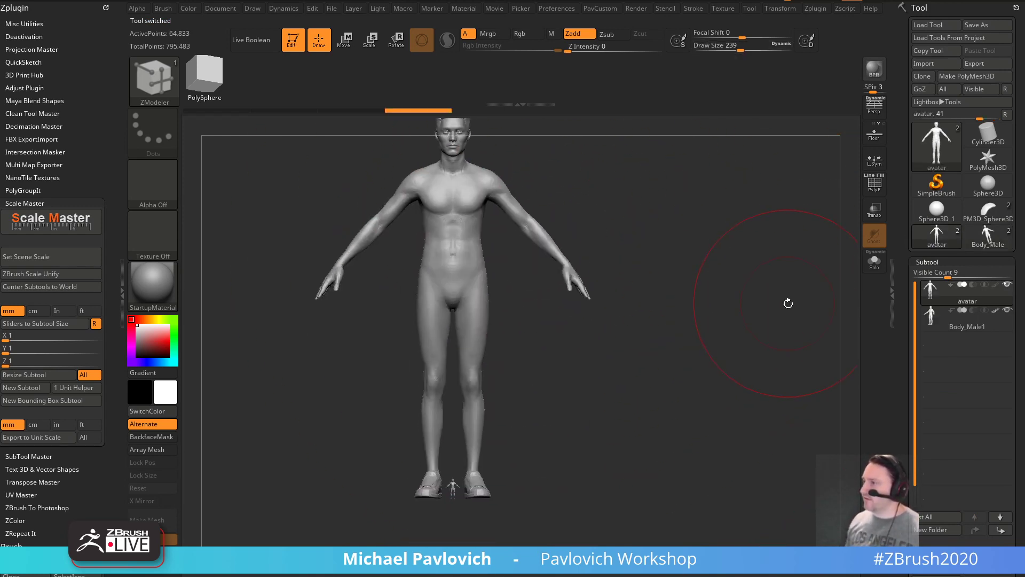
- Delete the avatar subtool from the combined tool, keeping only the appended male body
scroll(904, 315, down, 2)
scroll(903, 315, down, 2)
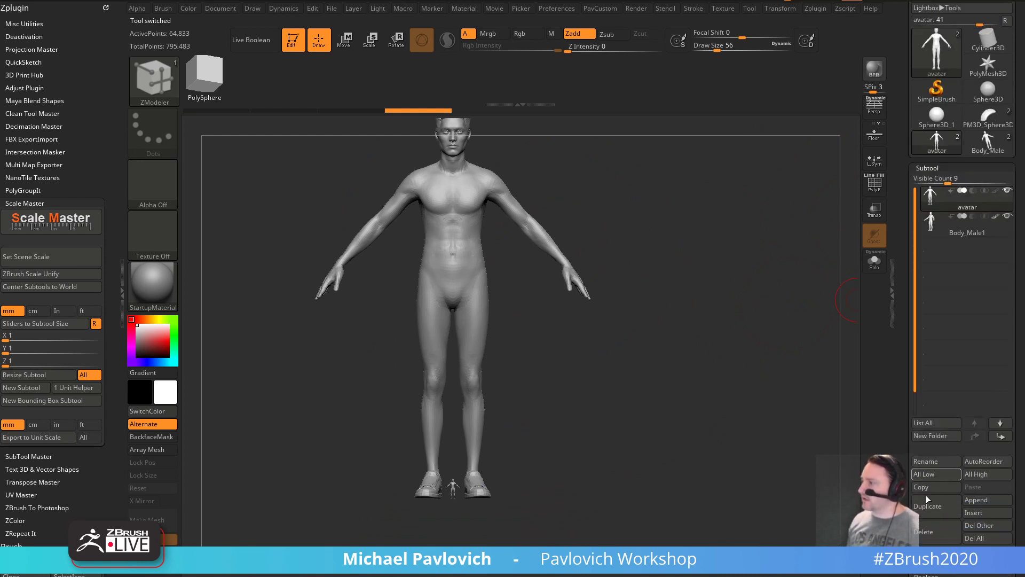
click(931, 530)
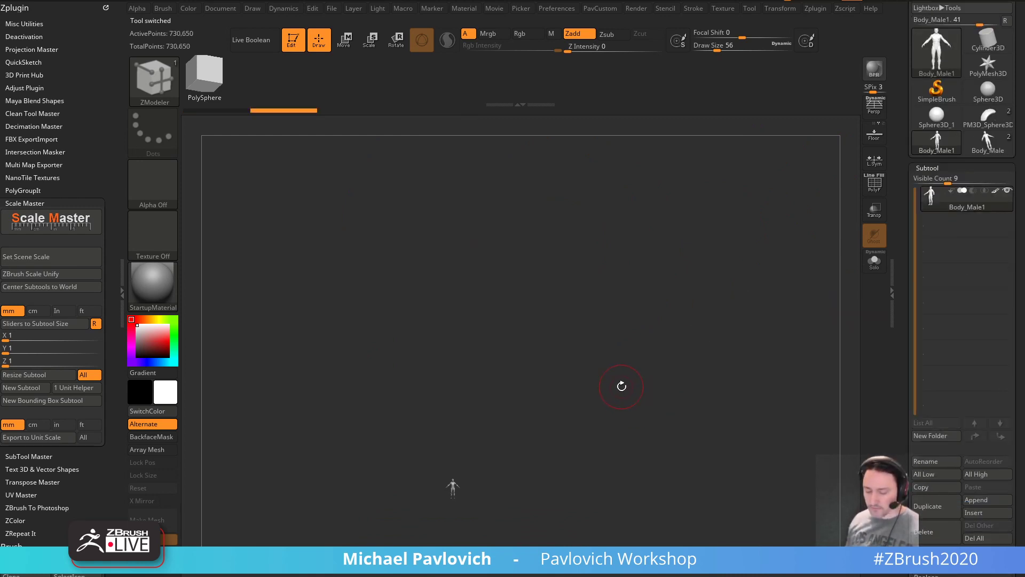
- Frame the remaining male body, set the draw size to 1, and test orbiting around it
key(f)
key(s)
drag(618, 370, 568, 371)
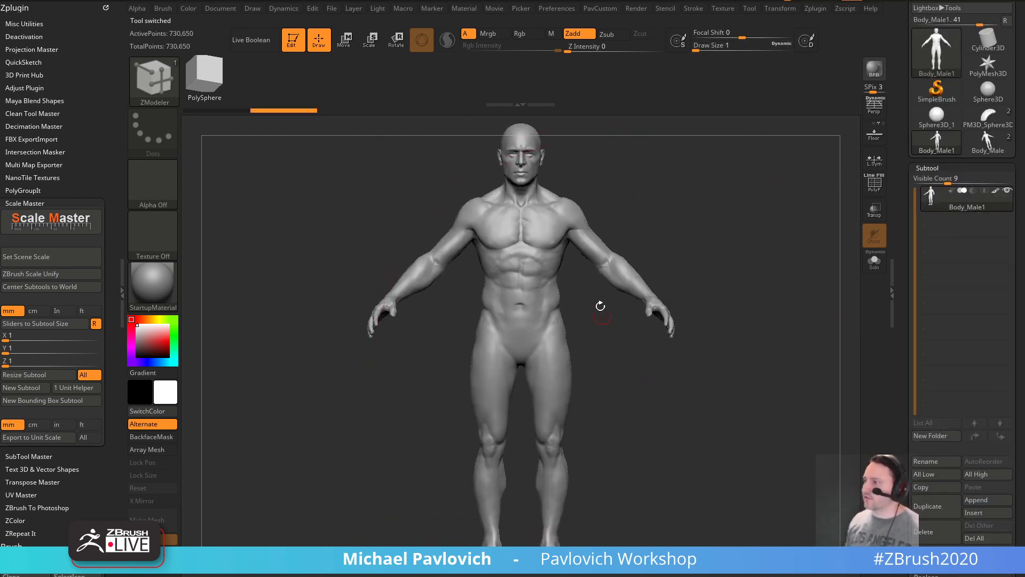
drag(600, 306, 585, 195)
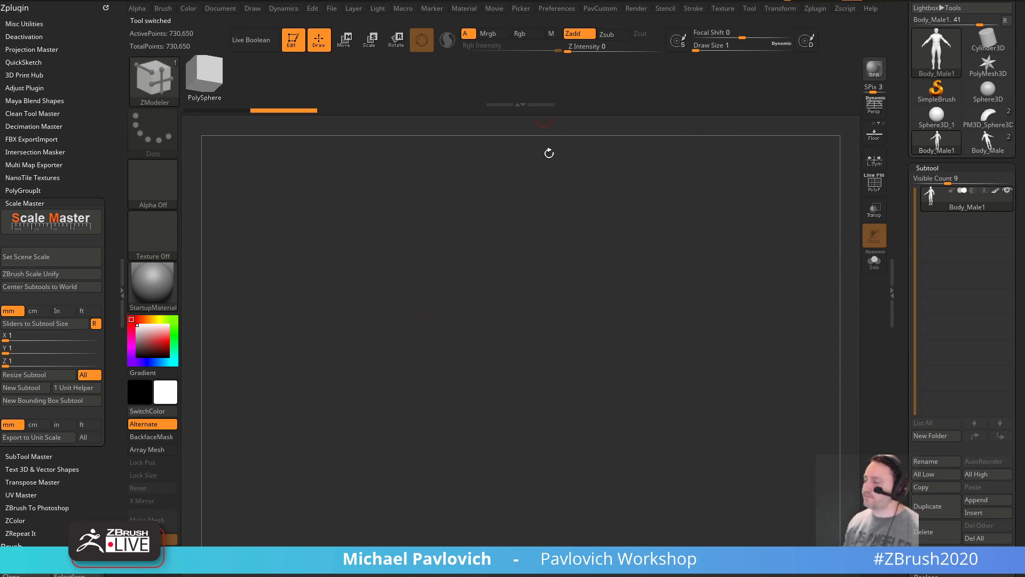
key(f)
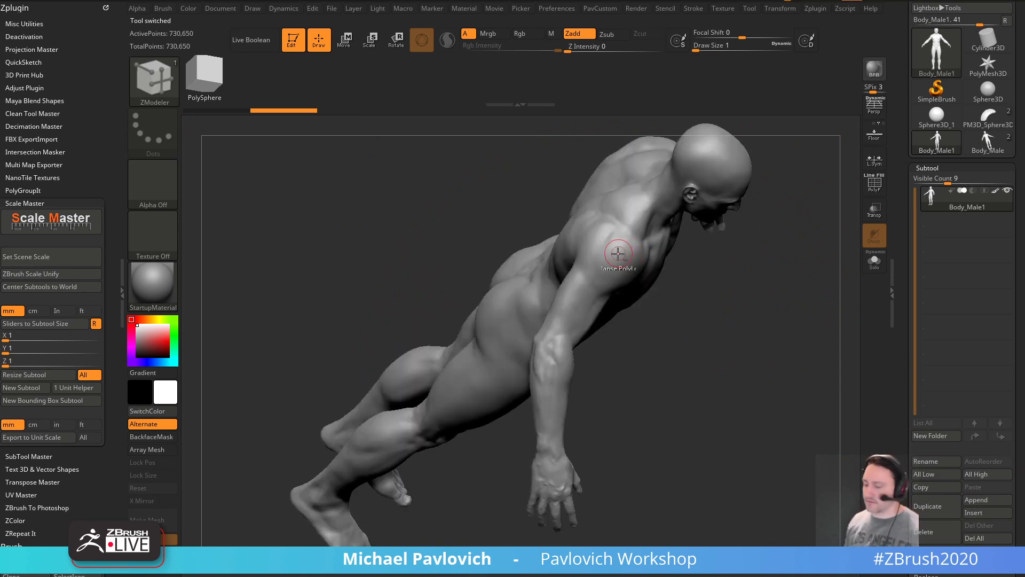
- Switch to the Standard brush and try its draw size against the male body's head
key(b)
key(s)
key(t)
key(s)
mouse_move(817, 272)
mouse_down()
mouse_move(774, 296)
mouse_move(662, 300)
mouse_move(641, 268)
mouse_move(616, 269)
mouse_up()
key(s)
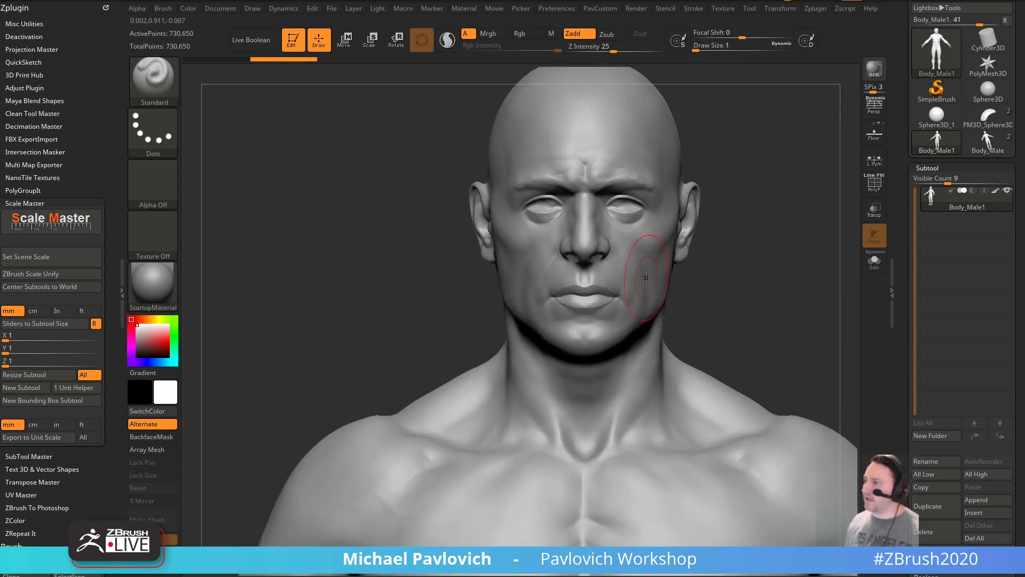
- Look up Dynamic Brush Scale in the Draw preferences and set the draw size to 1
click(554, 10)
key(shift)
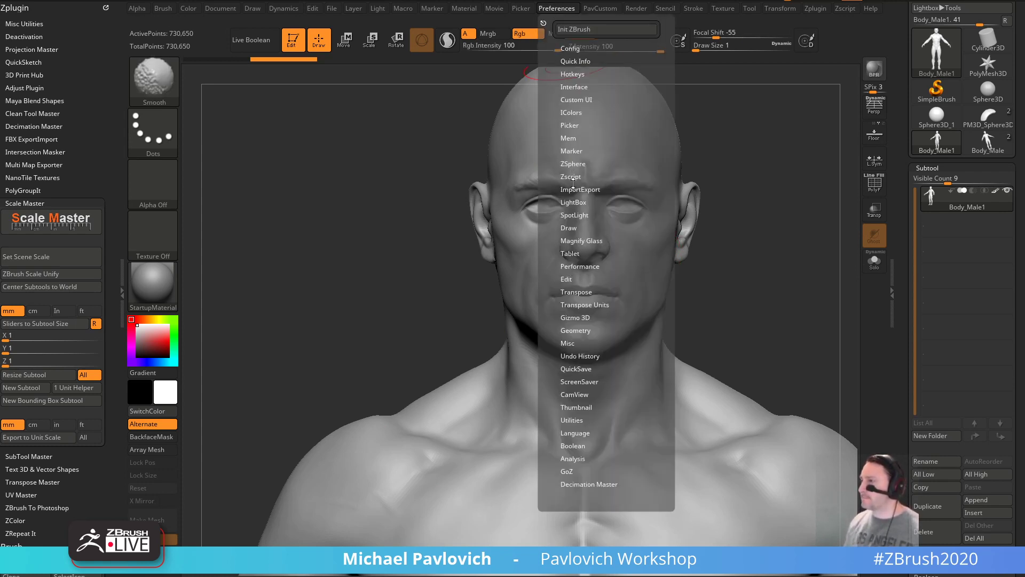
click(569, 227)
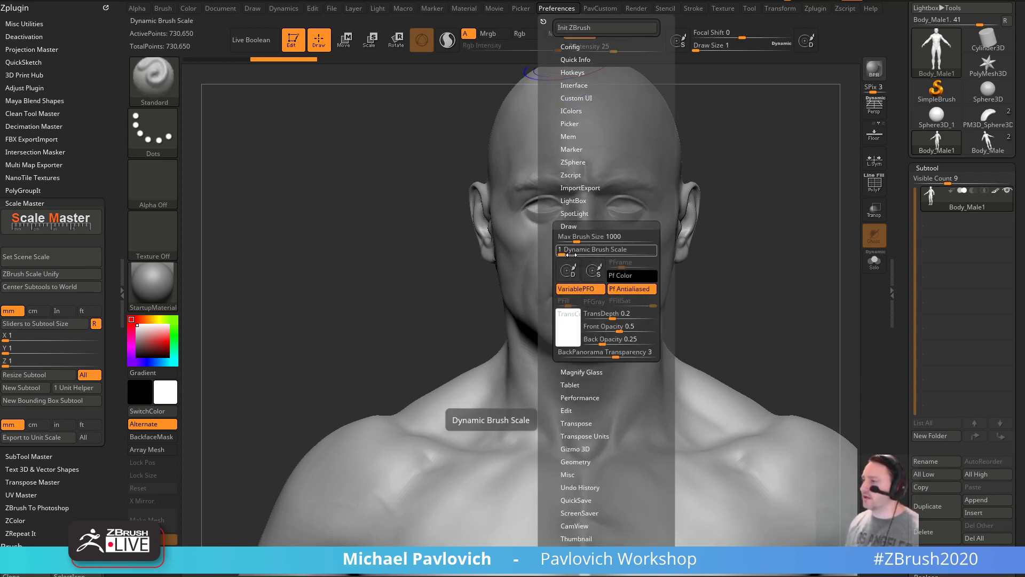
mouse_move(733, 325)
ctrl+right_down()
mouse_move(785, 210)
mouse_move(547, 273)
ctrl+right_up()
text(s)
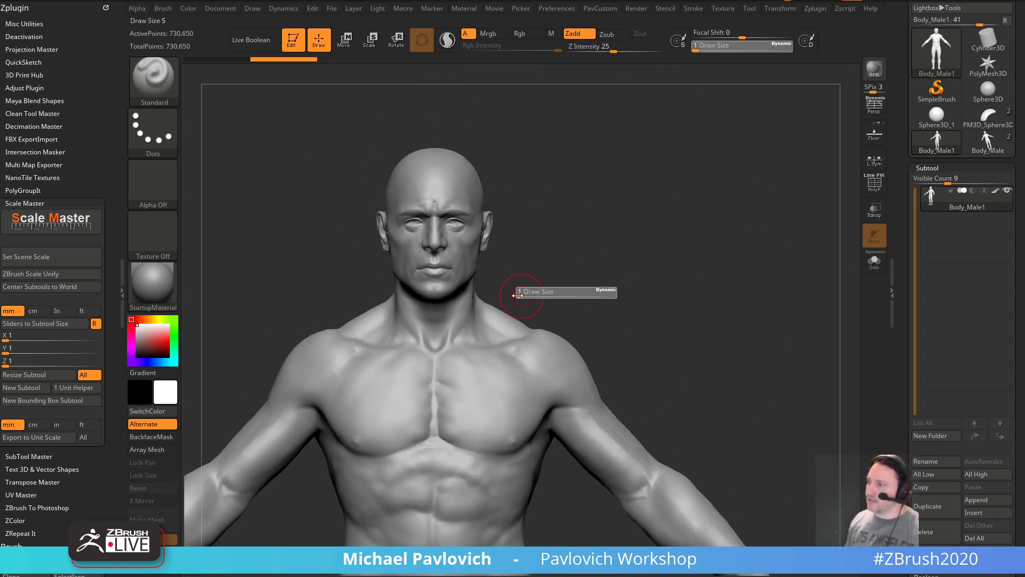
text(1)
key(Return)
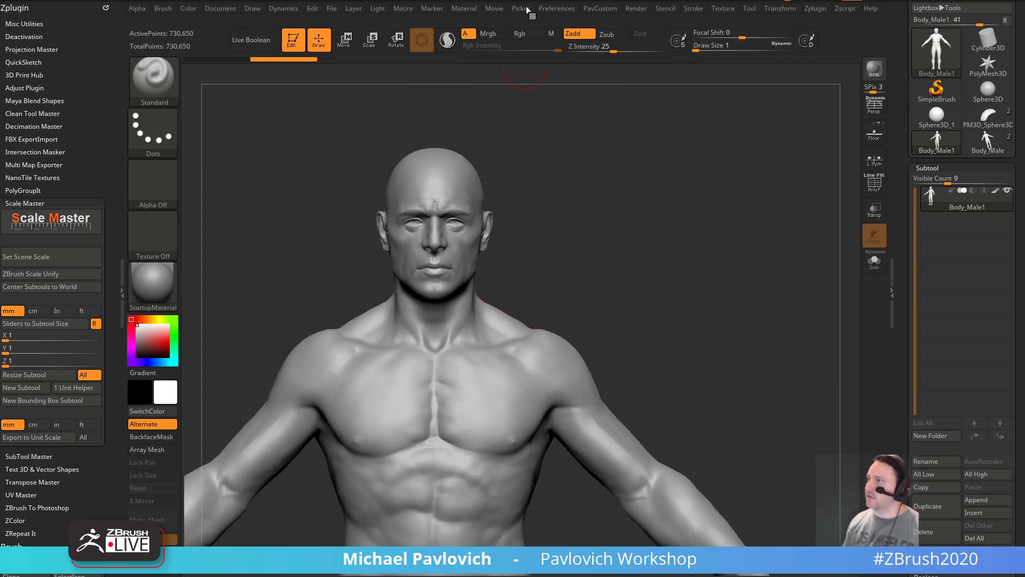
- Set the Dynamic Brush Scale preference to 0.1
click(547, 8)
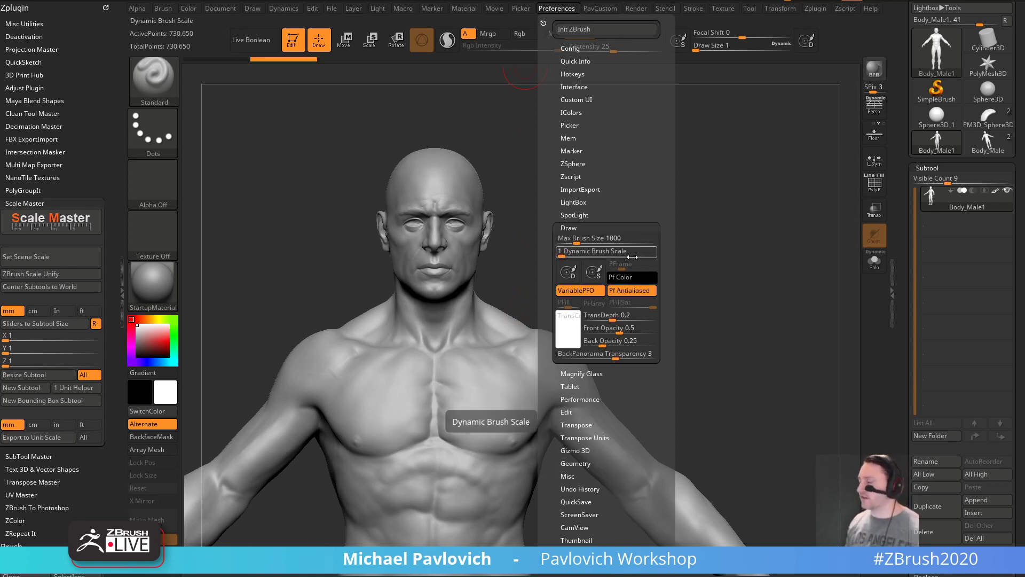
click(567, 256)
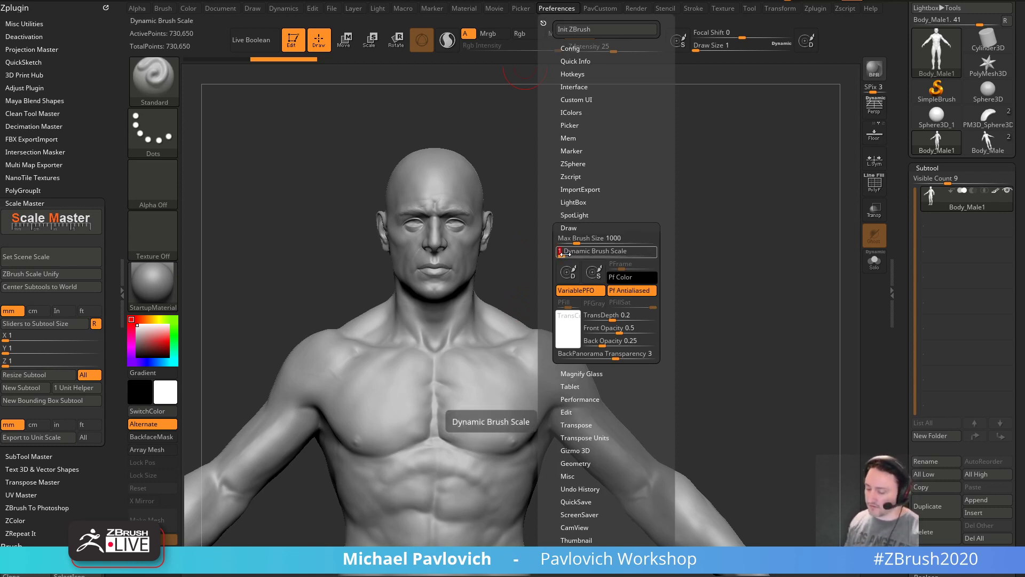
text(10)
key(Return)
- Try the small brush on the face below the eye and undo the test stroke
mouse_move(586, 215)
alt+mouse_down()
mouse_move(606, 243)
mouse_move(570, 274)
alt+mouse_up()
key(s)
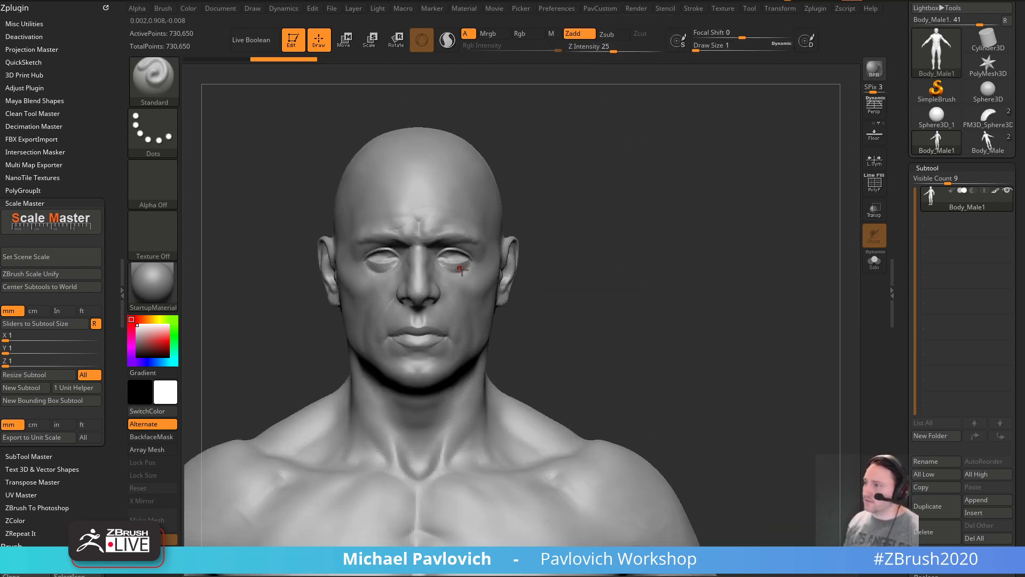
key(s)
mouse_move(463, 288)
mouse_down()
mouse_move(481, 287)
mouse_move(458, 289)
mouse_up()
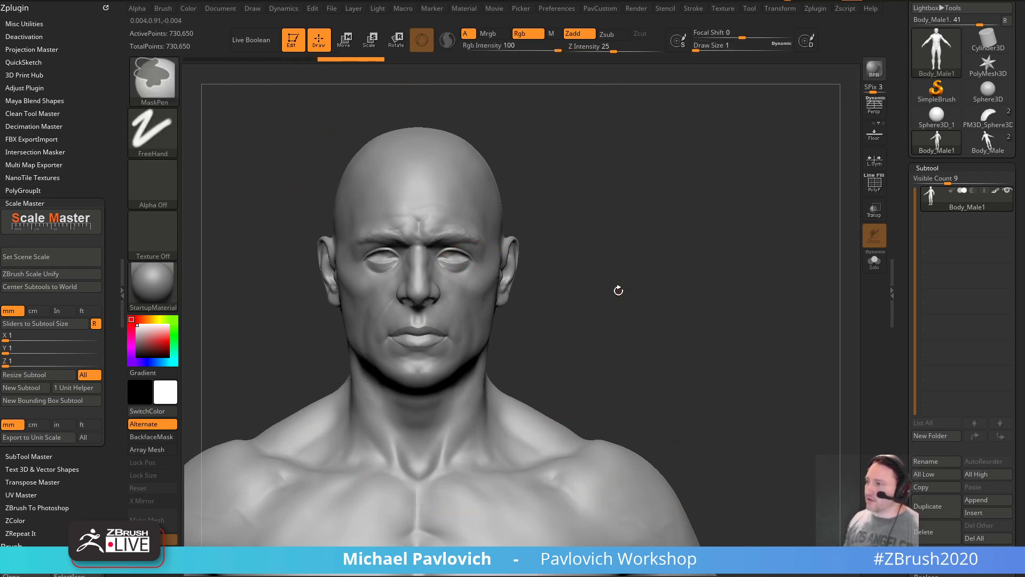
key(ctrl+z)
- Review the body's Geometry size values, raise the draw size to 17, and view the whole figure
alt+drag(617, 290, 693, 180)
drag(900, 323, 901, 241)
scroll(940, 320, down, 10)
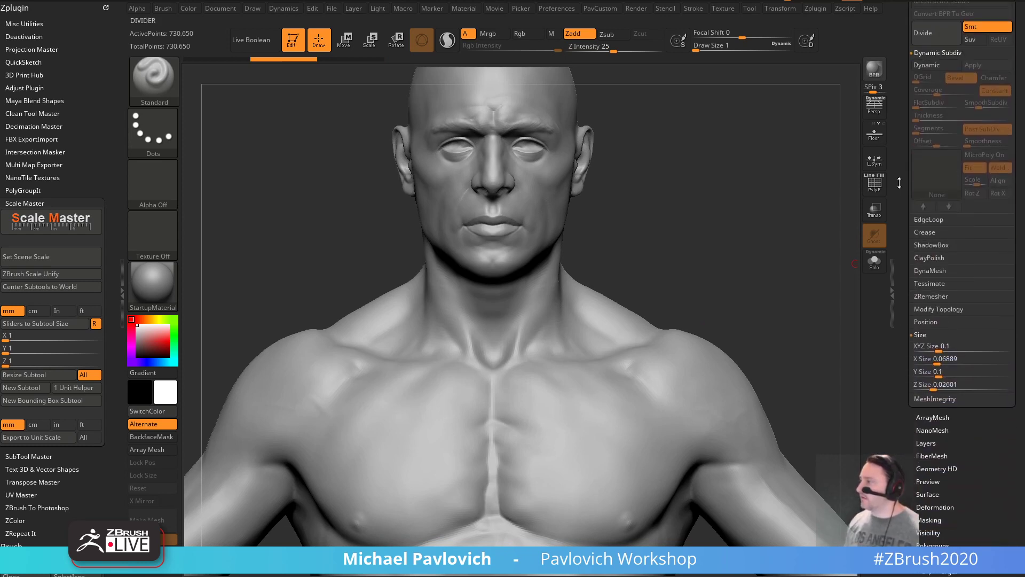
mouse_move(764, 319)
alt+mouse_down()
mouse_move(724, 262)
mouse_move(733, 321)
mouse_move(745, 270)
mouse_move(776, 314)
alt+mouse_up()
key(s)
mouse_move(587, 256)
mouse_down()
mouse_move(634, 250)
mouse_move(668, 260)
mouse_move(638, 262)
mouse_up()
key(s)
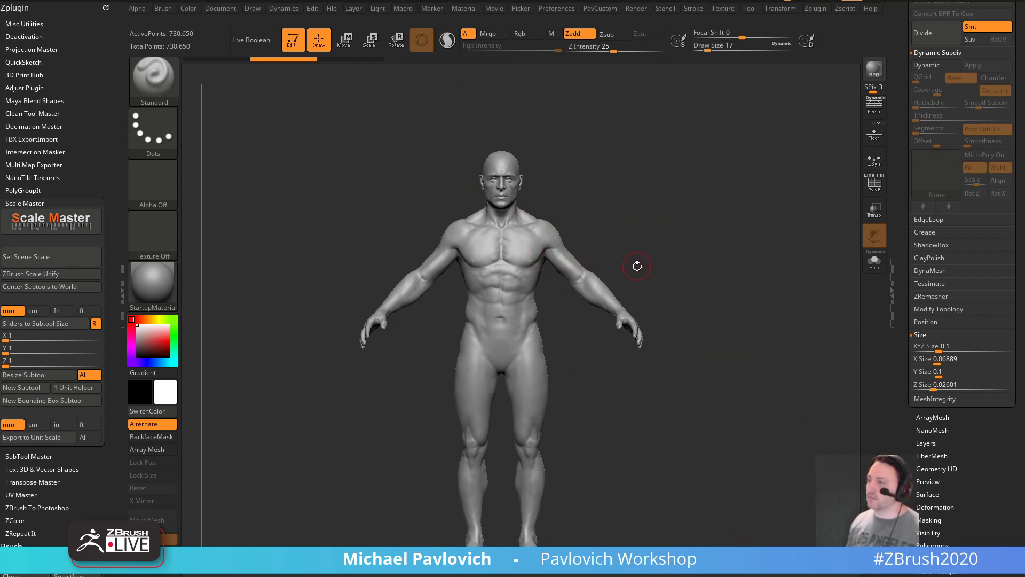
drag(792, 412, 788, 415)
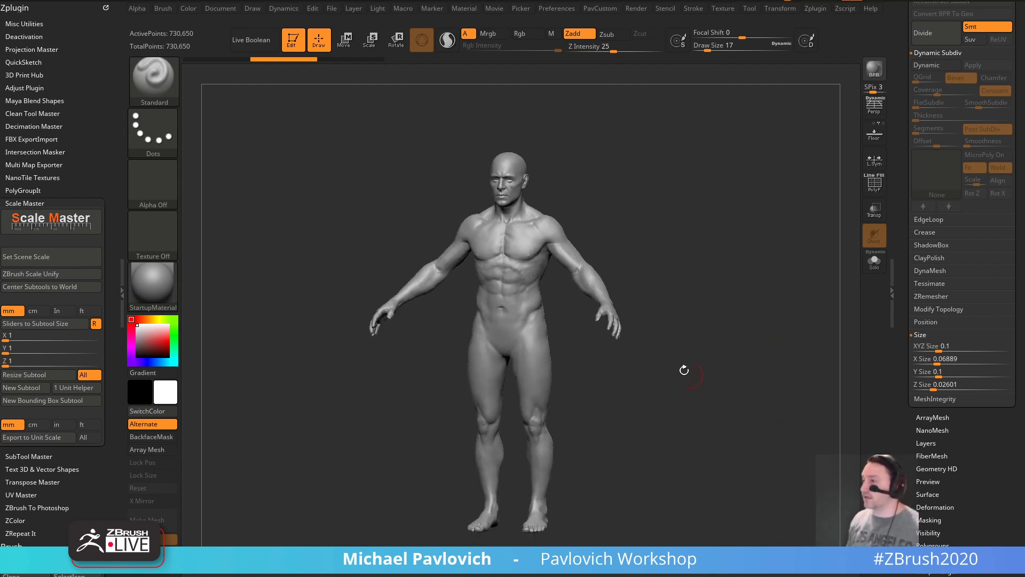
drag(755, 277, 778, 268)
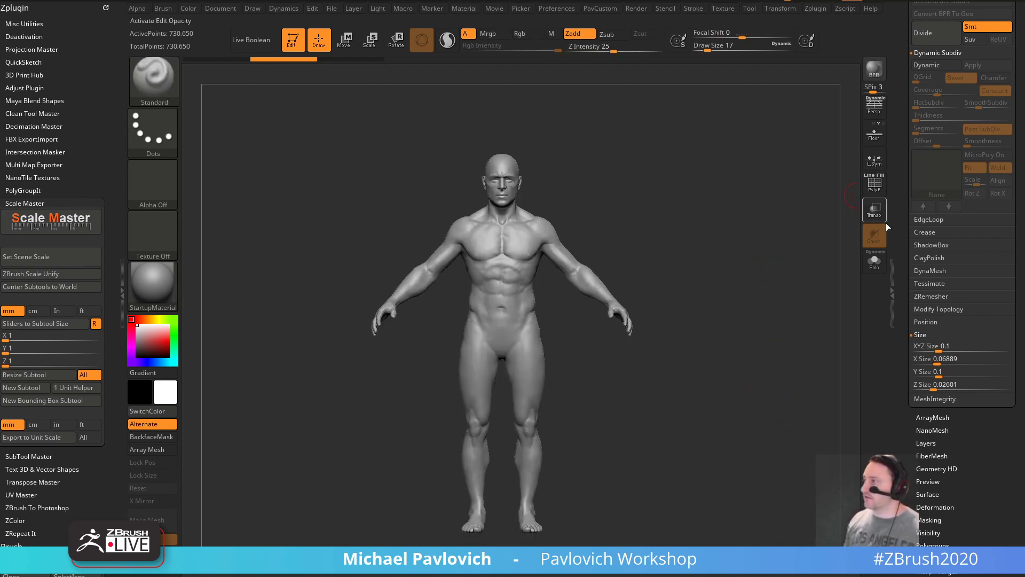
- Apply the Unify deformation to the male body and frame it in the view
click(935, 507)
click(921, 387)
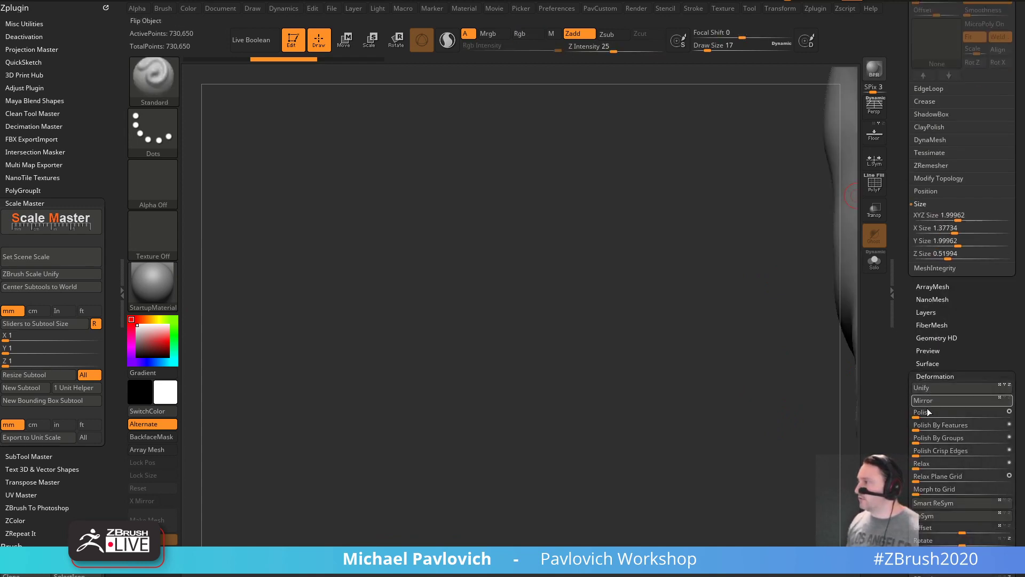
key(f)
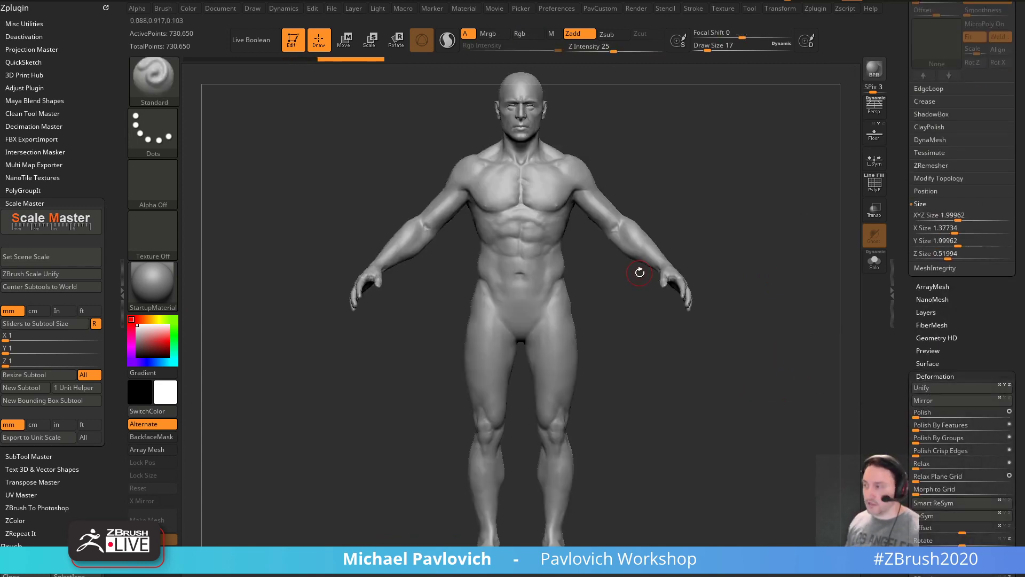
- Raise the draw size to 1000 and compare the brush with the unified body
alt+drag(691, 176, 665, 271)
key(s)
mouse_move(685, 234)
mouse_down()
mouse_move(721, 242)
mouse_move(723, 233)
mouse_move(640, 261)
mouse_up()
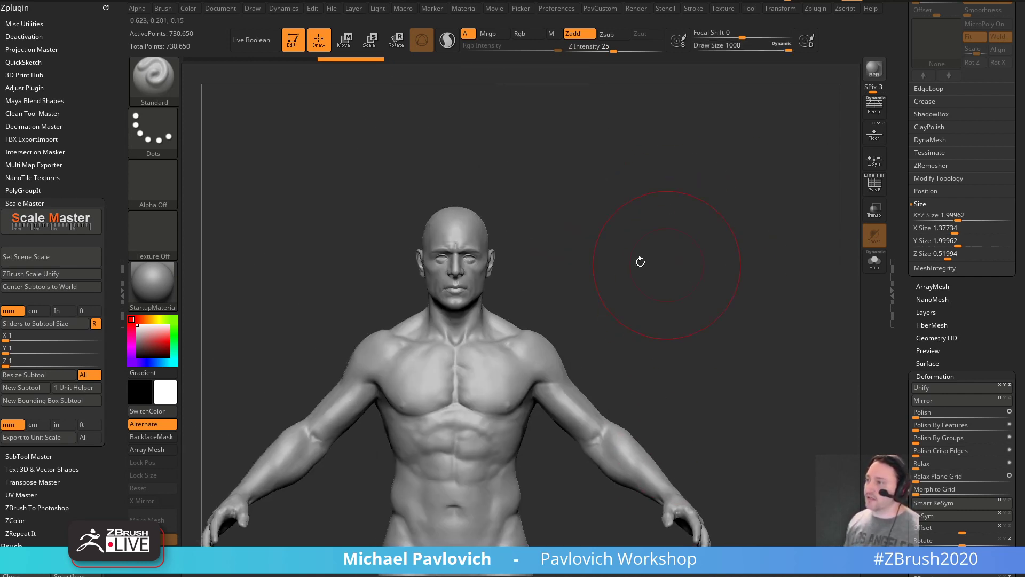
key(s)
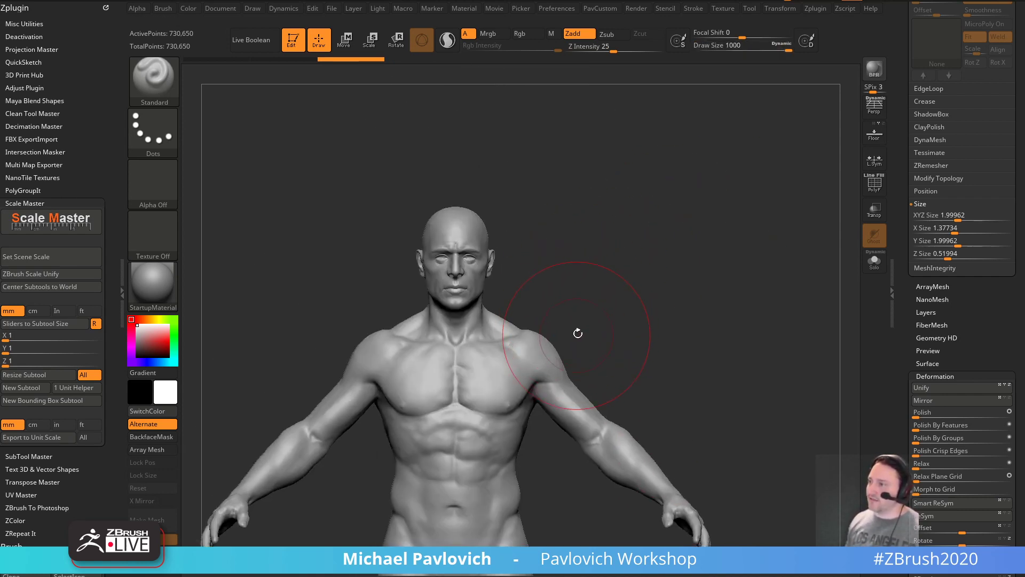
- Try a stroke with the enlarged brush on the head and undo it
alt+drag(601, 371, 604, 293)
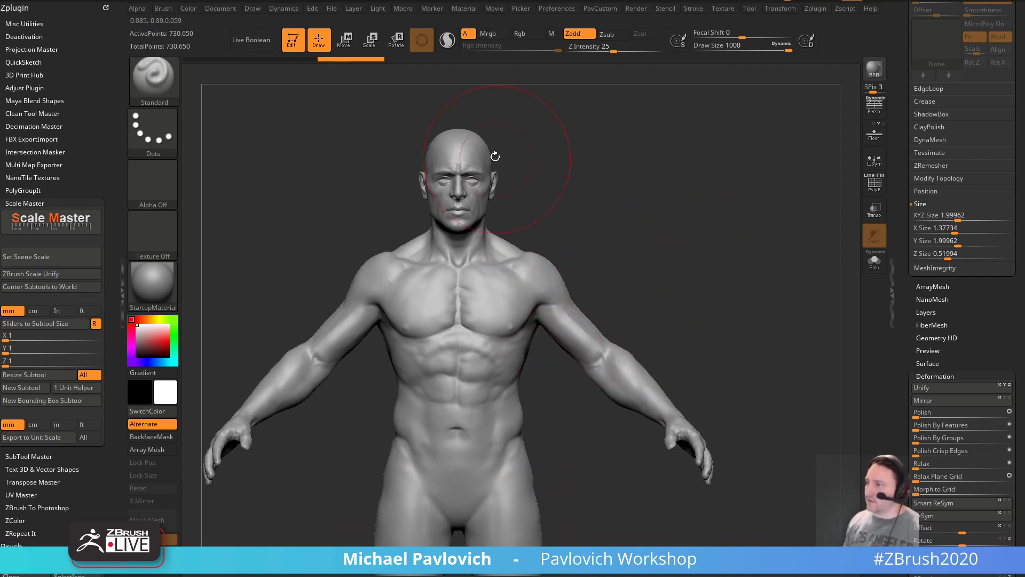
drag(476, 169, 470, 125)
key(ctrl+z)
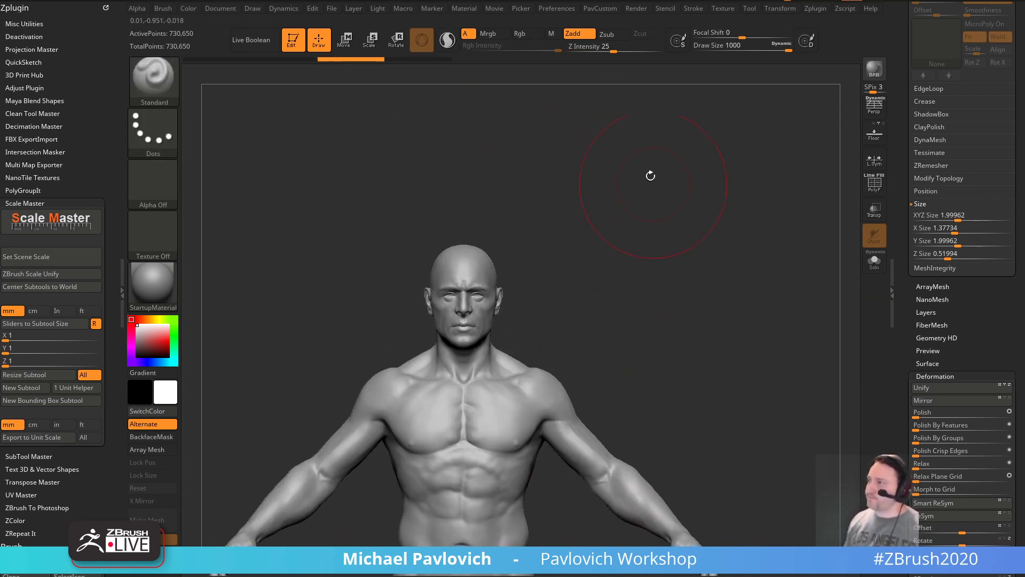
- Set Dynamic Brush Scale back to 1 and lower the draw size to 29
click(559, 6)
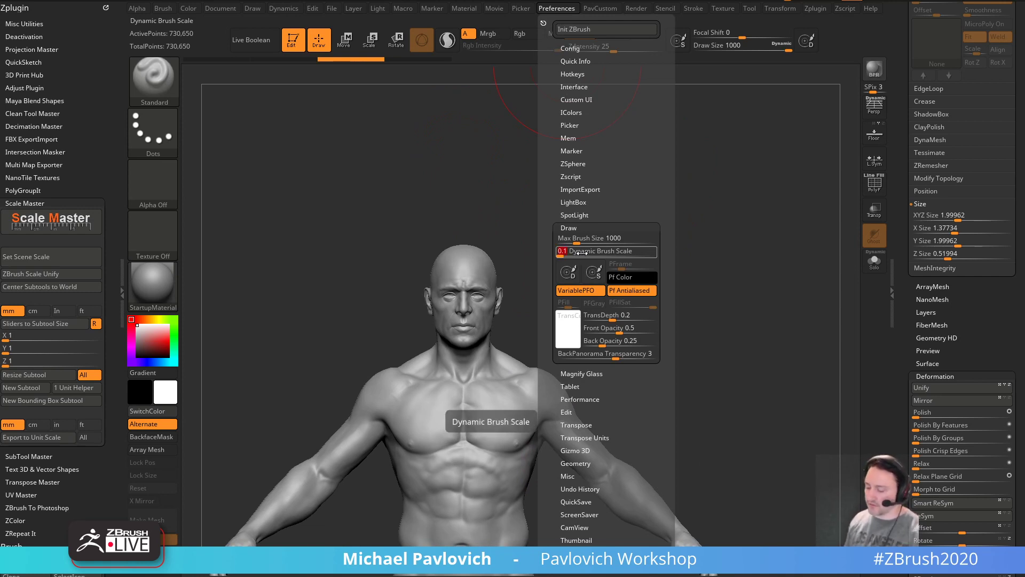
drag(580, 252, 582, 253)
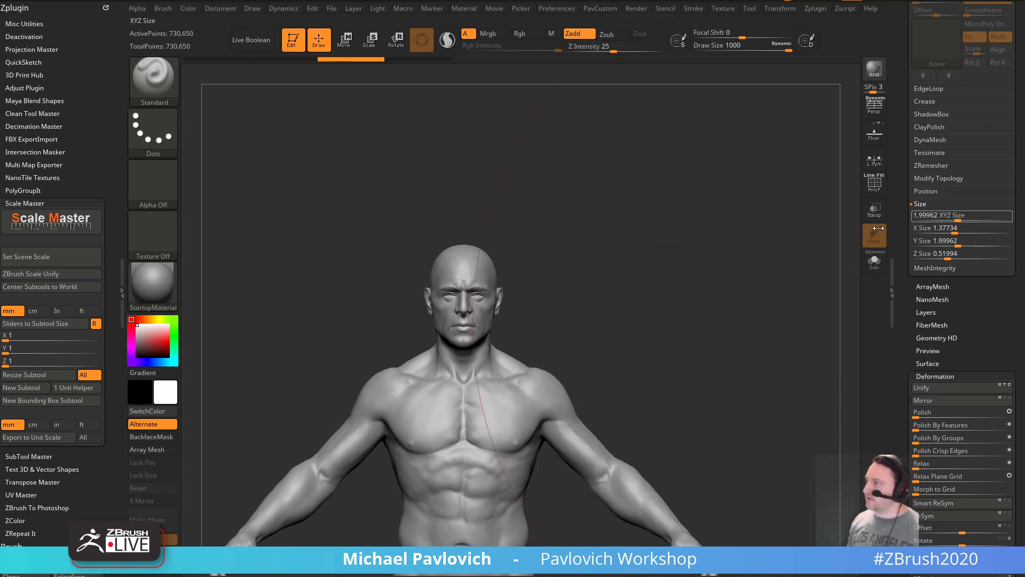
key(s)
drag(598, 310, 482, 304)
scroll(639, 339, down, 5)
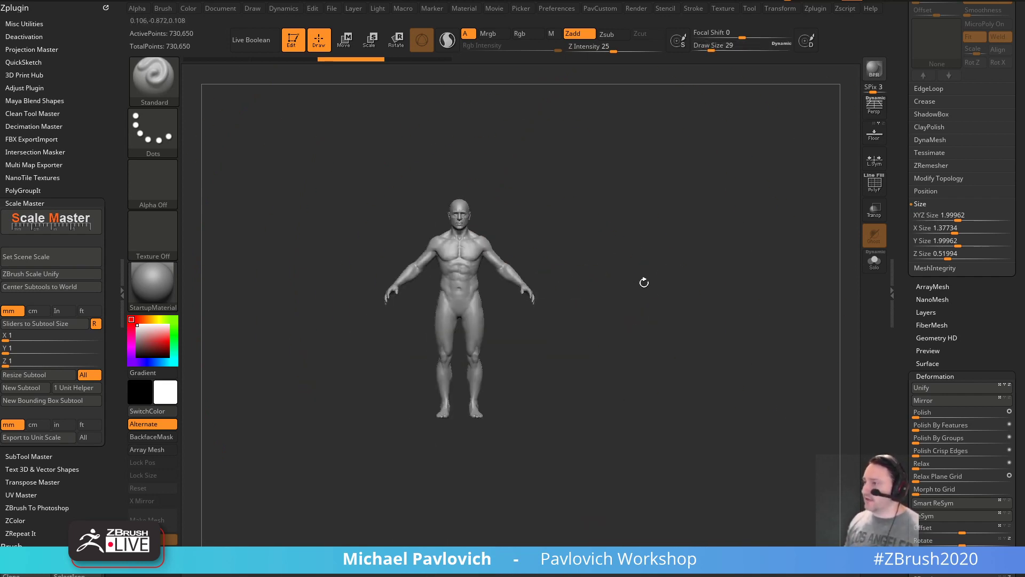
- Try scaling the body up to an XYZ Size of about 47 with the gizmo, undoing the last adjustment
key(w)
scroll(529, 250, up, 5)
drag(451, 279, 452, 361)
scroll(640, 315, down, 3)
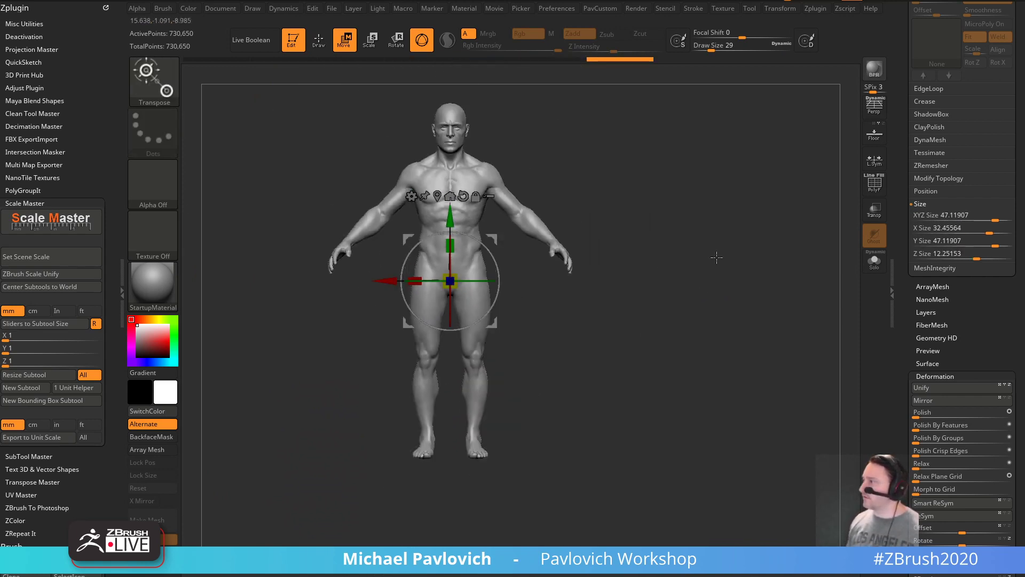
key(ctrl+z)
scroll(950, 140, down, 2)
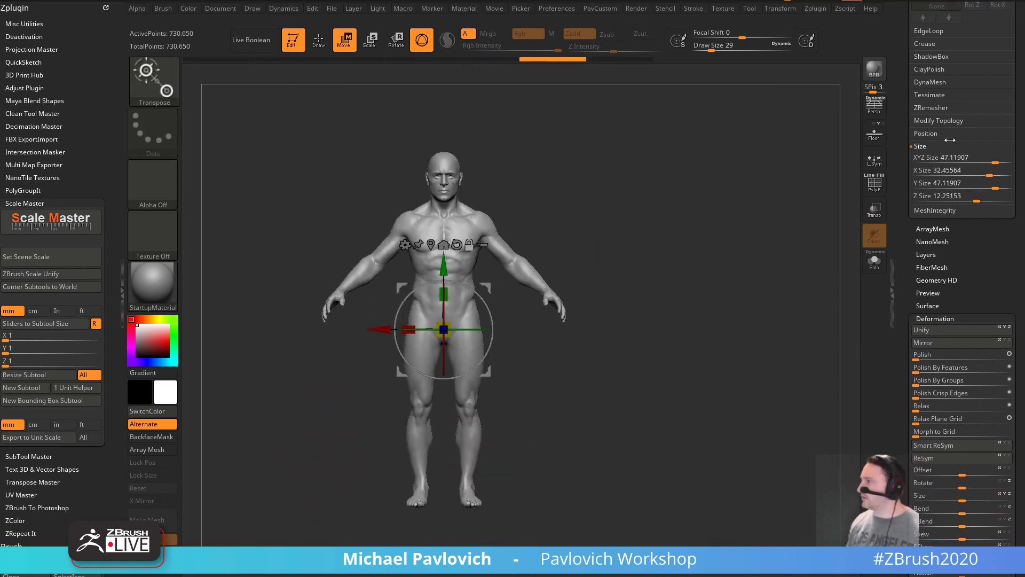
- Set the body's XYZ Size to 100 and return to Draw mode
click(978, 159)
text(20)
key(Return)
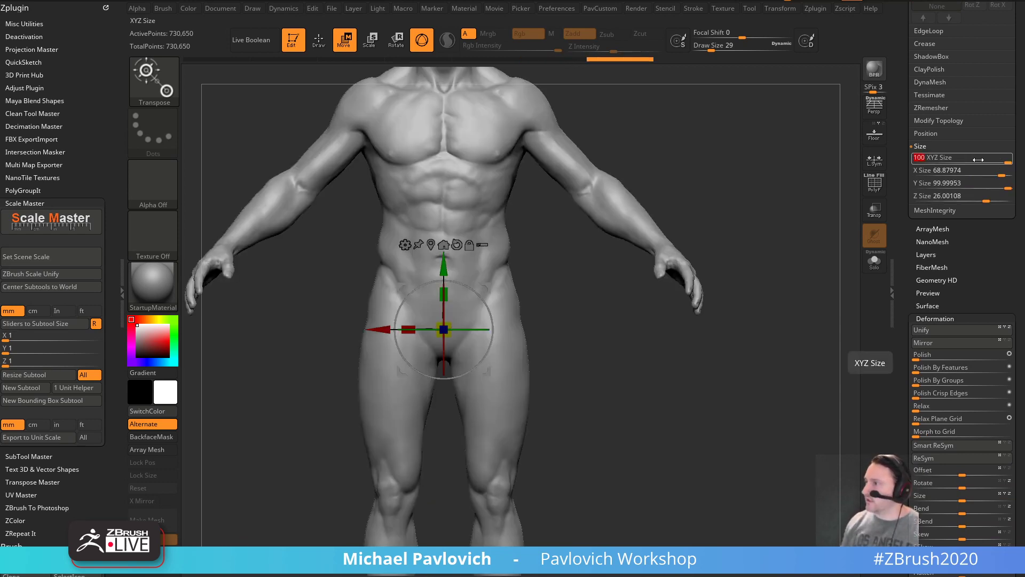
key(q)
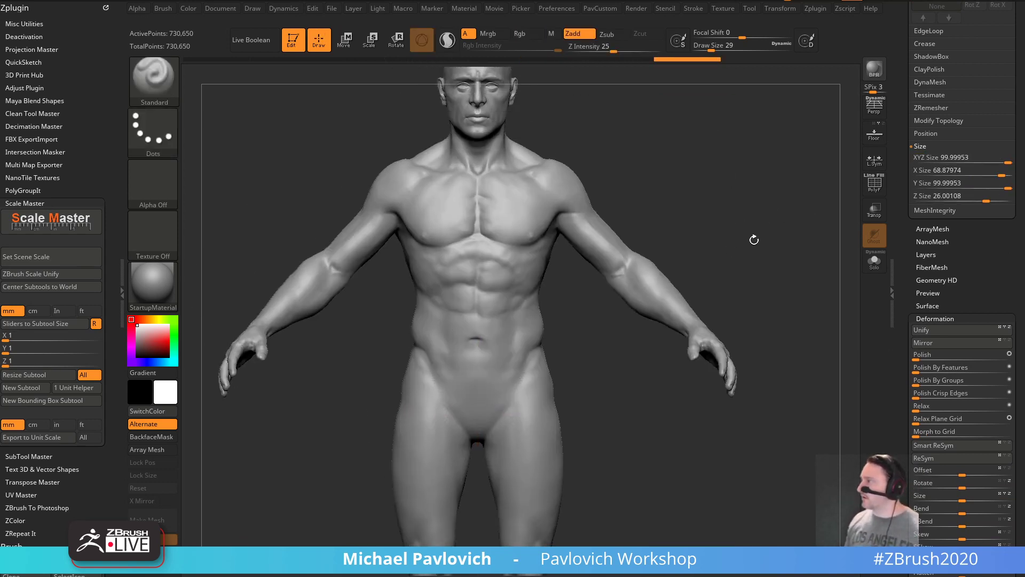
- Enlarge the body with the Size deformation to an XYZ Size of about 1600, frame it, and check its geometry size
drag(900, 331, 900, 42)
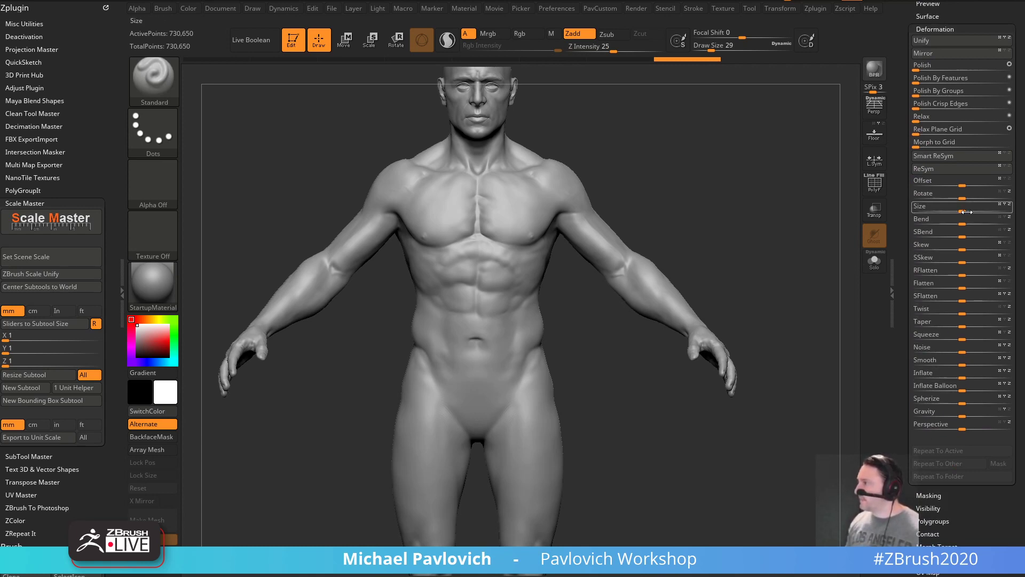
drag(961, 211, 1006, 205)
key(f)
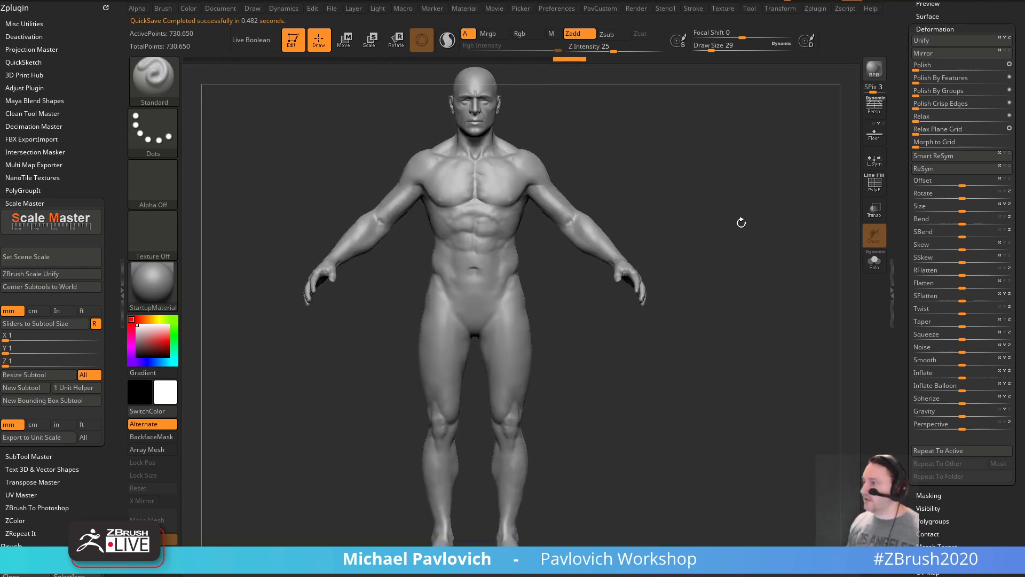
drag(898, 205, 914, 301)
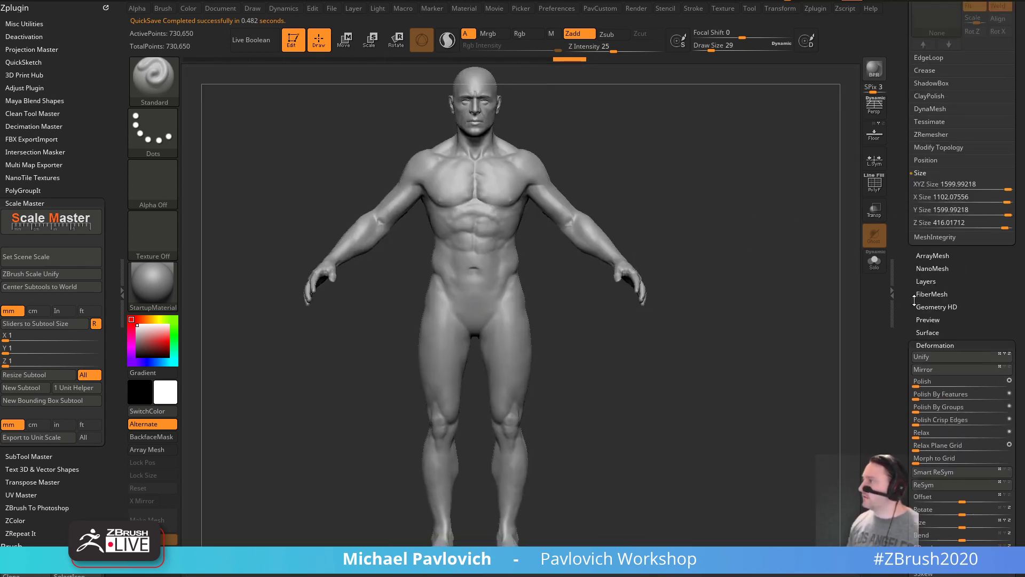
click(953, 186)
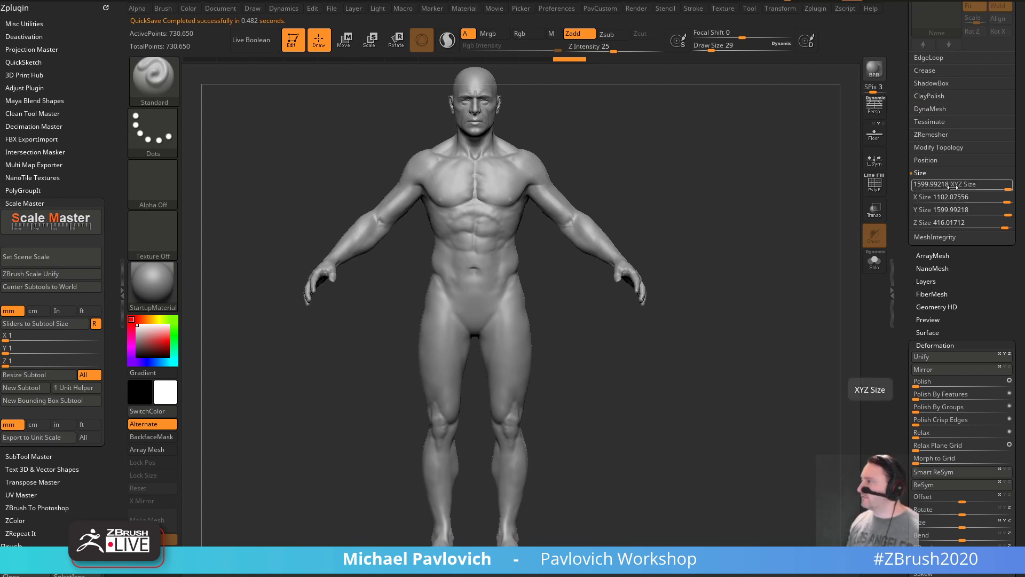
drag(901, 308, 903, 175)
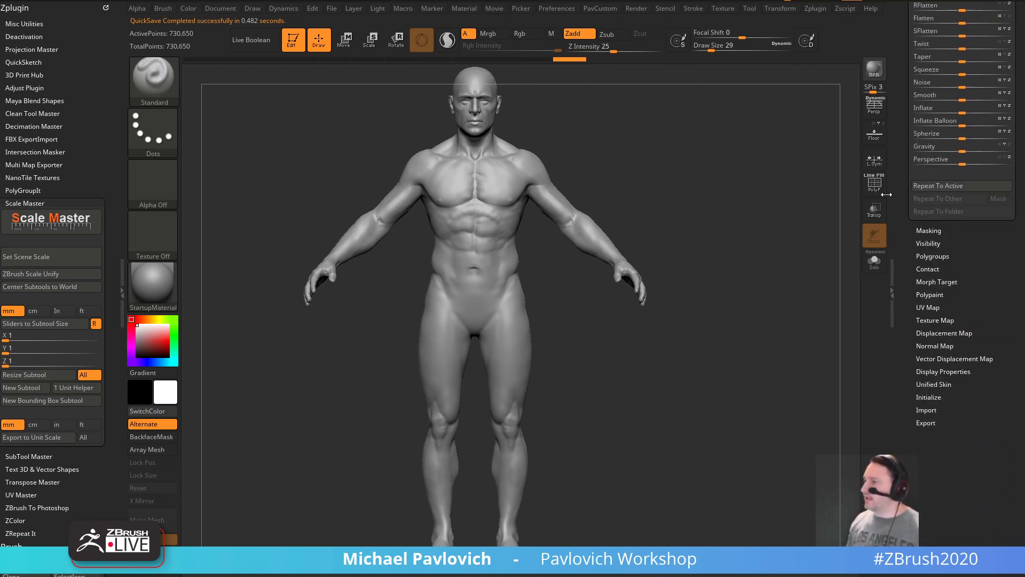
- Raise the brush draw size to 1000 and zoom in on the body's torso to compare the brush footprint
key(s)
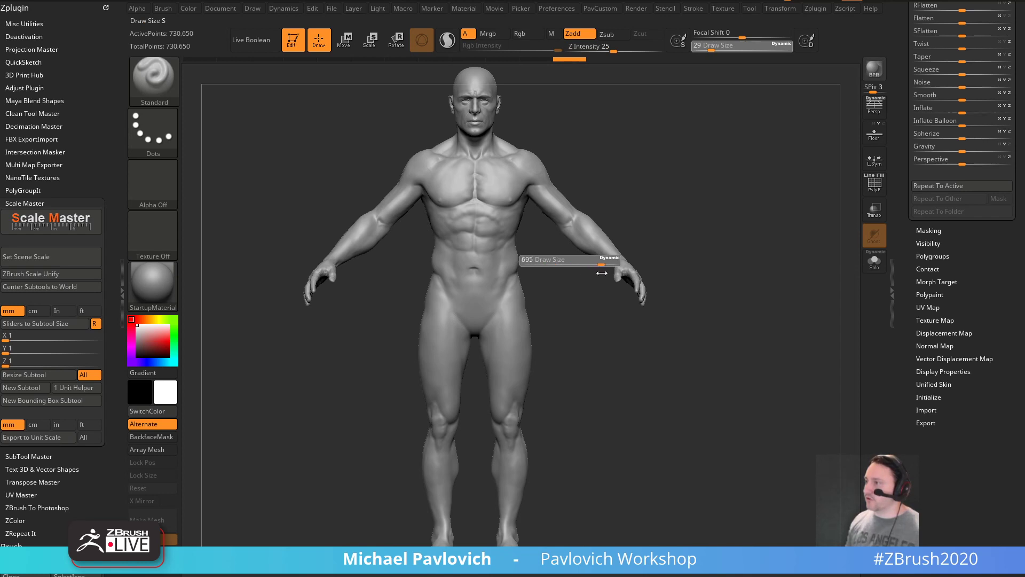
drag(602, 273, 625, 274)
ctrl+right_drag(540, 274, 540, 367)
alt+right_drag(603, 86, 558, 351)
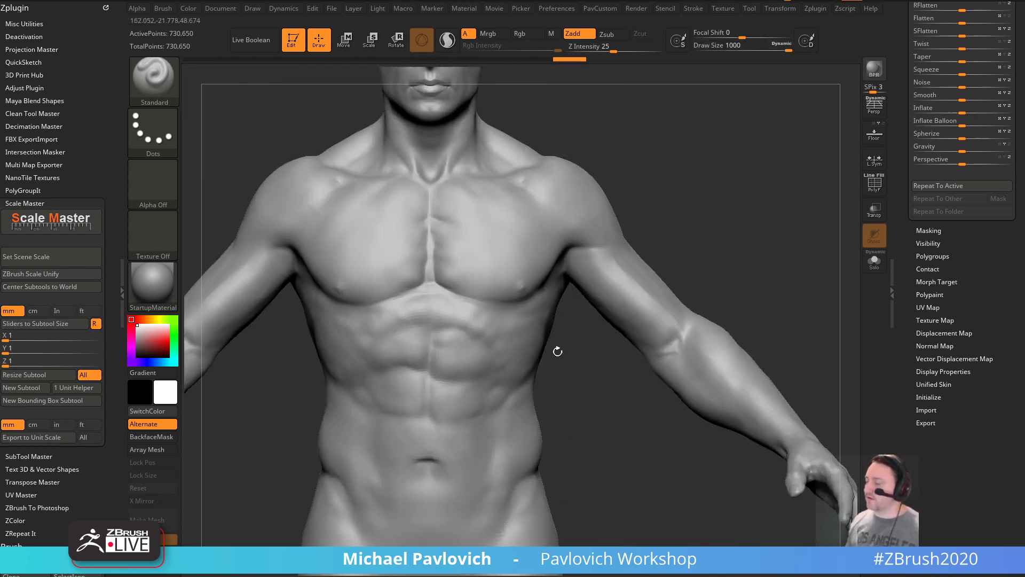
- Raise Max Brush Size to 5000 in the Draw preferences and set the brush's draw size to 5000
key(s)
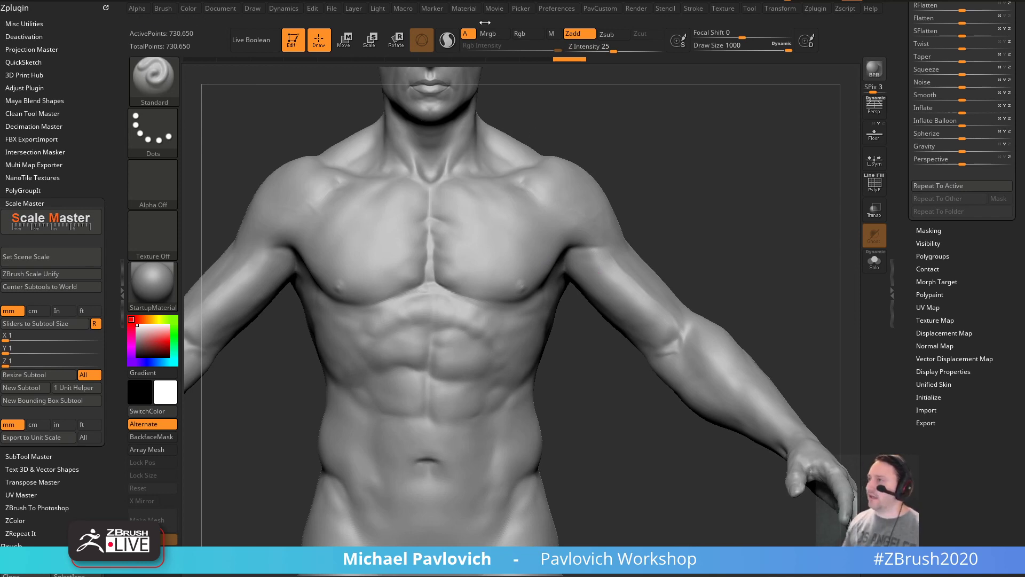
click(556, 9)
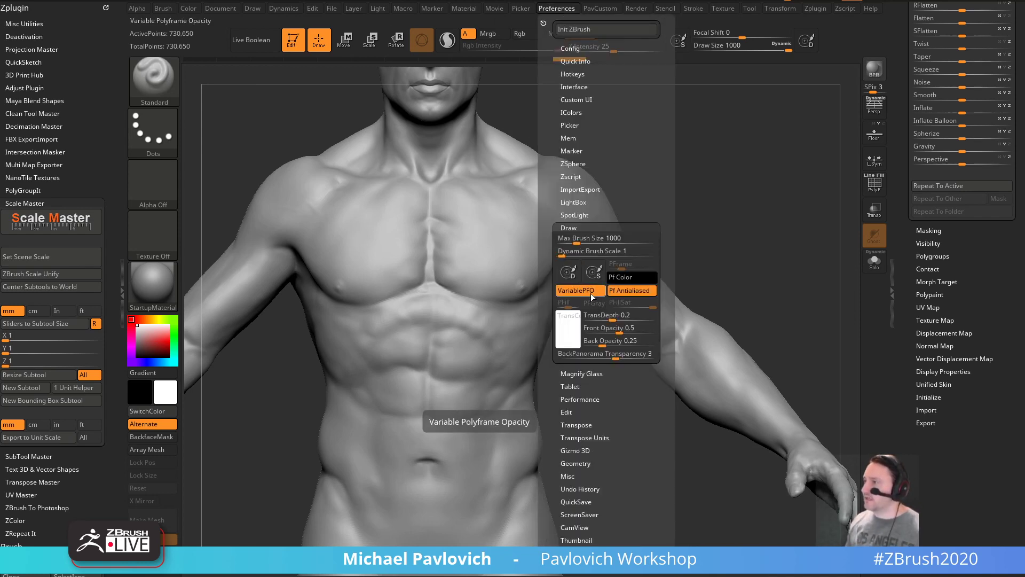
drag(582, 240, 647, 239)
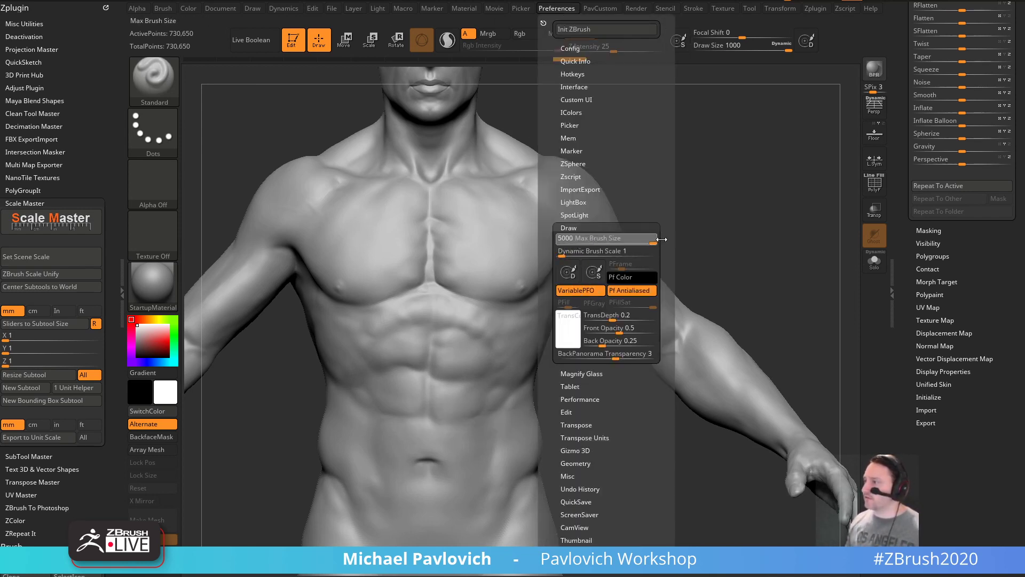
key(s)
drag(554, 261, 610, 262)
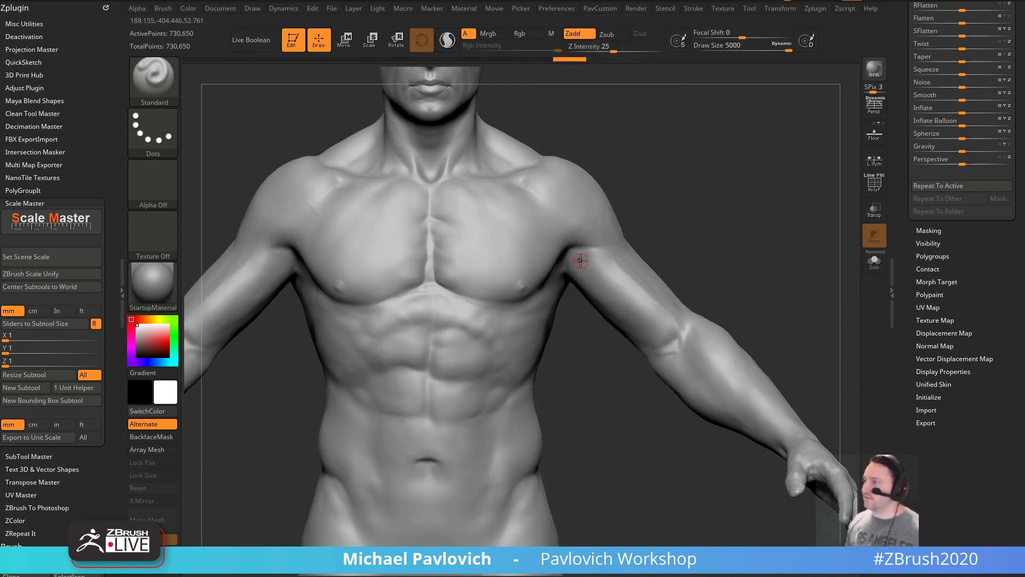
key(s)
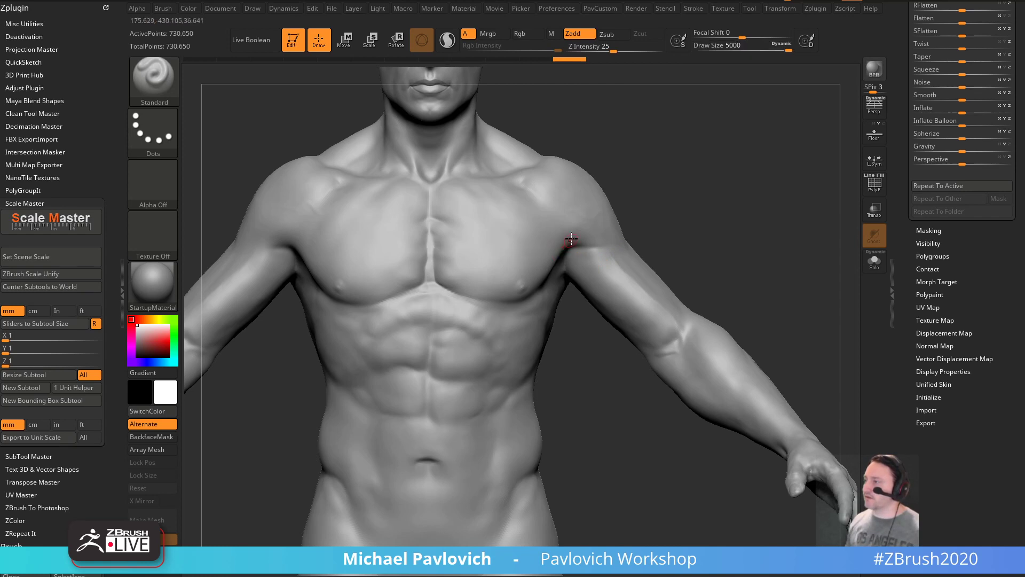
- Set Dynamic Brush Scale to 10 and check the brush footprint over the chest at draw size 5000
click(558, 10)
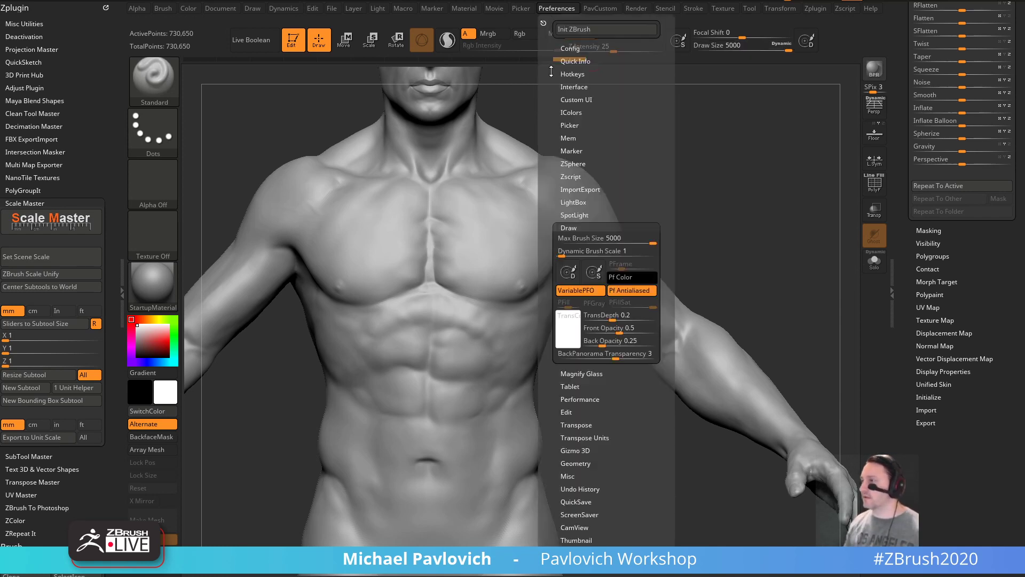
click(571, 255)
text(10)
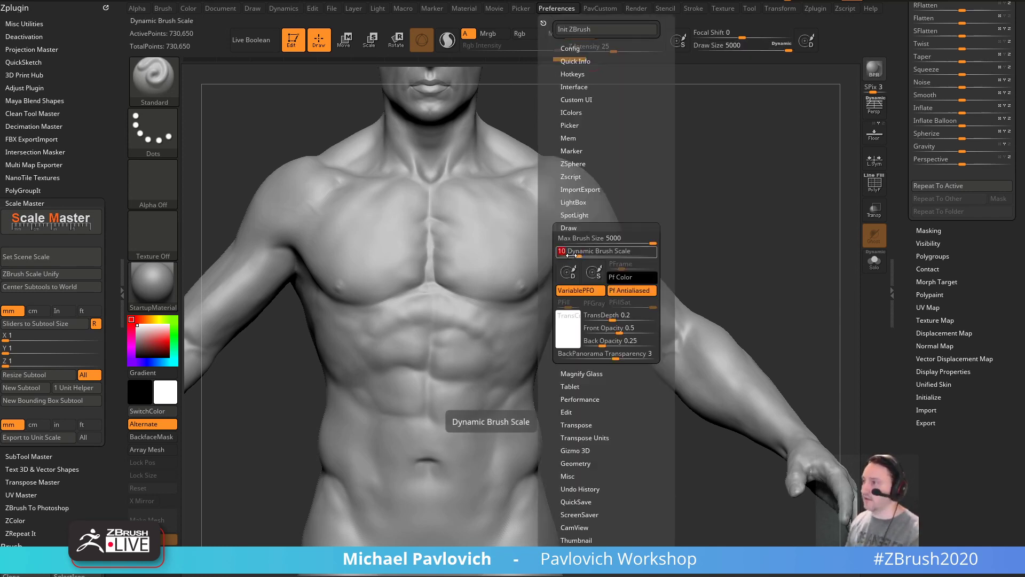
key(Return)
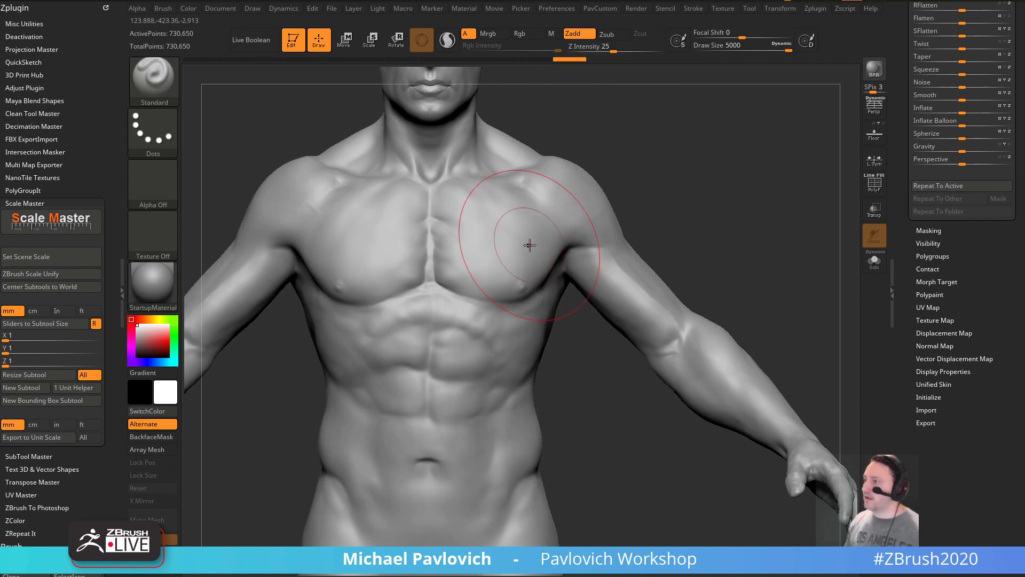
key(s)
drag(527, 241, 561, 249)
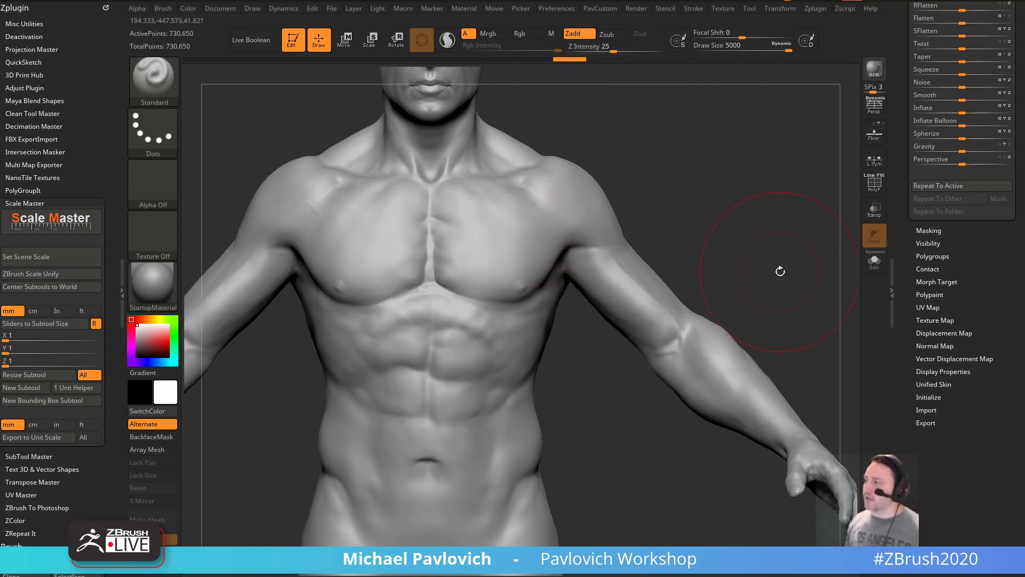
- Unify the body in the Deformation settings, lower the draw size to 1309, and view the figure from the front
ctrl+right_drag(780, 271, 655, 264)
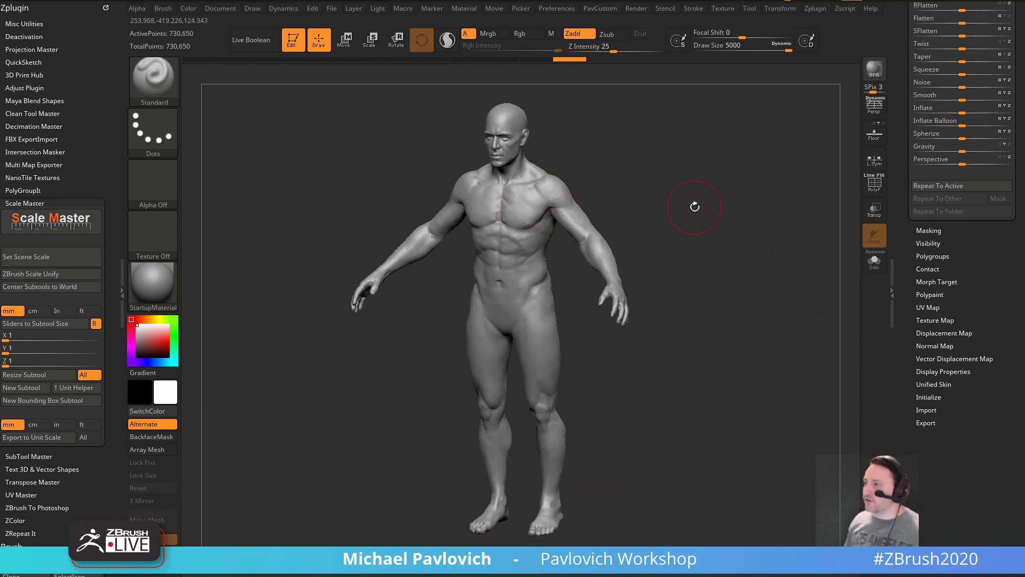
scroll(913, 337, up, 10)
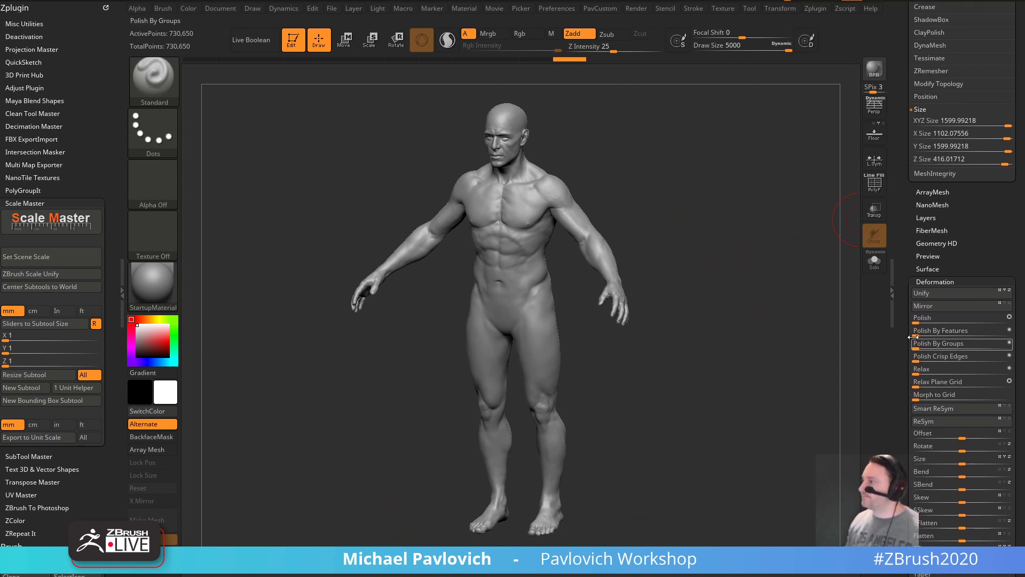
click(928, 293)
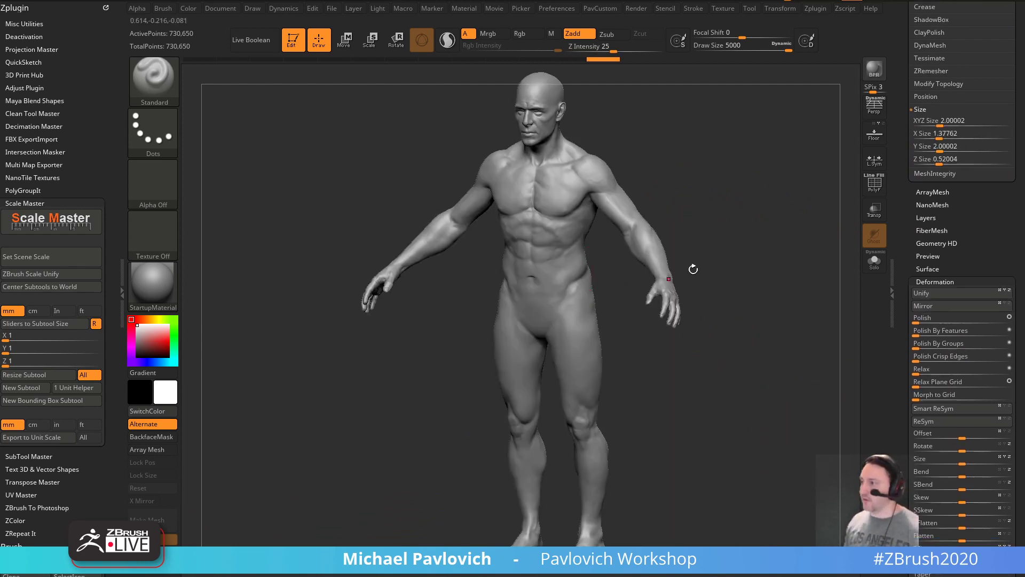
key(s)
drag(669, 260, 674, 260)
shift+drag(731, 256, 748, 256)
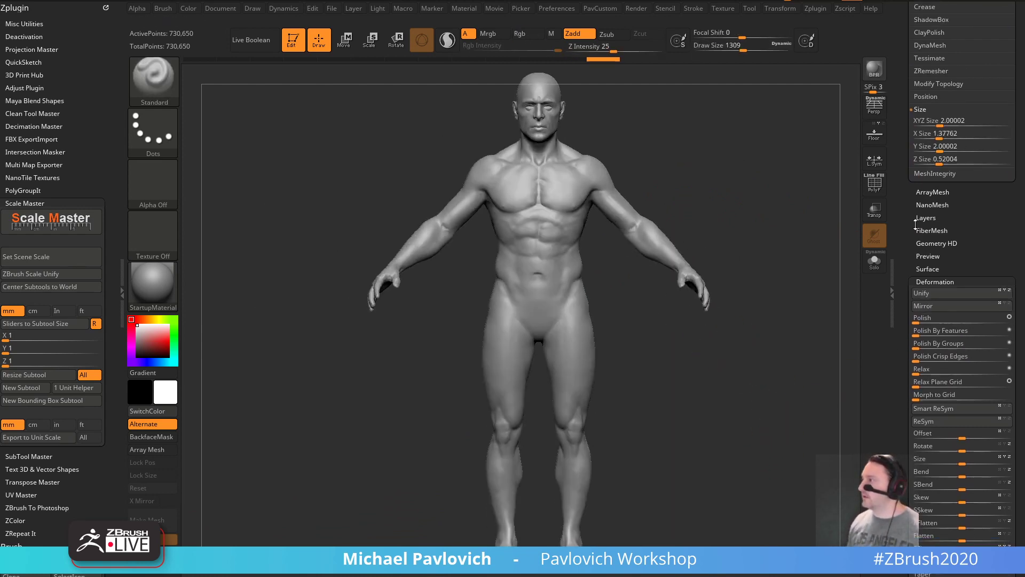
- Restore the Draw preferences to a Max Brush Size of 1000 and a Dynamic Brush Scale of 1
drag(915, 224, 915, 294)
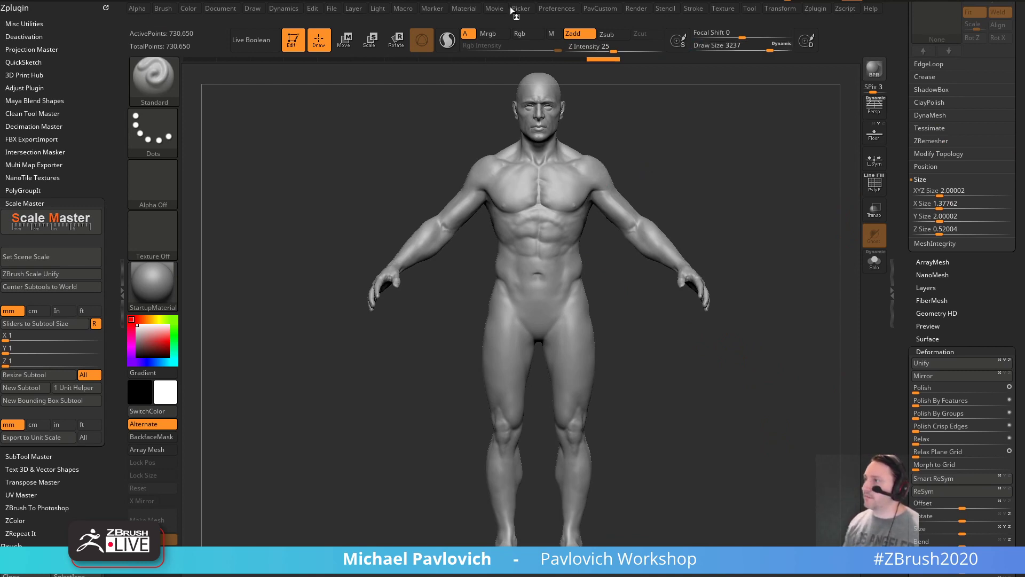
click(553, 9)
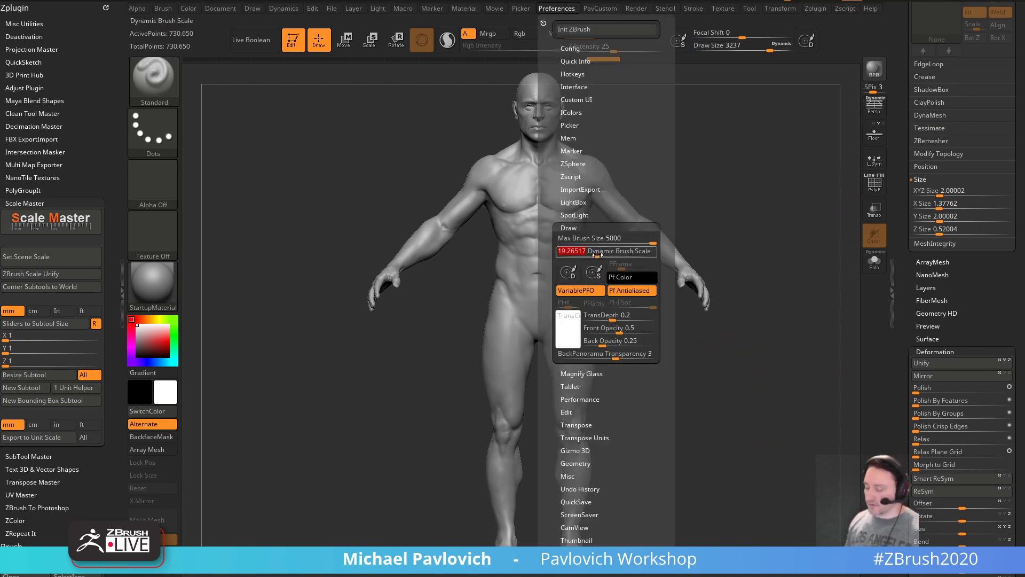
text(1000)
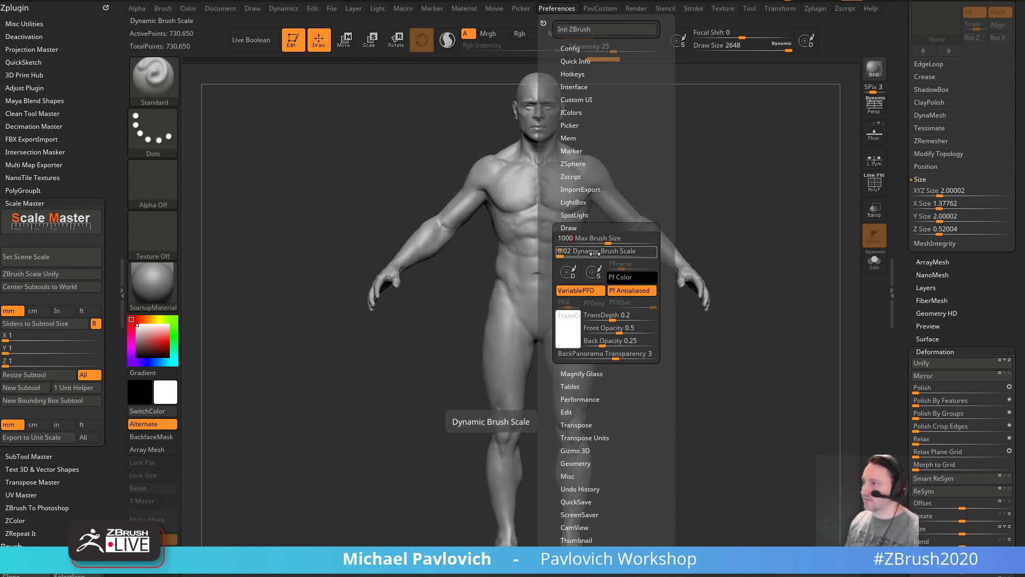
key(Return)
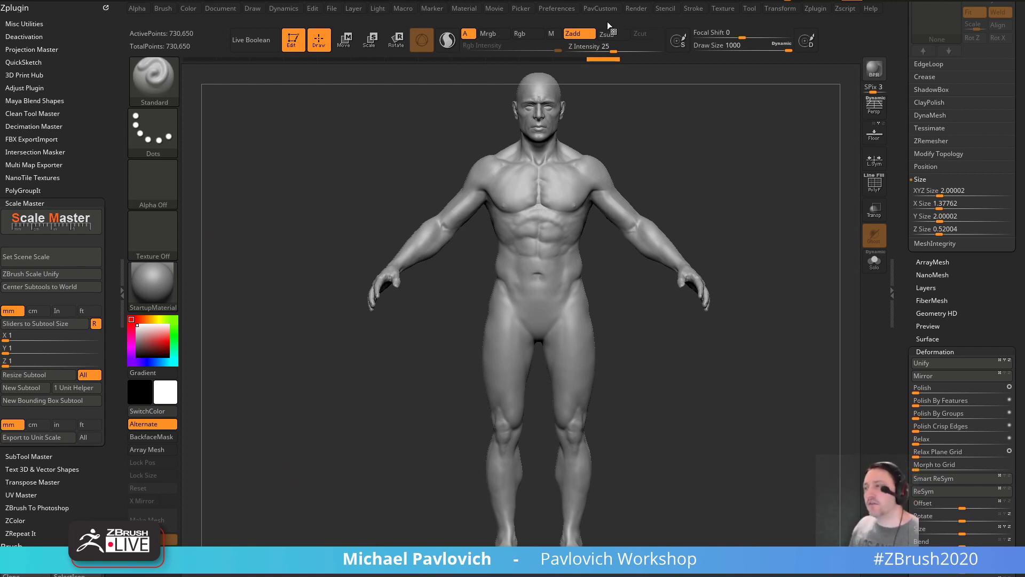
click(561, 9)
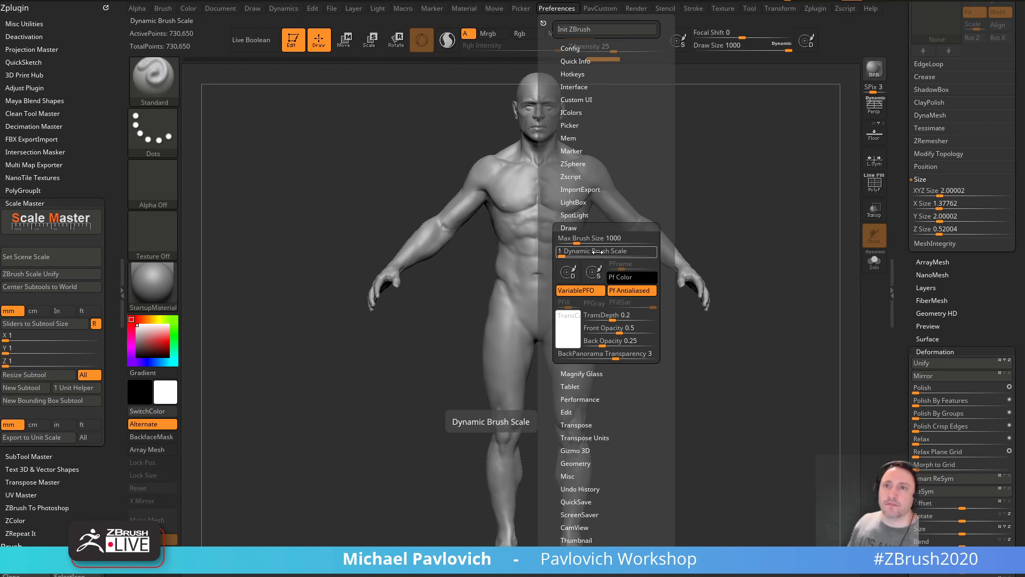
alt+drag(817, 157, 704, 207)
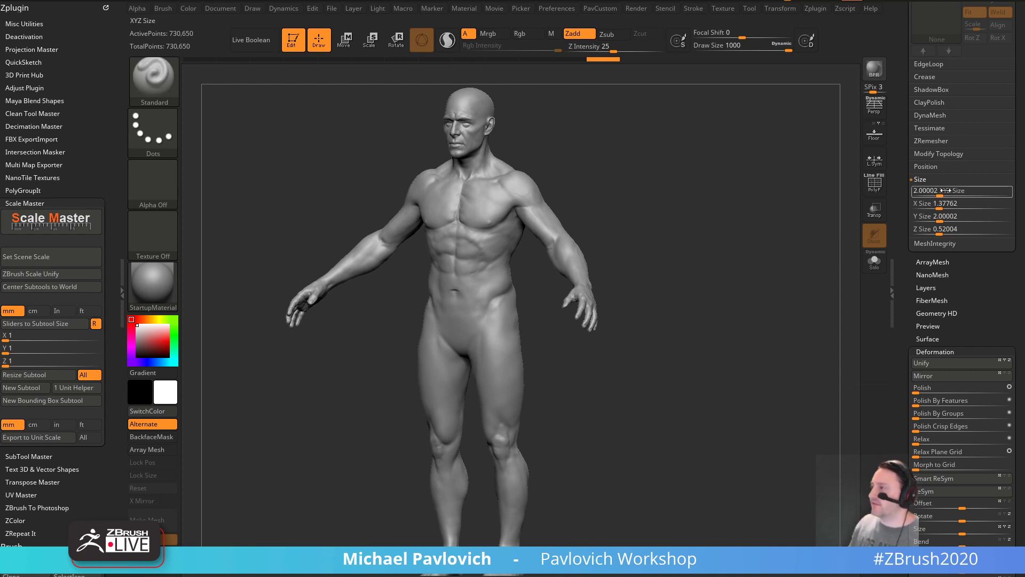
alt+drag(777, 206, 806, 207)
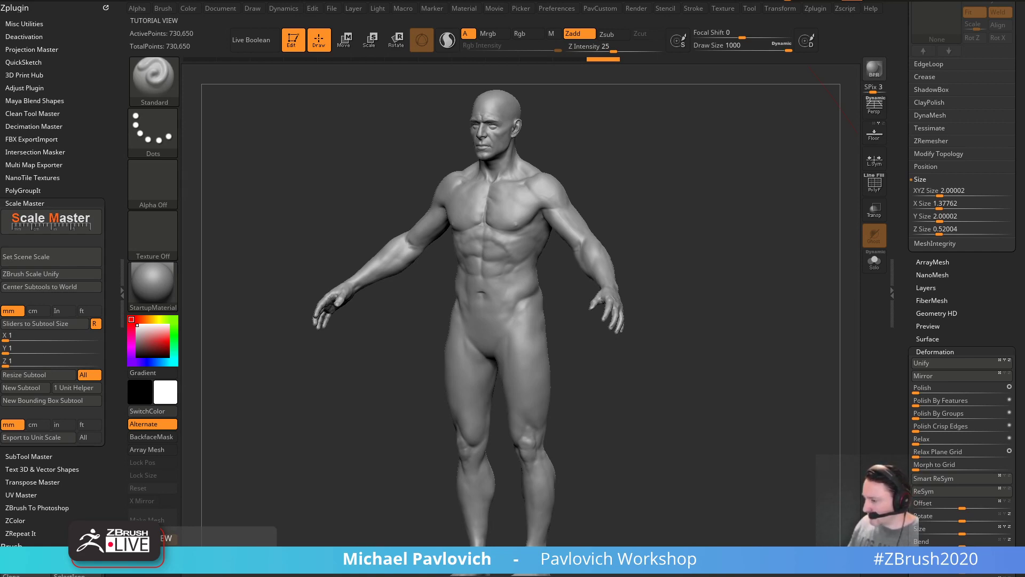
- Switch to the browser, look through the ZBrush 2020 What's New playlist, and go back to browse the channel's playlists
key(alt+Tab)
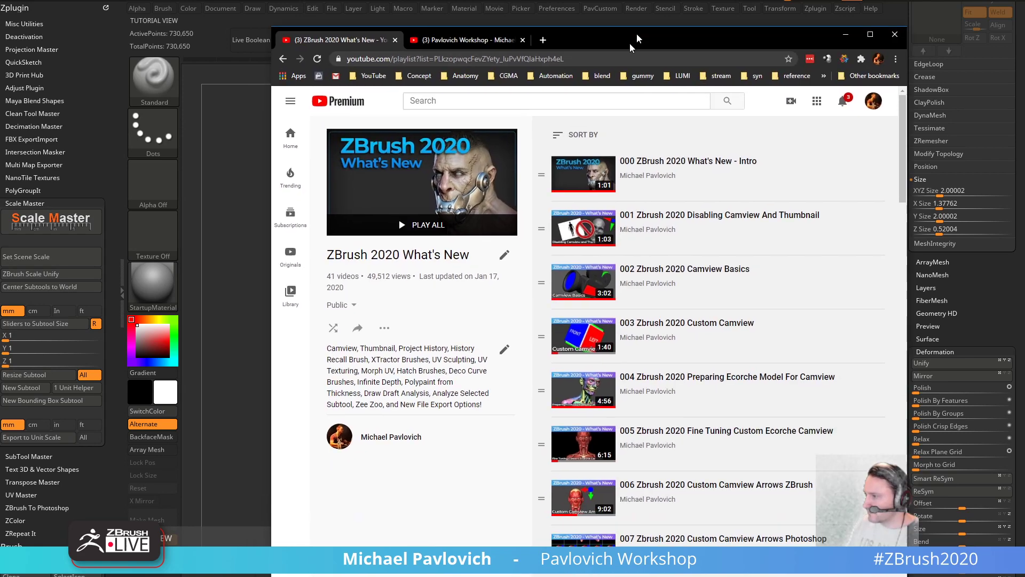
scroll(661, 397, down, 20)
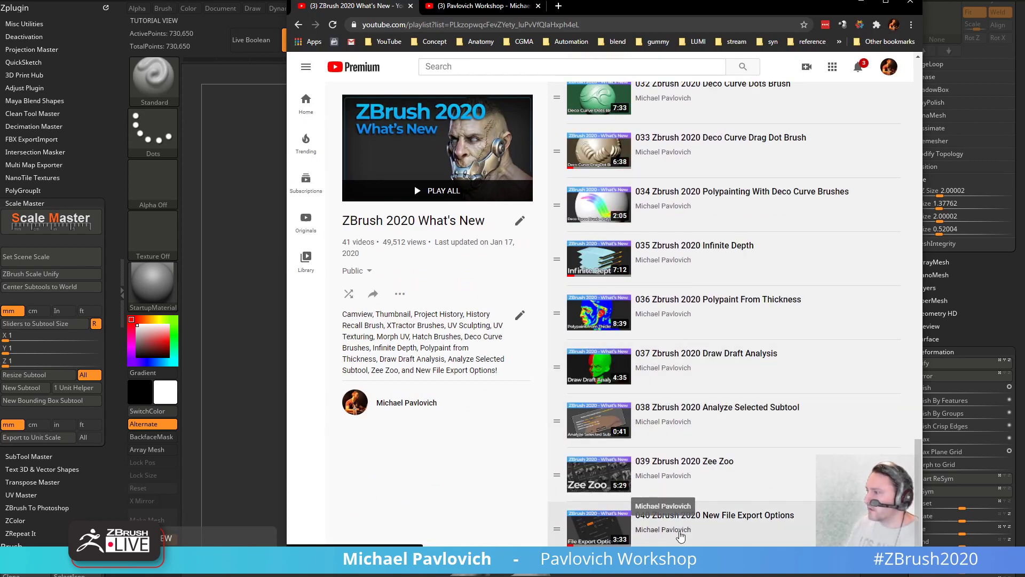
click(298, 26)
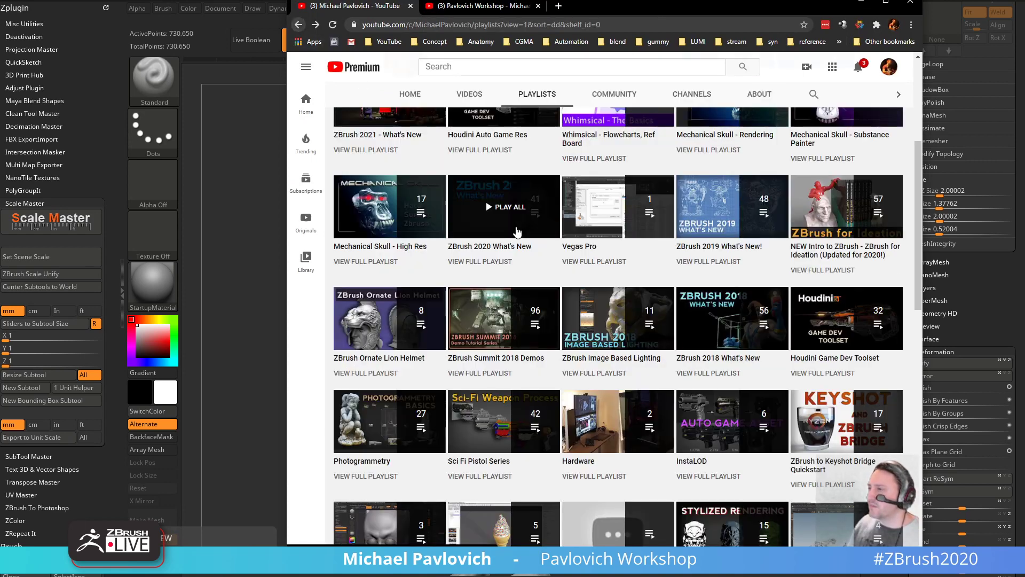
scroll(530, 238, up, 2)
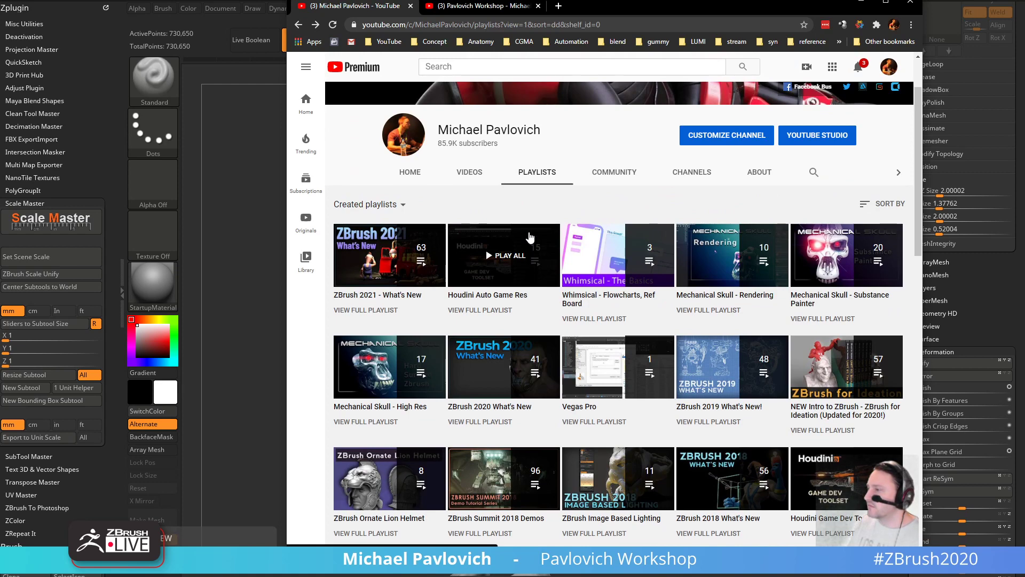
scroll(605, 271, down, 2)
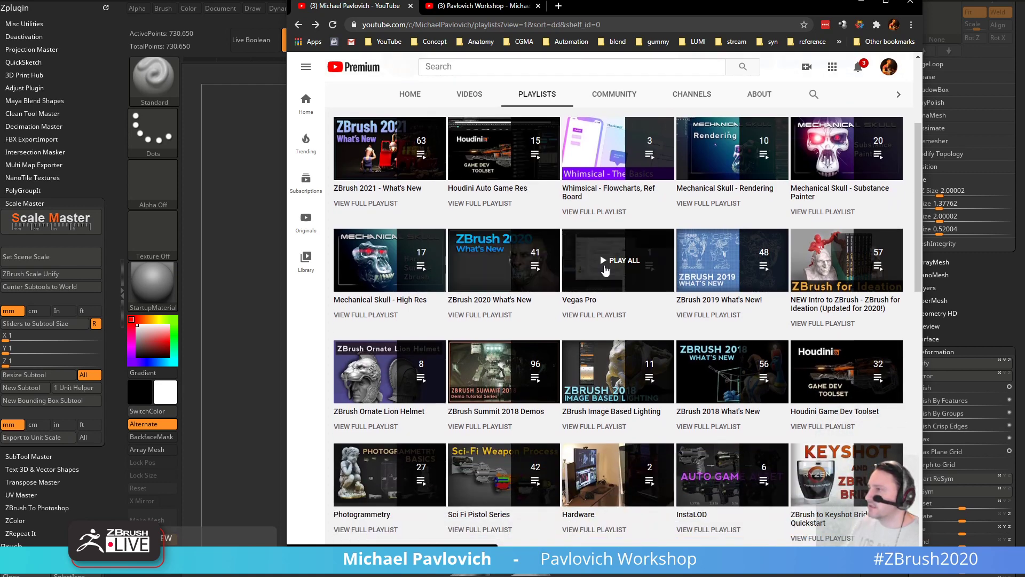
scroll(605, 271, up, 3)
- Search the channel for "imm transpose" and open the video ZBrush IMM Axis Orientation Snapping
click(814, 251)
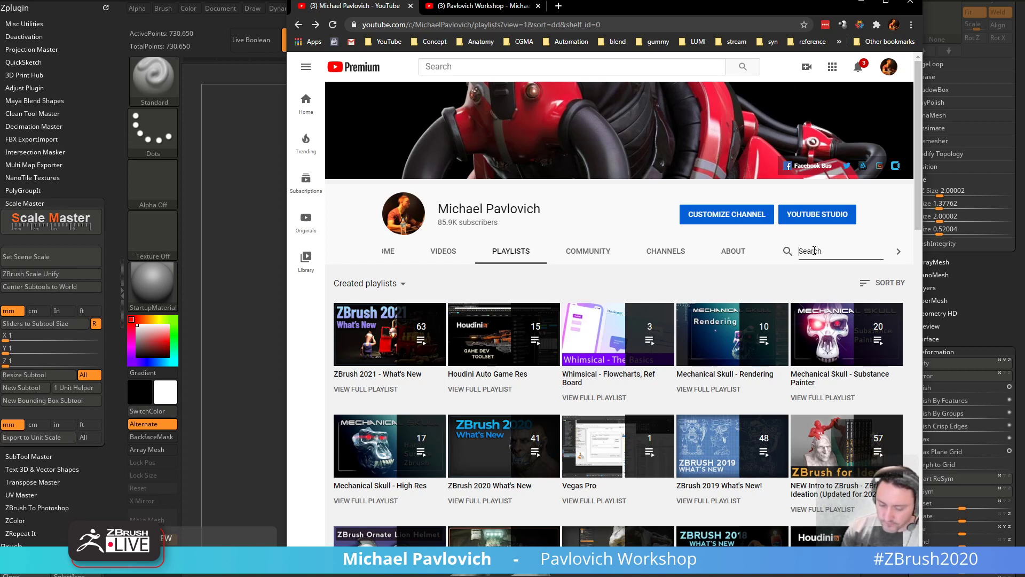
text(imm tra)
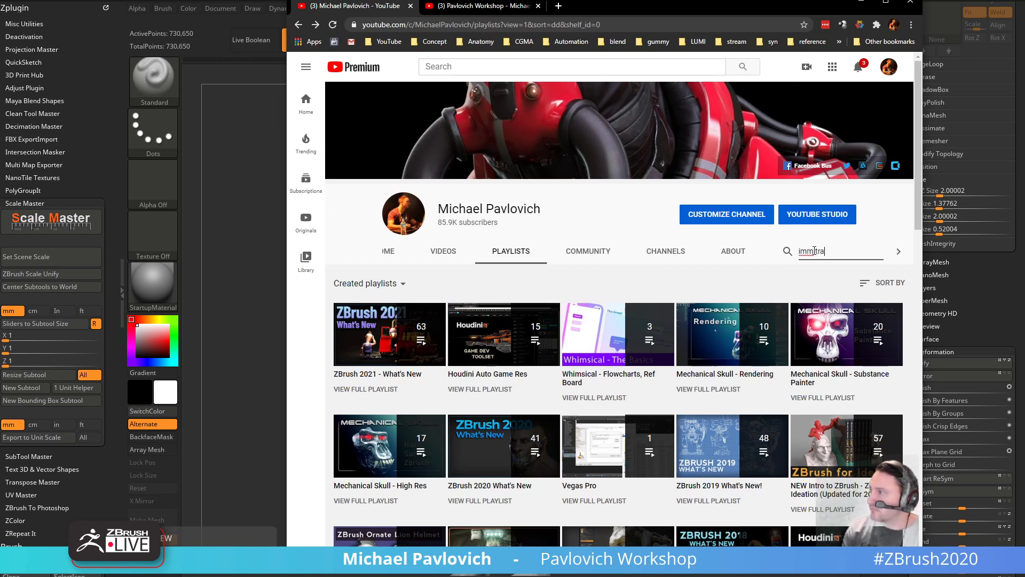
text(nspose)
key(Return)
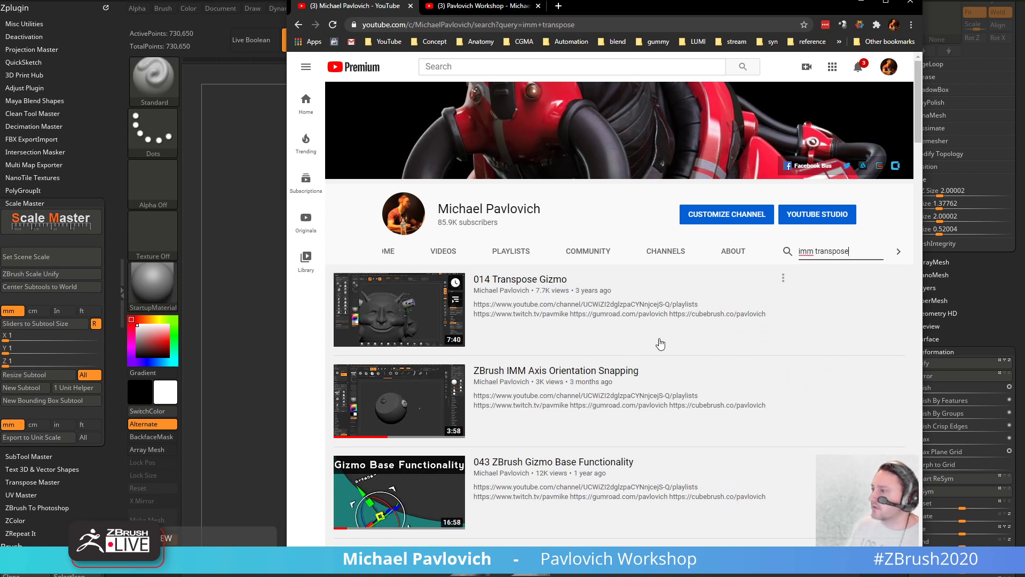
click(570, 376)
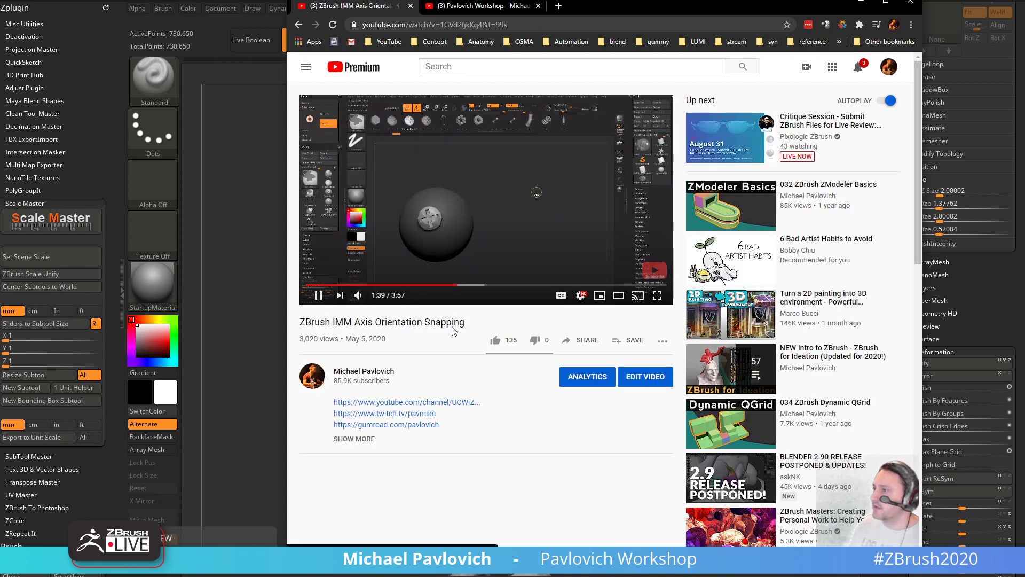
- Mute the video, skip ahead through the IMM snapping demonstration, and minimise the browser to return to ZBrush
click(356, 295)
click(377, 285)
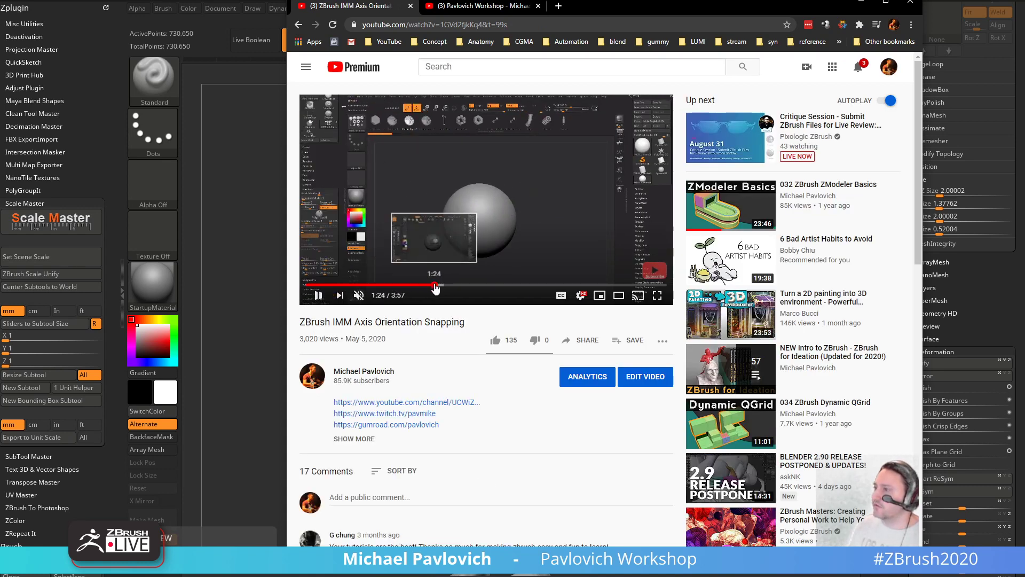
click(454, 285)
drag(453, 286, 532, 286)
click(545, 285)
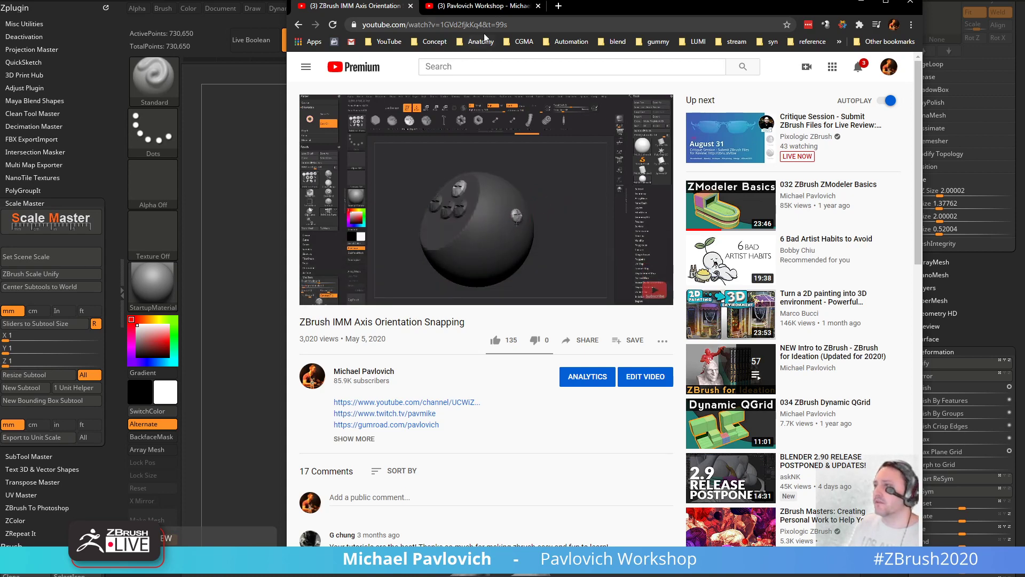
click(512, 25)
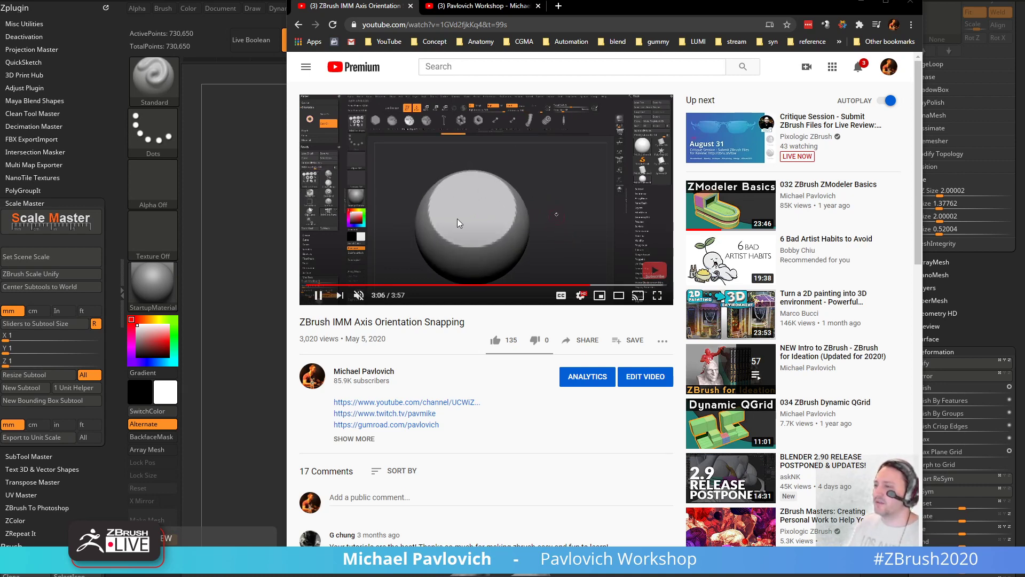
click(861, 2)
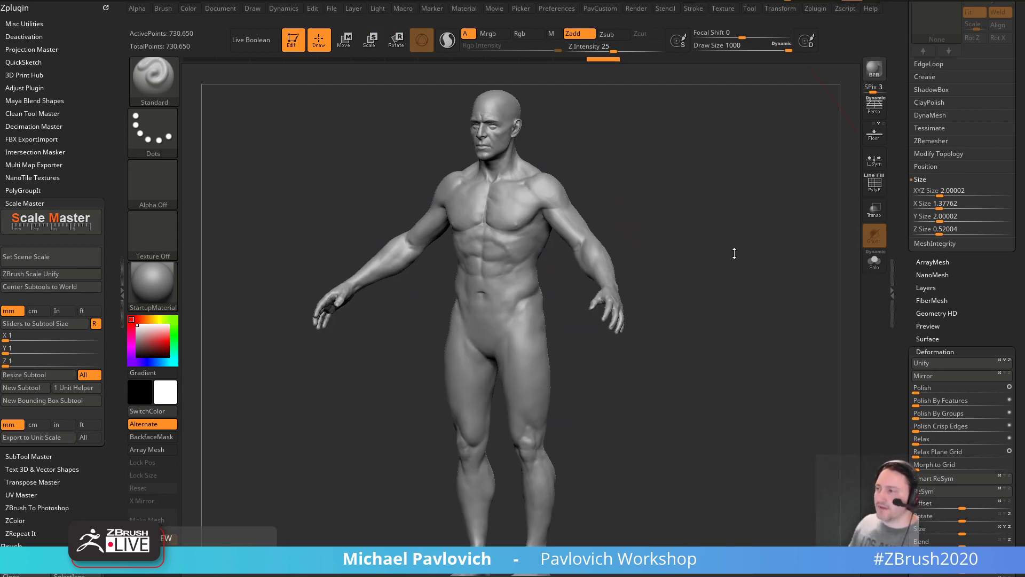
- Leave Edit mode and clear the body model from the canvas
drag(716, 231, 723, 225)
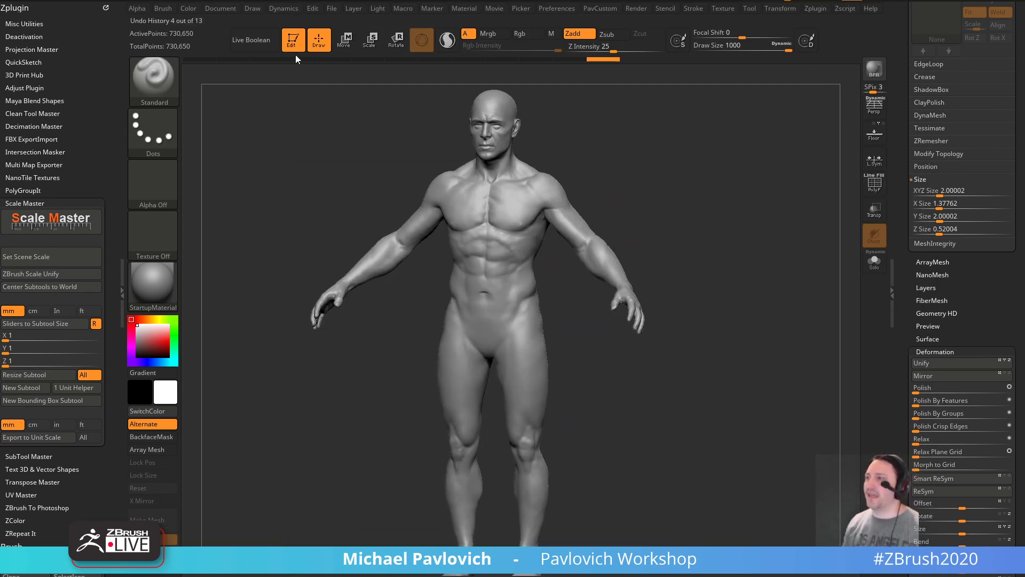
click(291, 39)
key(ctrl+n)
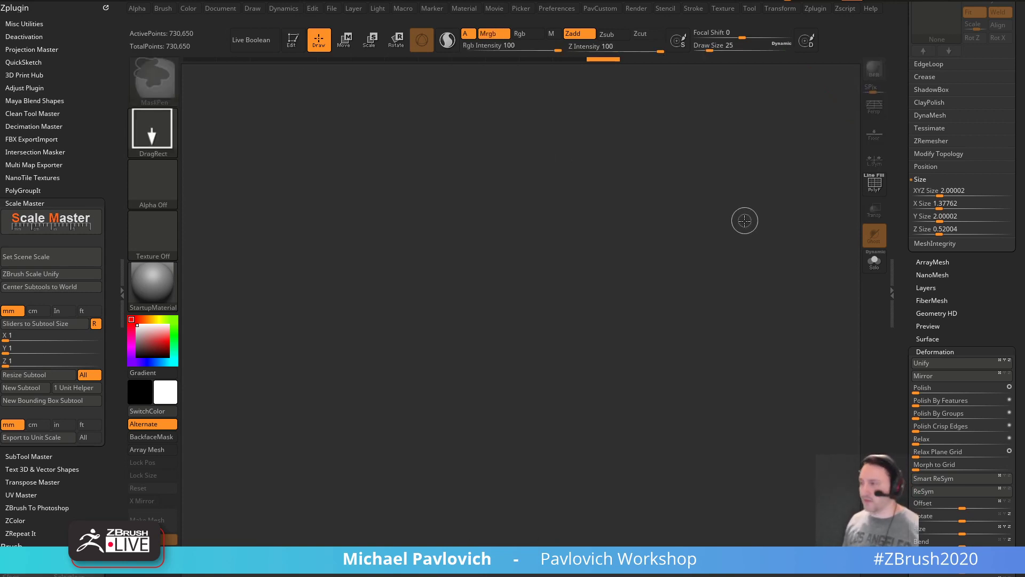
- Browse the brush folders in LightBox and close it again
key(comma)
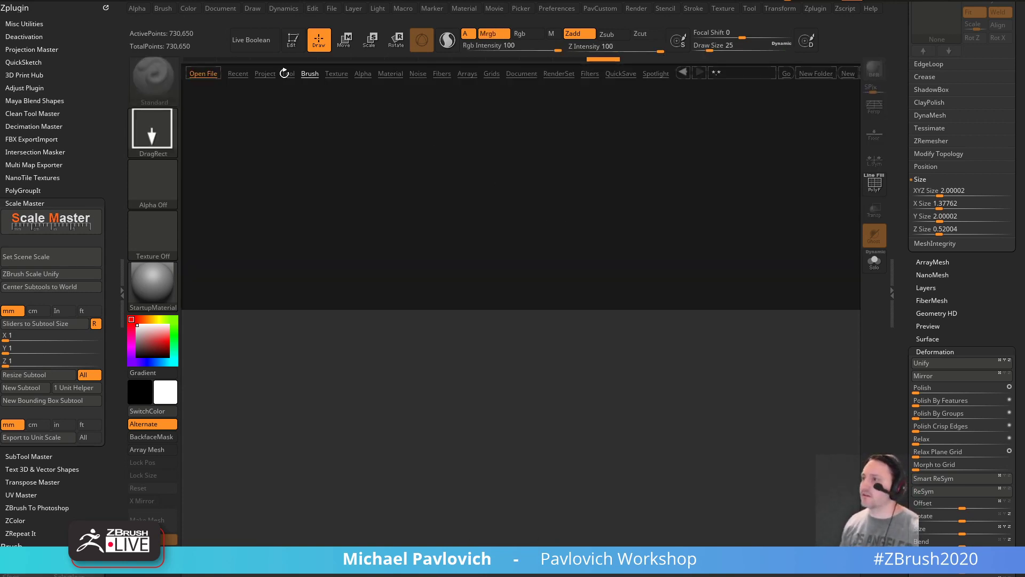
drag(661, 203, 524, 199)
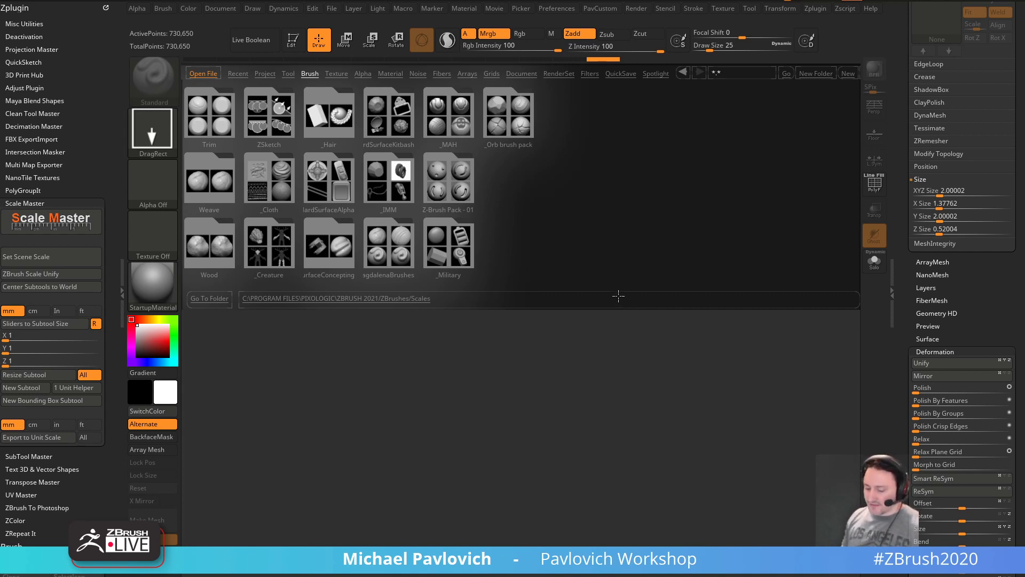
key(comma)
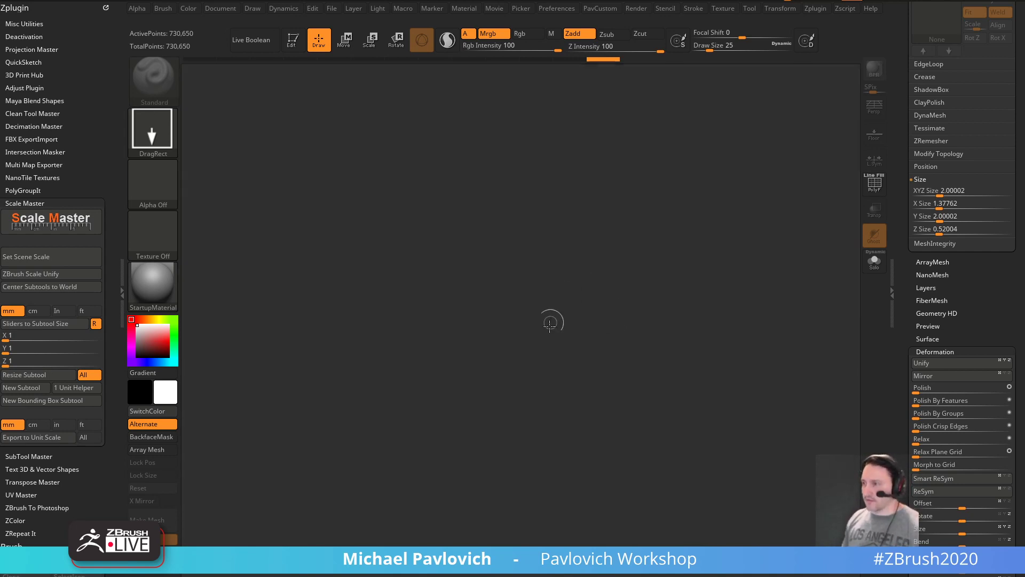
scroll(905, 216, up, 5)
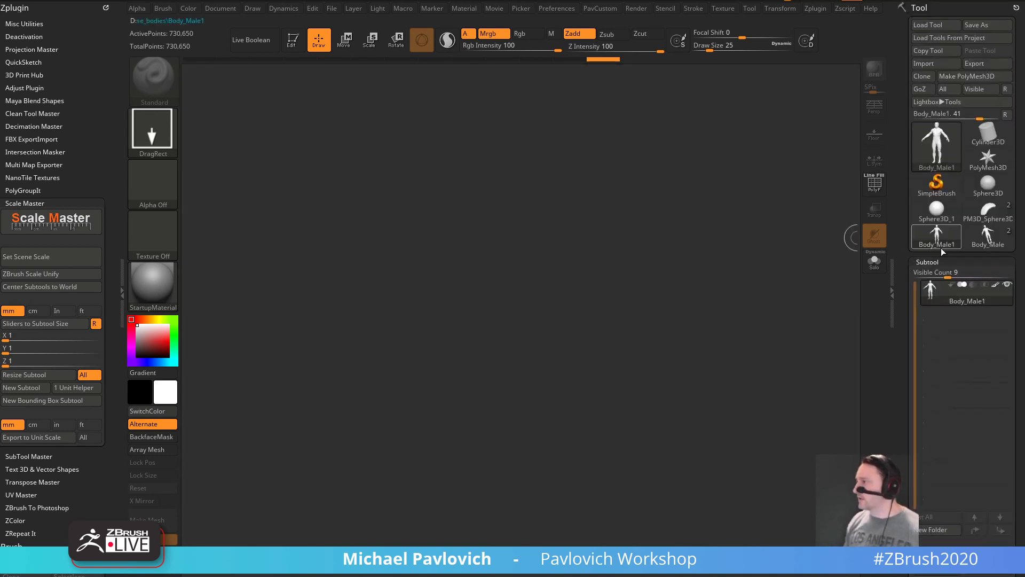
mouse_move(943, 246)
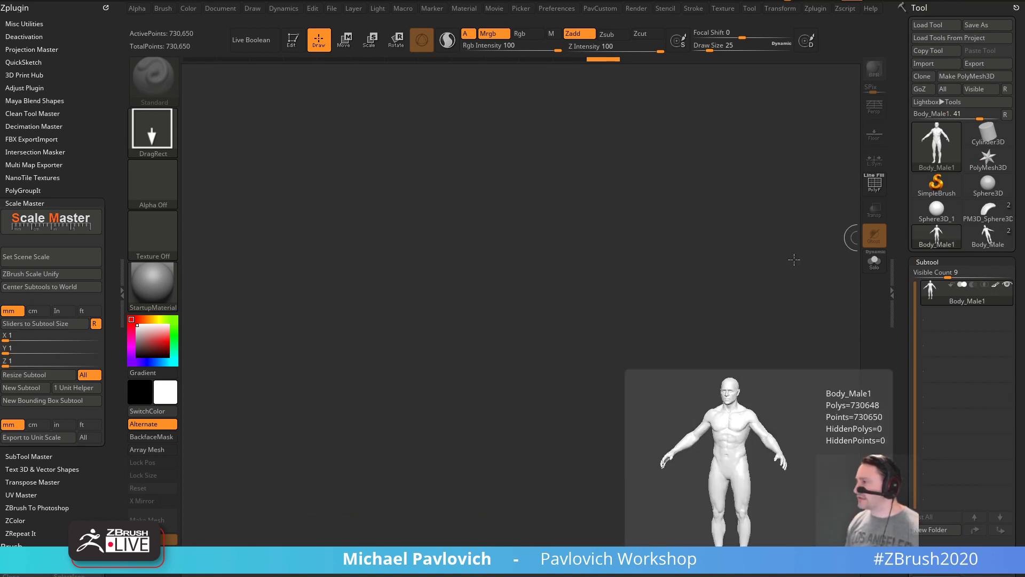
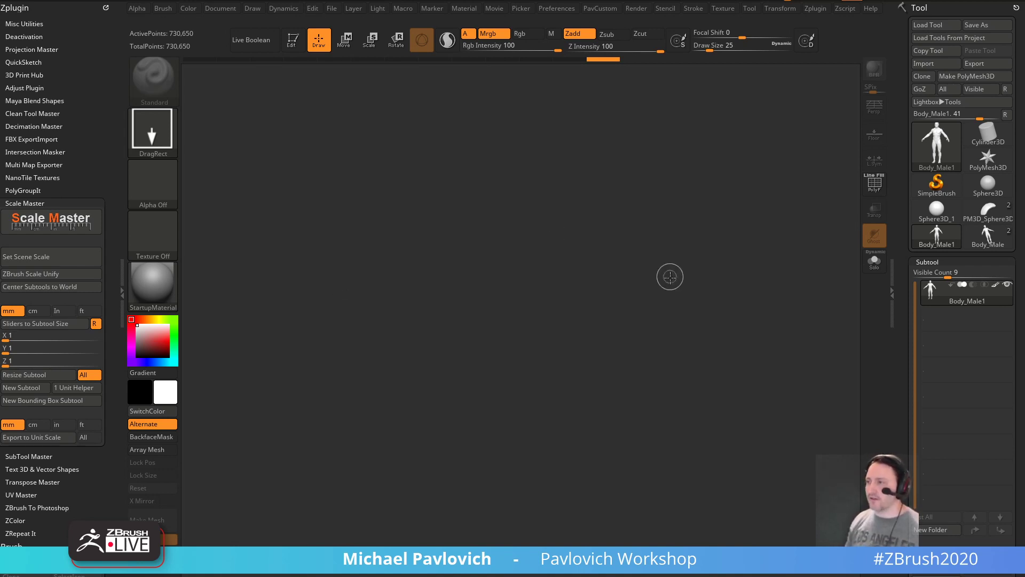
key(s)
drag(624, 275, 633, 277)
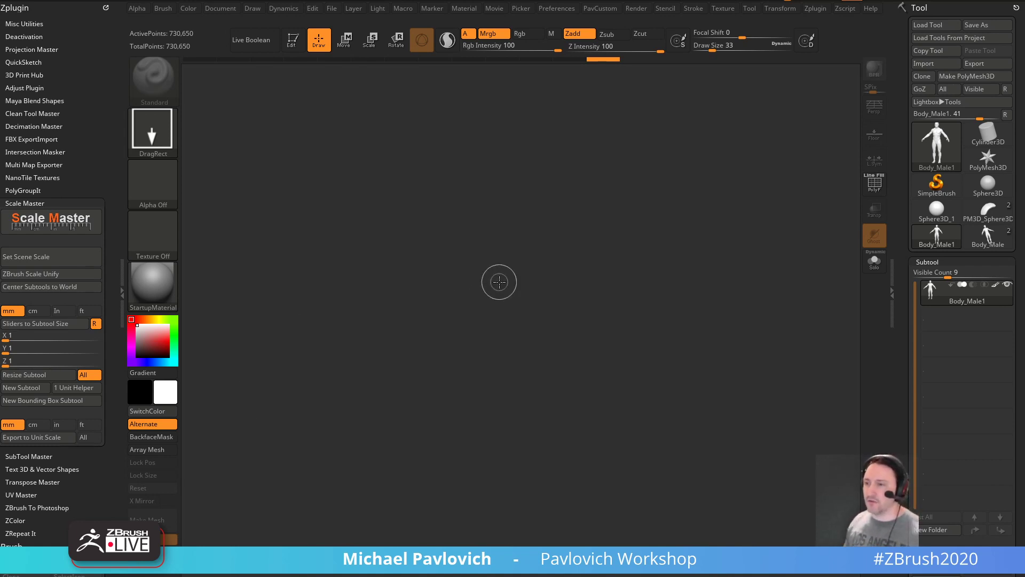
drag(903, 321, 907, 96)
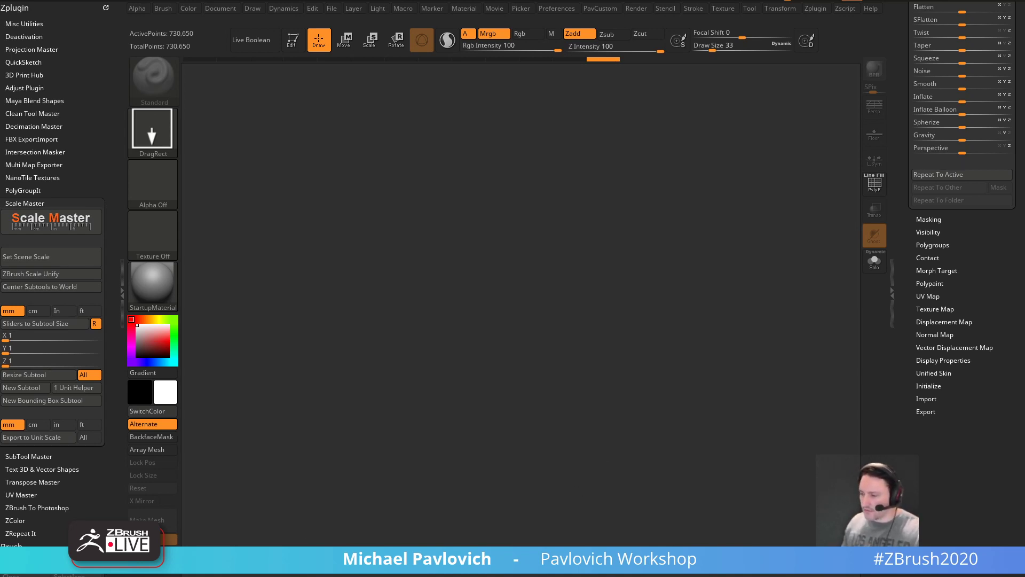
- Convert a Sphere3D into a PolyMesh3D and scale it down uniformly with the gizmo
drag(920, 331, 919, 485)
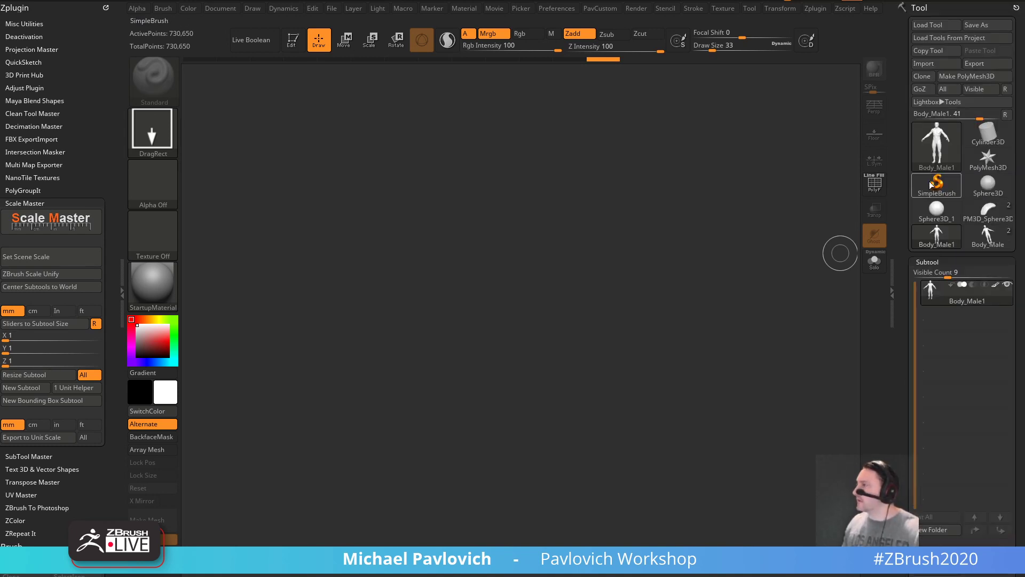
click(987, 185)
click(967, 76)
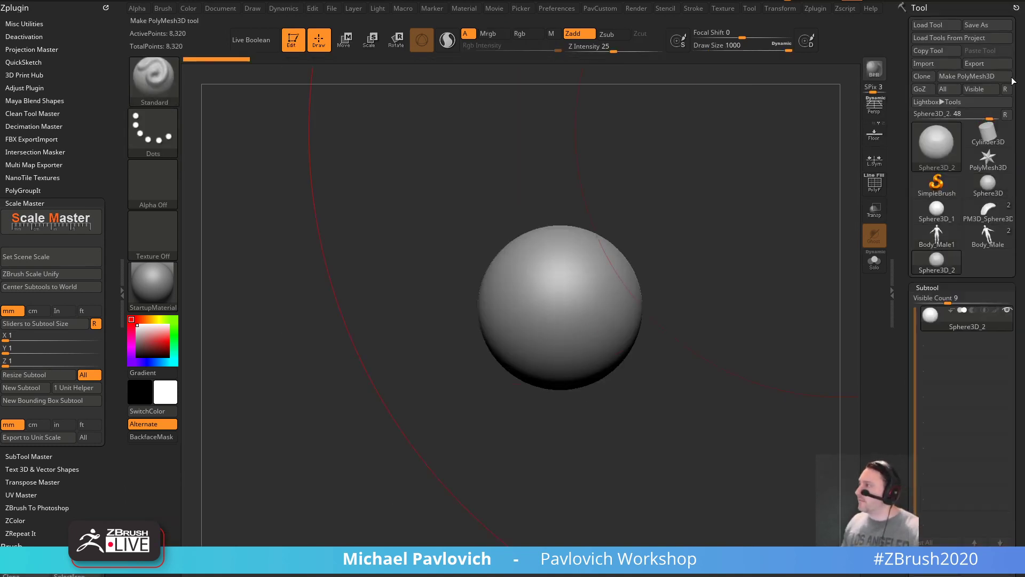
key(e)
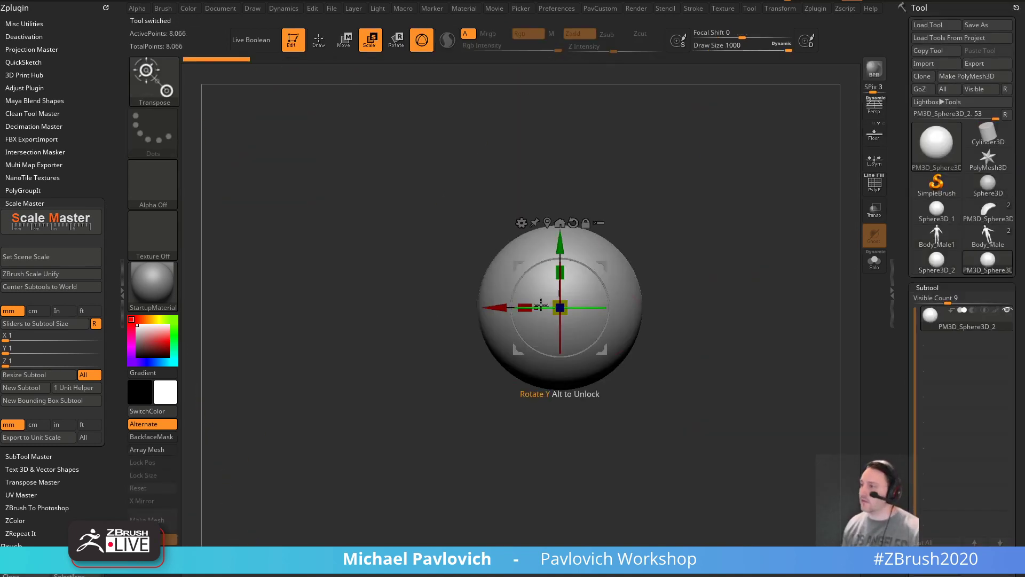
drag(560, 307, 438, 295)
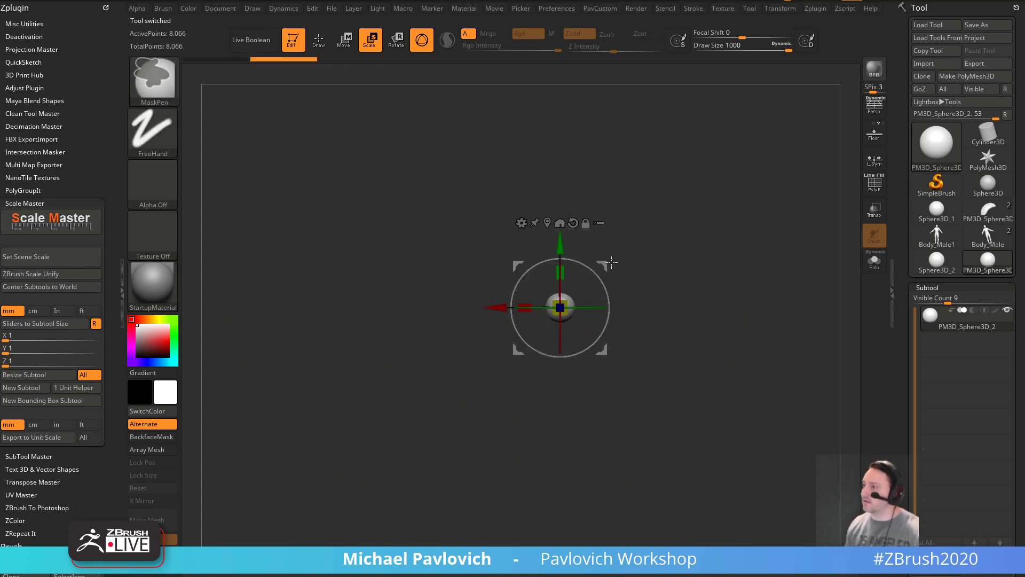
- Duplicate the small sphere up and to its left with the gizmo, and split the masked points into a separate subtool
ctrl+drag(560, 307, 477, 237)
drag(891, 320, 893, 218)
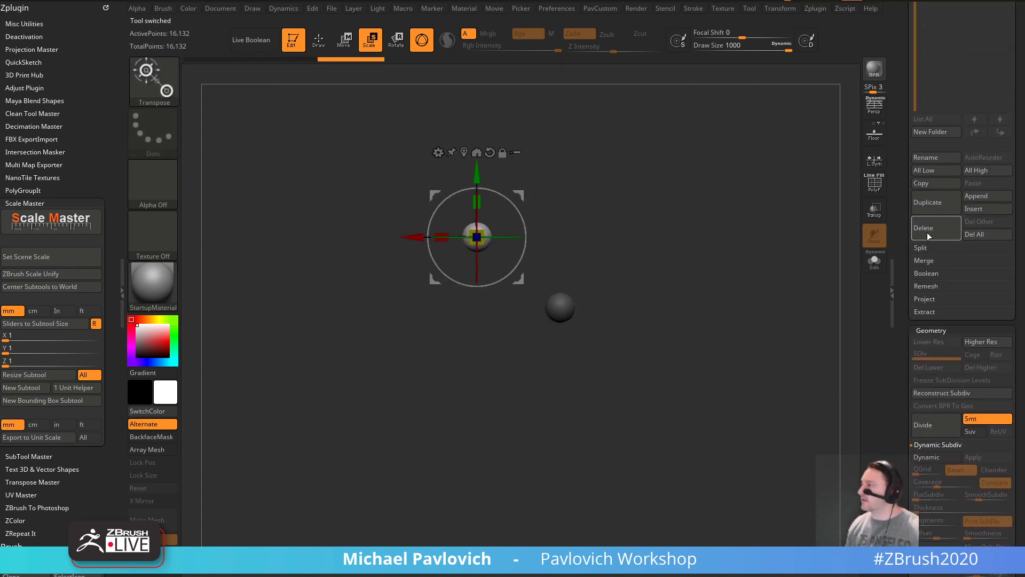
key(alt+q)
click(783, 284)
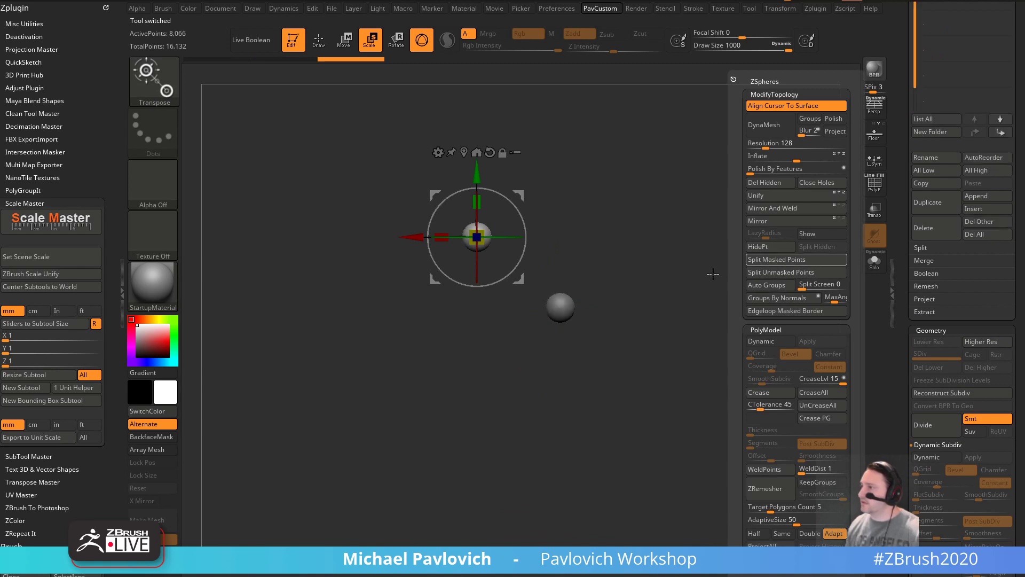
- Switch to Move and send the upper-left sphere's gizmo home to the world origin at the other sphere
key(w)
alt+drag(587, 255, 524, 251)
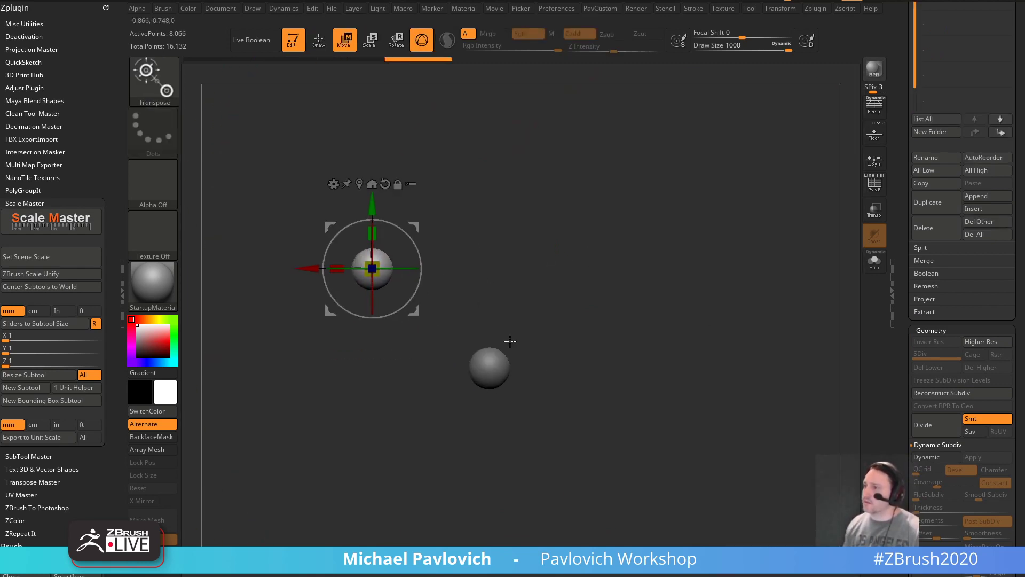
alt+click(373, 186)
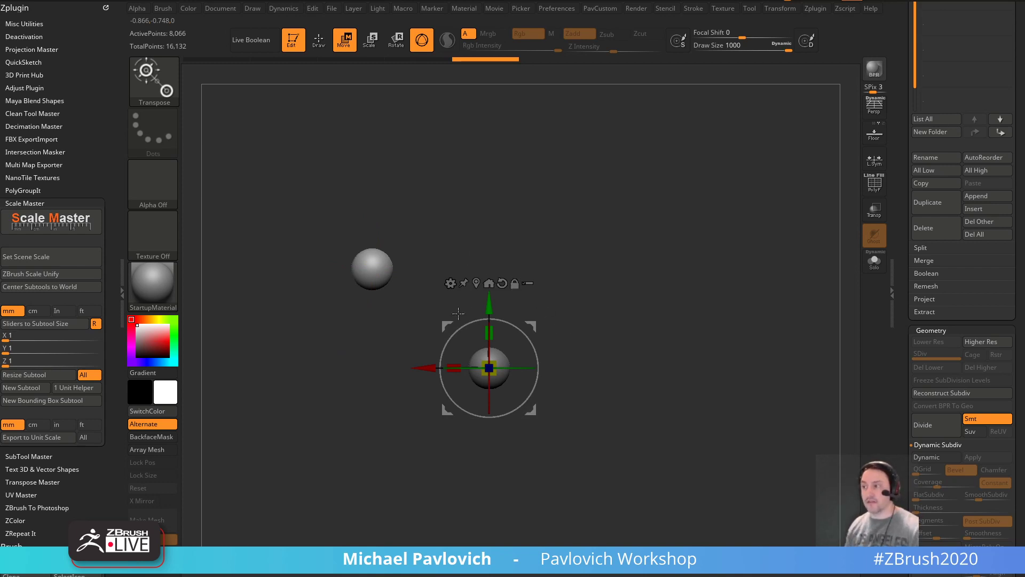
drag(550, 286, 583, 288)
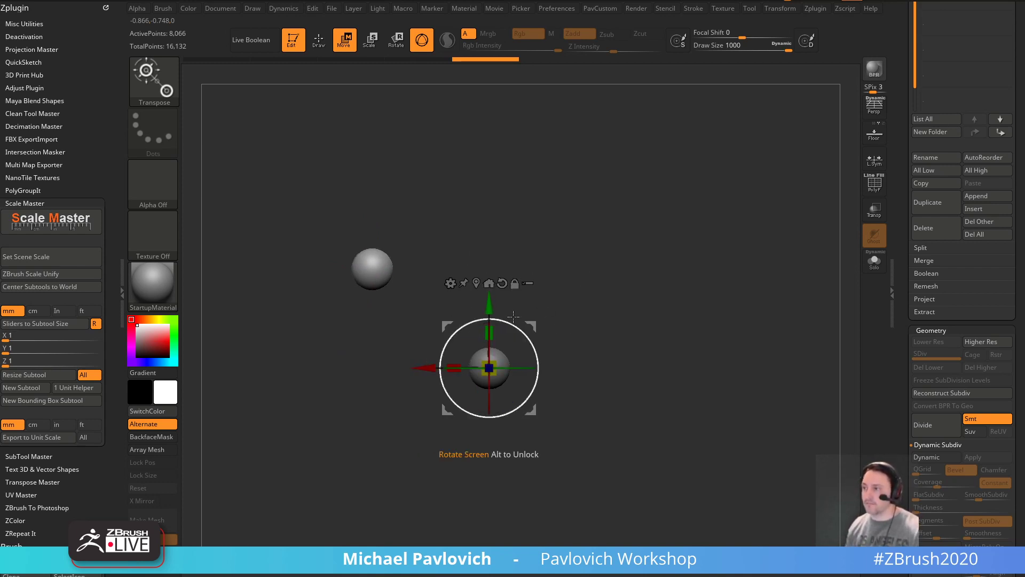
drag(515, 323, 531, 295)
- Select the PM3D_Sphere3D_3 subtool and relocate its gizmo from the upper-left sphere to the lower-right sphere
drag(904, 280, 902, 391)
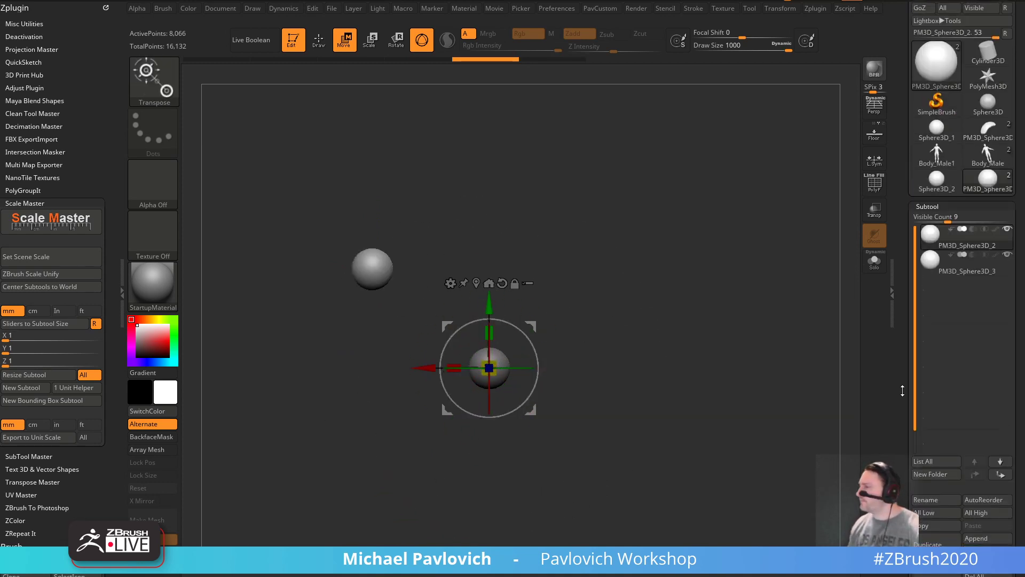
mouse_move(966, 233)
click(964, 252)
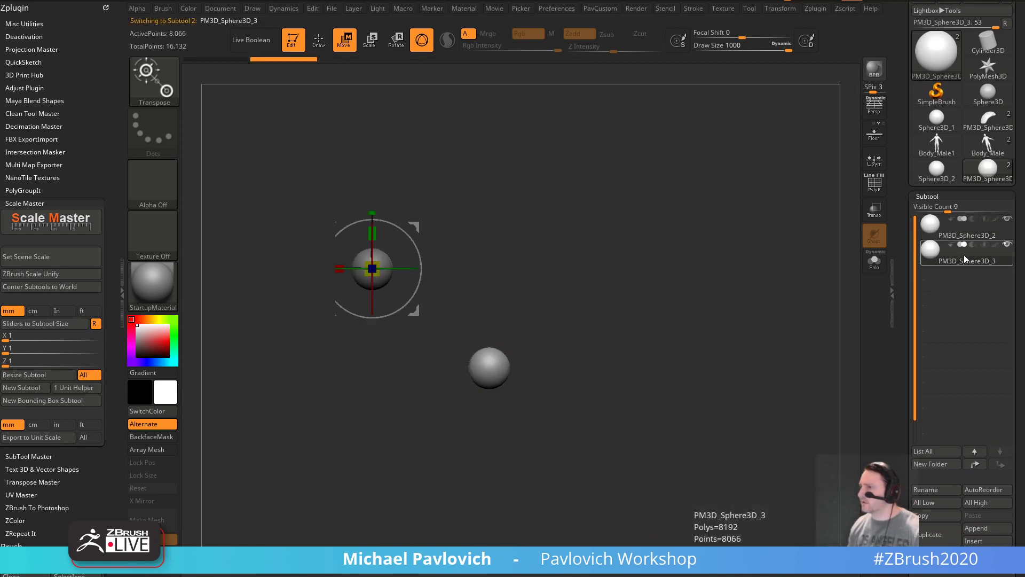
alt+drag(705, 317, 736, 290)
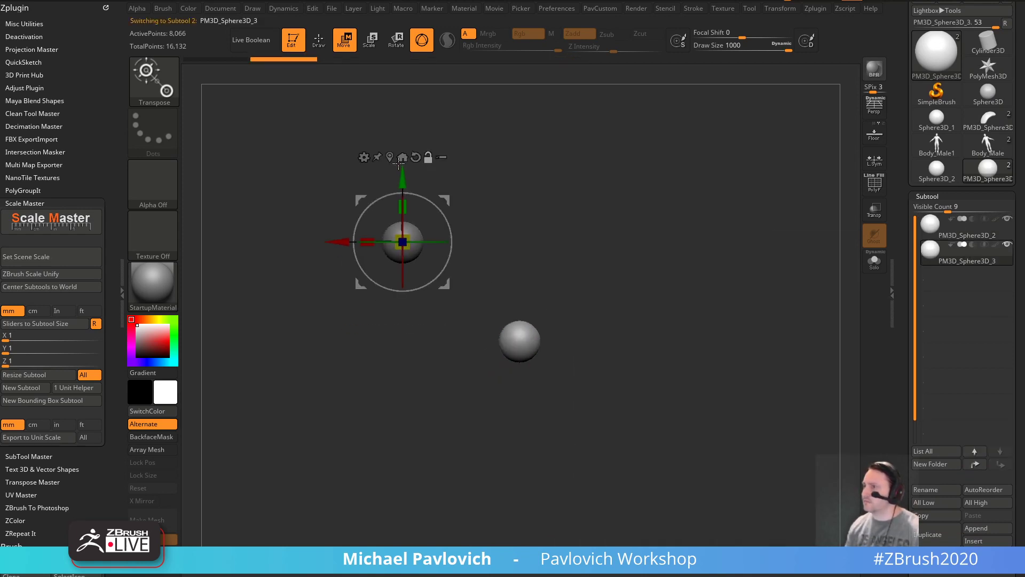
key(ctrl+shift+z)
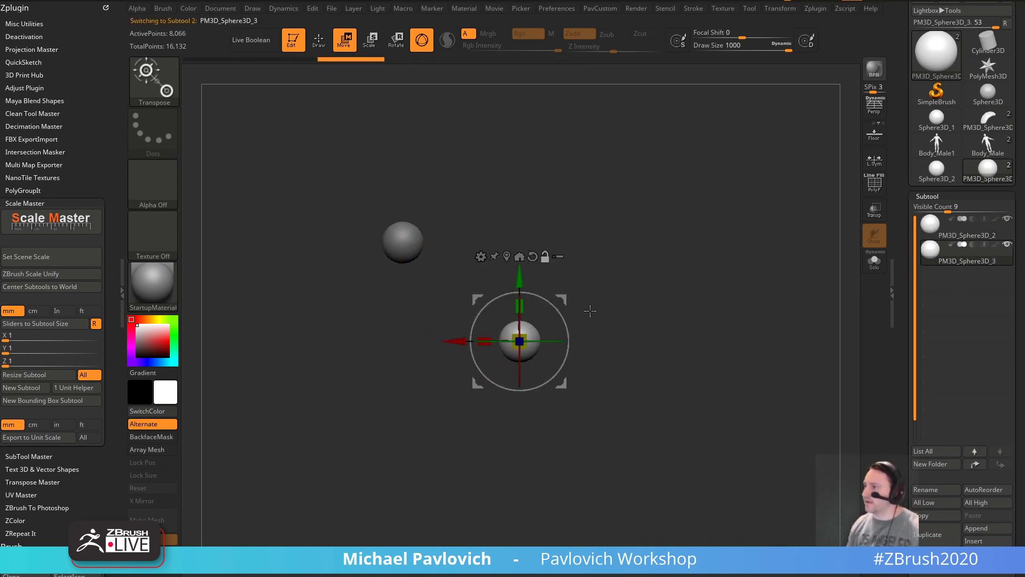
- Reselect the PM3D_Sphere3D_2 subtool
click(960, 237)
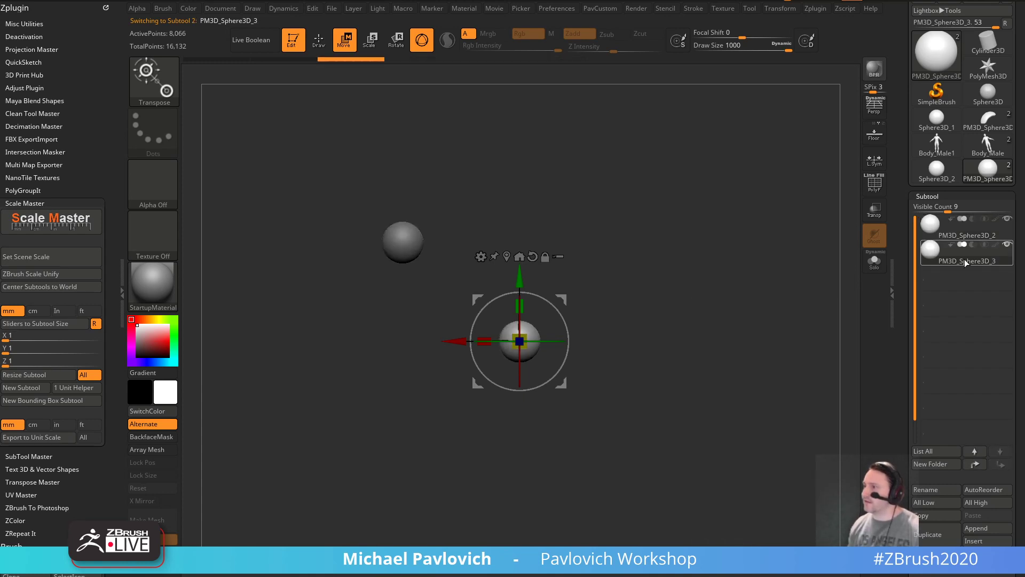
drag(557, 308, 688, 325)
key(ctrl+z)
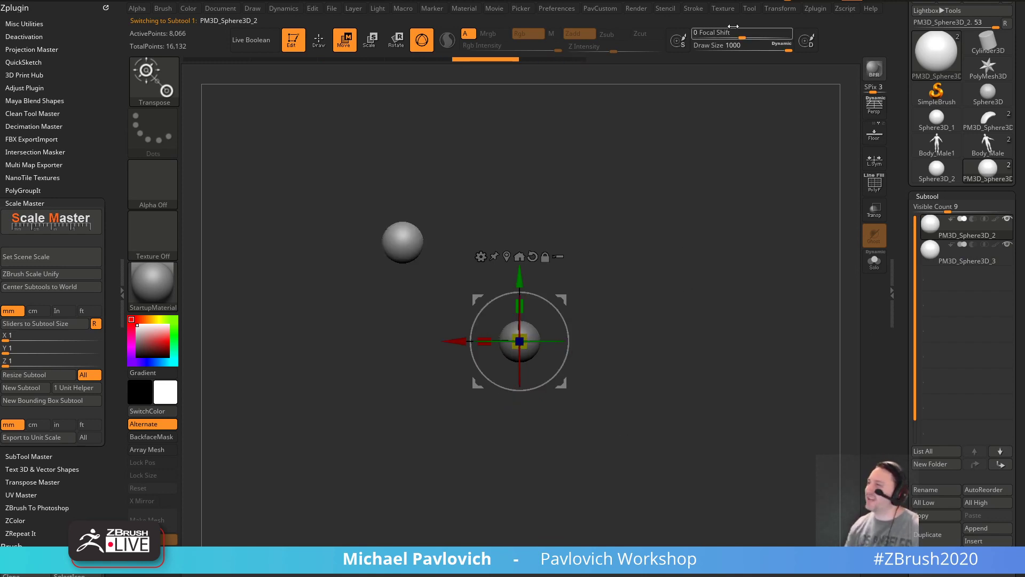
- Read the help description of the S.Pivot (Set Pivot Point) function
click(780, 8)
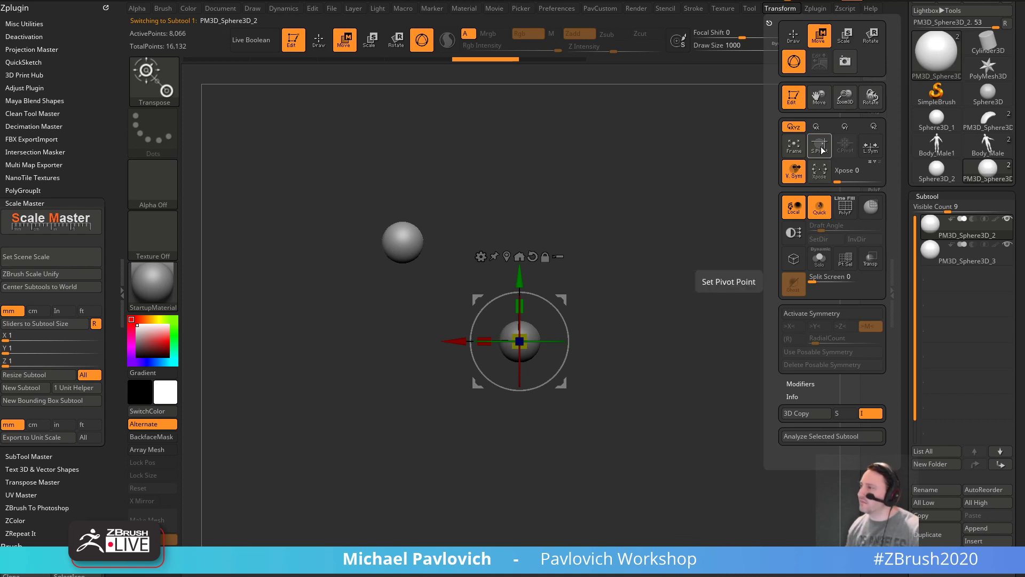
key(ctrl)
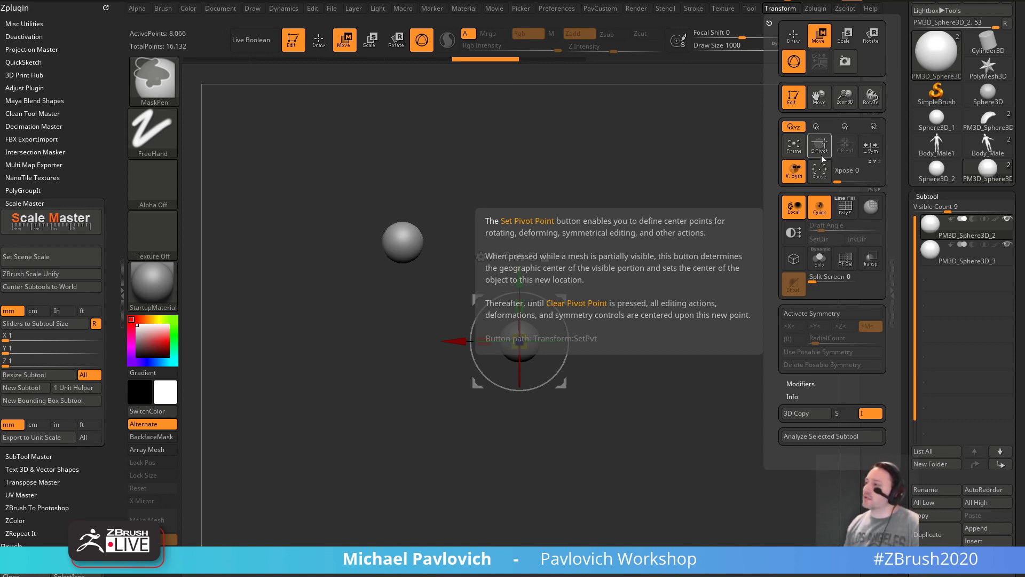
key(ctrl+shift+alt+t)
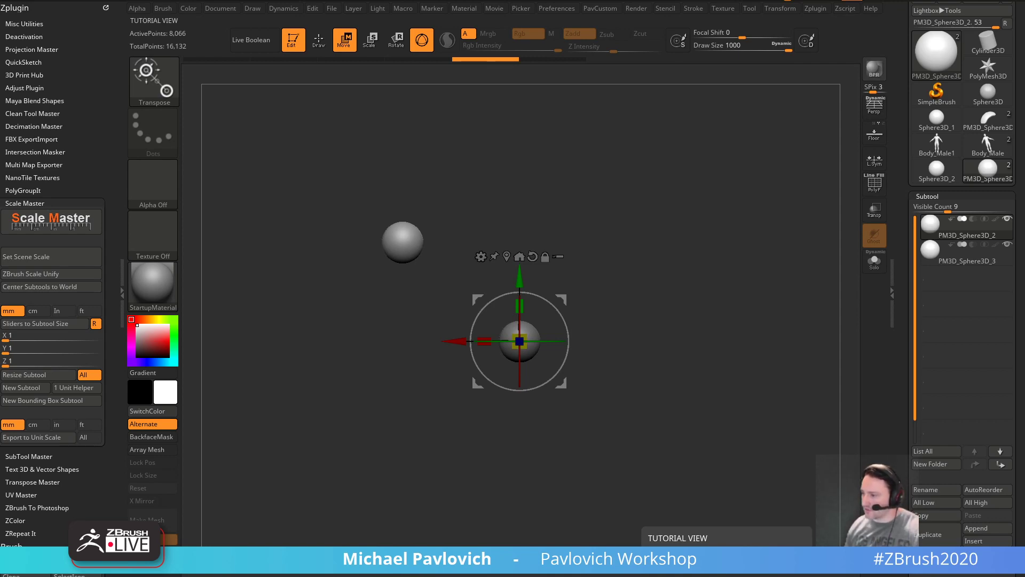
- Switch to the browser showing the #AskZBrush S.Pivot video, raise its volume and set the playback speed to 2
key(alt+Tab)
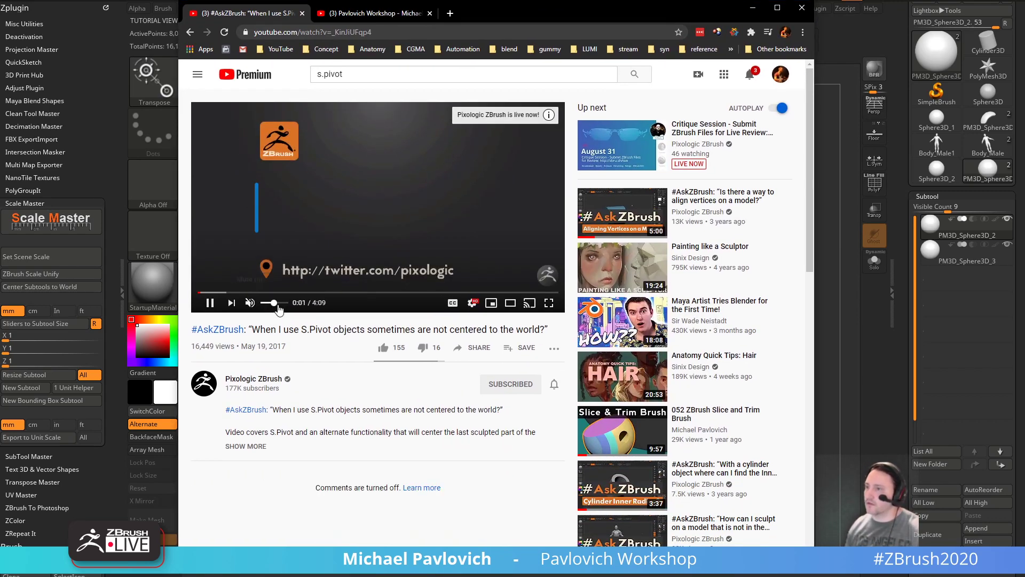
click(281, 303)
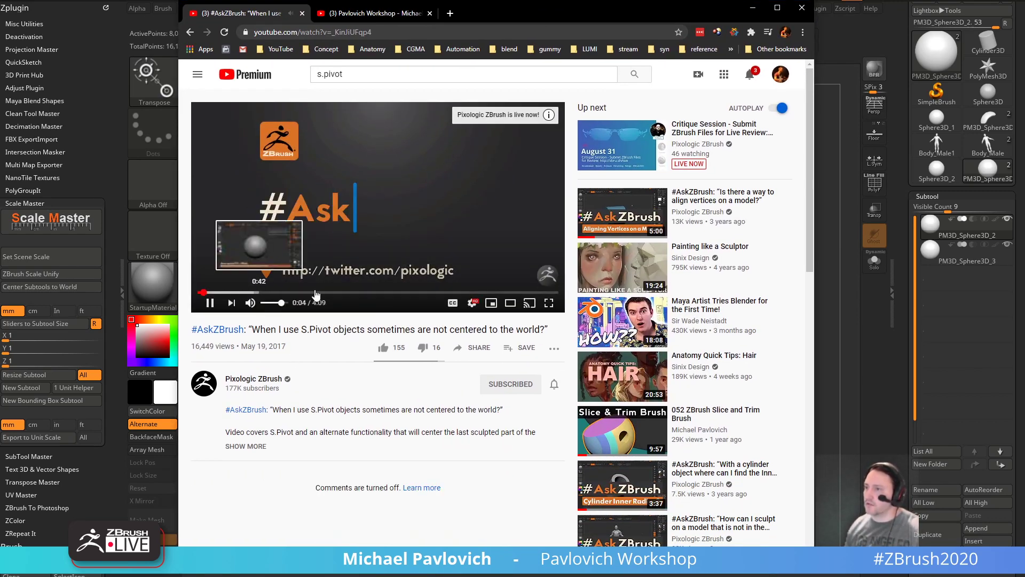
click(472, 303)
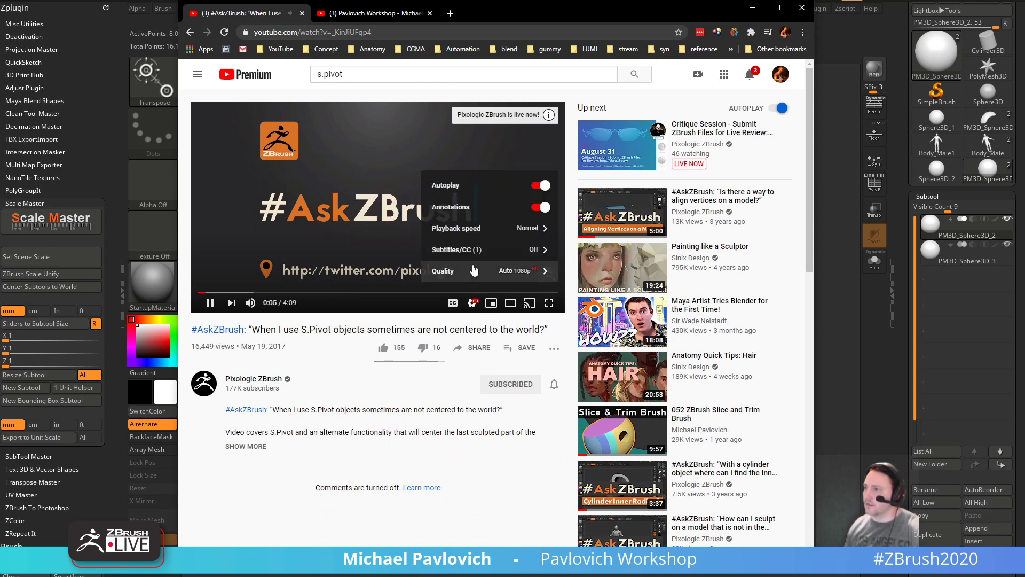
click(473, 229)
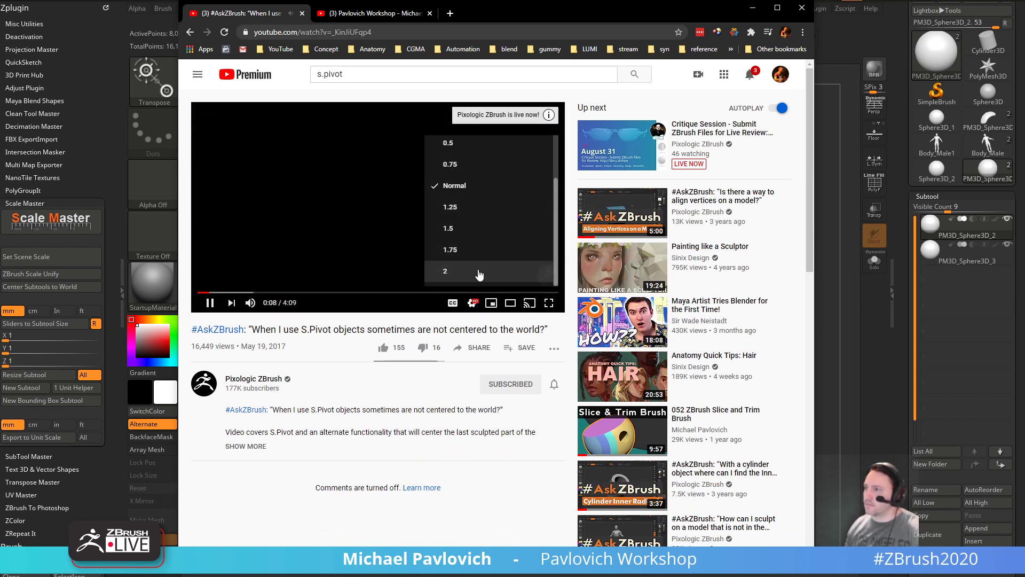
click(479, 272)
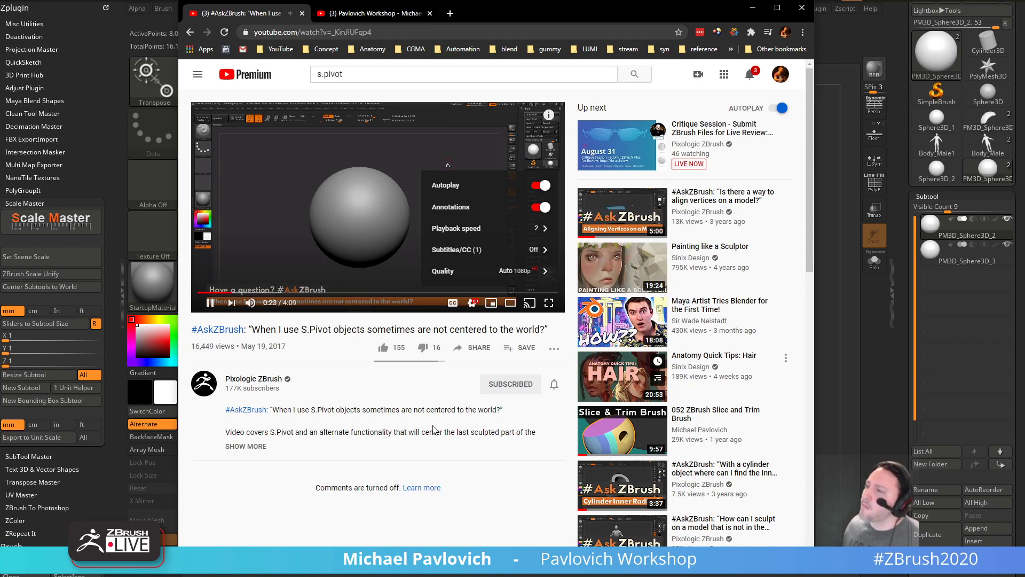
- Skim the S.Pivot video by skipping ahead to about 3:18, pause it and switch back to ZBrush
click(249, 295)
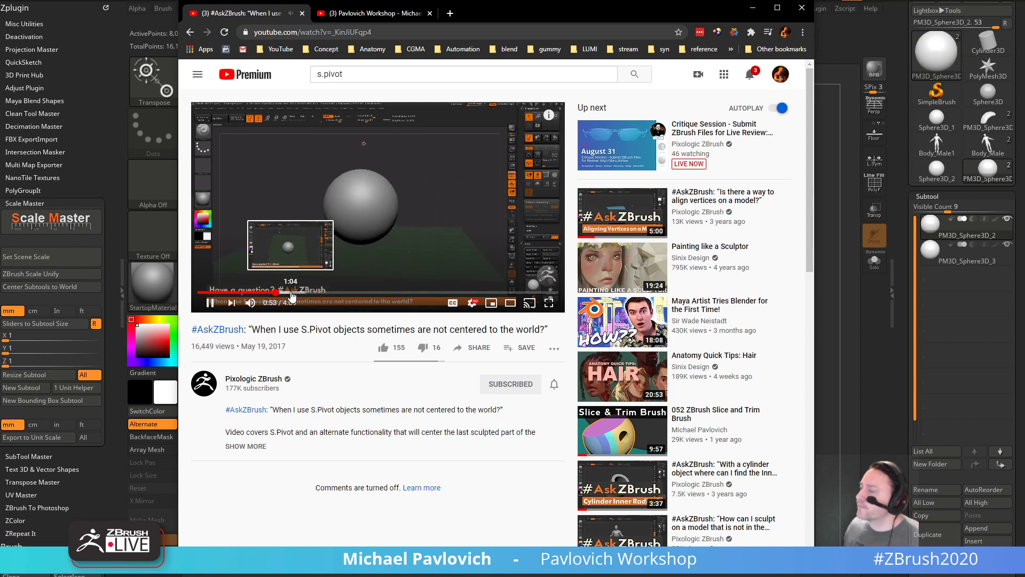
click(292, 295)
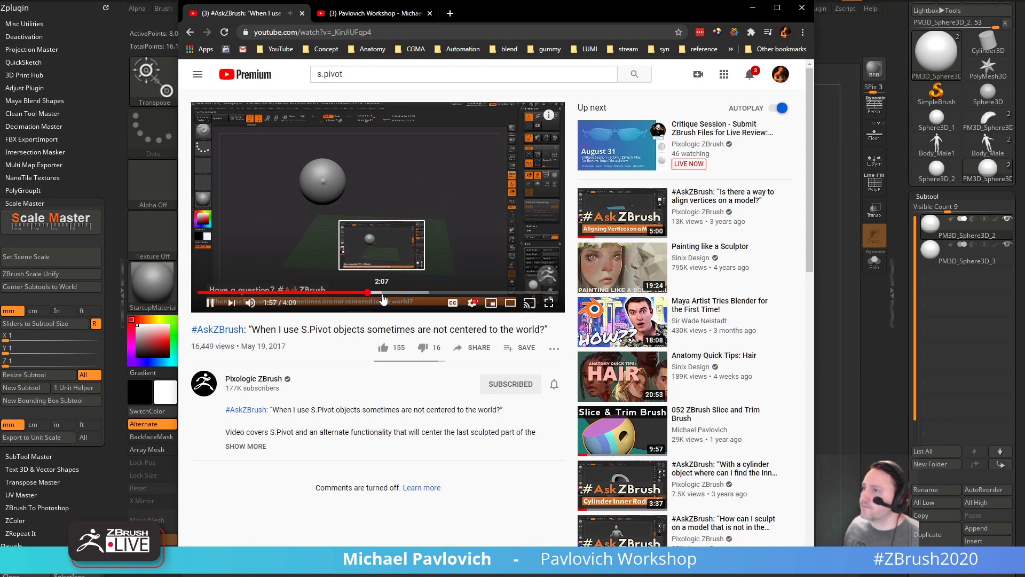
click(427, 33)
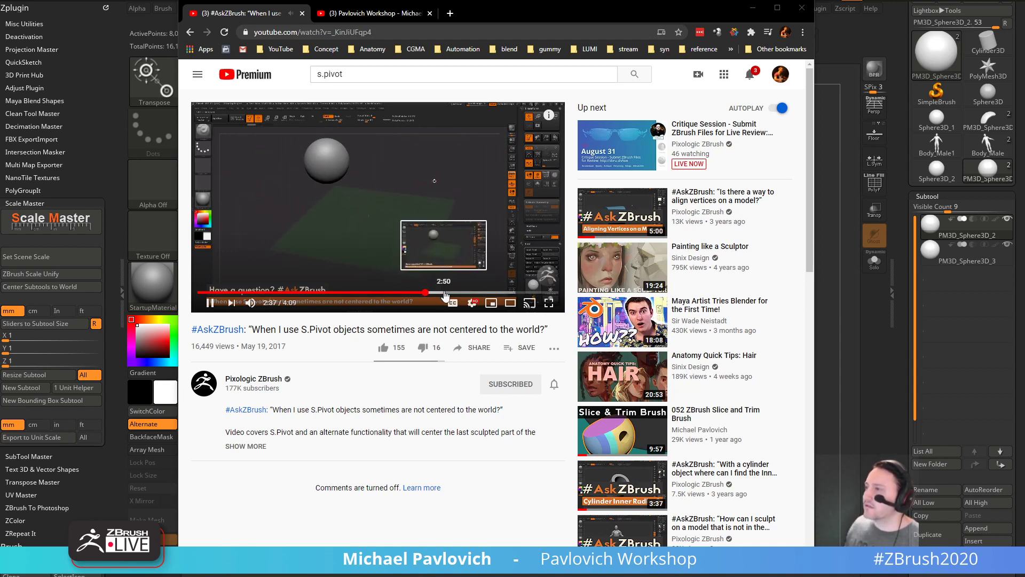
click(466, 293)
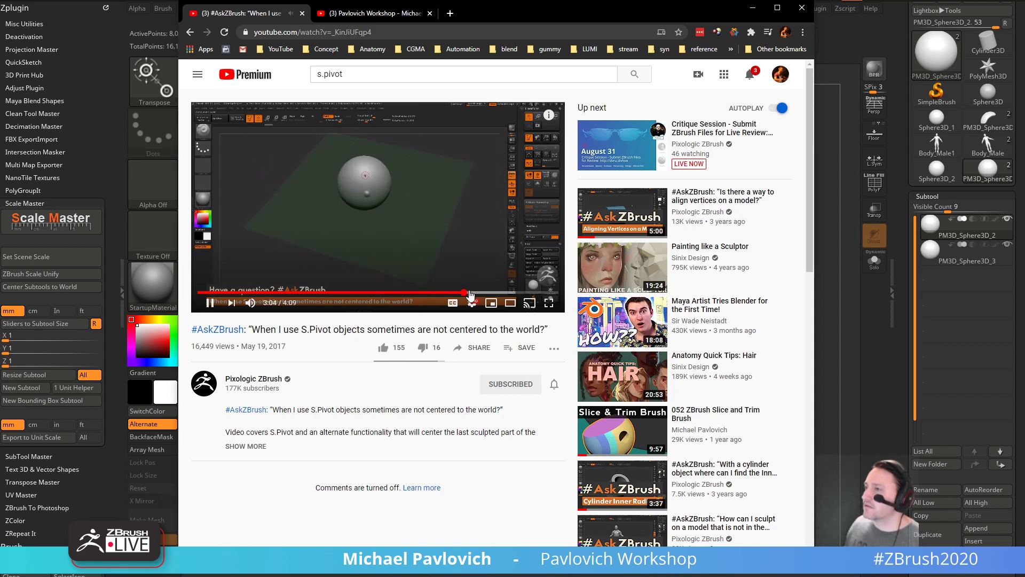
click(484, 293)
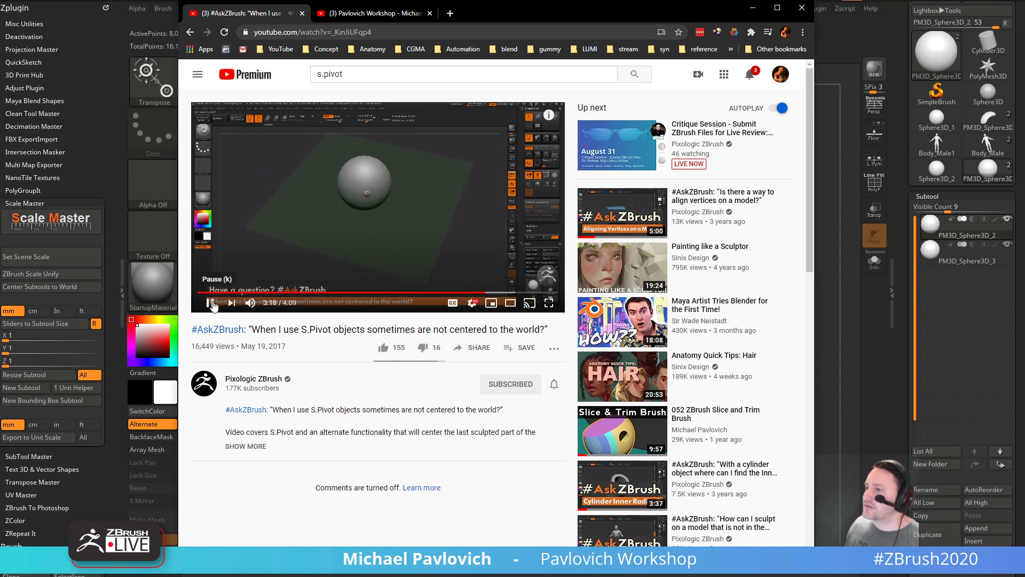
click(213, 304)
drag(475, 15, 536, 575)
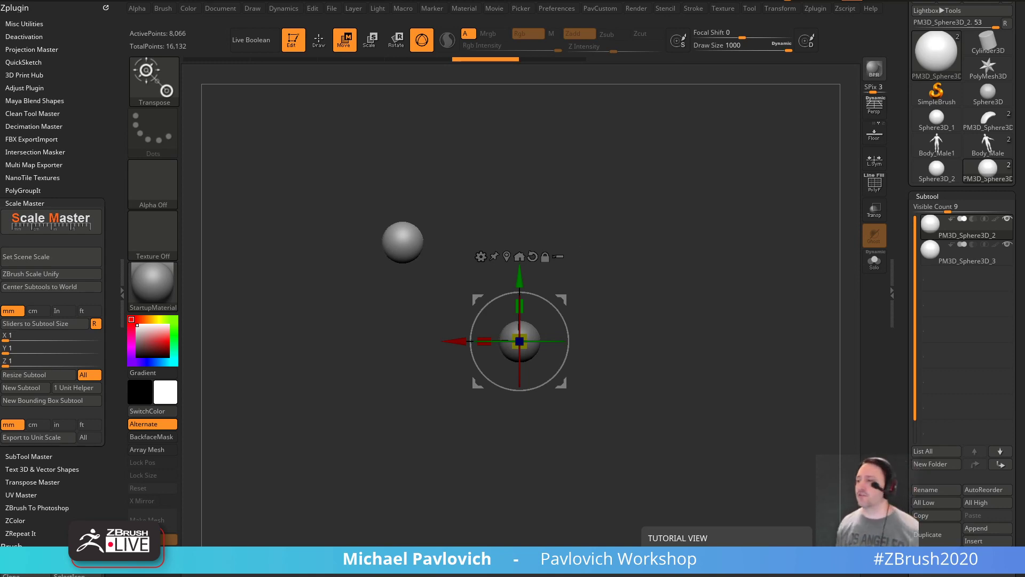
- Switch to the curved plate PM3D_Sphere3D_1 tool, isolate its selected subtool with Solo and show the polyframe
click(988, 118)
drag(735, 259, 806, 235)
click(874, 261)
click(874, 185)
mouse_move(761, 276)
mouse_down()
mouse_move(787, 288)
mouse_move(778, 276)
mouse_up()
key(ctrl+s)
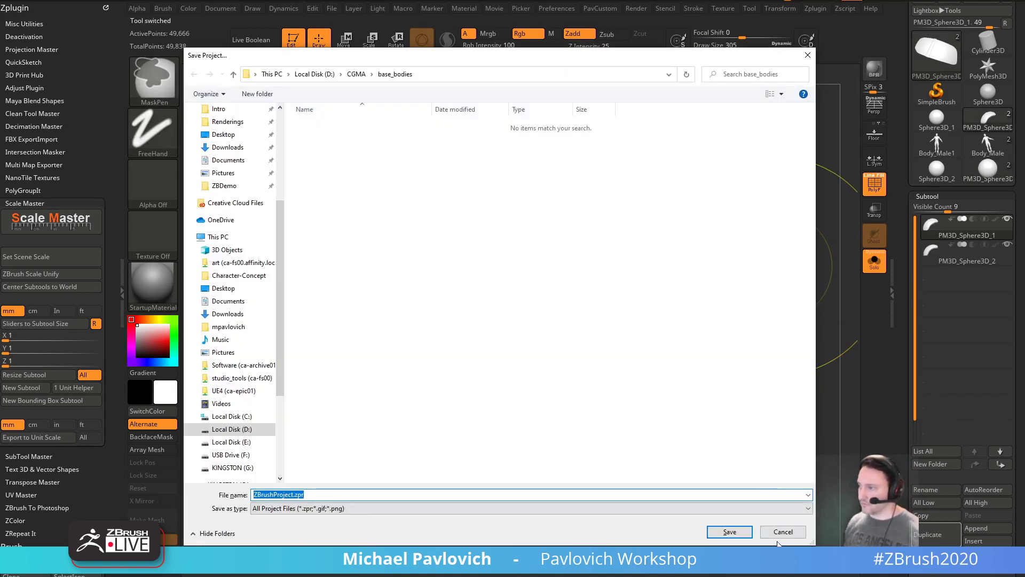
key(Escape)
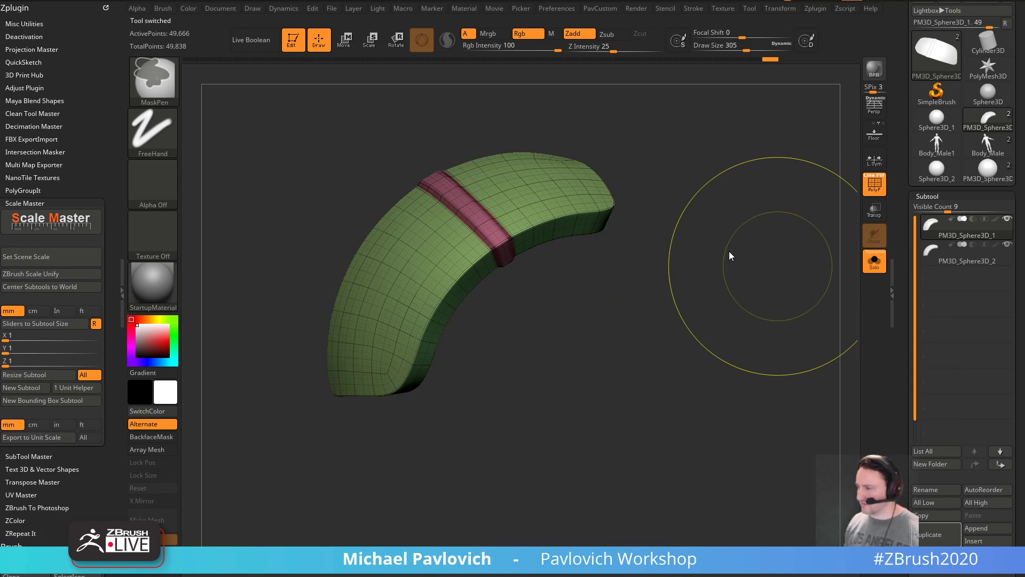
mouse_move(680, 259)
mouse_down()
mouse_move(709, 238)
mouse_move(676, 259)
mouse_up()
- Step the curved plate back through its subdivision history to the undivided base mesh with Dynamic Subdiv active
key(s)
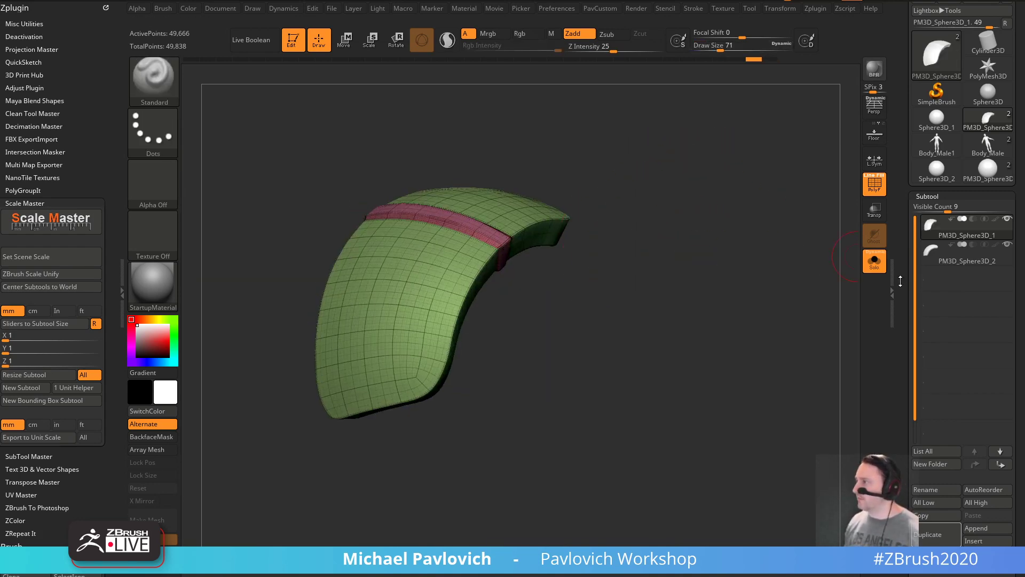
click(929, 195)
key(shift+d)
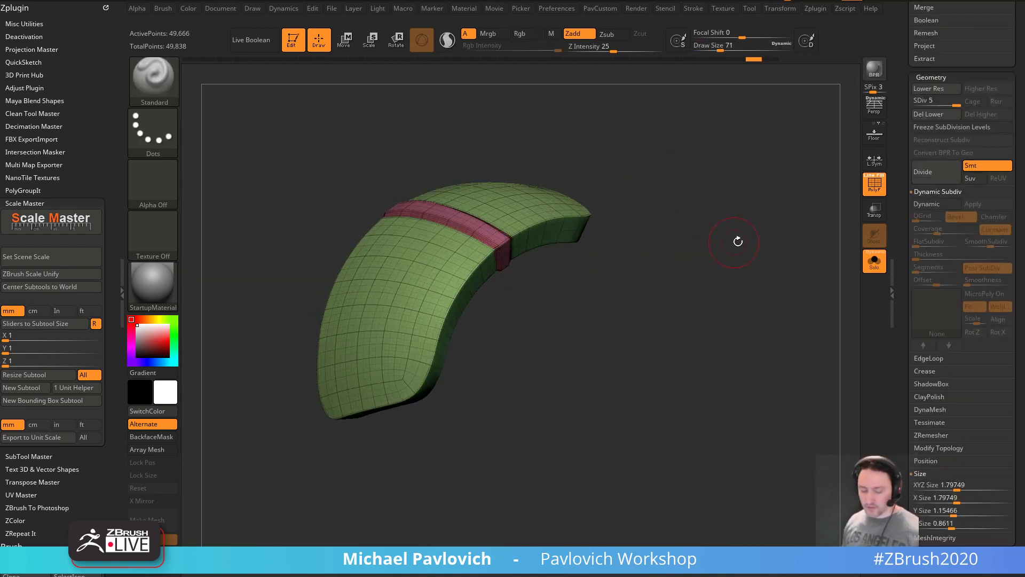
key(ctrl)
key(shift+d)
key(shift+d)
key(shift+d)
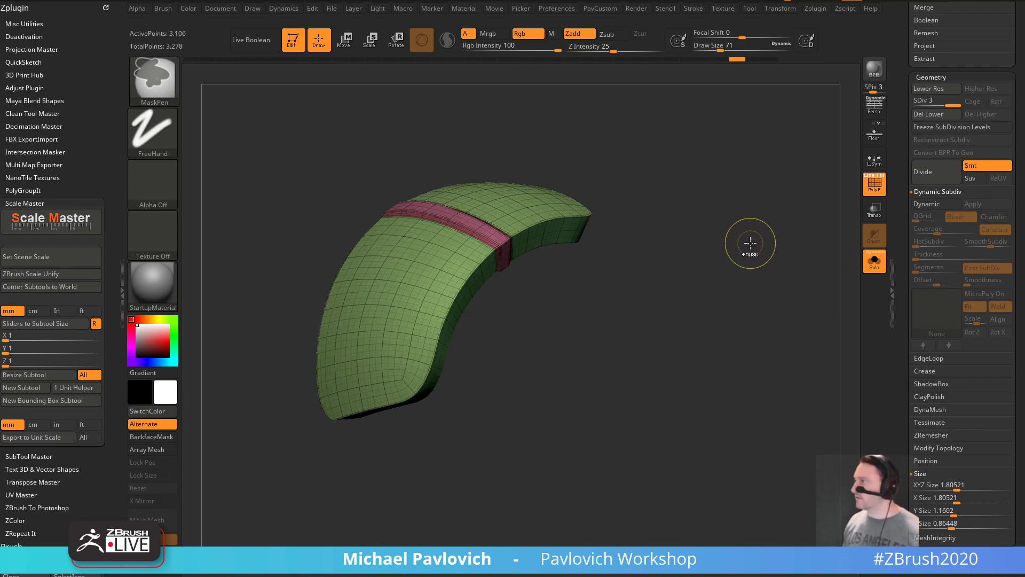
key(d)
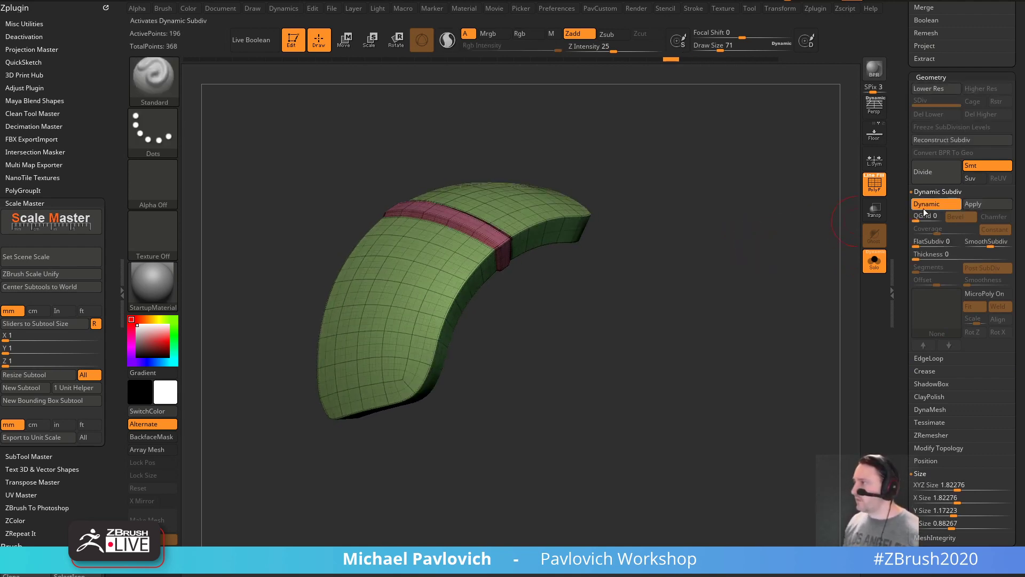
- Set the draw size to 33, toggle Dynamic Subdiv off and on to compare the plate's surface, and hide the polyframe
mouse_move(753, 248)
mouse_down()
mouse_move(844, 239)
mouse_move(777, 262)
mouse_move(800, 257)
mouse_up()
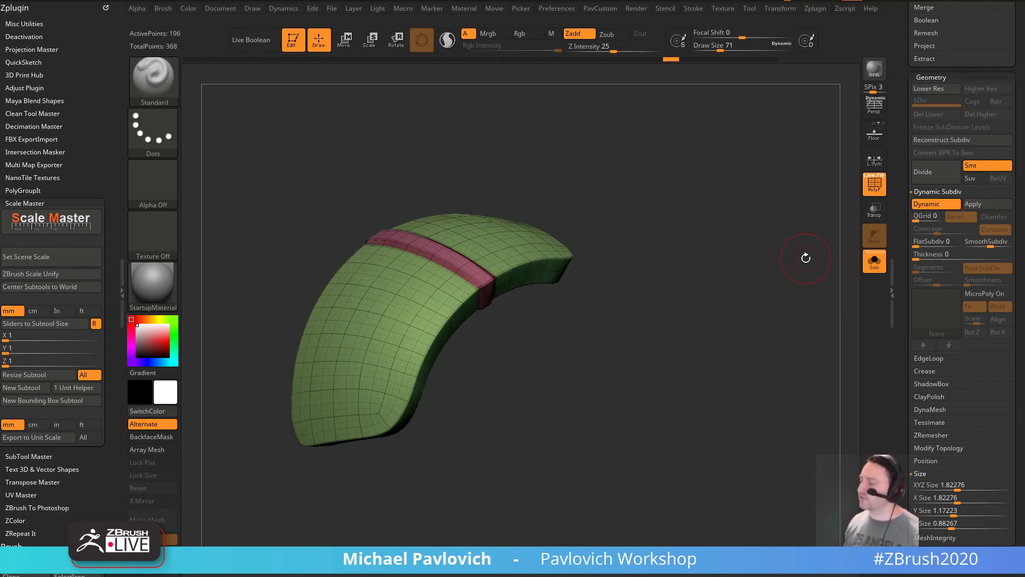
key(s)
click(780, 263)
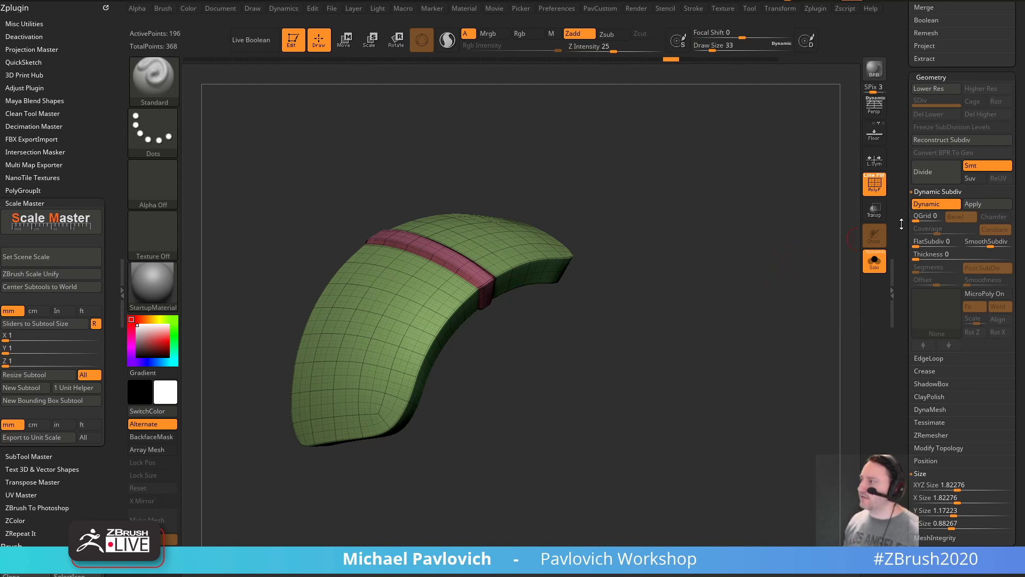
click(928, 205)
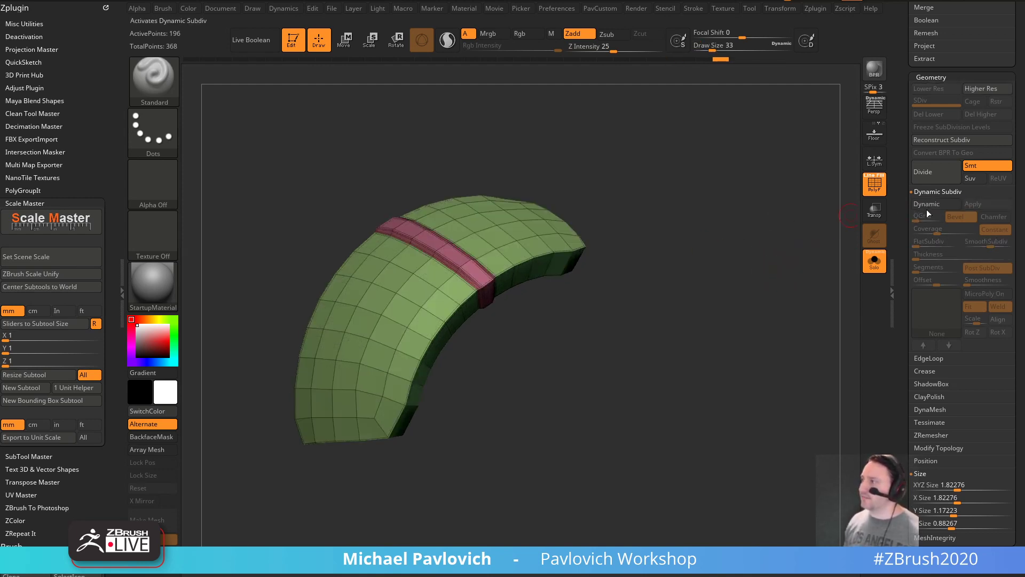
click(929, 205)
click(874, 185)
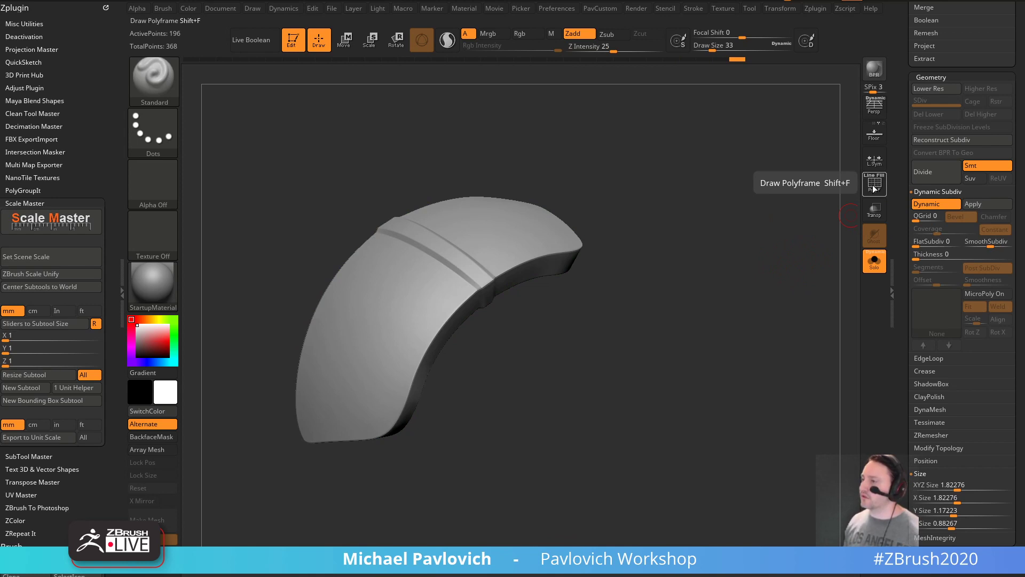
- Try to DynaMesh the dynamically subdivided plate at resolution 128 with Blur 0, and undo it
key(space)
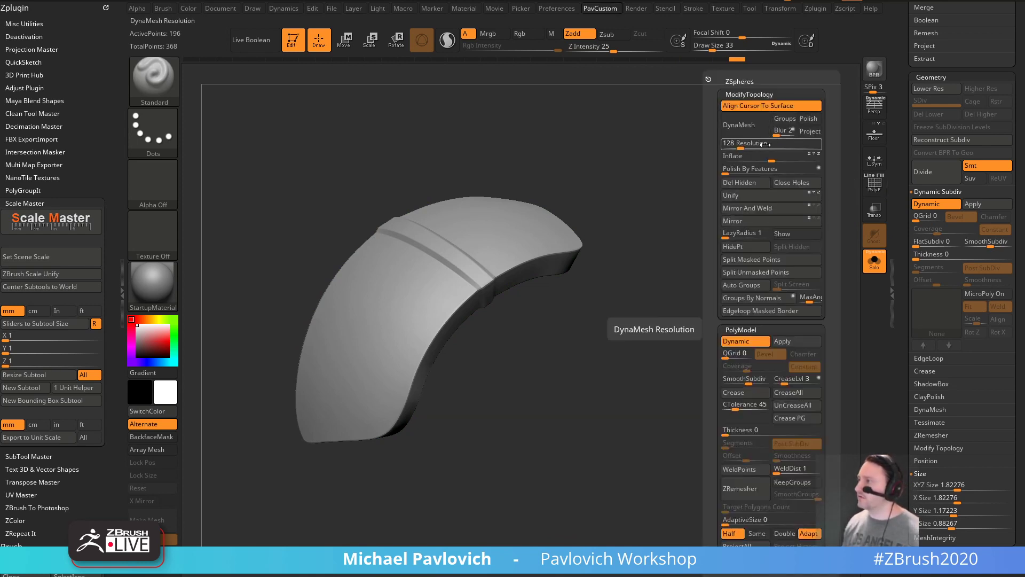
click(776, 130)
click(748, 124)
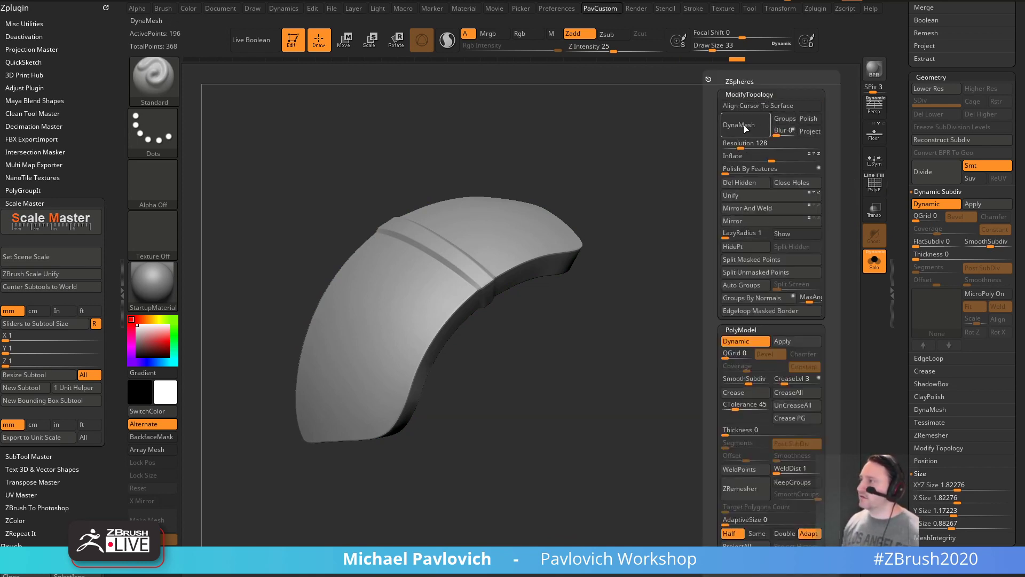
drag(689, 283, 644, 326)
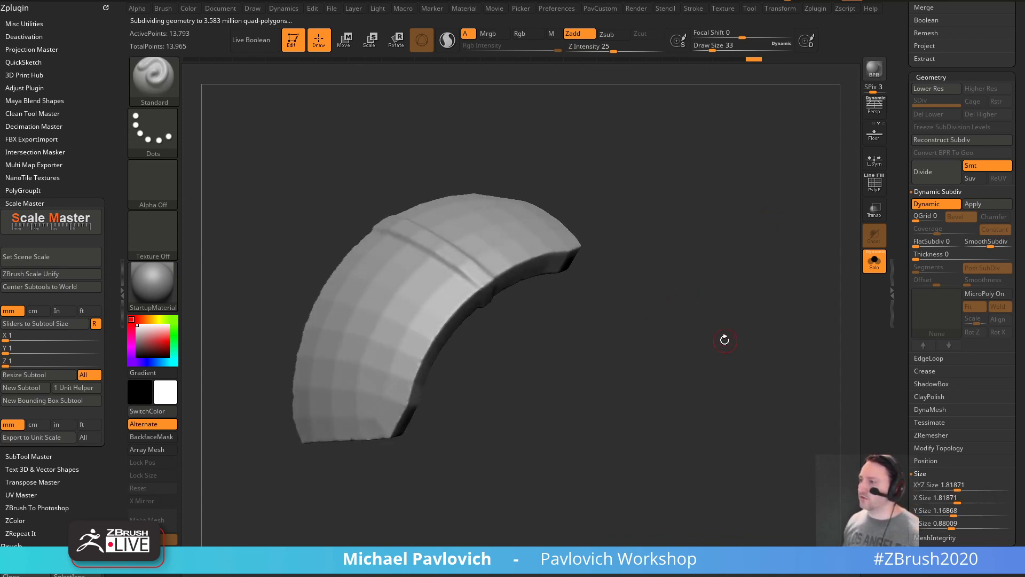
key(ctrl+z)
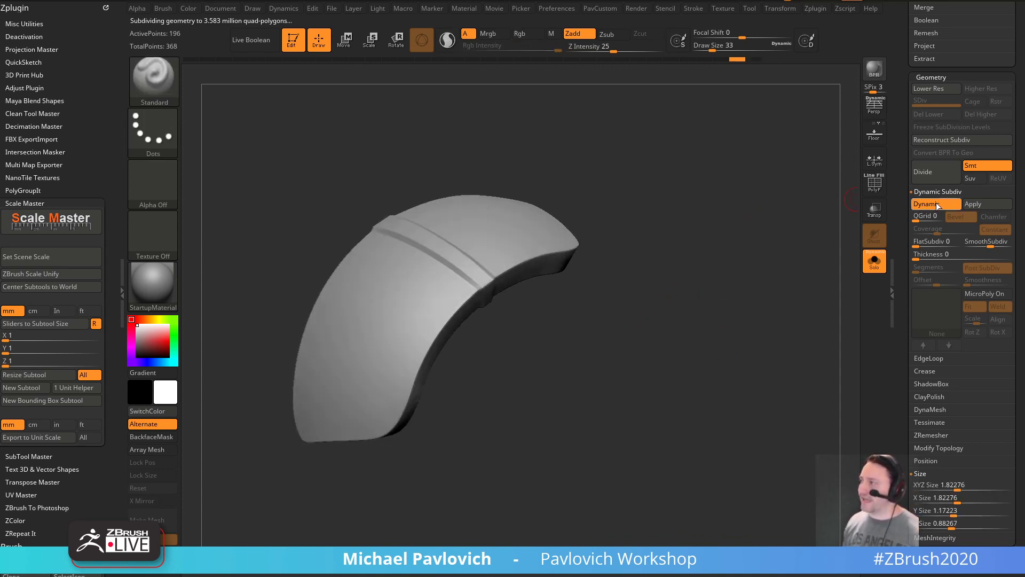
- Apply Dynamic Subdiv to convert the curved plate's smoothing into real subdivision levels
click(972, 204)
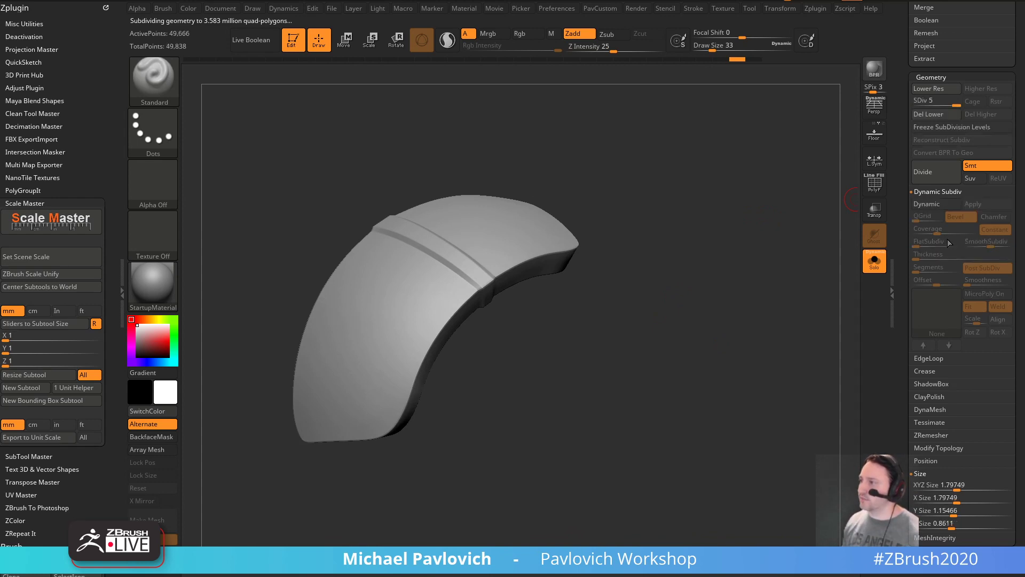
click(924, 100)
key(shift+d)
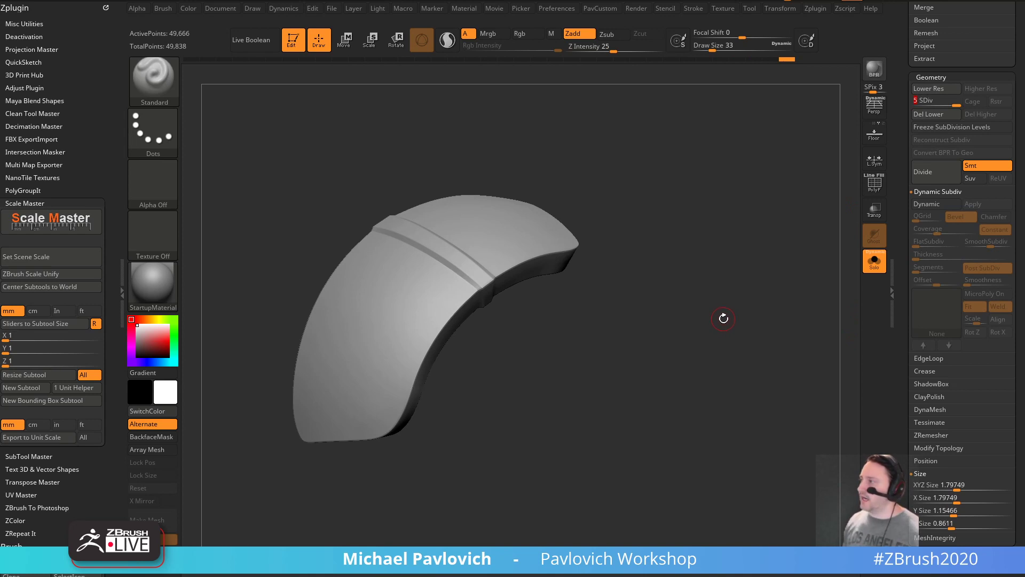
- DynaMesh the subdivided curved plate at resolution 128 with Blur 2 and inspect its surface
key(2)
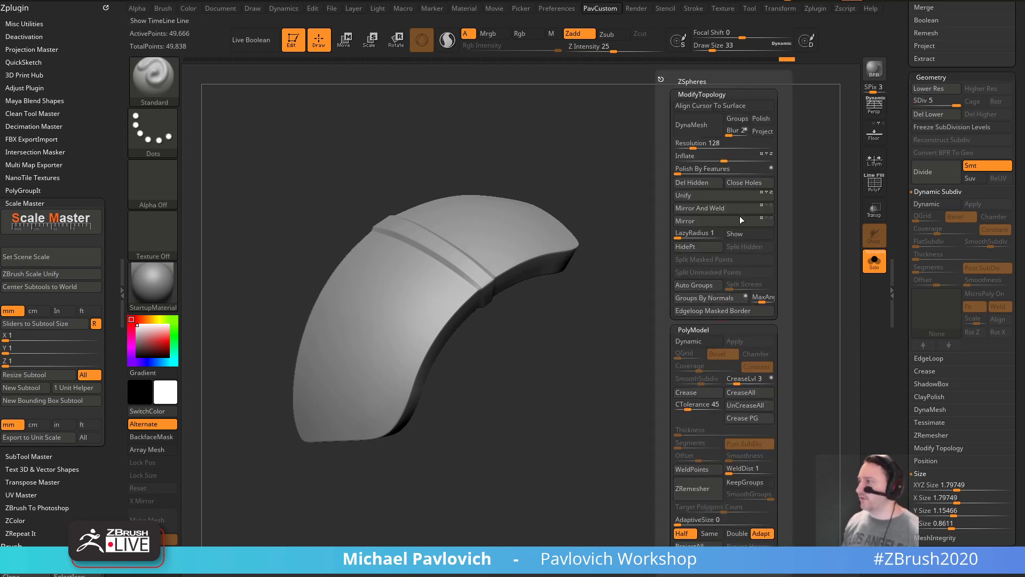
click(695, 133)
click(659, 147)
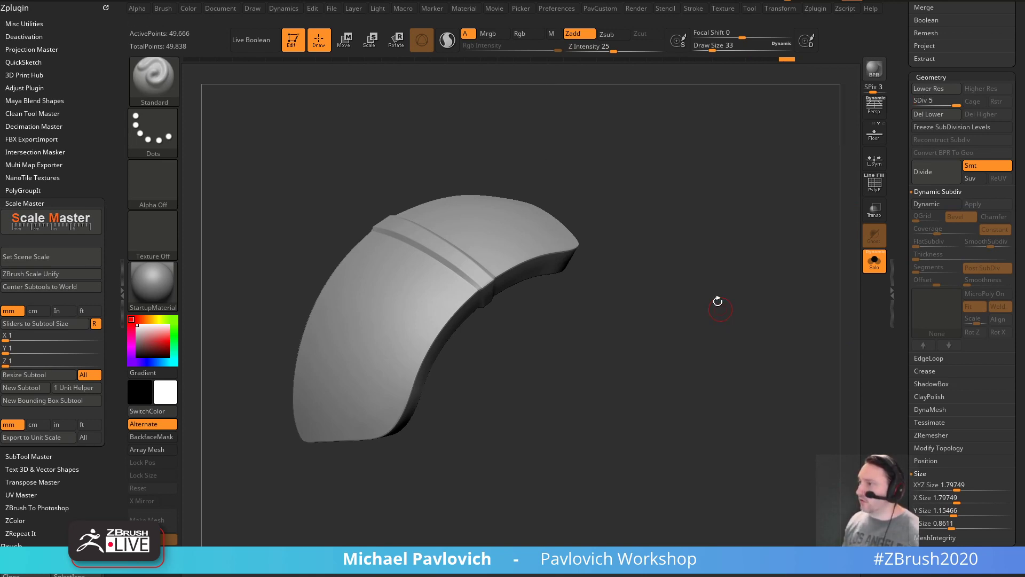
mouse_move(716, 324)
mouse_down()
mouse_move(669, 323)
mouse_move(718, 303)
mouse_up()
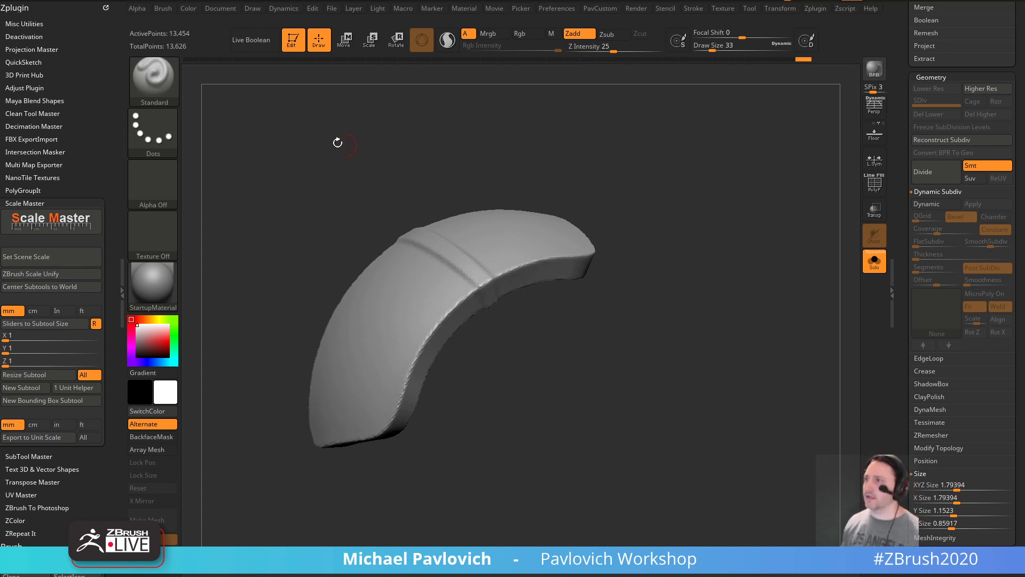
- Leave edit mode, clear the canvas and draw a large Cylinder3D primitive in its middle
key(t)
key(ctrl+n)
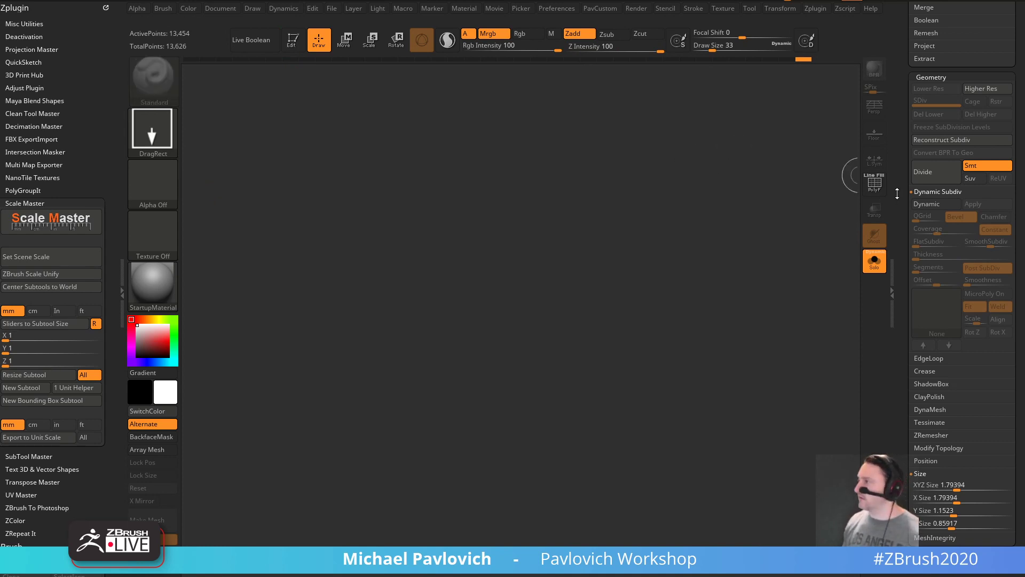
drag(897, 193, 847, 420)
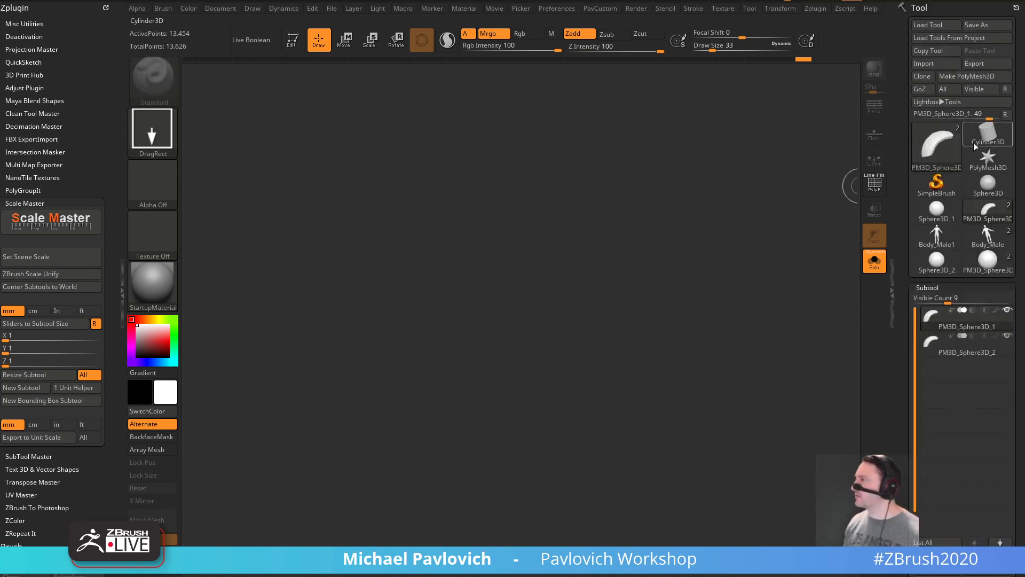
click(987, 140)
drag(526, 331, 598, 458)
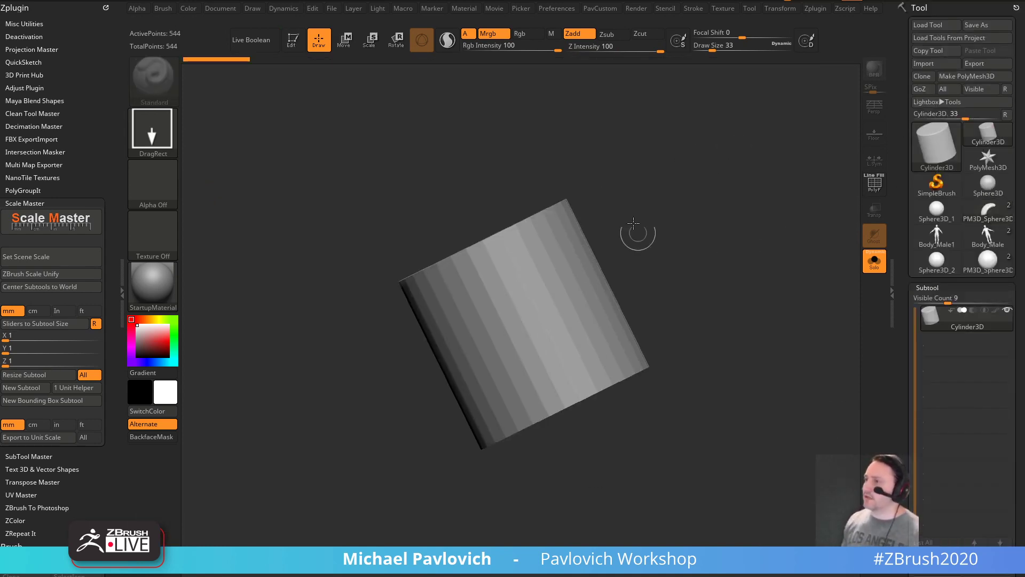
- Put the cylinder into edit mode with the polyframe shown and convert it to a PolyMesh3D
click(292, 41)
click(874, 184)
drag(822, 224, 724, 291)
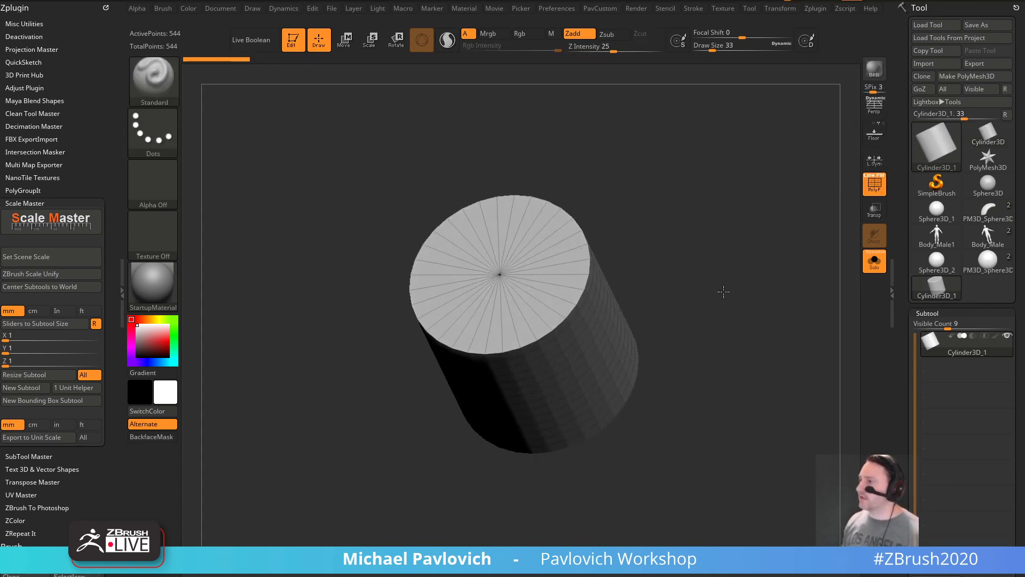
click(972, 76)
shift+drag(751, 233, 769, 251)
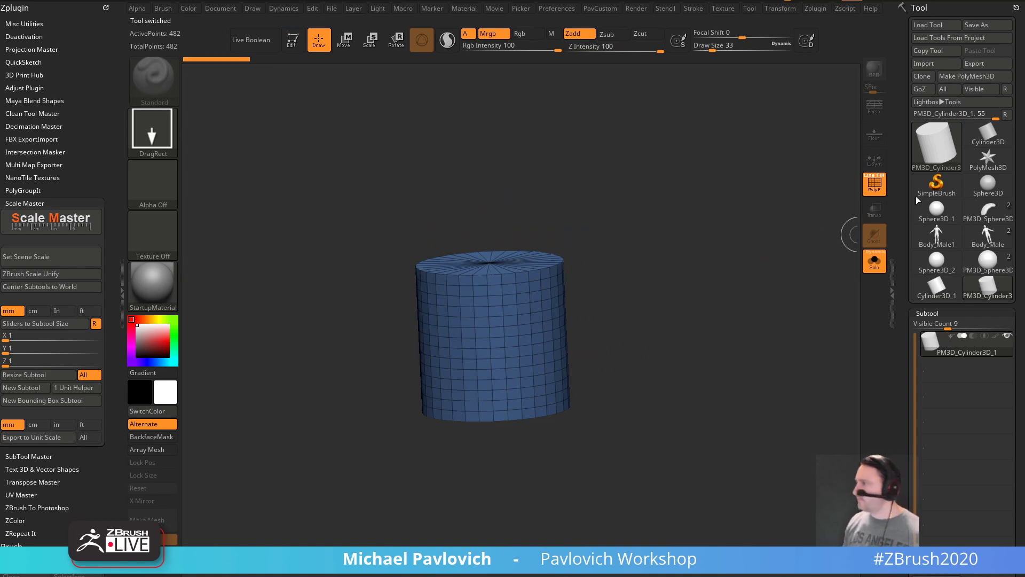
- Load the Cone3D primitive and insert it as a second subtool of the PM3D_Cylinder3D_1 tool
click(936, 184)
click(942, 145)
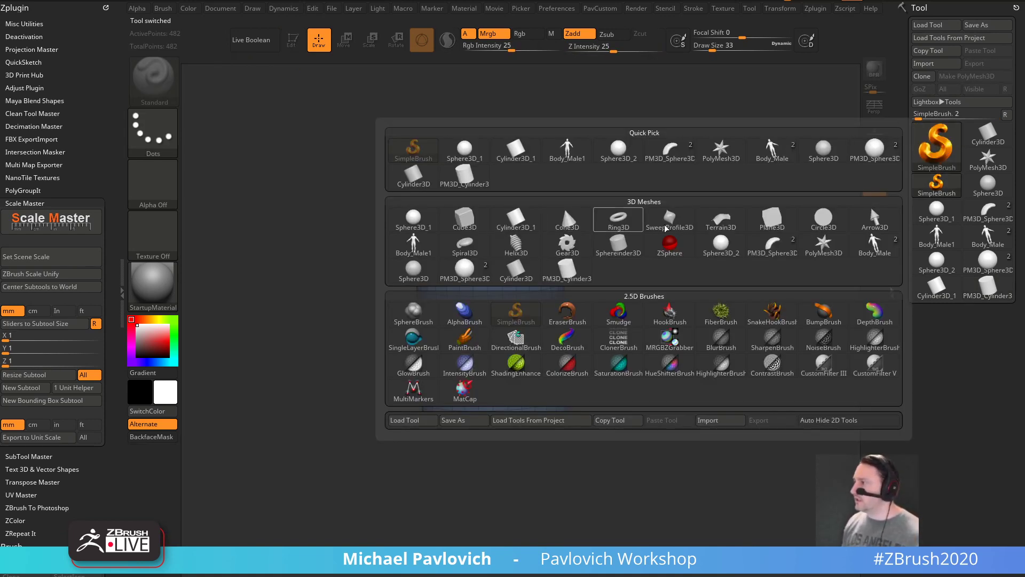
click(567, 219)
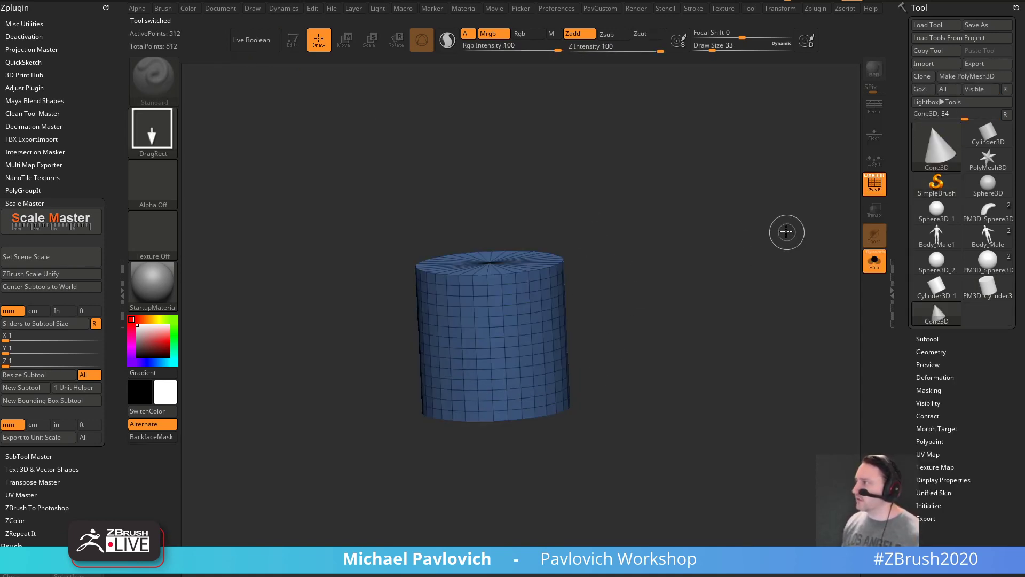
click(924, 337)
drag(924, 336, 928, 69)
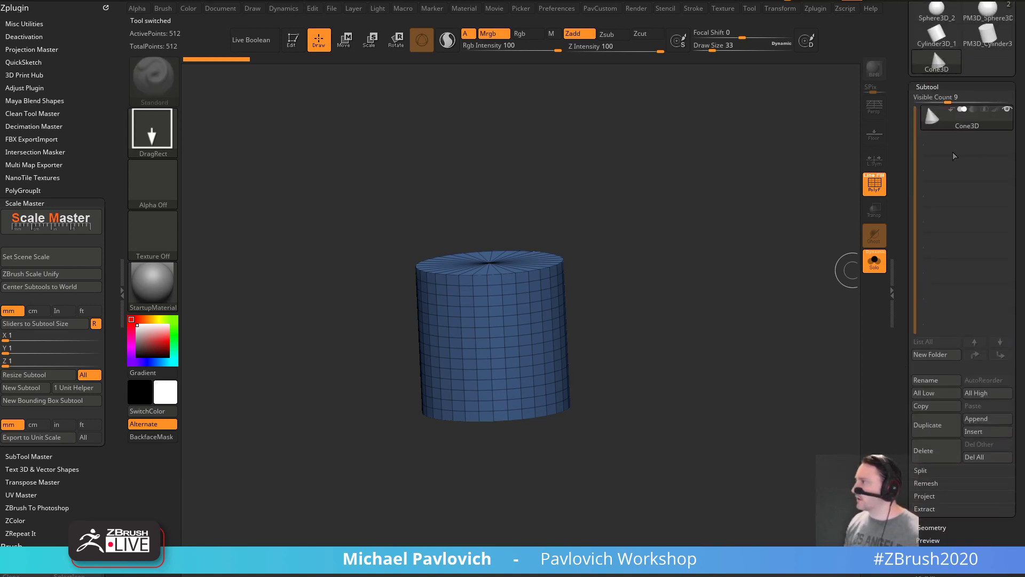
scroll(955, 267, down, 2)
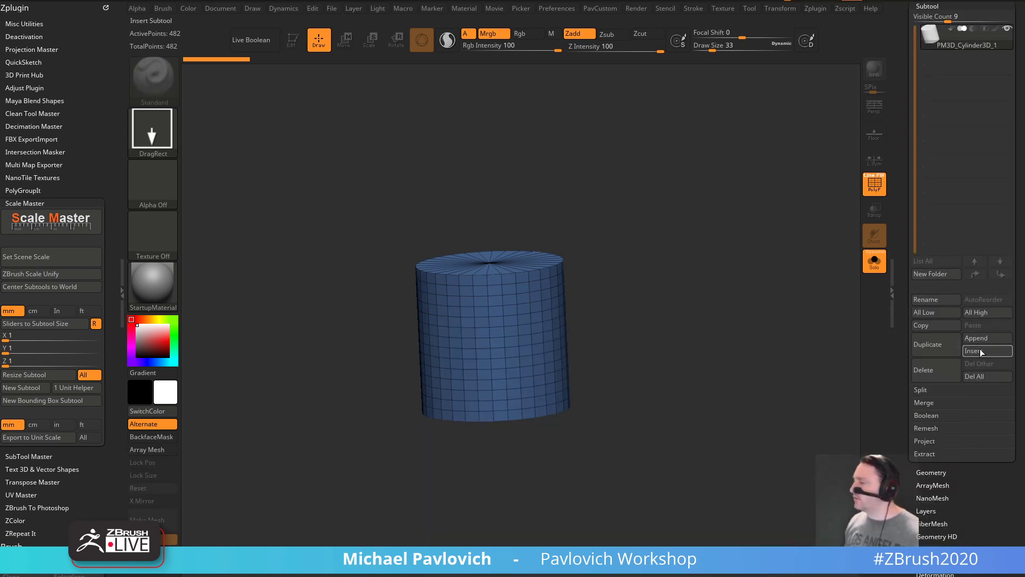
click(982, 352)
click(622, 314)
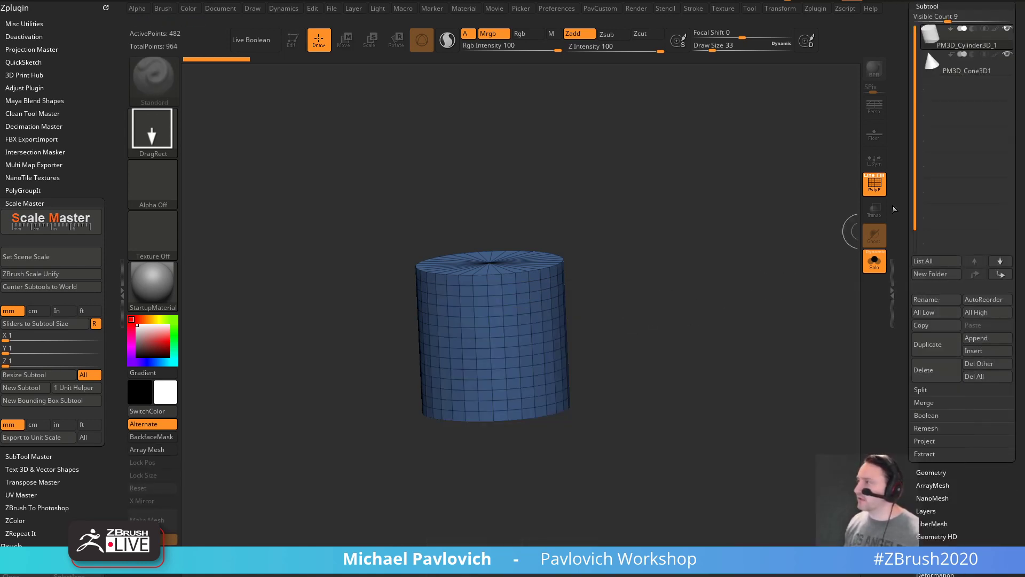
- Make the cone subtool active, redraw the tool on a cleared canvas in edit mode and move the cone away from the cylinder
click(964, 71)
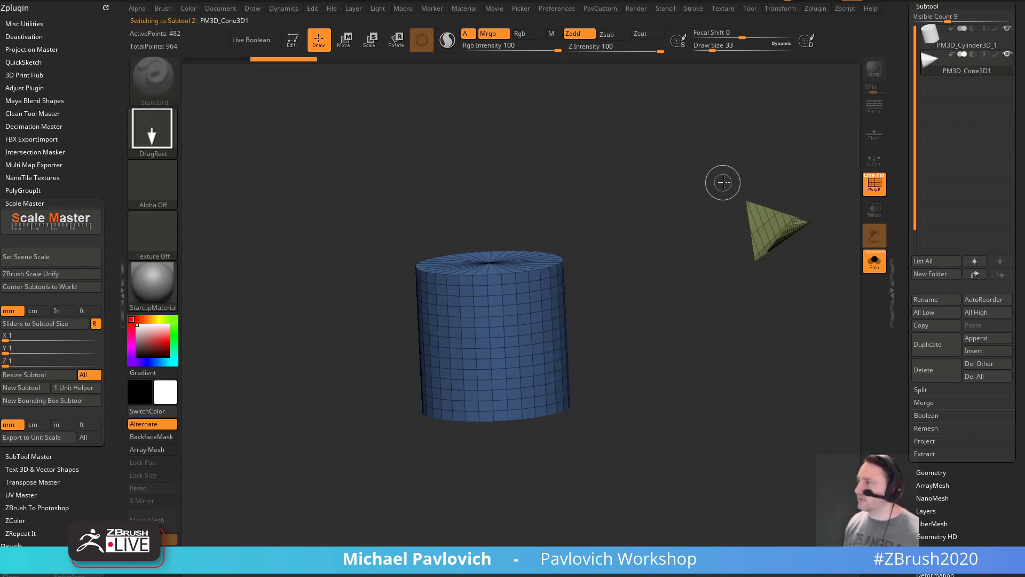
key(ctrl+n)
drag(509, 311, 559, 460)
click(293, 41)
mouse_move(683, 222)
shift+mouse_down()
mouse_move(694, 227)
mouse_move(663, 228)
shift+mouse_up()
key(w)
drag(498, 323, 746, 113)
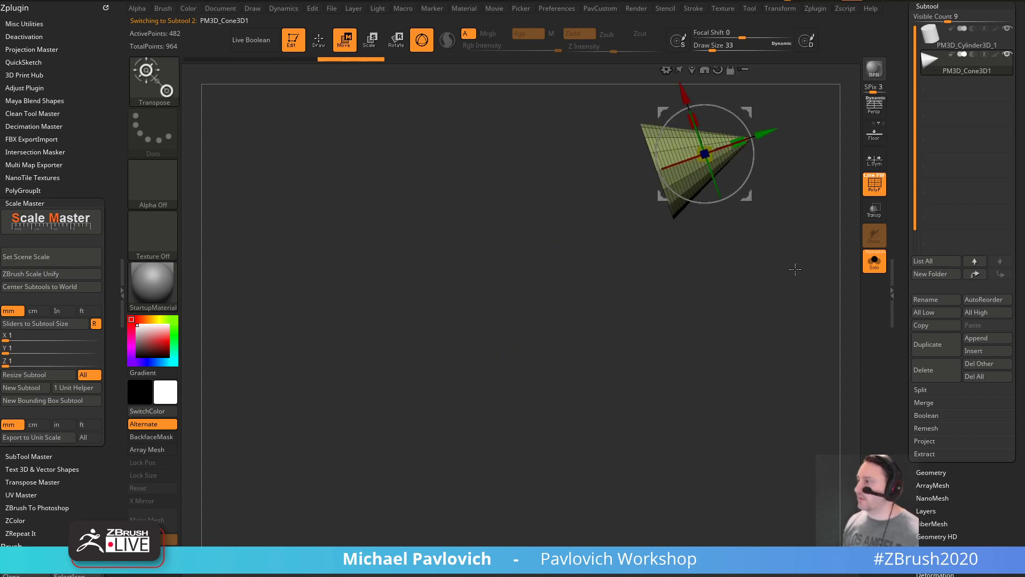
- Turn off Solo, switch between the cone and cylinder subtools and place the cylinder's gizmo on its top cap
click(874, 260)
key(q)
key(alt+Up)
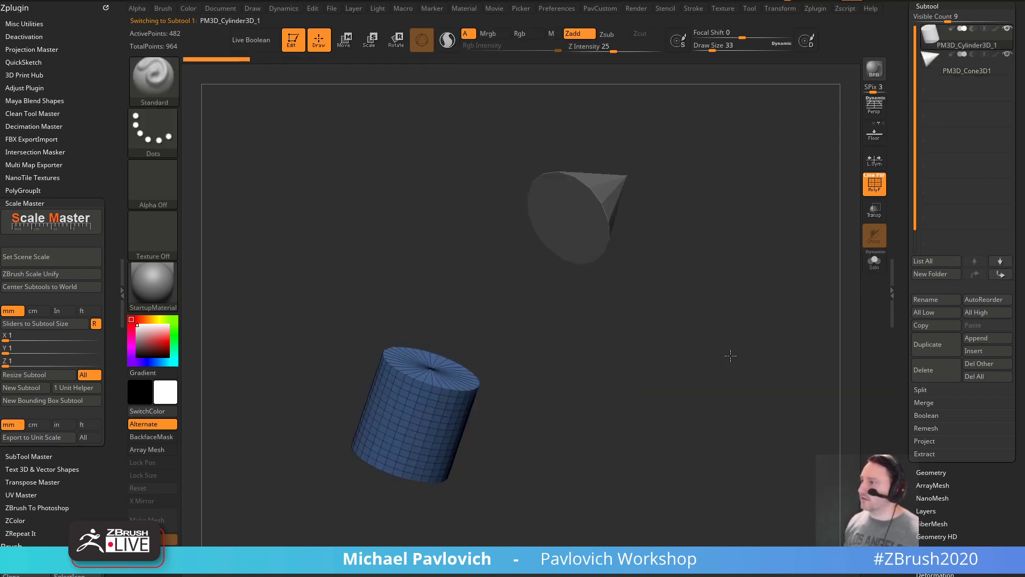
drag(731, 356, 657, 351)
key(w)
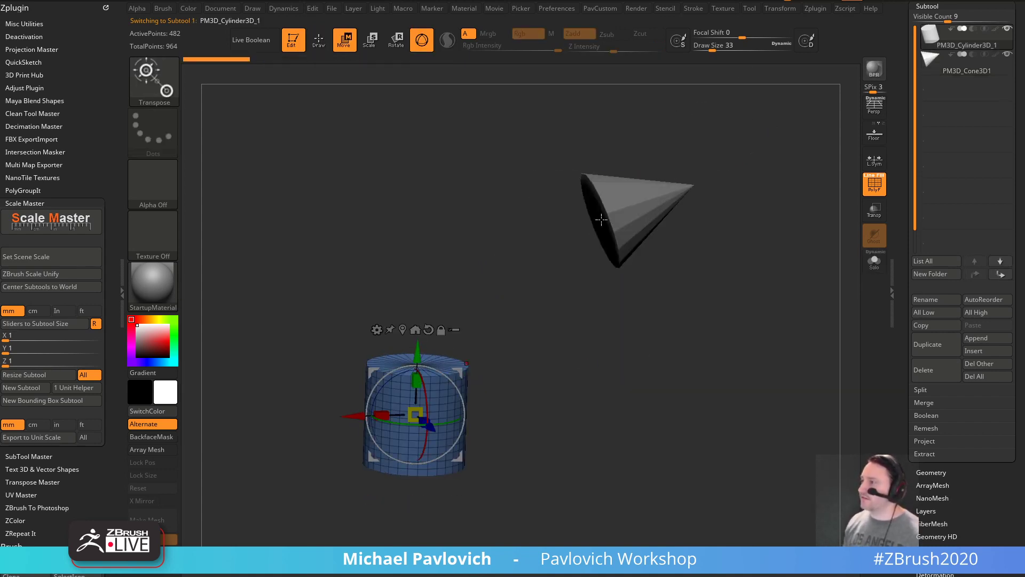
alt+click(630, 219)
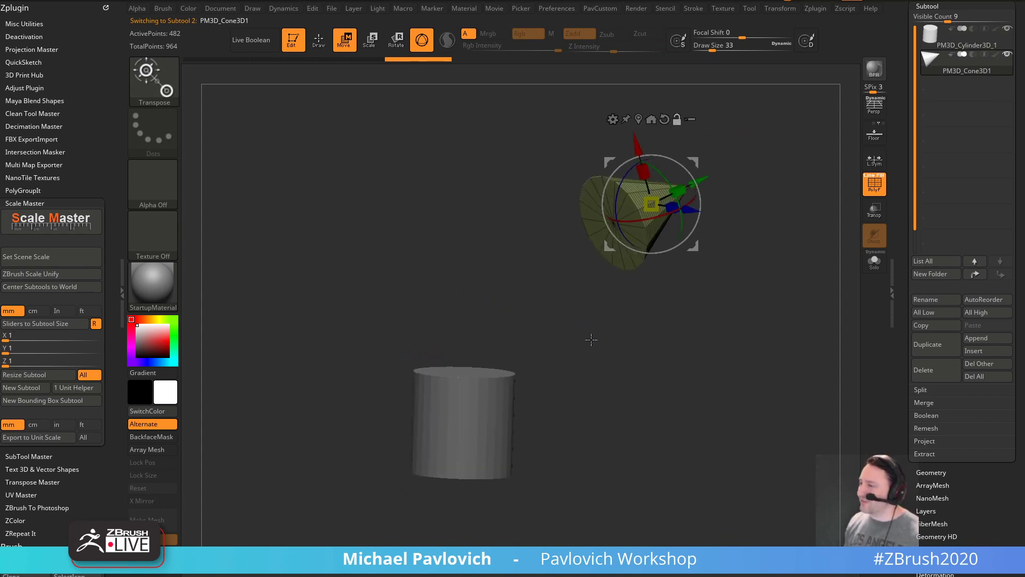
alt+click(501, 384)
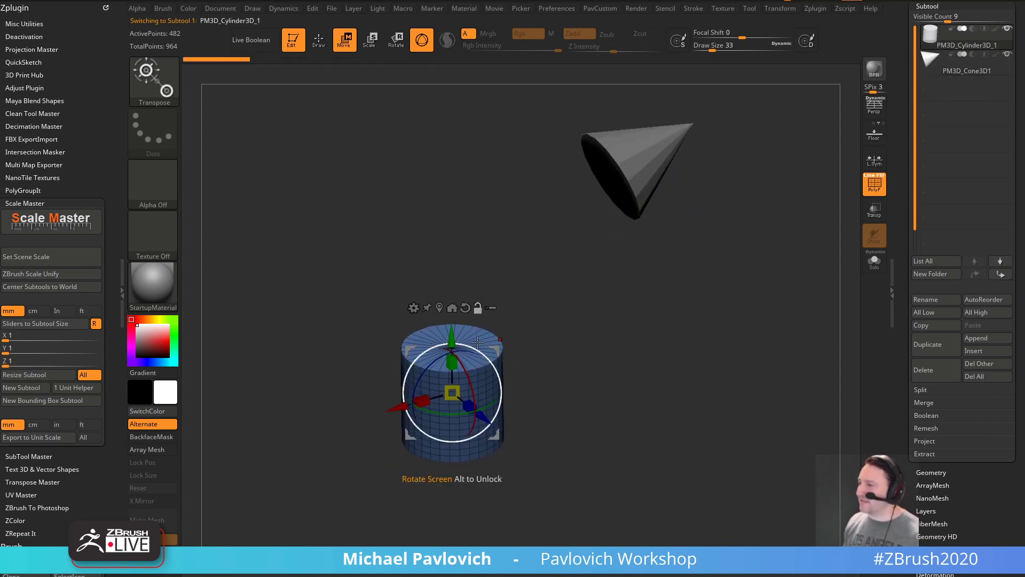
alt+drag(478, 342, 623, 337)
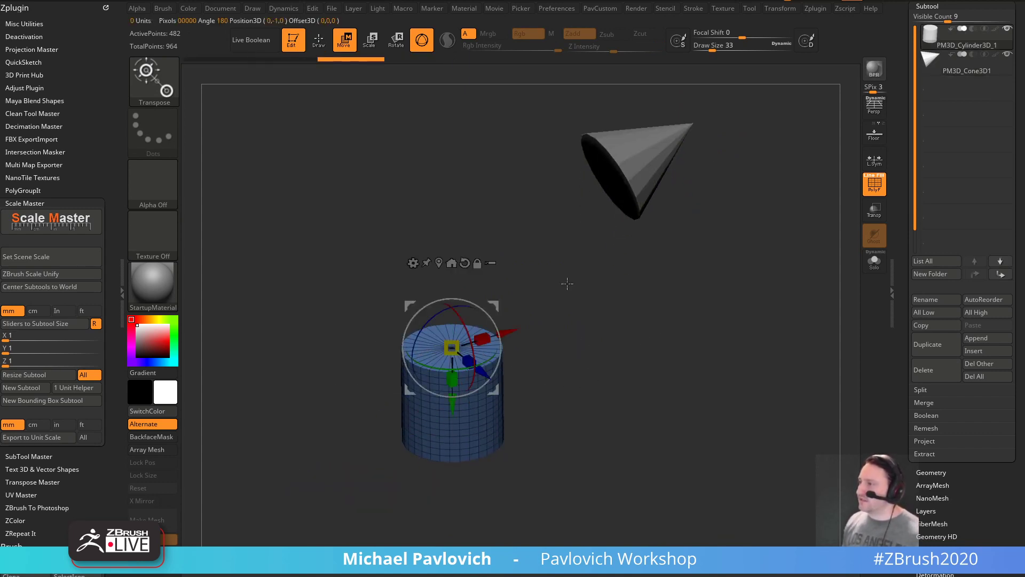
- Create a new InsertMesh brush from the cylinder, facing its top cap straight on
key(q)
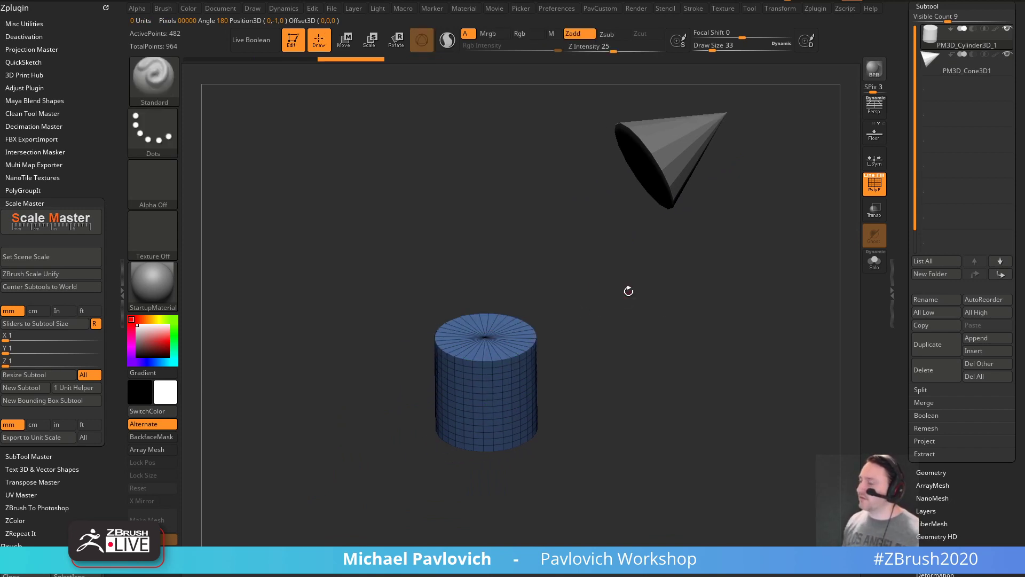
alt+drag(629, 291, 593, 284)
shift+drag(695, 280, 652, 345)
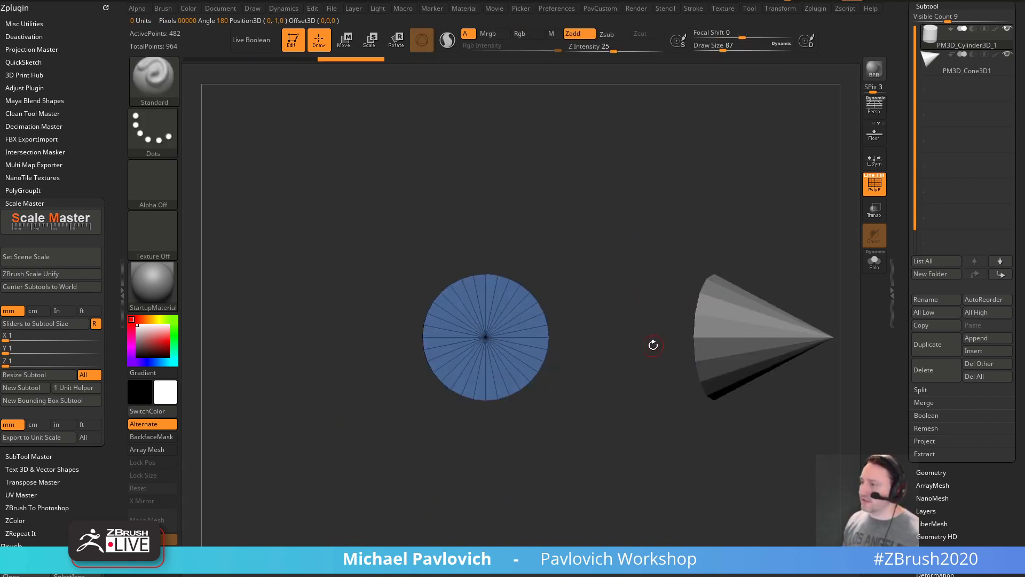
key(b)
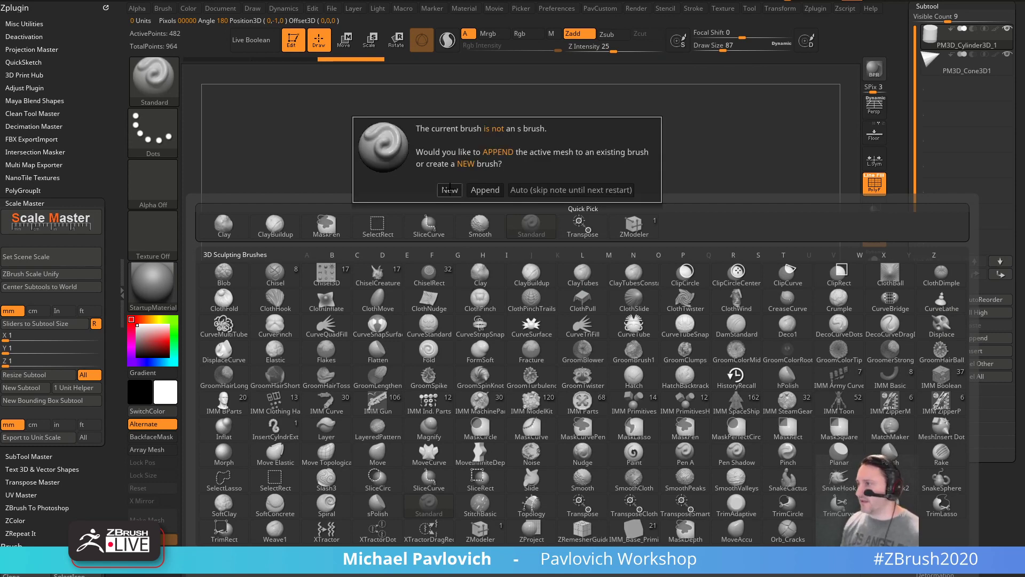
click(449, 189)
- Make the cone active, try inserting the cylinder mesh at the centre of its base and undo the insertion
drag(749, 267, 623, 263)
mouse_move(803, 341)
mouse_down()
mouse_move(785, 299)
mouse_move(785, 258)
mouse_move(816, 355)
mouse_up()
key(ctrl+z)
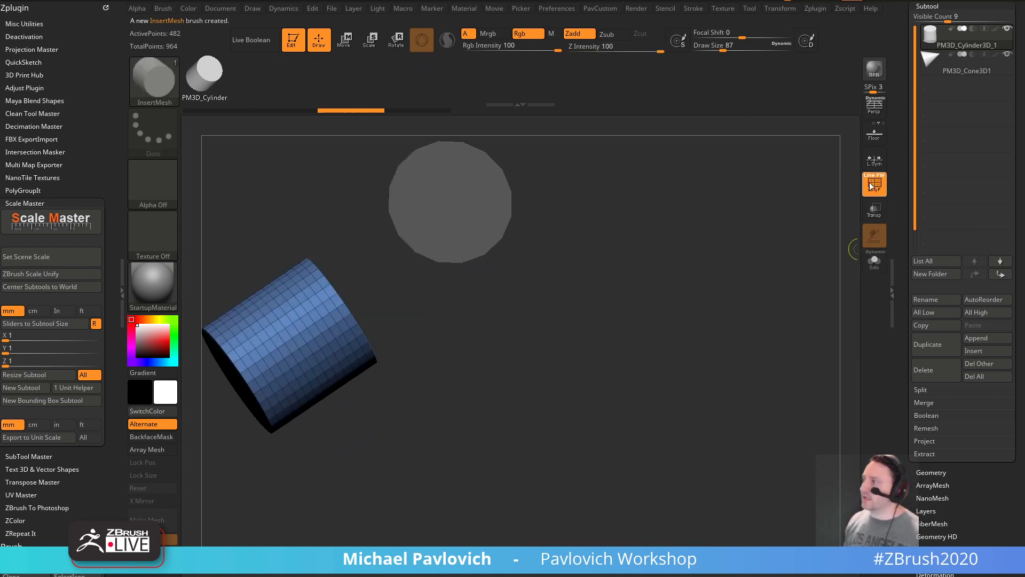
alt+click(480, 209)
alt+drag(693, 176, 682, 258)
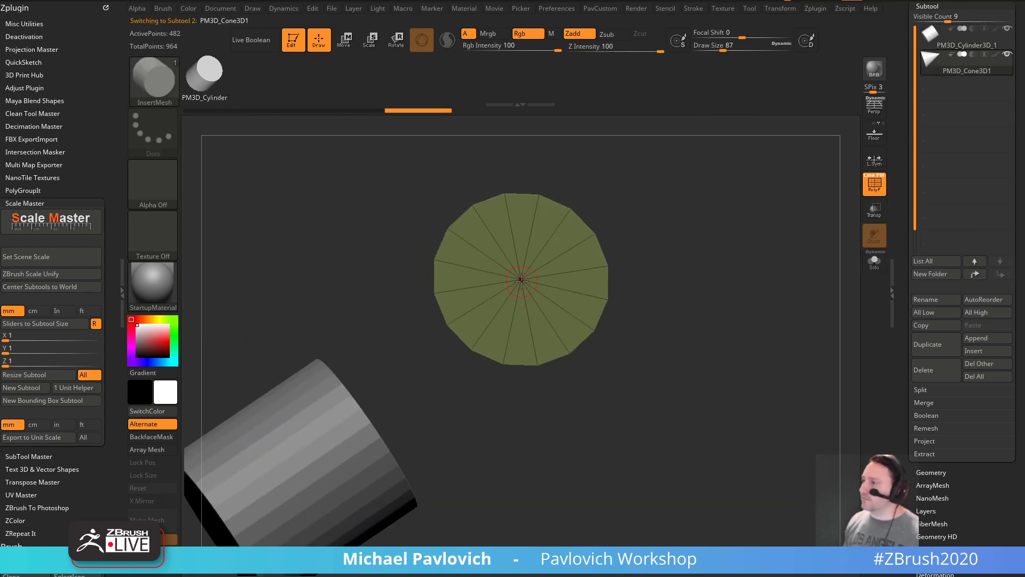
drag(522, 281, 534, 299)
drag(796, 321, 755, 239)
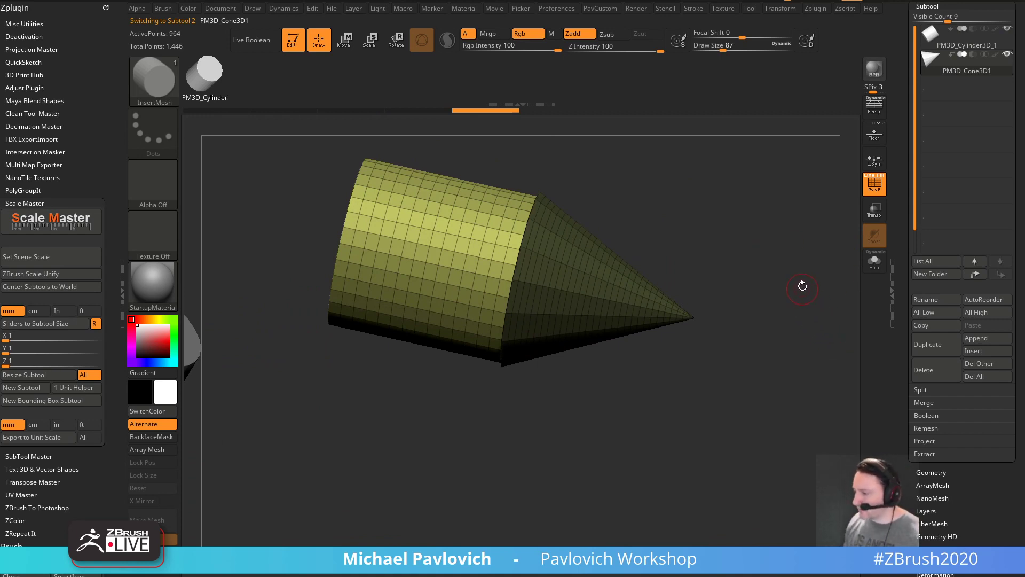
drag(763, 279, 668, 347)
mouse_move(789, 279)
mouse_down()
mouse_move(794, 291)
mouse_move(785, 287)
mouse_up()
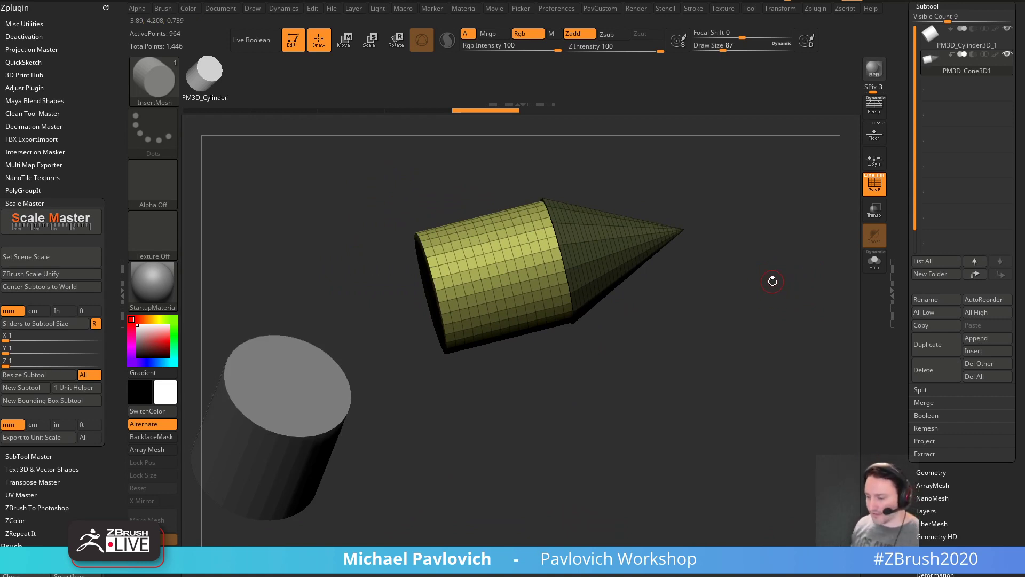
key(ctrl+z)
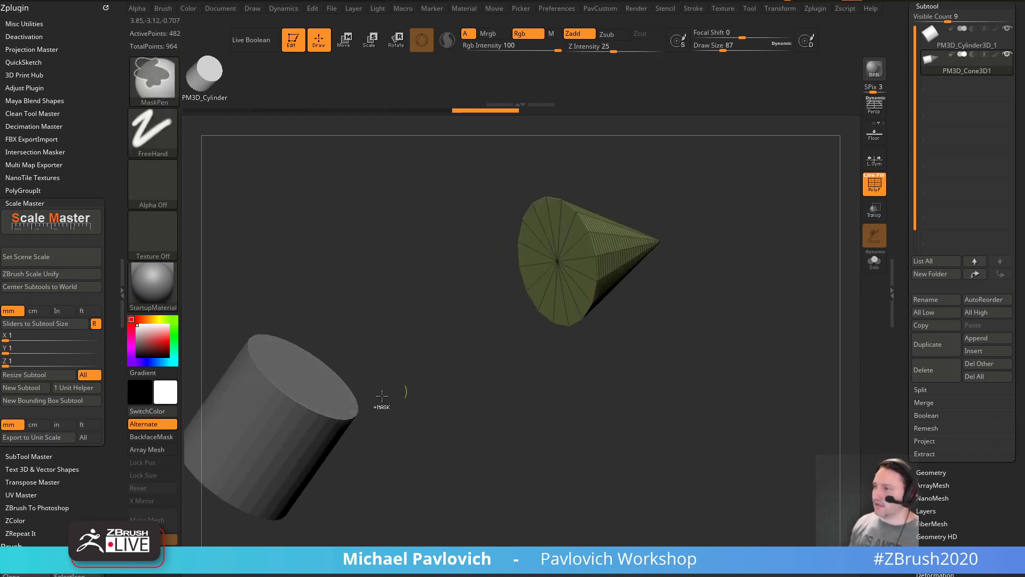
key(ctrl+z)
- Try inserting a smaller cylinder mesh at the centre of the cone's base, inspect the joint and undo it
drag(703, 316, 718, 294)
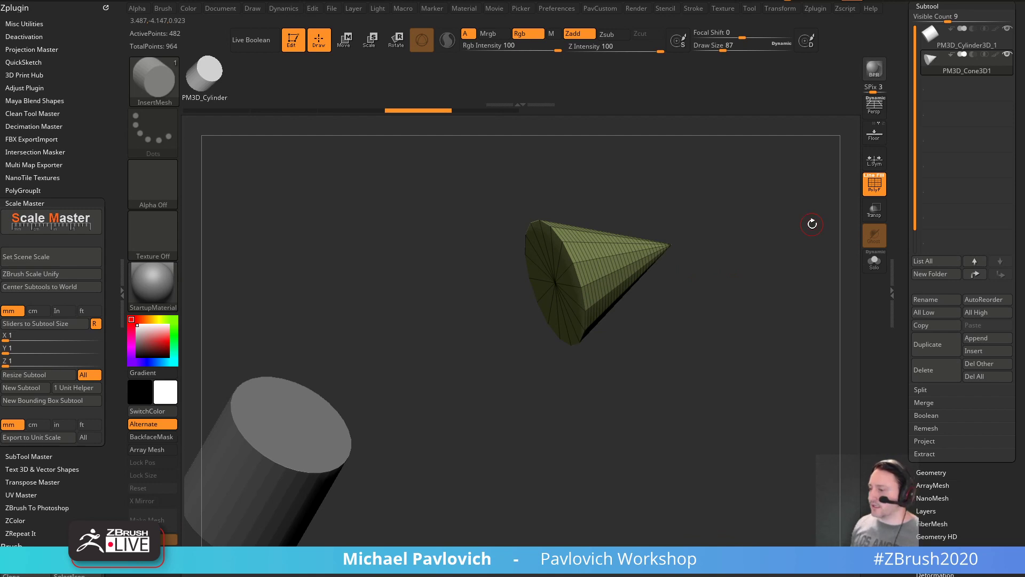
drag(721, 292, 716, 320)
drag(555, 283, 630, 325)
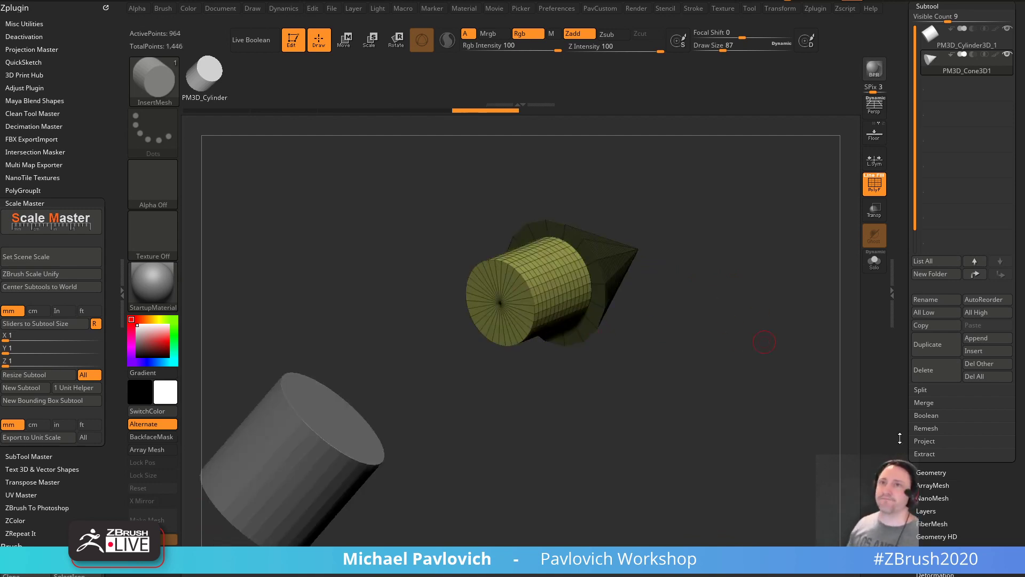
drag(764, 342, 765, 269)
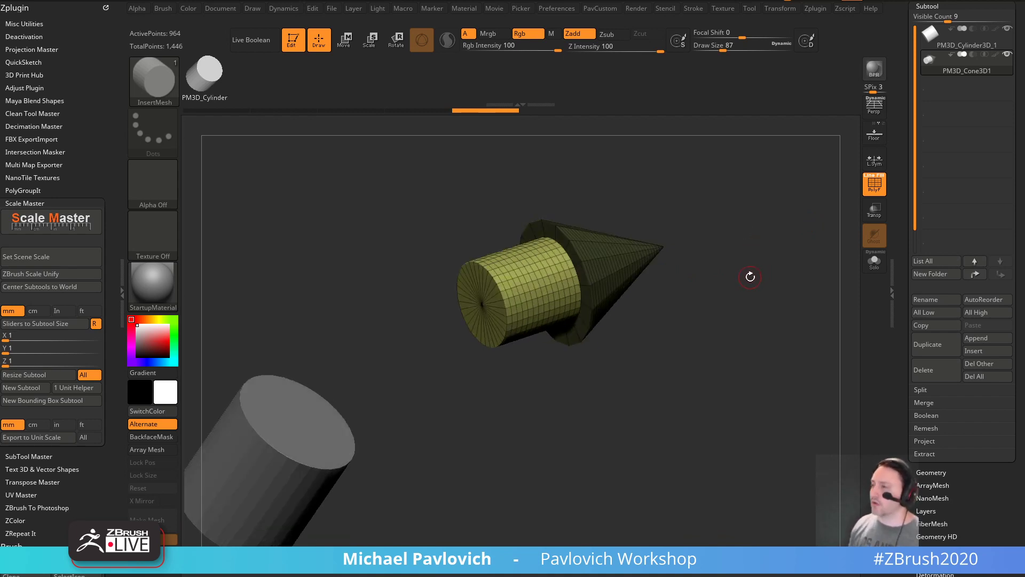
key(ctrl+z)
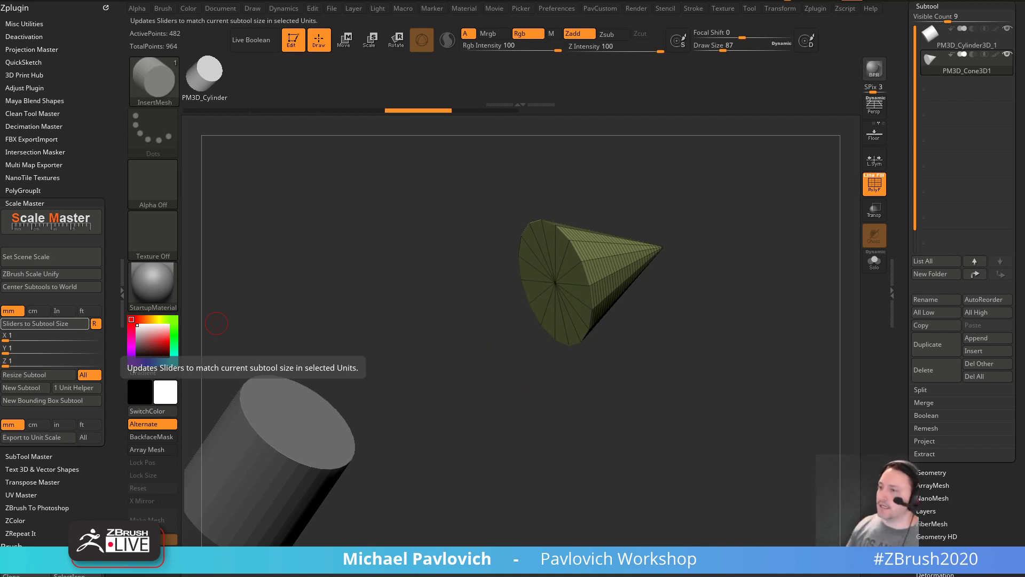
- Switch the active subtool back and forth between the cylinder and the cone, ending on the cone
alt+click(295, 444)
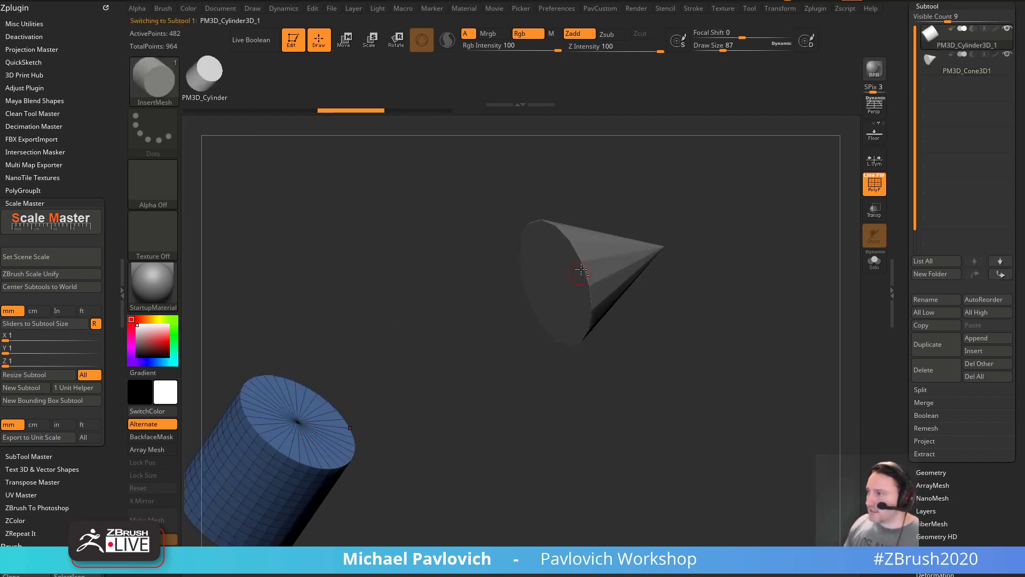
alt+click(526, 275)
alt+click(287, 408)
alt+click(602, 254)
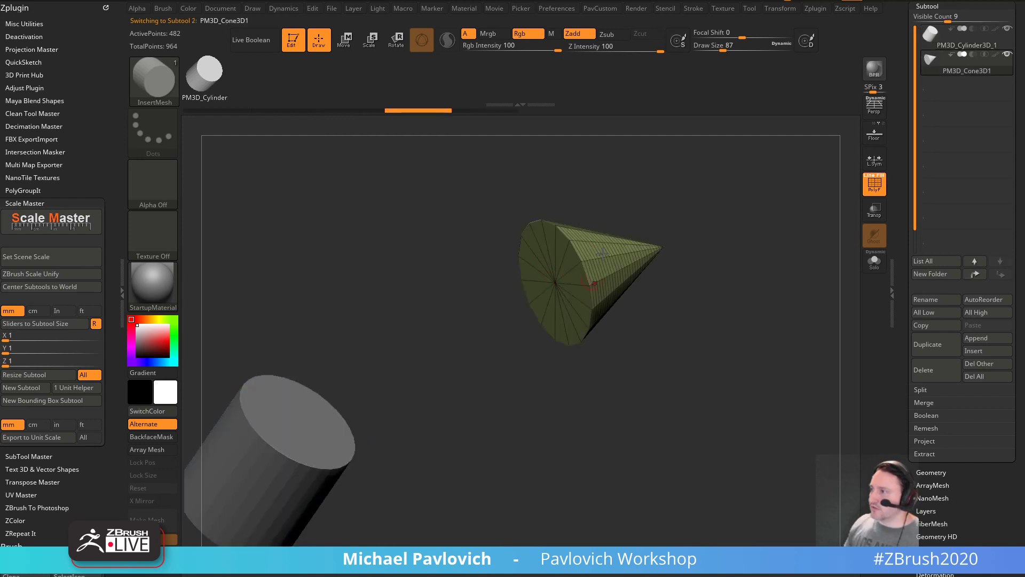
- Insert the cylinder mesh at the centre of the cone's base and clear the mask from the cone
drag(729, 375, 708, 359)
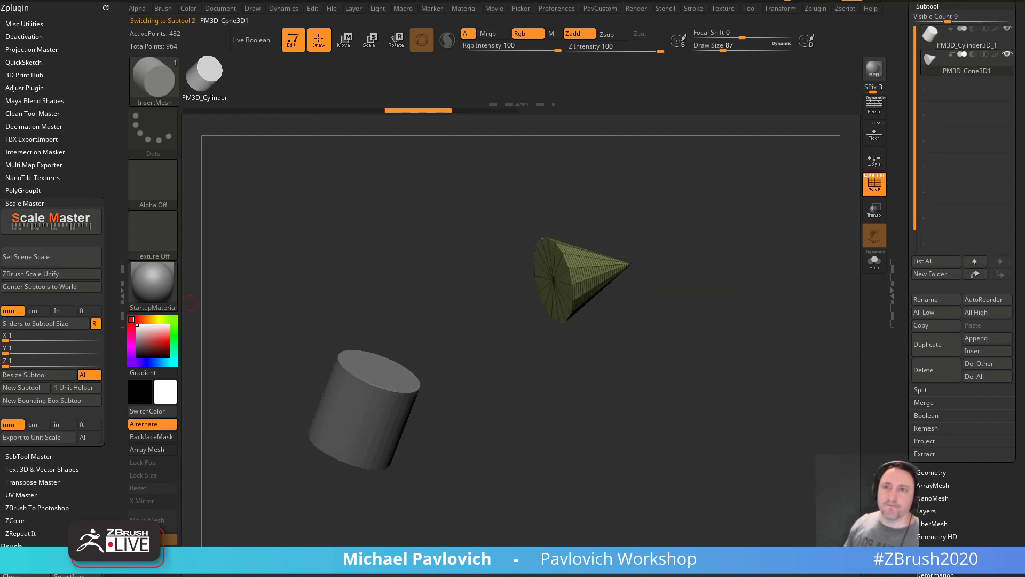
drag(672, 294, 691, 322)
drag(550, 281, 590, 322)
drag(734, 285, 696, 270)
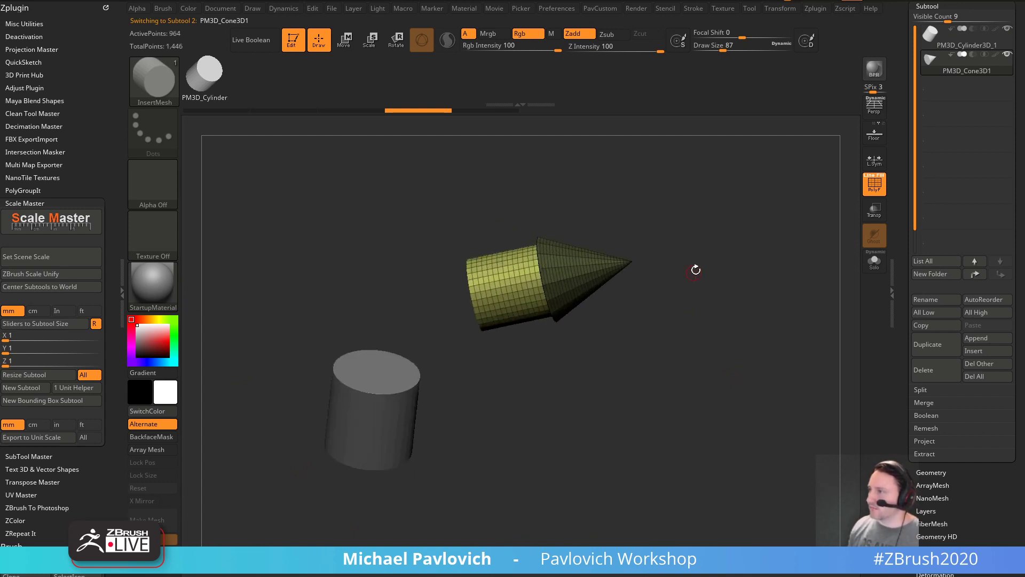
ctrl+drag(736, 223, 762, 336)
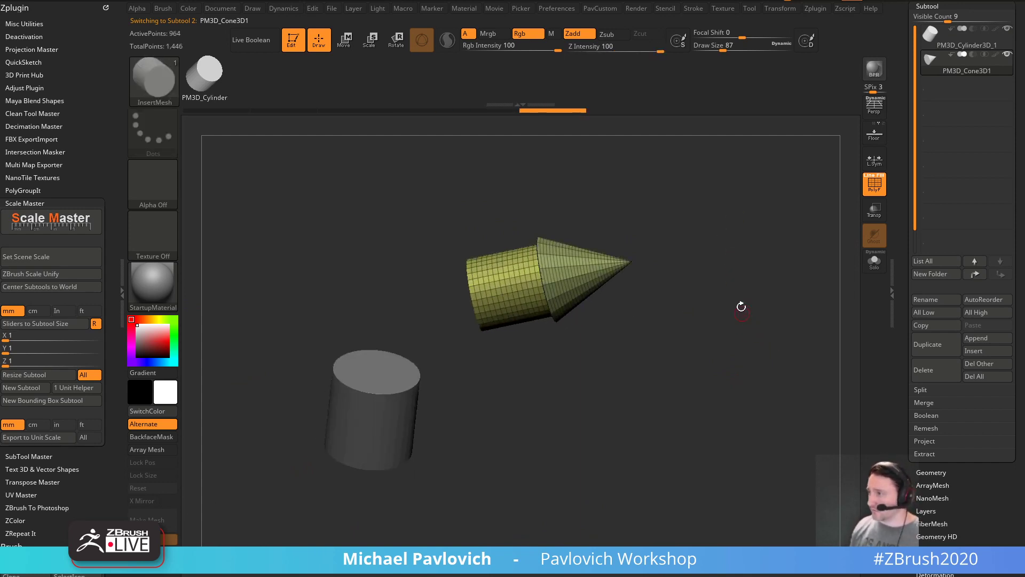
- DynaMesh the cone and inserted cylinder into one mesh and turn off the polyframe
key(5)
click(717, 124)
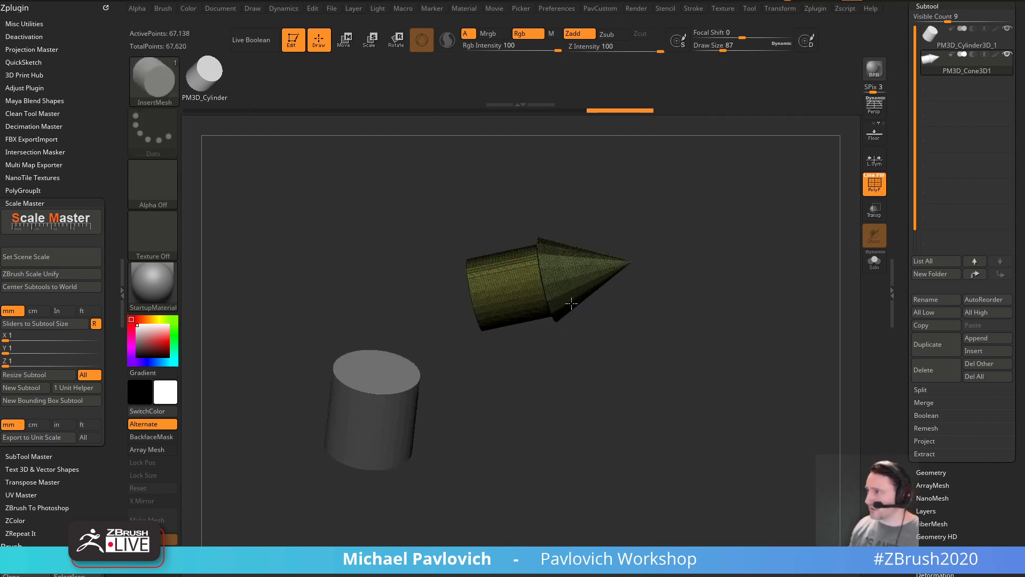
alt+drag(725, 193, 747, 270)
key(shift+f)
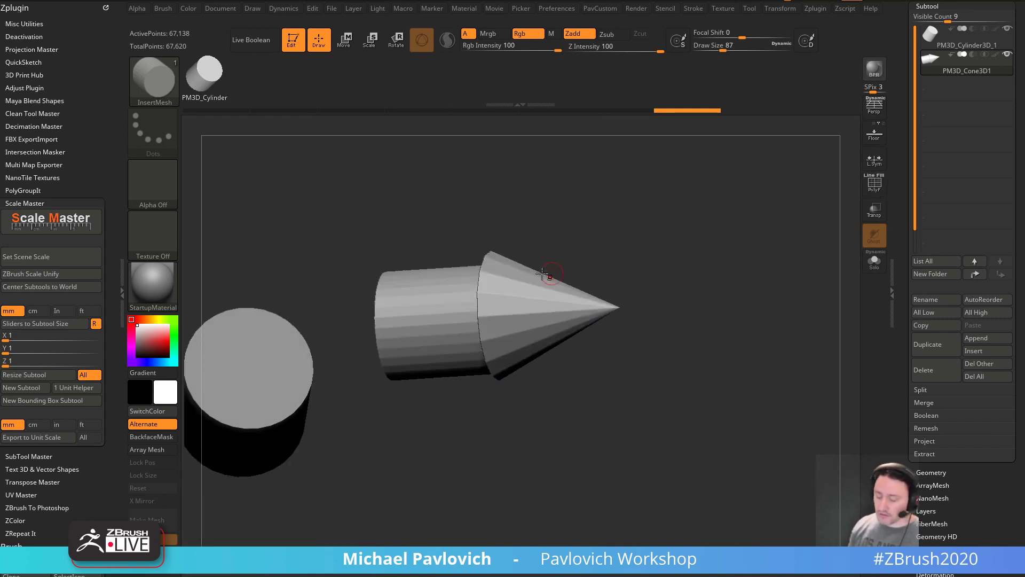
- Flatten the seam between the cylinder and cone with the TrimDynamic brush at draw size 212
key(b)
key(t)
key(d)
key(s)
drag(480, 282, 497, 280)
mouse_move(497, 280)
right_down()
mouse_move(490, 235)
mouse_move(485, 252)
right_up()
drag(485, 251, 492, 335)
drag(541, 393, 569, 389)
mouse_move(463, 247)
mouse_down()
mouse_move(464, 267)
mouse_move(493, 306)
mouse_up()
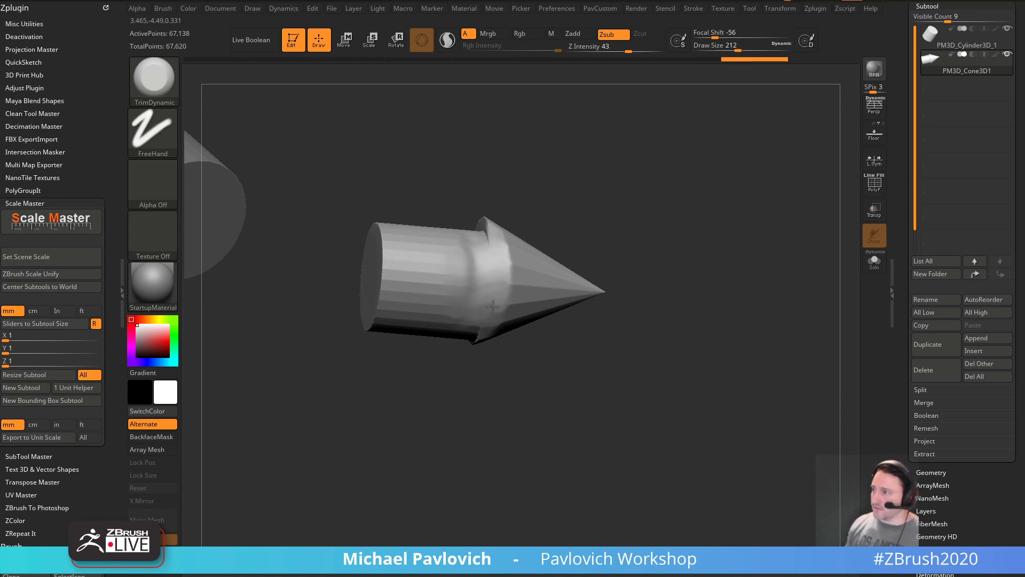
- Trim the joint between the cone and the cylinder smooth with the TrimDynamic brush, working around the merged shape
drag(684, 291, 687, 272)
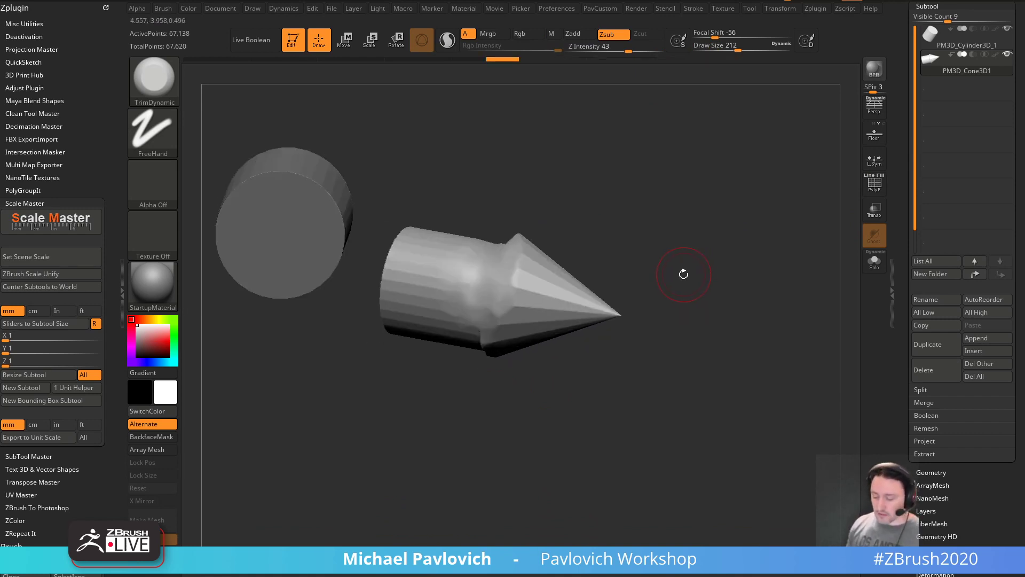
key(comma)
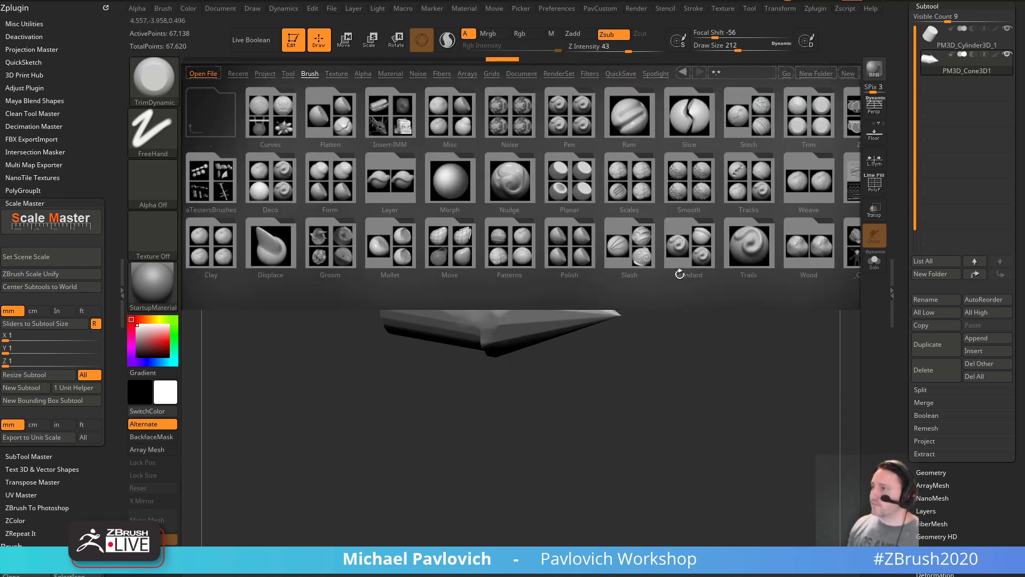
key(comma)
drag(627, 238, 595, 227)
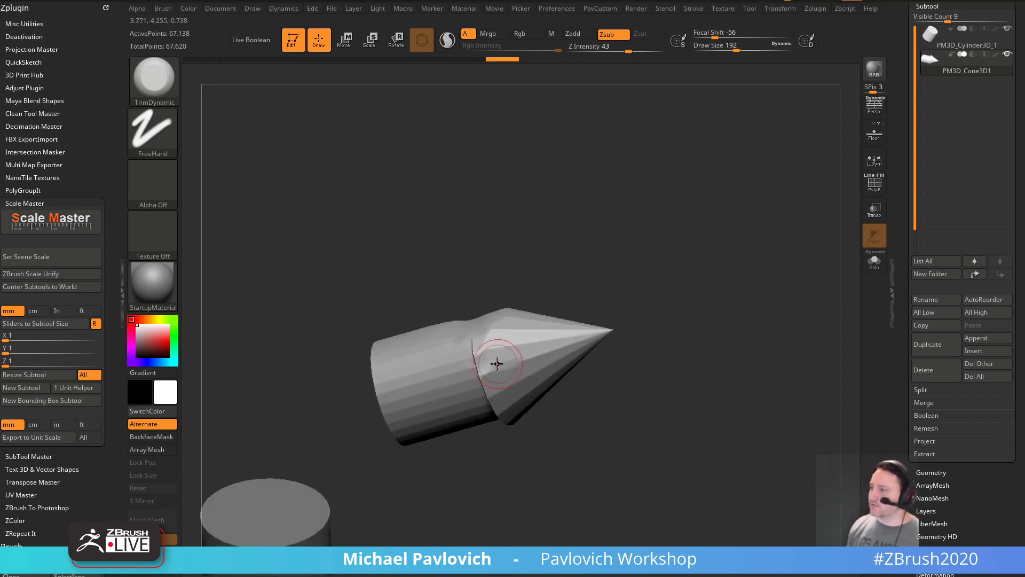
mouse_move(496, 399)
mouse_down()
mouse_move(514, 438)
mouse_move(487, 377)
mouse_move(529, 419)
mouse_up()
drag(592, 454, 558, 438)
mouse_move(546, 397)
mouse_down()
mouse_move(483, 399)
mouse_move(534, 390)
mouse_up()
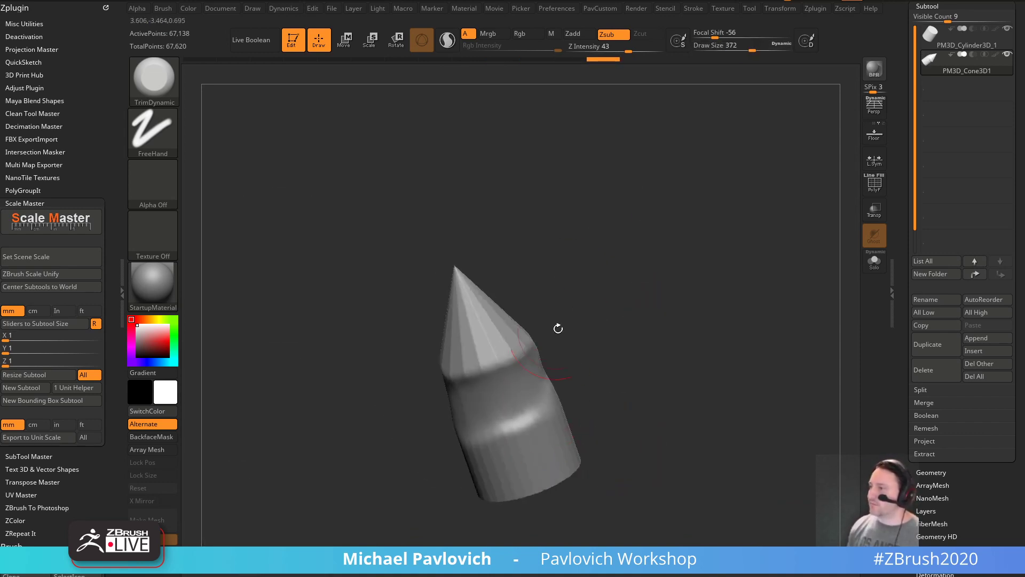
drag(556, 327, 588, 337)
mouse_move(516, 336)
mouse_down()
mouse_move(531, 360)
mouse_move(551, 320)
mouse_up()
drag(662, 341, 676, 278)
drag(521, 288, 571, 307)
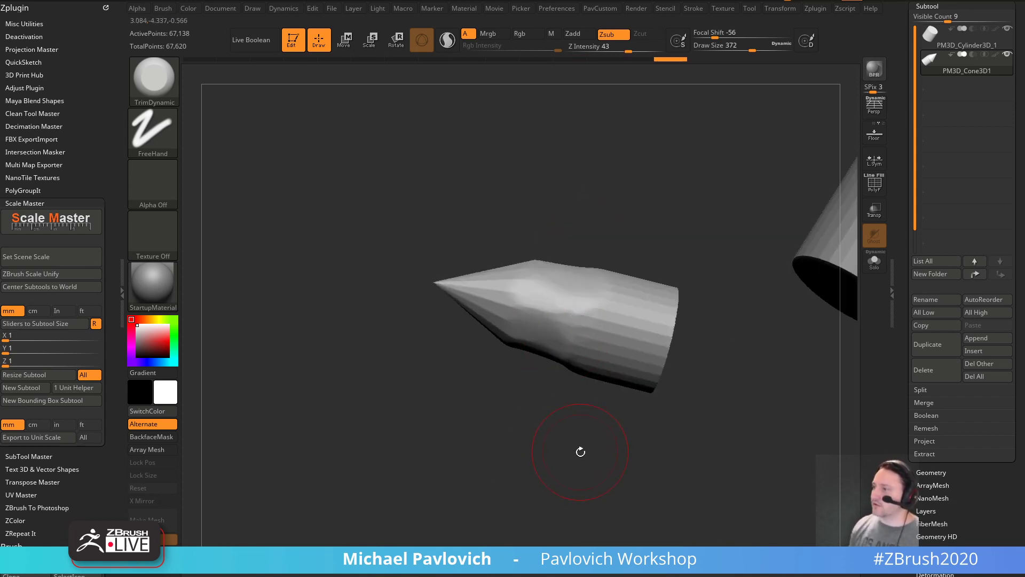
- Trim the remaining sides of the cone's joint and set the Draw Size to 124
drag(581, 451, 720, 321)
drag(545, 229, 592, 251)
mouse_move(618, 379)
mouse_down()
mouse_move(666, 347)
mouse_move(764, 366)
mouse_move(699, 341)
mouse_up()
key(s)
drag(699, 340, 685, 339)
key(s)
mouse_move(526, 305)
mouse_down()
mouse_move(505, 316)
mouse_move(518, 316)
mouse_up()
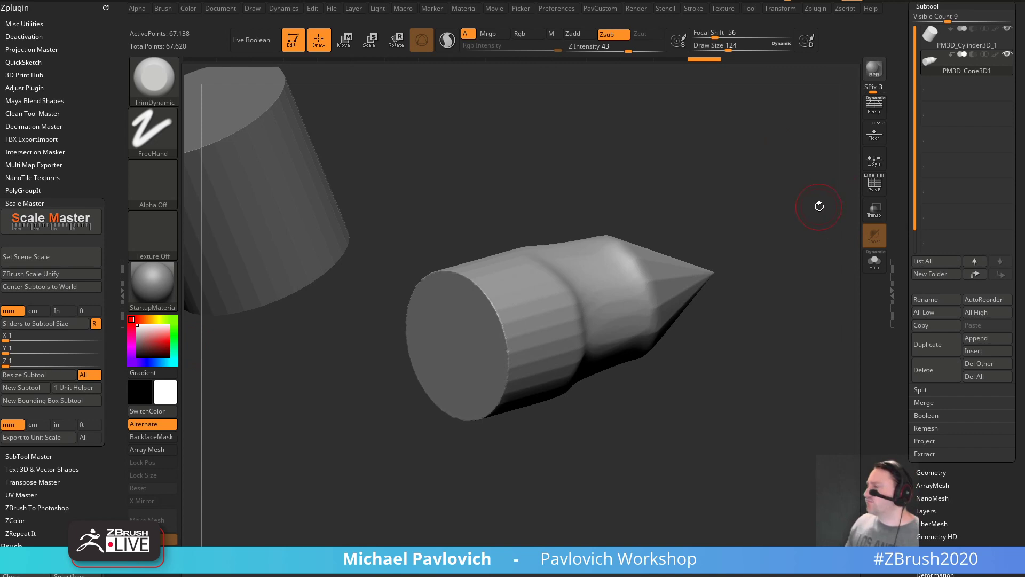
- Open the Geometry settings at the Size values and switch to the cylinder subtool and back to the cone
drag(901, 213, 900, 33)
shift+click(933, 127)
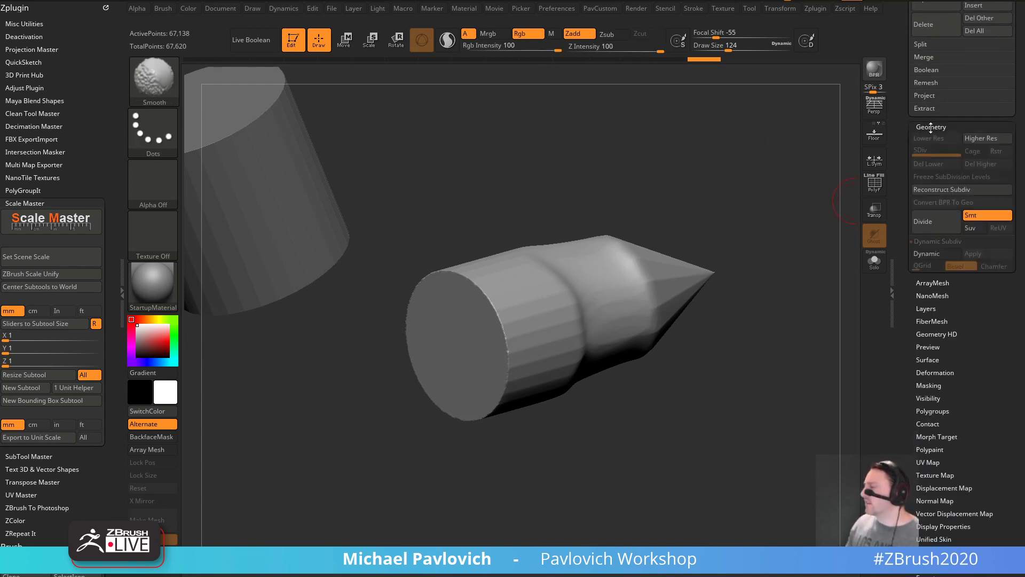
mouse_move(790, 107)
mouse_down()
mouse_move(657, 73)
mouse_move(704, 163)
mouse_move(713, 238)
mouse_move(838, 326)
mouse_up()
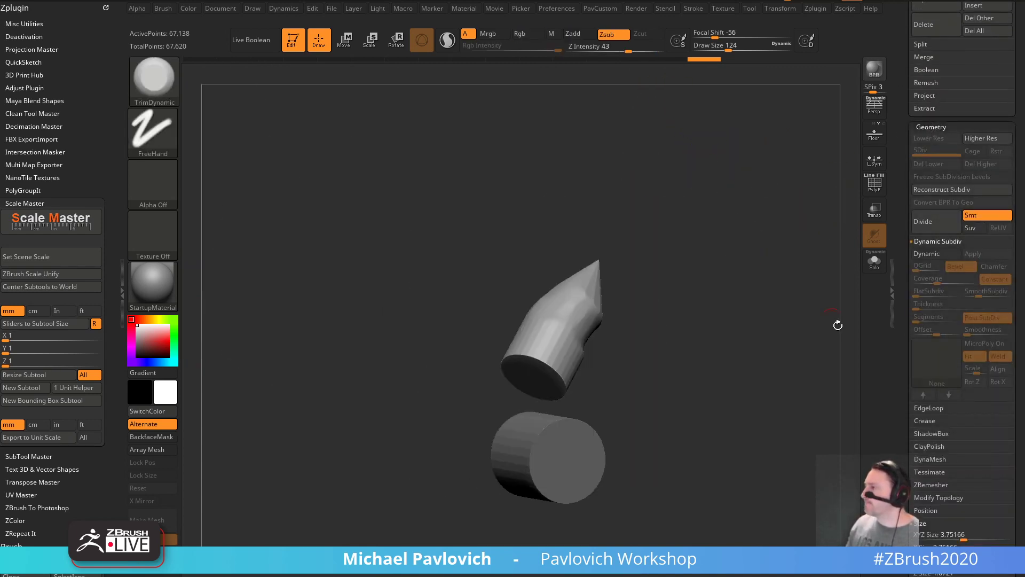
drag(810, 414, 786, 457)
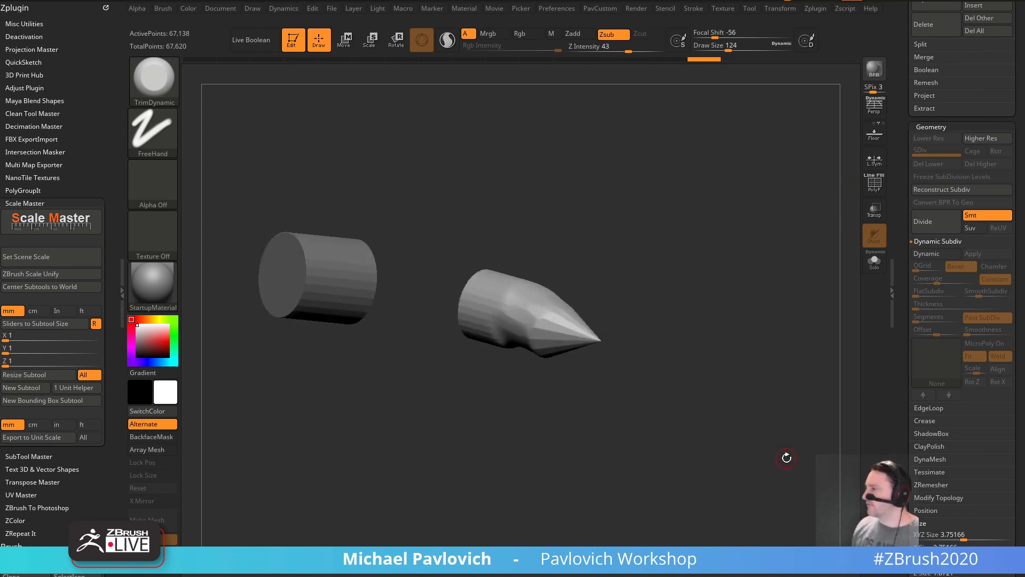
drag(901, 376, 902, 156)
alt+click(350, 293)
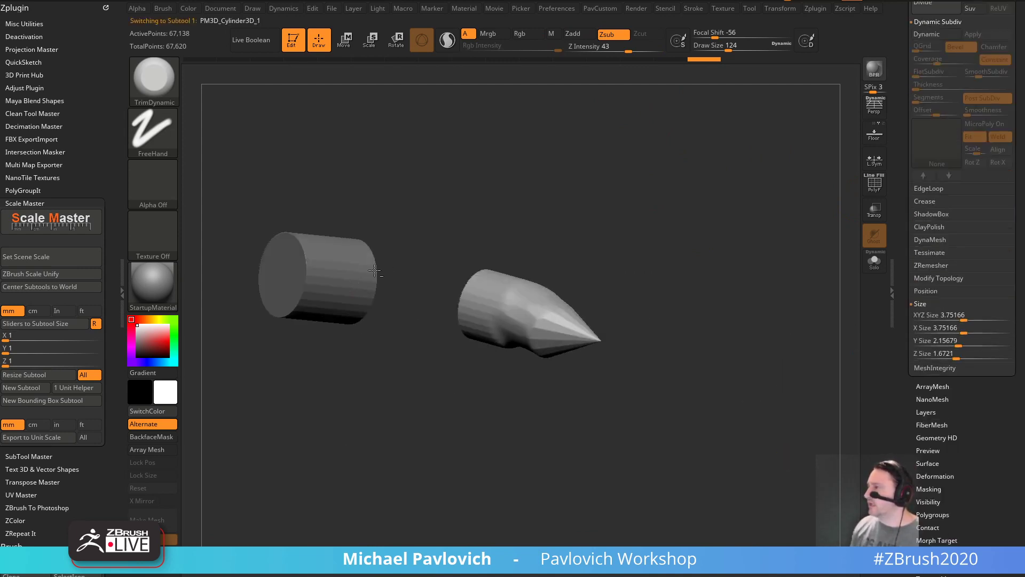
mouse_move(676, 315)
alt+mouse_down()
mouse_move(682, 210)
mouse_move(680, 300)
alt+mouse_up()
alt+click(558, 326)
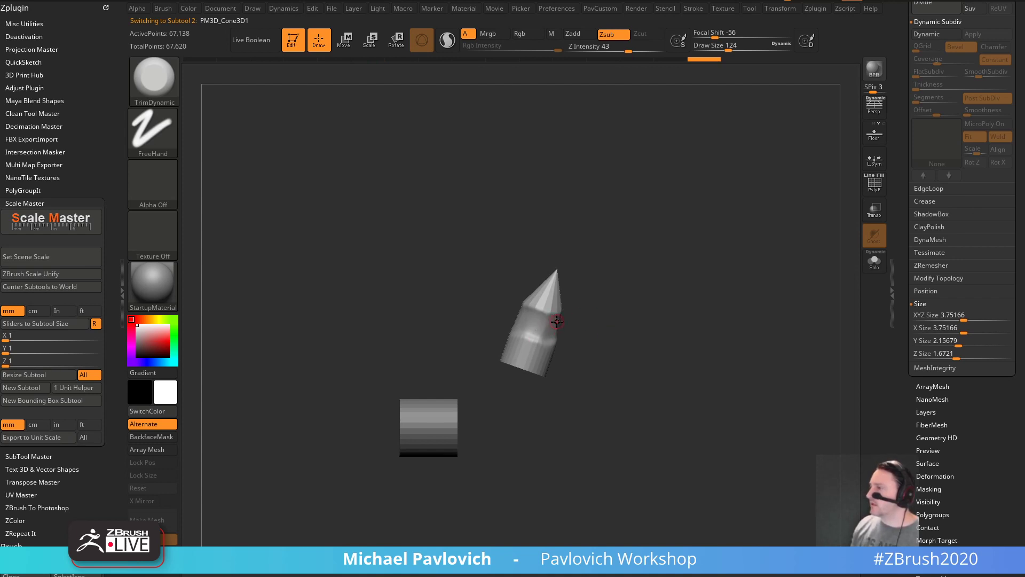
- Move, rotate and scale the cone subtool with the transform gizmo to an XYZ Size of about 4.02
key(w)
key(ctrl+z)
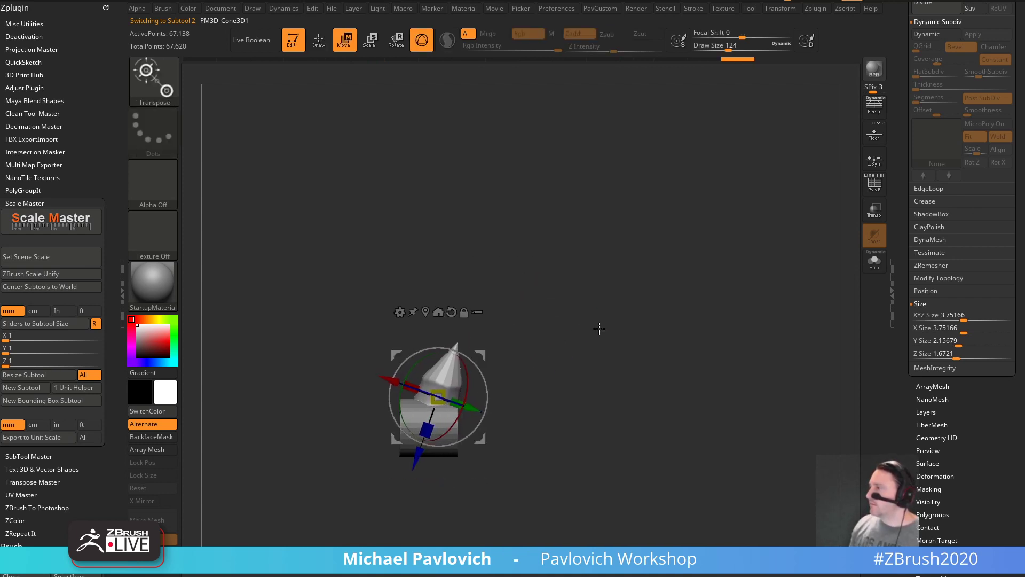
key(ctrl+z)
key(ctrl+z)
key(ctrl+z)
key(ctrl+z)
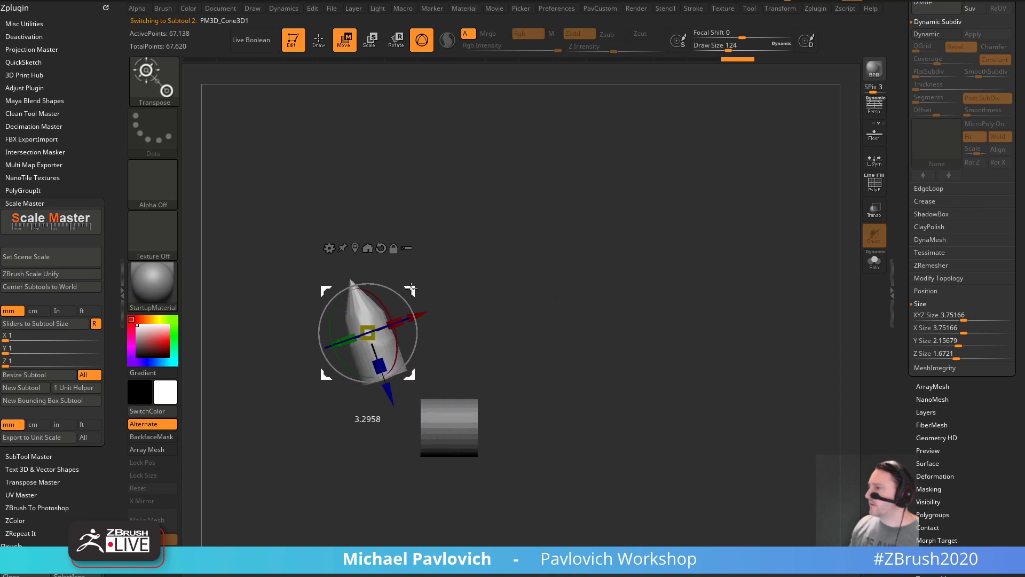
key(ctrl+z)
key(ctrl+z)
key(ctrl+z)
key(ctrl+z)
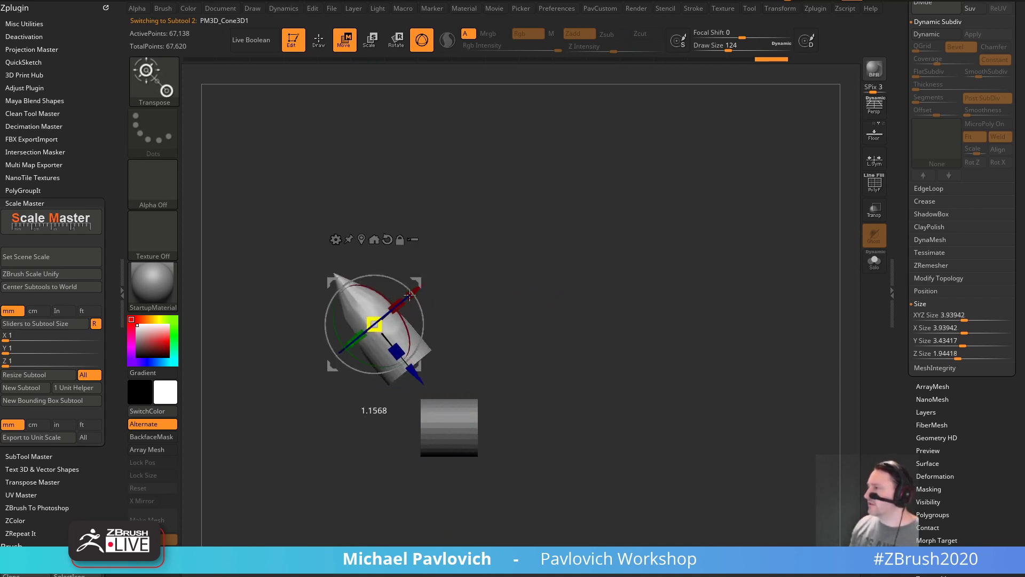
key(ctrl+z)
key(ctrl+z)
key(ctrl+z)
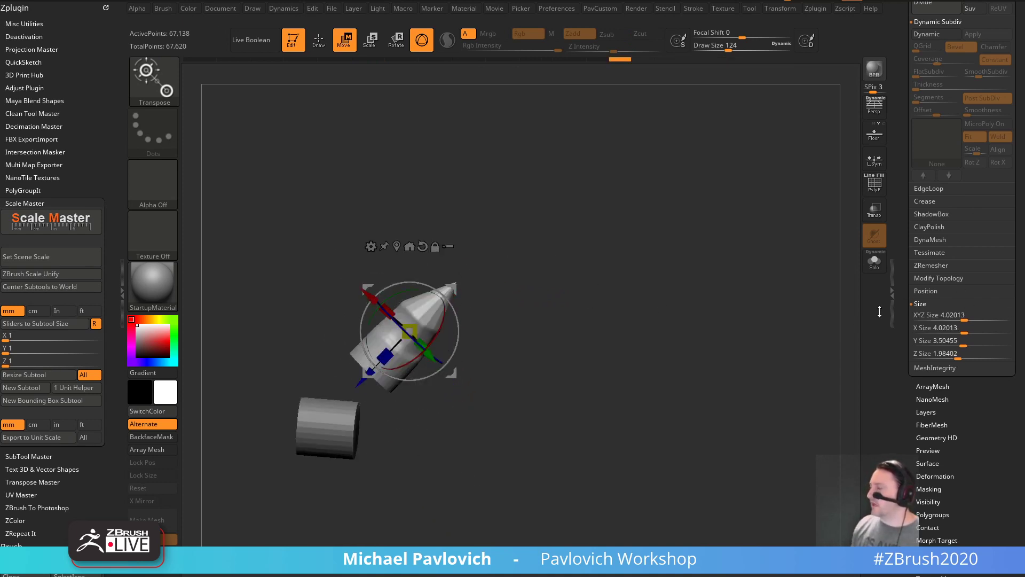
key(ctrl+z)
key(ctrl+z)
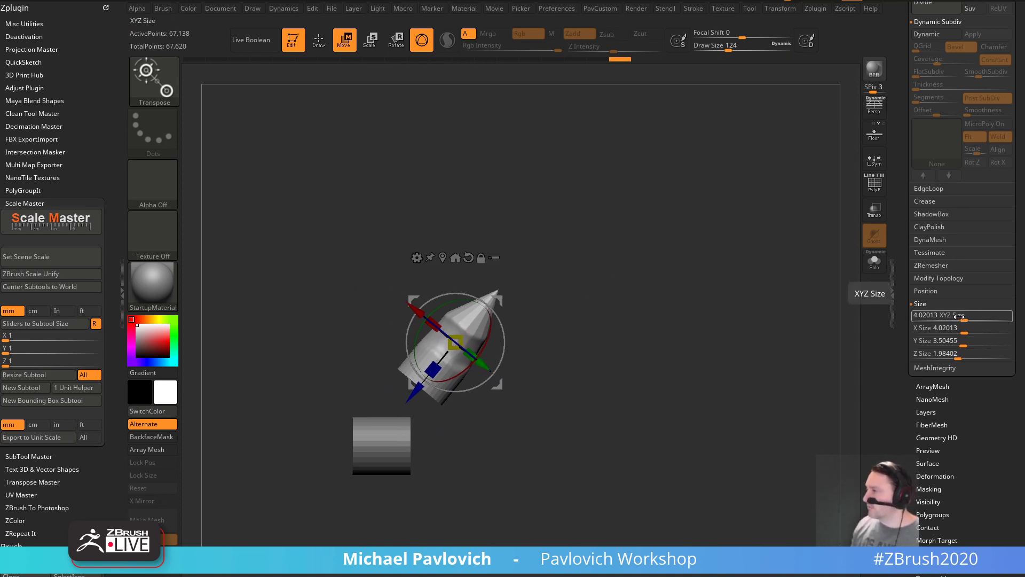
- Scale the cone to an XYZ Size of about 11.38, then reduce it to about 3.18 upright over the cylinder
drag(455, 342, 598, 310)
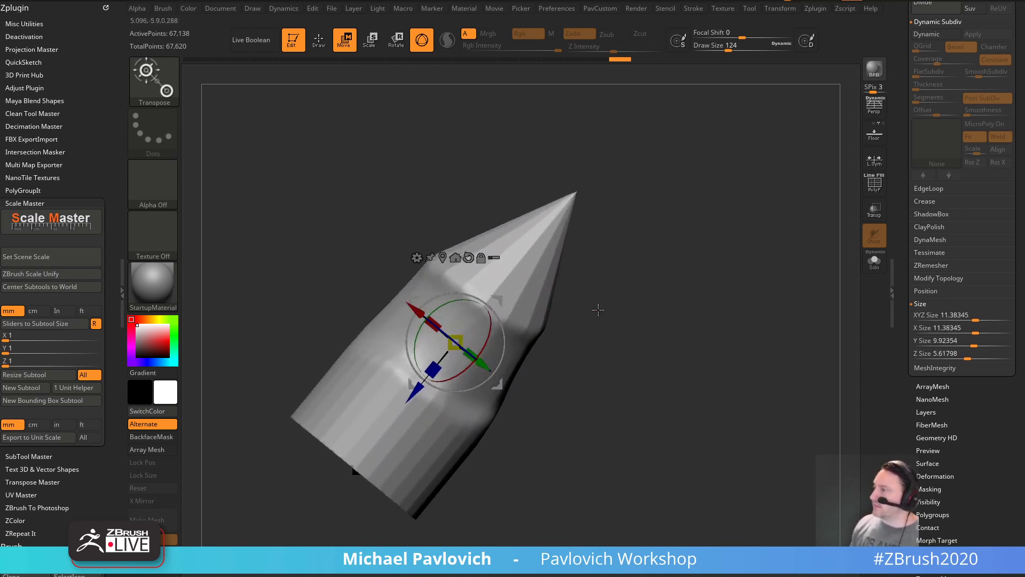
drag(454, 342, 381, 419)
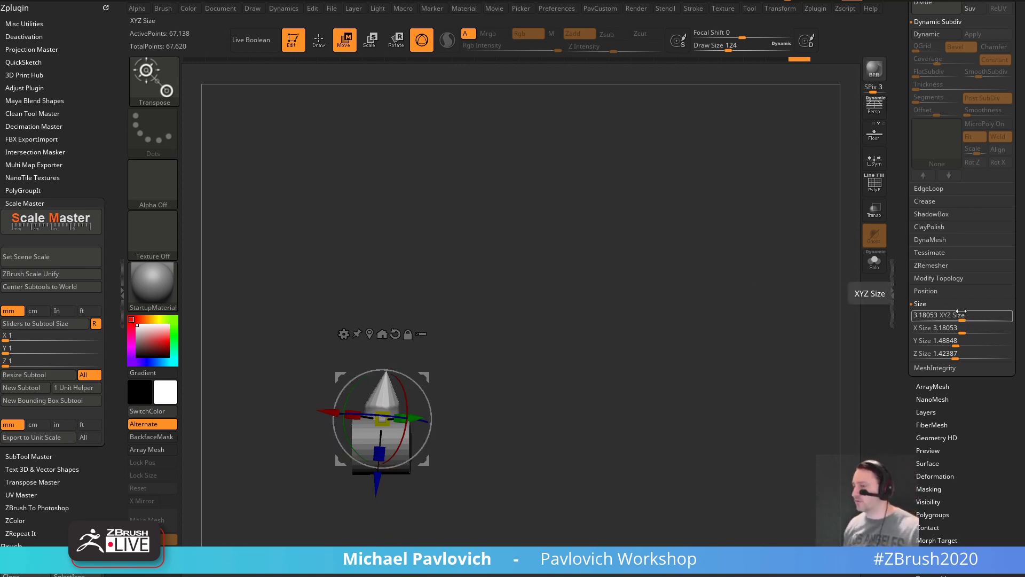
drag(520, 332, 581, 367)
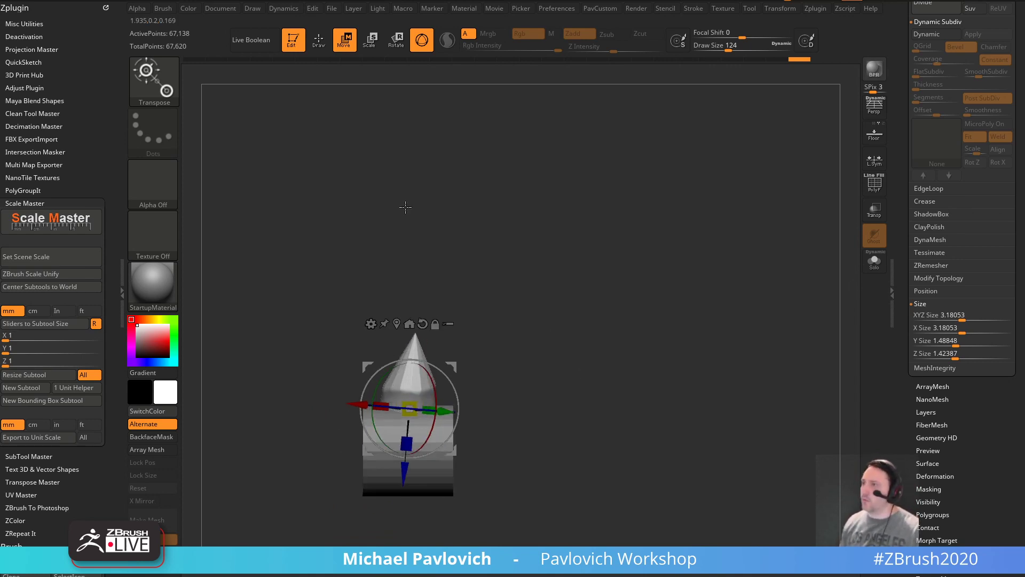
- Clear the canvas and draw a single ZSphere in Edit mode
key(q)
key(ctrl+n)
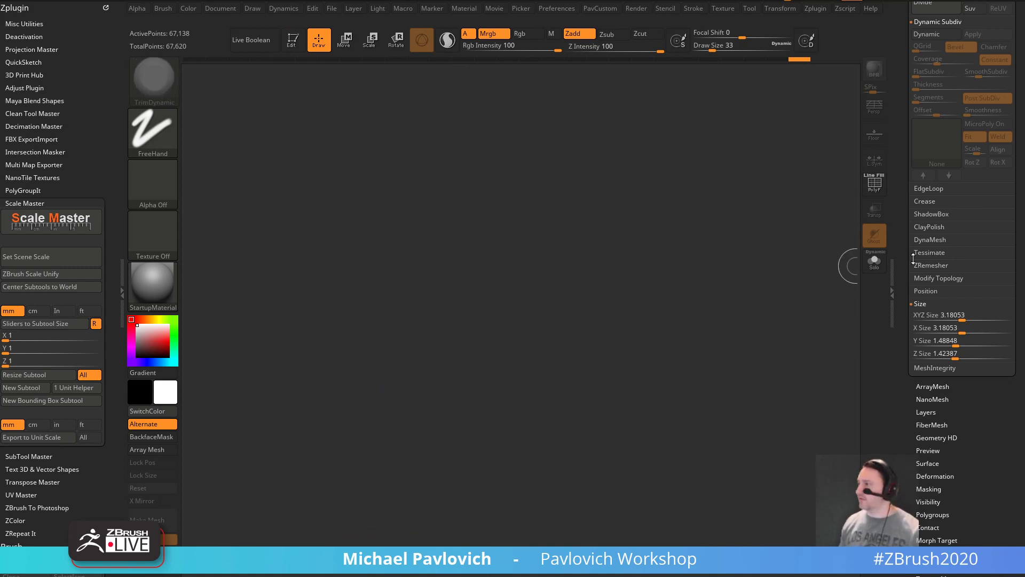
click(938, 143)
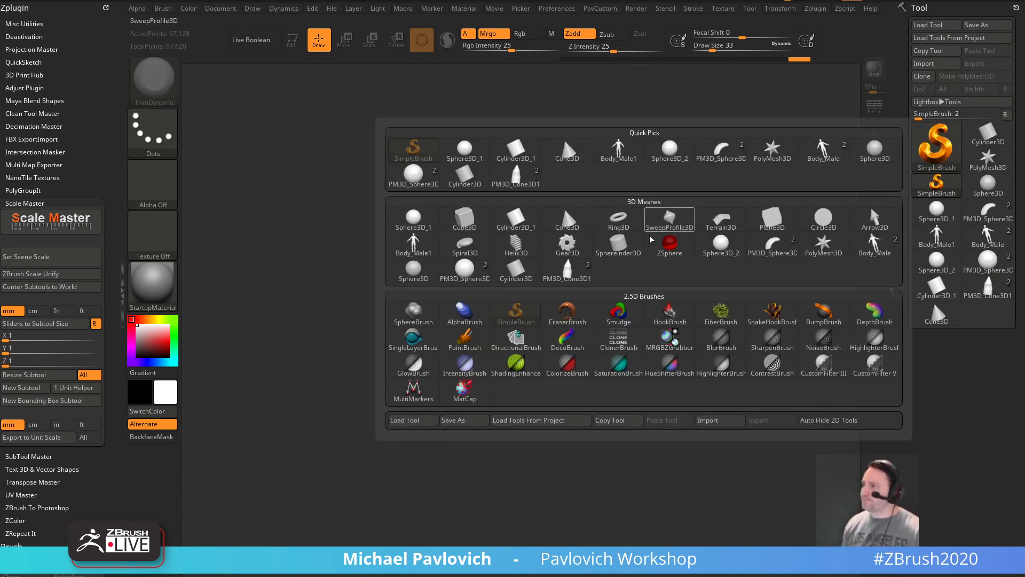
click(669, 243)
drag(527, 374, 545, 431)
click(292, 45)
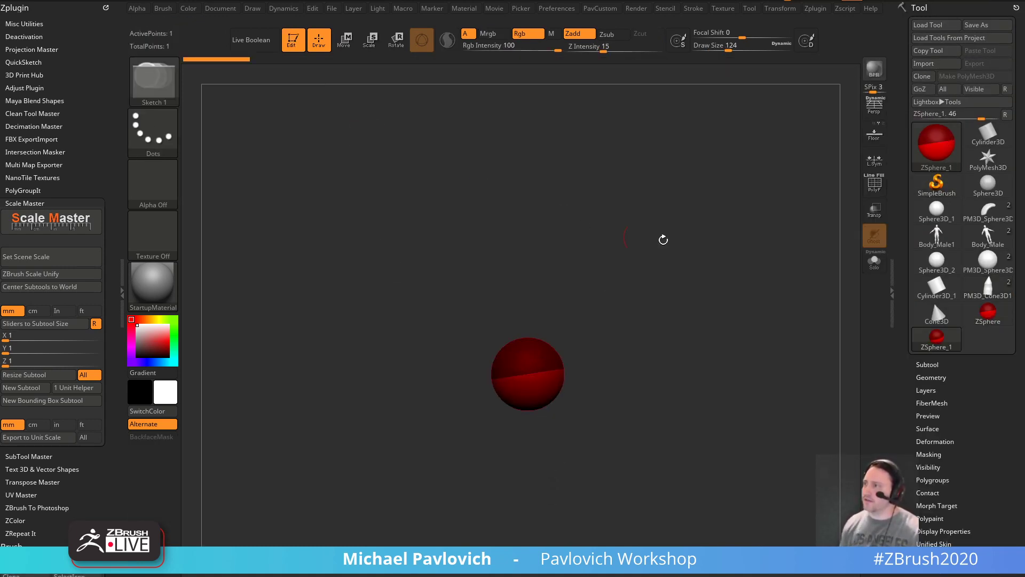
- Open the ZSphere's Geometry settings to show its Size values
drag(899, 351, 900, 226)
drag(912, 97, 910, 186)
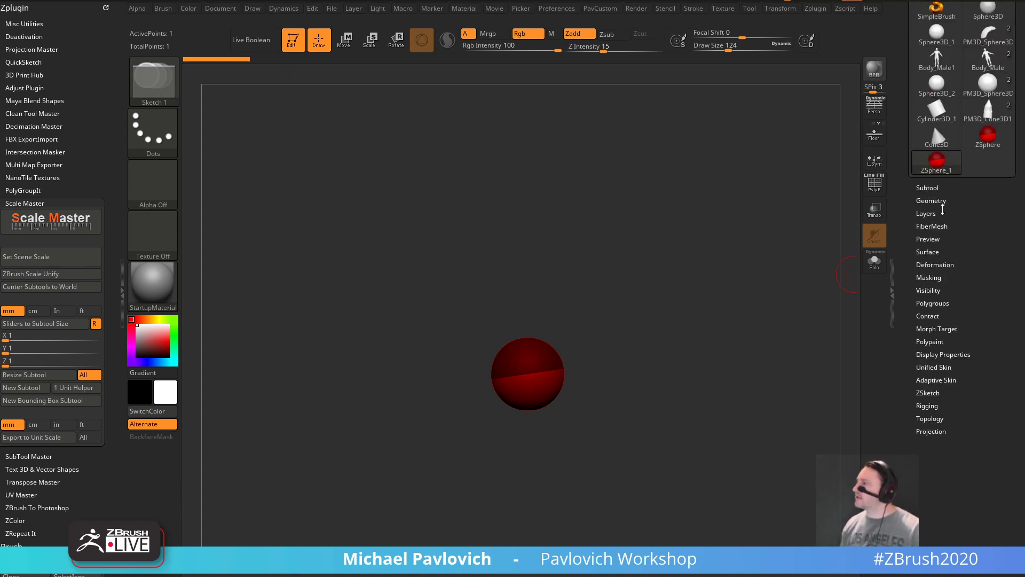
shift+click(942, 201)
shift+click(938, 200)
click(938, 200)
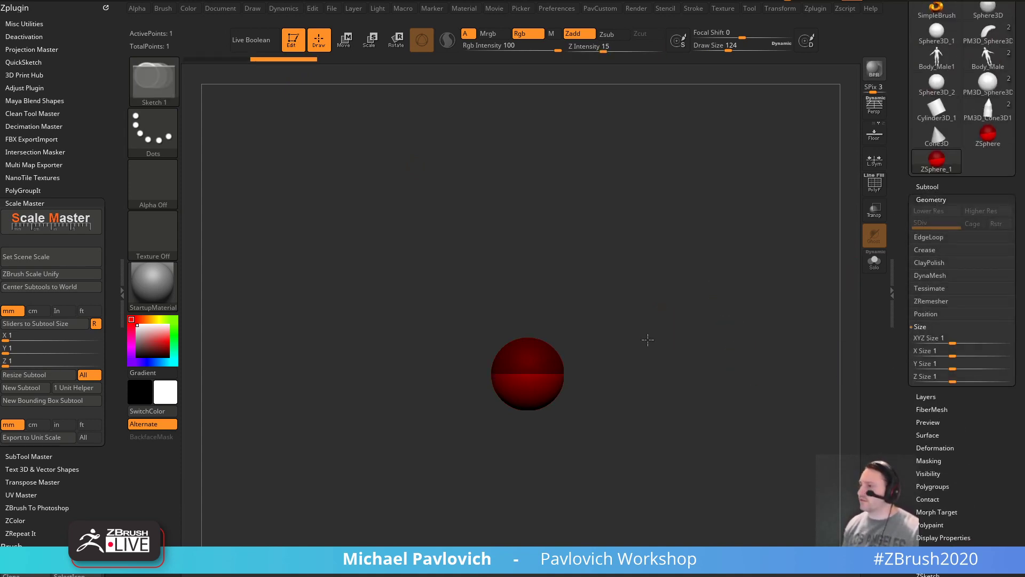
- Add two child ZSpheres to the root and move them apart to form an upright torso
drag(648, 338, 632, 319)
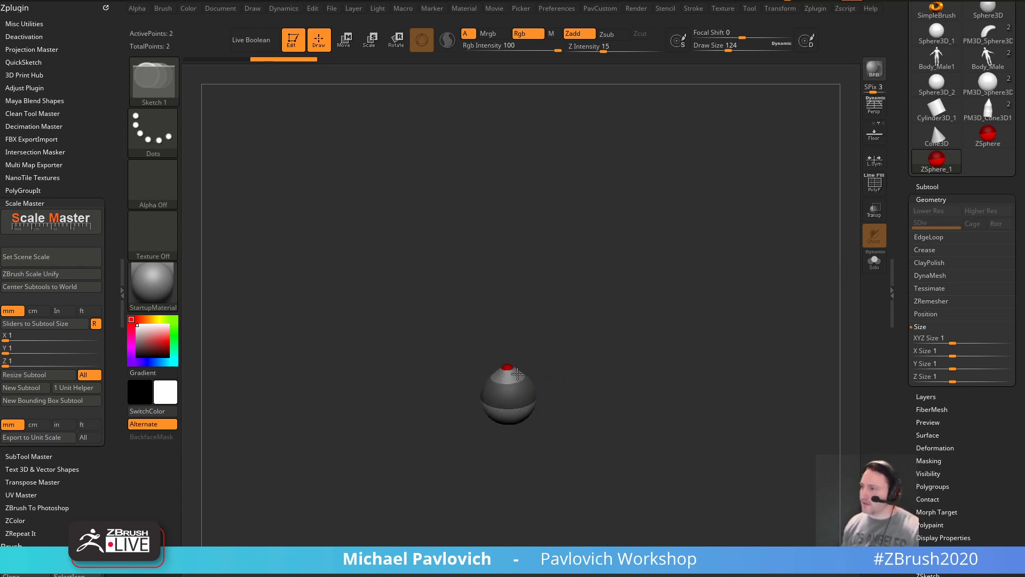
mouse_move(508, 378)
mouse_down()
mouse_move(493, 355)
mouse_move(502, 340)
mouse_move(499, 363)
mouse_up()
key(w)
key(q)
mouse_move(567, 334)
mouse_down()
mouse_move(608, 350)
mouse_move(505, 350)
mouse_up()
key(ctrl+z)
click(511, 356)
key(w)
drag(582, 369, 632, 368)
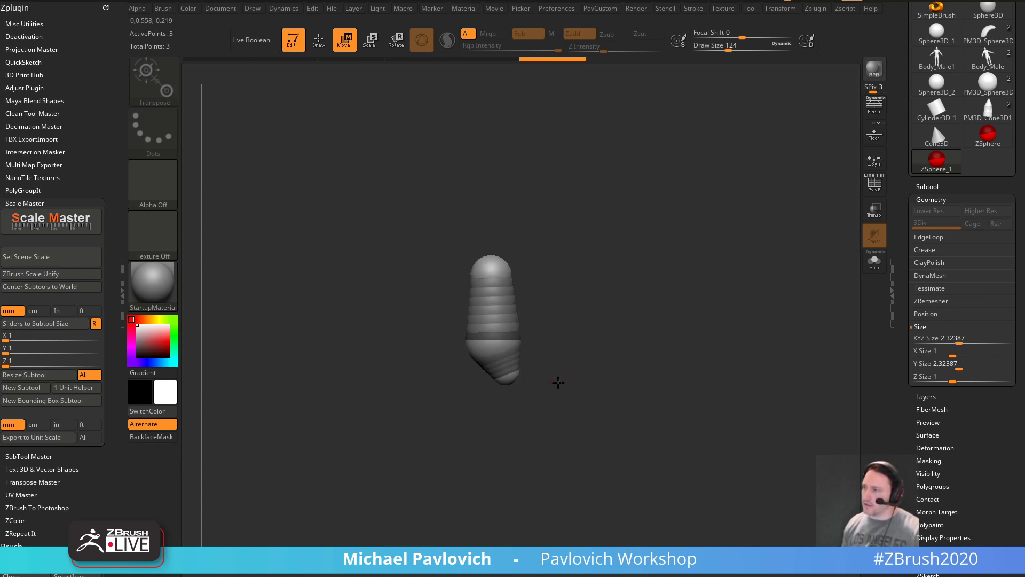
mouse_move(558, 382)
mouse_down()
mouse_move(630, 358)
mouse_move(668, 327)
mouse_move(500, 393)
mouse_move(583, 338)
mouse_move(611, 337)
mouse_up()
- Show the floor grid and add mirrored ZSpheres for the shoulders, arms and hips
key(shift+p)
key(q)
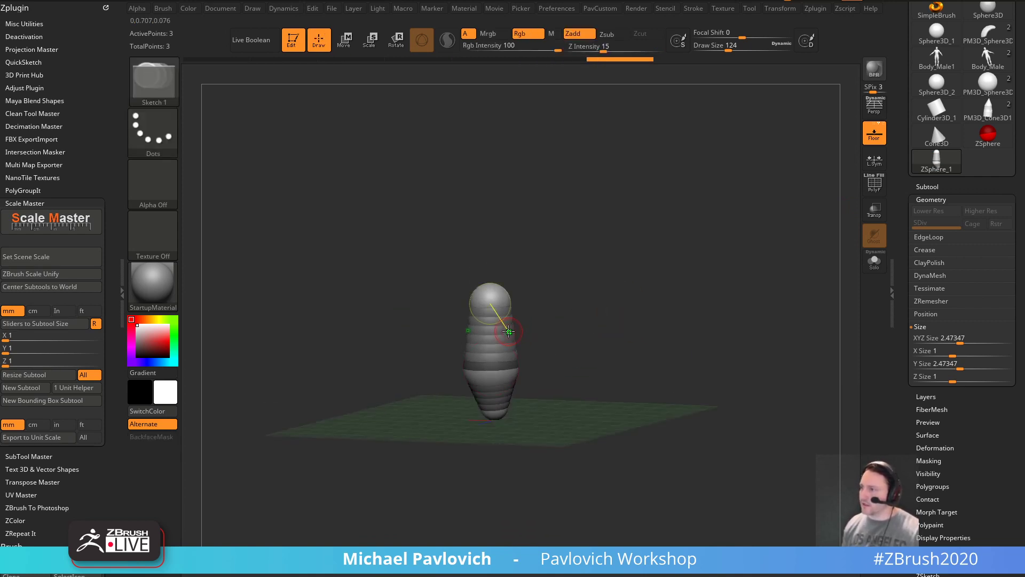
mouse_move(509, 331)
mouse_down()
mouse_move(504, 292)
mouse_move(531, 310)
mouse_move(565, 368)
mouse_move(598, 373)
mouse_move(629, 338)
mouse_move(492, 397)
mouse_move(515, 396)
mouse_move(525, 408)
mouse_move(529, 539)
mouse_up()
click(514, 296)
key(w)
key(q)
key(ctrl+z)
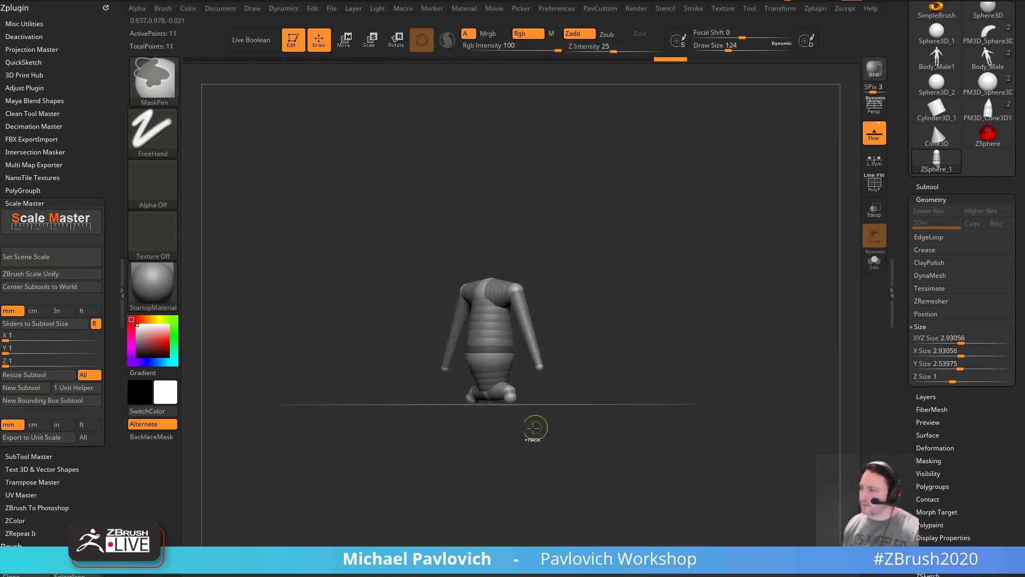
- Pull mirrored legs down from the hips and insert knee joints bent slightly forward
key(w)
mouse_move(510, 401)
mouse_down()
mouse_move(525, 506)
mouse_move(508, 332)
mouse_move(509, 350)
mouse_up()
key(q)
mouse_move(603, 368)
mouse_down()
mouse_move(487, 411)
mouse_move(483, 427)
mouse_move(492, 406)
mouse_move(574, 352)
mouse_move(566, 341)
mouse_up()
click(507, 414)
key(w)
key(q)
- Insert mirrored elbow joints midway along the arms and move them backward to bend the arms
click(519, 317)
key(w)
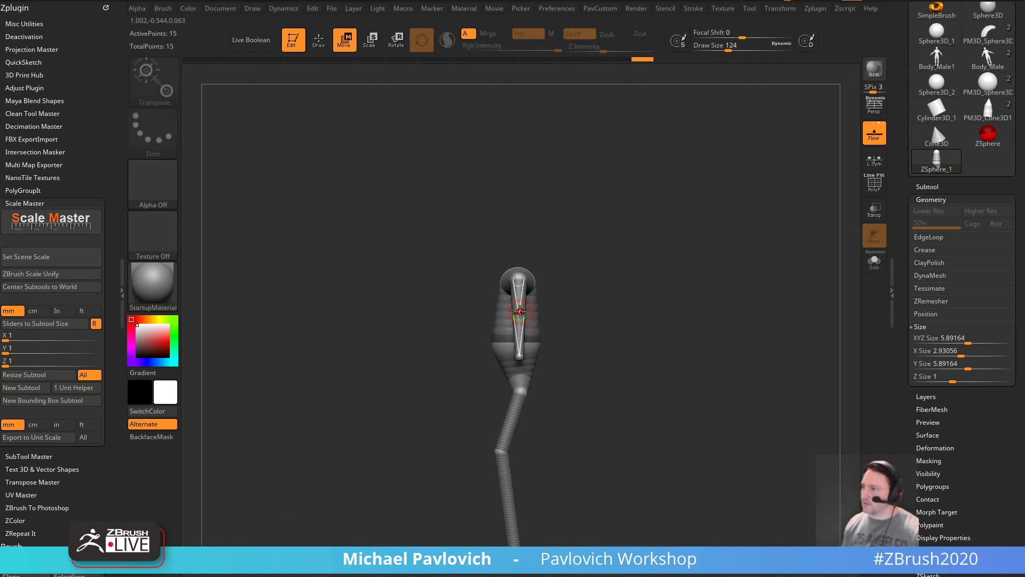
drag(520, 318, 542, 319)
key(q)
- Add ZSpheres above the chest to form the neck and head
mouse_move(582, 347)
mouse_down()
mouse_move(628, 336)
mouse_move(582, 289)
mouse_up()
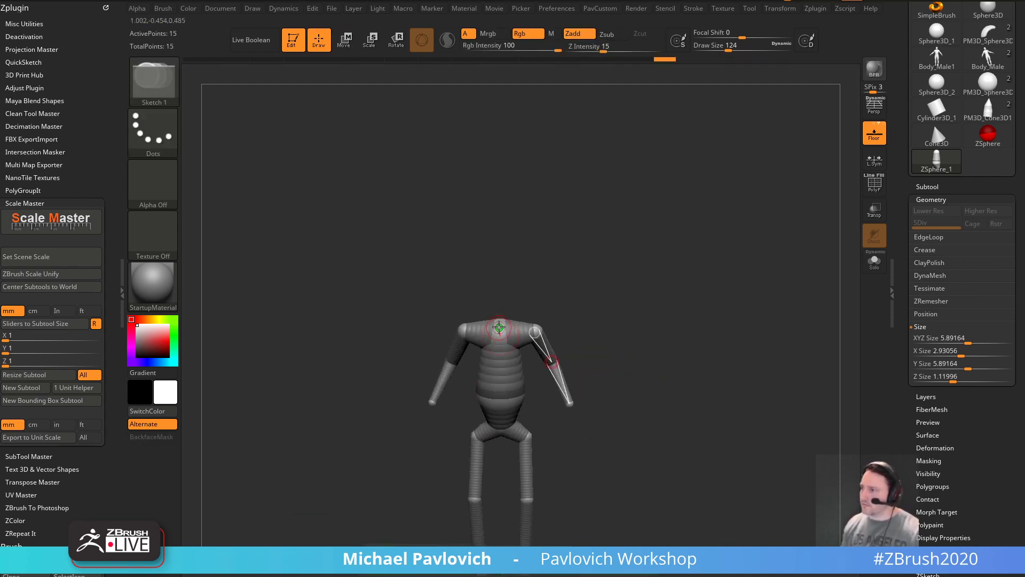
drag(499, 327, 488, 284)
click(503, 310)
key(w)
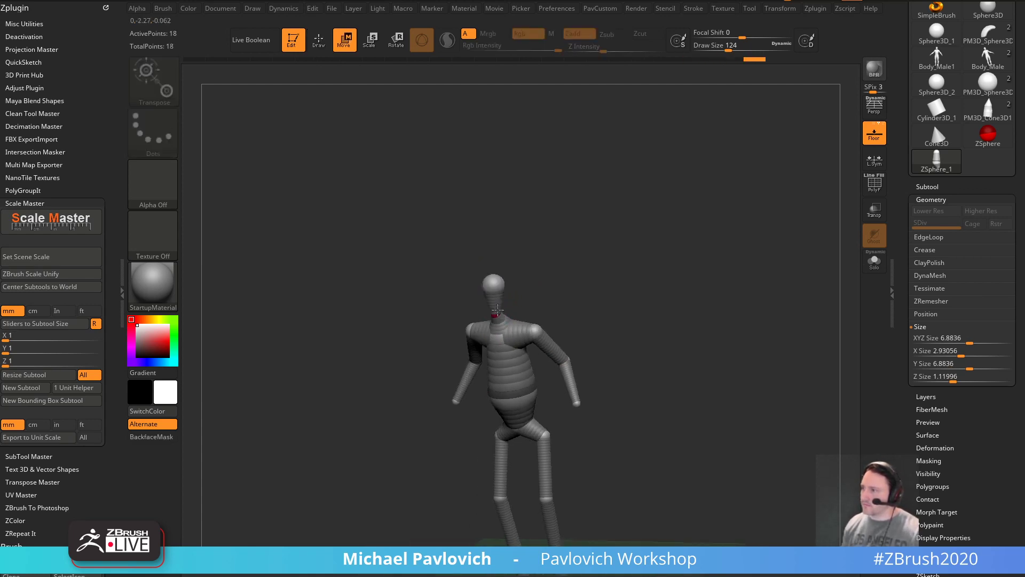
- Move the mirrored hip joints slightly forward, working from the side of the figure
drag(587, 299, 513, 320)
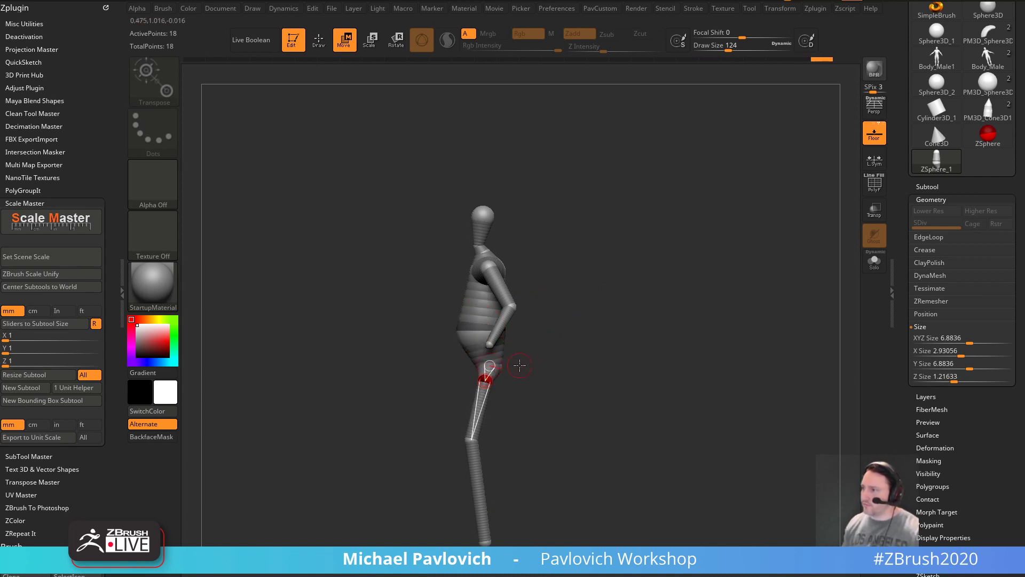
mouse_move(488, 367)
mouse_down()
mouse_move(503, 366)
mouse_move(474, 365)
mouse_up()
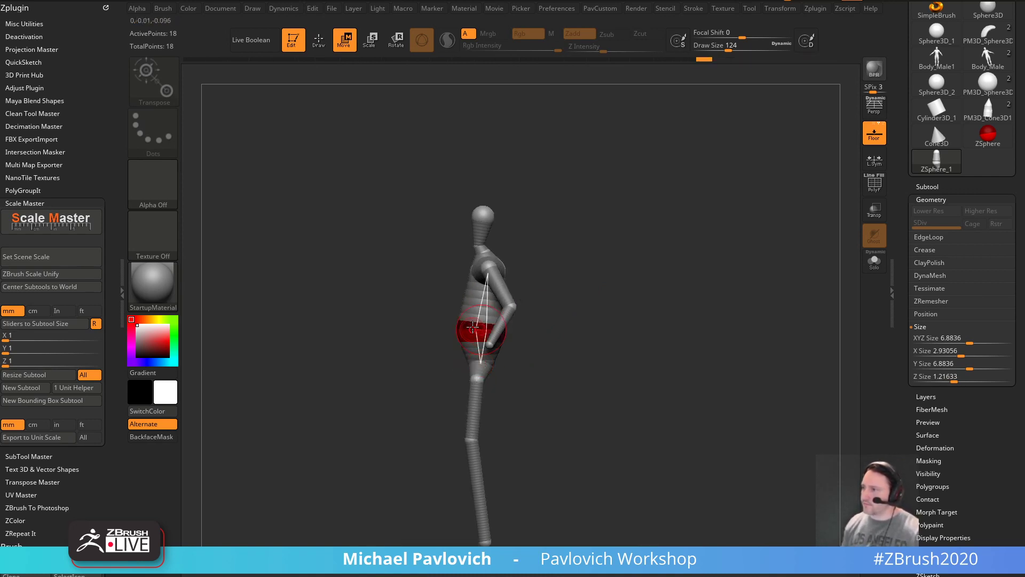
shift+drag(561, 260, 618, 267)
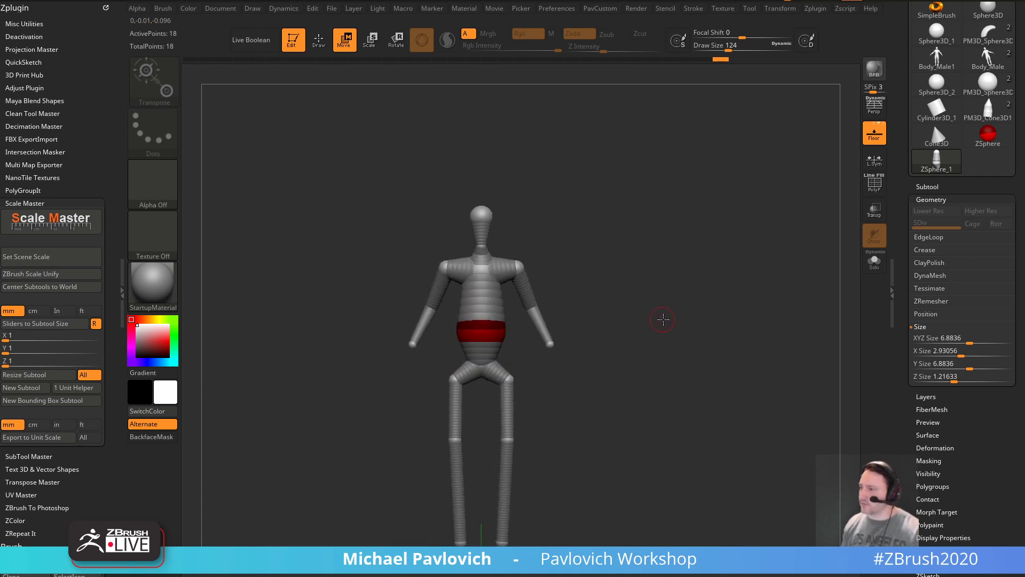
- Make an adaptive skin of the ZSphere figure with Density 1 and DynaMesh Resolution 0, and switch to the resulting skin mesh
scroll(914, 394, down, 5)
click(936, 330)
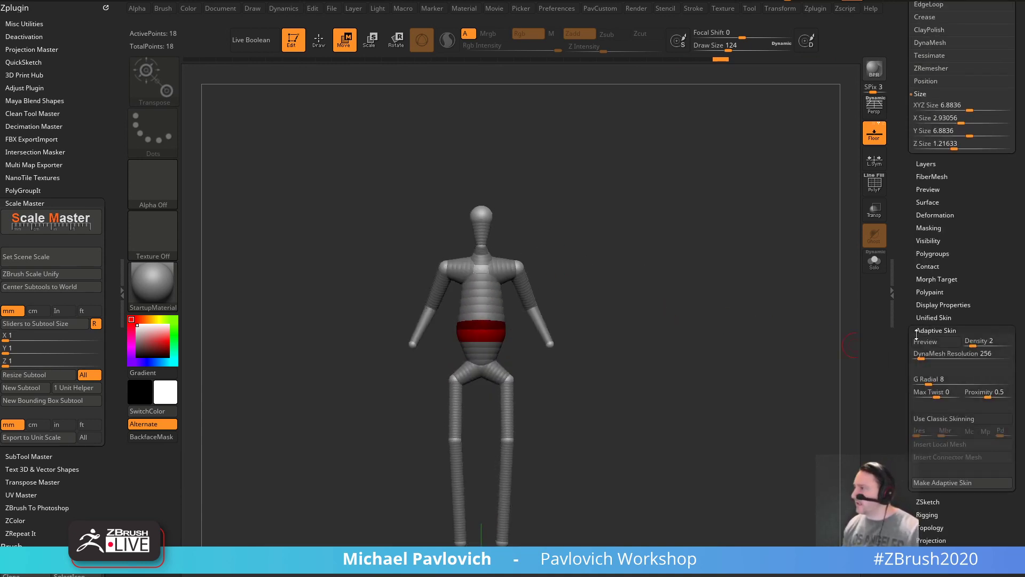
drag(972, 343, 913, 356)
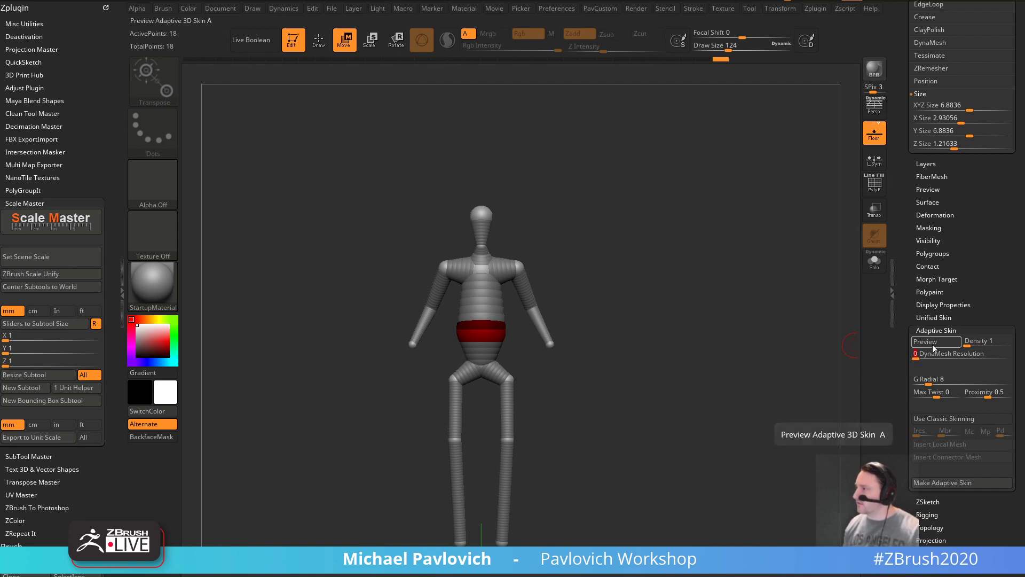
click(942, 482)
scroll(942, 470, up, 5)
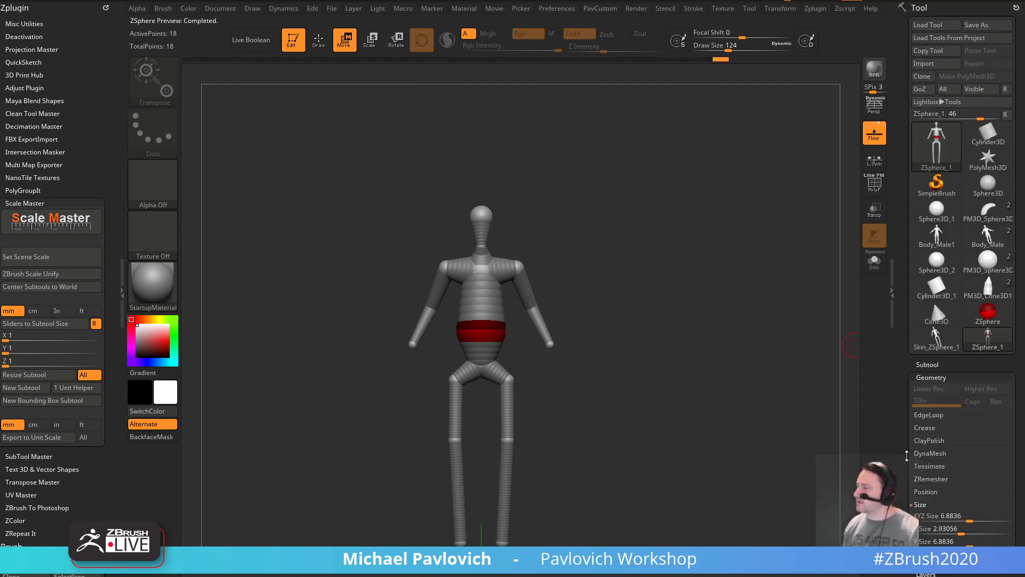
click(936, 339)
ctrl+right_drag(641, 222, 690, 279)
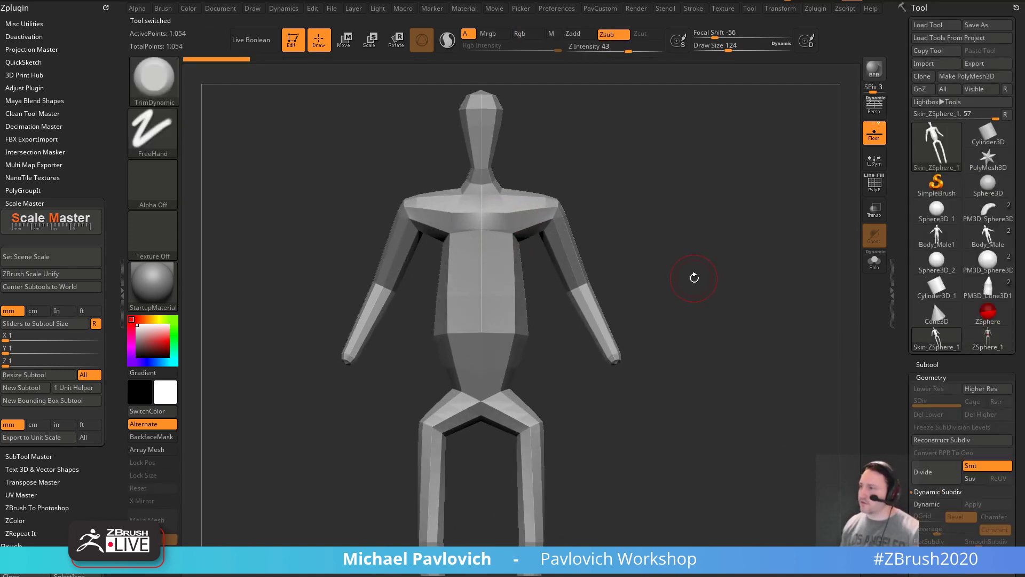
- Show the skin mesh's wireframe with polygroup colours and DynaMesh it at resolution 128
click(880, 185)
alt+right_drag(747, 213, 749, 288)
key(space)
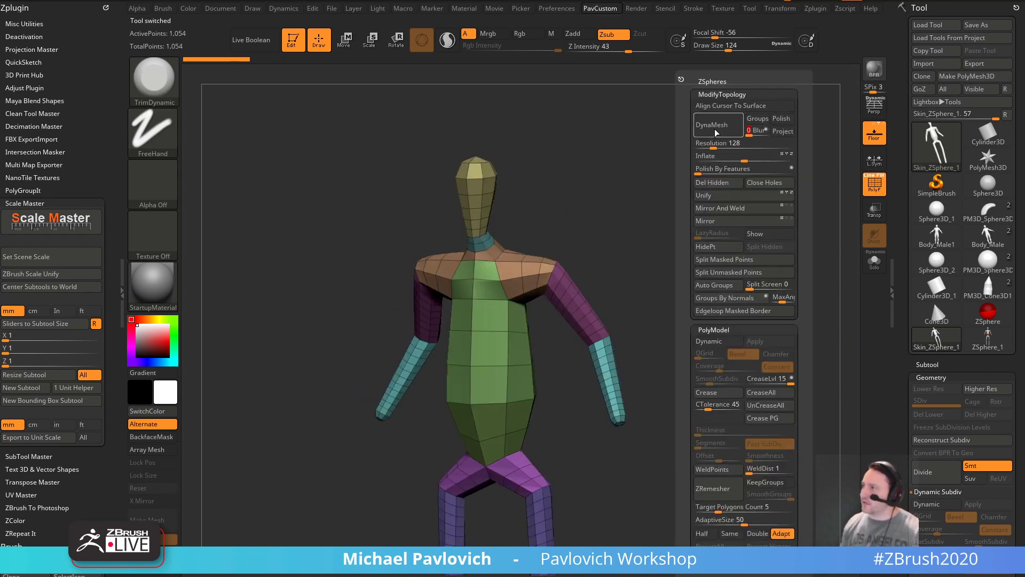
click(719, 129)
- Examine the DynaMeshed figure's Size values, mesh density and height above the floor grid
shift+right_drag(707, 149, 695, 218)
drag(902, 417, 900, 136)
ctrl+right_drag(764, 166, 750, 304)
mouse_move(749, 304)
alt+right_down()
mouse_move(761, 245)
mouse_move(752, 304)
alt+right_up()
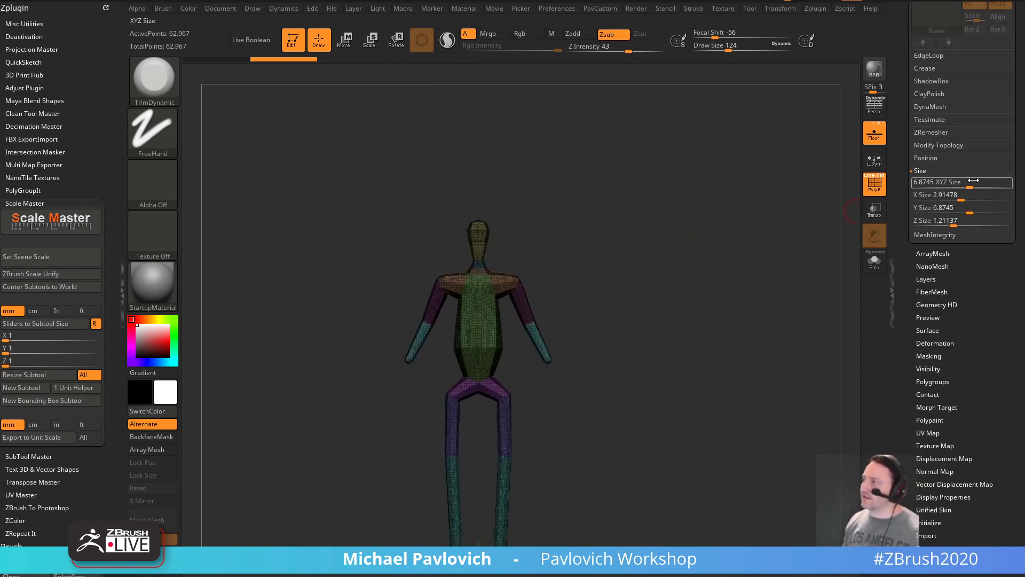
alt+right_drag(750, 264, 359, 215)
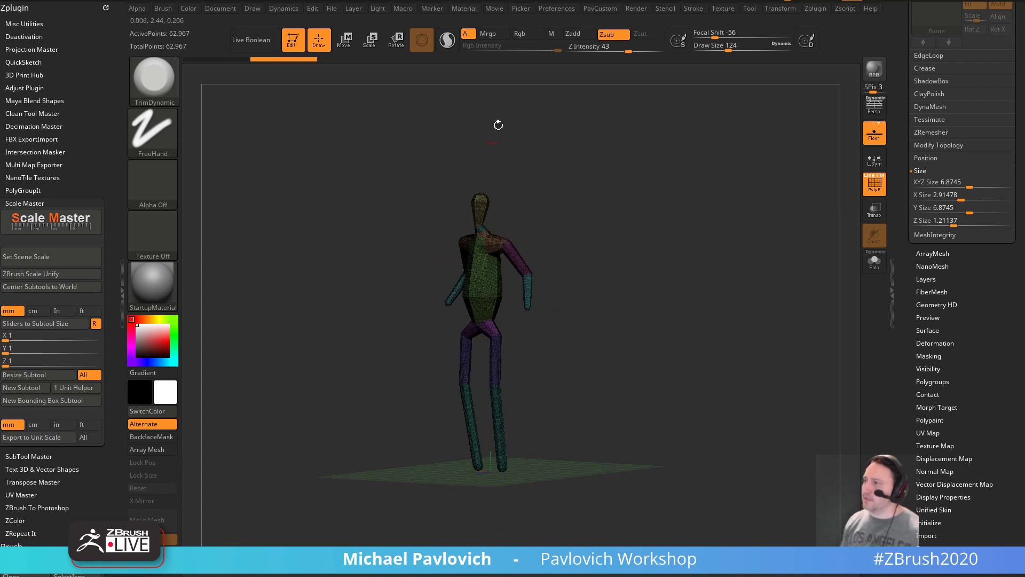
ctrl+right_drag(498, 124, 463, 117)
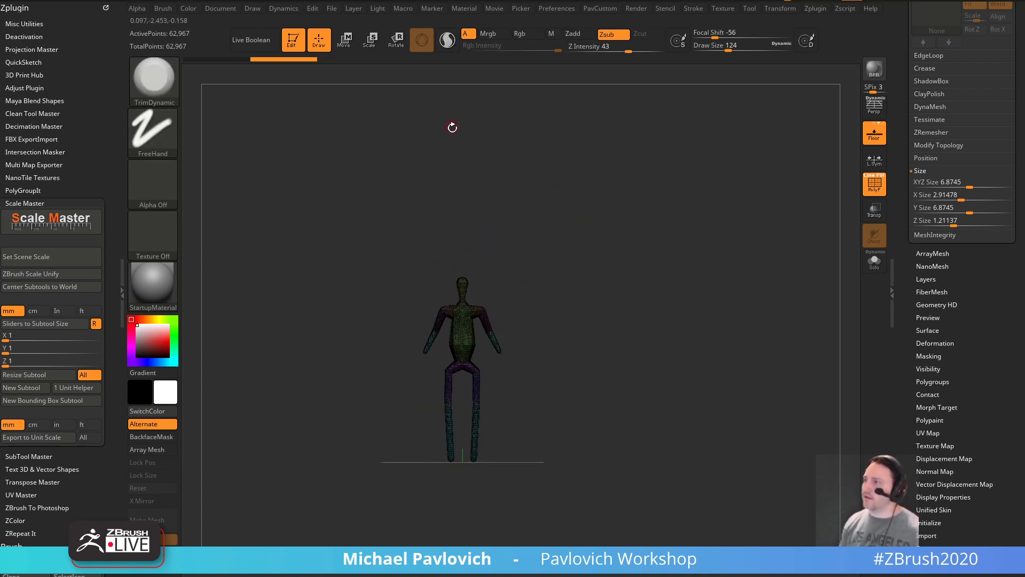
alt+right_drag(613, 307, 592, 78)
alt+right_drag(569, 195, 575, 448)
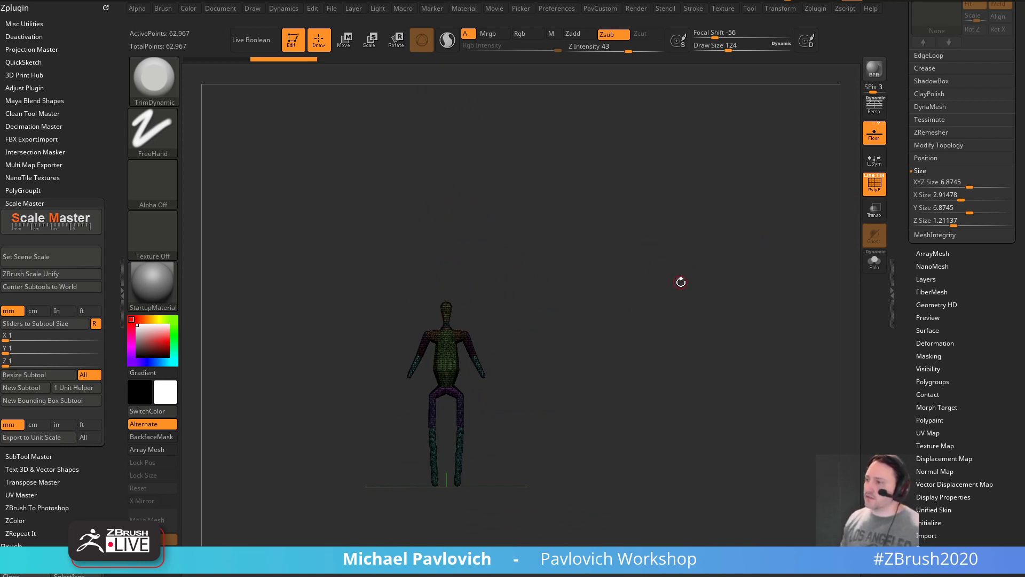
right_drag(680, 281, 653, 299)
click(880, 191)
ctrl+right_drag(613, 251, 425, 243)
click(877, 187)
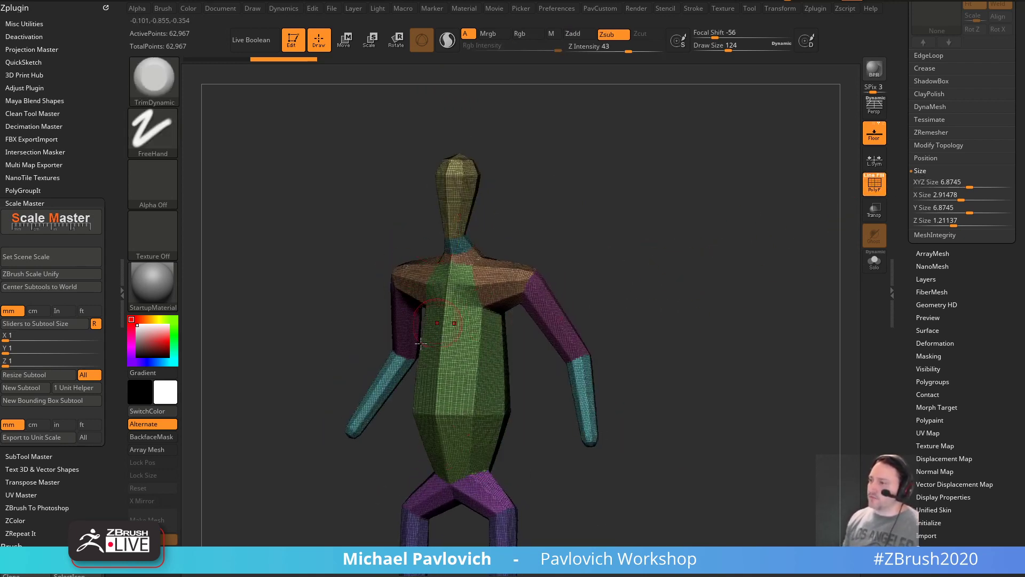
- Unify the figure's scale and remesh it with DynaMesh at resolution 128
key(grave)
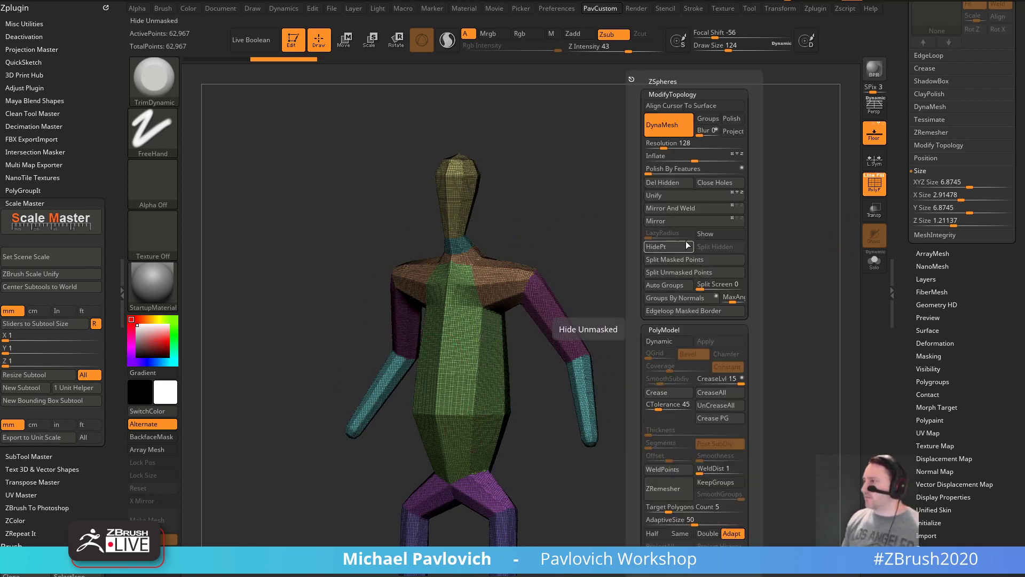
click(665, 197)
key(f)
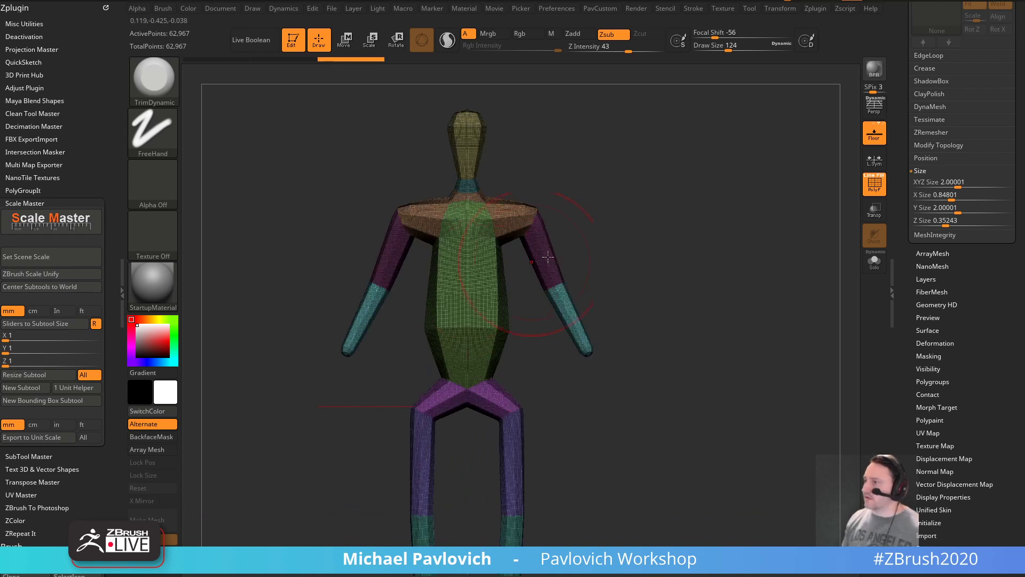
key(grave)
click(661, 125)
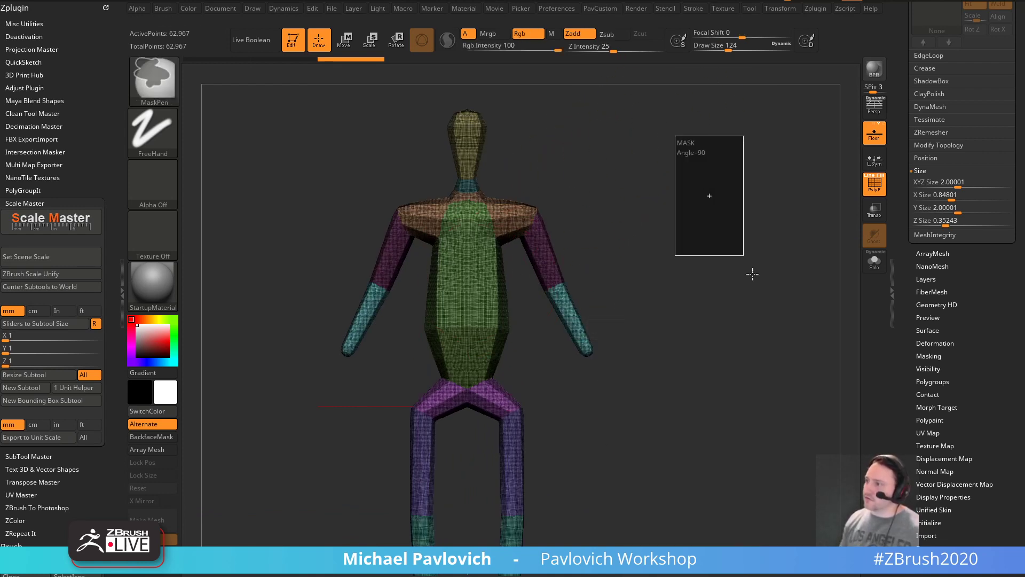
alt+drag(701, 218, 709, 269)
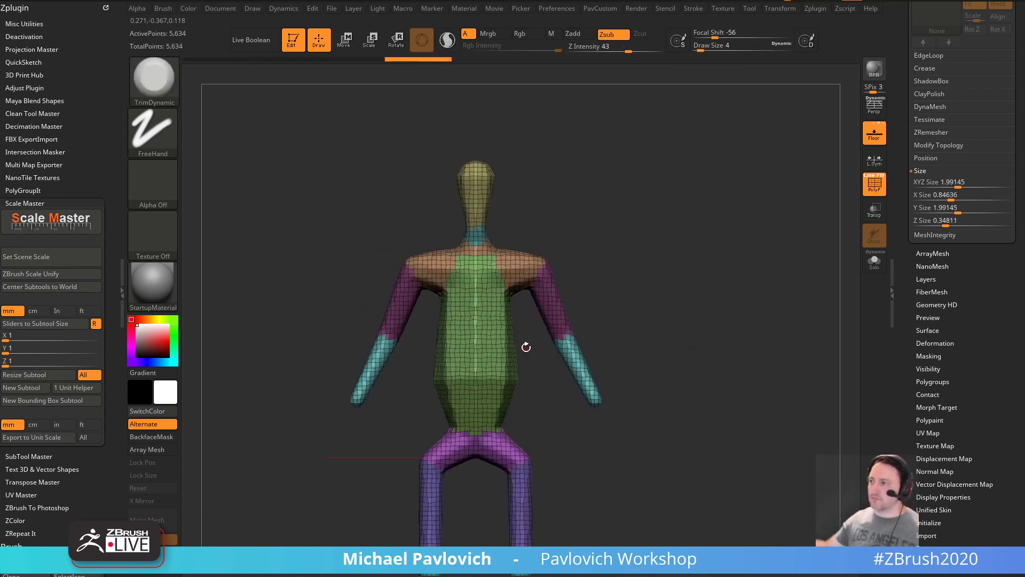
- Apply Mirror And Weld to the figure
key(grave)
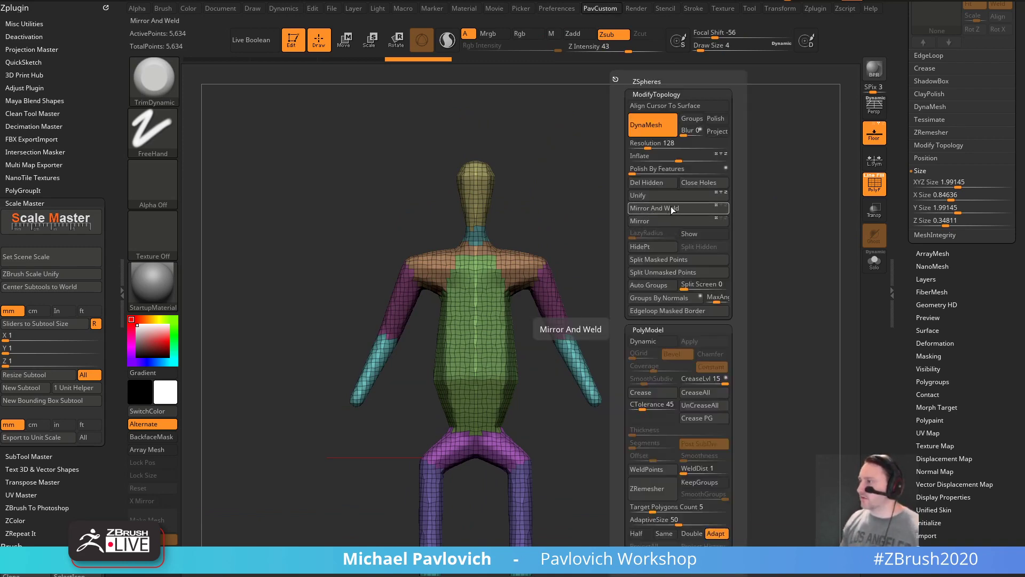
click(671, 216)
mouse_move(652, 240)
mouse_down()
mouse_move(762, 284)
mouse_move(514, 279)
mouse_move(678, 239)
mouse_move(654, 243)
mouse_move(664, 255)
mouse_up()
- Raise the DynaMesh resolution, remesh the figure and hide its wireframe
key(grave)
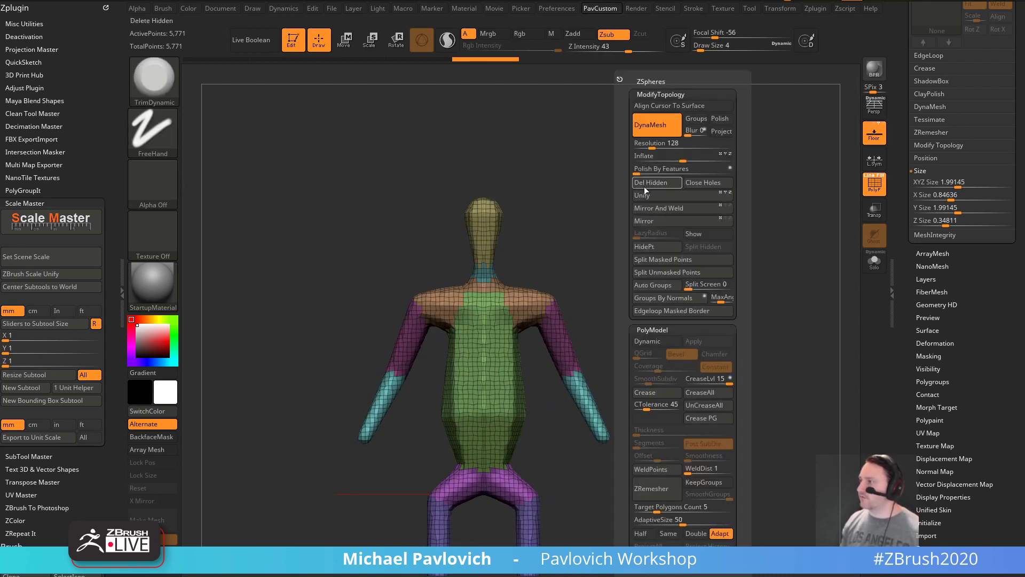
click(652, 144)
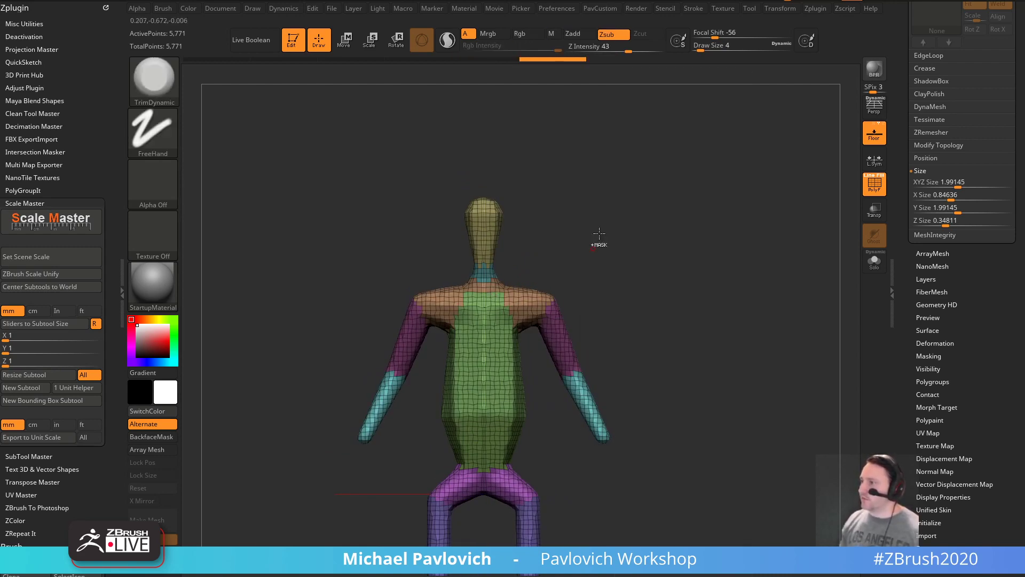
ctrl+drag(636, 188, 694, 280)
alt+drag(670, 225, 677, 267)
click(876, 187)
alt+drag(669, 191, 676, 208)
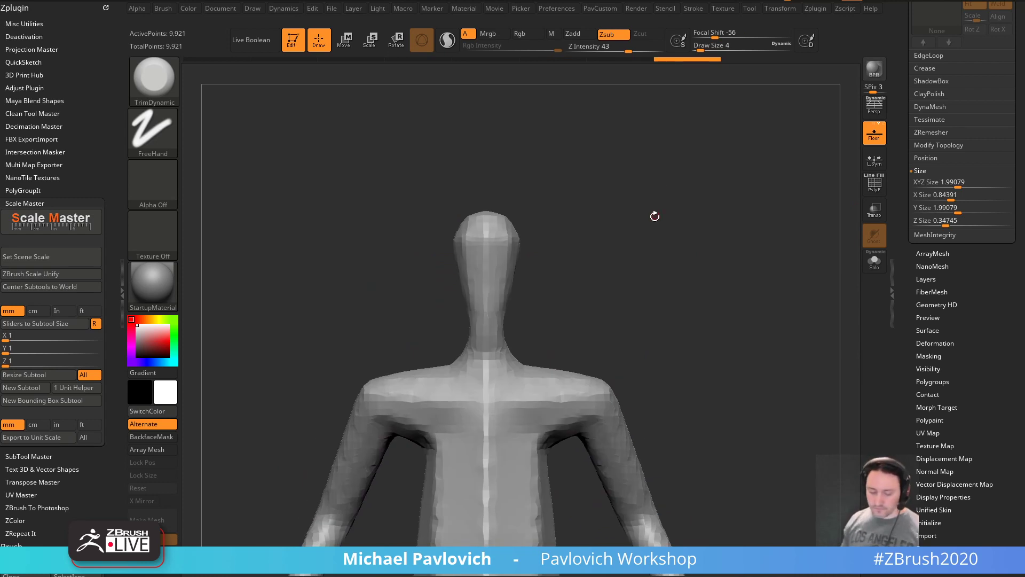
- Carve horizontal eye and mouth grooves across the front of the head using the DamStandard brush at draw size 20
key(b)
key(d)
key(s)
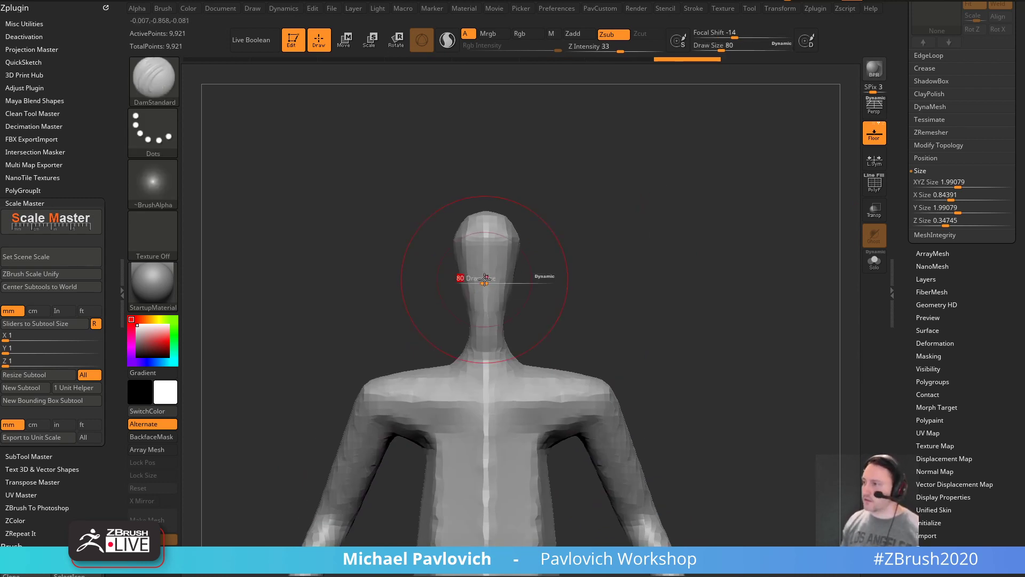
mouse_move(474, 261)
mouse_down()
mouse_move(560, 266)
mouse_move(486, 259)
mouse_move(504, 258)
mouse_move(467, 289)
mouse_move(576, 278)
mouse_up()
mouse_move(647, 276)
mouse_down()
mouse_move(604, 284)
mouse_move(678, 270)
mouse_move(653, 269)
mouse_up()
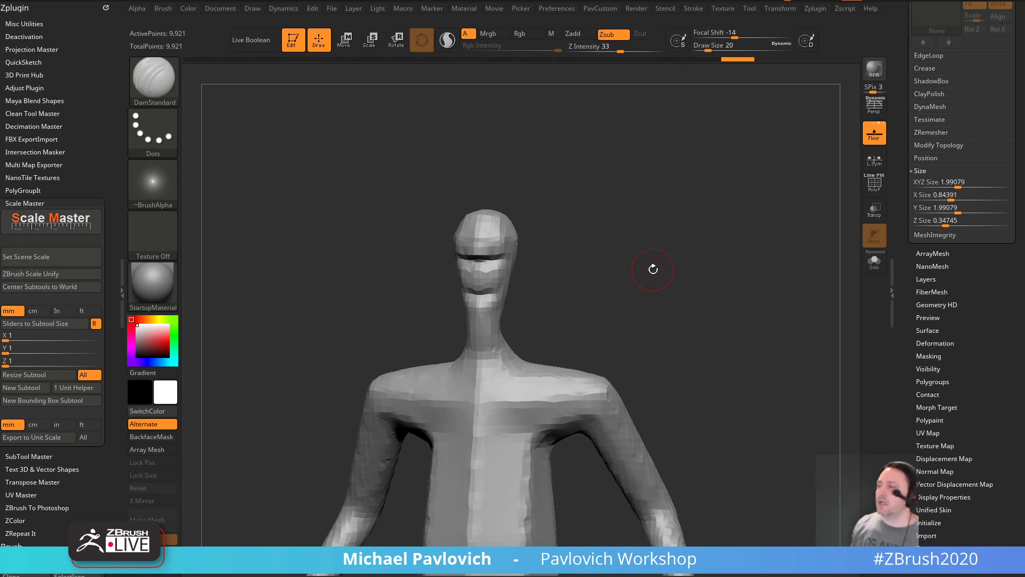
- Export the visible figure to the base_bodies folder as Skin_ZSphere_1.fbx in binary FBX 2020 format, Maya Y Up, with SNormals on
scroll(961, 160, up, 5)
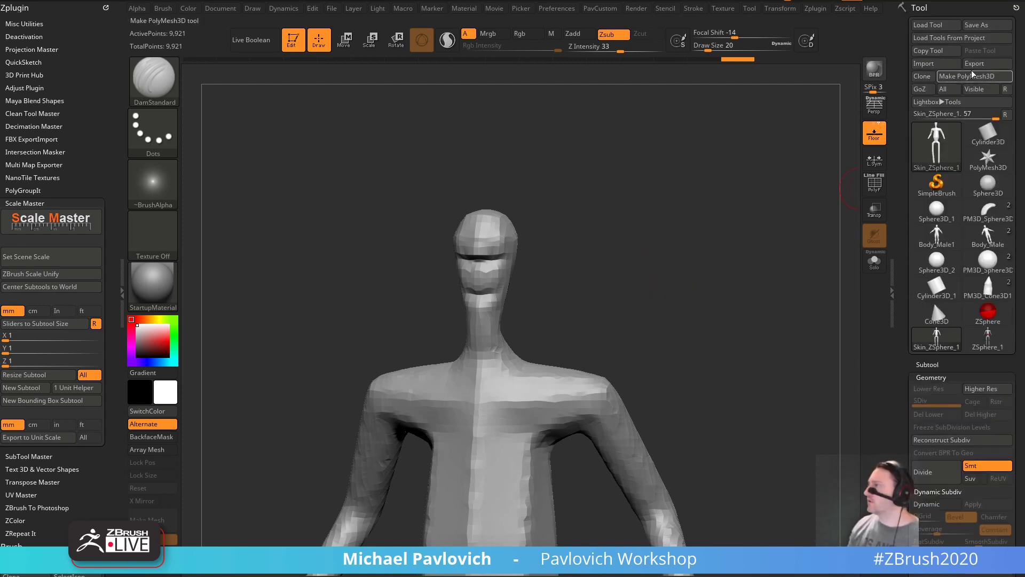
click(988, 63)
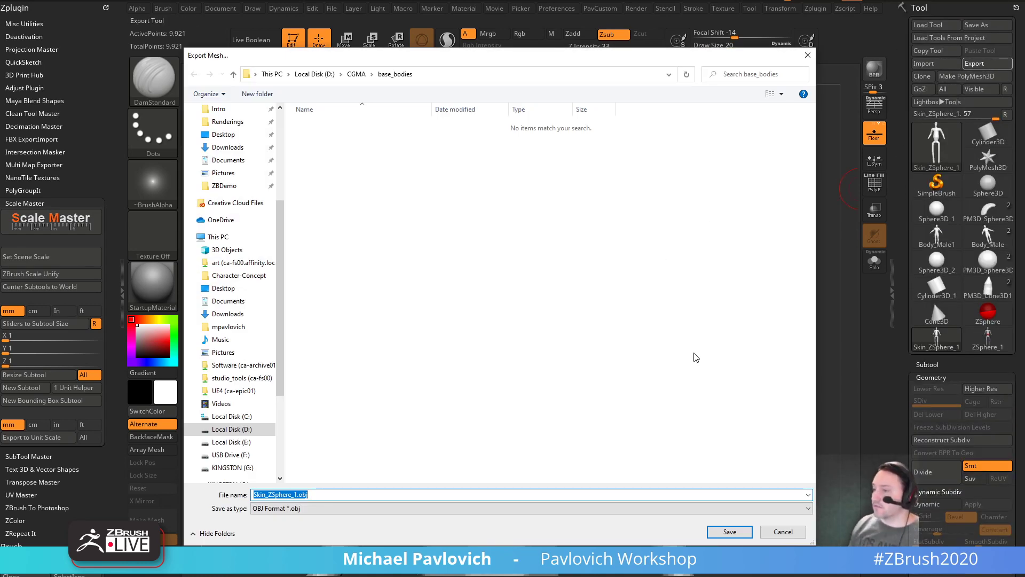
click(283, 507)
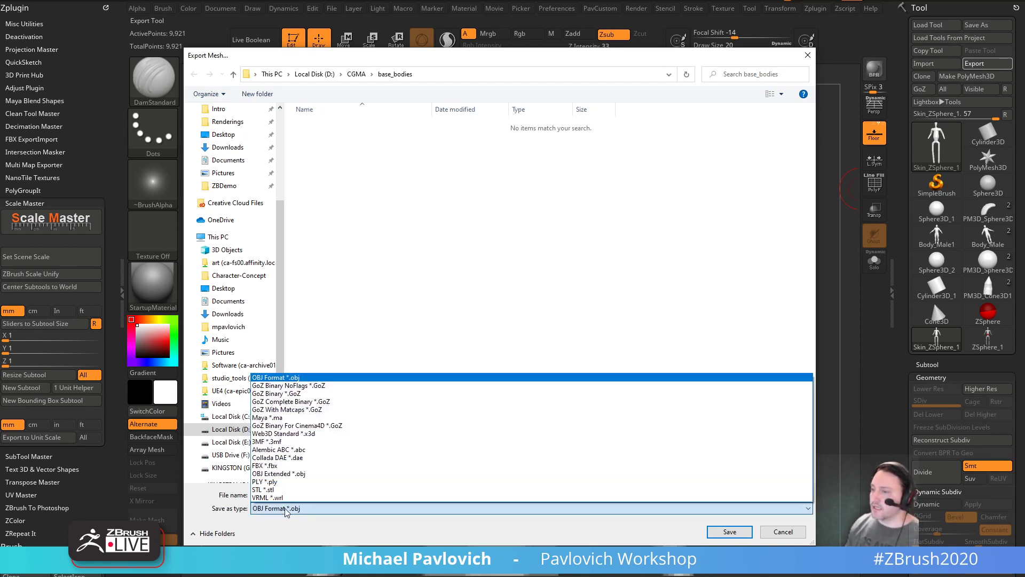
click(265, 465)
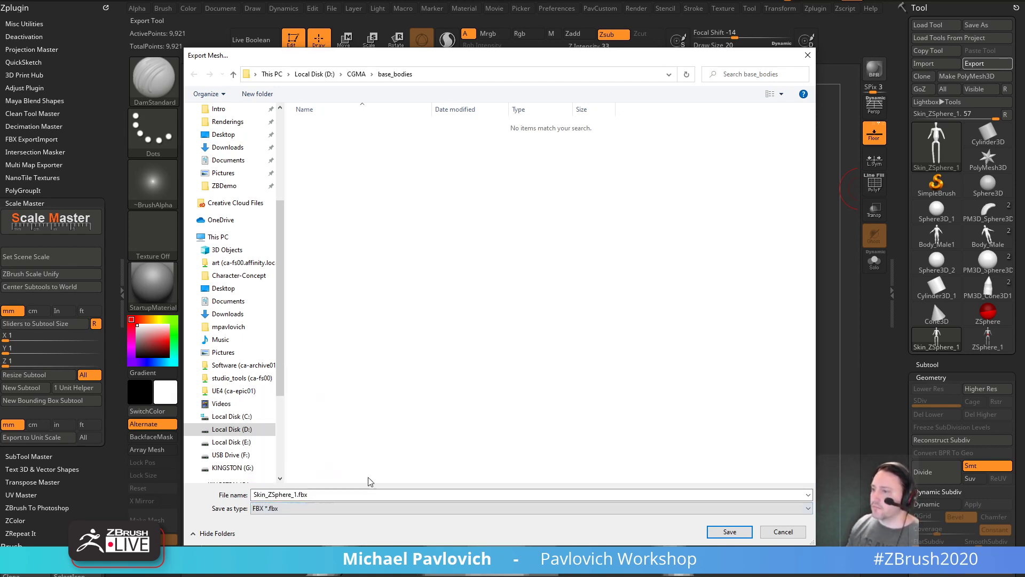
click(717, 532)
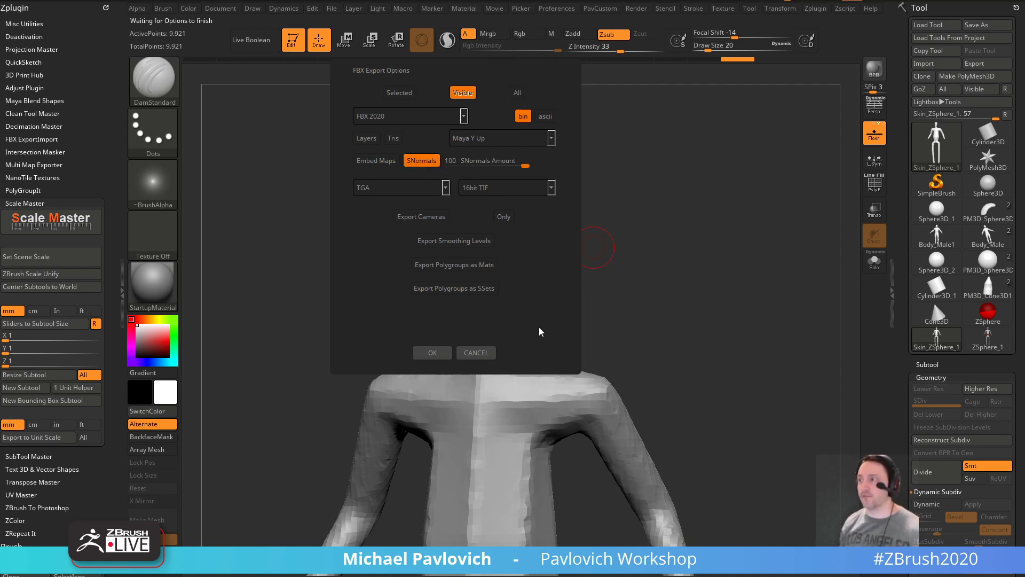
click(416, 159)
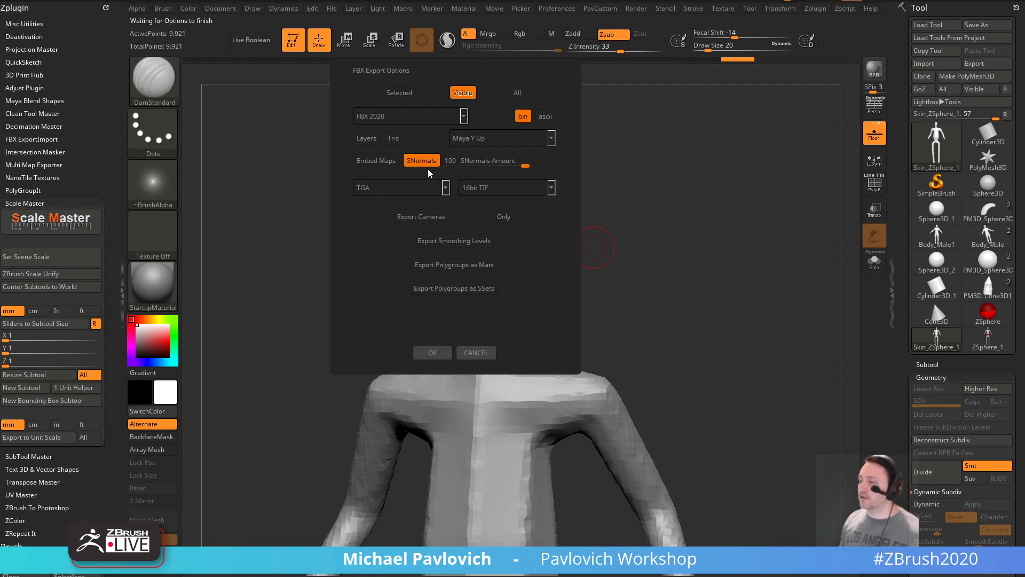
click(429, 166)
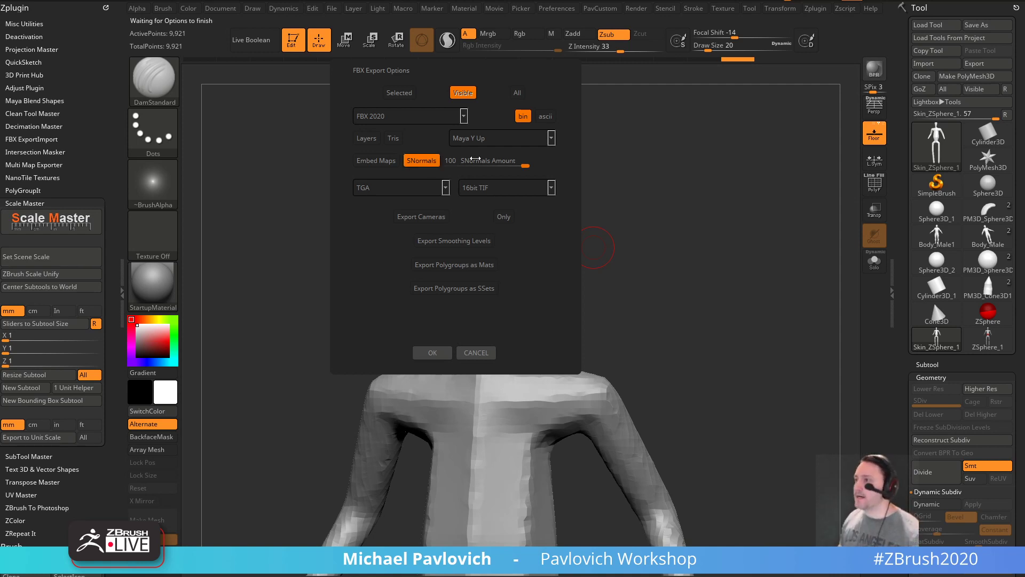
click(431, 353)
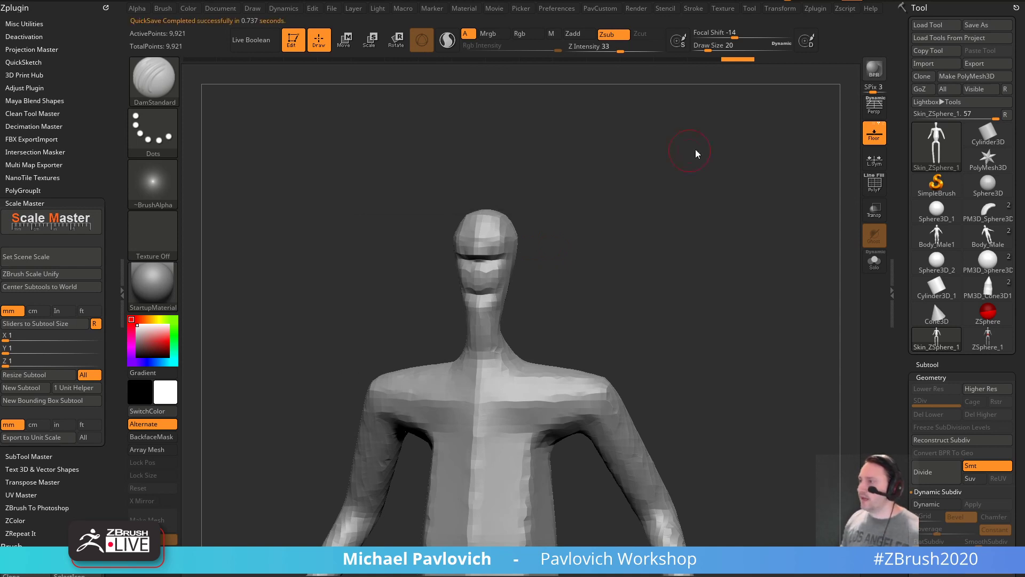
- Clear the canvas, place a Cylinder3D and convert it to a PolyMesh3D with its wireframe shown
click(293, 42)
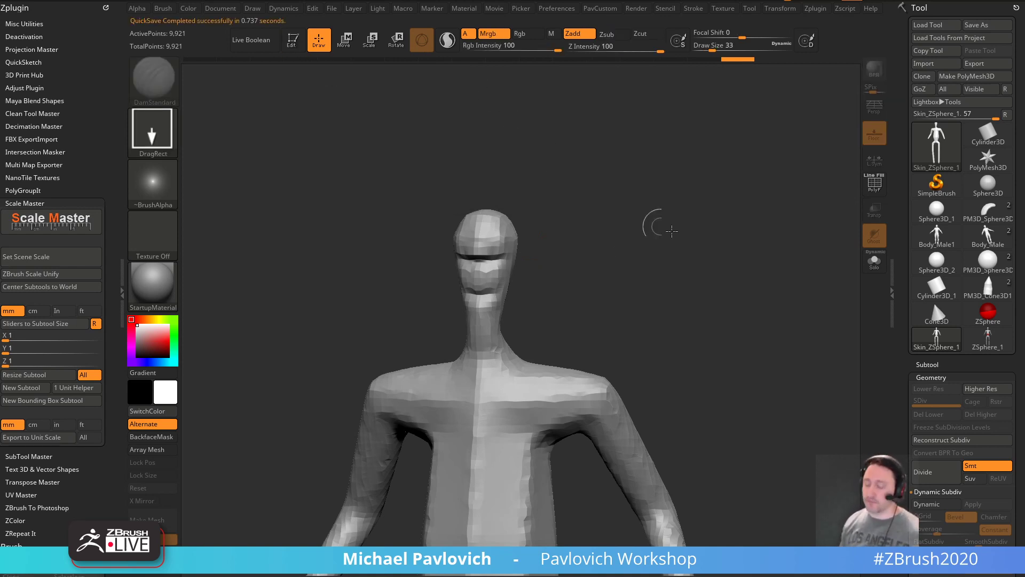
key(ctrl+n)
click(981, 140)
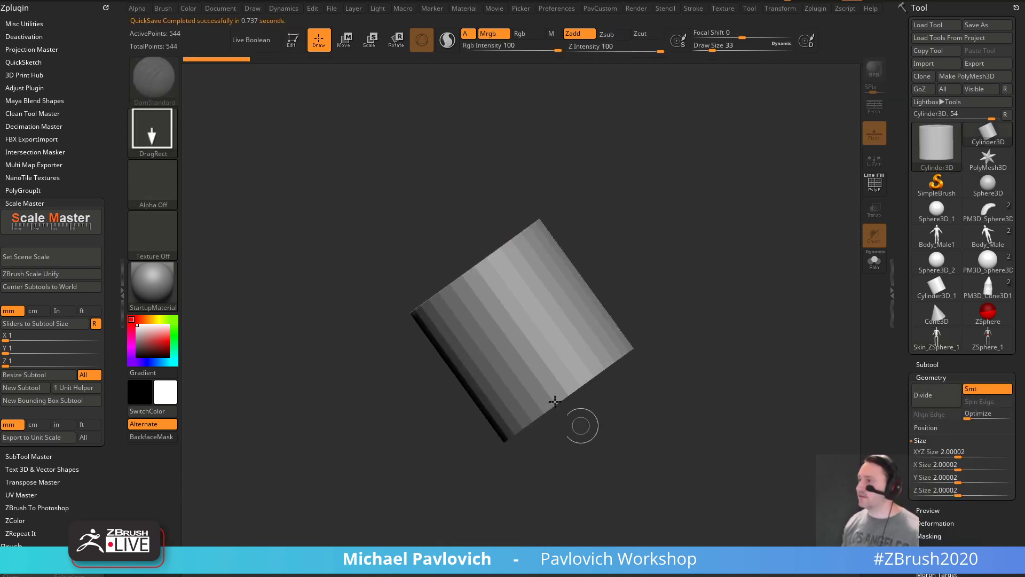
key(shift+f)
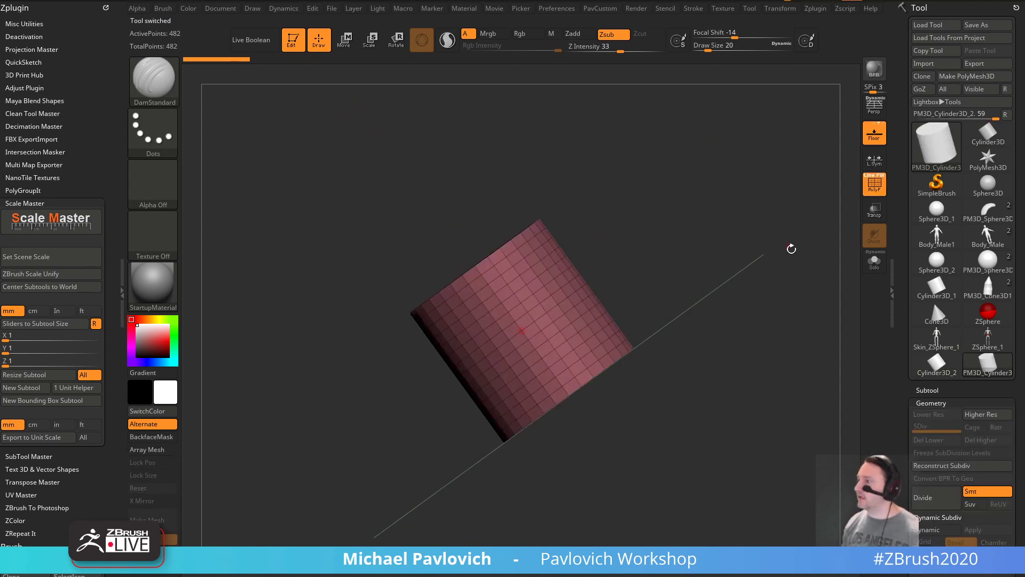
drag(789, 244, 734, 273)
- Assign the cylinder's polygroups by normals and set the brush draw size to 56
key(space)
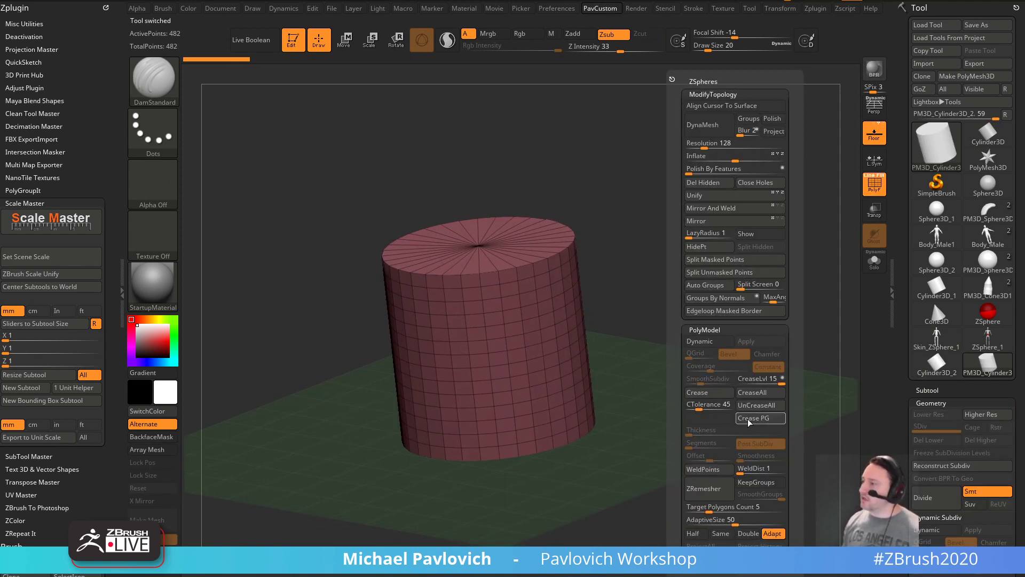
click(732, 298)
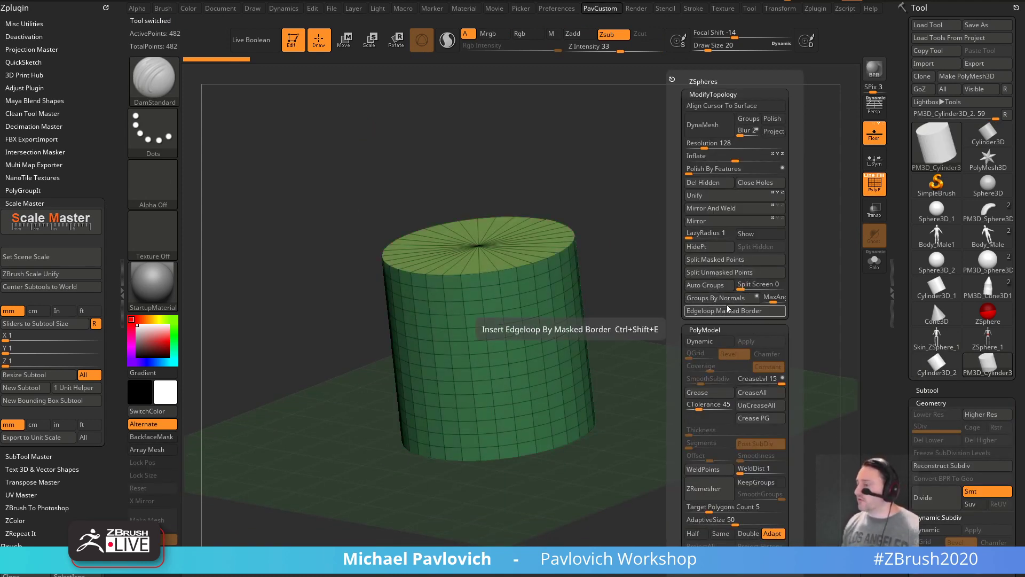
mouse_move(609, 288)
mouse_down()
mouse_move(566, 298)
mouse_move(666, 295)
mouse_up()
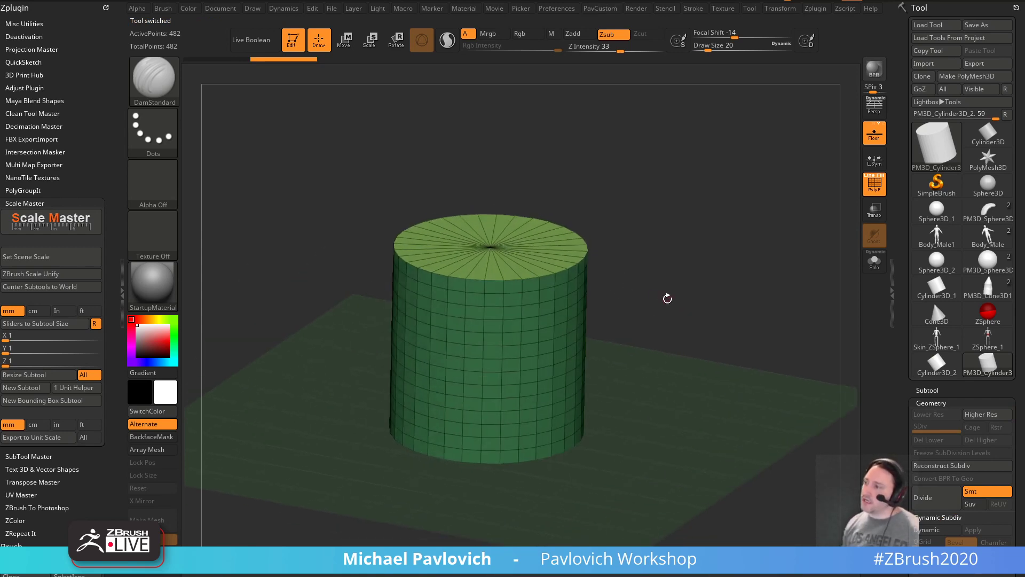
text(s56)
key(Return)
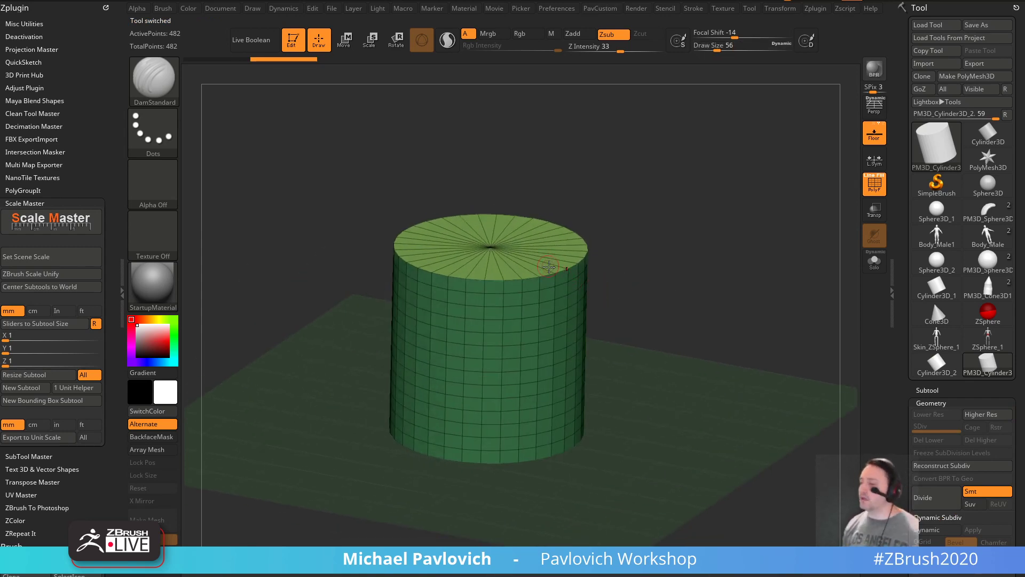
- Examine the cylinder's side and cap polygroups from above, below and the side, with and without the wireframe
drag(644, 278, 640, 239)
drag(702, 316, 722, 242)
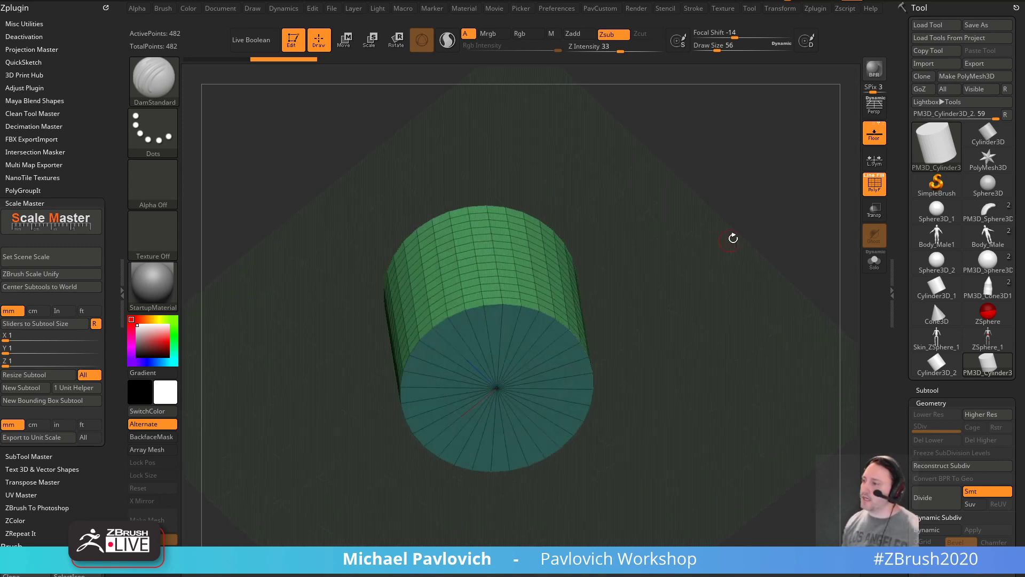
key(shift+f)
drag(675, 187, 744, 252)
key(shift+f)
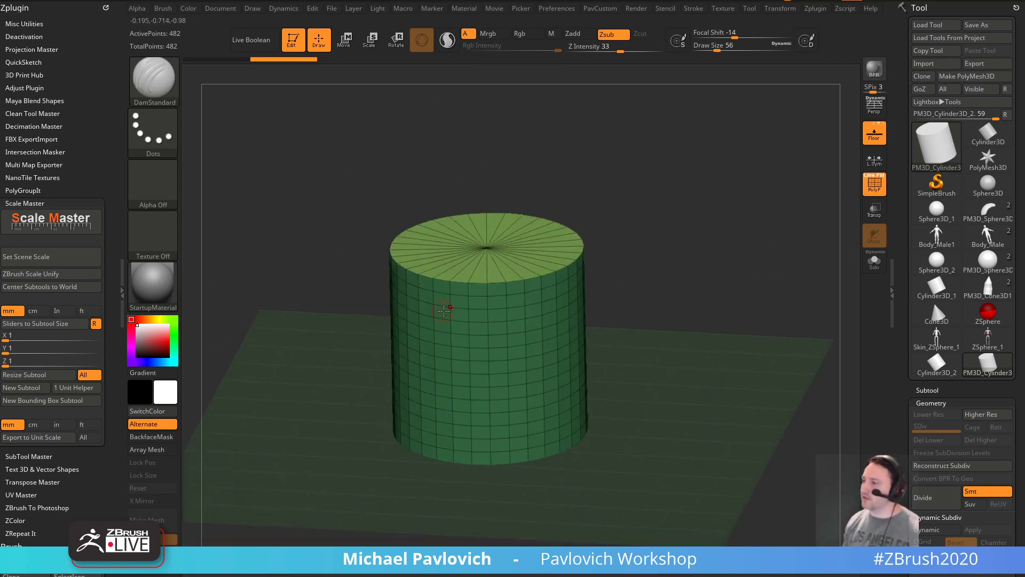
drag(549, 291, 609, 272)
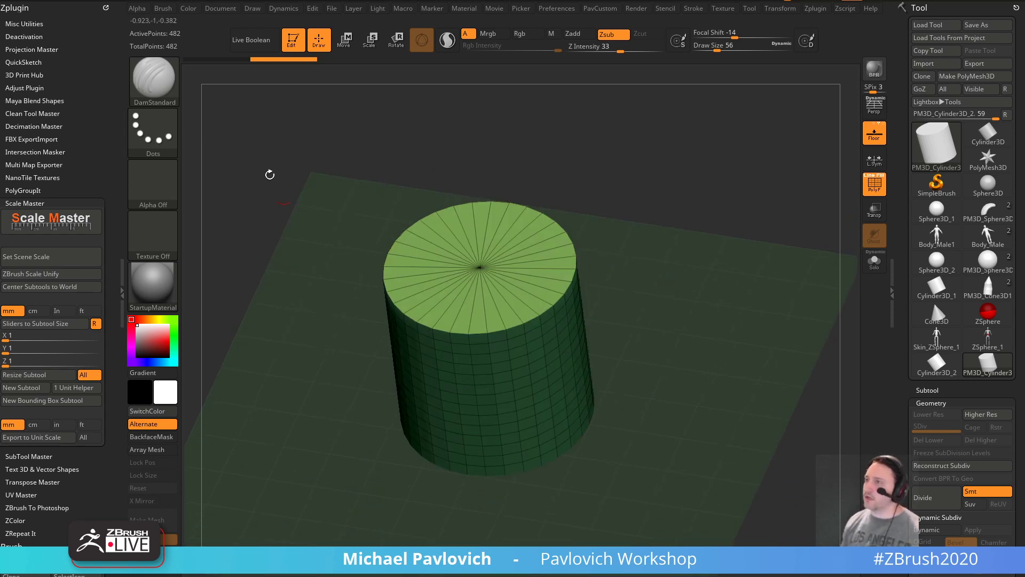
drag(555, 286, 481, 291)
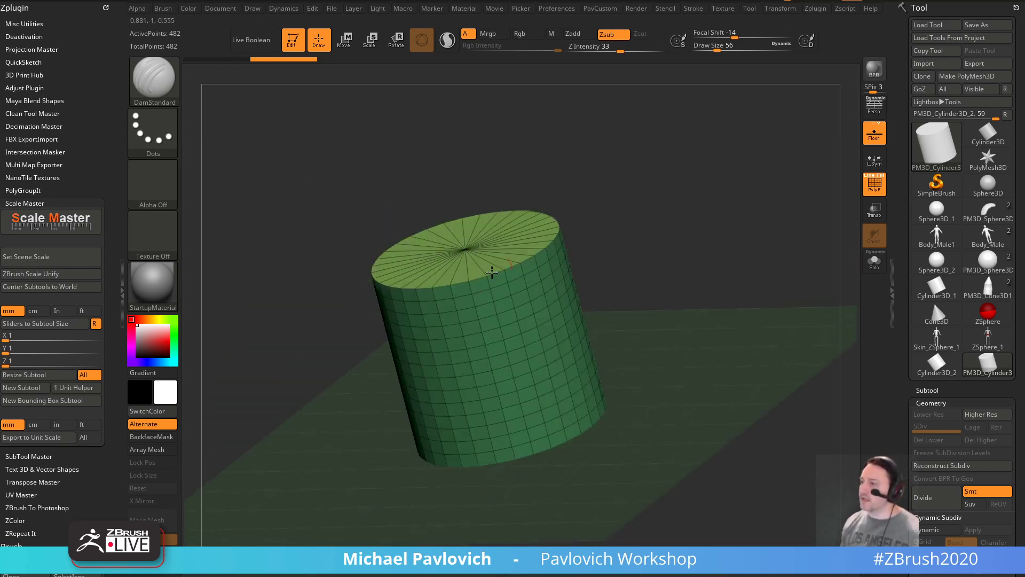
drag(647, 307, 639, 332)
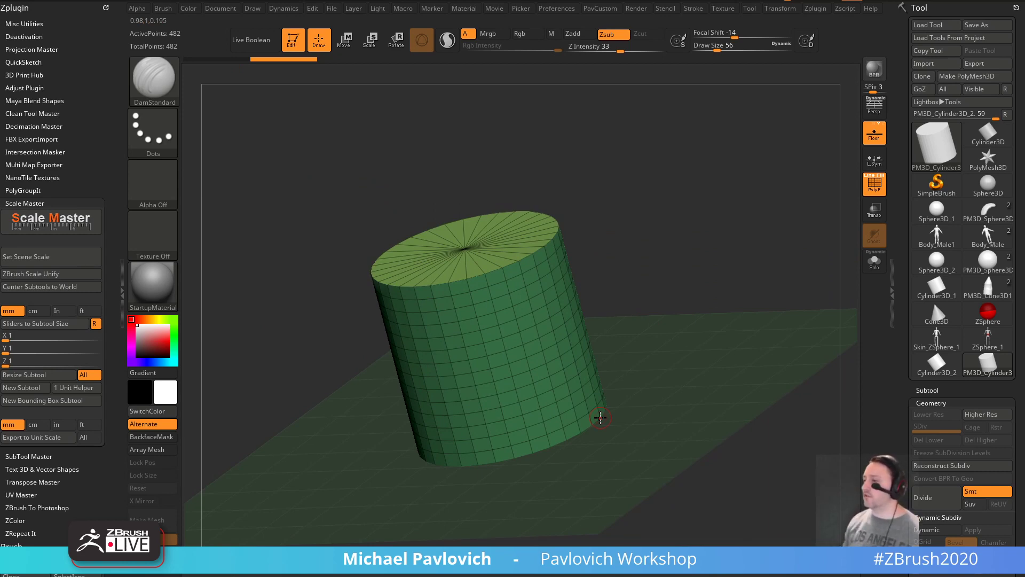
mouse_move(609, 187)
mouse_down()
mouse_move(635, 204)
mouse_move(667, 252)
mouse_move(603, 269)
mouse_up()
- Set the draw size to 87, isolate the cylinder's side polygroup for viewing and restore the full mesh
key(s)
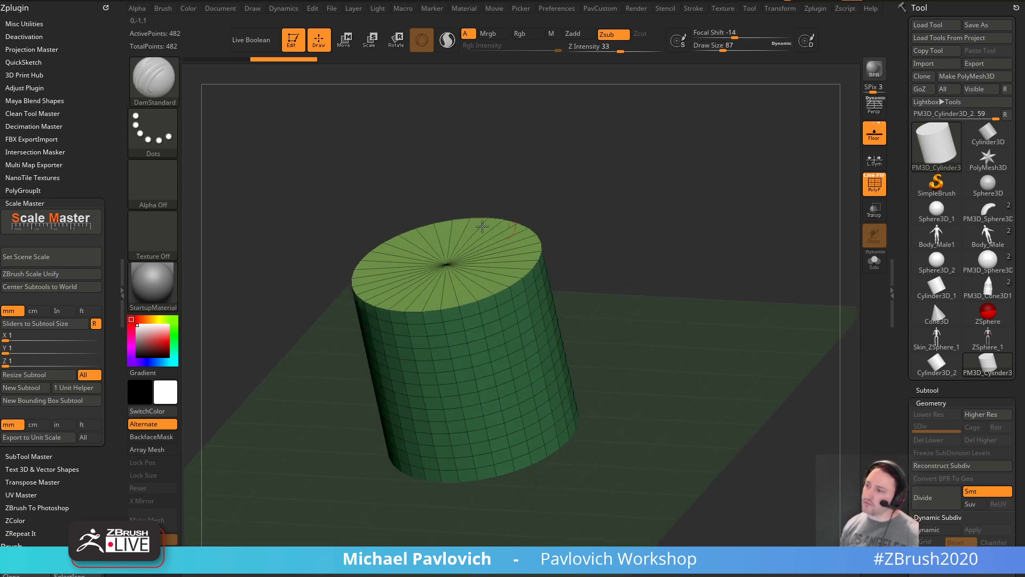
drag(593, 227, 696, 268)
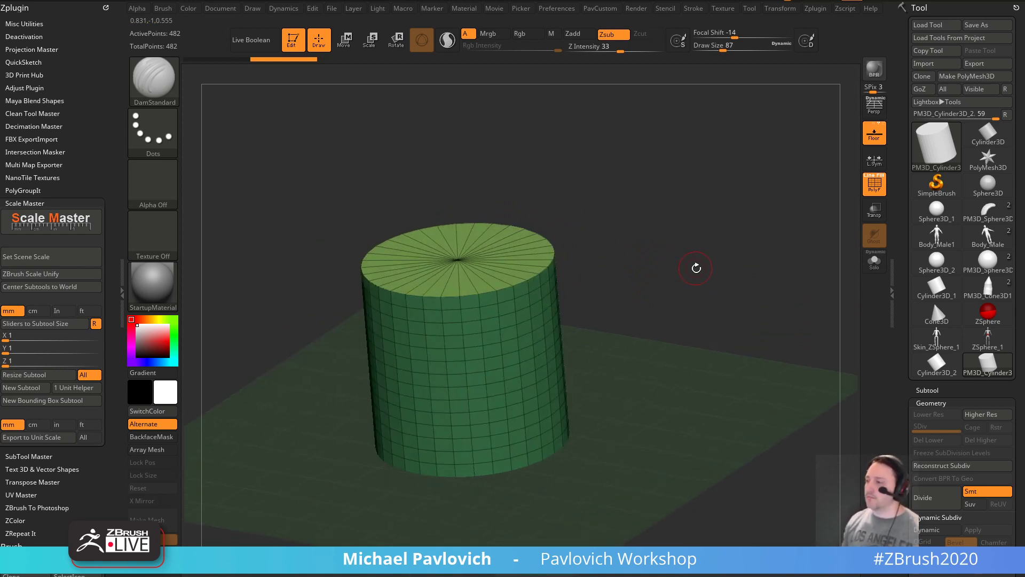
ctrl+shift+click(521, 327)
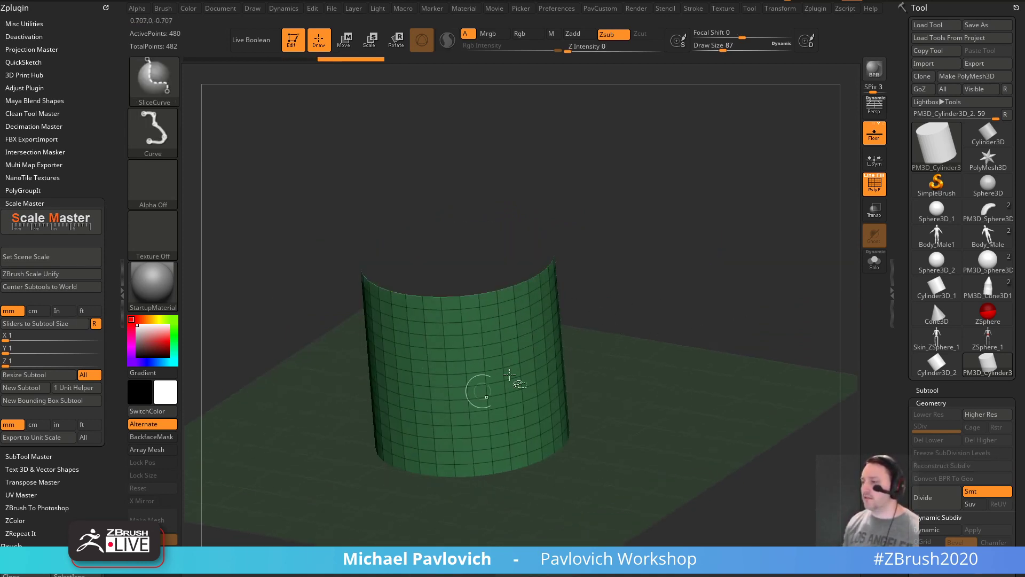
ctrl+shift+click(675, 286)
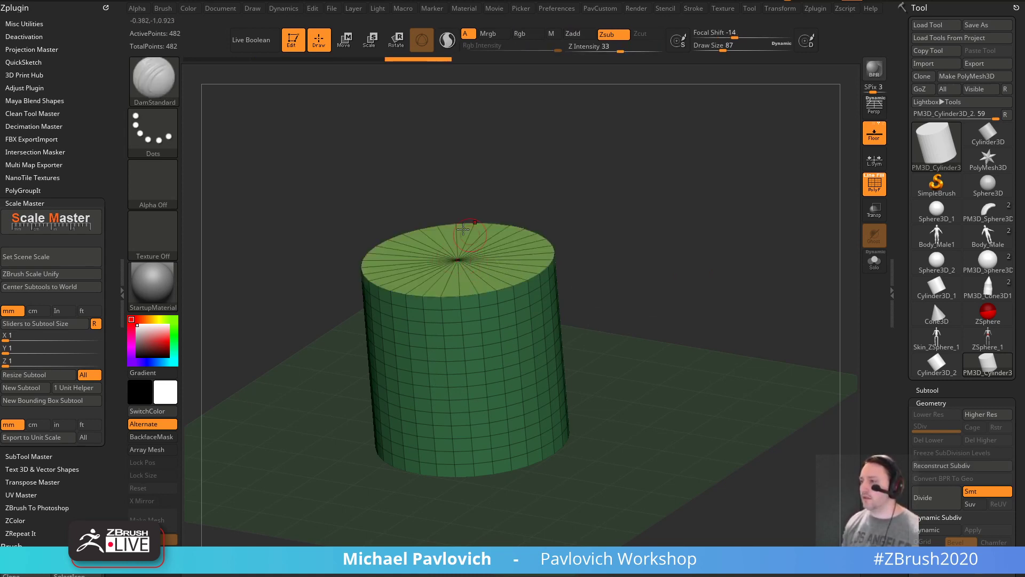
drag(696, 279, 526, 333)
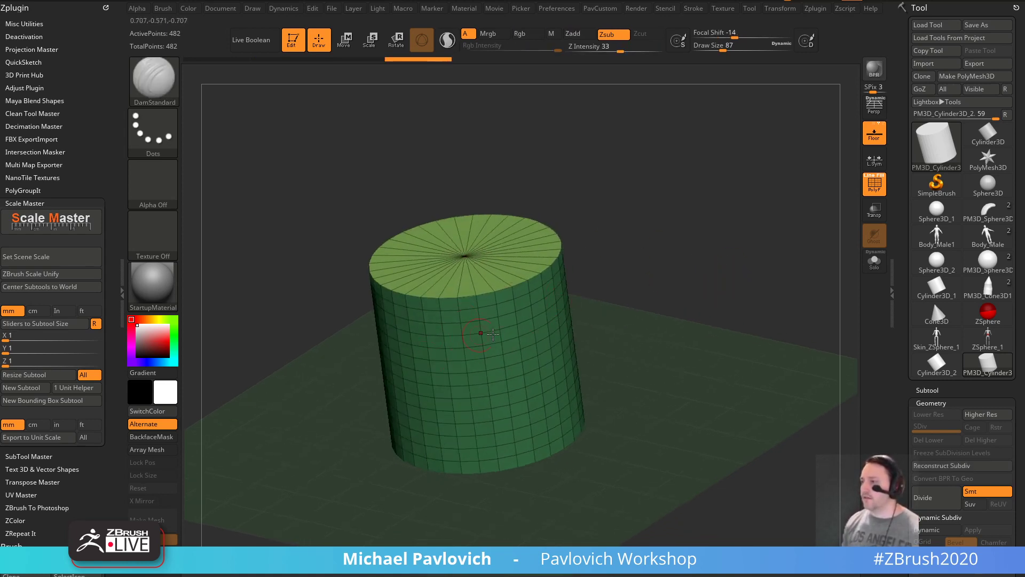
shift+drag(707, 298, 739, 291)
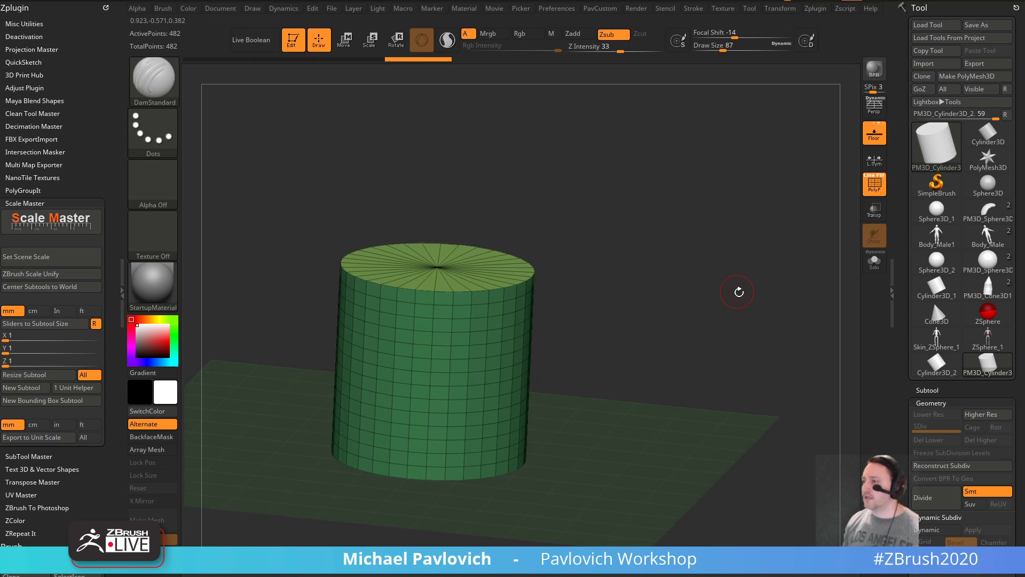
- Open the Modify Topology options in place of the Size options and toggle the cylinder's wireframe off and on
click(872, 191)
drag(801, 240, 775, 255)
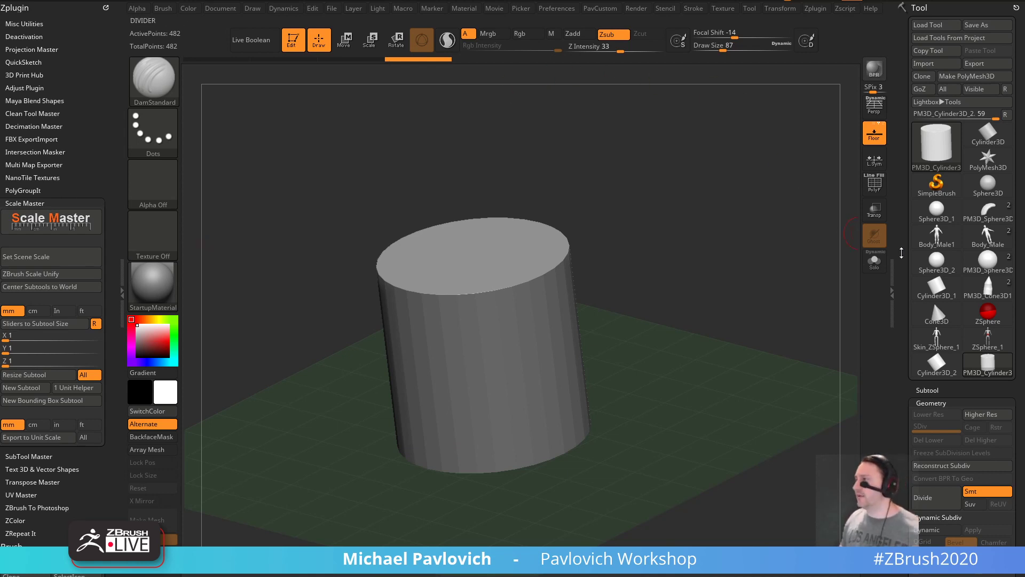
drag(904, 262, 913, 140)
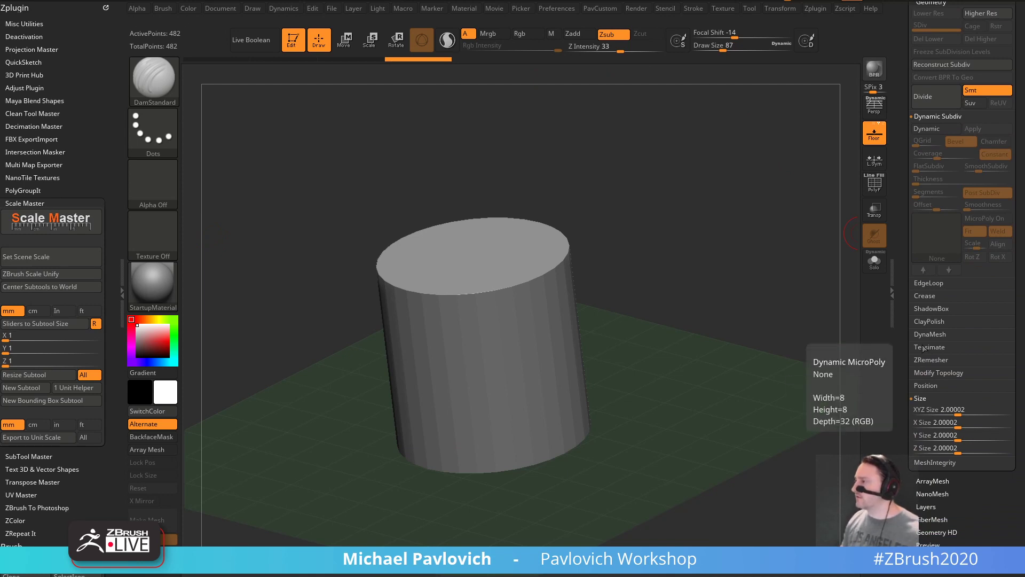
click(919, 398)
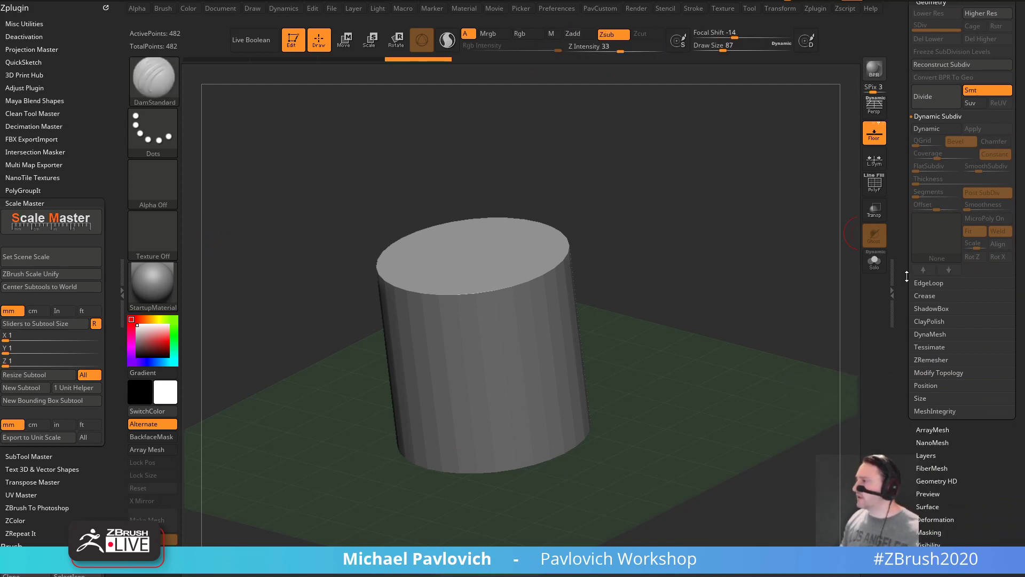
mouse_move(906, 276)
mouse_down()
mouse_move(901, 414)
mouse_move(901, 155)
mouse_up()
shift+click(919, 392)
click(937, 161)
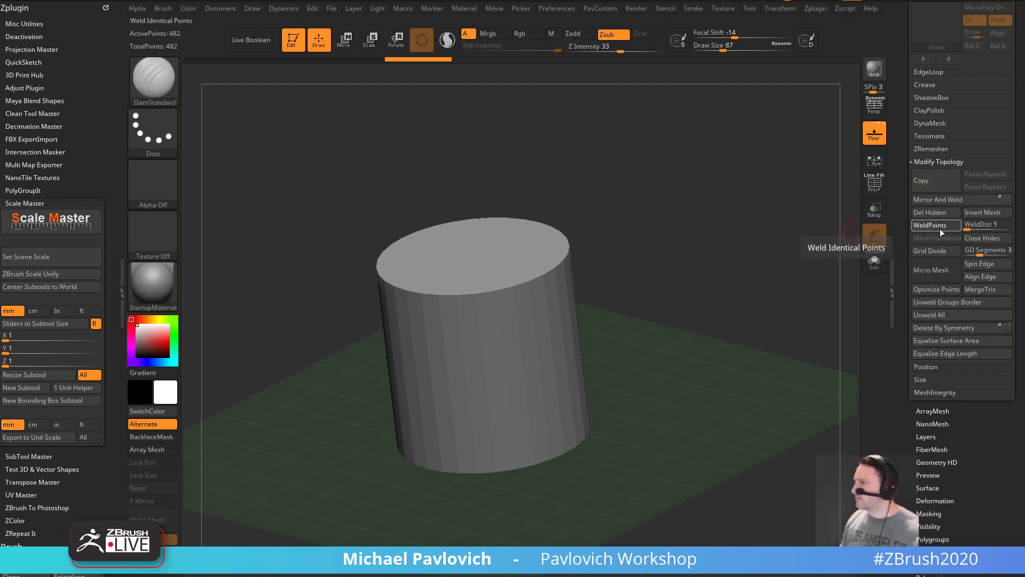
key(shift+f)
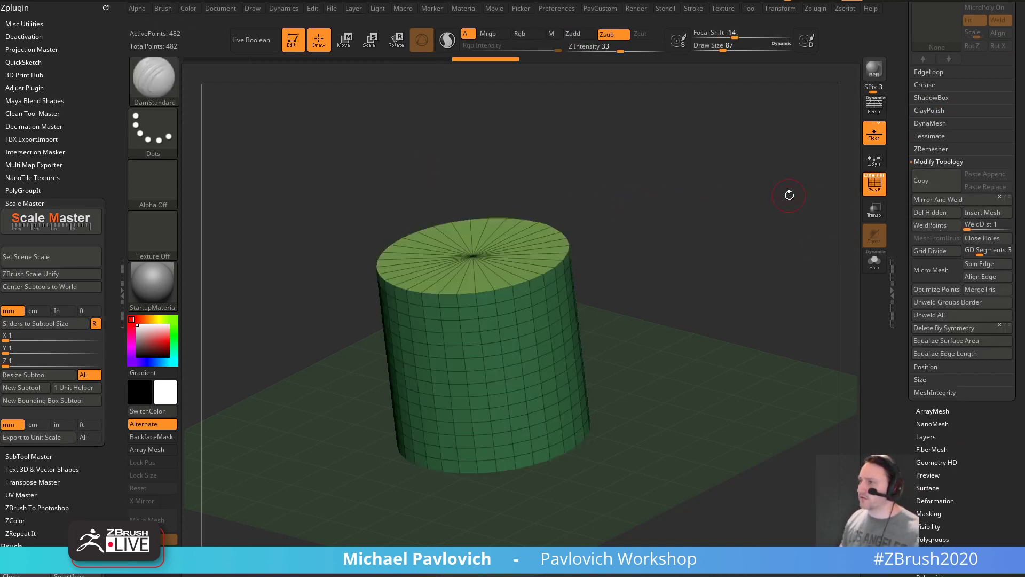
- Isolate the cylinder's side polygroup and split the hidden caps into a separate subtool
ctrl+shift+click(479, 309)
drag(730, 291, 741, 268)
key(2)
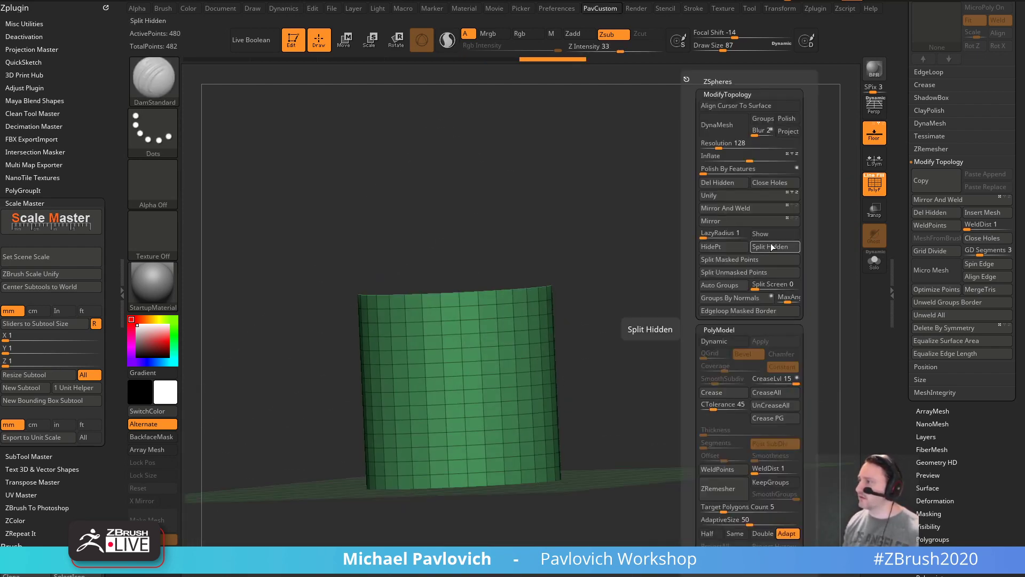
click(768, 245)
drag(636, 244, 702, 226)
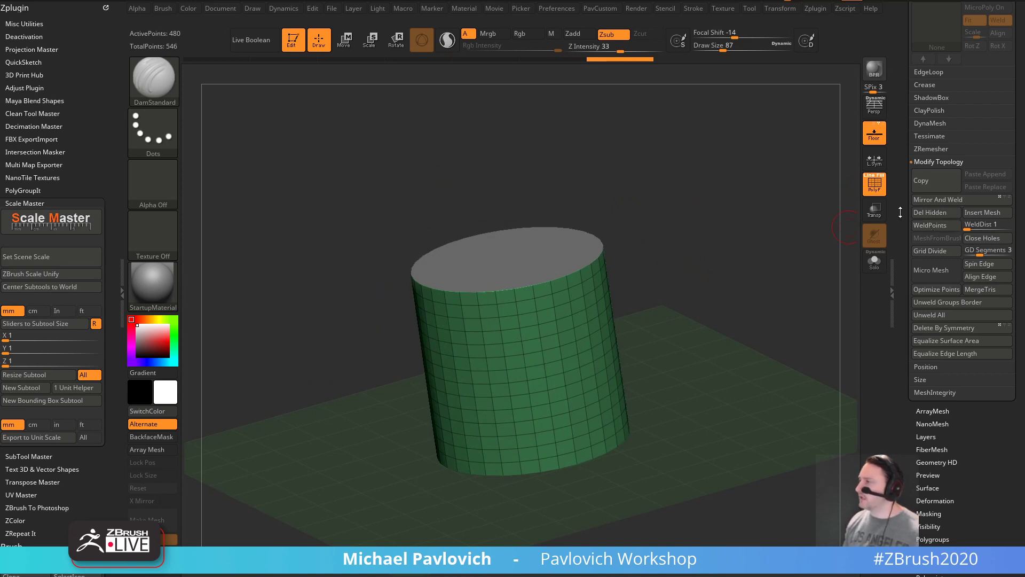
- Merge the separated caps subtool down into the cylinder subtool with Weld turned off
scroll(933, 233, up, 8)
click(928, 190)
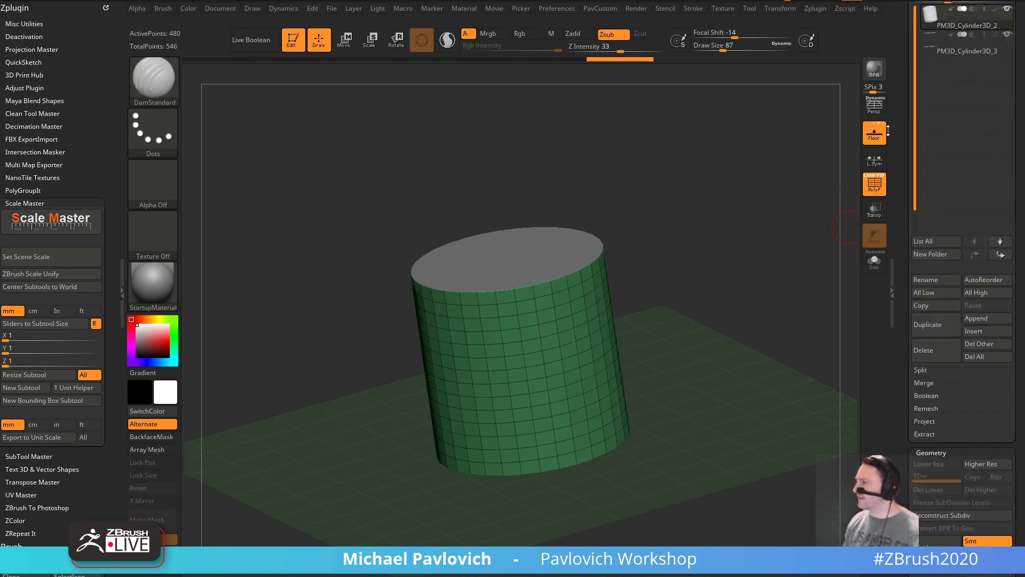
click(924, 337)
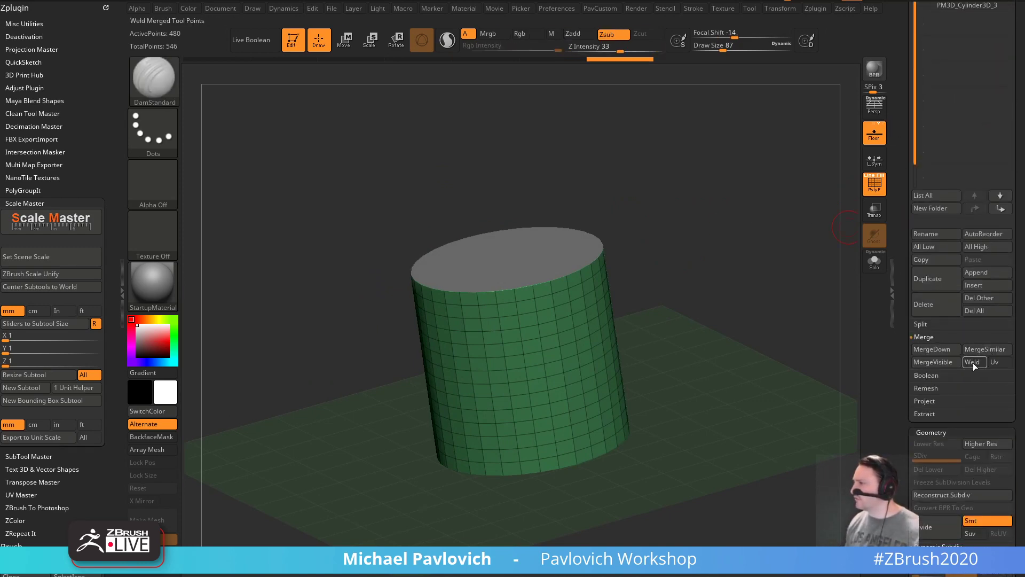
scroll(915, 335, up, 3)
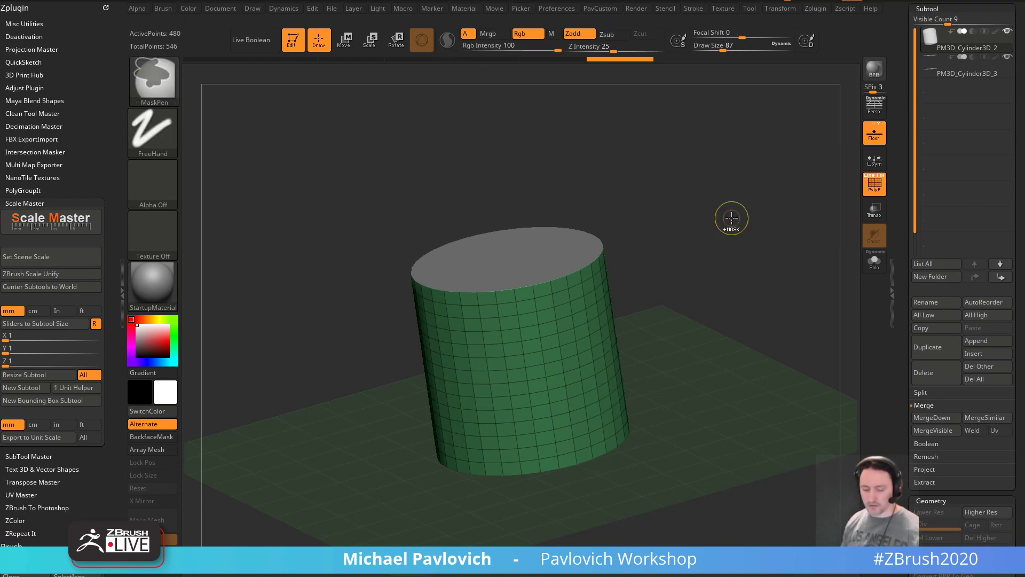
key(ctrl+m)
click(716, 254)
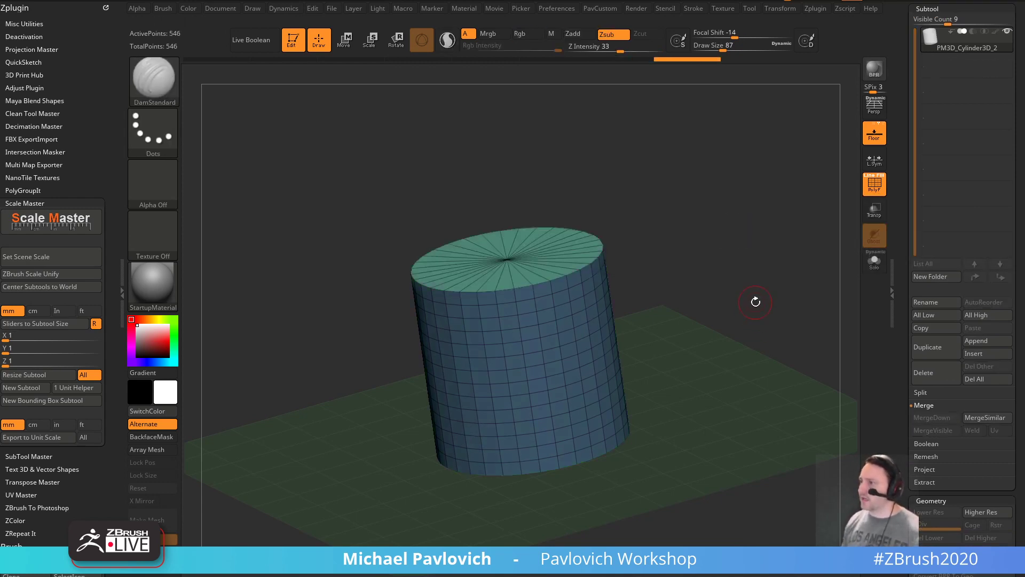
- Try subdividing the merged, unwelded cylinder and return it to its undivided state
mouse_move(755, 297)
mouse_down()
mouse_move(766, 295)
mouse_move(743, 296)
mouse_move(769, 289)
mouse_move(755, 292)
mouse_move(769, 270)
mouse_move(780, 304)
mouse_move(762, 299)
mouse_up()
key(ctrl+d)
key(ctrl+d)
key(ctrl+z)
key(shift+d)
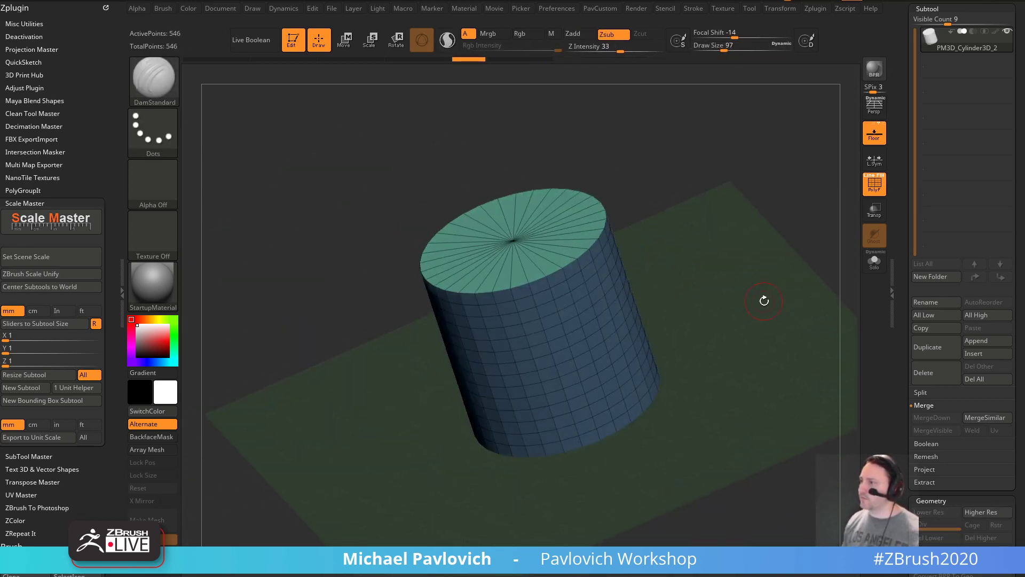
- Weld the cylinder's coincident points where the caps meet the side, using WeldPoints with WeldDist 1
drag(748, 261, 863, 303)
scroll(922, 369, down, 8)
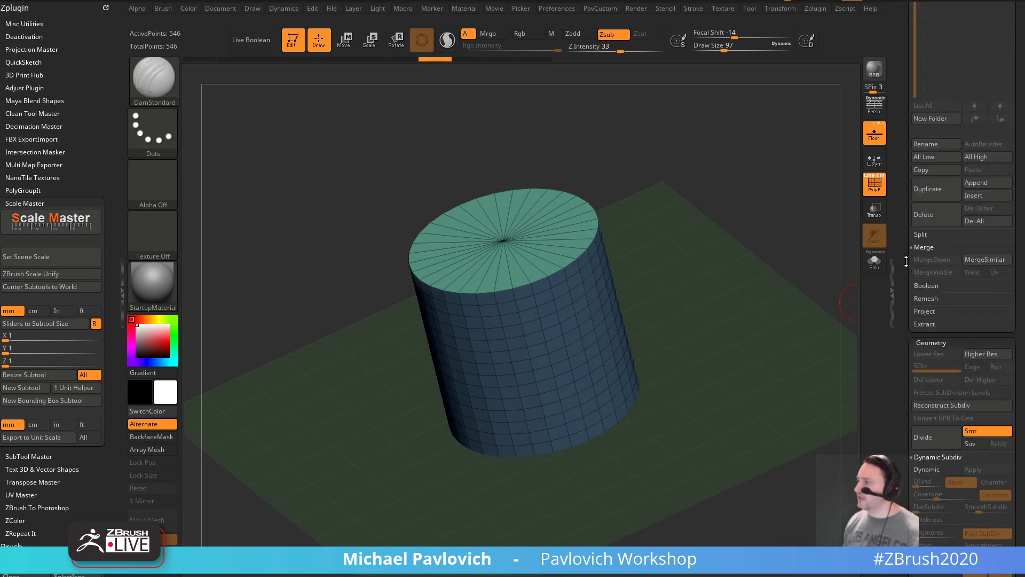
scroll(924, 368, down, 5)
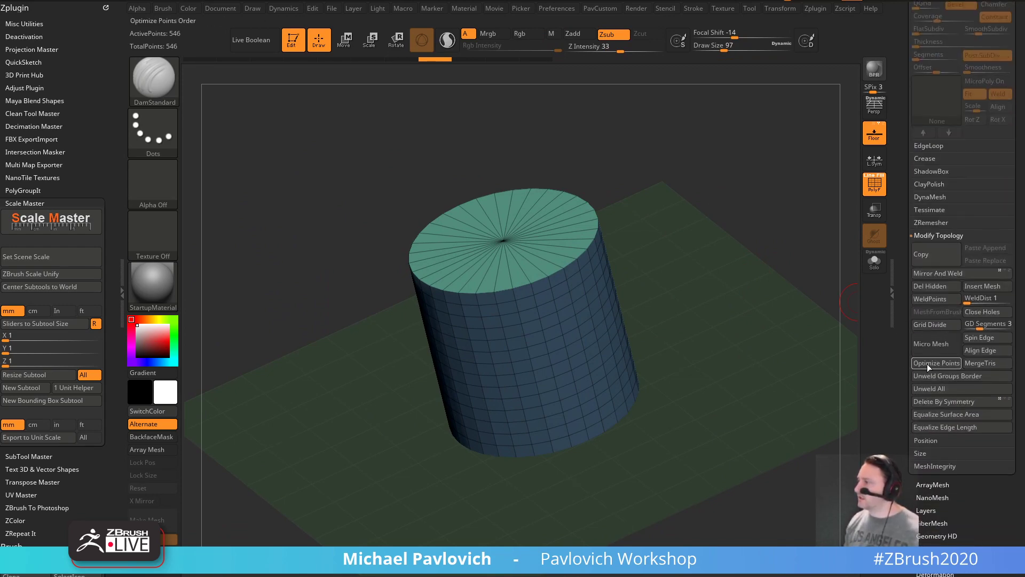
scroll(910, 178, up, 14)
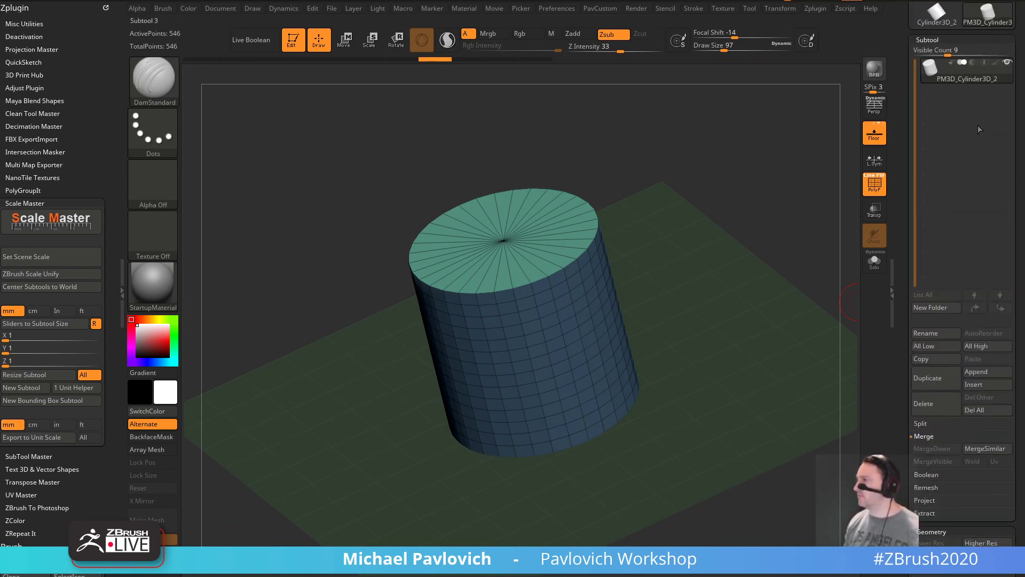
scroll(923, 342, down, 11)
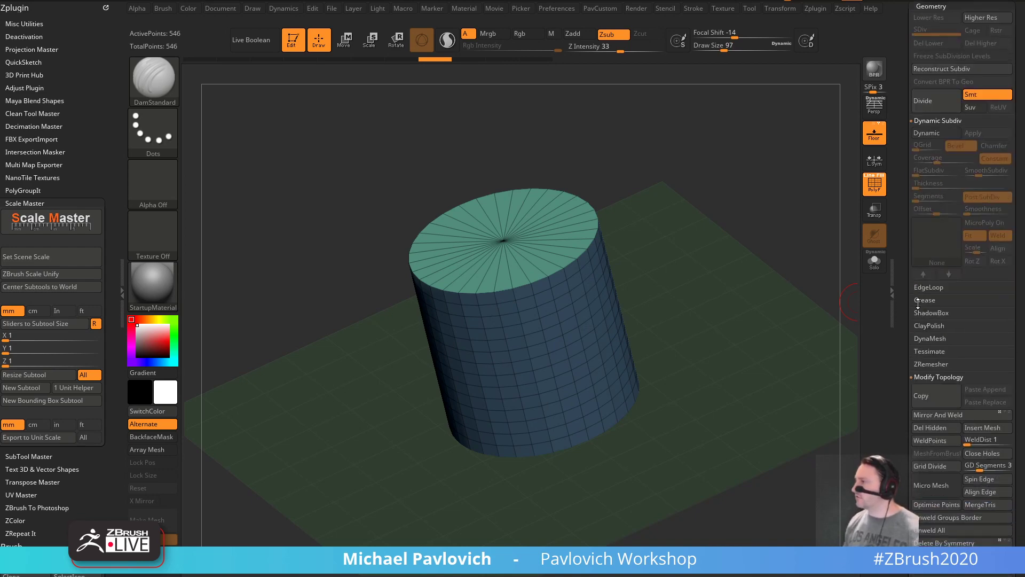
scroll(930, 338, down, 2)
click(930, 334)
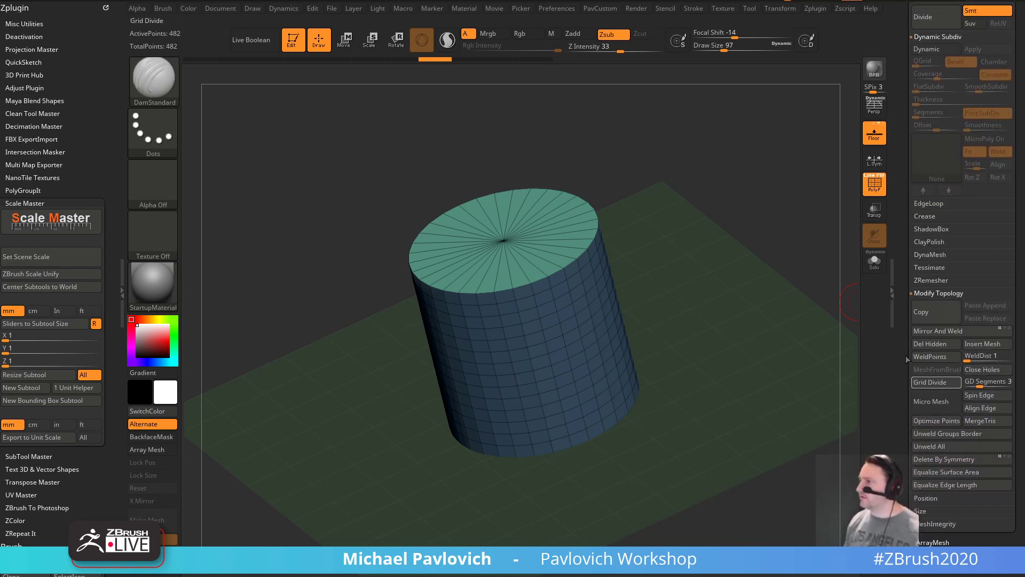
- Subdivide the welded cylinder up to subdivision level 5
drag(795, 236, 733, 236)
key(d)
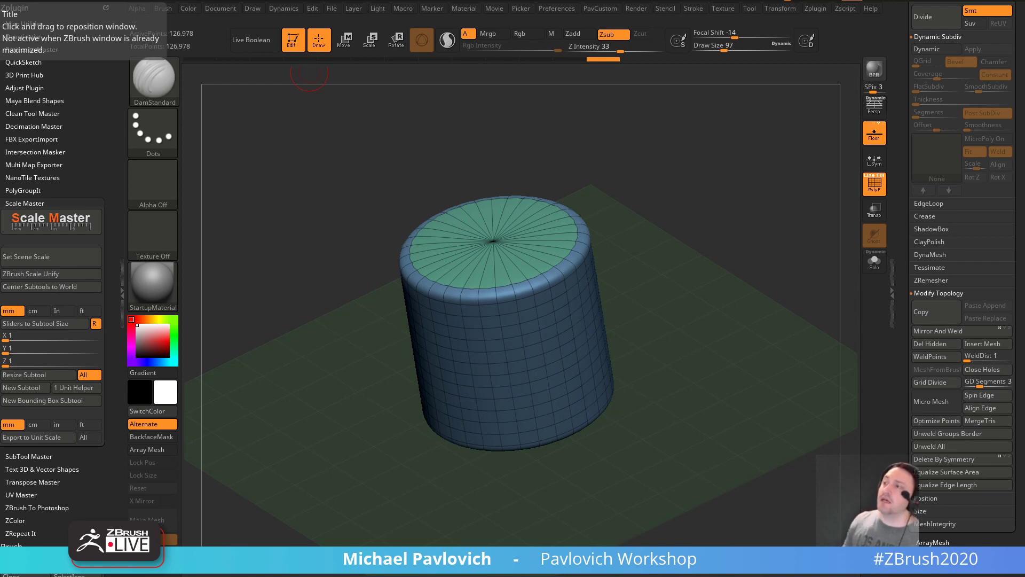
scroll(903, 265, up, 5)
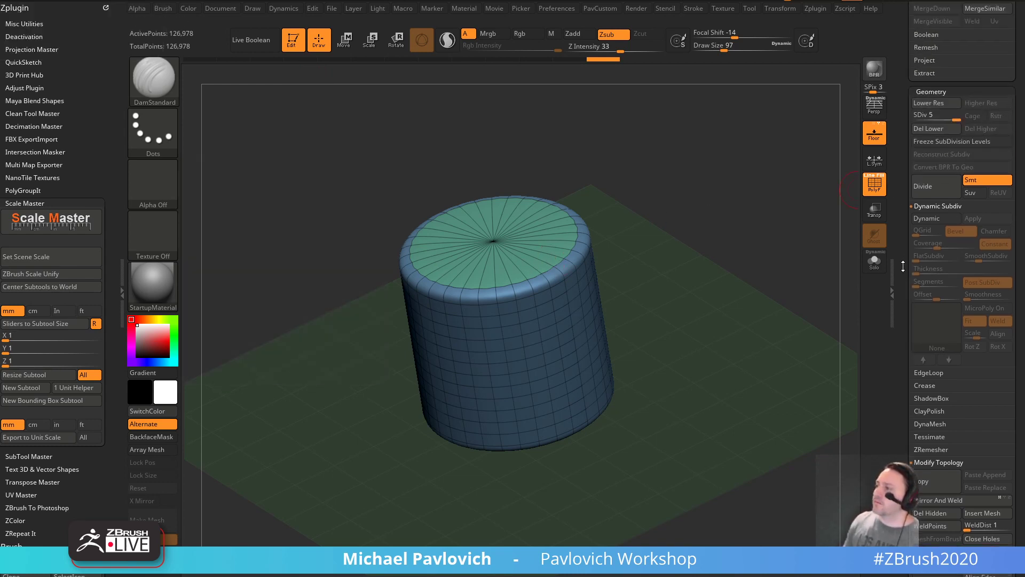
scroll(903, 265, up, 3)
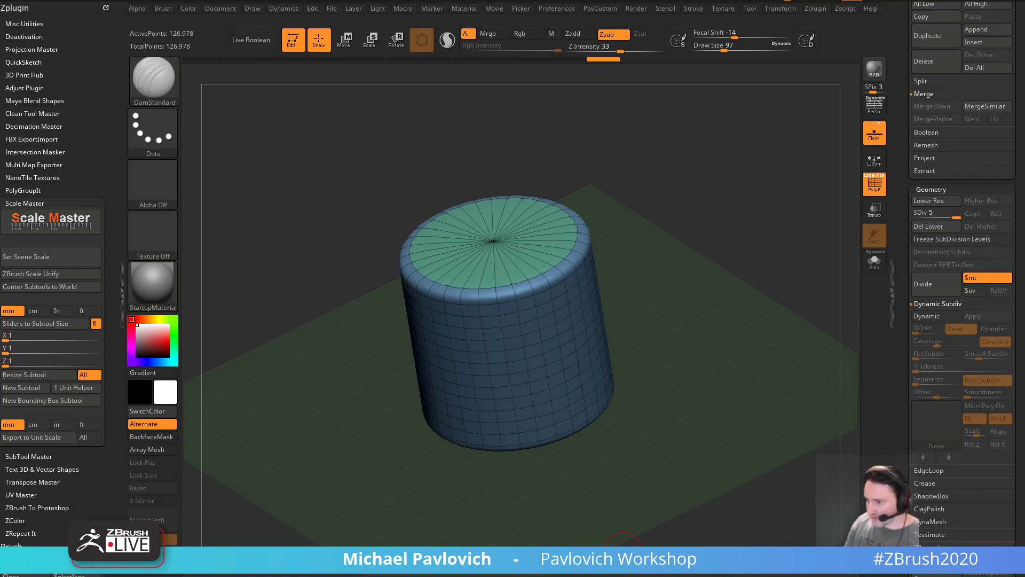
key(alt+Tab)
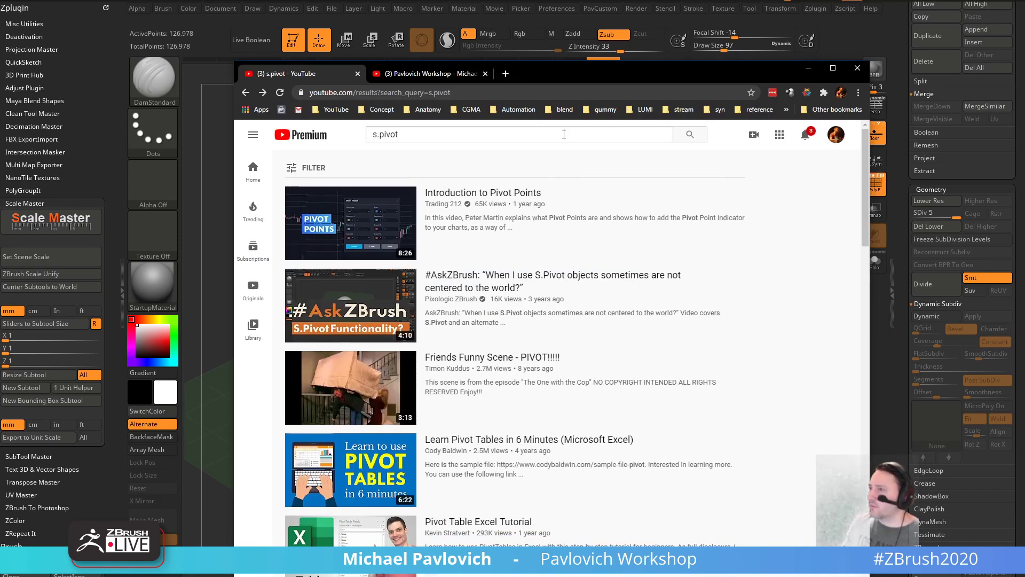
key(alt+Tab)
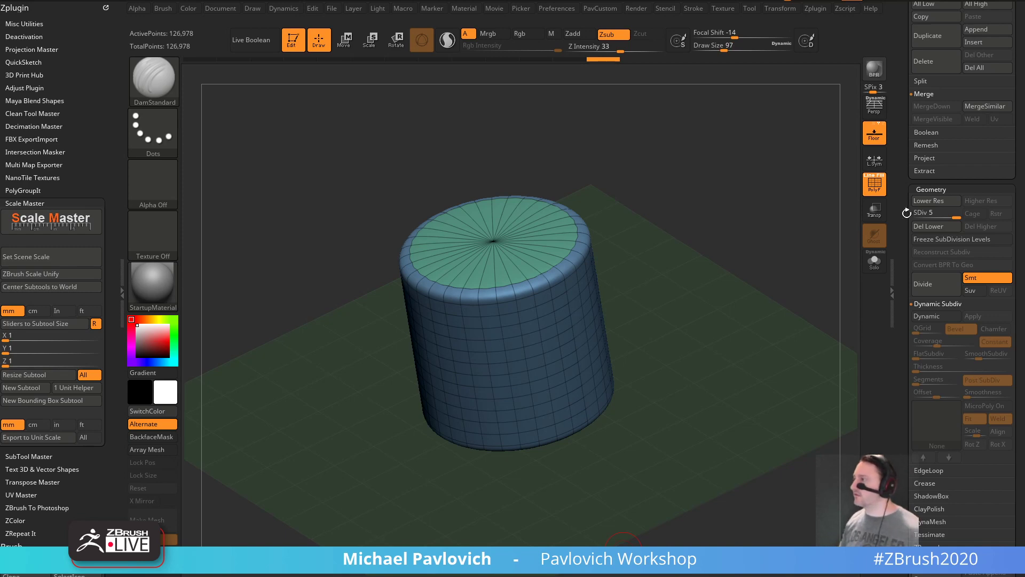
scroll(931, 228, up, 5)
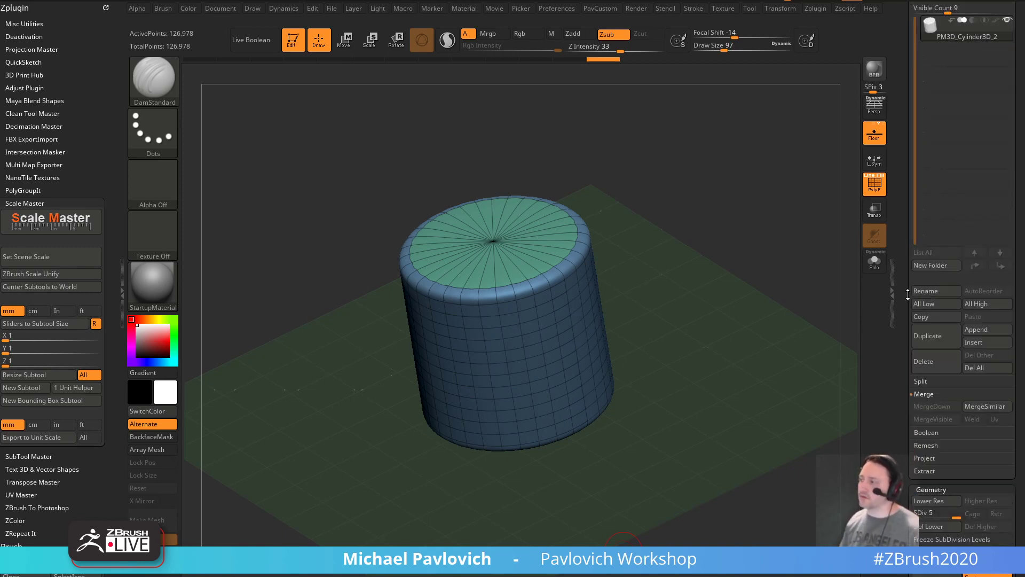
scroll(905, 261, down, 5)
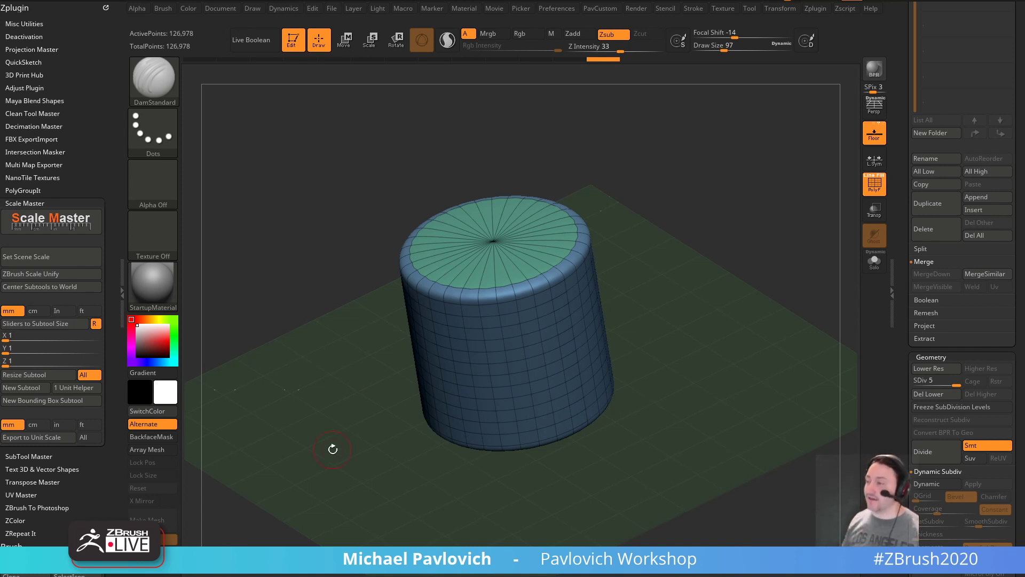
- Turn off the PolyFrame display on the cylinder and switch the active tool to Body_Male1
drag(694, 167, 881, 192)
click(874, 183)
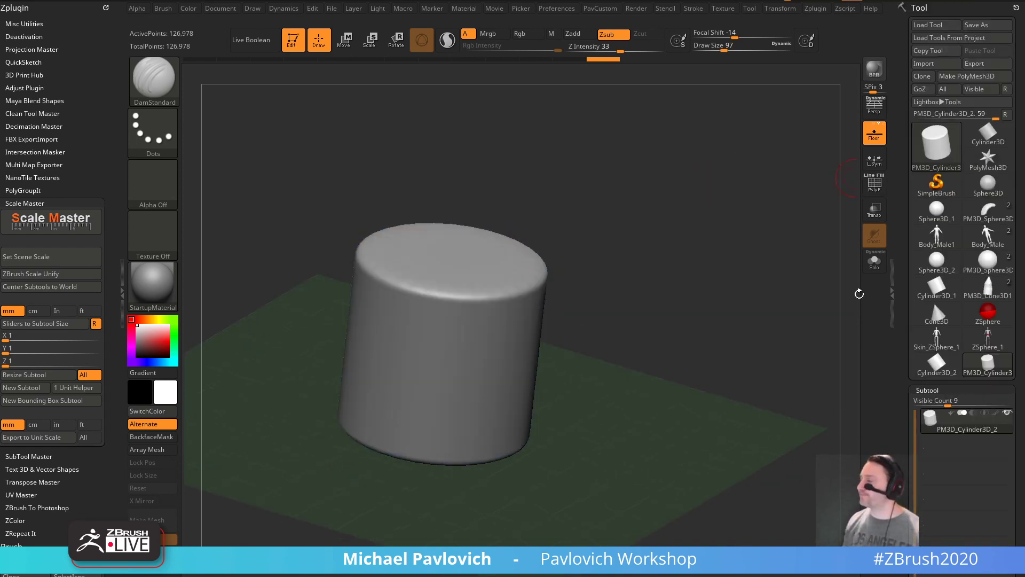
click(936, 236)
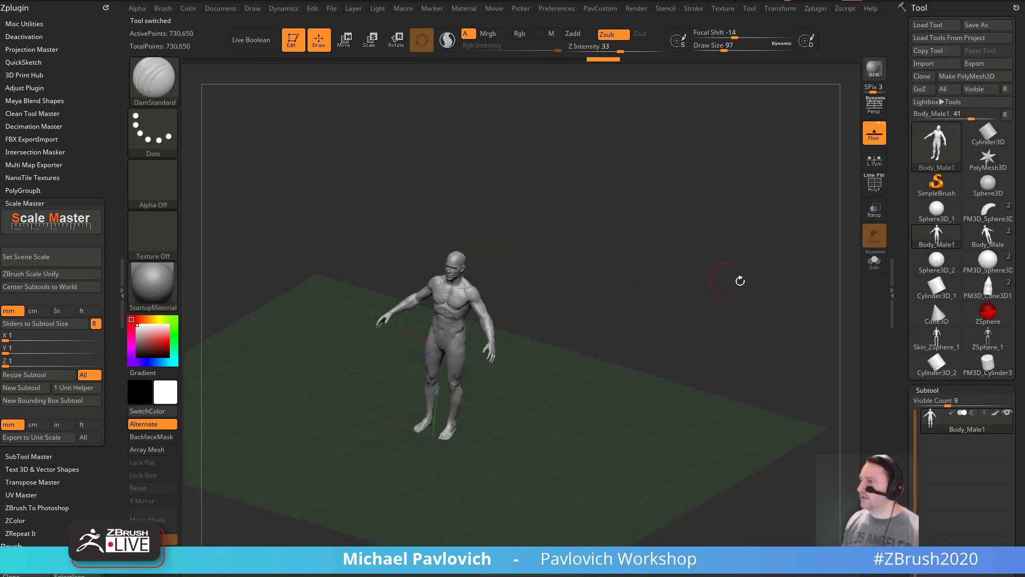
key(3)
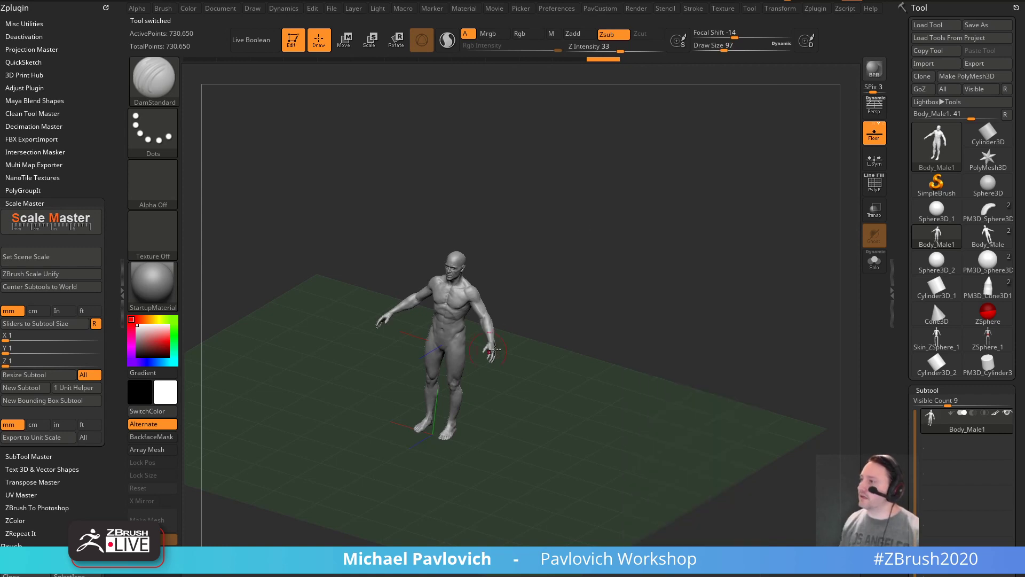
mouse_move(582, 299)
shift+mouse_down()
mouse_move(650, 268)
mouse_move(687, 302)
mouse_move(686, 409)
shift+mouse_up()
- Choose the Standard brush for sculpting on the male figure
key(b)
key(s)
key(t)
key(s)
click(504, 318)
drag(636, 265, 650, 267)
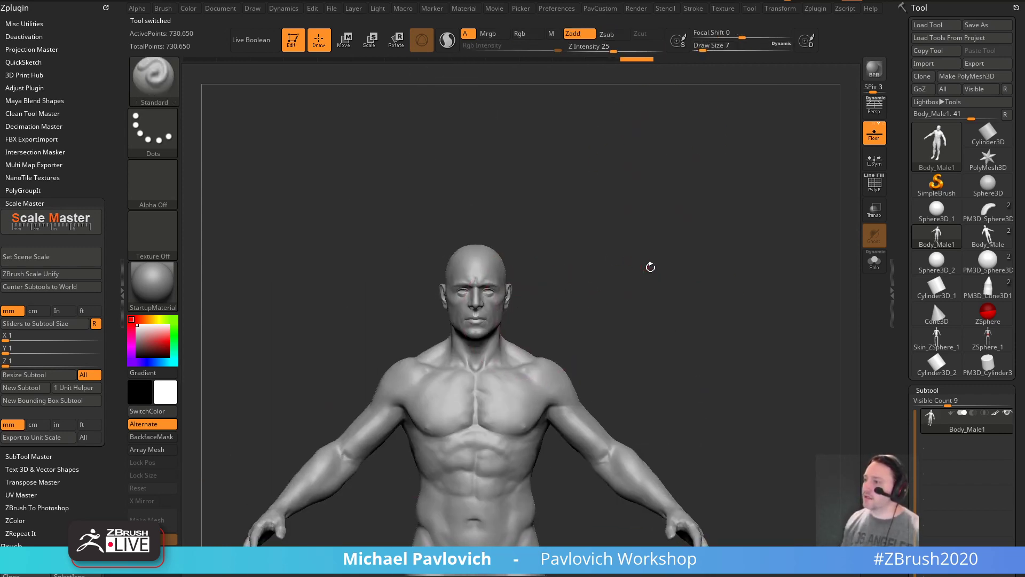
key(f)
key(3)
click(705, 210)
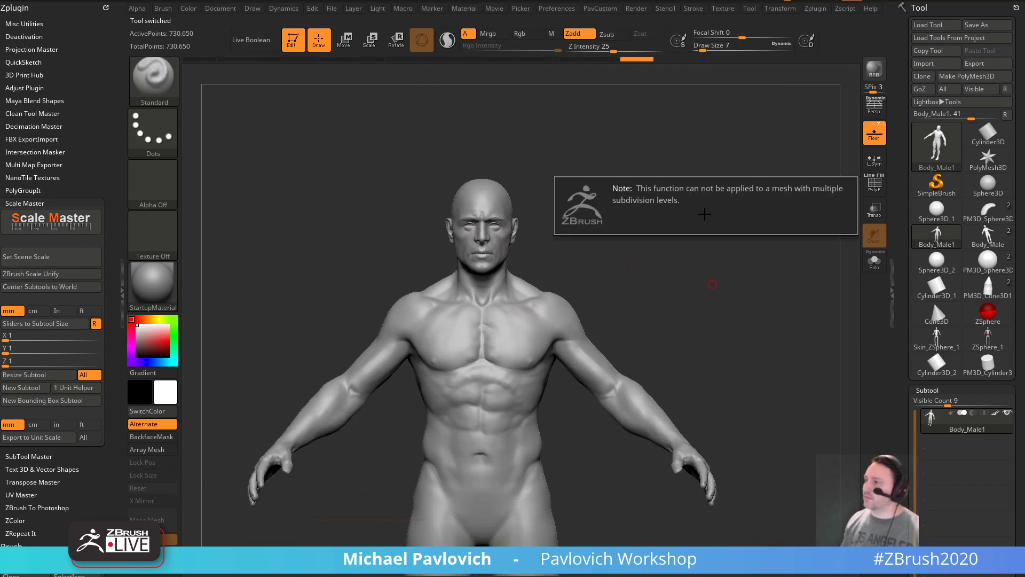
scroll(951, 311, down, 10)
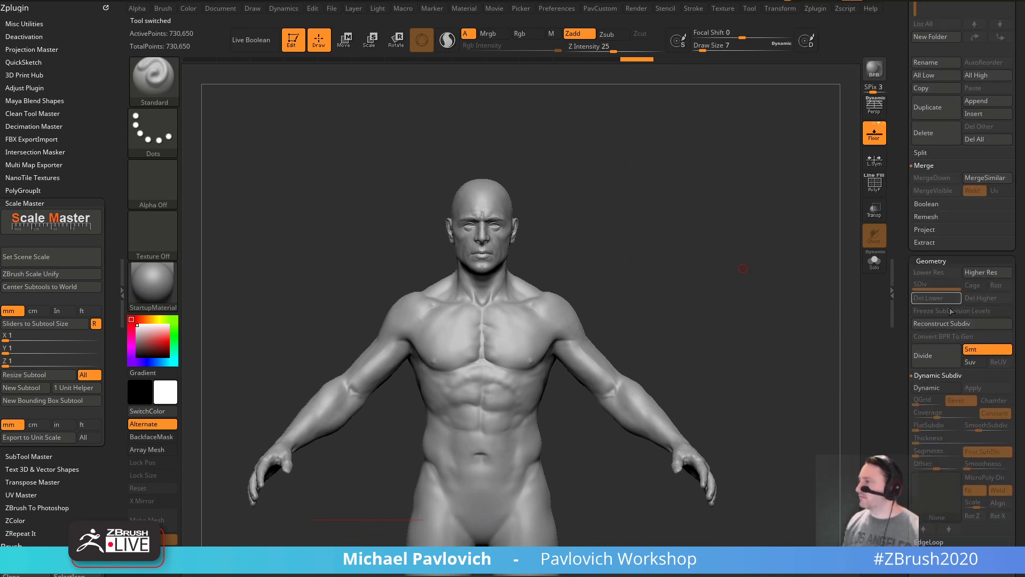
key(3)
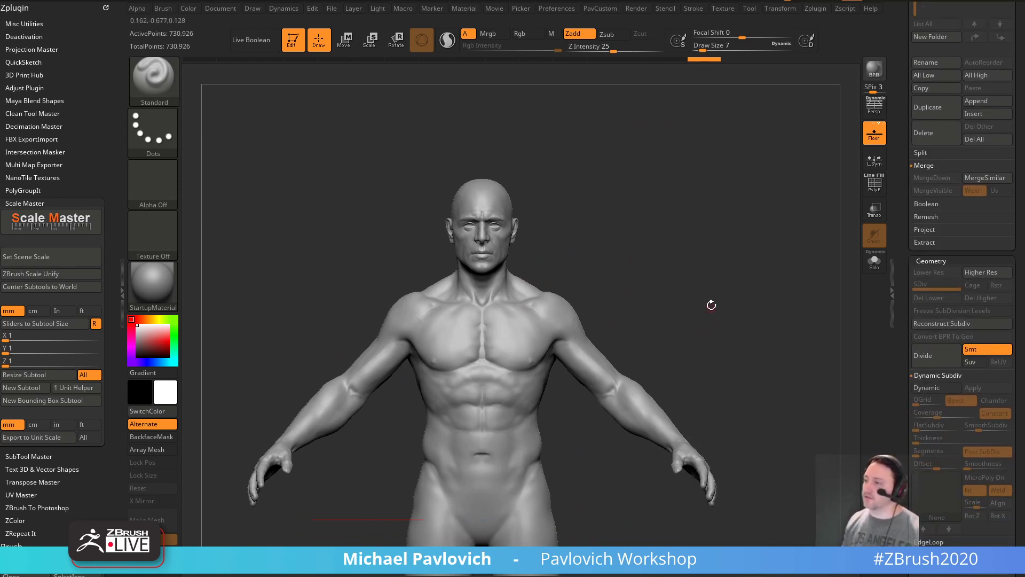
key(ctrl+z)
key(ctrl+z)
- Sculpt a raised bump on the right side of the figure's forehead with the Standard brush at draw size 16
key(s)
mouse_move(714, 301)
mouse_down()
mouse_move(728, 301)
mouse_move(686, 311)
mouse_up()
key(s)
mouse_move(694, 312)
ctrl+right_down()
mouse_move(755, 277)
mouse_move(743, 280)
ctrl+right_up()
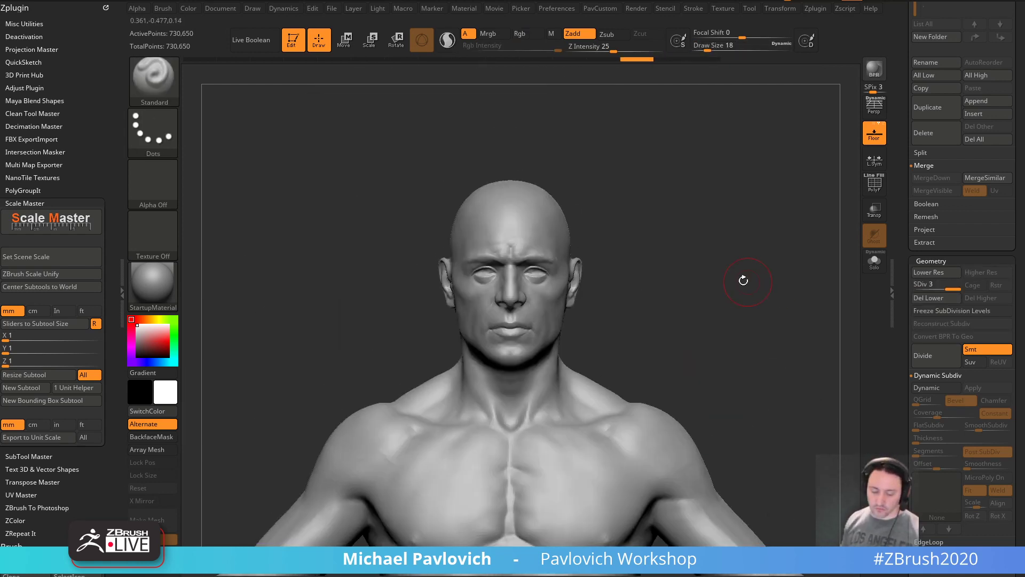
key(b)
key(c)
key(l)
right_drag(573, 209, 601, 224)
key(s)
drag(531, 237, 475, 221)
key(b)
key(s)
key(t)
key(ctrl+z)
shift+right_drag(751, 257, 744, 265)
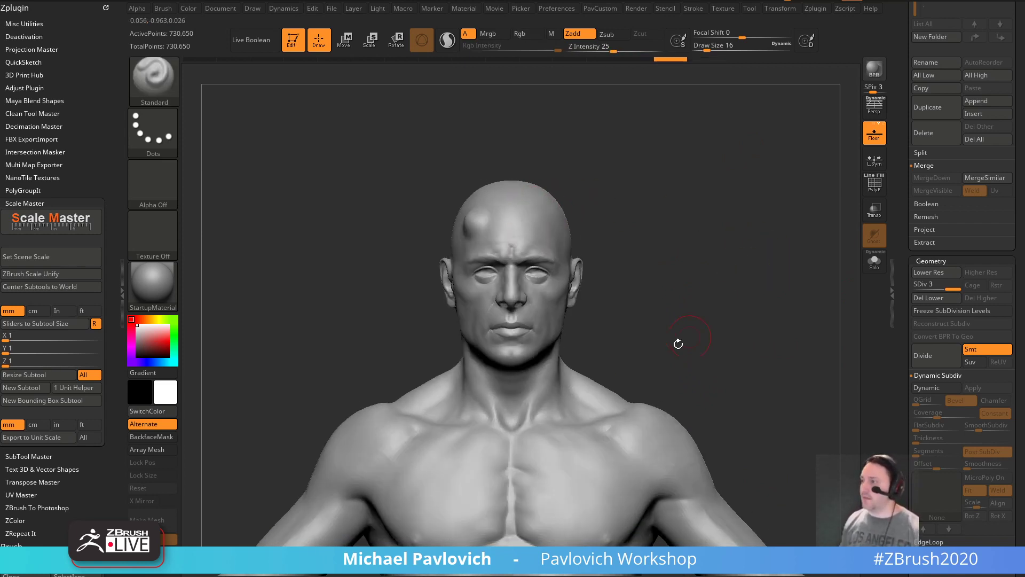
- Lower the figure to subdivision level 1 and mask the half of the body without the forehead bump
key(f)
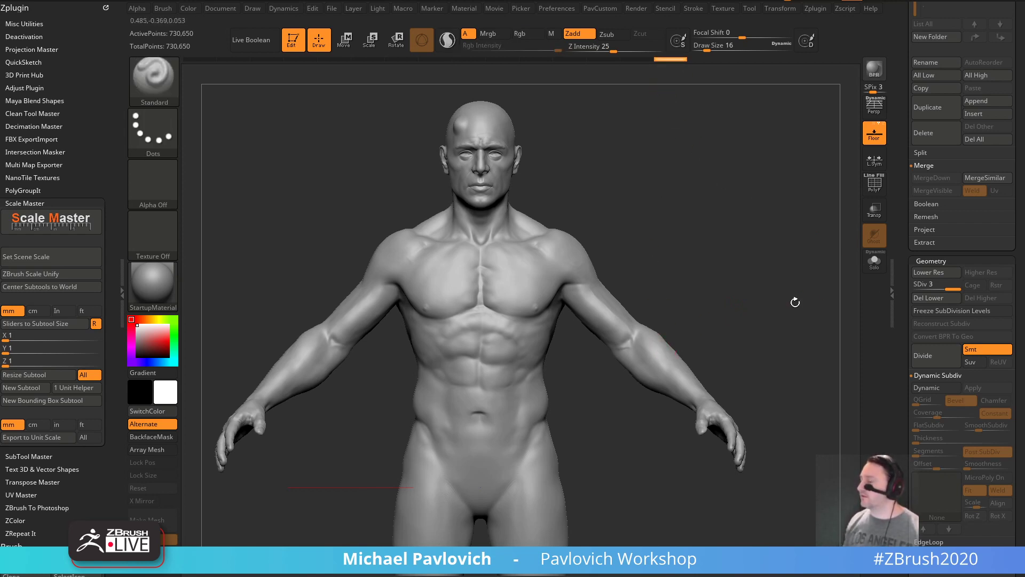
drag(906, 313, 907, 223)
click(913, 195)
ctrl+right_drag(786, 275, 691, 240)
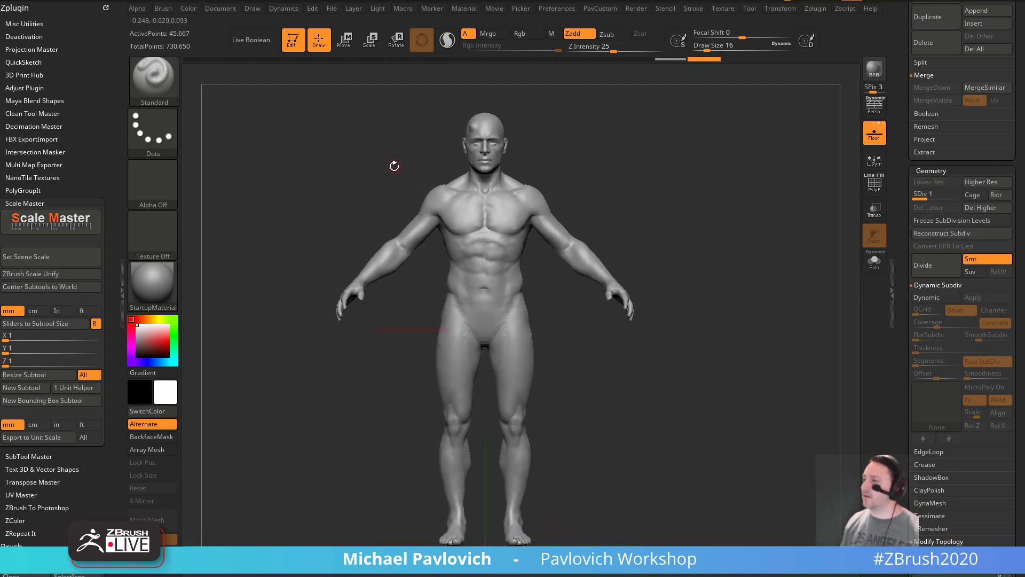
mouse_move(288, 101)
ctrl+mouse_down()
mouse_move(412, 421)
mouse_move(486, 546)
mouse_move(486, 566)
ctrl+mouse_up()
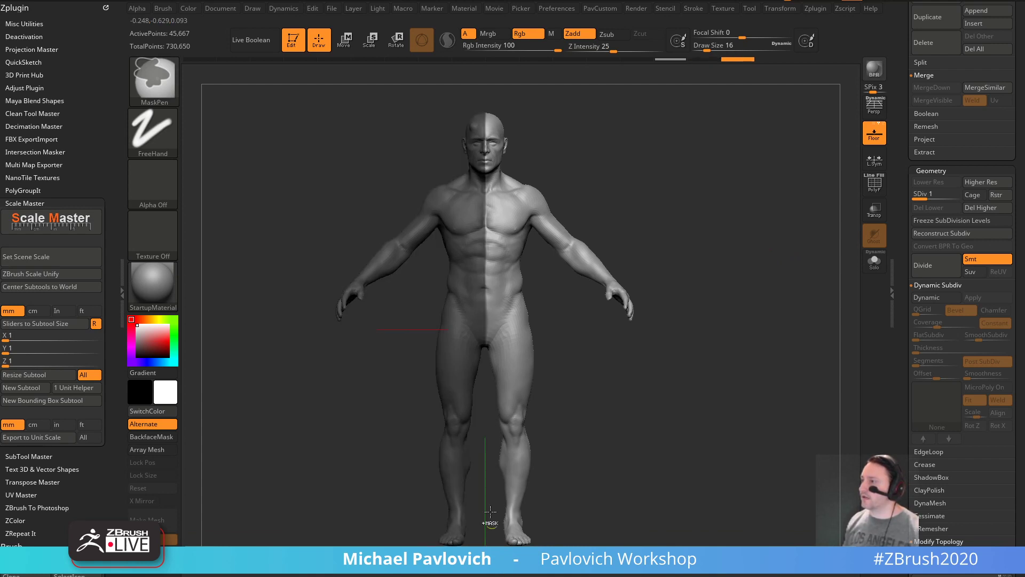
ctrl+drag(700, 233, 614, 279)
mouse_move(722, 96)
ctrl+mouse_down()
mouse_move(614, 290)
mouse_move(484, 574)
ctrl+mouse_up()
- Apply the Smart ReSym deformation to the half-masked figure at subdivision level 1
drag(900, 283, 913, 157)
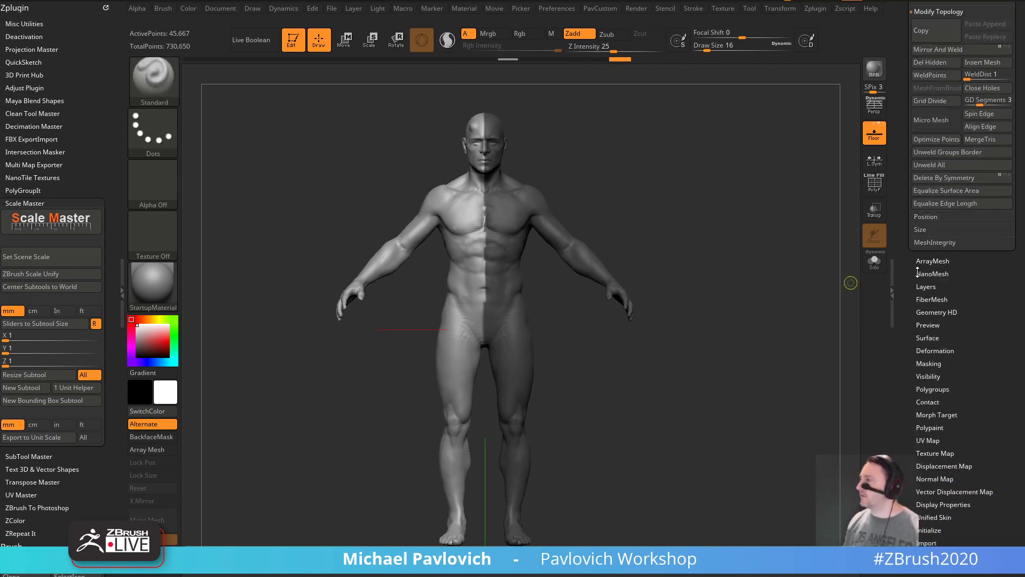
click(921, 351)
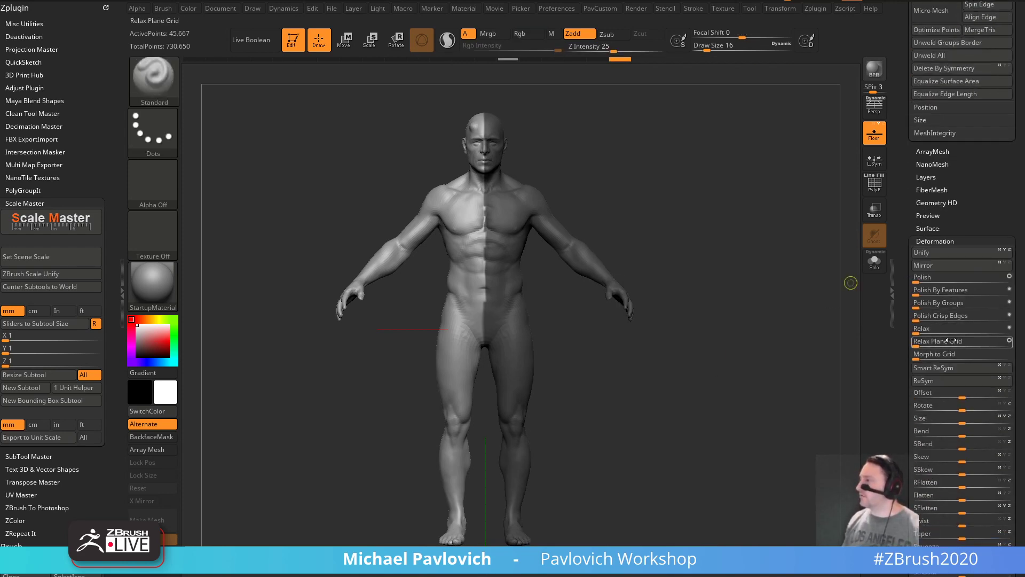
click(939, 368)
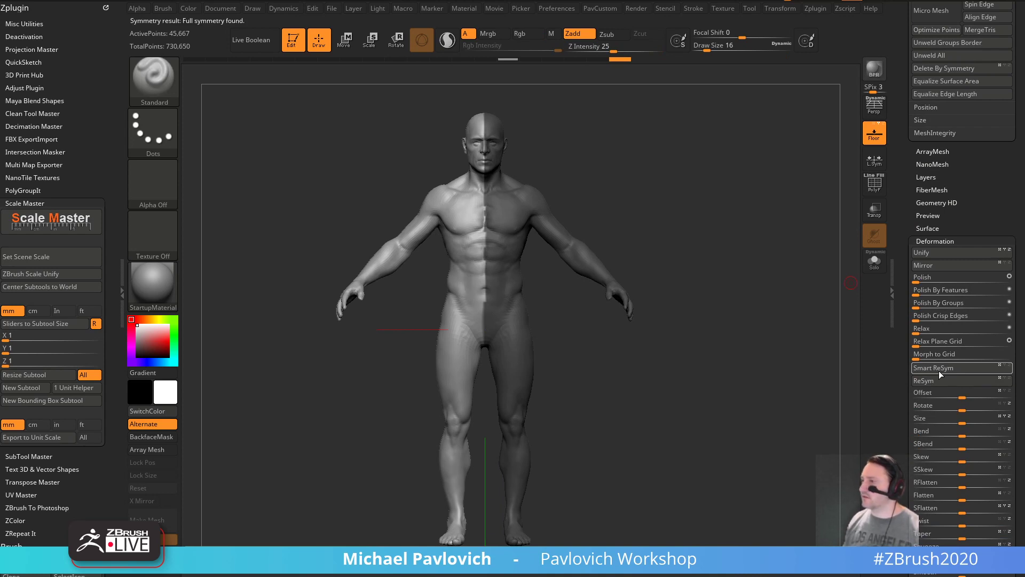
- Repeat Smart ReSym at subdivision levels 2 and 3, and clear the mask from the figure
drag(910, 199, 906, 383)
shift+click(930, 387)
shift+click(930, 131)
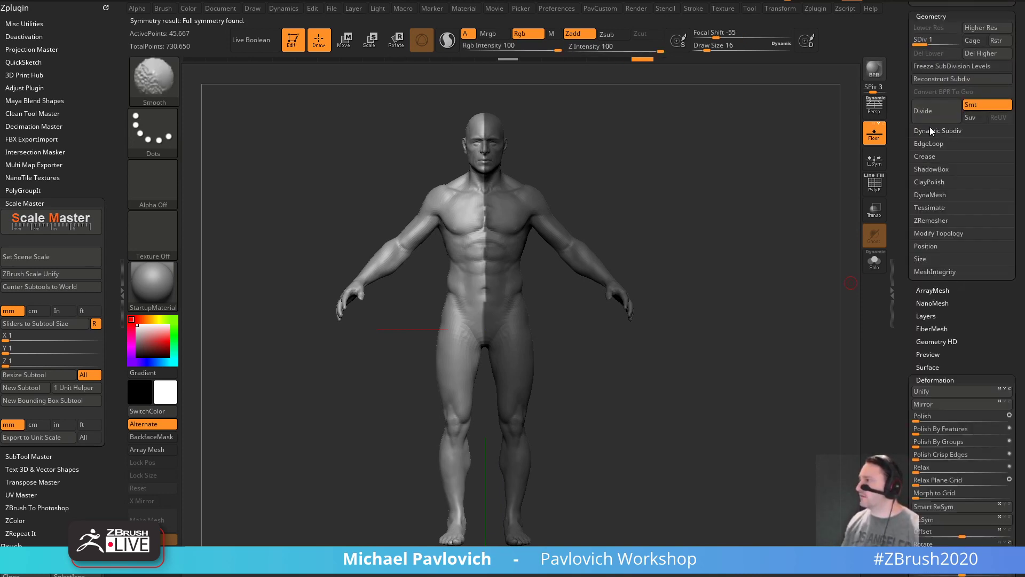
drag(901, 143, 899, 157)
click(935, 57)
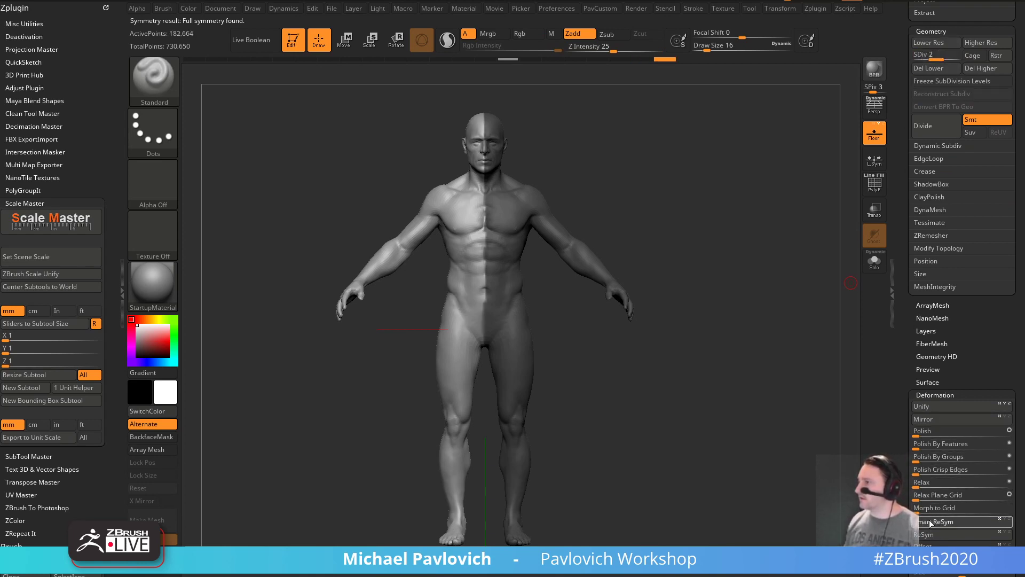
click(953, 57)
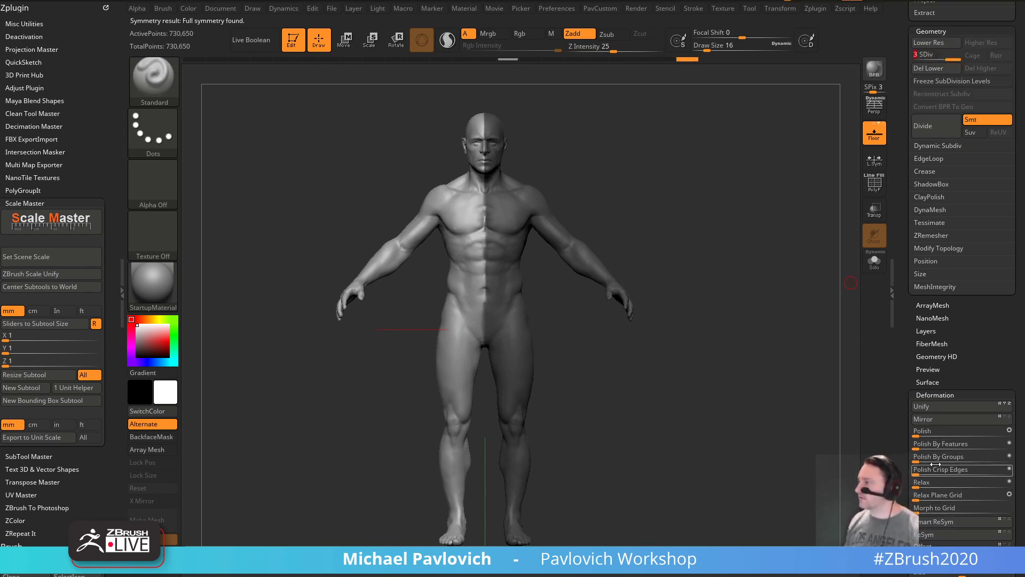
click(929, 519)
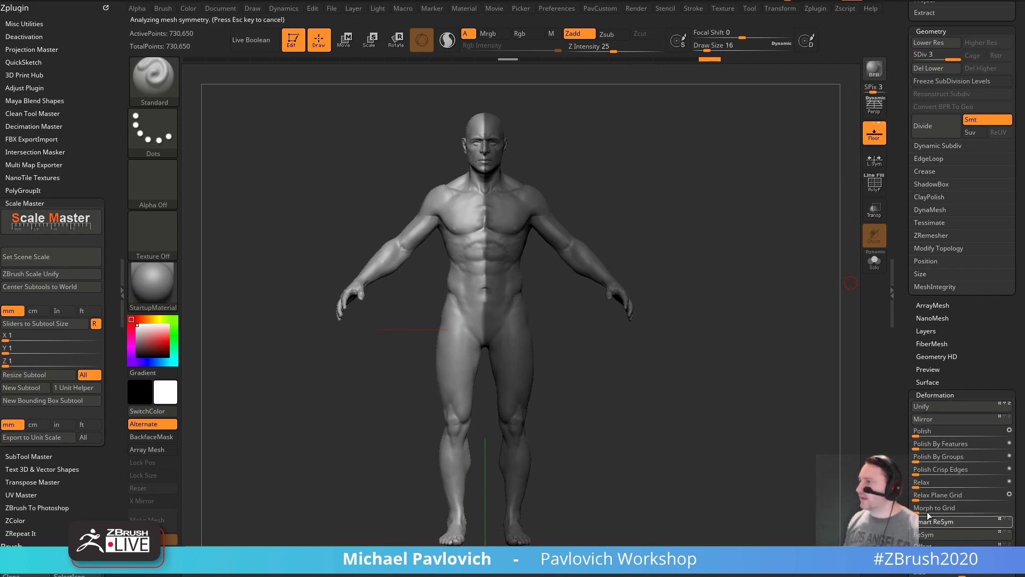
key(ctrl)
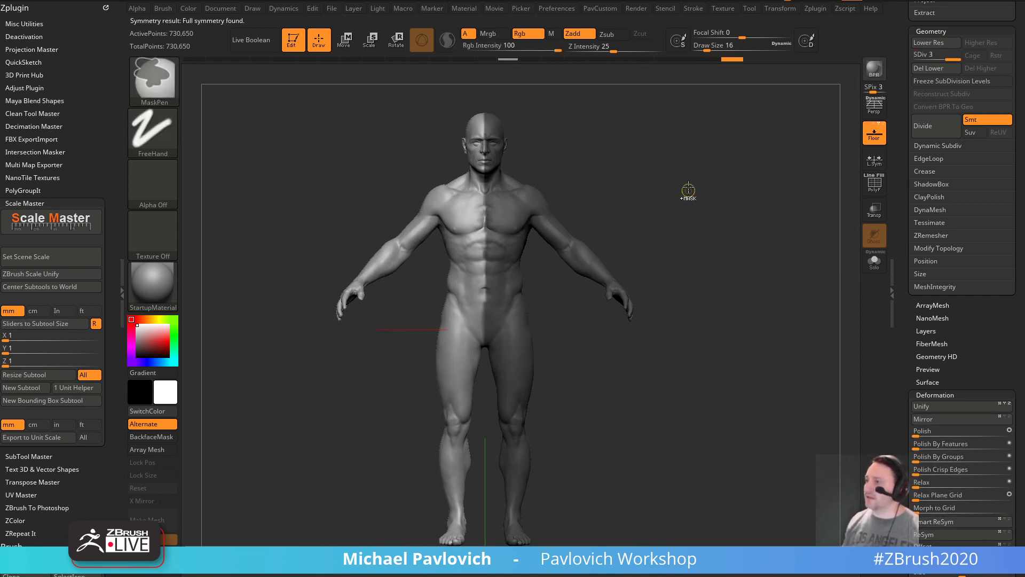
mouse_move(688, 190)
ctrl+mouse_down()
mouse_move(705, 214)
mouse_move(811, 225)
mouse_move(778, 231)
ctrl+mouse_up()
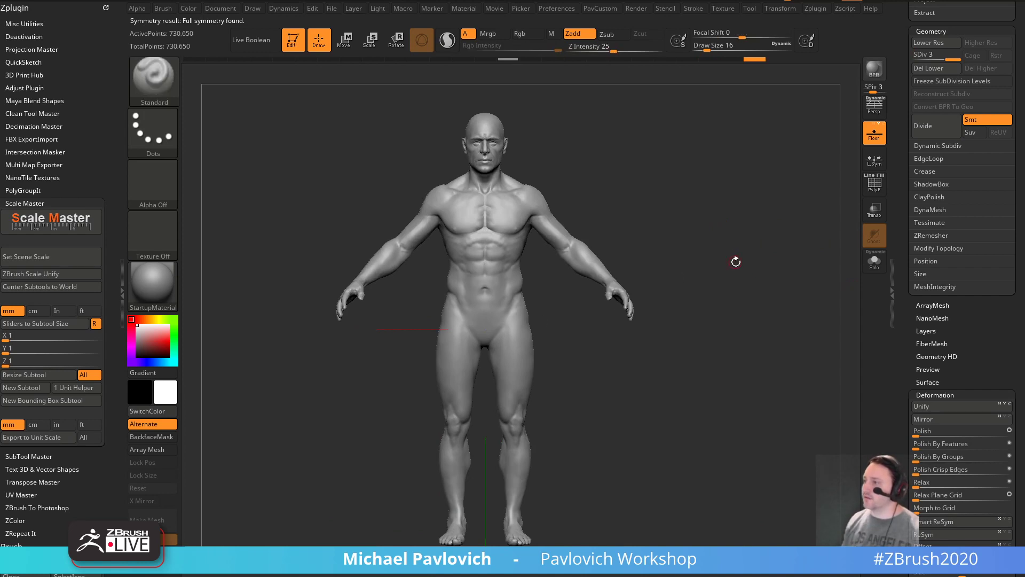
- Paint the earlier bump back onto the right side of the forehead with the HistoryRecall brush
alt+drag(588, 217, 551, 289)
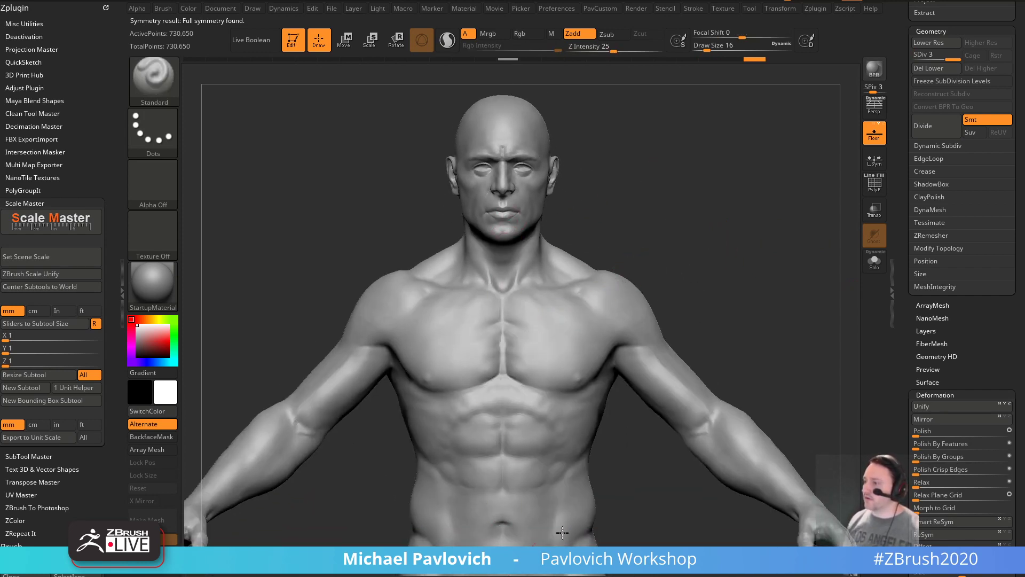
alt+drag(737, 231, 680, 259)
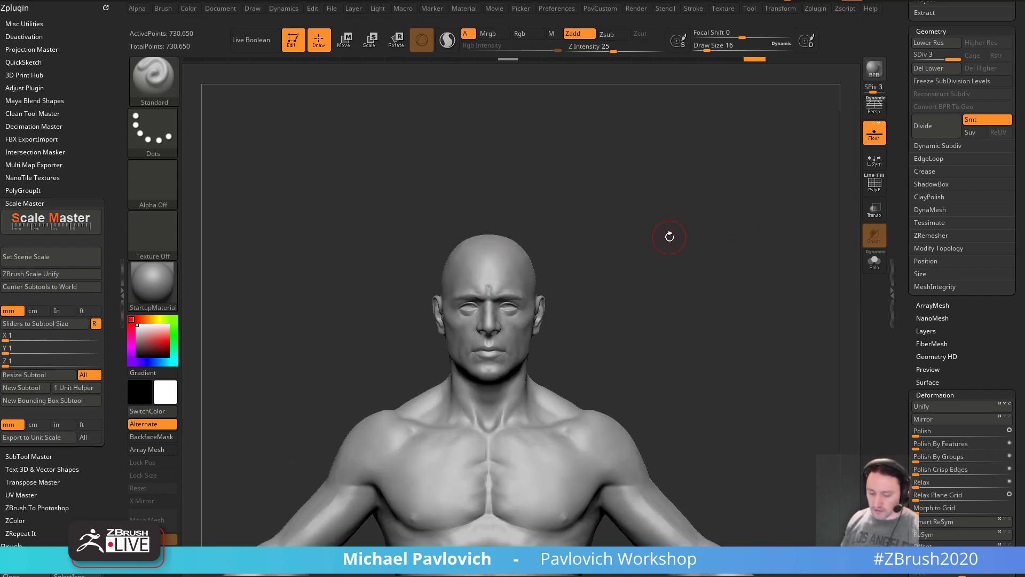
key(b)
key(h)
key(r)
drag(796, 357, 569, 273)
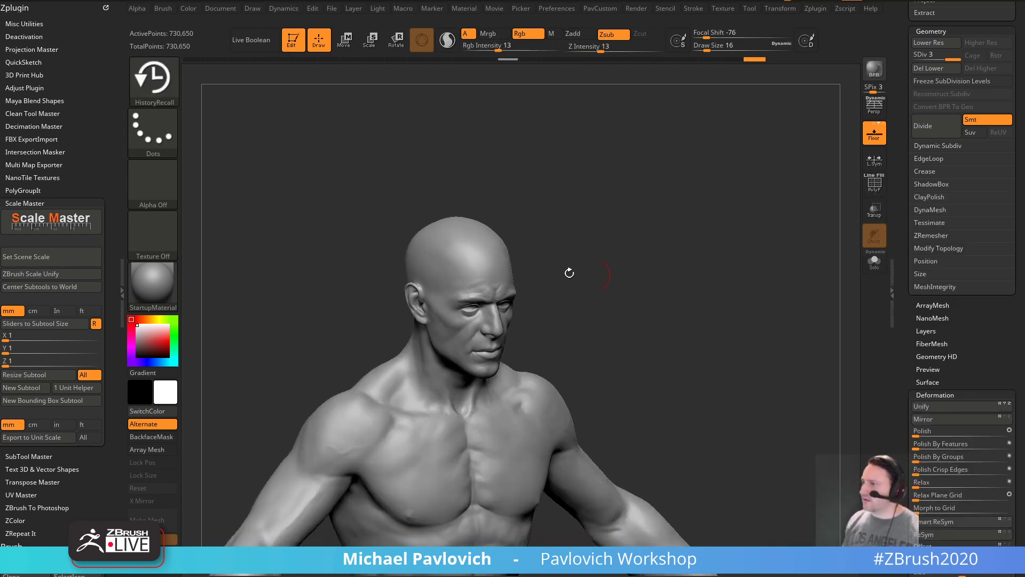
drag(465, 255, 461, 258)
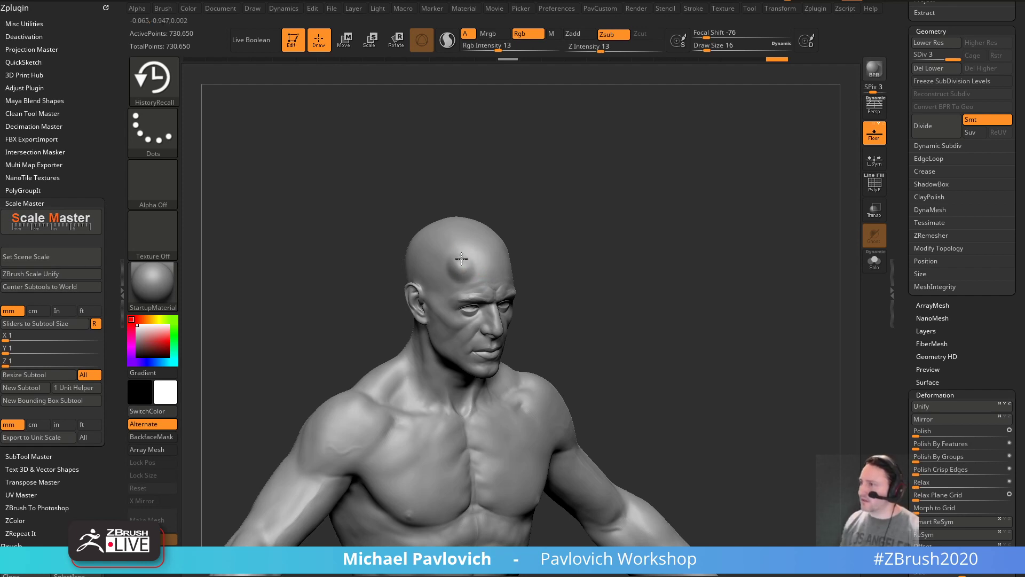
shift+drag(639, 270, 552, 315)
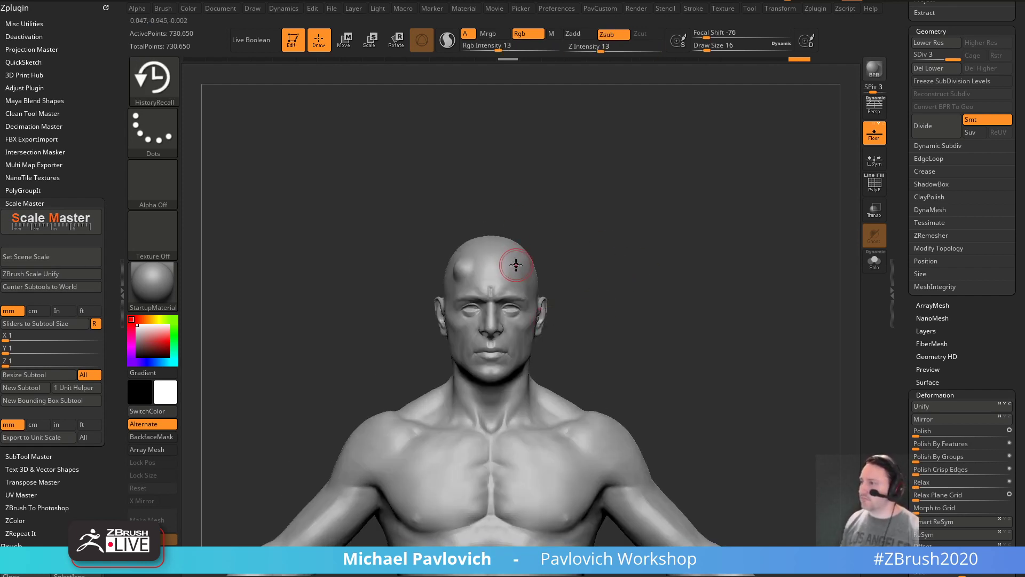
- Set the HistoryRecall brush's draw size to 8
key(bracketleft)
key(bracketleft)
key(bracketleft)
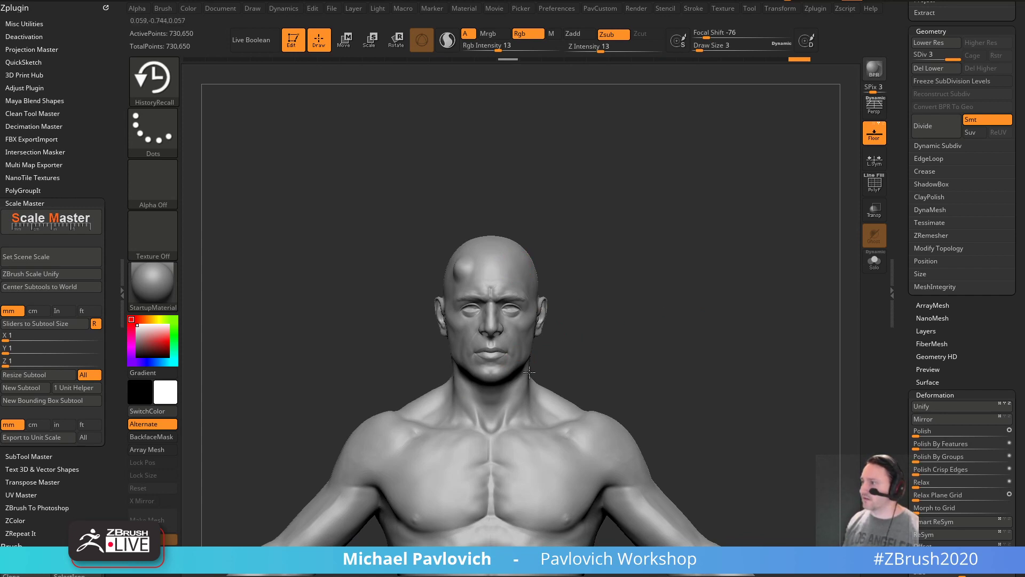
key(bracketright)
scroll(910, 315, up, 3)
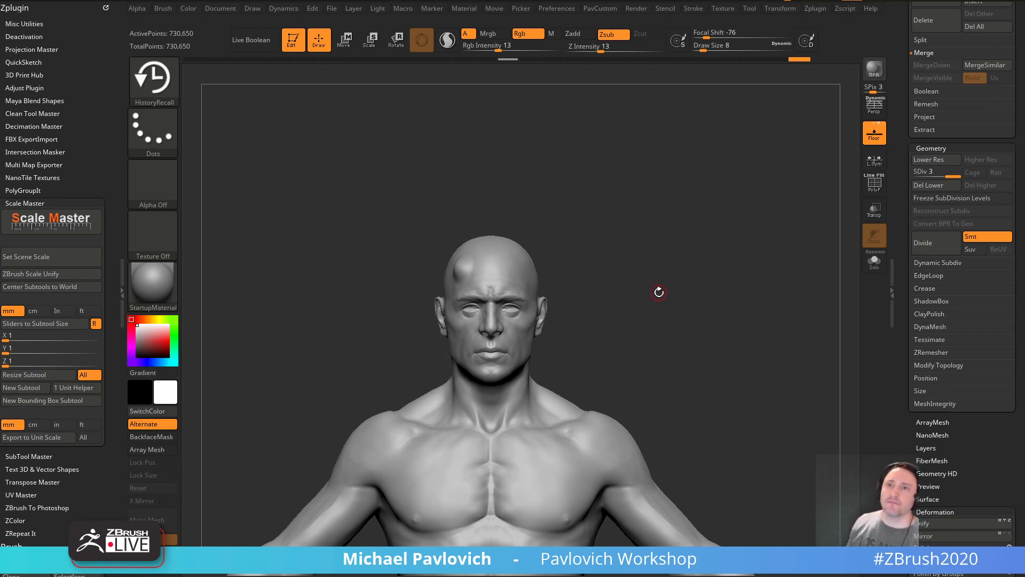
- Set the floor grid's elevation to 0 so the floor passes through the middle of the figure
mouse_move(686, 265)
mouse_down()
mouse_move(684, 277)
mouse_move(643, 278)
mouse_up()
key(f)
click(651, 415)
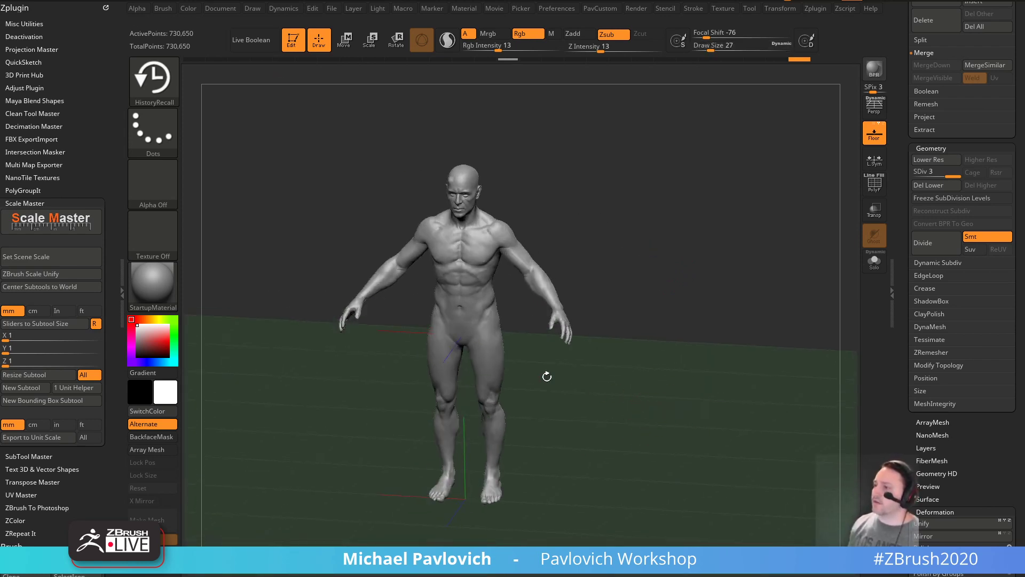
click(259, 11)
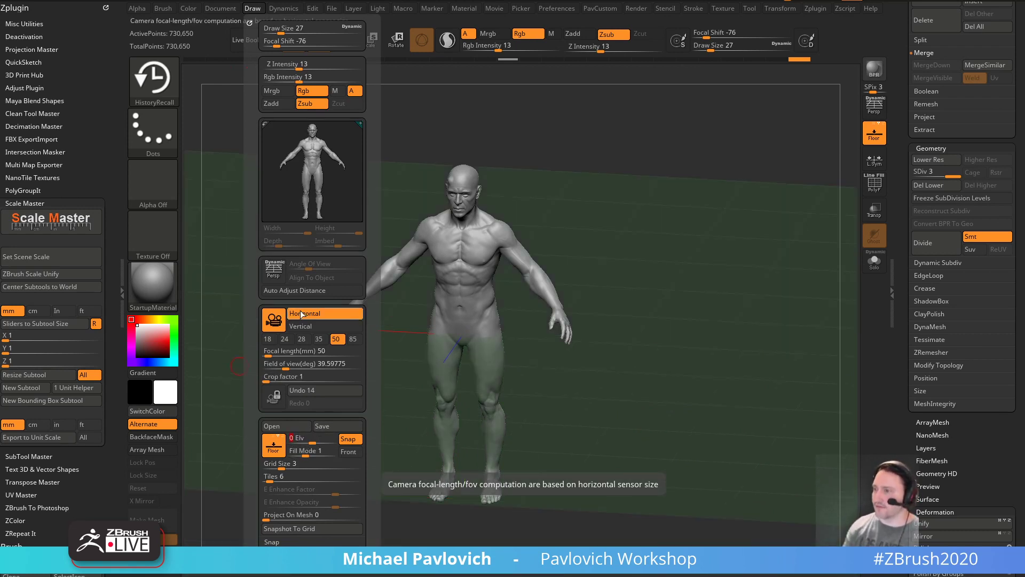
mouse_move(614, 256)
shift+mouse_down()
mouse_move(675, 270)
mouse_move(732, 242)
mouse_move(216, 123)
shift+mouse_up()
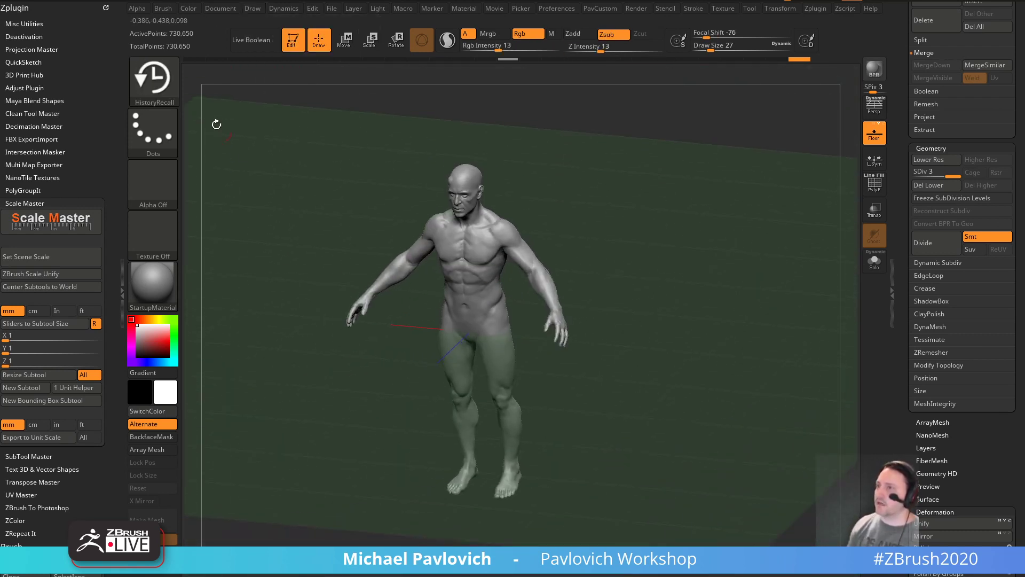
- Lower the floor grid's elevation so the floor sits beneath the figure's feet
click(253, 9)
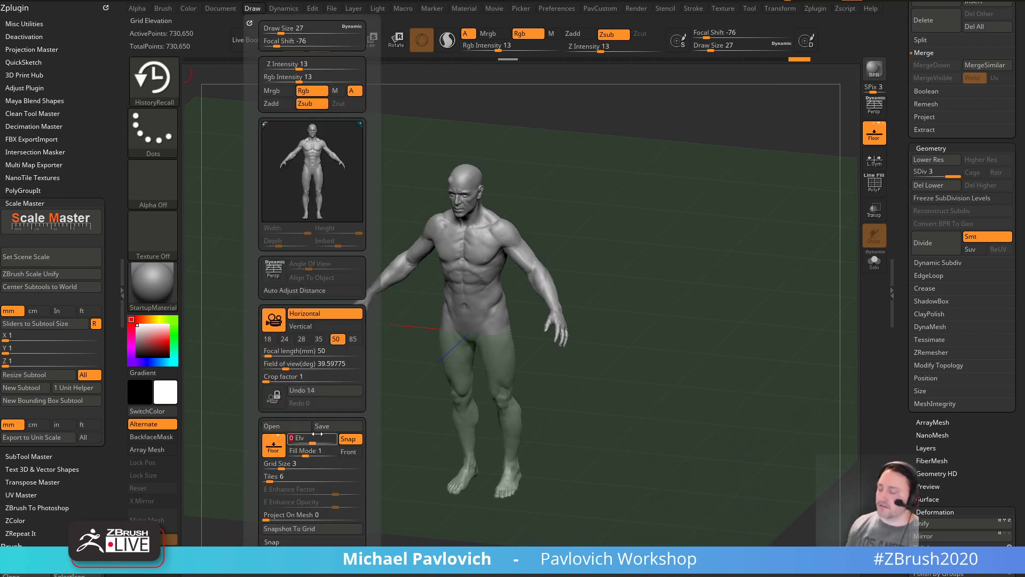
drag(317, 434, 302, 434)
drag(702, 254, 731, 284)
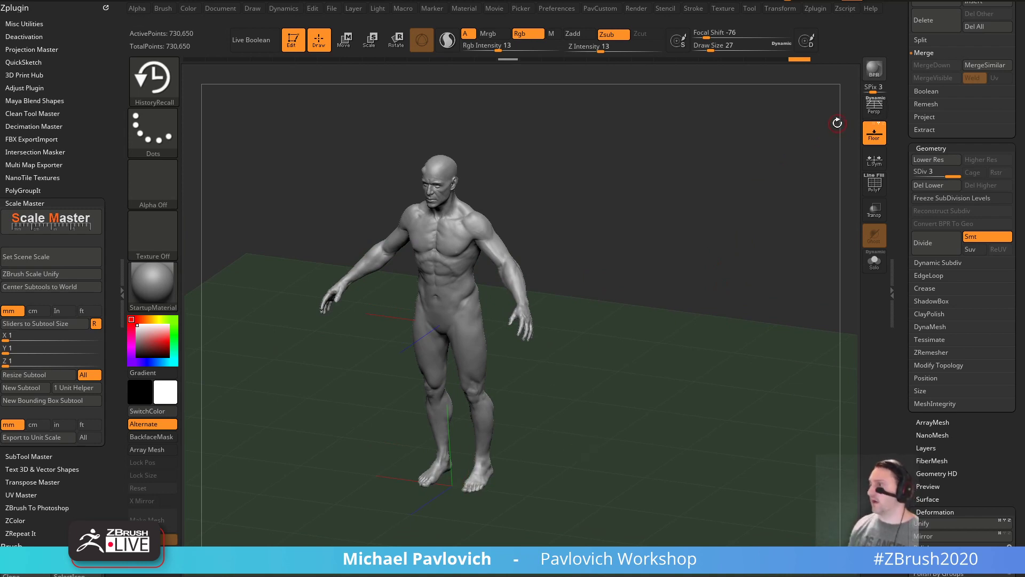
- Render the figure with BPR to check its shadow on the floor
click(874, 68)
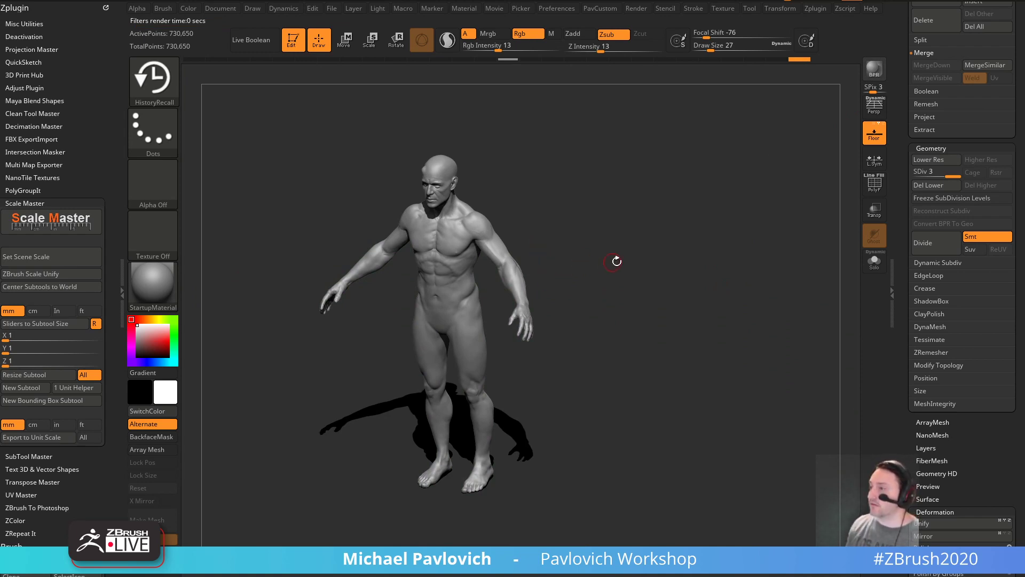
mouse_move(664, 291)
mouse_down()
mouse_move(673, 277)
mouse_move(659, 272)
mouse_move(659, 288)
mouse_up()
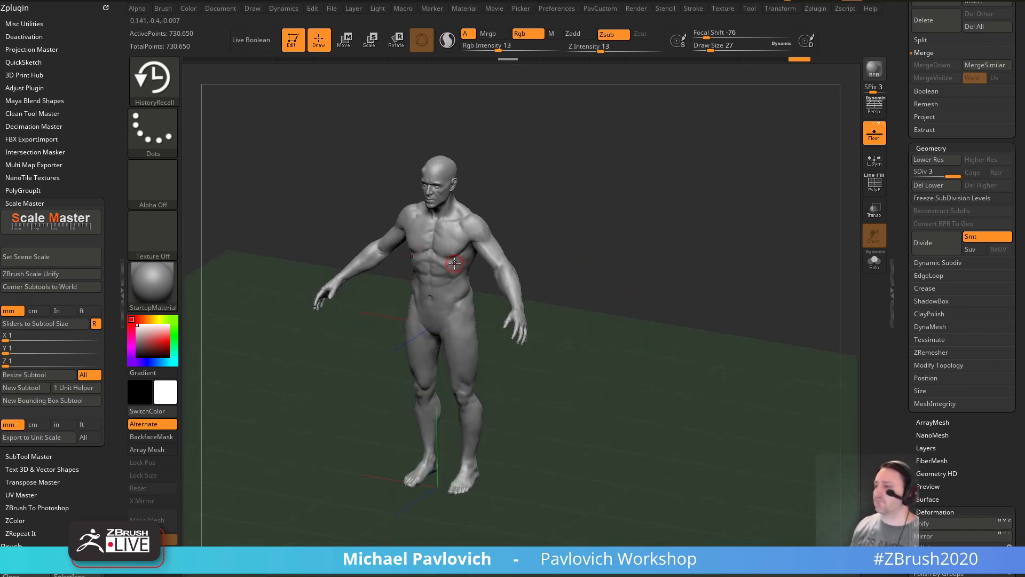
- Examine the floor grid around the figure from several angles and look at its grid size settings
drag(623, 262, 551, 317)
drag(611, 284, 395, 423)
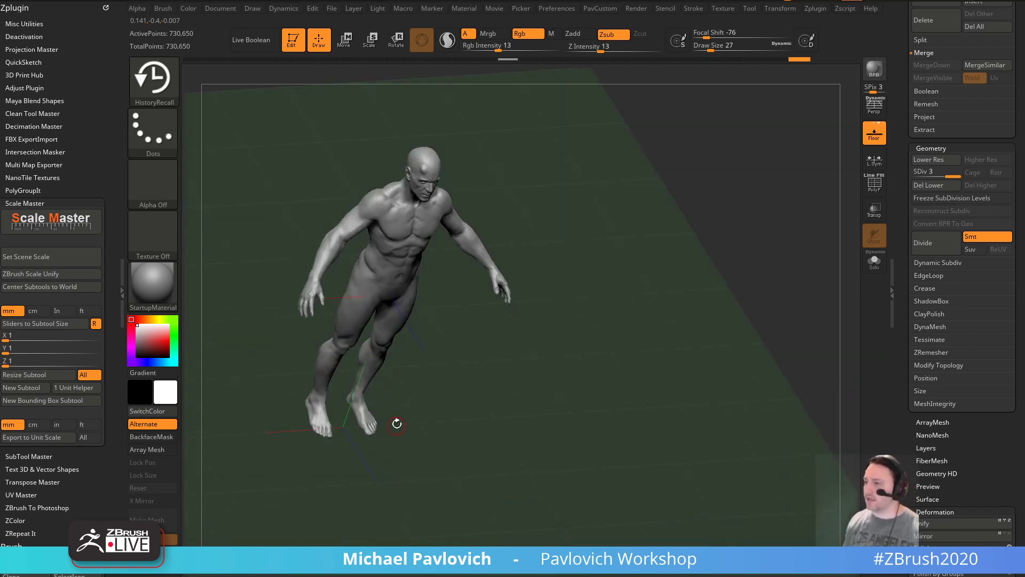
drag(469, 439, 499, 430)
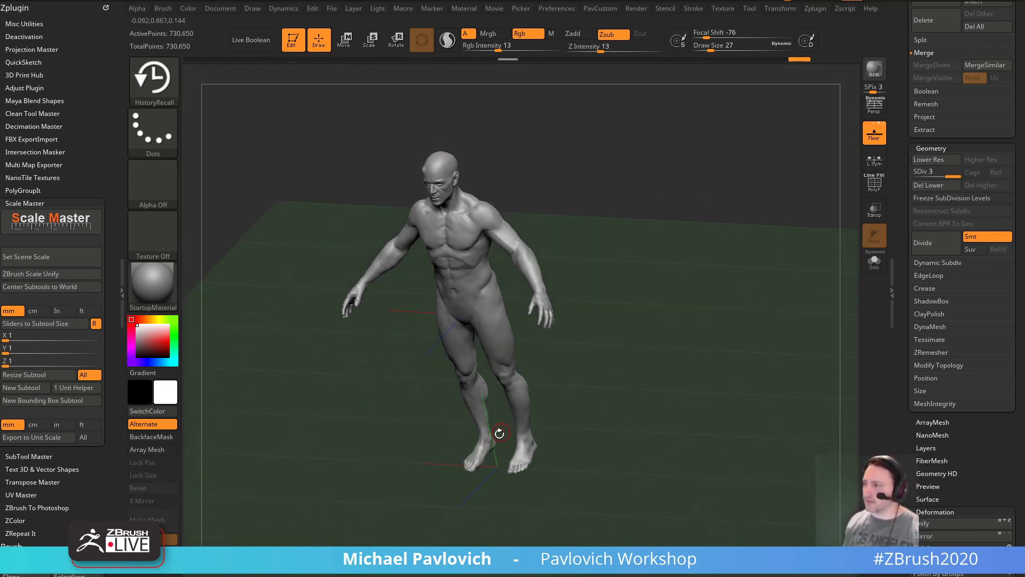
drag(598, 417, 644, 382)
click(252, 8)
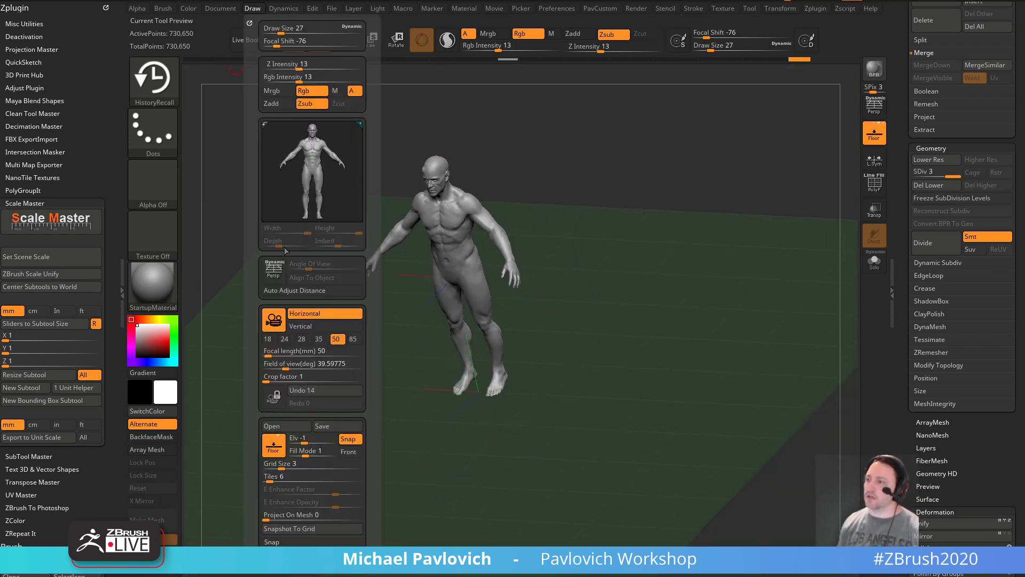
drag(291, 468, 291, 468)
drag(734, 314, 725, 337)
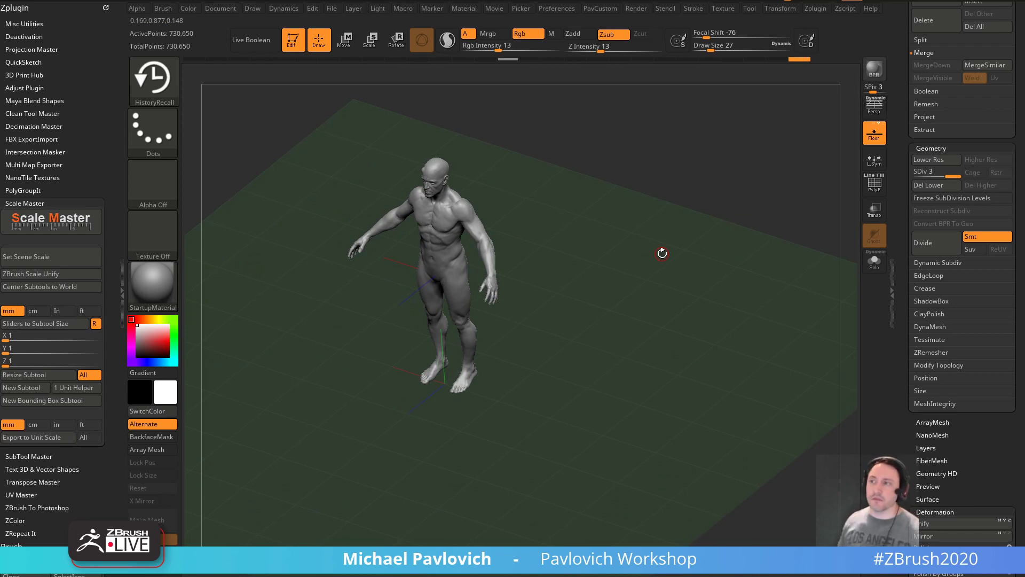
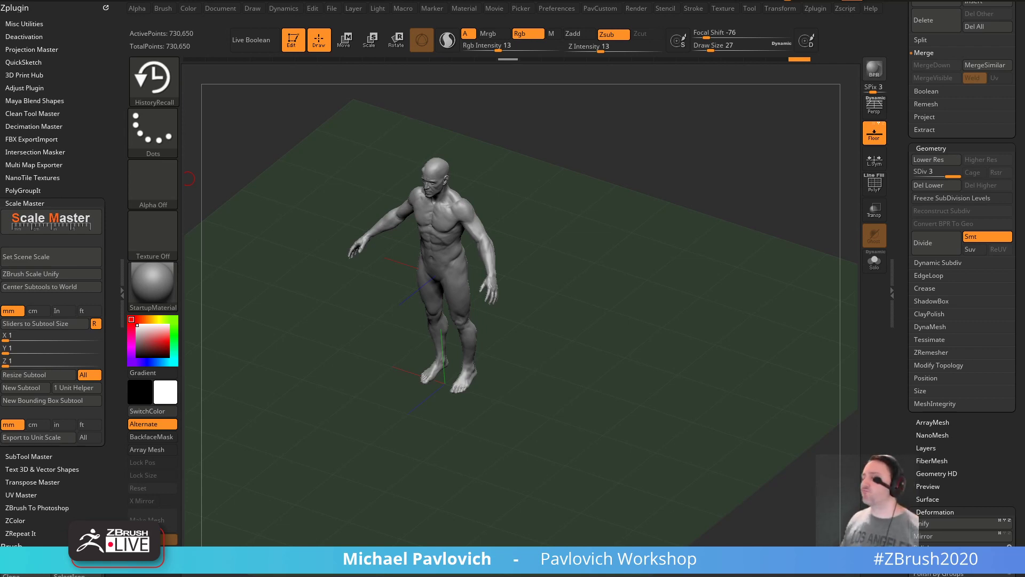
- Set the transparency preferences to TransDepth 0.23015, Front Opacity 0.62698 and Back Opacity 0.69047
click(874, 212)
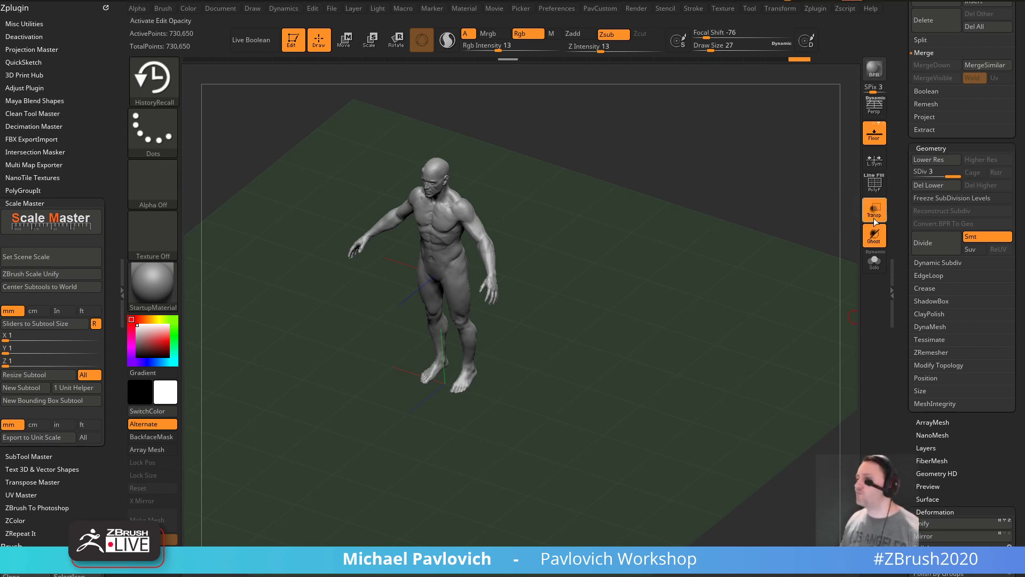
click(873, 216)
click(553, 12)
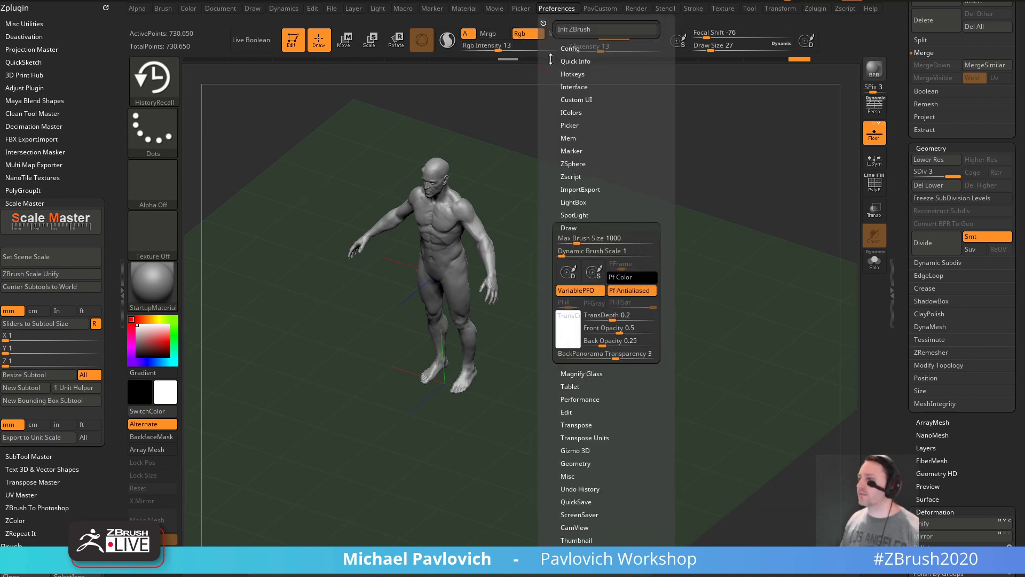
drag(616, 327, 633, 341)
click(625, 356)
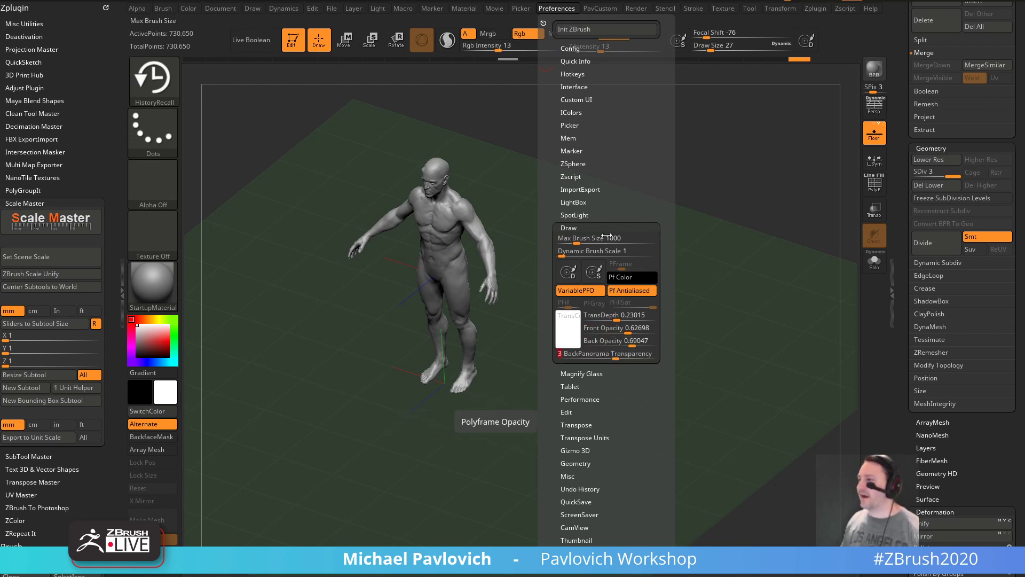
- Append the Cylinder3D_1 mesh as a new subtool beside the male figure and make it the active subtool
drag(549, 183, 716, 283)
drag(905, 229, 918, 373)
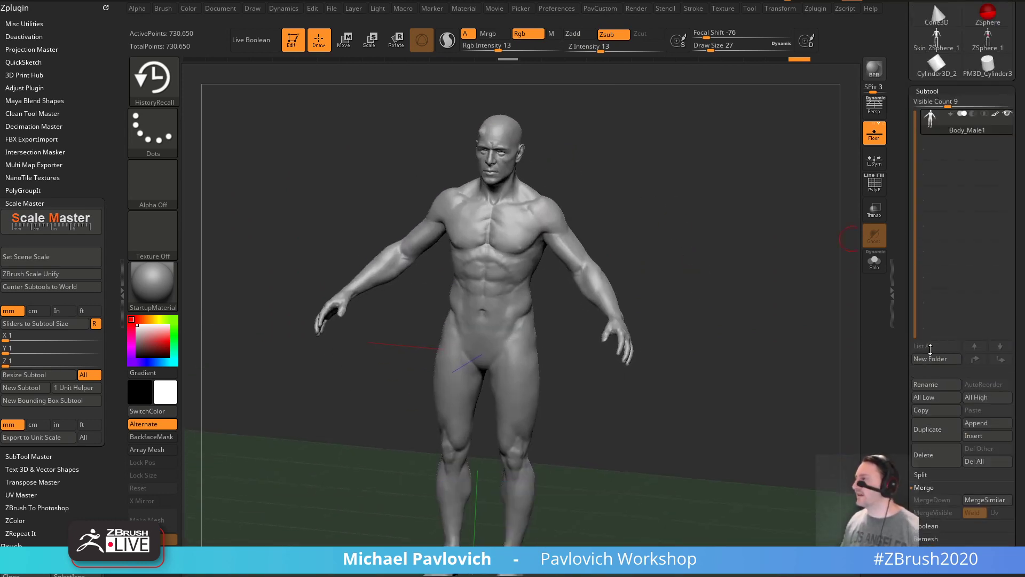
click(976, 422)
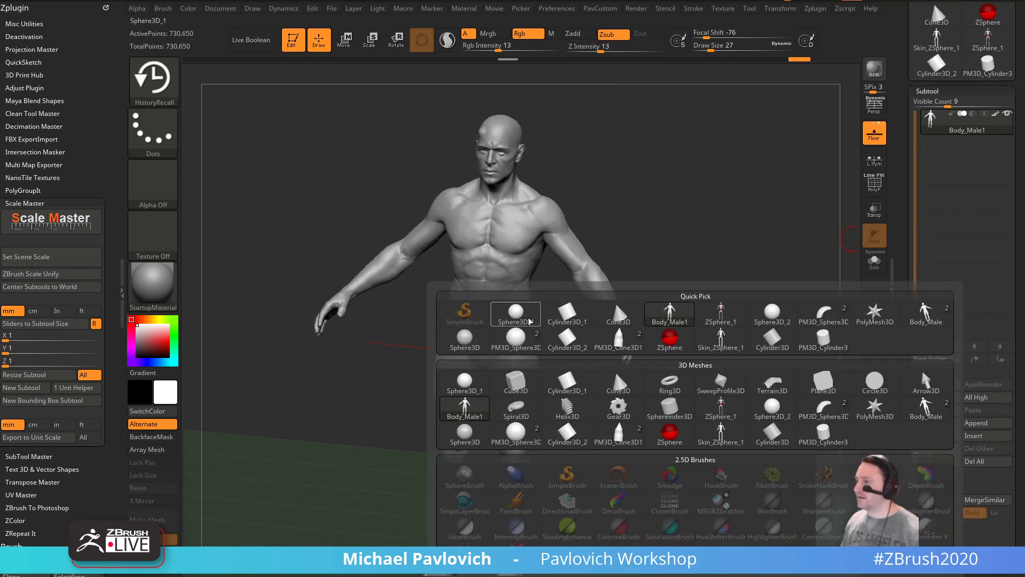
click(564, 313)
click(941, 171)
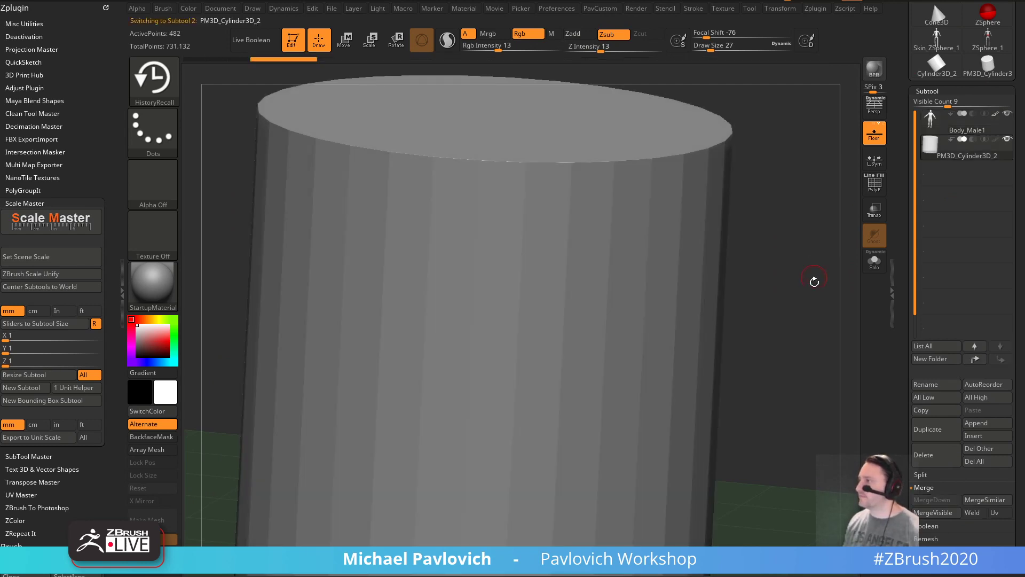
- Move the cylinder behind the figure's upper body and return to Draw mode
key(f)
key(w)
mouse_move(429, 236)
mouse_down()
mouse_move(667, 242)
mouse_move(780, 195)
mouse_move(765, 248)
mouse_move(789, 215)
mouse_move(781, 232)
mouse_move(839, 245)
mouse_move(811, 271)
mouse_move(823, 268)
mouse_up()
key(q)
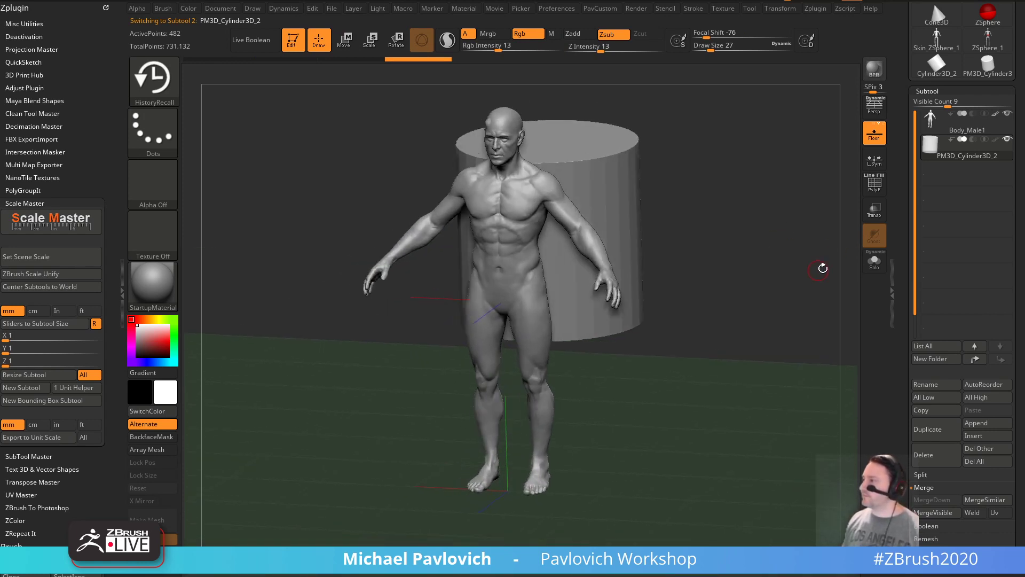
- Turn on transparency for the inactive subtool and toggle Ghost off and on to compare the display
click(874, 210)
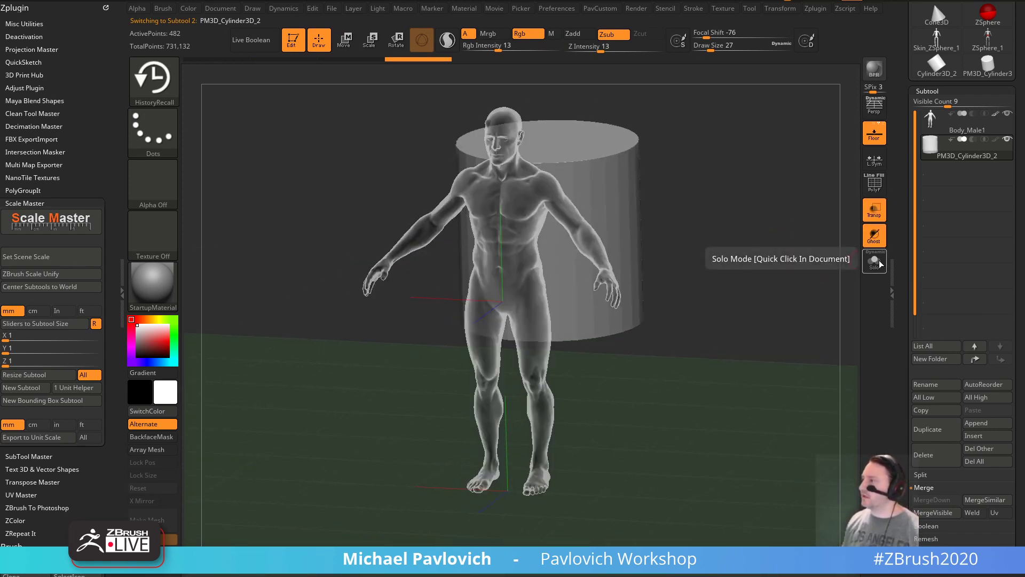
click(879, 243)
click(874, 236)
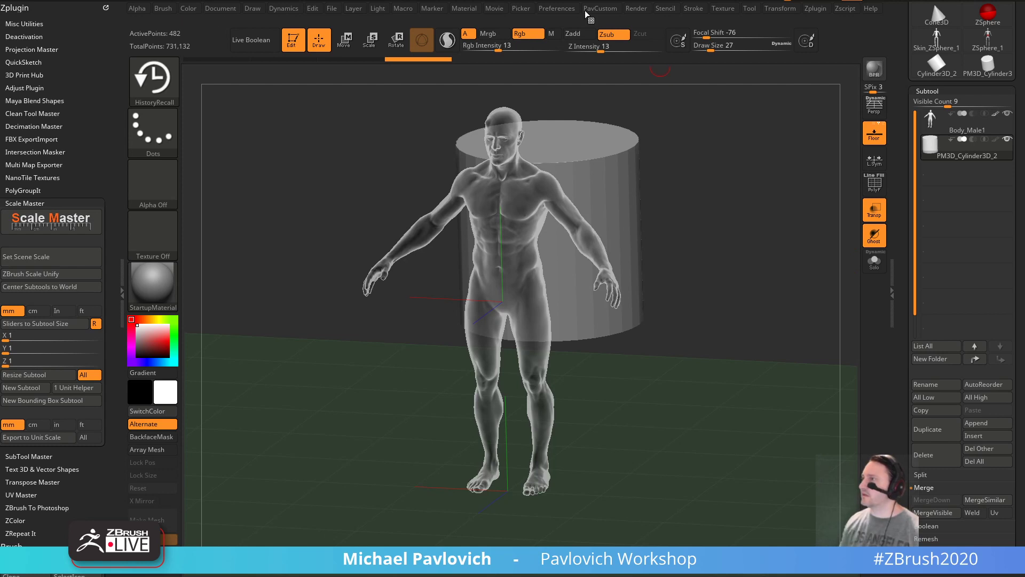
- Dock the preferences in the tray and set TransDepth to 0.13095 and Back Opacity to 0.84127
click(553, 8)
click(544, 23)
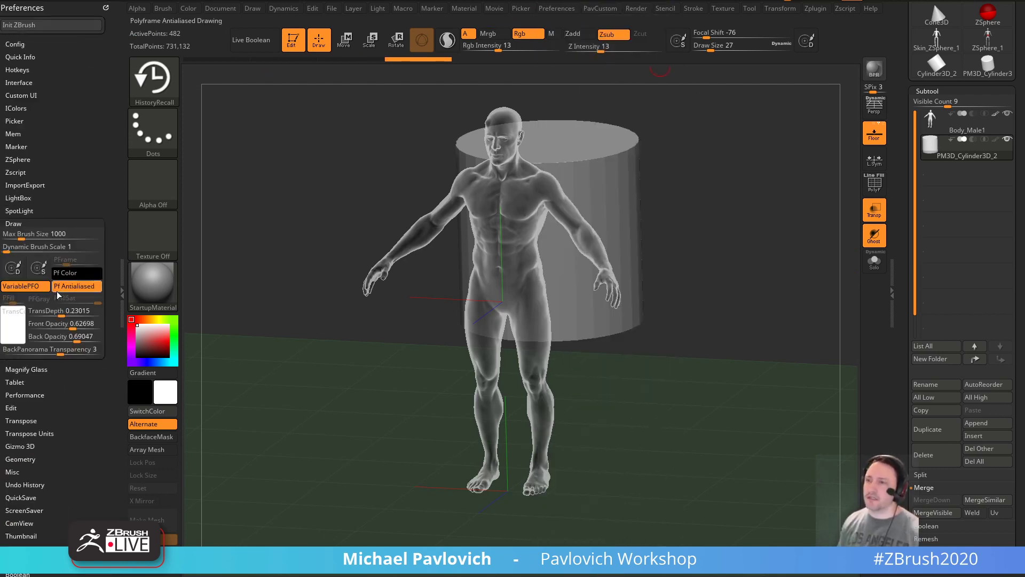
drag(70, 326, 49, 321)
drag(656, 219, 627, 208)
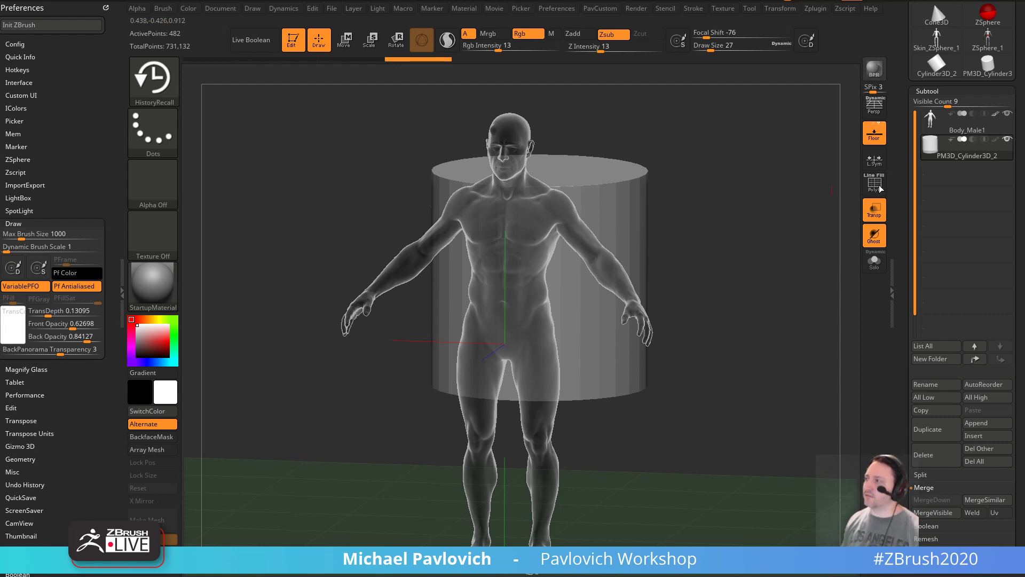
- Make the body the active subtool and set Front Opacity to 0.61904 and Back Opacity to 0.64285
click(956, 129)
drag(717, 206, 729, 196)
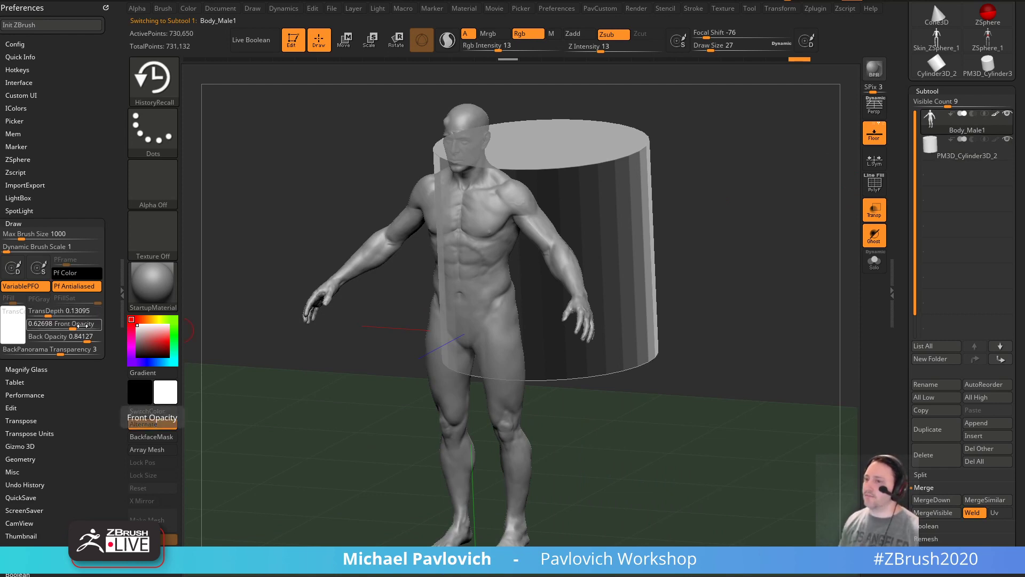
mouse_move(80, 326)
mouse_down()
mouse_move(66, 339)
mouse_move(87, 340)
mouse_move(75, 339)
mouse_up()
drag(744, 256, 740, 248)
click(563, 9)
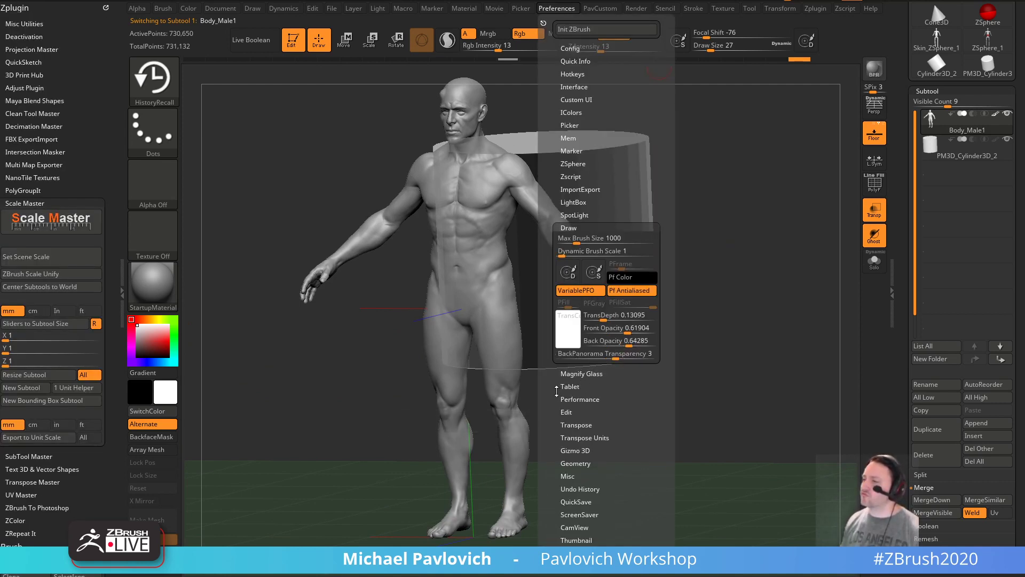
mouse_move(556, 403)
mouse_down()
mouse_move(556, 339)
mouse_move(556, 402)
mouse_up()
- Enable BPR Transparent Shading for the body, always allowing the Transparent render property, and render the scene with BPR
drag(905, 299, 887, 106)
click(937, 257)
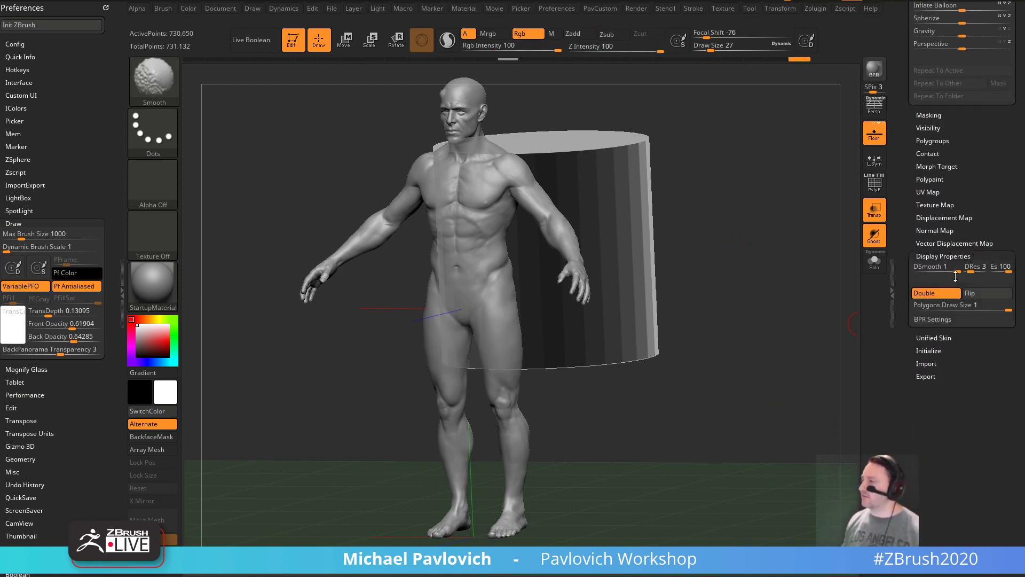
click(952, 294)
click(932, 318)
click(945, 330)
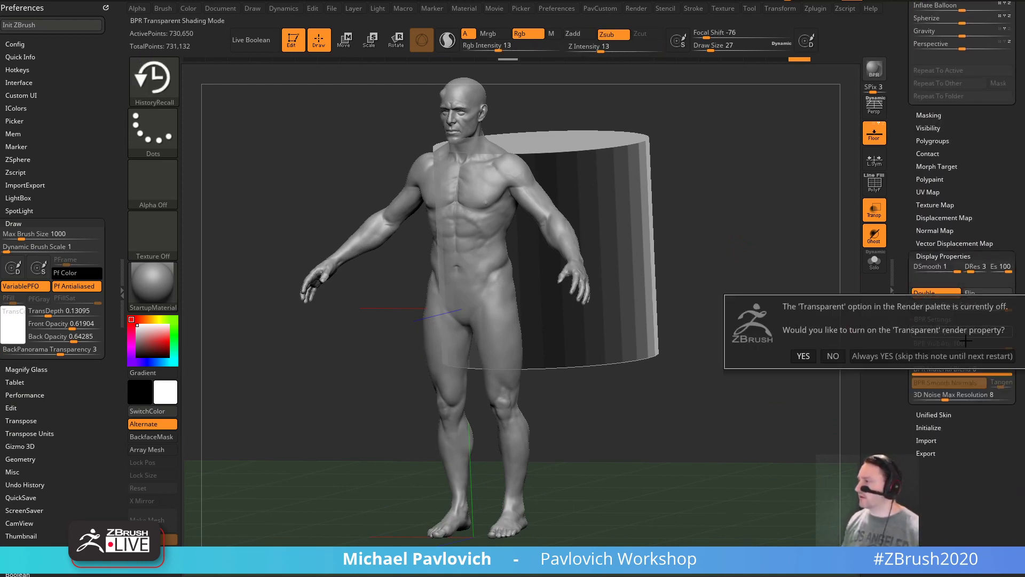
click(917, 356)
click(874, 68)
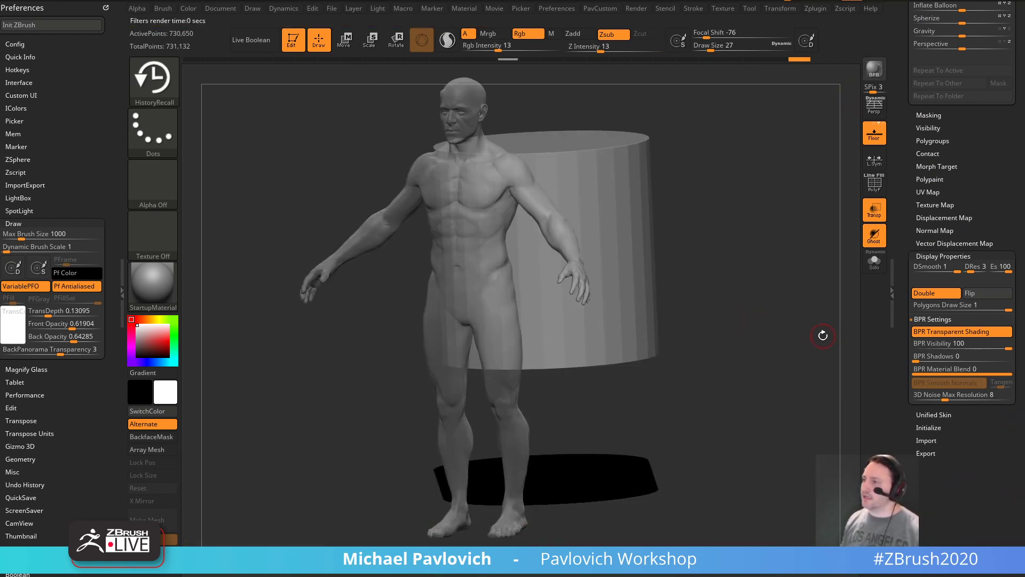
drag(822, 335, 817, 335)
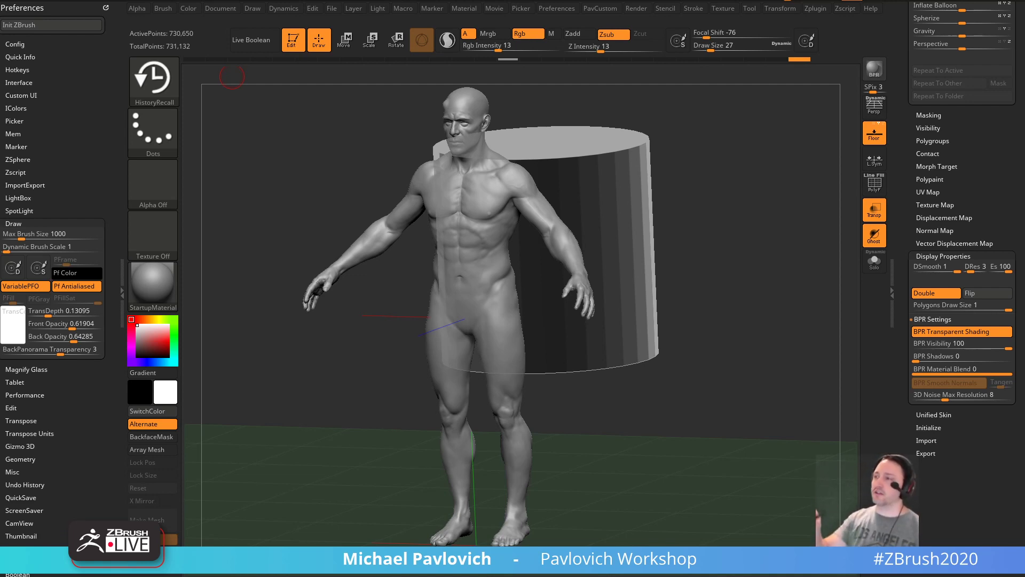
- Turn off the transparent display and mirror the figure in a straight front view
drag(804, 189, 843, 202)
click(876, 216)
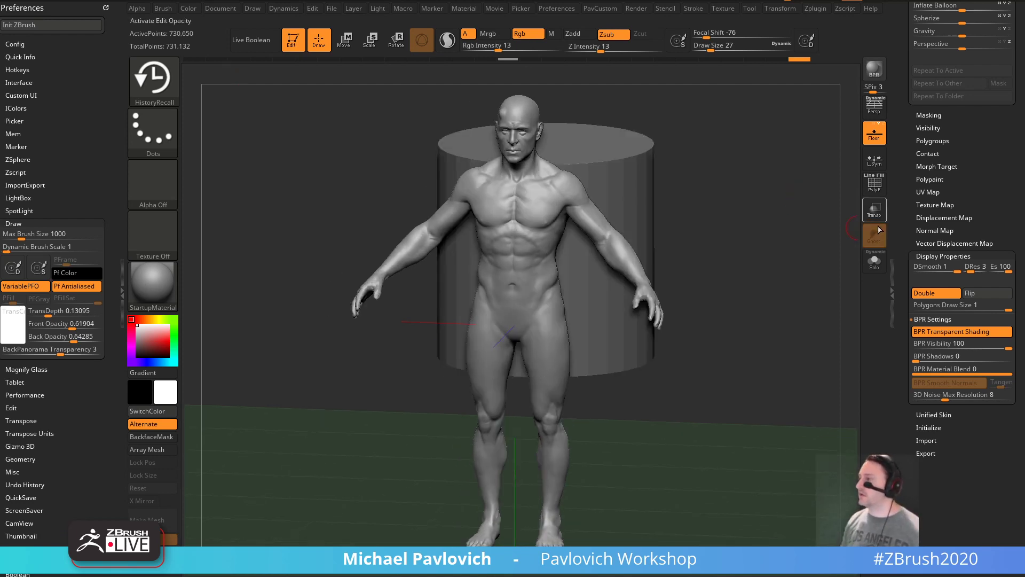
shift+drag(783, 233, 759, 326)
key(2)
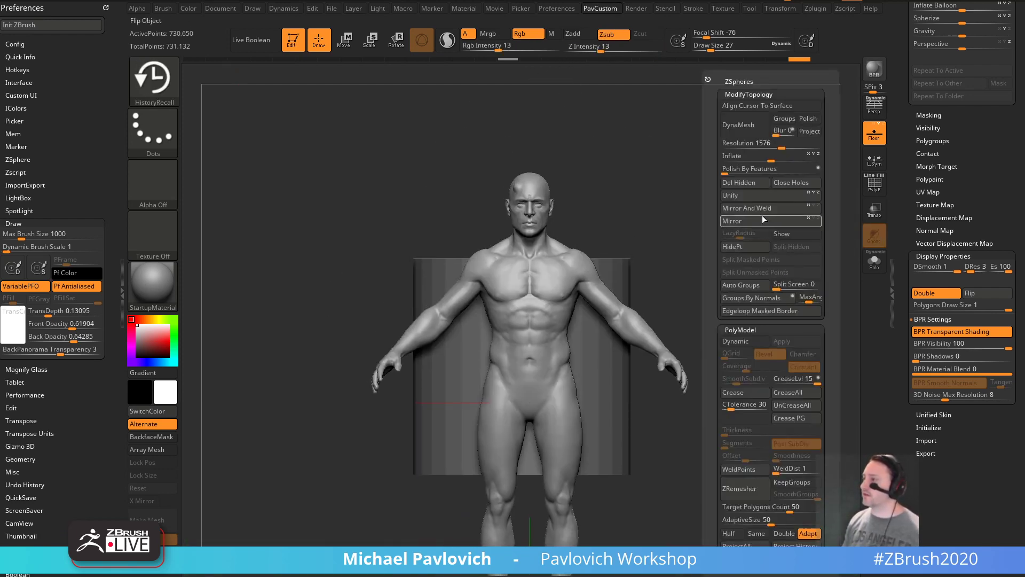
click(758, 220)
- Delete the body's lower subdivision levels and apply Mirror And Weld to it
drag(911, 173, 913, 311)
click(926, 192)
key(2)
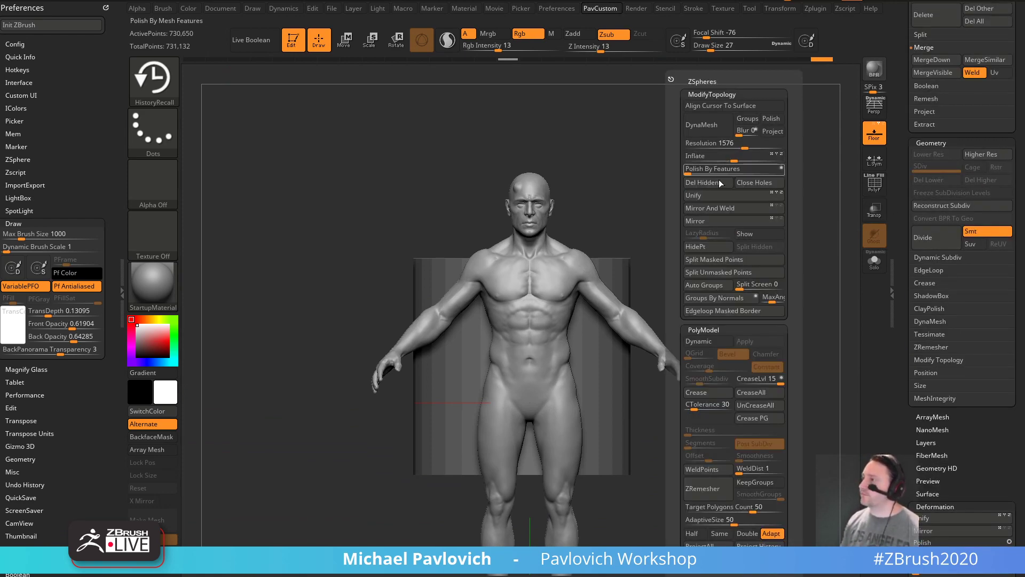
click(718, 212)
- Sculpt a bump on the right side of the forehead with the Standard brush at draw size 17 and mark that history state for recall
mouse_move(648, 165)
mouse_down()
mouse_move(704, 251)
mouse_move(728, 137)
mouse_move(761, 206)
mouse_move(706, 169)
mouse_up()
key(b)
key(s)
key(t)
key([)
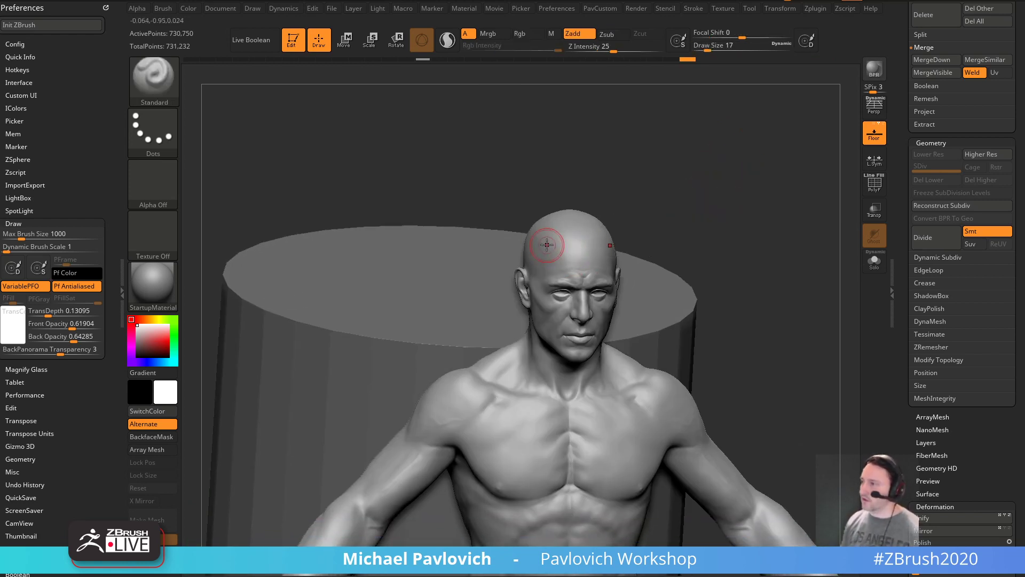
drag(549, 242, 552, 244)
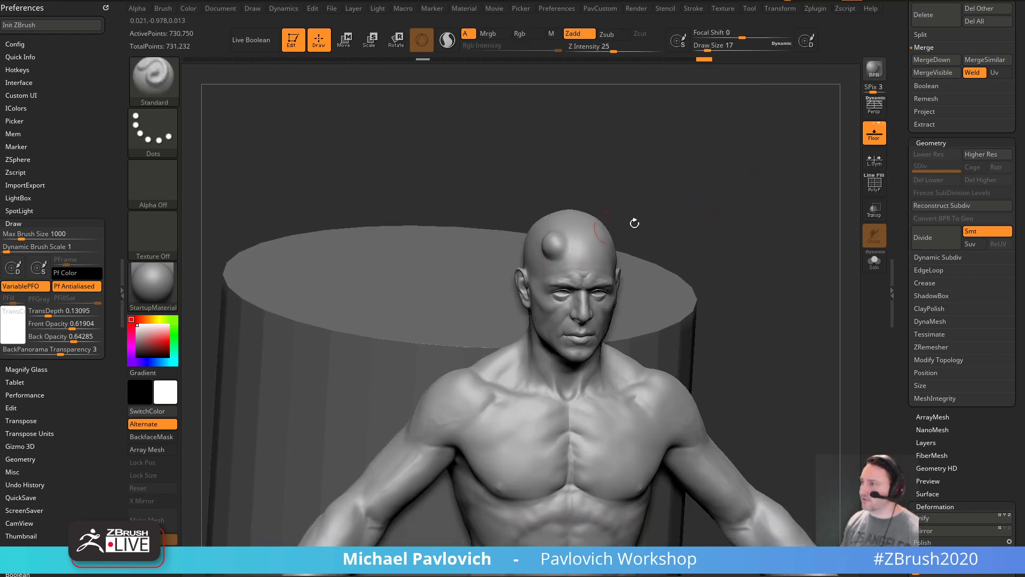
mouse_move(716, 213)
mouse_down()
mouse_move(731, 238)
mouse_move(611, 280)
mouse_up()
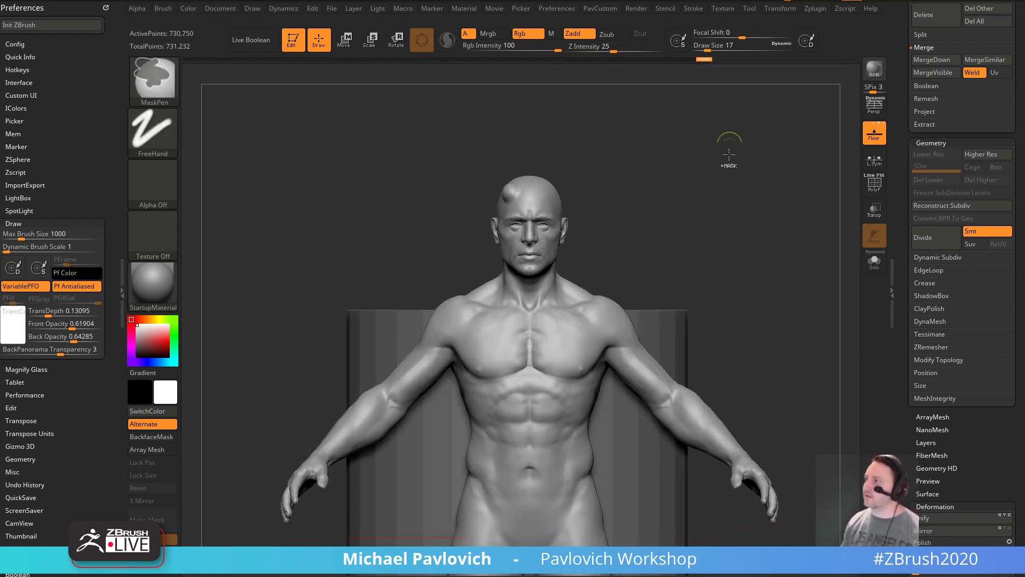
- Mirror the figure and apply Mirror And Weld to remove the bump from the head
key(space)
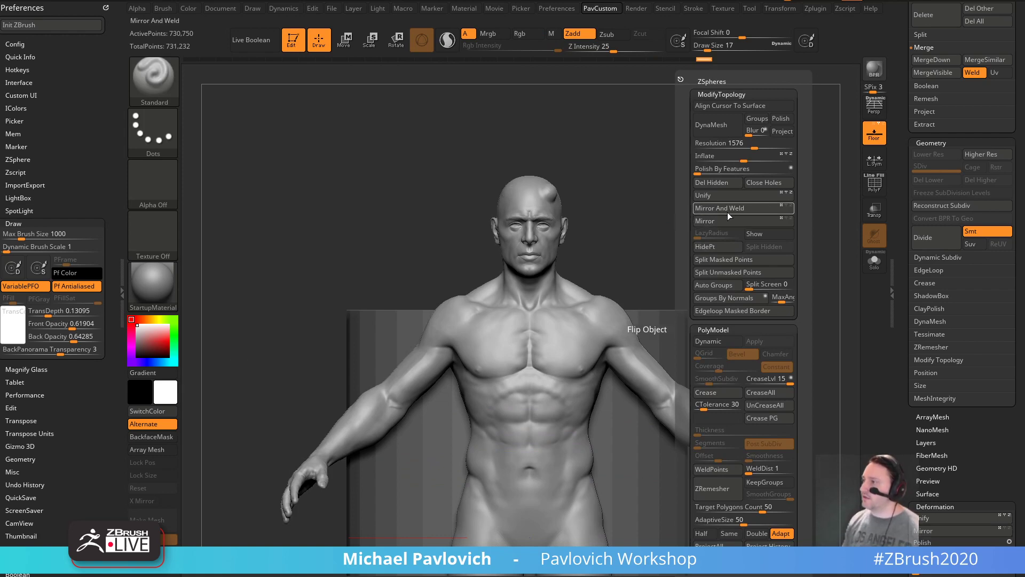
key(ctrl+z)
drag(677, 236, 693, 193)
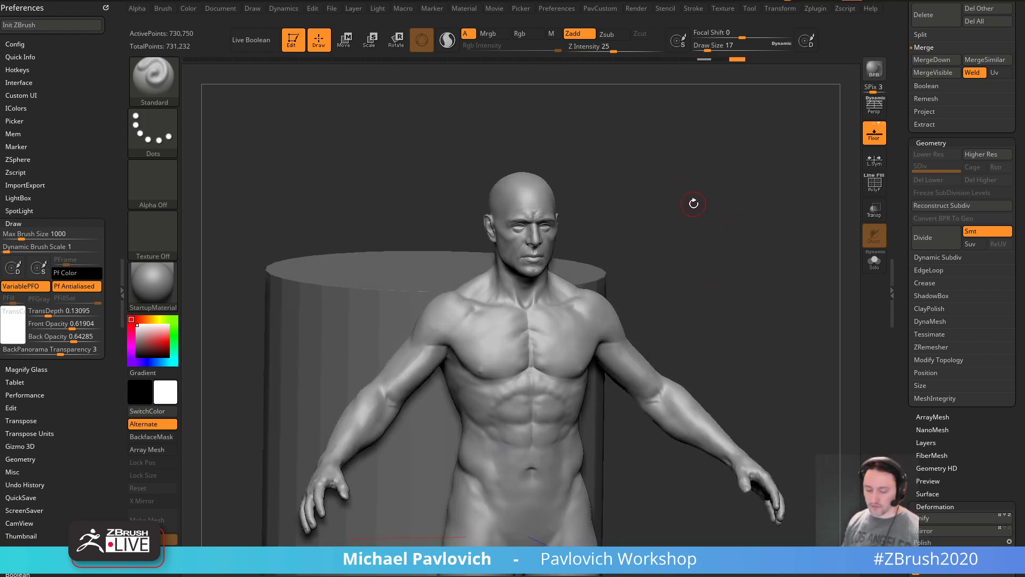
- Restore the bump on the forehead from the marked history state with the HistoryRecall brush
key(b)
click(778, 308)
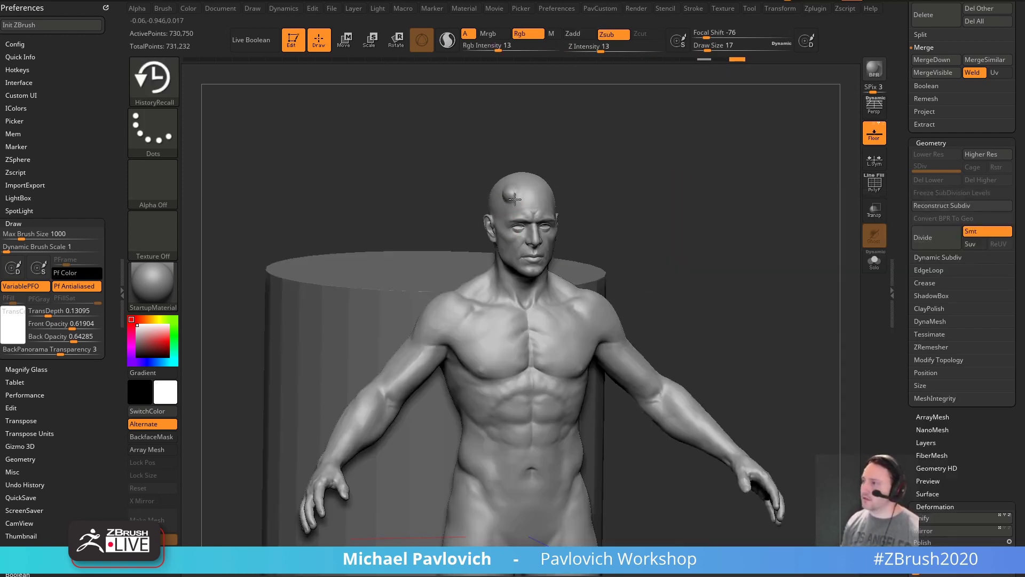
shift+drag(774, 257, 813, 276)
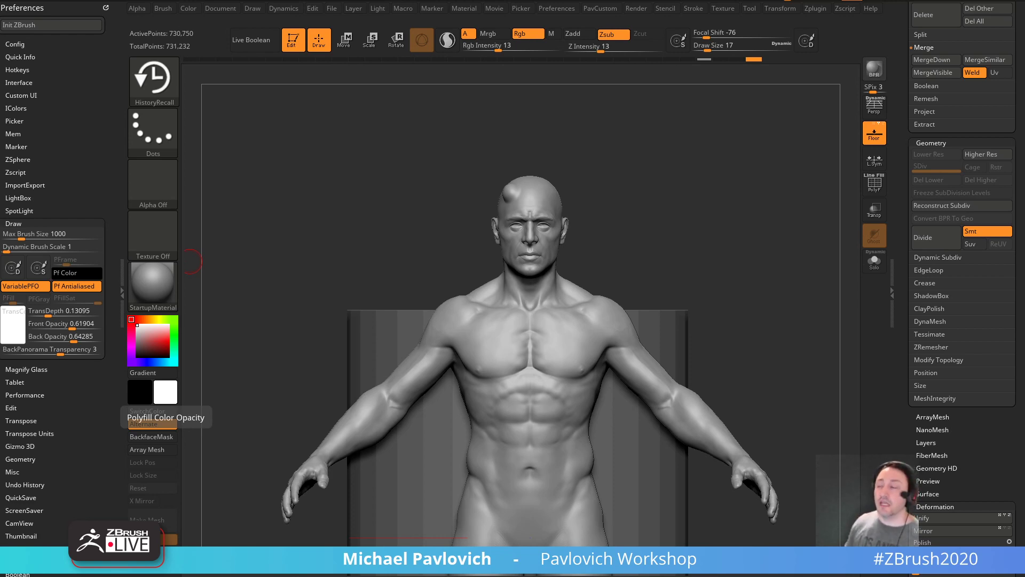
- Isolate the figure's left shoulder and upper arm with SelectLasso and split the hidden part into a separate subtool
mouse_move(694, 232)
mouse_down()
mouse_move(717, 207)
mouse_move(688, 203)
mouse_up()
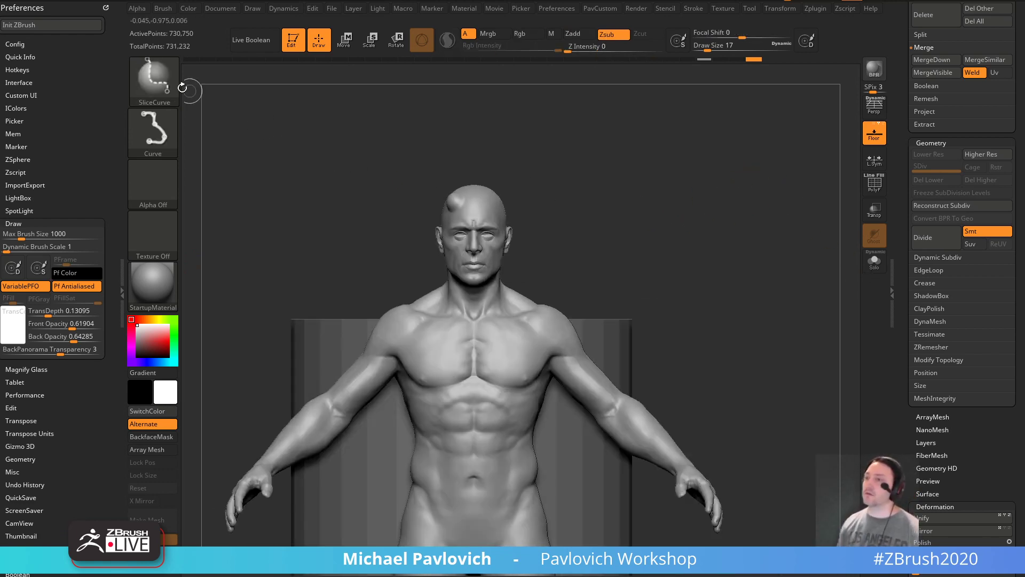
ctrl+shift+click(154, 80)
ctrl+shift+click(485, 140)
ctrl+shift+drag(622, 284, 660, 363)
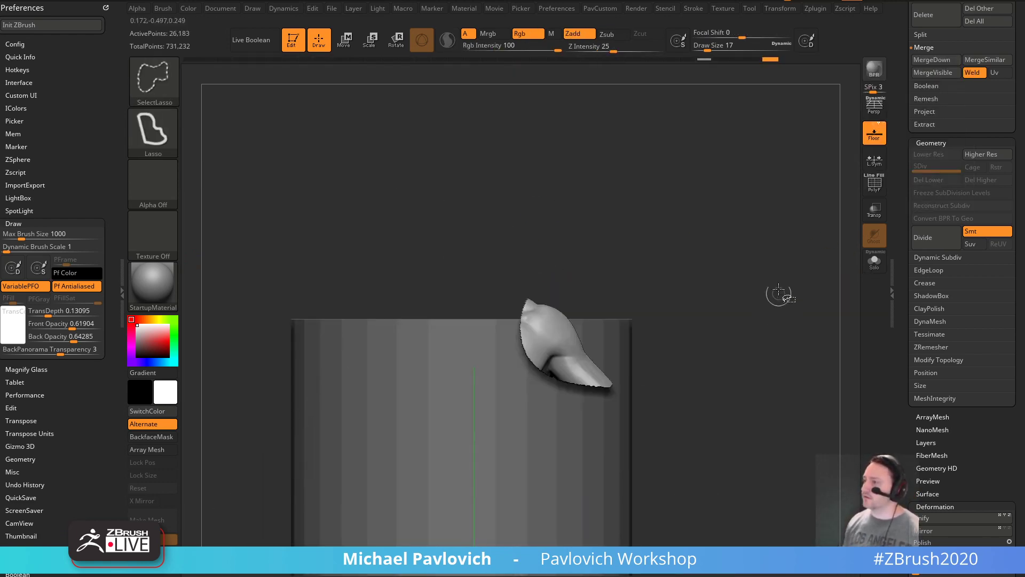
key(grave)
click(769, 247)
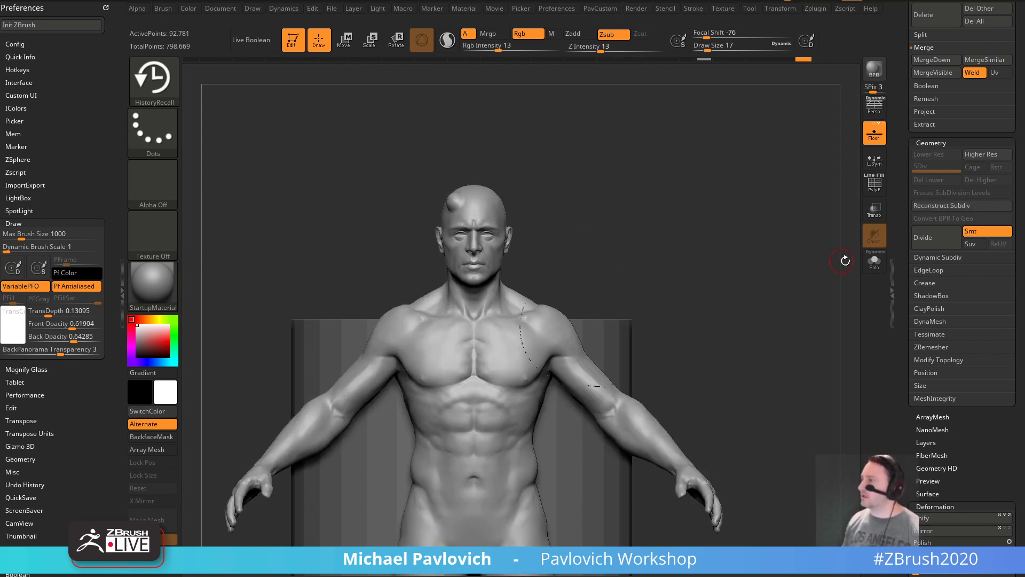
- Solo the separated shoulder piece and smooth the jagged edges along its cuts
click(874, 260)
drag(801, 305, 812, 311)
drag(749, 242, 675, 264)
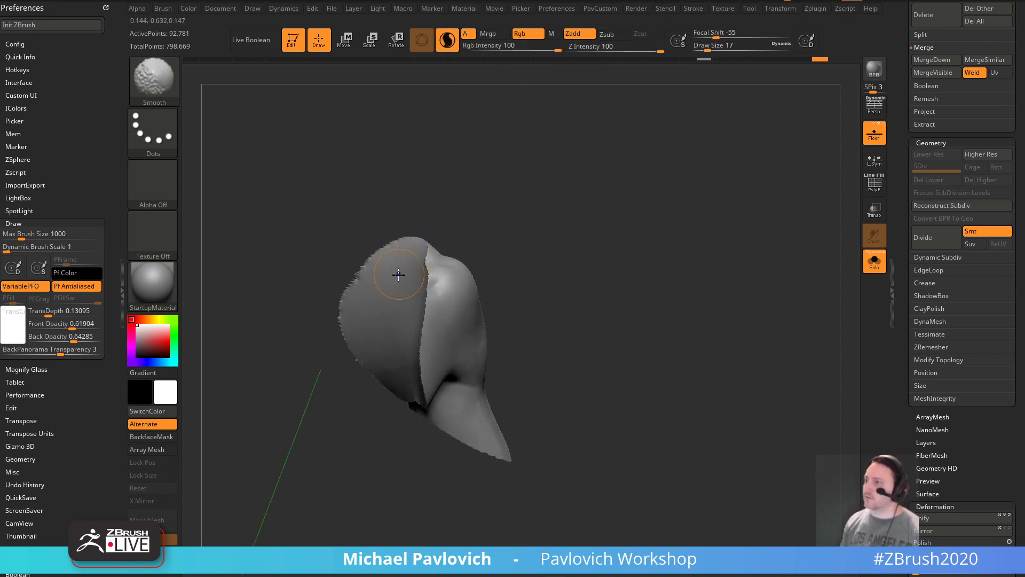
shift+drag(427, 257, 426, 353)
drag(521, 238, 622, 227)
shift+drag(357, 267, 366, 306)
shift+drag(376, 384, 475, 343)
- Remesh the shoulder piece with DynaMesh and turn off the floor grid
mouse_move(689, 262)
ctrl+mouse_down()
mouse_move(719, 285)
mouse_move(673, 277)
mouse_move(558, 305)
ctrl+mouse_up()
click(882, 181)
key(shift+p)
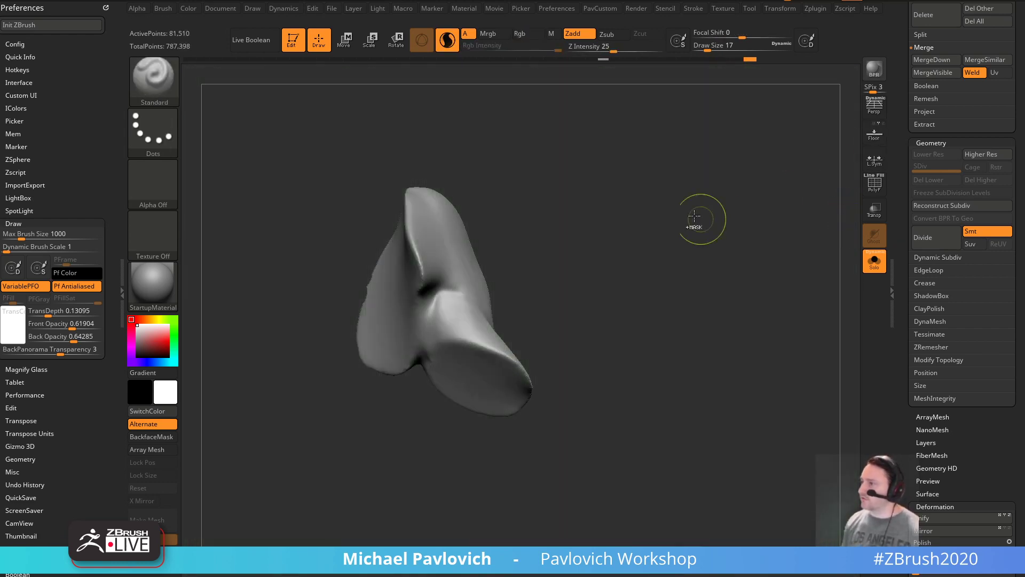
mouse_move(696, 218)
mouse_down()
mouse_move(668, 302)
mouse_move(729, 274)
mouse_move(597, 322)
mouse_up()
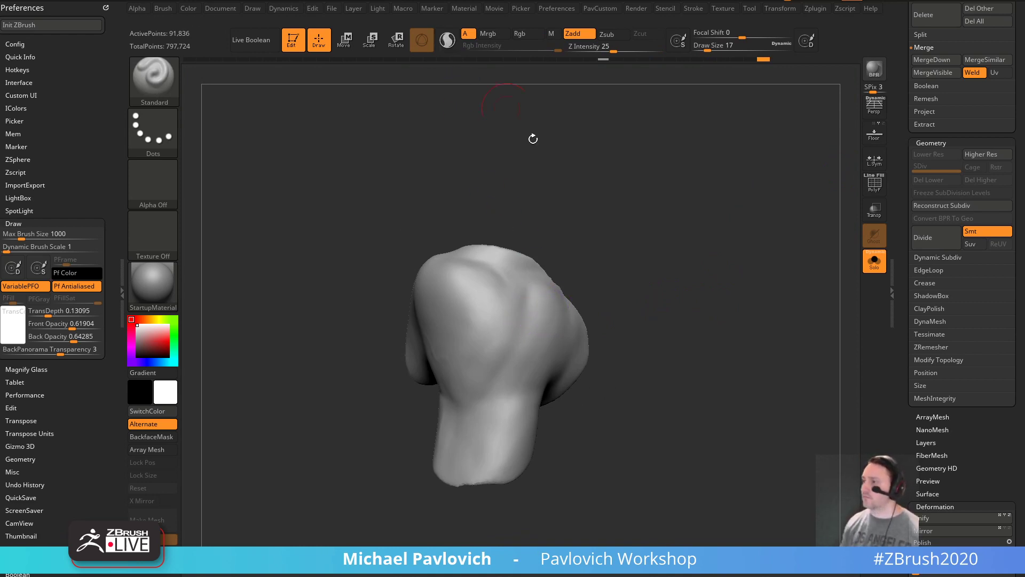
mouse_move(531, 139)
mouse_down()
mouse_move(705, 320)
mouse_move(702, 344)
mouse_up()
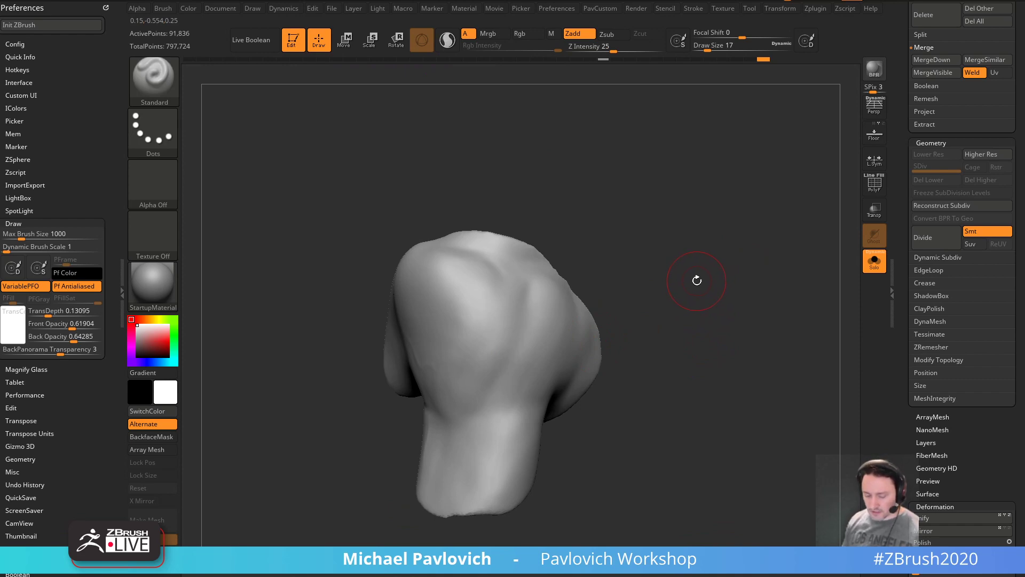
- Clone the Standard brush so its settings can be changed separately
key(b)
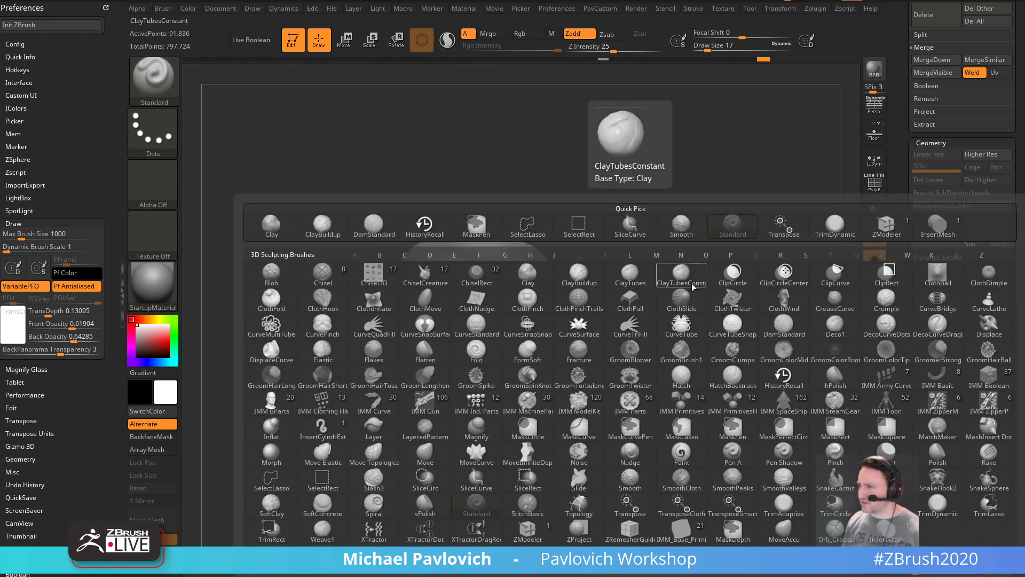
click(693, 287)
click(151, 80)
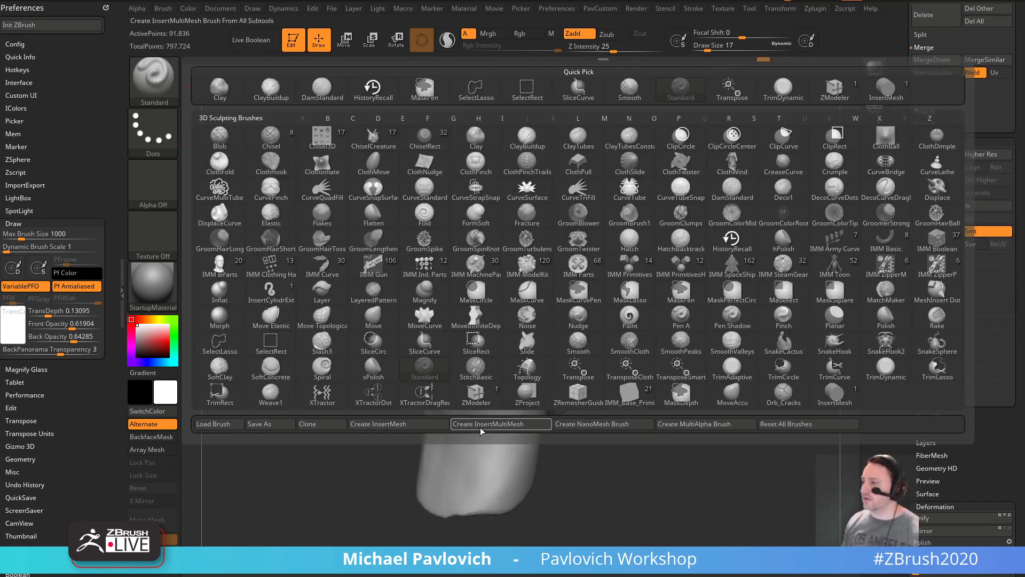
click(323, 358)
click(37, 220)
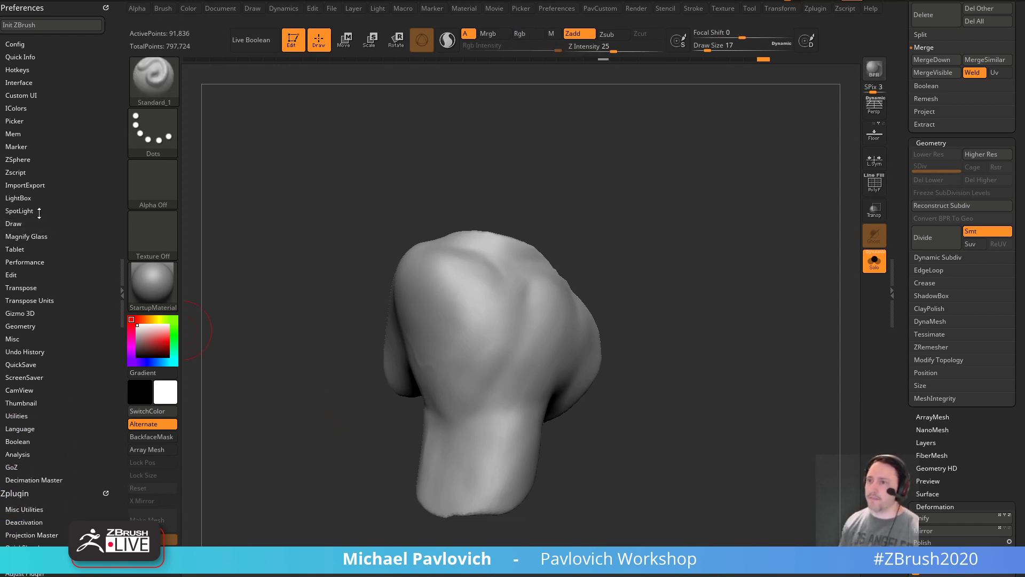
- Set the cloned brush's Brush Imperfection to about 0.93 and sculpt a textured vertical patch on the shoulder
drag(55, 293, 73, 265)
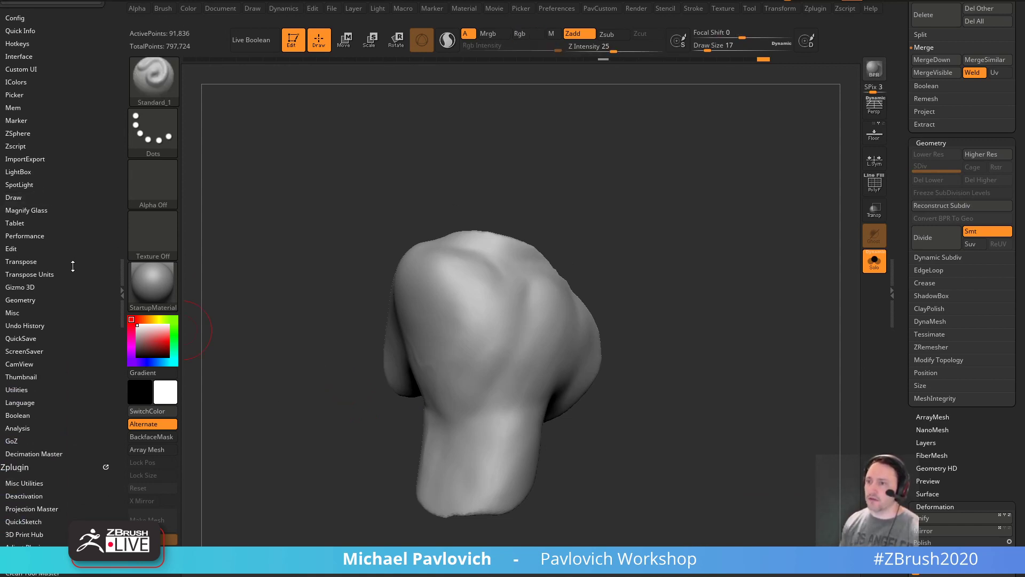
click(693, 8)
drag(780, 197, 791, 198)
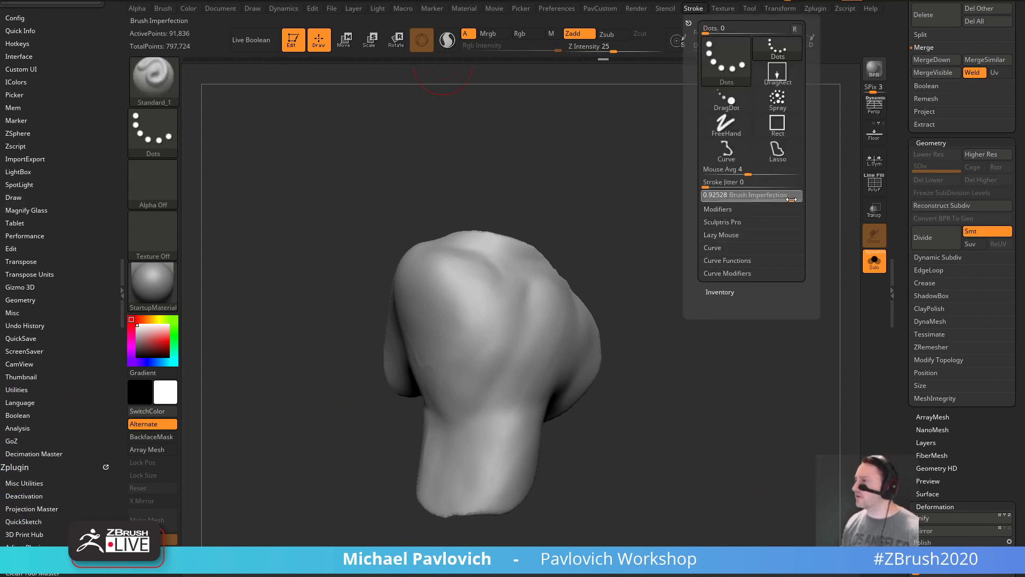
drag(459, 269, 483, 373)
key(ctrl+z)
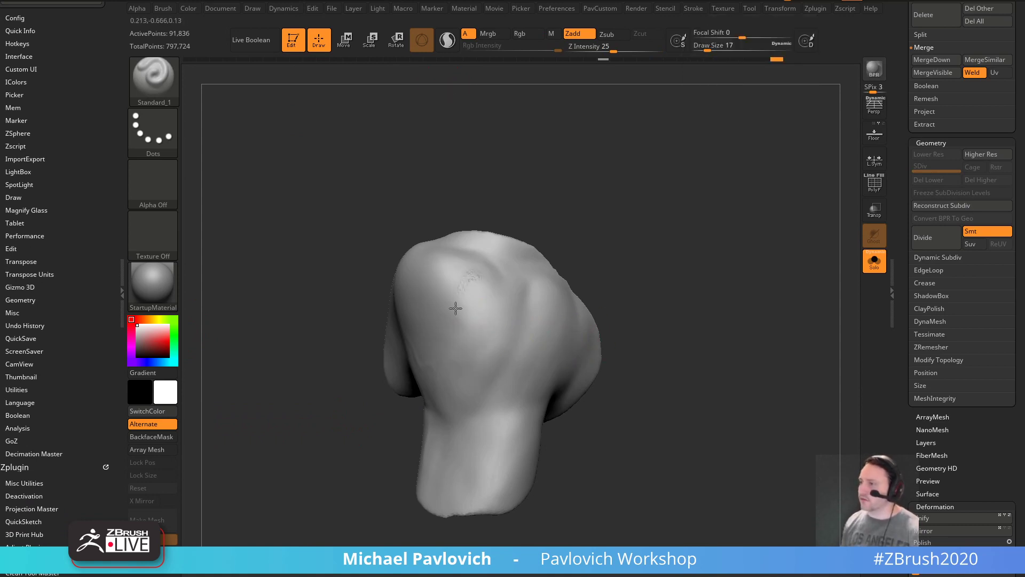
mouse_move(455, 308)
mouse_down()
mouse_move(481, 347)
mouse_move(475, 288)
mouse_up()
- Add surface noise to the cloned brush with Noise Scale 1, Strength -0.00073 and an edited noise curve
drag(60, 358, 65, 291)
click(97, 5)
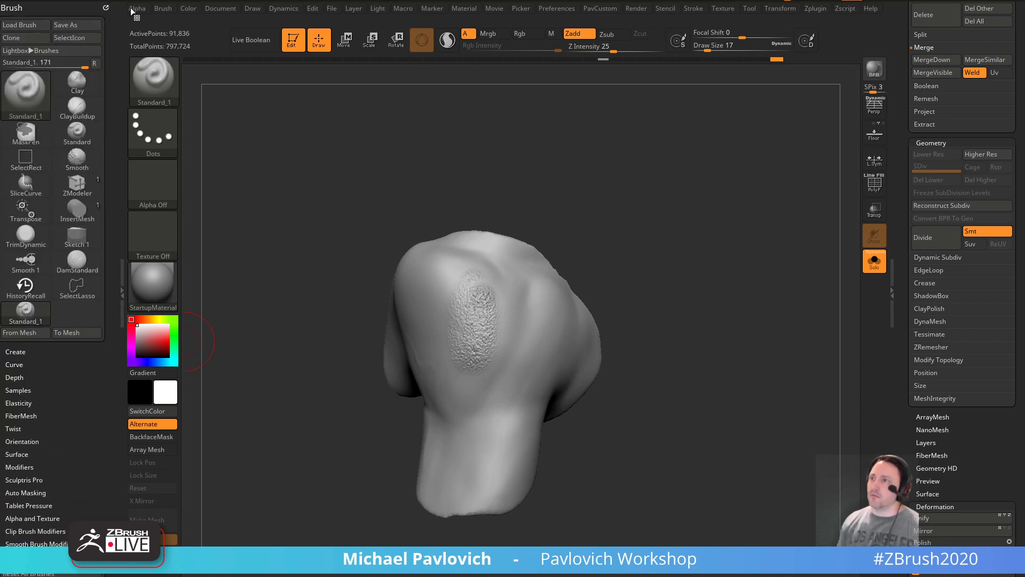
drag(94, 421, 94, 357)
click(46, 388)
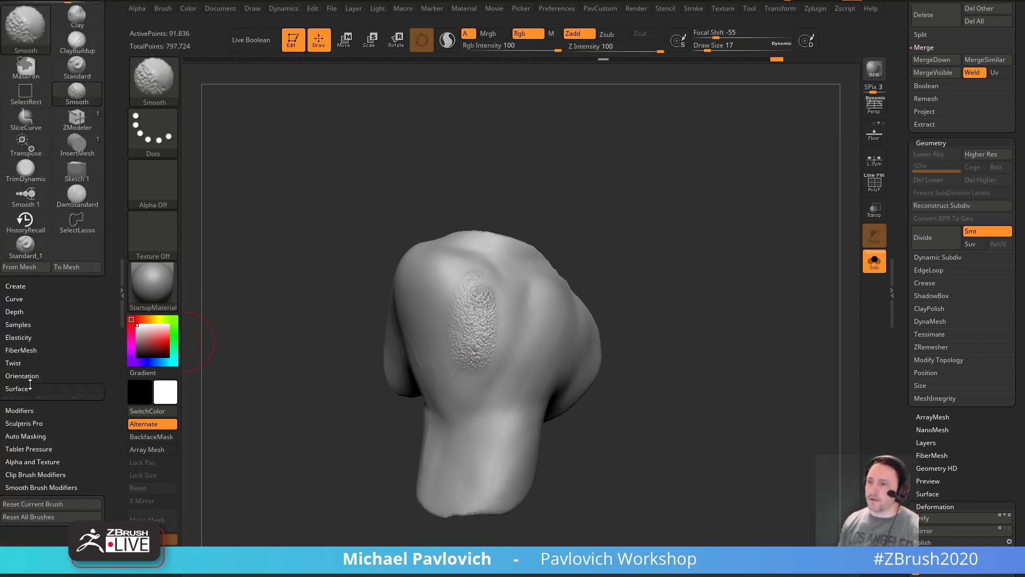
drag(46, 382, 47, 340)
click(11, 358)
drag(268, 234, 405, 374)
mouse_move(391, 428)
mouse_down()
mouse_move(390, 411)
mouse_move(430, 440)
mouse_up()
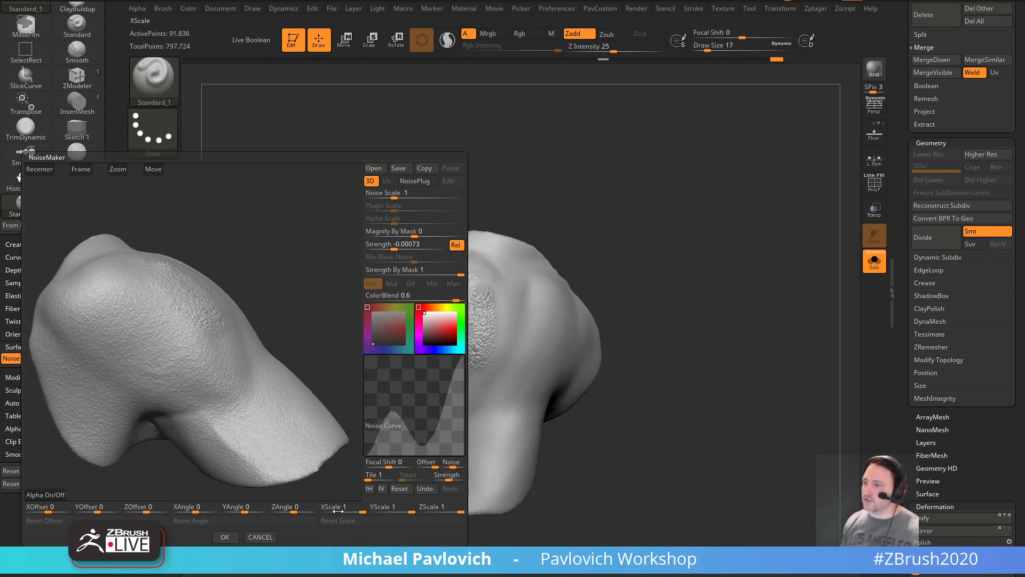
click(224, 537)
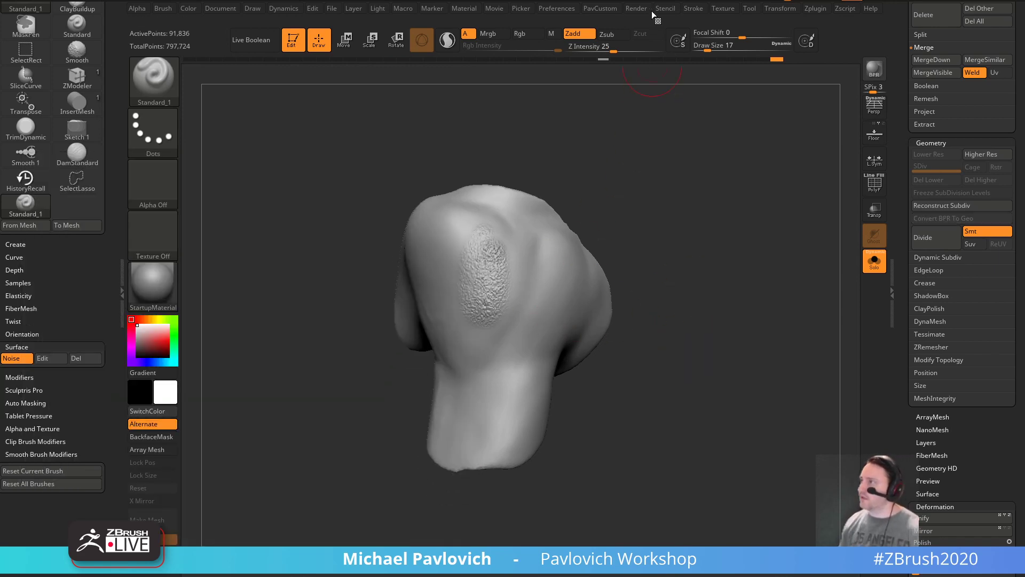
- Sculpt textured strokes beside the first patch and on the upper arm, setting the cloned brush's Brush Imperfection to 0.88505
click(691, 11)
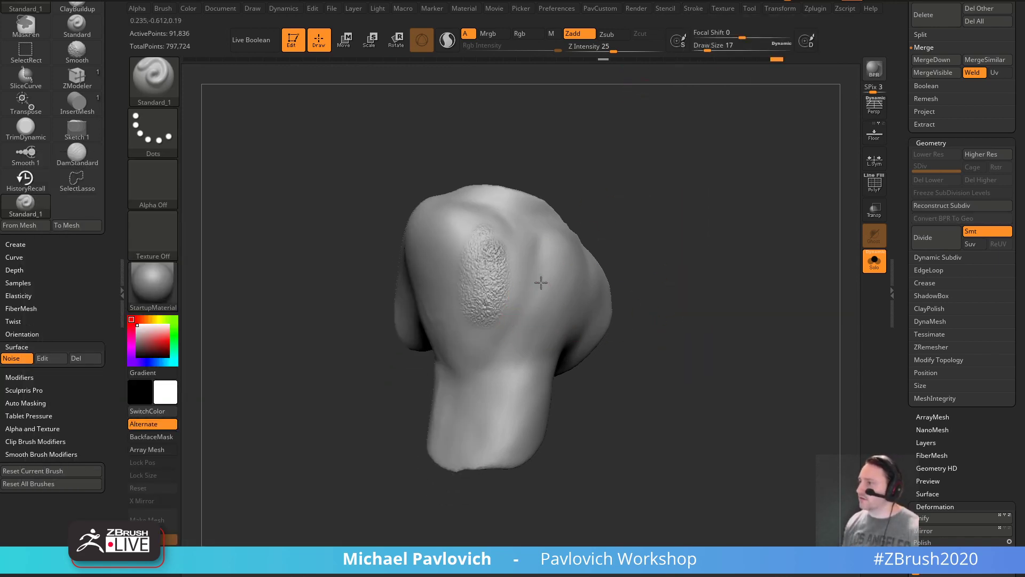
drag(540, 284, 507, 401)
key(ctrl+z)
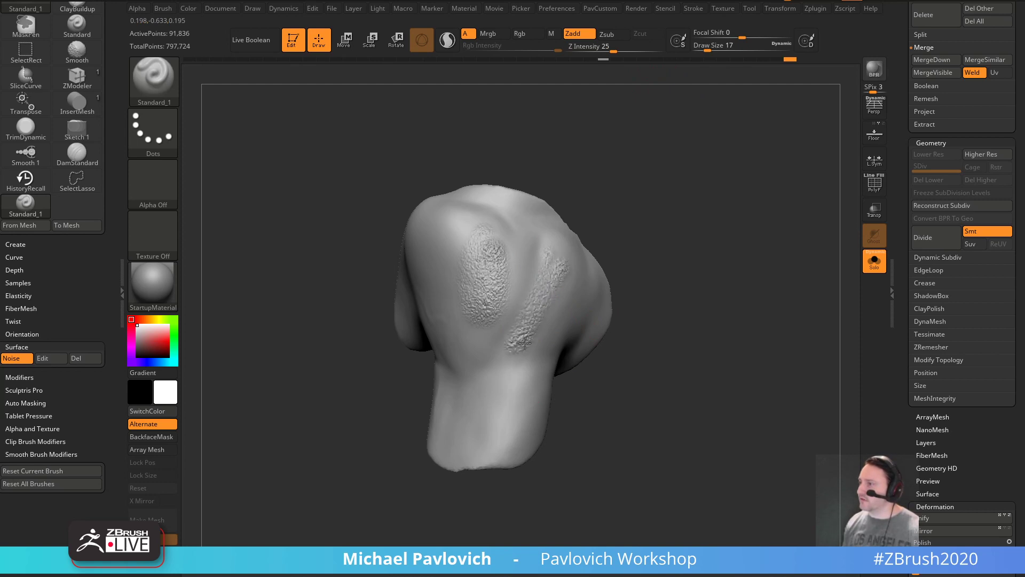
click(692, 9)
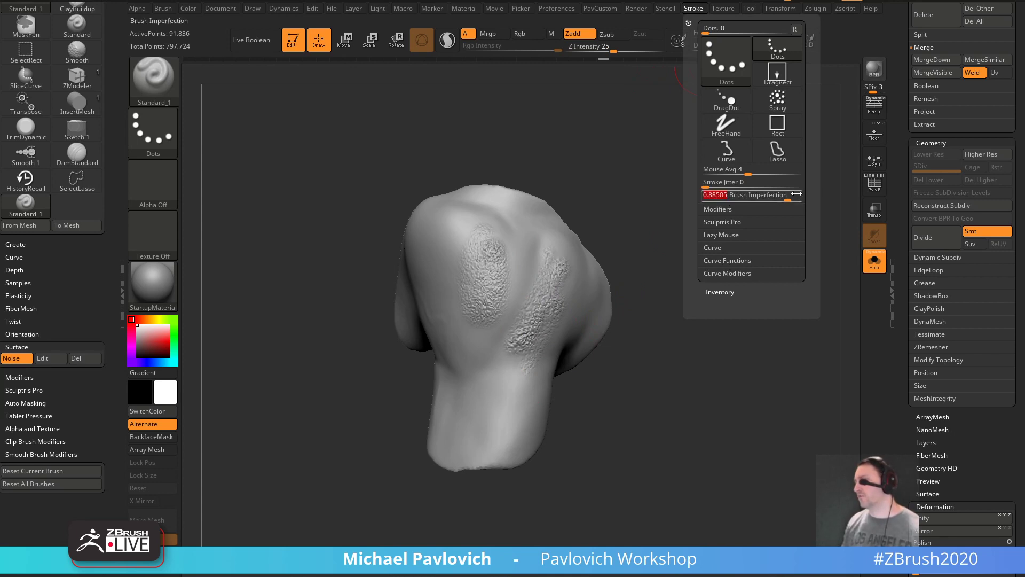
drag(491, 402, 502, 392)
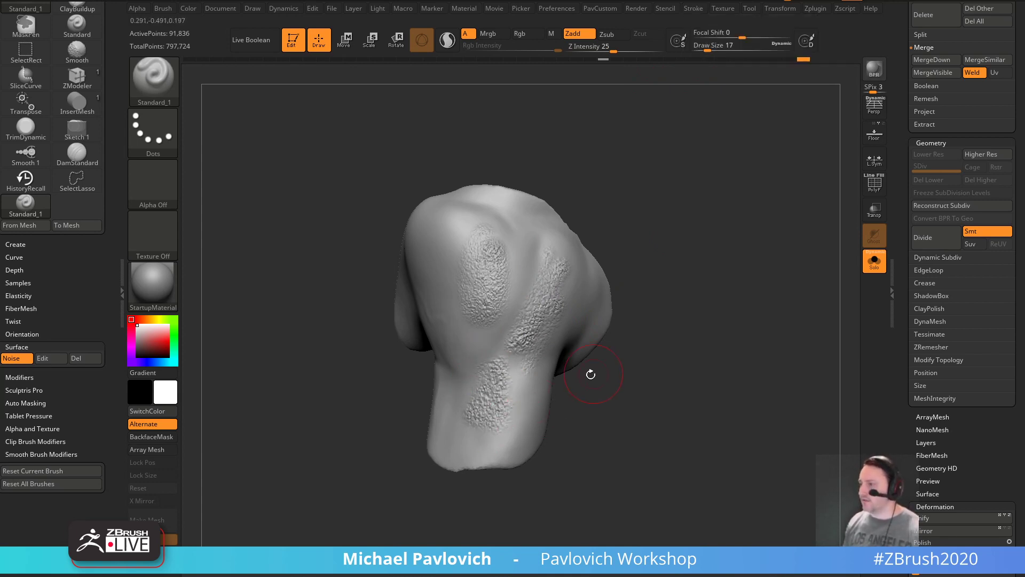
- Try DamStandard strokes at draw size 7 on the smooth side of the shoulder and check its Brush Imperfection setting
mouse_move(621, 274)
mouse_down()
mouse_move(687, 287)
mouse_move(700, 274)
mouse_move(675, 279)
mouse_move(663, 254)
mouse_move(700, 191)
mouse_up()
key(b)
key(d)
key(s)
drag(675, 232, 630, 241)
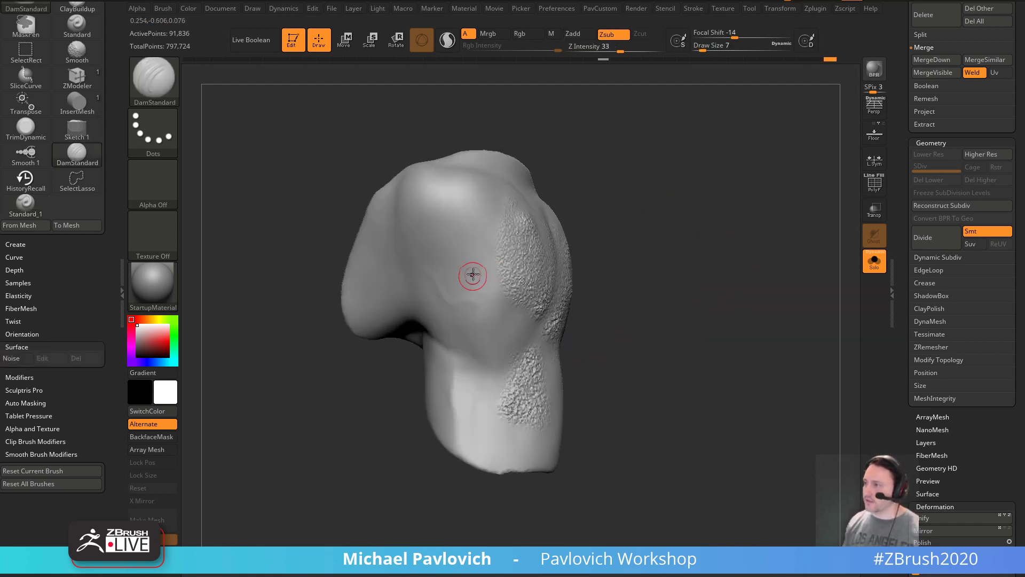
drag(422, 303, 473, 268)
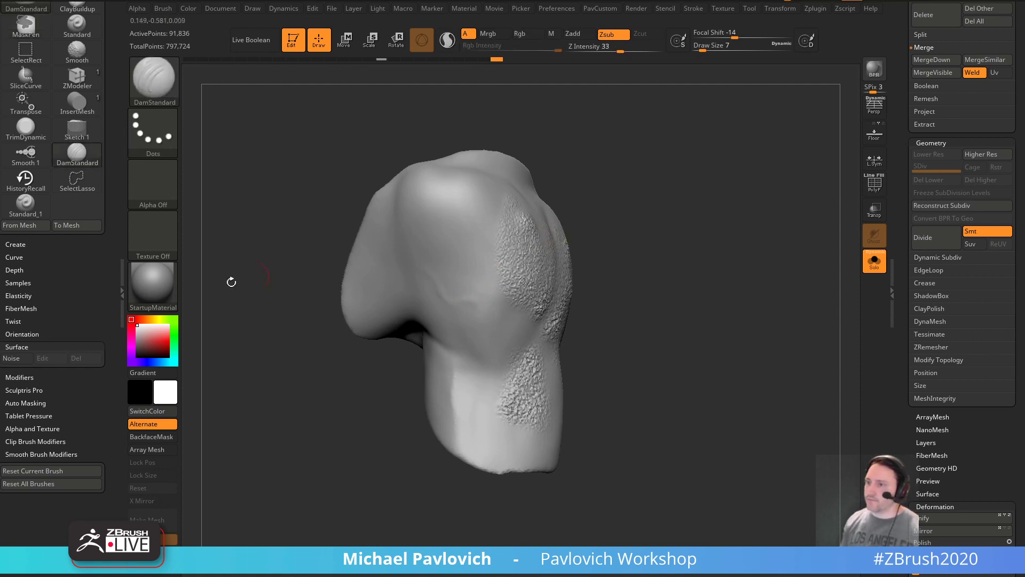
click(694, 8)
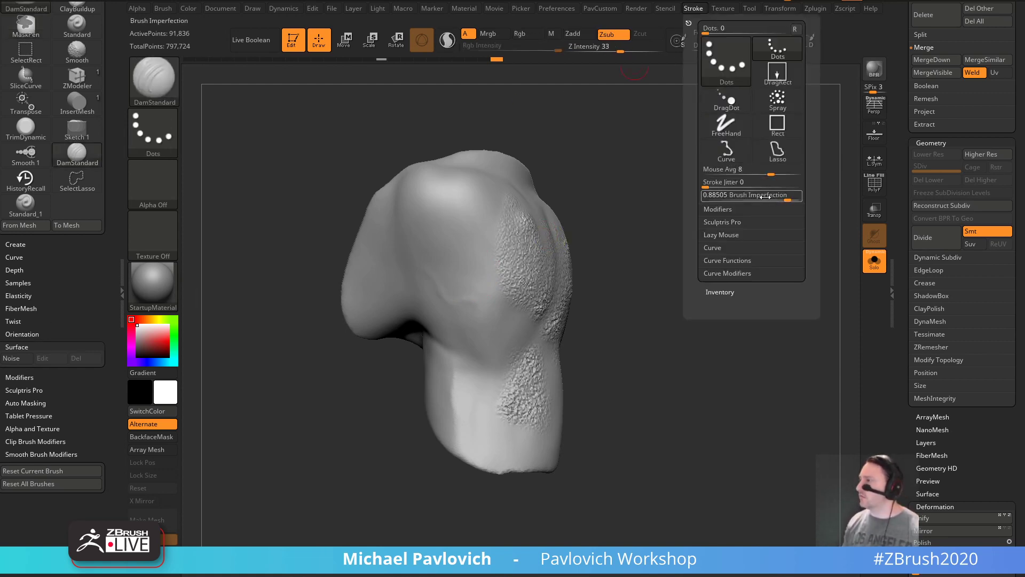
drag(614, 240, 465, 278)
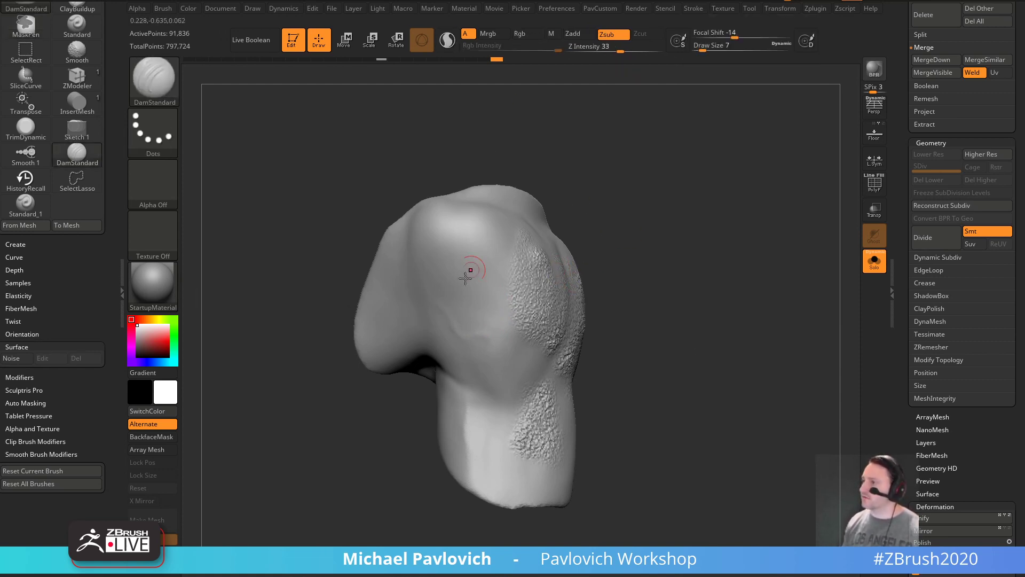
- Try DamStandard strokes down the shoulder at draw sizes 27 and 2 with changed stroke settings and undo them
click(694, 9)
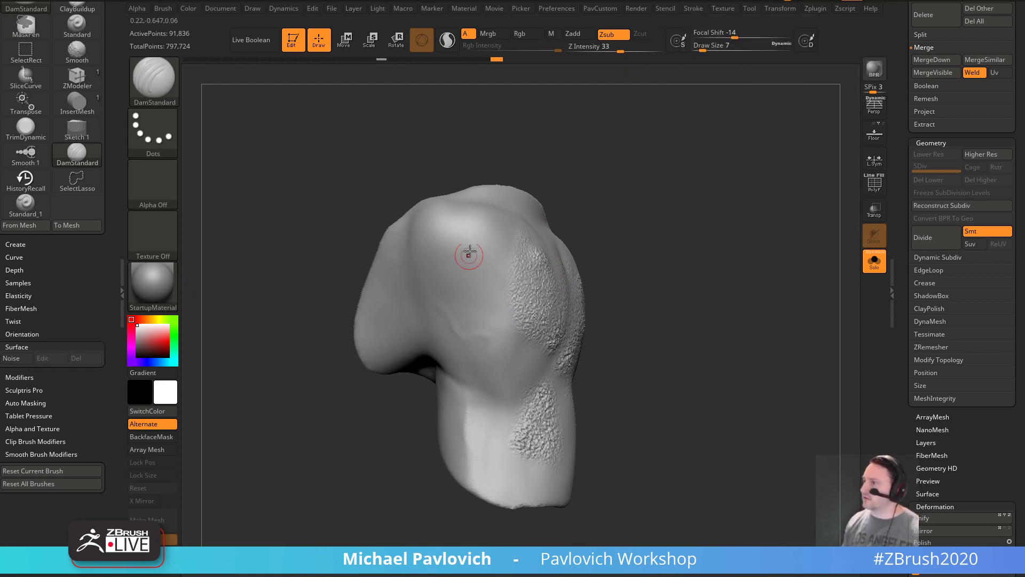
mouse_move(468, 252)
mouse_down()
mouse_move(460, 291)
mouse_move(483, 355)
mouse_up()
key(ctrl+z)
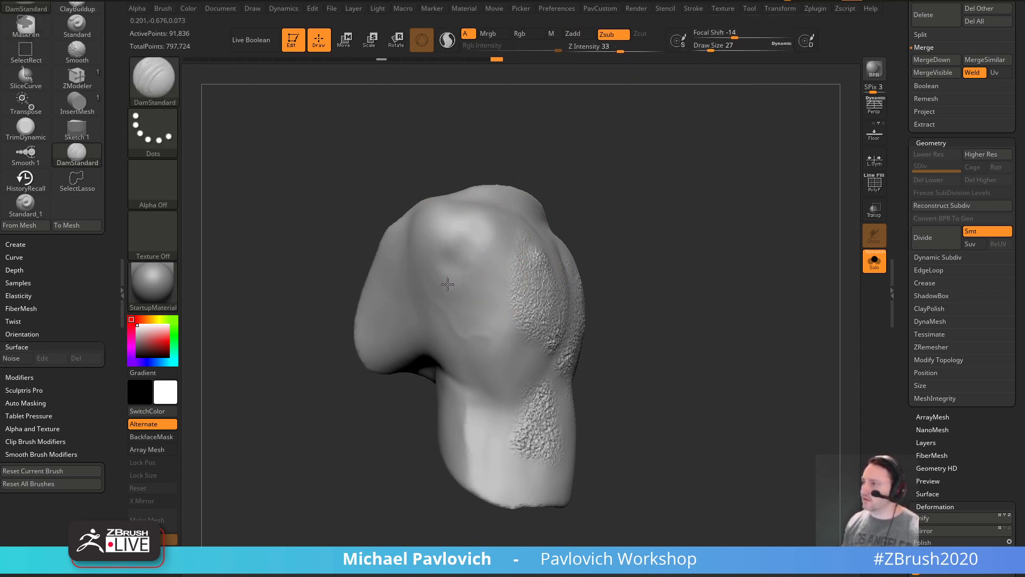
key(bracketleft)
key(bracketleft)
key(bracketleft)
key(bracketleft)
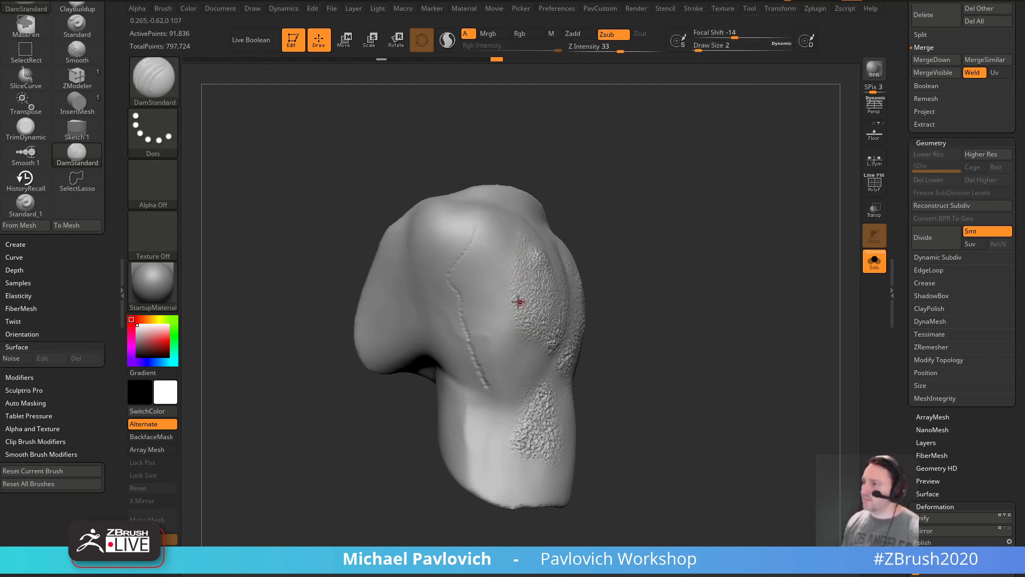
key(ctrl+z)
- Adjust DamStandard's Stroke Jitter with Brush Imperfection at 0, try a groove at draw size 6 and undo it
click(693, 8)
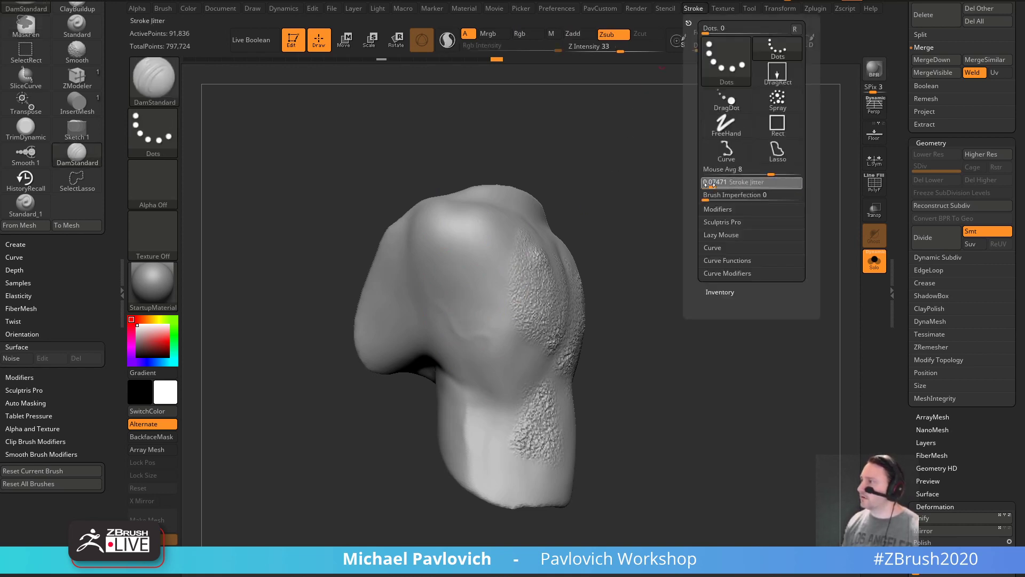
drag(445, 219, 486, 346)
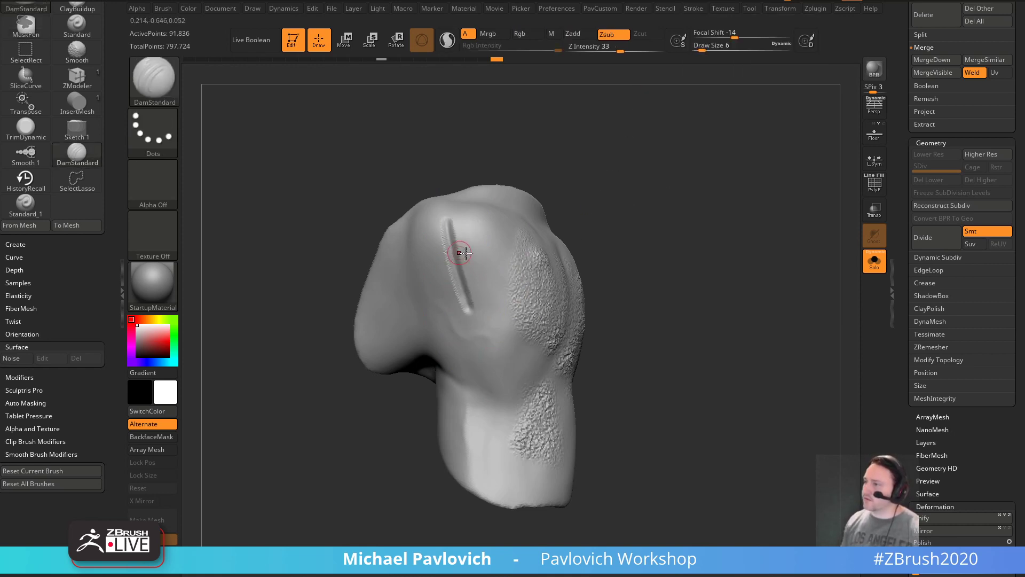
key(ctrl+z)
- Reset all brushes to their default settings
click(162, 8)
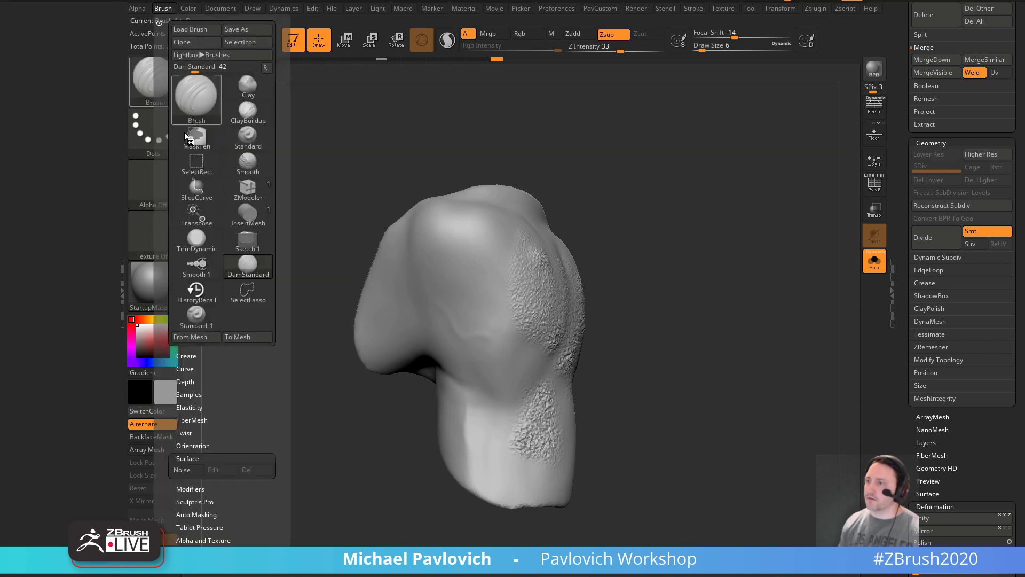
scroll(213, 240, down, 3)
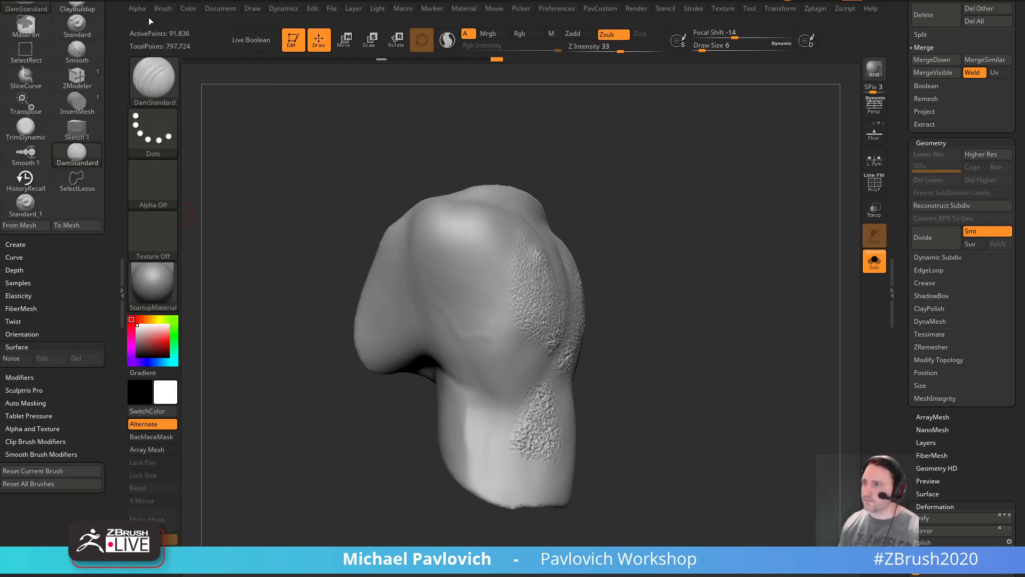
click(162, 8)
drag(172, 438, 173, 358)
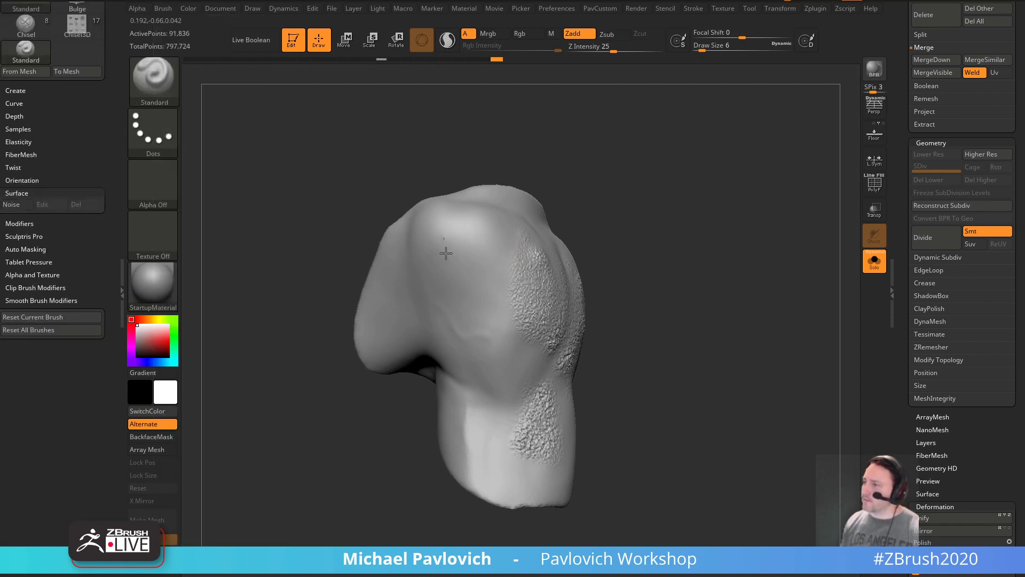
- Carve curved grooves down the smooth side of the shoulder with the DamStandard brush at draw size 7
key(bracketright)
key(b)
key(d)
key(s)
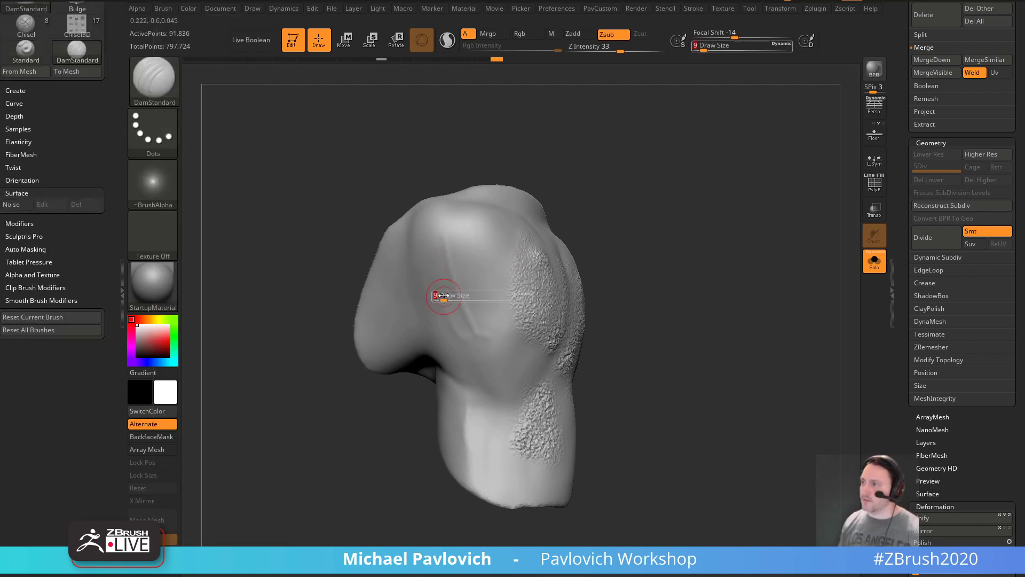
drag(432, 240, 459, 331)
drag(436, 283, 478, 358)
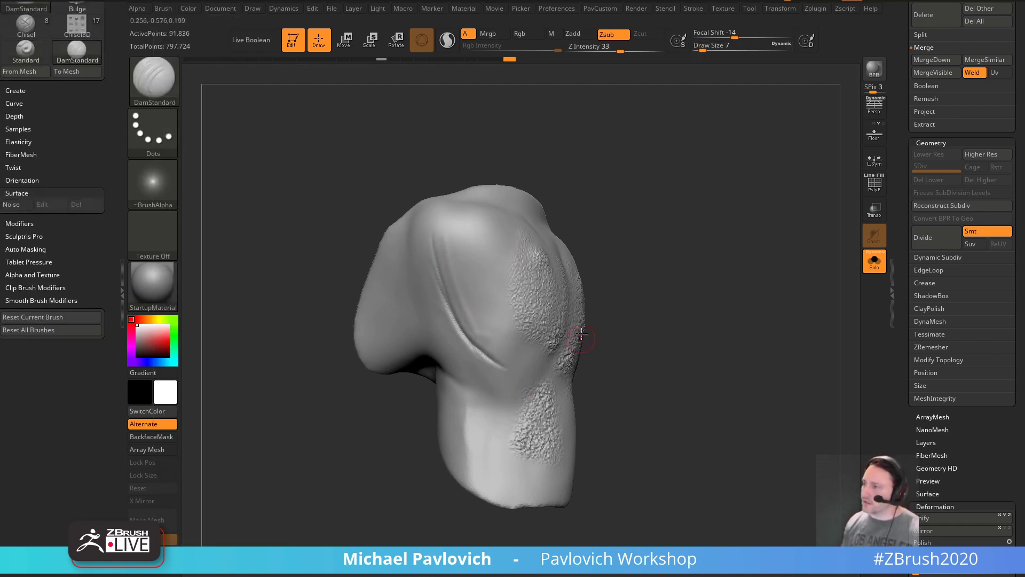
- Load the Dam_Standard creature brush from the _Creature folder of the brush library
key(comma)
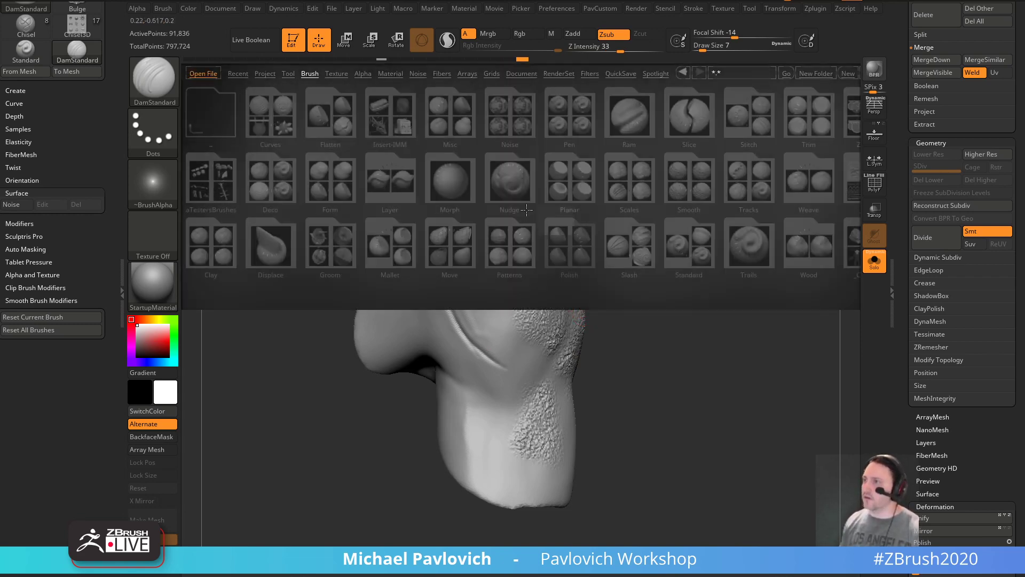
drag(569, 160, 496, 201)
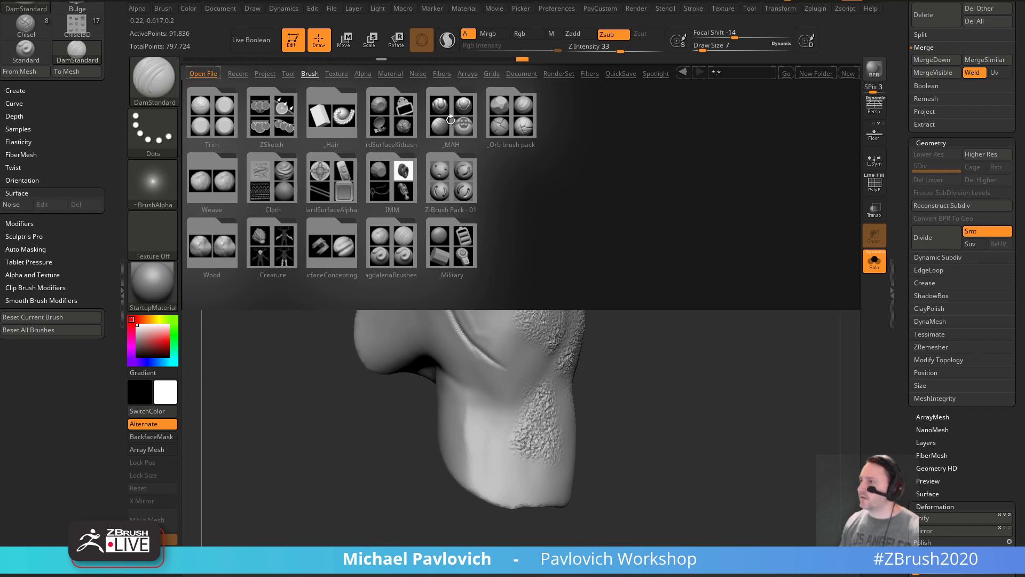
click(399, 249)
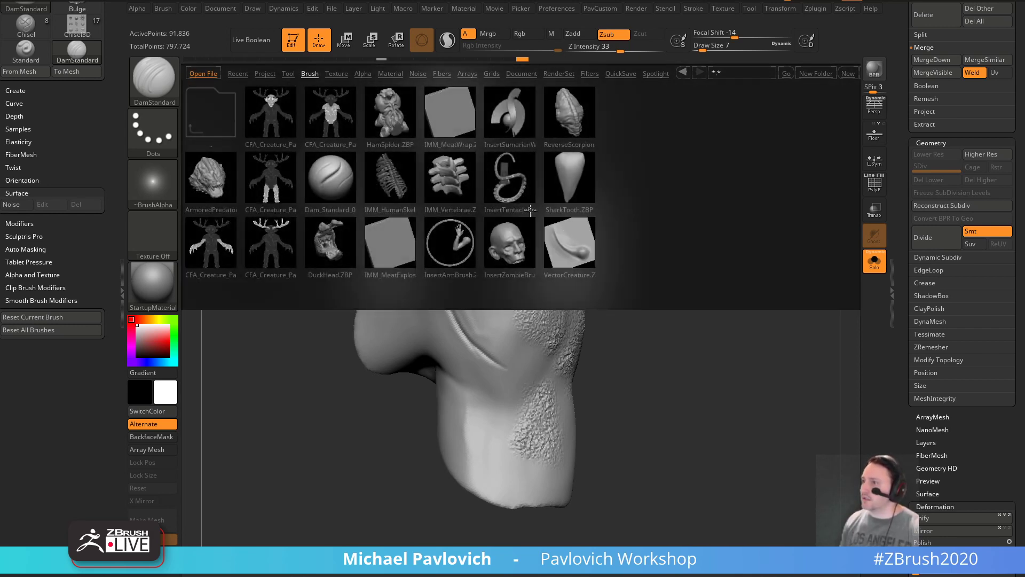
double_click(328, 182)
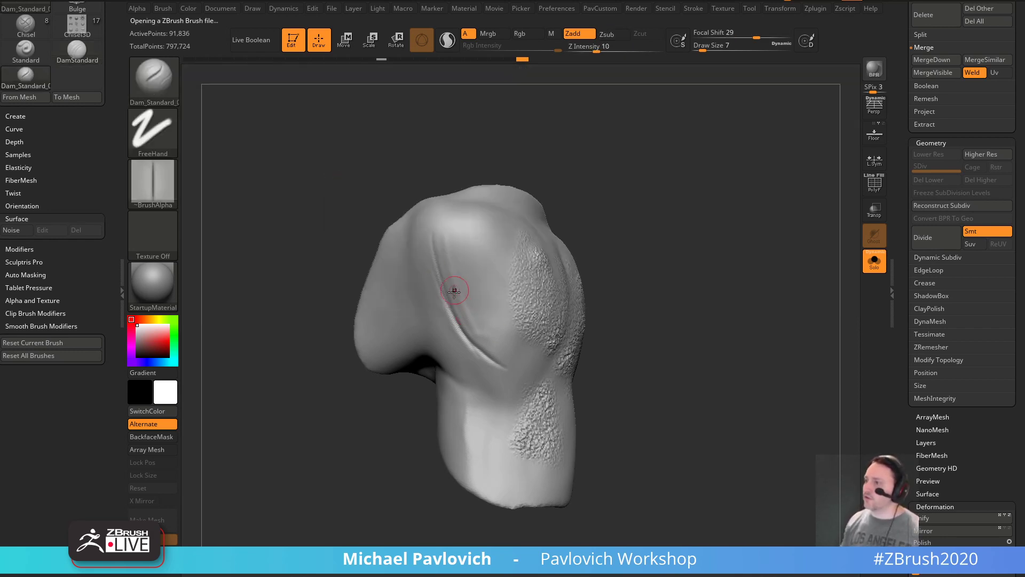
- Sculpt long curved creases down the smooth side of the shoulder, raising the draw size to 35
text(s22)
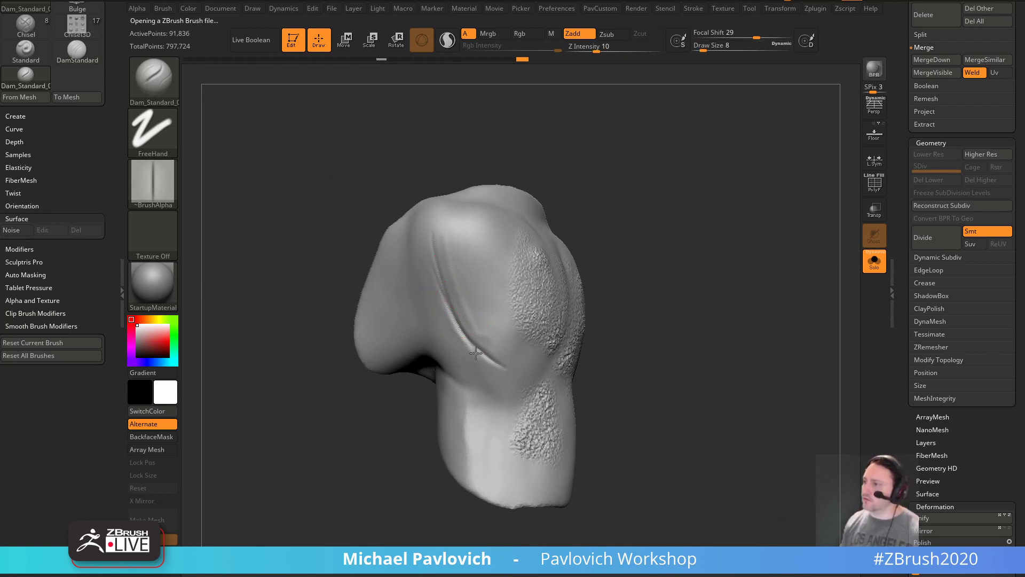
alt+drag(631, 254, 618, 261)
mouse_move(397, 250)
mouse_down()
mouse_move(488, 372)
mouse_move(470, 345)
mouse_up()
key(s)
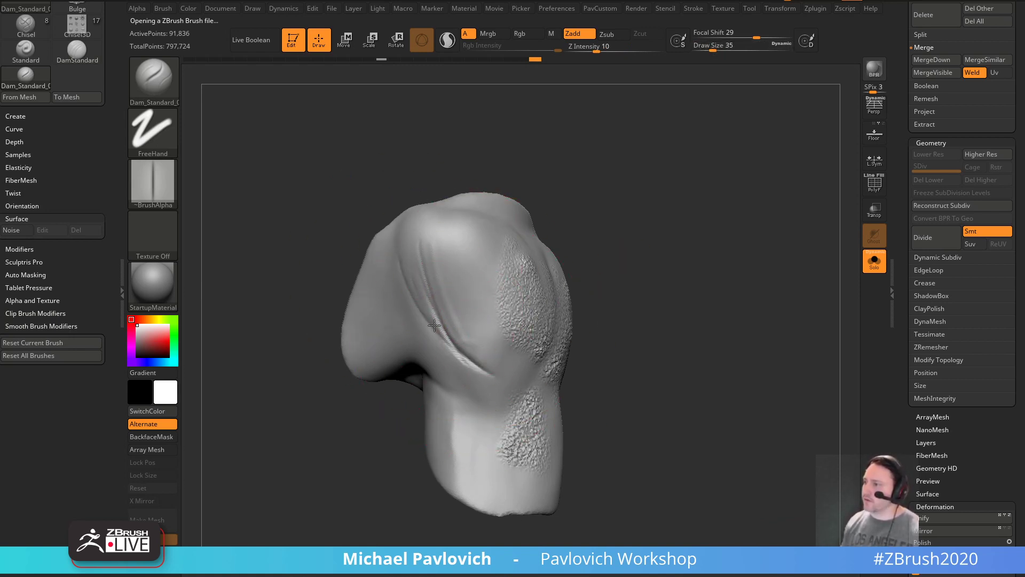
mouse_move(437, 229)
mouse_down()
mouse_move(492, 372)
mouse_move(502, 350)
mouse_up()
drag(403, 323, 505, 377)
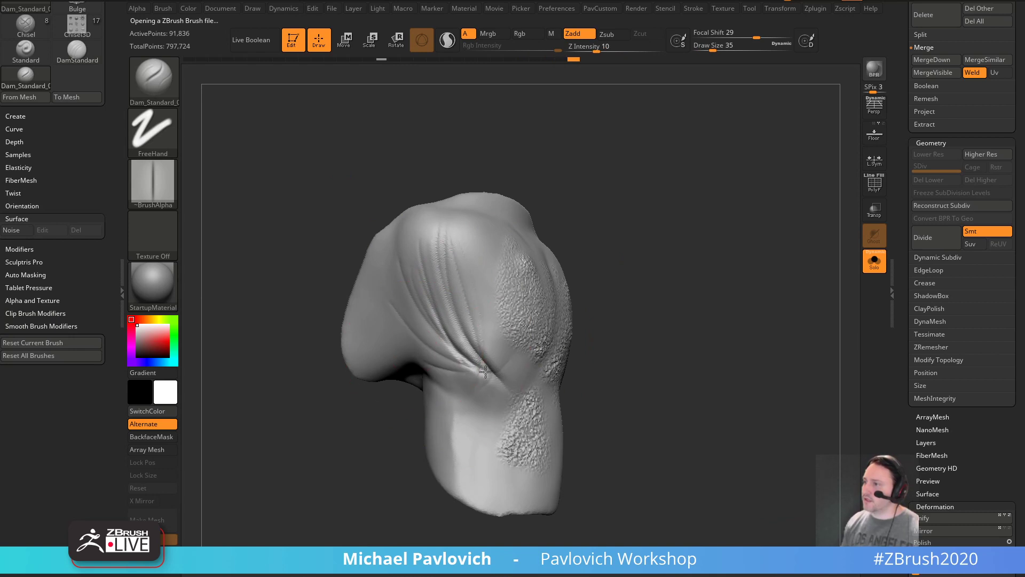
- Sculpt overlapping wrinkles across the lower section below the shoulder at draw size 35
mouse_move(433, 374)
mouse_down()
mouse_move(512, 377)
mouse_move(454, 411)
mouse_up()
alt+drag(614, 427, 617, 383)
mouse_move(496, 336)
mouse_down()
mouse_move(456, 395)
mouse_move(518, 456)
mouse_up()
drag(634, 368, 579, 344)
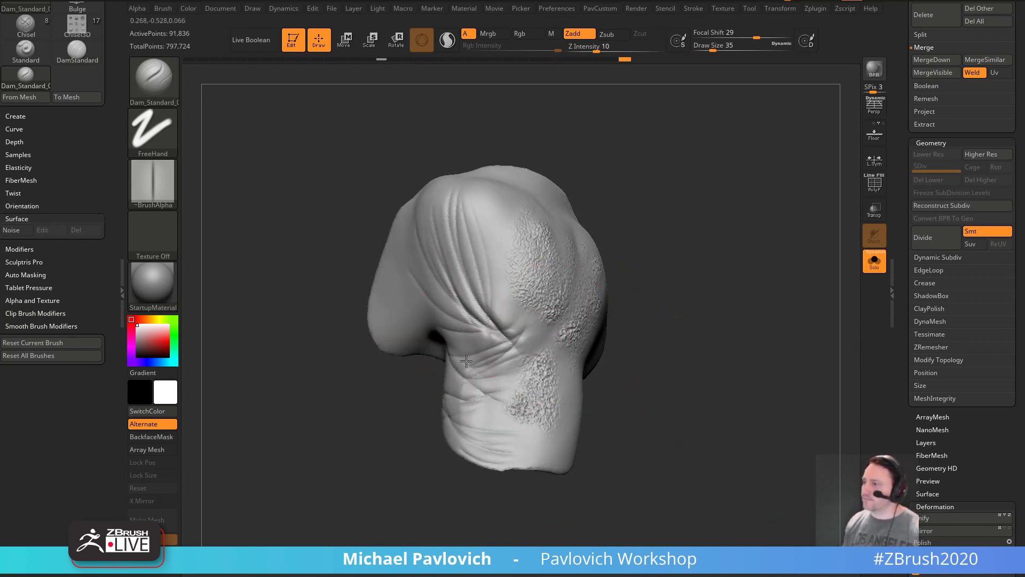
drag(467, 361, 529, 341)
drag(448, 360, 500, 373)
- Extend the creases outward over the side bulge of the shoulder at draw size 35
drag(590, 296, 638, 301)
mouse_move(636, 347)
mouse_down()
mouse_move(600, 343)
mouse_move(668, 341)
mouse_up()
drag(471, 336, 369, 286)
drag(569, 283, 543, 279)
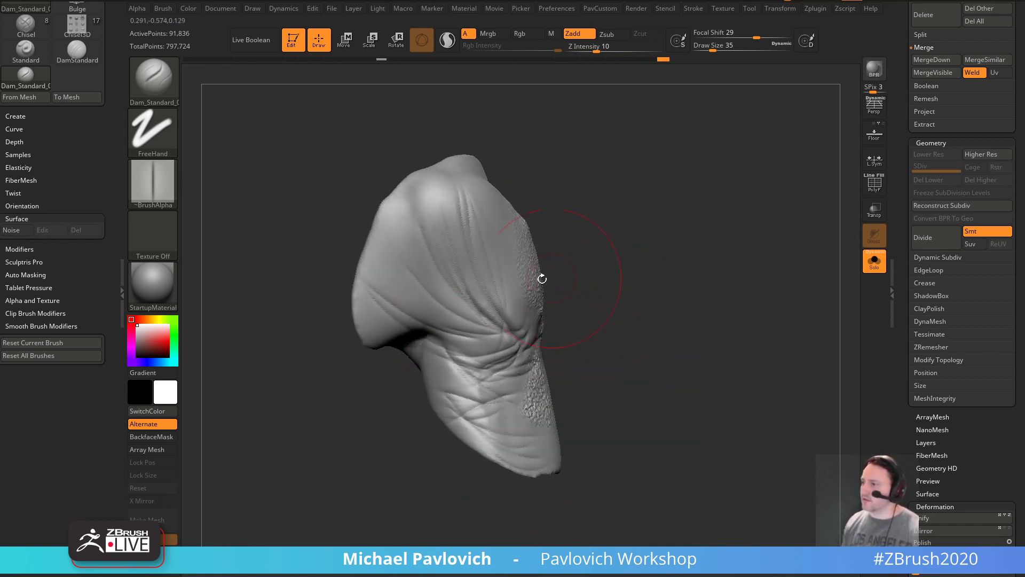
drag(426, 323, 358, 232)
mouse_move(575, 277)
mouse_down()
mouse_move(492, 240)
mouse_move(406, 331)
mouse_up()
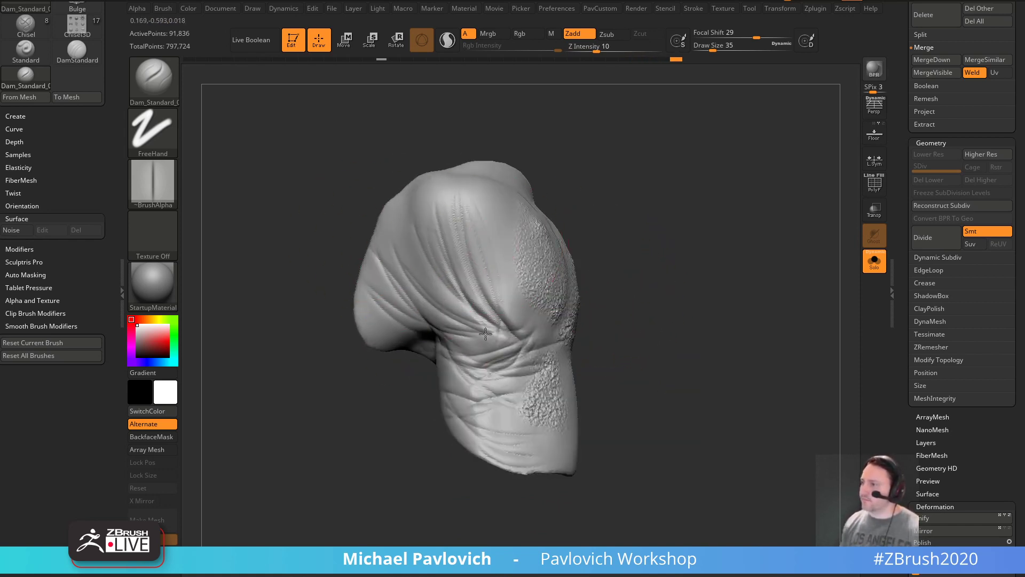
mouse_move(628, 299)
mouse_down()
mouse_move(645, 274)
mouse_move(682, 275)
mouse_move(611, 297)
mouse_up()
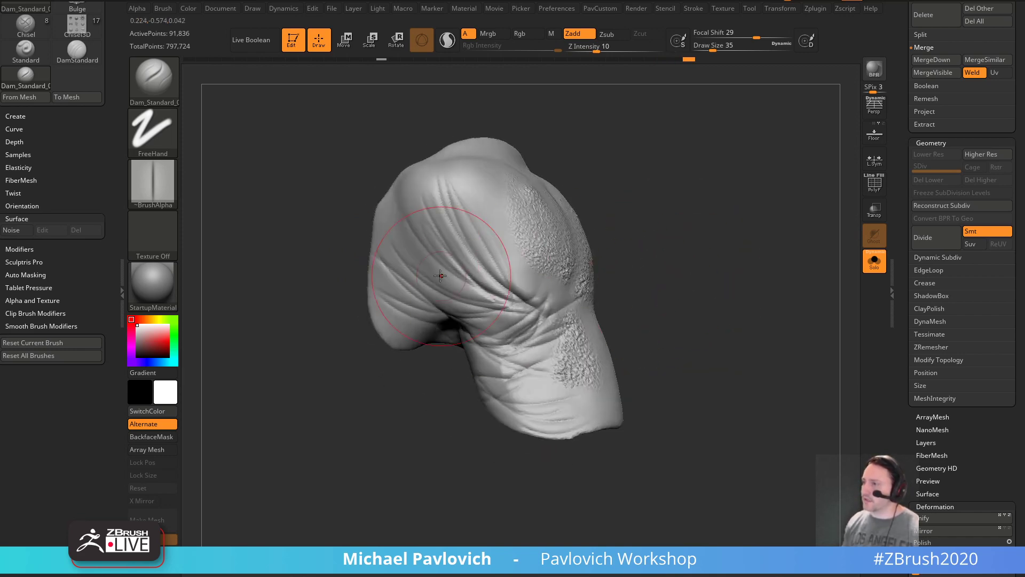
mouse_move(688, 267)
mouse_down()
mouse_move(642, 290)
mouse_move(629, 277)
mouse_move(535, 311)
mouse_up()
- Set the draw size to 7 and run the macro that enhances the sculpted detail using Original and Enhanced layers
key([)
key([)
key([)
key([)
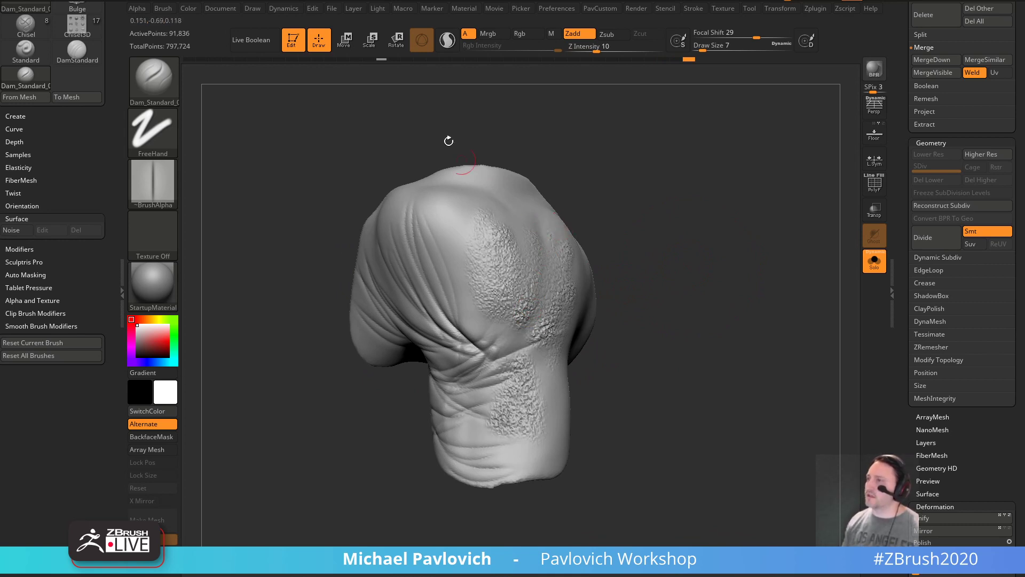
click(406, 9)
click(427, 60)
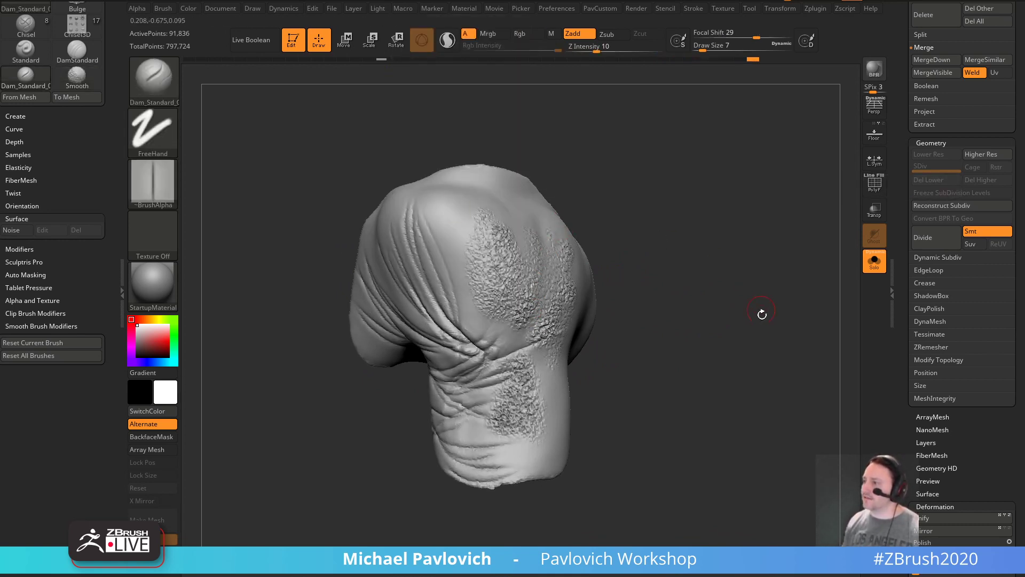
- Raise the Original layer's intensity to 5 to exaggerate the surface detail
drag(902, 309, 897, 236)
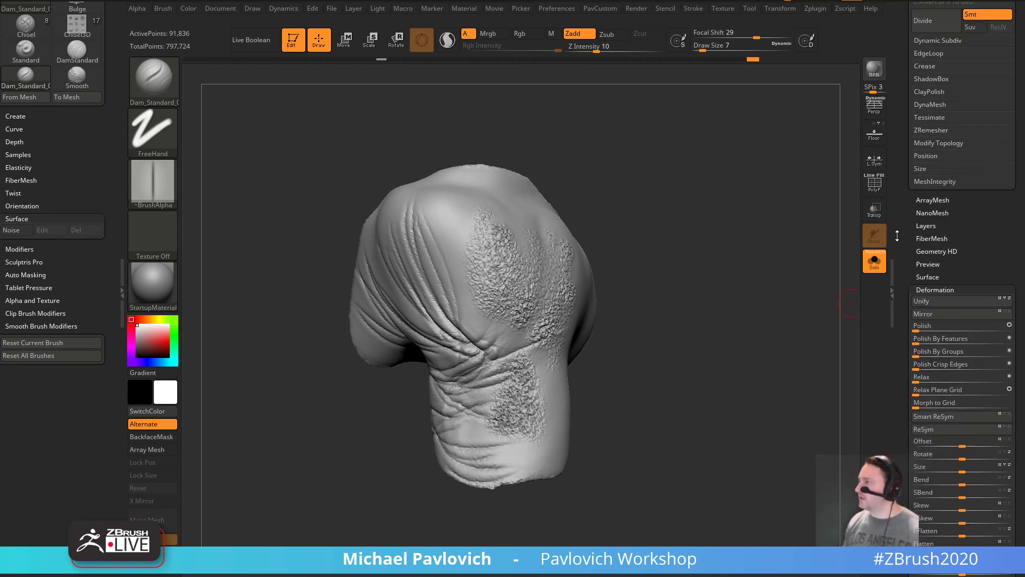
shift+click(934, 289)
click(927, 225)
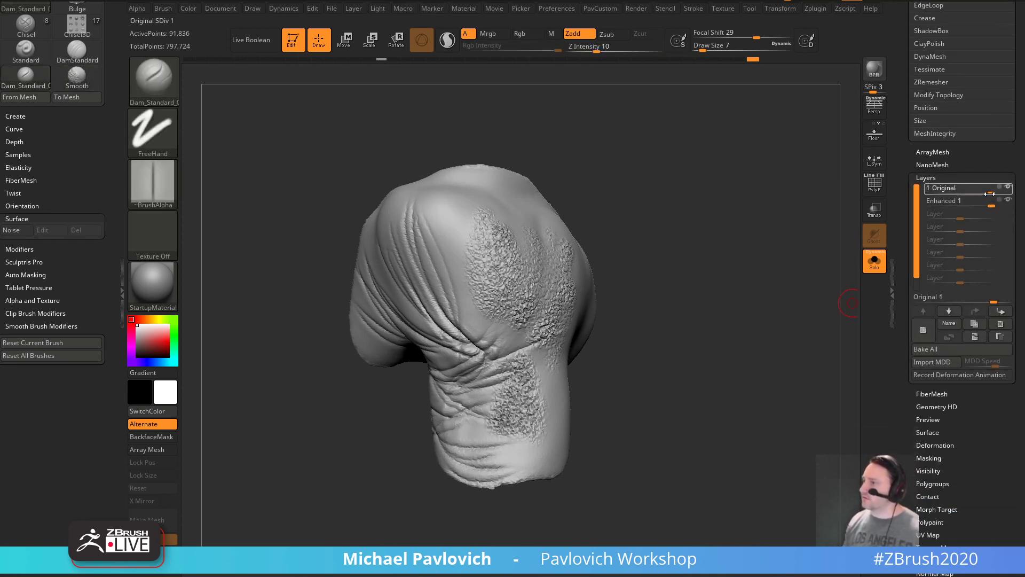
mouse_move(994, 299)
mouse_down()
mouse_move(1005, 298)
mouse_move(922, 303)
mouse_move(1011, 302)
mouse_up()
drag(853, 321, 830, 316)
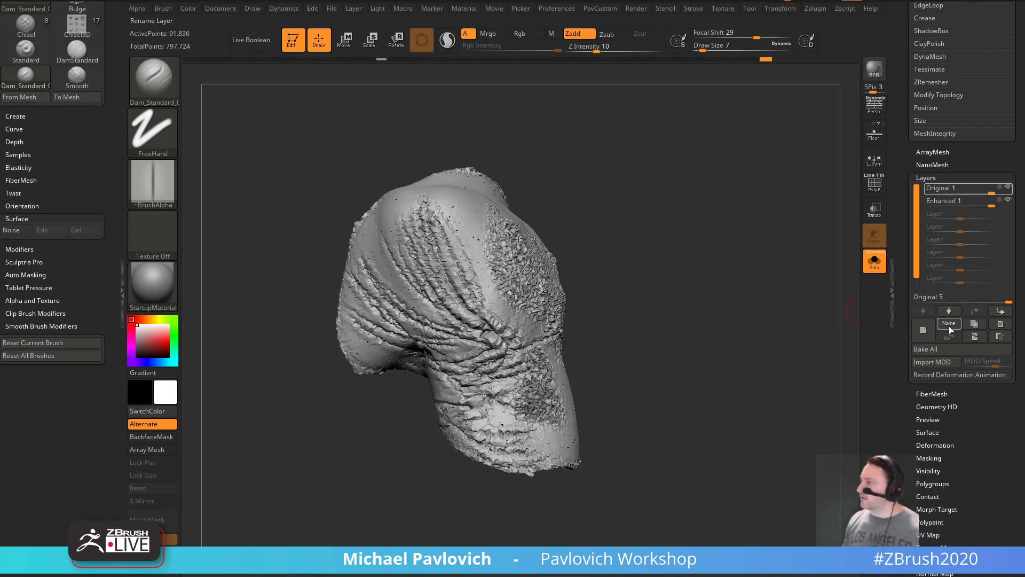
- Delete the Original and Enhanced layers, and undo the deletion of the Enhanced layer
click(1000, 324)
click(1000, 323)
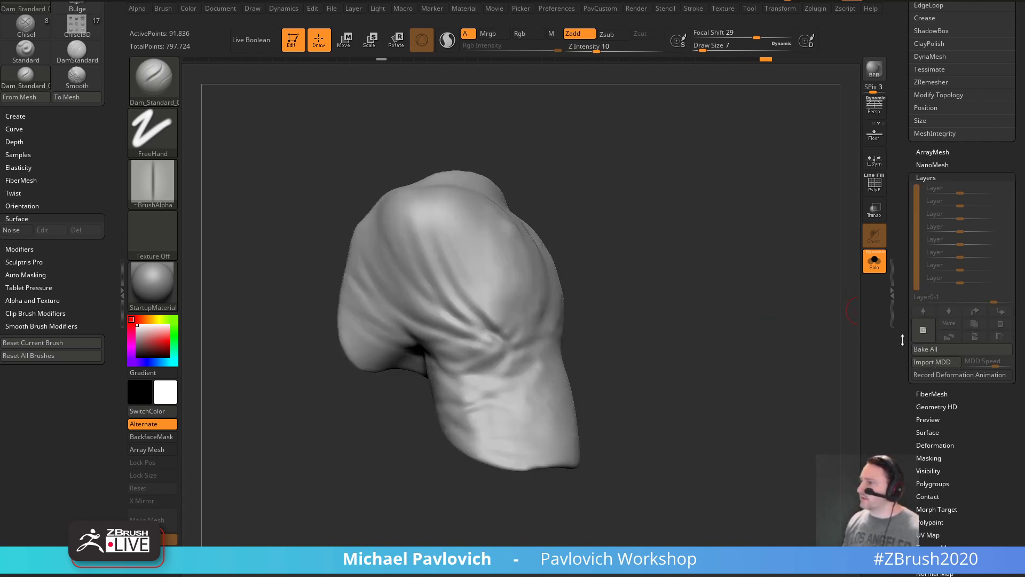
key(ctrl+z)
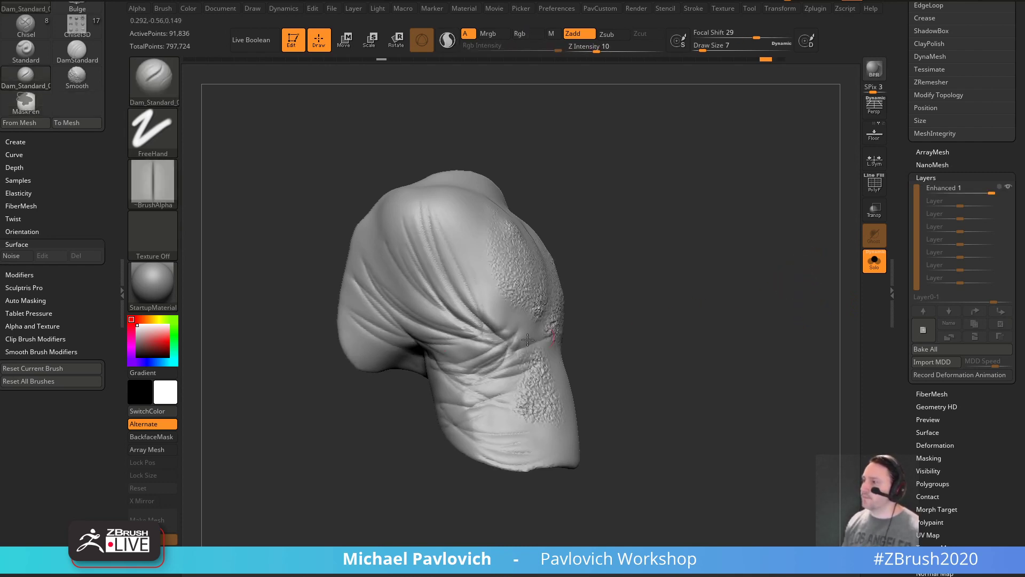
- Try lowering the Enhanced layer's intensity to about -0.08 and undo the change
drag(903, 346, 907, 191)
shift+click(928, 240)
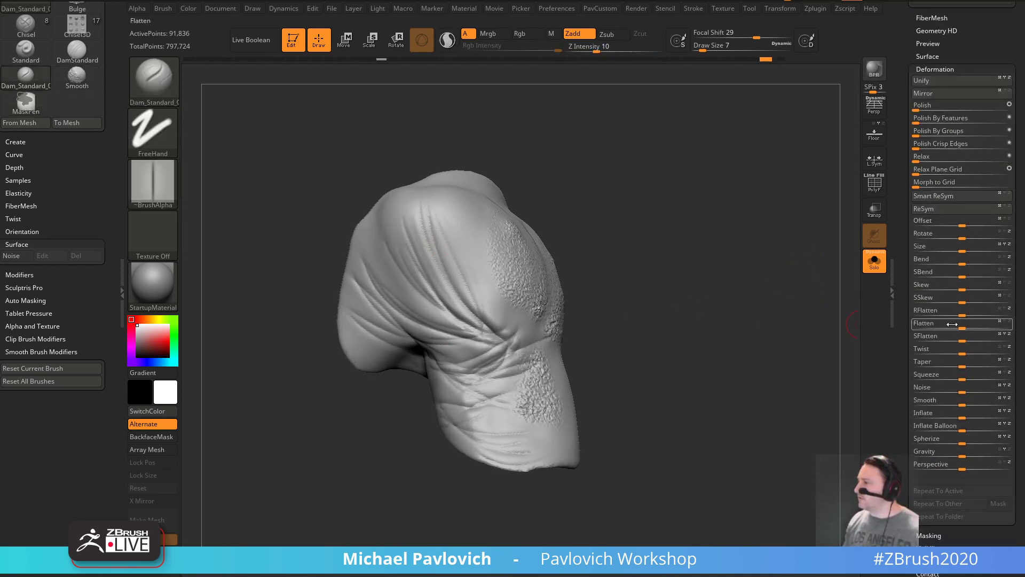
drag(906, 261, 913, 365)
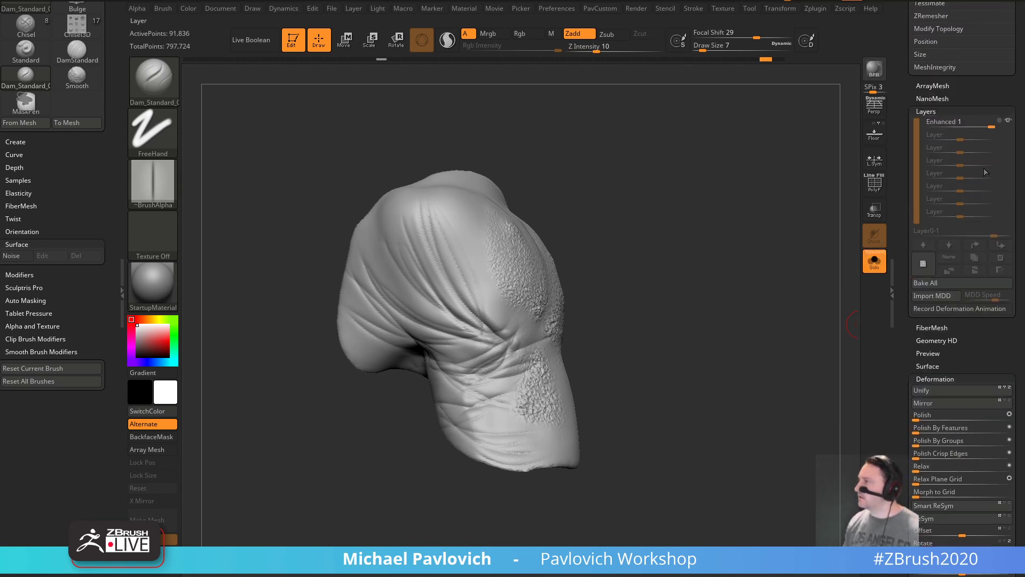
click(956, 125)
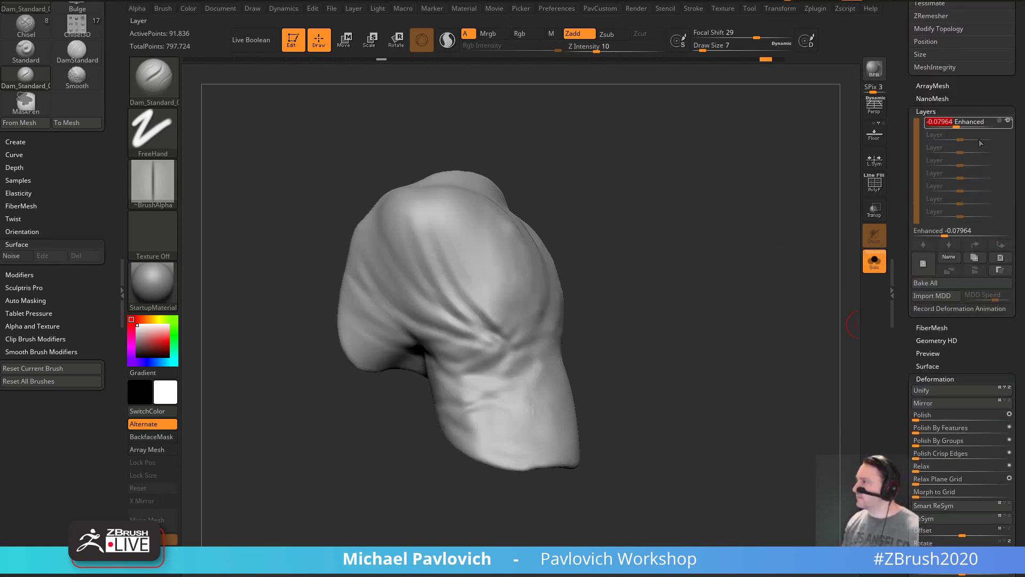
key(ctrl+z)
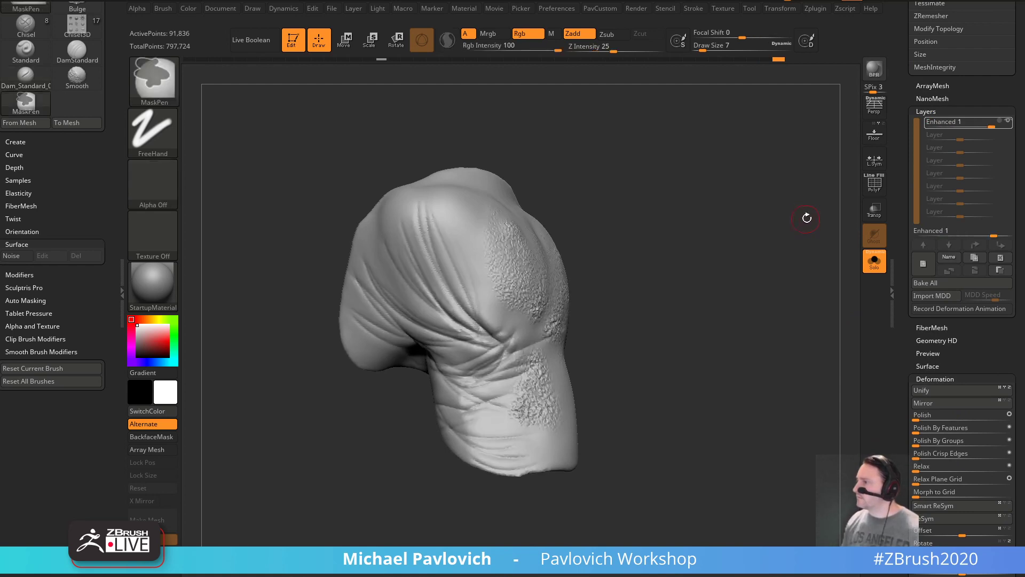
- Try replacing the Enhanced layer with a new empty layer and undo both changes
click(1006, 258)
click(919, 266)
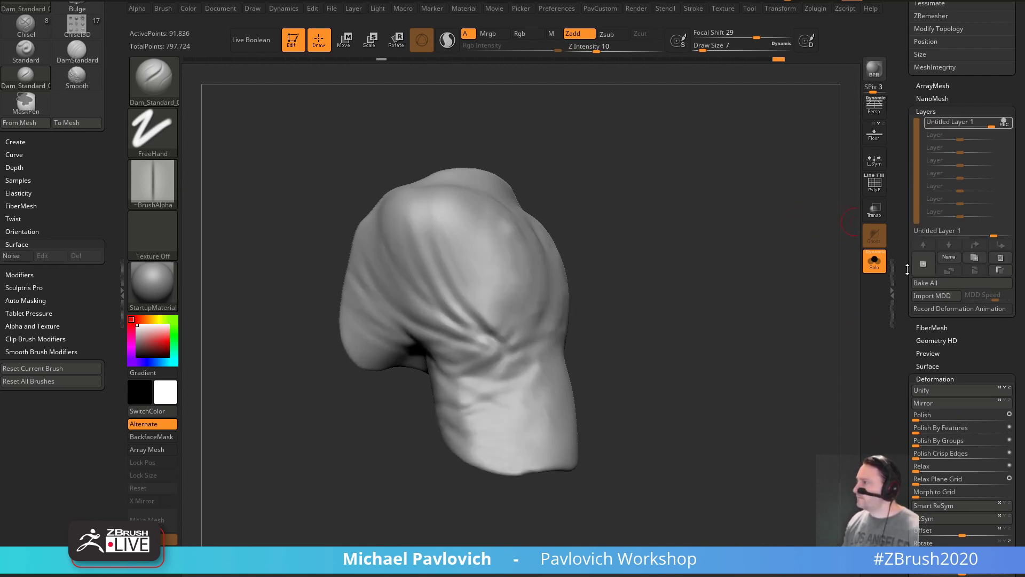
scroll(899, 306, down, 10)
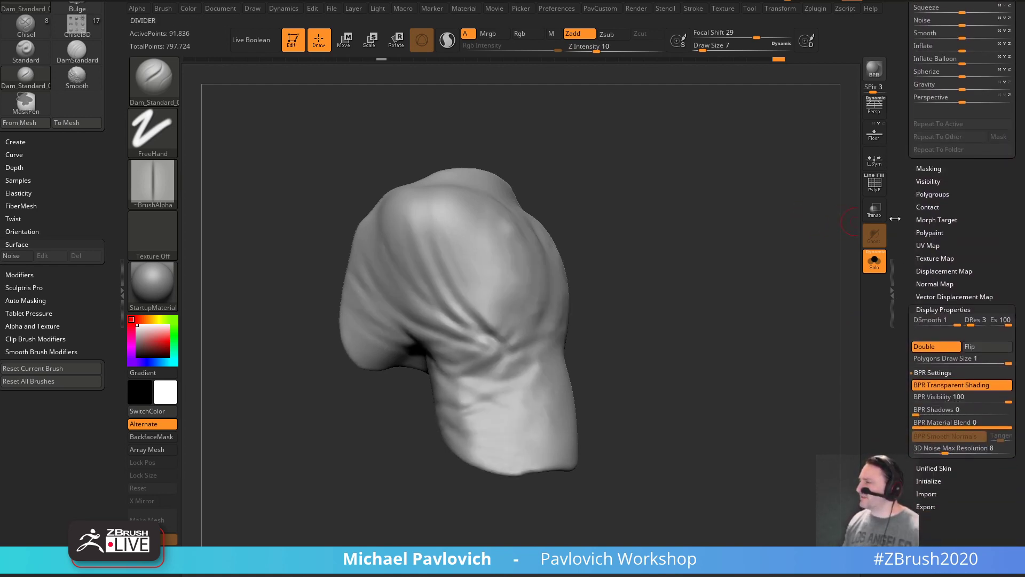
scroll(907, 277, up, 5)
scroll(899, 272, up, 2)
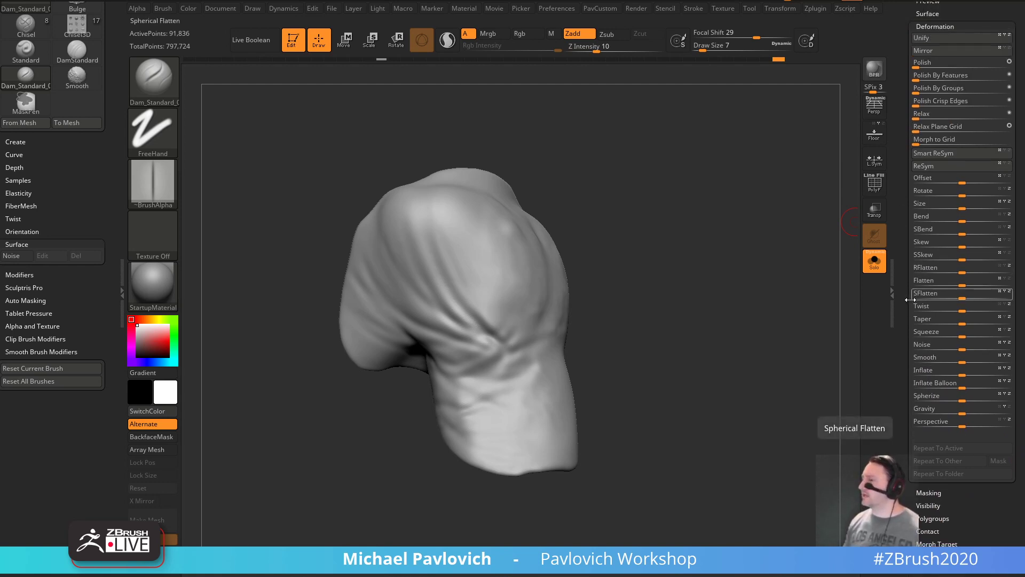
drag(816, 275, 824, 276)
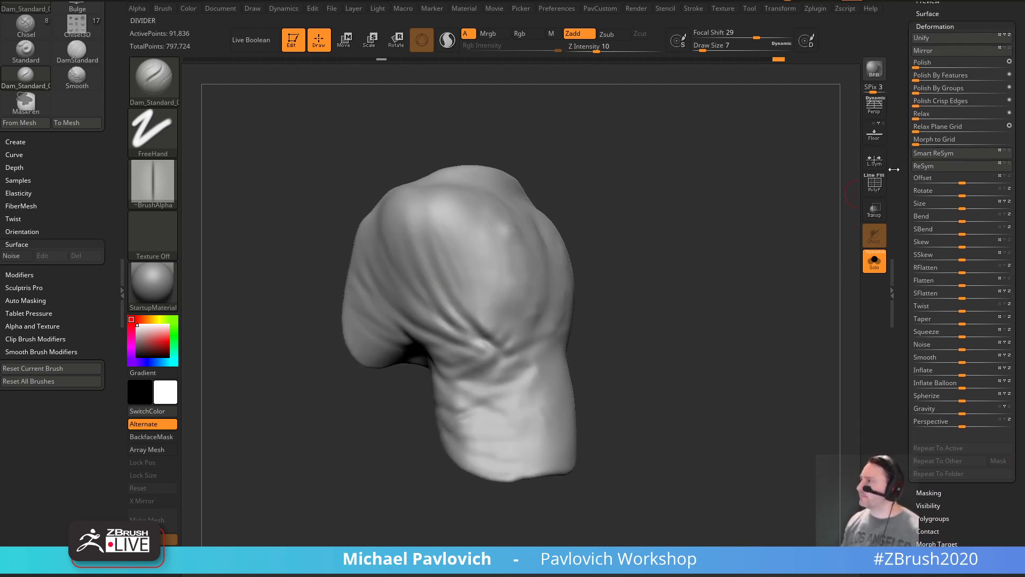
scroll(891, 203, up, 9)
key(ctrl)
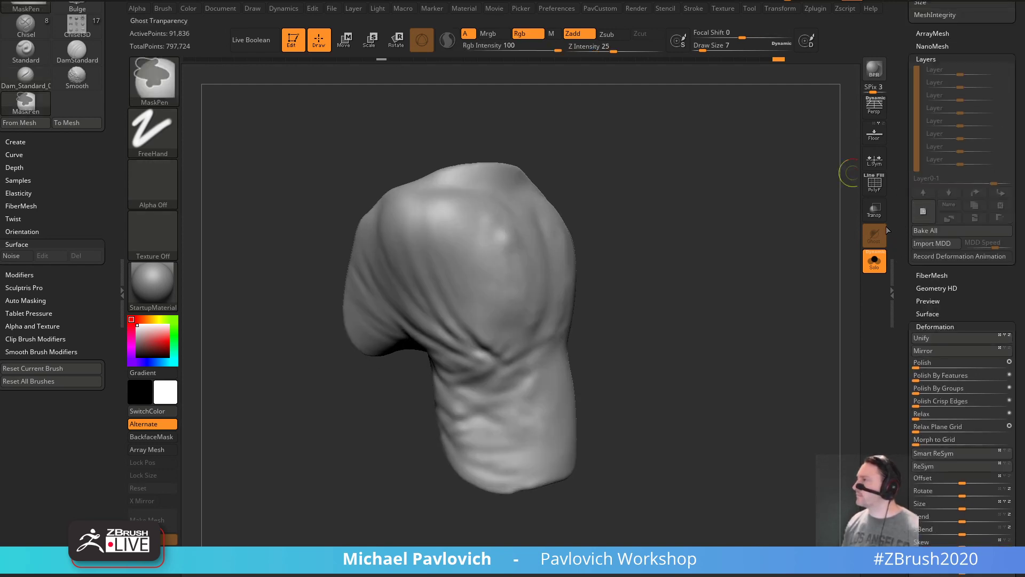
click(874, 235)
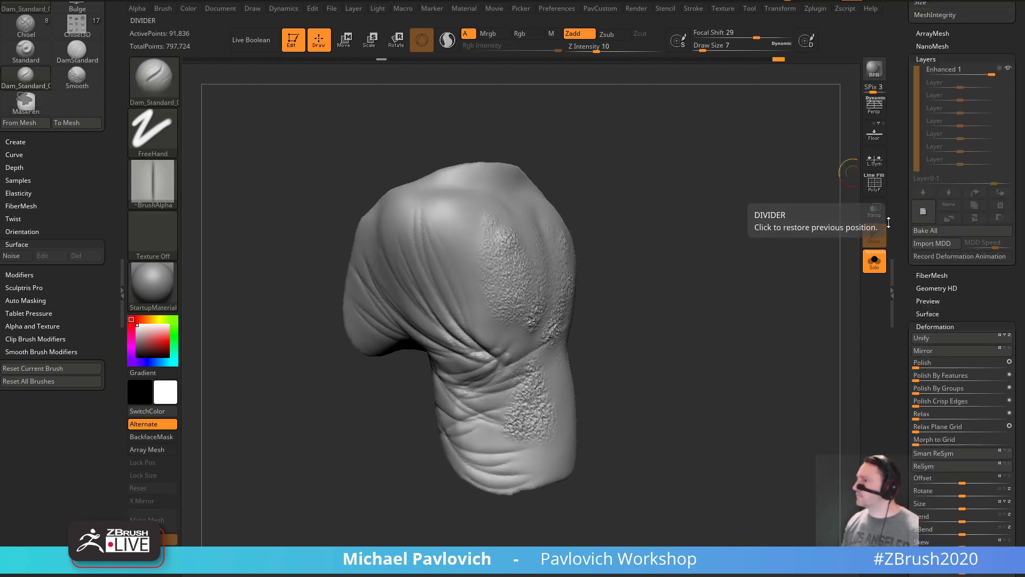
- Bake all layers into the mesh
click(930, 231)
scroll(903, 251, down, 8)
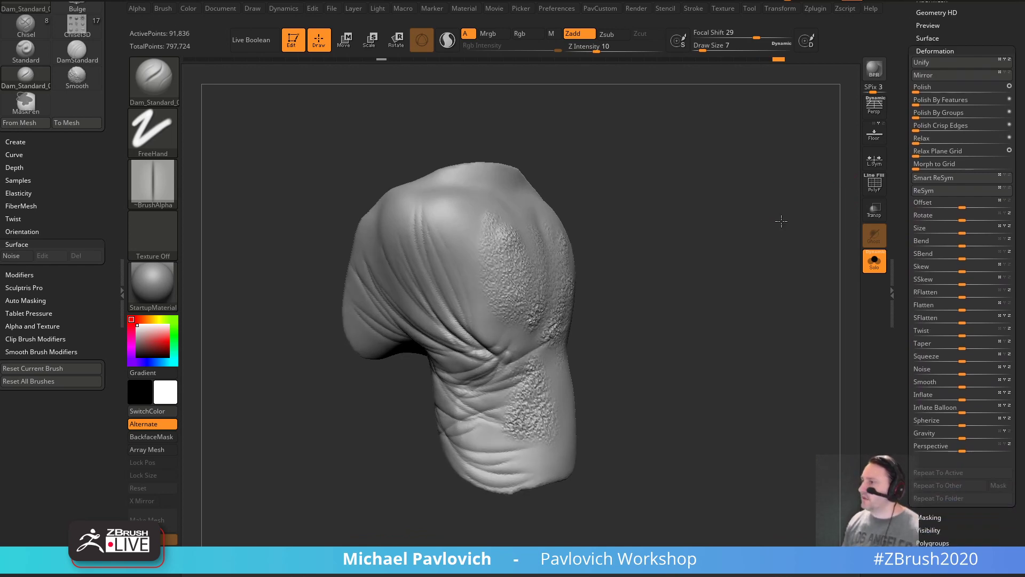
drag(778, 219, 791, 200)
- Record a Smooth deformation of the whole mesh on a new layer
scroll(903, 287, up, 10)
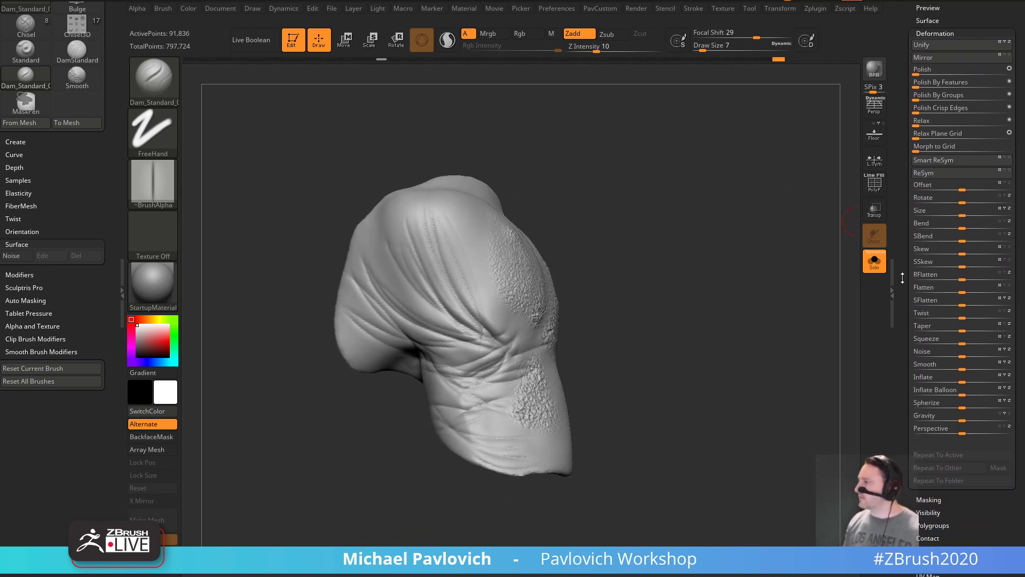
scroll(904, 310, down, 11)
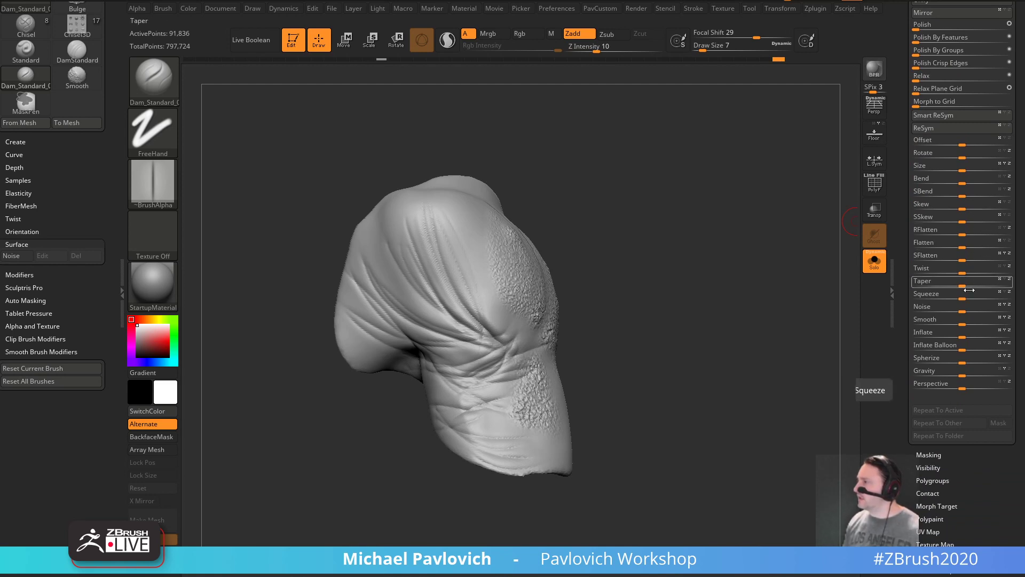
click(964, 322)
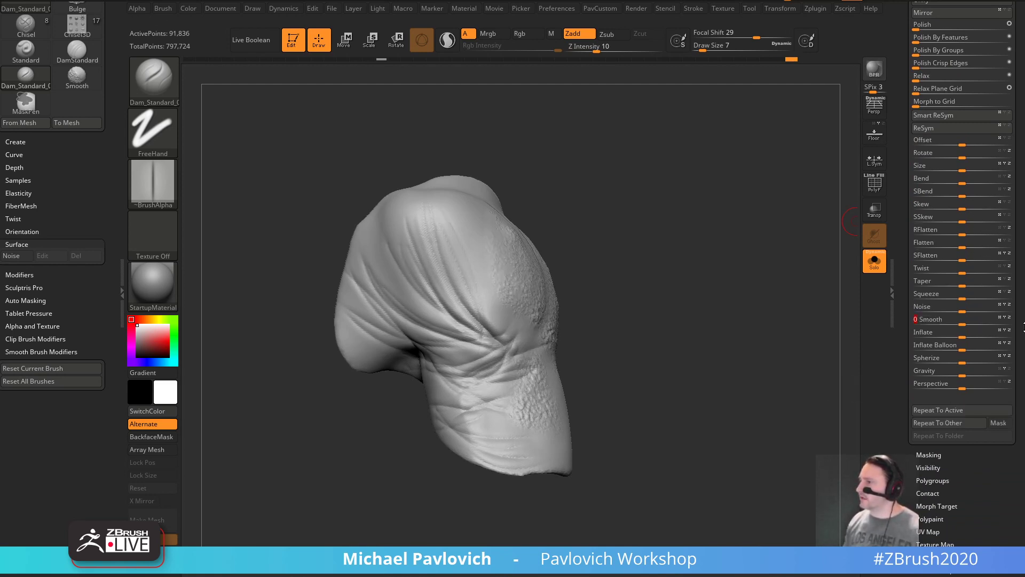
- Stop recording on the new layer and set its intensity to about -0.52 to sharpen the detail
scroll(958, 224, up, 13)
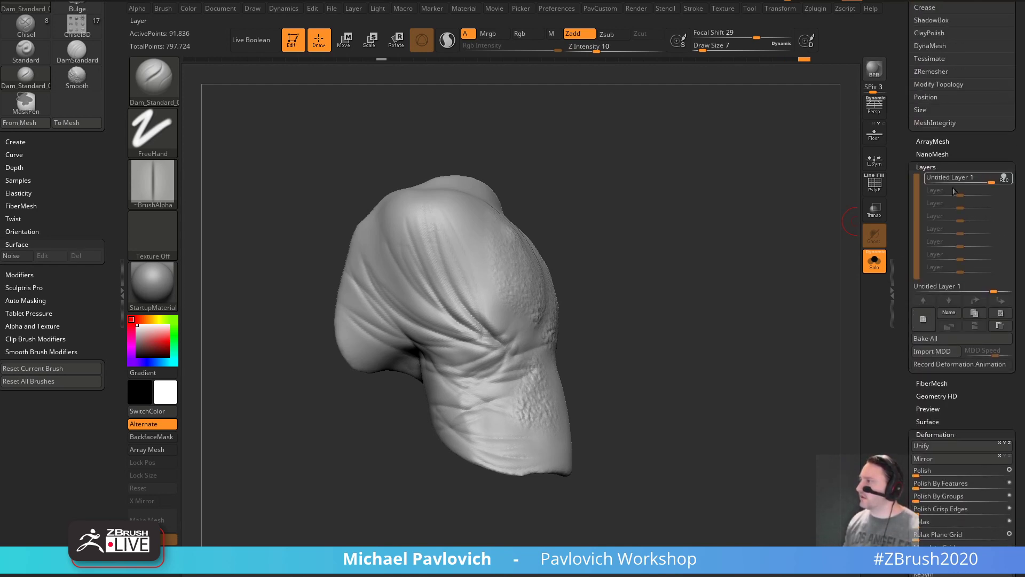
click(1002, 178)
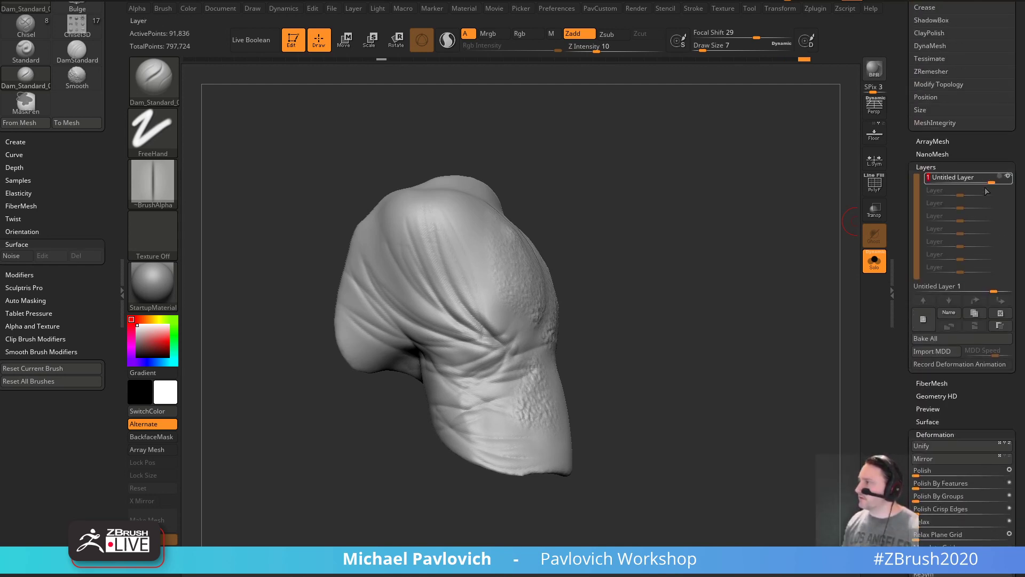
drag(987, 181, 921, 197)
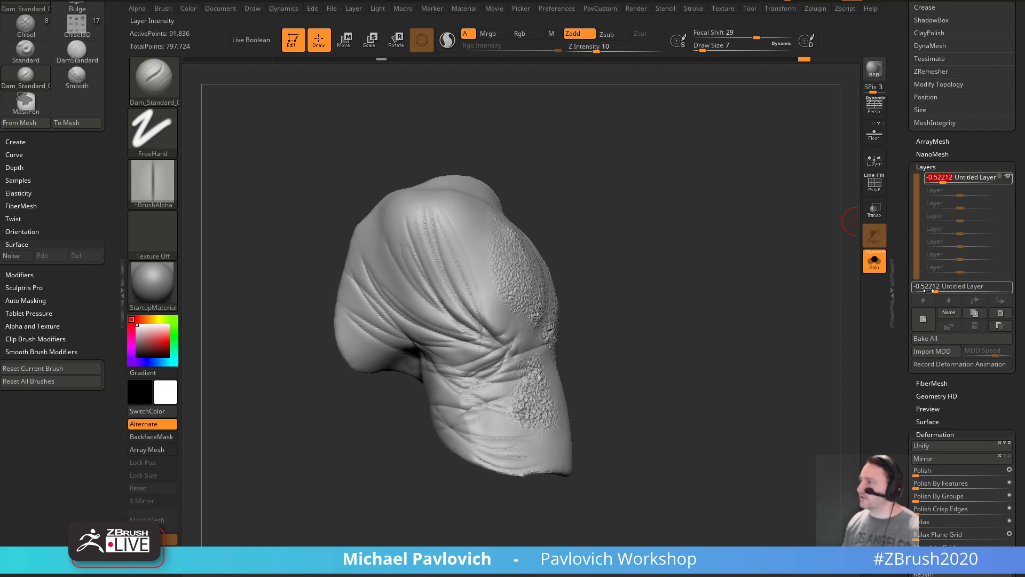
- Set the smoothing layer's intensity to about -1.15 to exaggerate the sculpted wrinkles and surface texture
drag(934, 287, 924, 287)
drag(689, 320, 774, 311)
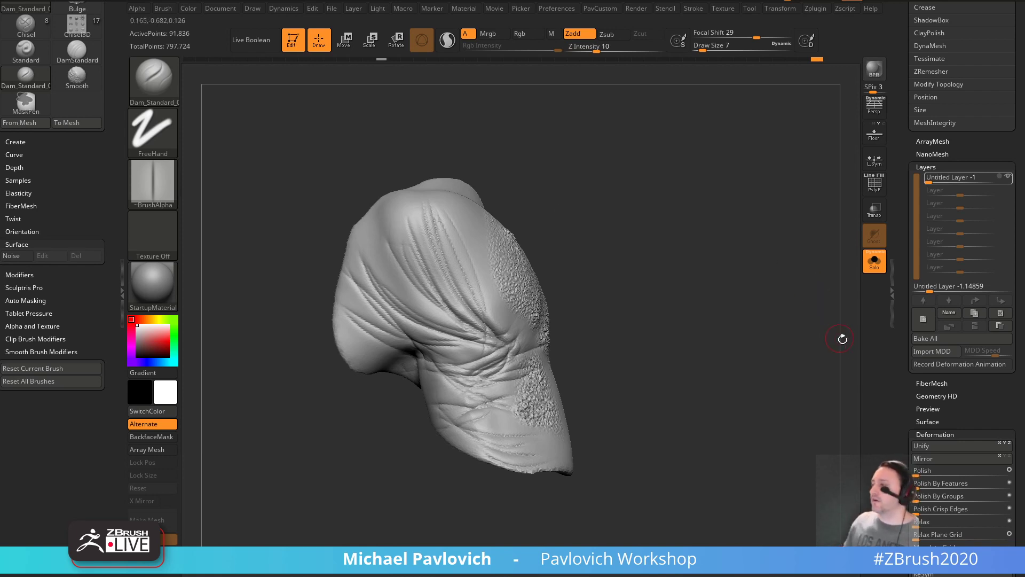
drag(766, 293, 681, 218)
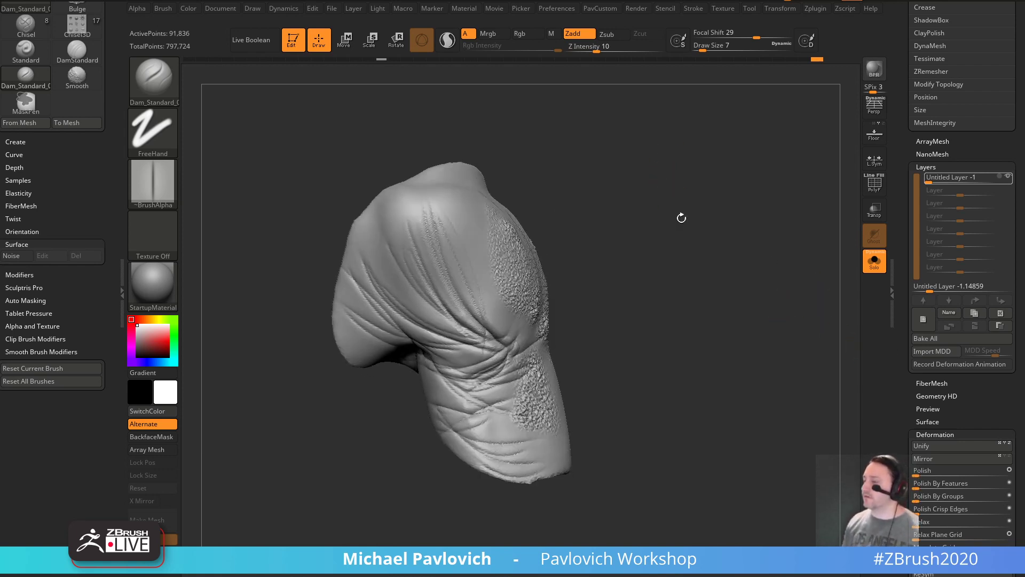
click(874, 261)
click(874, 262)
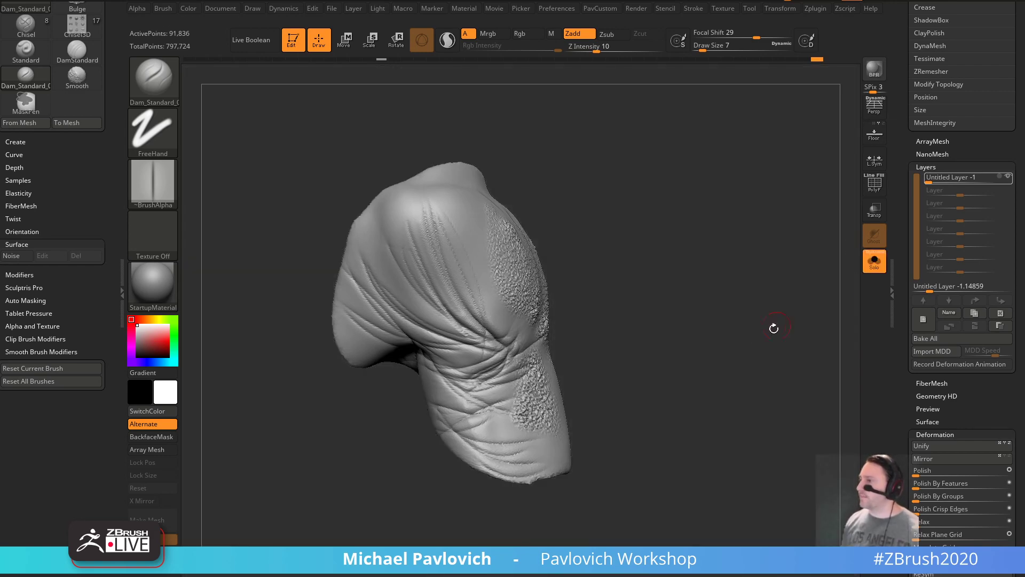
- Rewind the undo history to the intact full figure, show all subtools with polyframes, and face the figure frontally
drag(773, 327, 842, 244)
drag(809, 56, 367, 84)
click(874, 261)
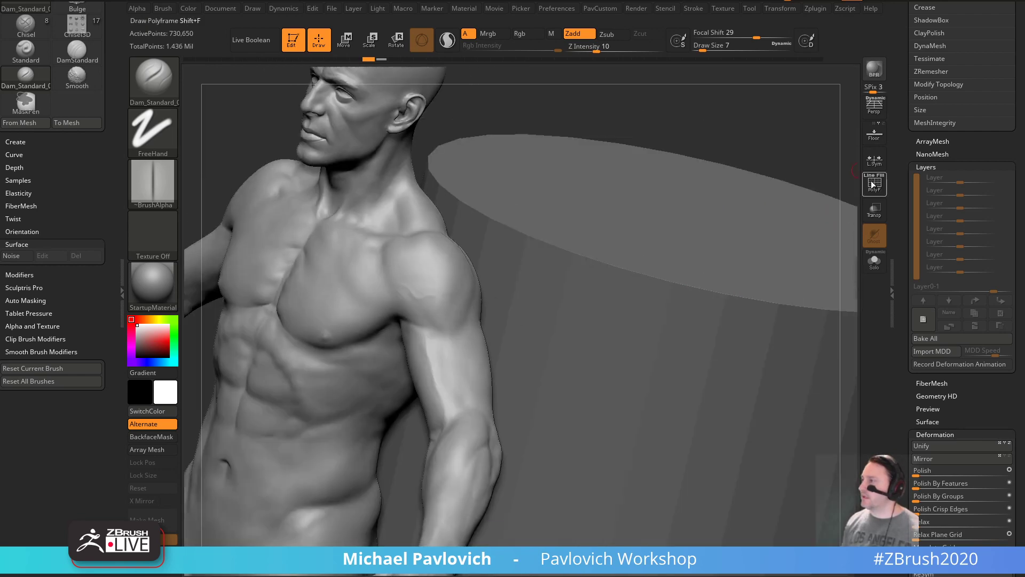
click(874, 183)
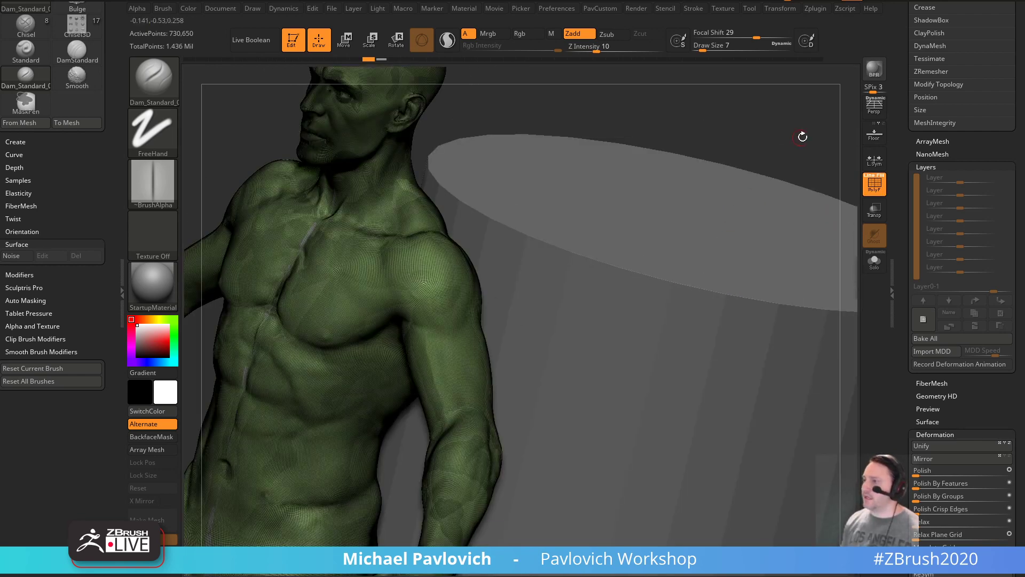
shift+drag(803, 137, 758, 217)
- Slice the torso mesh with a SliceCurve running from beside the neck across the shoulder and upper arm
key(ctrl)
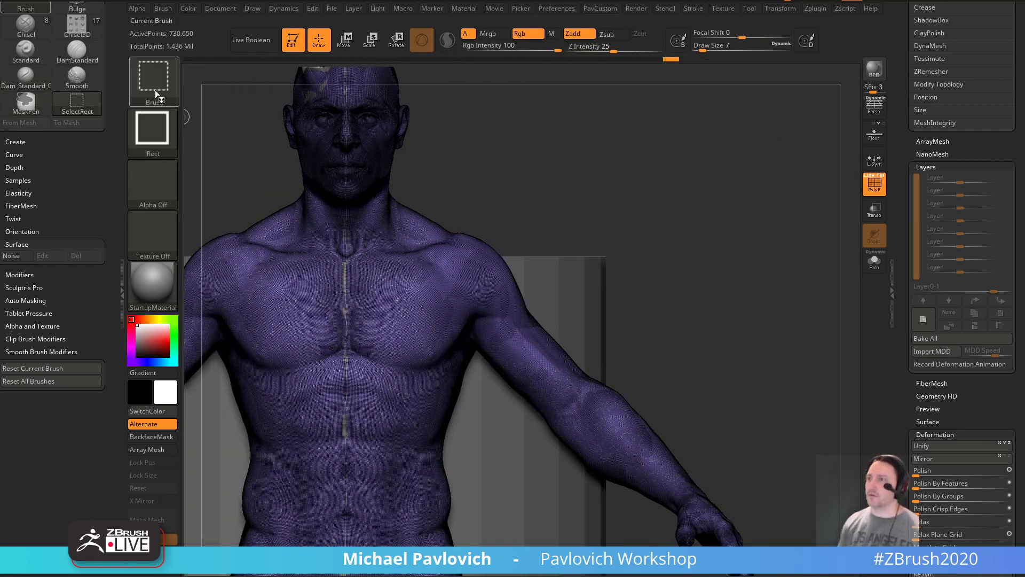
ctrl+shift+click(155, 83)
ctrl+shift+click(625, 138)
mouse_move(447, 156)
ctrl+shift+mouse_down()
mouse_move(470, 334)
mouse_move(640, 350)
mouse_move(705, 321)
ctrl+shift+mouse_up()
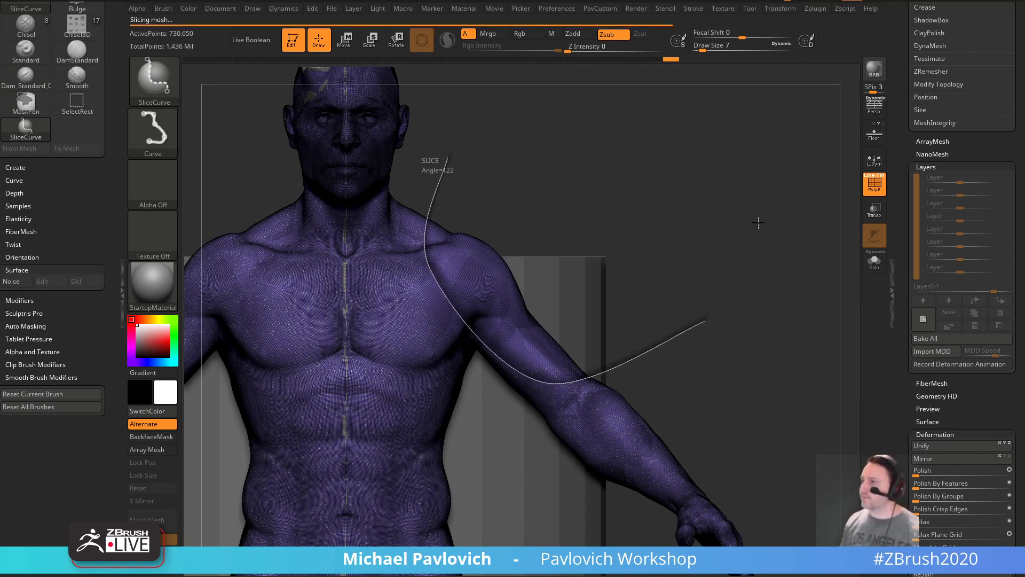
drag(775, 225, 746, 251)
- Isolate the sliced shoulder polygroup and split the hidden geometry off into a separate subtool
ctrl+shift+click(508, 325)
key(3)
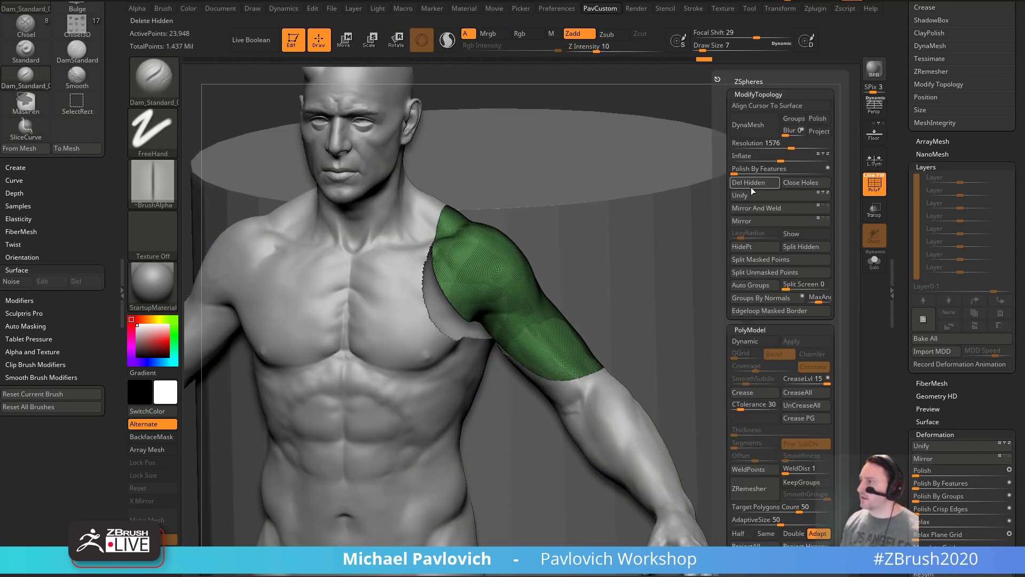
click(801, 246)
key(3)
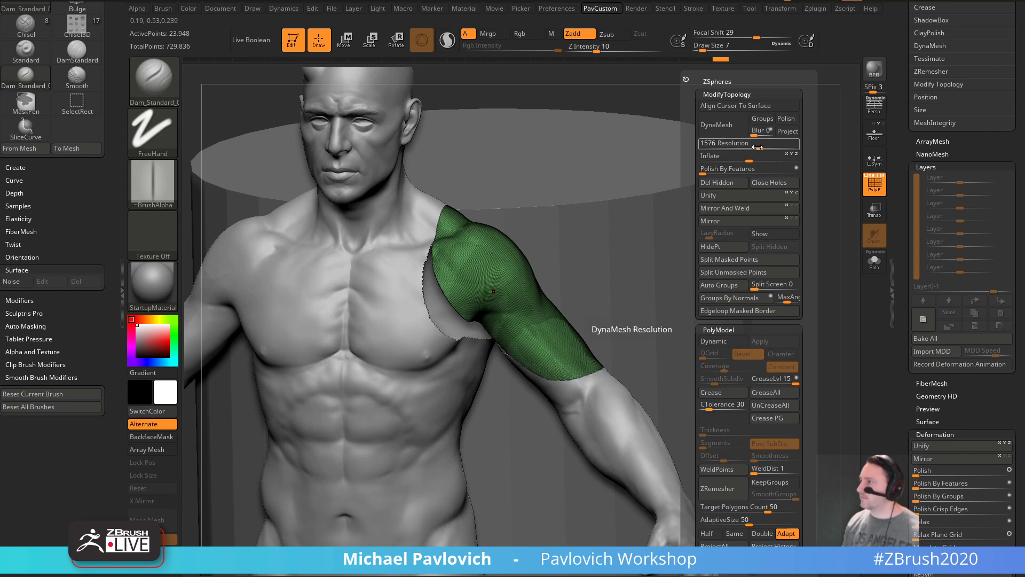
- DynaMesh the shoulder piece at resolution 1576, then turn off polyframes and solo the piece
click(739, 132)
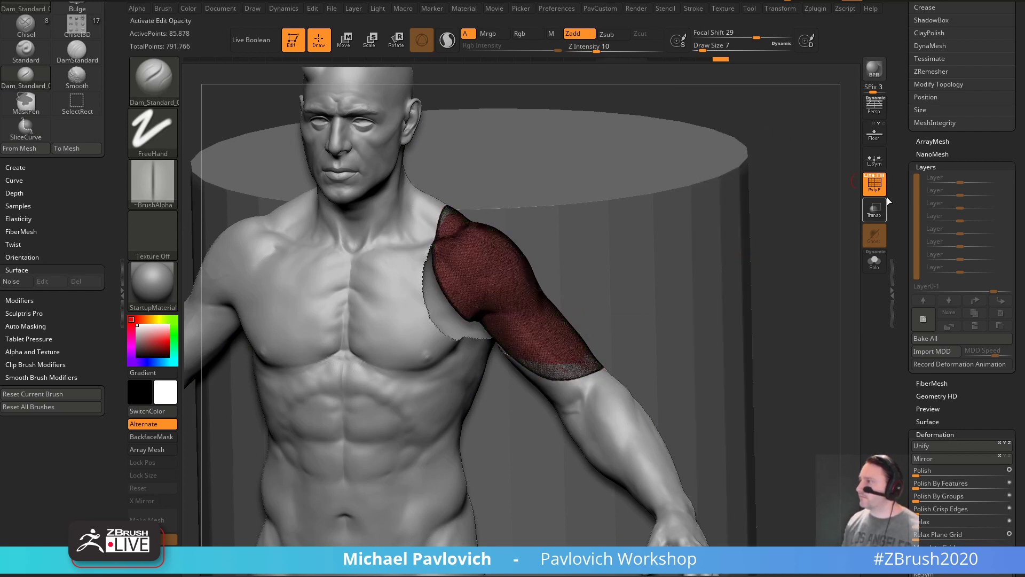
key(shift+f)
key(alt+s)
drag(793, 289, 750, 289)
drag(899, 340, 929, 299)
key(shift)
- Add surface noise to the shoulder piece and shape its Noise Curve into two peaks separated by a low valley
drag(915, 218, 915, 550)
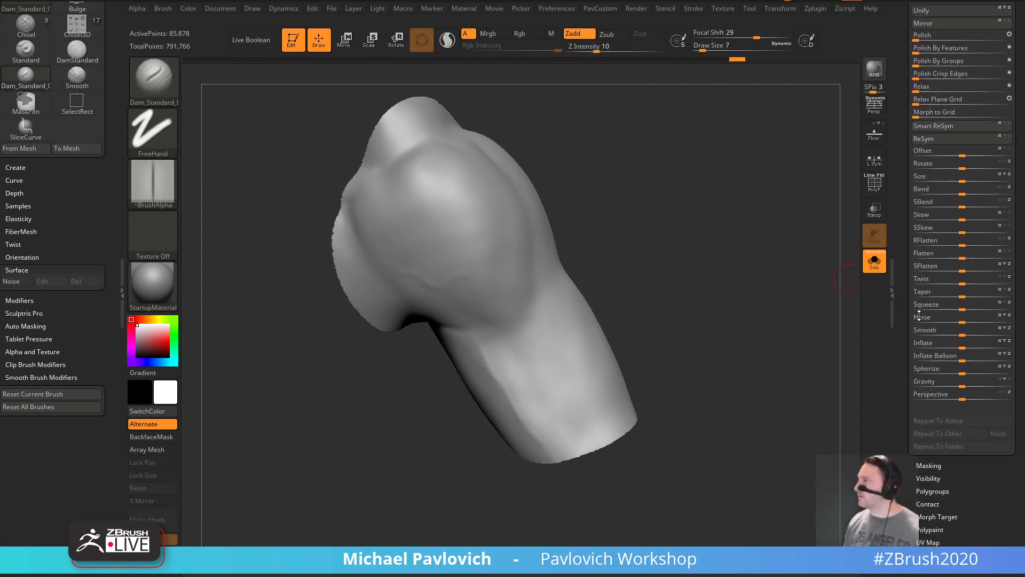
click(934, 130)
click(922, 21)
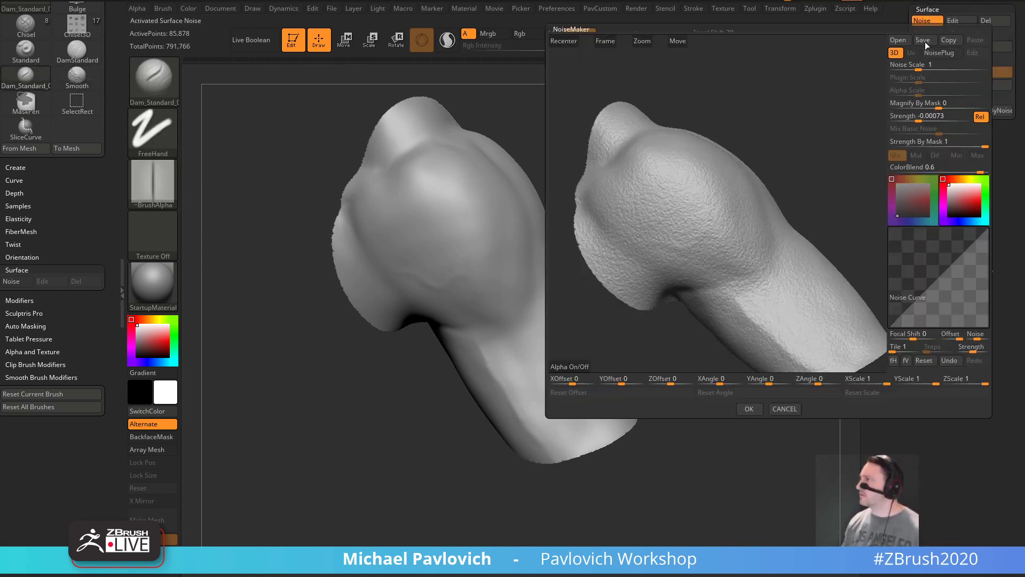
drag(816, 209, 821, 212)
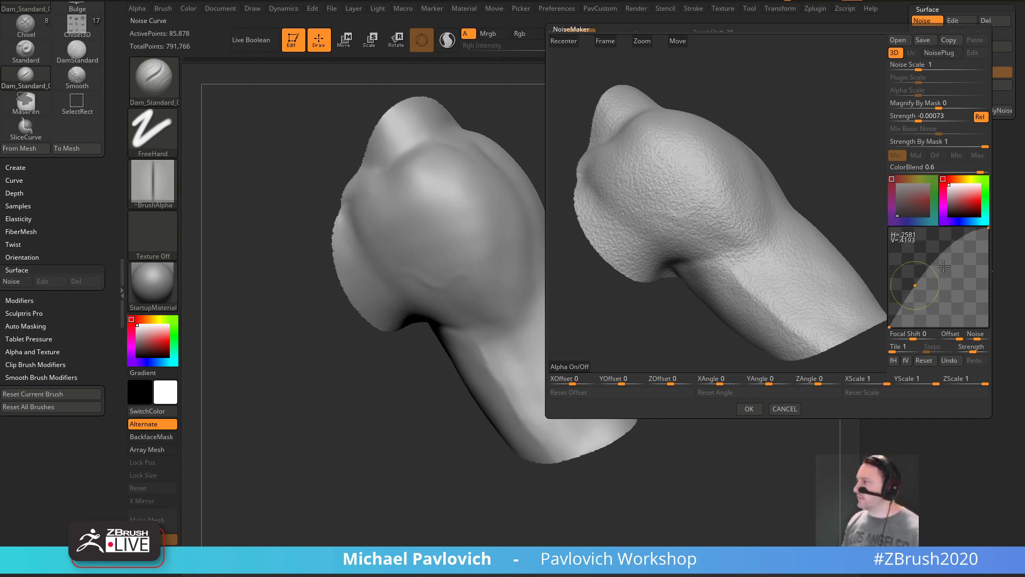
drag(921, 296, 949, 316)
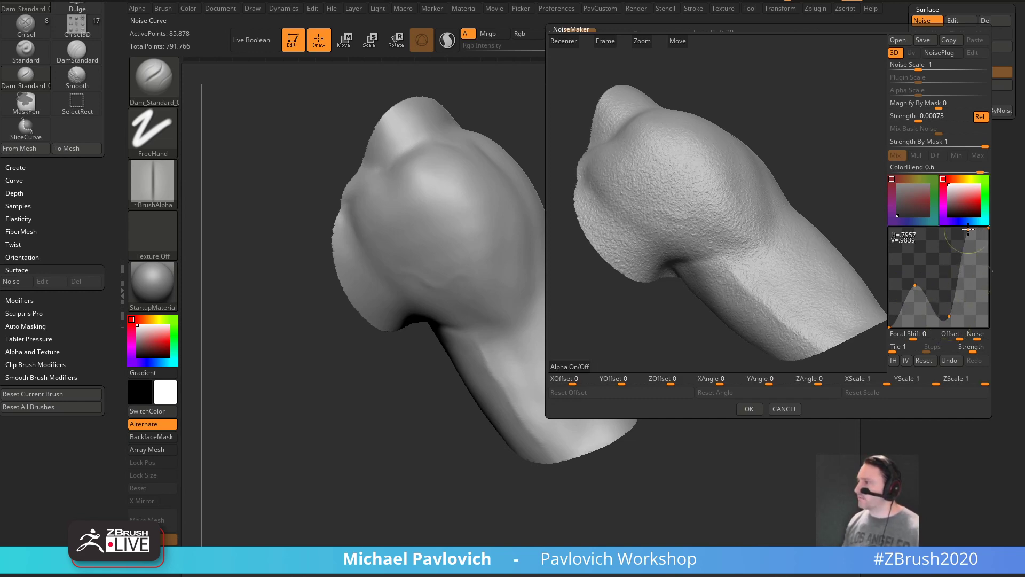
- Set the noise strength to about -0.00093 and accept the NoiseMaker settings
click(920, 121)
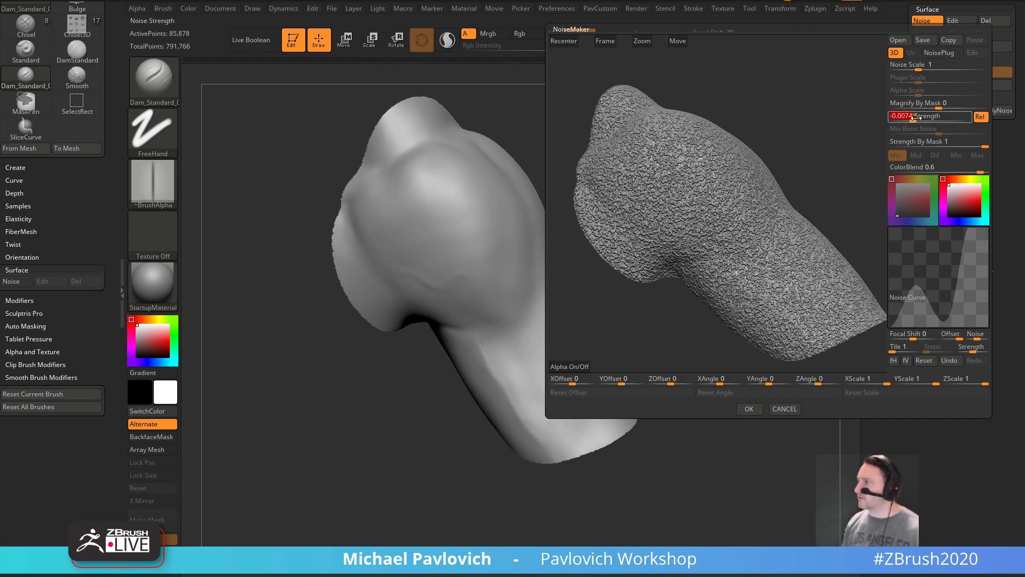
text(-0.0019)
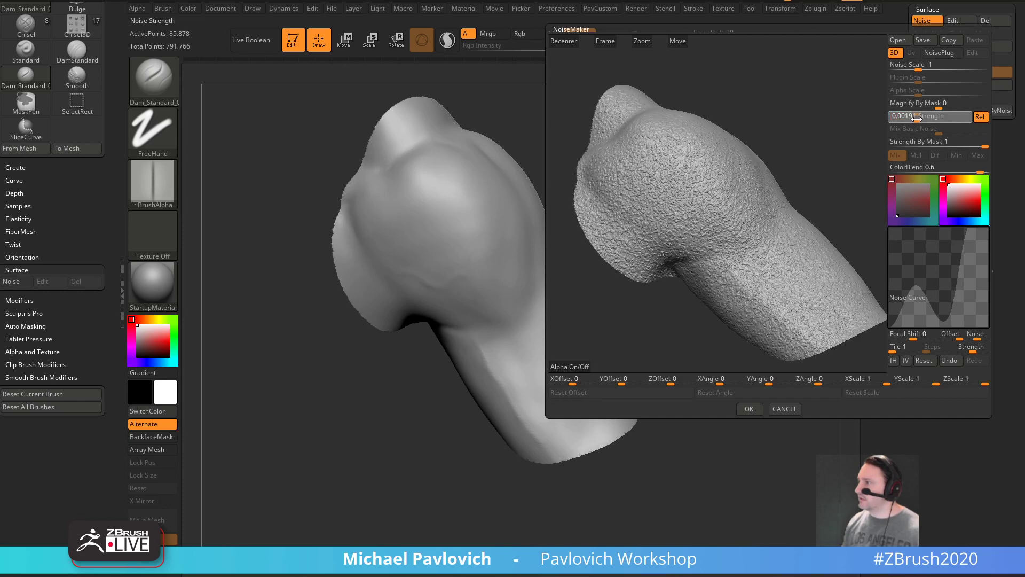
drag(917, 118, 924, 118)
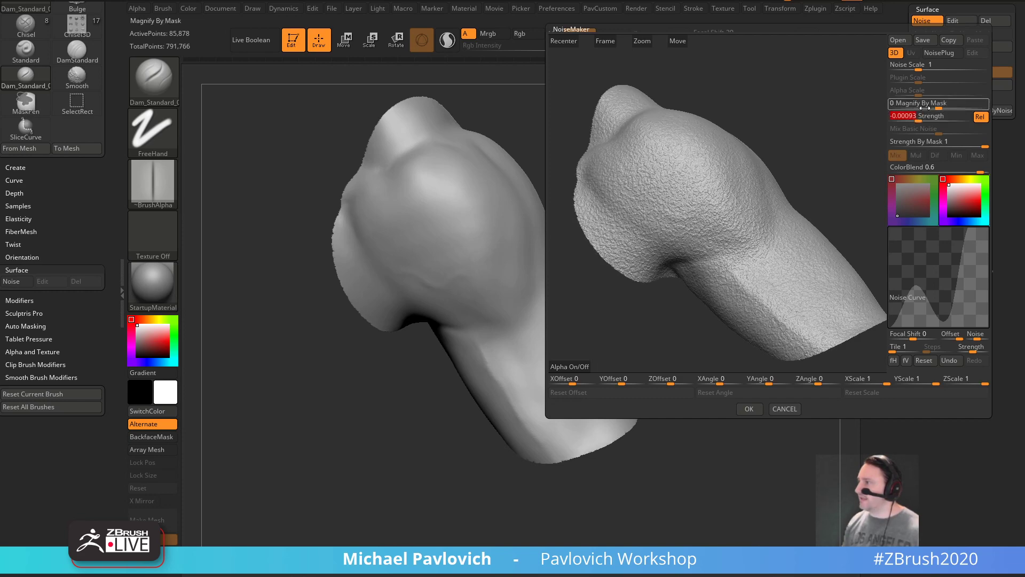
click(748, 409)
drag(761, 434, 875, 251)
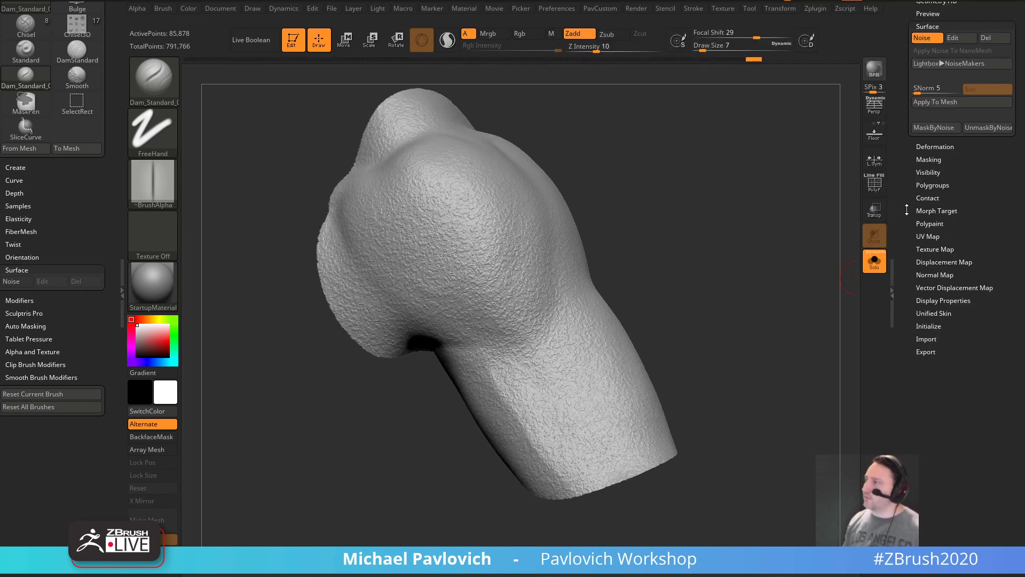
- Create a new recording layer on the shoulder piece and store a morph target
mouse_move(907, 210)
mouse_down()
mouse_move(909, 470)
mouse_move(909, 331)
mouse_up()
shift+click(924, 123)
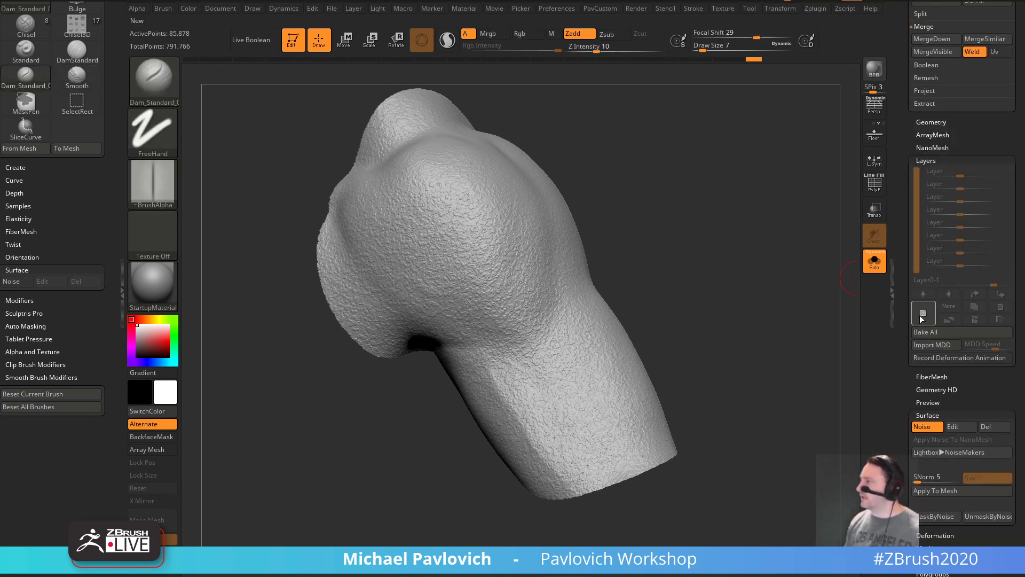
drag(908, 542, 908, 224)
shift+click(938, 262)
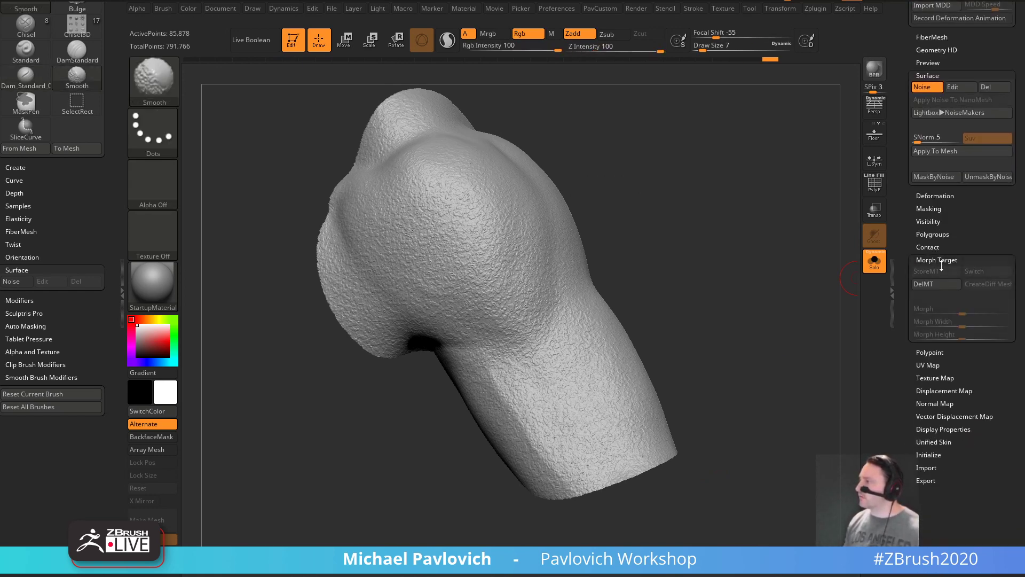
click(930, 271)
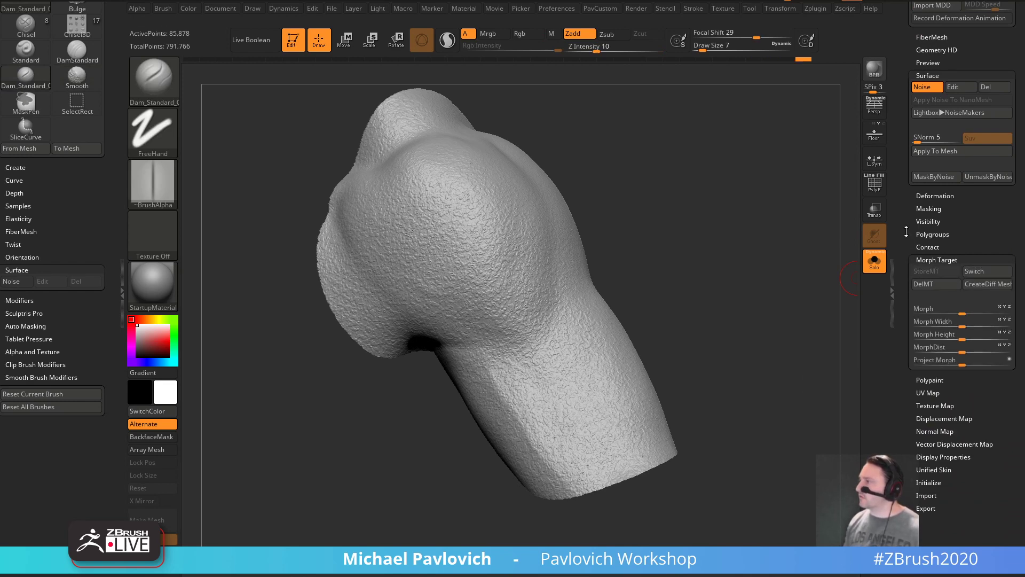
- Mask the shoulder piece by its surface noise with the noise preview off, and hide the mask display
drag(906, 231, 908, 326)
click(930, 286)
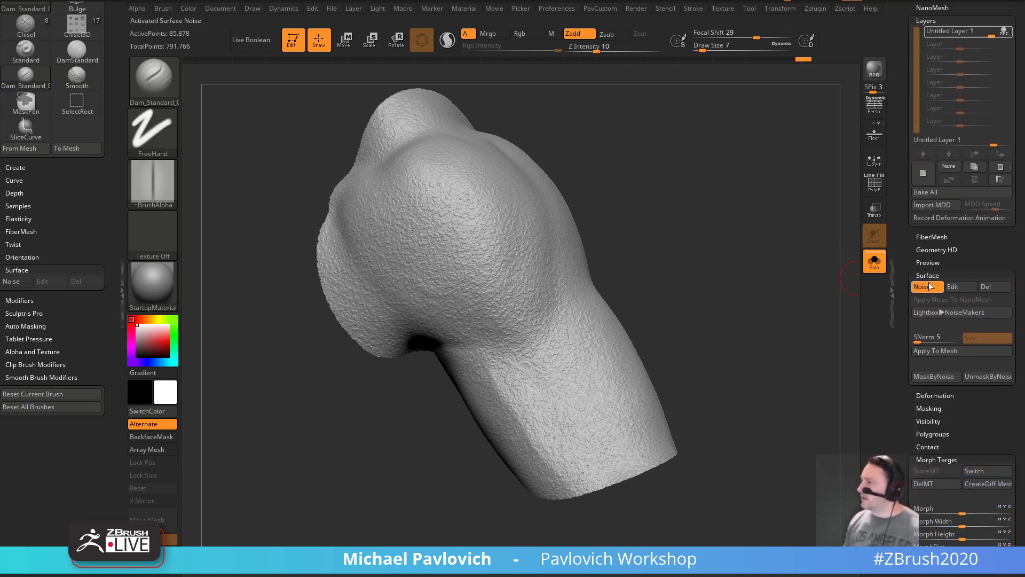
drag(934, 365, 934, 324)
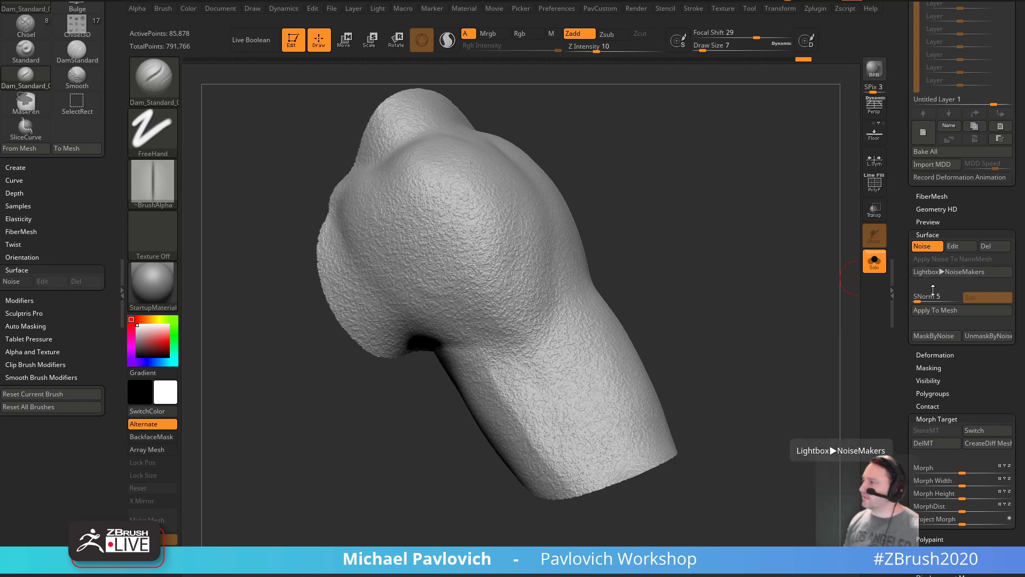
click(933, 335)
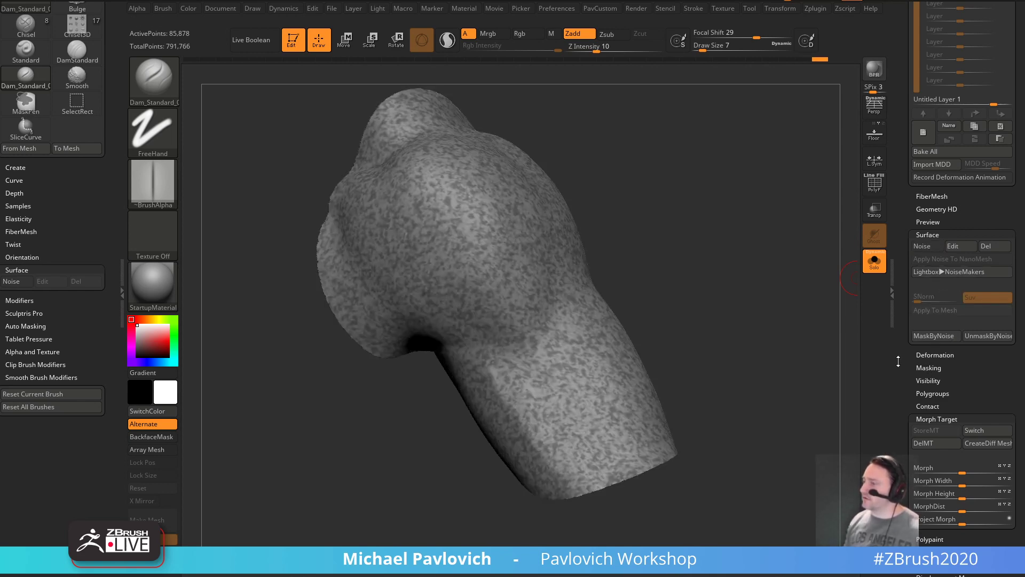
key(space)
drag(900, 211, 900, 215)
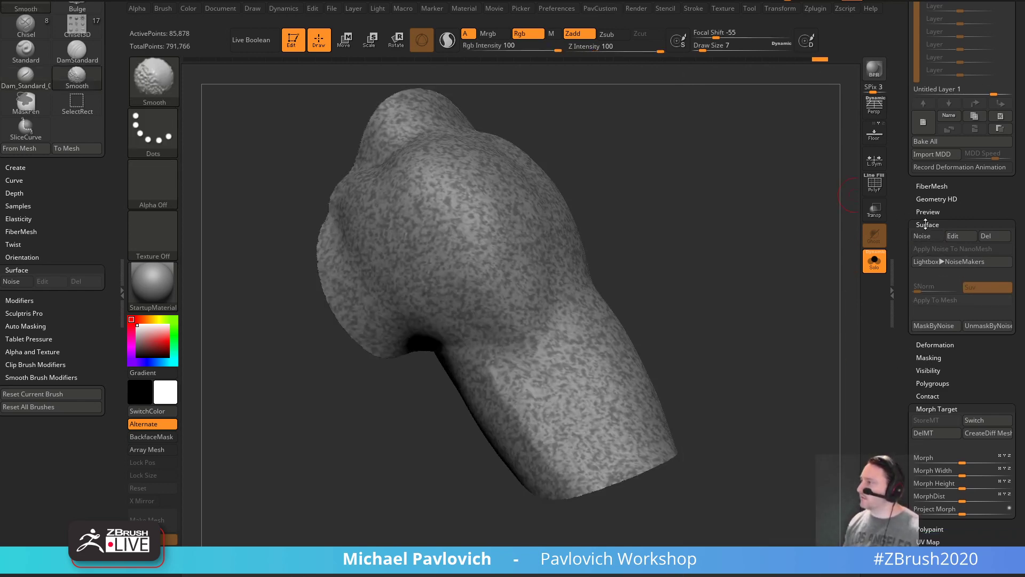
click(927, 238)
click(929, 249)
click(921, 273)
- Inflate the unmasked areas of the shoulder piece on the recording layer to sculpt the noise pattern
key(space)
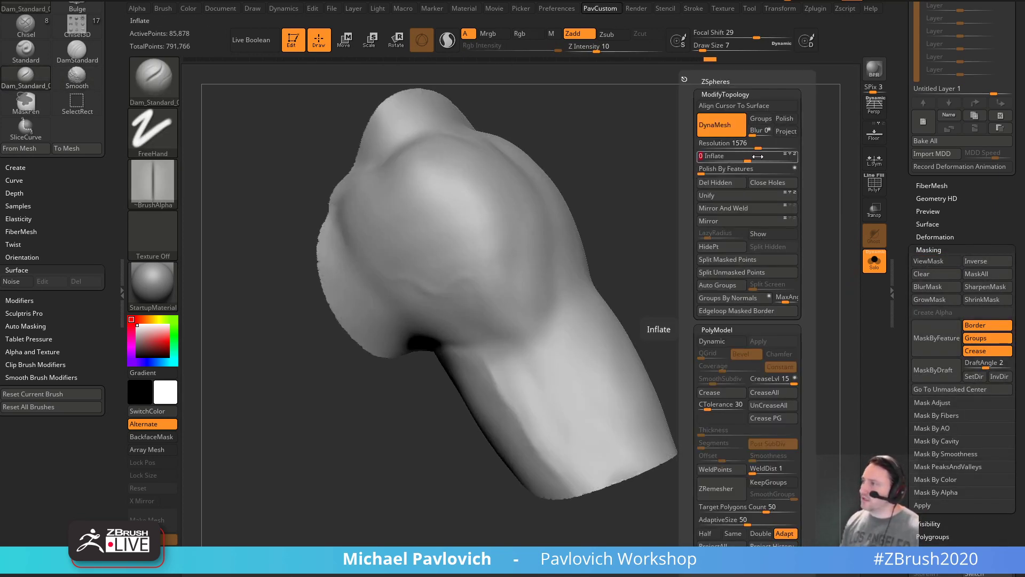
drag(750, 158, 749, 160)
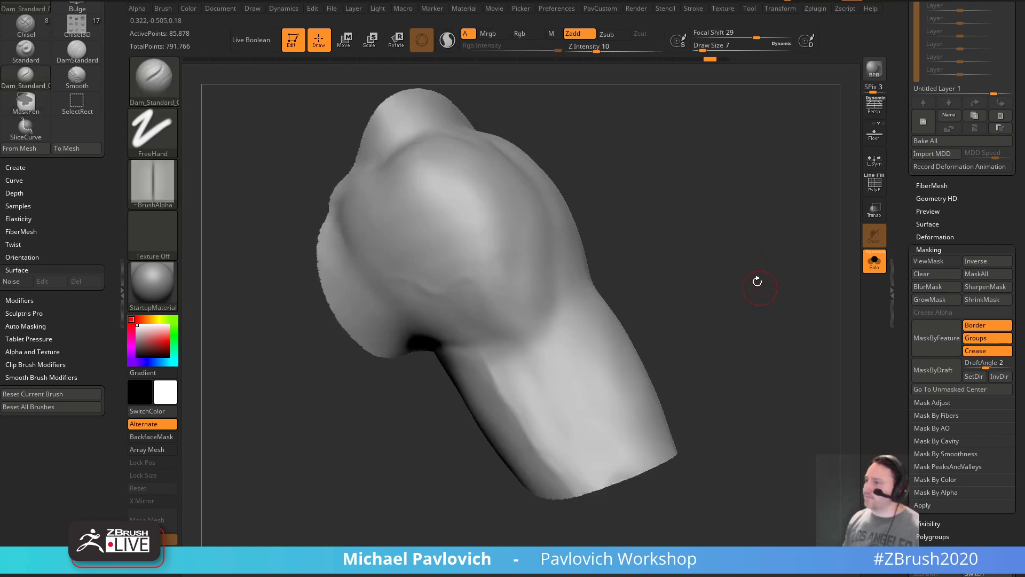
key(shift+d)
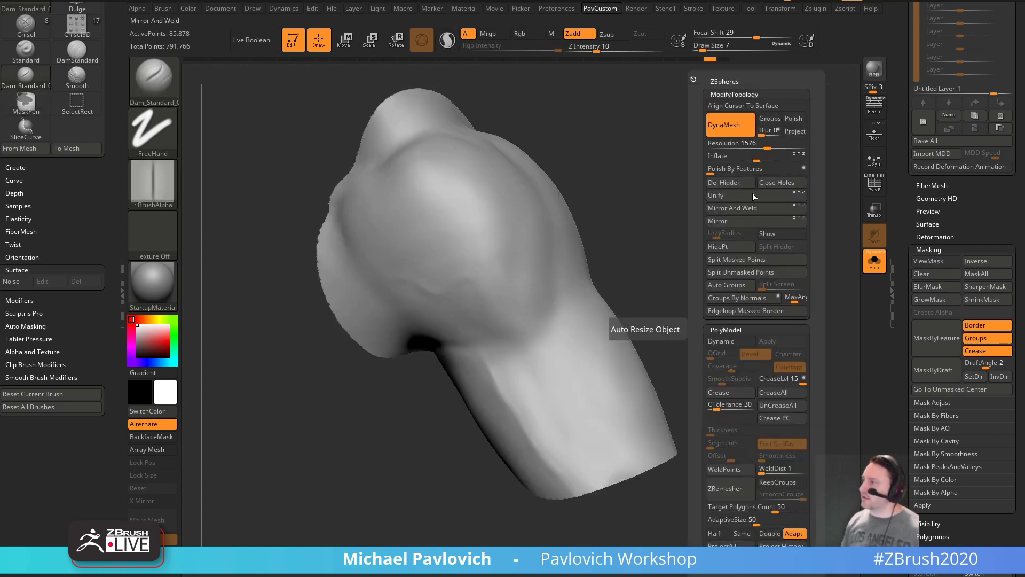
click(759, 156)
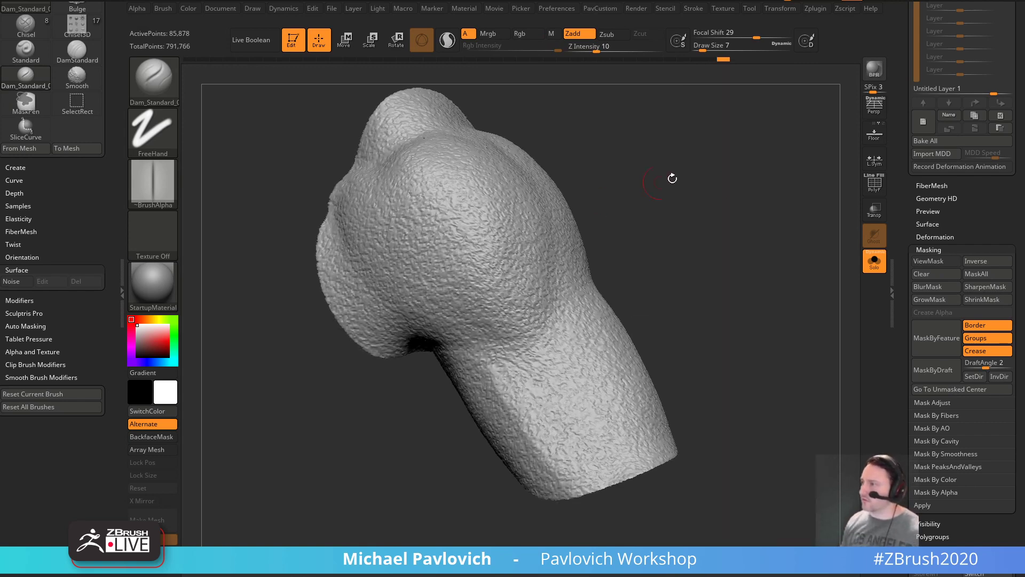
drag(671, 177, 710, 203)
- Stop recording the inflated detail layer and set its intensity to about 1.07
scroll(945, 338, up, 5)
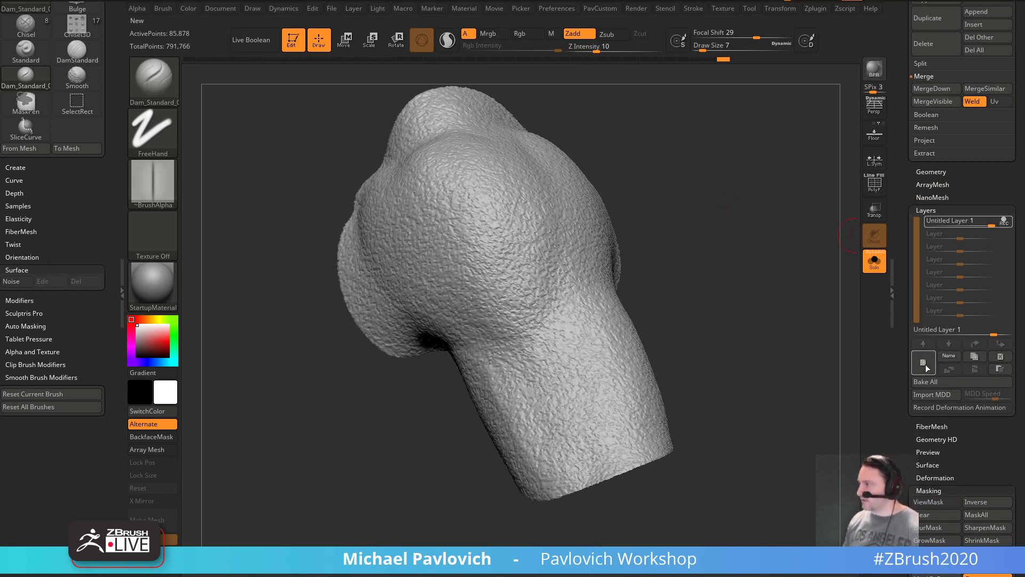
click(1003, 221)
mouse_move(991, 224)
mouse_down()
mouse_move(927, 232)
mouse_move(992, 225)
mouse_up()
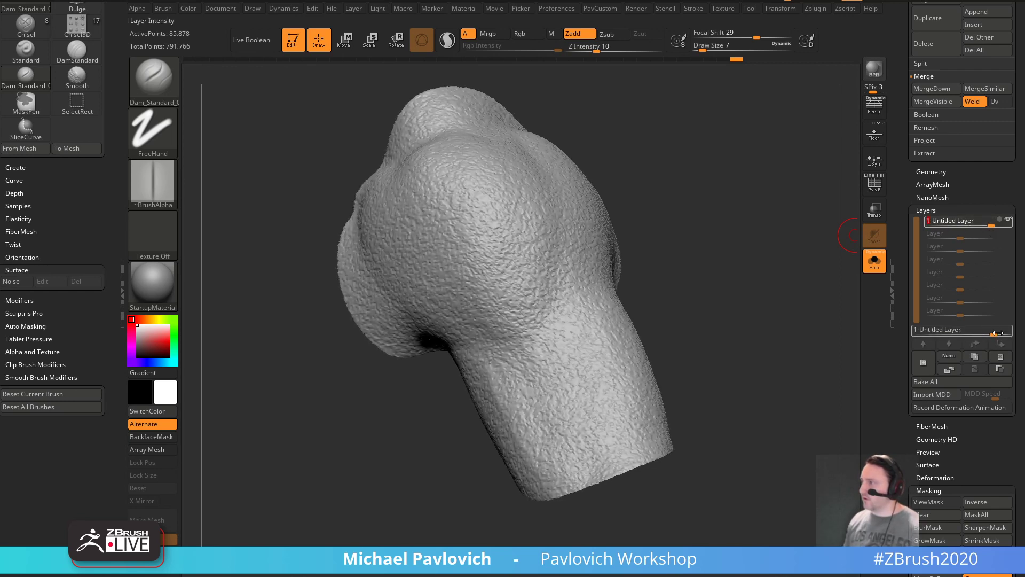
drag(996, 332, 992, 333)
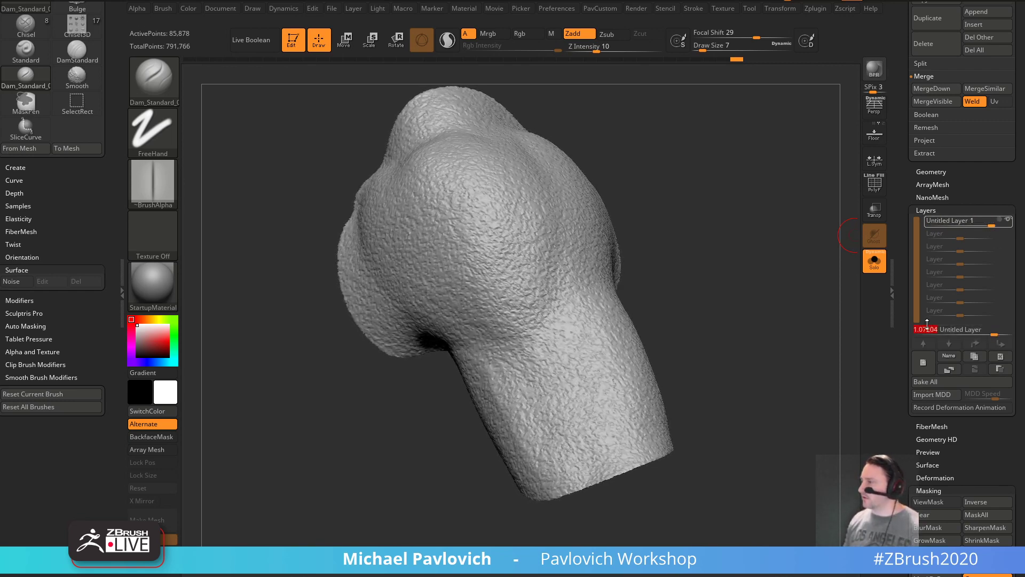
- Bake the inflated detail layer into the shoulder mesh
scroll(962, 363, down, 1)
click(938, 345)
drag(704, 395, 680, 398)
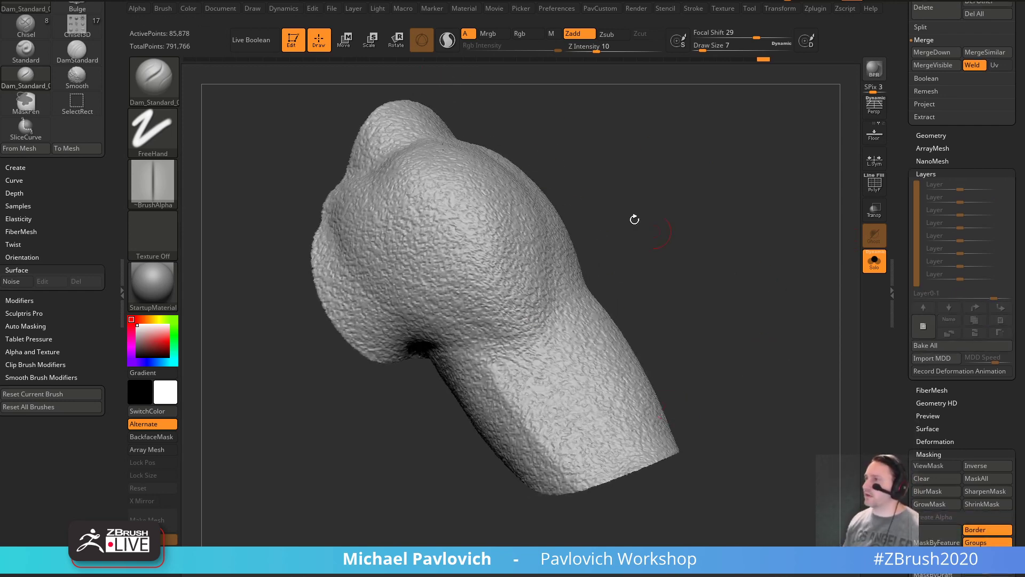
- Return the textured shoulder piece to step 46 of 54 in the undo history
click(404, 10)
click(438, 233)
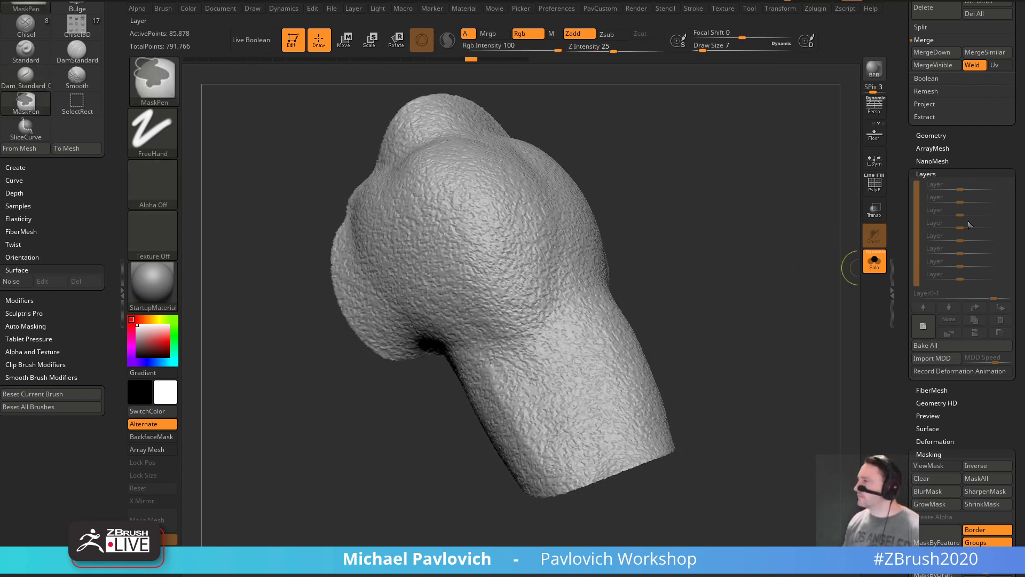
mouse_move(473, 61)
mouse_down()
mouse_move(498, 60)
mouse_move(429, 66)
mouse_move(490, 66)
mouse_move(469, 68)
mouse_up()
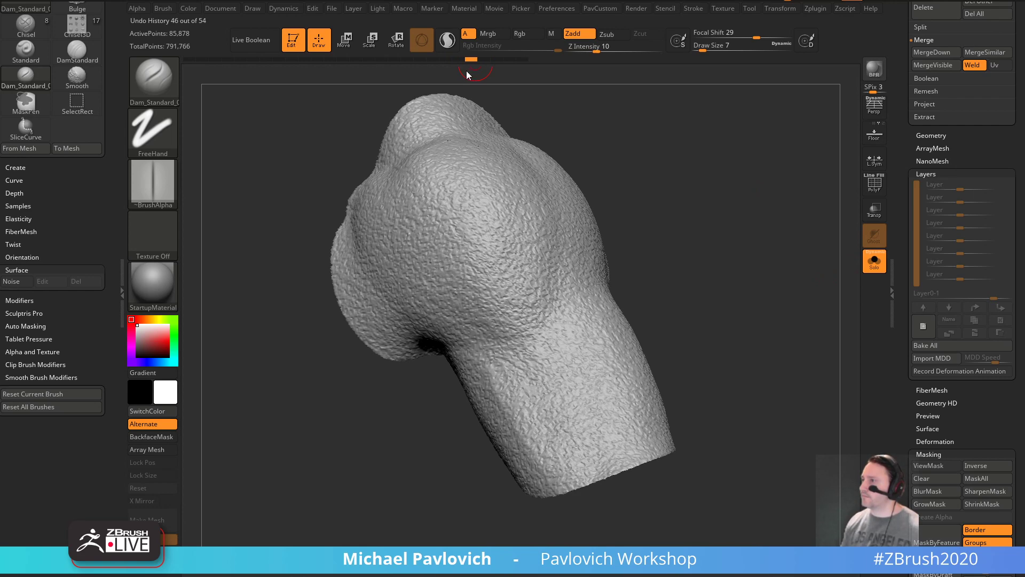
- Add a new recording layer to the shoulder piece
drag(904, 327, 908, 45)
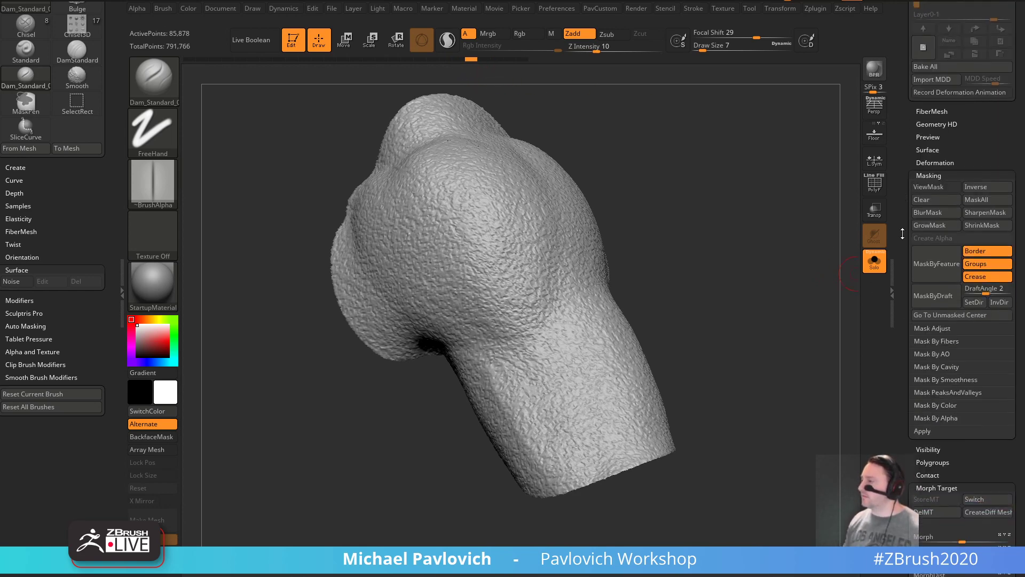
click(933, 223)
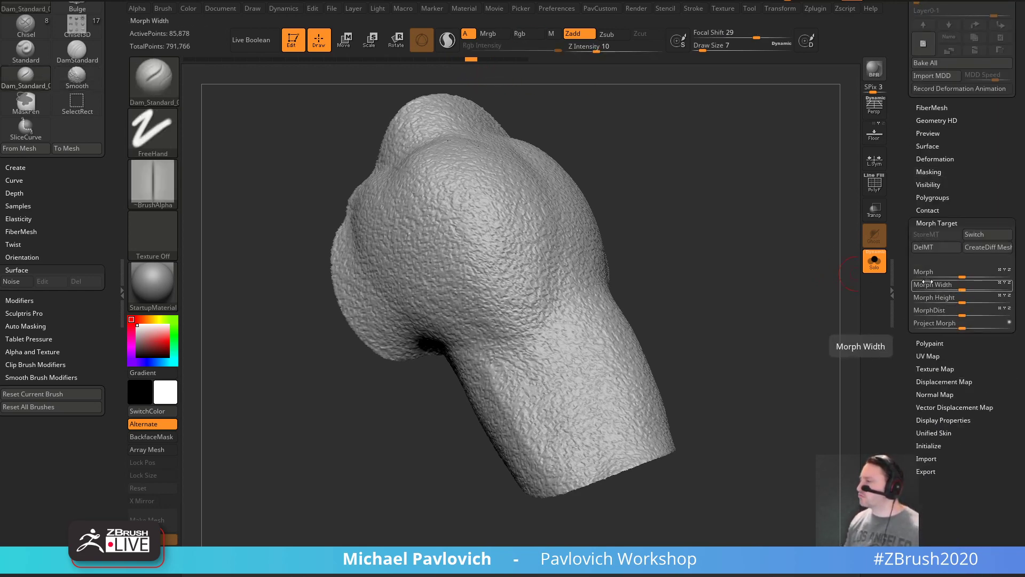
drag(918, 222, 908, 287)
click(922, 232)
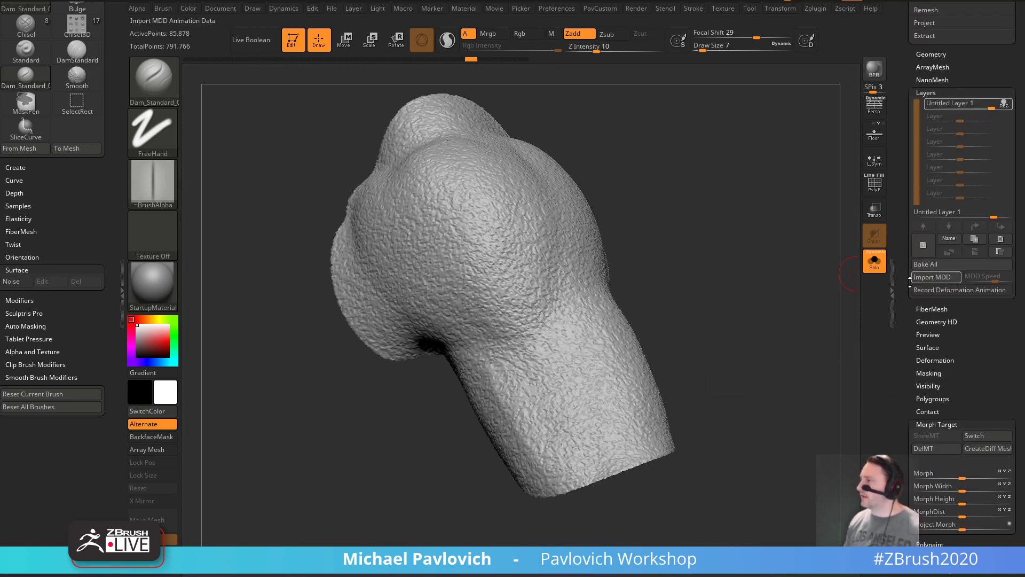
- Smooth the whole shoulder piece on the recording layer with the Smooth deformation
drag(932, 362, 930, 246)
click(934, 231)
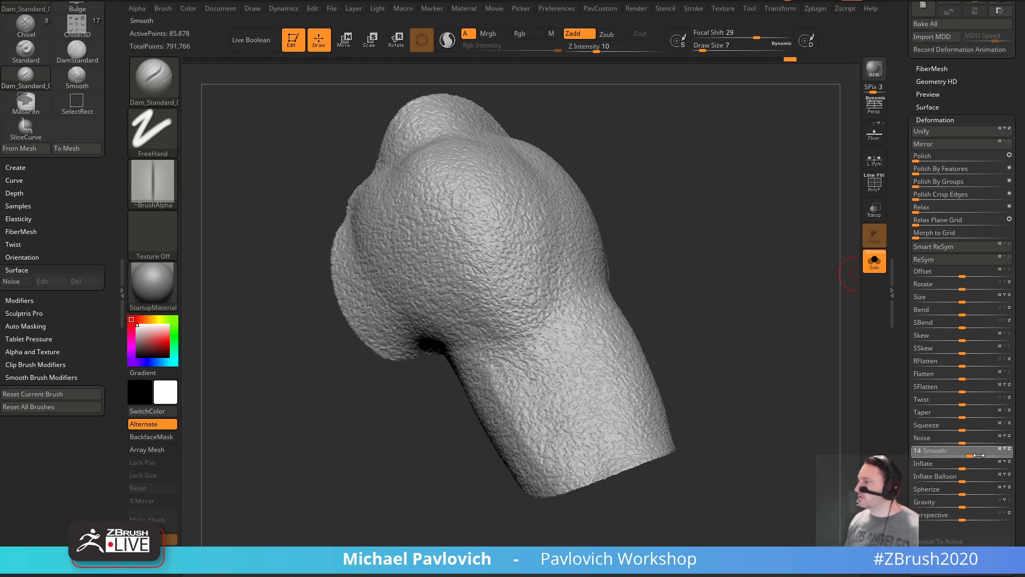
drag(962, 452, 991, 452)
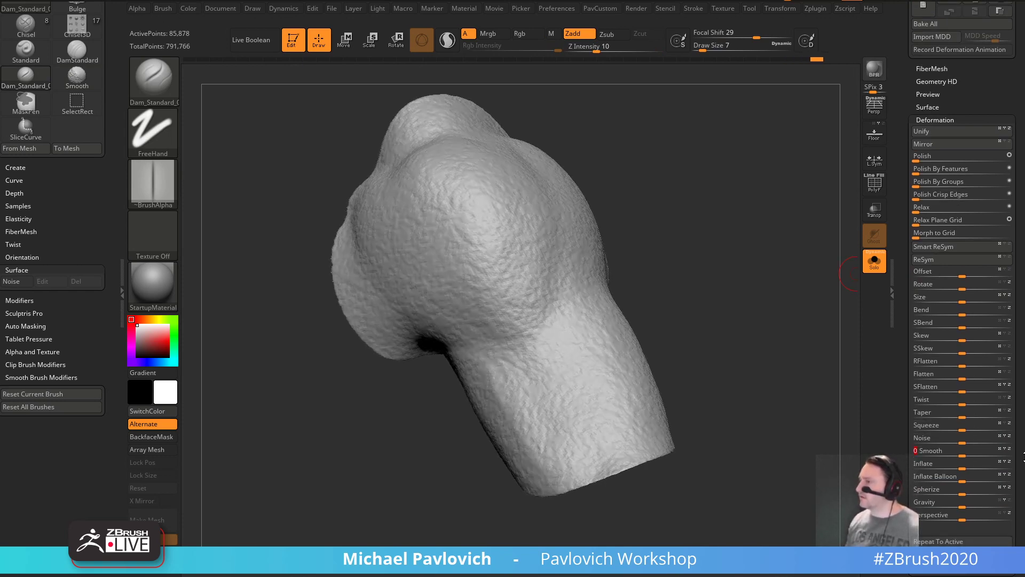
- Stop recording the smoothing layer and set its intensity to -1 to exaggerate the surface detail
scroll(903, 305, up, 10)
drag(991, 335, 930, 345)
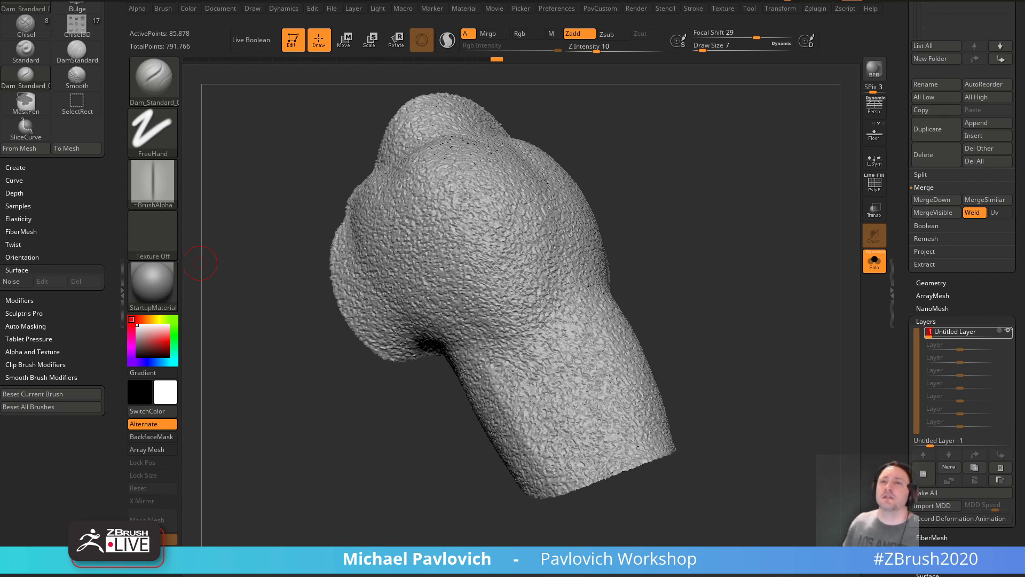
drag(911, 218, 915, 418)
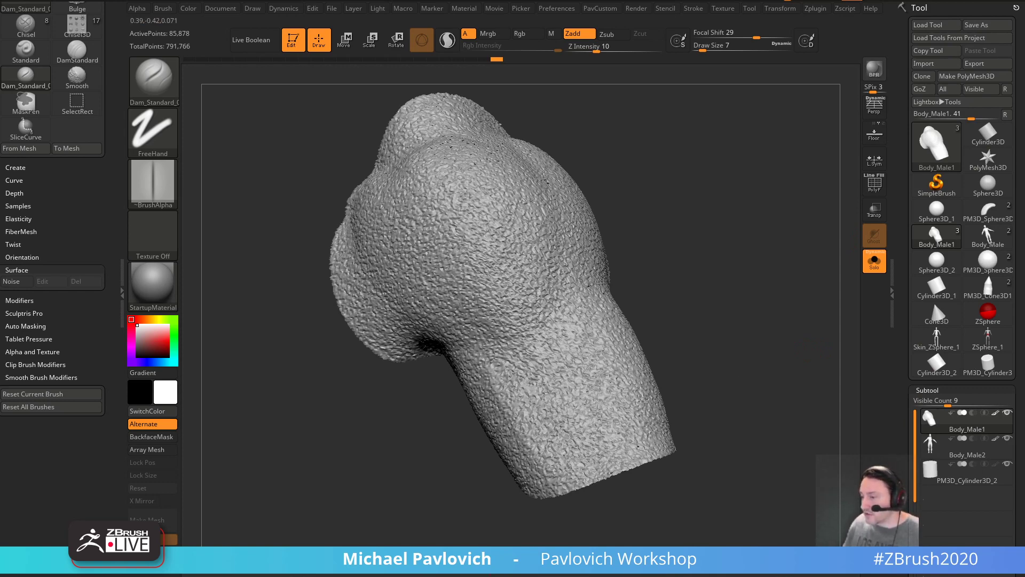
- Switch to the YouTube channel's playlists in the browser and look through the "NEW Intro to ZBrush - ZBrush for Ideation" playlist
key(alt+Tab)
click(189, 83)
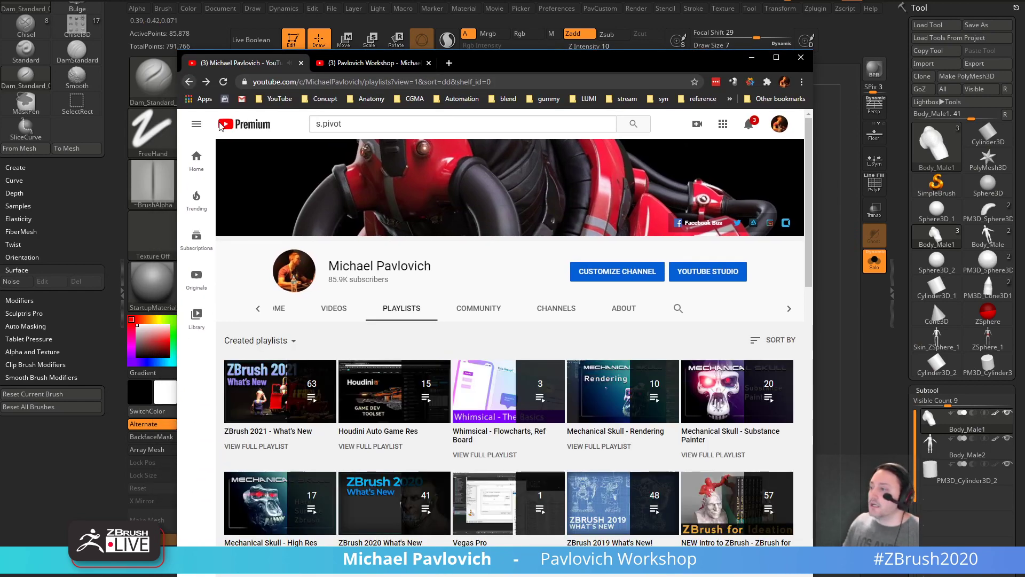
drag(511, 72, 512, 41)
scroll(470, 371, down, 6)
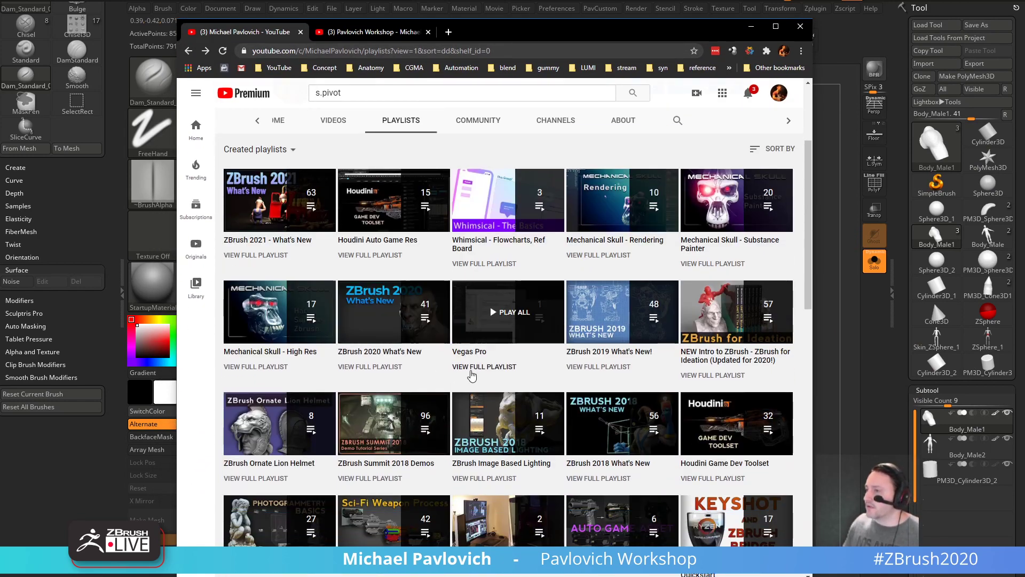
scroll(473, 381, up, 4)
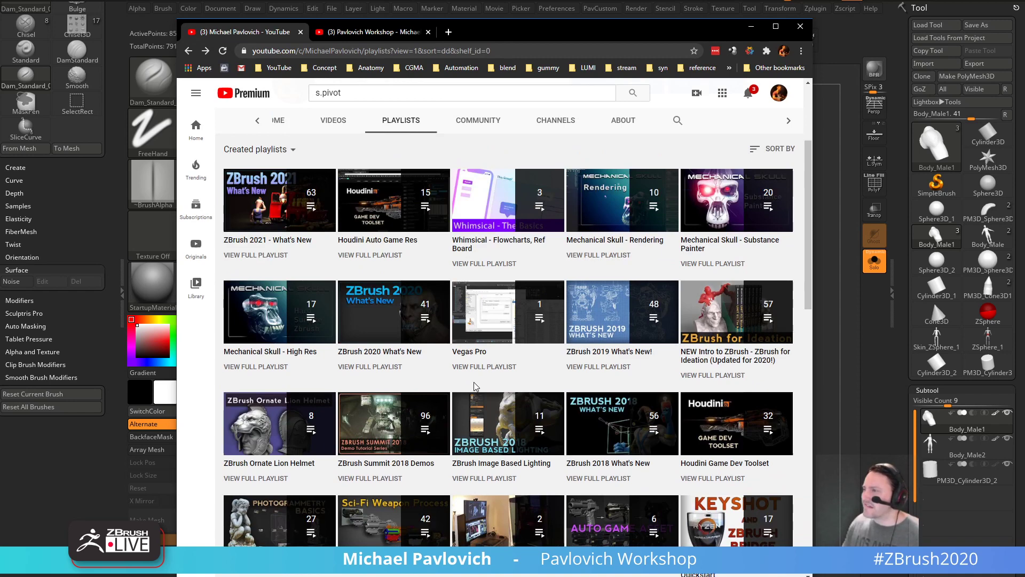
click(740, 376)
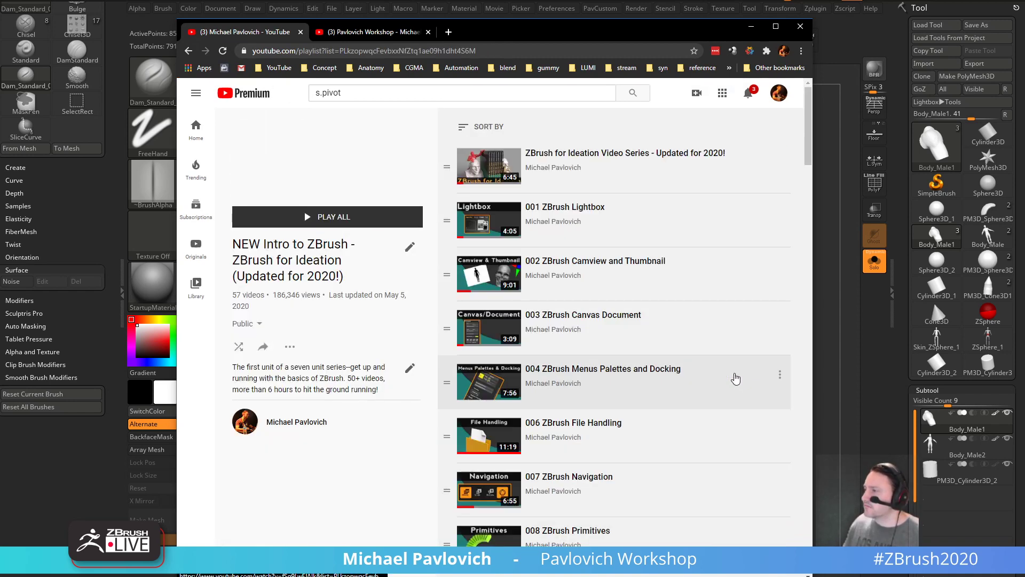
scroll(517, 282, down, 20)
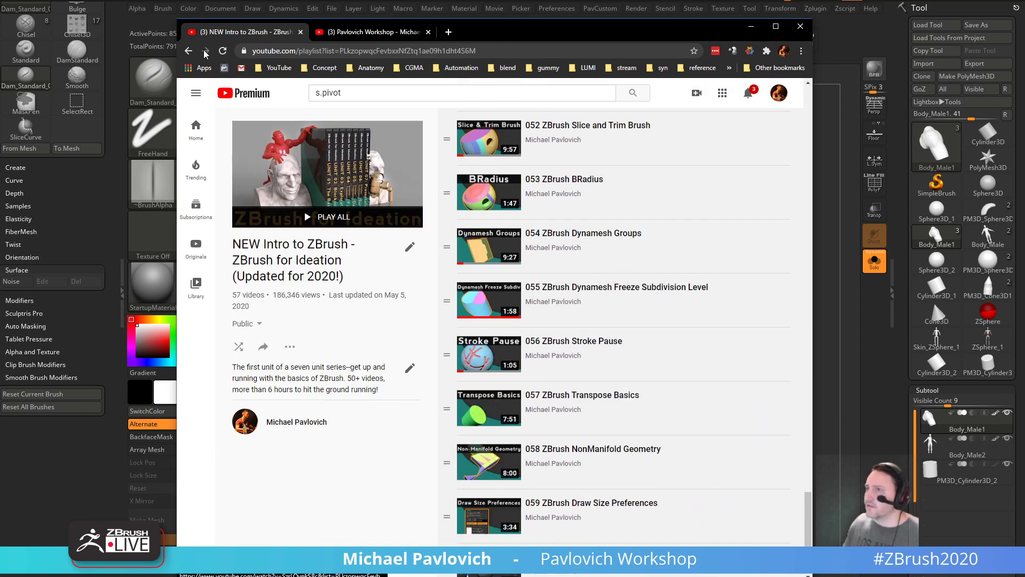
- Return to the channel's playlists and look through the videos in the "ZBrush 2021 - What's New" playlist
click(188, 51)
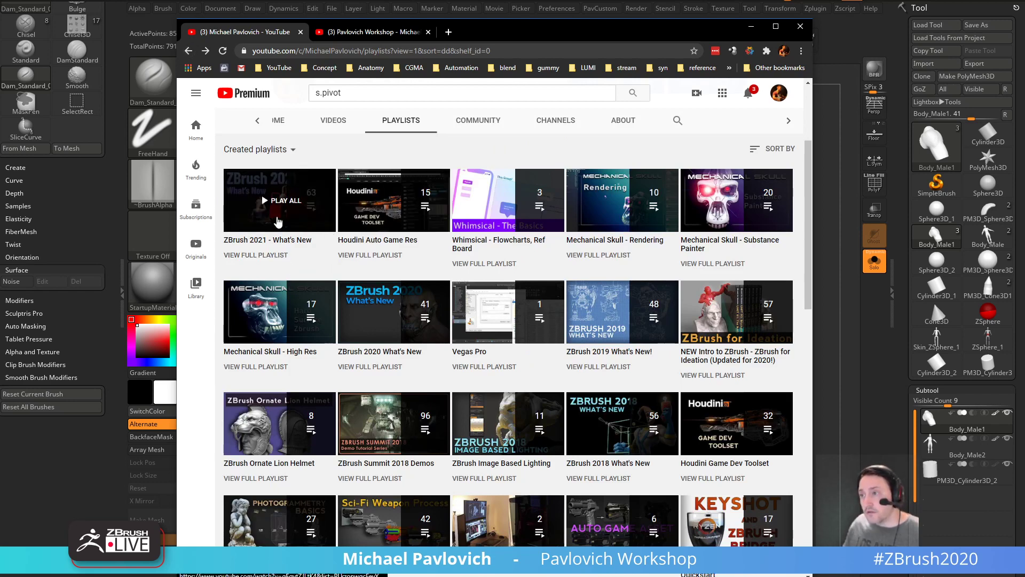
click(248, 256)
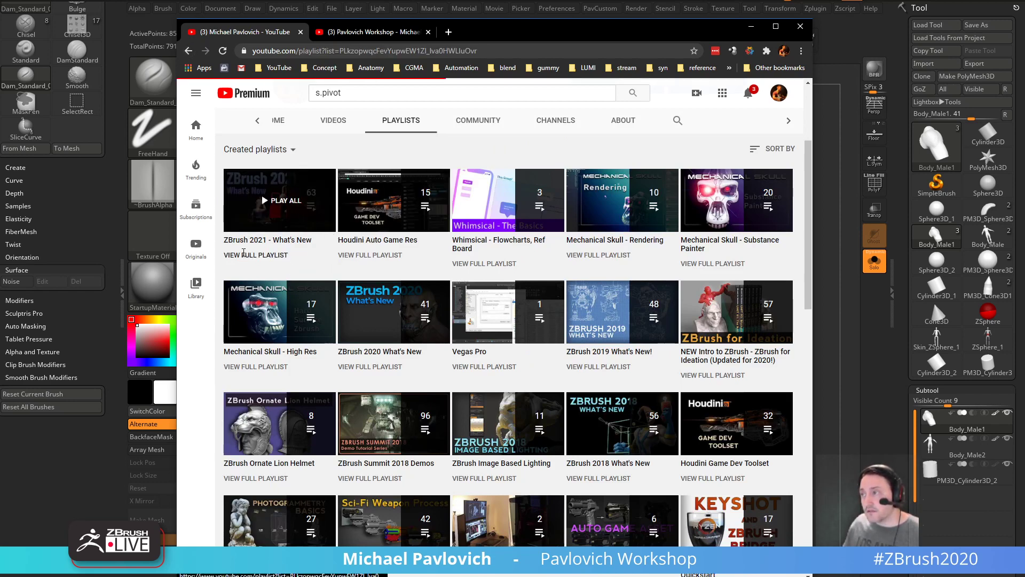
scroll(635, 235, down, 20)
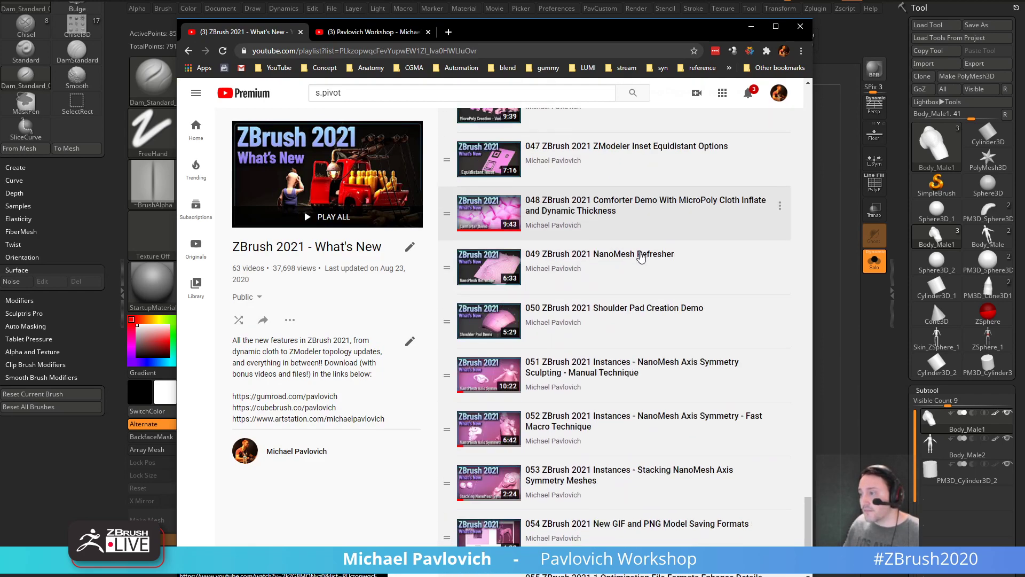
scroll(640, 256, up, 20)
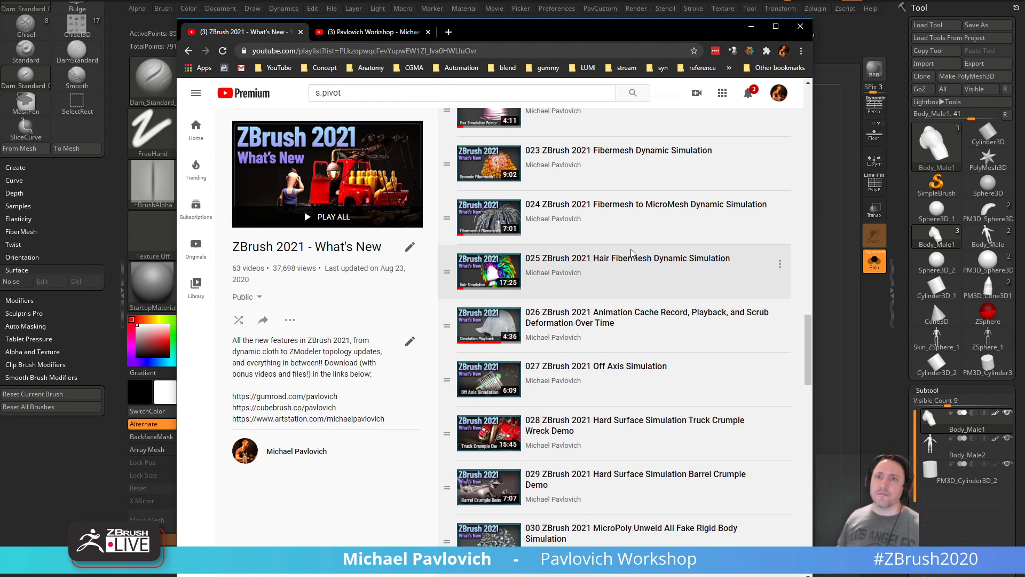
scroll(632, 253, up, 13)
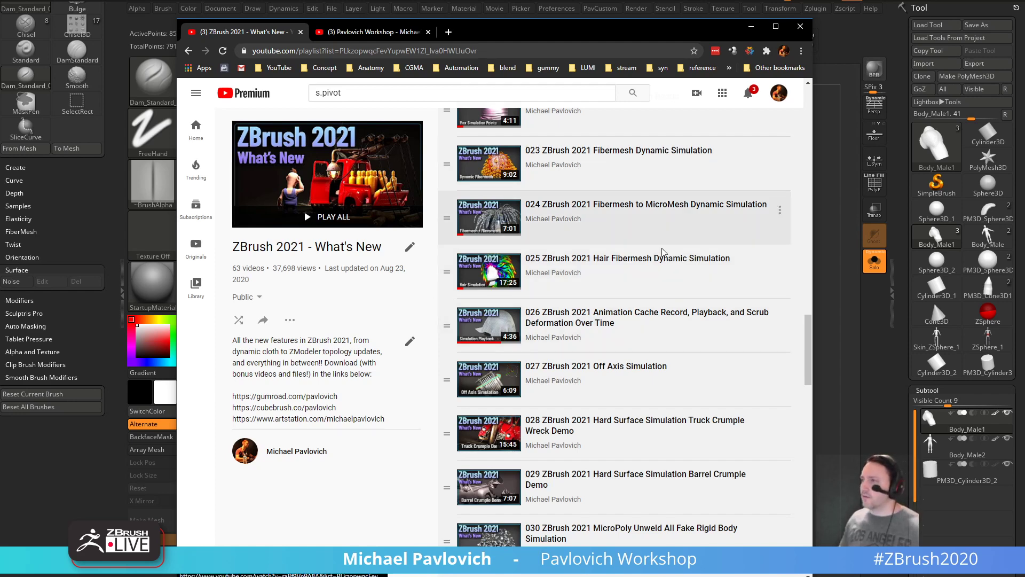
scroll(660, 239, up, 15)
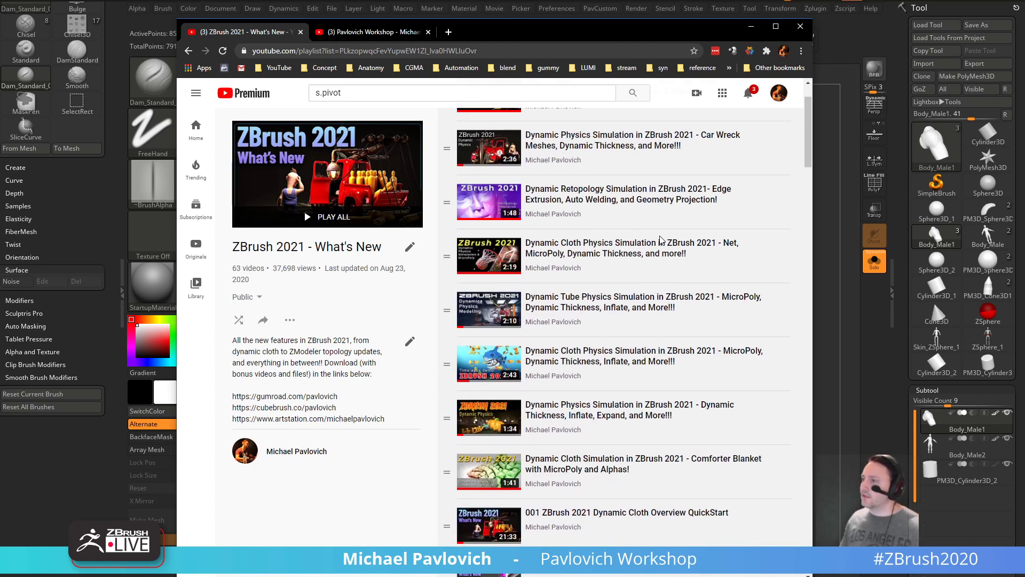
scroll(611, 245, up, 2)
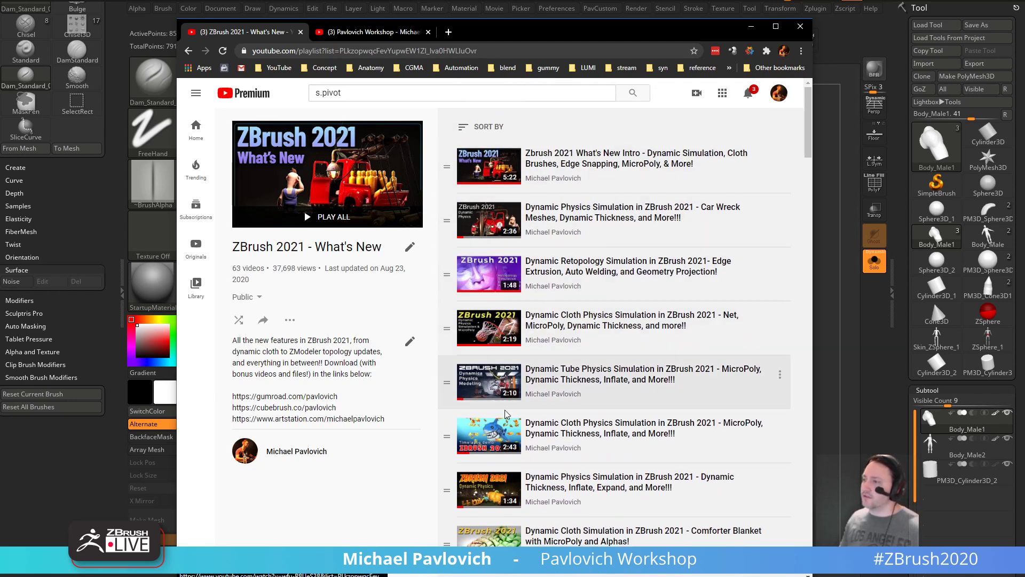
scroll(534, 347, down, 1)
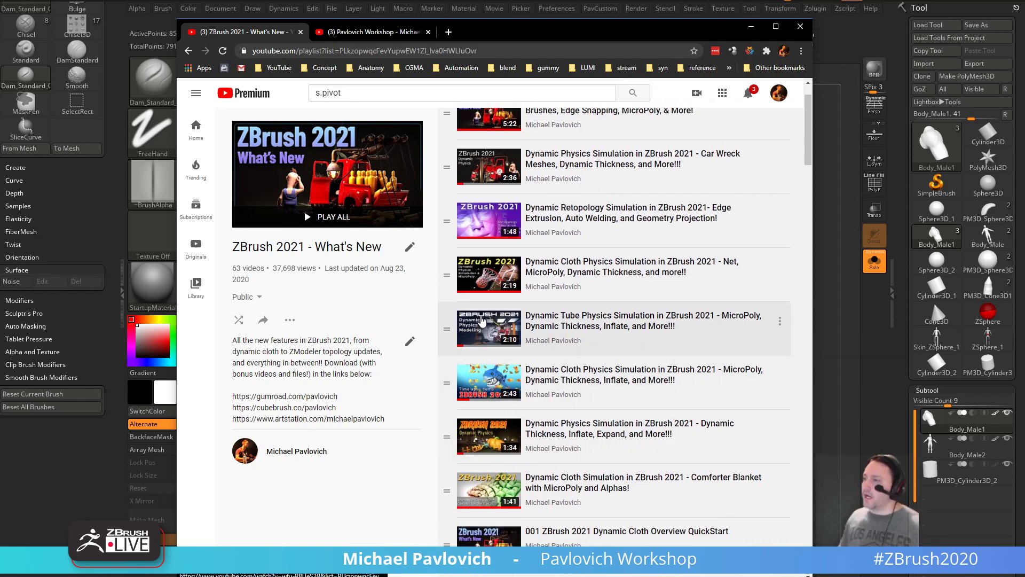
- Play the "Dynamic Physics Simulation in ZBrush 2021 - Car Wreck Meshes" video, skip ahead to about 1:43 and pause it
click(489, 166)
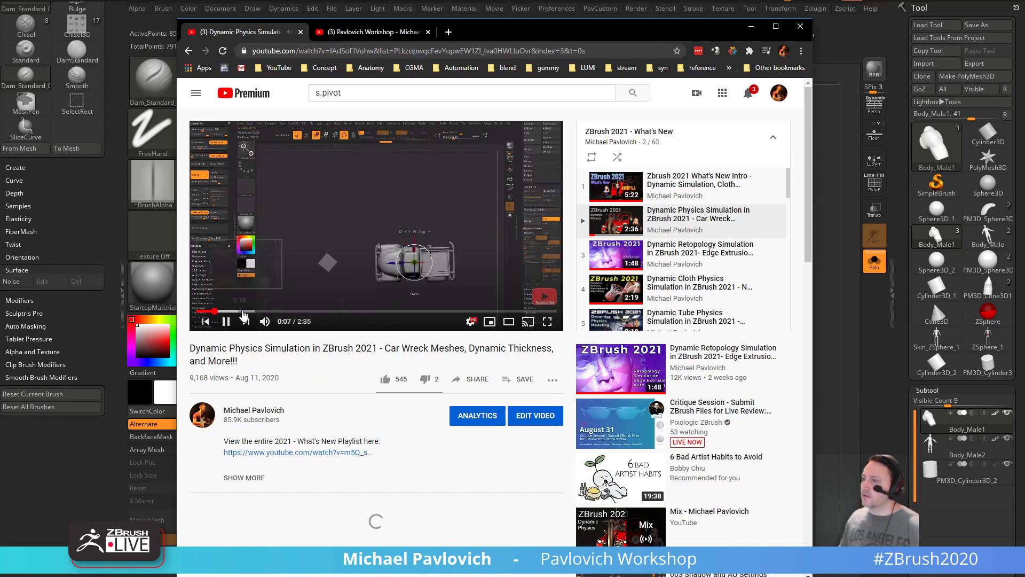
click(242, 311)
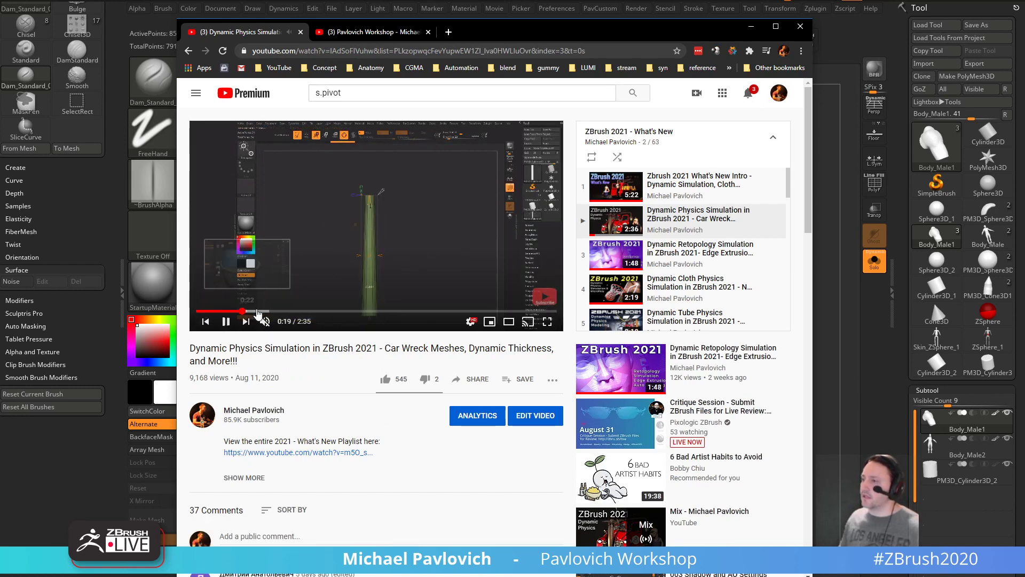
drag(258, 313, 380, 311)
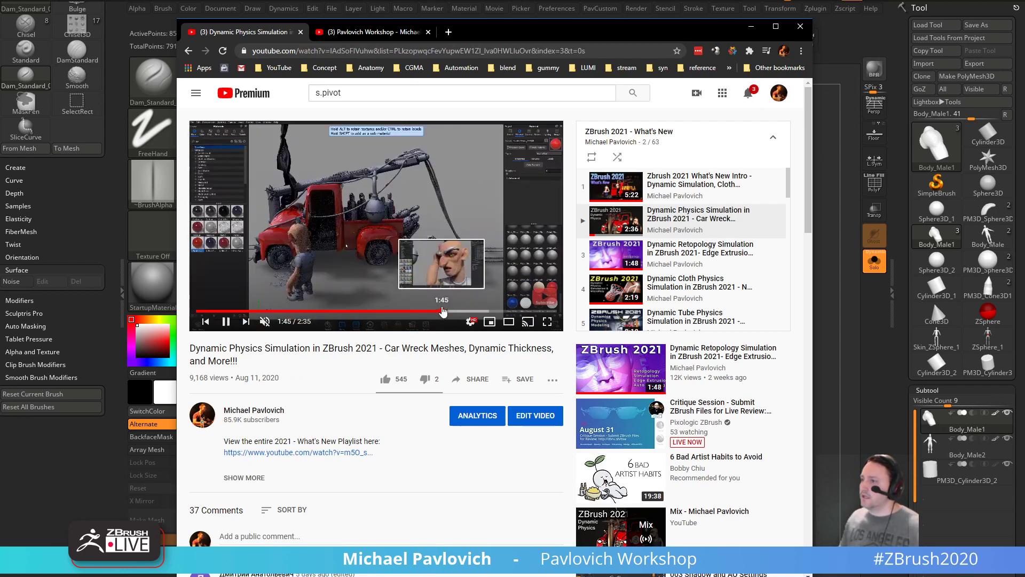
click(440, 311)
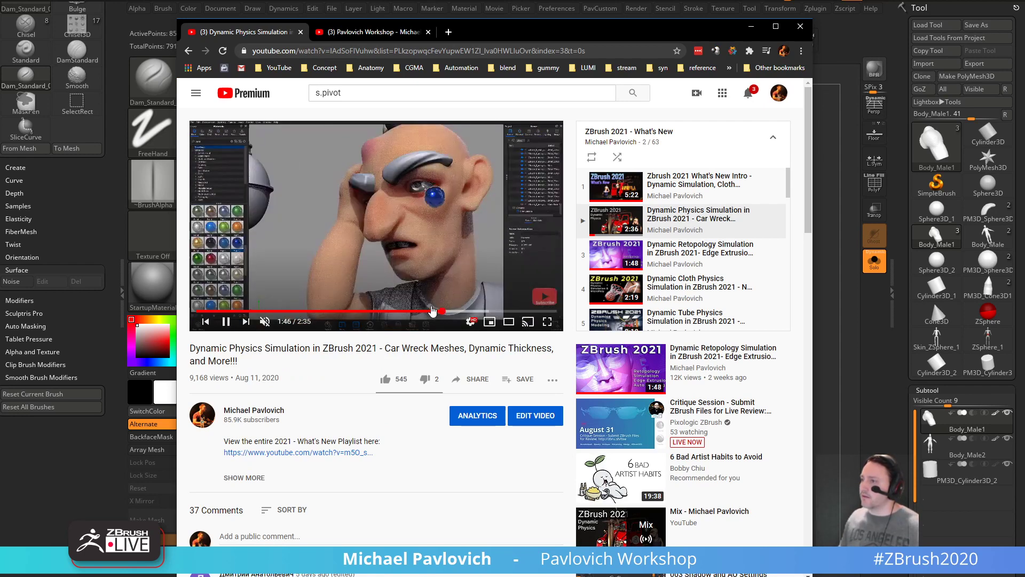
click(425, 312)
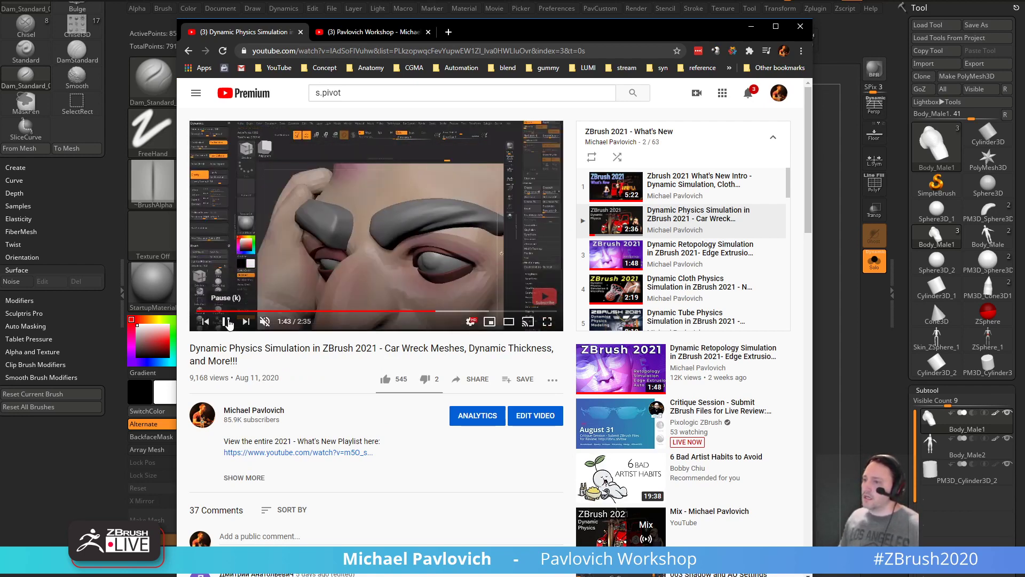
click(227, 322)
- Return to ZBrush, take the shoulder piece out of Edit mode and clear the canvas
click(751, 26)
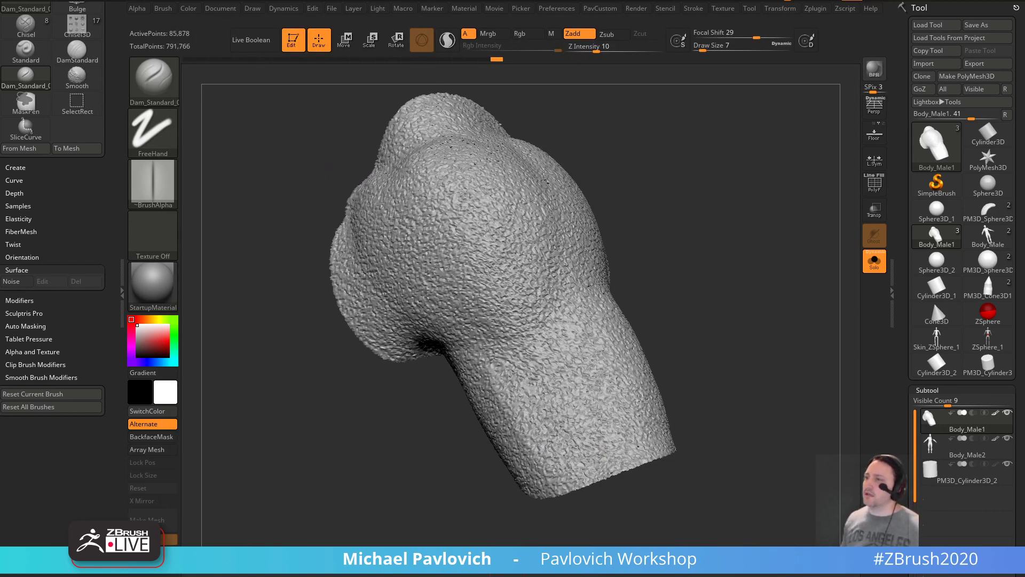
click(300, 42)
key(ctrl+n)
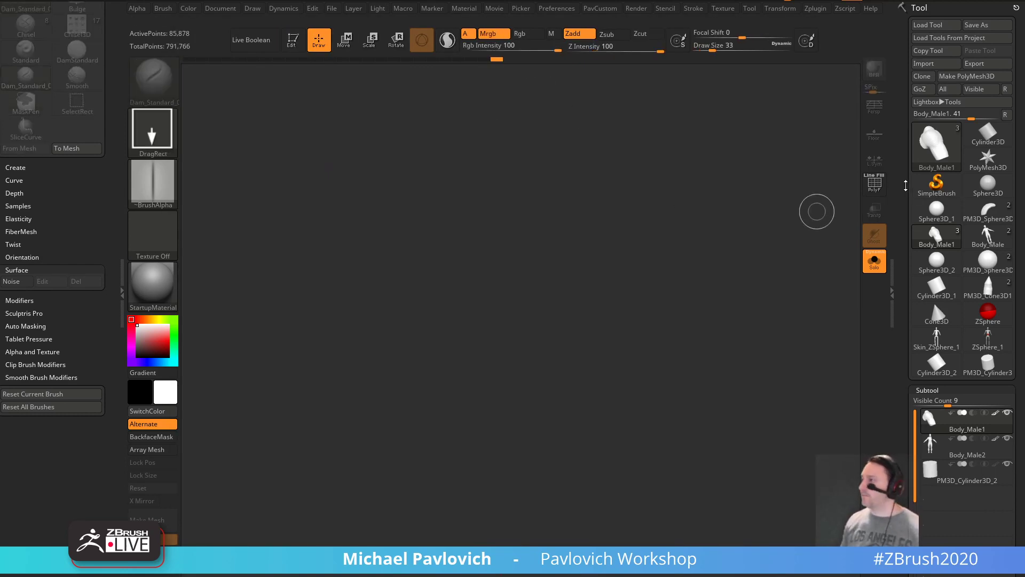
- Make SimpleBrush the current tool and open the file browser for loading a ZBrush tool
click(937, 184)
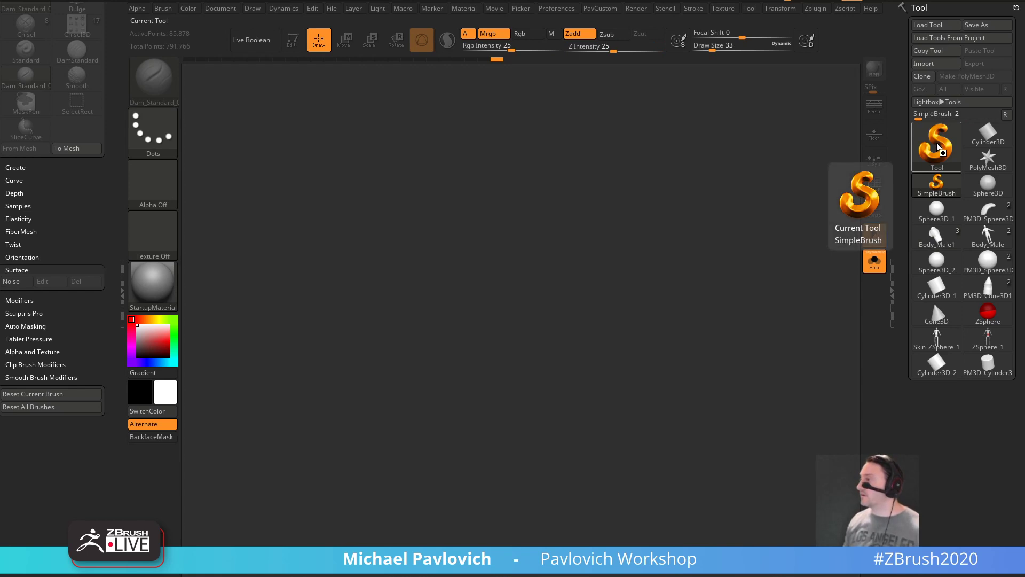
click(928, 25)
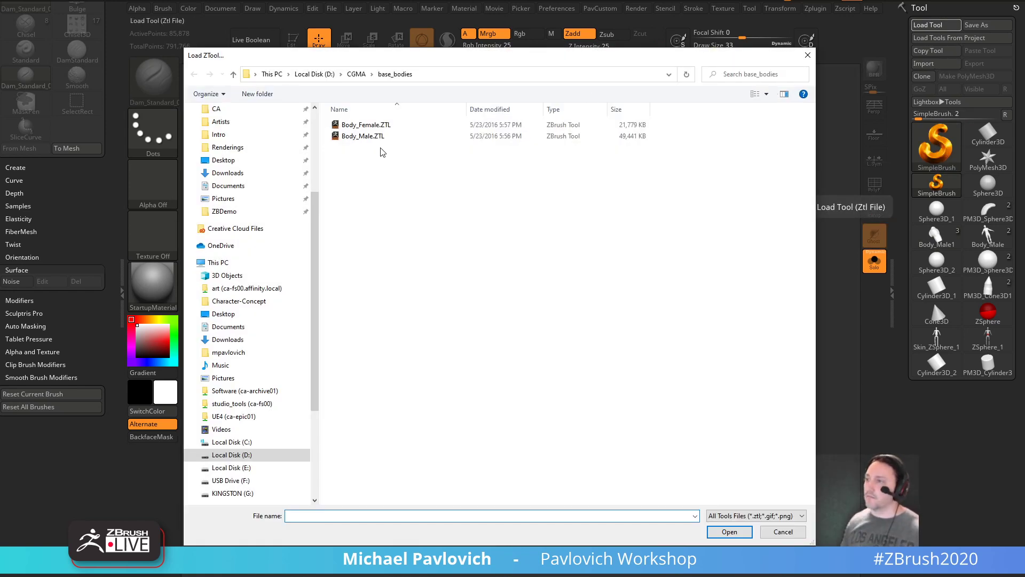
scroll(256, 142, up, 4)
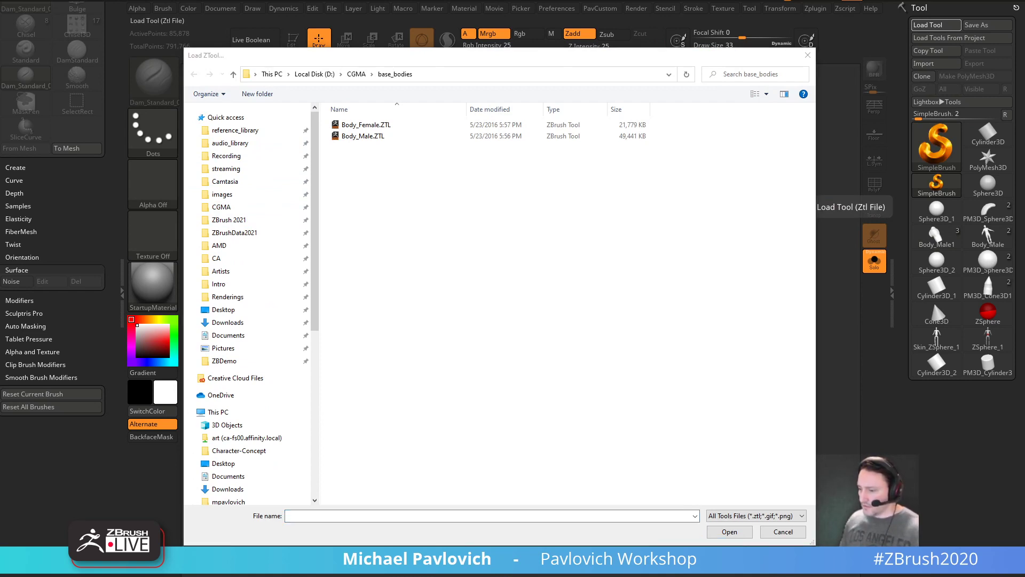
- Switch to the browser, select the "What's New Intro" video's web address and examine its playlist down to the last entries
drag(1024, 160, 621, 22)
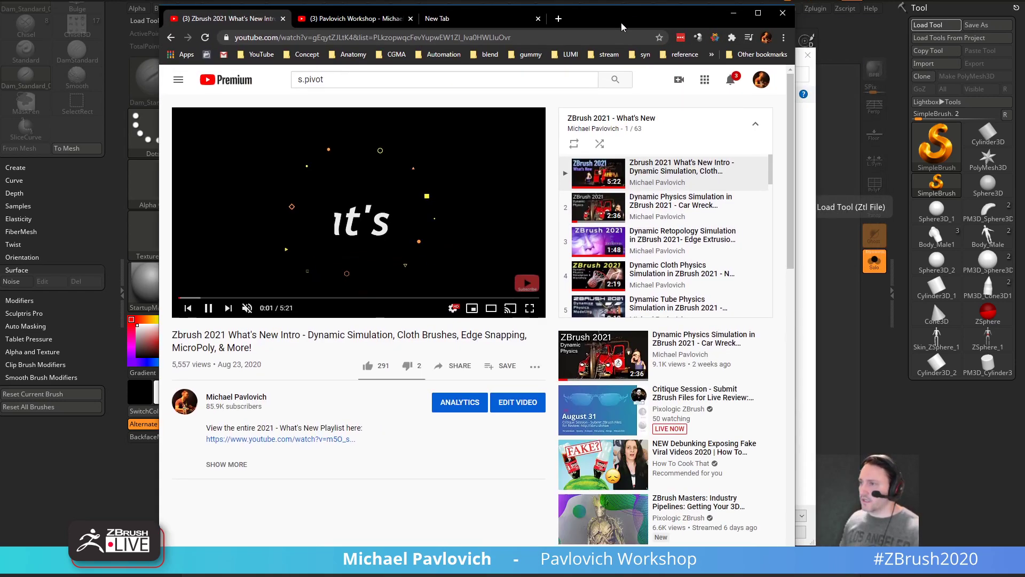
click(453, 38)
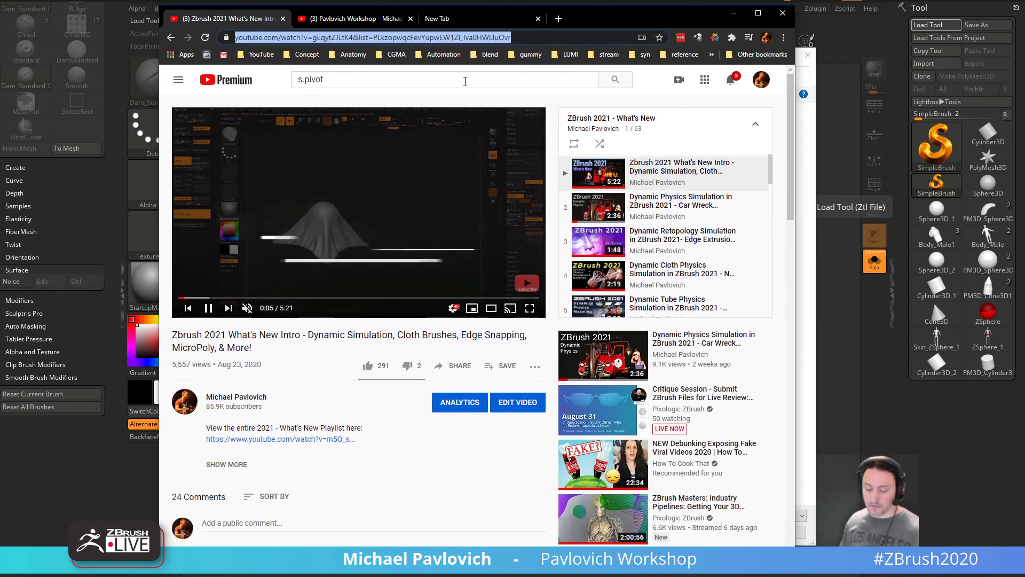
scroll(679, 245, down, 20)
scroll(679, 246, down, 8)
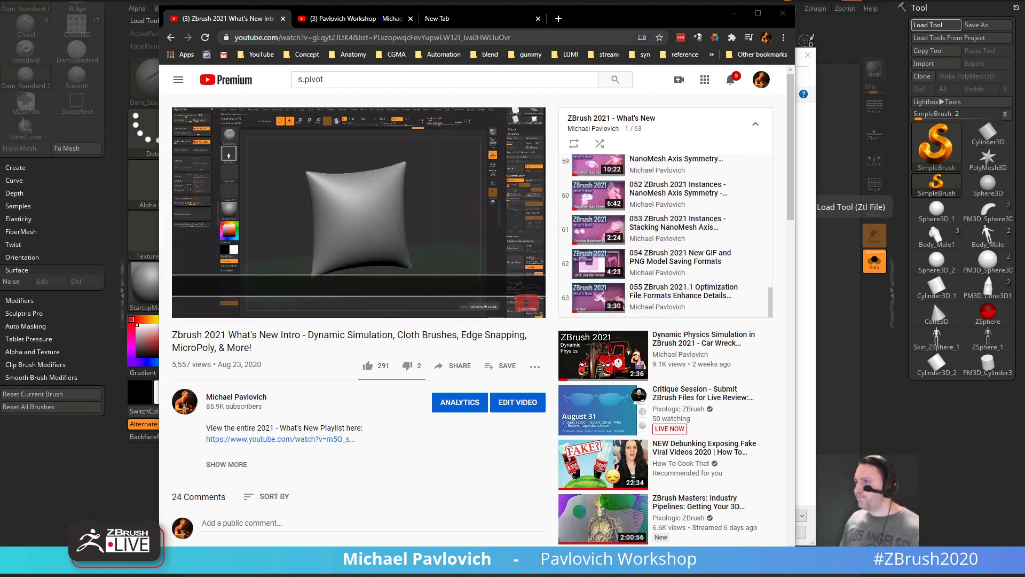
- Play the "Dynamic Cloth Physics Simulation in ZBrush 2021 - Net, MicroPoly, Dynamic Thickness" video from the playlist
scroll(629, 220, up, 14)
scroll(629, 220, up, 20)
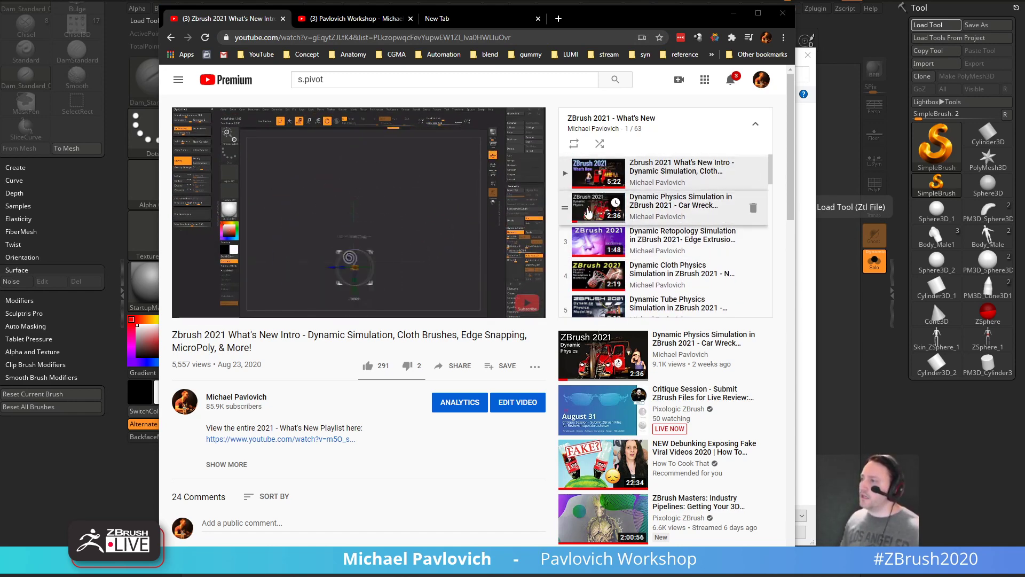
scroll(598, 246, down, 2)
click(598, 191)
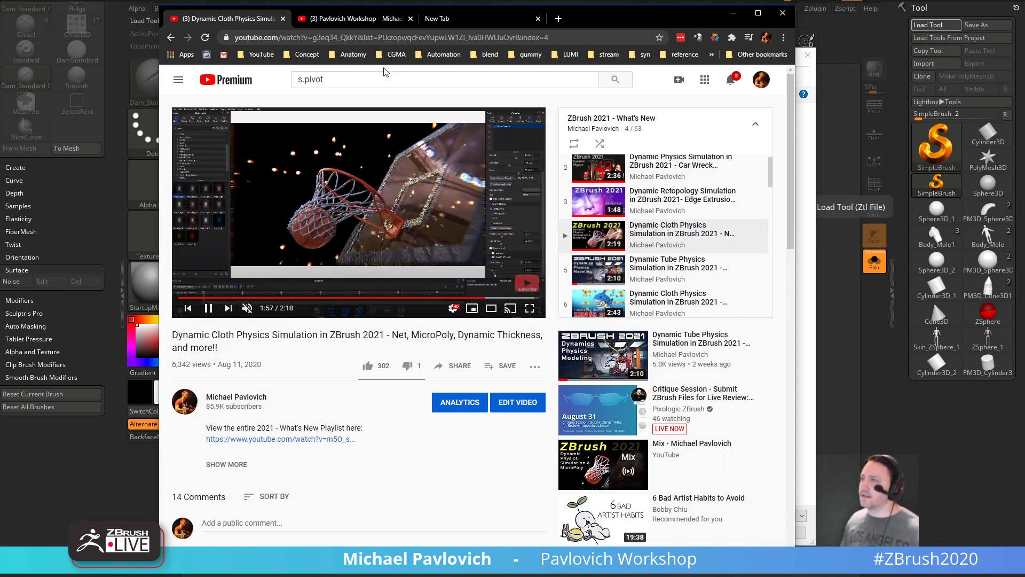
- Search the web for the artist's Gumroad store in the empty browser tab
click(457, 22)
click(455, 37)
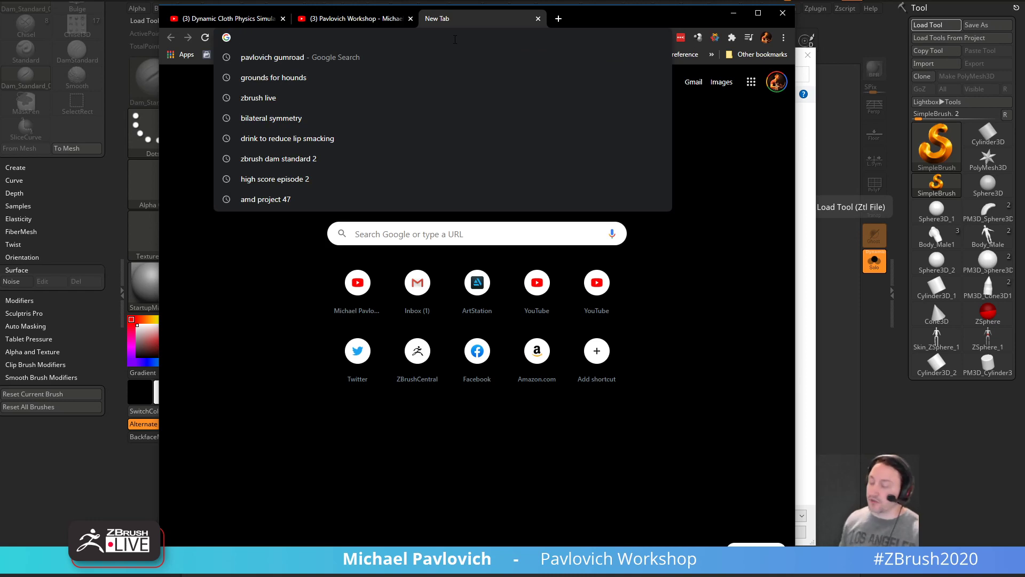
text(pavlo)
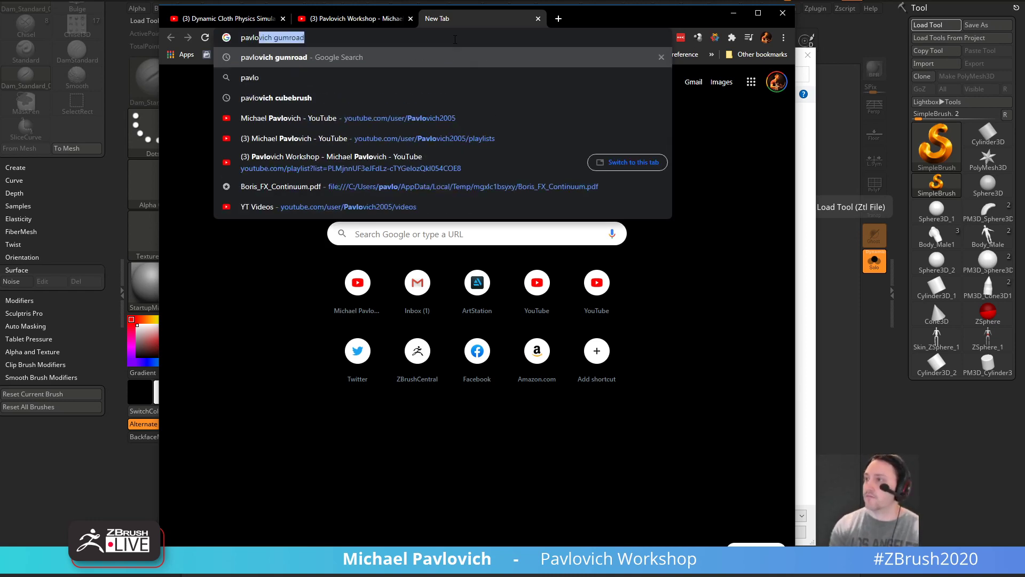
key(Return)
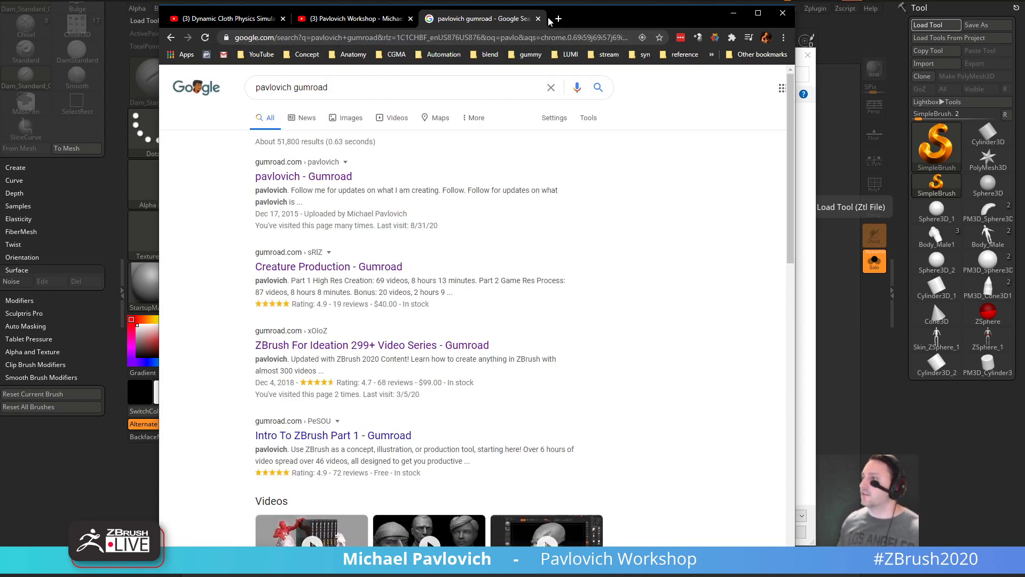
- Open ArtStation in another browser tab, go to the account's own profile and view its "ZBrush 2021 - What's New!" artwork
click(558, 18)
text(art)
key(Return)
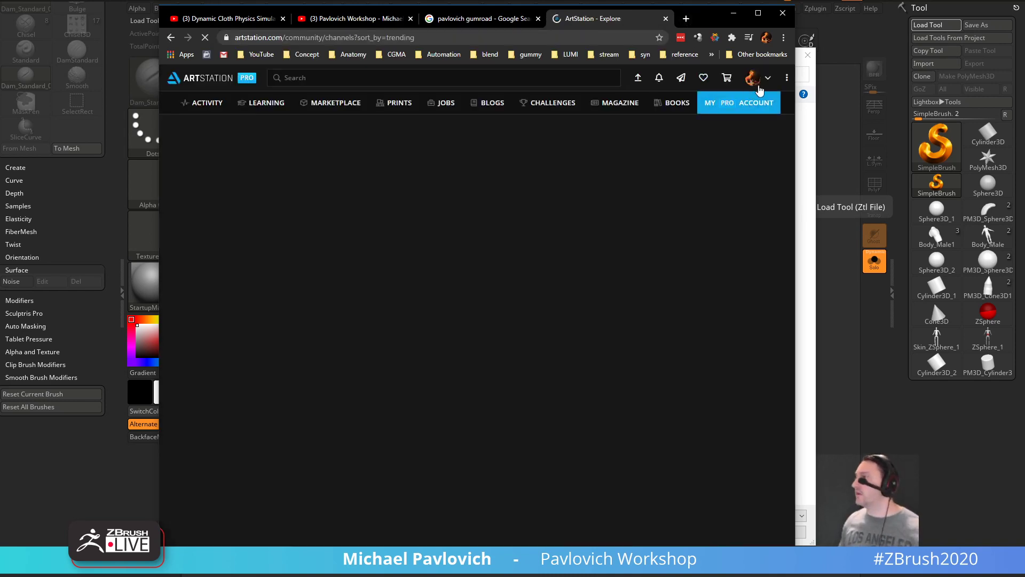
mouse_move(765, 87)
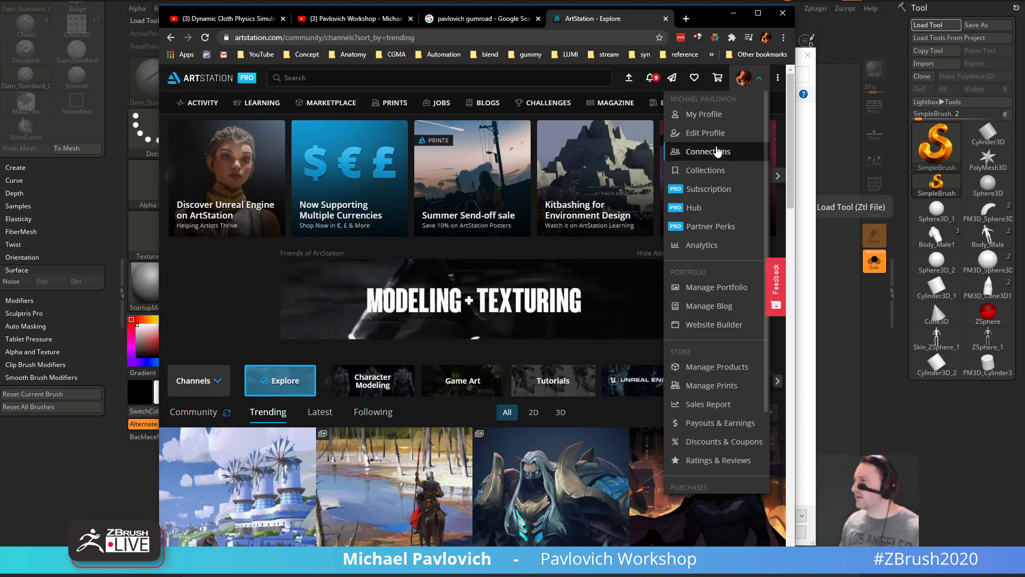
click(704, 114)
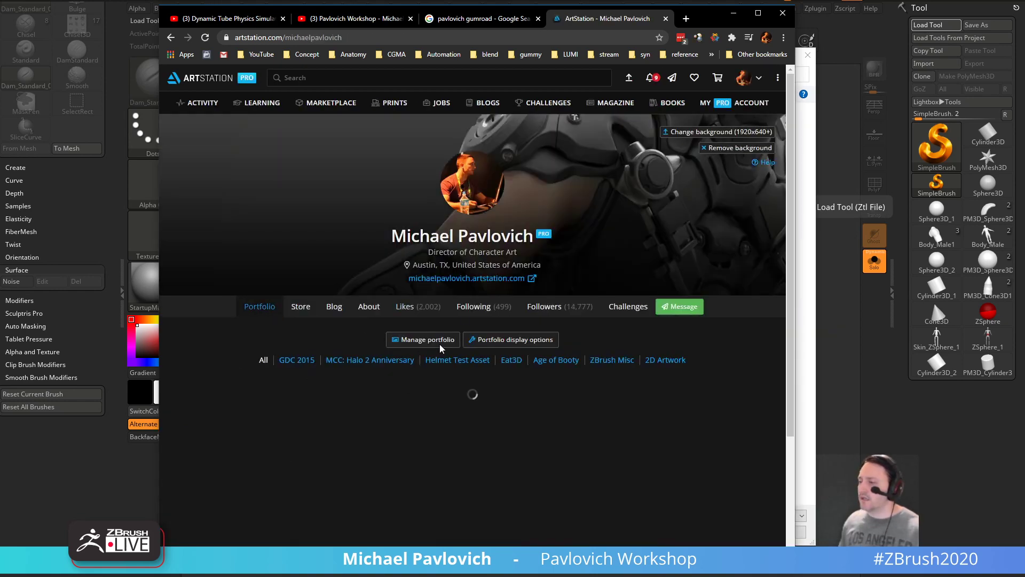
scroll(374, 341, down, 4)
click(259, 240)
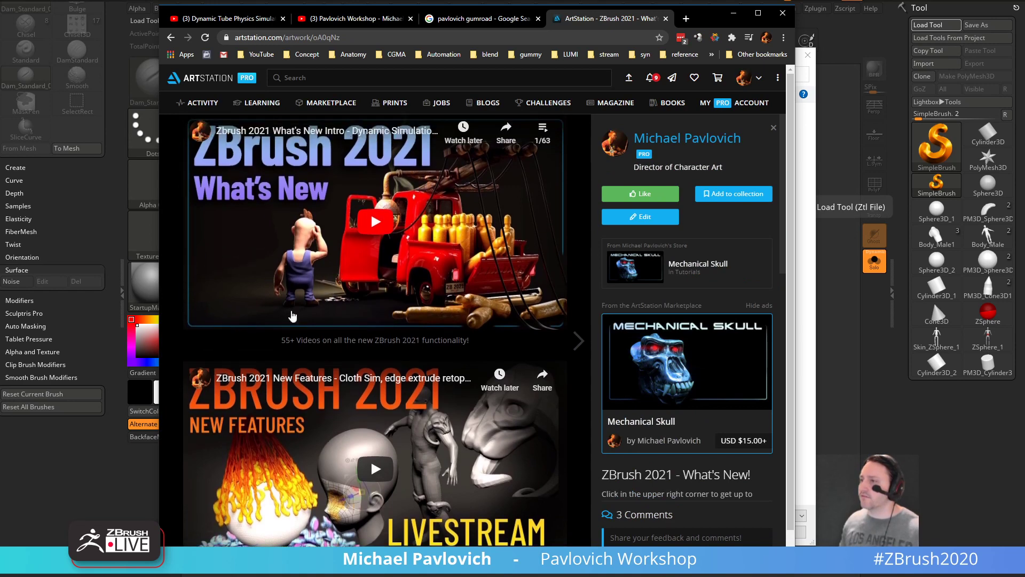
- Open the artist's Gumroad store from the search results and look through its products
click(482, 21)
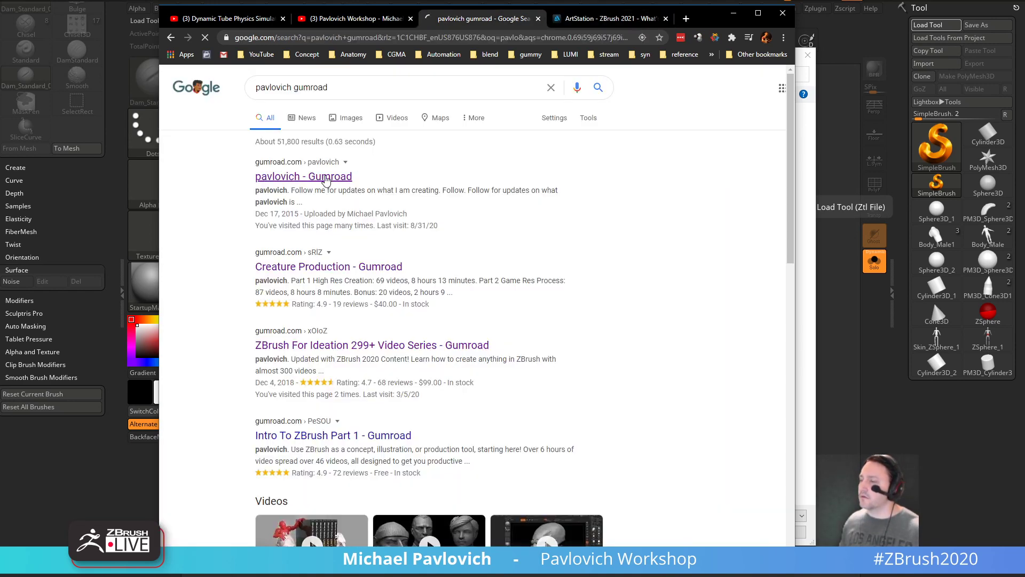
click(327, 178)
scroll(232, 258, down, 4)
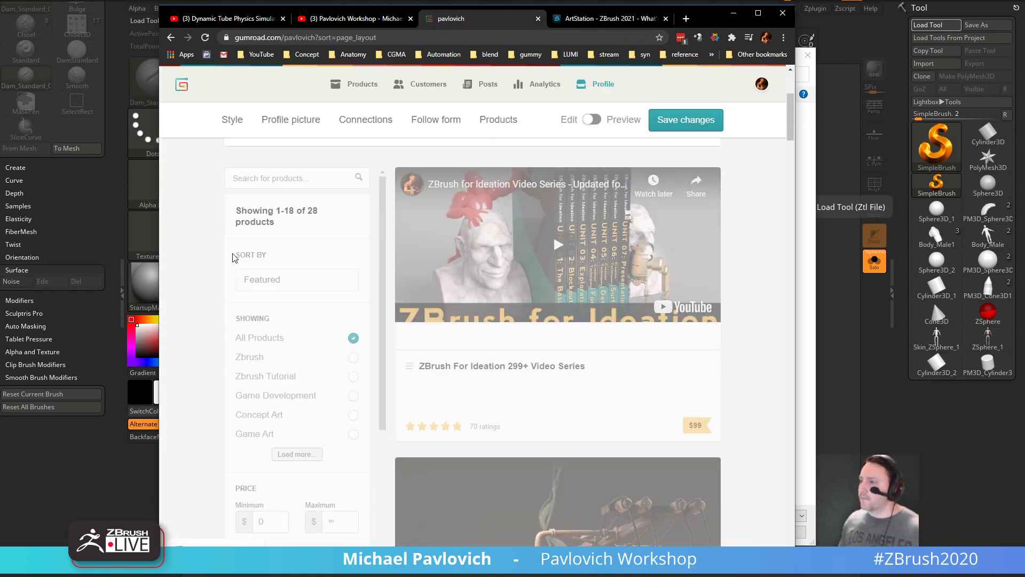
scroll(207, 259, down, 6)
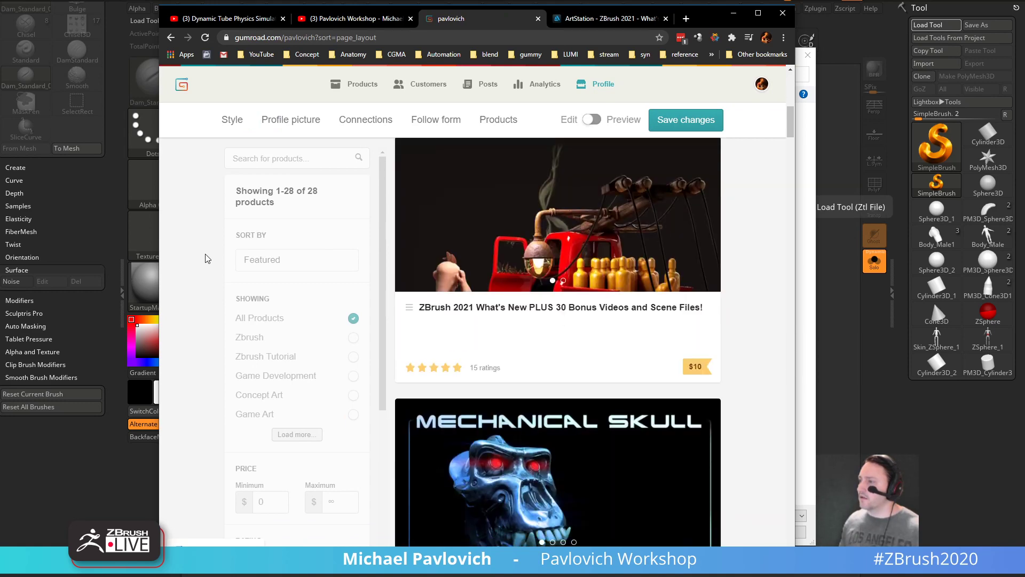
scroll(547, 331, up, 8)
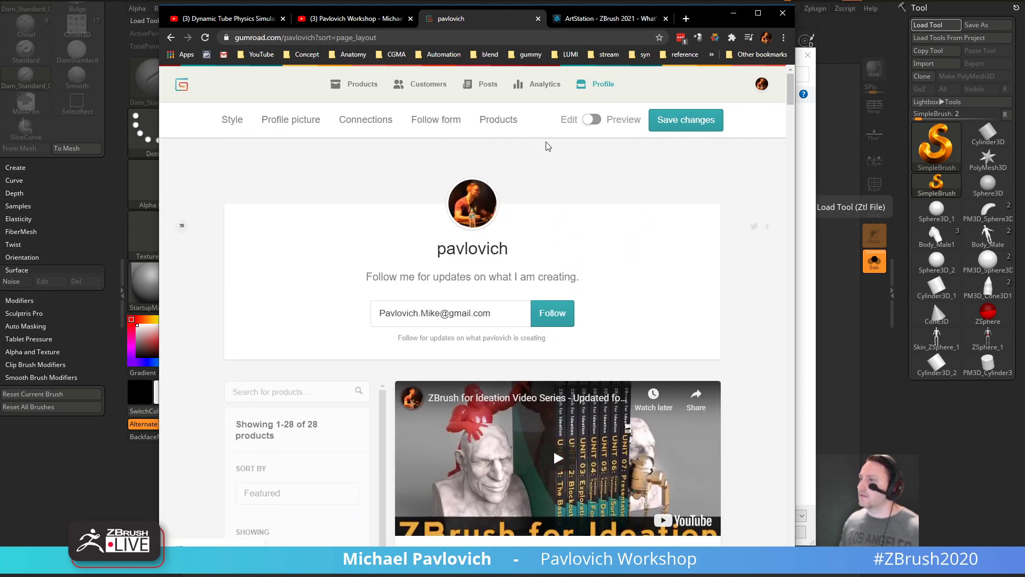
- Switch to the Incognito browser window with the Gumroad store and widen it to view the product grid
drag(709, 17, 755, 576)
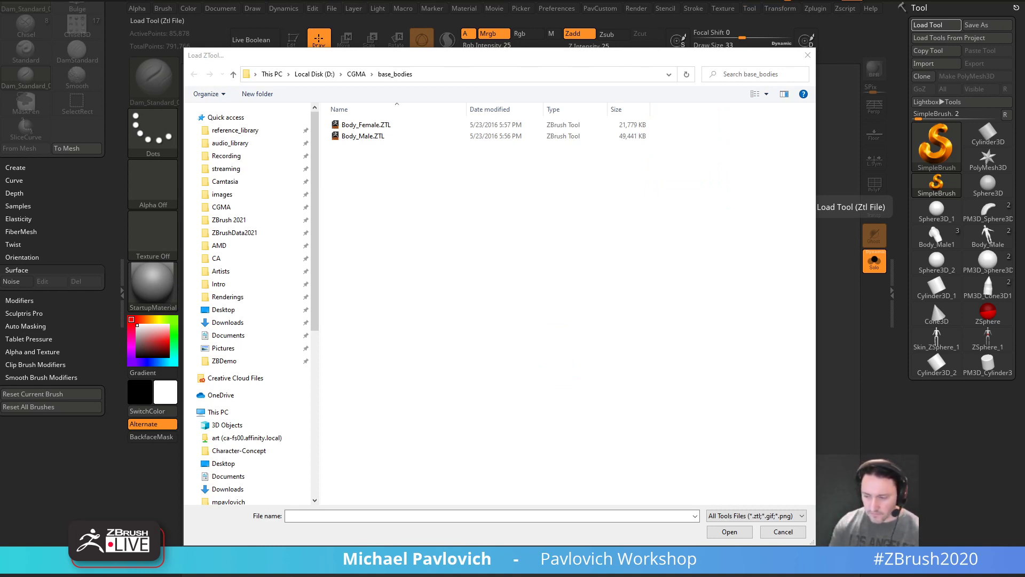
drag(315, 574, 350, 1)
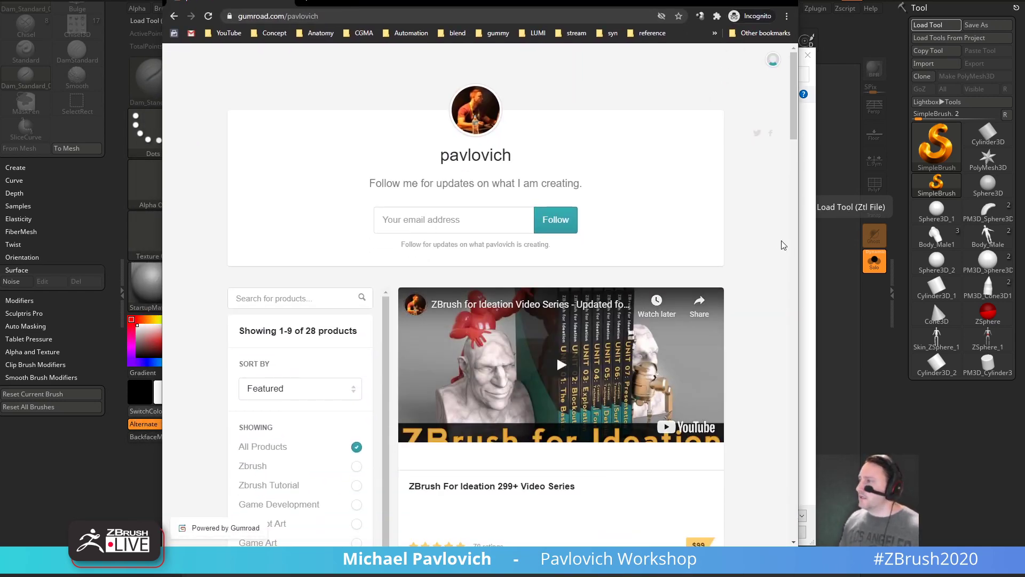
drag(798, 240, 974, 241)
scroll(684, 357, down, 3)
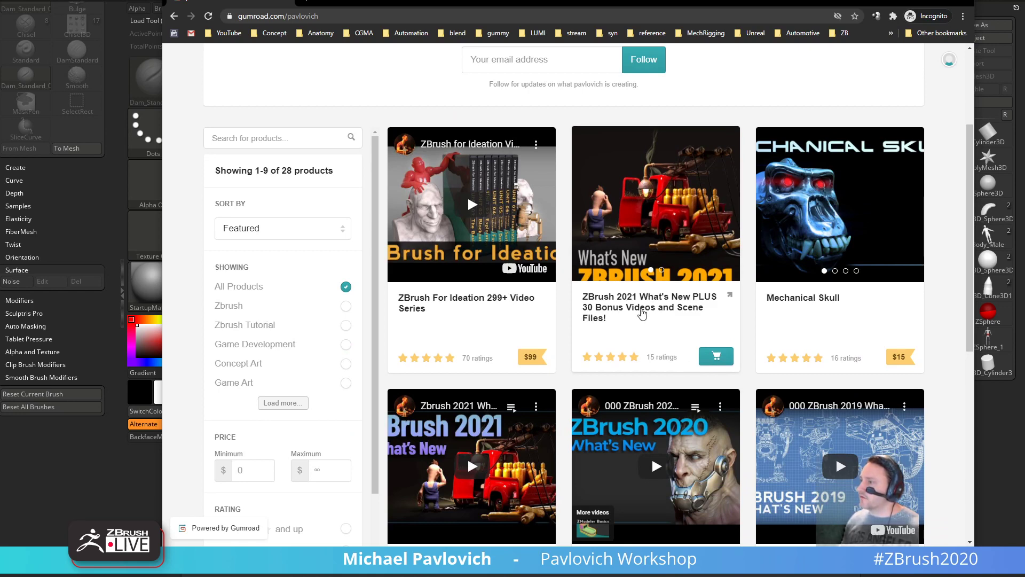
- Open the "ZBrush 2021 What's New PLUS 30 Bonus Videos and Scene Files!" product and examine its description and bonus scene contents
click(727, 301)
scroll(414, 305, down, 8)
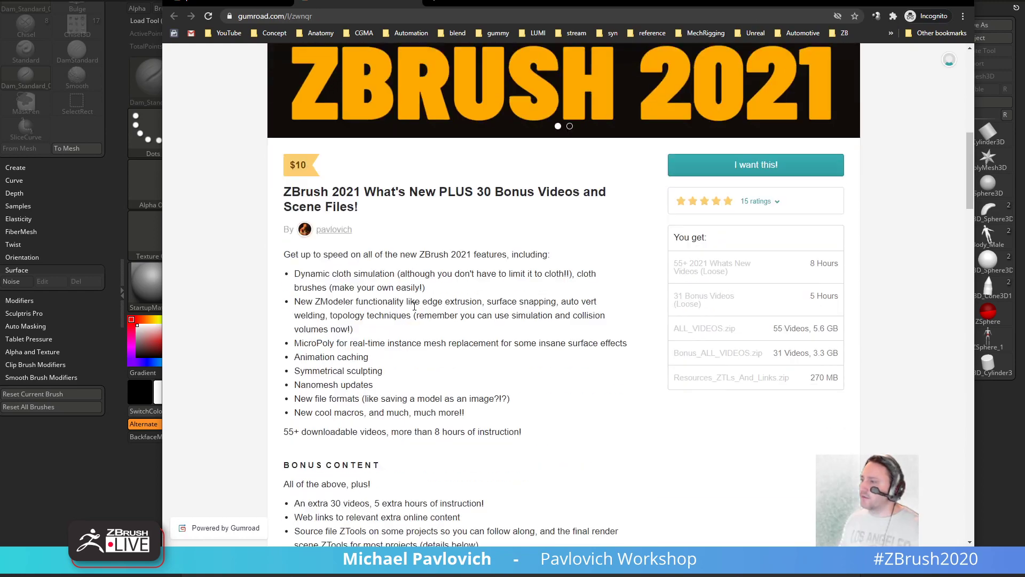
scroll(414, 305, down, 2)
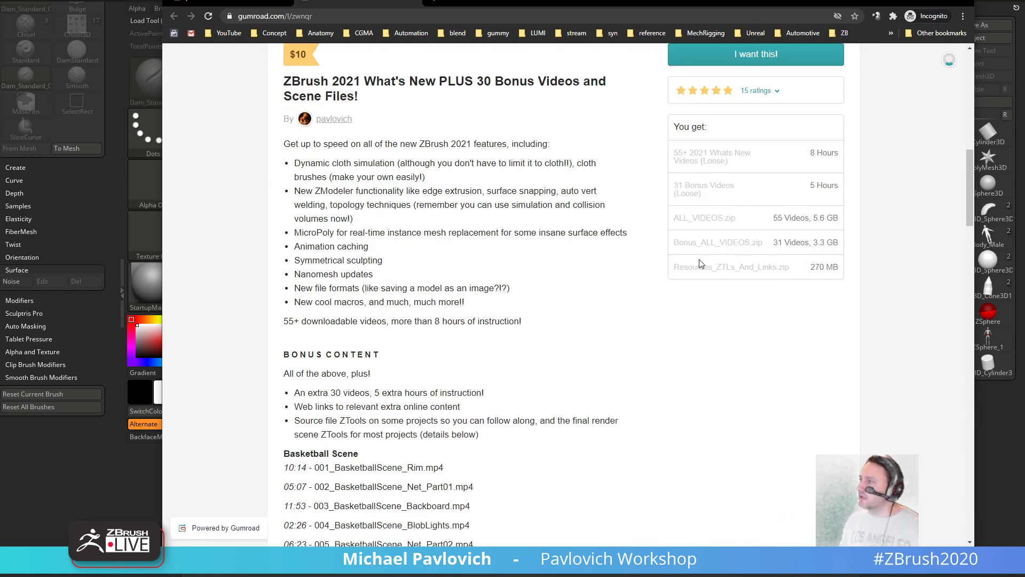
scroll(758, 269, down, 14)
scroll(420, 300, up, 4)
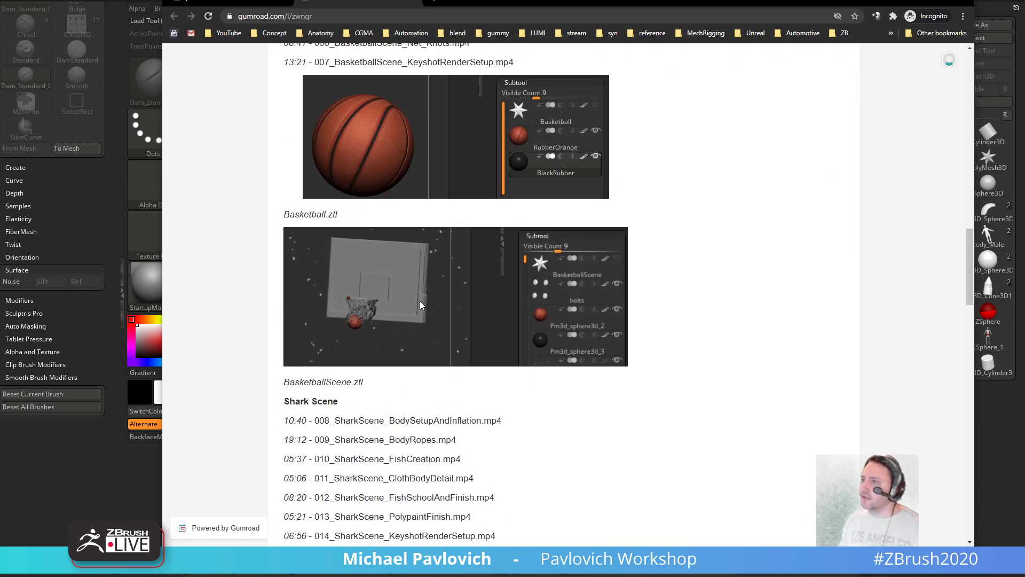
scroll(452, 265, down, 20)
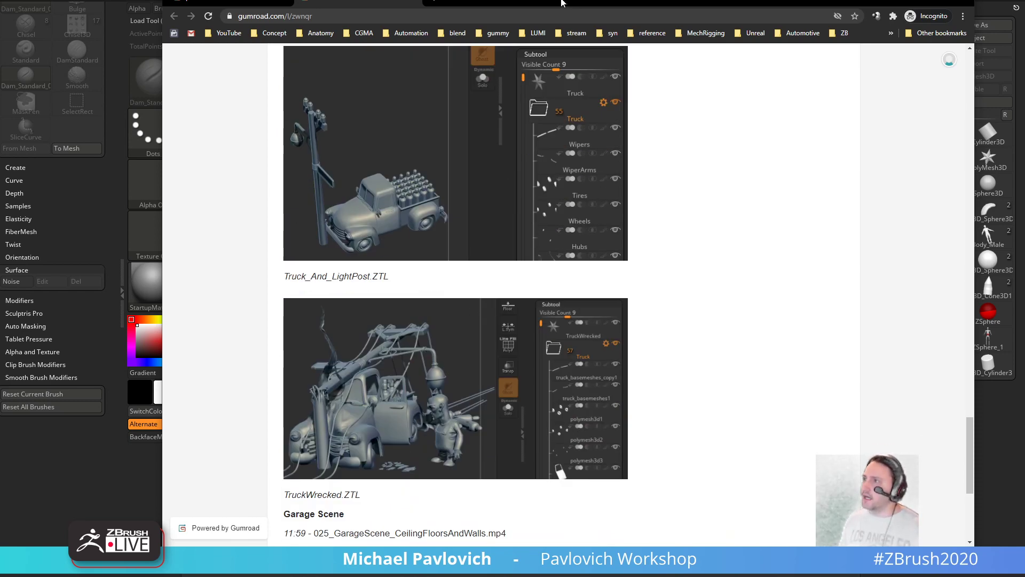
- Return to ZBrush and load the wrecked truck and farmer tool, browsing from the Recording folder
key(alt+Tab)
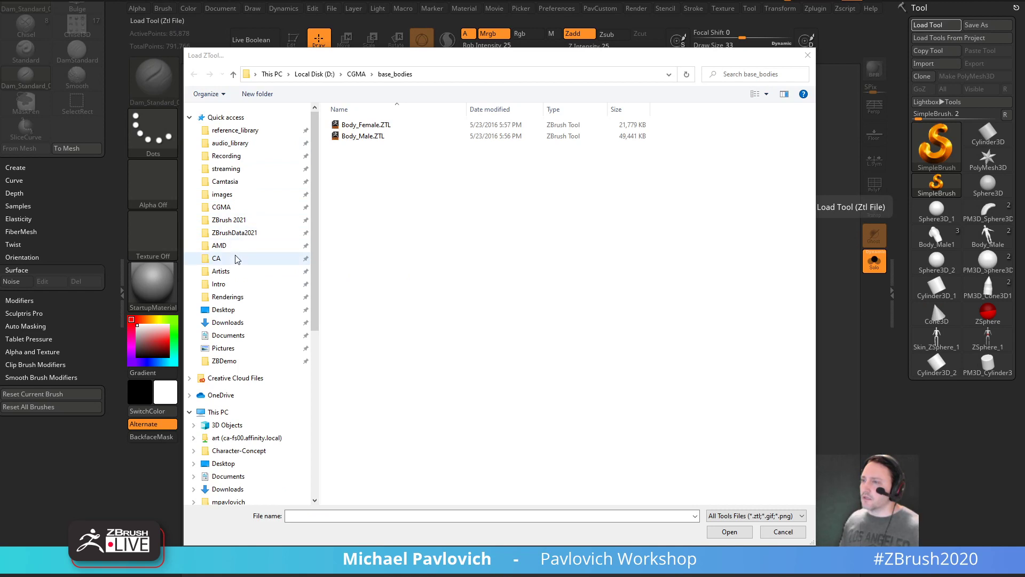
click(242, 155)
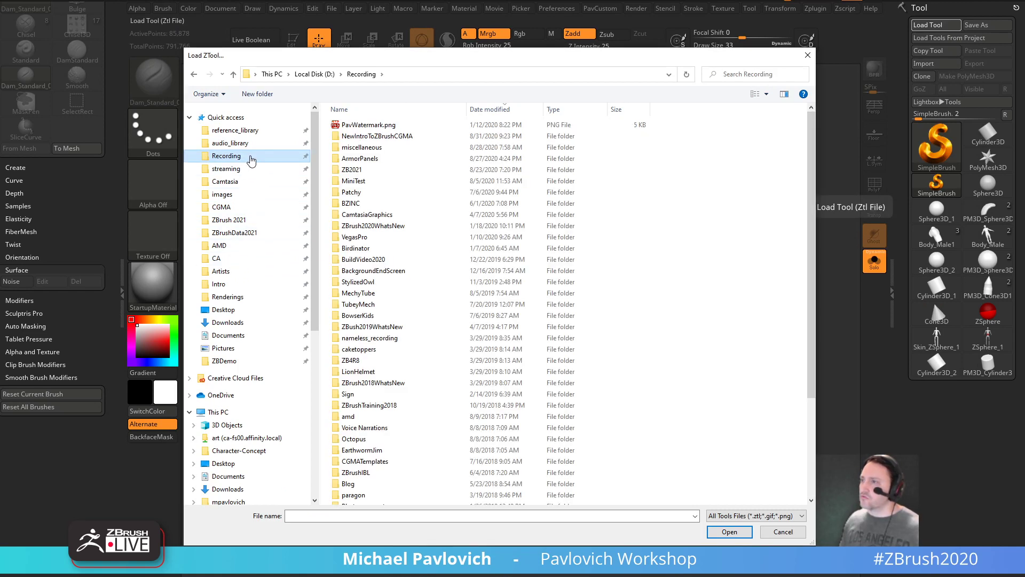
key(Escape)
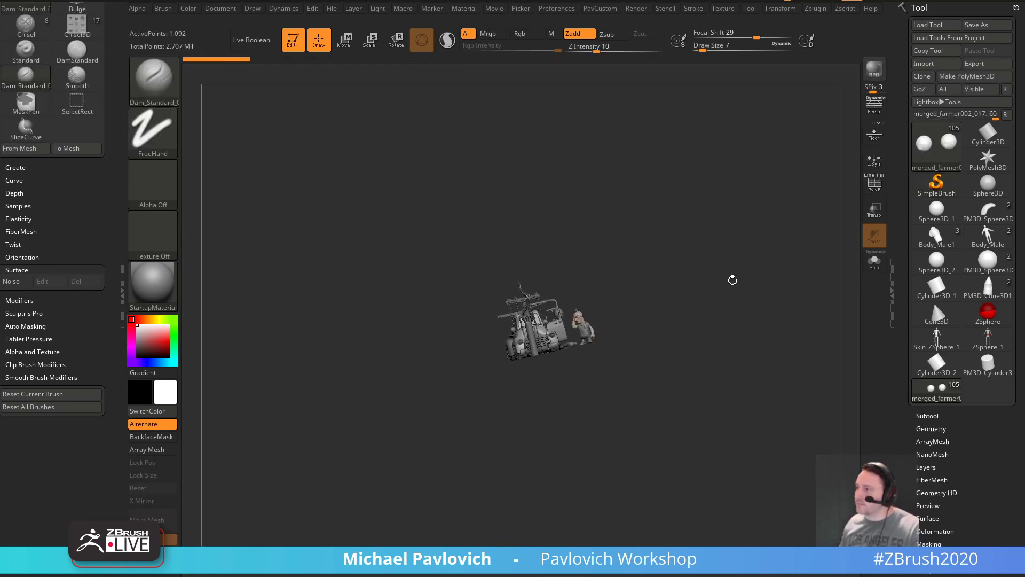
- Frame the truck and farmer, show the Move gizmo and turn on transposing of all selected subtools
alt+drag(629, 296, 653, 363)
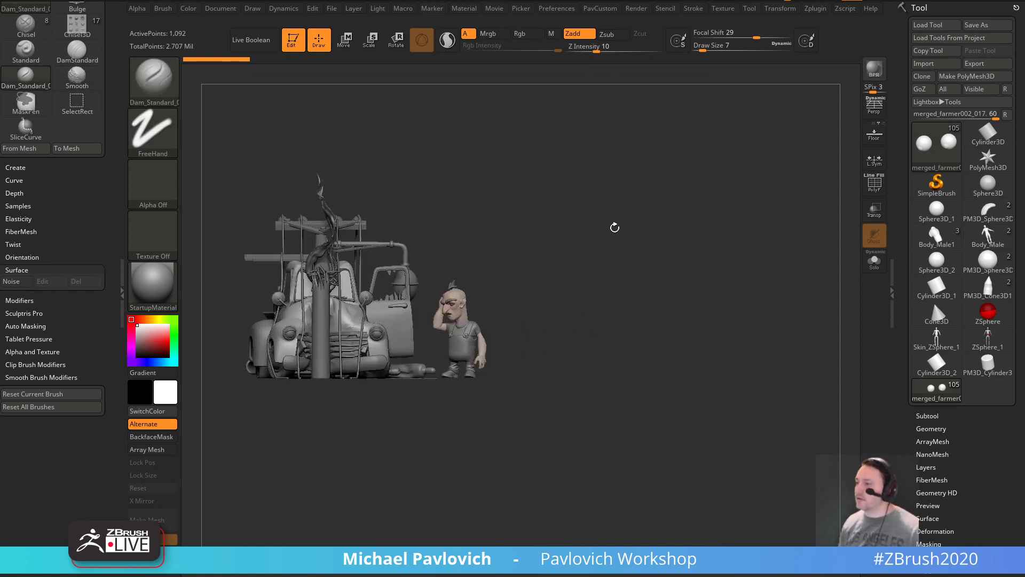
alt+drag(615, 228, 628, 244)
key(w)
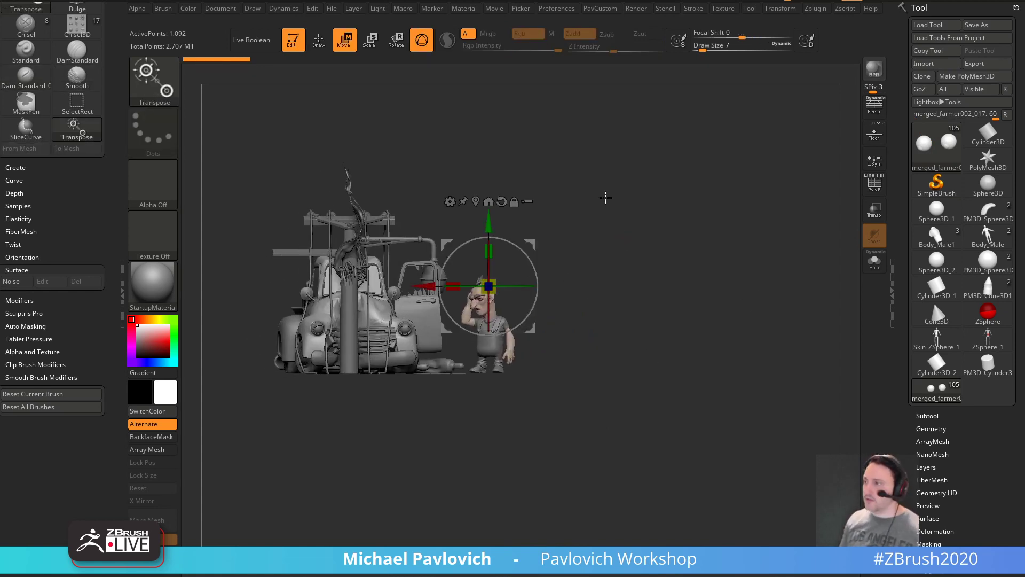
click(527, 200)
alt+drag(631, 243, 684, 228)
drag(684, 228, 705, 248)
mouse_move(662, 282)
mouse_down()
mouse_move(659, 231)
mouse_move(642, 263)
mouse_up()
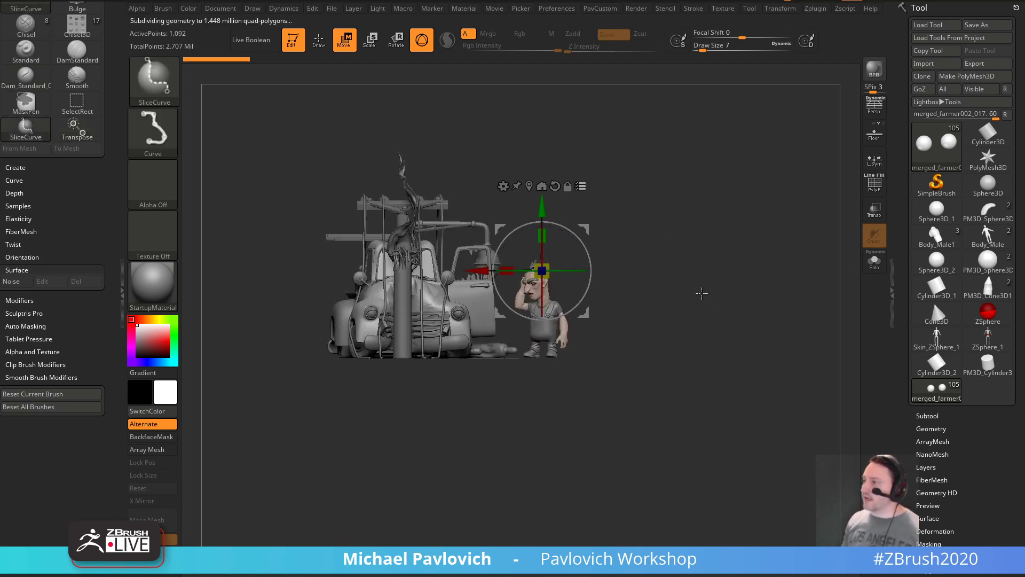
- Switch the selection brush to SelectRect and marquee only the farmer's subtools as the active multi-transpose selection
click(154, 80)
click(275, 136)
mouse_move(697, 236)
ctrl+shift+mouse_down()
mouse_move(559, 373)
mouse_move(525, 385)
ctrl+shift+mouse_up()
ctrl+shift+click(675, 246)
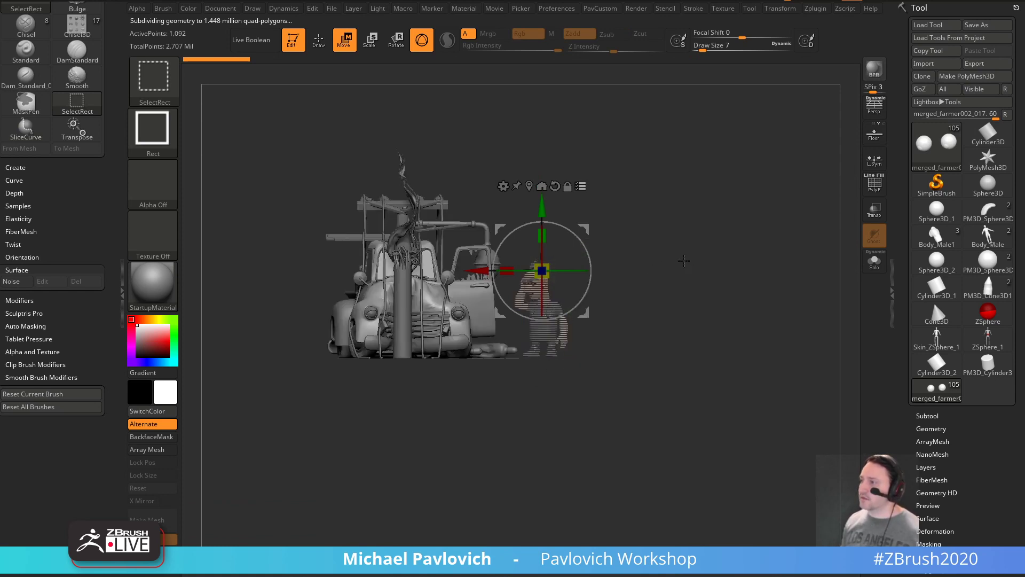
ctrl+shift+drag(657, 219, 541, 383)
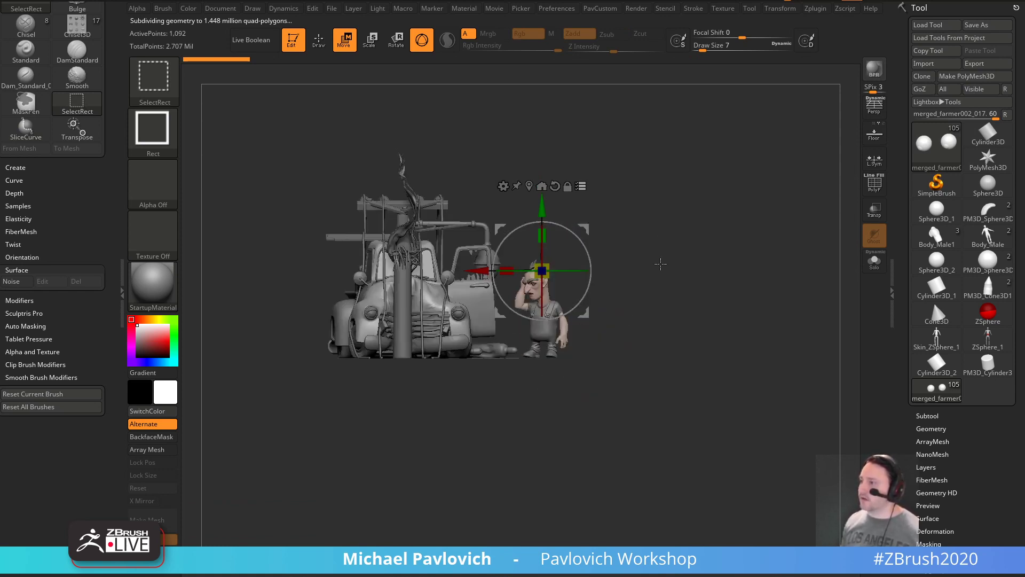
mouse_move(667, 211)
ctrl+shift+mouse_down()
mouse_move(527, 290)
mouse_move(518, 385)
ctrl+shift+mouse_up()
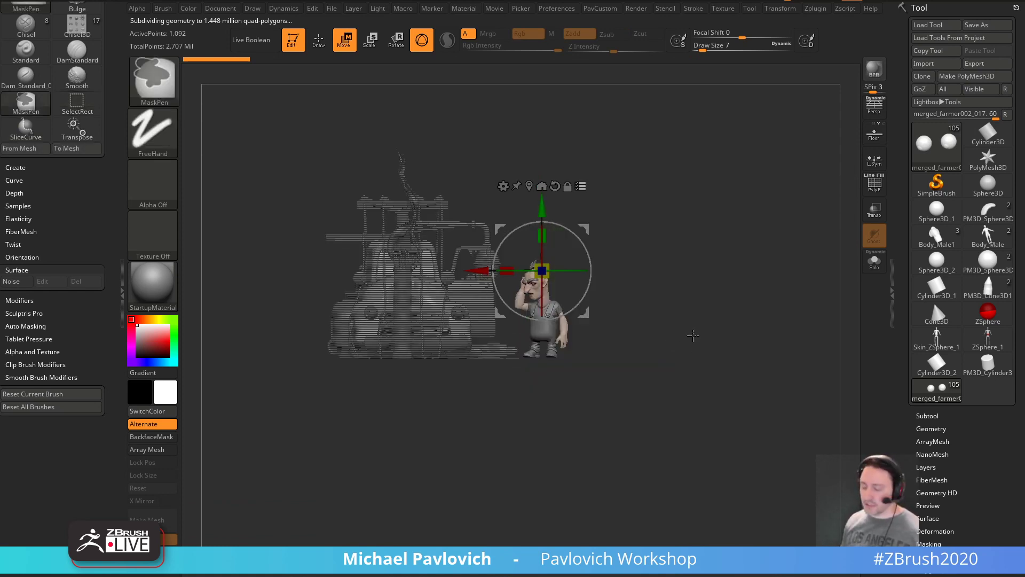
- Group the selected farmer subtools into a new folder titled "Farmer"
key(ctrl+f)
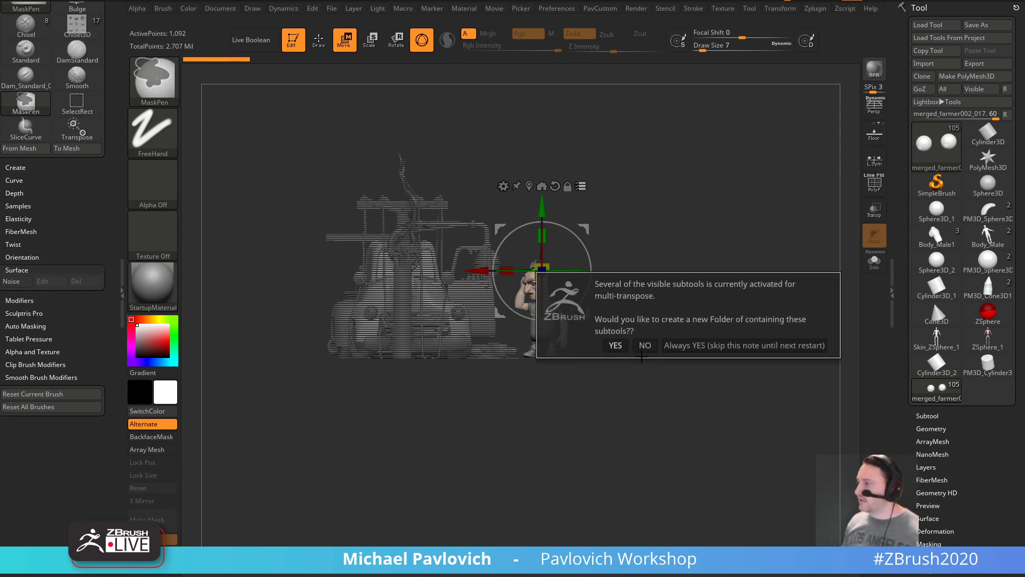
click(614, 345)
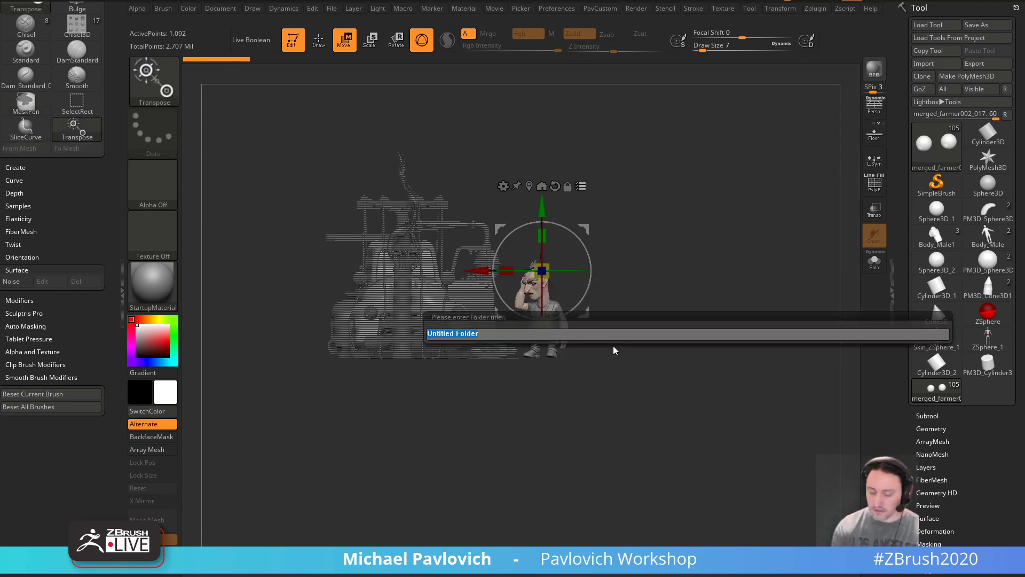
text(Farmer)
key(Return)
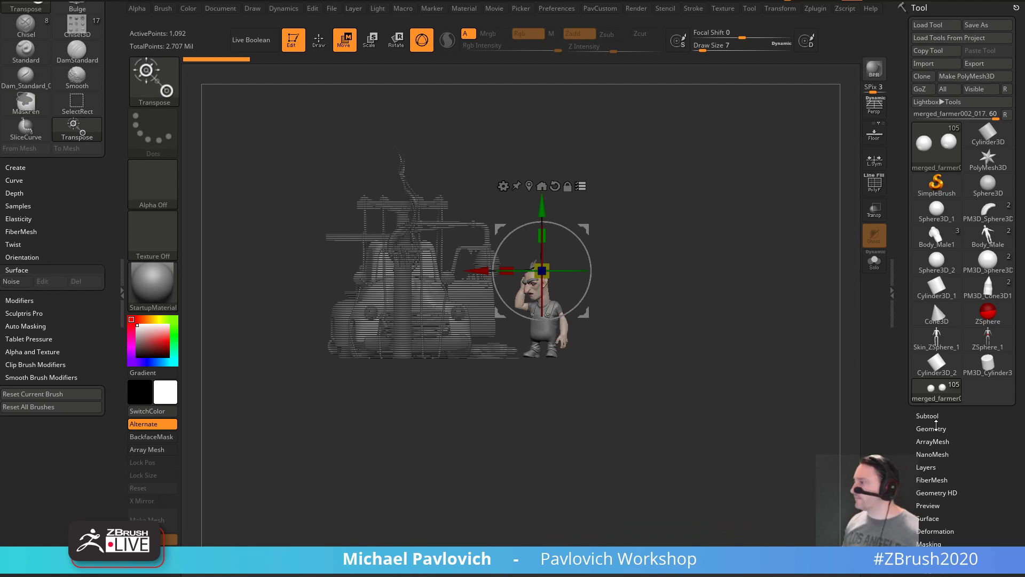
- Expand the Subtool list, go to its first entries and access the Truck folder's options
click(929, 416)
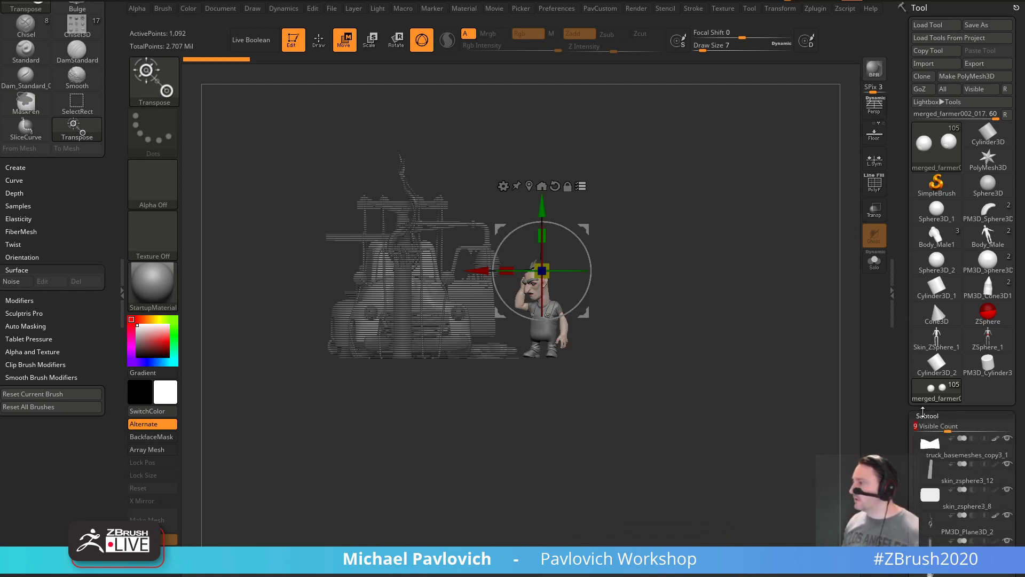
click(929, 416)
scroll(945, 213, down, 6)
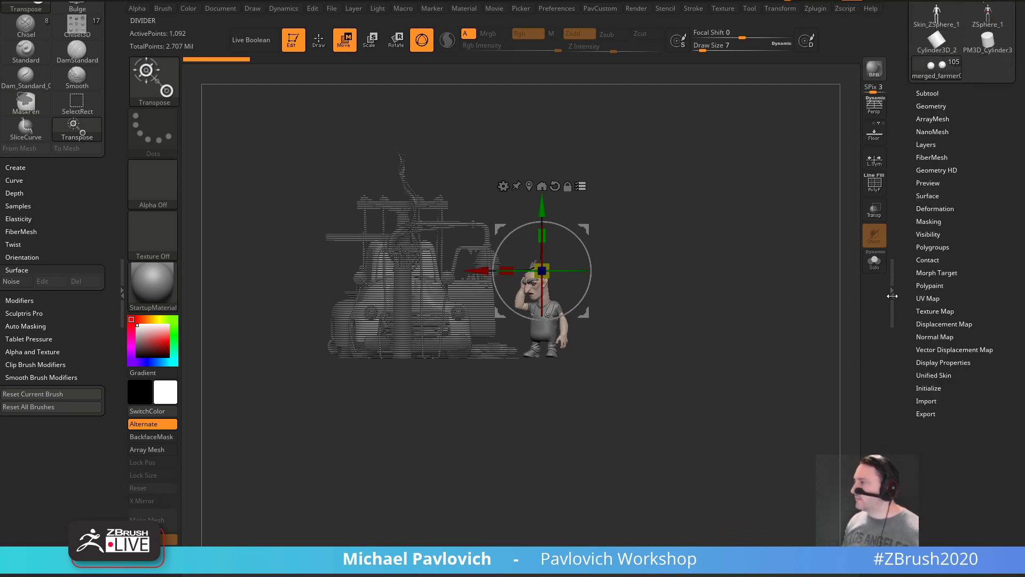
click(931, 93)
drag(915, 320, 881, 184)
scroll(953, 155, up, 10)
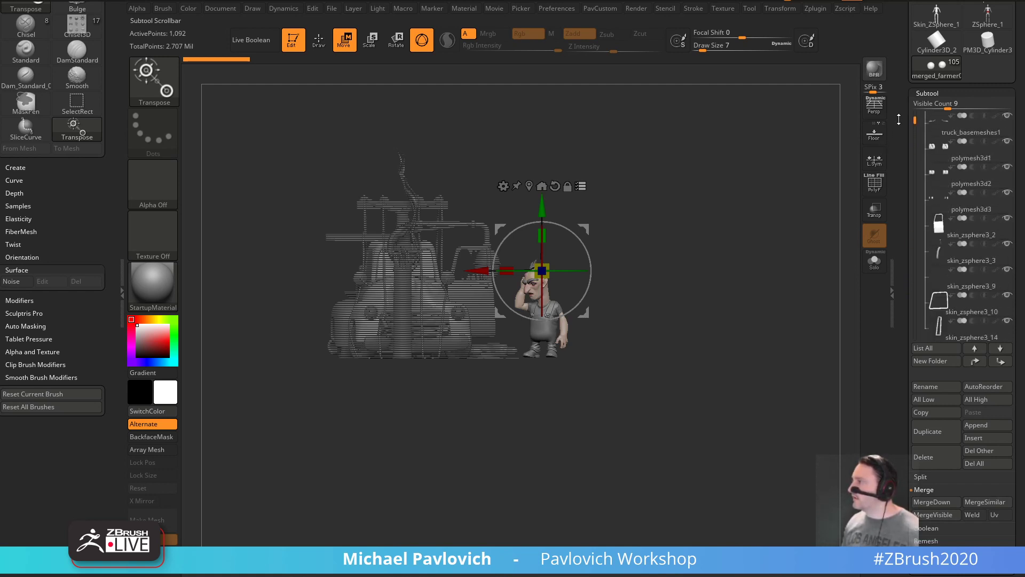
click(995, 142)
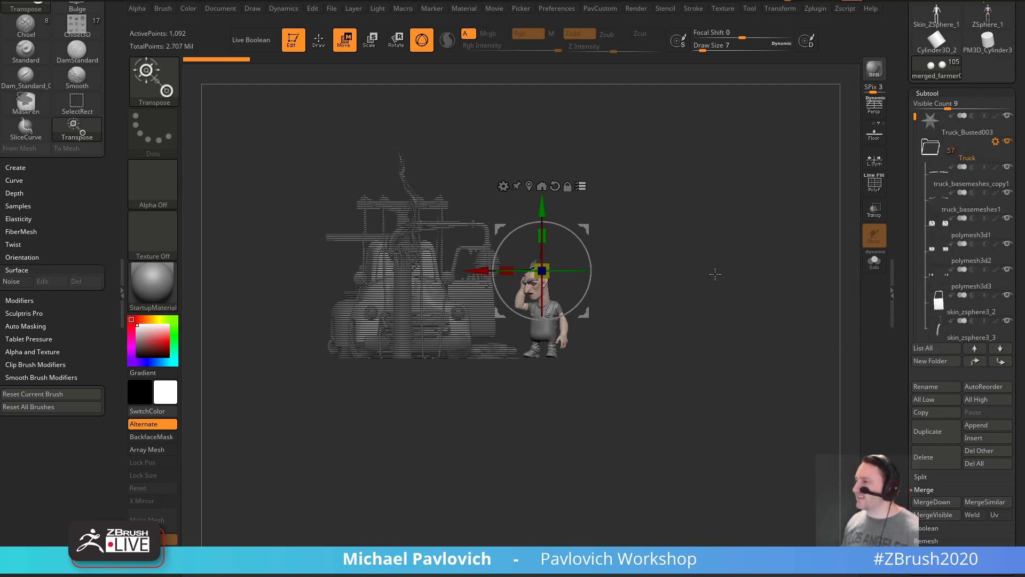
- Leave the gizmo for Draw mode and frame the truck and farmer in a closer view
right_drag(715, 274, 721, 307)
mouse_move(598, 209)
right_down()
mouse_move(771, 222)
mouse_move(597, 260)
right_up()
key(q)
right_drag(729, 266, 830, 122)
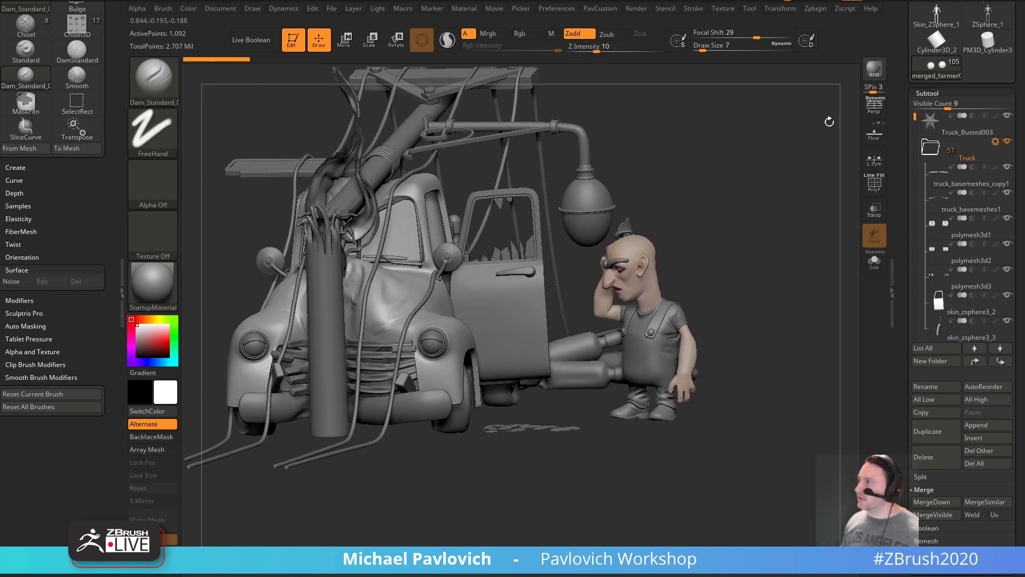
- Send the truck and farmer scene to the KeyShot external renderer and bring back KeyShot's full interface from the full-screen view
click(636, 8)
key(shift)
click(659, 160)
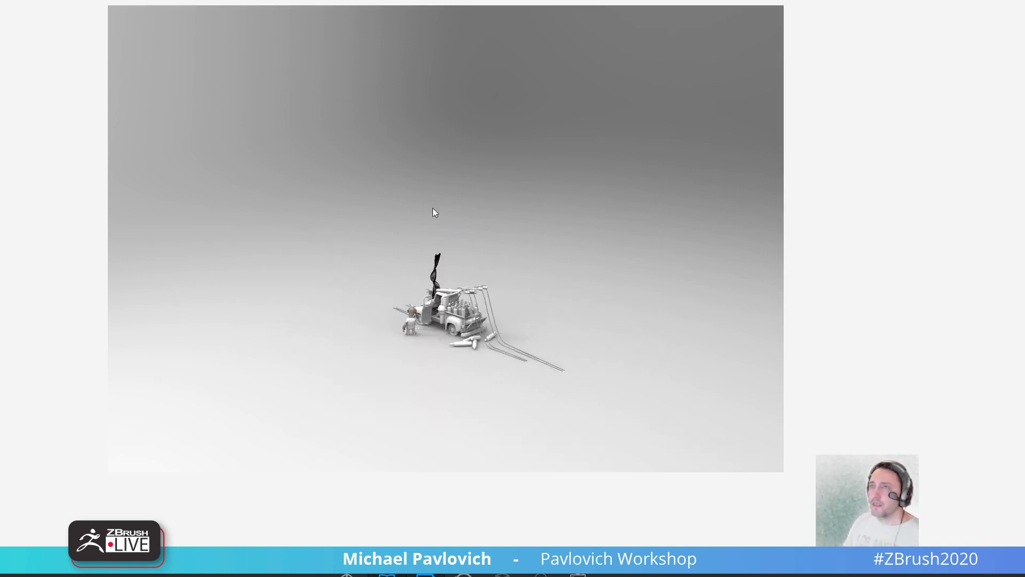
key(shift+f)
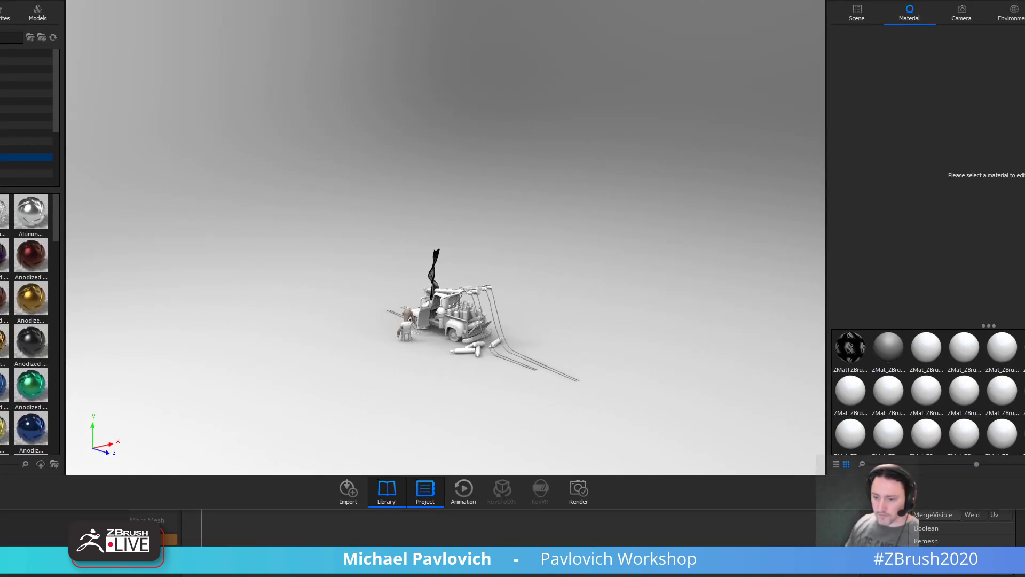
key(f)
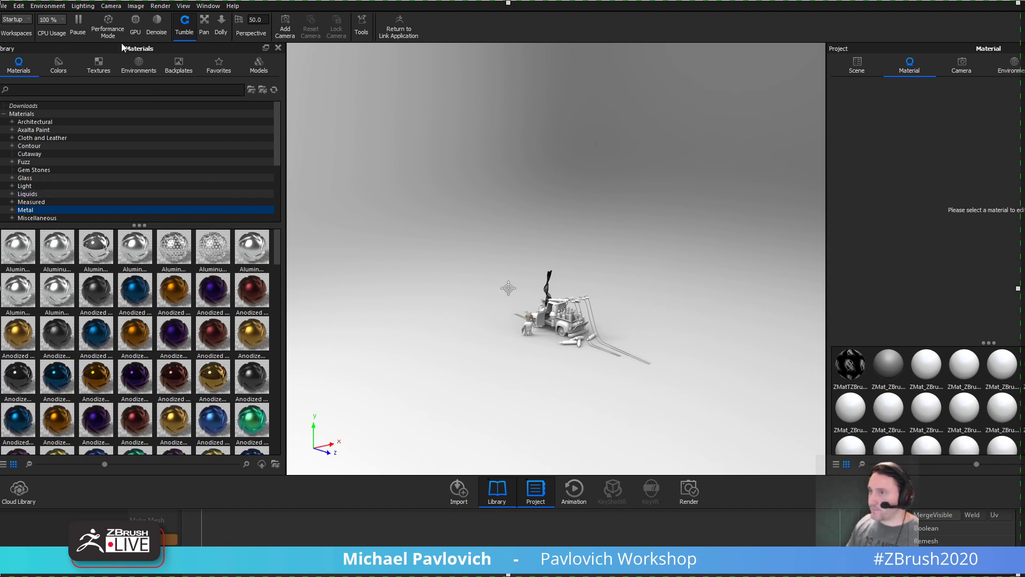
- Pause the KeyShot render, switch to the browser and open the "Official Pixologic ZBrush 2021 Stream Event - Full Broadcast" video
click(78, 24)
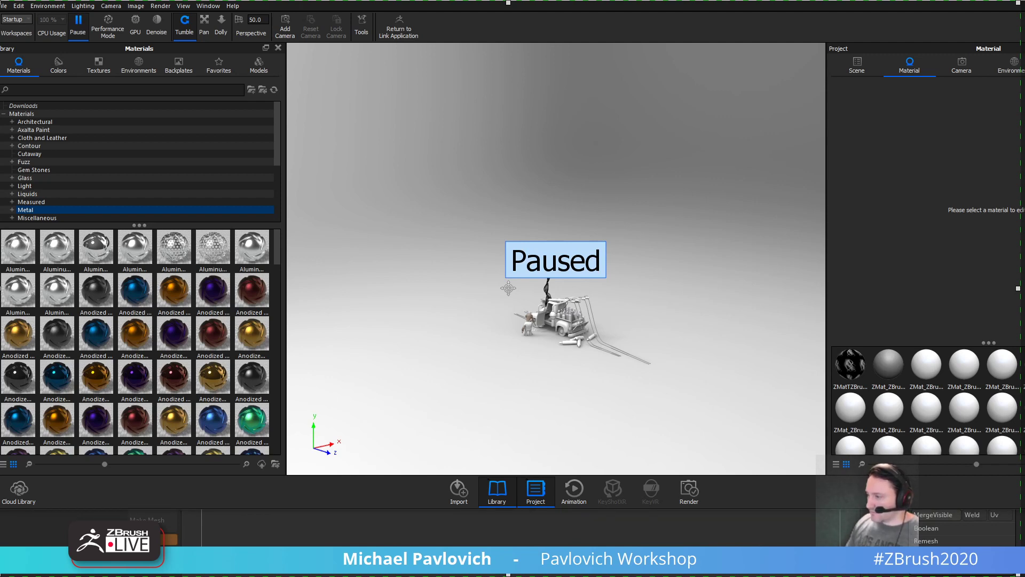
key(alt+Tab)
click(332, 377)
scroll(515, 236, down, 2)
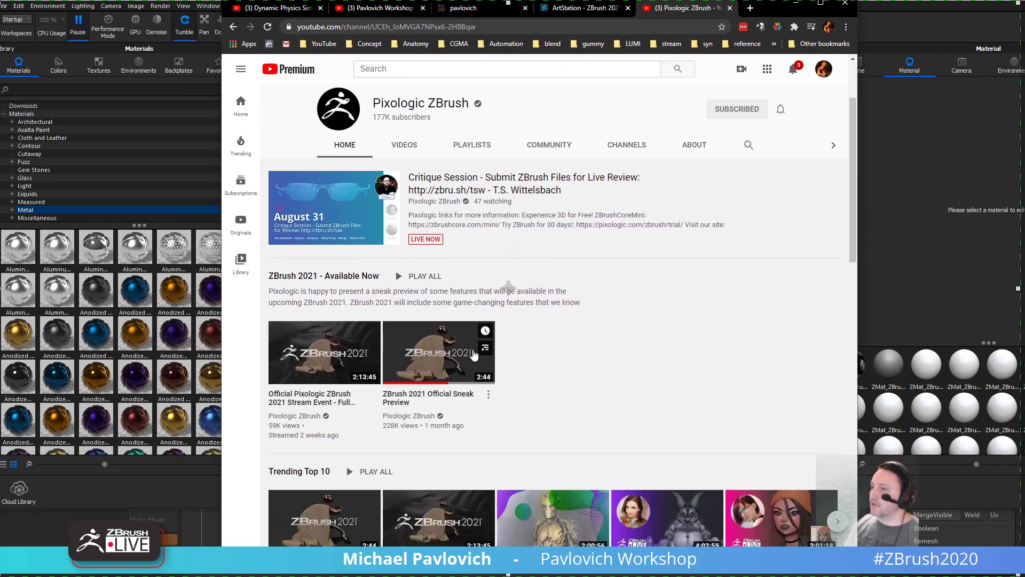
click(326, 344)
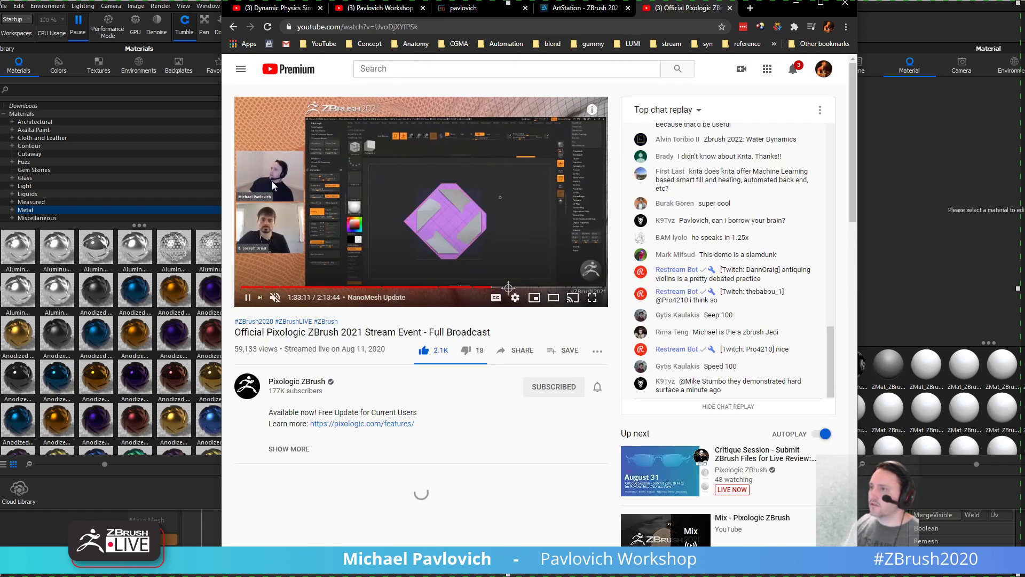
- Skip the broadcast to the Dynamics Basics chapter and copy the video's share link
click(327, 287)
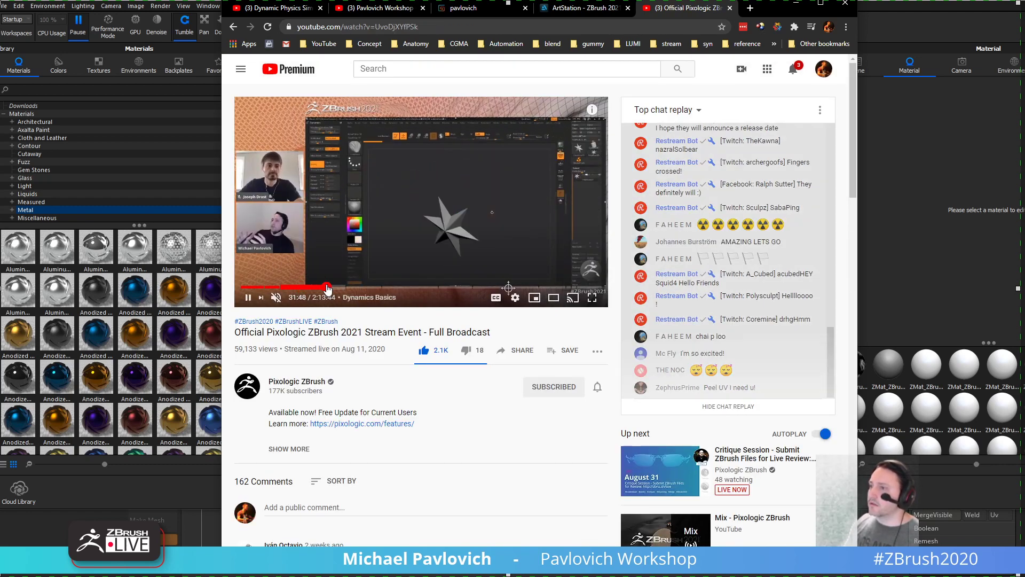
click(517, 351)
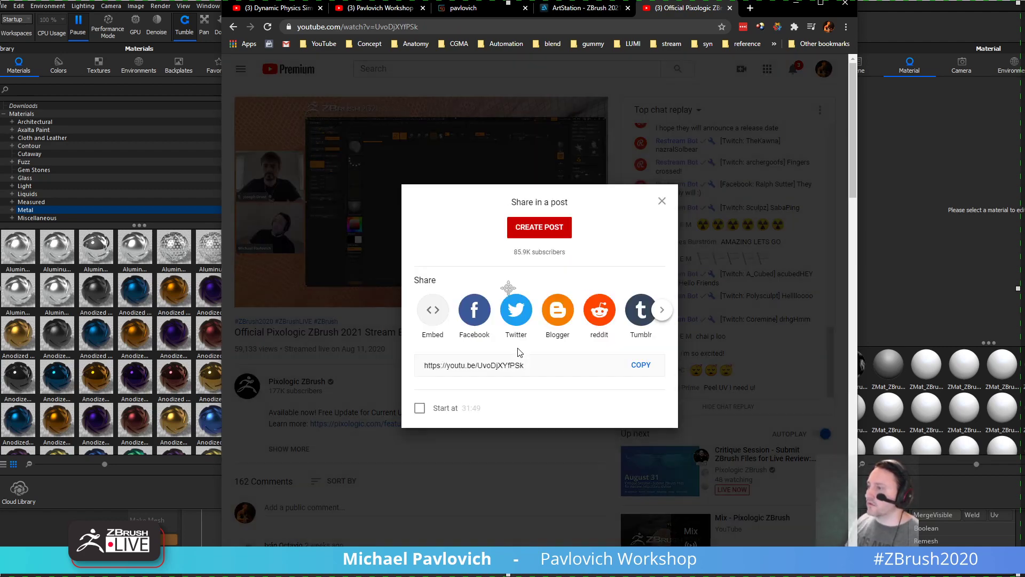
click(641, 364)
click(662, 200)
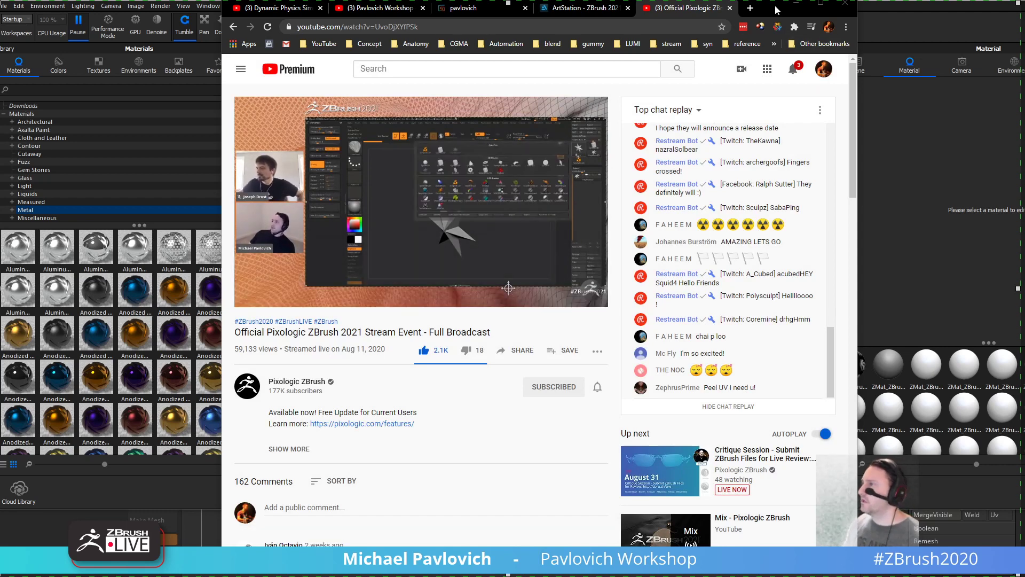
- Switch back to KeyShot, resume the real-time render and check the preferences
key(alt+Tab)
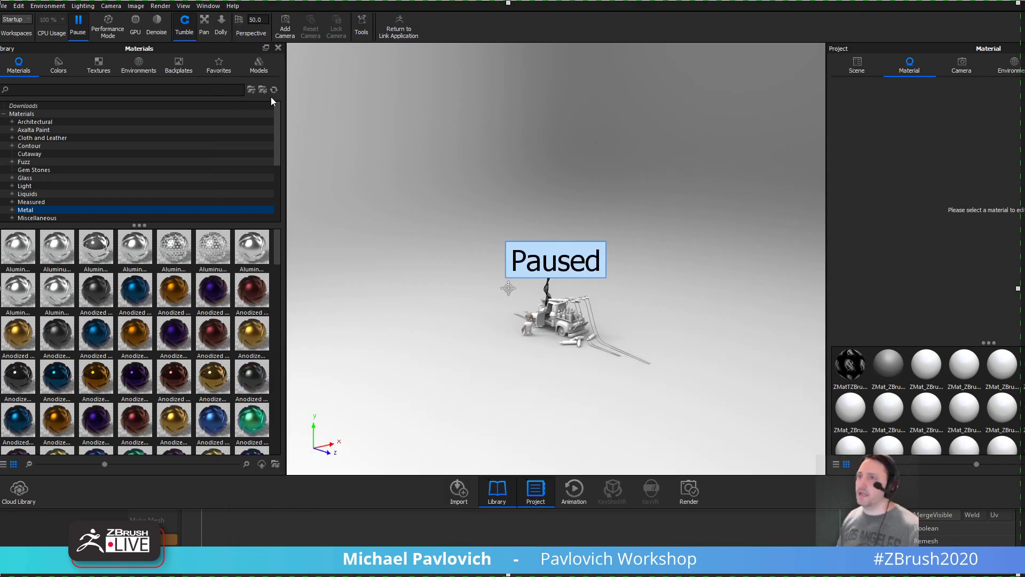
click(78, 24)
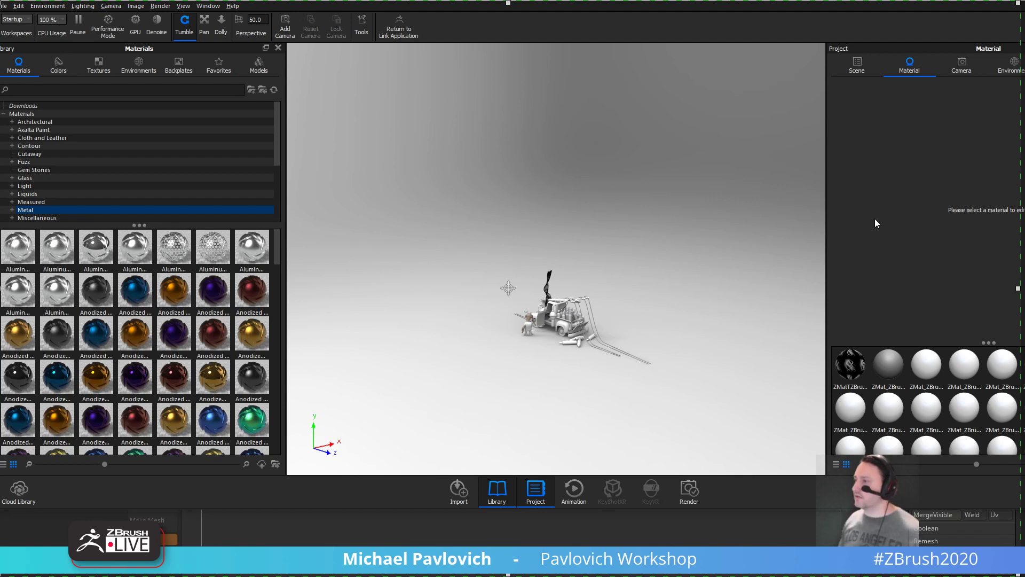
click(19, 19)
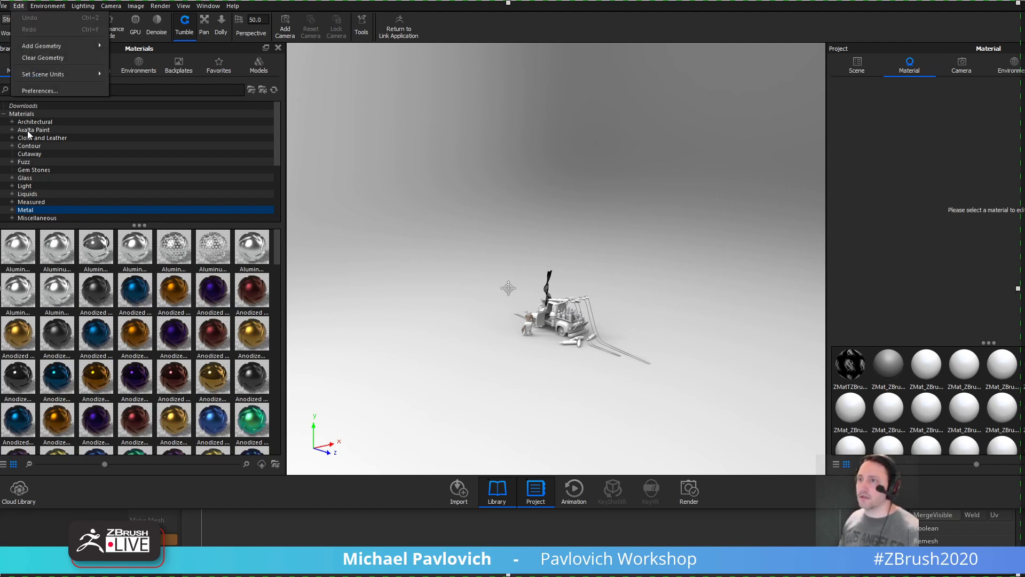
click(40, 92)
click(701, 391)
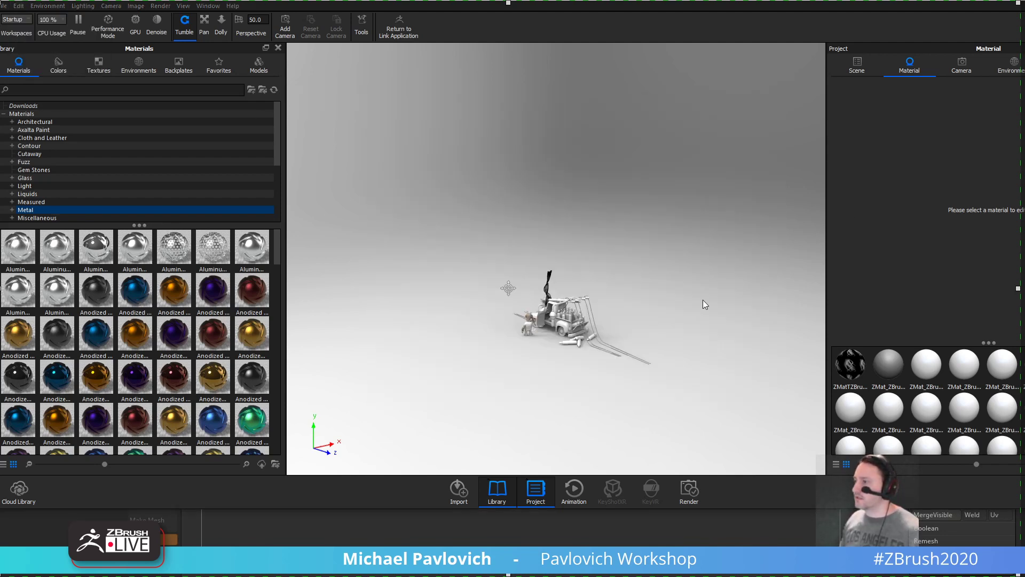
- Enlarge the KeyShot window and frame the camera on the farmer standing beside the truck's open door
drag(703, 300, 578, 245)
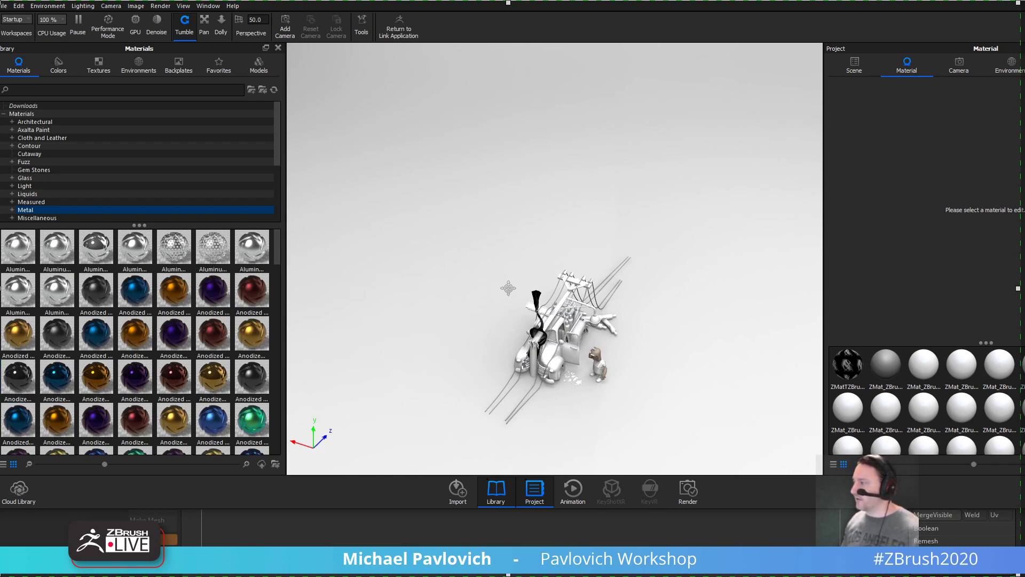
drag(1024, 508, 1021, 576)
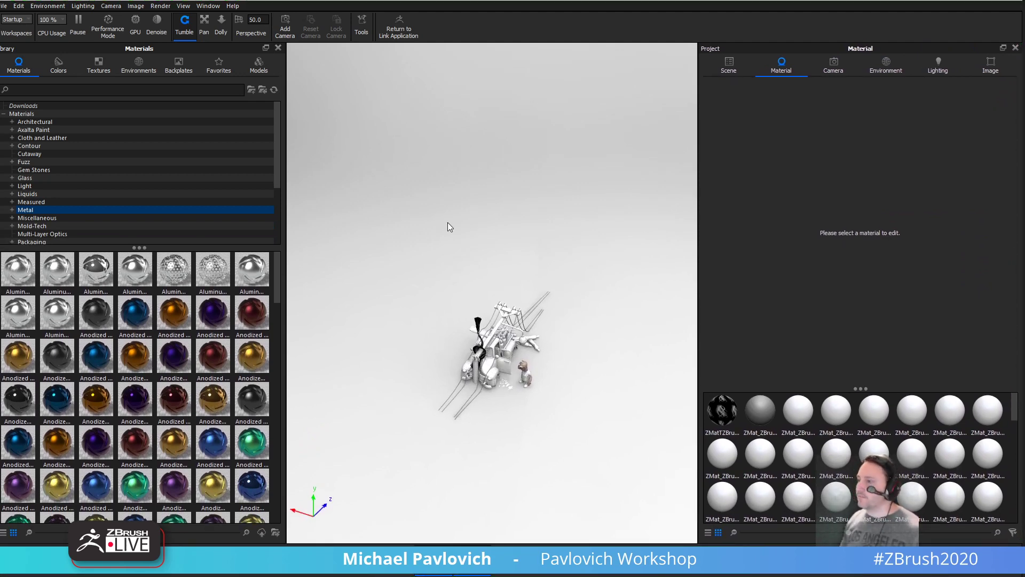
alt+right_drag(447, 222, 839, 319)
drag(619, 320, 581, 204)
middle_drag(581, 204, 517, 108)
alt+right_drag(517, 107, 764, 414)
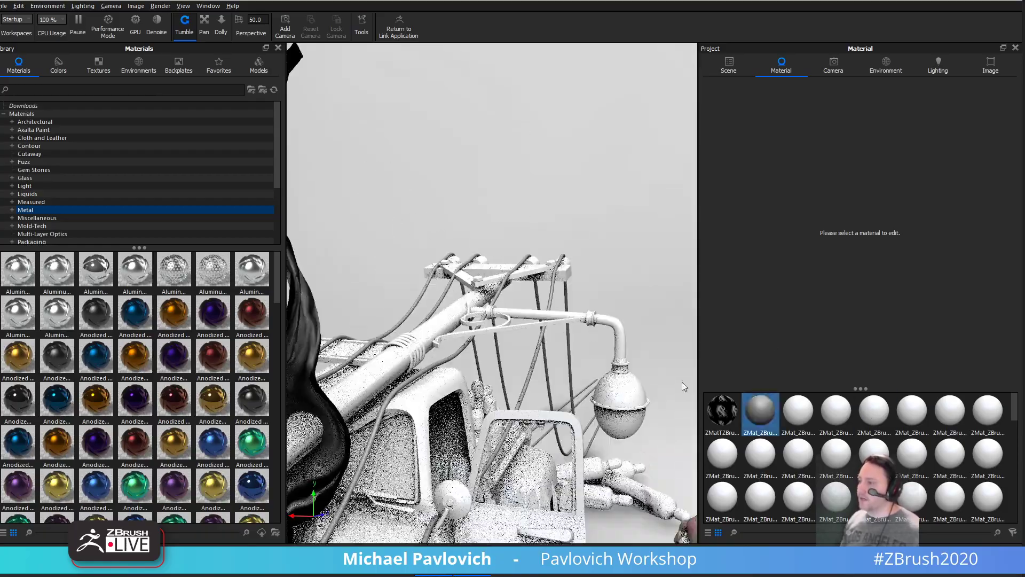
alt+right_drag(682, 384, 428, 32)
middle_drag(539, 320, 497, 235)
drag(496, 235, 584, 240)
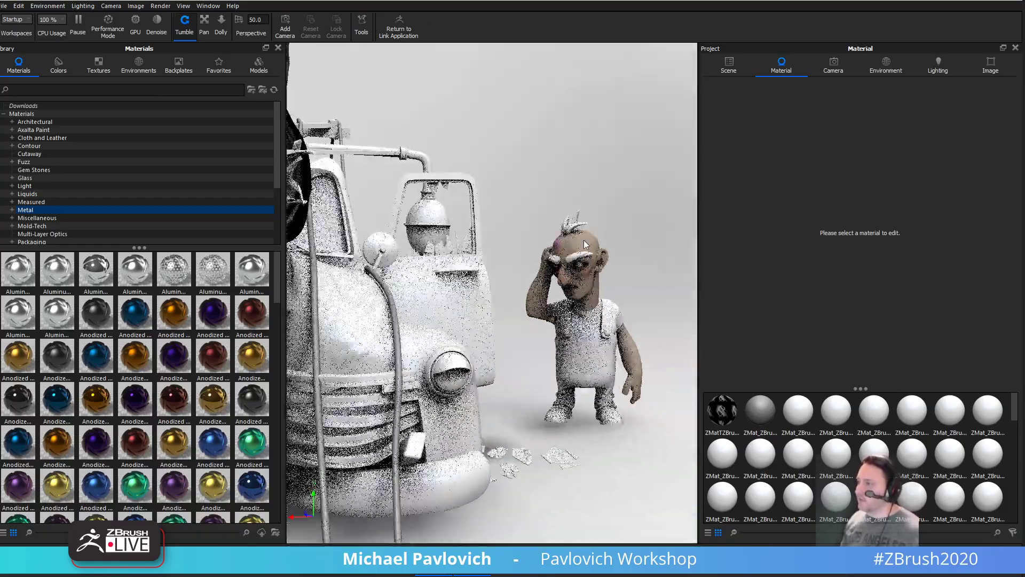
- Inspect the farmer's material and the scene tree, and narrow the Library and Project panels to widen the viewport
double_click(581, 241)
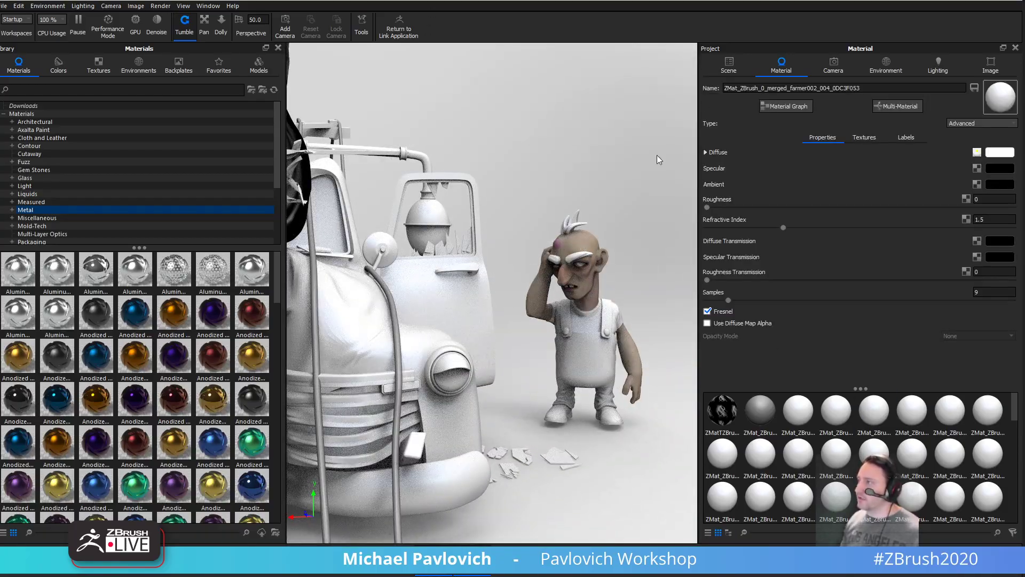
click(728, 67)
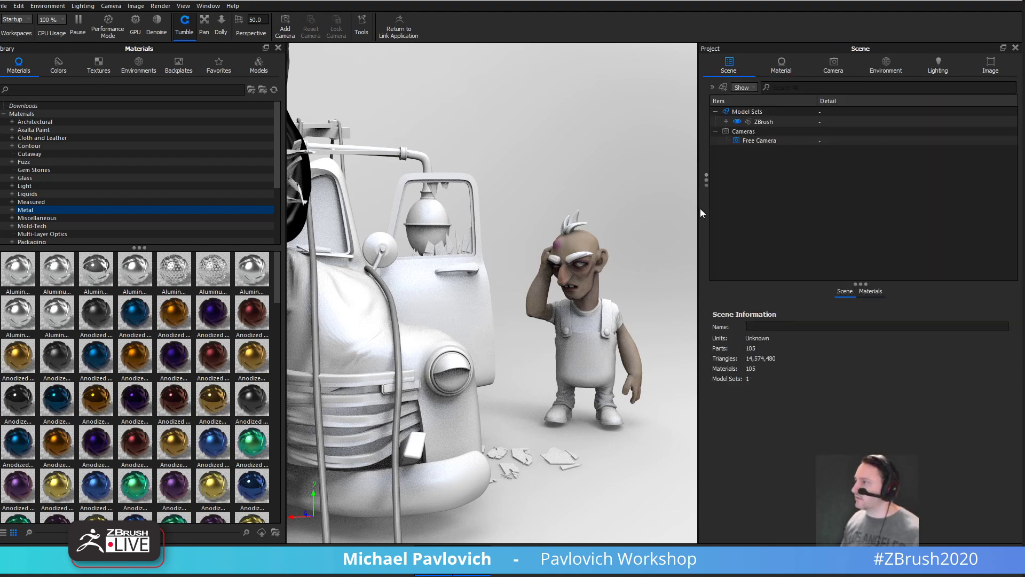
drag(700, 208, 859, 210)
drag(285, 277, 155, 278)
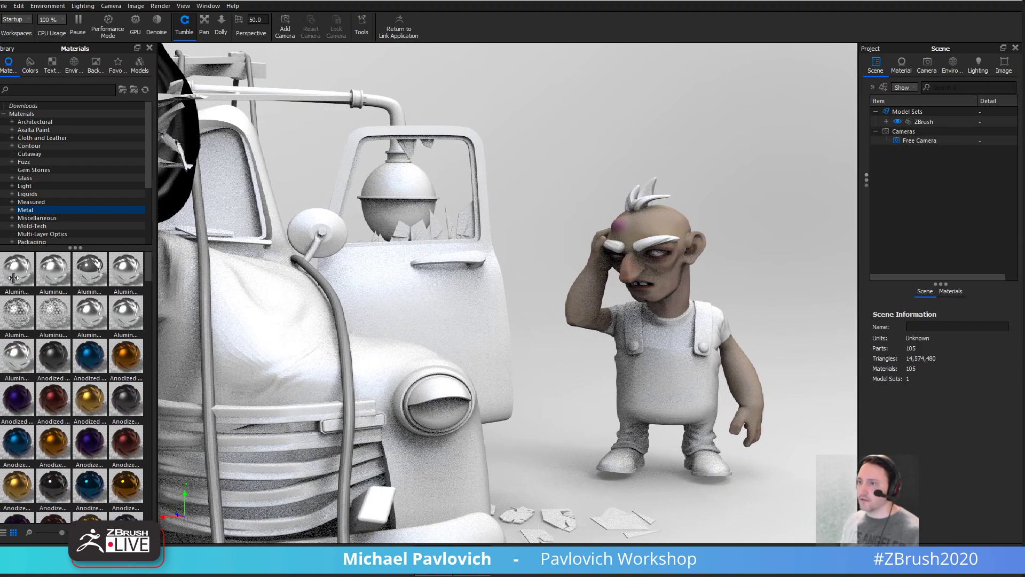
- Open the farmer's head material in the Material Graph, move its Texture Map node upward and show the node's Matcap properties
double_click(653, 201)
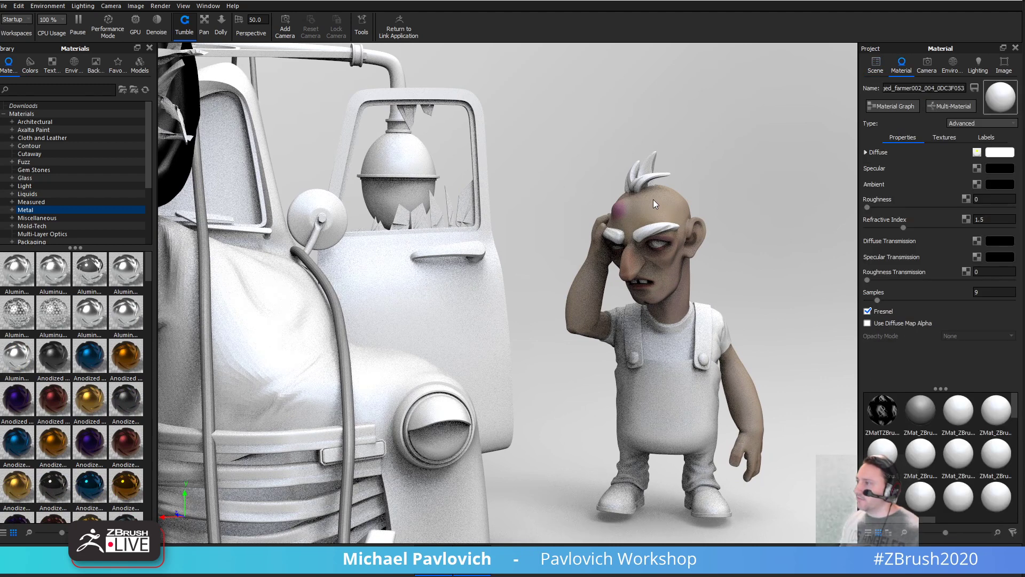
click(905, 107)
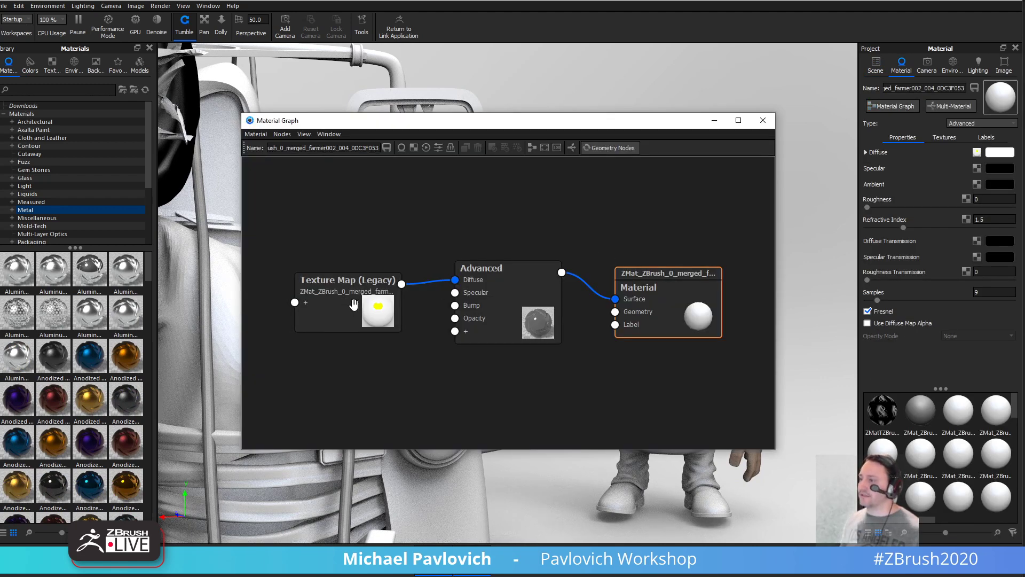
drag(354, 304, 353, 246)
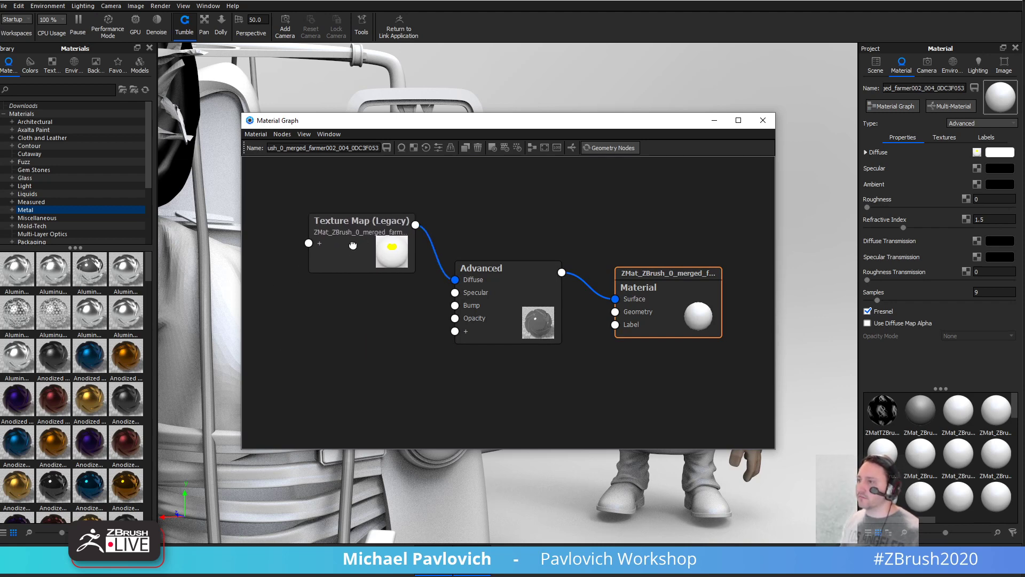
double_click(352, 246)
click(678, 229)
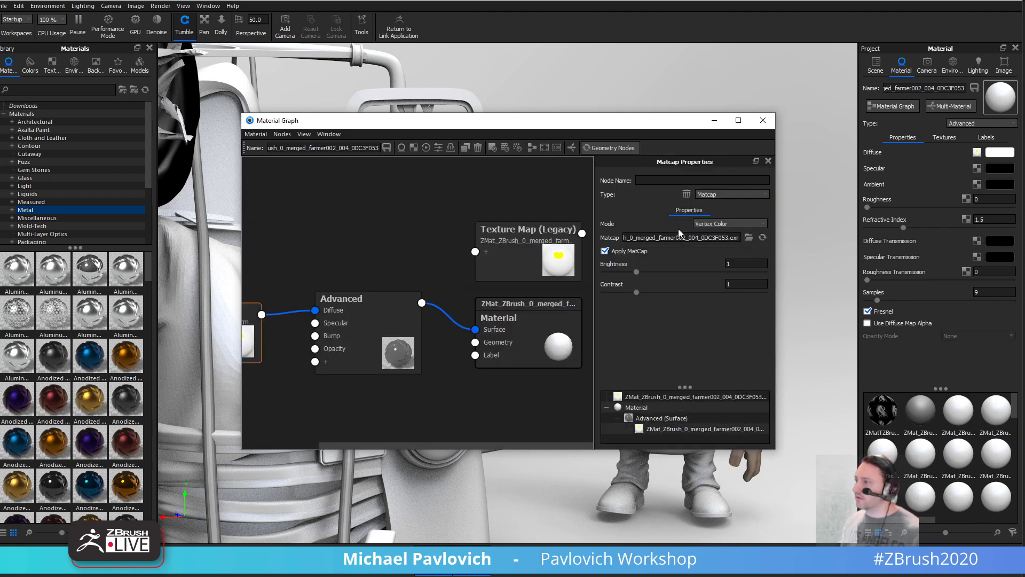
- Delete the unconnected Texture Map (Legacy) node and turn off Apply MatCap on the Matcap node
double_click(518, 256)
key(Delete)
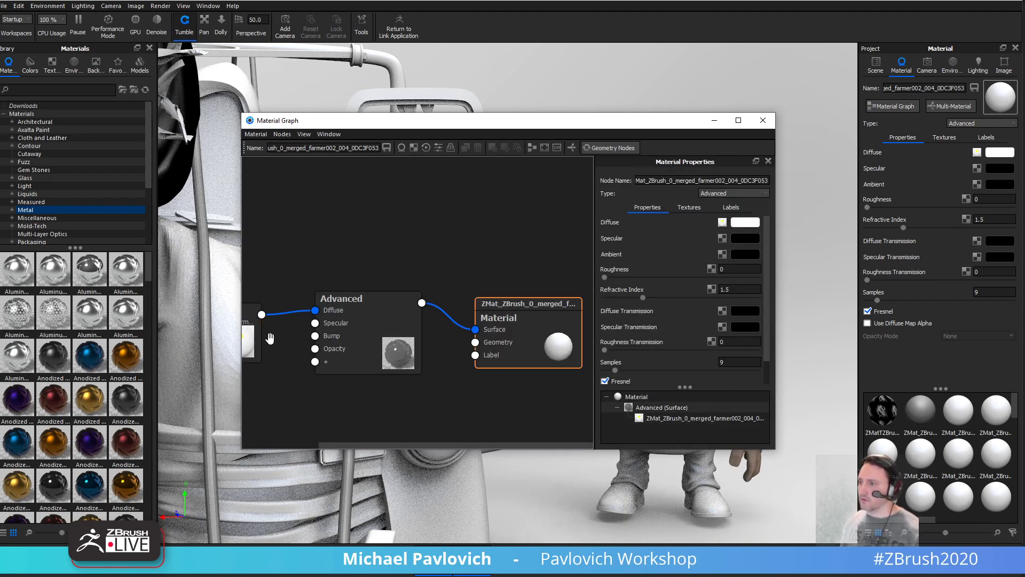
double_click(258, 344)
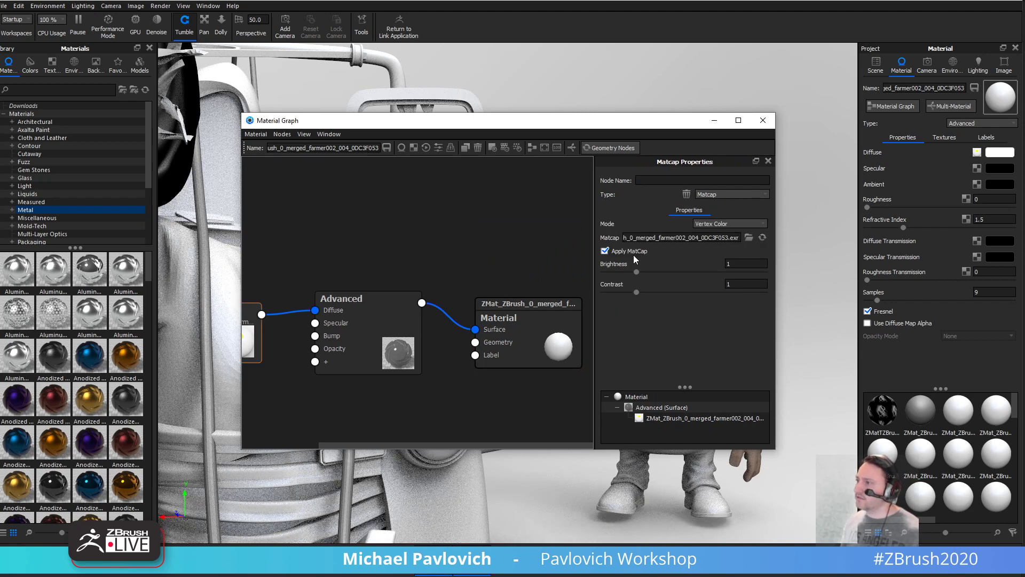
drag(650, 128, 445, 104)
click(400, 226)
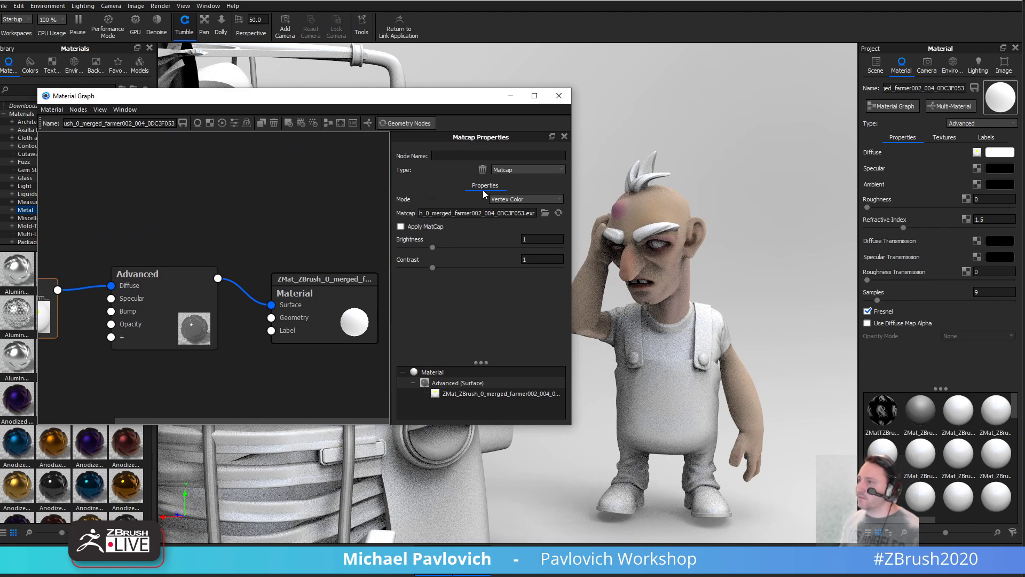
- Try the MatCap Only mode on the Matcap node and switch it back to Vertex Color
click(527, 202)
click(526, 211)
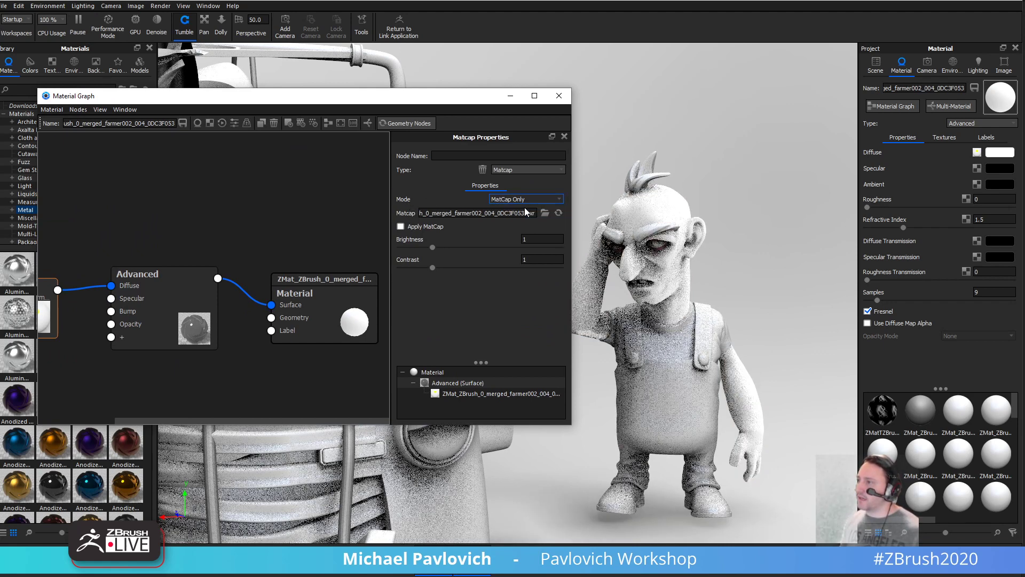
click(526, 199)
click(521, 211)
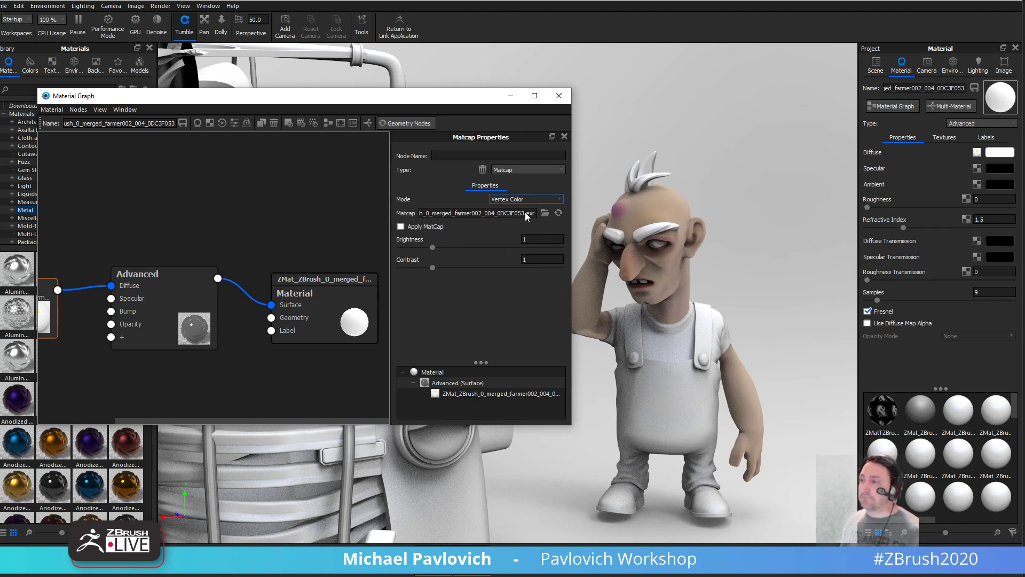
- Search the material library for "skin"
drag(222, 218, 245, 178)
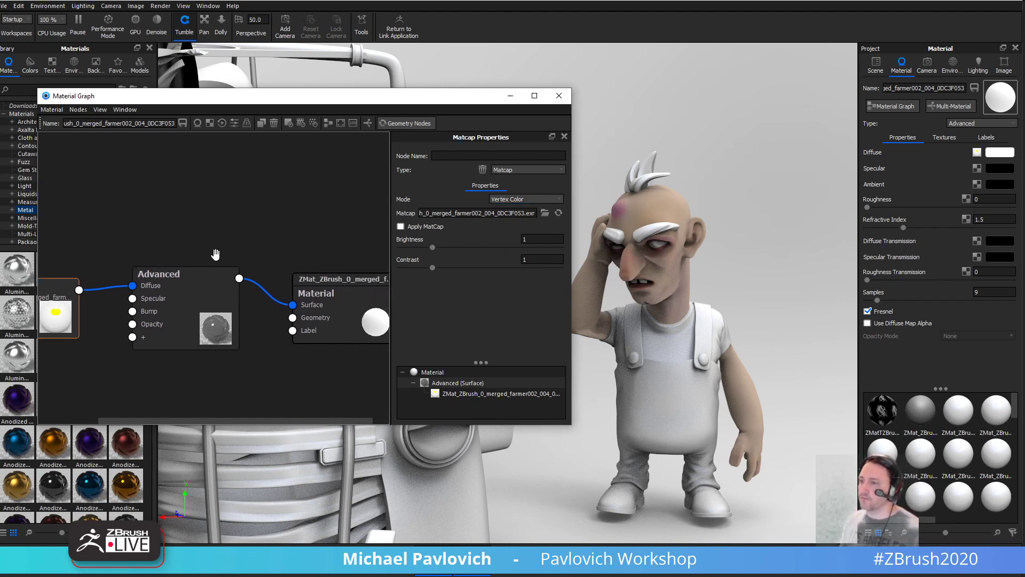
drag(190, 247, 229, 245)
drag(214, 100, 388, 56)
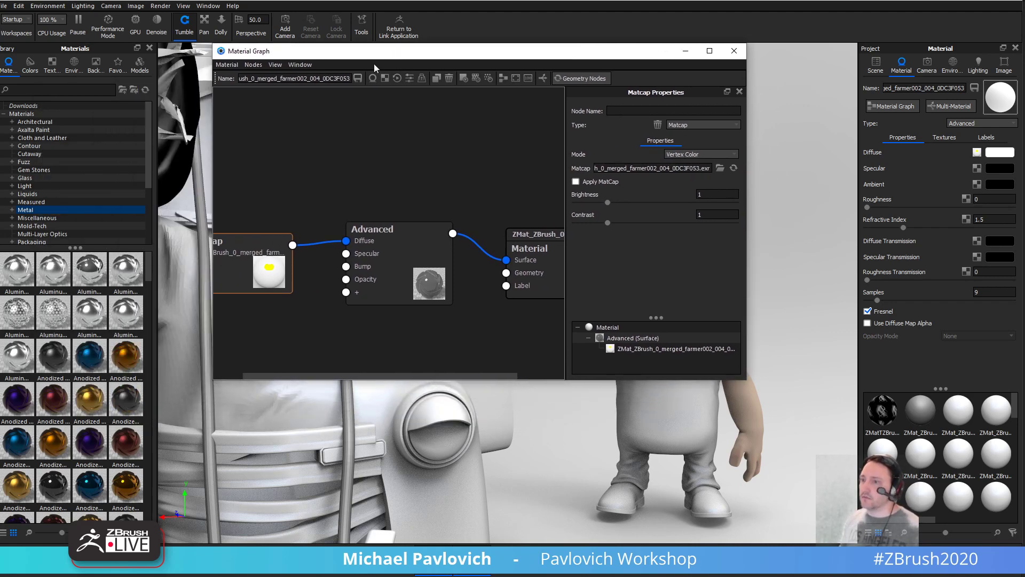
click(40, 91)
text(skin)
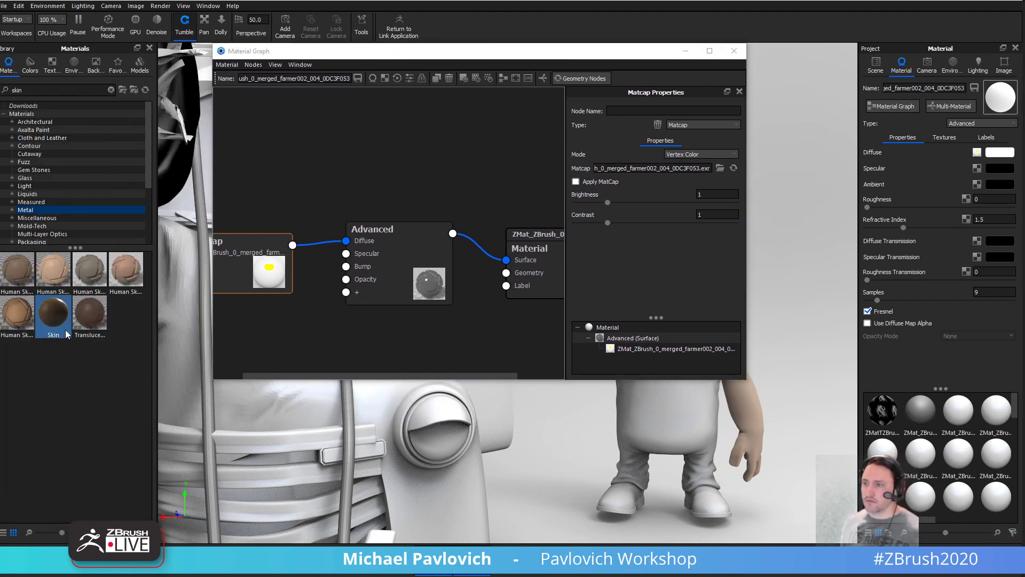
mouse_move(104, 320)
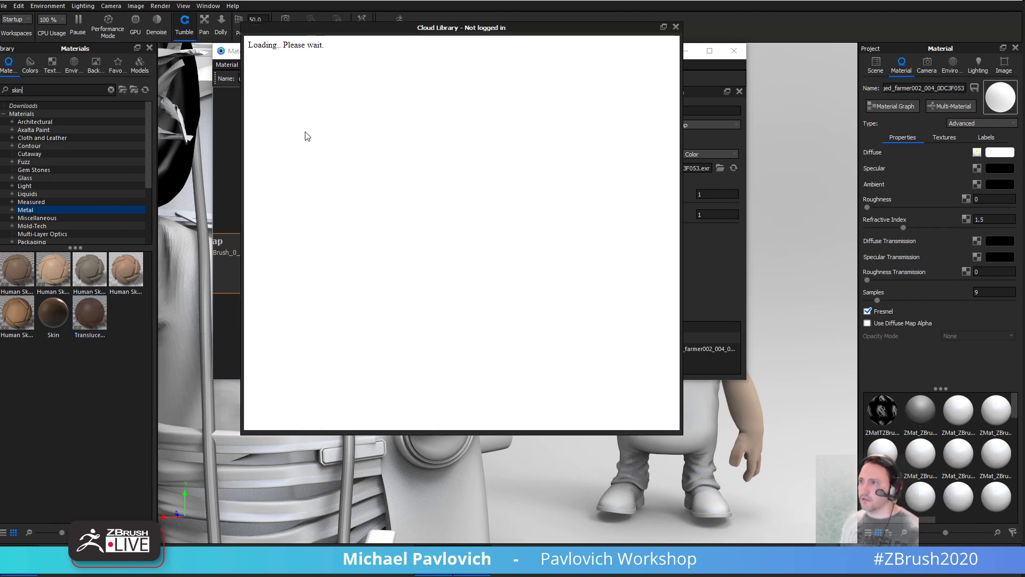
click(676, 27)
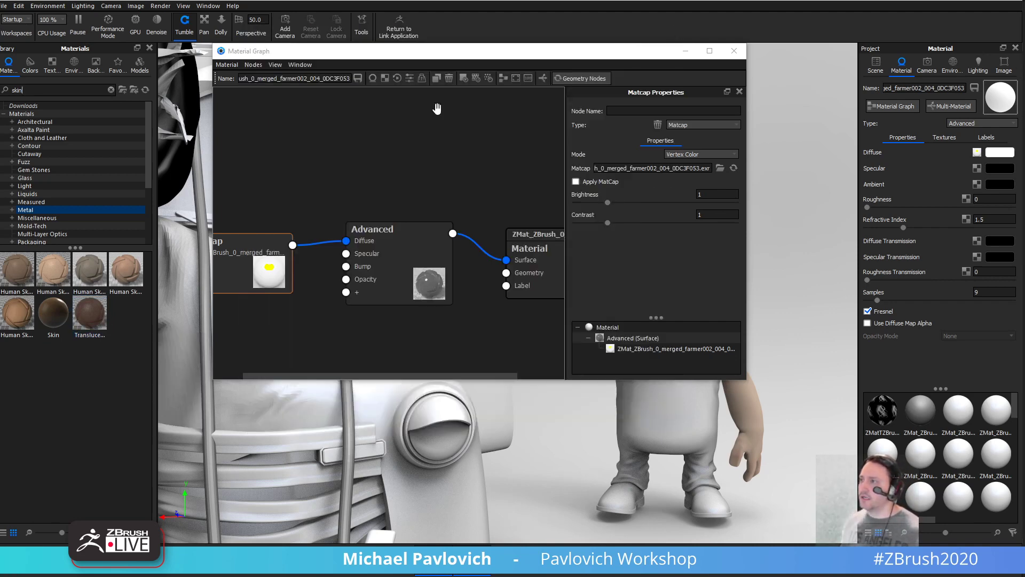
- Add the translucent human skin material to the graph and connect its output to the material's Surface input
drag(446, 61, 324, 137)
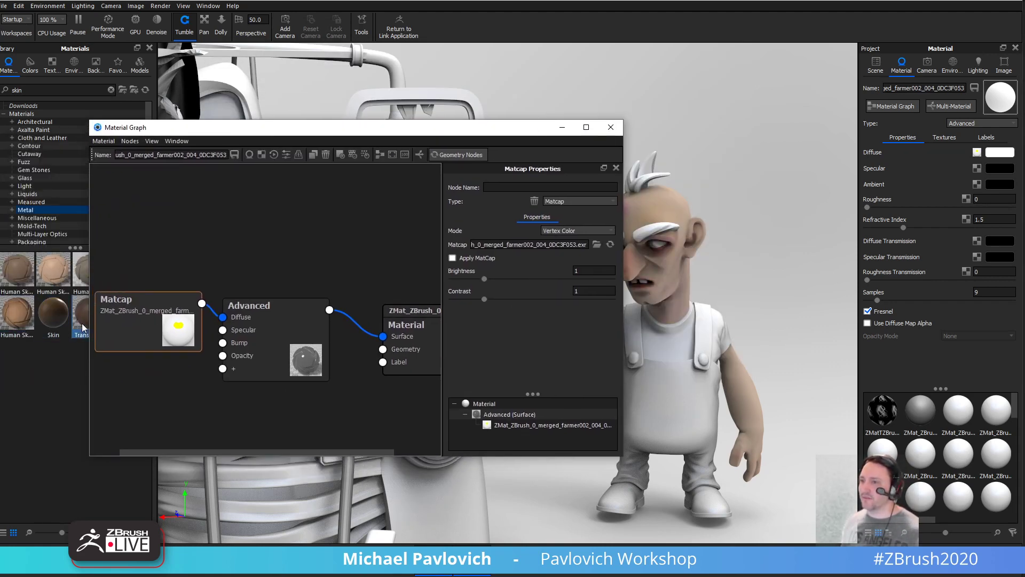
drag(81, 316, 275, 236)
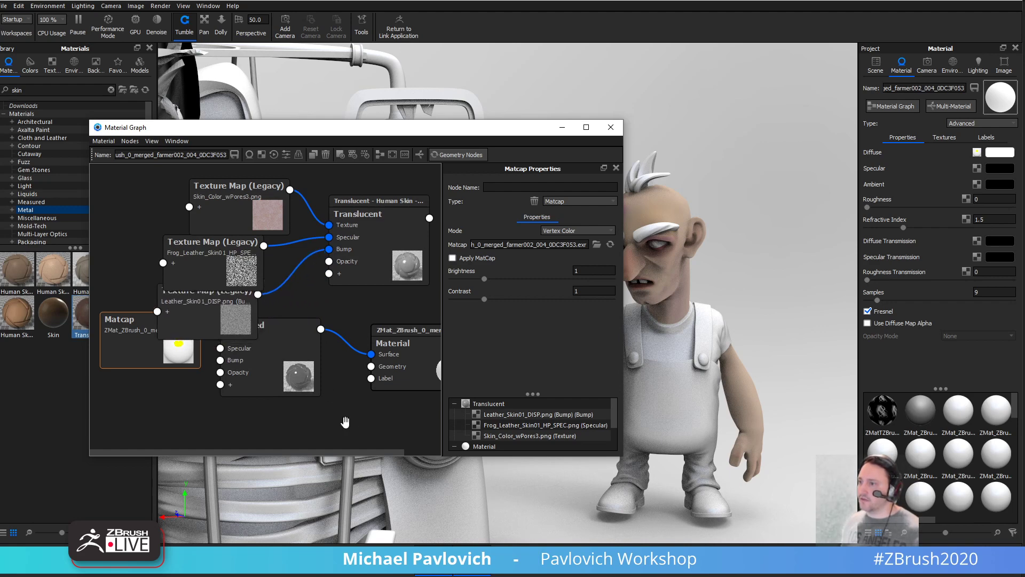
middle_drag(342, 422, 294, 405)
drag(388, 218, 330, 355)
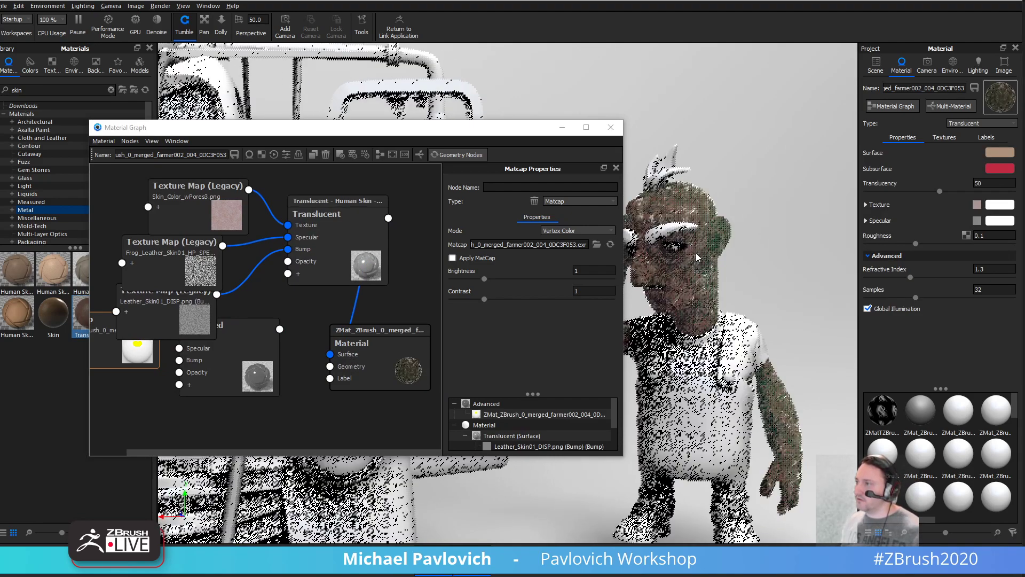
drag(359, 251, 338, 251)
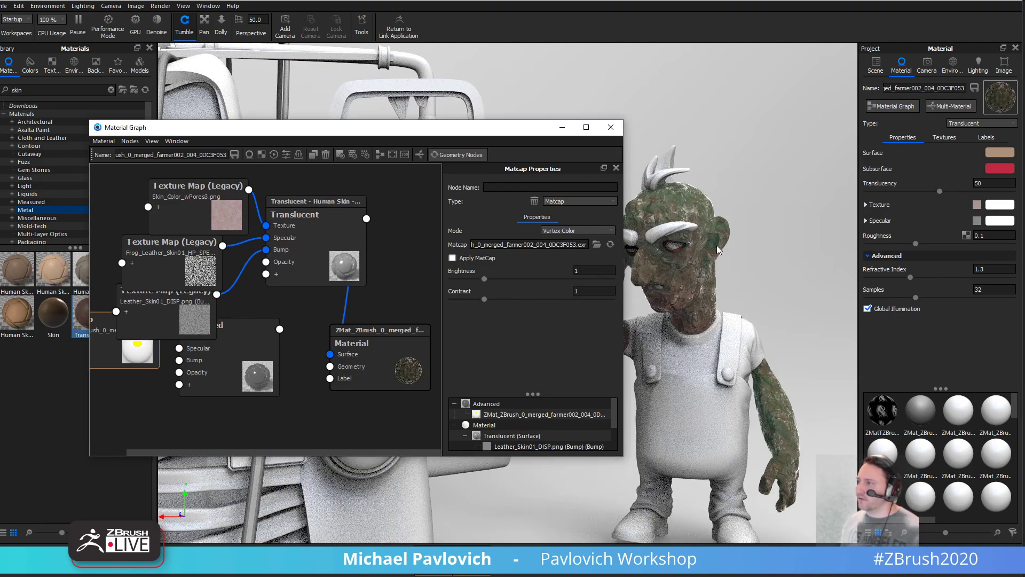
- Set the skin material's translucency to 10 and the scale of its Skin_Color_wPores3.png texture to 0.1
click(687, 197)
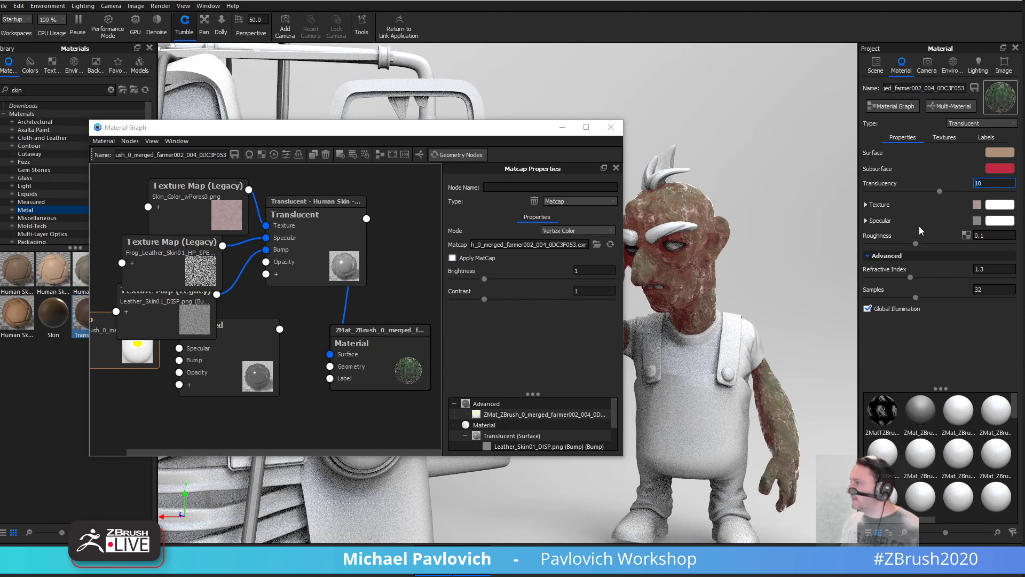
click(943, 135)
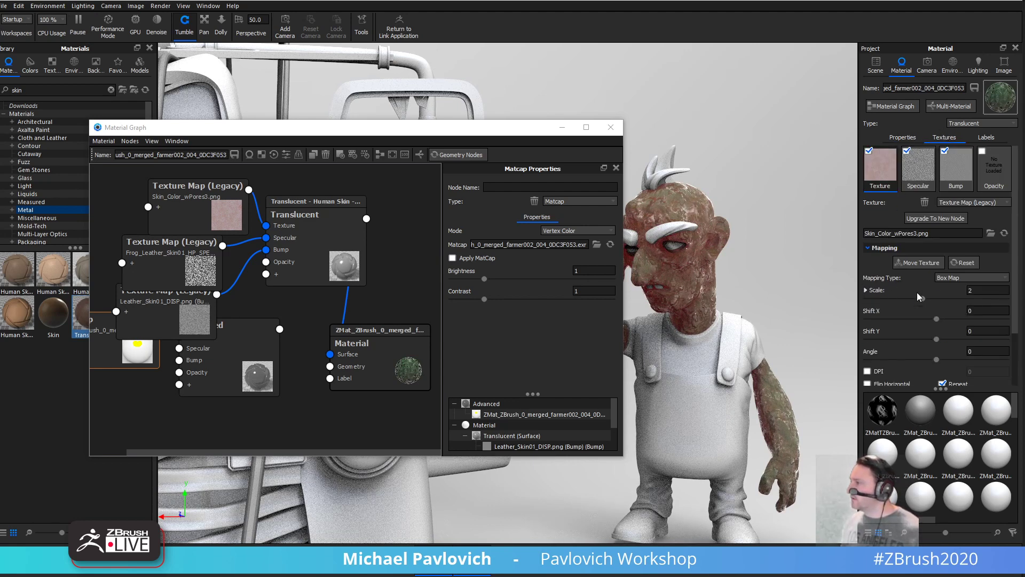
click(976, 290)
text(.1)
key(Return)
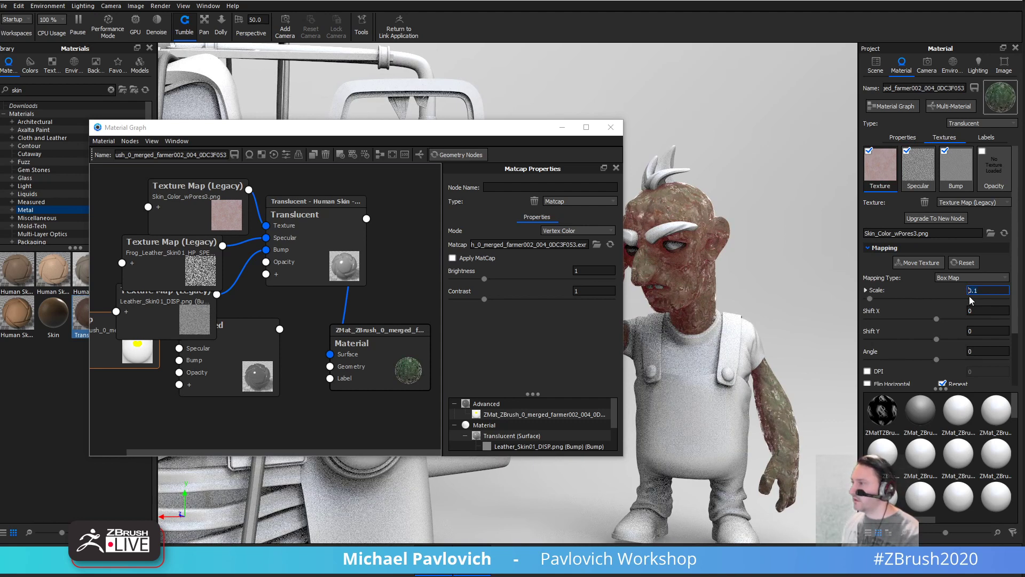
text(0)
key(Return)
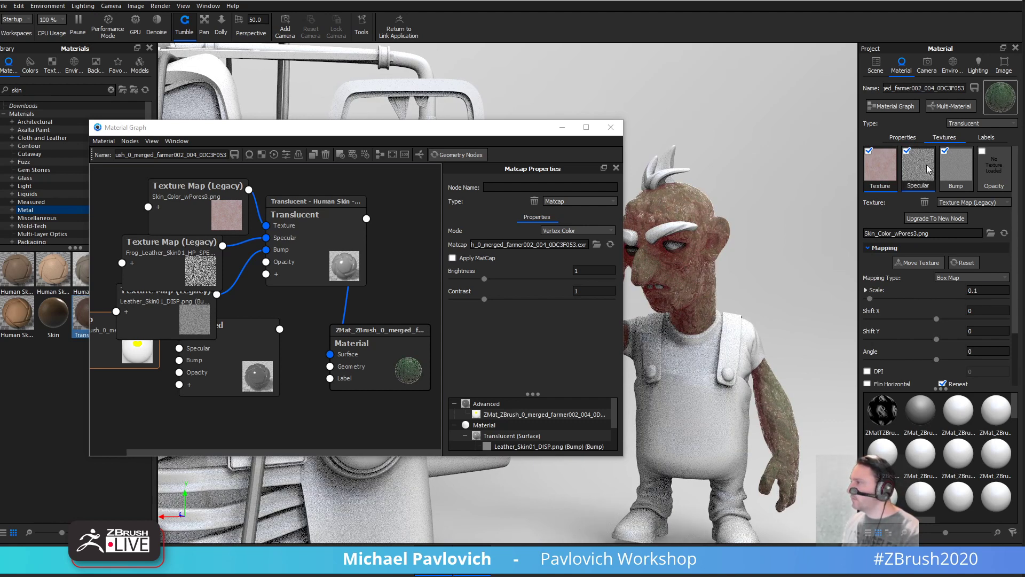
- Set the scale of the Leather_Skin01_DISP.png bump texture to 0.1
click(955, 176)
double_click(984, 292)
text(0.1)
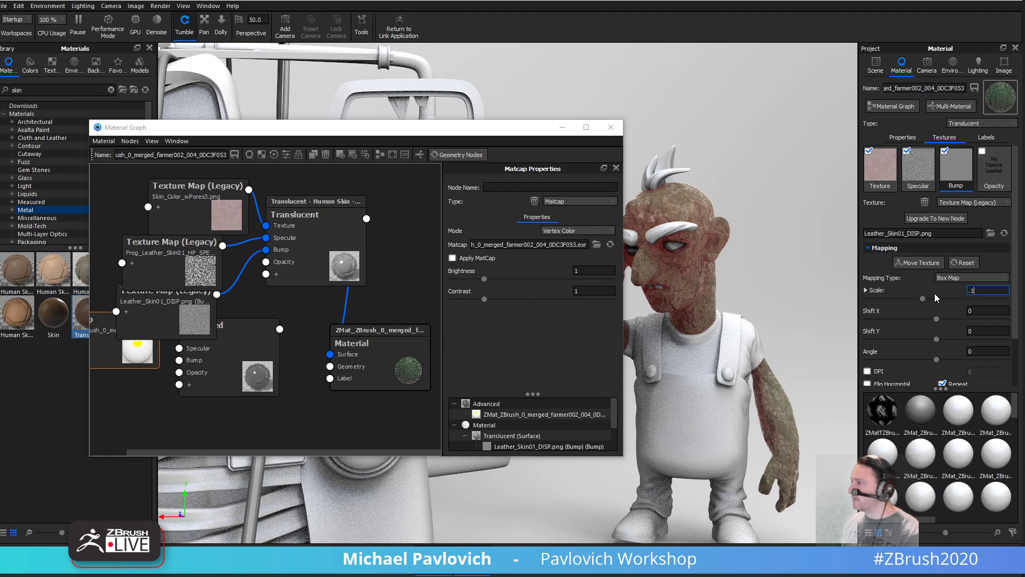
key(Return)
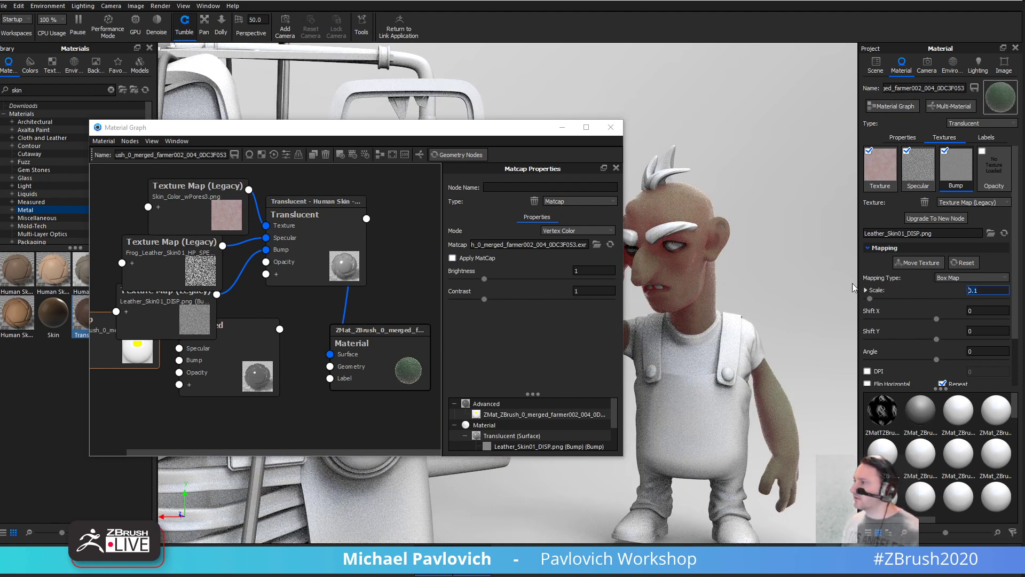
- Connect the Matcap node to the Translucent node's Texture input in place of the skin color texture
middle_drag(300, 309, 342, 309)
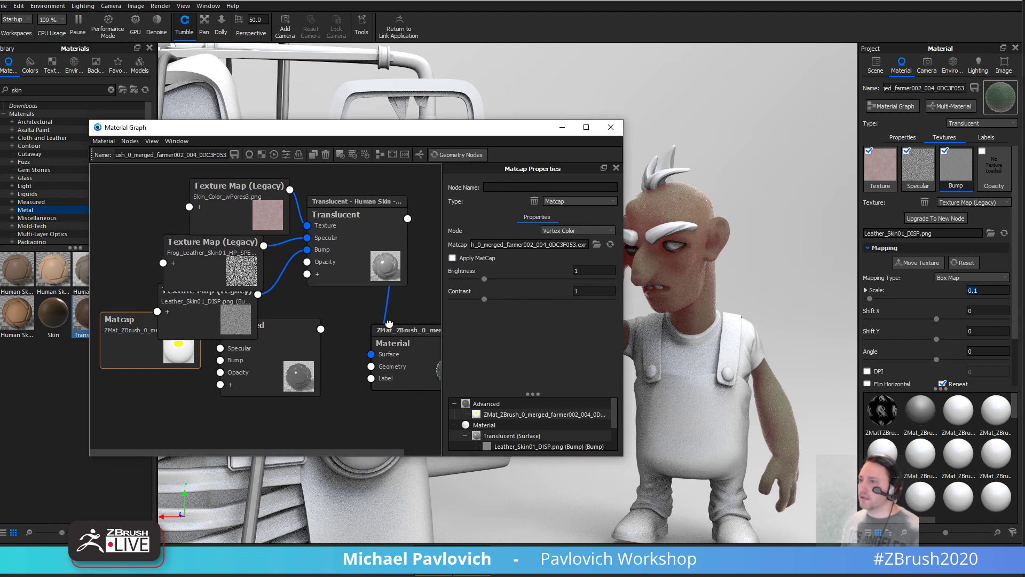
drag(258, 207, 172, 200)
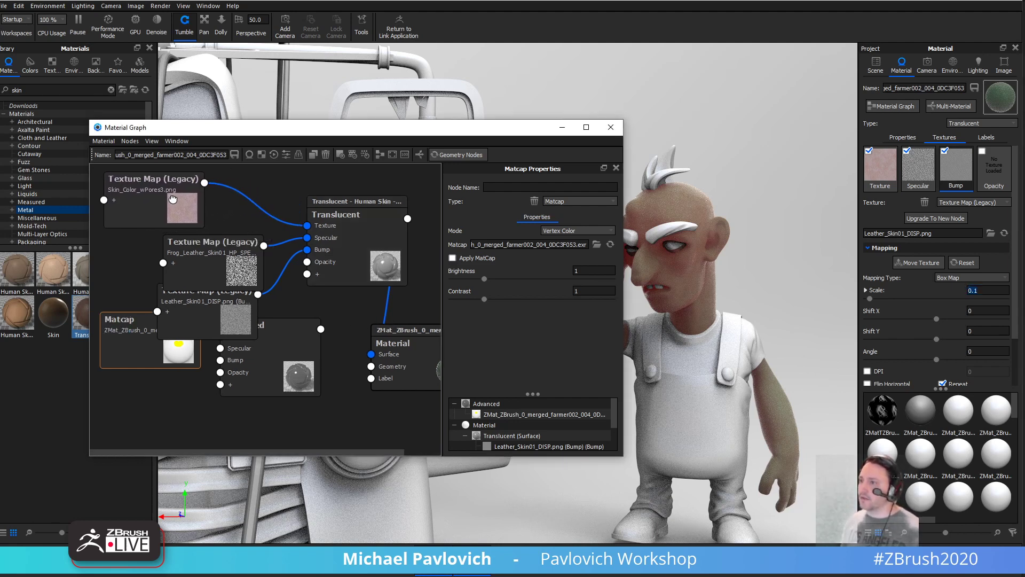
drag(137, 348, 115, 390)
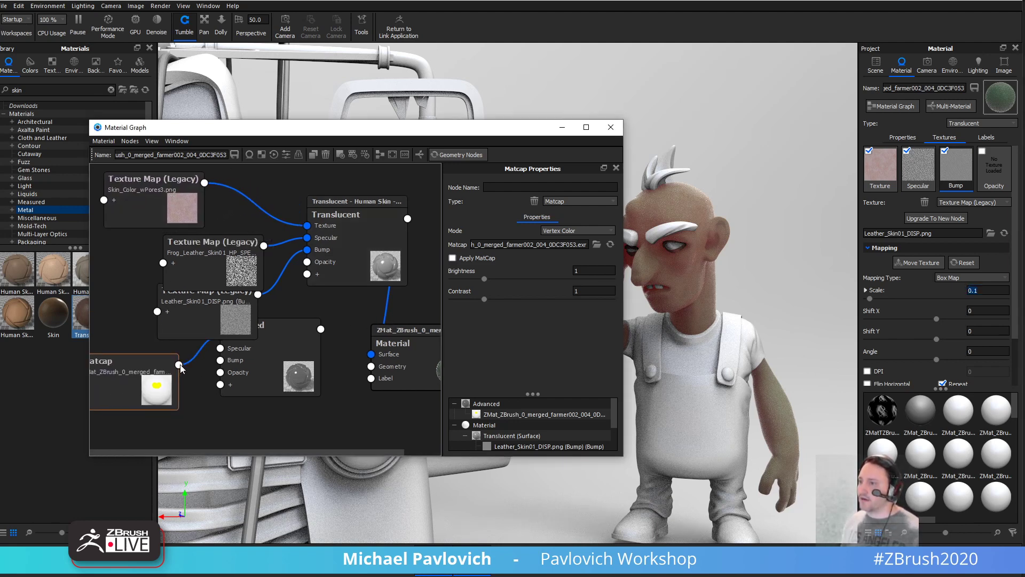
drag(179, 365, 307, 225)
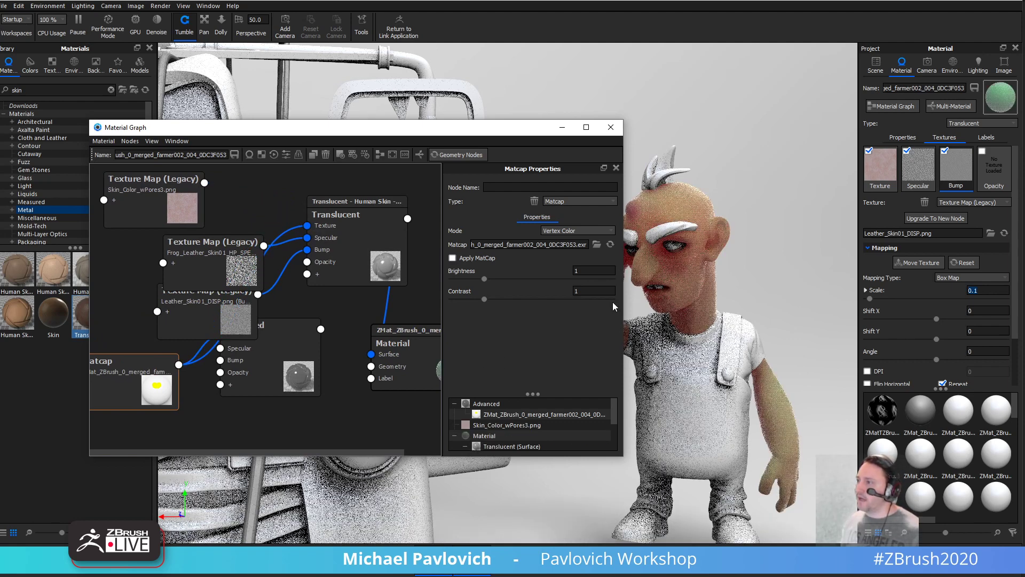
- Auto-arrange the graph nodes and bring the detached skin color texture node closer to the Matcap node
drag(135, 395, 140, 263)
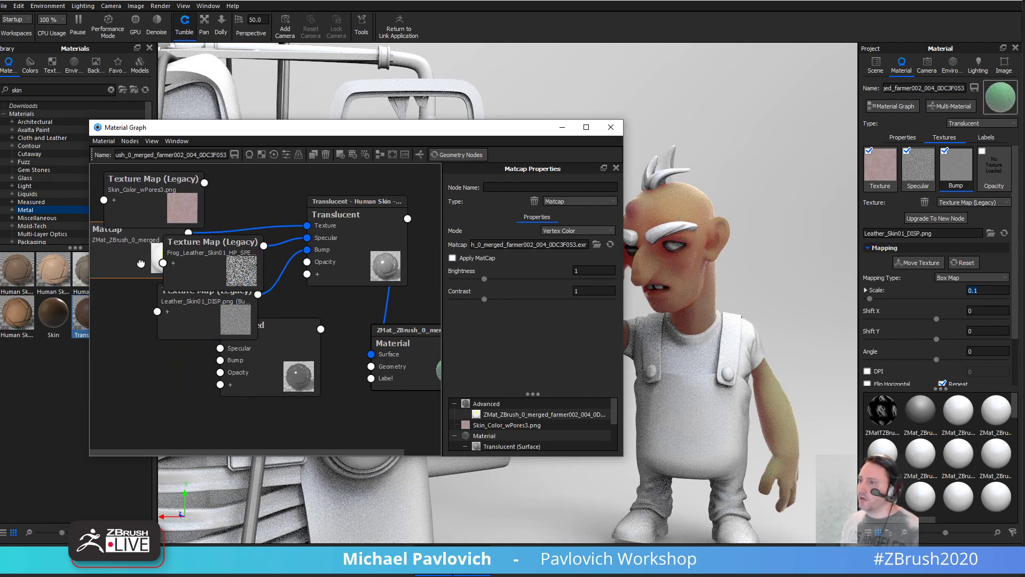
drag(151, 216, 130, 187)
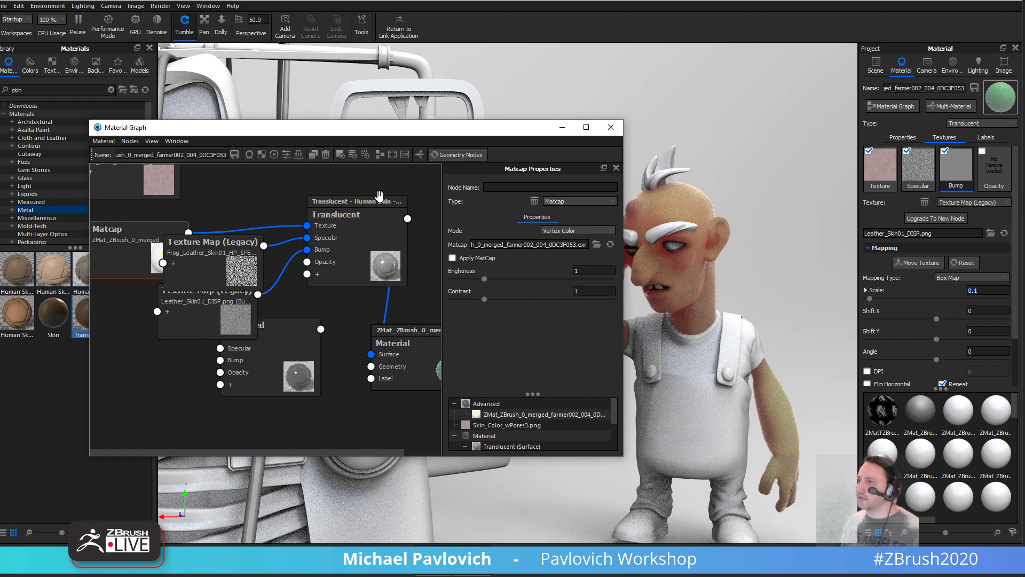
click(380, 154)
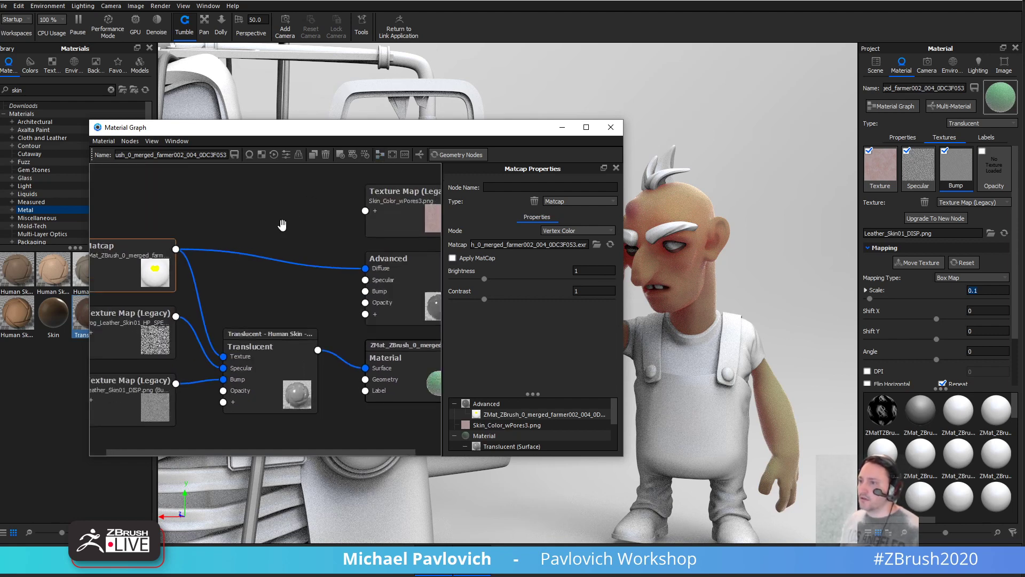
drag(401, 216, 295, 204)
drag(161, 250, 165, 245)
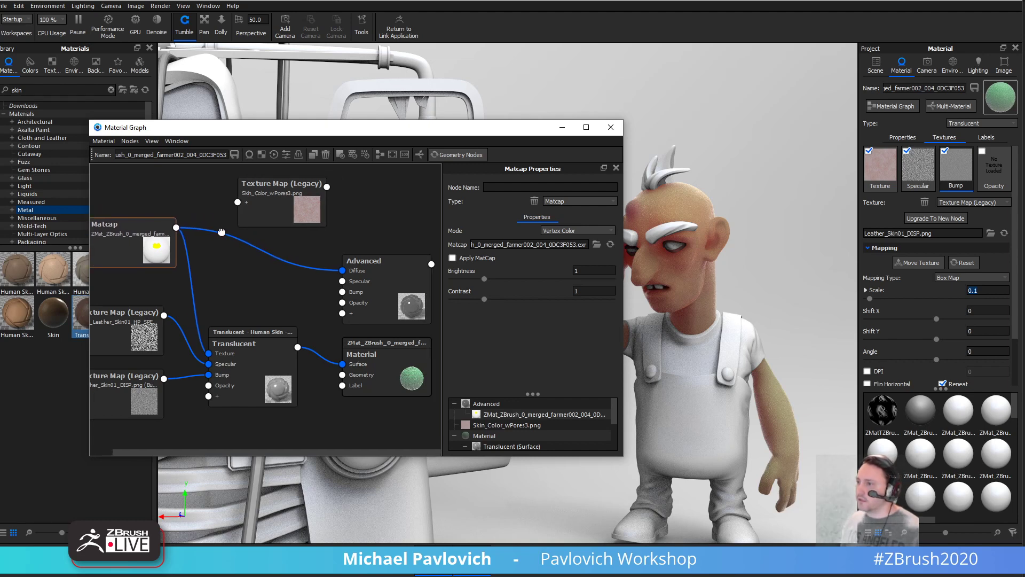
- Delete the Advanced node and position the skin color texture node above the Matcap node
click(389, 282)
key(Delete)
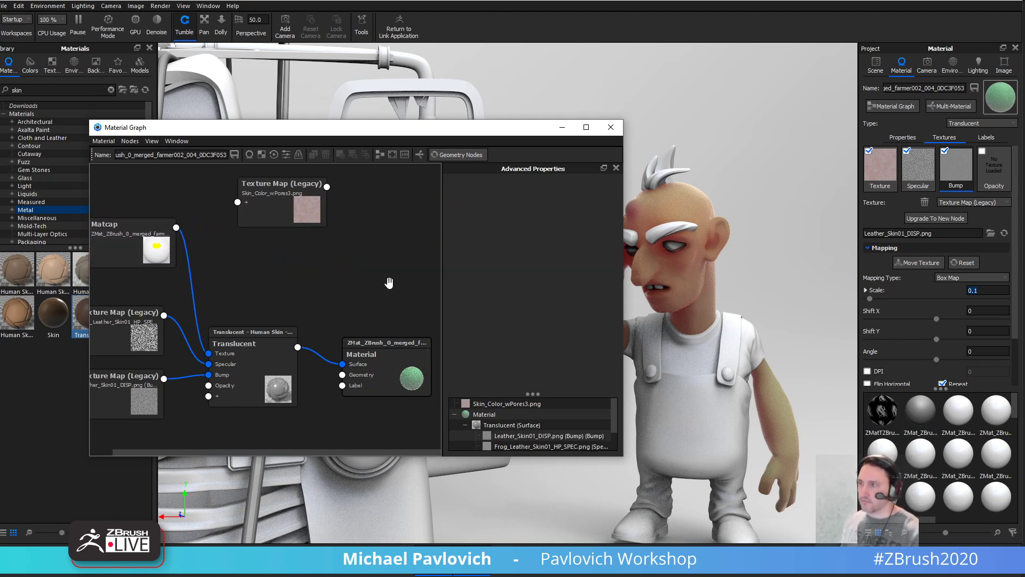
drag(309, 190, 288, 203)
drag(140, 240, 140, 263)
drag(283, 229, 204, 214)
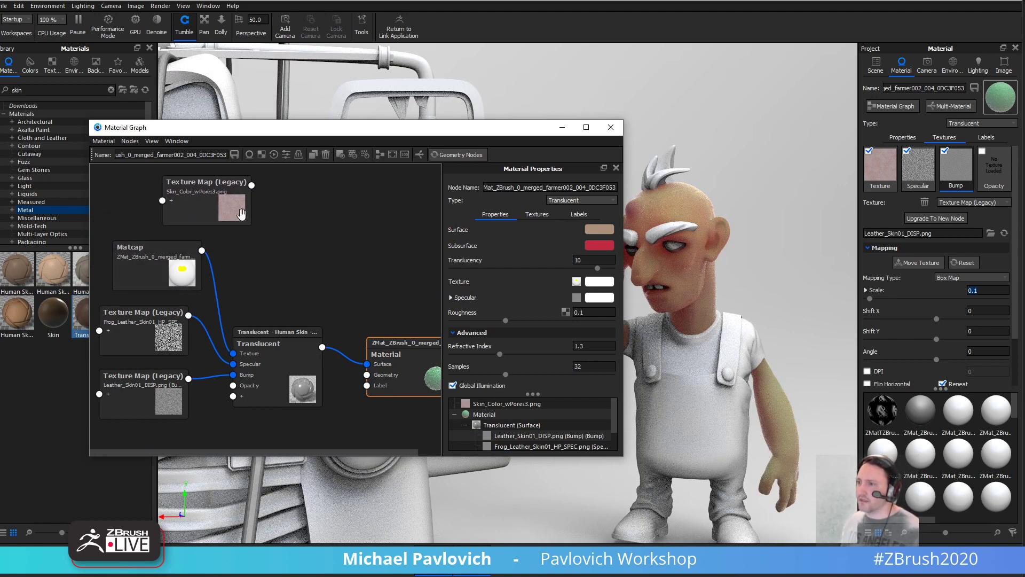
- Add a Color Composite utility node and place it beside the skin color texture node, above the Translucent node
click(335, 234)
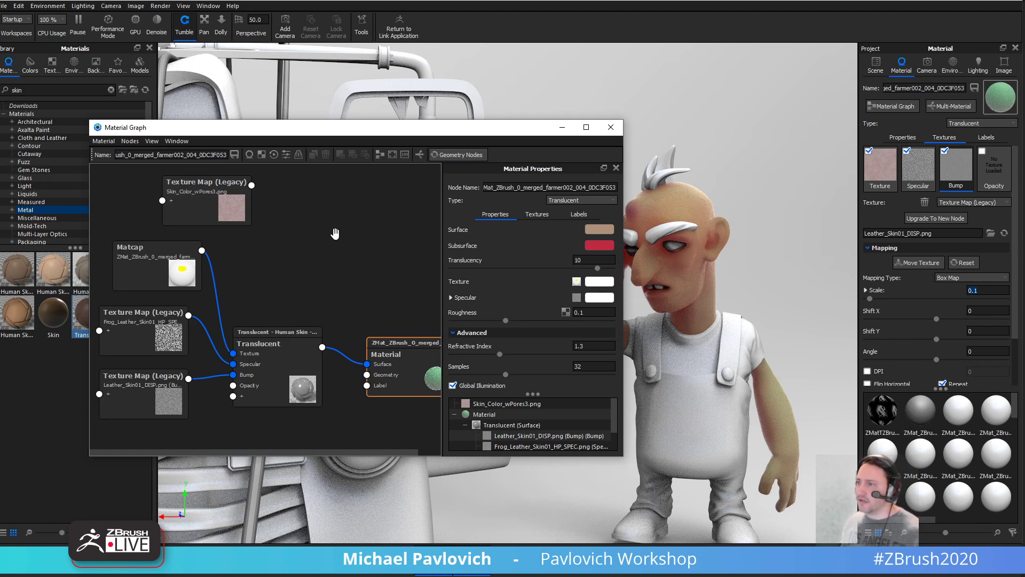
right_click(335, 234)
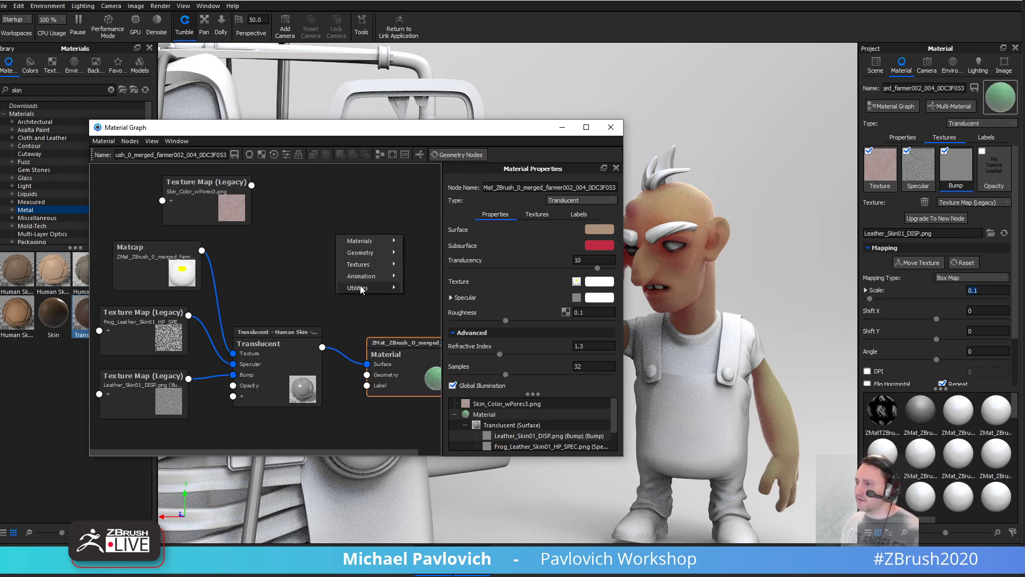
mouse_move(362, 289)
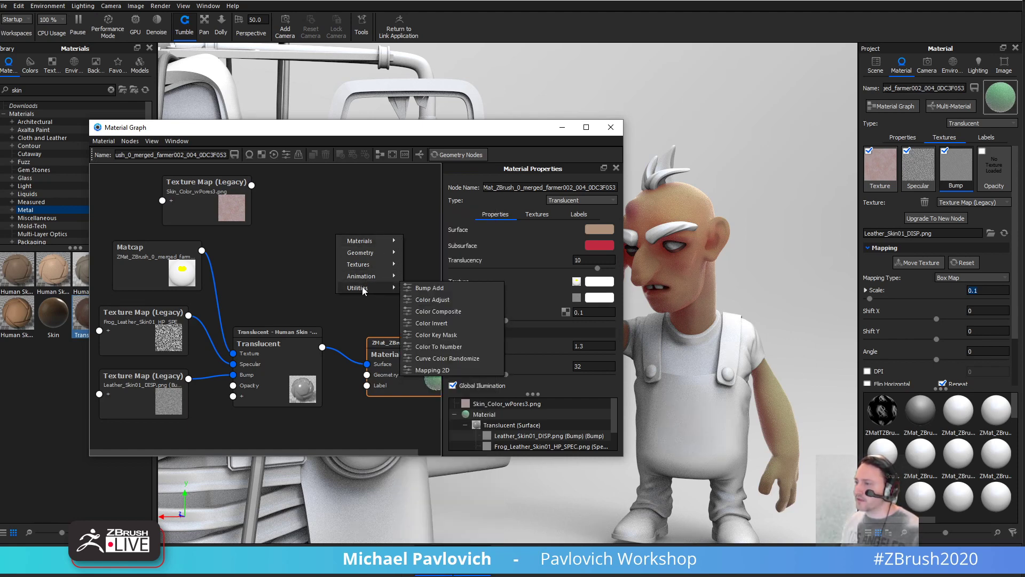
click(421, 311)
drag(374, 275, 331, 239)
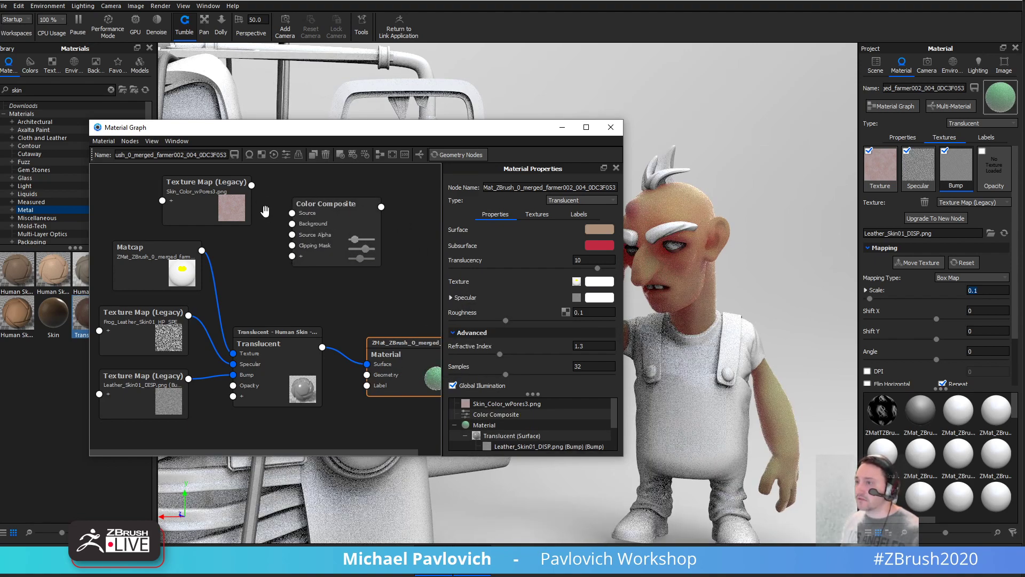
- Wire the skin color texture to the Color Composite's Background, the Matcap to its Source, and its output to the Translucent node's Texture
drag(251, 185, 294, 228)
drag(202, 249, 292, 213)
drag(381, 206, 233, 353)
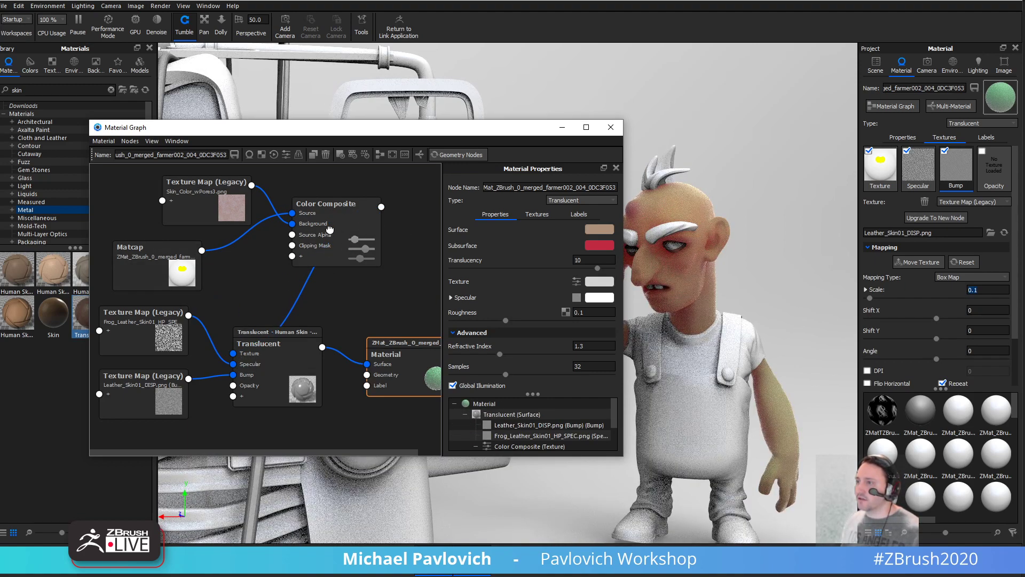
- Reposition the Color Composite, skin color texture and Translucent nodes, auto-arrange the graph, and select the Color Composite node
drag(325, 230, 305, 237)
drag(208, 201, 181, 205)
drag(322, 237, 282, 243)
drag(293, 343, 320, 334)
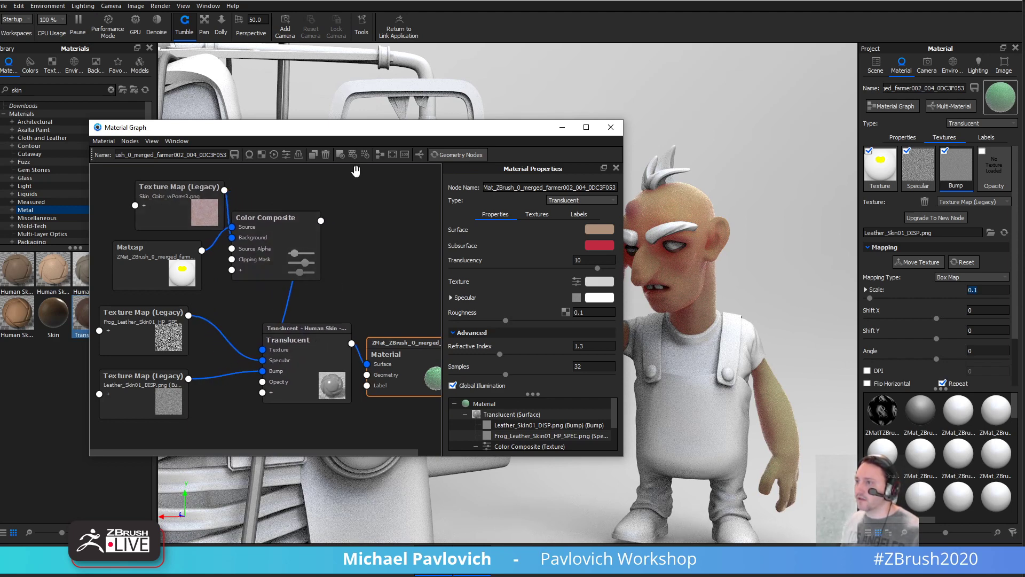
click(380, 154)
click(196, 249)
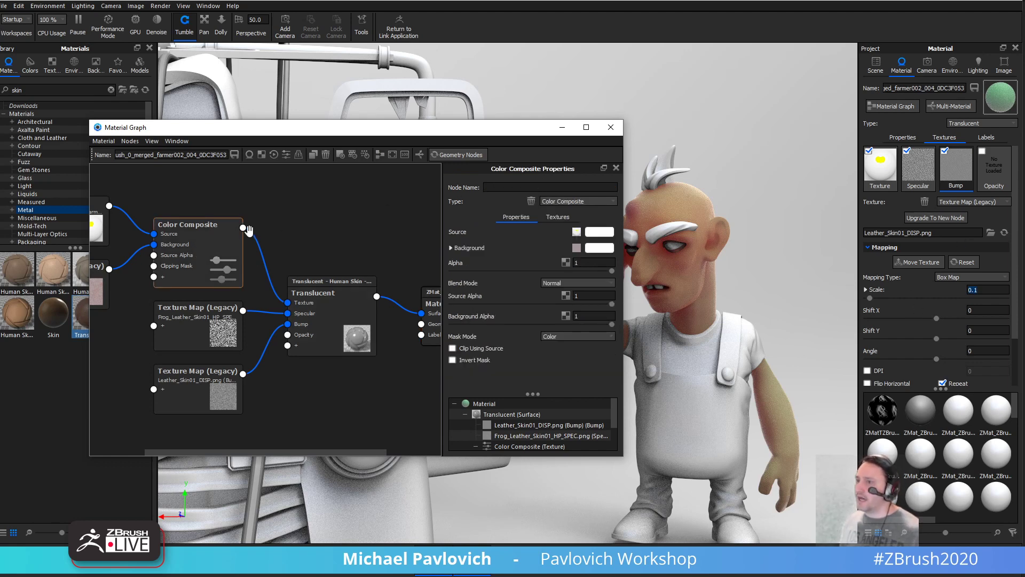
- Raise the Matcap node's brightness to 1.22, close the material graph, and view the farmer and truck in the render
middle_drag(277, 222, 356, 223)
click(156, 228)
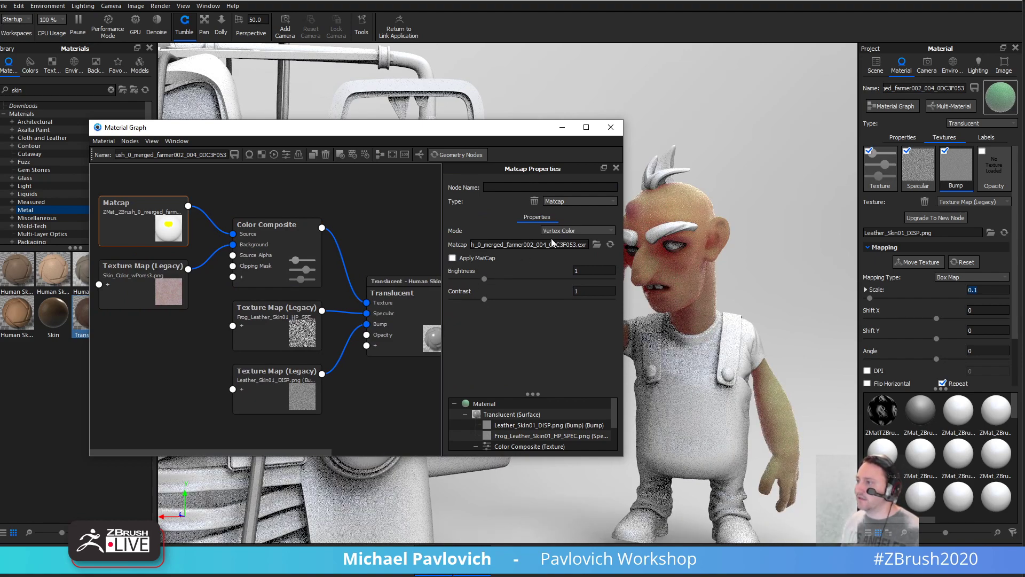
drag(485, 278, 487, 278)
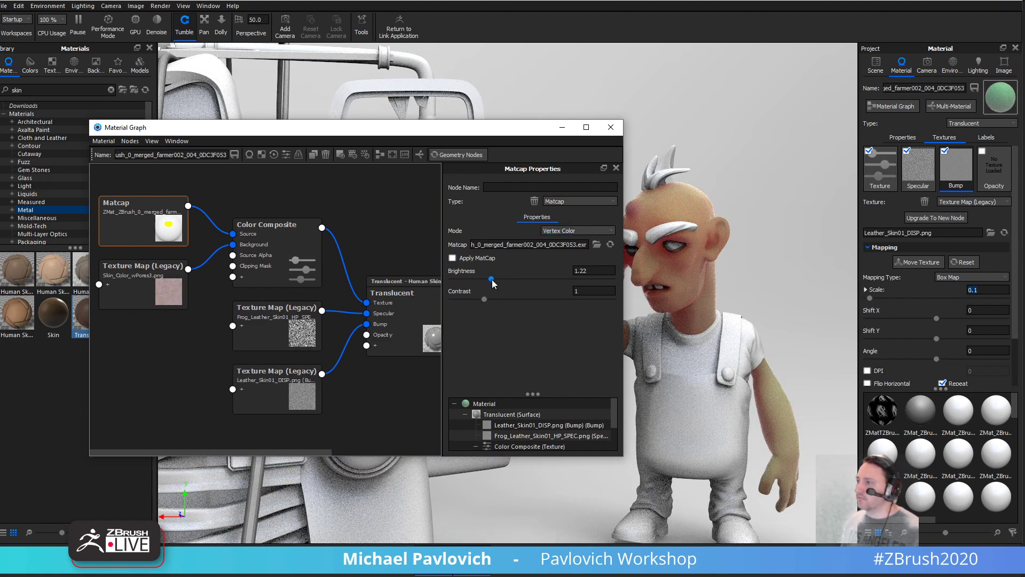
click(610, 128)
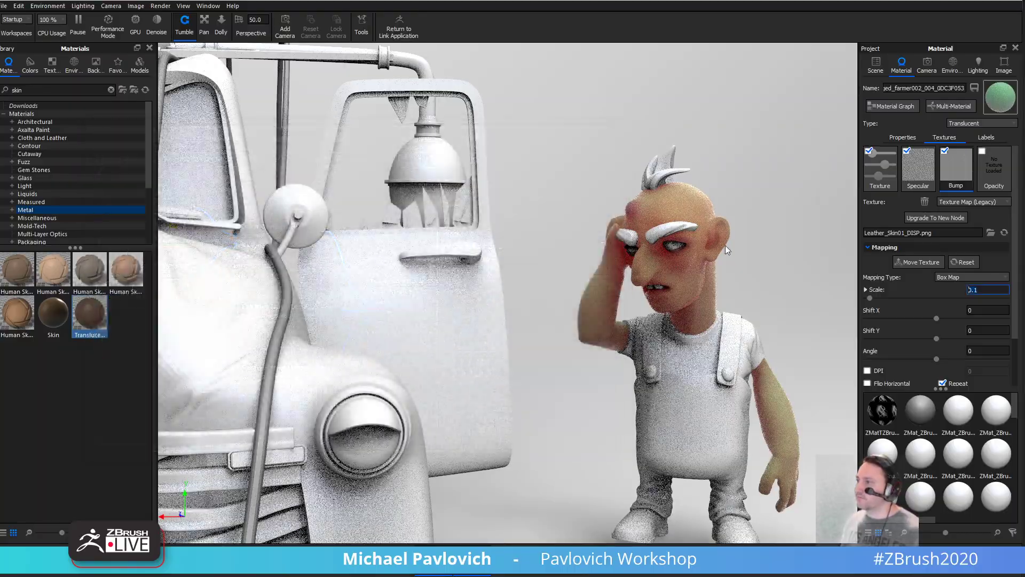
drag(610, 144, 786, 266)
alt+right_drag(786, 266, 535, 197)
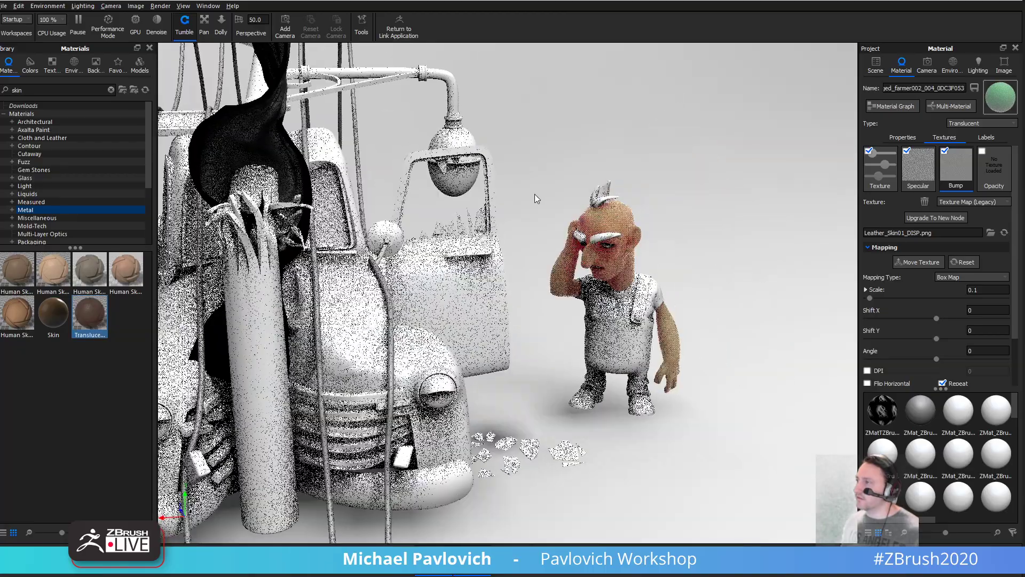
drag(536, 197, 600, 137)
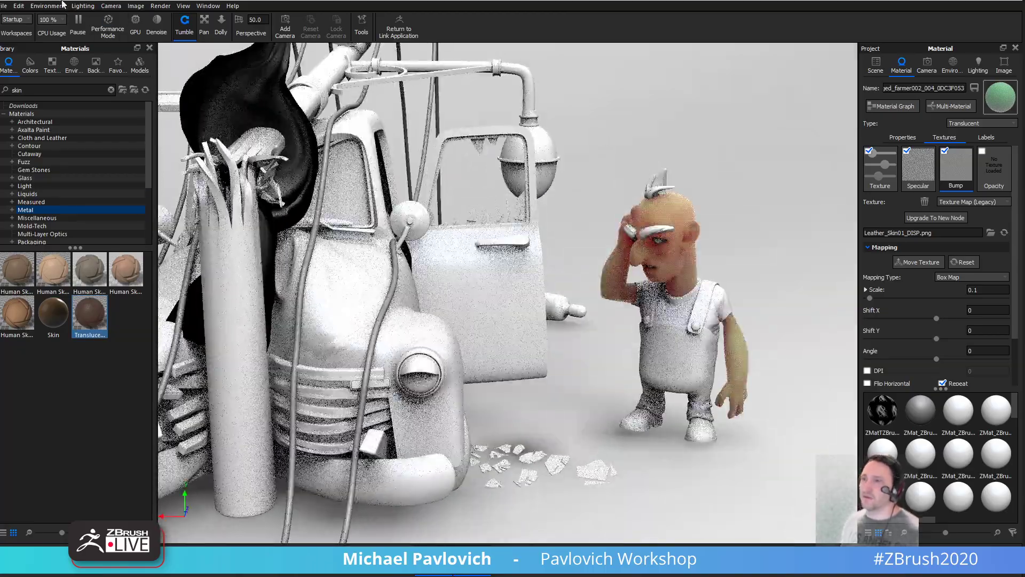
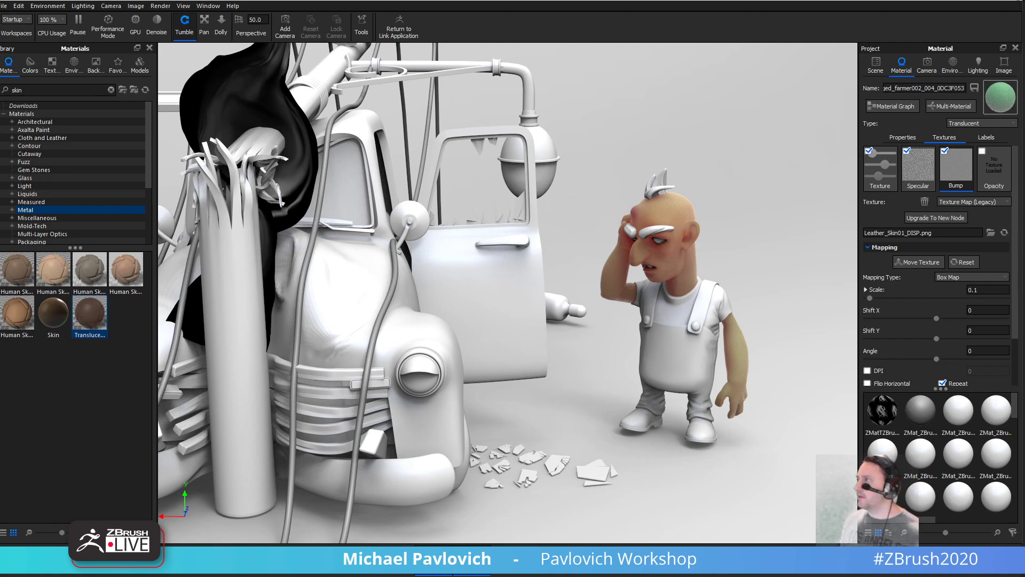
- Close KeyShot and discard the unsaved scene changes
click(1016, 1)
click(529, 298)
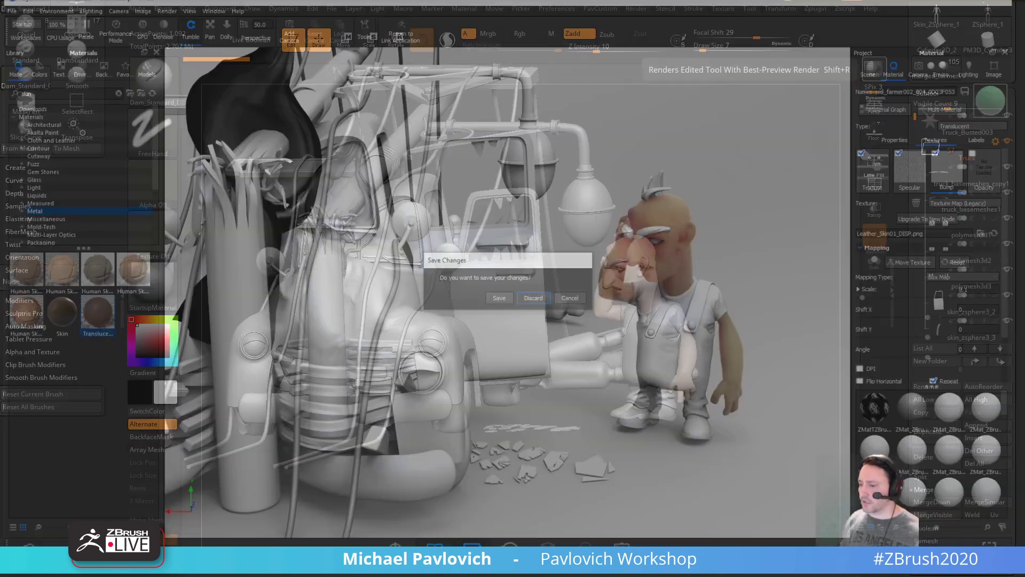
- Switch to the browser and browse the ZBrush 2021 - What's New playlist for the NanoMesh Axis Symmetry videos
drag(833, 573, 730, 20)
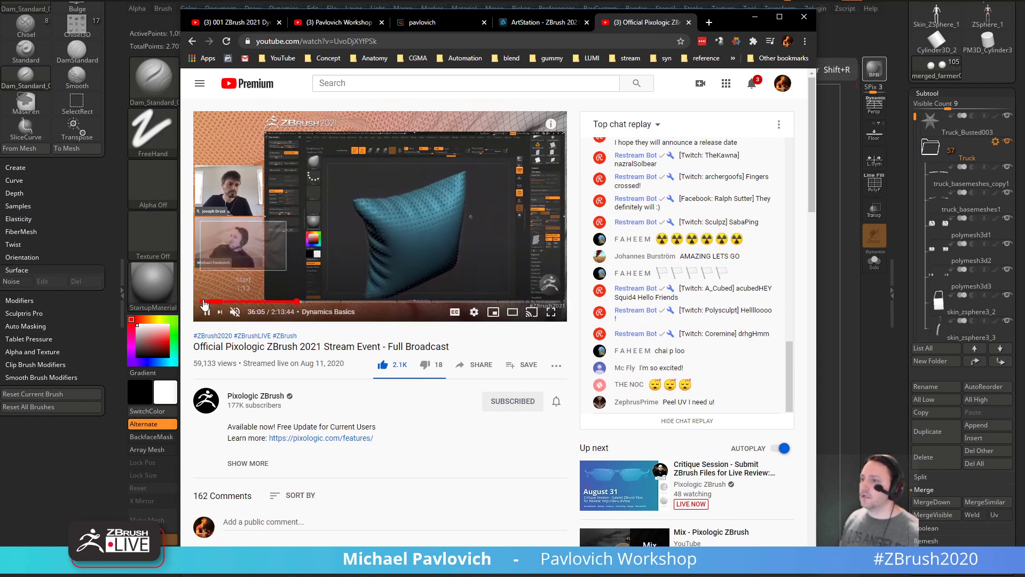
click(244, 21)
scroll(735, 238, down, 20)
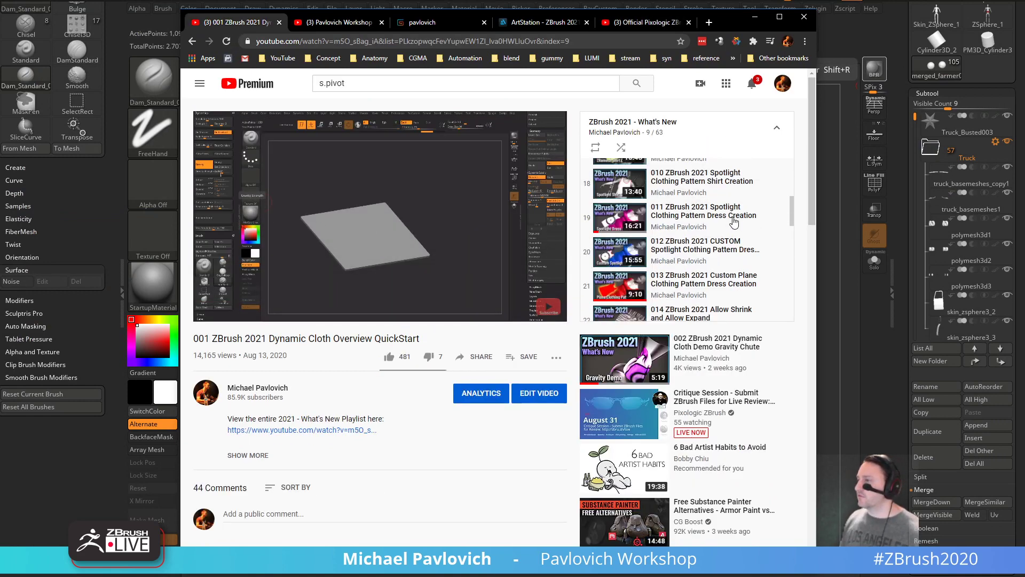
scroll(734, 238, down, 5)
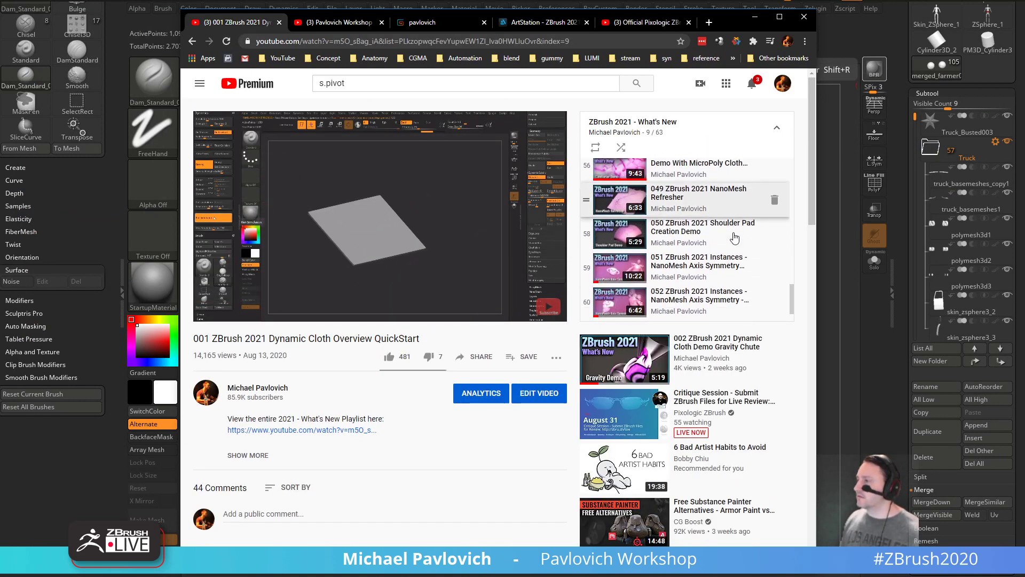
scroll(742, 228, up, 2)
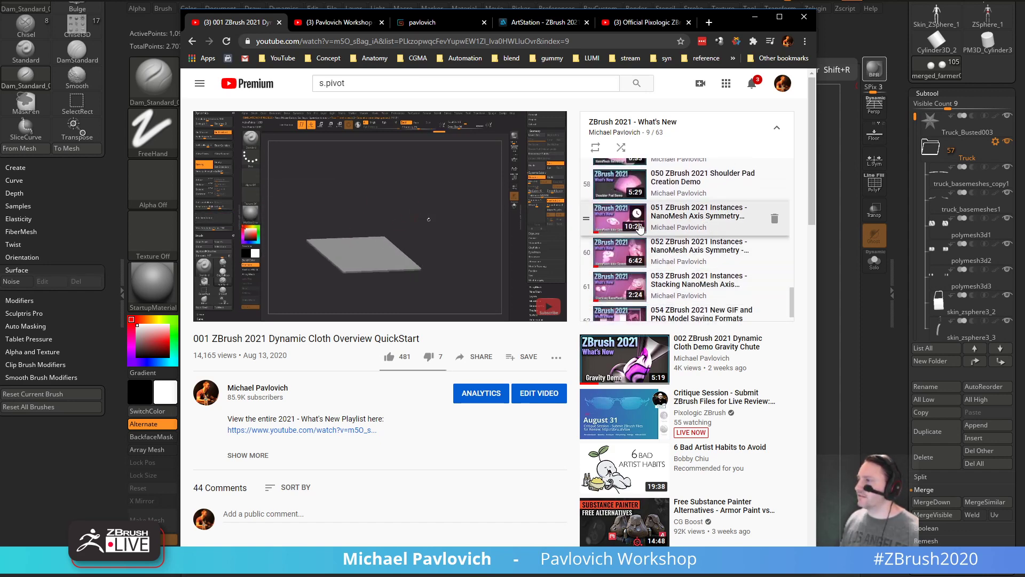
- Open playlist videos 051 and 052 on NanoMesh Axis Symmetry, pause the second, and return to ZBrush
click(708, 216)
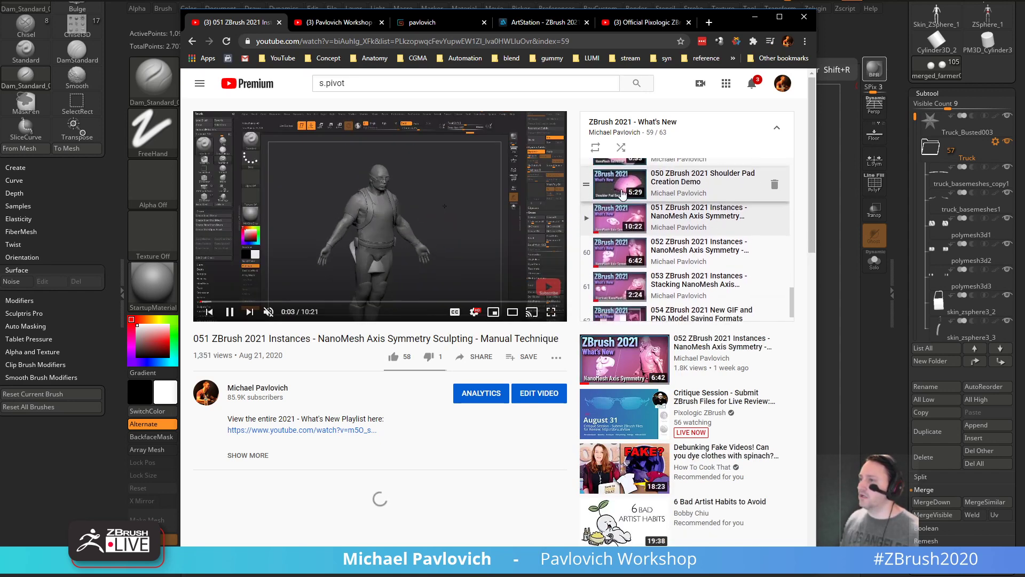
click(687, 251)
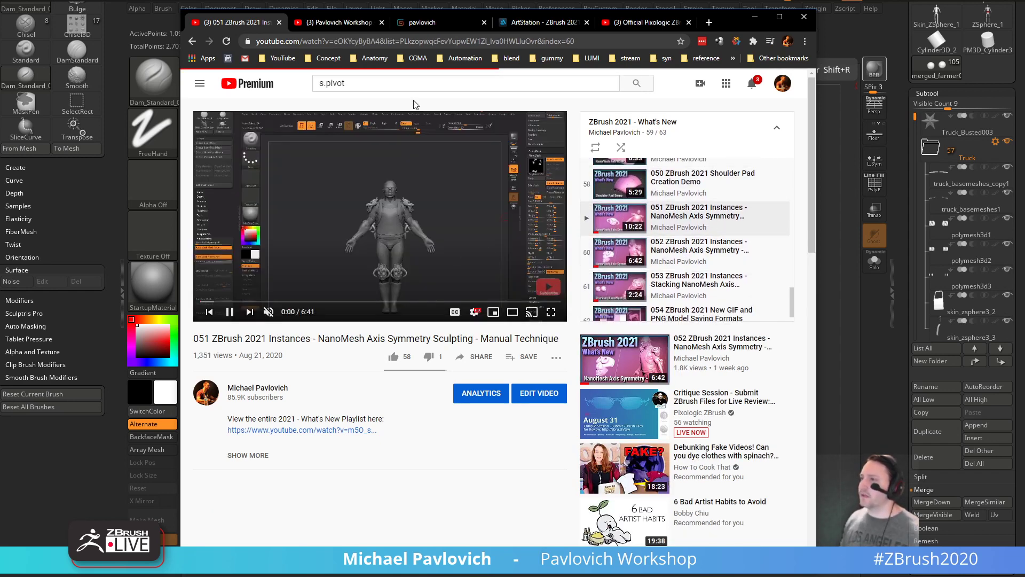
click(230, 312)
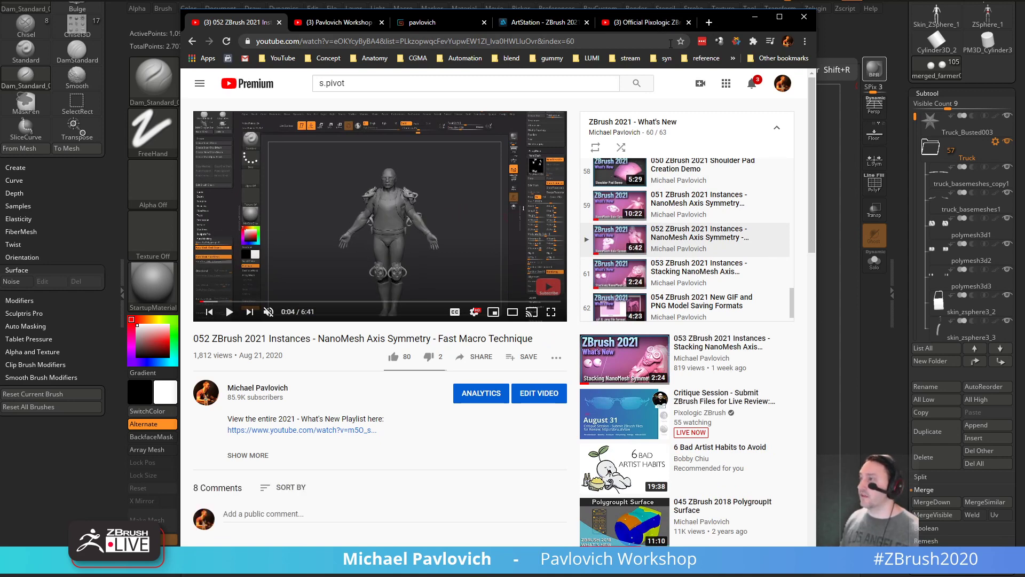
click(755, 17)
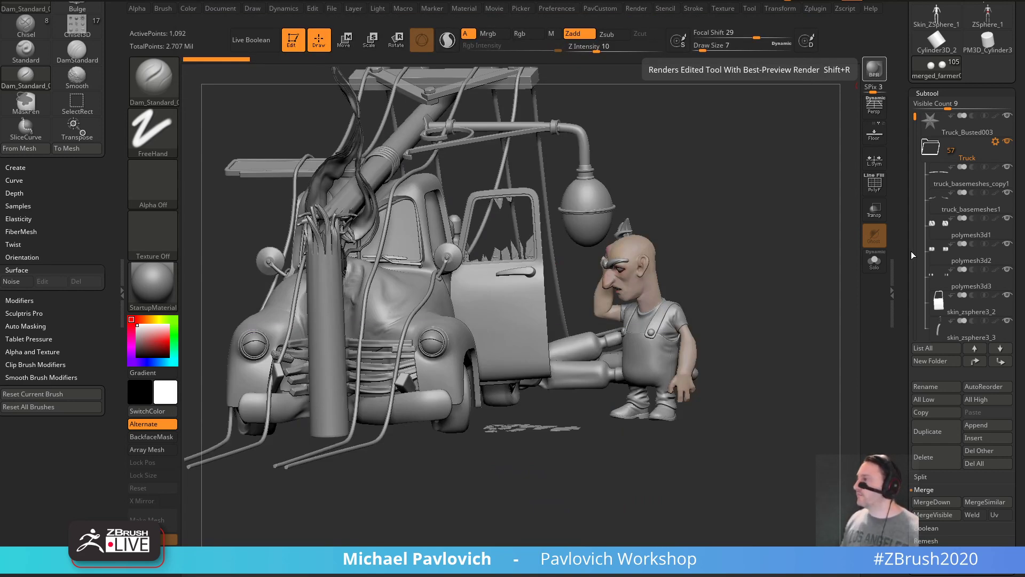
- Switch the active tool from the truck scene to PolyMesh3D and then to the Body_Male figure
click(986, 366)
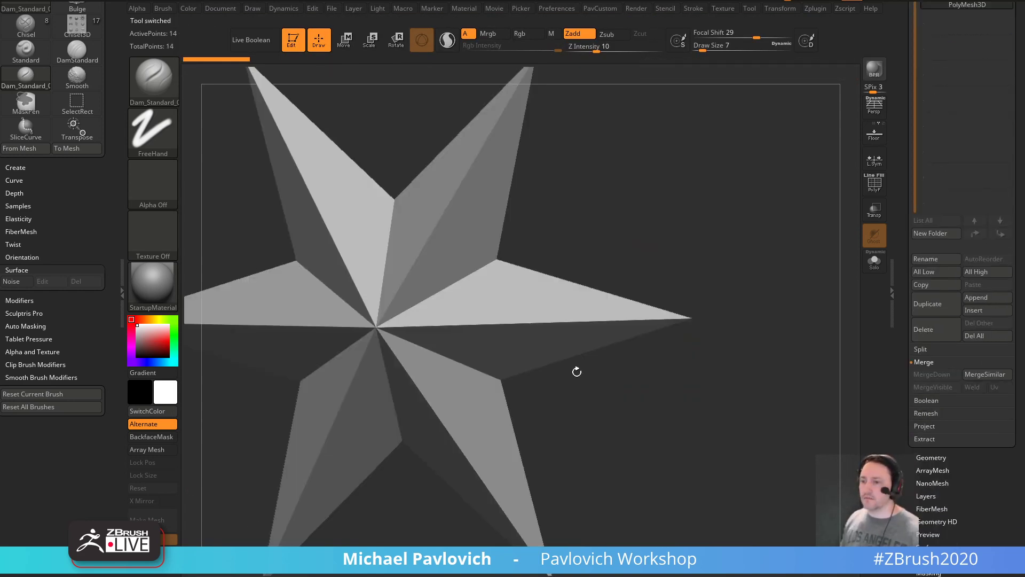
drag(909, 158, 932, 300)
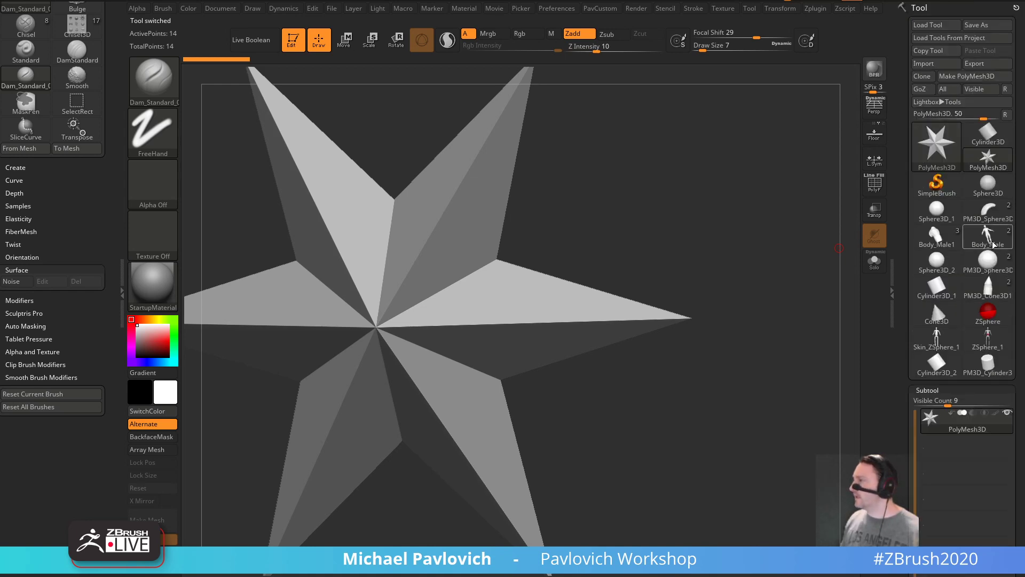
click(932, 300)
key(space)
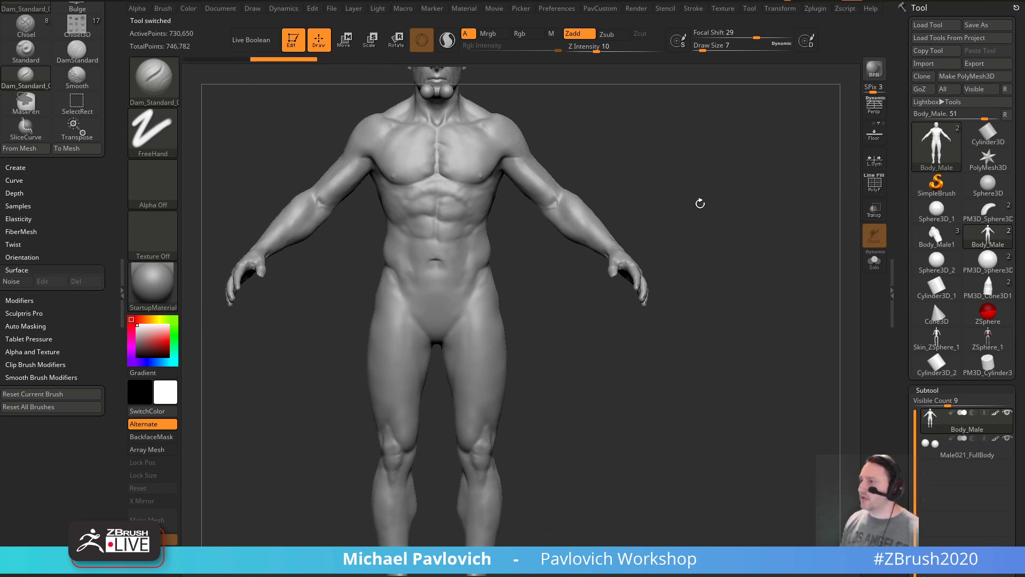
- Frame the whole male figure and set the brush Draw Size to 13
key(s)
click(646, 221)
drag(646, 221, 710, 249)
key(s)
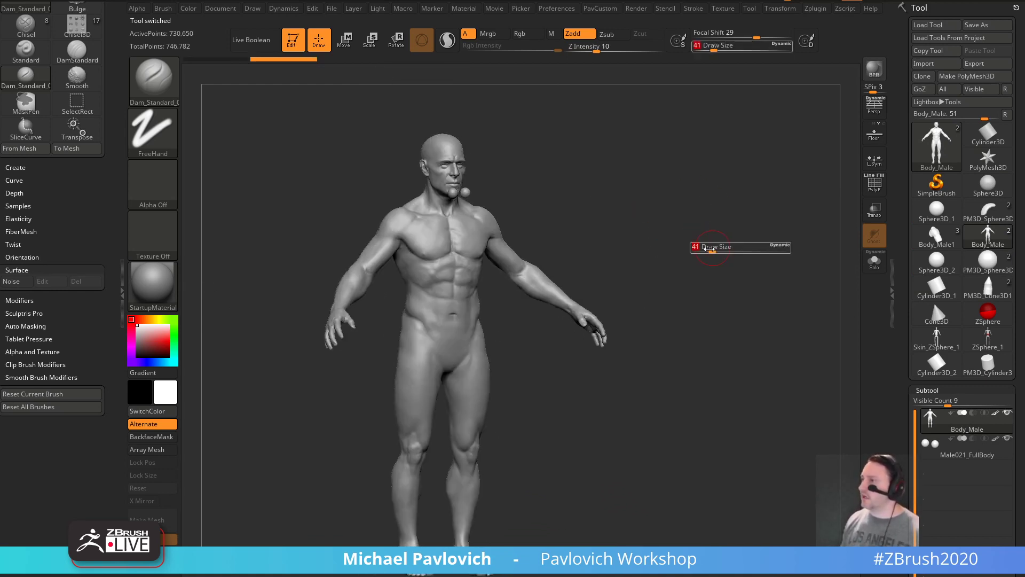
click(702, 249)
- Delete the Male021_FullBody subtool and expand the Geometry settings for Body_Male
scroll(934, 374, down, 2)
click(933, 369)
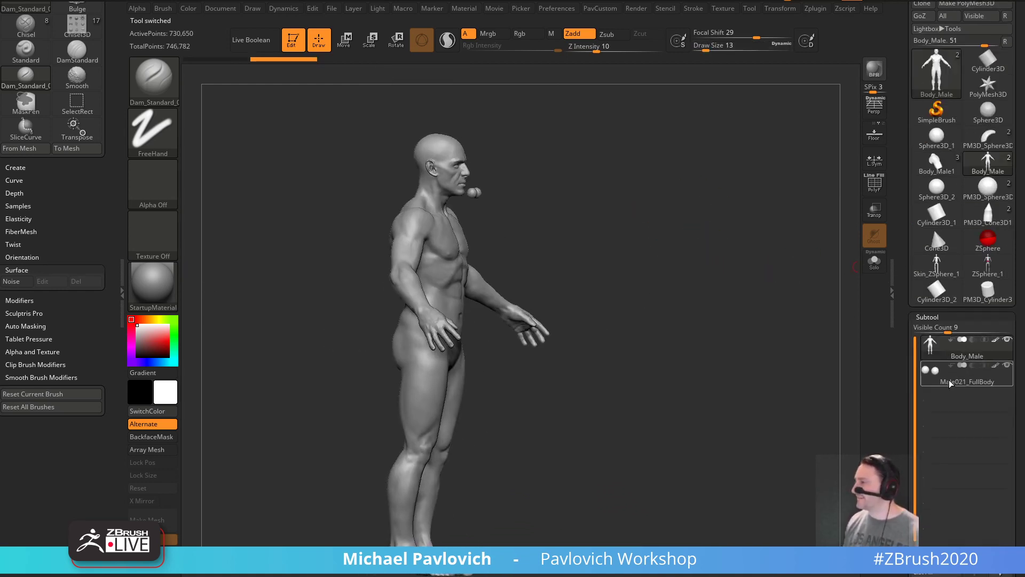
scroll(933, 427, down, 4)
click(929, 498)
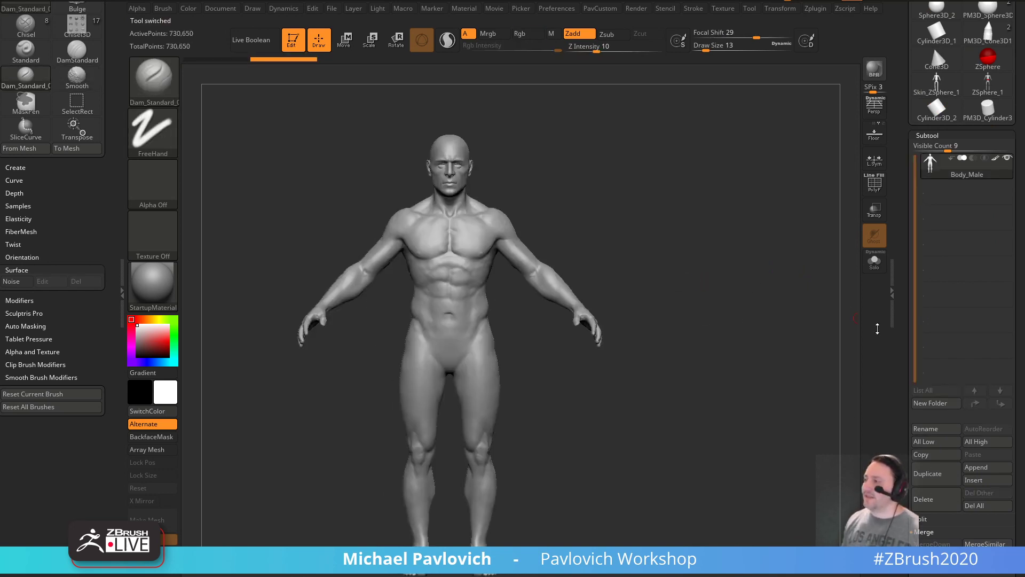
scroll(921, 329, down, 5)
click(931, 308)
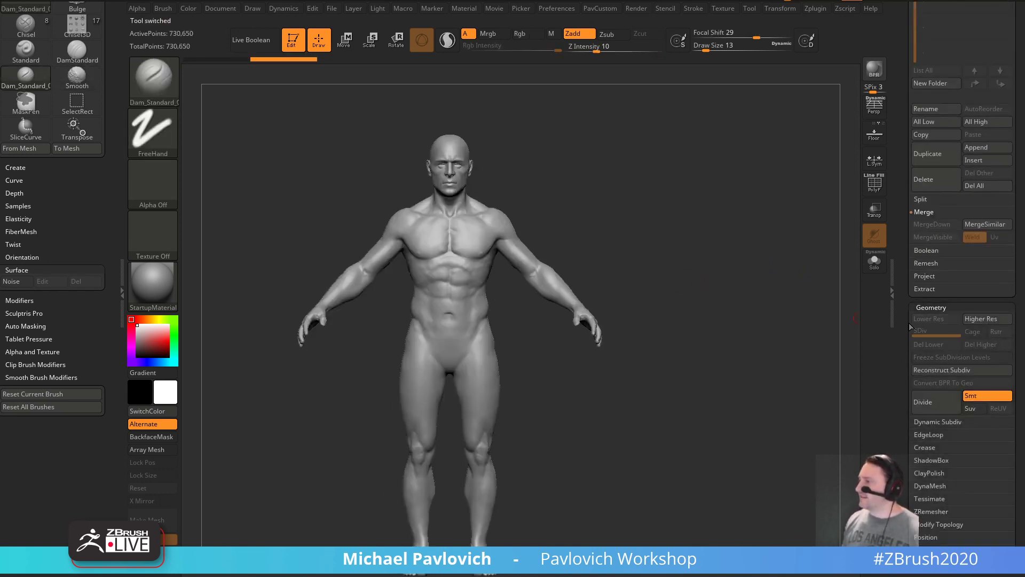
- Select the Topology brush and inspect the male figure's torso, shoulders and arms from several angles
alt+drag(647, 252, 726, 267)
key(s)
key(b)
key(t)
key(o)
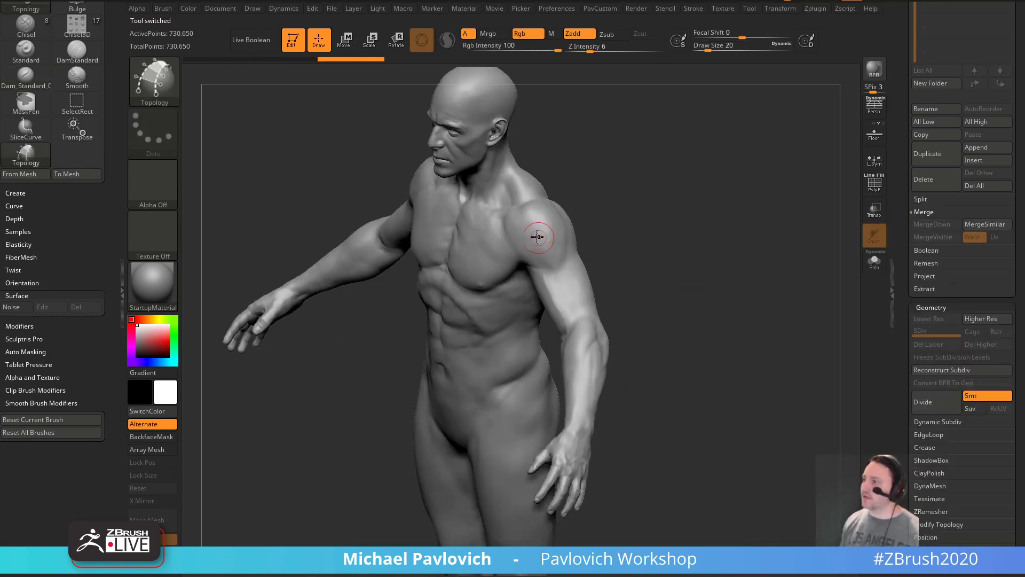
mouse_move(650, 194)
mouse_down()
mouse_move(758, 176)
mouse_move(758, 296)
mouse_move(768, 240)
mouse_move(755, 356)
mouse_up()
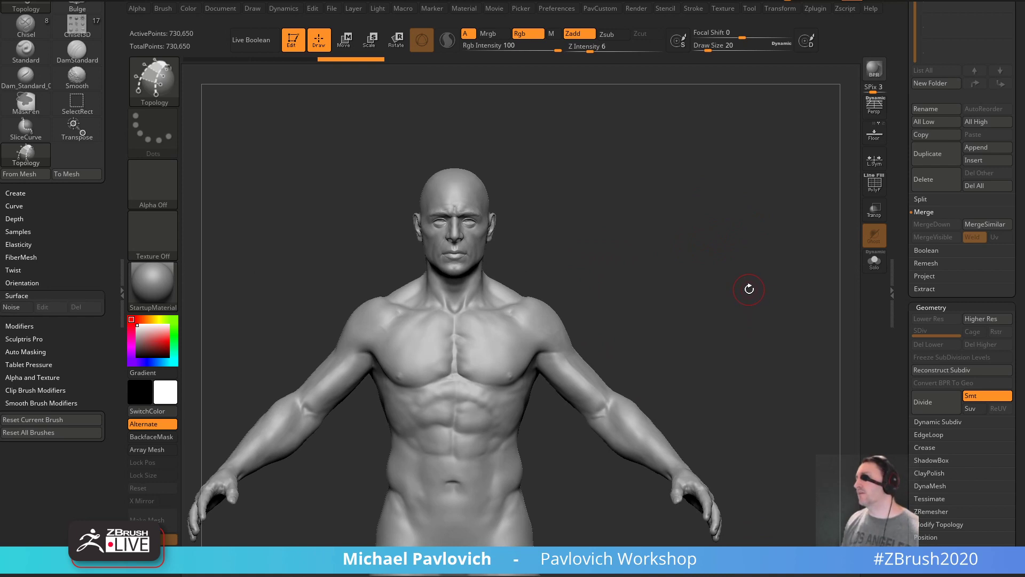
drag(749, 289, 700, 281)
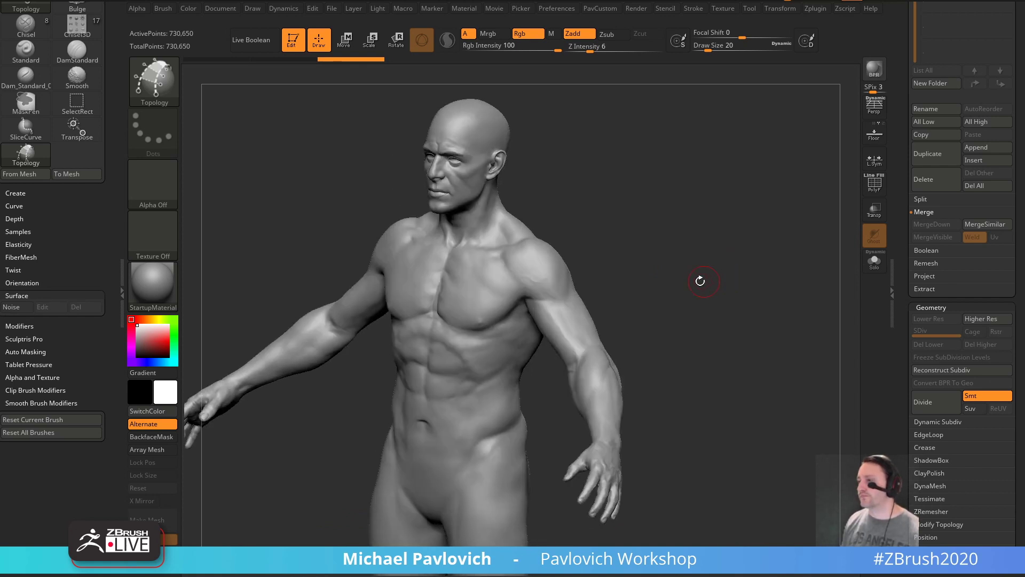
alt+drag(606, 253, 643, 234)
alt+drag(718, 332, 756, 267)
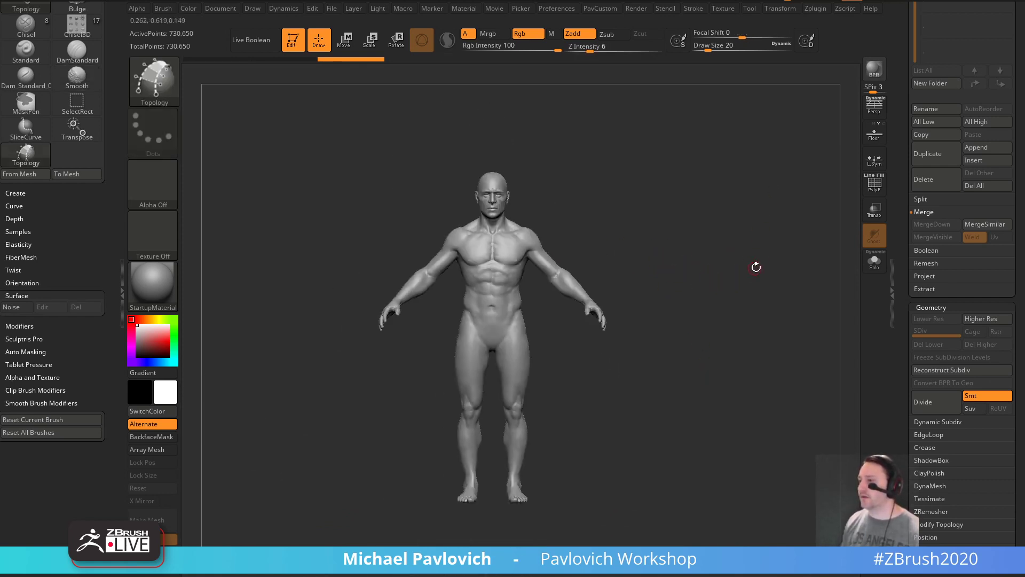
- Append a PolyMesh3D star as a new subtool alongside Body_Male
scroll(898, 342, up, 5)
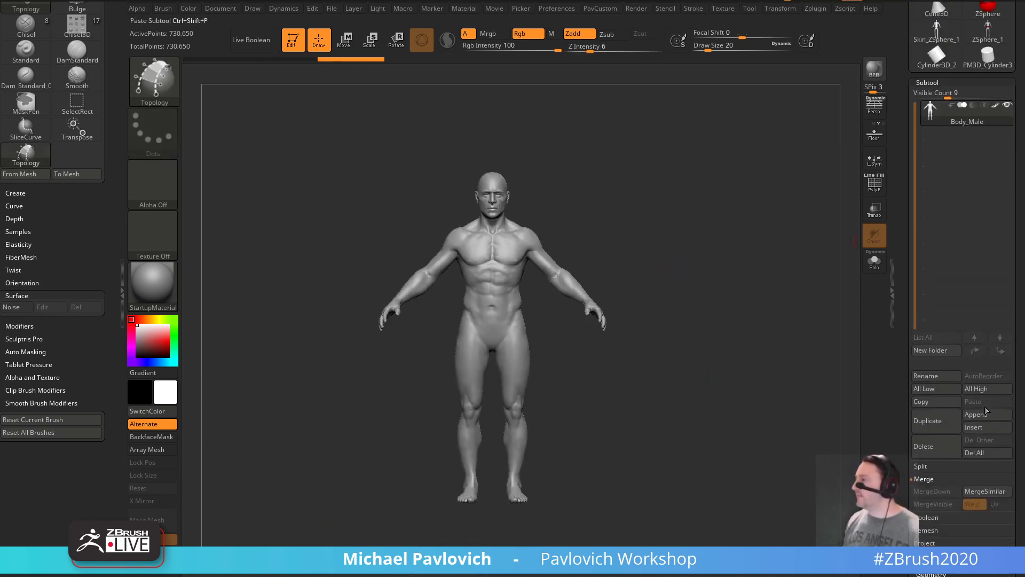
click(985, 414)
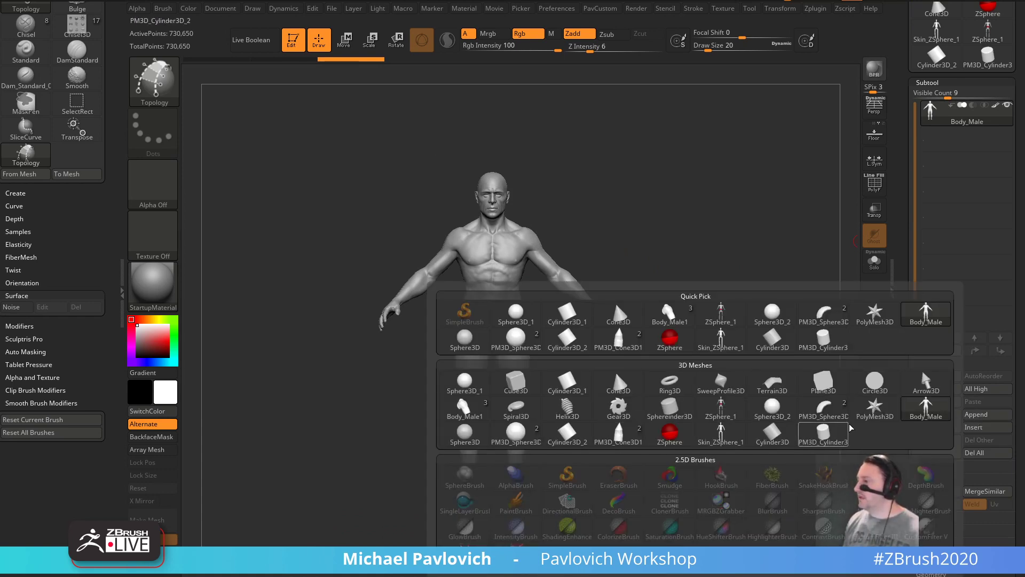
click(874, 411)
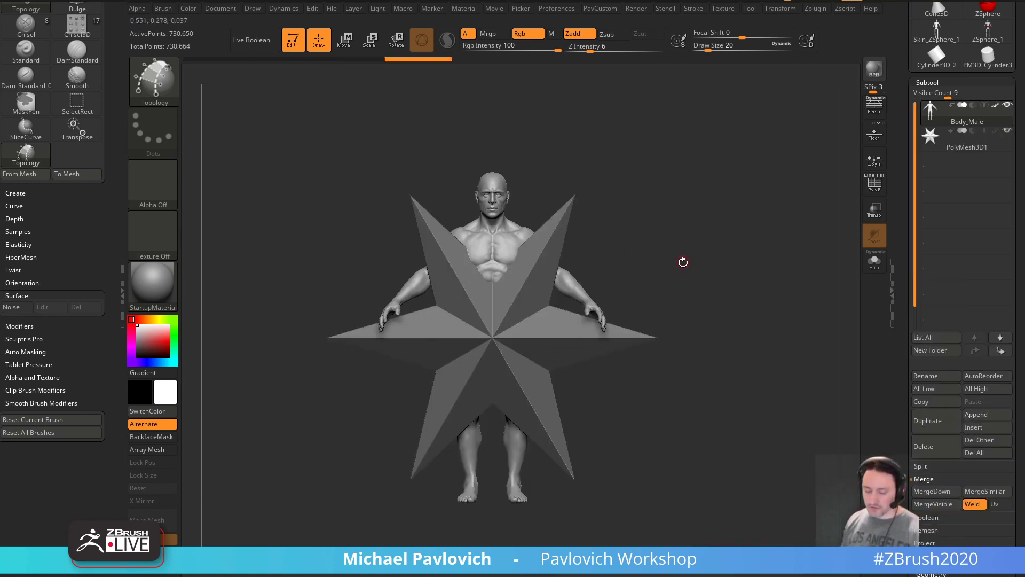
- Load the IMM Dragon Bones insert brush from the Lightbox brush library
key(comma)
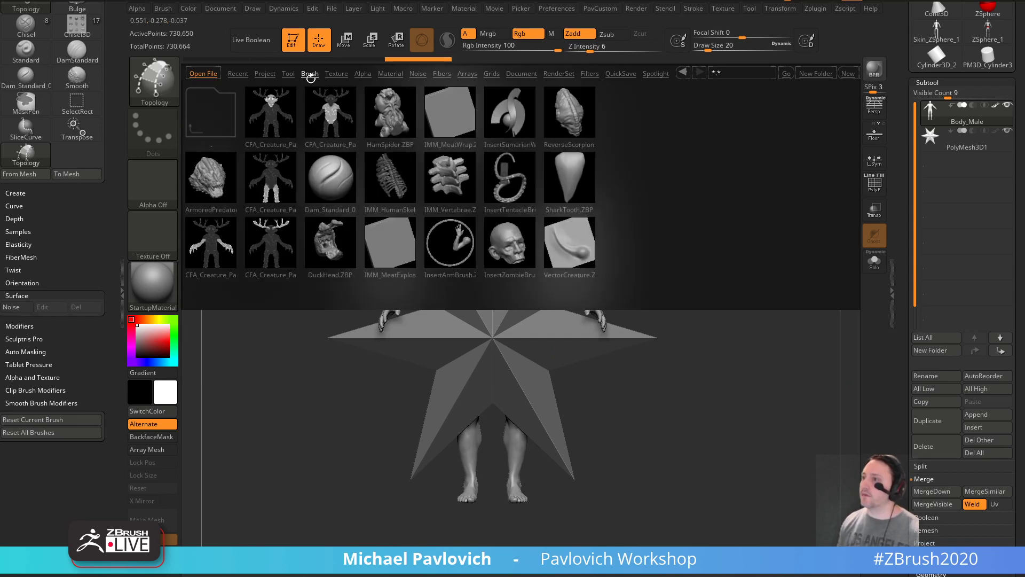
click(304, 74)
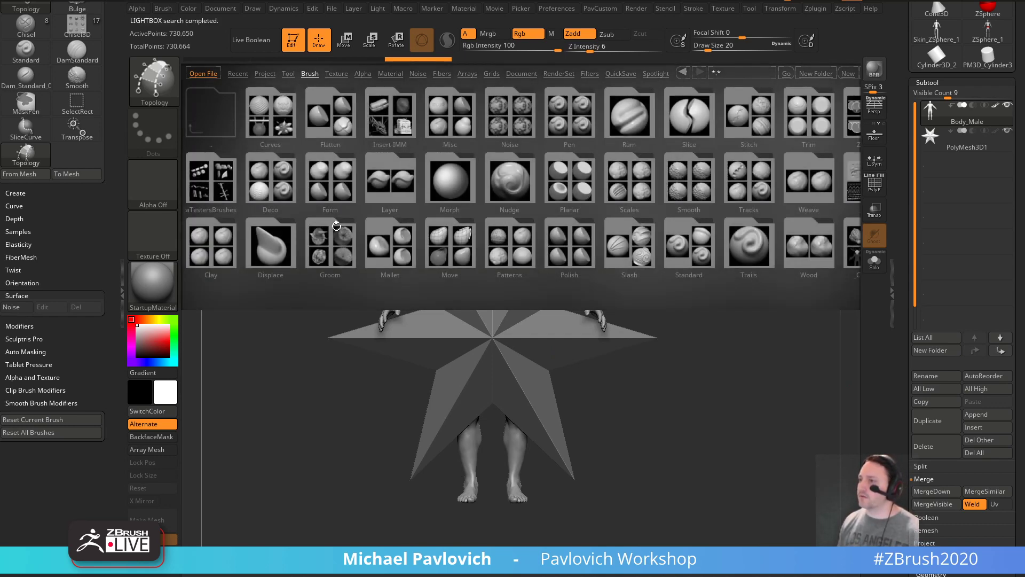
click(390, 126)
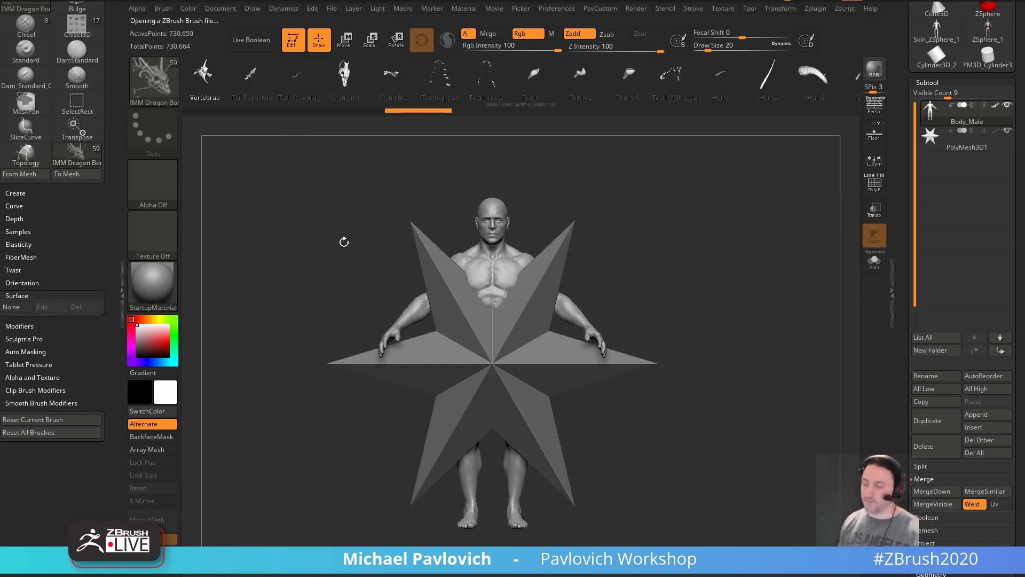
- Replace the PolyMesh3D1 star with the Horn3 mesh from the Dragon Bones set and hide Body_Male
click(967, 147)
key(w)
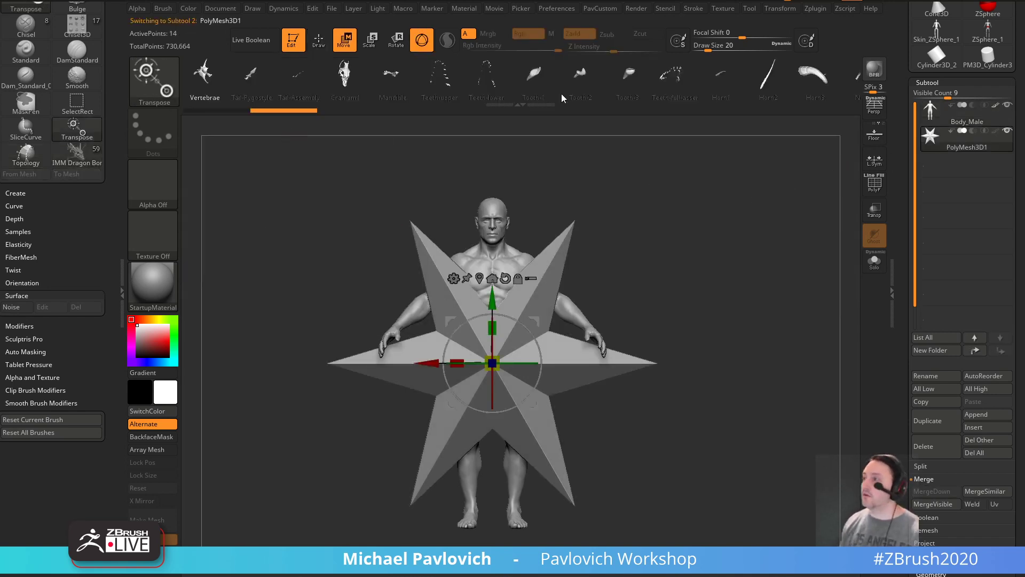
click(812, 74)
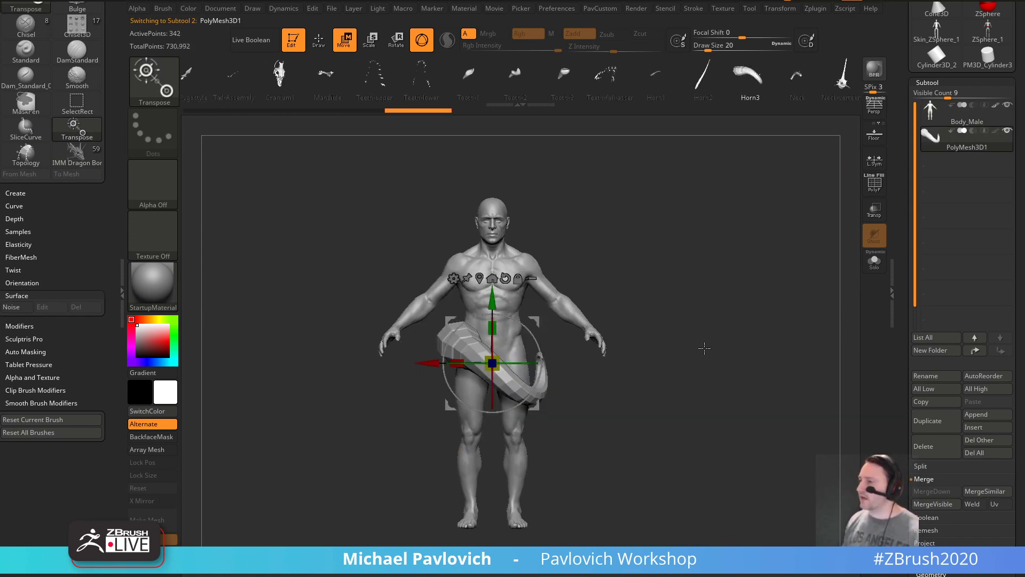
click(1007, 106)
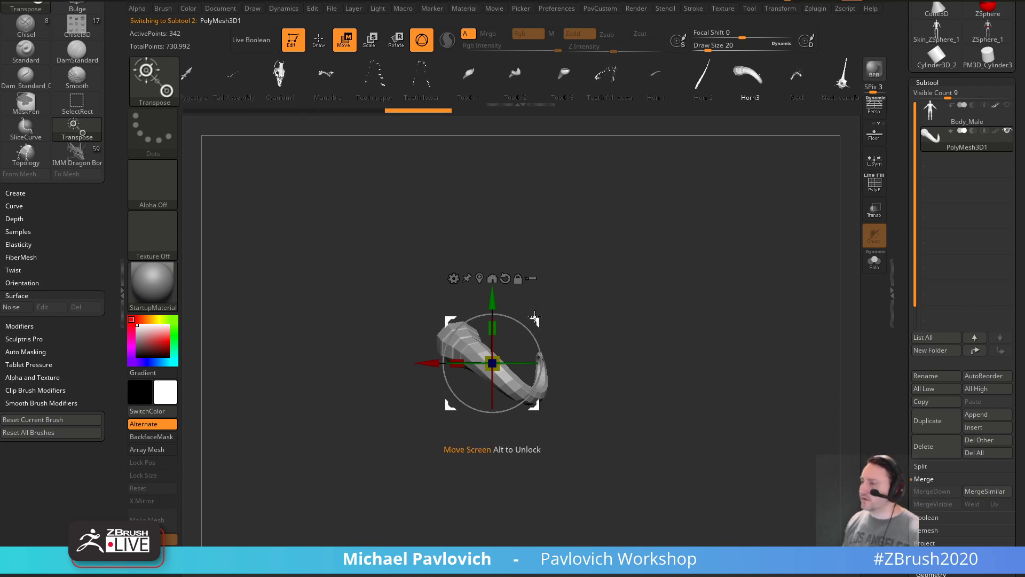
- Rotate the horn into a roughly upright position and set the Draw Size to 41
drag(529, 323, 552, 365)
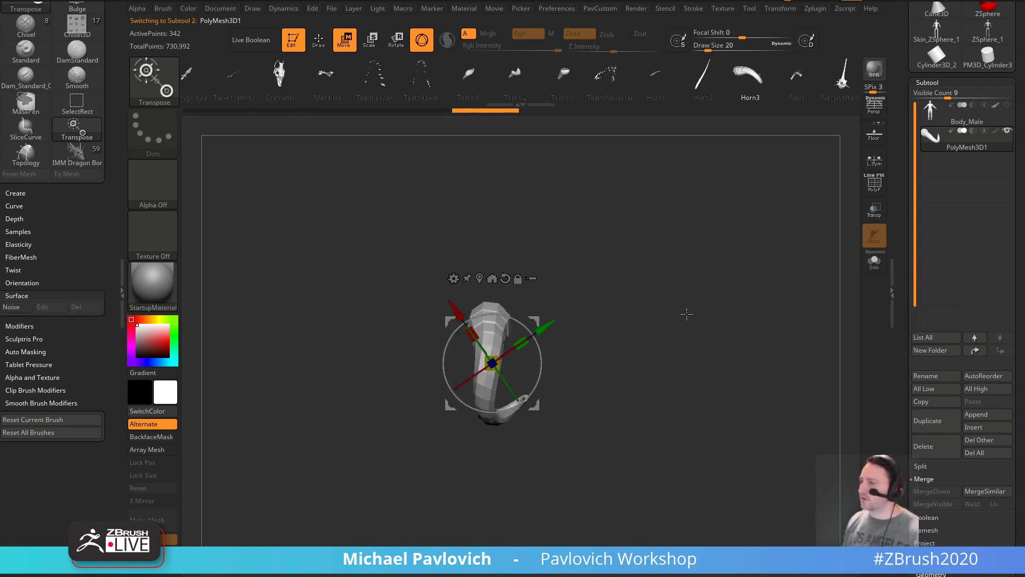
key(q)
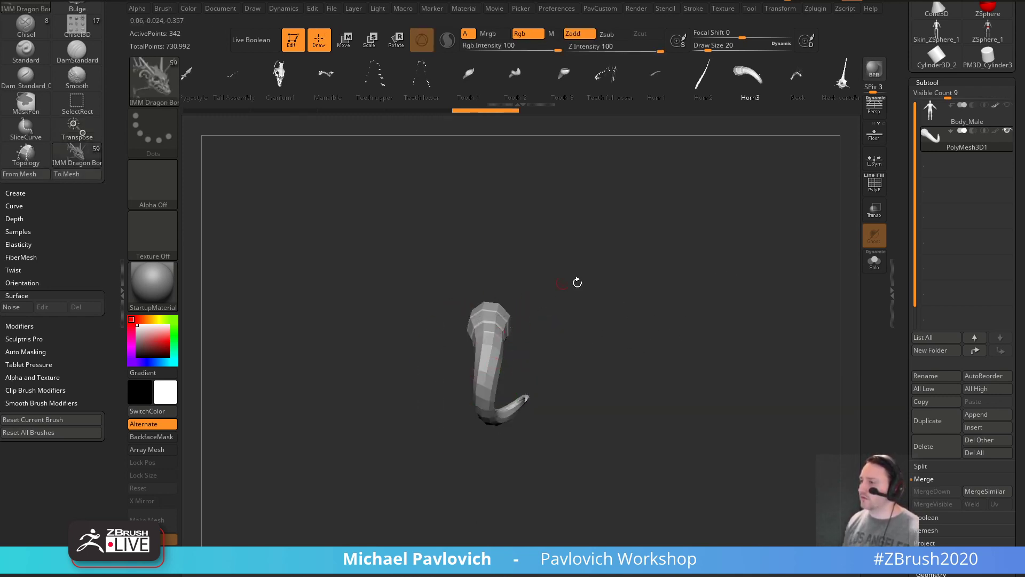
key(s)
drag(623, 313, 630, 315)
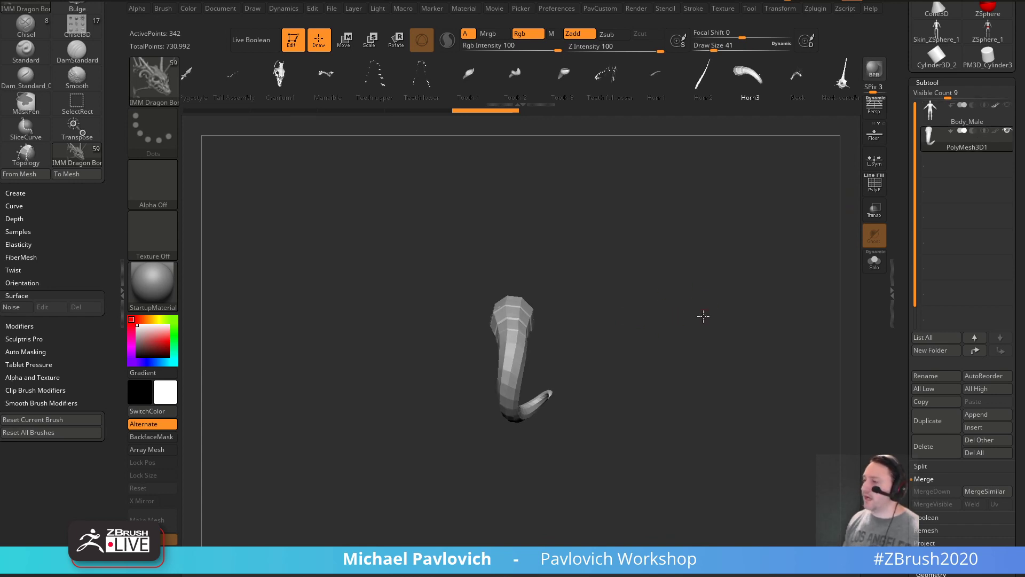
click(971, 124)
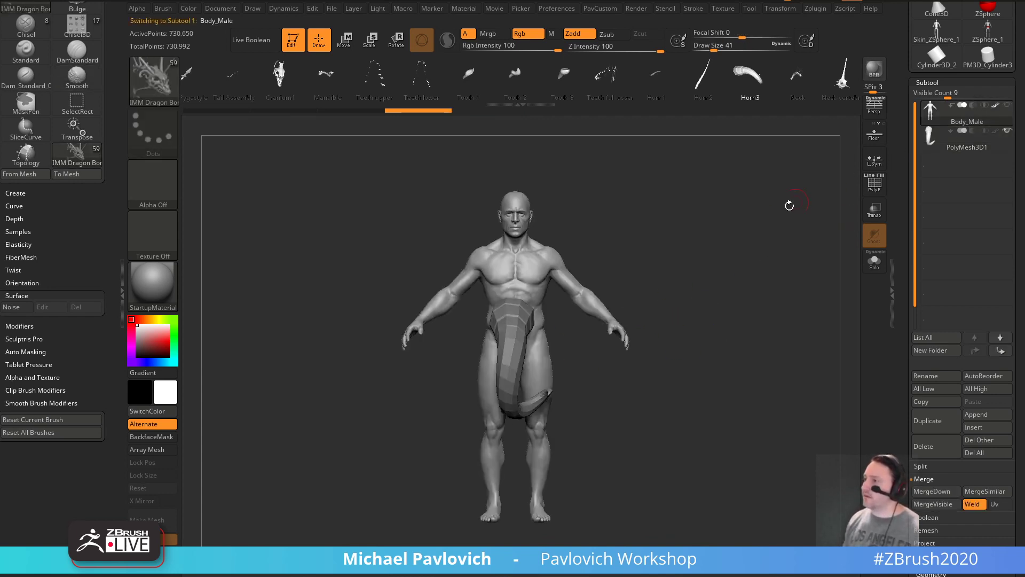
click(964, 147)
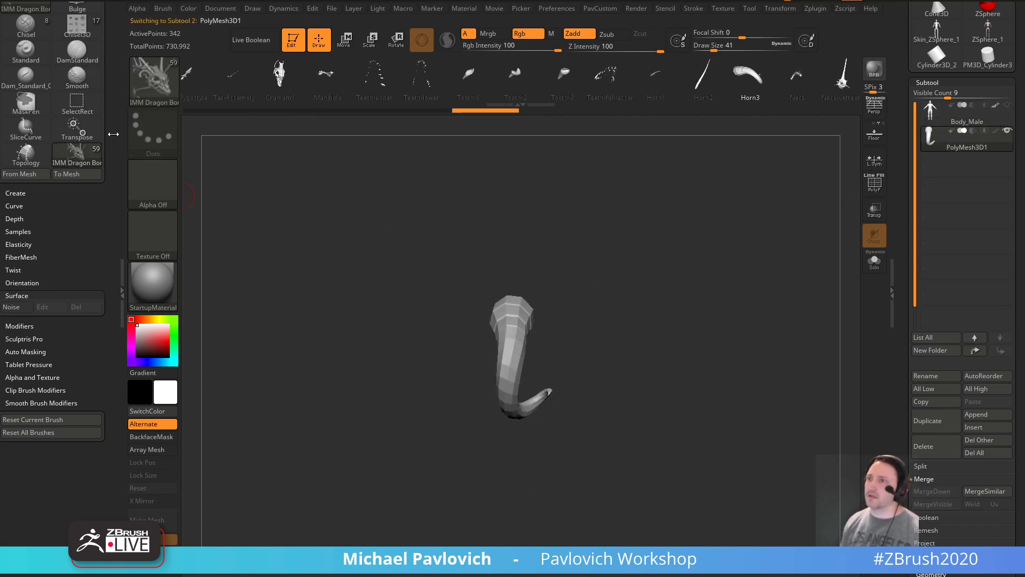
- Replace the docked Brush palette with the Macro palette showing the Misc macros
drag(120, 33, 113, 128)
click(100, 8)
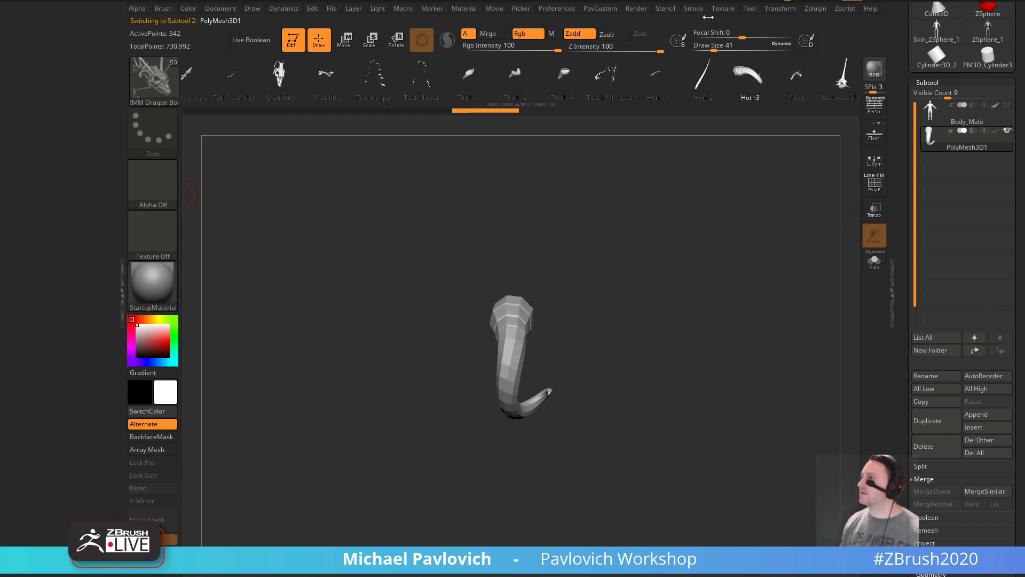
click(403, 9)
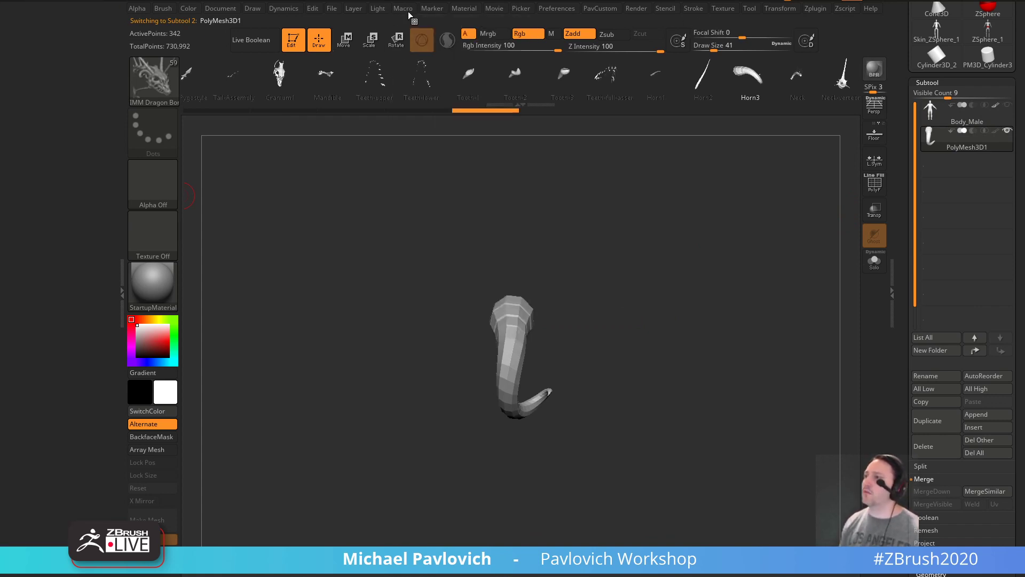
click(403, 9)
click(398, 22)
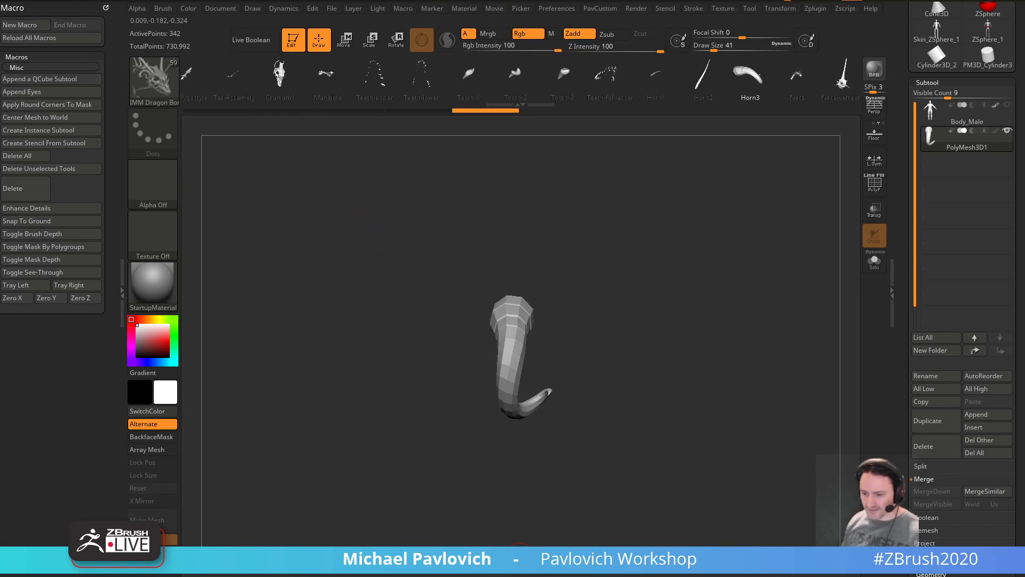
- Switch to the browser, open the 051 NanoMesh Axis Symmetry and 049 NanoMesh Refresher videos, and select each one's web address
key(alt+Tab)
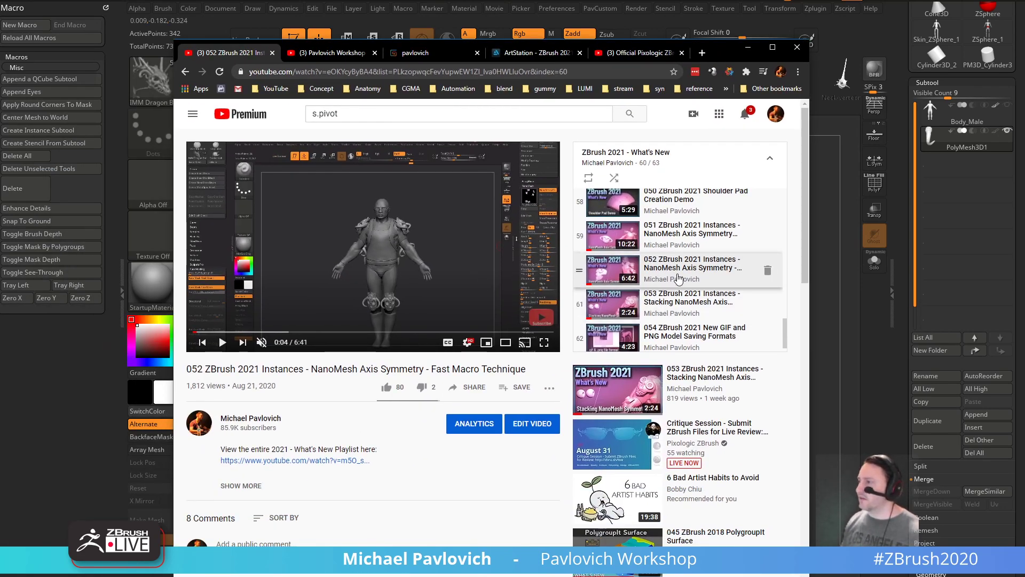
click(662, 233)
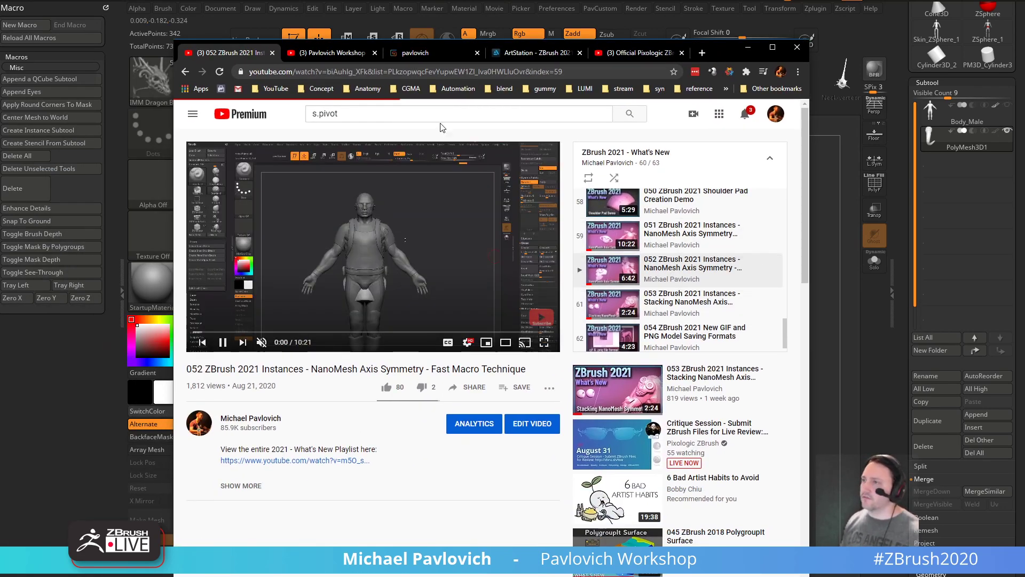
click(427, 72)
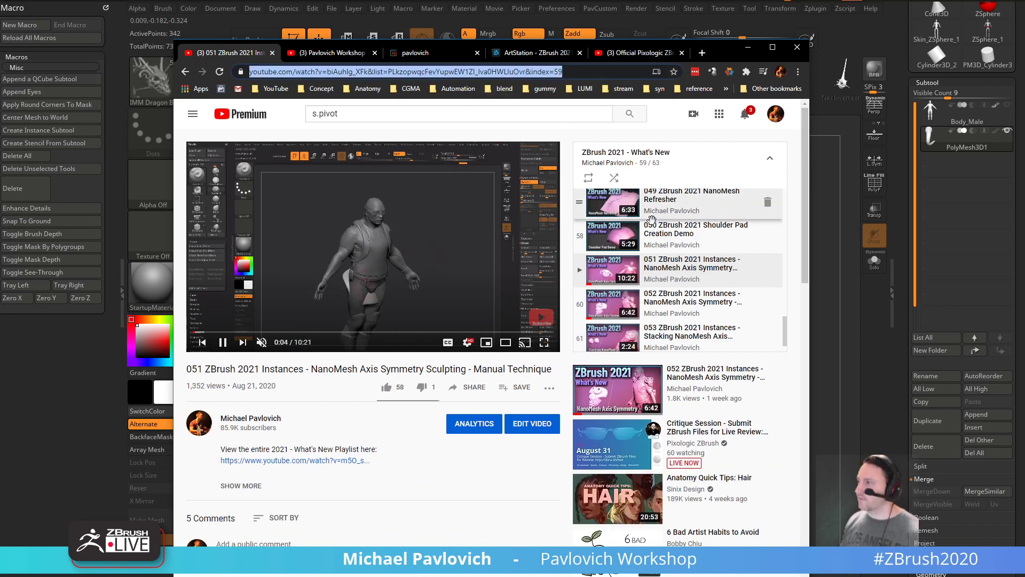
scroll(652, 219, up, 1)
click(690, 251)
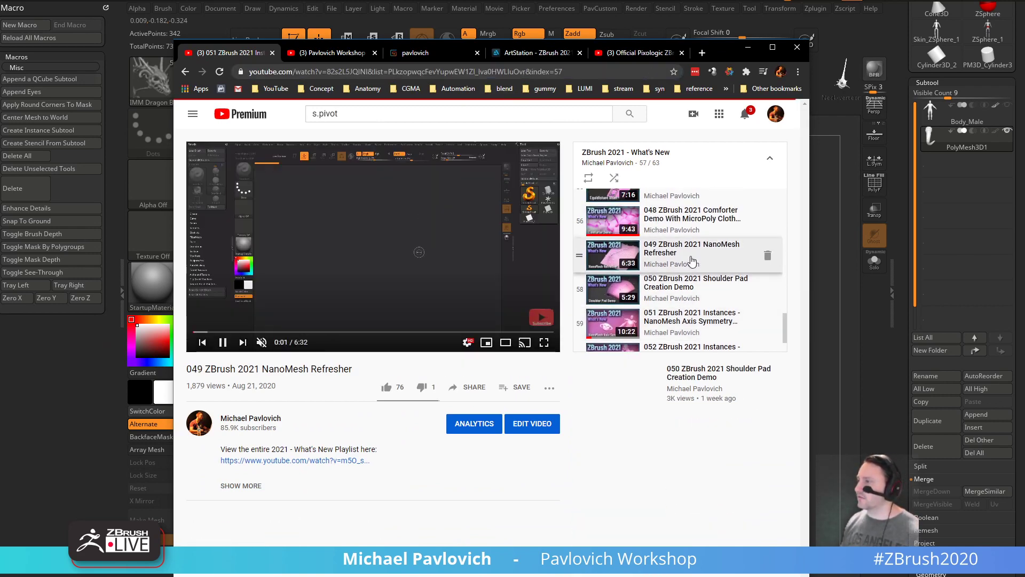
click(416, 71)
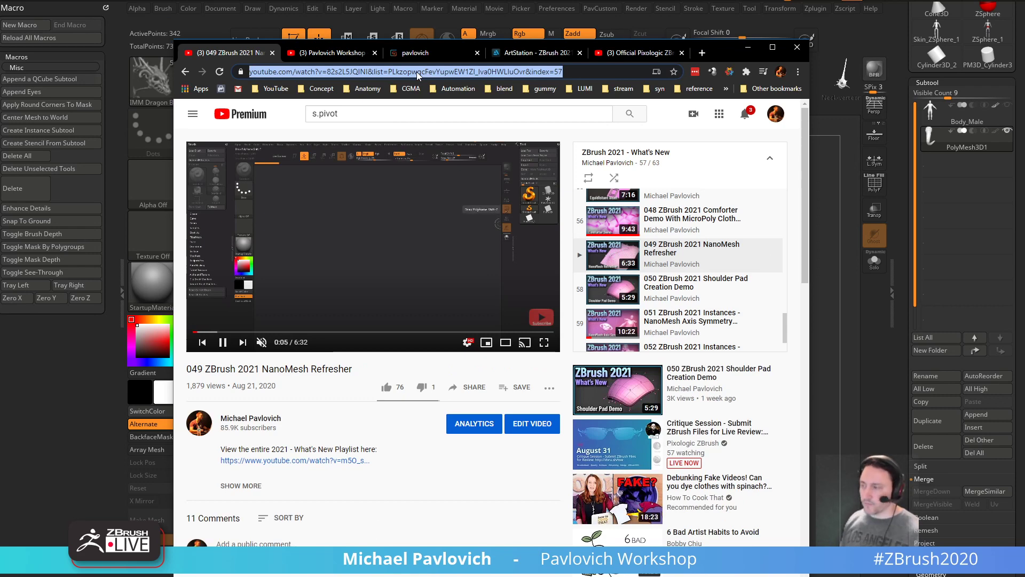
click(223, 342)
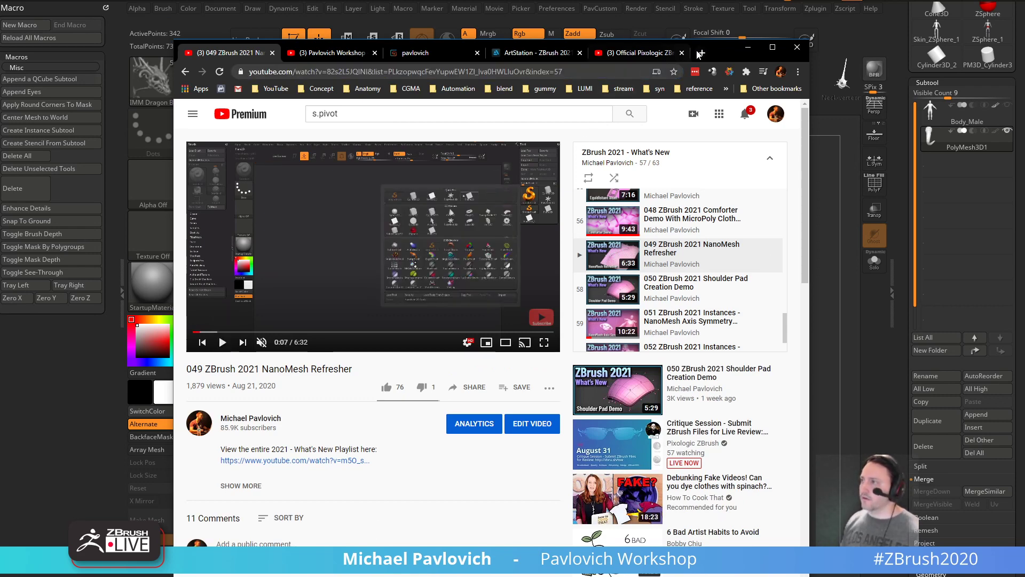
- Switch back to ZBrush and run the Create Instance Subtool macro on the horn
key(alt+Tab)
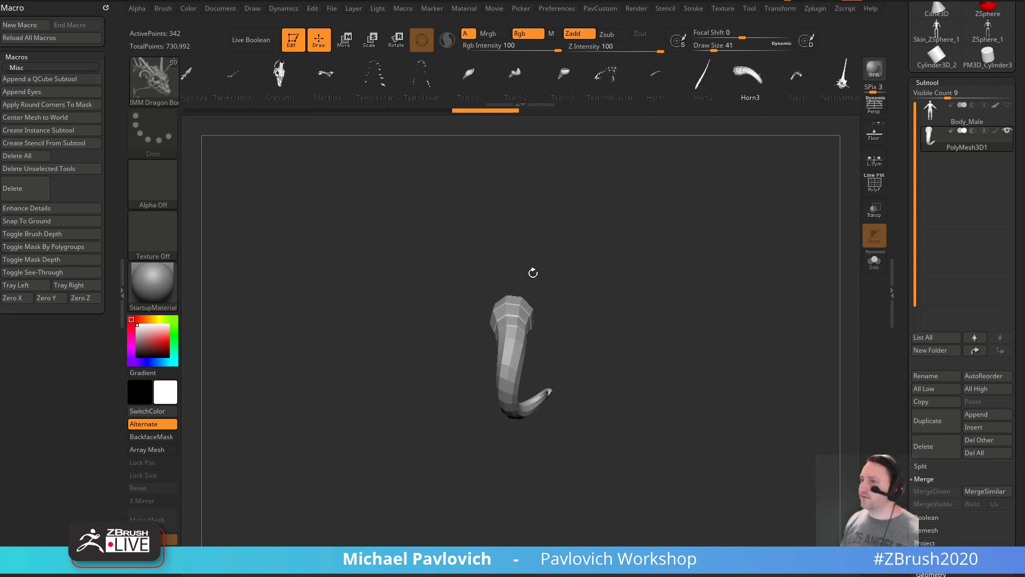
click(49, 131)
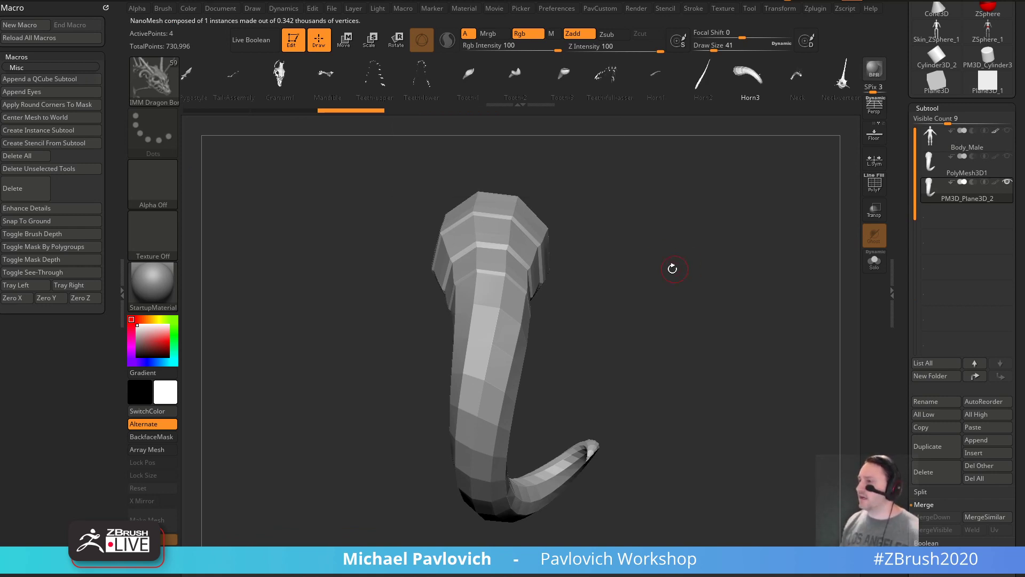
drag(672, 267, 893, 207)
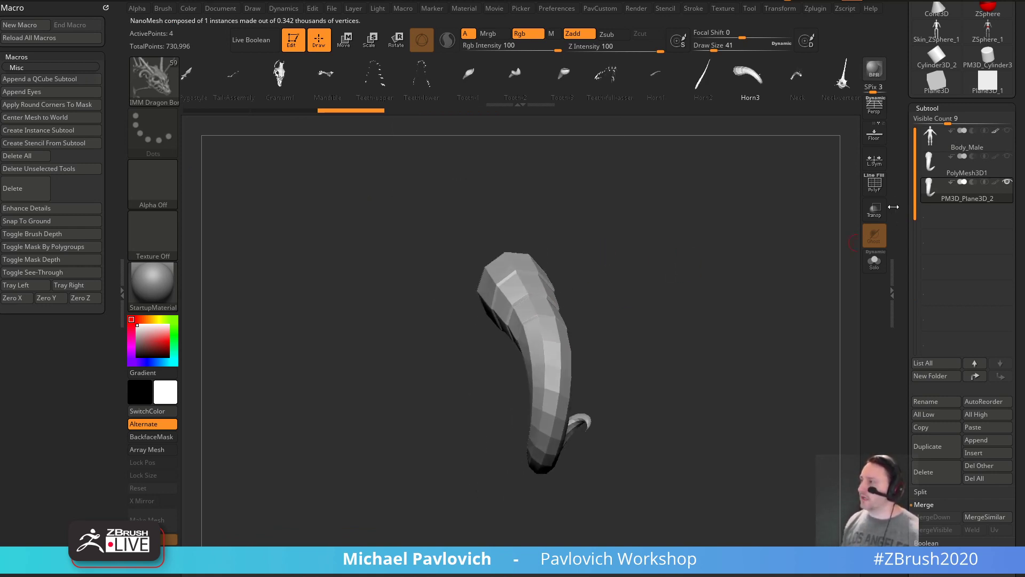
- Expand the NanoMesh settings of the horn instance and toggle its placement plane on and off
scroll(973, 160, down, 10)
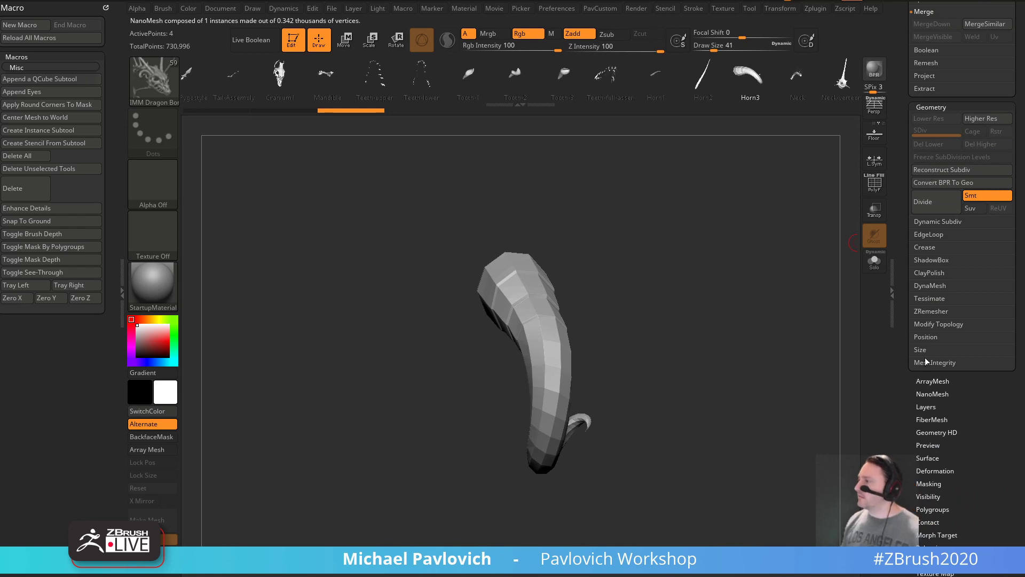
scroll(926, 362, down, 2)
click(932, 365)
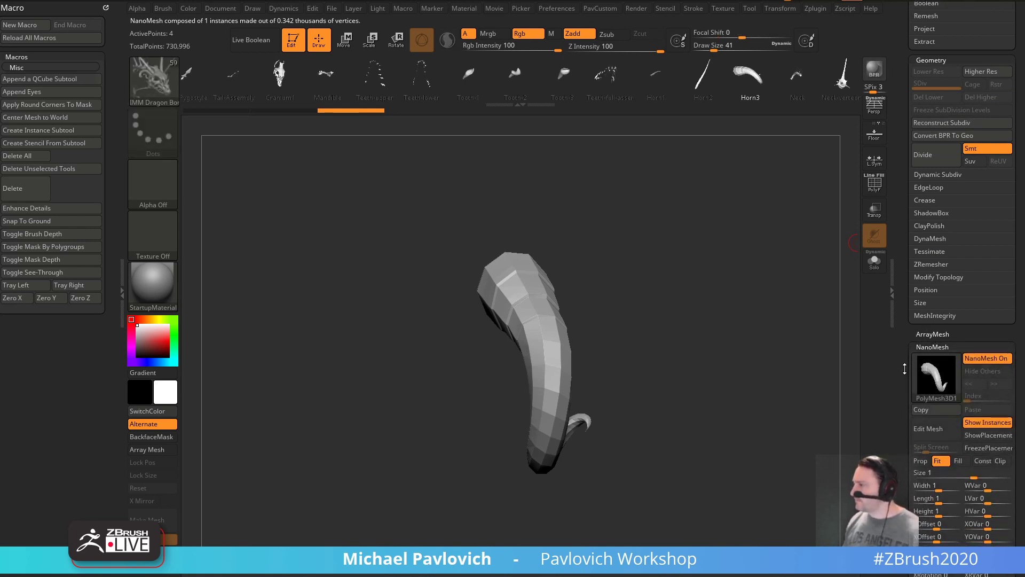
drag(905, 369, 908, 325)
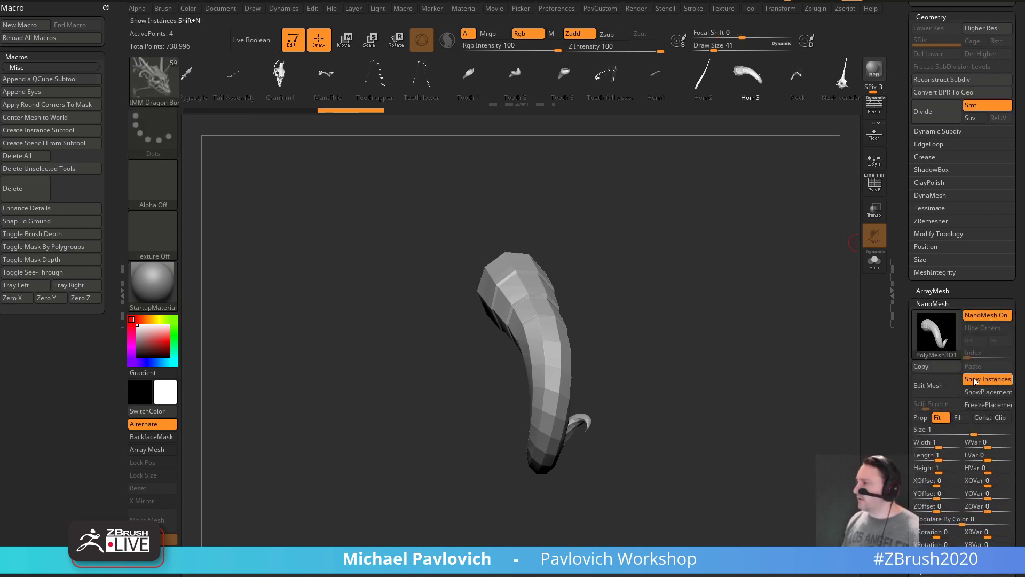
click(982, 395)
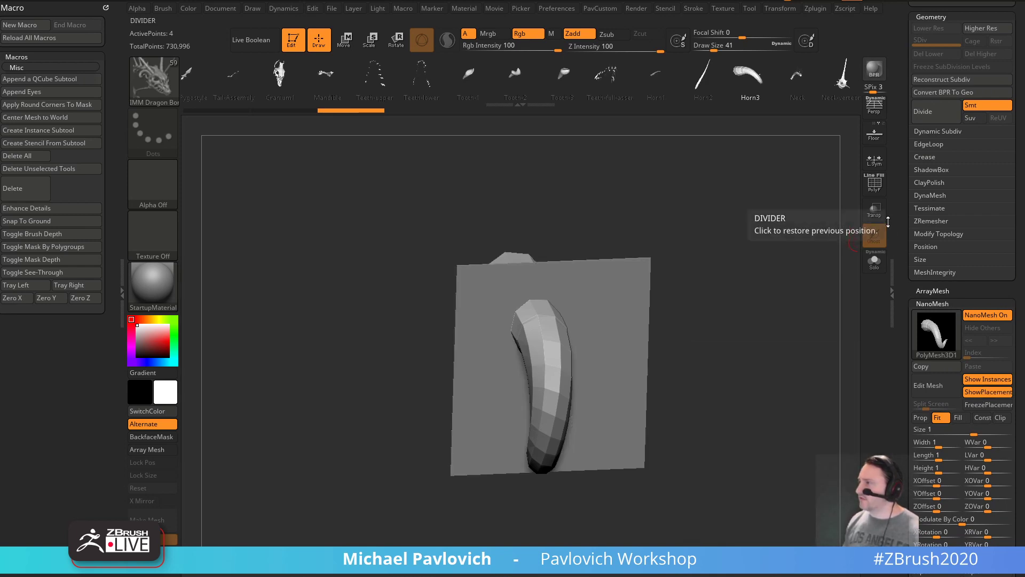
click(975, 389)
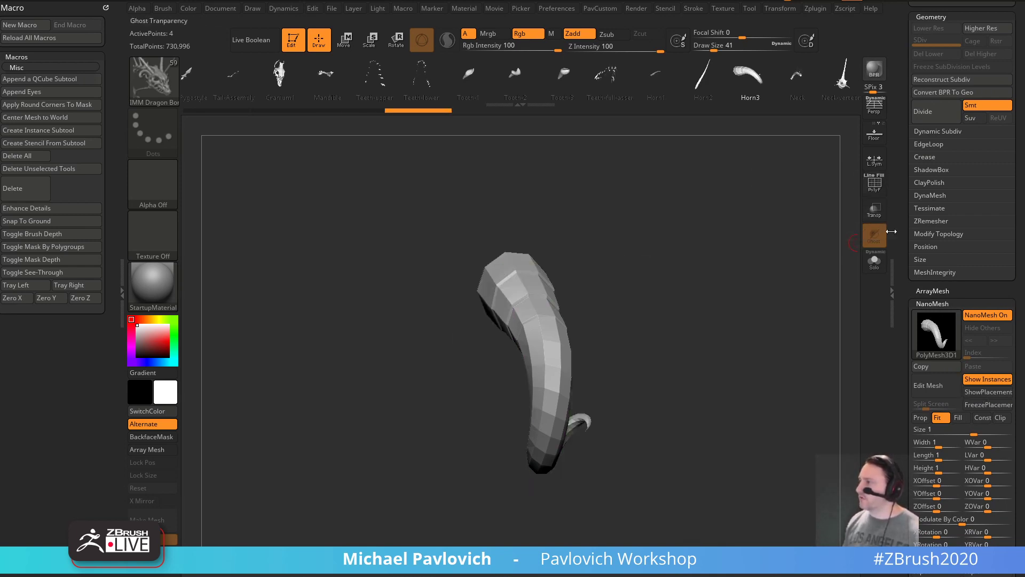
- Show Body_Male, then scale, rotate and move the horn instance so its base sits on the figure's left shoulder
scroll(1014, 154, up, 10)
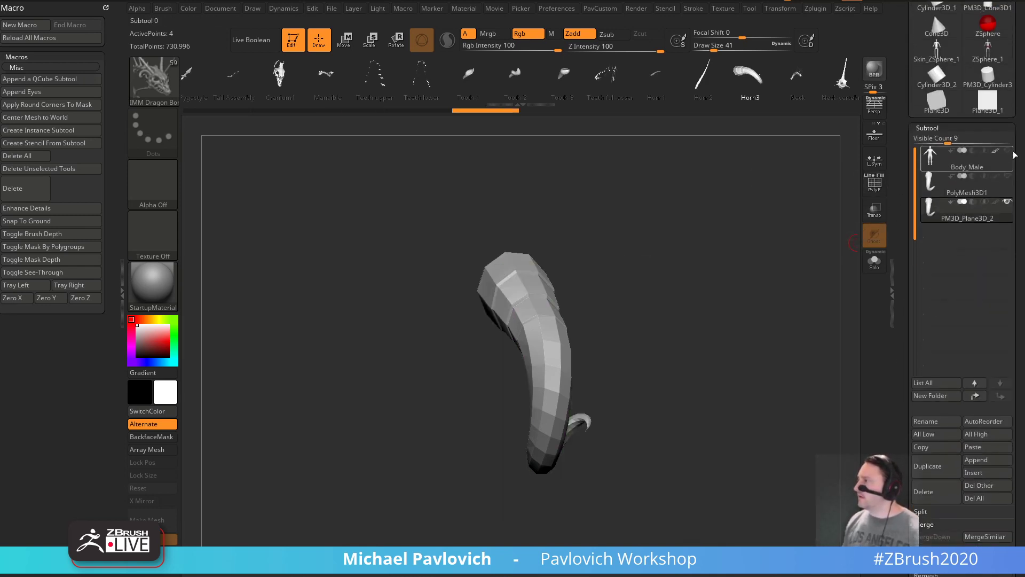
click(1007, 151)
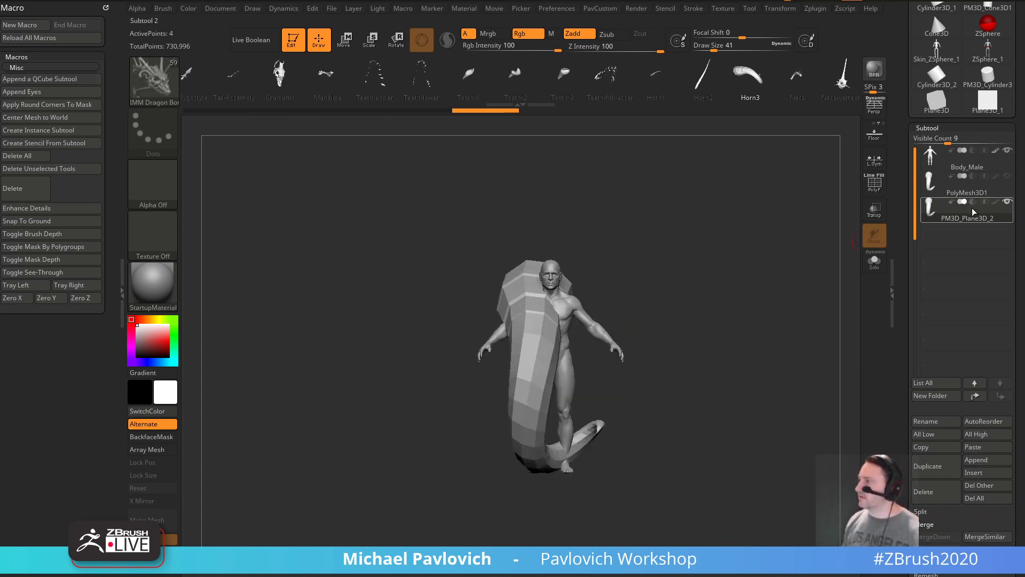
key(w)
drag(562, 353, 538, 346)
drag(600, 367, 625, 253)
drag(723, 242, 784, 274)
drag(613, 306, 546, 340)
key(ctrl+z)
drag(655, 263, 624, 226)
alt+drag(709, 229, 541, 304)
mouse_move(679, 233)
mouse_down()
mouse_move(660, 269)
mouse_move(674, 266)
mouse_move(667, 303)
mouse_move(655, 280)
mouse_move(718, 263)
mouse_move(683, 306)
mouse_move(671, 307)
mouse_up()
- Set the Draw Size to 17 and check the shoulder horn's NanoMesh placement display
key(q)
key(s)
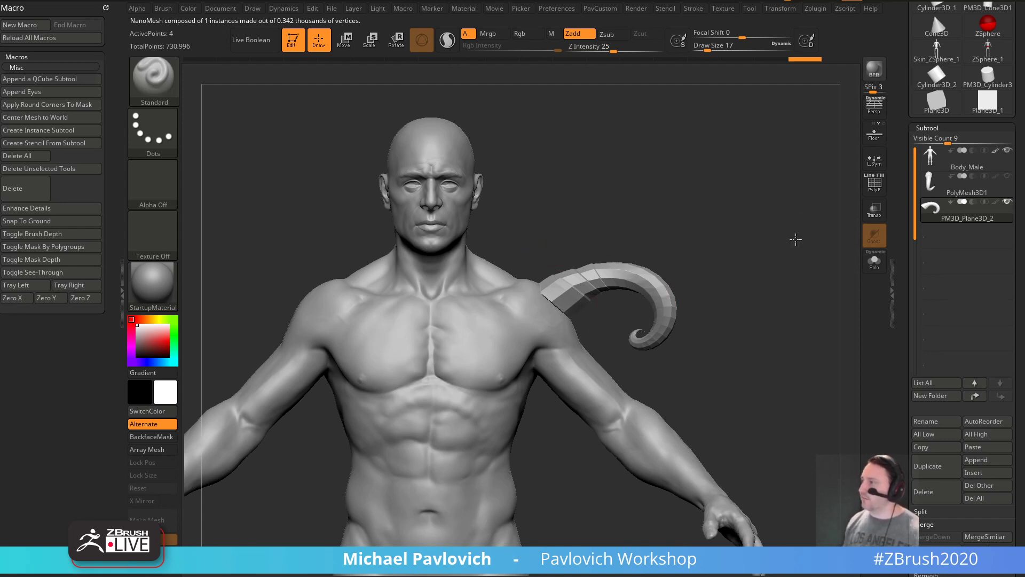
drag(796, 239, 760, 243)
drag(911, 322, 915, 188)
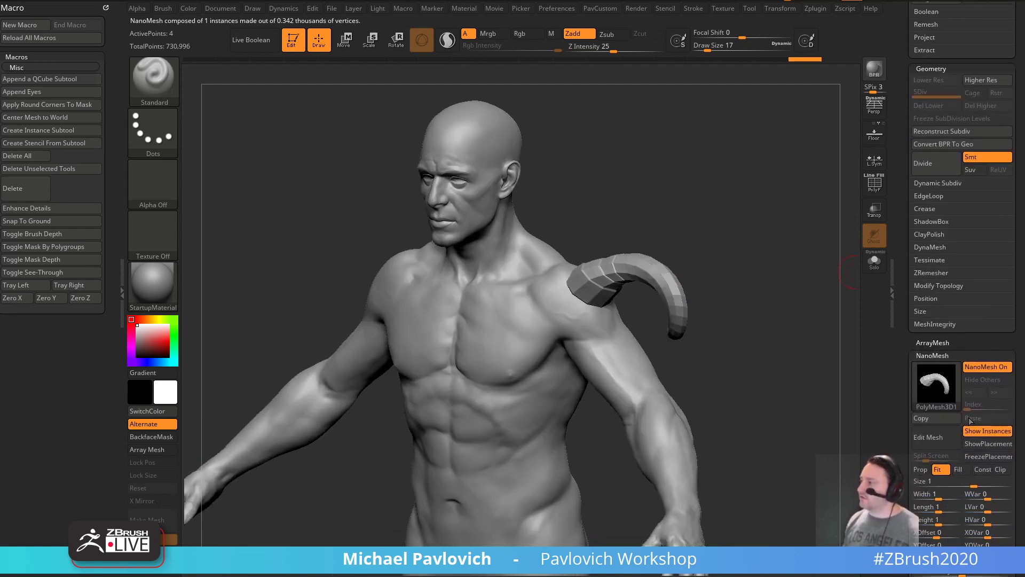
click(980, 442)
click(982, 447)
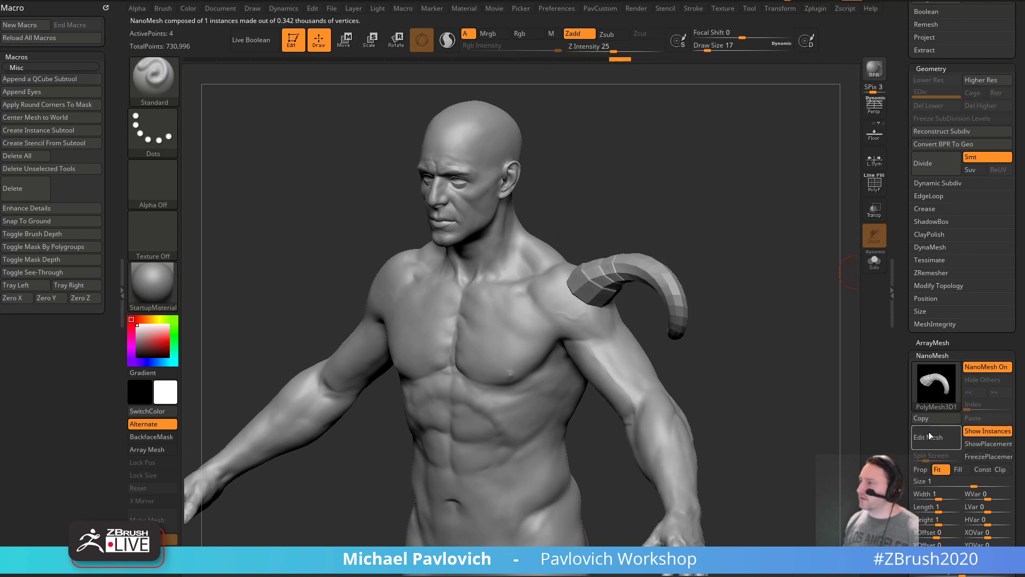
- Duplicate the horn instance four times, arranging the copies in an arc from the left shoulder over and behind the head
alt+drag(788, 327, 812, 300)
key(w)
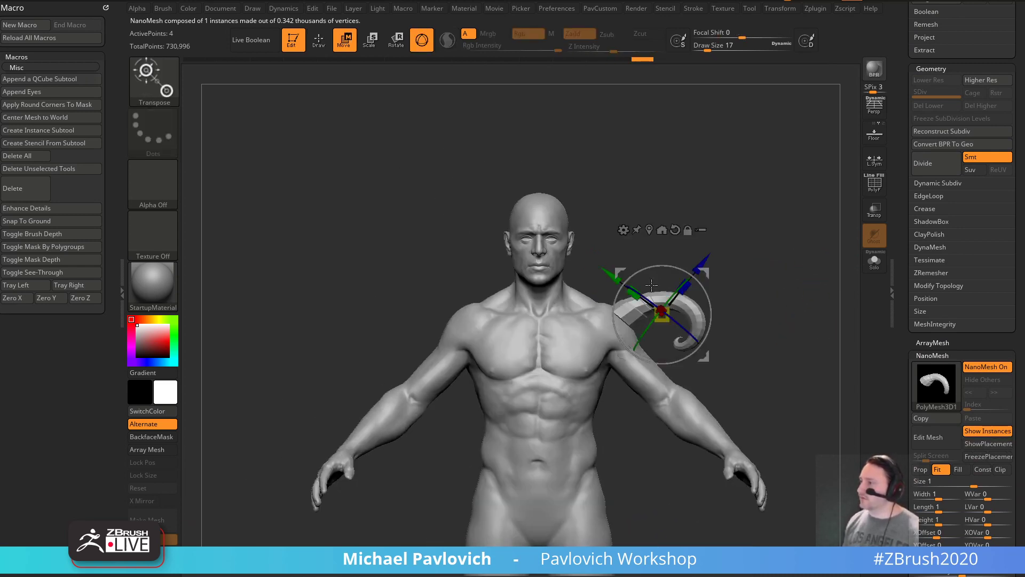
ctrl+drag(705, 273, 634, 173)
drag(634, 161, 571, 127)
drag(571, 141, 523, 161)
drag(528, 196, 511, 164)
drag(526, 157, 500, 230)
- Rotate and move the last horn copy so its base meets the figure's right shoulder and it curls outward
shift+right_drag(586, 180, 657, 184)
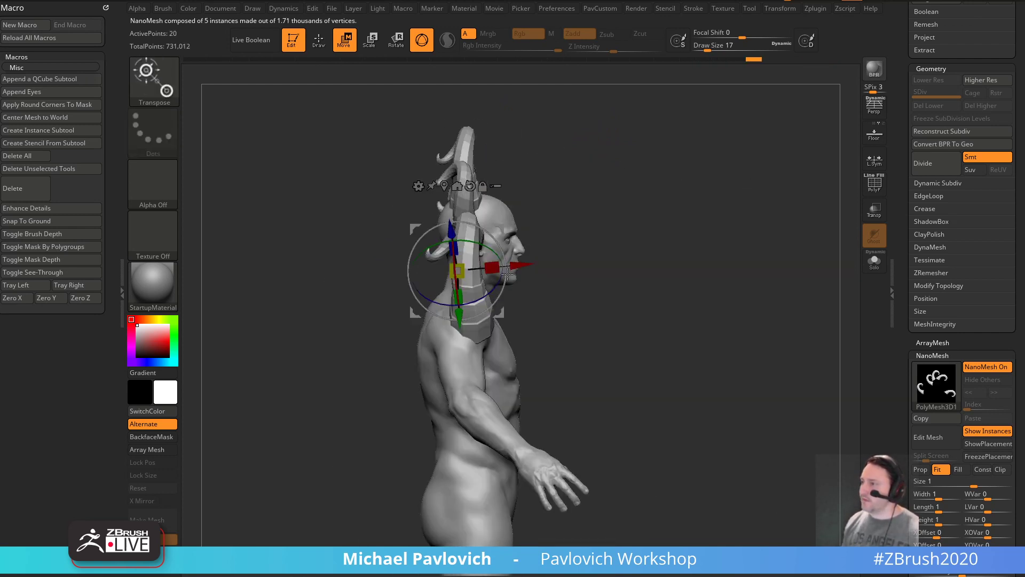
mouse_move(502, 252)
mouse_down()
mouse_move(506, 263)
mouse_move(504, 231)
mouse_up()
shift+right_drag(504, 231, 577, 225)
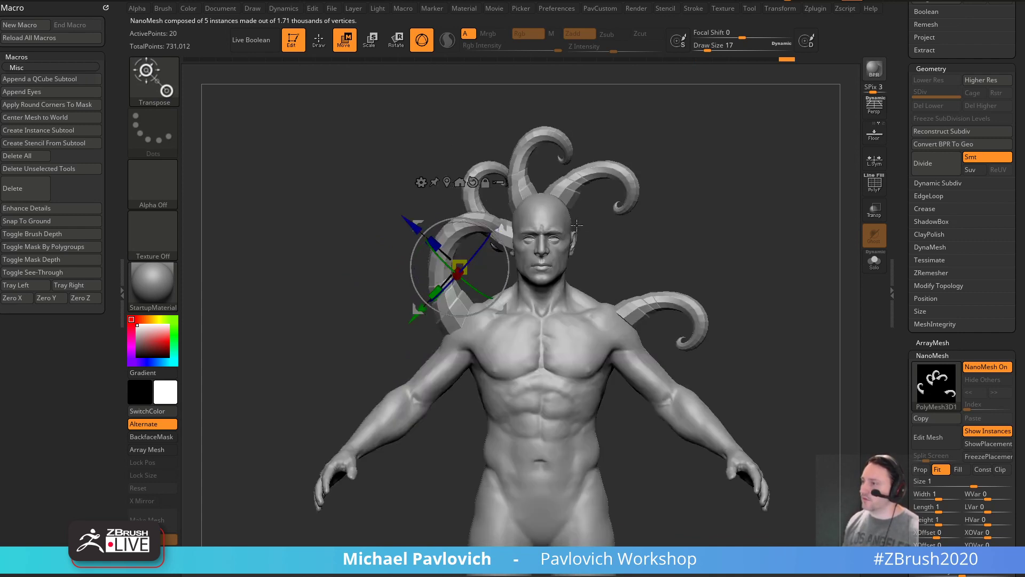
drag(482, 245, 365, 344)
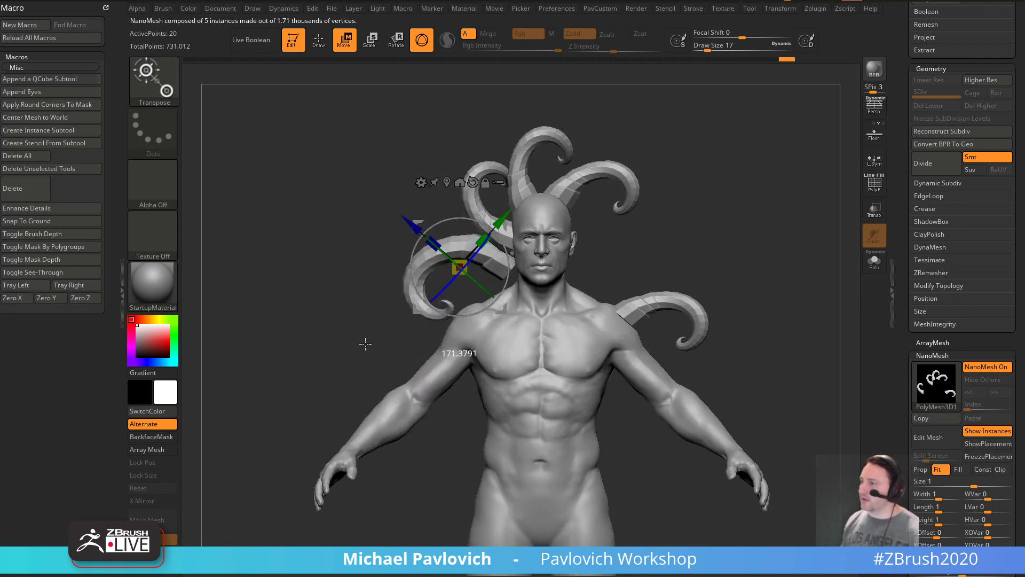
drag(503, 225, 461, 260)
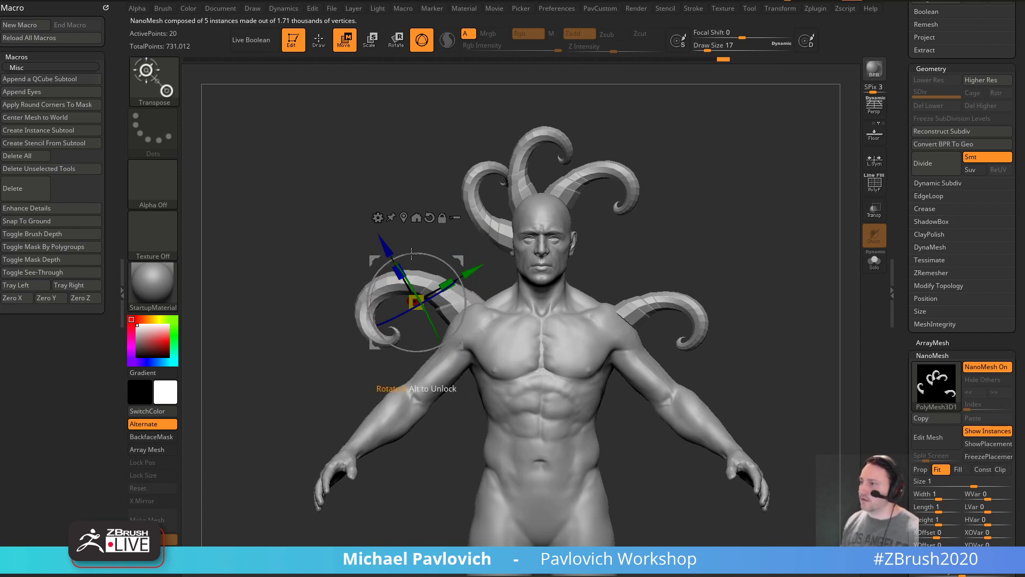
- Examine the horn instances around the figure's head and shoulders from several angles with the transform gizmo dismissed
right_drag(412, 254, 400, 272)
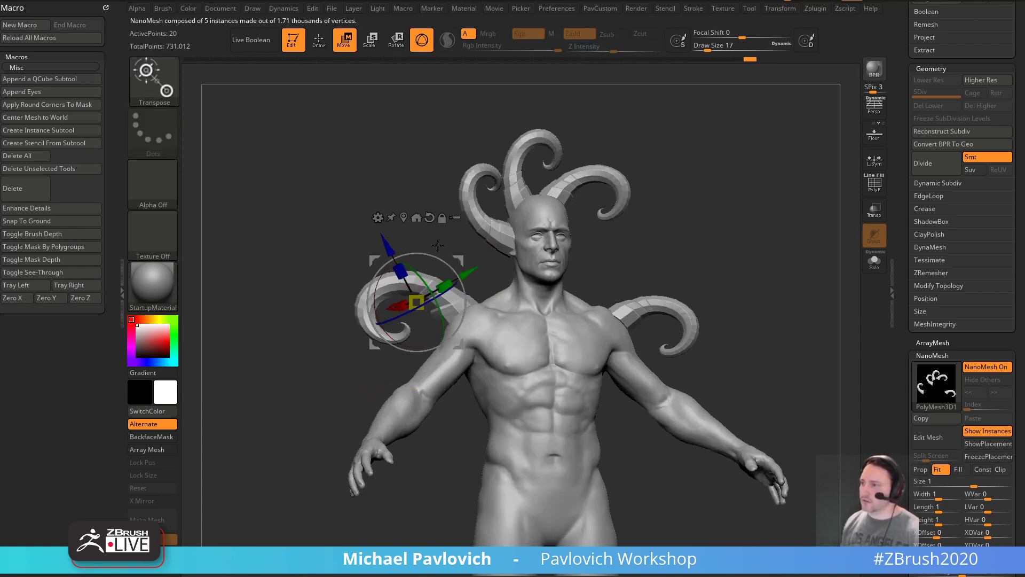
right_drag(355, 265, 417, 269)
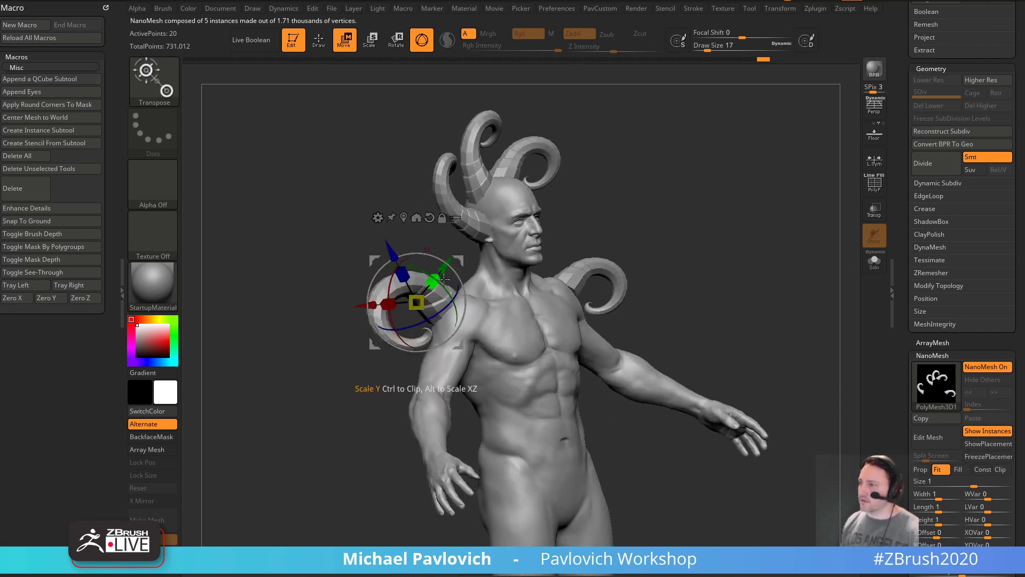
drag(433, 279, 434, 277)
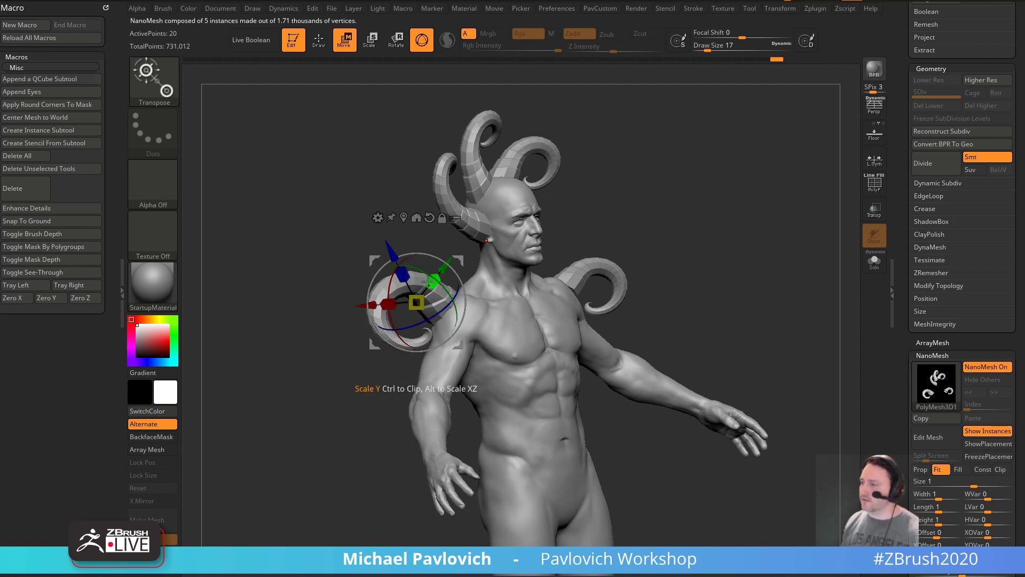
mouse_move(568, 206)
right_down()
mouse_move(721, 225)
mouse_move(713, 227)
right_up()
drag(443, 287, 456, 282)
key(q)
ctrl+right_drag(625, 252, 774, 248)
right_drag(773, 292, 745, 260)
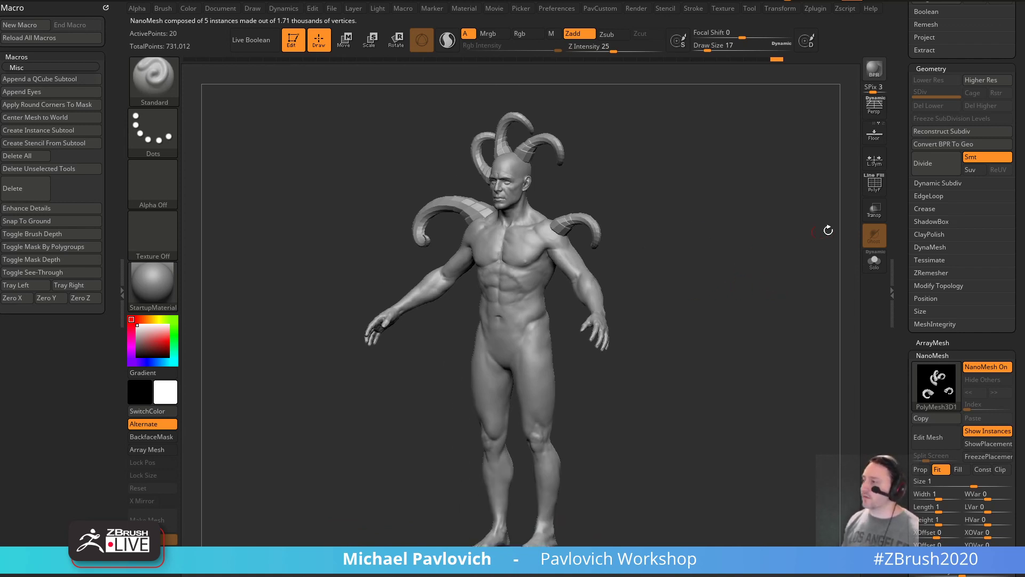
- Enter Edit Mesh for the horn NanoMesh, show its polyframe and activate the ZModeler brush
scroll(903, 336, down, 5)
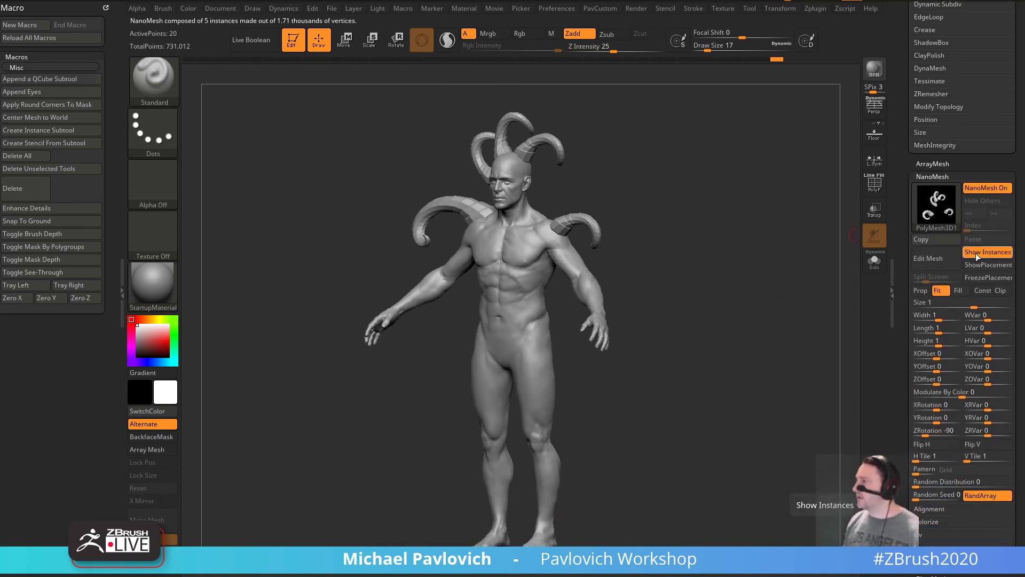
scroll(904, 302, down, 2)
click(928, 190)
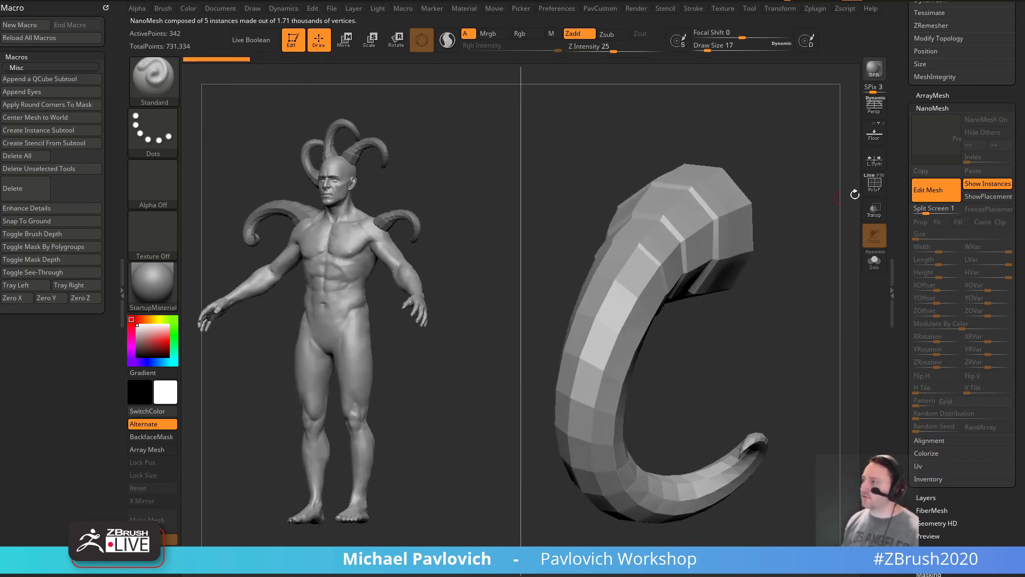
click(881, 182)
mouse_move(775, 233)
mouse_down()
mouse_move(800, 252)
mouse_move(790, 276)
mouse_up()
key(b)
key(z)
key(m)
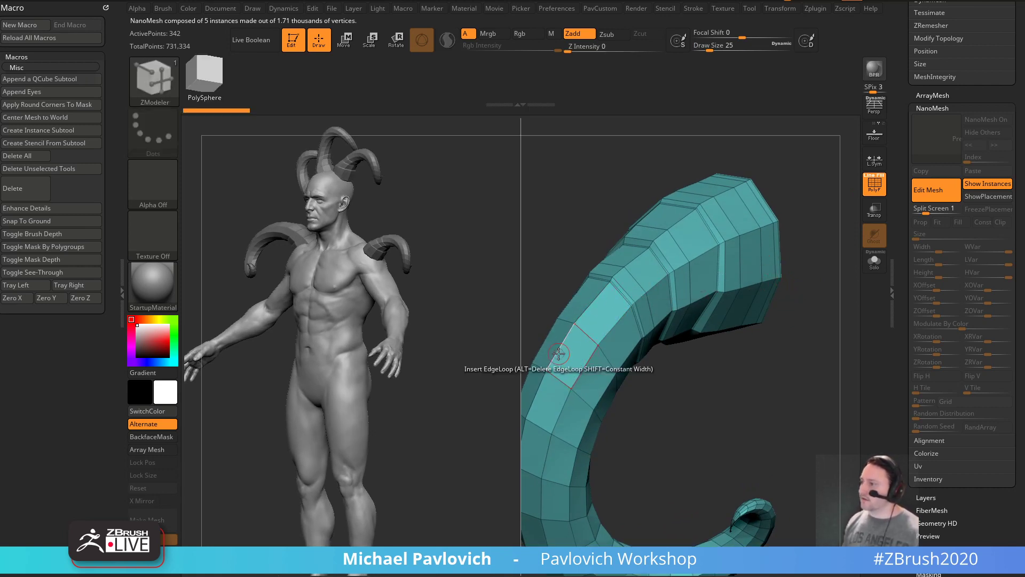
- Assign three alternating polyloops along the horn's middle to a separate polygroup
key(space)
click(535, 339)
alt+right_drag(563, 391, 622, 297)
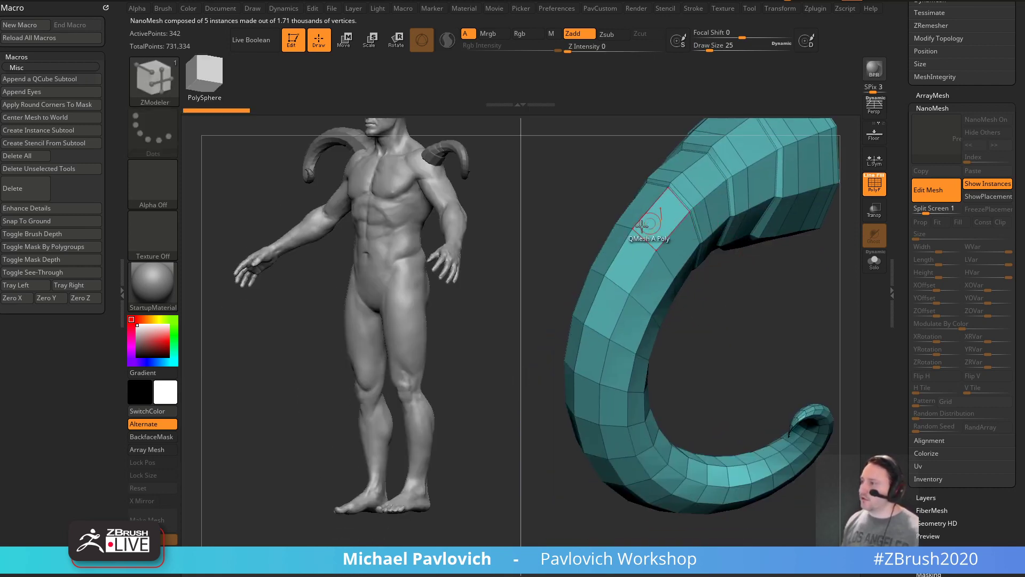
click(620, 249)
click(576, 363)
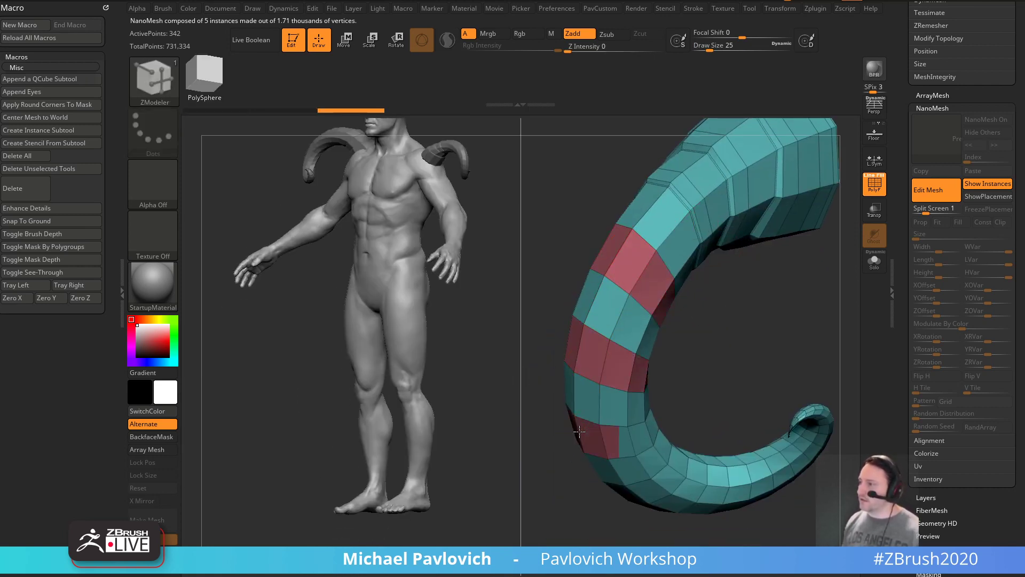
- Inset the horn's banded polygroup with the Polygroup All target and recess the bands using QMesh
key(space)
click(558, 172)
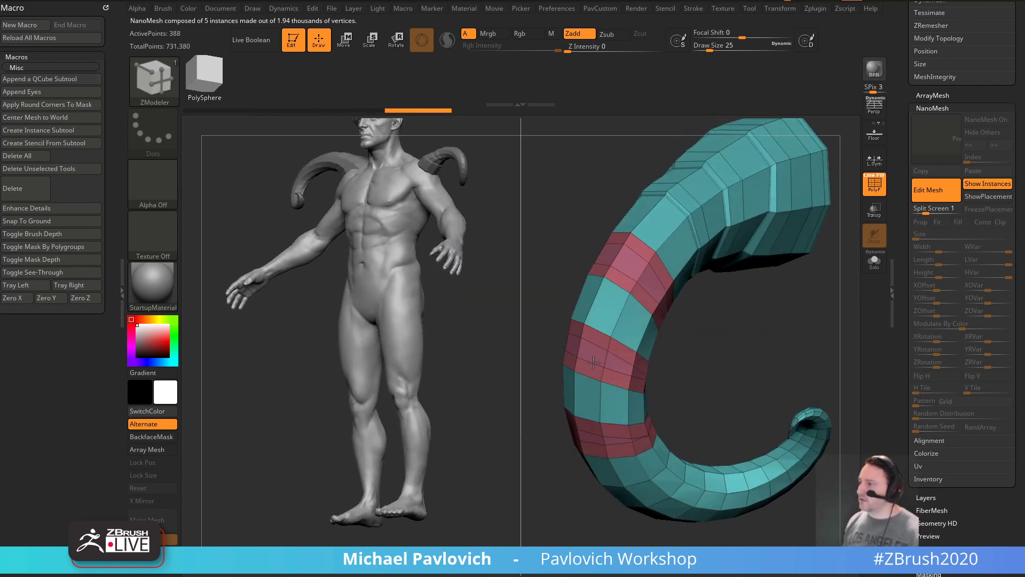
key(space)
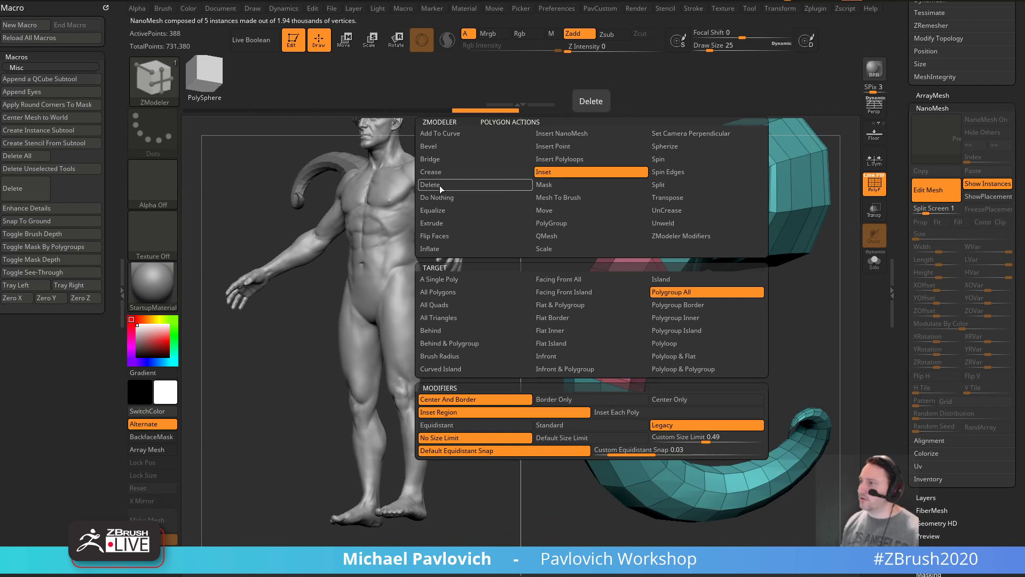
click(559, 235)
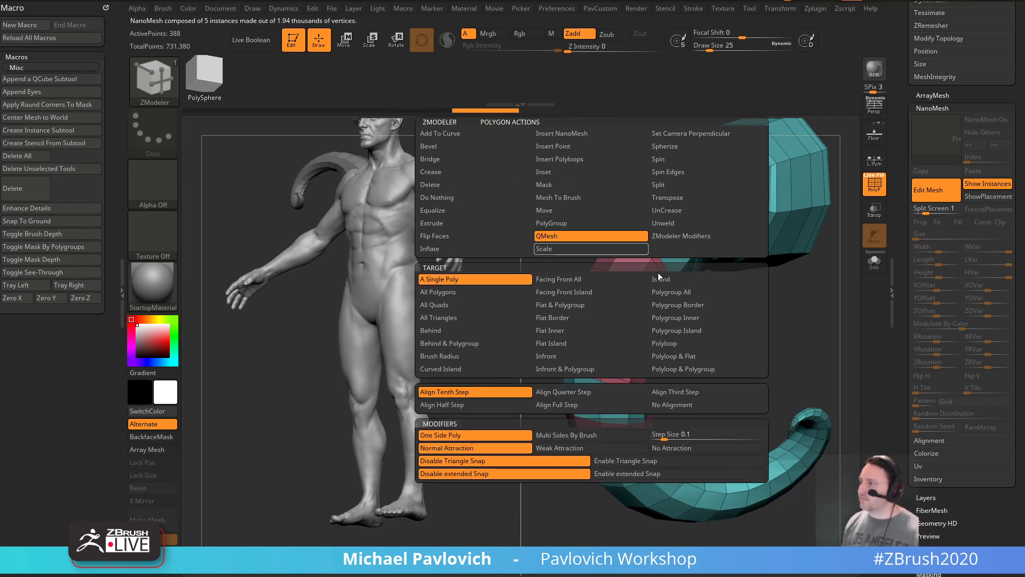
key(ctrl)
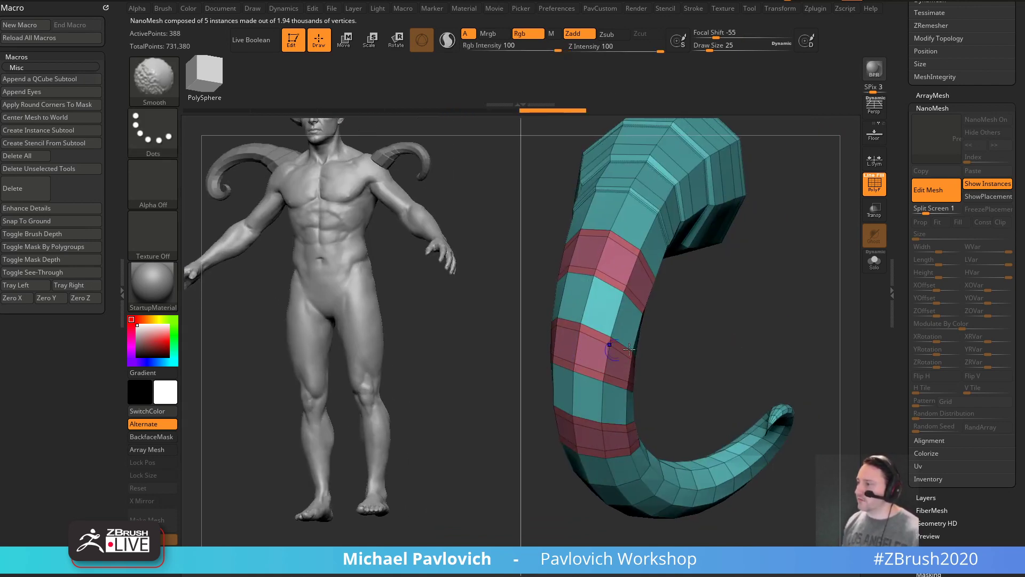
drag(651, 368, 776, 237)
- Rebuild the horn as a dense mesh and smooth the recessed bands along its curve
key(space)
click(750, 126)
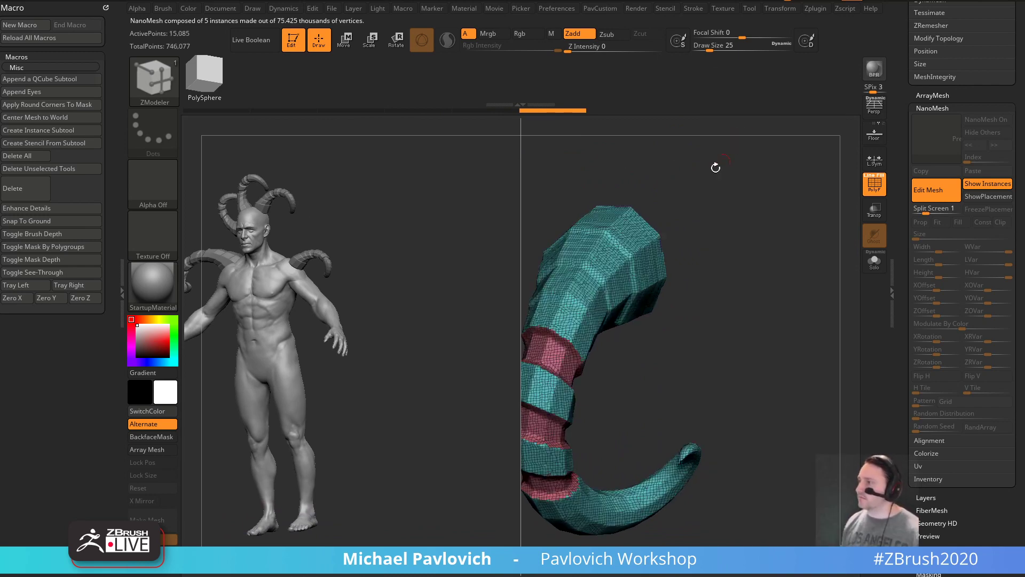
mouse_move(769, 285)
mouse_down()
mouse_move(732, 291)
mouse_move(778, 245)
mouse_up()
key(3)
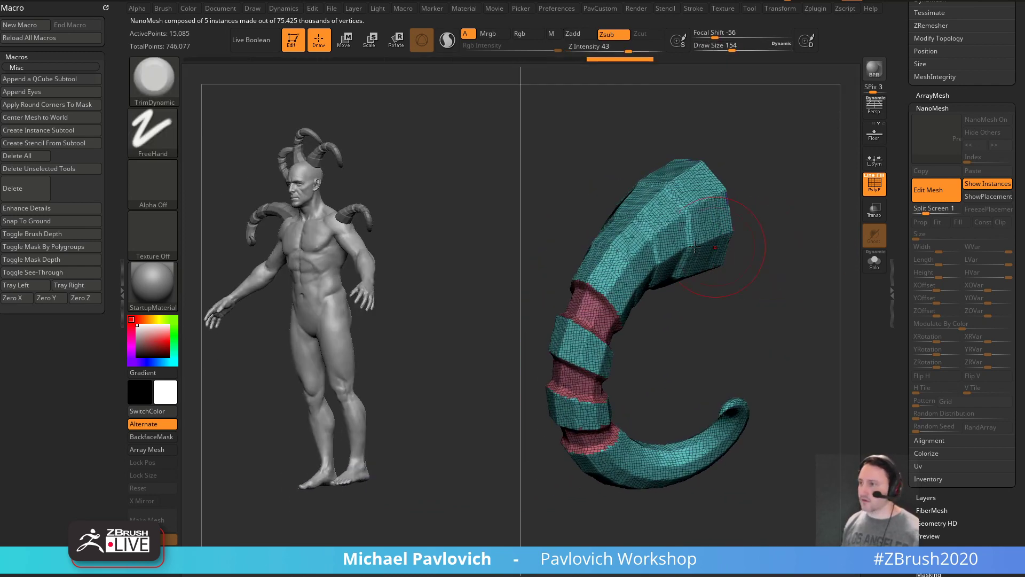
mouse_move(600, 283)
shift+mouse_down()
mouse_move(579, 358)
mouse_move(593, 438)
shift+mouse_up()
drag(762, 321, 790, 305)
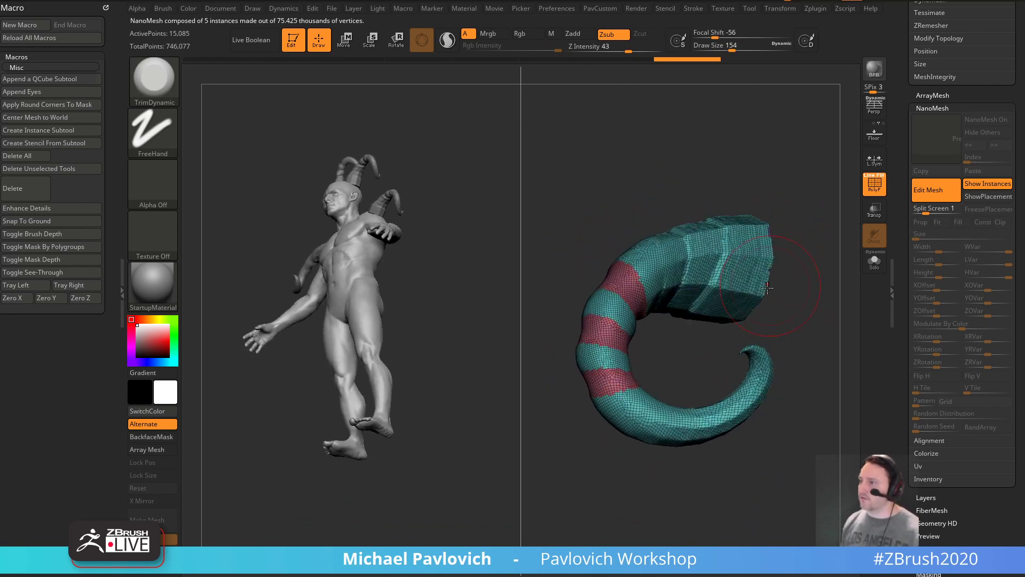
shift+drag(614, 405, 625, 244)
drag(758, 229, 743, 252)
mouse_move(748, 205)
mouse_down()
mouse_move(762, 289)
mouse_move(744, 274)
mouse_up()
- Choose the IMM Ind. Parts brush and its Philips Type01 screw head for the horn mesh
key(w)
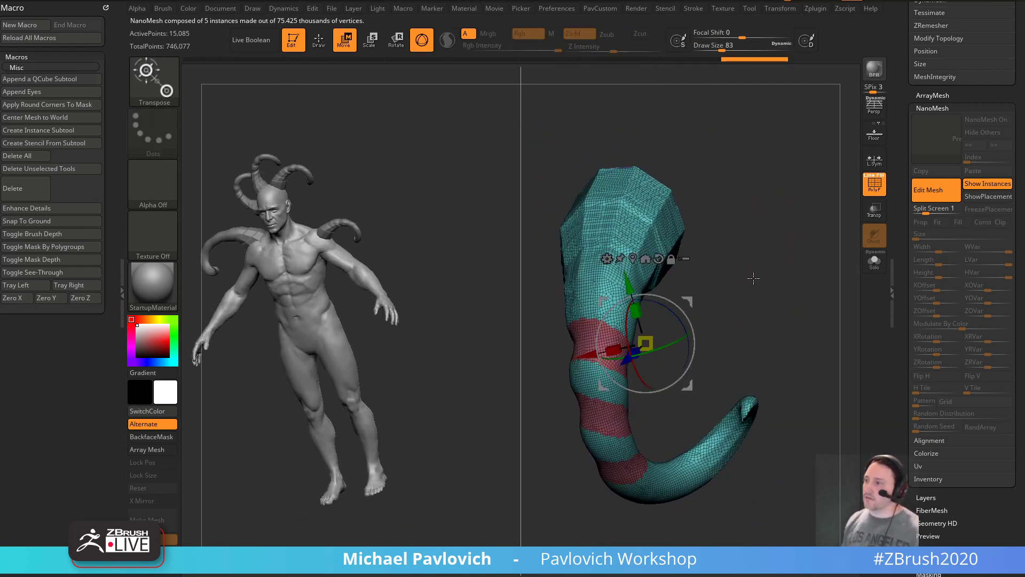
drag(551, 136, 830, 234)
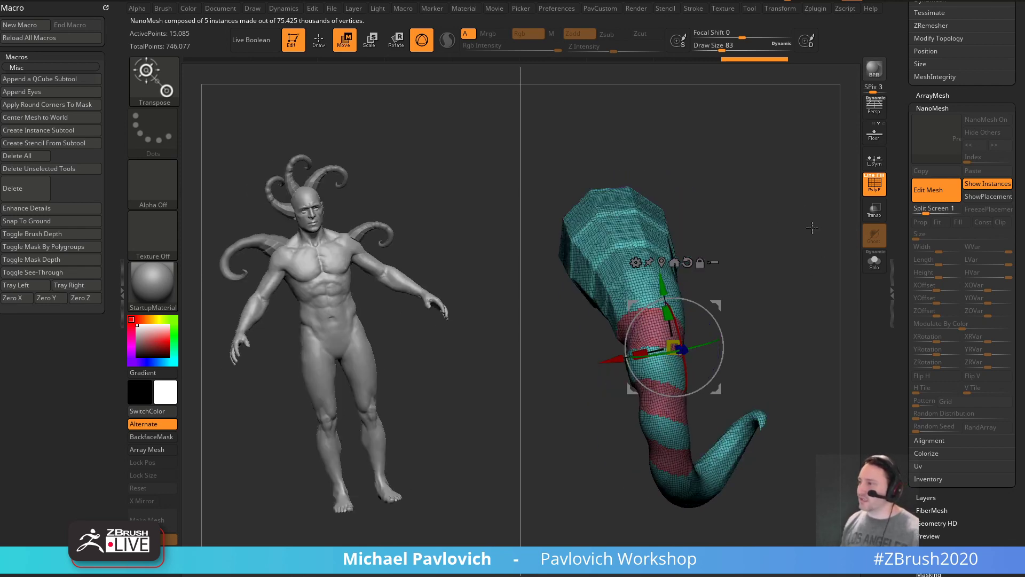
key(b)
key(i)
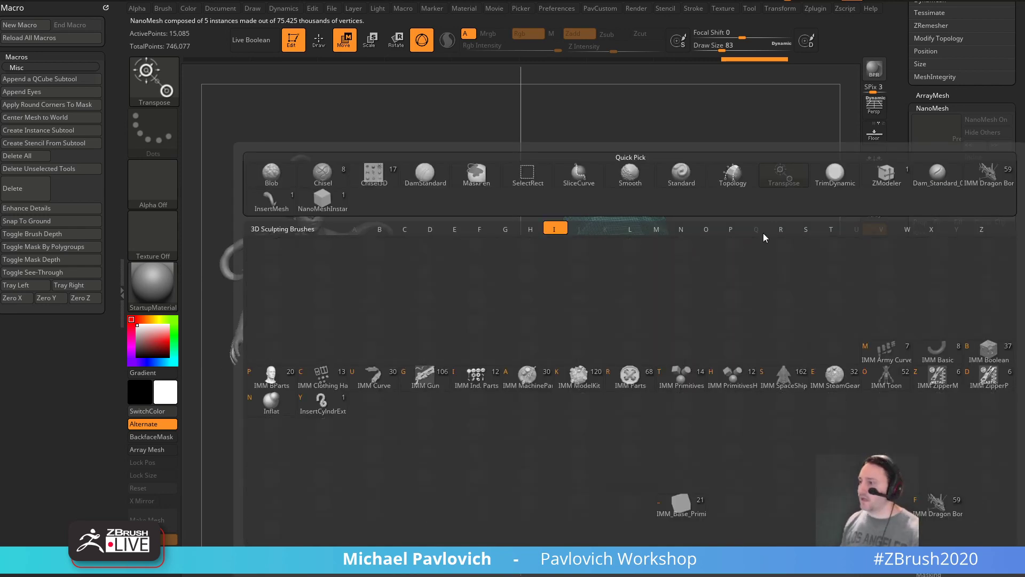
click(476, 379)
drag(768, 282, 750, 198)
click(297, 75)
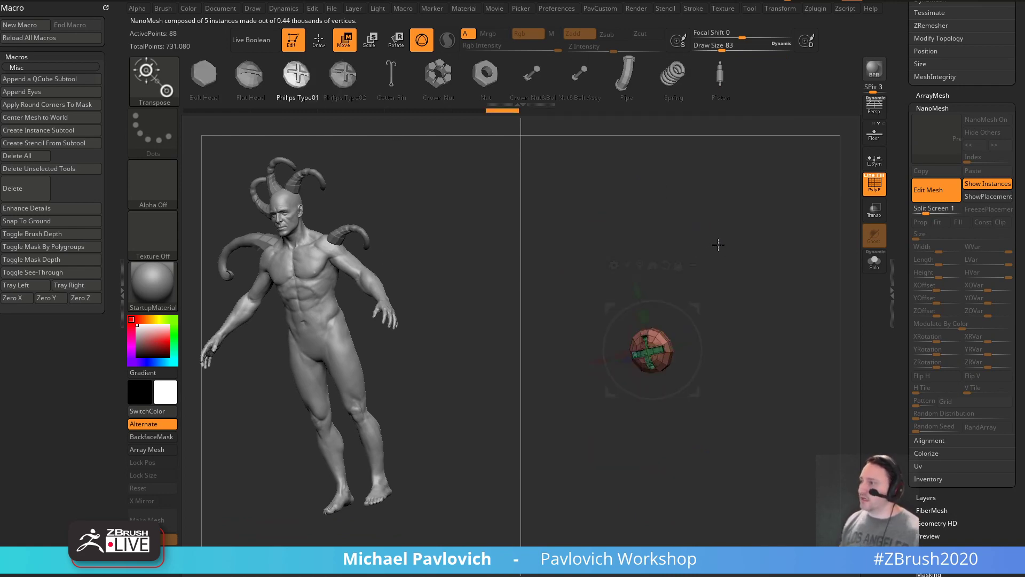
- Insert five Philips Type01 screw heads along the horn's outer face and clear the resulting mask
key(q)
mouse_move(656, 219)
mouse_down()
mouse_move(637, 253)
mouse_move(658, 259)
mouse_up()
drag(612, 297, 634, 301)
drag(594, 392, 618, 393)
drag(828, 345, 802, 296)
key(w)
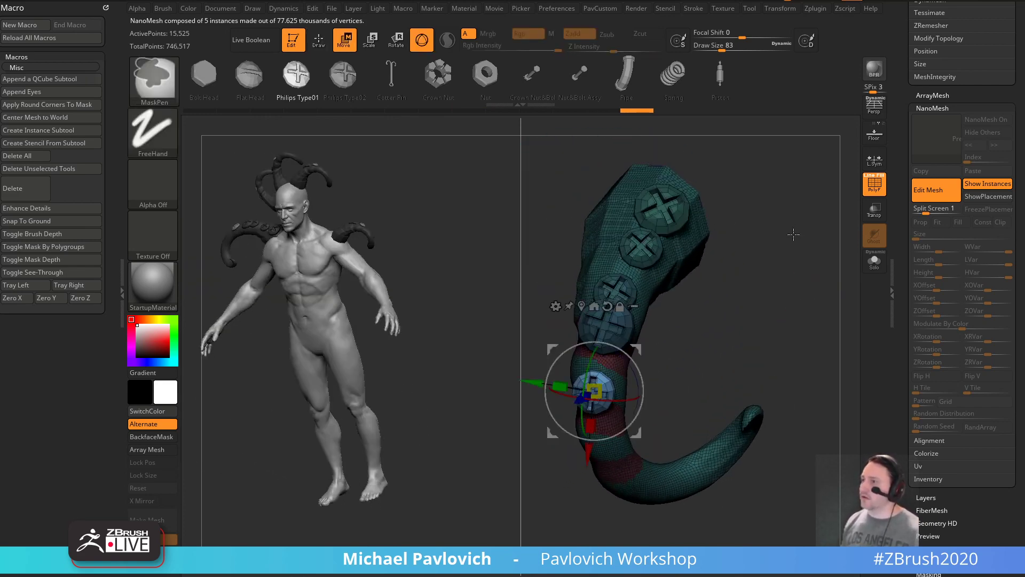
ctrl+click(788, 284)
- Replace the whole horn mesh with the Philips Type01 screw head so every instance uses it
click(289, 99)
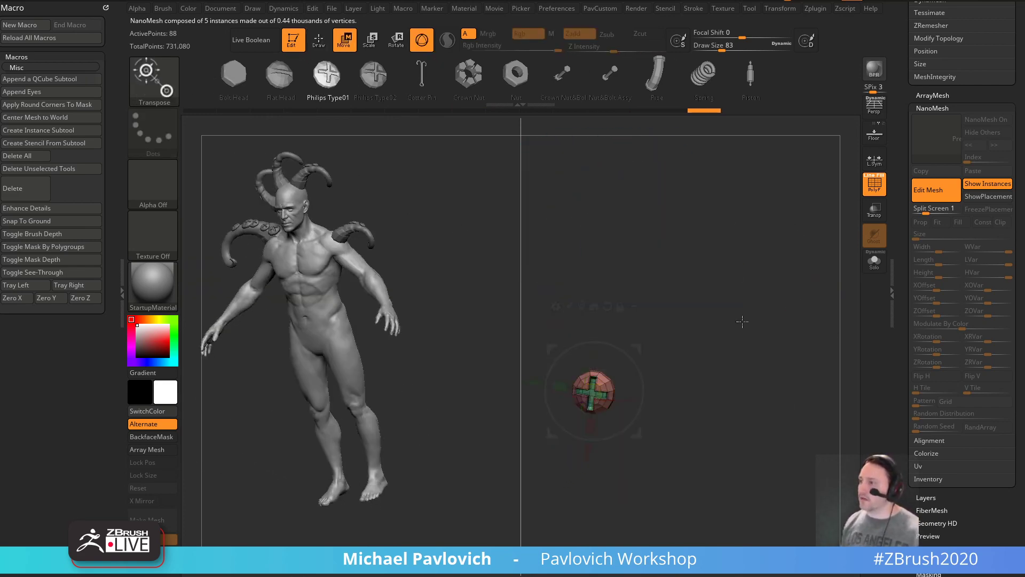
drag(748, 326, 770, 316)
drag(637, 365, 788, 284)
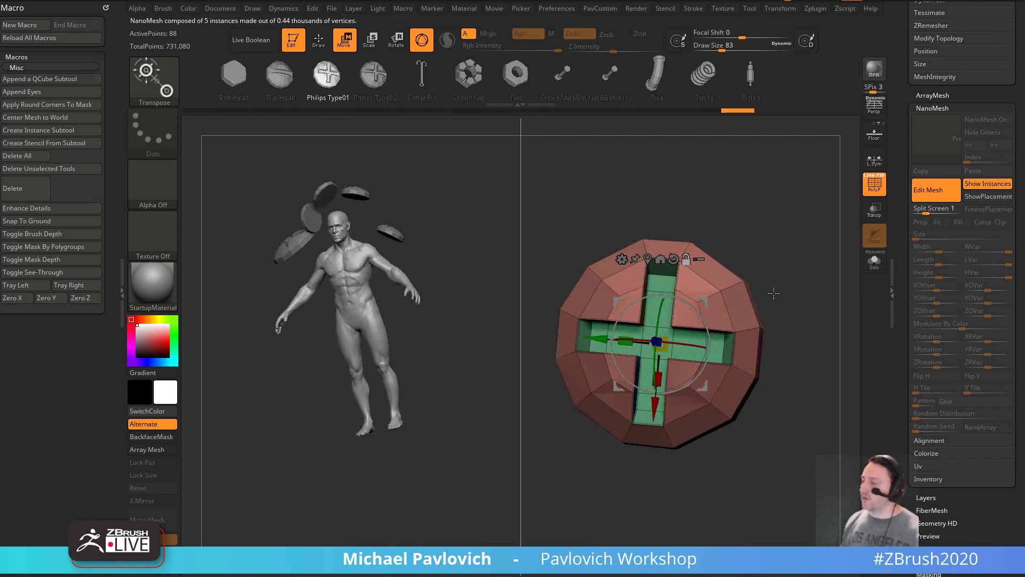
mouse_move(724, 306)
mouse_down()
mouse_move(701, 340)
mouse_move(646, 368)
mouse_move(640, 346)
mouse_move(683, 350)
mouse_move(689, 341)
mouse_move(678, 353)
mouse_move(650, 344)
mouse_move(769, 287)
mouse_move(797, 235)
mouse_move(785, 272)
mouse_up()
key(q)
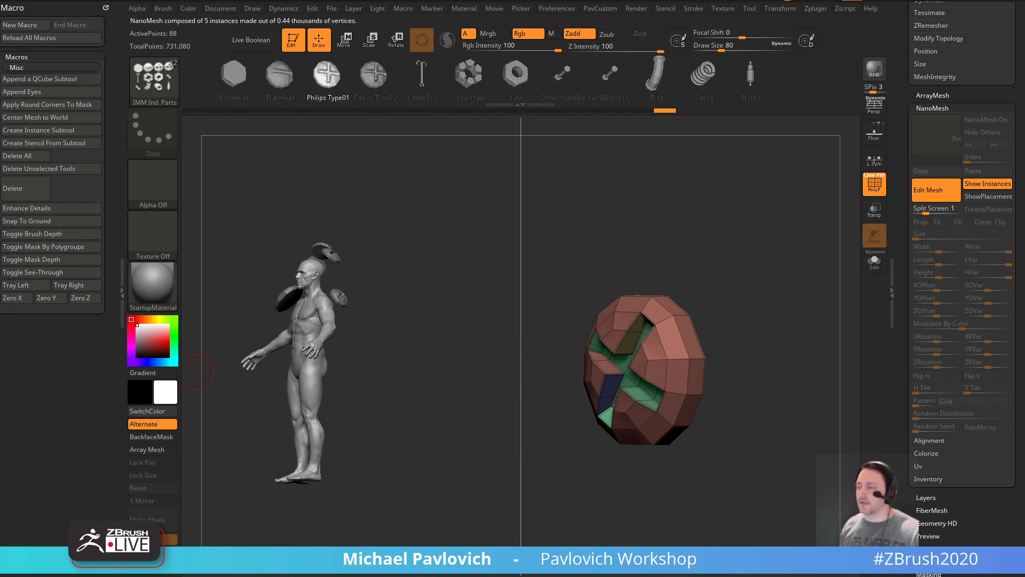
- Set the Draw Size to 39 and leave NanoMesh mesh editing
shift+drag(730, 229, 716, 235)
text(s39)
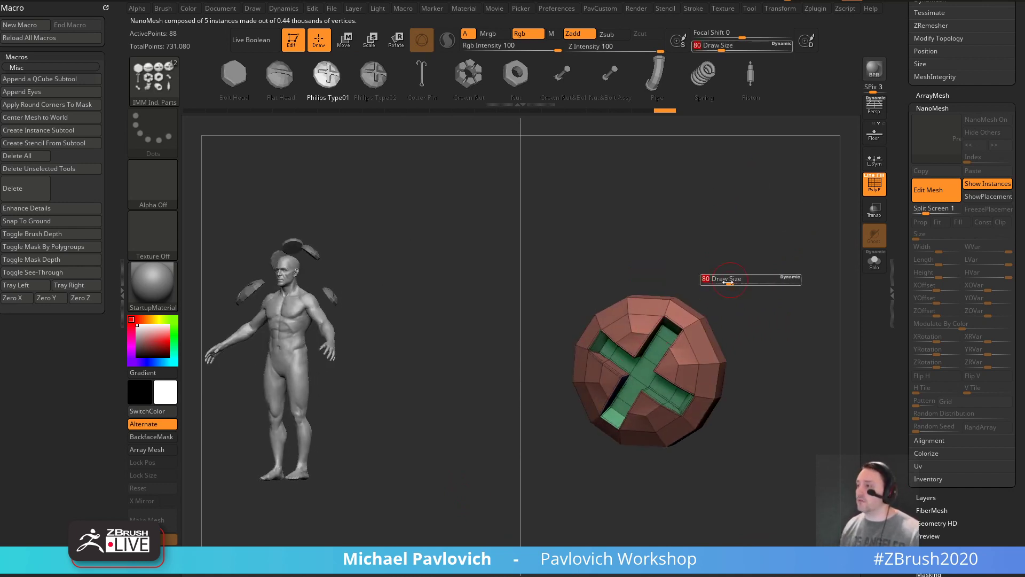
key(Return)
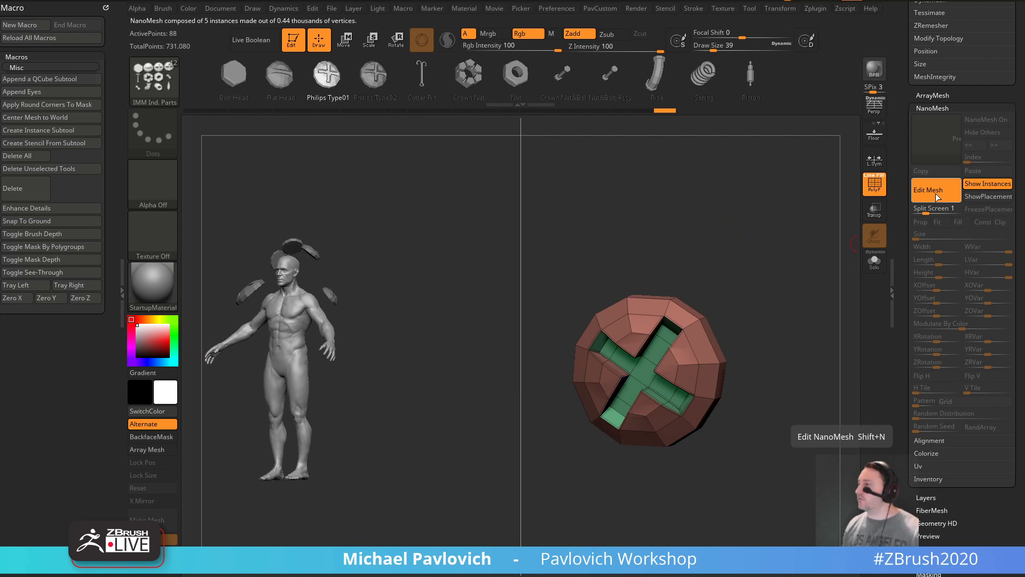
click(936, 194)
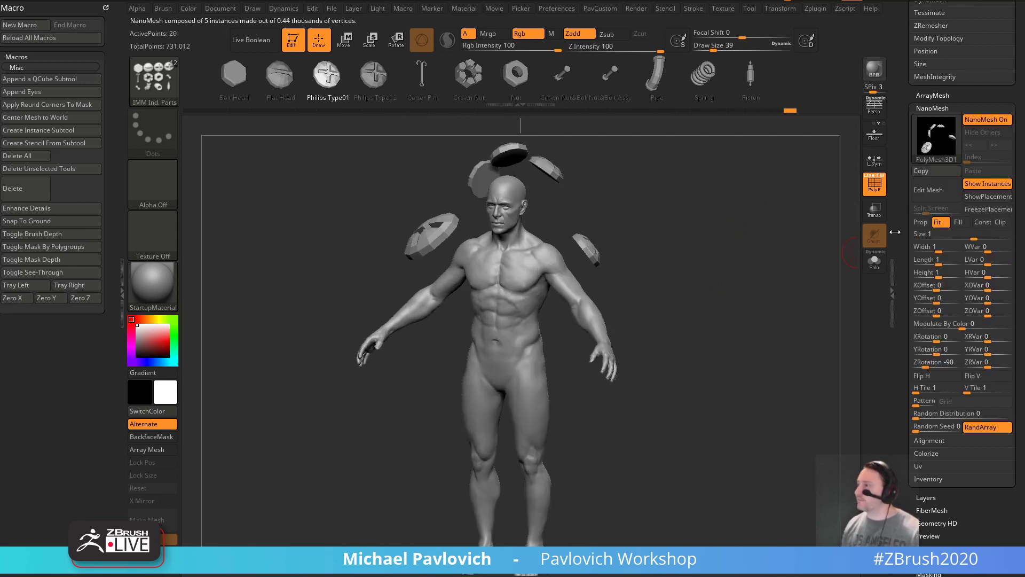
- Delete the instance subtool PM3D_Plane3D_2, the PolyMesh3D1 subtool and the Body_Male subtool
drag(903, 80, 904, 260)
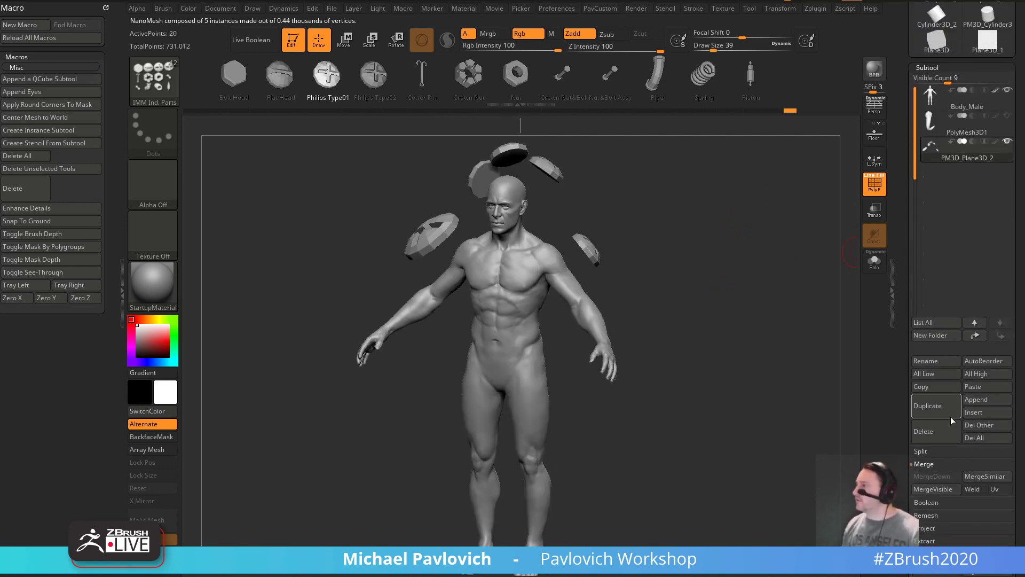
click(944, 431)
drag(783, 385, 826, 317)
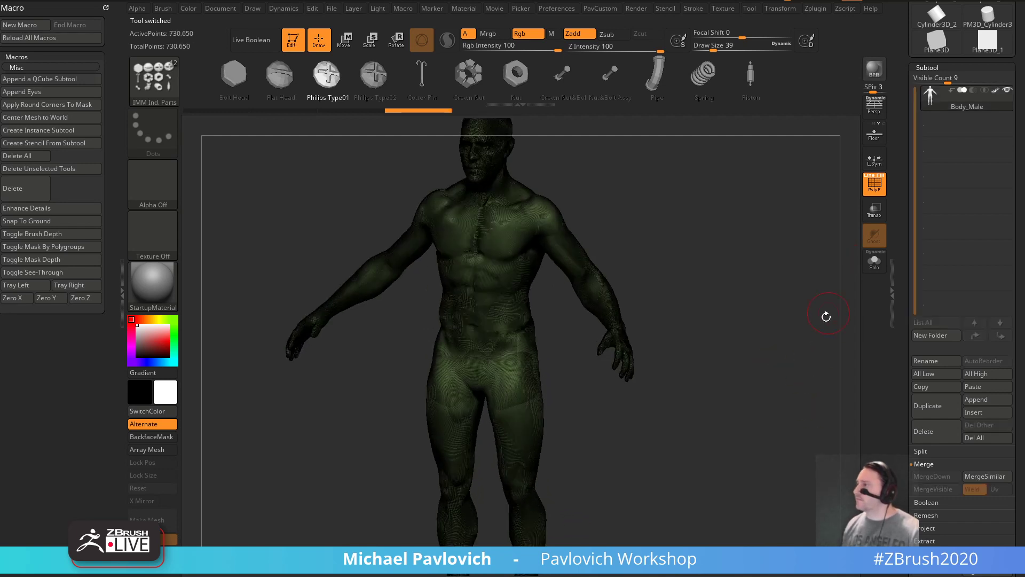
click(933, 423)
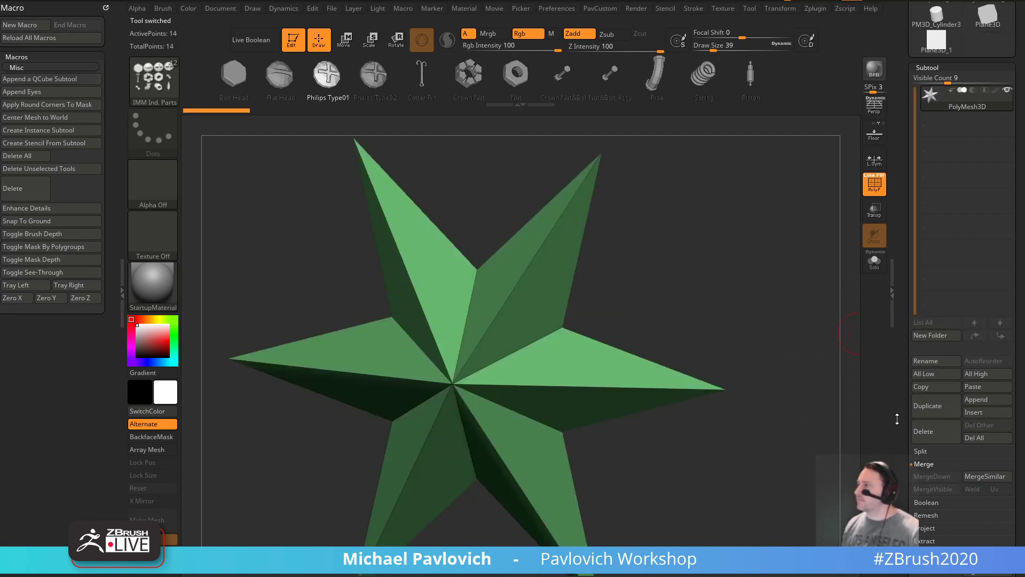
- Switch to the Skin_ZSphere_1 tool, hide its polyframe and set the Draw Size to 17
drag(897, 304, 902, 275)
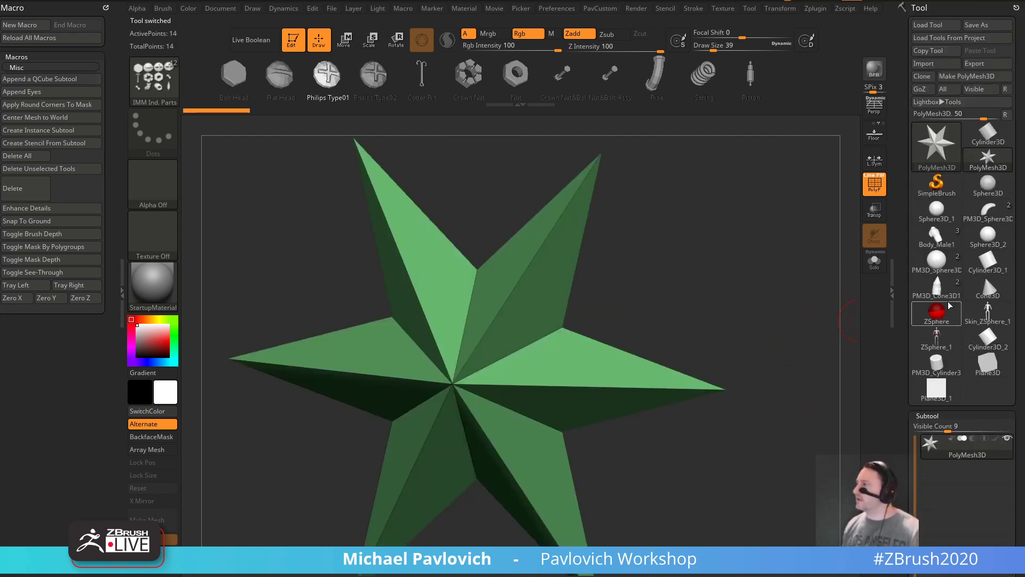
click(987, 314)
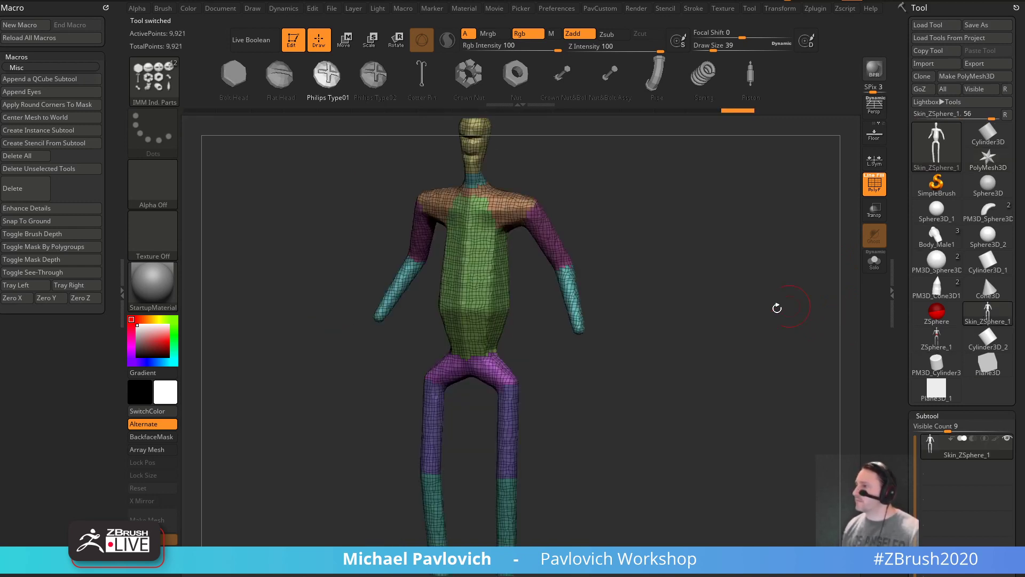
drag(772, 299, 543, 300)
key(s)
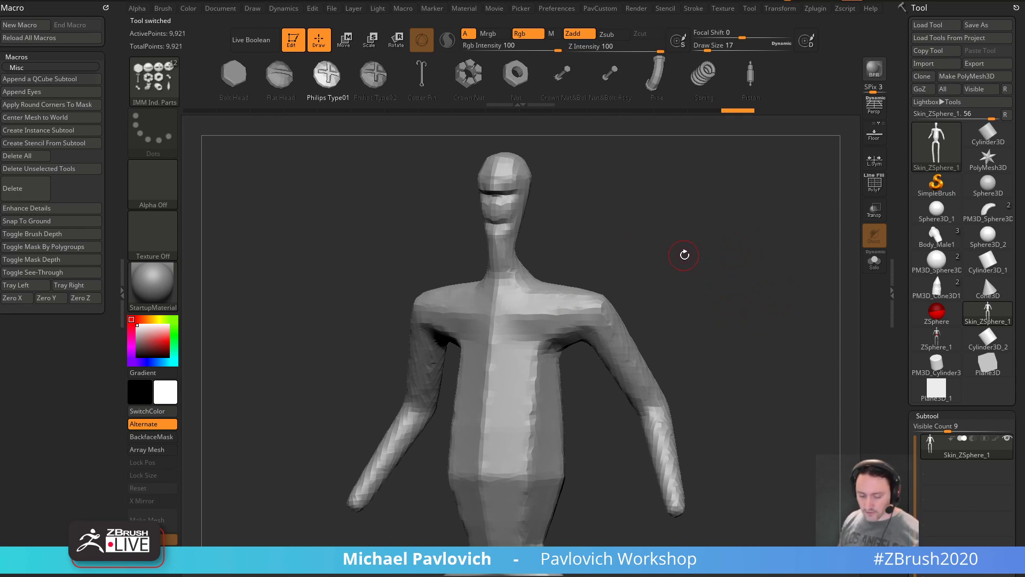
- Select the IMM PrimitivesH insert brush for the Skin_ZSphere_1 figure
key(b)
key(i)
key(m)
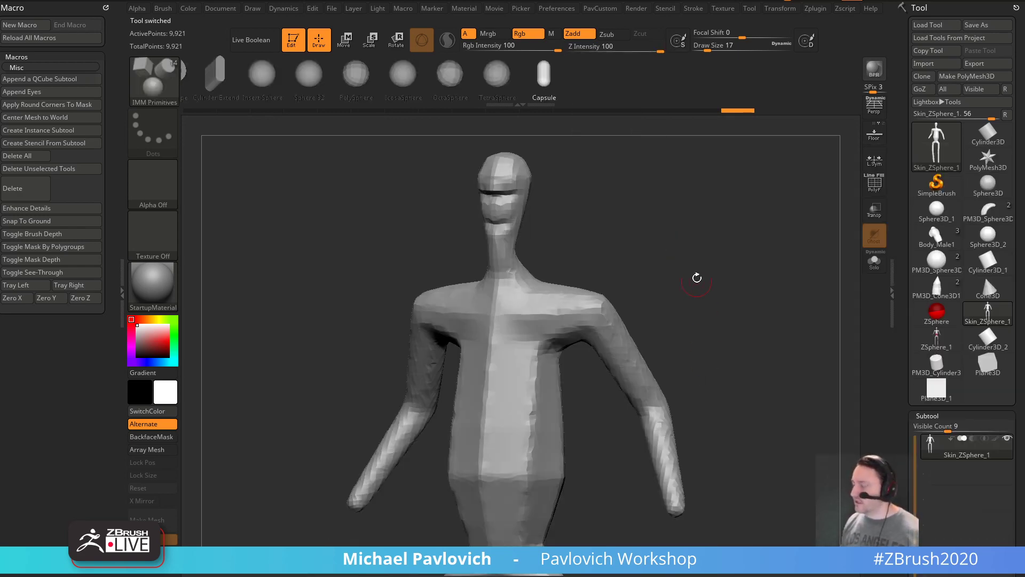
key(b)
click(757, 354)
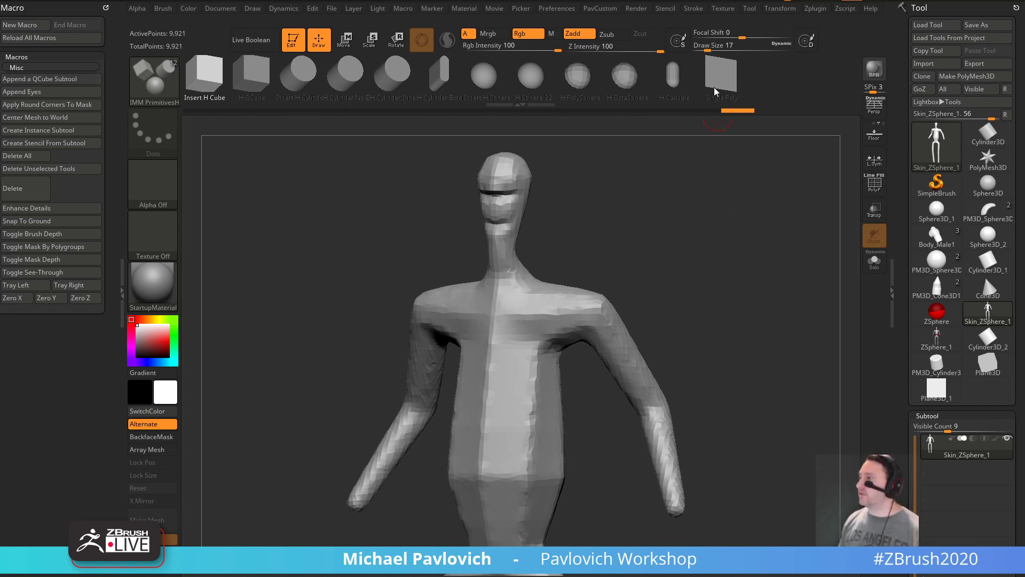
- Insert mirrored Single Poly planes over the figure's shoulders, arms and torso sides
click(715, 92)
drag(742, 203, 556, 359)
key(ctrl)
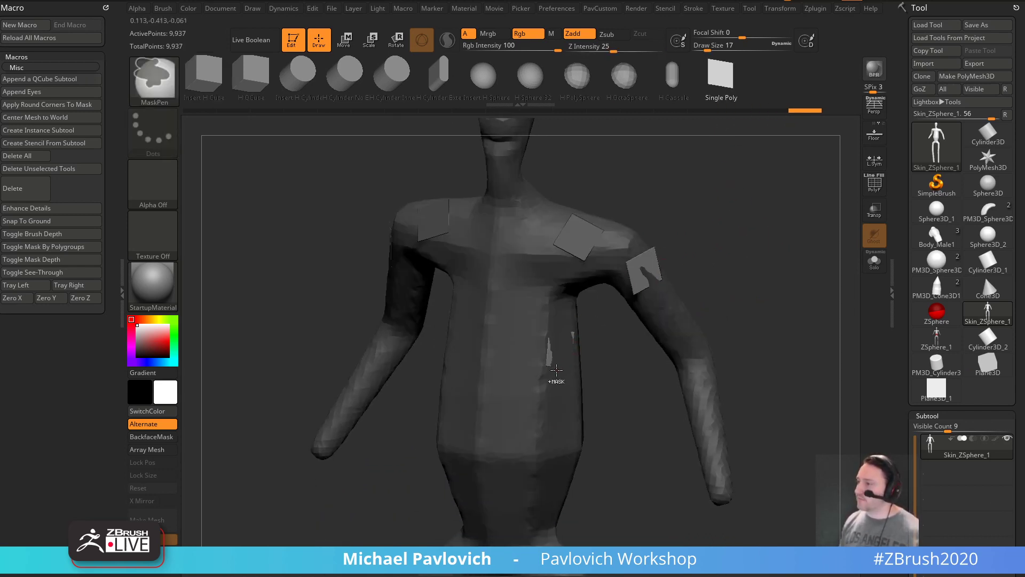
drag(554, 457, 553, 476)
drag(708, 389, 790, 339)
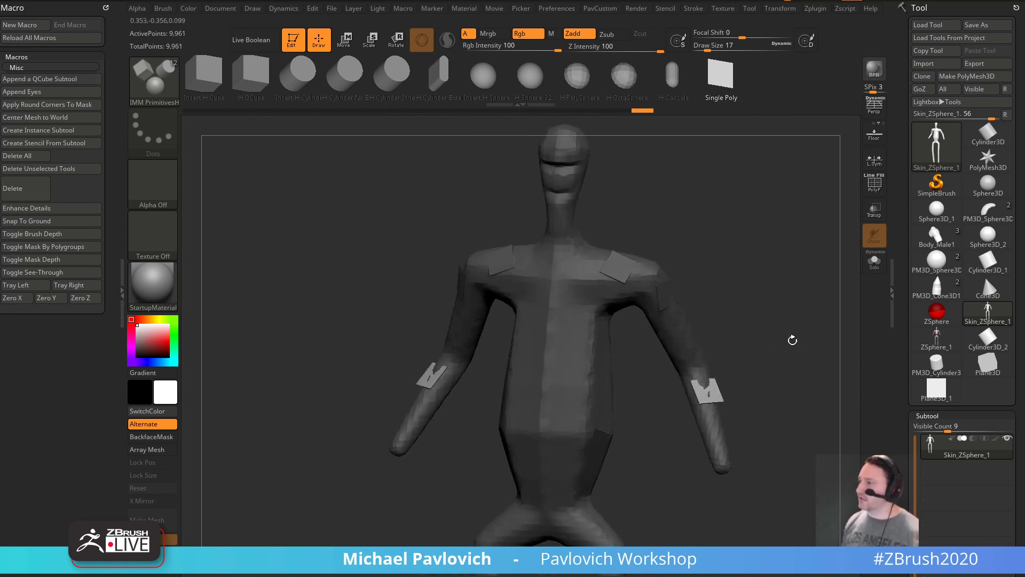
- Clear the mask, isolate the inserted planes by hiding the body, and split the hidden body into its own subtool
ctrl+click(773, 273)
key(ctrl+shift)
ctrl+shift+click(599, 308)
ctrl+shift+click(782, 237)
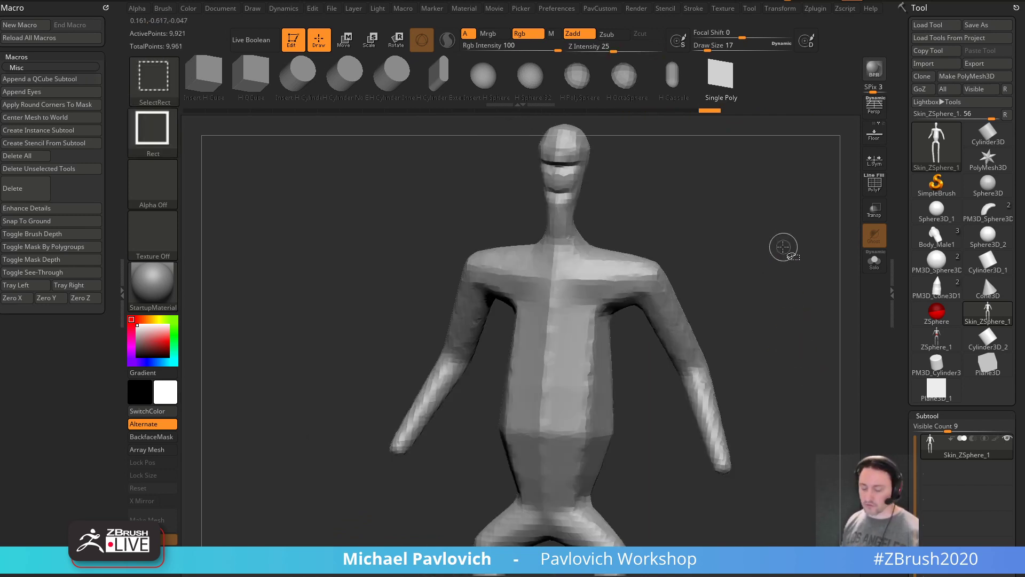
ctrl+shift+drag(785, 245, 819, 318)
key(alt+p)
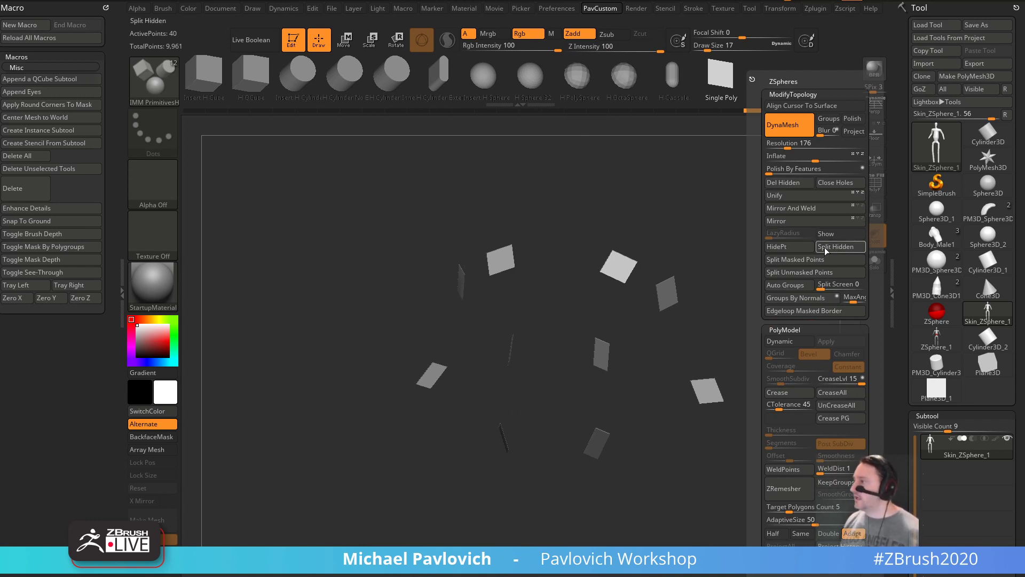
click(836, 247)
- Show the polyframe, select the IMM Ind. Parts brush and create a NanoMesh brush from its meshes
click(875, 186)
mouse_move(759, 256)
mouse_down()
mouse_move(725, 272)
mouse_move(774, 247)
mouse_up()
key(b)
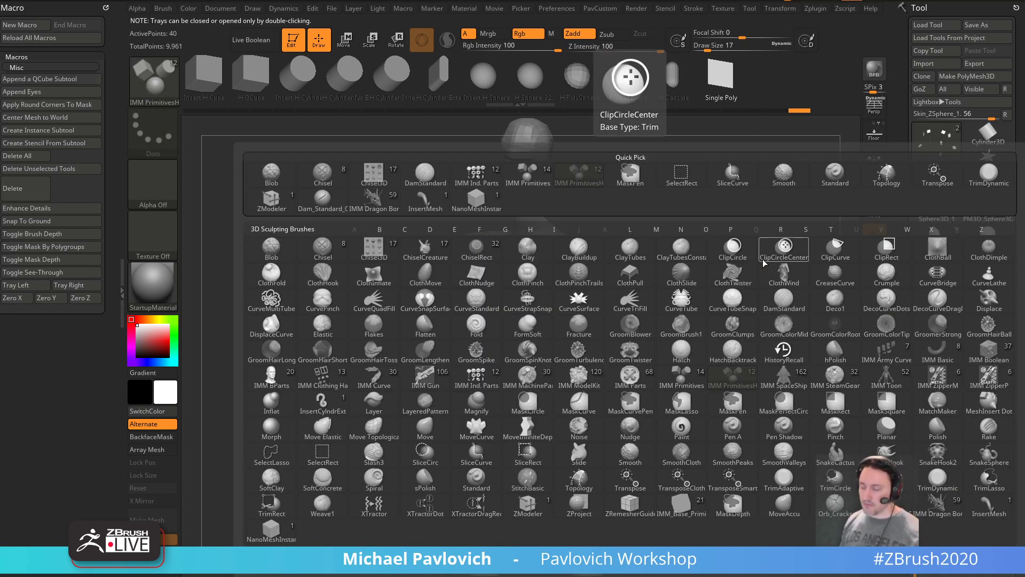
key(i)
click(337, 186)
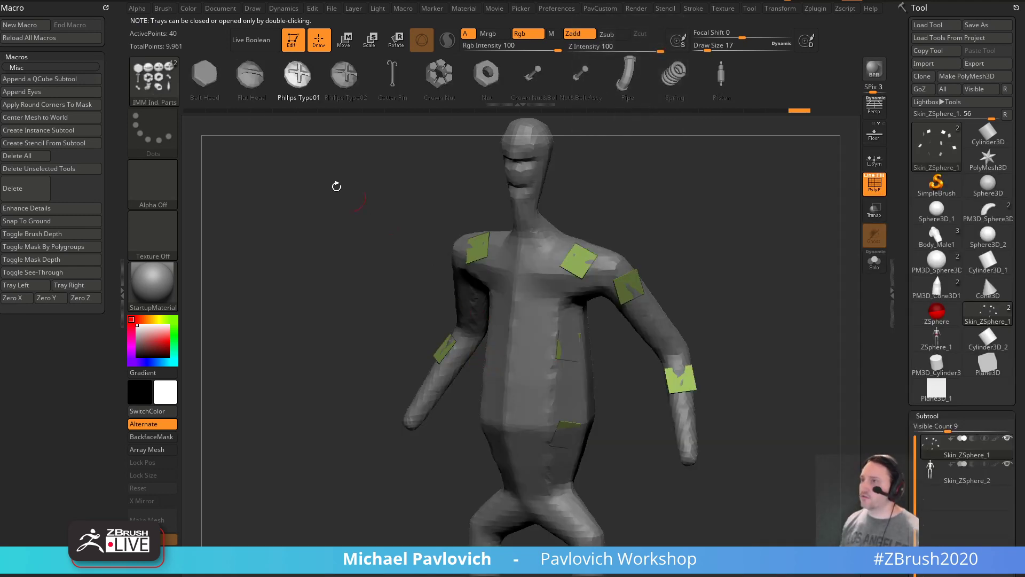
click(163, 8)
click(187, 410)
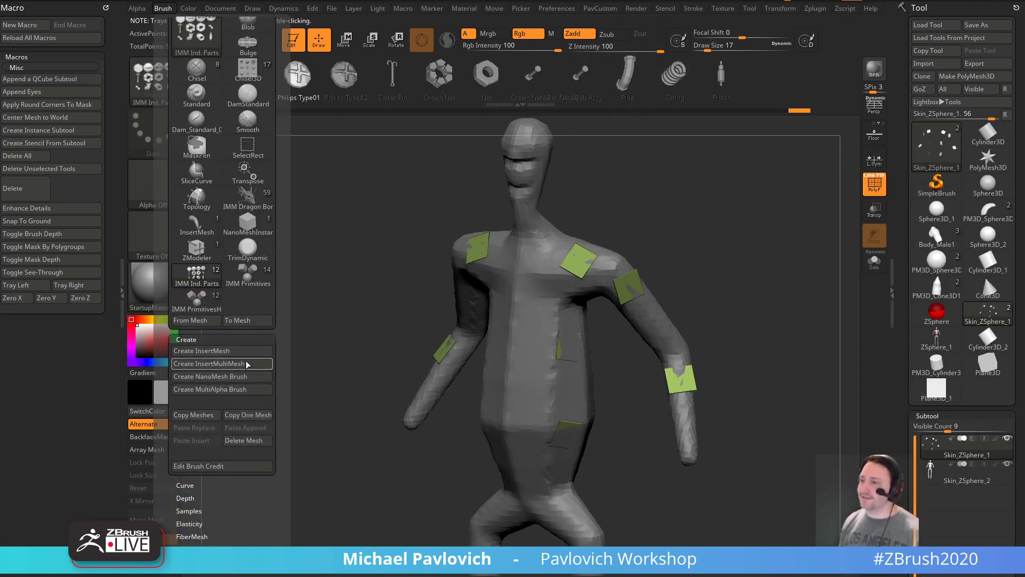
click(196, 249)
- Select the 12-mesh ZModeler brush and set its polygon action to Insert NanoMesh with the Polygroup All target
ctrl+right_drag(657, 255, 670, 284)
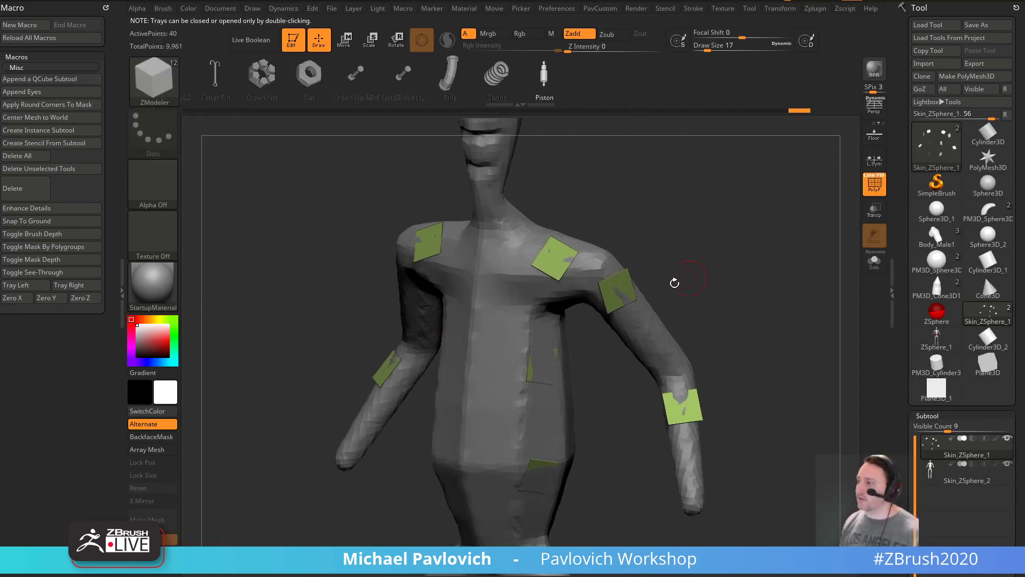
key(space)
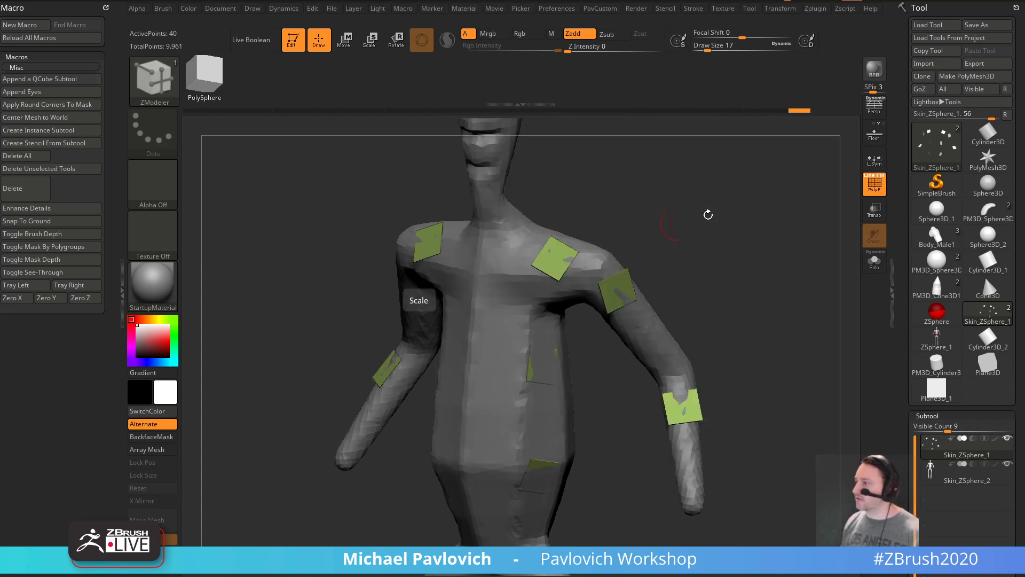
key(b)
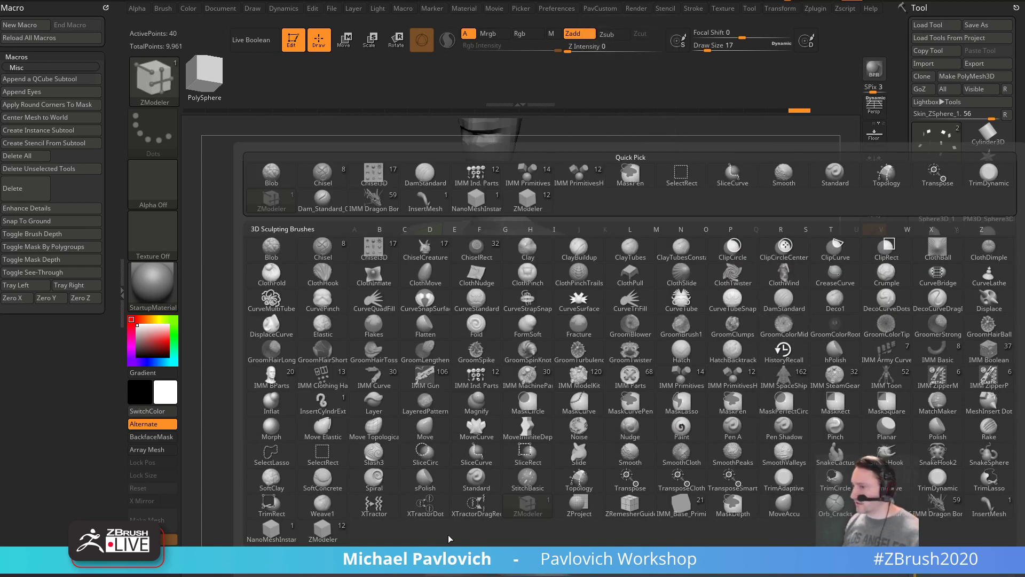
click(350, 507)
key(space)
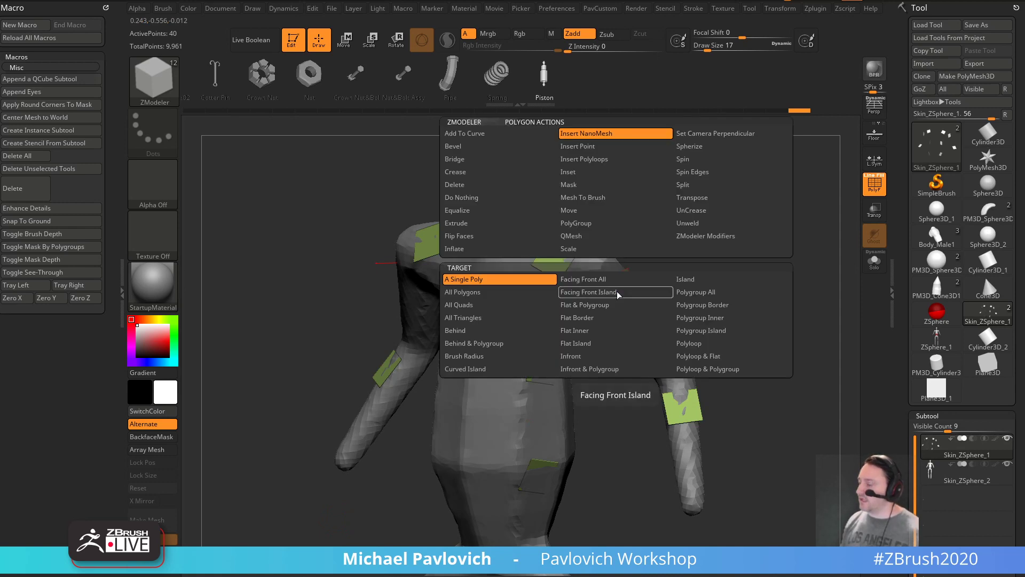
click(692, 291)
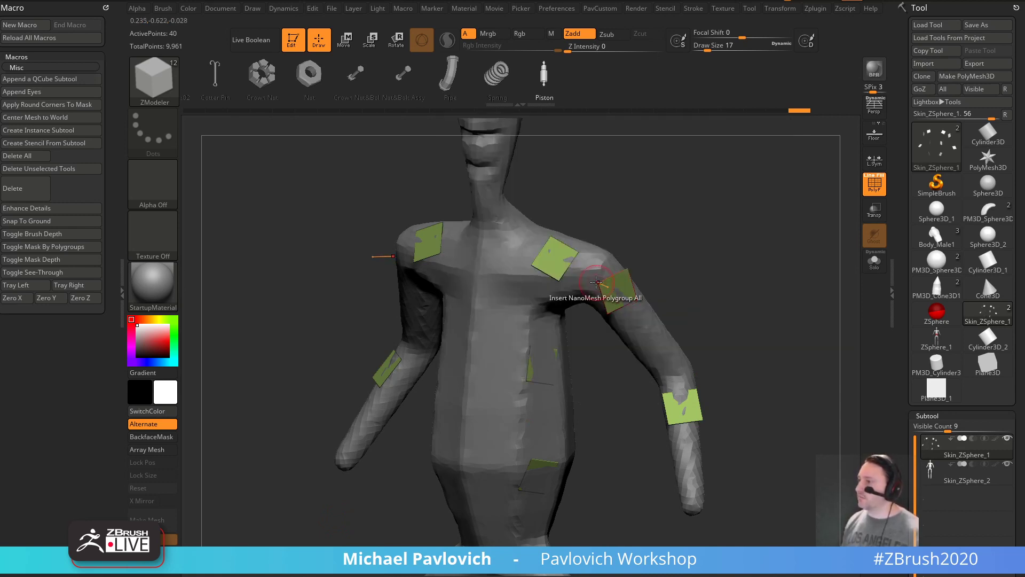
- Insert NanoMesh instances on all the planes and swap their geometry to Philips Type02
click(617, 304)
drag(626, 335, 751, 330)
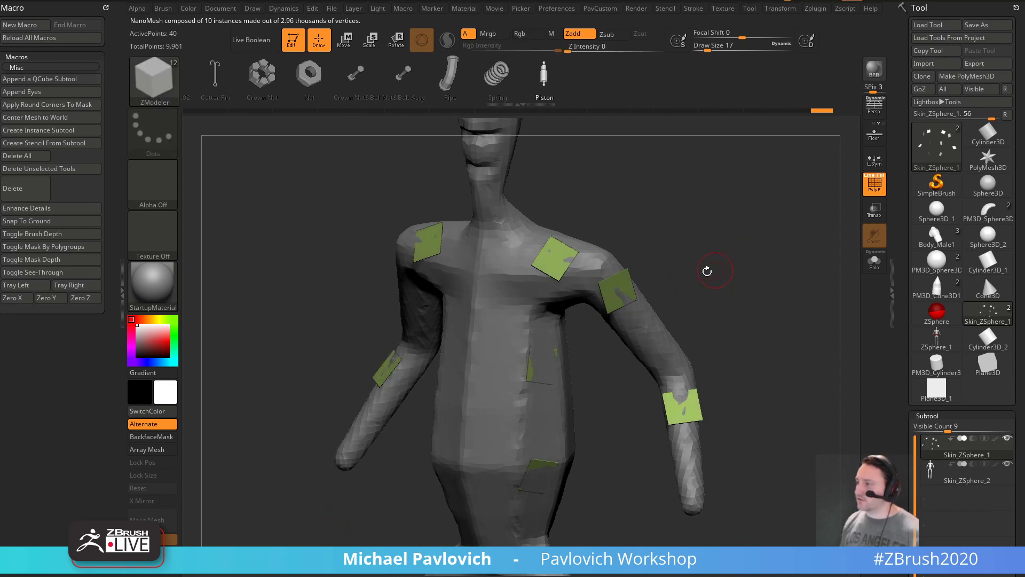
key(m)
click(692, 289)
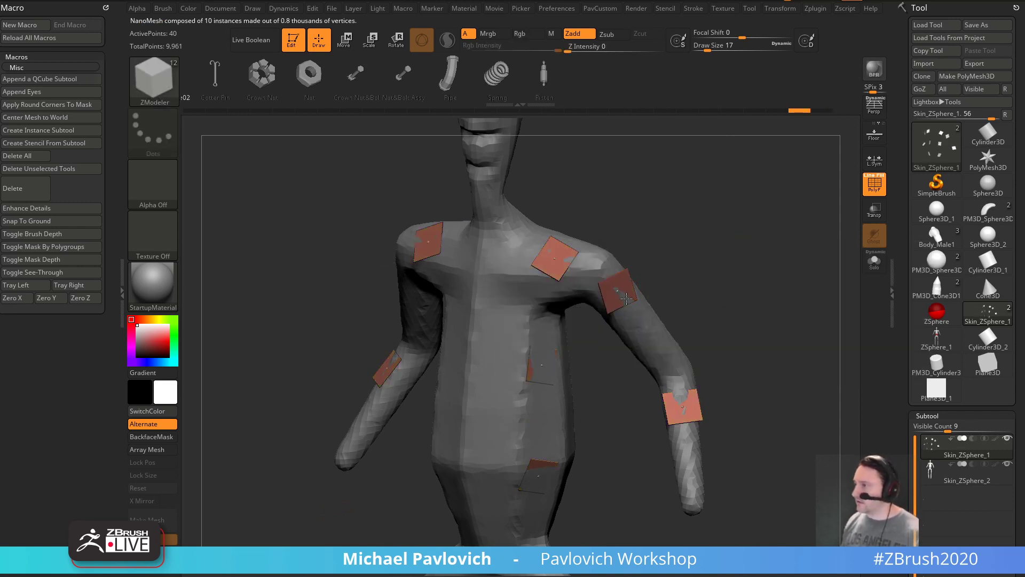
- Hide the placement polygons of the Philips Type02 NanoMesh so only the screw heads remain on the body
drag(769, 331, 782, 307)
scroll(903, 208, down, 5)
scroll(903, 208, down, 10)
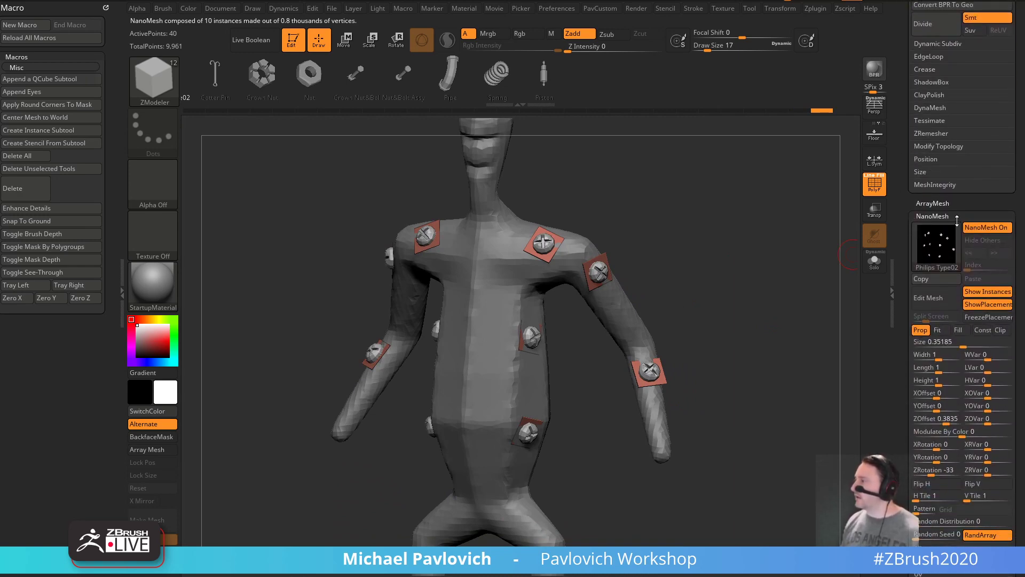
click(979, 302)
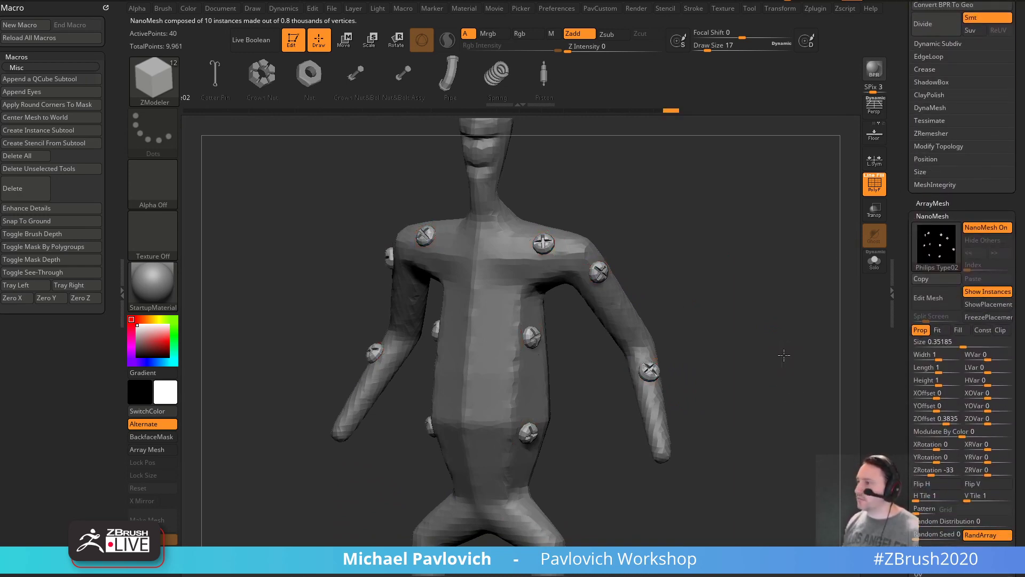
drag(790, 331, 872, 349)
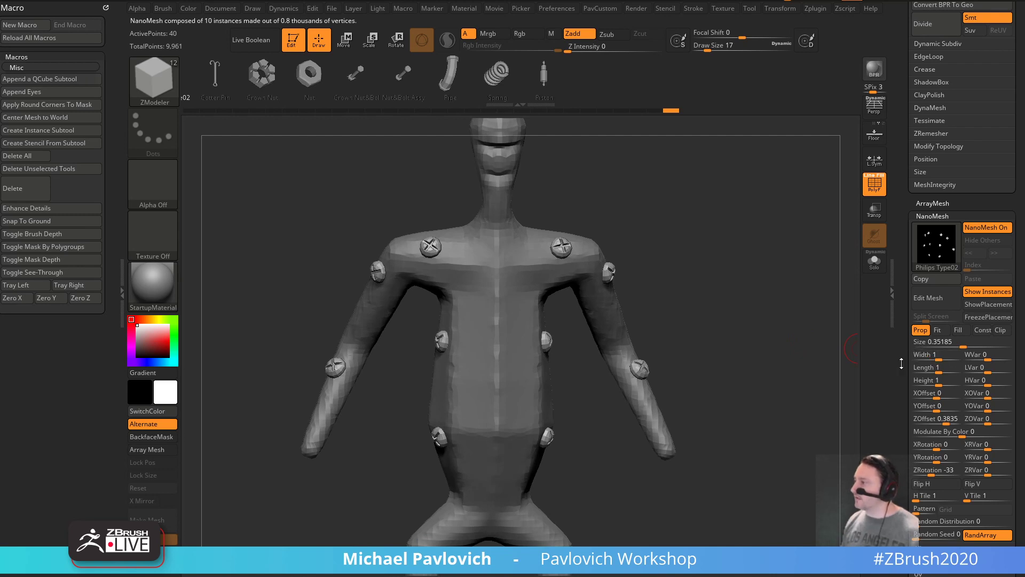
- Set the NanoMesh Z offset to 0.06848, Z rotation to 67, Z rotation variation to 84 and size to 0.2623
scroll(901, 363, down, 3)
drag(942, 388, 1006, 389)
drag(785, 327, 853, 324)
drag(948, 337, 942, 340)
mouse_move(769, 369)
mouse_down()
mouse_move(771, 353)
mouse_move(778, 368)
mouse_up()
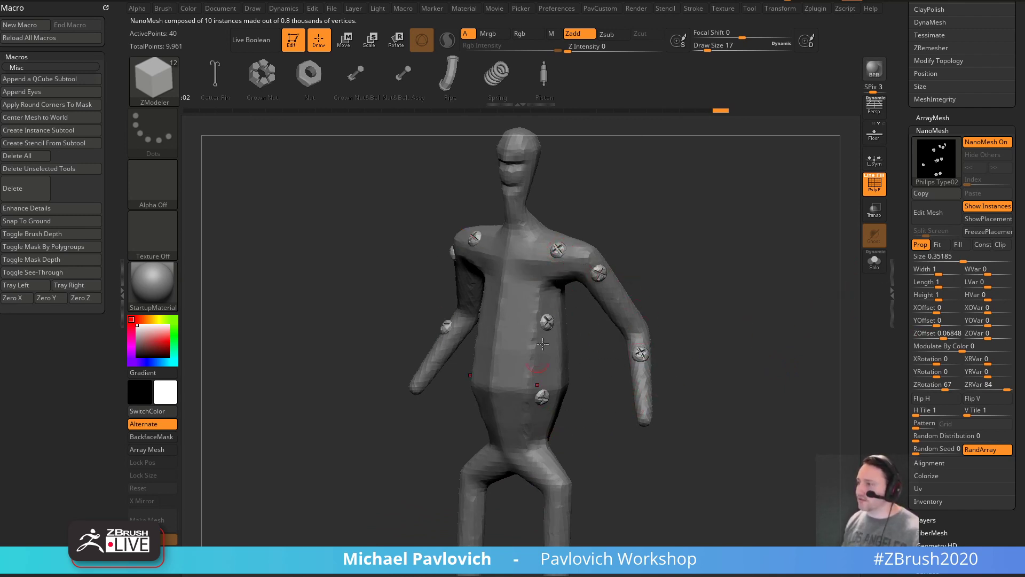
drag(962, 261, 812, 370)
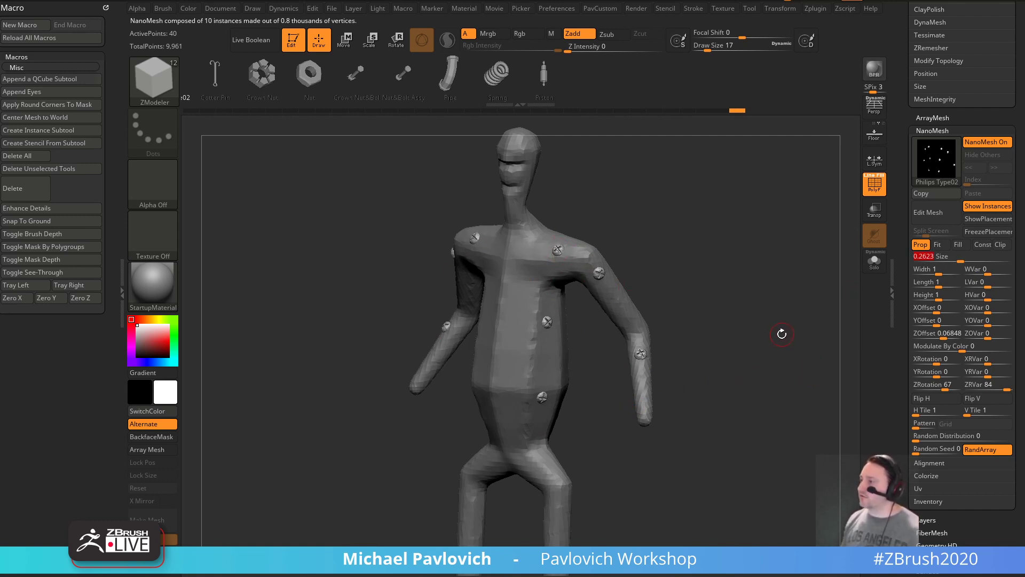
- Open the screw instance for mesh editing, replace it with the Flat Head mesh and unify its size
click(929, 213)
drag(761, 318, 789, 295)
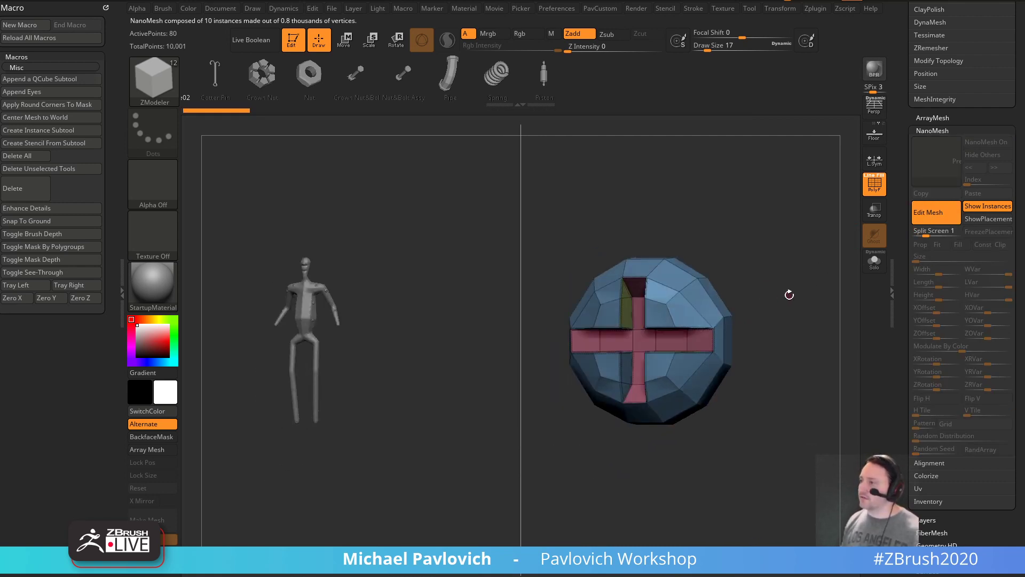
key(w)
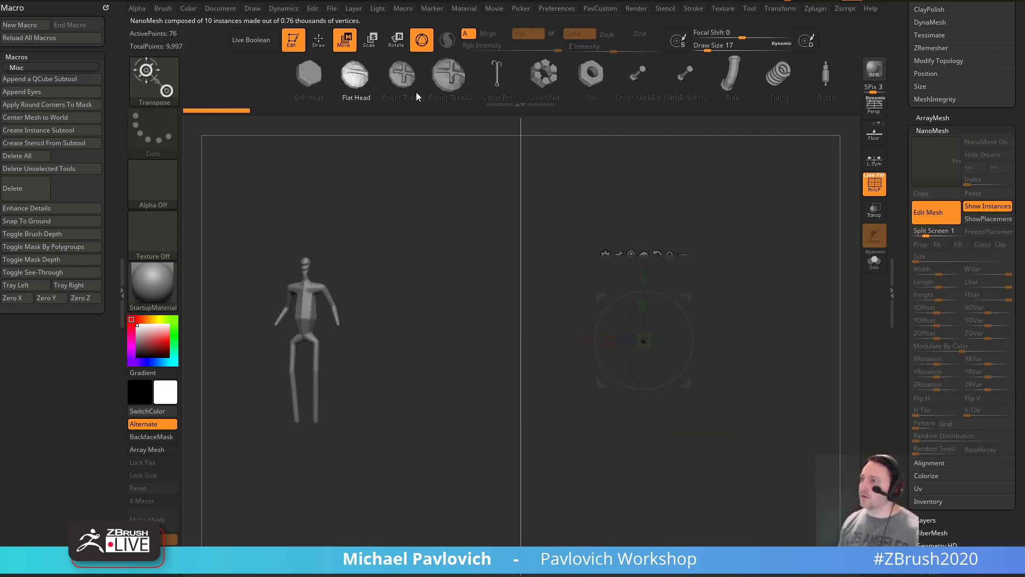
key(2)
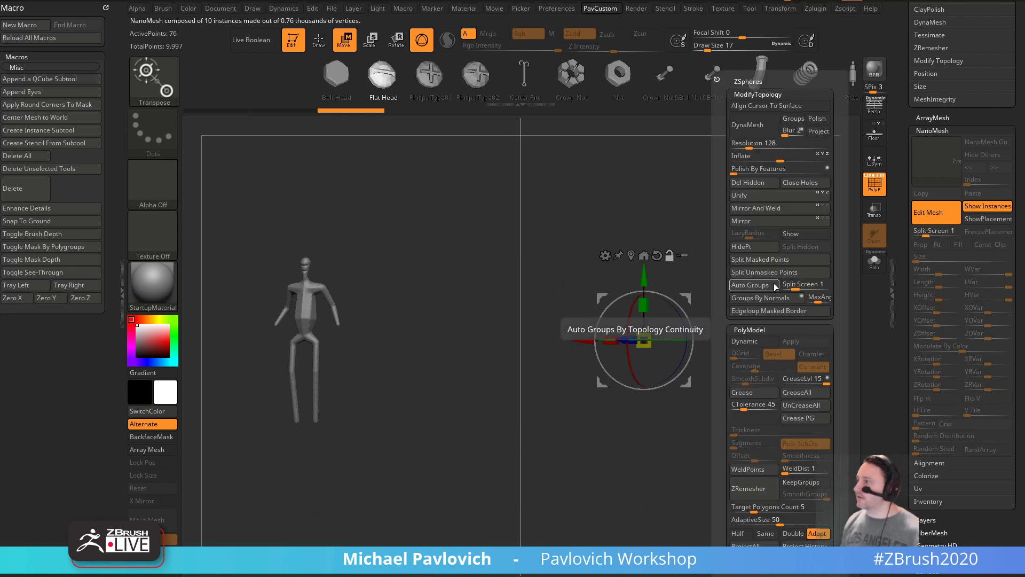
click(756, 197)
key(q)
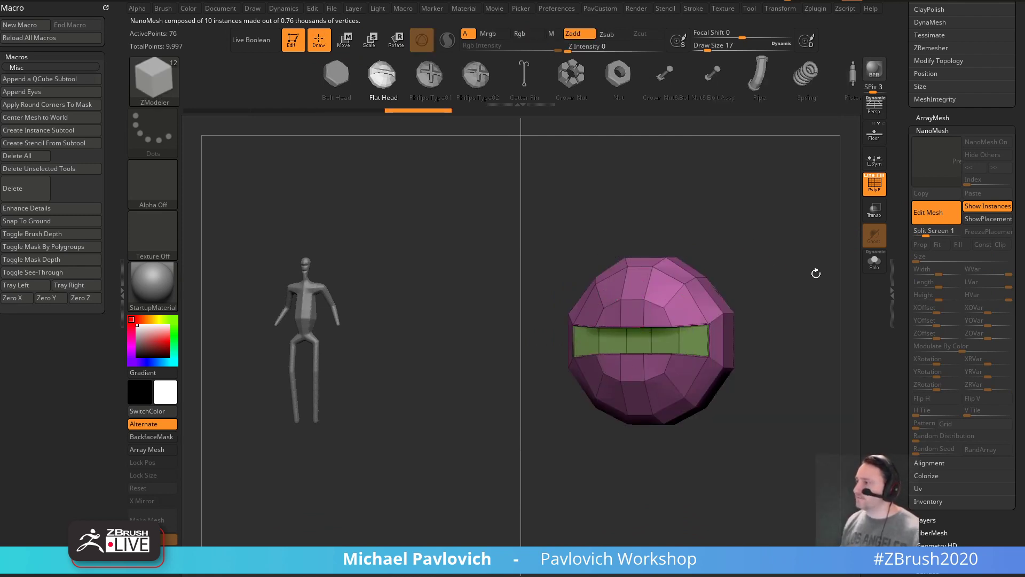
- Inset the outer rim polygroup of the Flat Head screw using ZModeler's Inset with the Polygroup All target
ctrl+right_drag(807, 253, 850, 310)
alt+right_drag(847, 201, 853, 311)
right_drag(857, 217, 816, 227)
key(space)
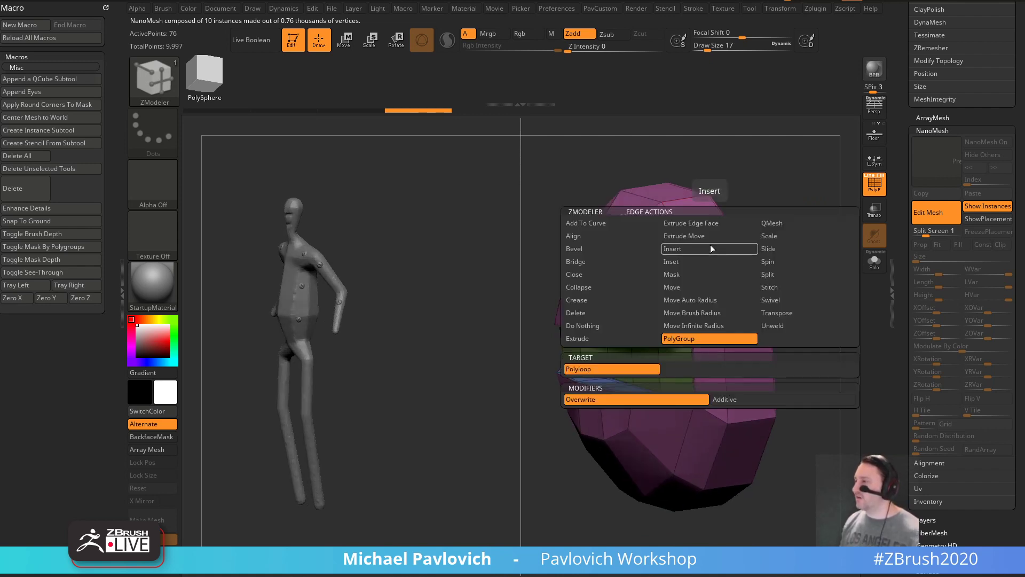
key(space)
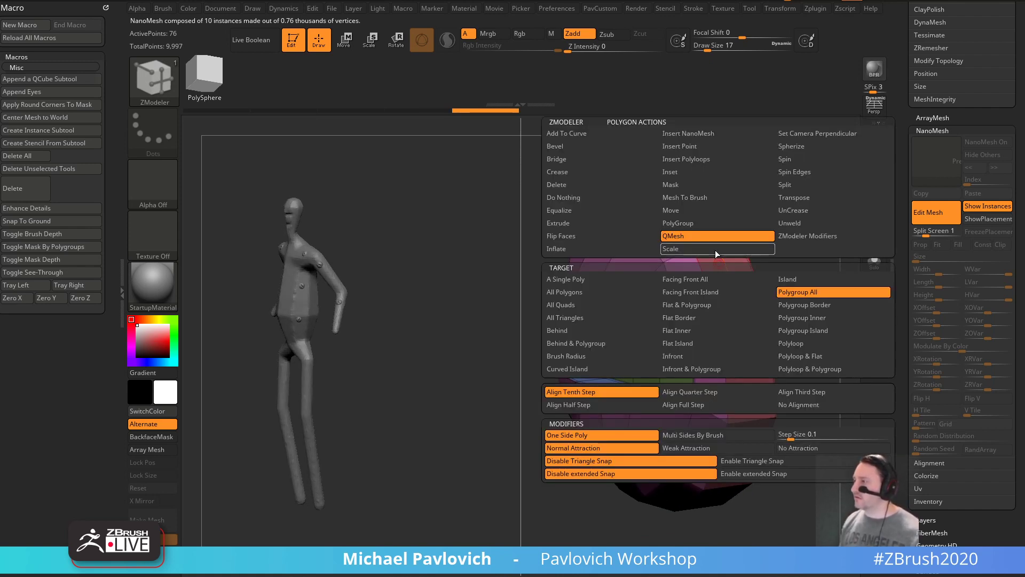
click(687, 175)
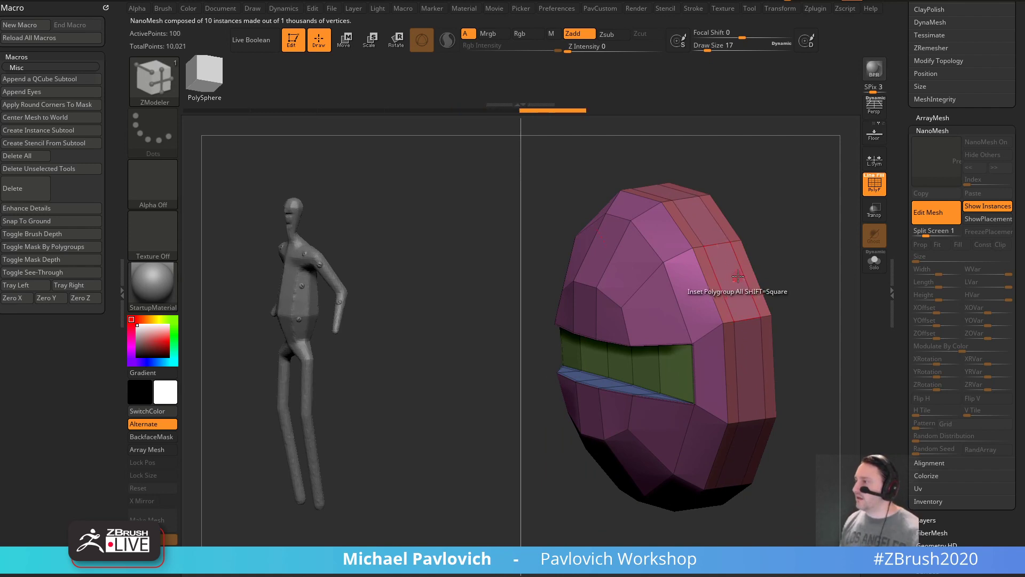
- Extrude the middle band of the screw's rim outward to form a raised flange
key(space)
click(765, 241)
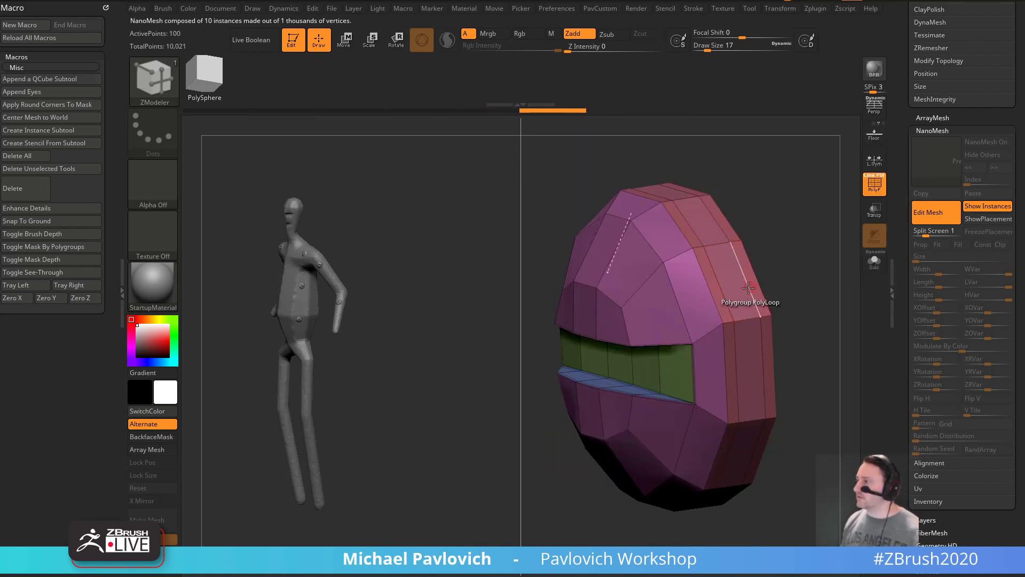
drag(728, 291, 764, 273)
right_drag(785, 251, 828, 250)
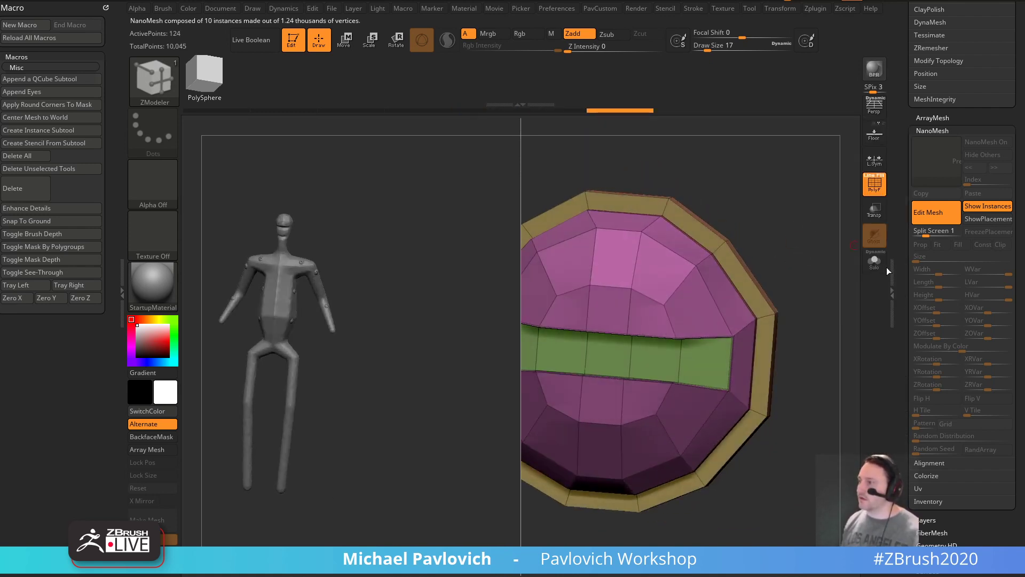
- Leave NanoMesh mesh editing and set the instances' Z offset to 0.18713
click(935, 219)
ctrl+right_drag(721, 228, 641, 502)
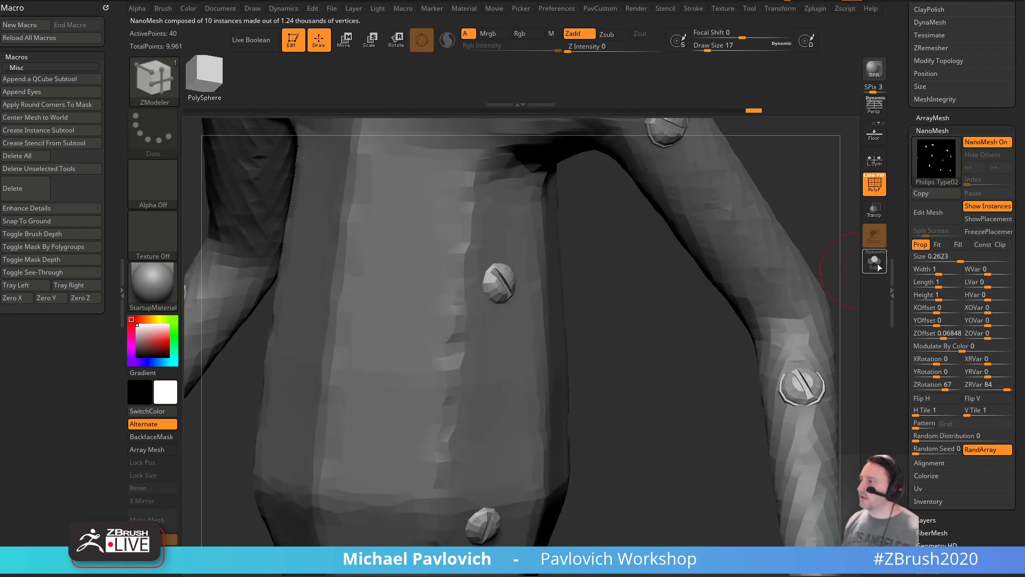
click(875, 262)
click(872, 270)
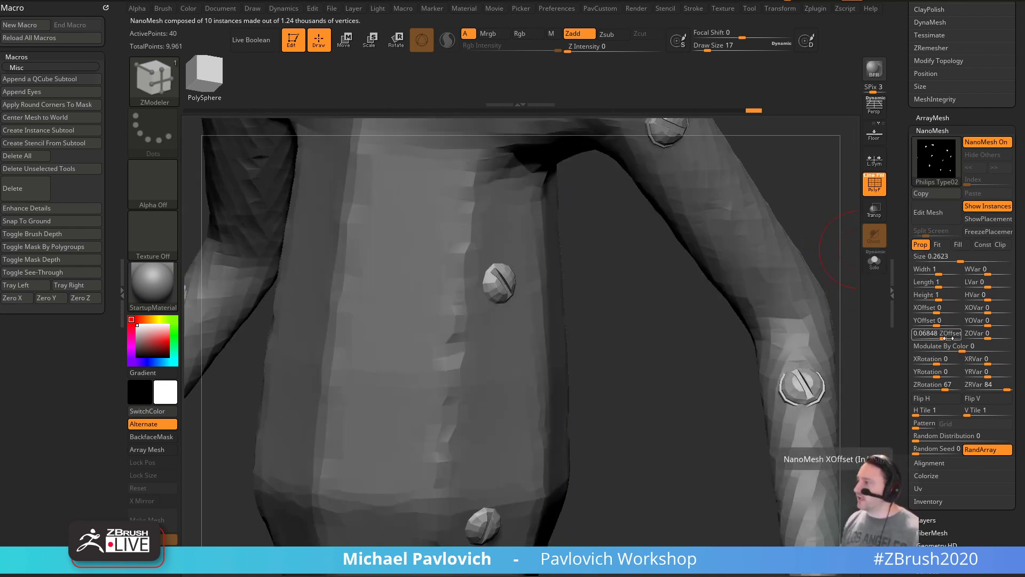
drag(942, 338, 946, 339)
mouse_move(812, 193)
ctrl+right_down()
mouse_move(815, 211)
mouse_move(829, 88)
mouse_move(828, 203)
ctrl+right_up()
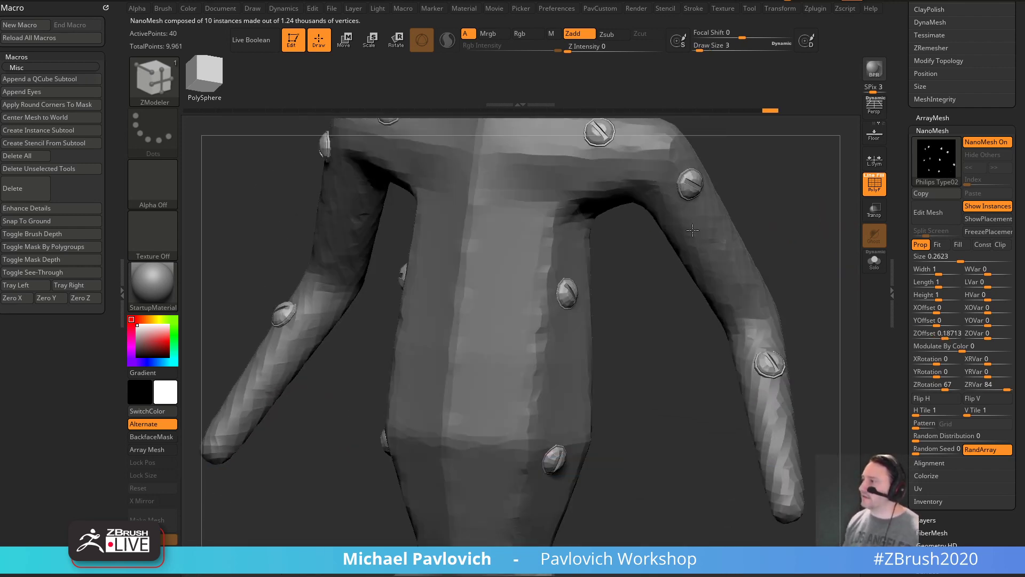
- Show the placement polygons and reposition the upper-arm plane against the arm with the transform gizmo
click(988, 219)
right_drag(833, 160, 790, 177)
ctrl+drag(785, 167, 648, 285)
key(w)
right_drag(758, 417, 737, 417)
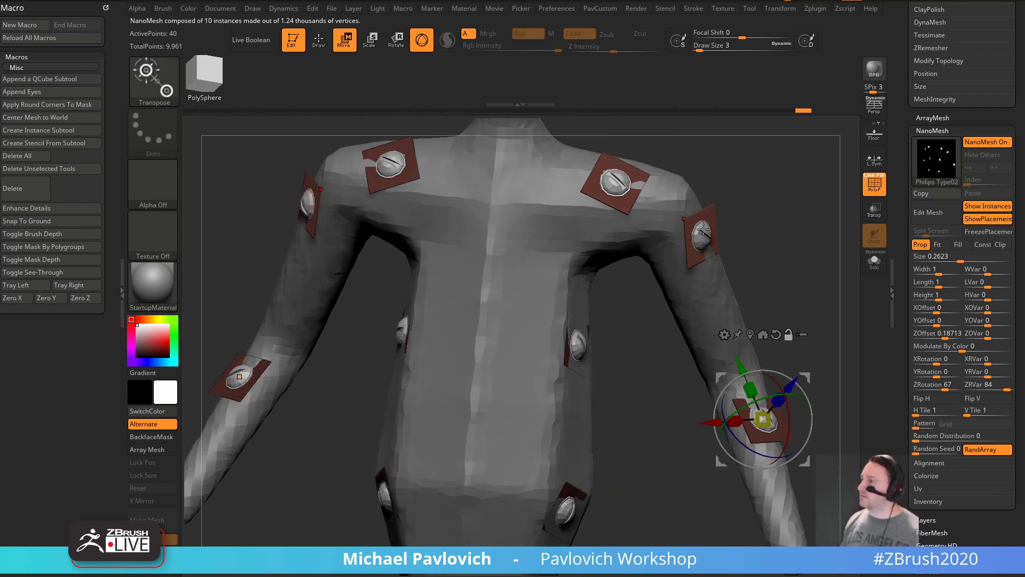
click(708, 220)
mouse_move(750, 227)
mouse_down()
mouse_move(721, 251)
mouse_move(697, 219)
mouse_move(723, 191)
mouse_move(710, 222)
mouse_up()
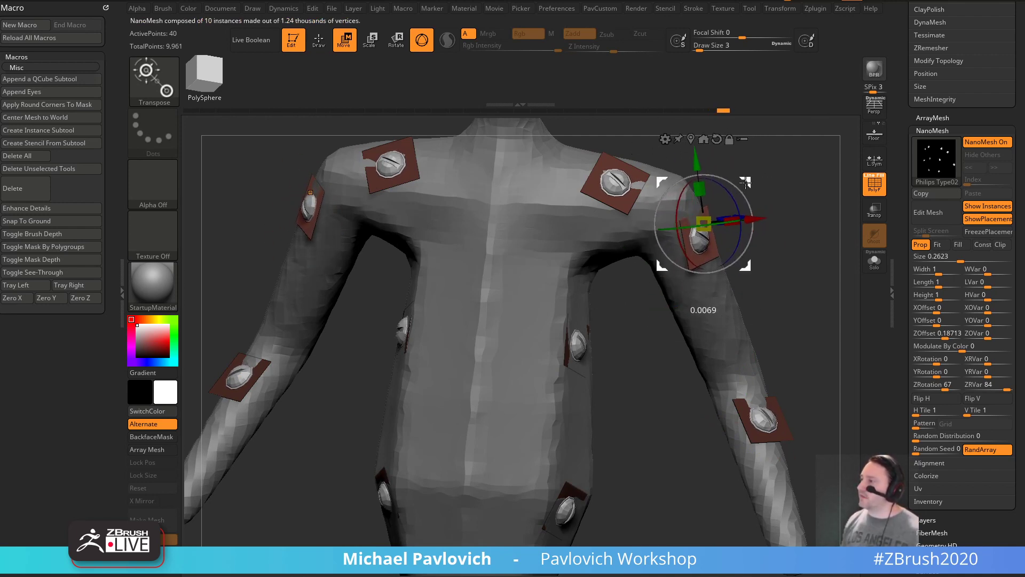
- Return to Draw mode and switch the NanoMesh sizing to Fit
key(q)
drag(805, 226, 767, 224)
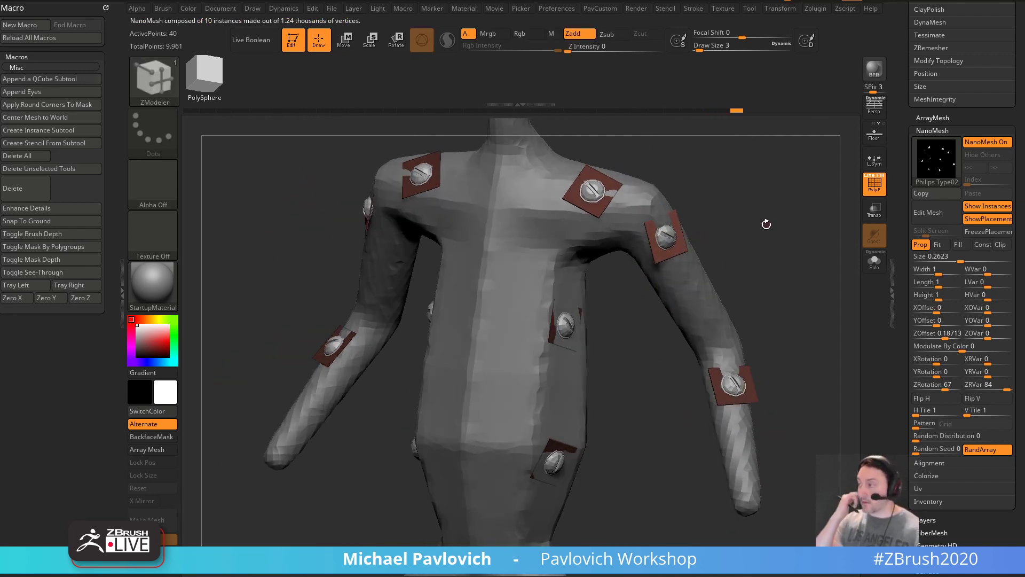
click(938, 247)
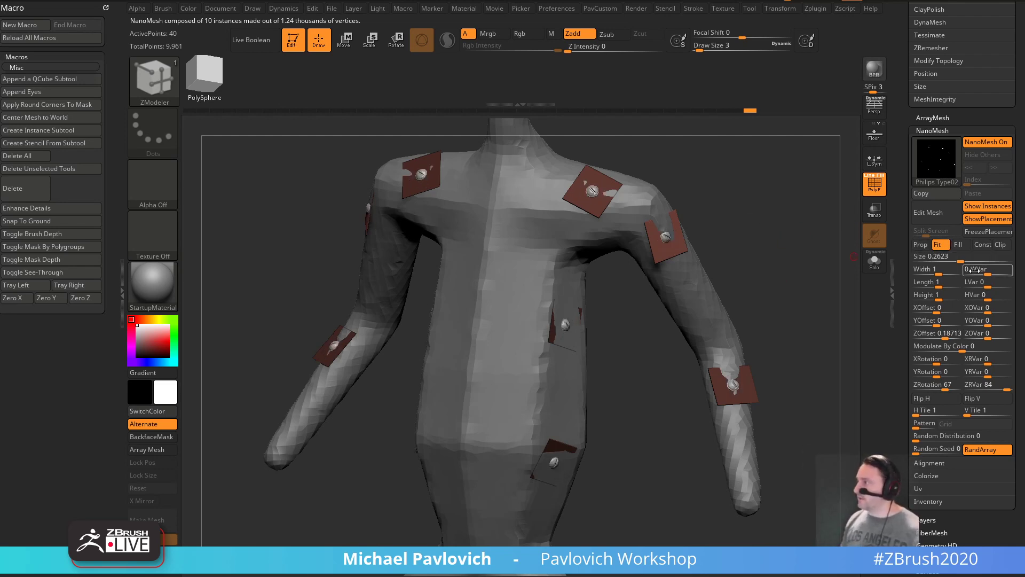
- Set the NanoMesh instances' size to 0.59634
drag(969, 259, 976, 260)
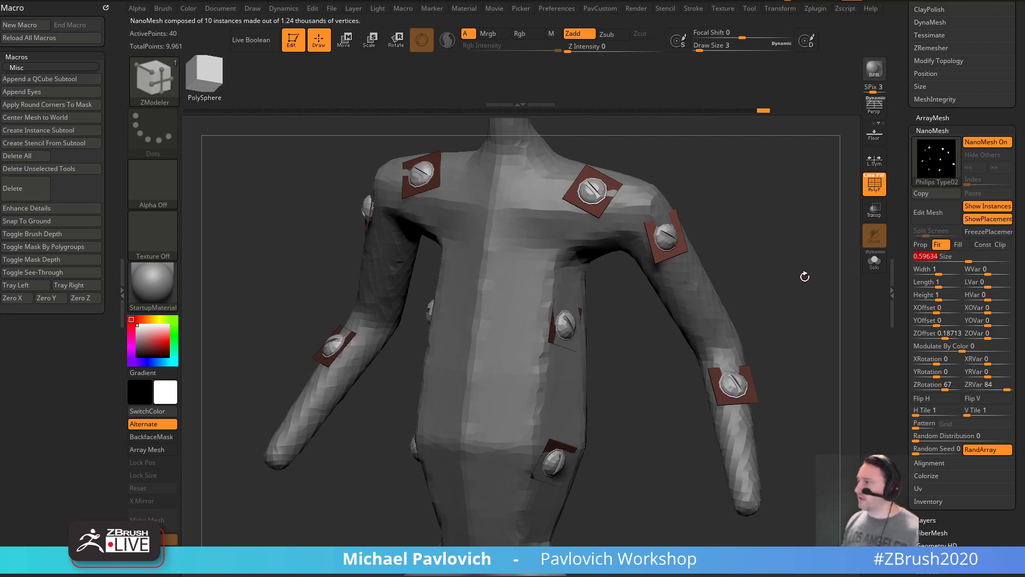
- Reposition and rotate the upper-arm screw plane against the arm using local symmetry, with the placement polygons hidden
key(w)
click(680, 219)
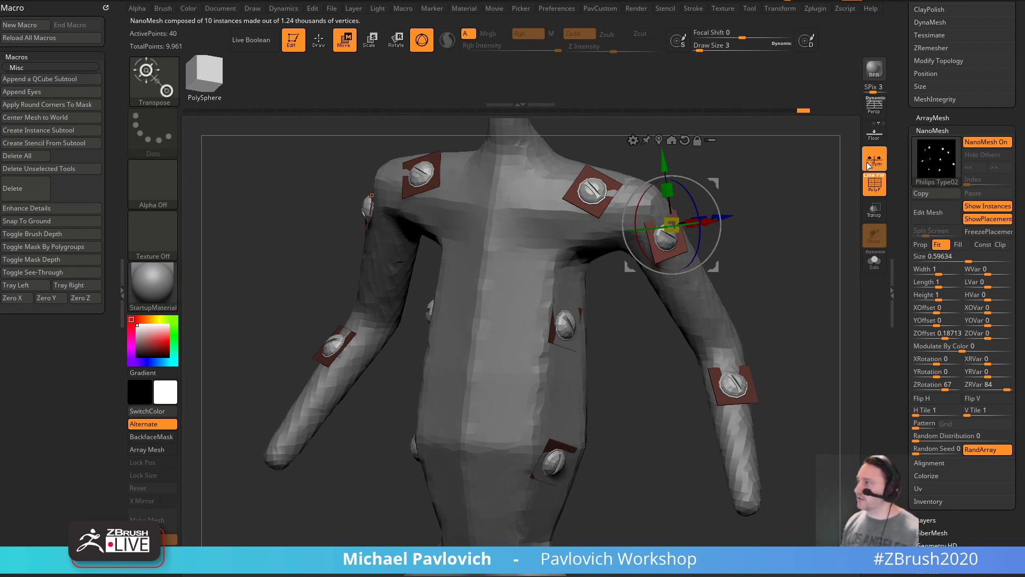
drag(674, 222, 681, 214)
drag(833, 176, 751, 170)
click(973, 220)
drag(797, 247, 849, 243)
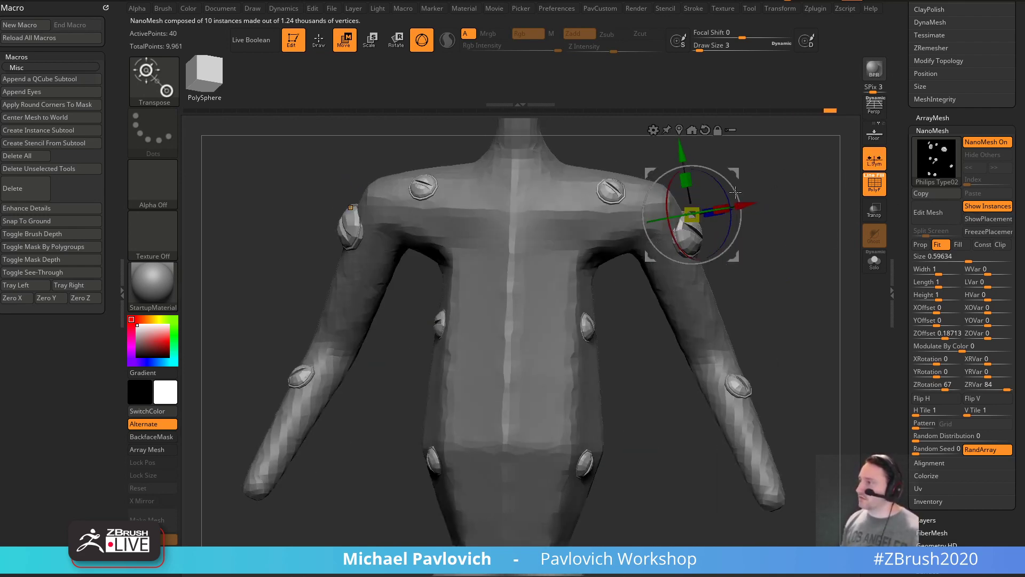
drag(723, 183, 704, 214)
alt+drag(776, 222, 719, 258)
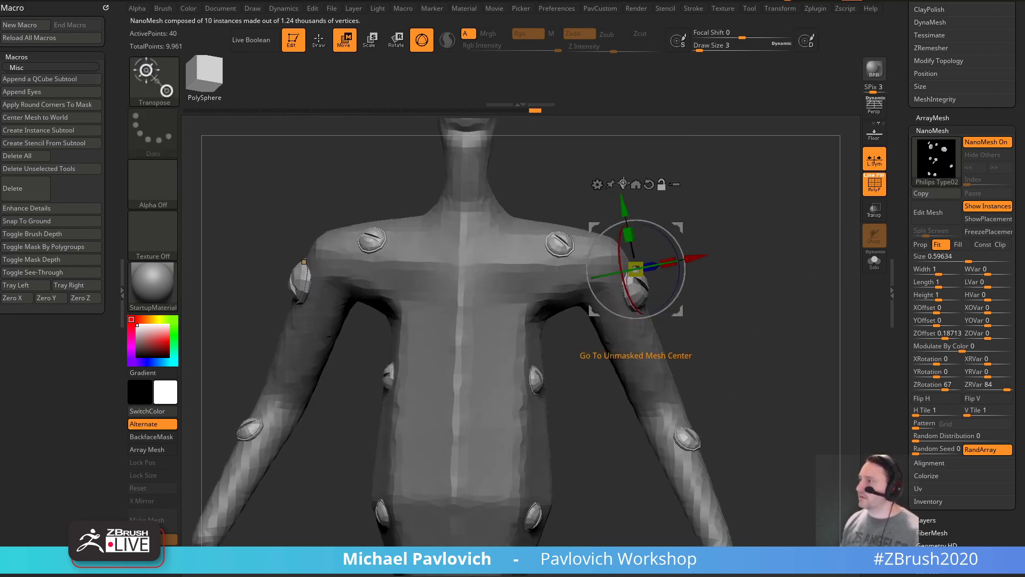
- Duplicate the forearm screw plane along the arm to make three screws per forearm, and return to Draw mode
click(687, 432)
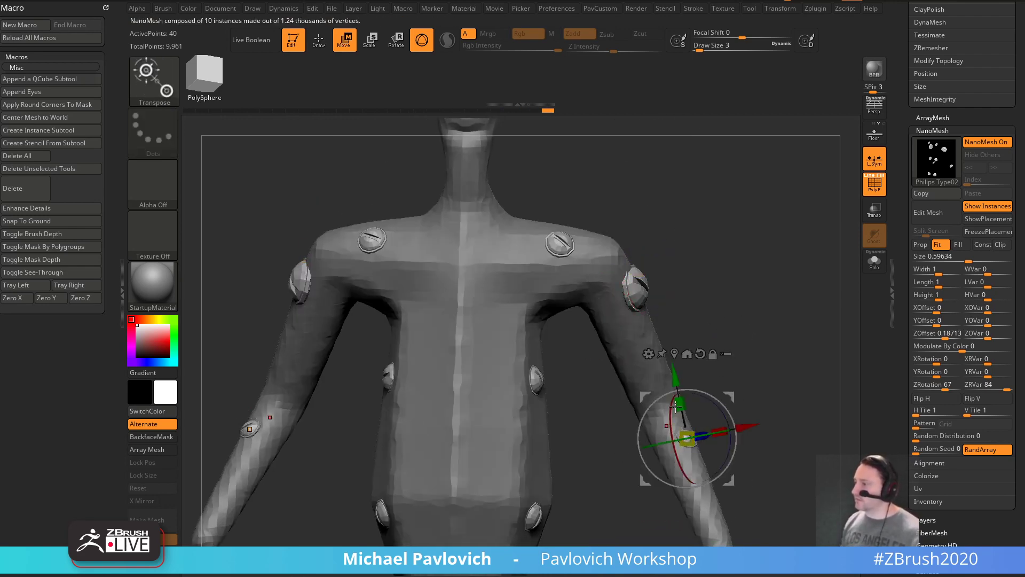
drag(677, 406, 711, 422)
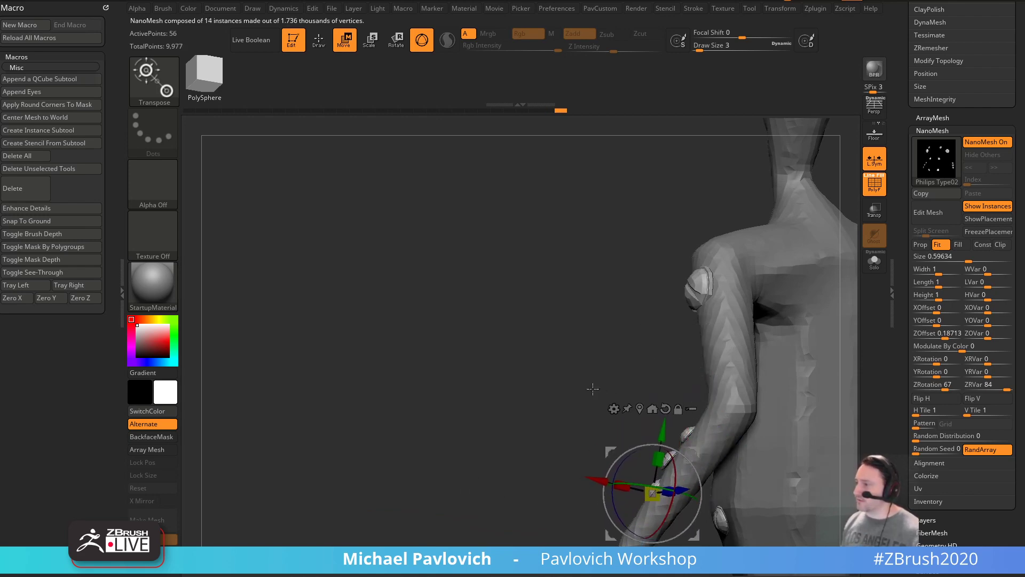
mouse_move(593, 389)
mouse_down()
mouse_move(821, 338)
mouse_move(794, 324)
mouse_up()
key(q)
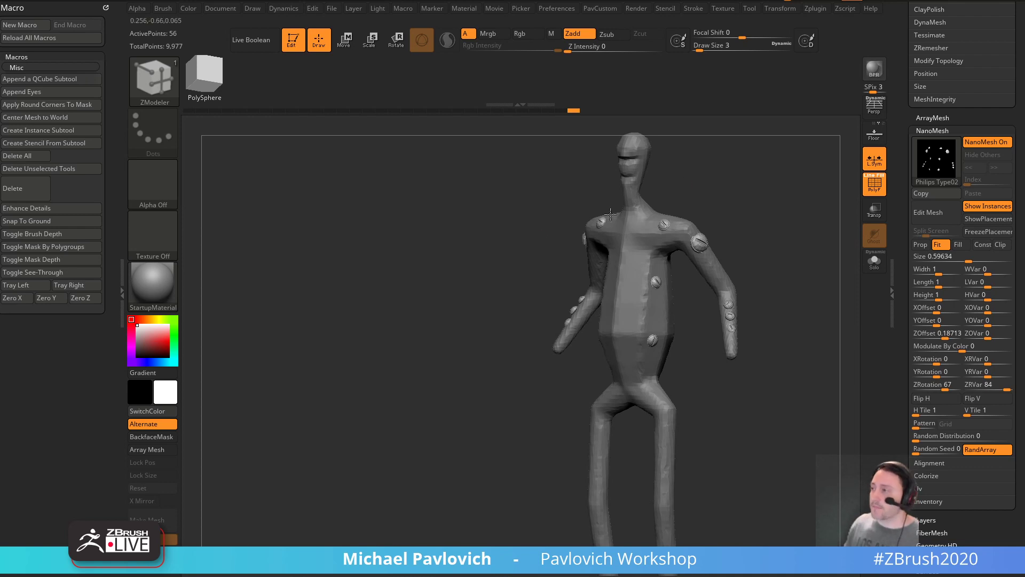
drag(496, 230, 514, 229)
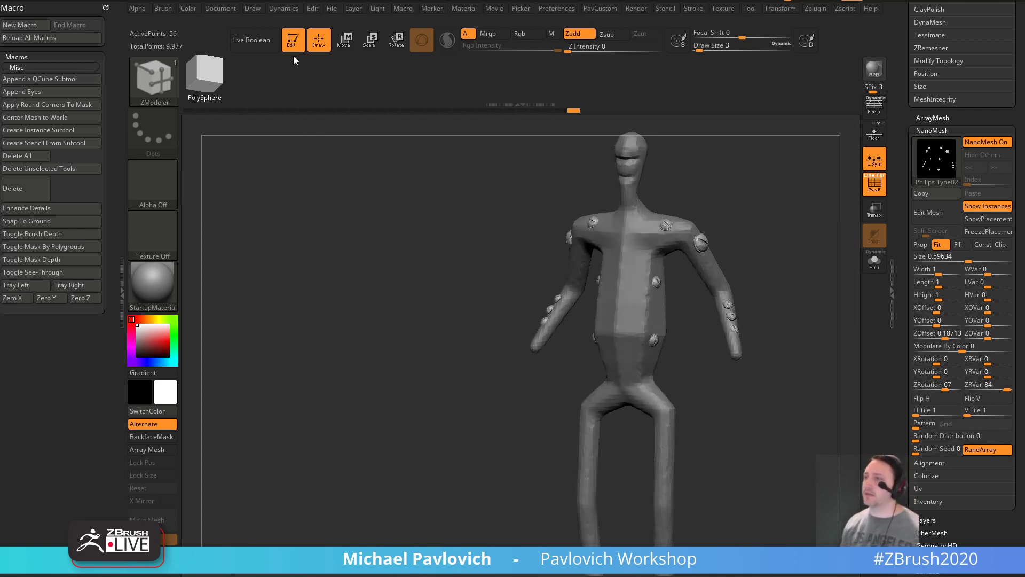
- Clear the canvas, draw out Cylinder3D_1 in Edit mode and convert it to a PolyMesh3D
click(292, 39)
key(ctrl+n)
scroll(961, 267, up, 10)
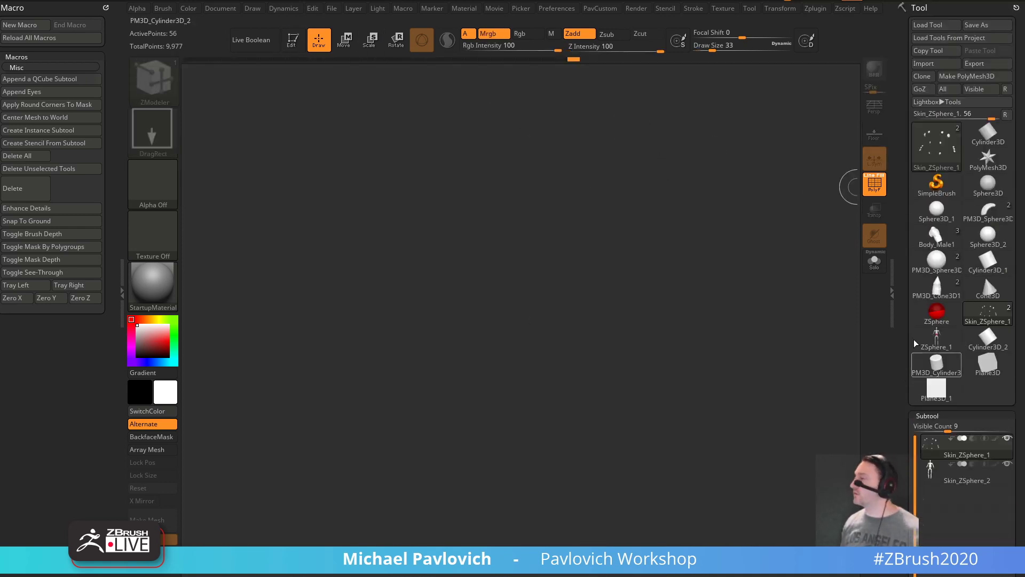
click(987, 262)
drag(507, 392, 588, 454)
key(t)
click(967, 76)
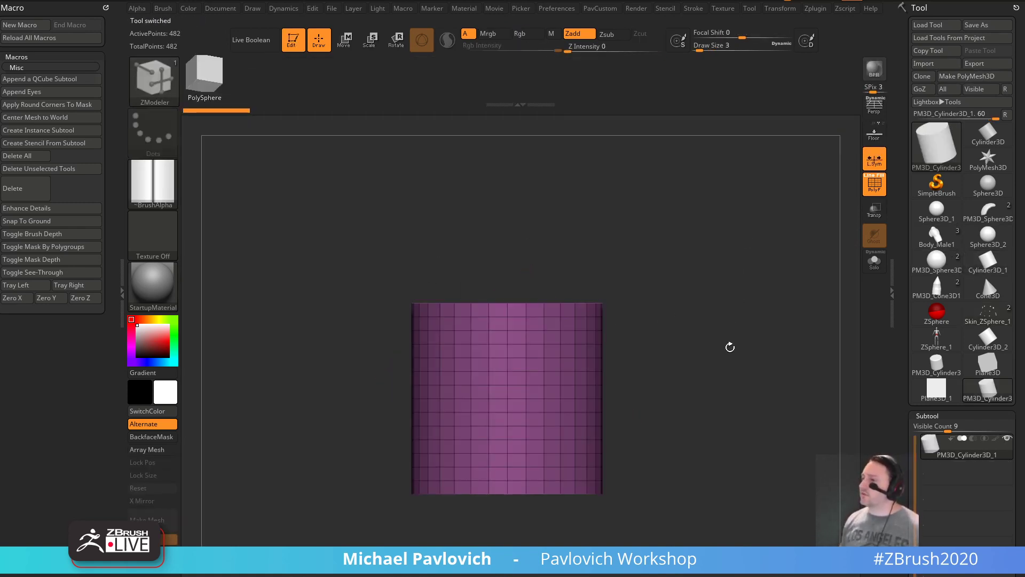
- Polygroup the cylinder's caps and side separately and turn on Dynamic Subdiv with a crease level of 2
scroll(961, 214, down, 10)
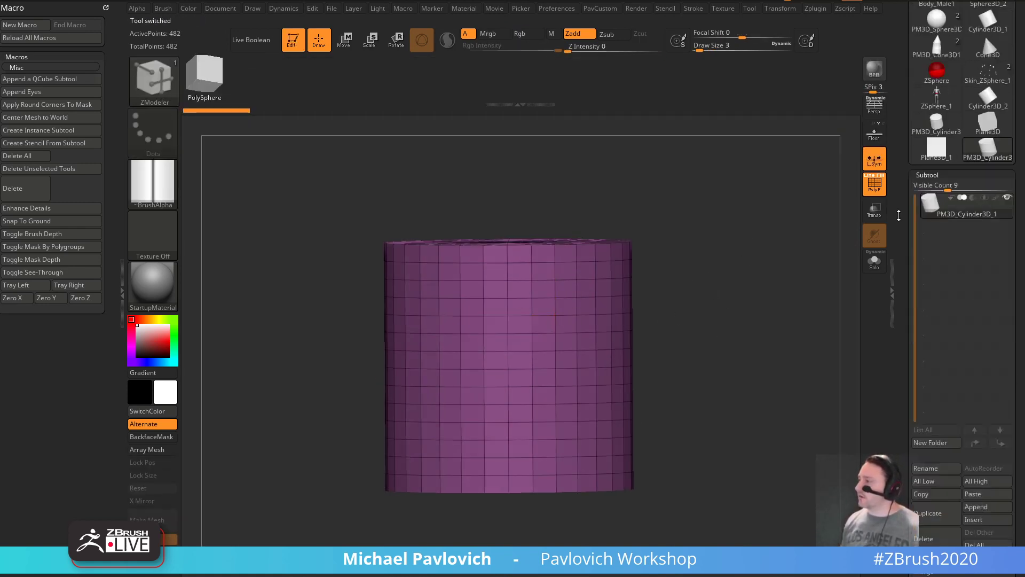
drag(838, 168, 880, 271)
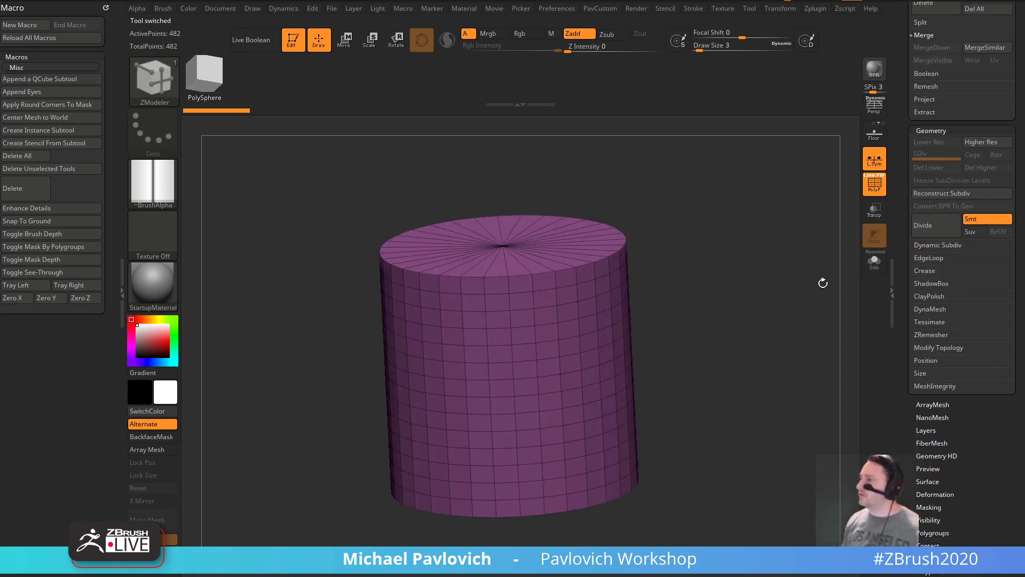
key(space)
click(813, 297)
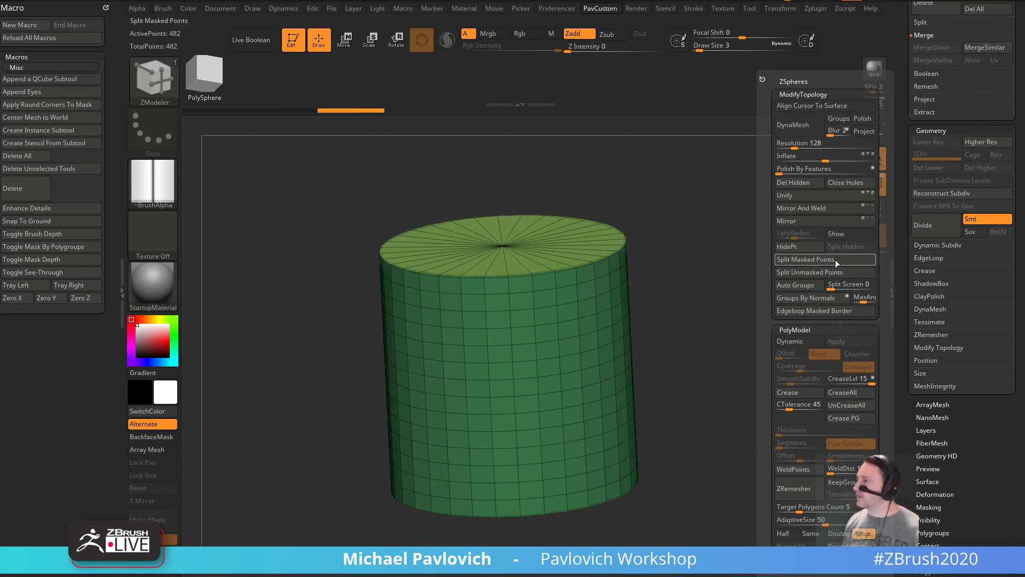
click(799, 341)
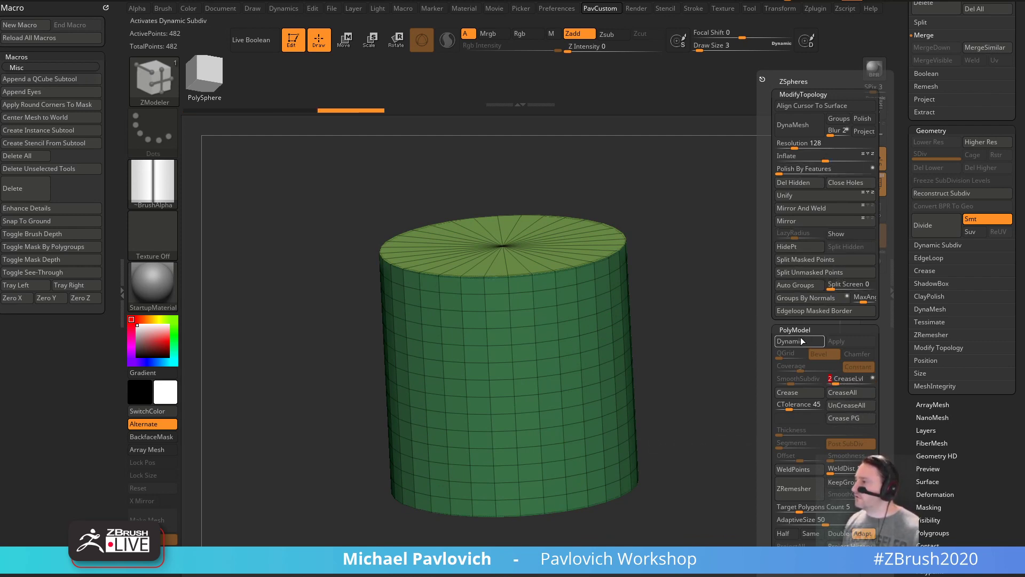
text(3)
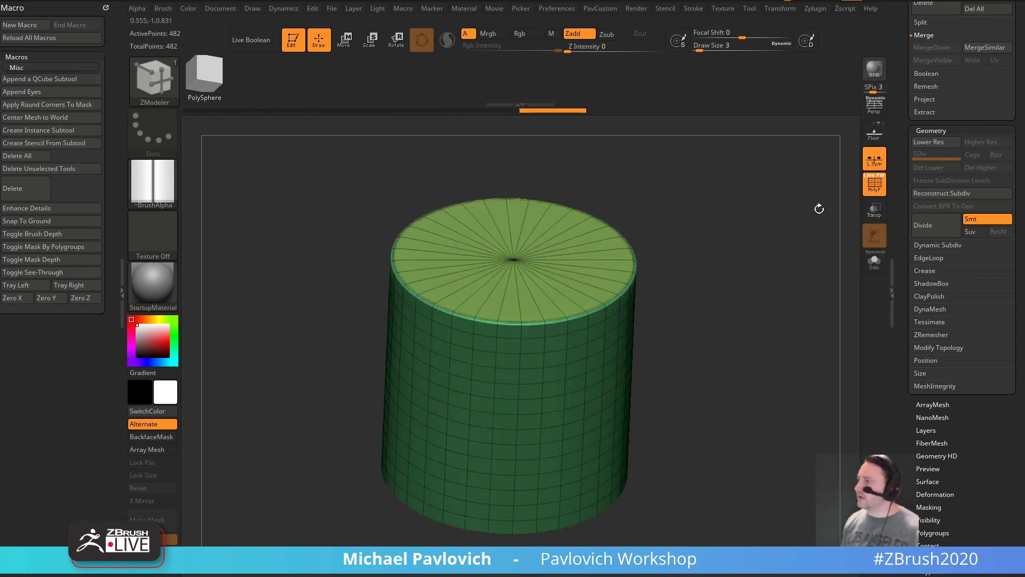
- Hide the PolyFrame, set the crease level to 1 and inspect the cylinder's softened rim
key(shift+f)
drag(799, 229, 771, 249)
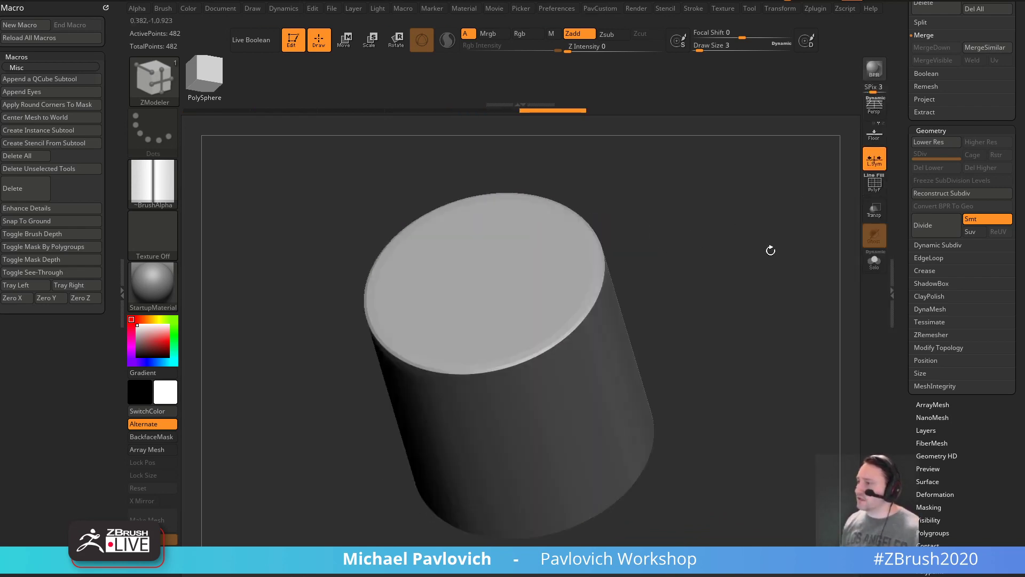
key(1)
click(775, 385)
drag(663, 447, 668, 293)
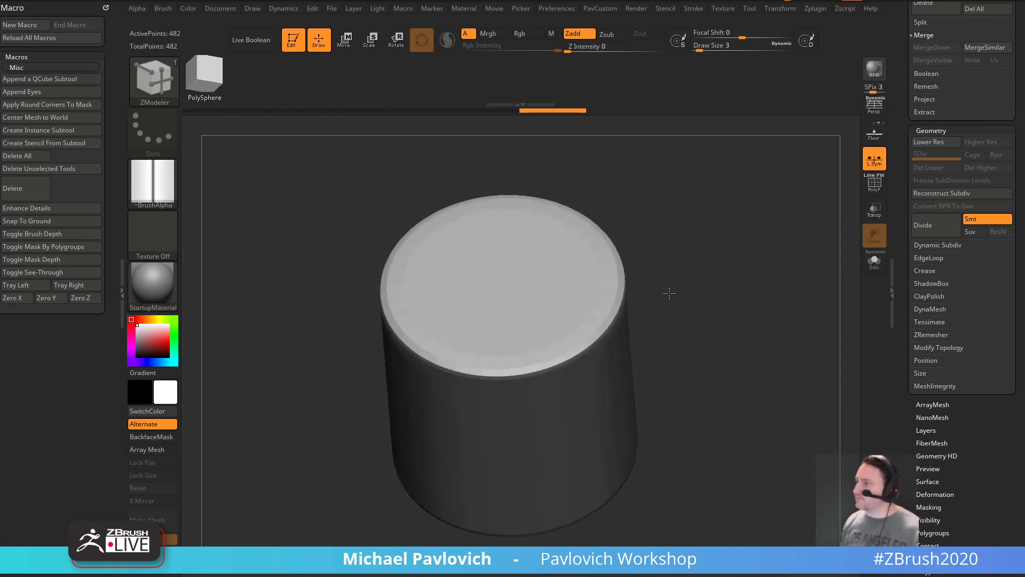
- Try to insert an edge loop near the cylinder's rim with the ZModeler Insert edge action and show the PolyFrame again
key(space)
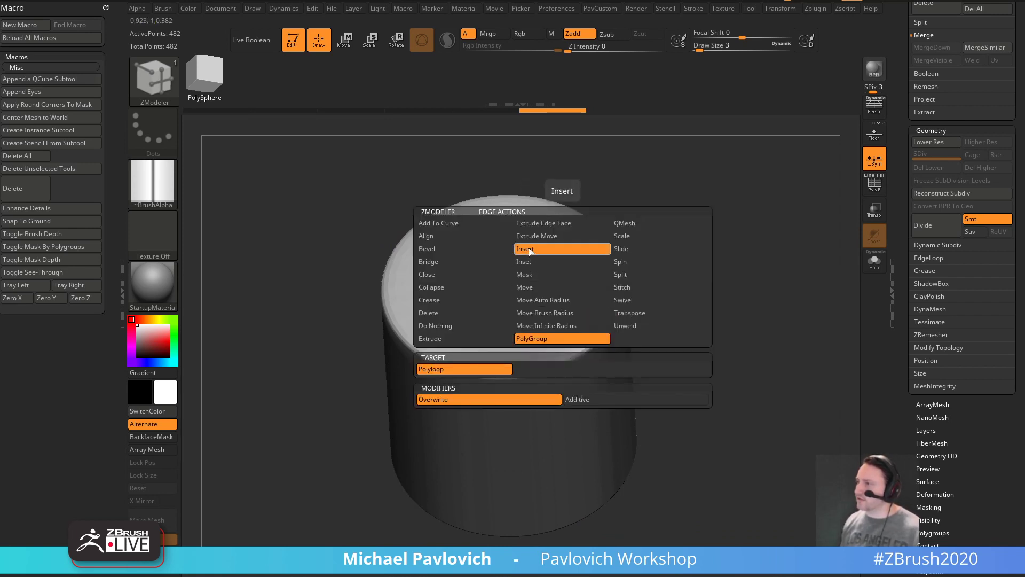
click(588, 249)
click(549, 363)
key(shift+f)
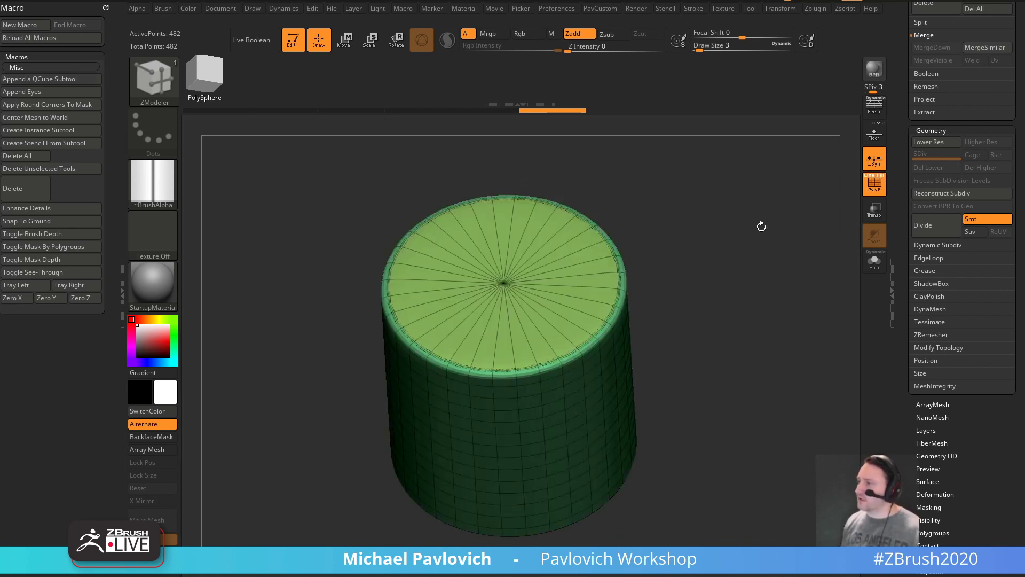
drag(759, 224, 746, 272)
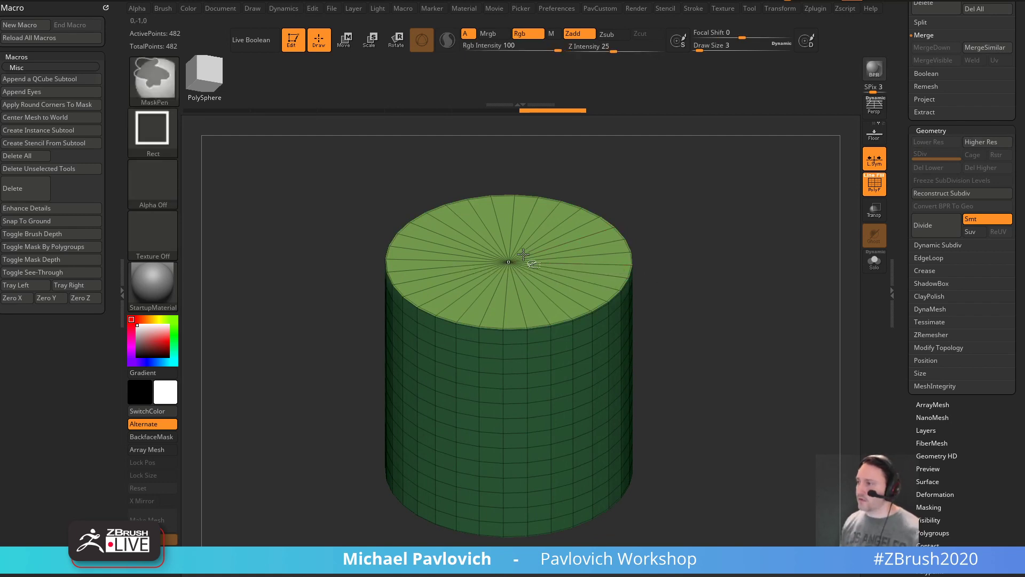
- Isolate the cylinder's two end caps, assign them to a single polygroup and unhide the side wall
ctrl+shift+click(595, 229)
ctrl+shift+click(578, 369)
ctrl+shift+click(579, 368)
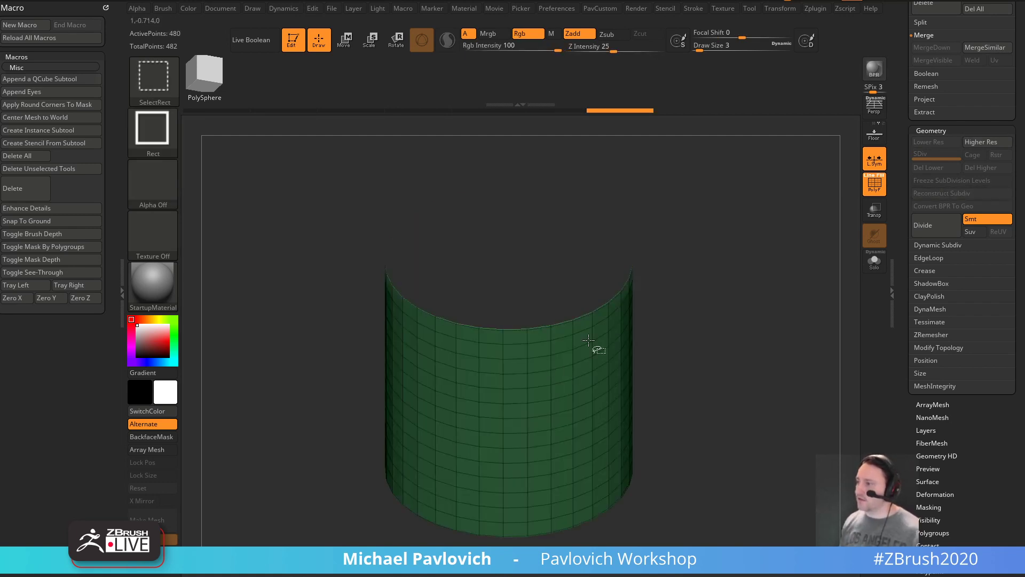
ctrl+shift+click(728, 229)
drag(782, 348, 766, 315)
ctrl+shift+click(767, 316)
ctrl+shift+click(540, 289)
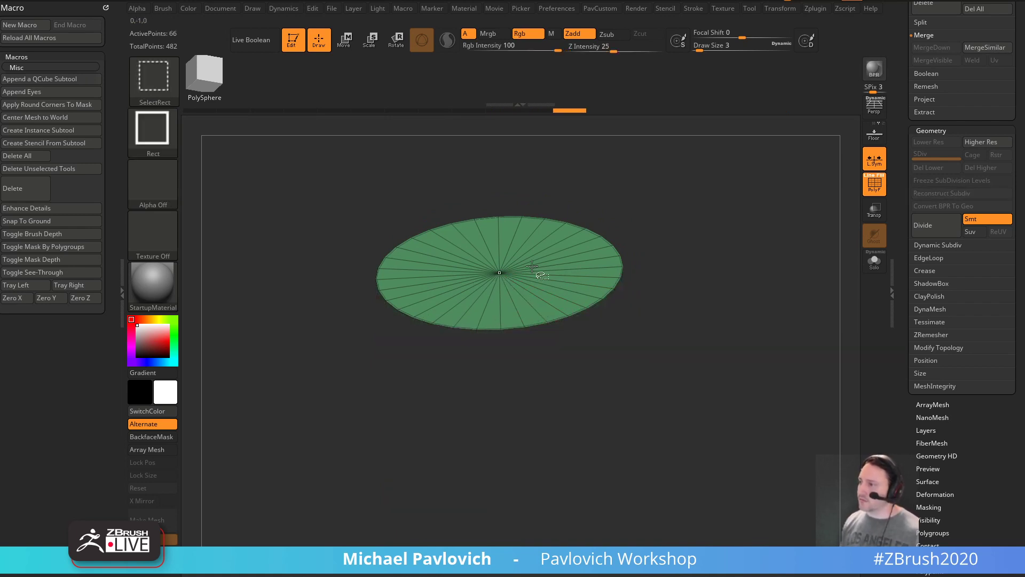
key(ctrl+w)
ctrl+shift+click(661, 245)
- Inset both end caps using the ZModeler Inset polygon action with the Polygroup All target
key(space)
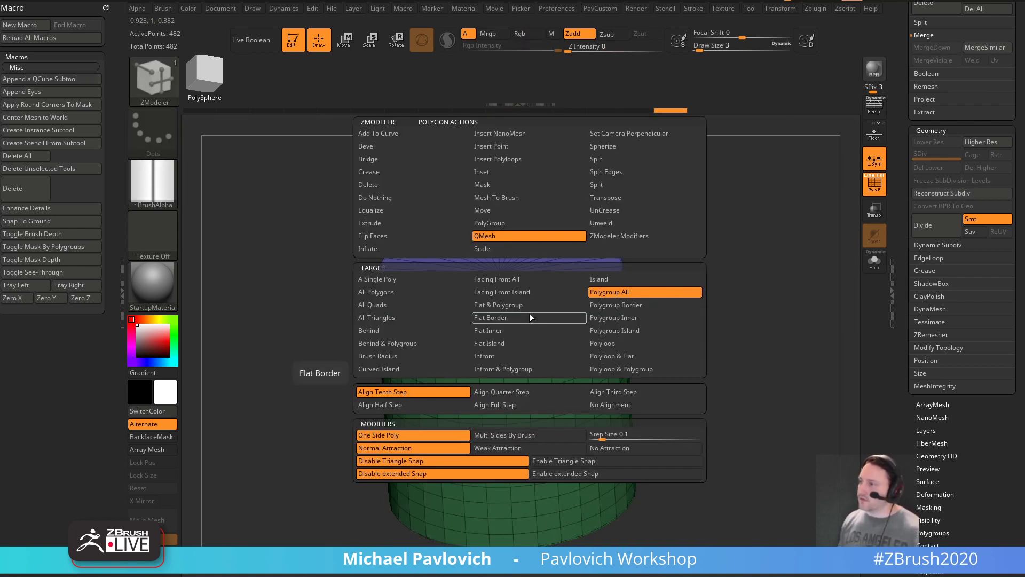
click(516, 175)
drag(593, 299, 576, 320)
mouse_move(687, 282)
mouse_down()
mouse_move(699, 251)
mouse_move(710, 331)
mouse_move(758, 229)
mouse_move(795, 207)
mouse_move(740, 245)
mouse_move(778, 243)
mouse_move(785, 261)
mouse_up()
- Preview the inset cylinder smoothed without its PolyFrame, set the Draw Size to 12 and show the PolyFrame again
key(shift+f)
key(ctrl+d)
key(s)
click(758, 247)
key(shift+f)
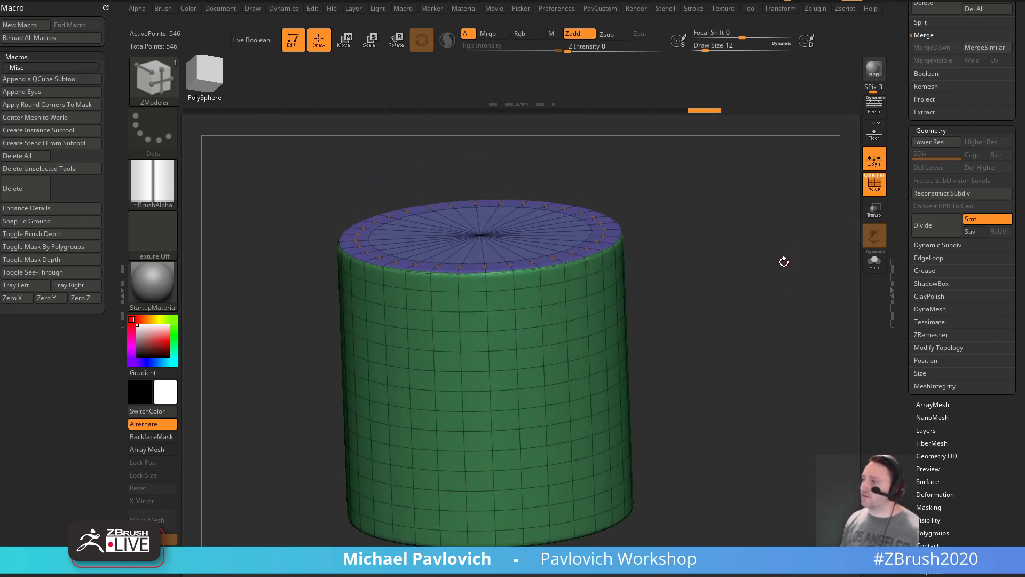
- Assign two adjacent polygon loops around the middle of the cylinder to one new polygroup
key(space)
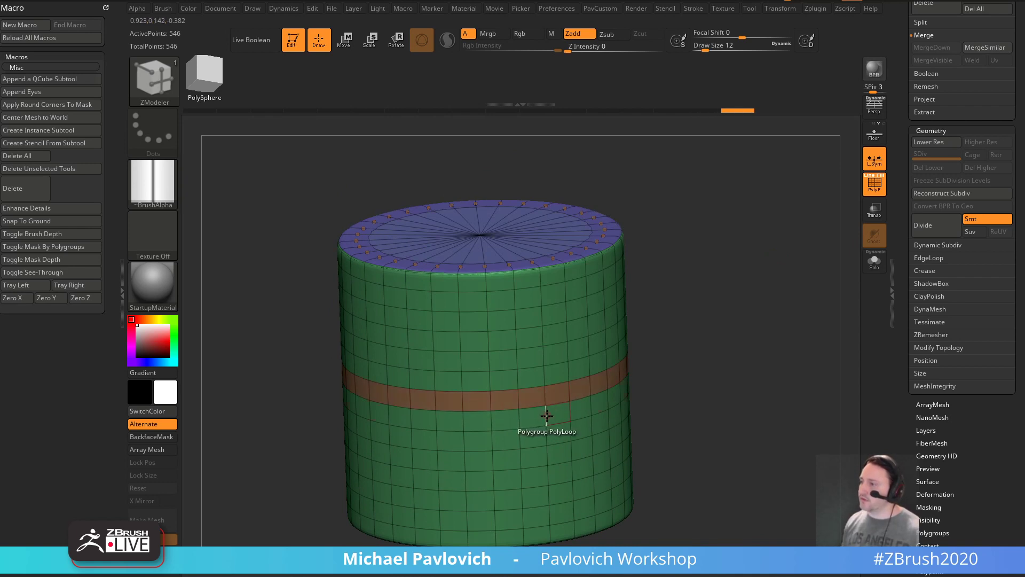
drag(686, 385, 545, 374)
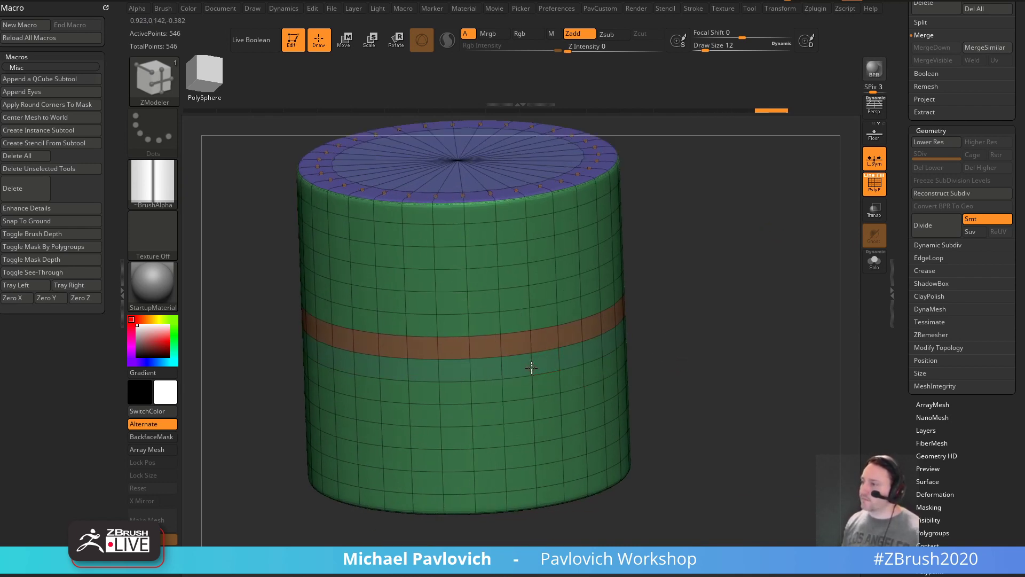
click(530, 342)
click(530, 366)
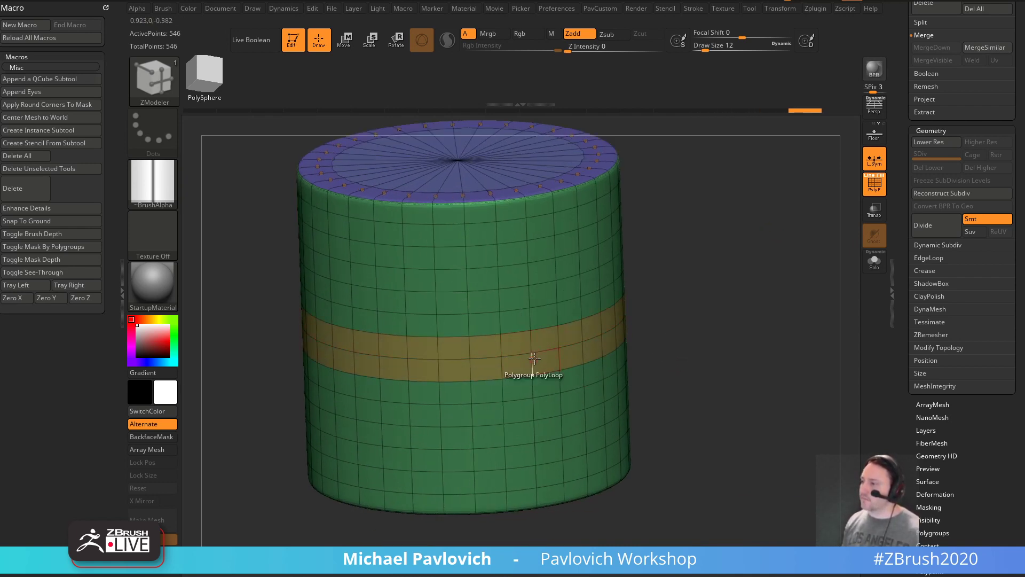
- Extend the middle band's polygroup upward by one row, three polygons wide
mouse_move(683, 306)
mouse_down()
mouse_move(556, 332)
mouse_move(598, 315)
mouse_move(593, 283)
mouse_move(544, 306)
mouse_up()
mouse_move(713, 322)
mouse_down()
mouse_move(693, 327)
mouse_move(702, 315)
mouse_up()
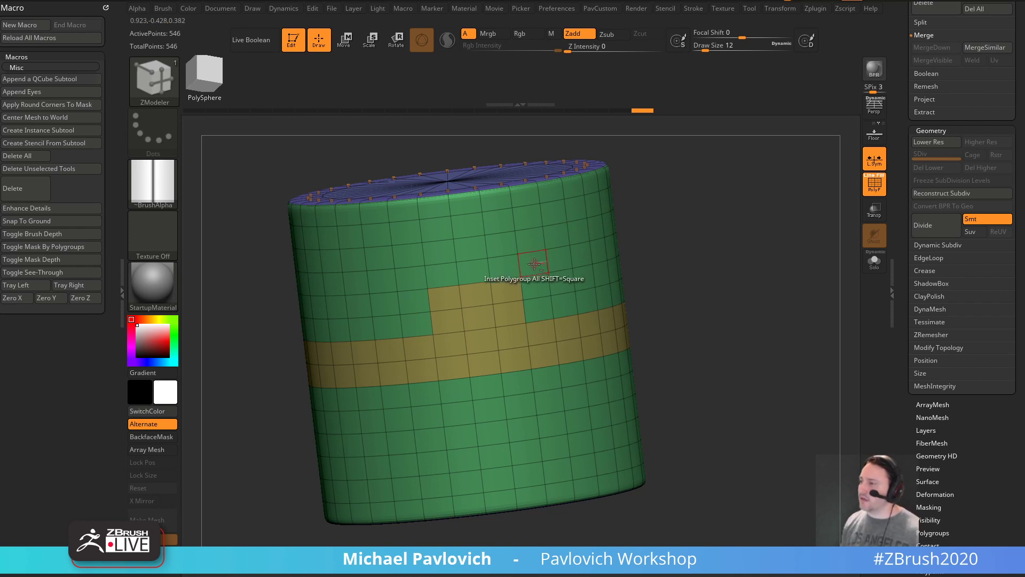
drag(451, 274, 518, 284)
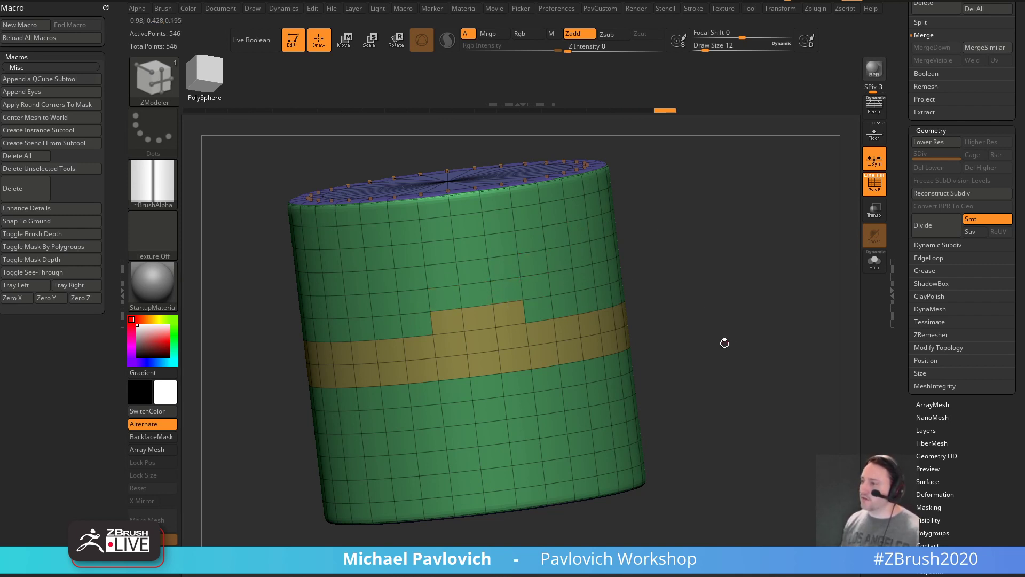
drag(725, 342, 721, 321)
- Extend the middle band's polygroup downward with a block two rows high and four polygons wide
mouse_move(474, 339)
mouse_down()
mouse_move(540, 333)
mouse_move(564, 353)
mouse_up()
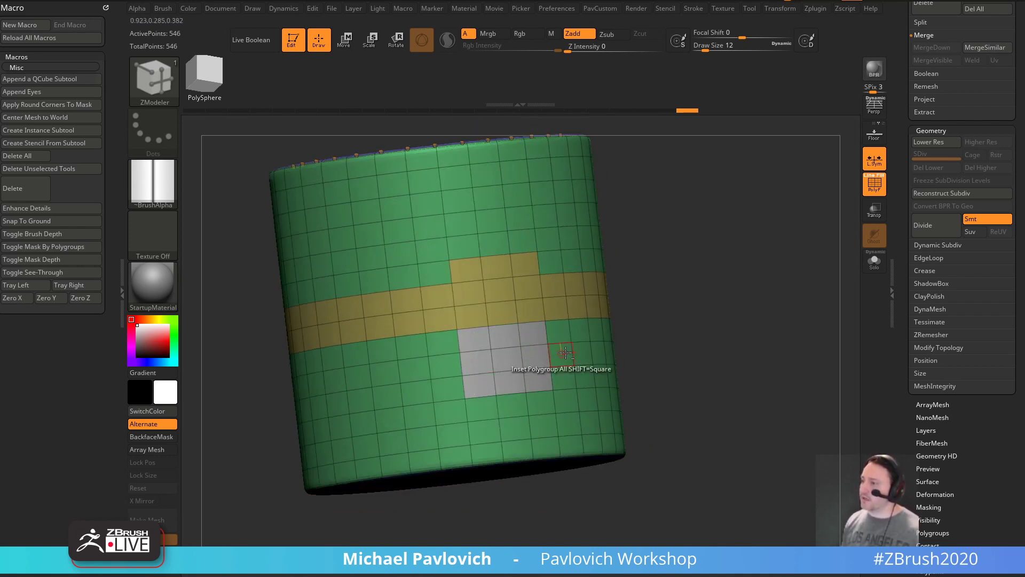
alt+drag(471, 390, 539, 383)
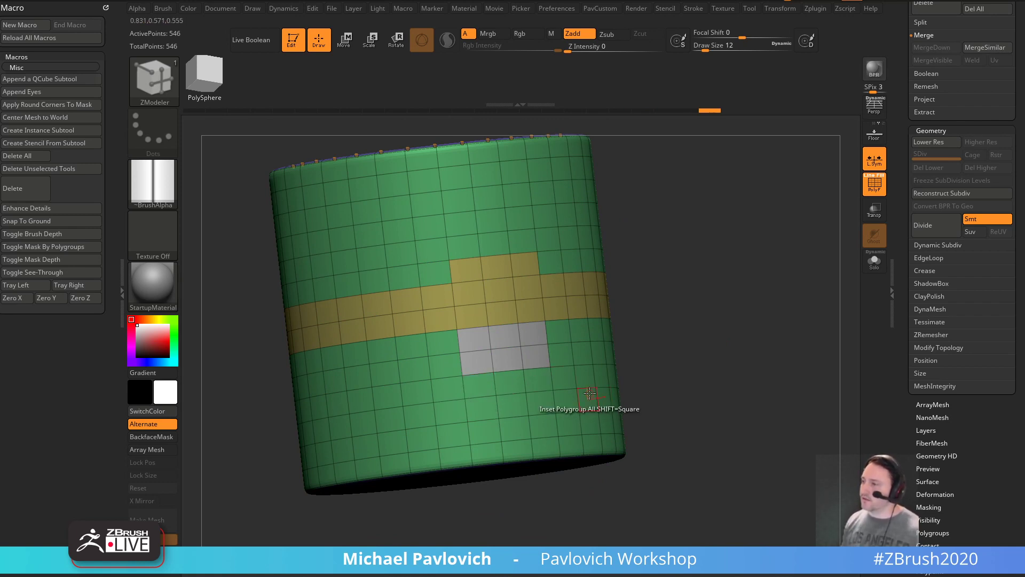
mouse_move(476, 342)
alt+mouse_down()
mouse_move(445, 339)
mouse_move(479, 348)
mouse_move(448, 347)
mouse_move(448, 313)
mouse_move(443, 347)
mouse_move(483, 361)
alt+mouse_up()
click(449, 313)
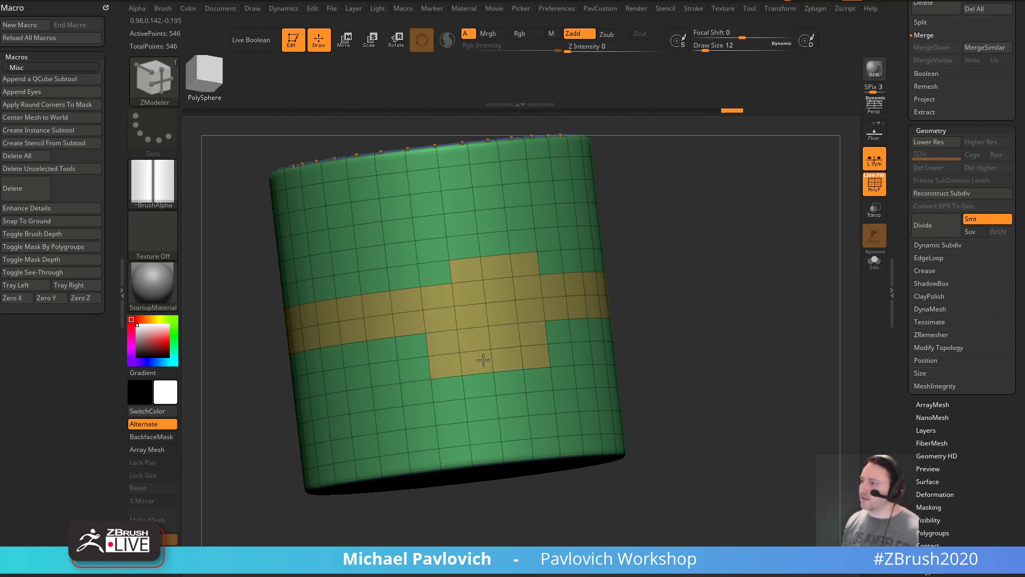
- Set the ZModeler polygon action to QMesh with Polygroup All as the target
drag(625, 325, 728, 277)
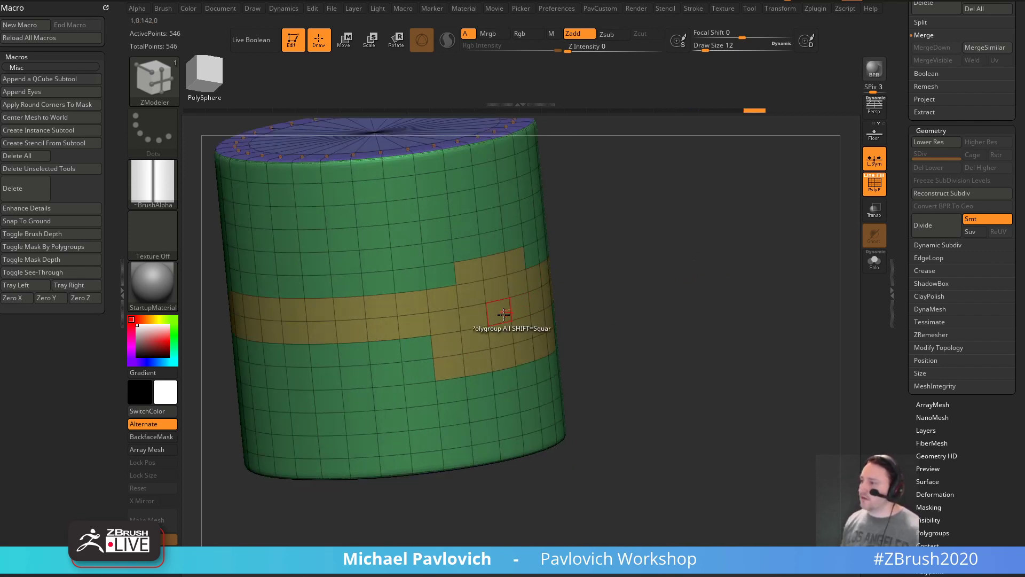
key(space)
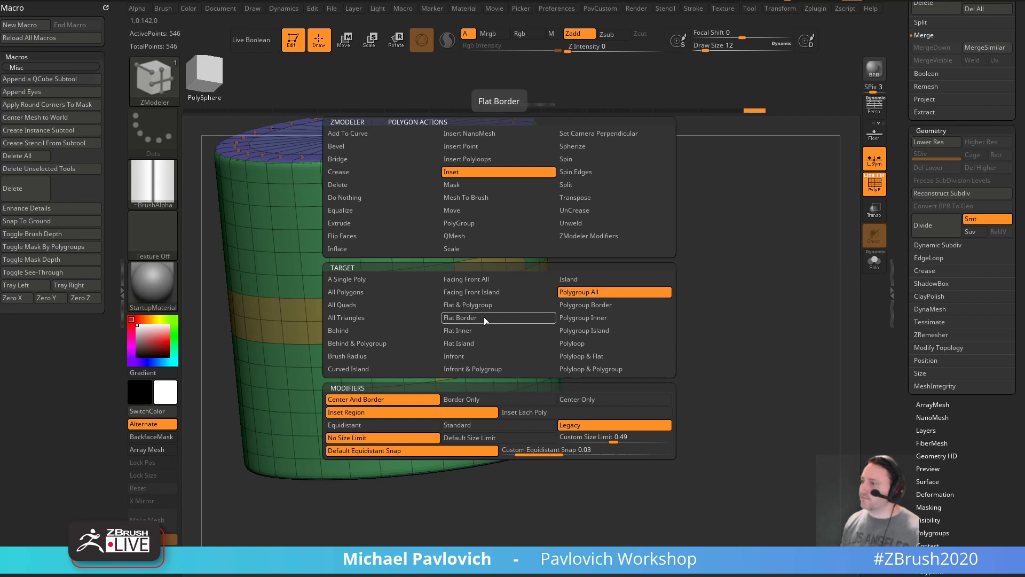
click(454, 235)
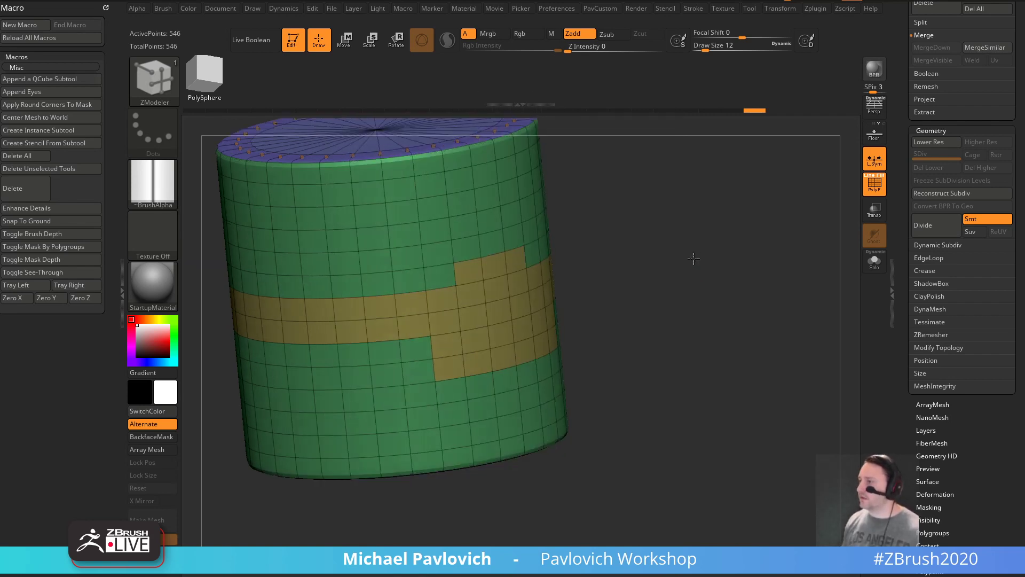
drag(494, 291, 749, 288)
- Undo the polygroup edits around the cylinder's middle, back to before the band was assigned
key(ctrl+z)
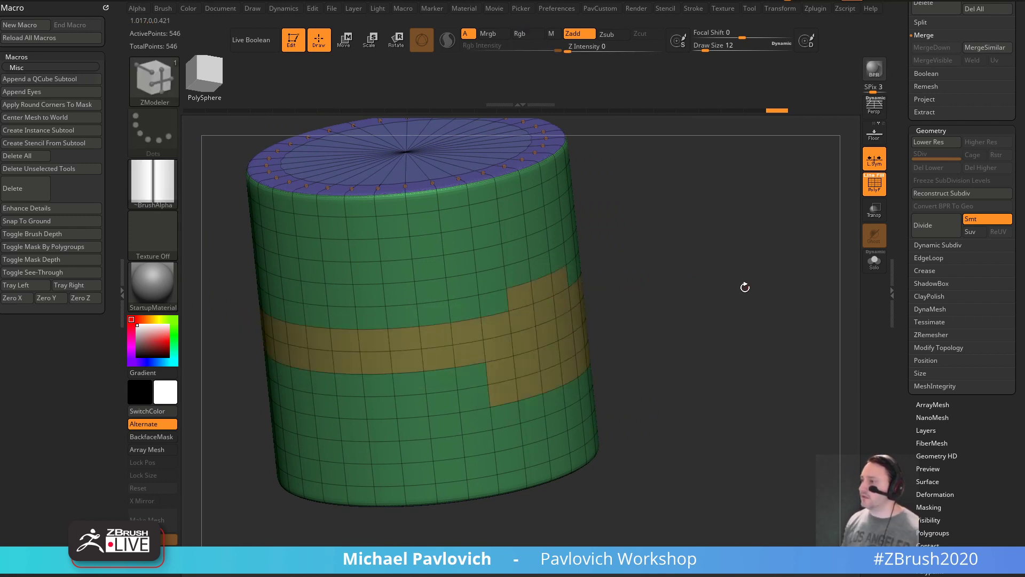
key(ctrl+z)
key(ctrl+z)
key(ctrl+z)
key(ctrl+z)
key(ctrl+z)
key(ctrl+z)
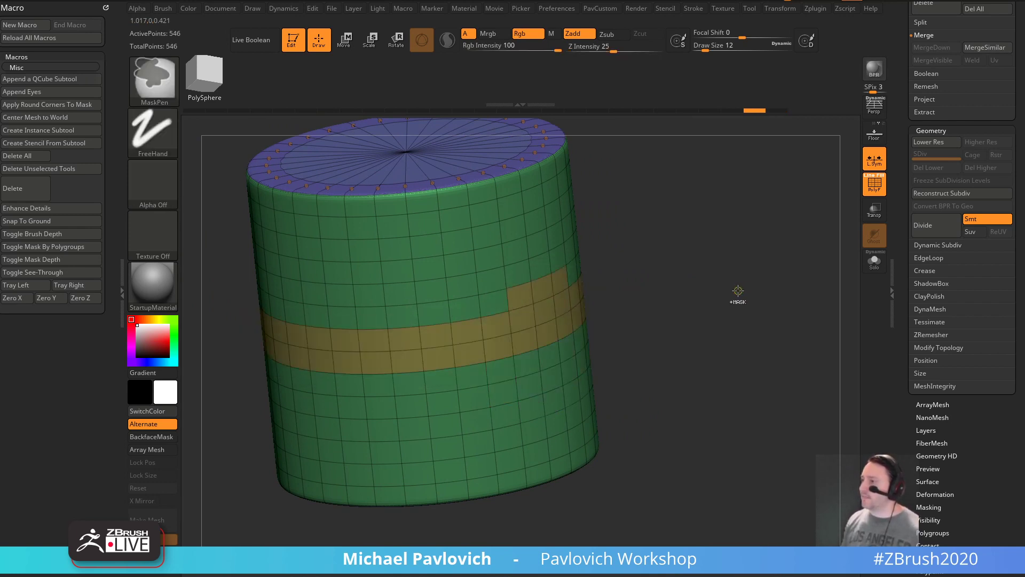
key(ctrl+z)
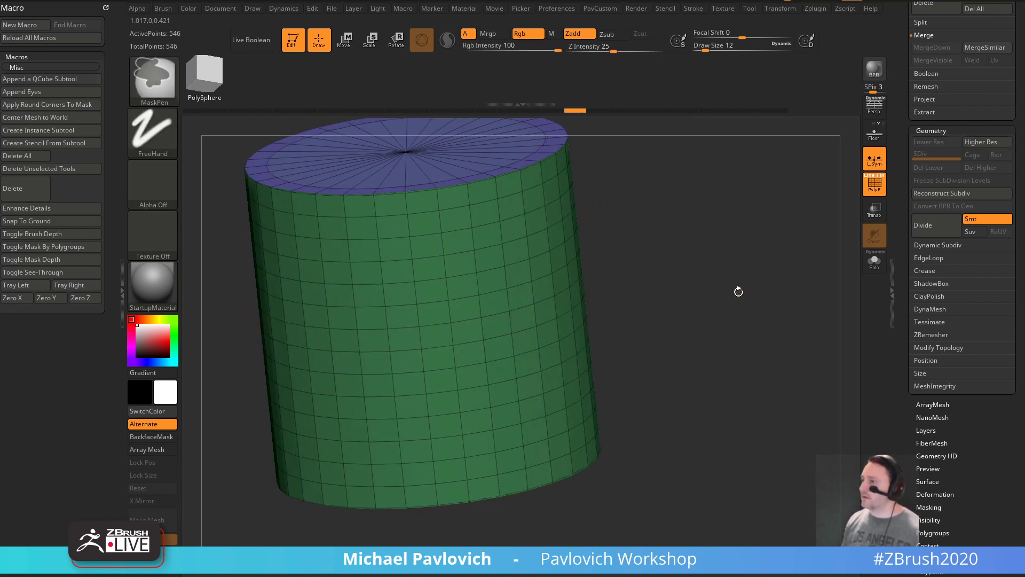
mouse_move(780, 244)
alt+mouse_down()
mouse_move(766, 238)
mouse_move(775, 225)
alt+mouse_up()
- Apply the cylinder's dynamic subdivision to turn it into real subdivision levels and show the PolyFrame again
click(871, 184)
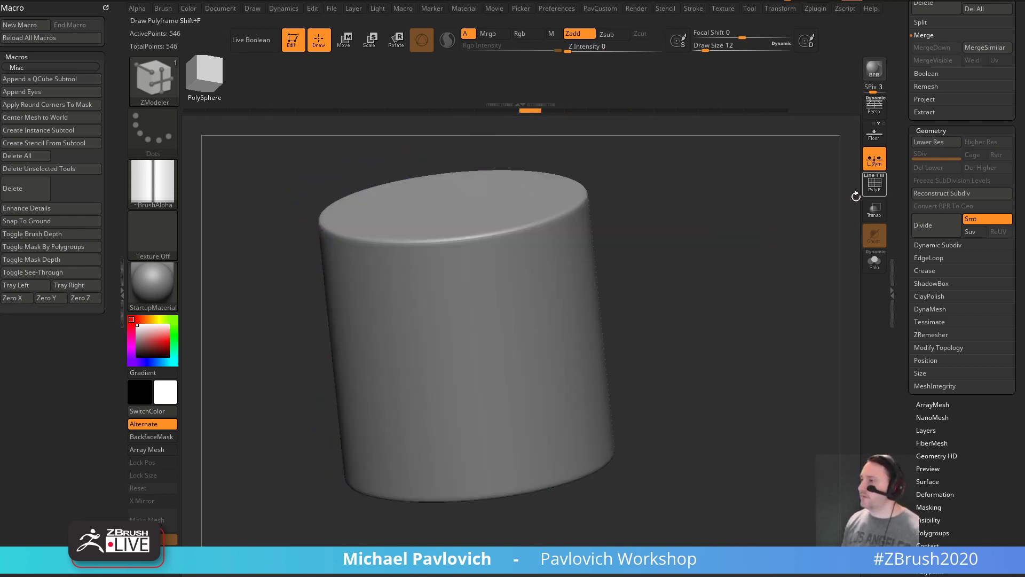
drag(833, 211, 803, 235)
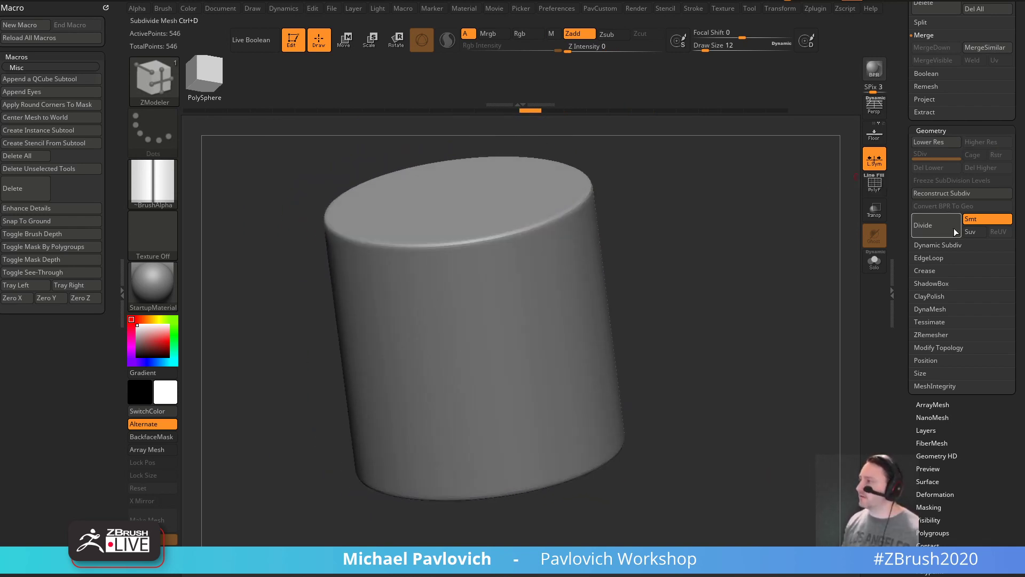
click(937, 246)
click(972, 258)
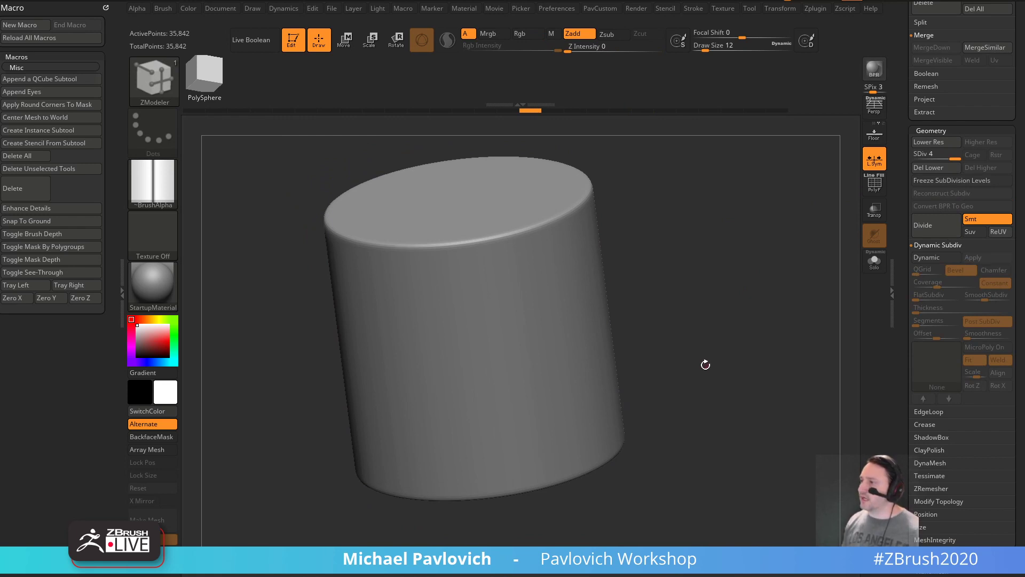
key(shift+f)
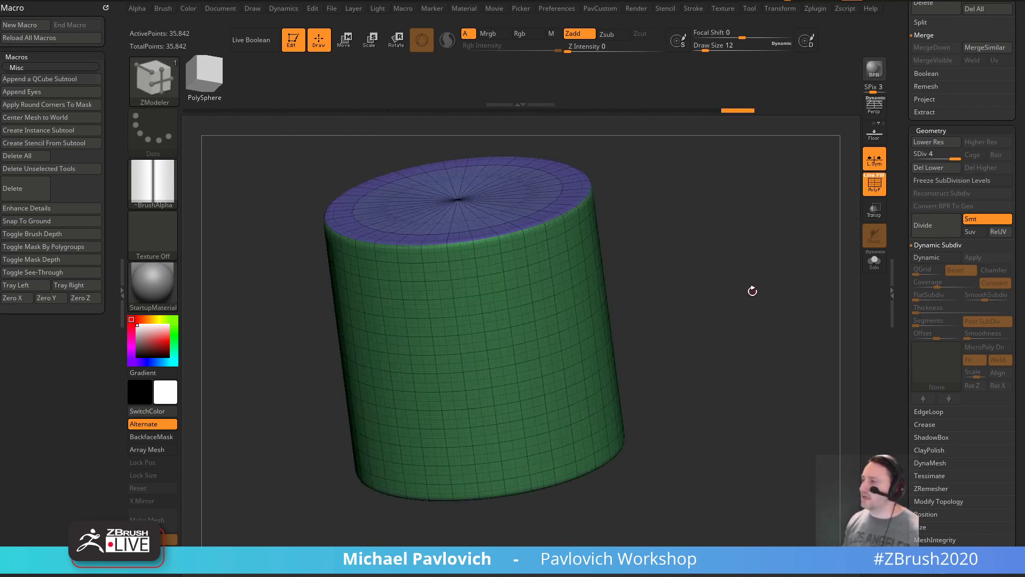
drag(668, 297, 665, 272)
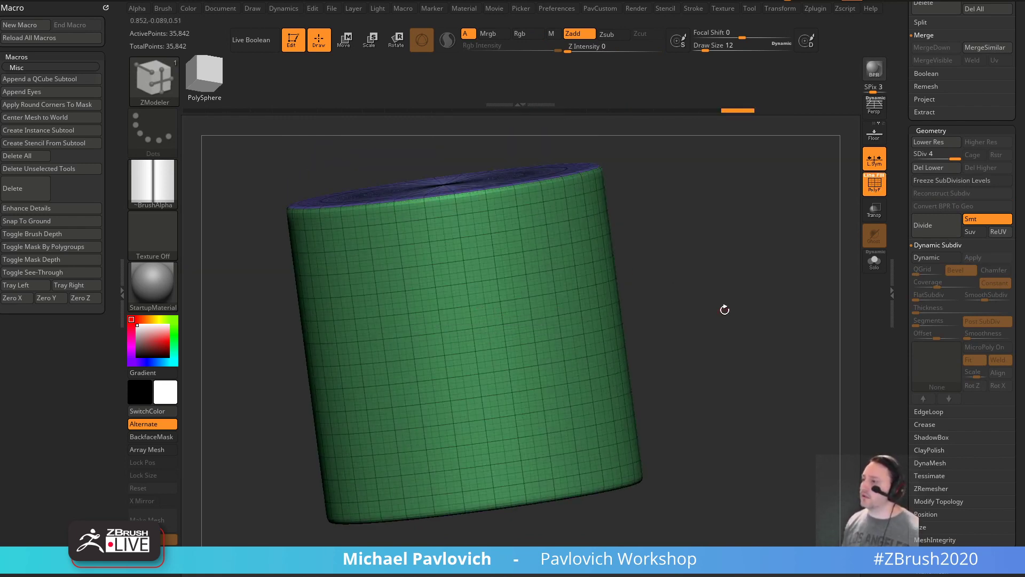
- At subdivision level 1, assign three adjacent polygon loops around the cylinder's middle to one new polygroup
drag(723, 307, 632, 233)
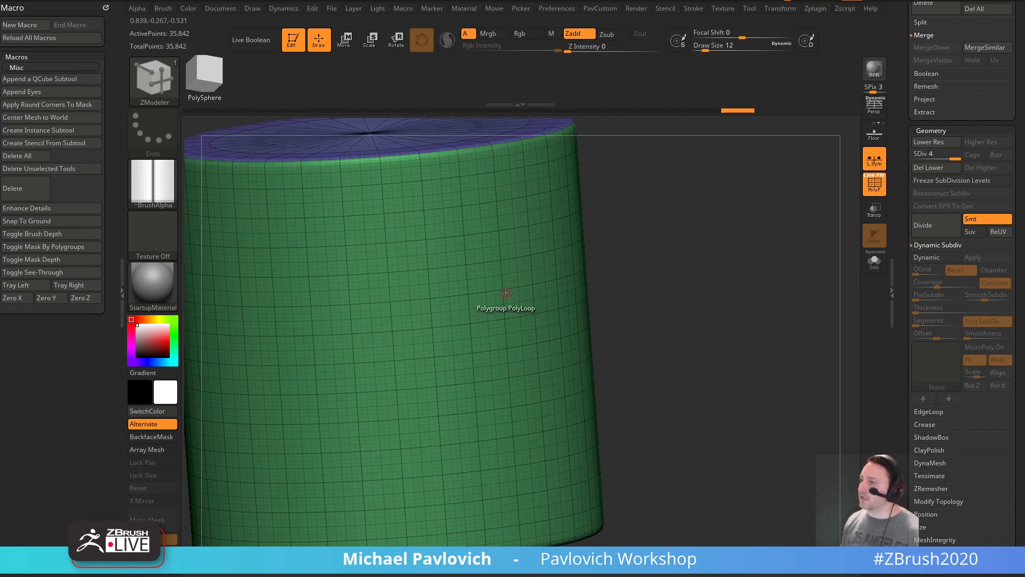
alt+drag(713, 216, 572, 293)
click(917, 157)
key(space)
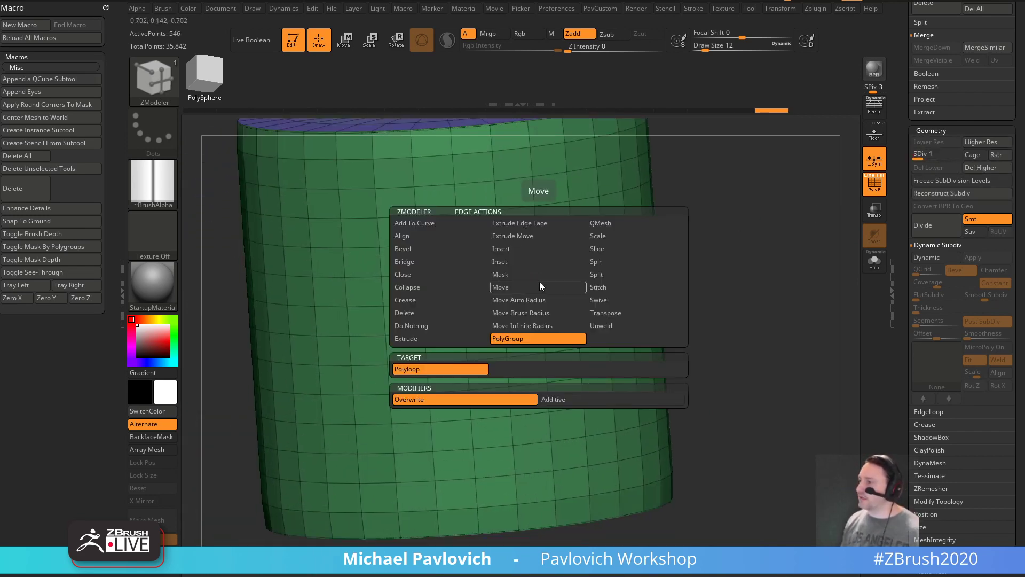
click(532, 338)
click(538, 295)
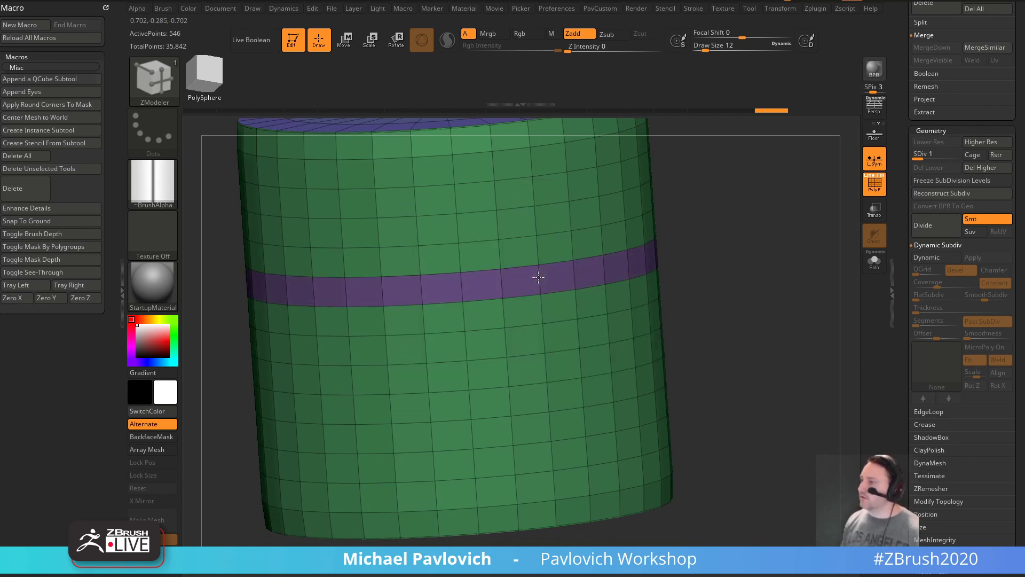
click(541, 305)
click(545, 345)
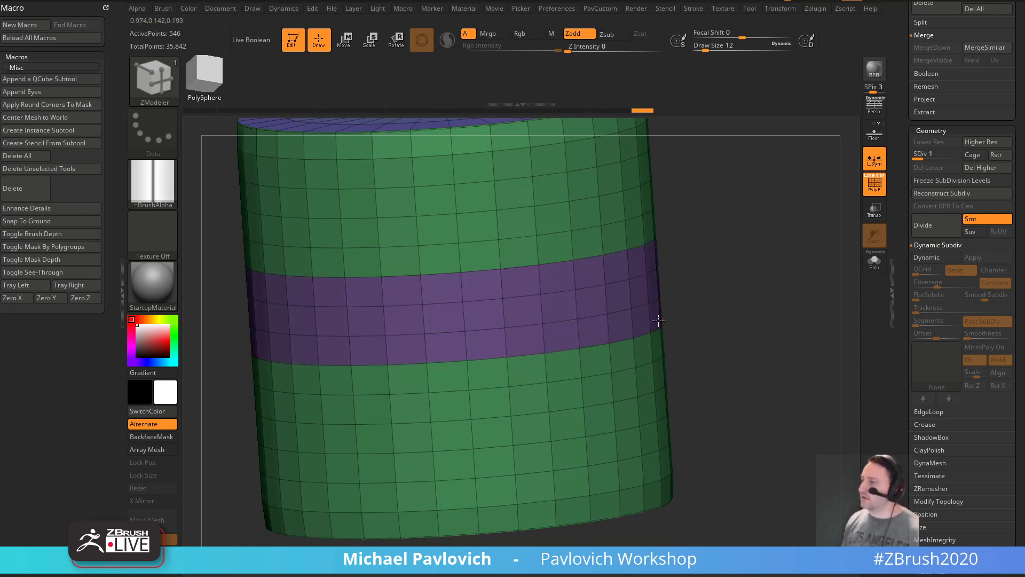
drag(697, 267, 720, 250)
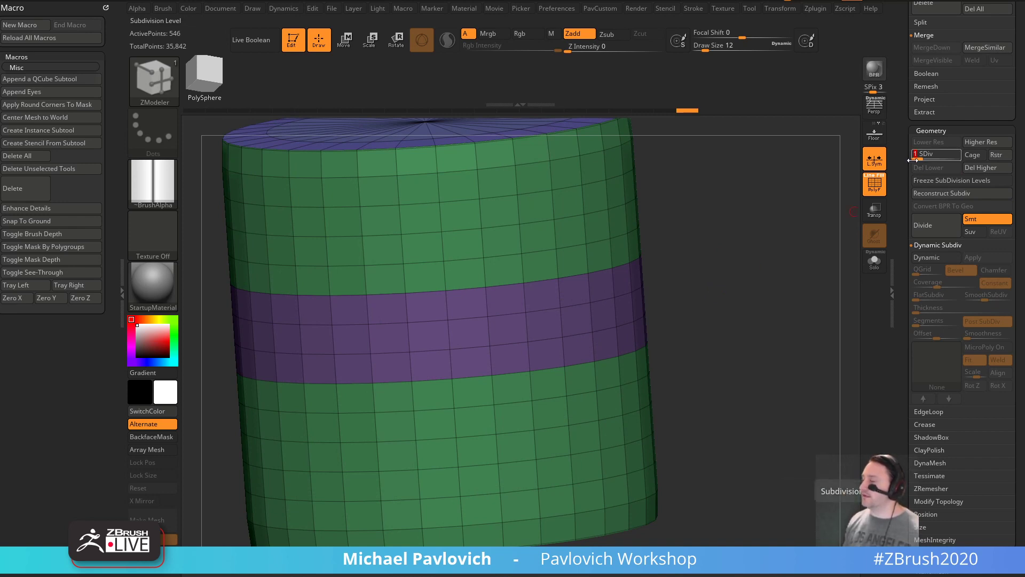
- Switch the cylinder to subdivision level 4 and freeze its subdivision levels
mouse_move(717, 277)
alt+mouse_down()
mouse_move(707, 286)
mouse_move(714, 261)
mouse_move(725, 274)
alt+mouse_up()
click(938, 181)
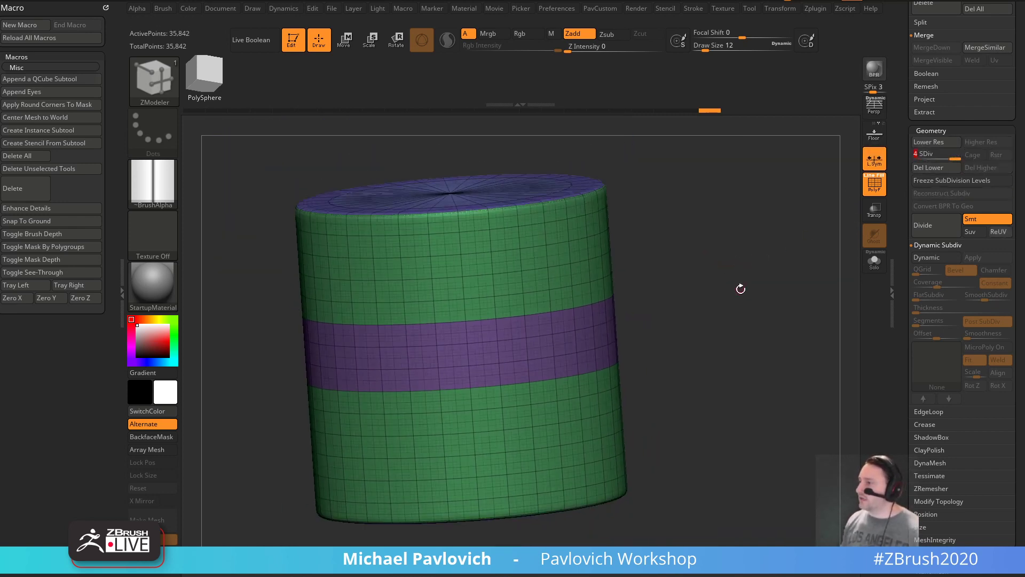
click(945, 185)
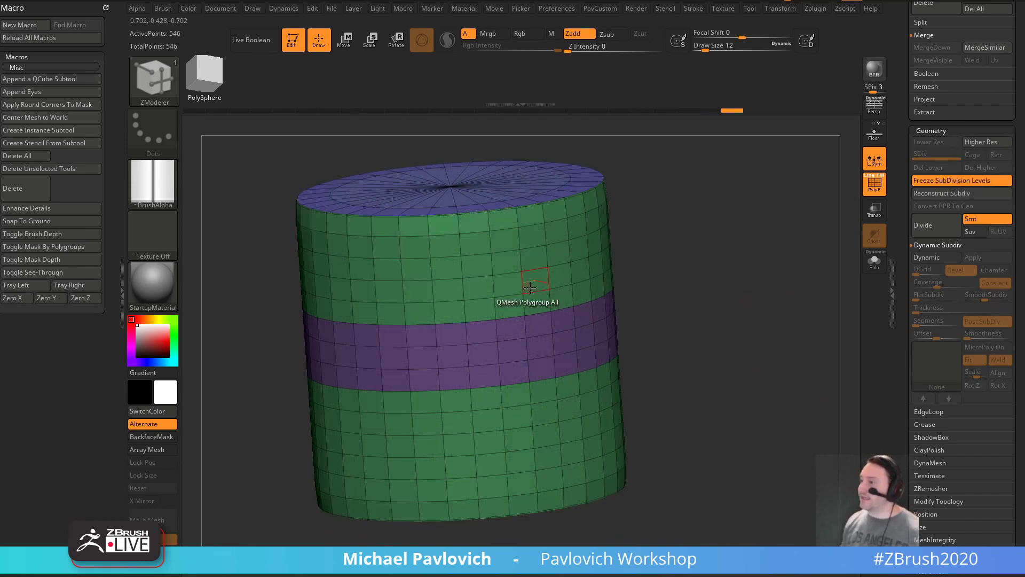
- Extrude the middle band outward into a raised ring with QMesh on Polygroup All
key(space)
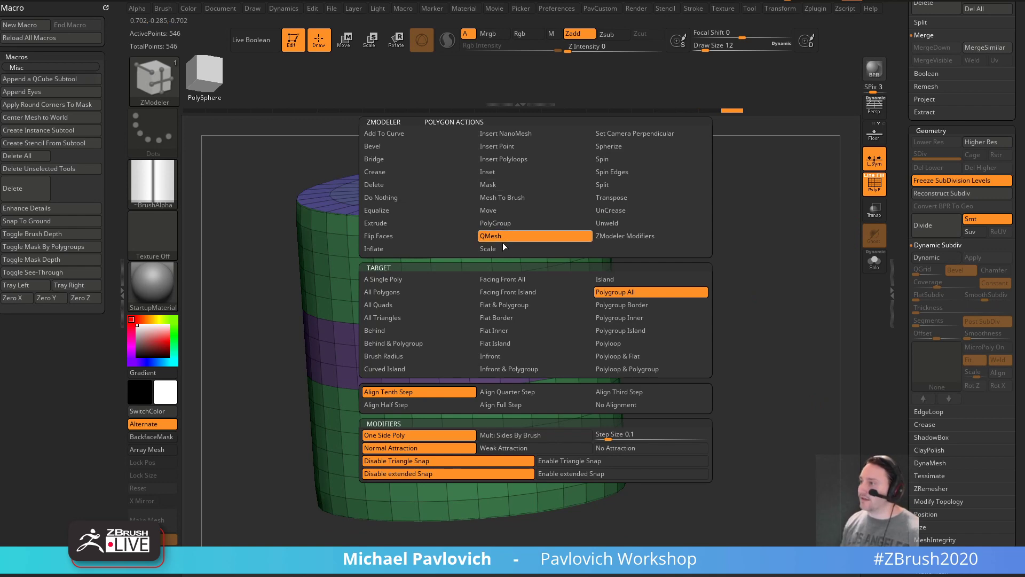
click(656, 291)
drag(539, 328, 566, 331)
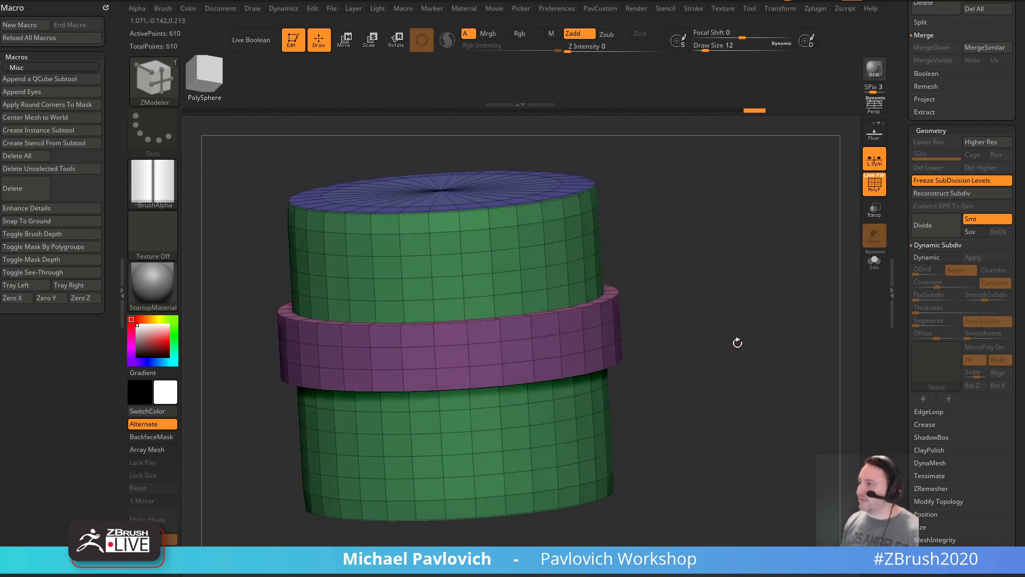
- Unfreeze the subdivision levels and preview the ringed cylinder without its PolyFrame
click(943, 195)
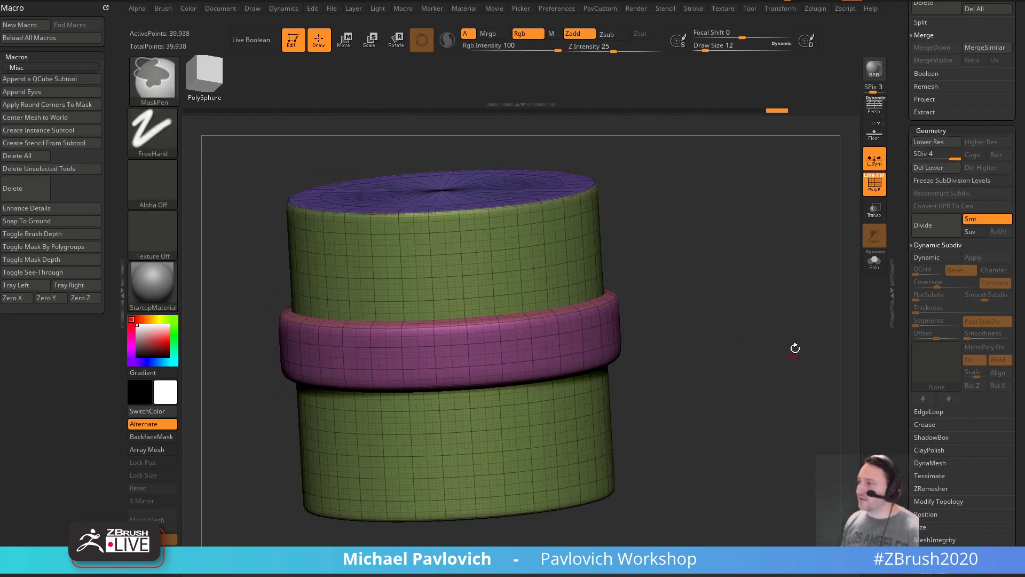
click(874, 183)
drag(762, 271, 777, 246)
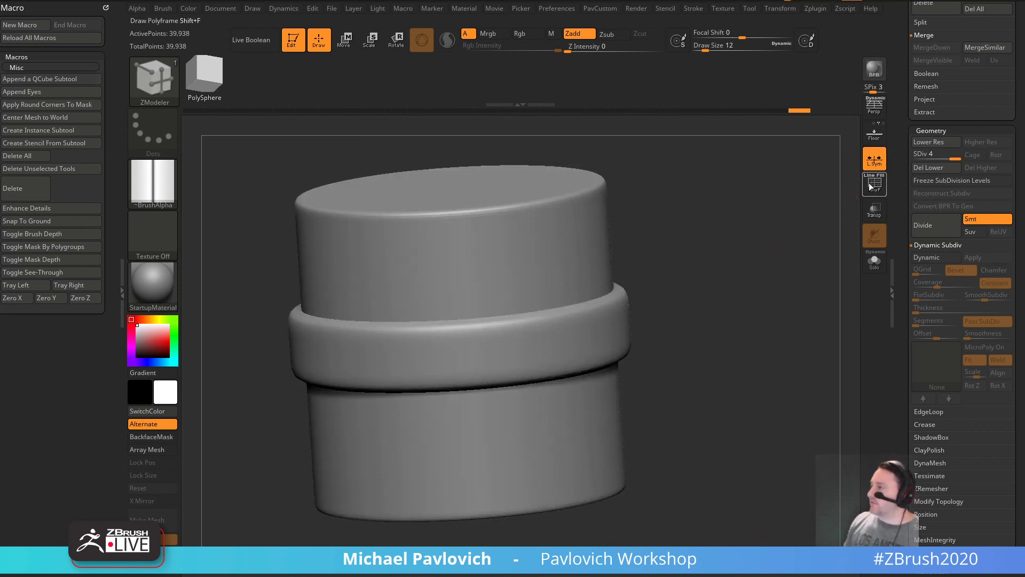
- Step the mesh down to subdivision level 1, show the PolyFrame and raise the mesh to level 2
click(916, 181)
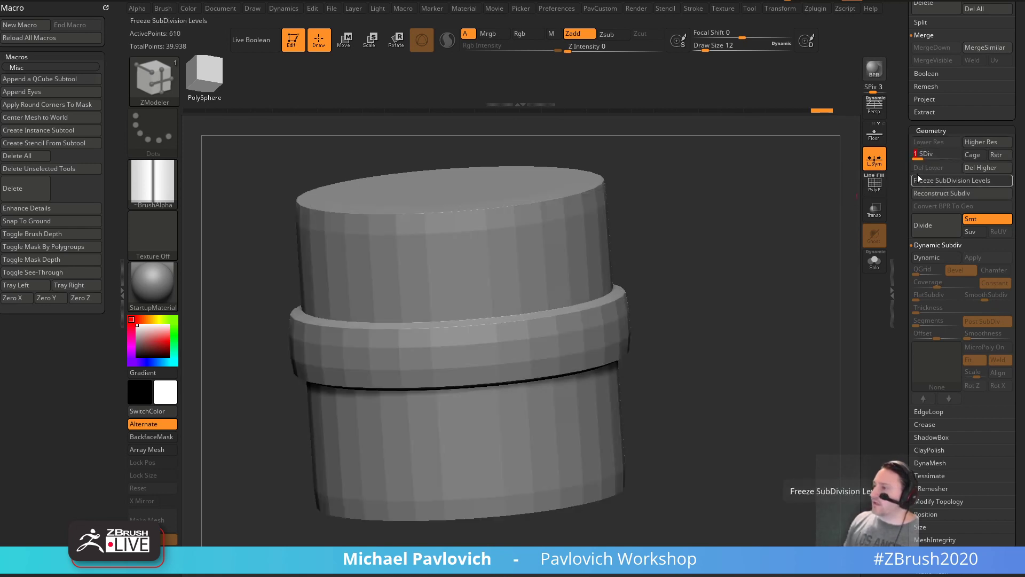
drag(960, 155, 918, 160)
key(shift+f)
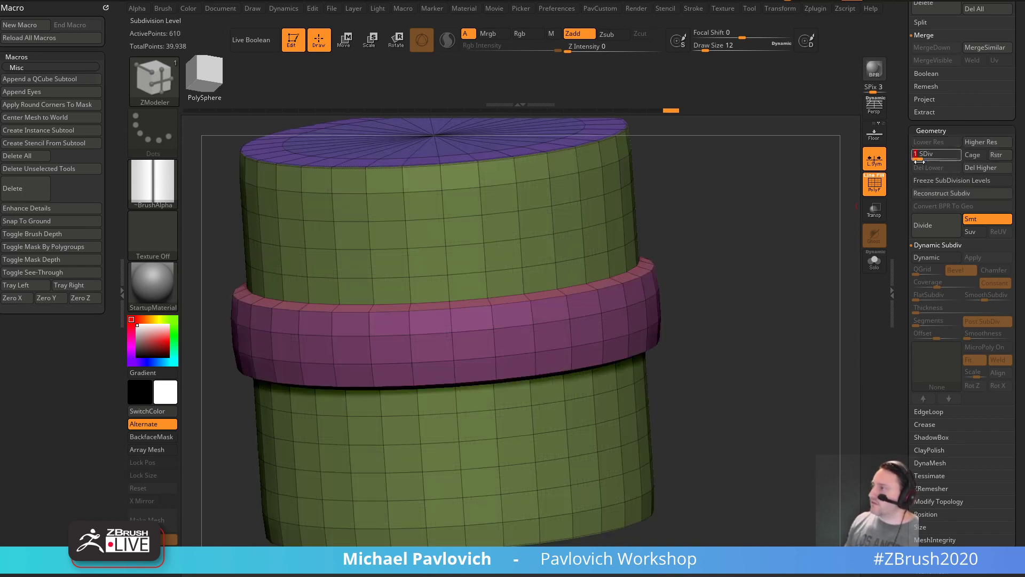
key(d)
alt+drag(833, 214, 759, 245)
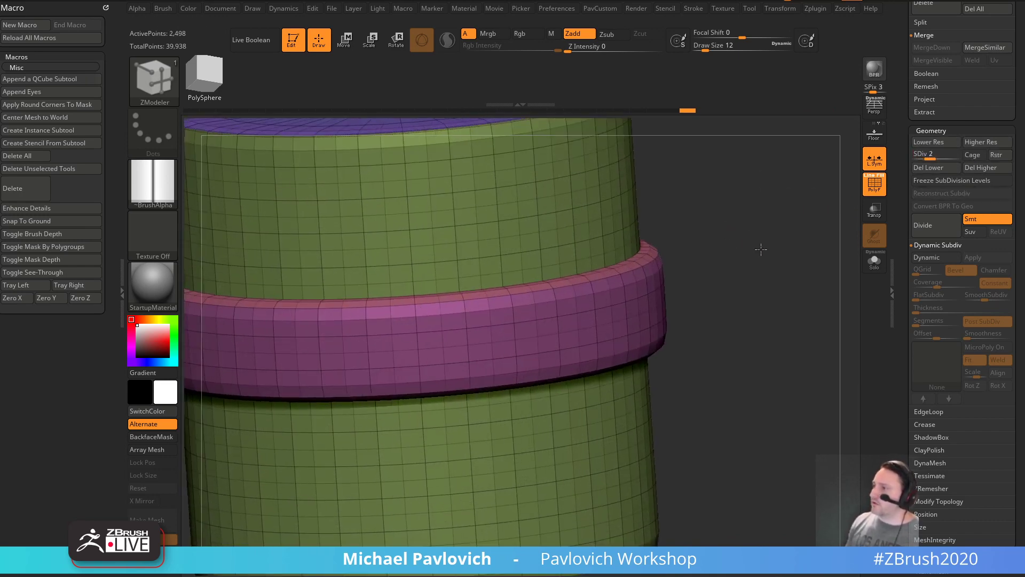
- Try to QMesh a small block of polygons above the raised ring at subdivision level 2
click(540, 230)
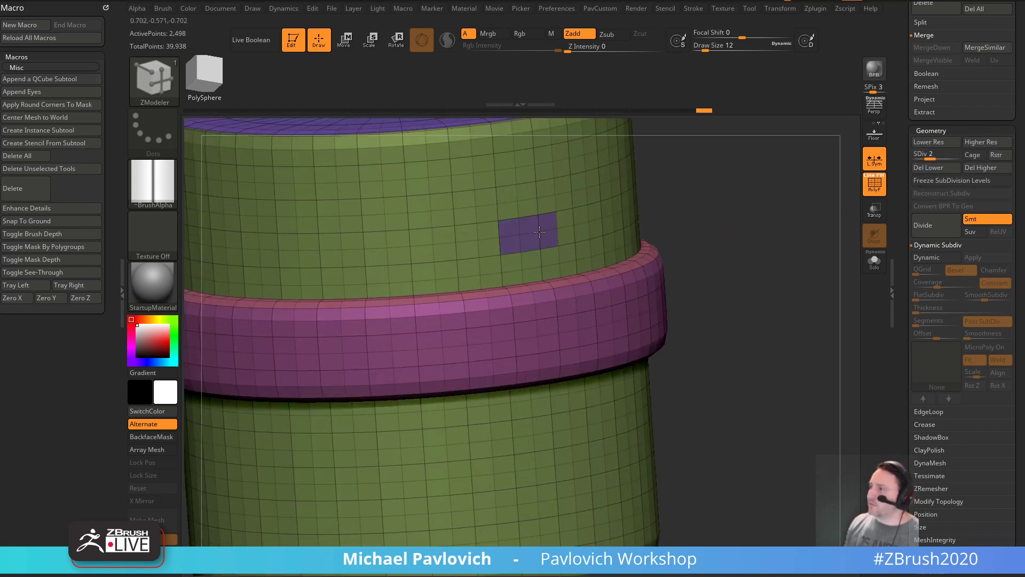
key(space)
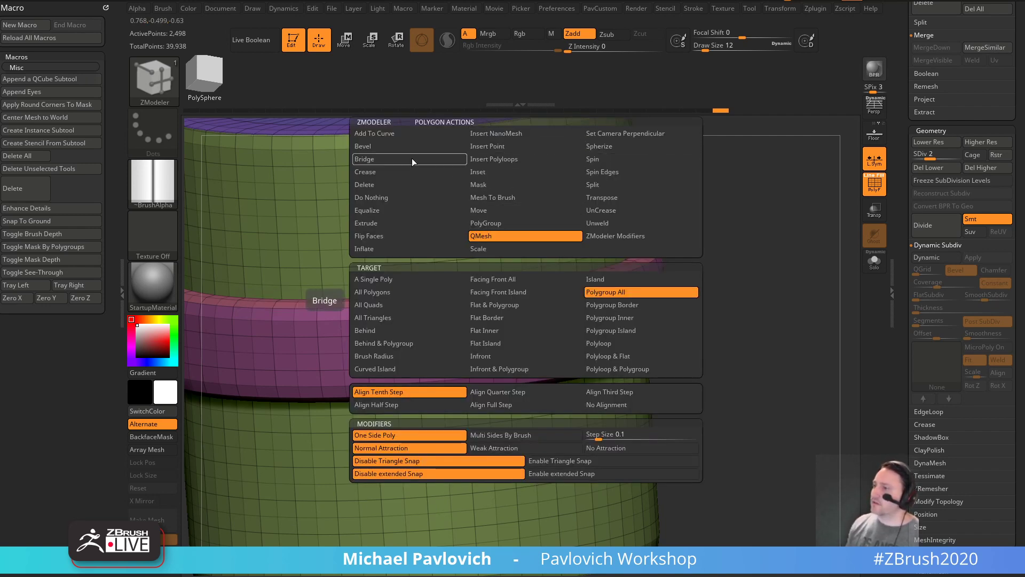
click(523, 235)
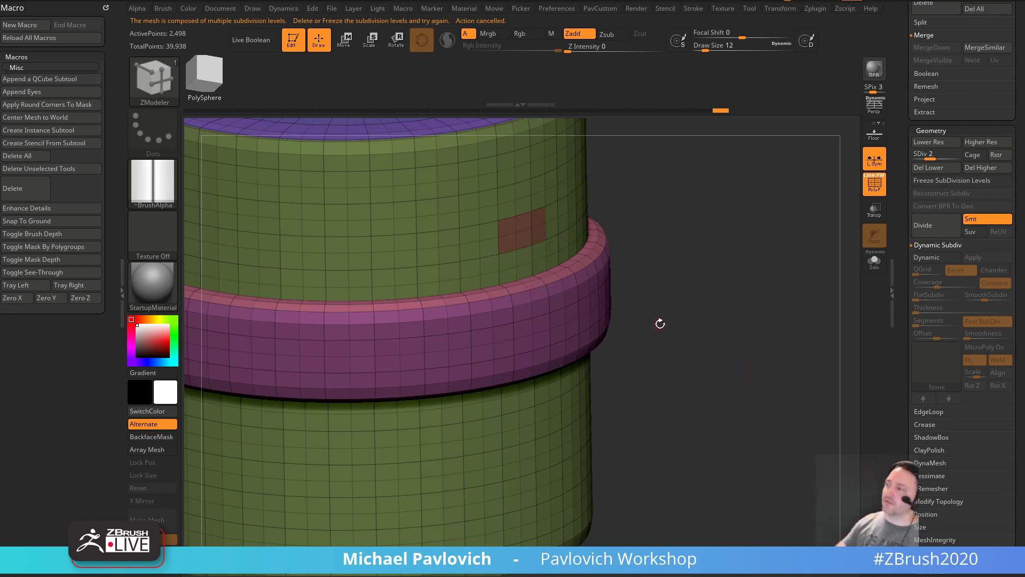
drag(789, 195, 785, 205)
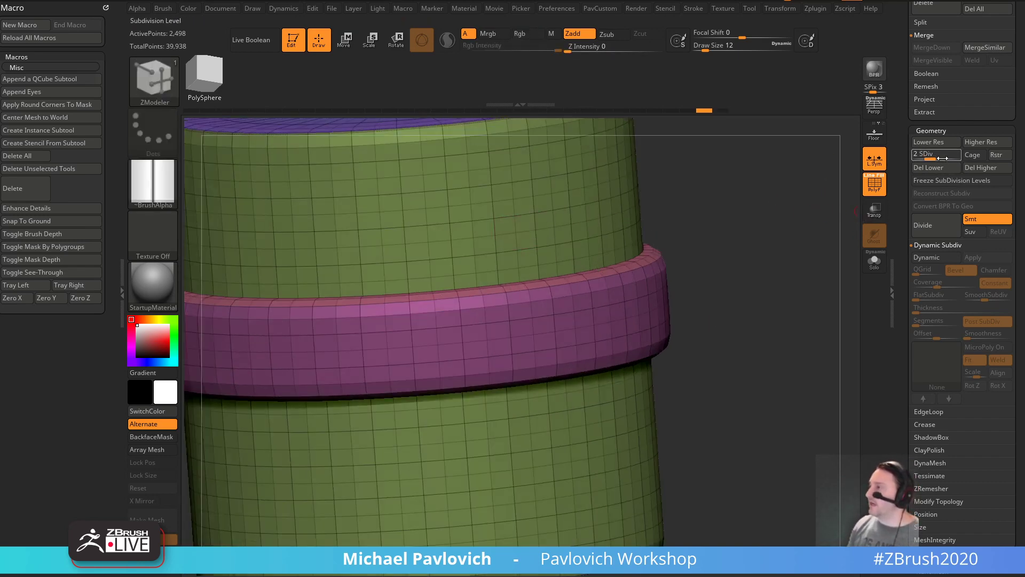
- Freeze the subdivision levels and extrude a block two polygons wide above the ring outward with QMesh
click(976, 183)
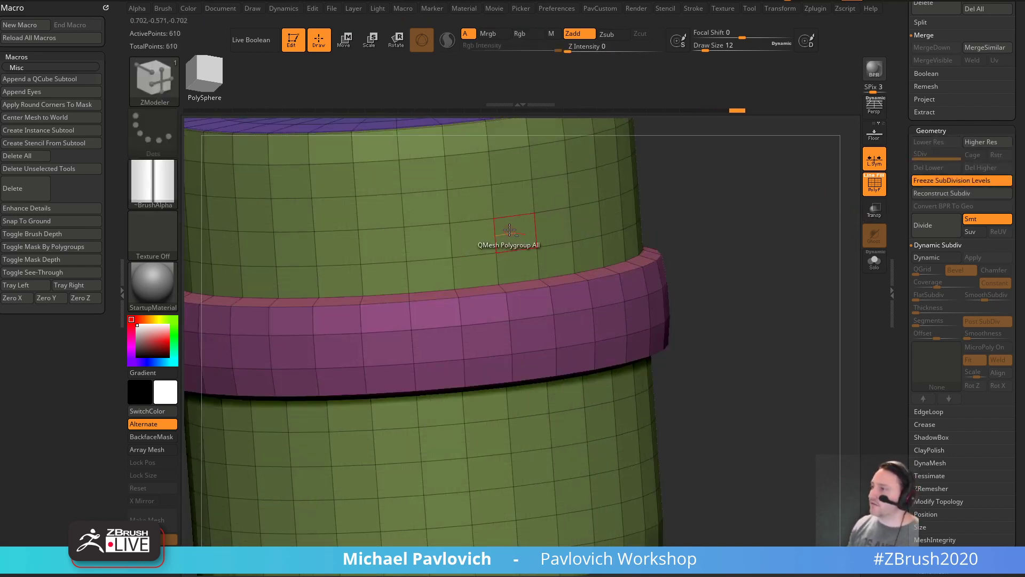
drag(510, 229, 550, 242)
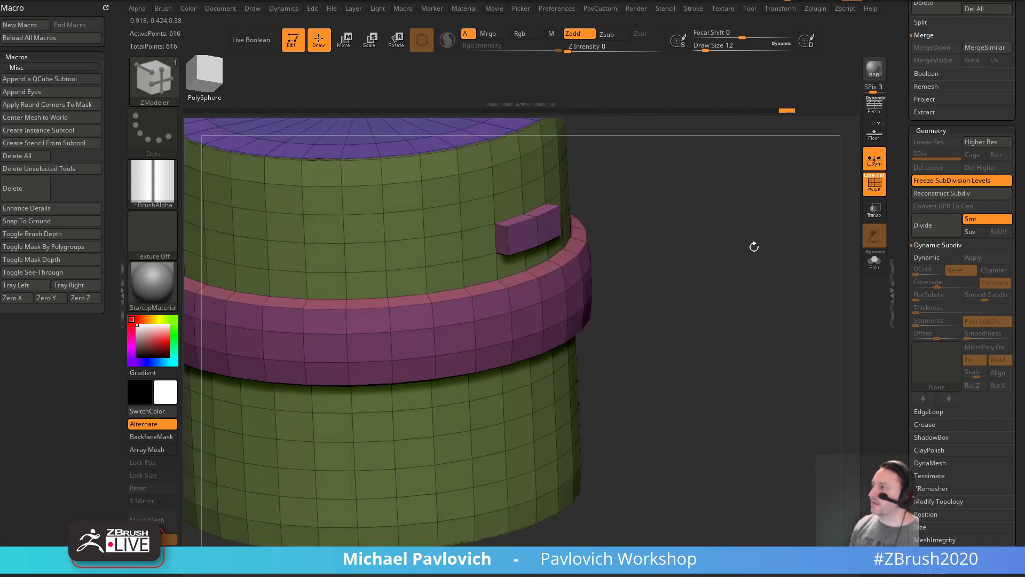
- Unfreeze the subdivision levels and preview the smoothed block and ring without the PolyFrame
key(ctrl+f)
click(874, 184)
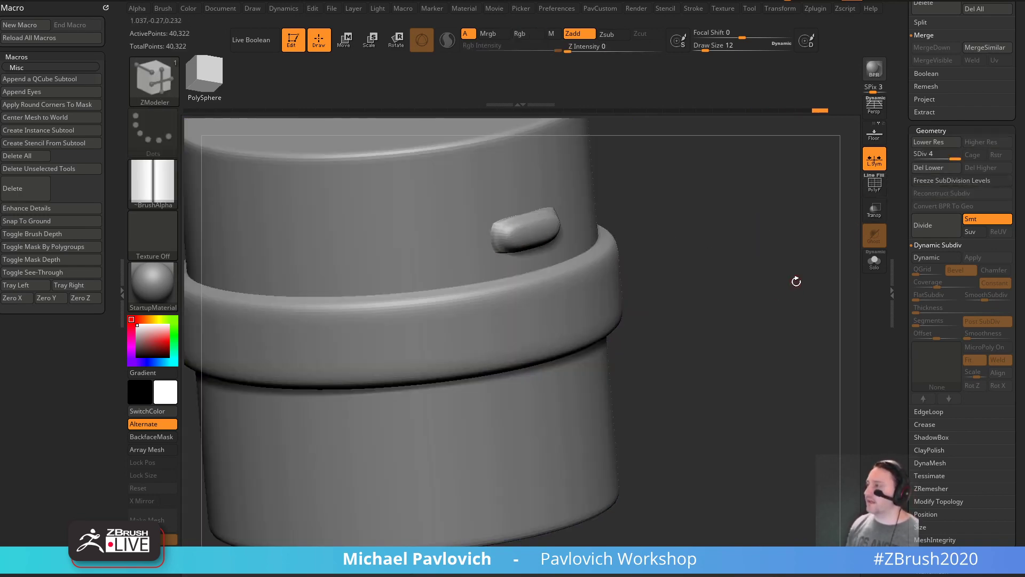
ctrl+right_drag(796, 281, 786, 234)
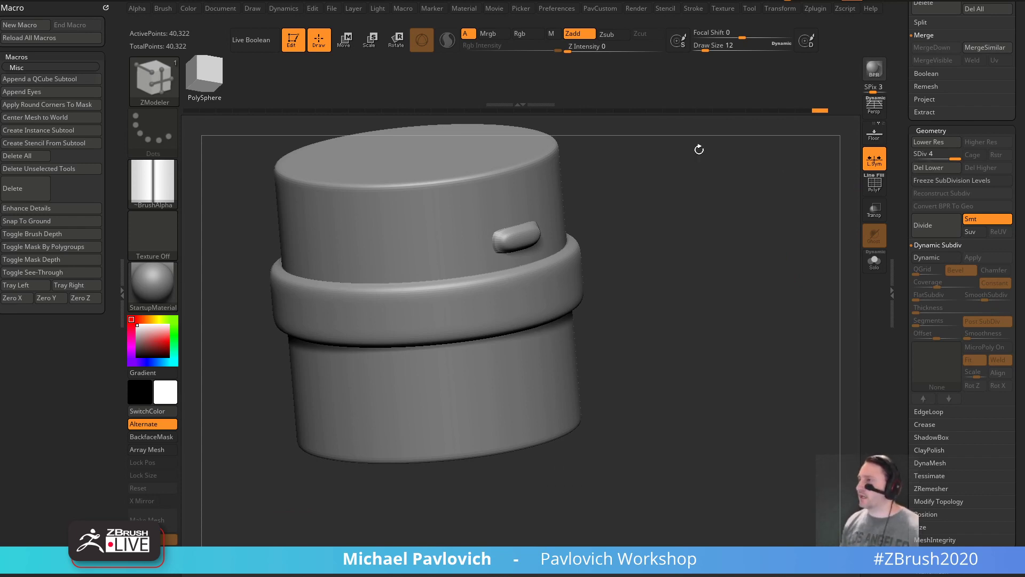
- Step back in the undo history to the plain cylinder, show its PolyFrame and set the Draw Size to 39
drag(823, 115, 371, 116)
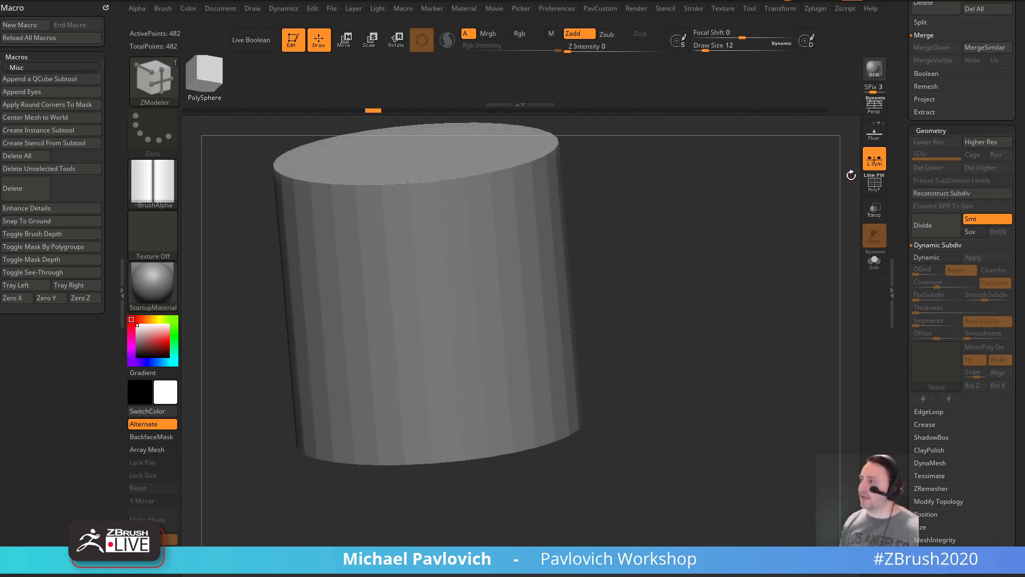
key(shift+f)
key(s)
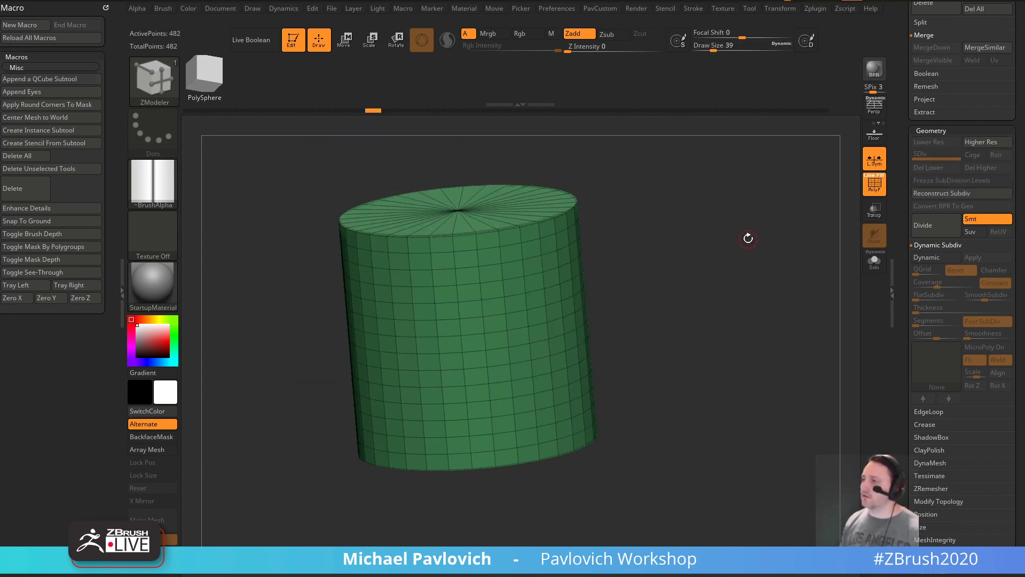
- Set the Draw Size to 56, divide the cylinder up to subdivision level 4 and hide its PolyFrame
key(s)
drag(736, 234, 738, 230)
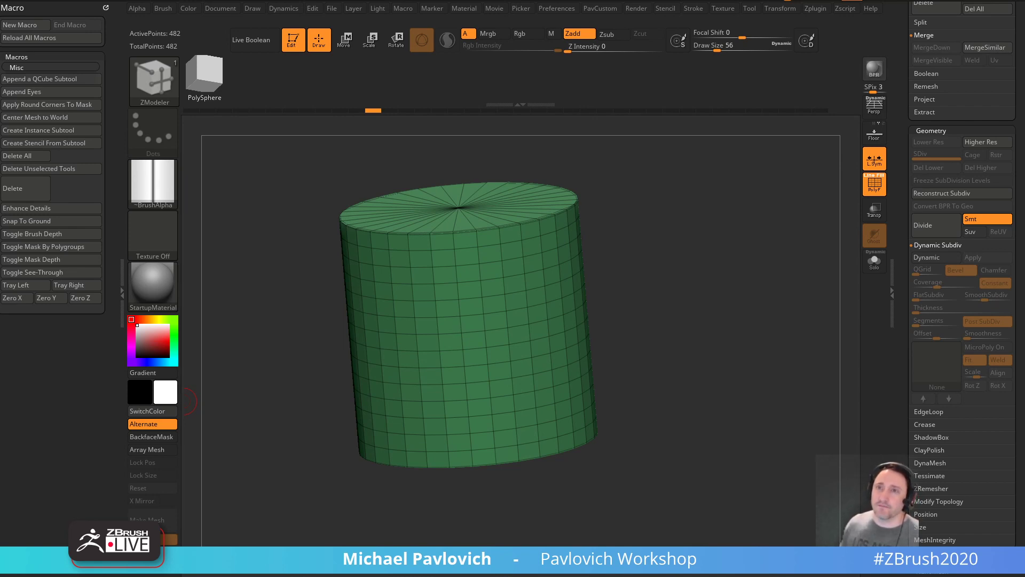
drag(735, 213, 780, 213)
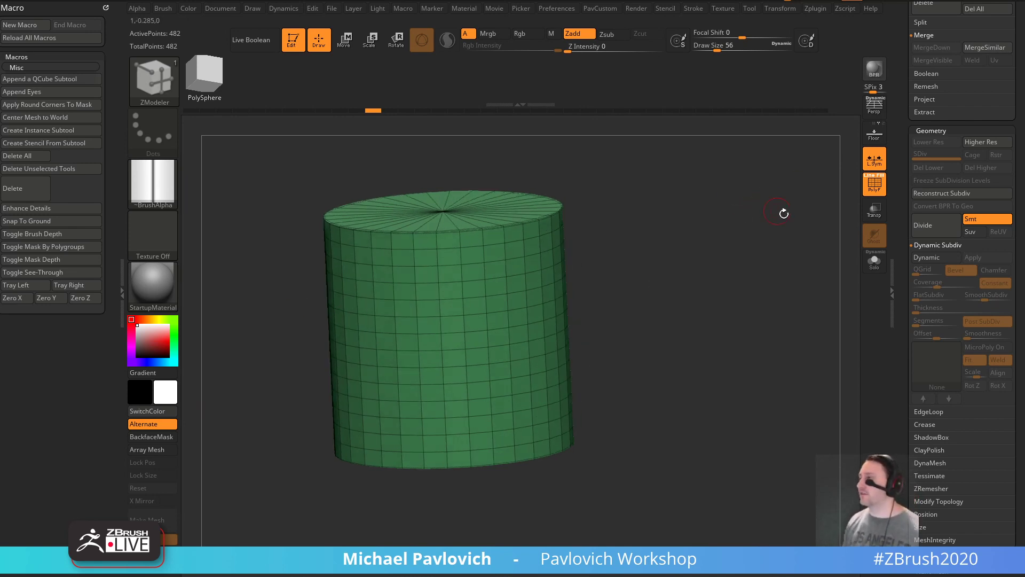
click(931, 229)
click(931, 230)
click(931, 230)
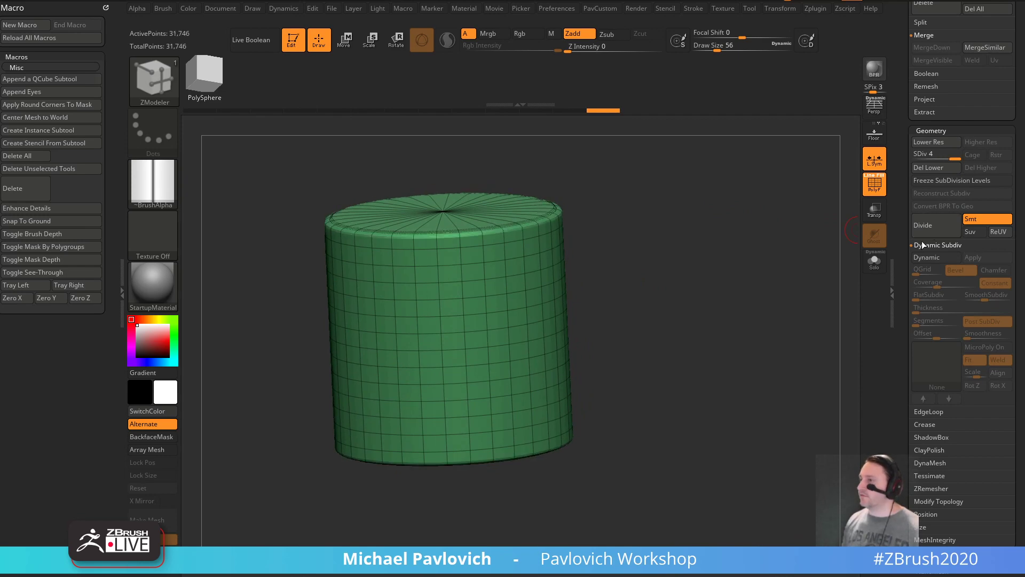
click(874, 184)
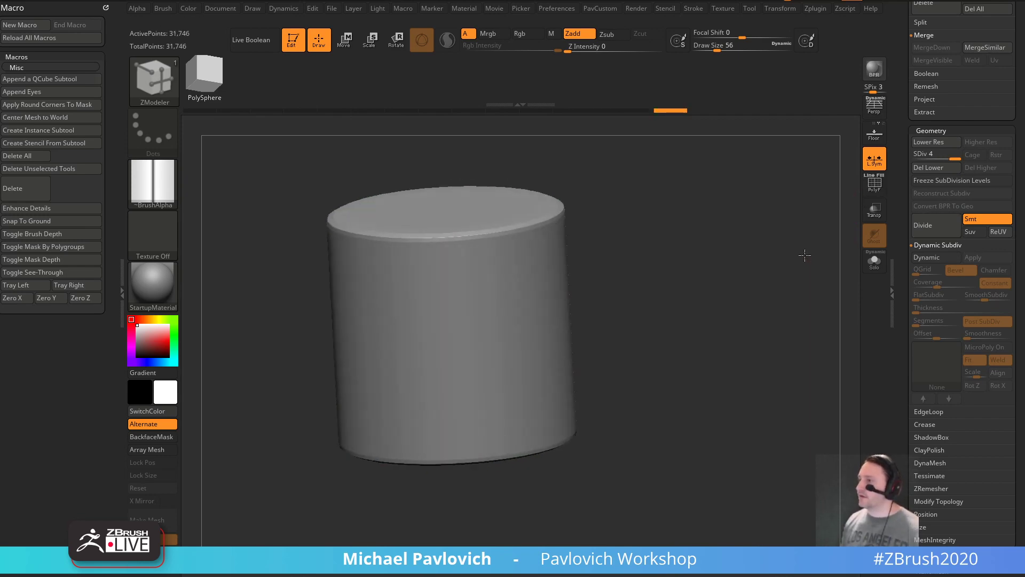
- Delete the cylinder's lower subdivision levels and show the PolyFrame close up on its side
click(940, 168)
key(shift+f)
ctrl+right_drag(785, 228, 732, 298)
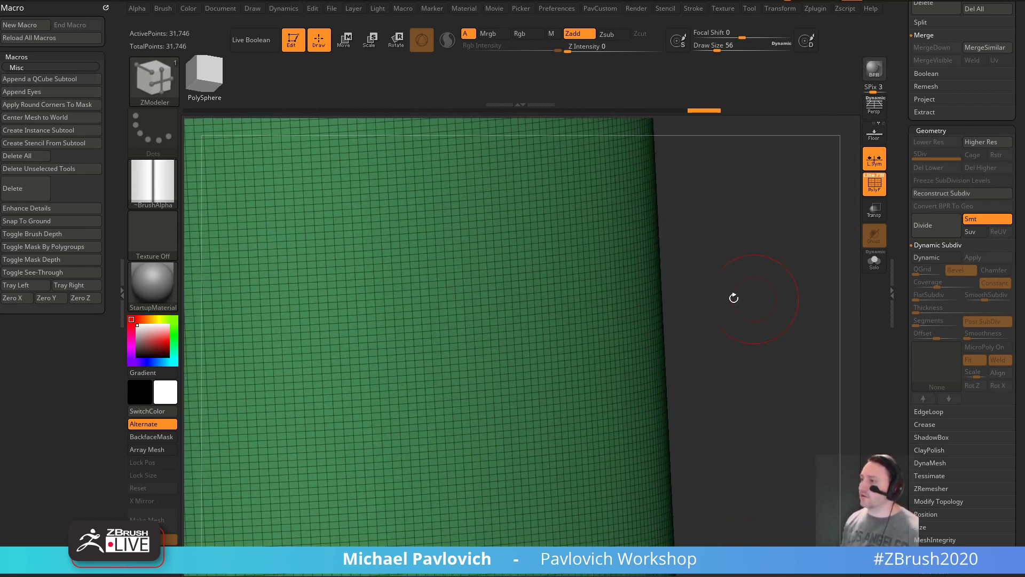
- With a Draw Size of 12, QMesh a small patch on the cylinder's side outward and try to reconstruct a lower subdivision level
text(s12)
key(Return)
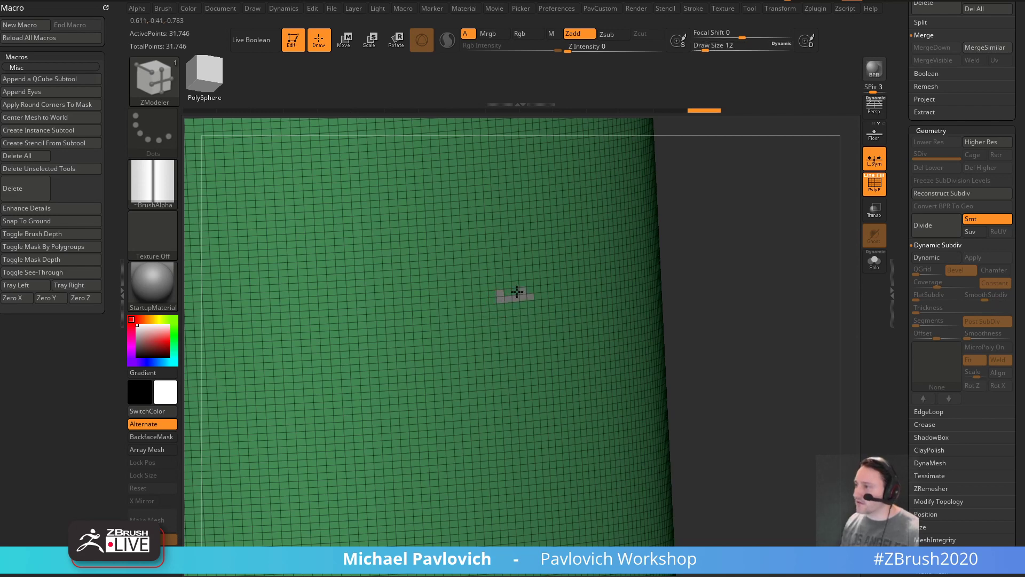
drag(507, 295, 517, 292)
drag(689, 251, 783, 204)
key(f)
key(shift+d)
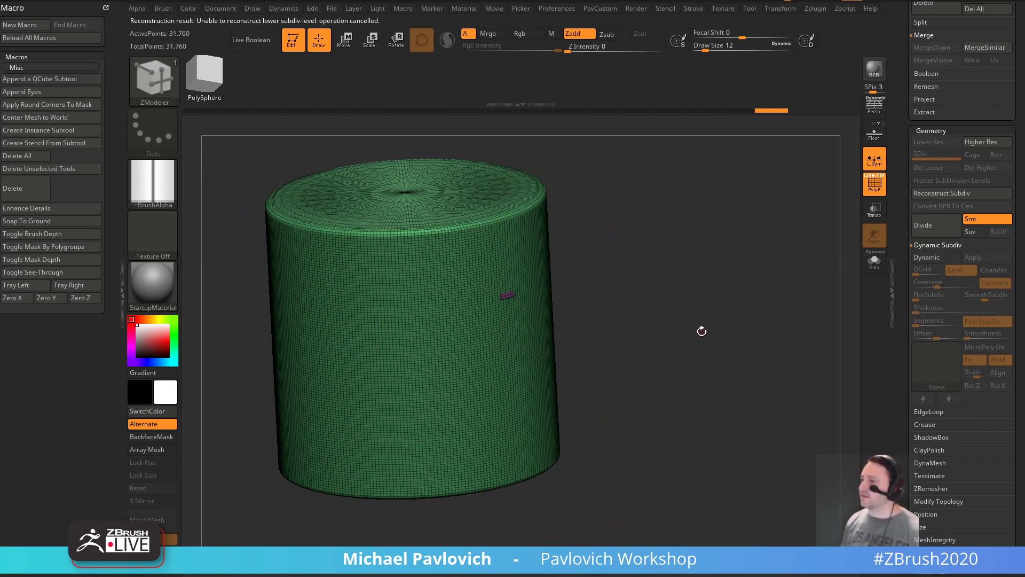
- Insert an edge loop through the thickness of the small extruded block and try to reconstruct a lower subdivision level
mouse_move(653, 145)
mouse_down()
mouse_move(660, 193)
mouse_move(644, 216)
mouse_move(656, 158)
mouse_move(652, 233)
mouse_move(714, 290)
mouse_move(635, 292)
mouse_move(670, 227)
mouse_move(728, 280)
mouse_move(782, 362)
mouse_move(755, 357)
mouse_up()
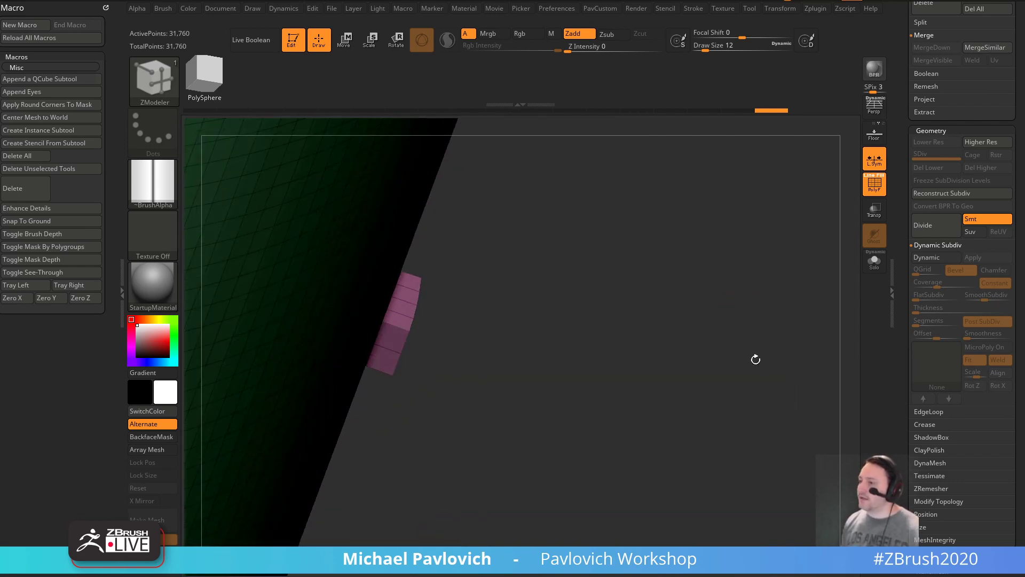
drag(699, 320, 681, 267)
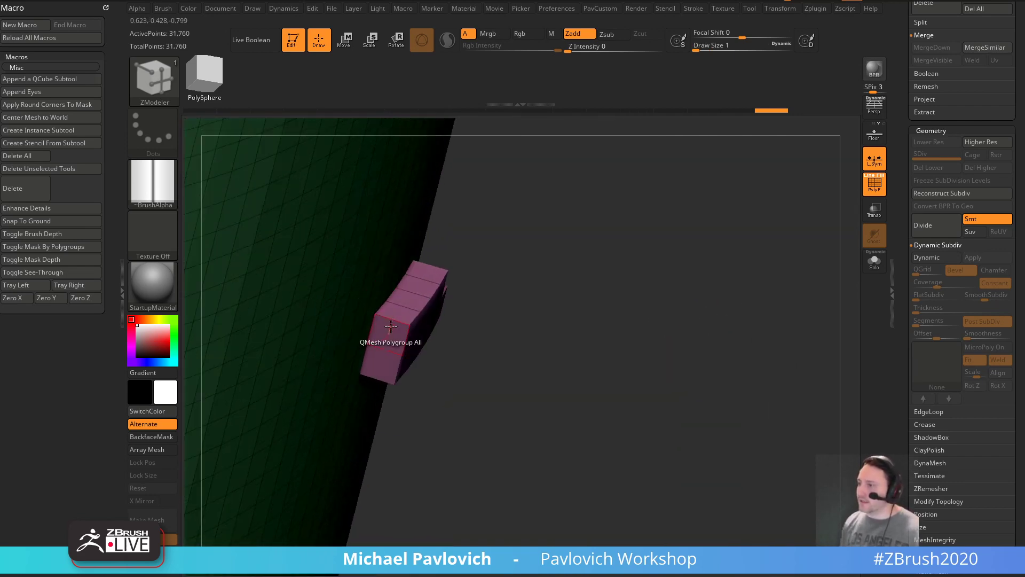
key(space)
click(369, 246)
click(363, 367)
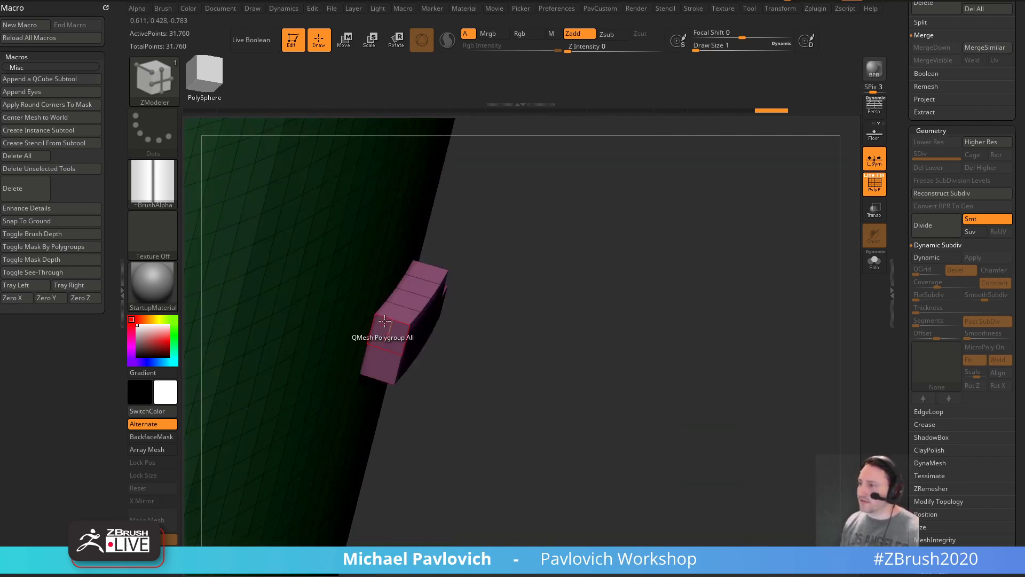
click(391, 319)
click(949, 194)
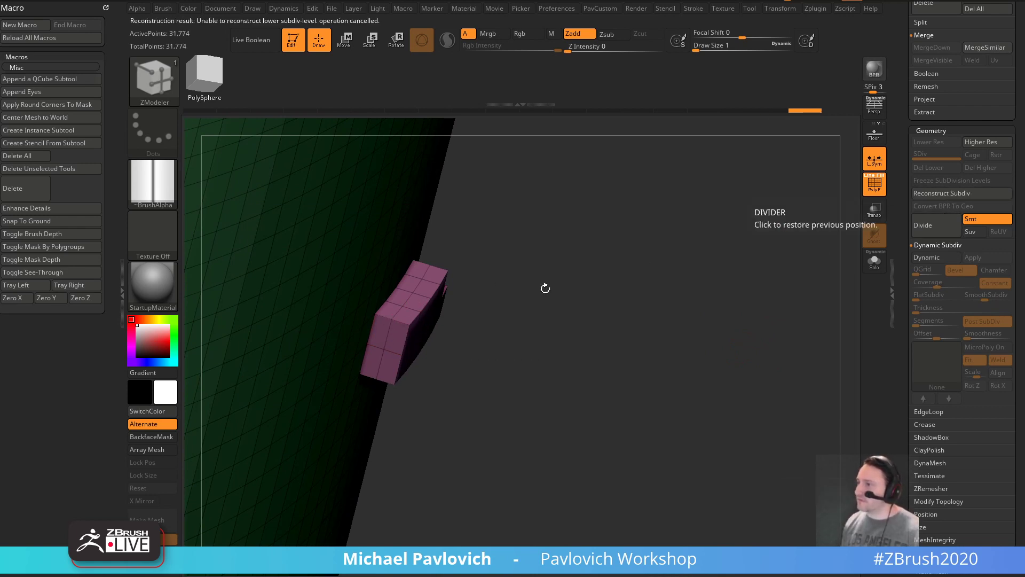
- Add two and then four more edge loops through the block's thickness, trying Reconstruct Subdiv after each round
click(399, 324)
click(383, 316)
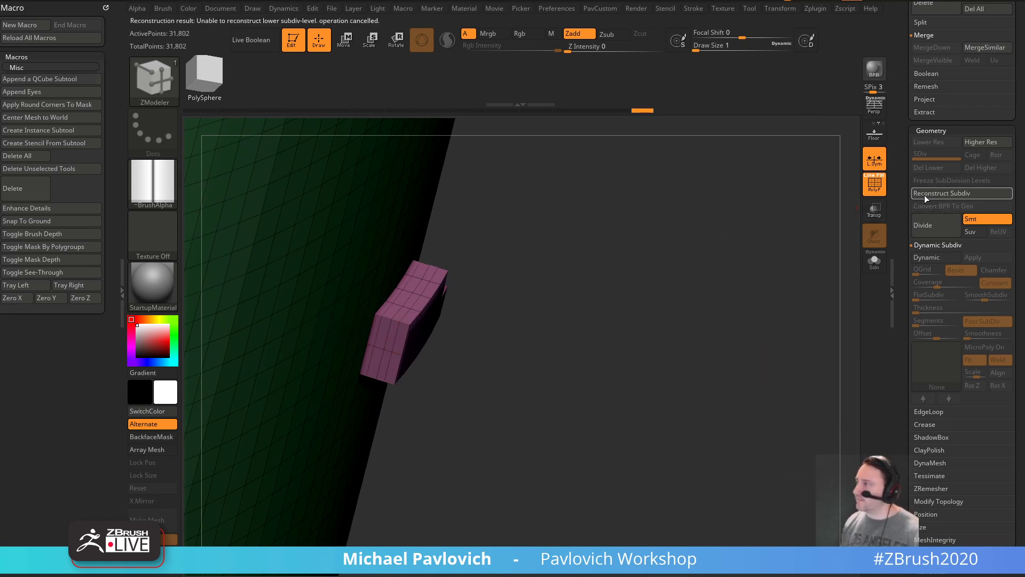
click(395, 319)
click(395, 319)
click(386, 318)
click(376, 316)
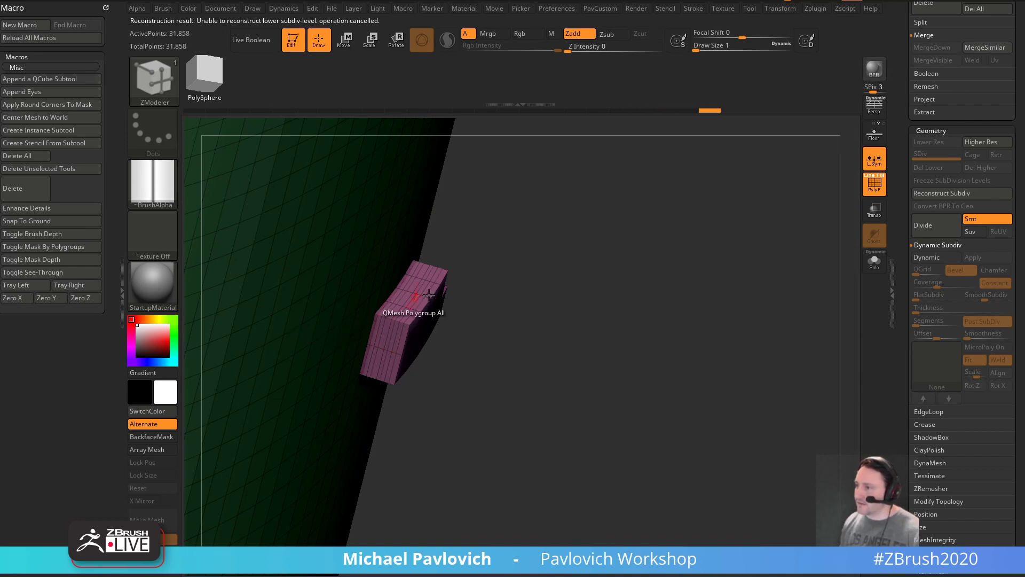
click(917, 196)
- Undo the edge loops, the extruded block and the deletion of lower levels, returning to the plain cylinder at subdivision level 4
drag(736, 279, 617, 298)
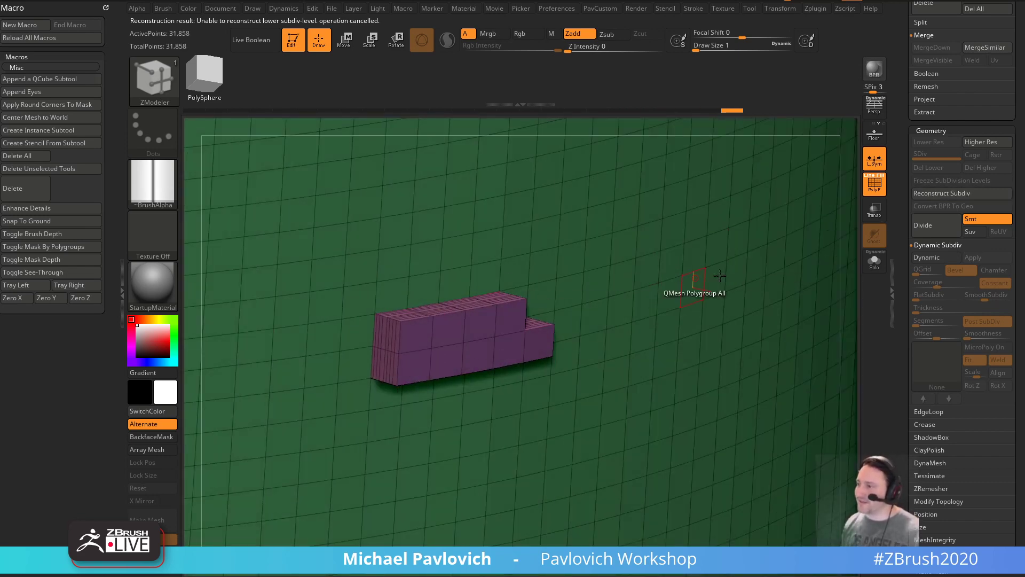
alt+drag(858, 270, 762, 275)
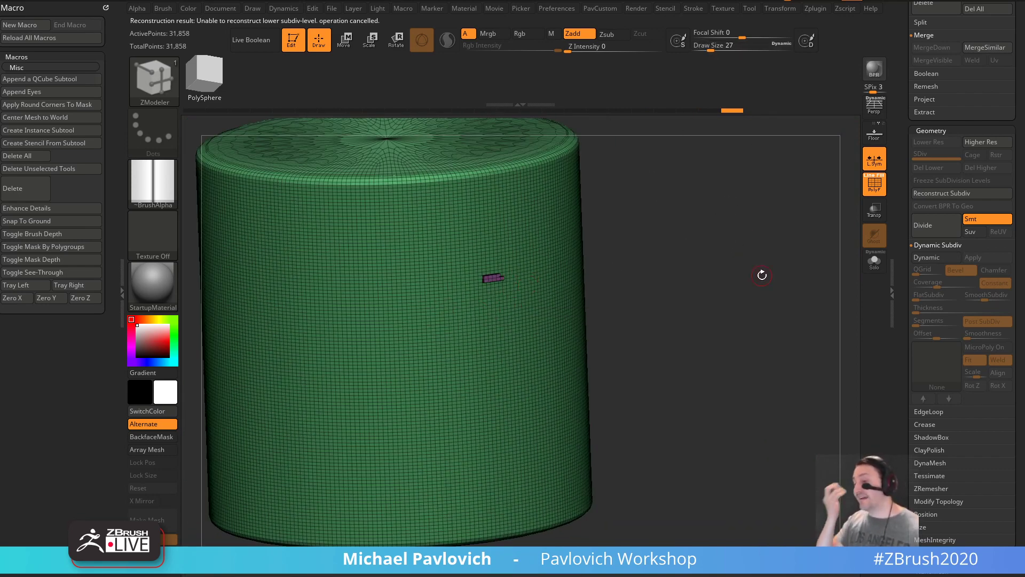
key(ctrl+z)
key(ctrl+z)
key(ctrl+z)
key(ctrl+z)
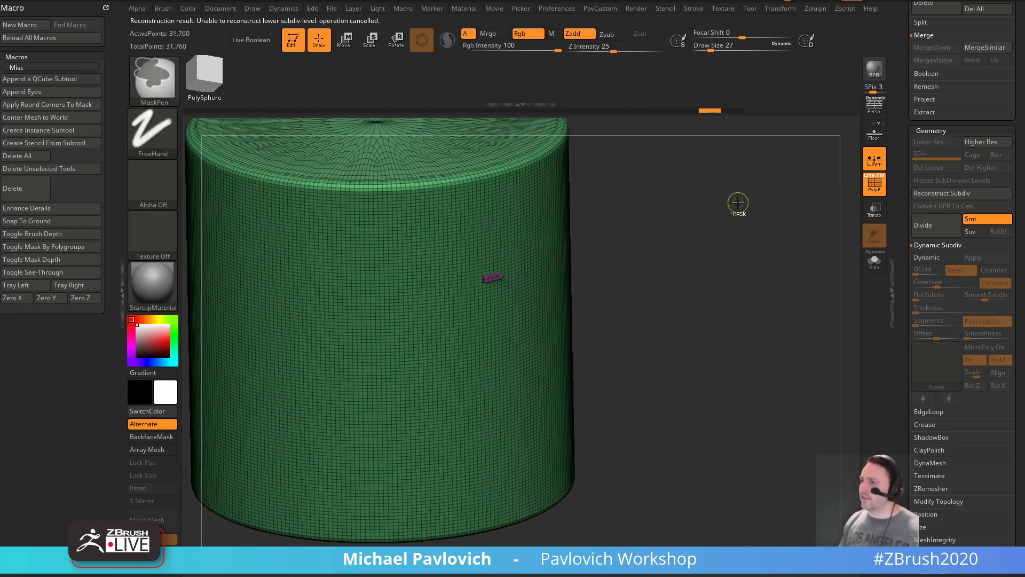
key(ctrl+z)
key(ctrl+z)
key(ctrl+z)
key(ctrl+z)
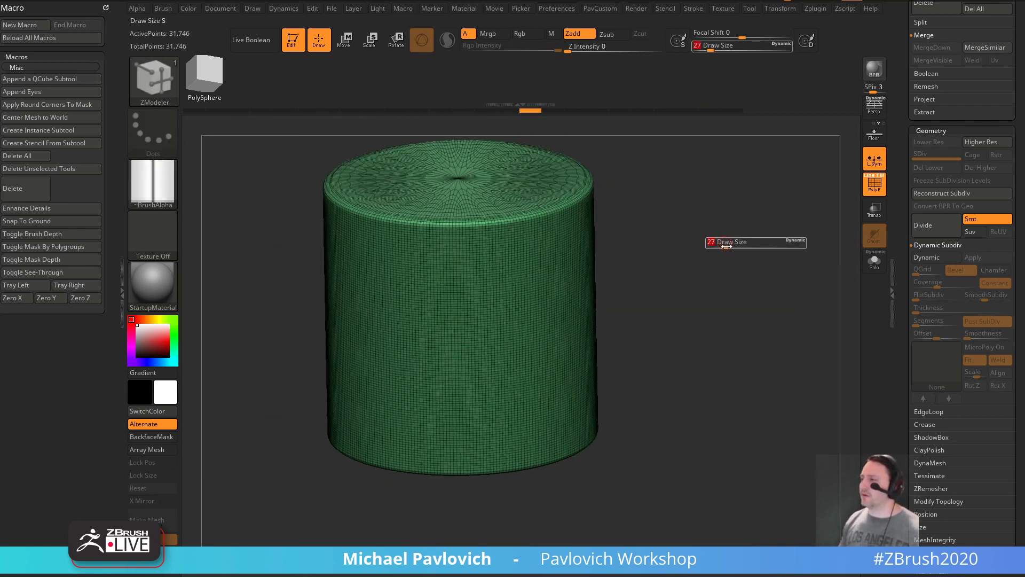
key(ctrl+z)
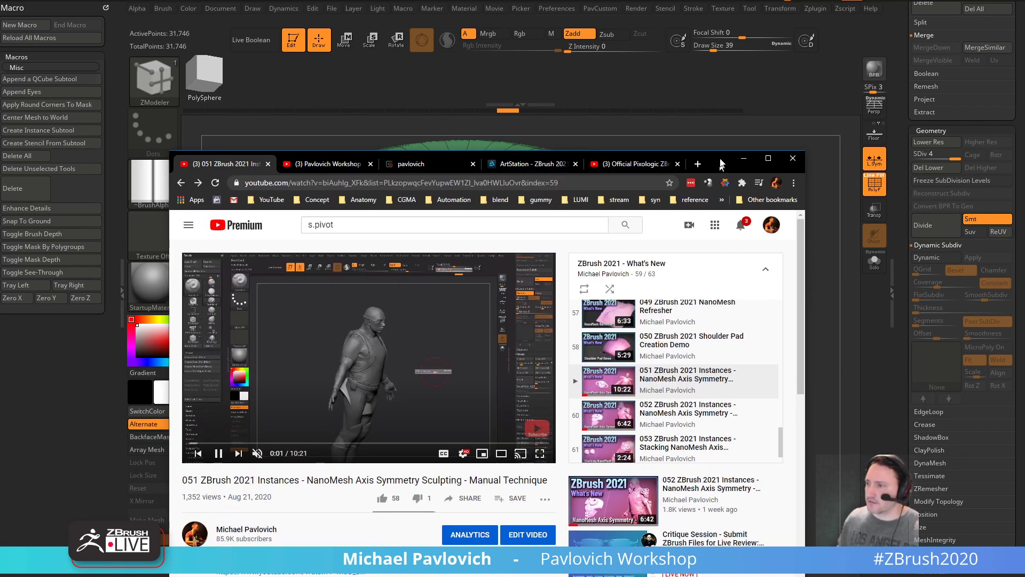
- Switch to the web browser and open the list of created playlists on the instructor's YouTube channel
drag(721, 162, 685, 31)
click(148, 52)
click(149, 52)
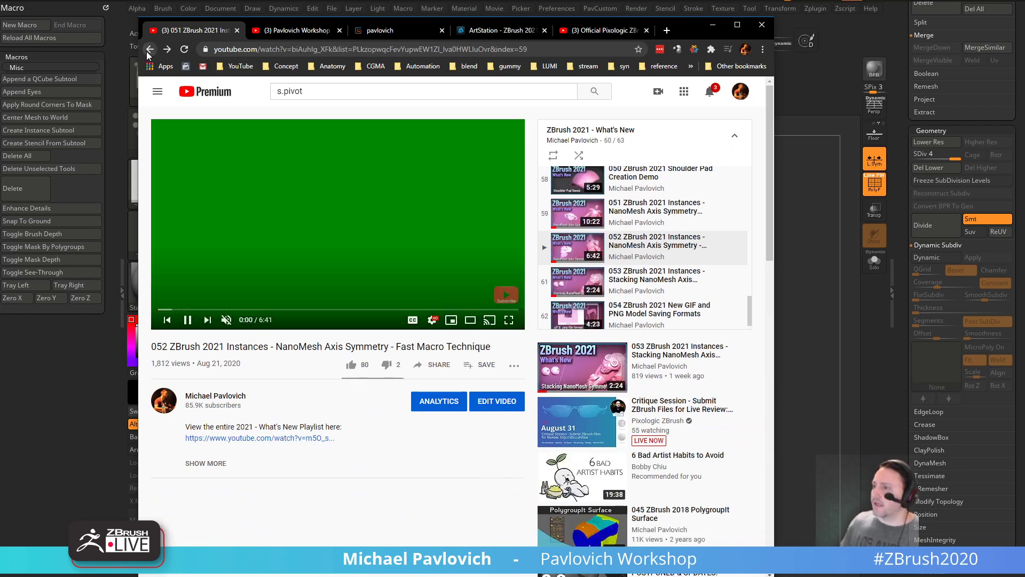
click(149, 52)
click(149, 51)
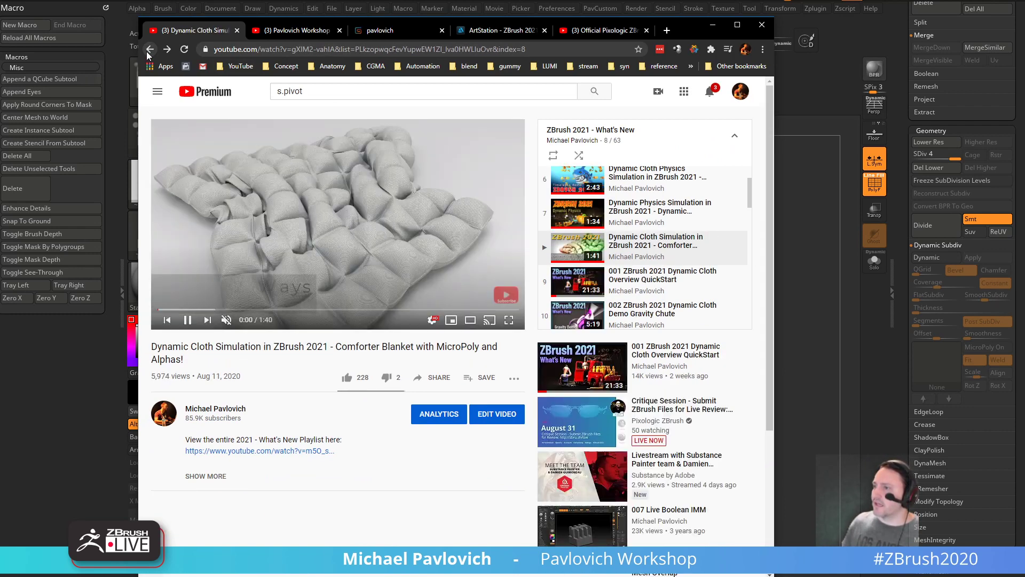
click(149, 52)
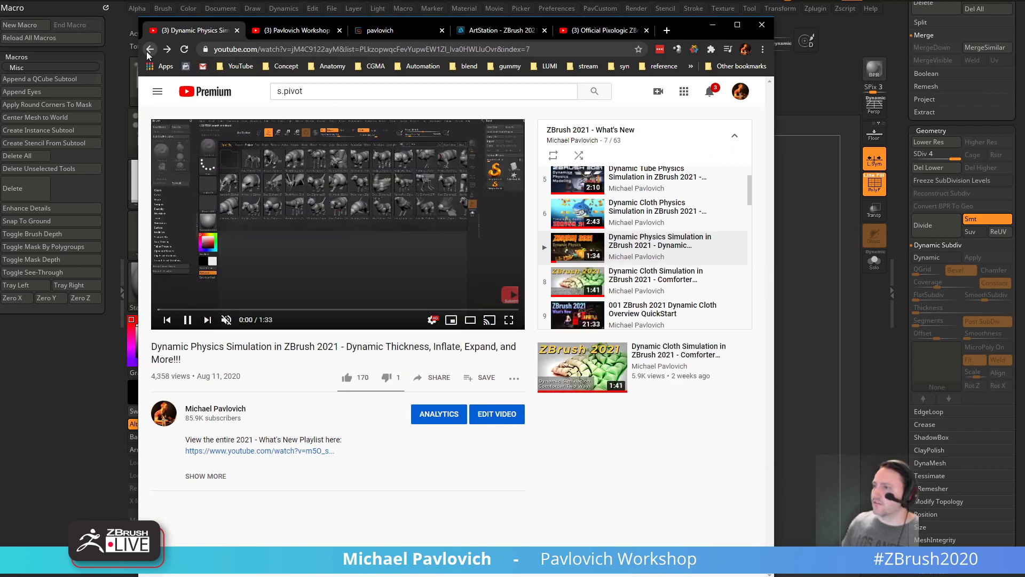
click(240, 66)
click(240, 120)
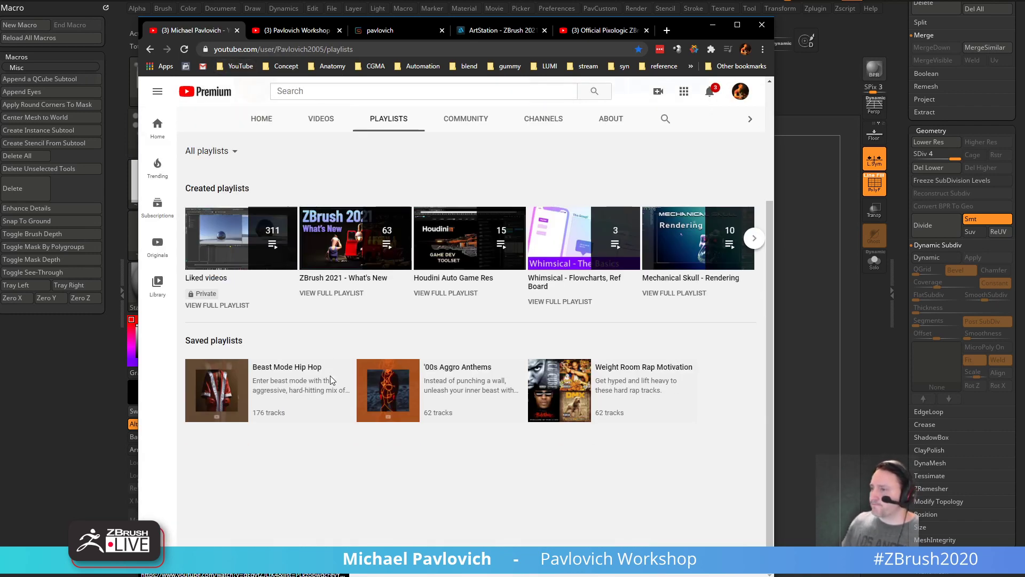
click(217, 194)
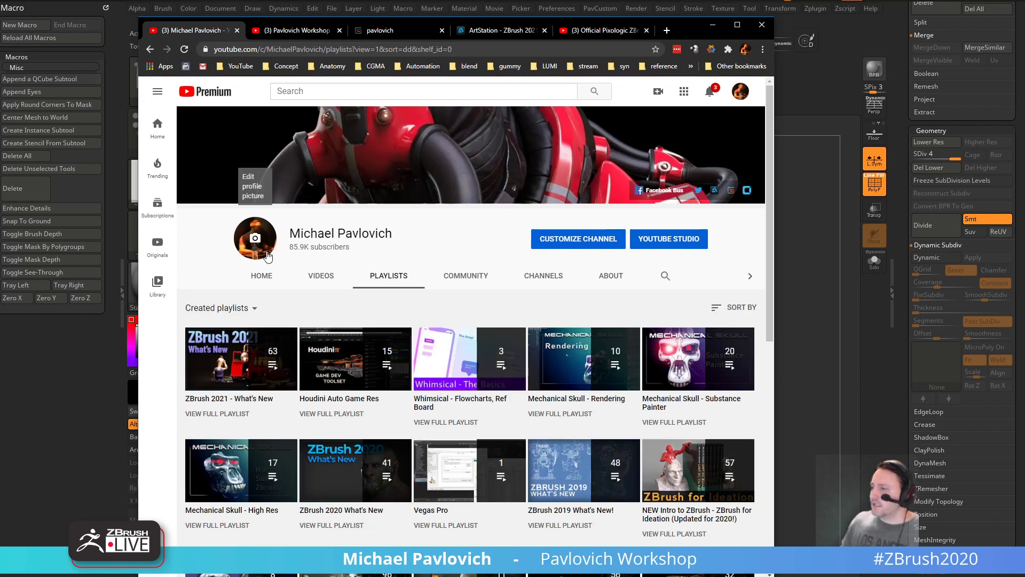
- Browse the created playlists, open the Livestream Full Episodes playlist and look through it down to its earliest episodes
scroll(256, 256, down, 8)
scroll(513, 373, down, 7)
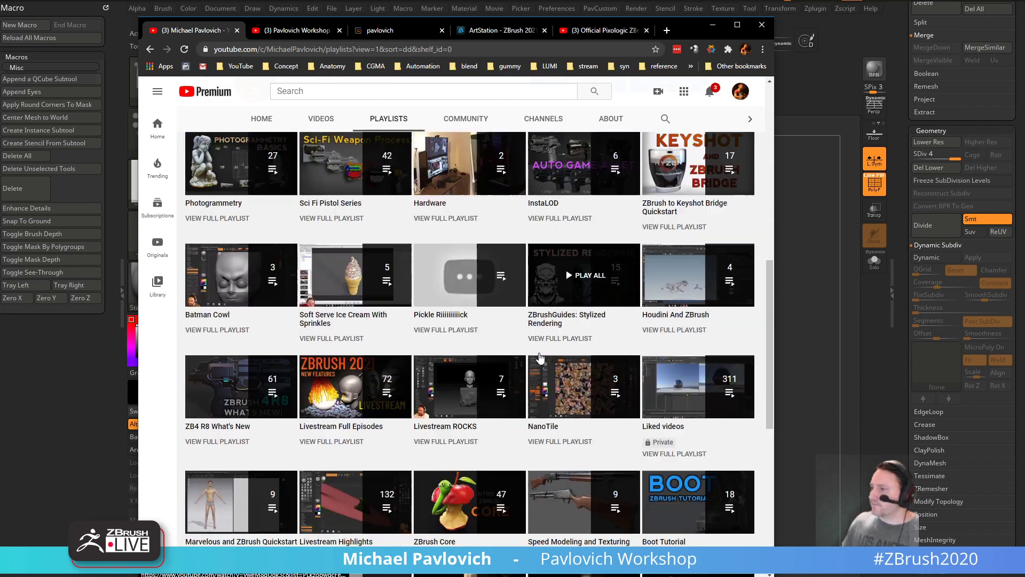
scroll(531, 359, down, 2)
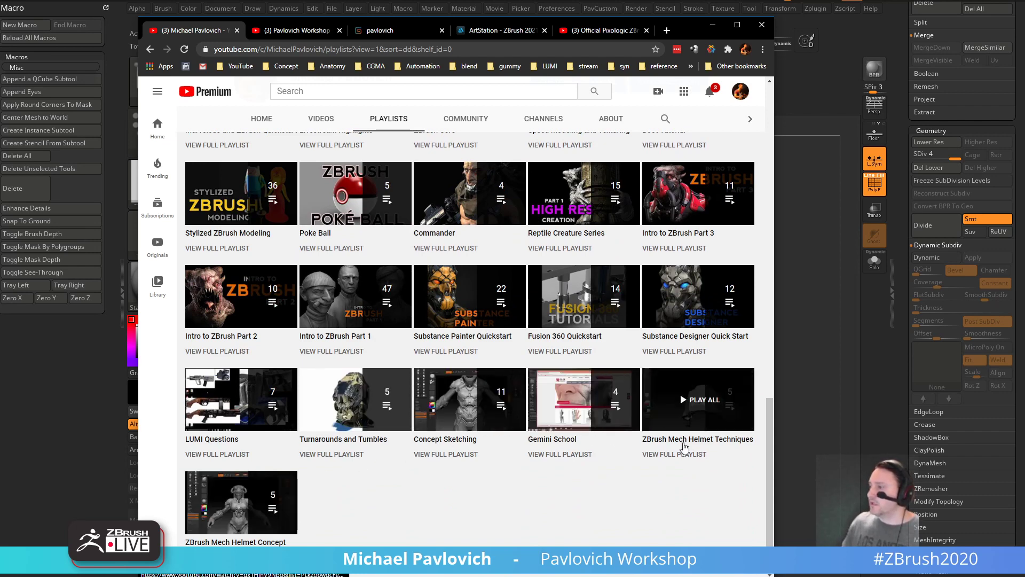
scroll(526, 422, up, 3)
scroll(524, 419, up, 5)
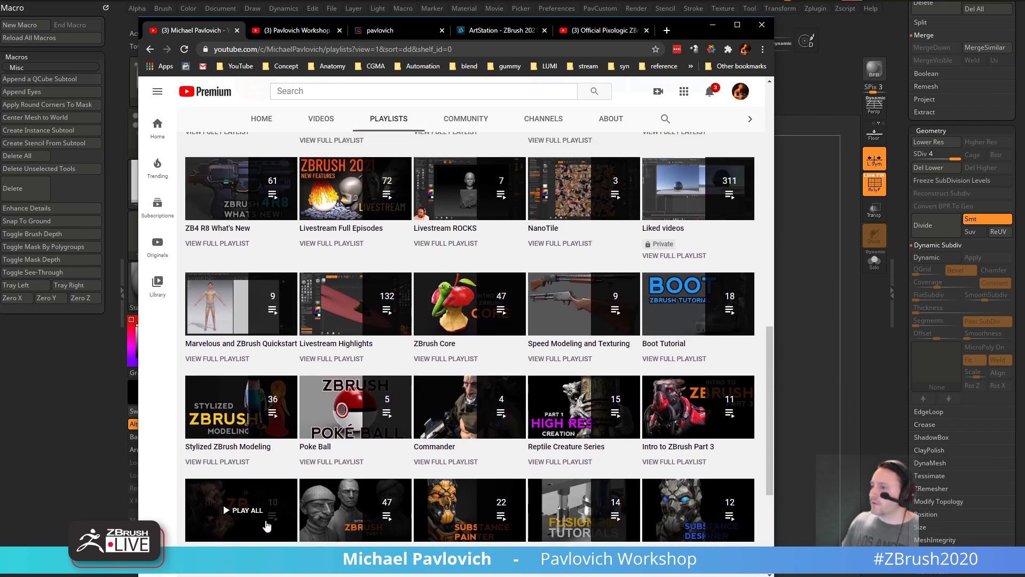
scroll(358, 501, up, 8)
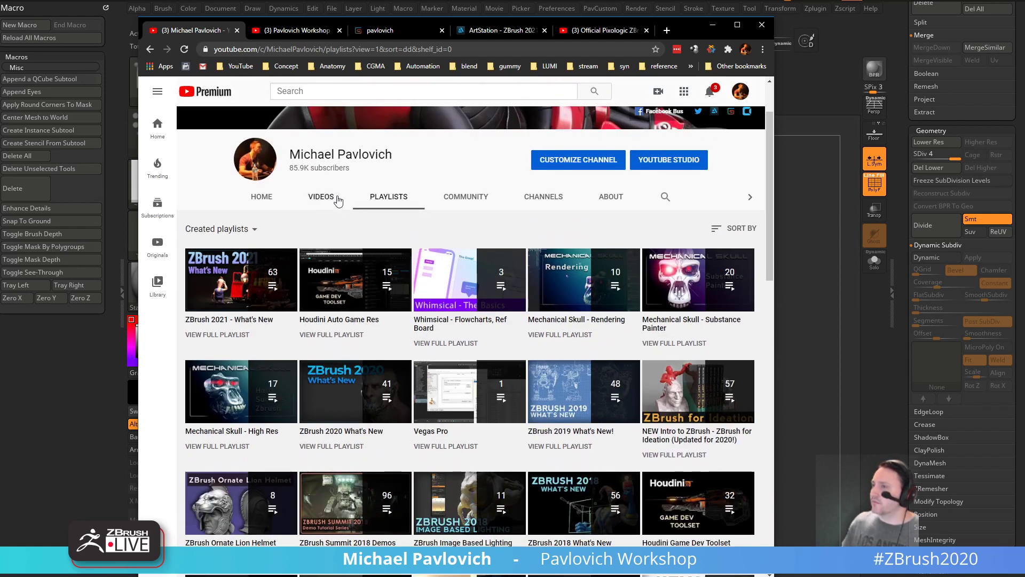
scroll(342, 347, down, 7)
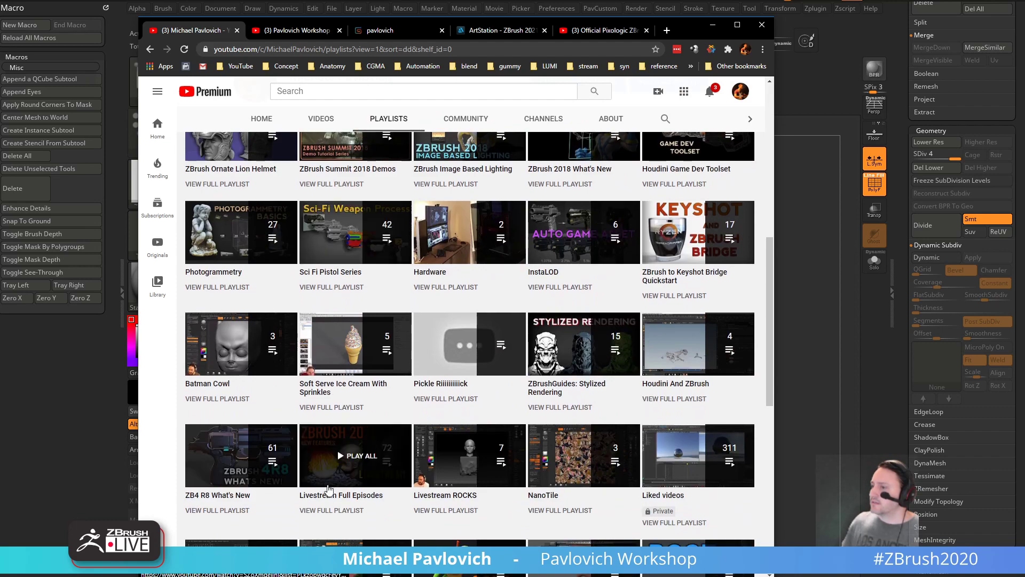
click(326, 511)
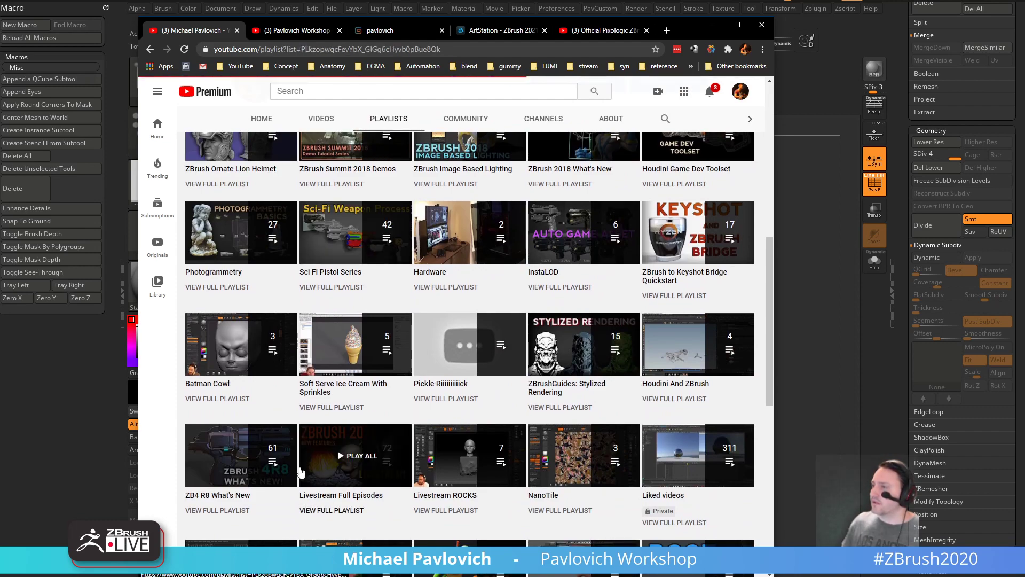
scroll(556, 294, down, 20)
scroll(555, 293, down, 20)
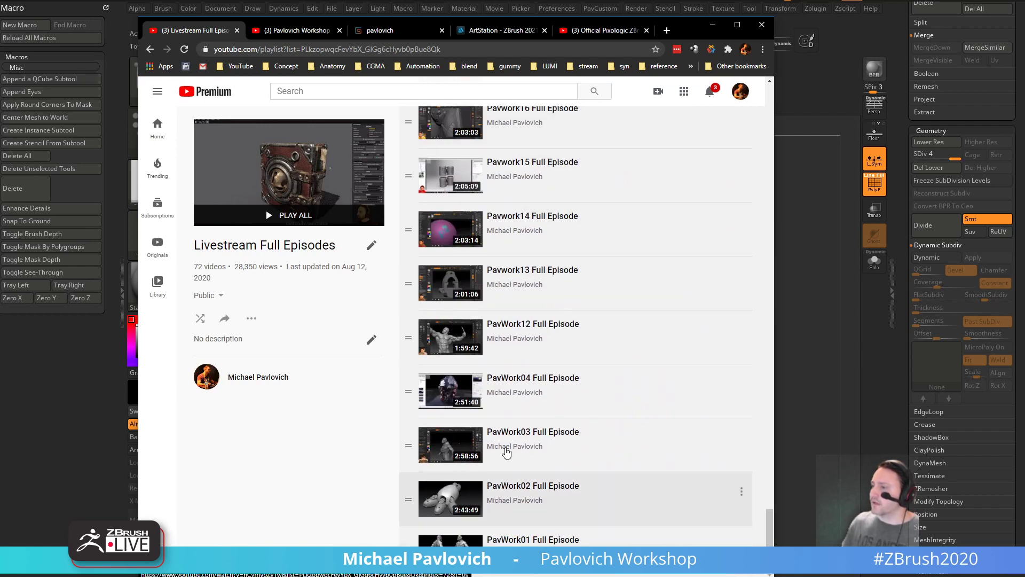
- In the Pixologic ZBrush browser tab, open the bookmarked Pavlovich Workshop playlist and look through it down to its earliest broadcasts
click(607, 32)
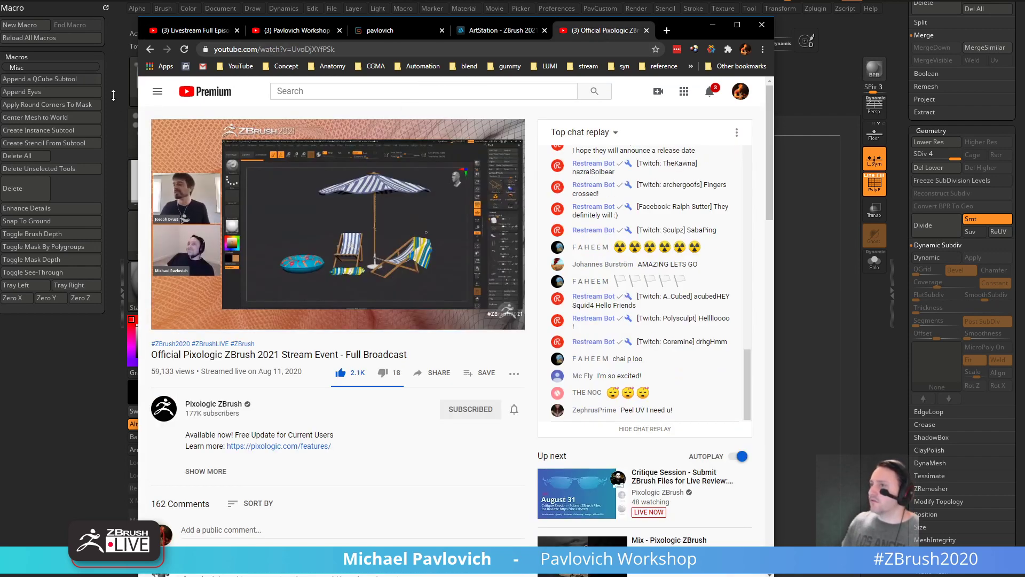
click(149, 48)
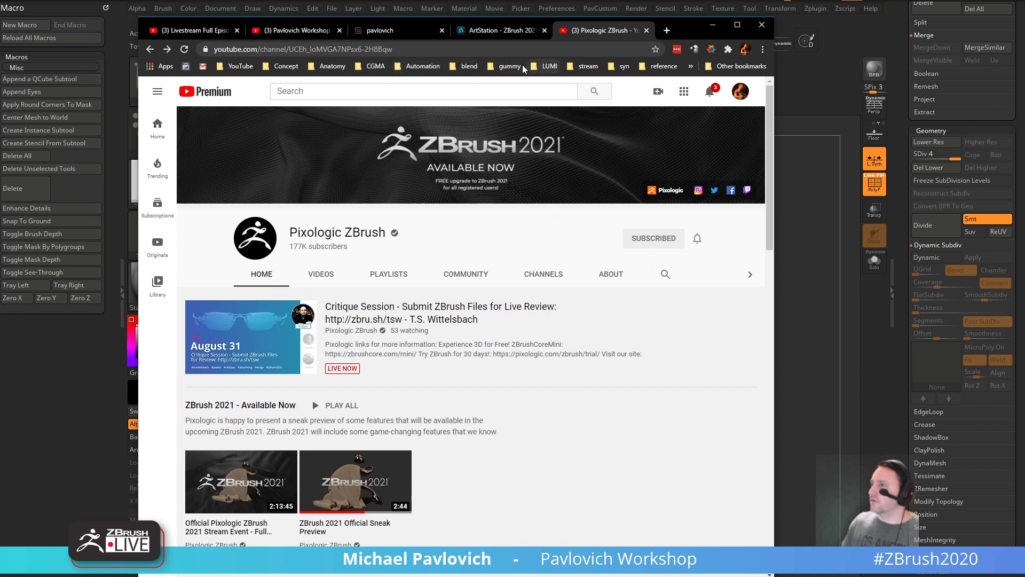
click(581, 61)
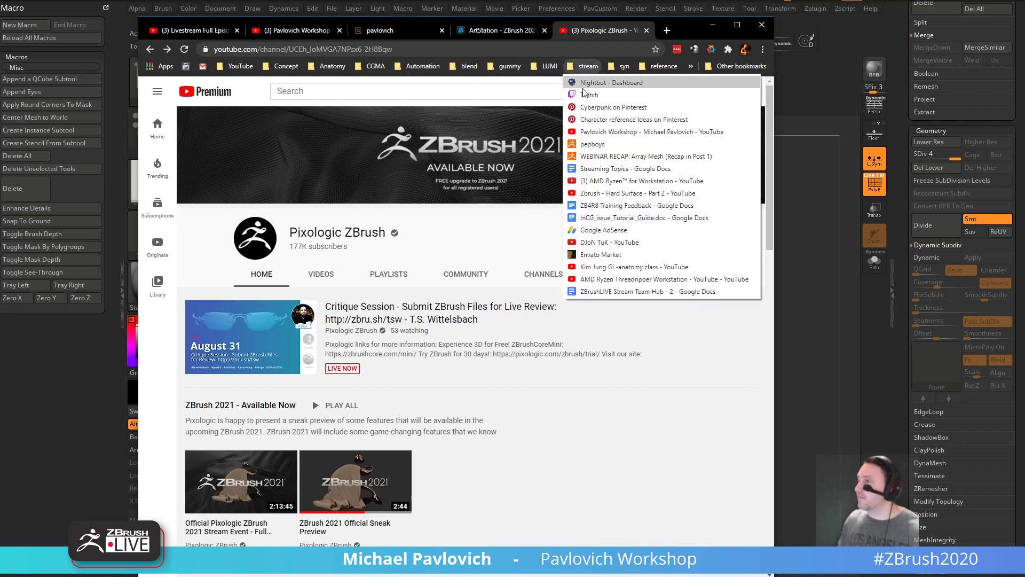
click(609, 127)
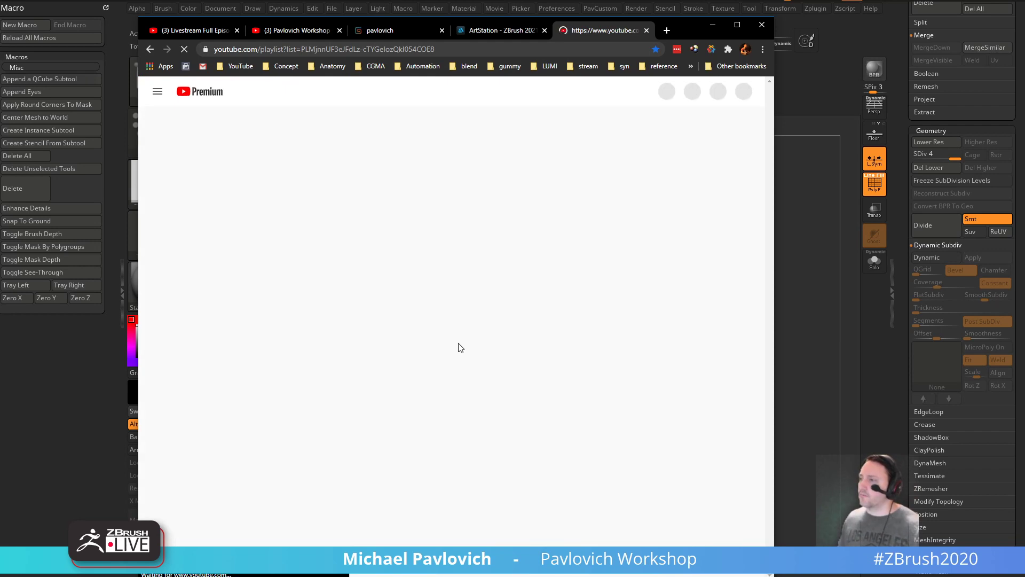
scroll(528, 340, down, 10)
scroll(528, 340, down, 20)
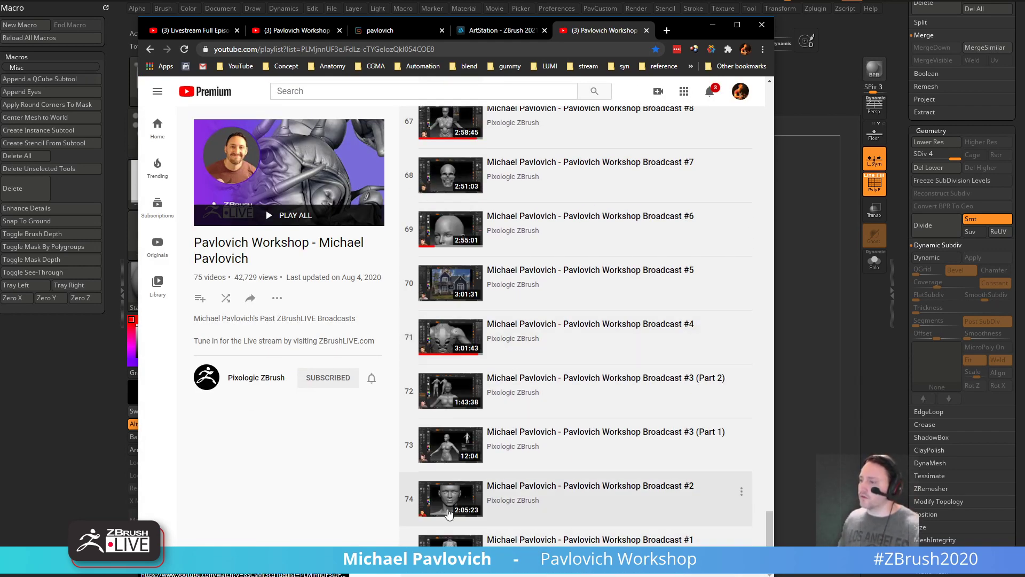
- Look back up through the Pavlovich Workshop playlist from its earliest broadcasts, and return to the cylinder in ZBrush
scroll(448, 335, up, 10)
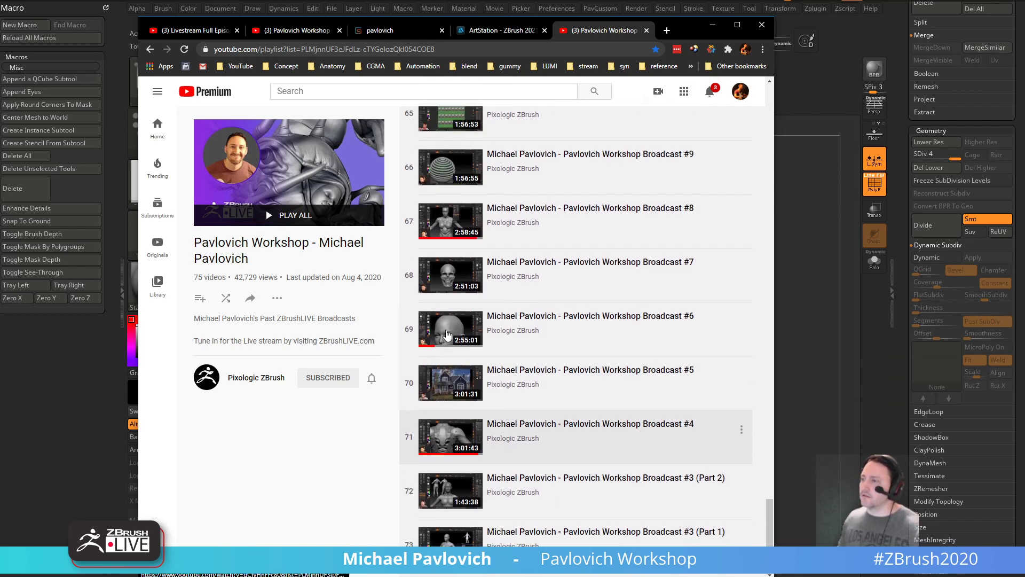
scroll(448, 335, up, 20)
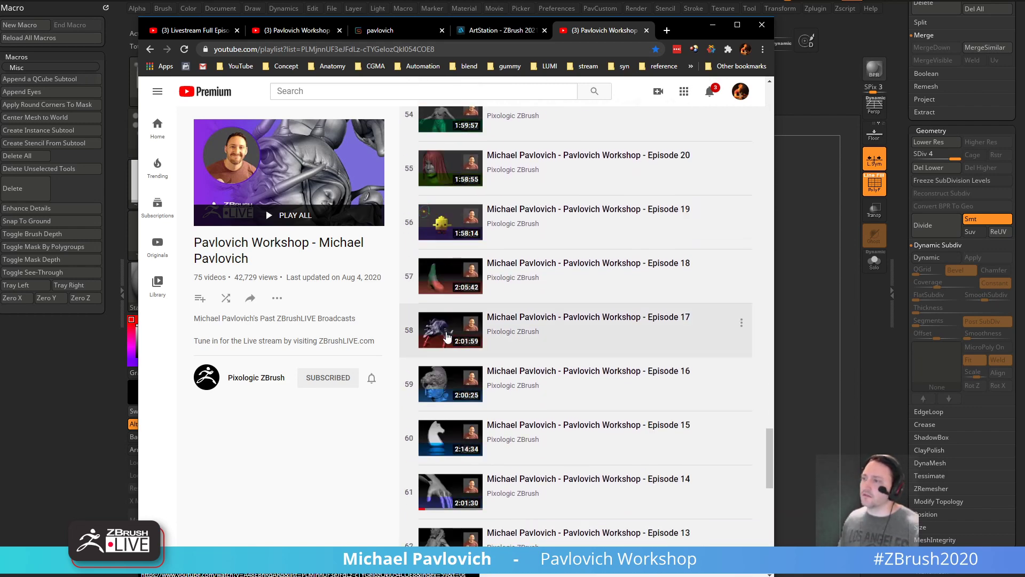
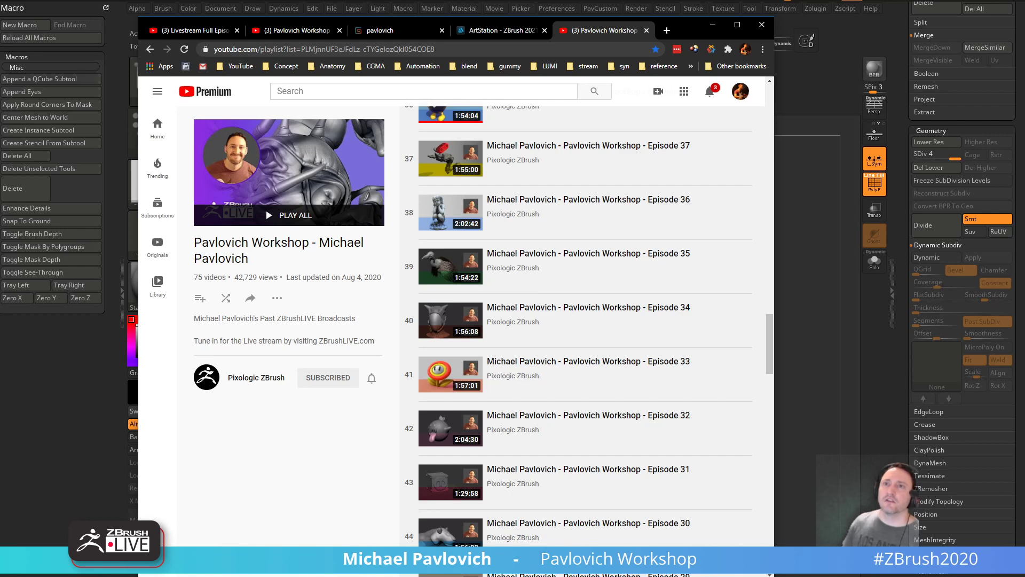
click(712, 24)
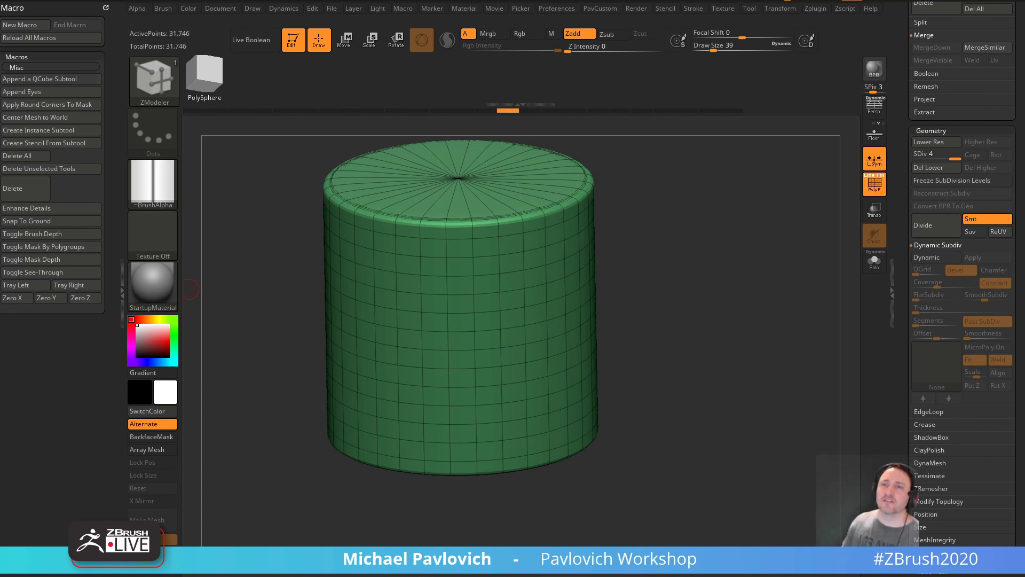
- Open the Position settings of the cylinder's geometry and shift its X Position to about 0.107
scroll(900, 299, down, 5)
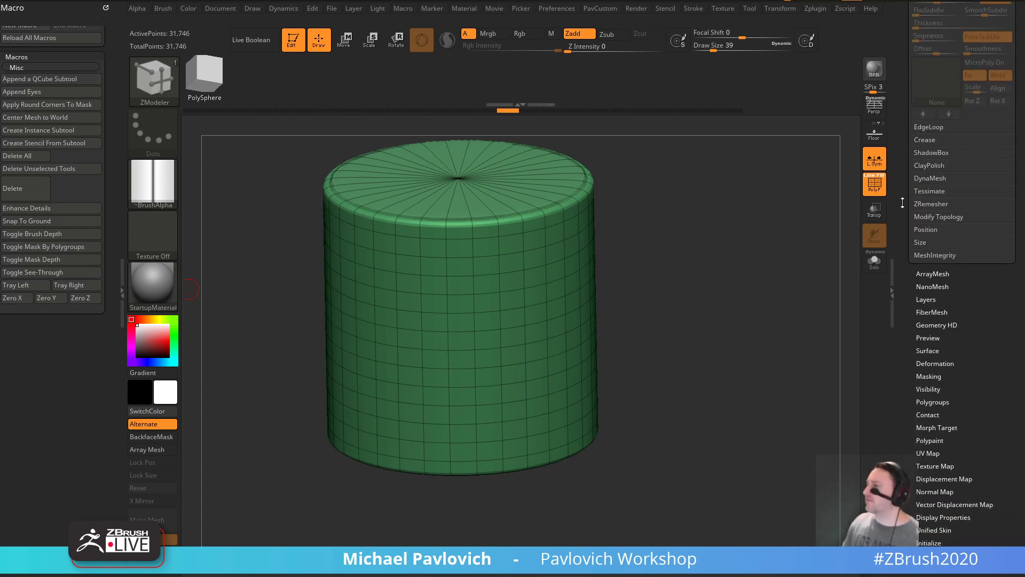
shift+click(920, 233)
click(929, 241)
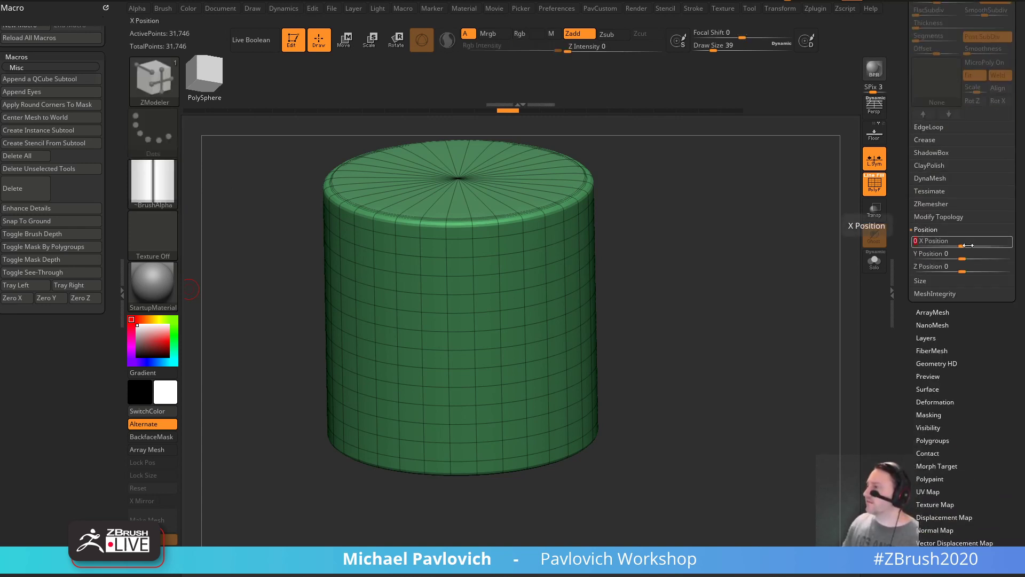
key(Return)
drag(962, 246, 975, 247)
drag(831, 258, 488, 347)
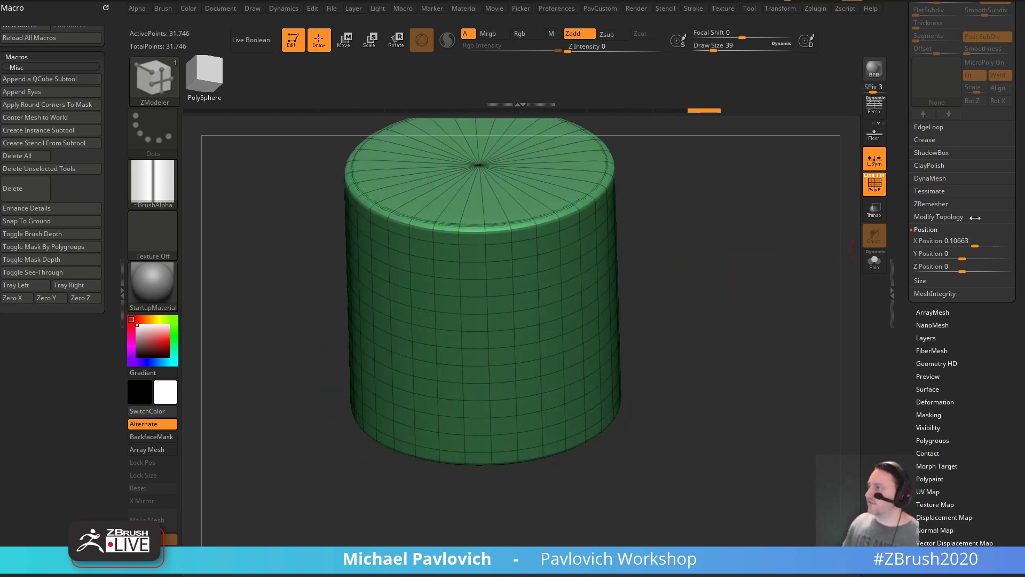
- Set the cylinder's X Position to 0 and check the cylinder from different angles
click(977, 245)
text(0)
key(Return)
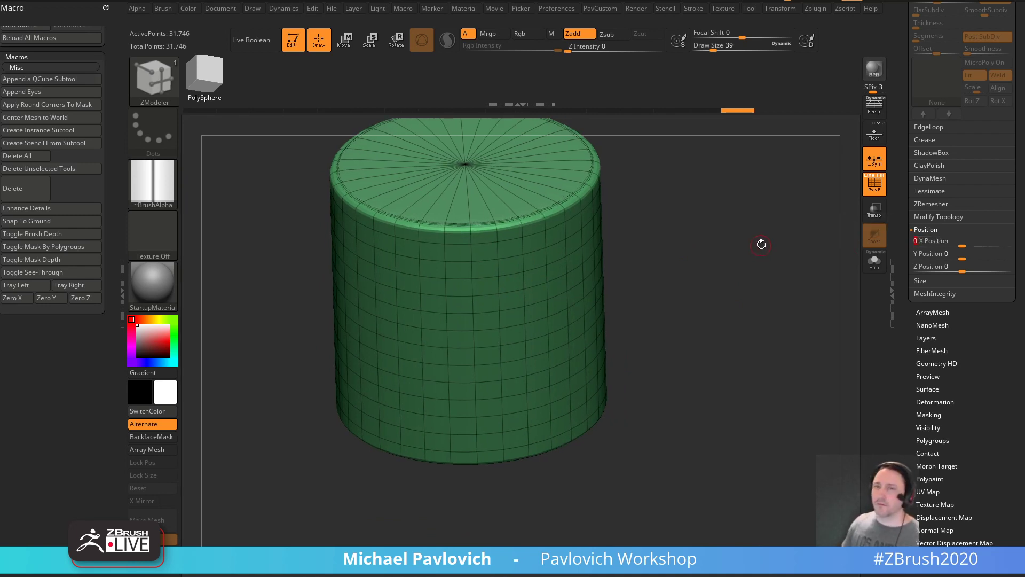
drag(762, 242, 187, 165)
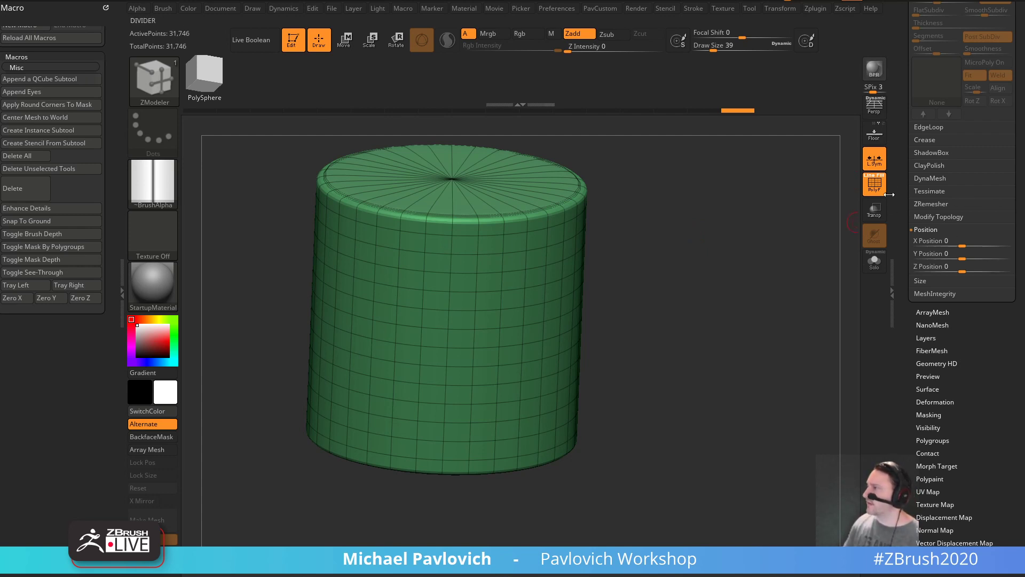
drag(619, 321, 659, 262)
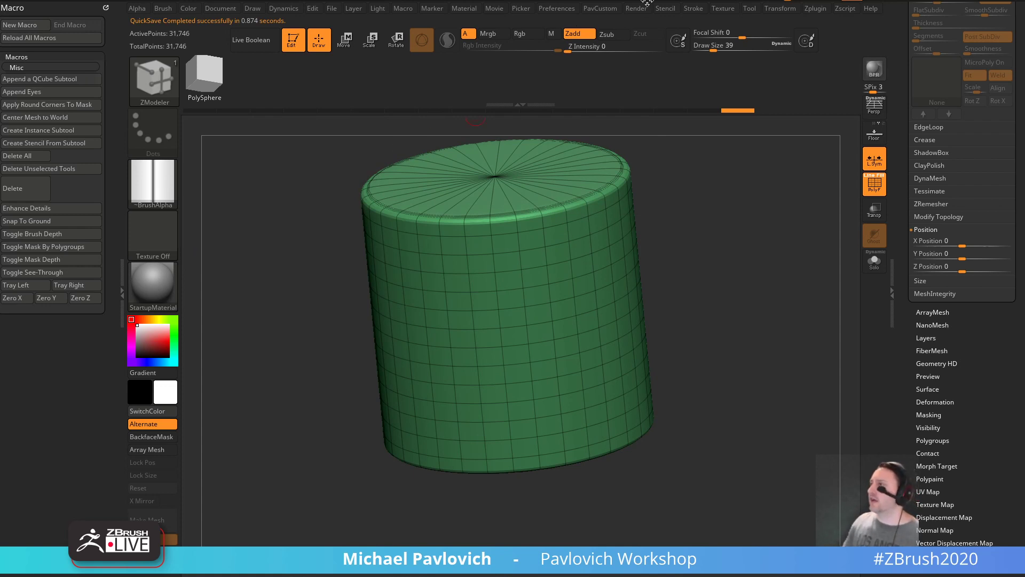
- Open the Tablet preferences and look over the sensitivity, pressure and Tablet Driver API options
click(552, 6)
key(shift)
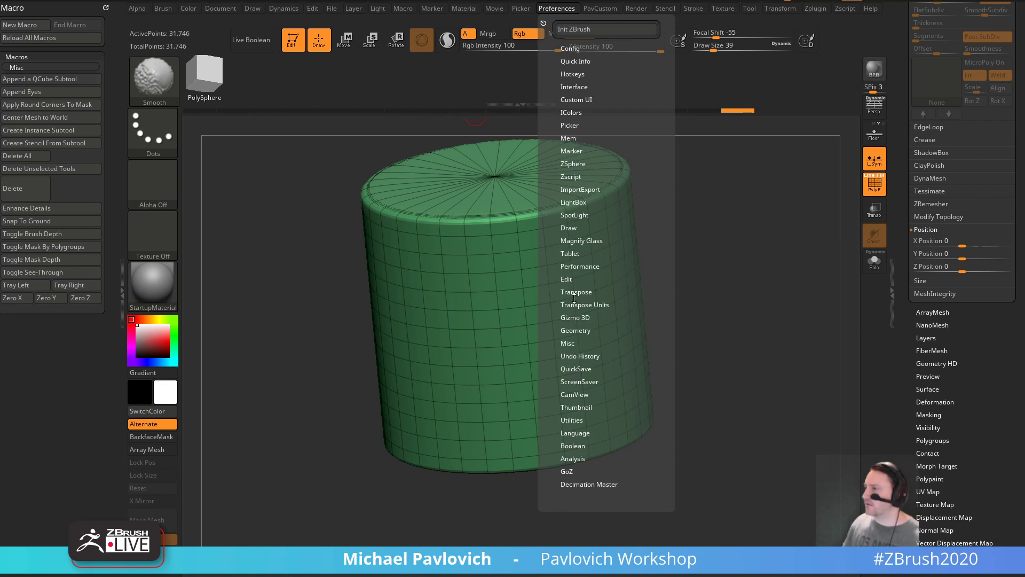
click(570, 255)
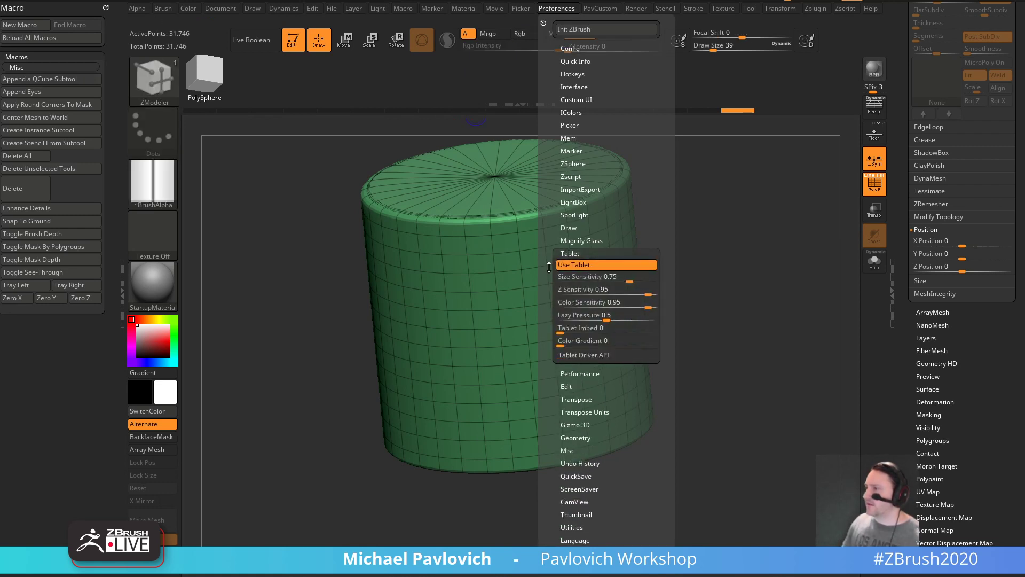
drag(549, 267, 547, 243)
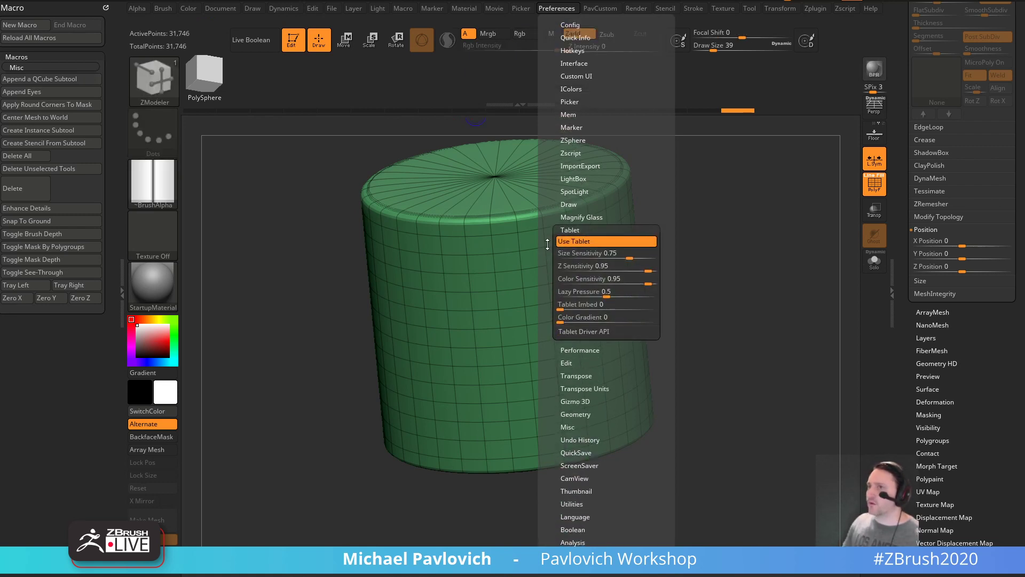
click(574, 331)
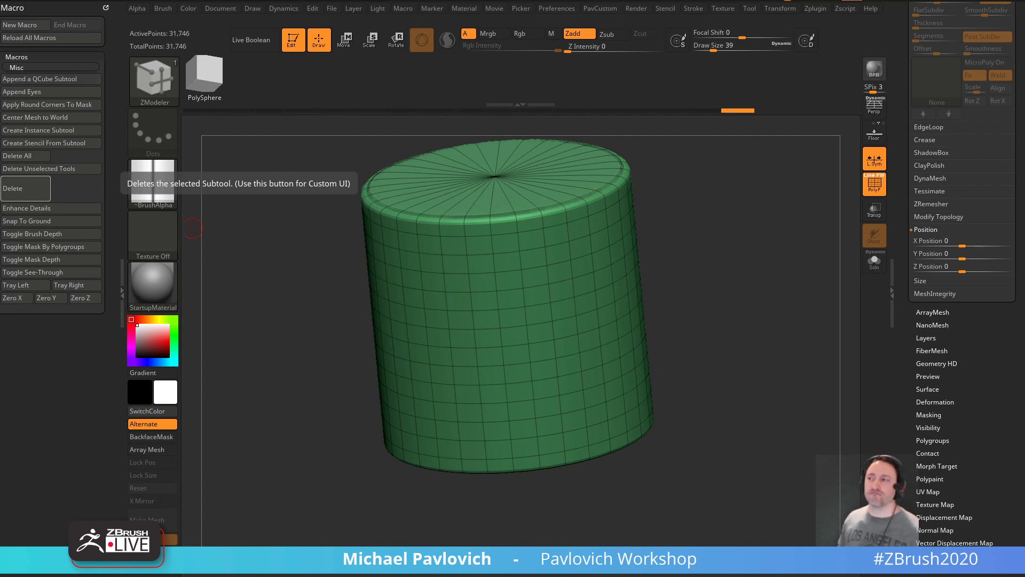
- Open the Deformation settings for the cylinder and examine the available deformers, toggling the polyframe display off and on
scroll(907, 351, down, 1)
key(shift)
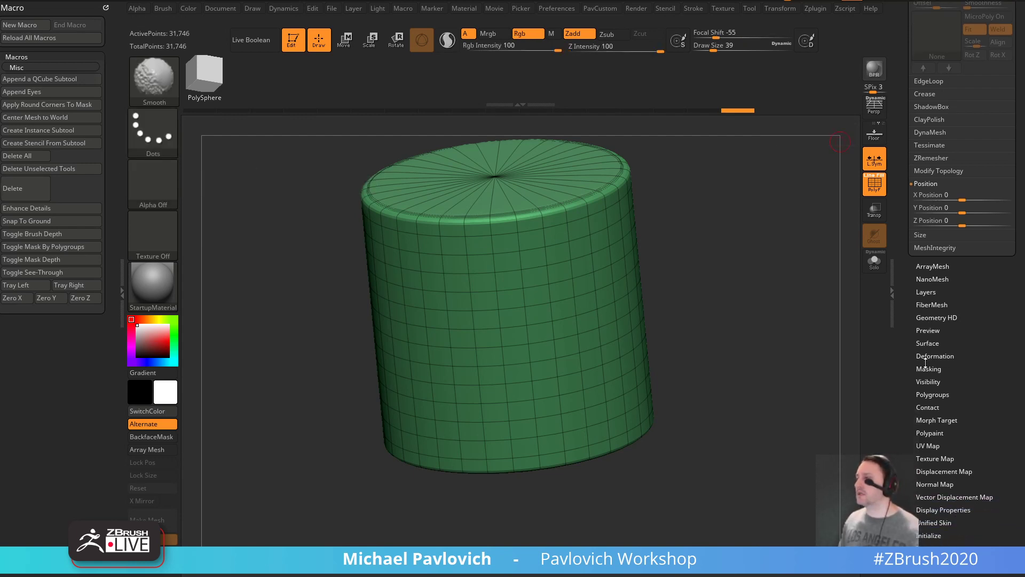
click(931, 357)
scroll(907, 267, down, 5)
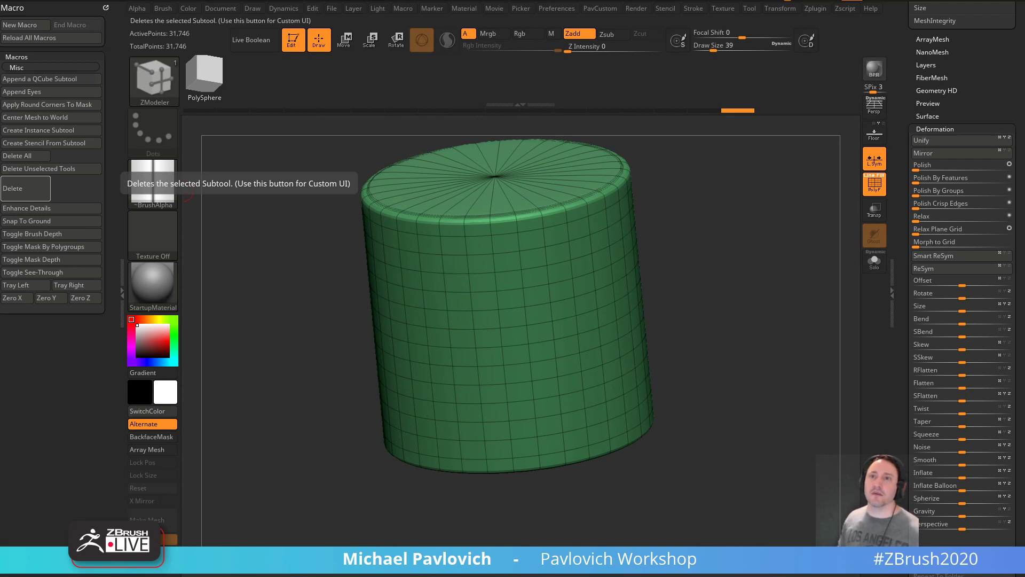
click(883, 188)
drag(844, 196, 827, 203)
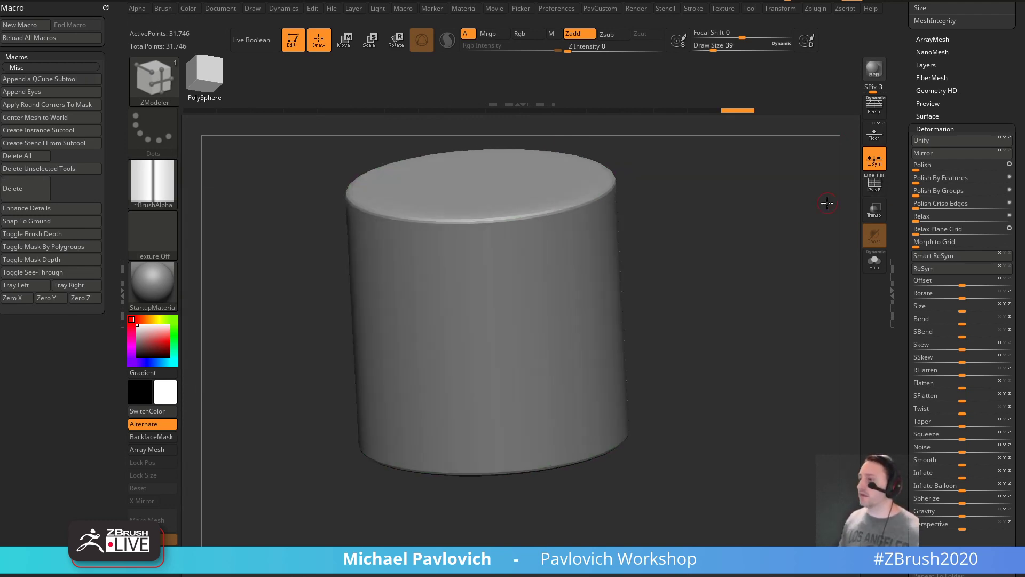
key(shift+d)
click(877, 187)
- Step the undo history back to the cylinder before any subdivision levels were added
drag(911, 197, 919, 477)
key(ctrl+z)
key(ctrl+z)
key(ctrl+z)
key(ctrl+z)
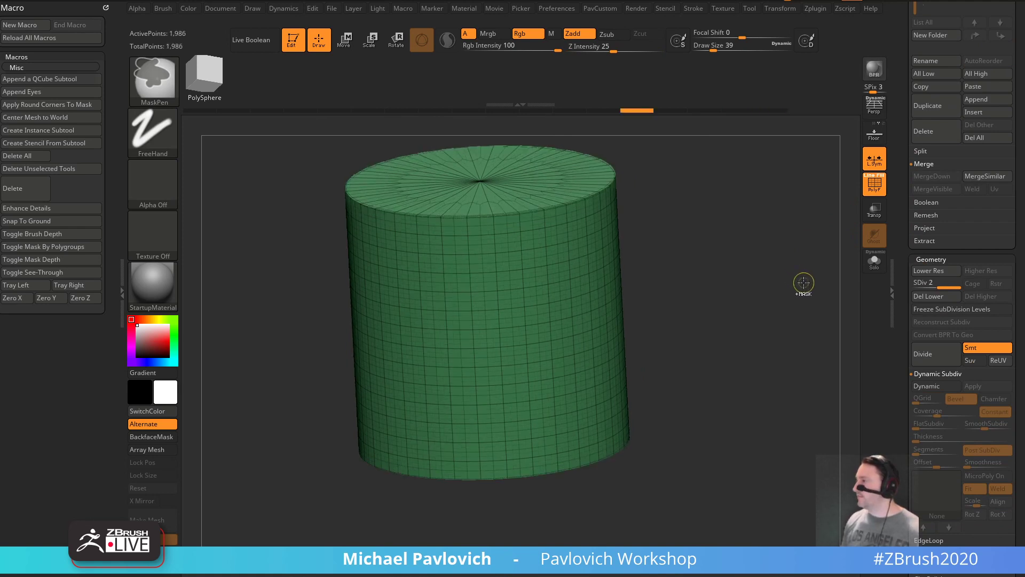
key(ctrl+z)
- Select the ZModeler brush and switch off Dynamic Subdiv on the undivided cylinder
key(b)
key(z)
key(m)
click(926, 386)
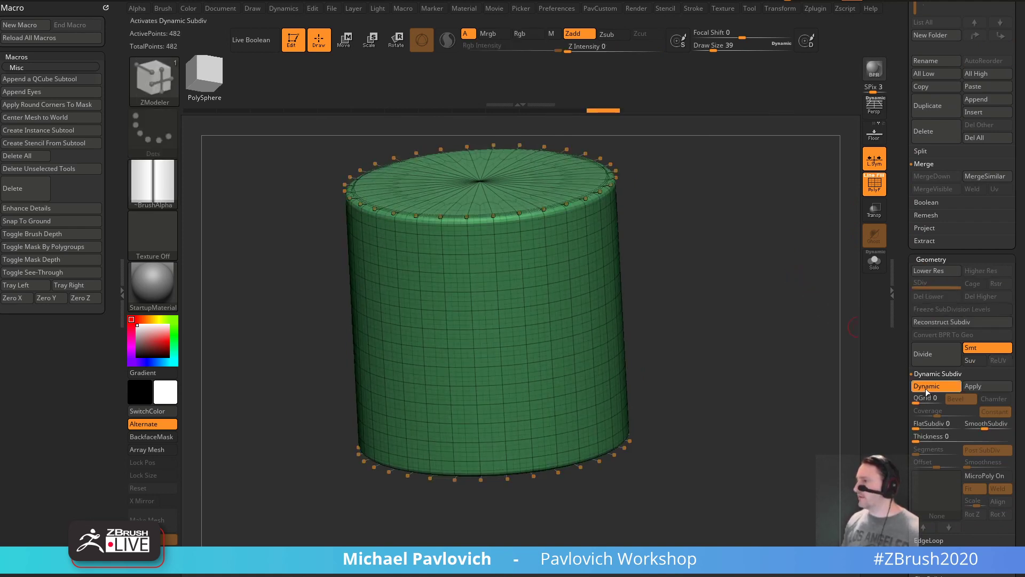
click(926, 390)
- Scale the cylinder down in a straight-on view and stretch it along Y into a tall, thin rod
shift+drag(776, 355, 753, 297)
key(w)
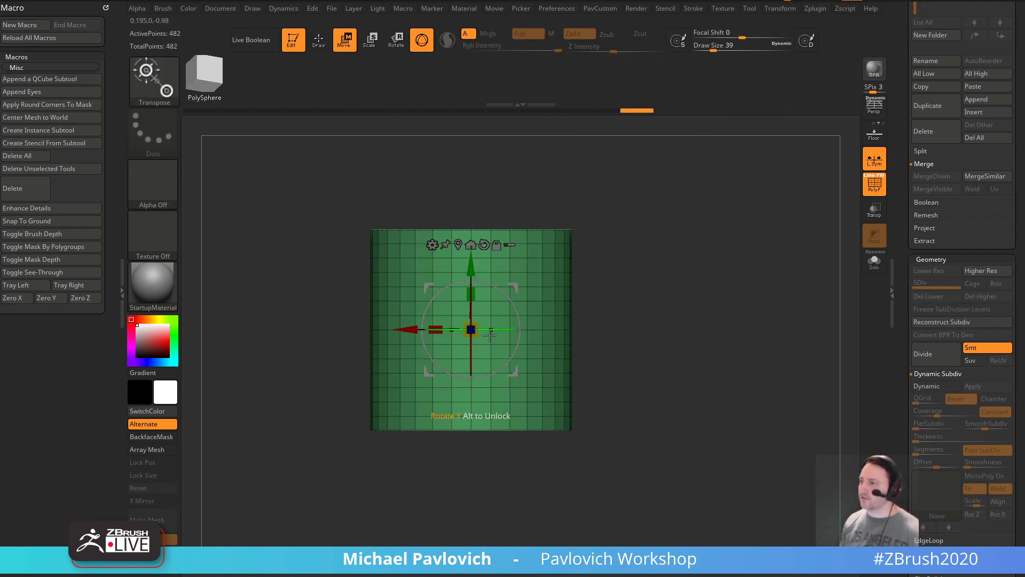
drag(477, 324, 397, 363)
drag(471, 295, 567, 192)
key(q)
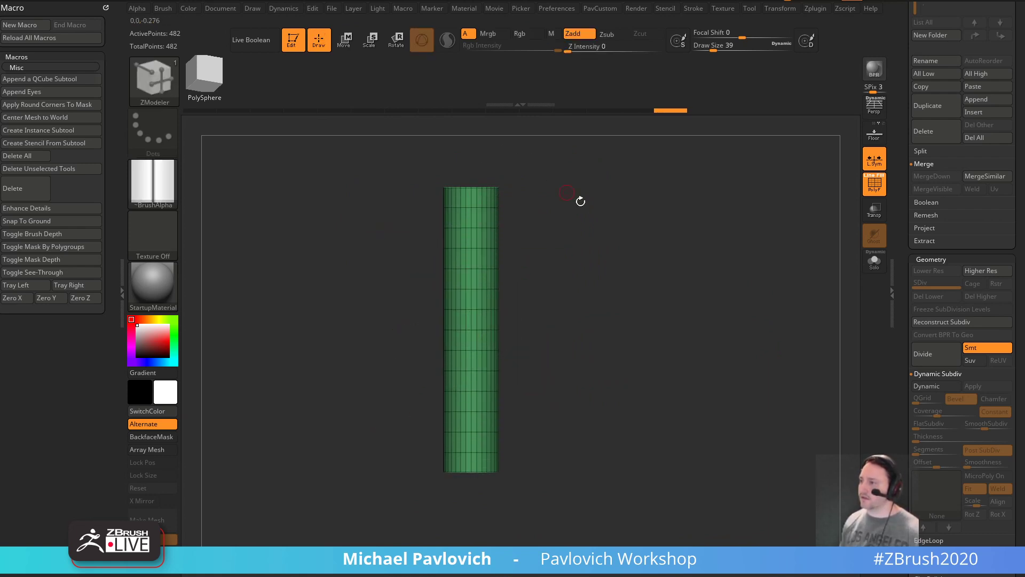
- Duplicate the rod within the same mesh using the Gizmo, placing the copy above and beside the masked original
drag(620, 239, 611, 305)
key(w)
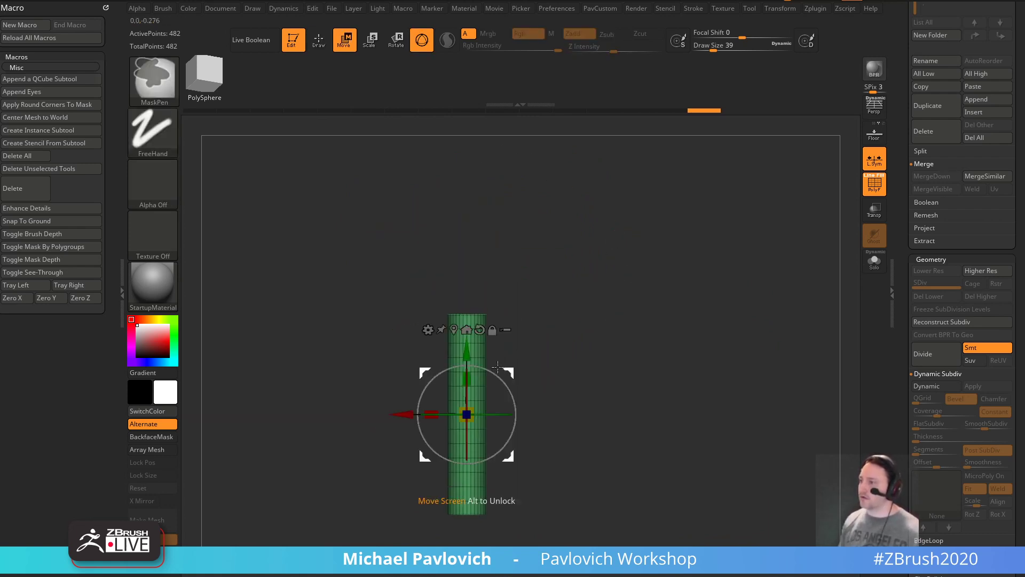
ctrl+drag(496, 374, 516, 409)
key(ctrl+z)
ctrl+drag(508, 373, 560, 292)
key(ctrl+z)
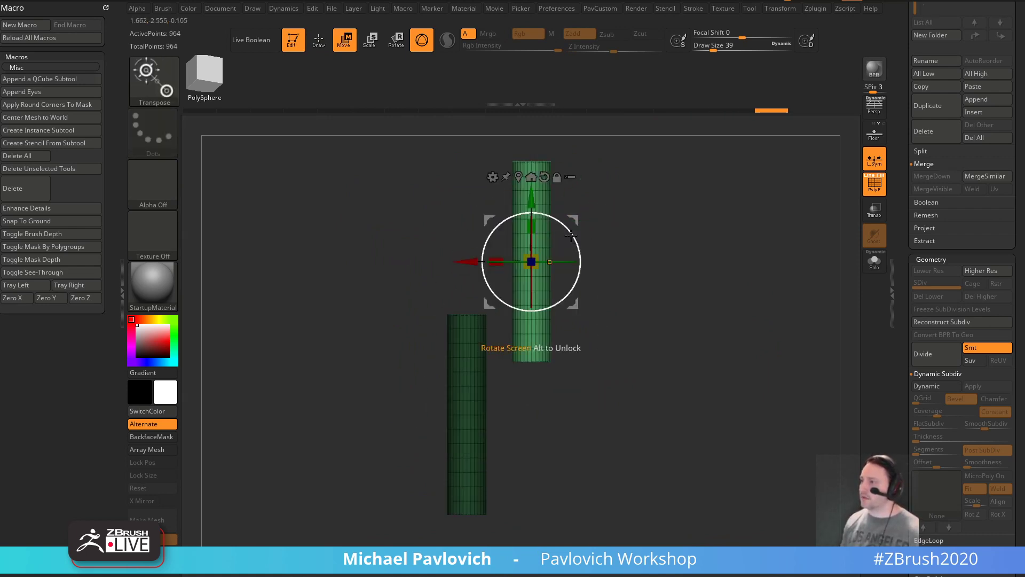
- Try several times to rotate the duplicated rod in the screen plane, undoing each rotation
drag(571, 236, 602, 309)
key(ctrl+z)
key(ctrl+z)
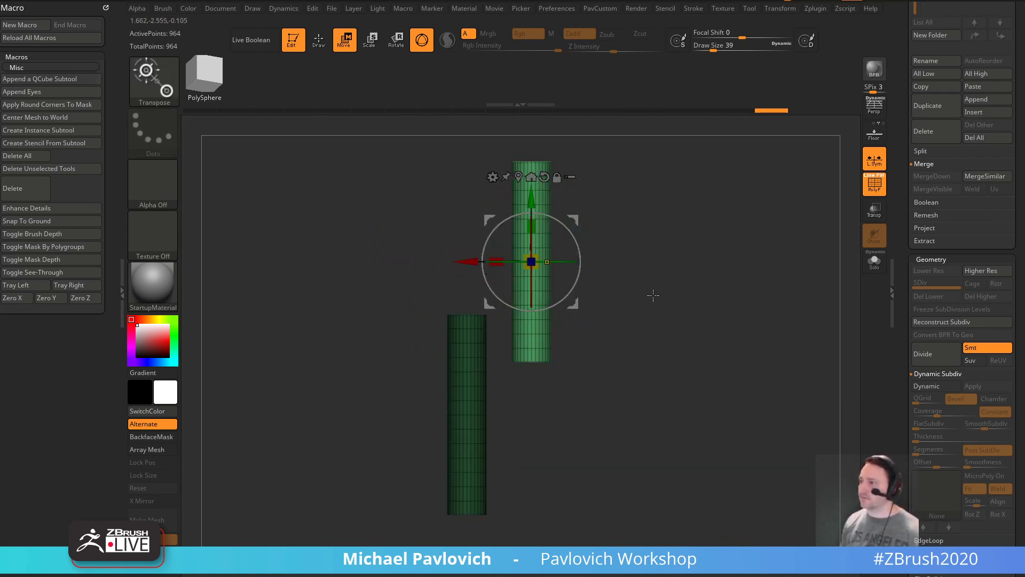
key(ctrl+z)
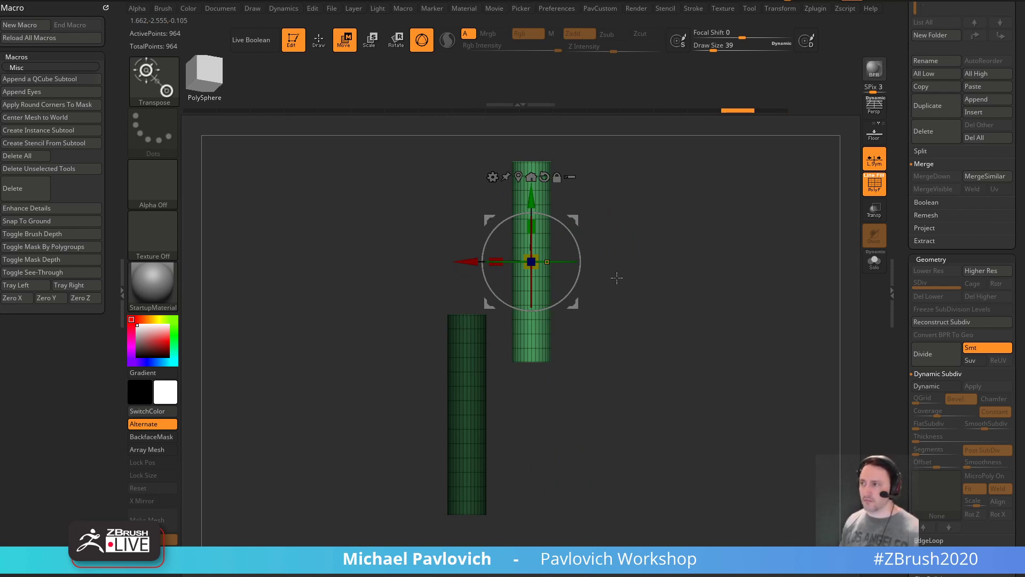
mouse_move(583, 249)
mouse_down()
mouse_move(615, 296)
mouse_move(600, 309)
mouse_move(637, 294)
mouse_up()
key(ctrl+z)
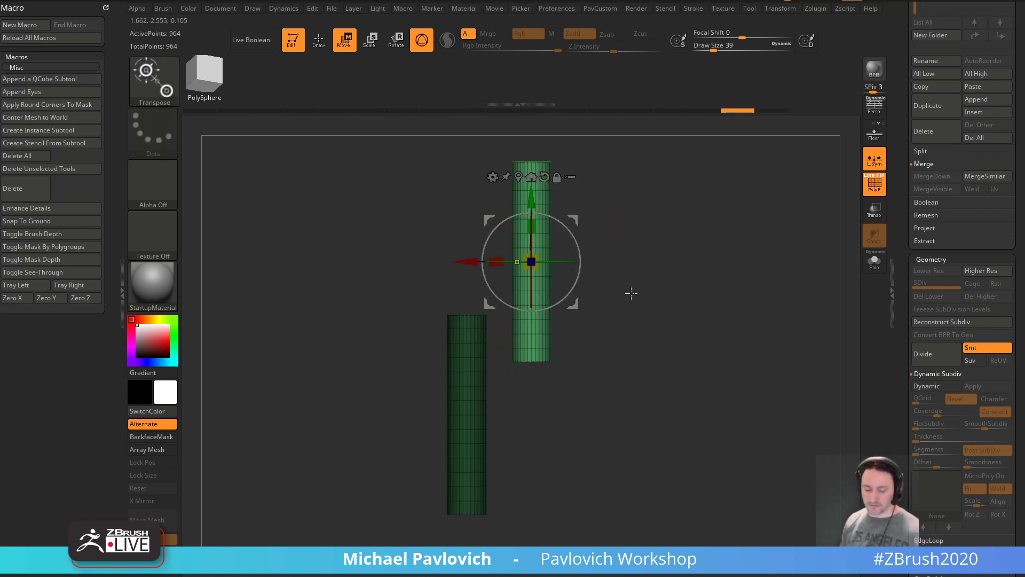
- Try rotating the duplicated rod once more, examine its shape from an angle, and undo the rotation
key(b)
key(t)
key(x)
drag(577, 243, 586, 314)
drag(647, 302, 617, 308)
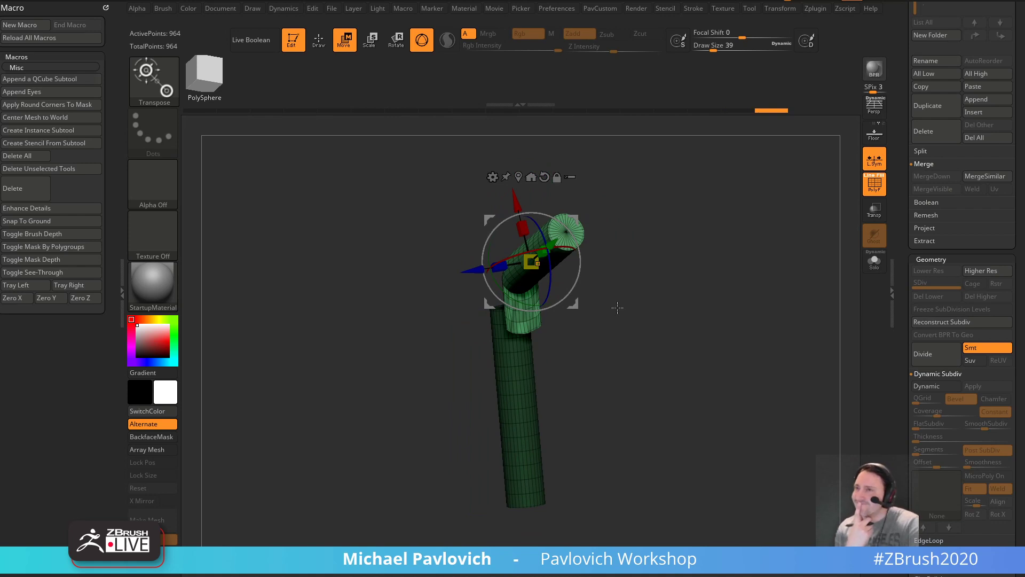
mouse_move(714, 199)
mouse_down()
mouse_move(707, 185)
mouse_move(732, 201)
mouse_move(726, 208)
mouse_up()
key(ctrl+z)
- Try rotating the duplicated rod with the TransposeCloth brush and undo the rotation
key(b)
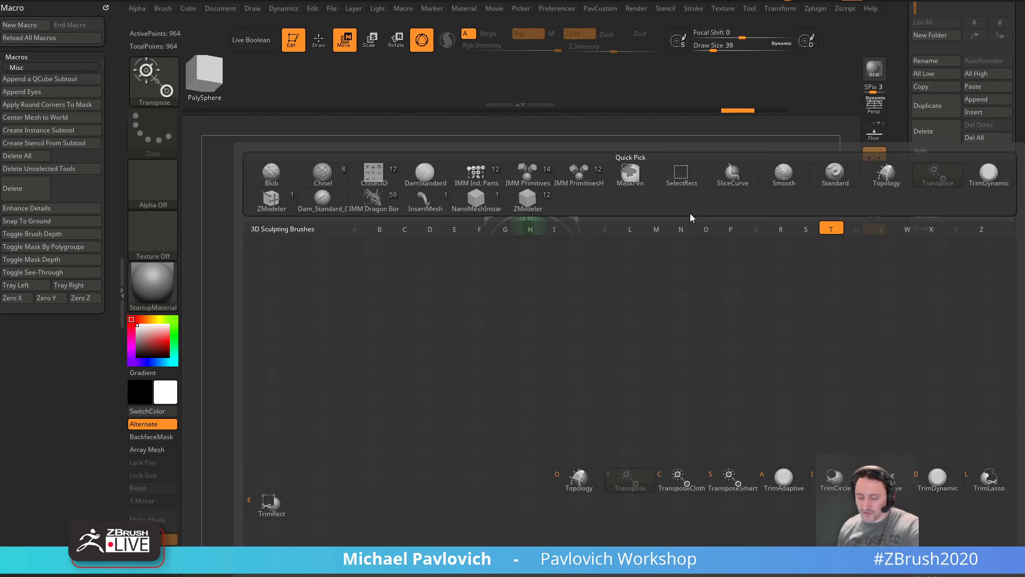
click(690, 213)
drag(574, 239, 570, 314)
key(ctrl+z)
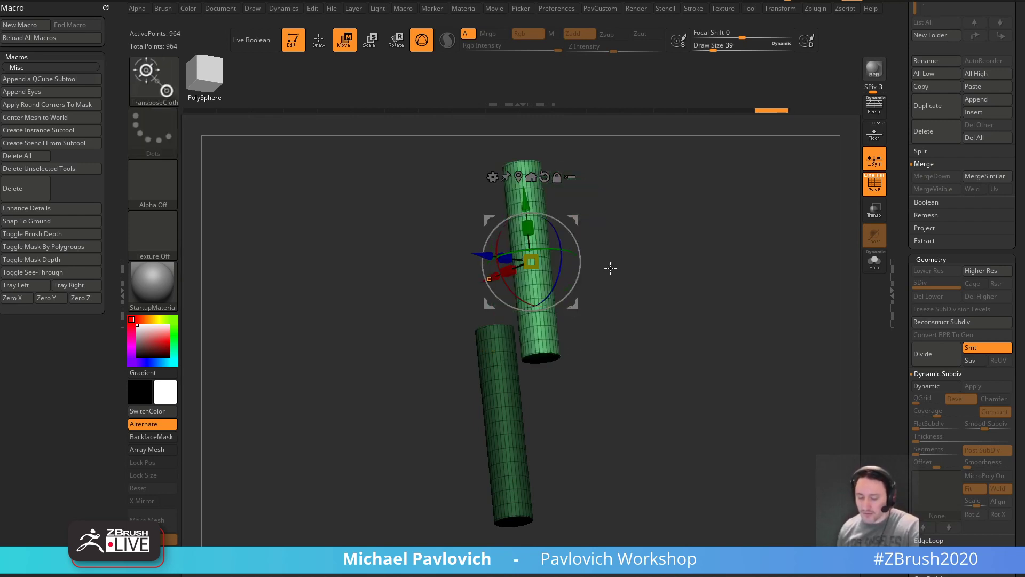
- Switch back to the regular Transpose brush, try rotating and moving the duplicated rod, and undo those changes
key(b)
key(t)
key(r)
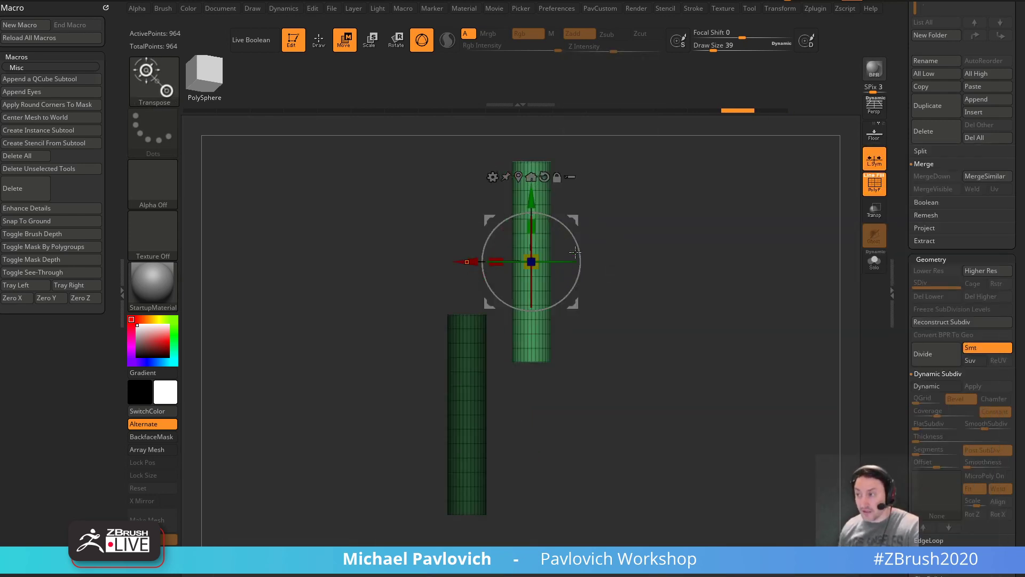
mouse_move(577, 235)
mouse_down()
mouse_move(586, 284)
mouse_move(555, 309)
mouse_up()
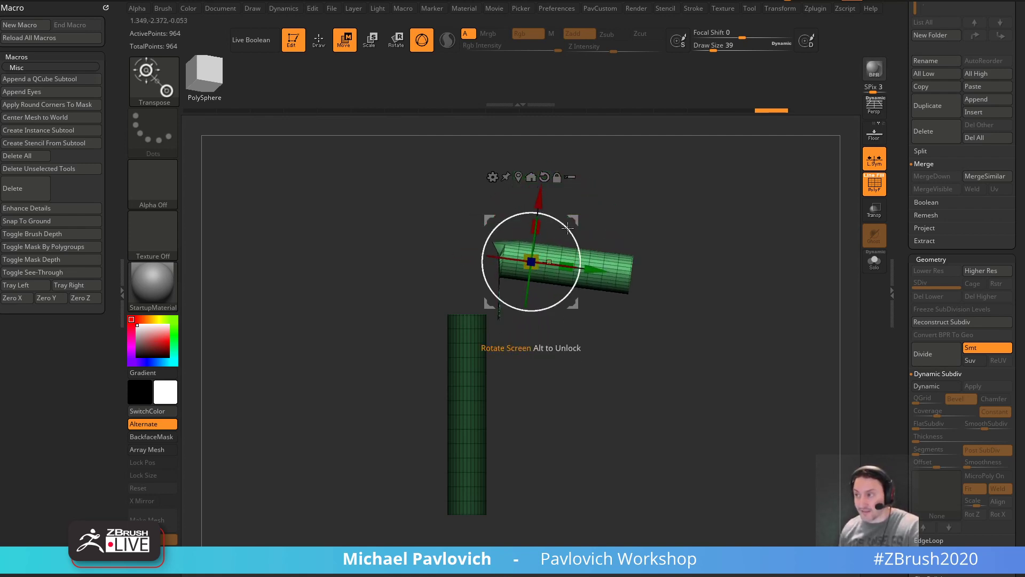
drag(532, 261, 510, 272)
key(ctrl+z)
key(ctrl+z)
key(ctrl+z)
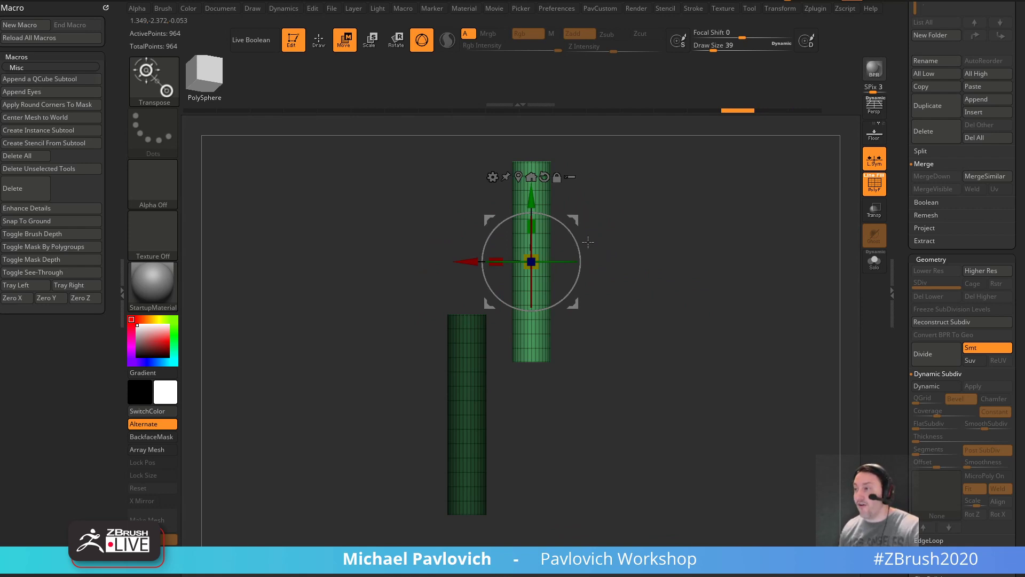
- Tilt the duplicated rod close to horizontal and move it about 0.81 away from the vertical rod
mouse_move(587, 242)
mouse_down()
mouse_move(588, 302)
mouse_move(593, 246)
mouse_move(646, 230)
mouse_up()
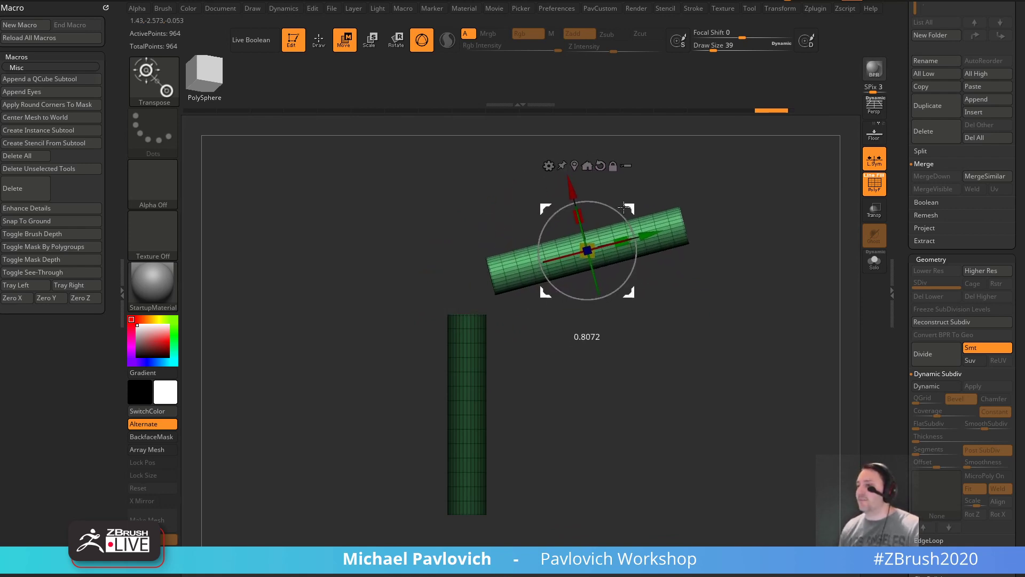
key(q)
drag(689, 306, 725, 327)
- Split the masked vertical rod into its own subtool and make that subtool active
key(n)
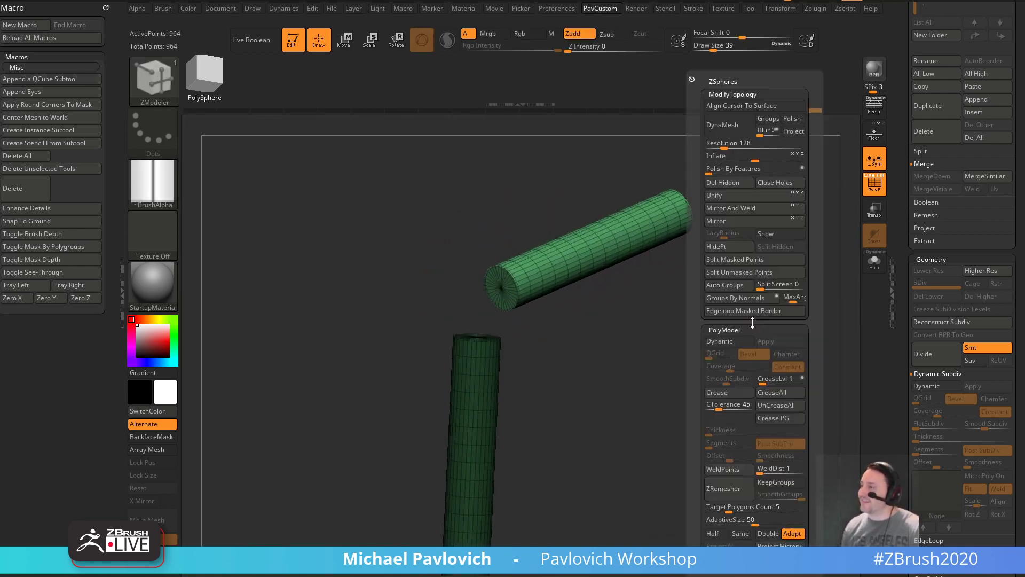
click(754, 257)
drag(523, 363, 652, 318)
key(Down)
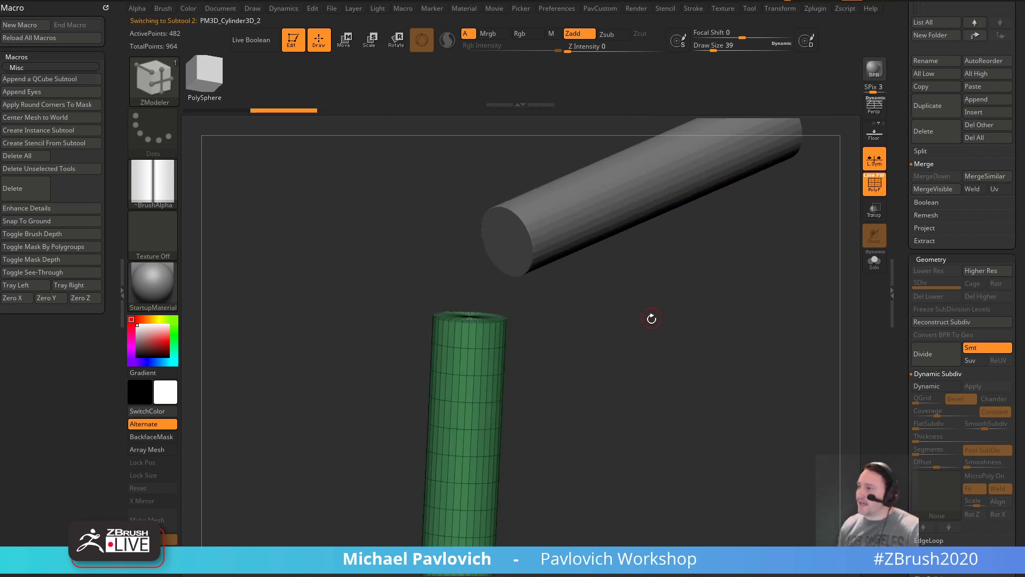
- Delete the cap faces at the upper end of the vertical rod to leave an open rim
key(space)
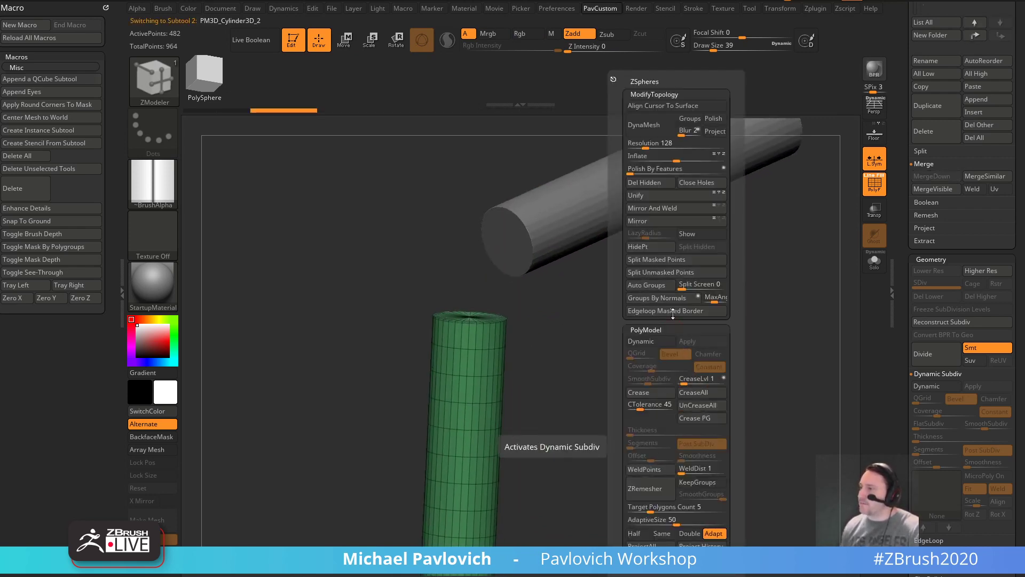
click(478, 350)
key(space)
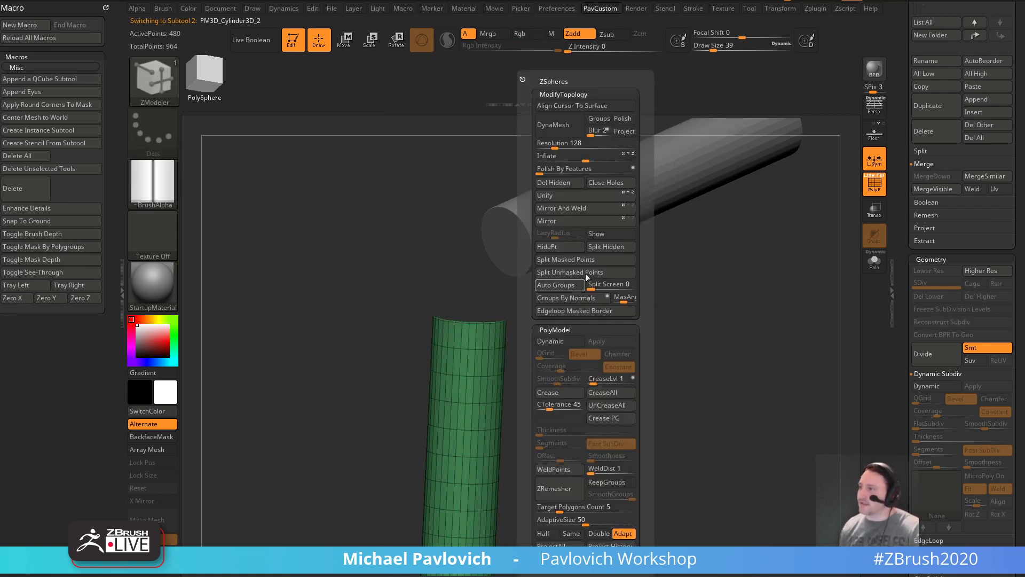
drag(587, 342, 604, 416)
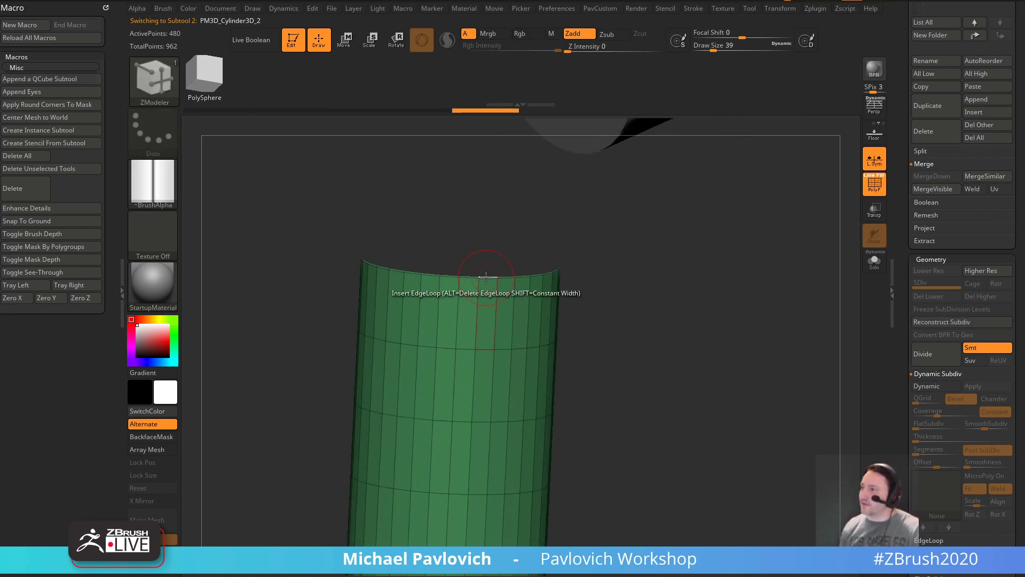
- Set the ZModeler edge action to Extrude with the Edge/EdgeLoop target and No Attraction
key(space)
click(353, 338)
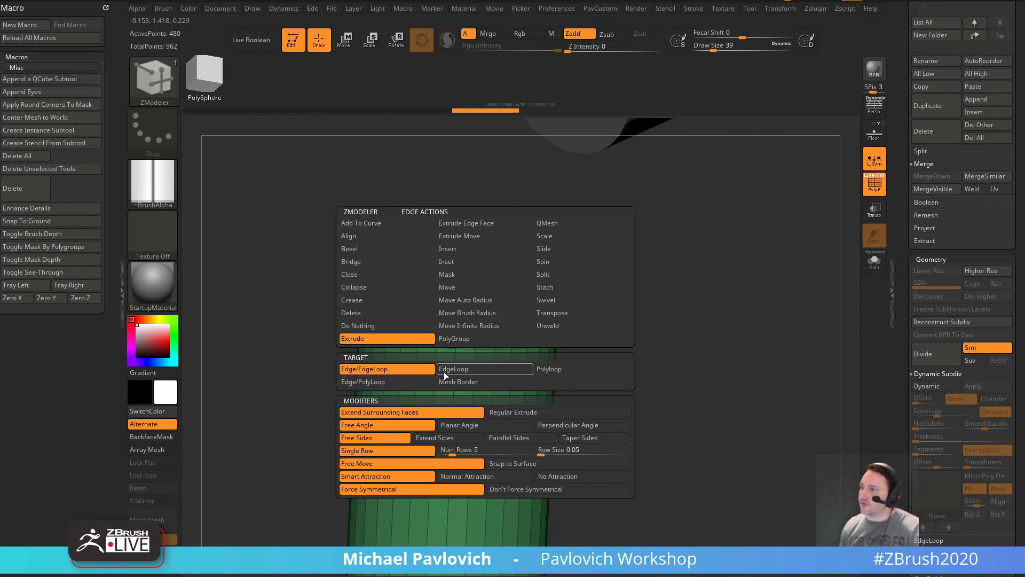
click(423, 374)
drag(594, 286, 556, 272)
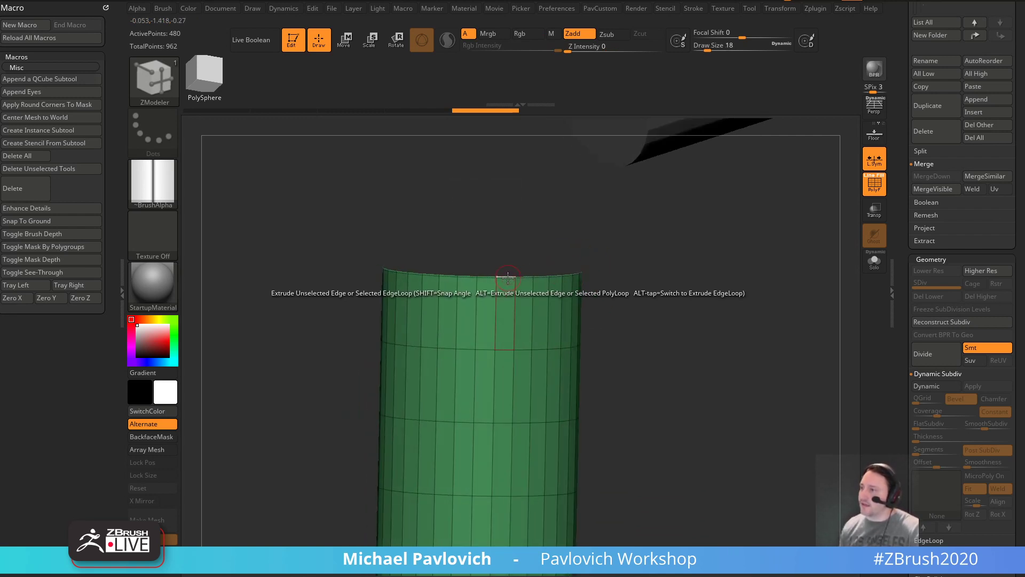
key(space)
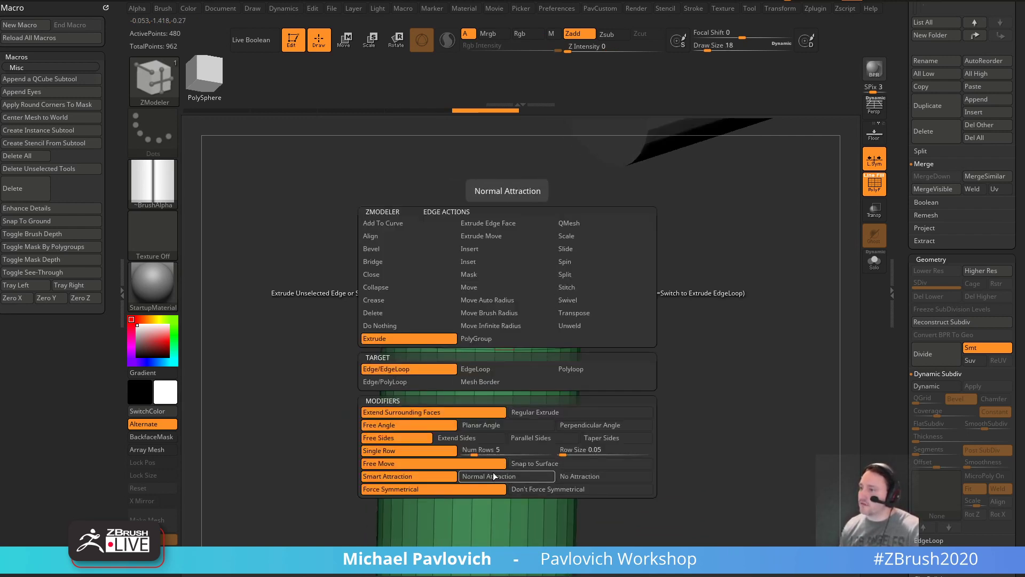
click(568, 474)
- Extrude separate edges of the vertical rod's open rim into narrow strips angled towards the other rod
drag(640, 371, 614, 250)
drag(614, 251, 613, 266)
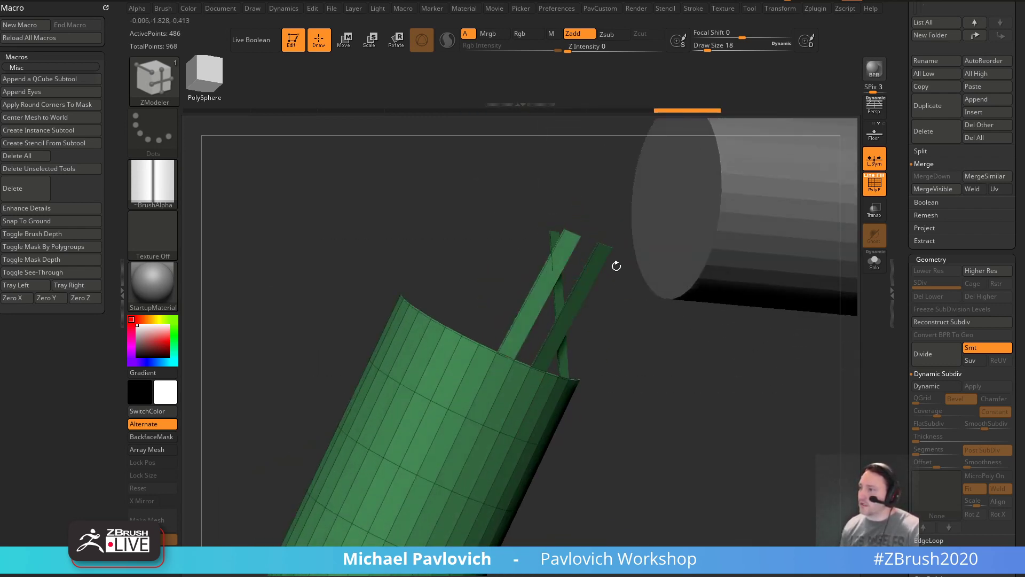
drag(452, 332, 555, 209)
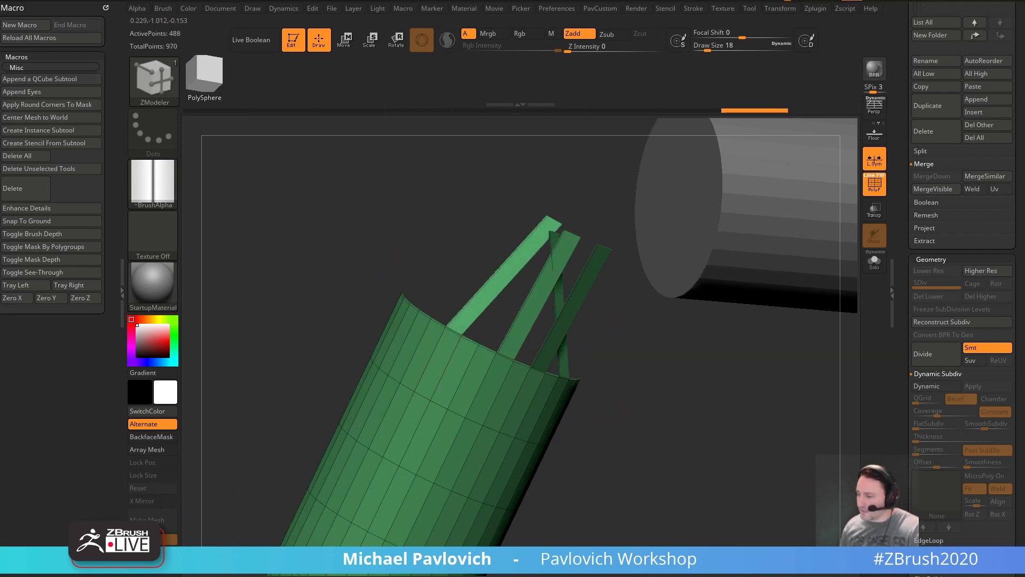
- Switch to the web browser and open the YouTube channel's Created playlists page
drag(752, 574, 748, 53)
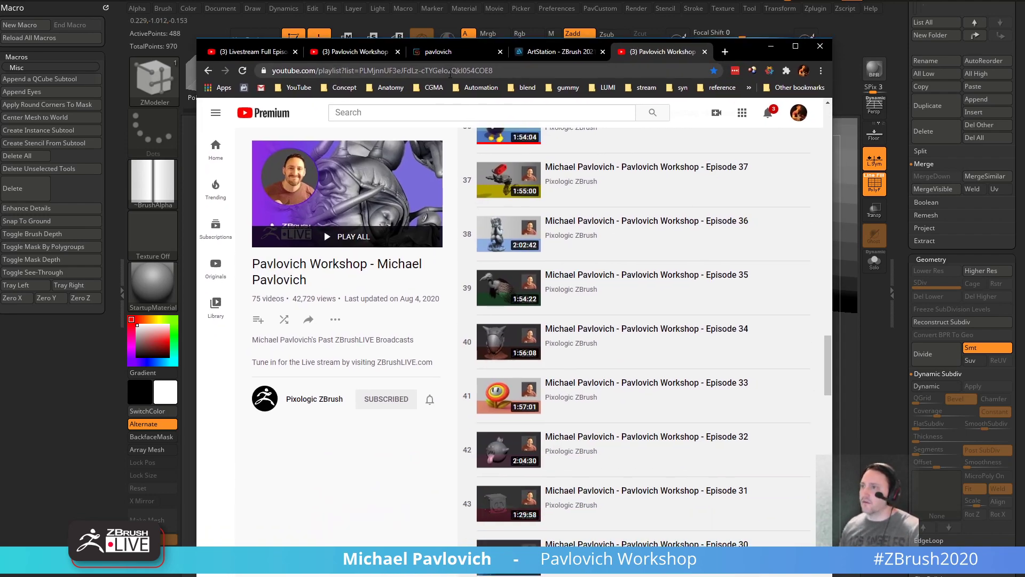
click(342, 54)
click(253, 55)
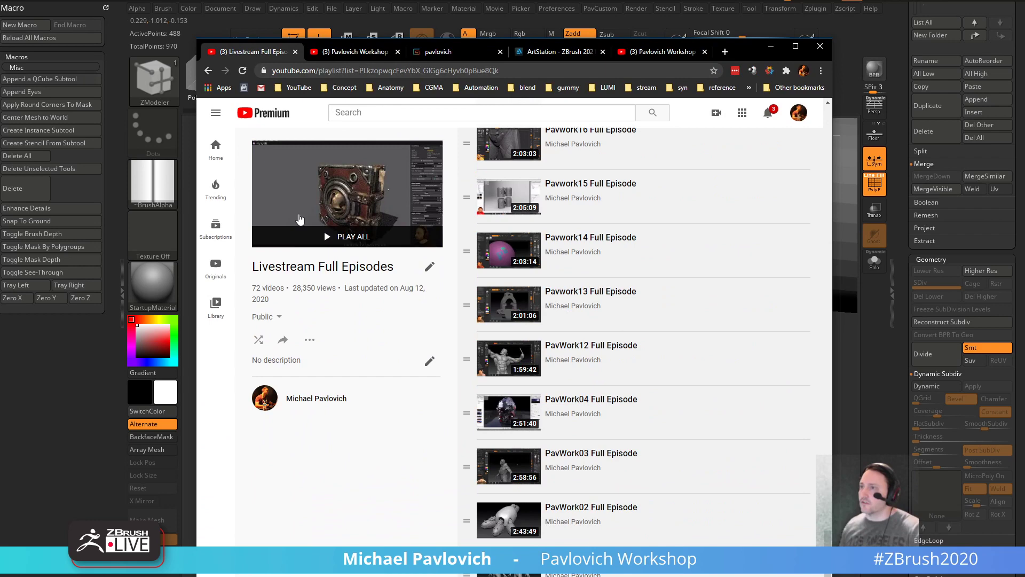
click(208, 70)
click(209, 70)
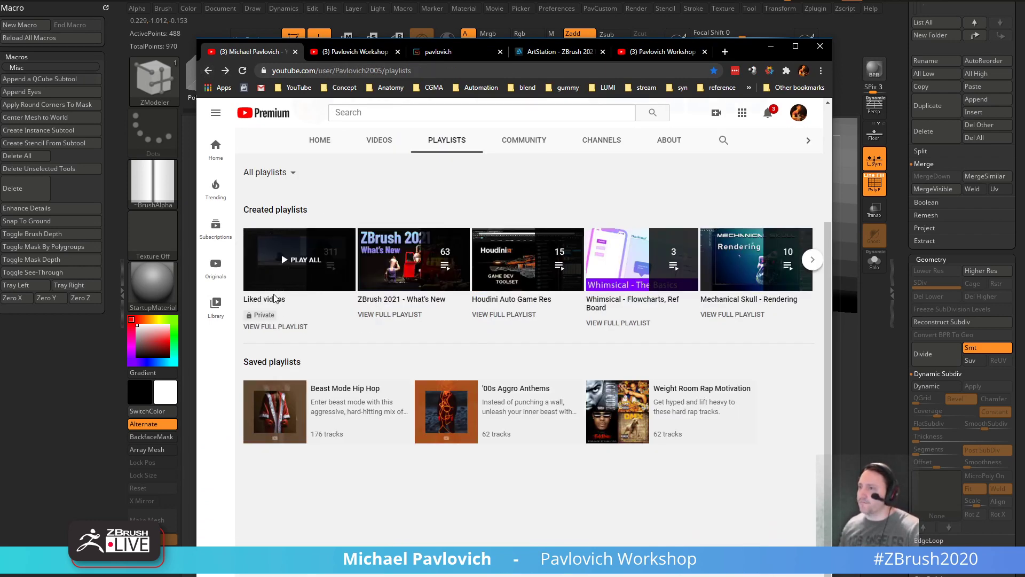
click(294, 210)
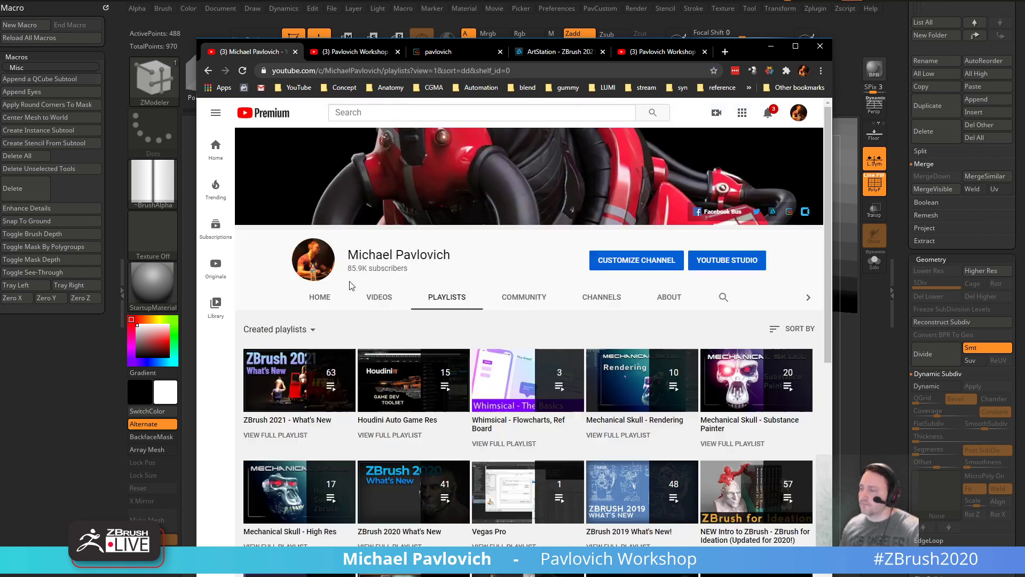
- Find the Livestream Full Episodes playlist, view its ZBrush 2021 New Features video, and return to ZBrush
scroll(350, 286, down, 6)
scroll(349, 286, down, 3)
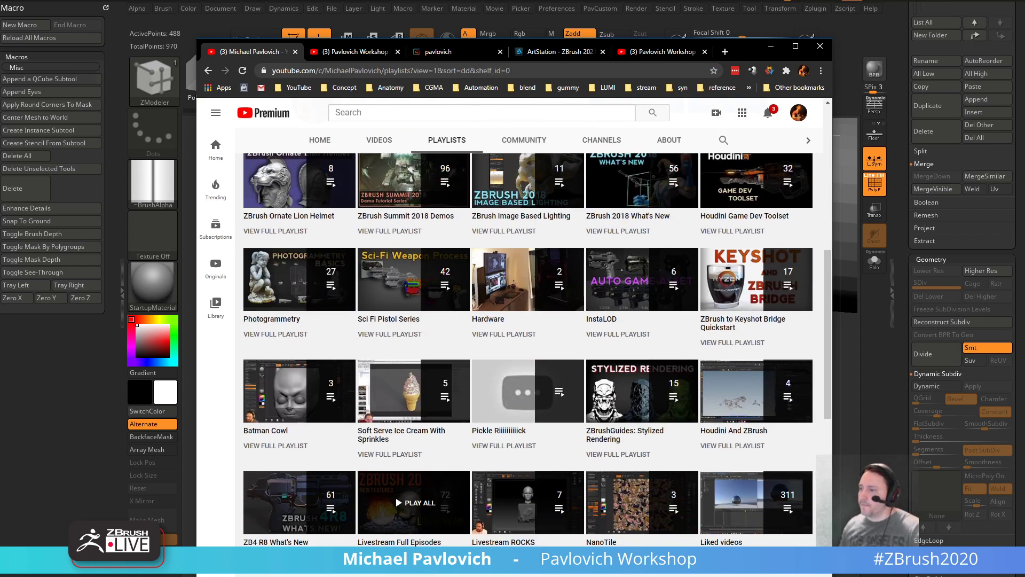
click(416, 502)
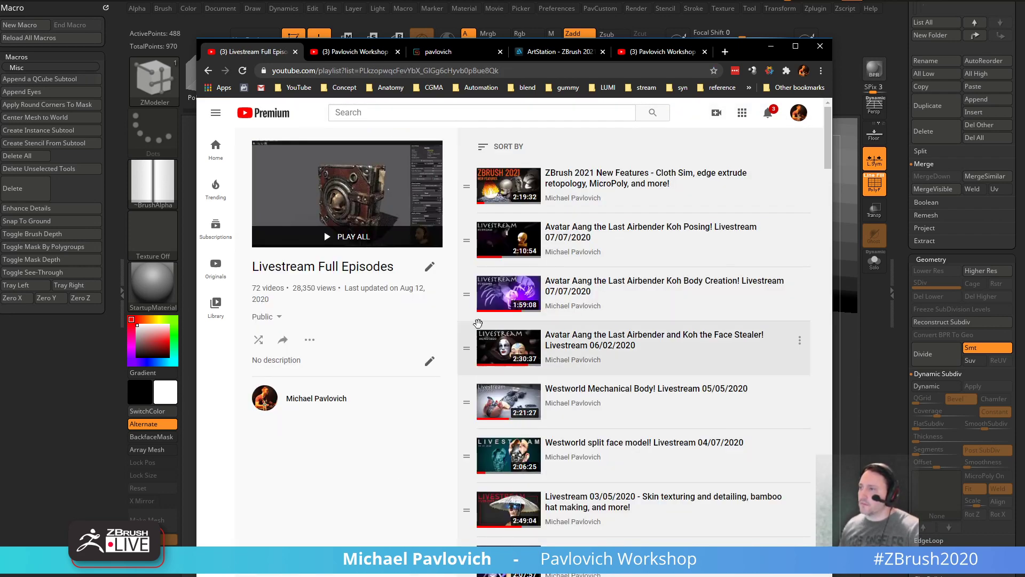
click(614, 183)
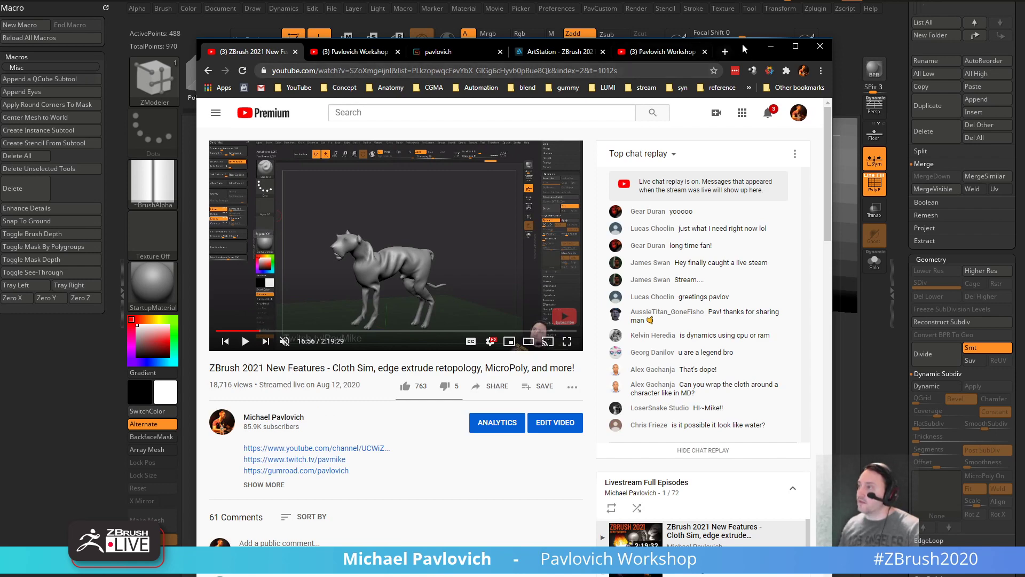
click(770, 46)
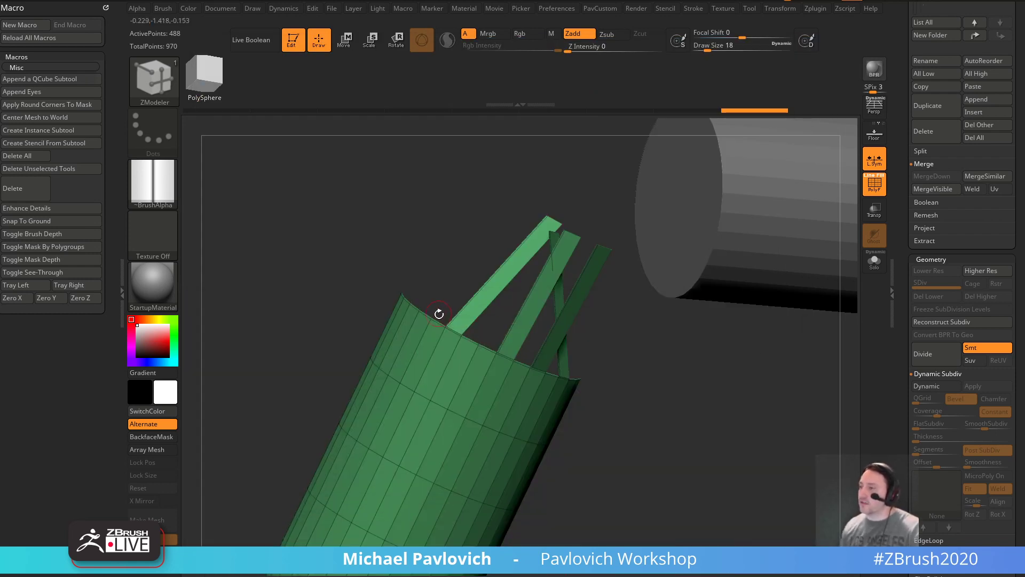
- Extrude further single edges around the other side of the vertical rod's open rim into strips
drag(417, 301, 471, 234)
ctrl+right_drag(473, 230, 422, 320)
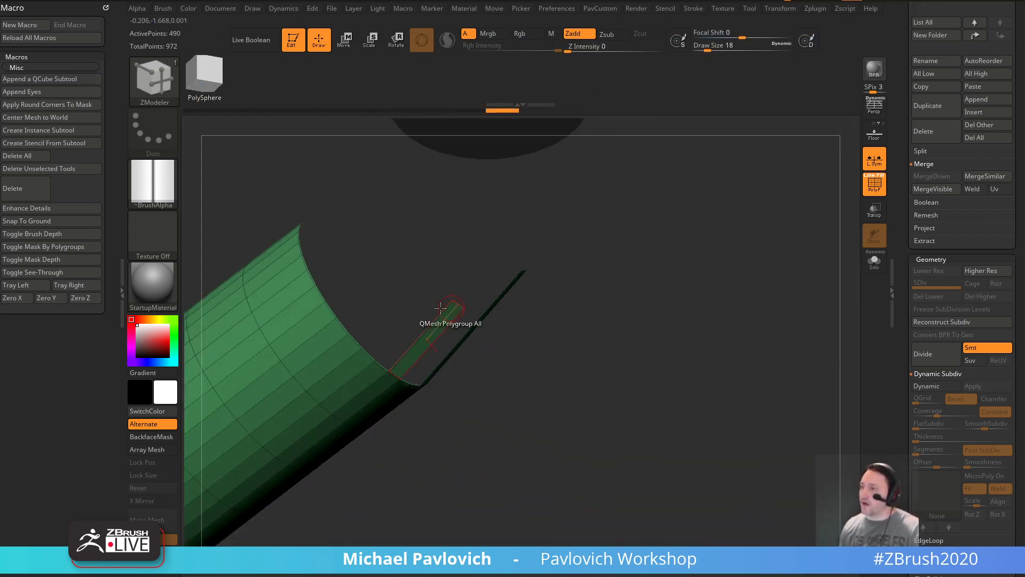
click(312, 265)
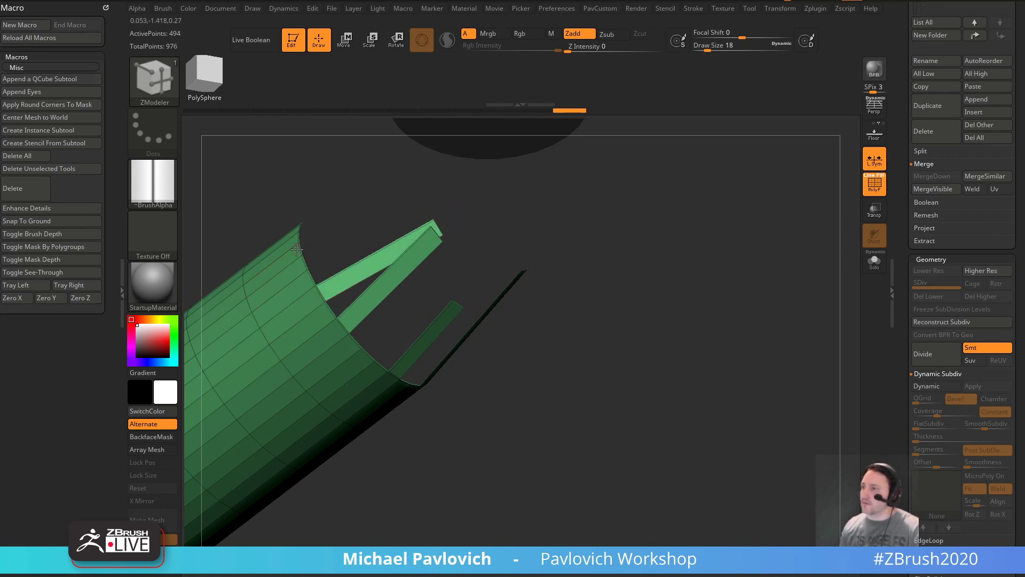
click(323, 259)
- Turn on Dynamic Subdiv for the vertical rod, with SmoothSubdiv 0 and a thickness of 0.00738
right_drag(570, 275, 766, 328)
key(space)
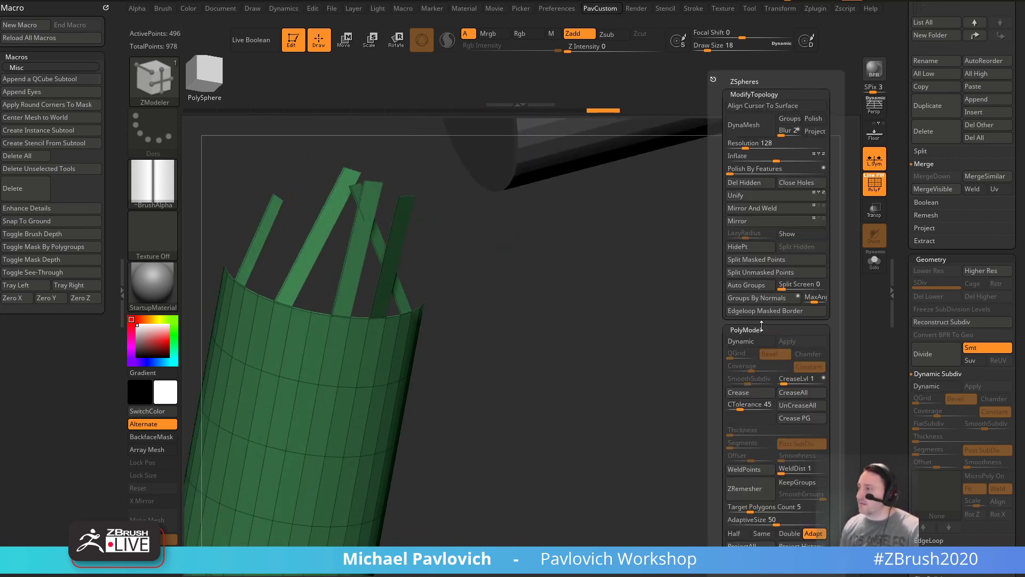
click(740, 341)
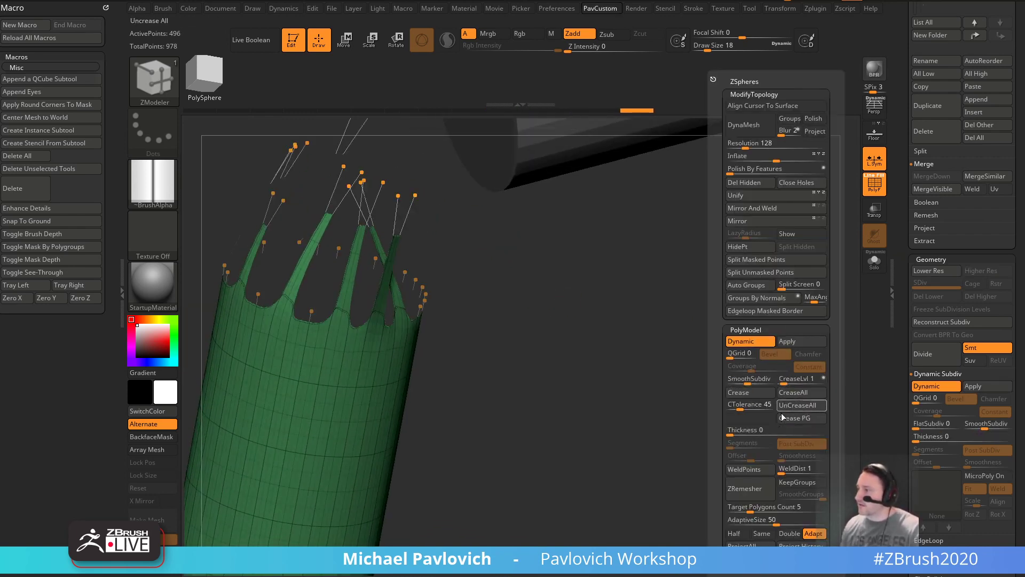
drag(748, 379, 722, 381)
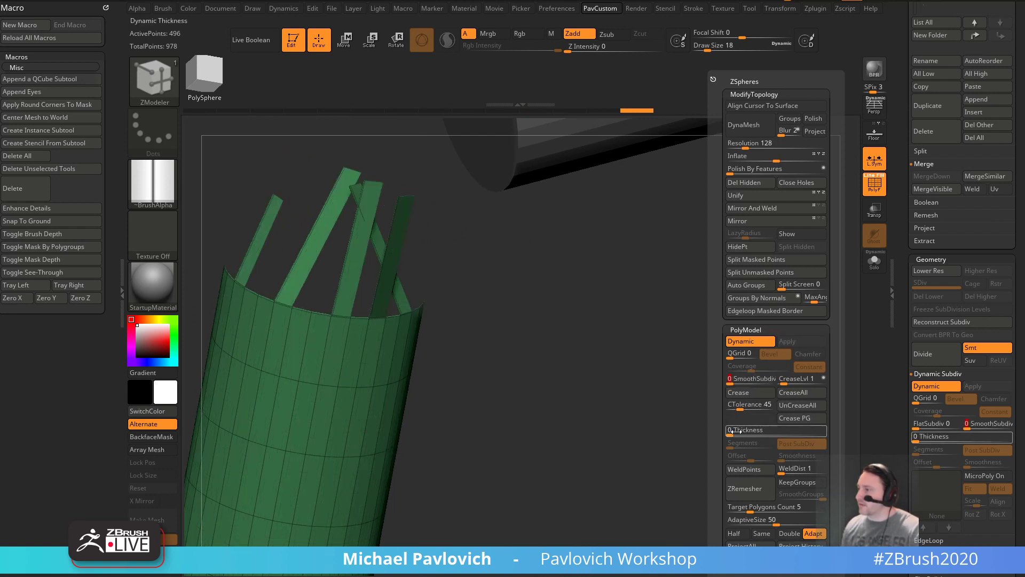
drag(729, 430, 718, 457)
- Extrude two more rim edges of the thickened vertical rod into narrow strips
drag(667, 374, 531, 322)
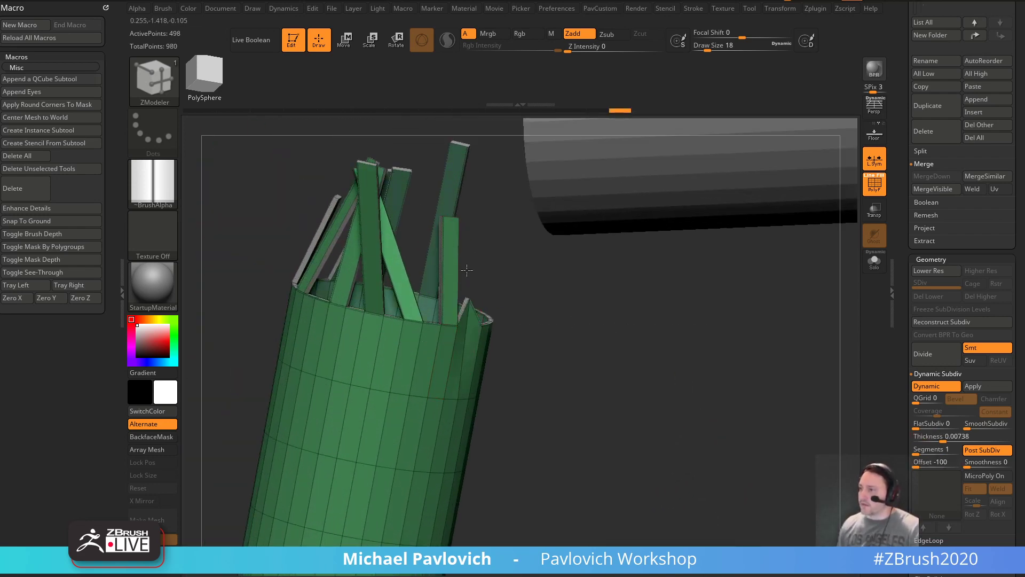
drag(528, 277, 501, 176)
alt+click(498, 162)
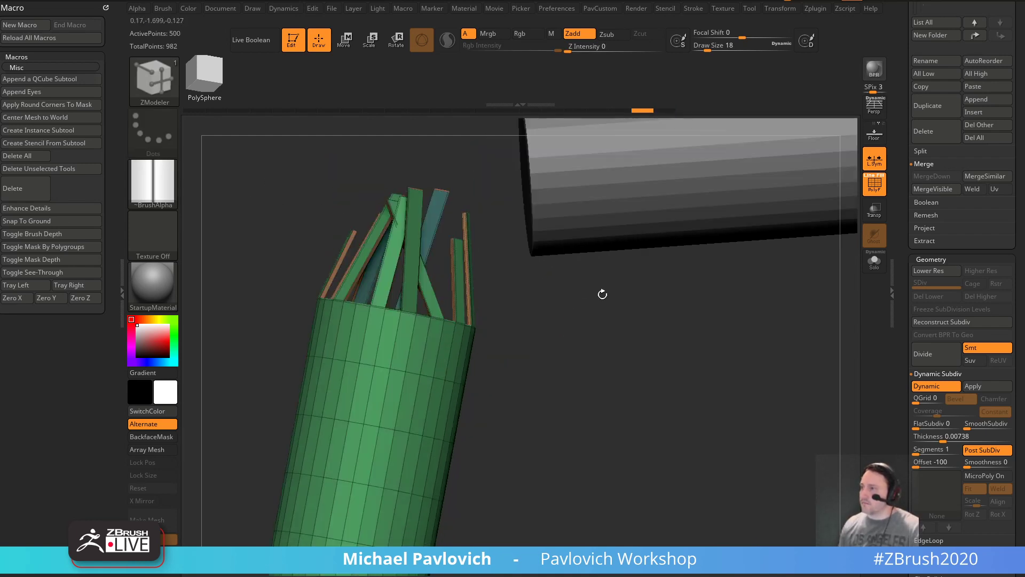
drag(624, 316, 648, 353)
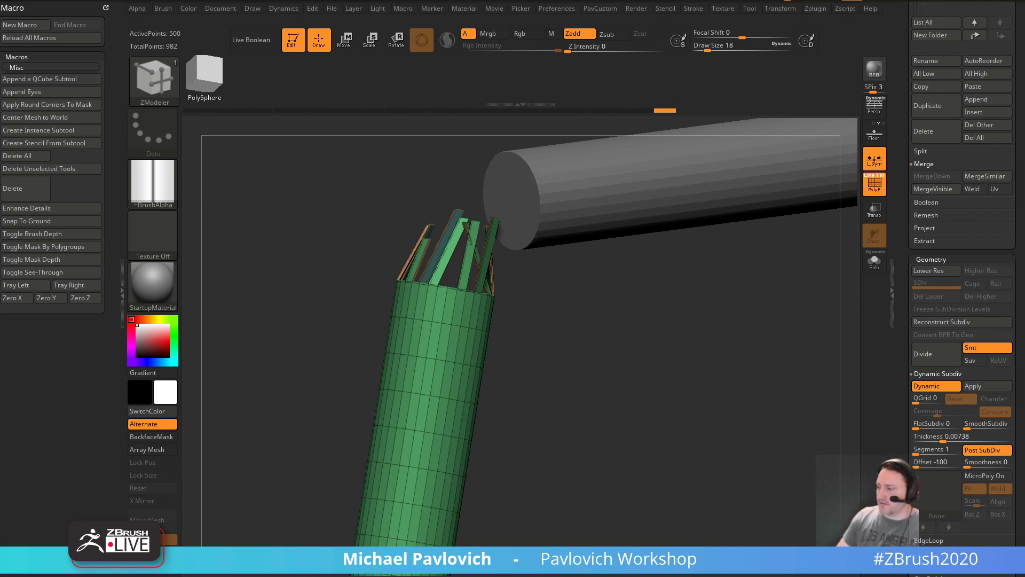
- View the NEW Intro to ZBrush - ZBrush for Ideation playlist in the browser and return to ZBrush
key(alt+Tab)
click(186, 54)
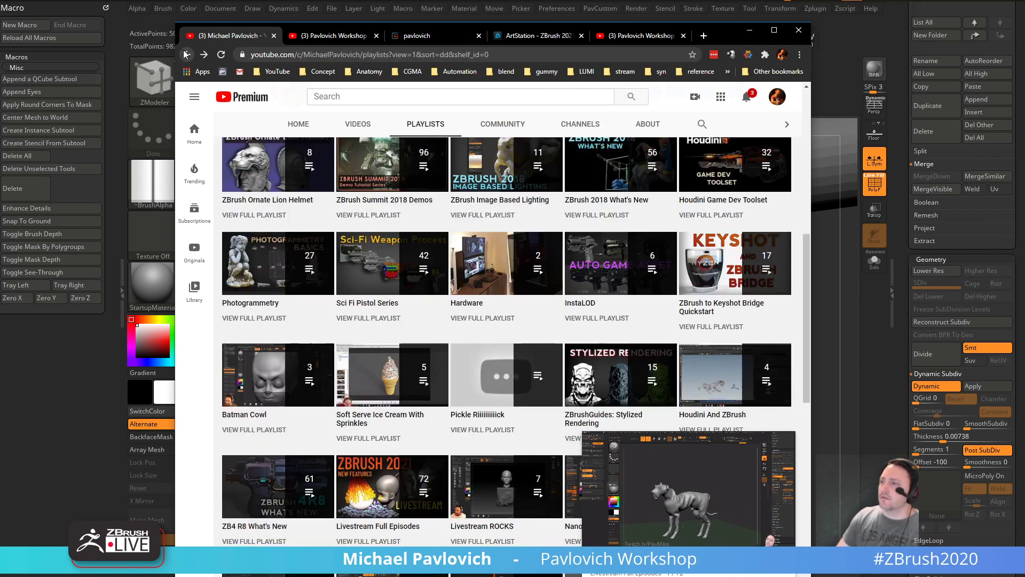
click(783, 445)
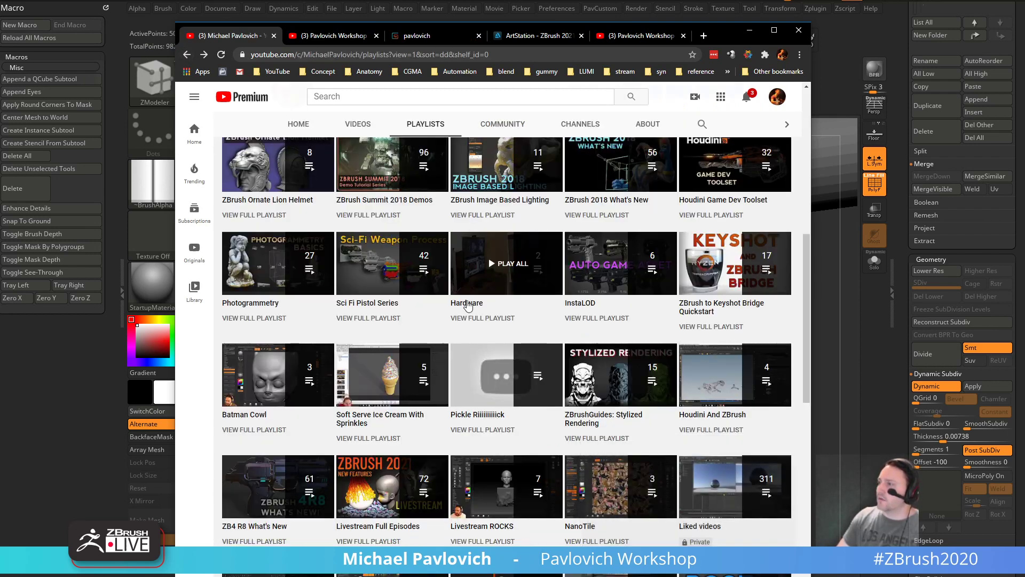
scroll(467, 305, up, 3)
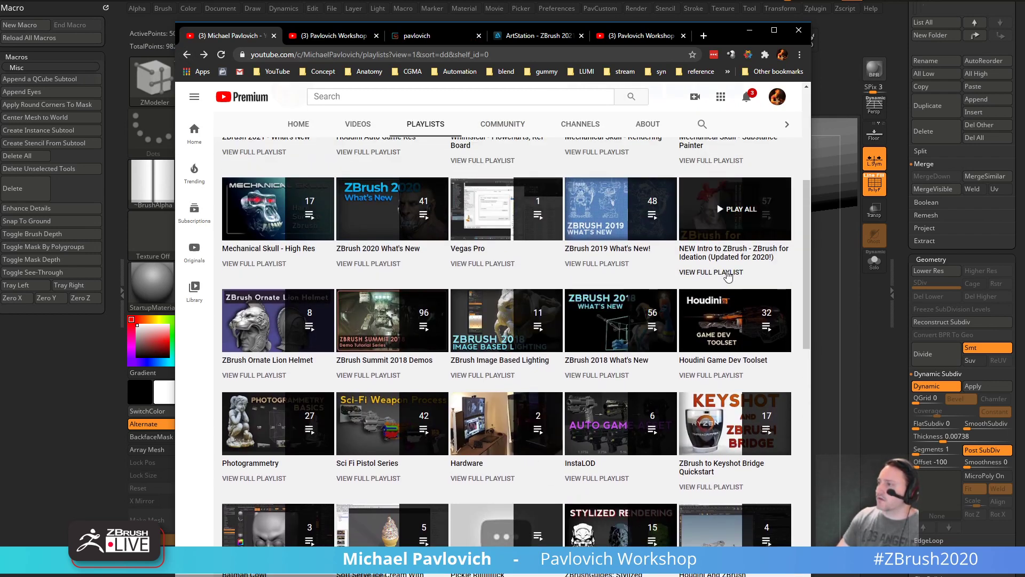
click(727, 274)
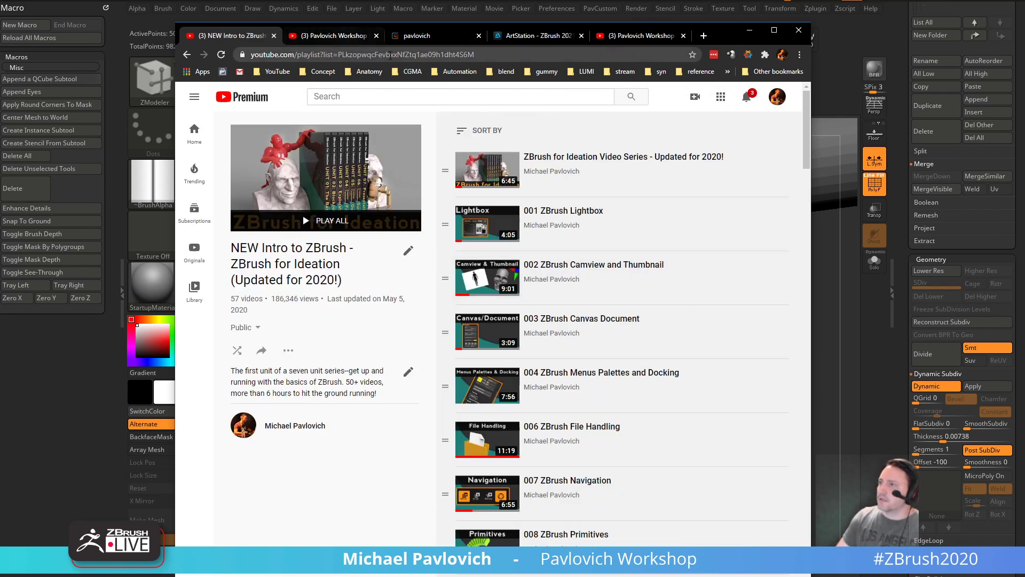
click(390, 54)
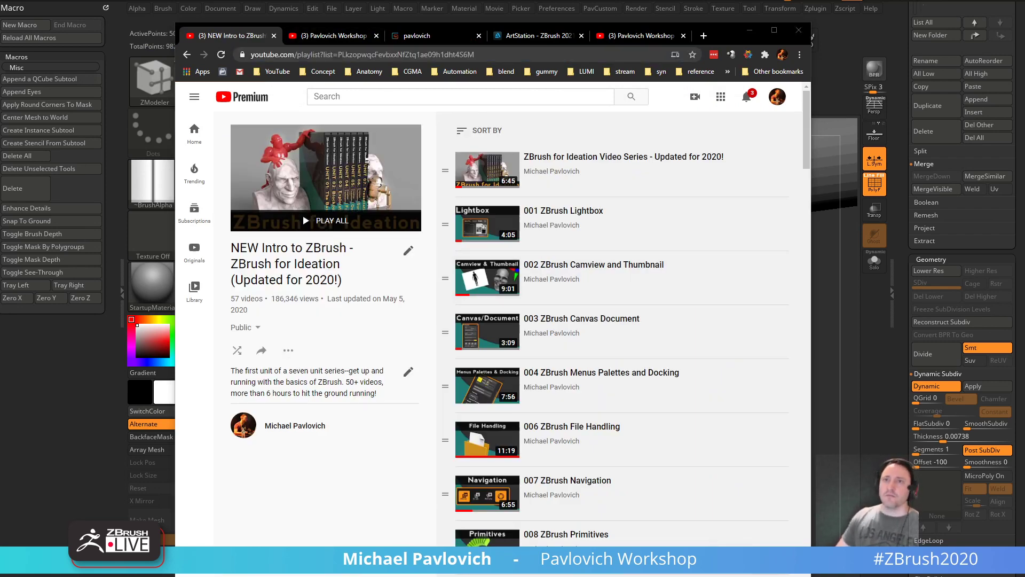
click(749, 30)
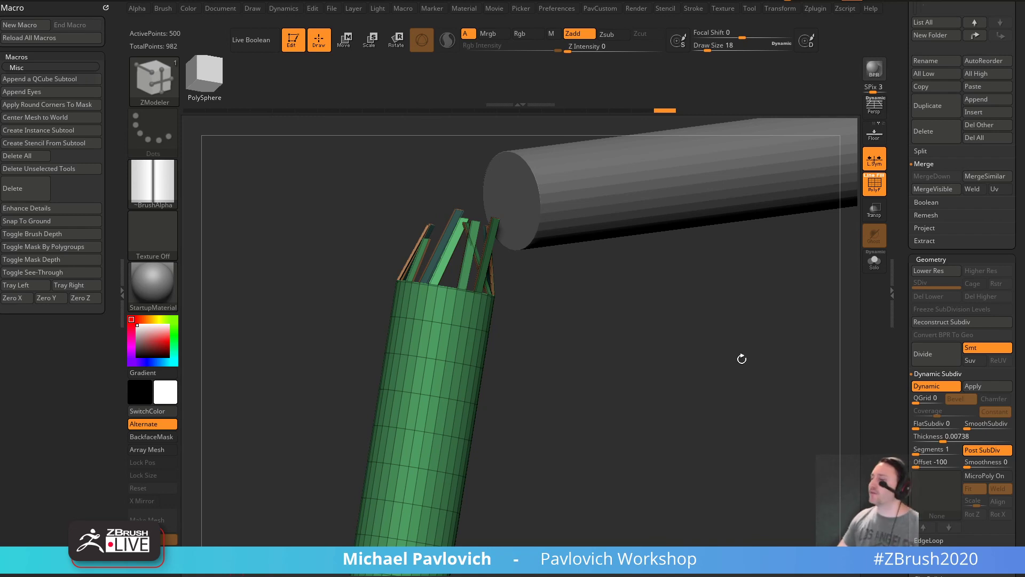
- Close the current session and restart ZBrush with an empty scene
drag(741, 359, 735, 358)
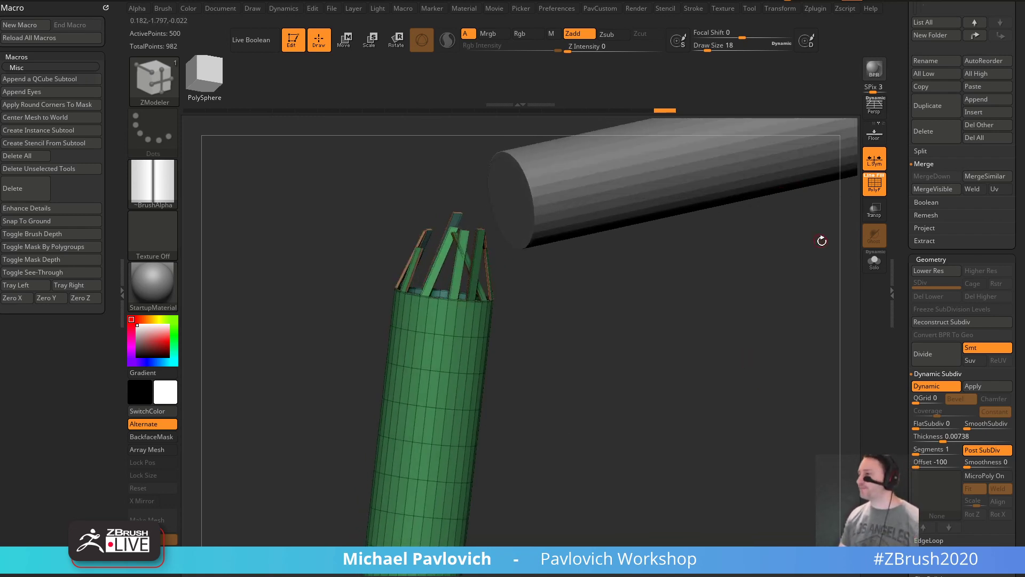
drag(822, 241, 776, 281)
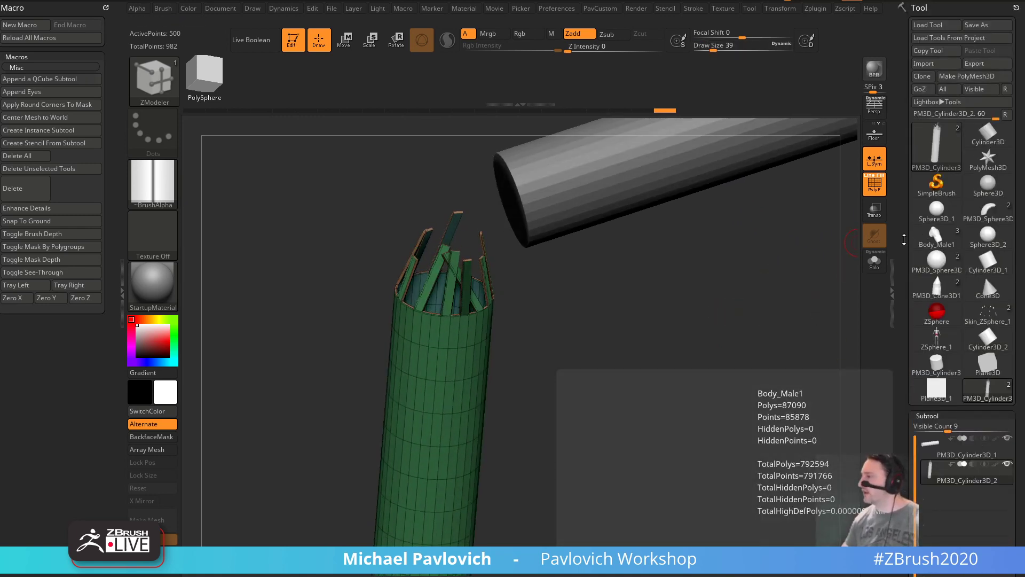
key(alt+F4)
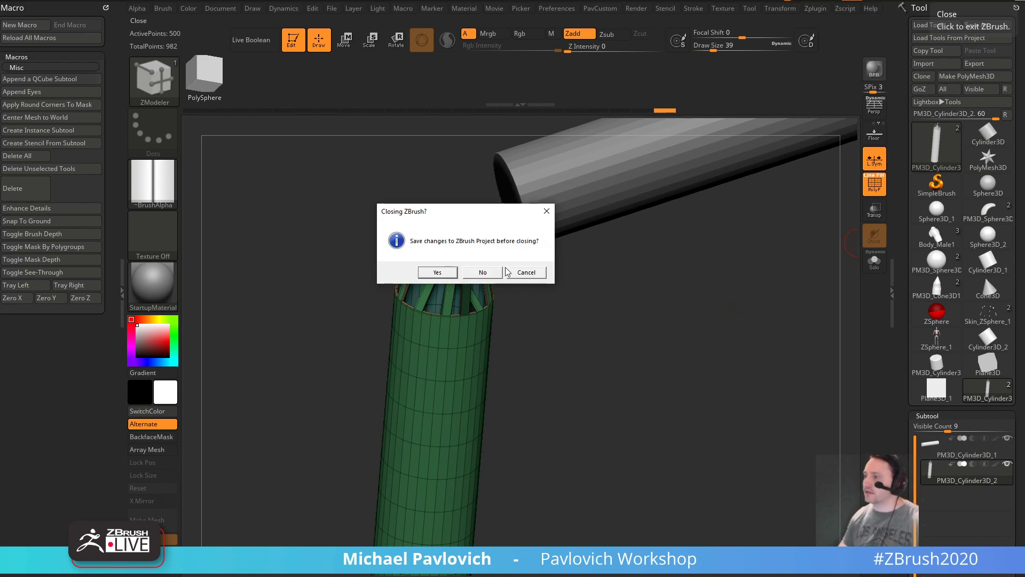
key(Return)
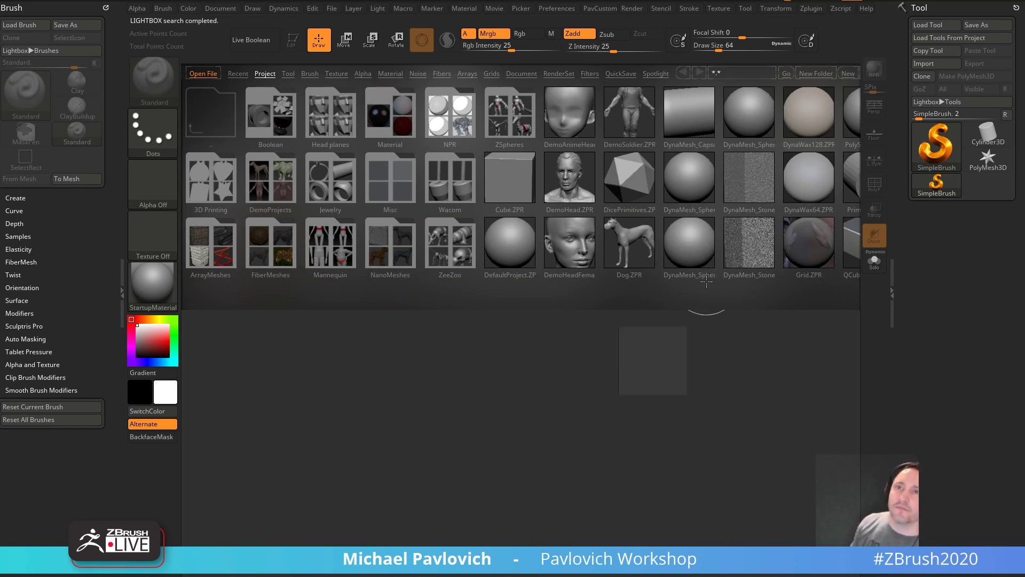
- Clear LightBox from the canvas and reduce the draw size to 23
key(s)
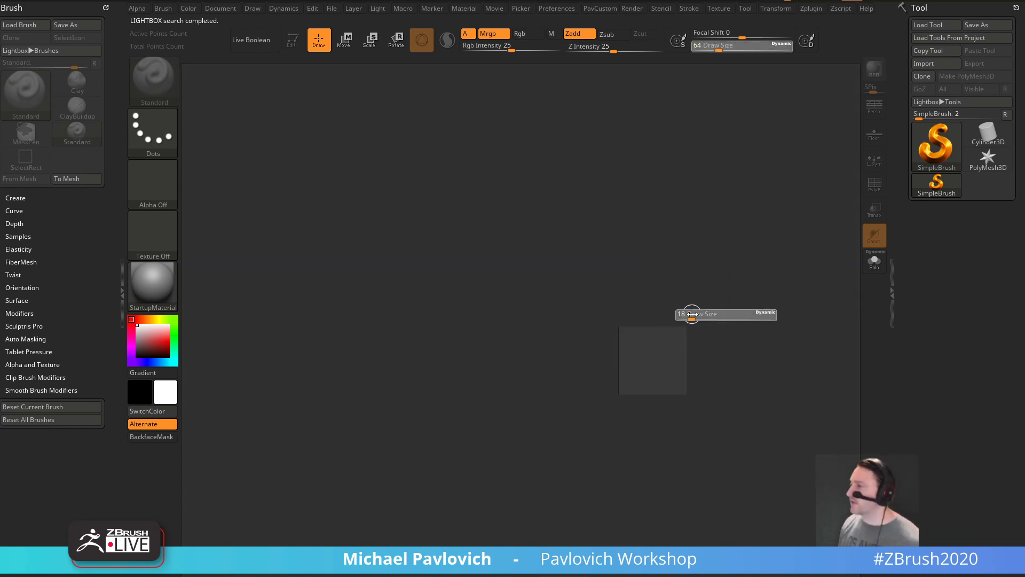
key(s)
drag(683, 293, 707, 299)
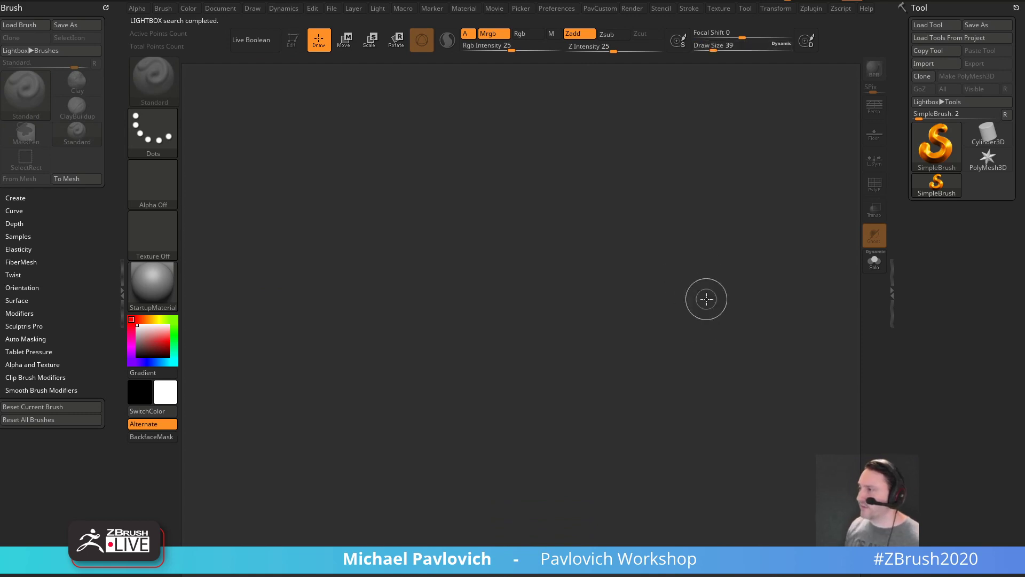
key(s)
click(709, 302)
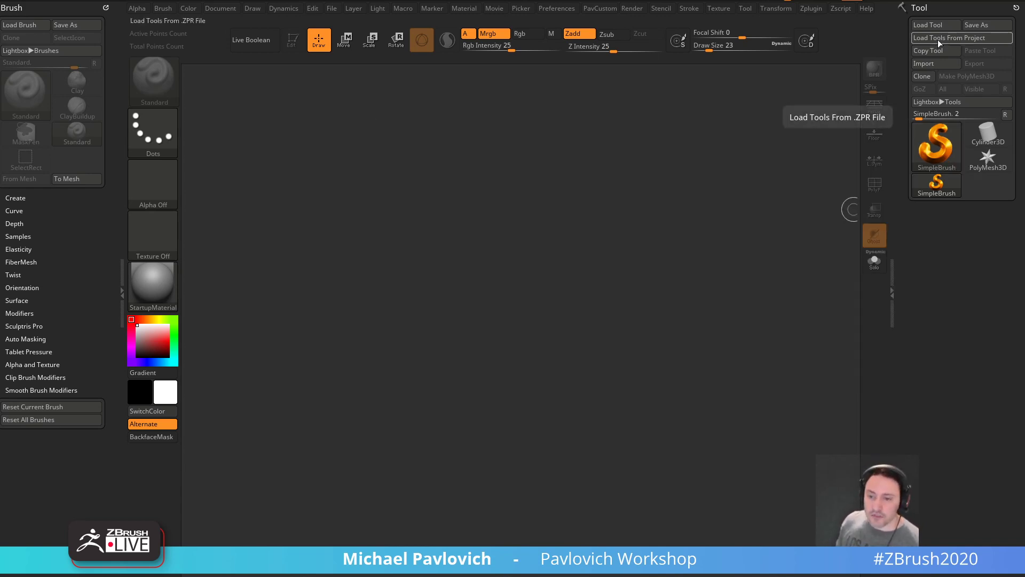
- Choose the Cylinder3D primitive, draw it on the empty canvas and enter Edit mode
click(935, 145)
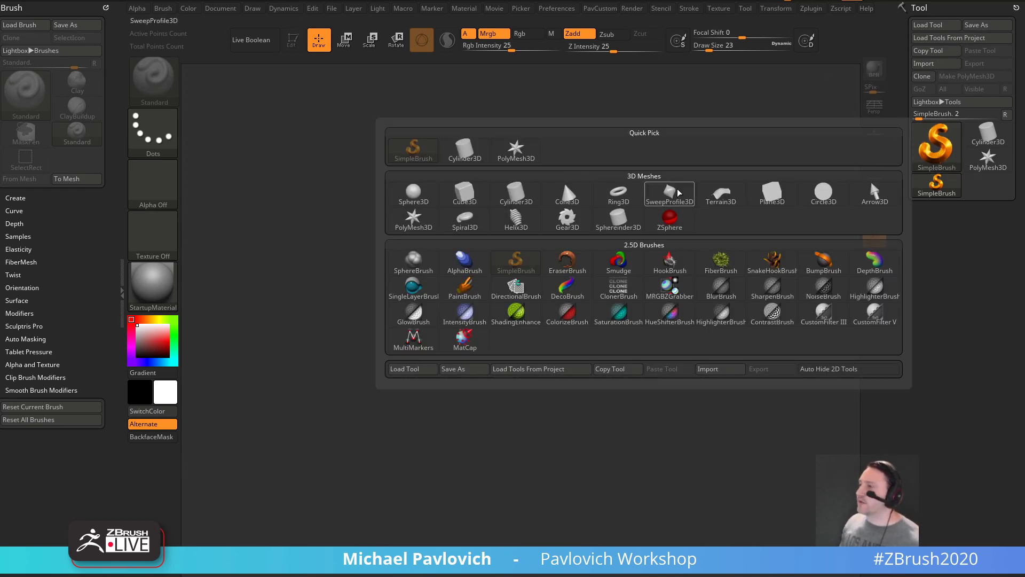
mouse_move(602, 221)
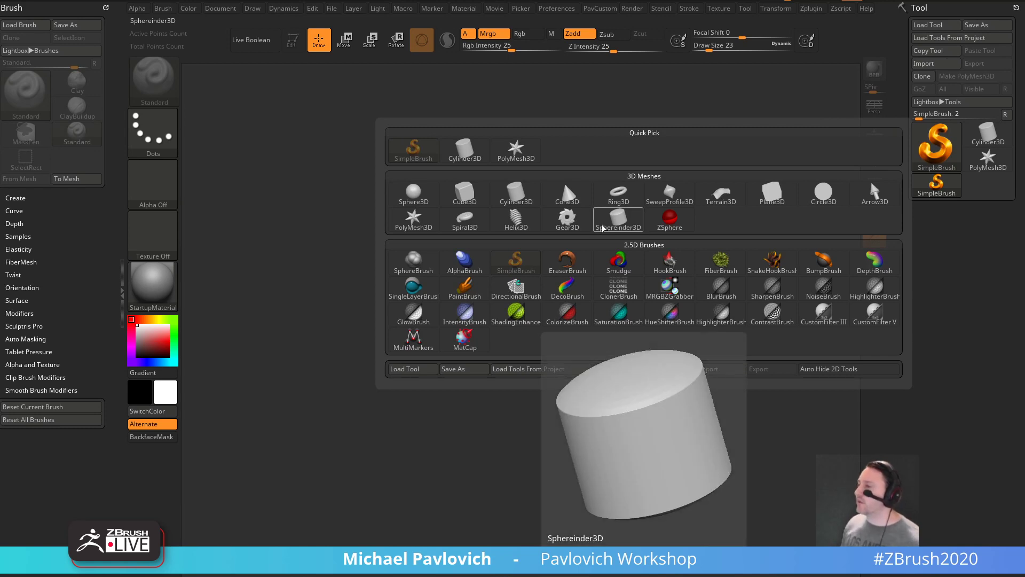
click(930, 145)
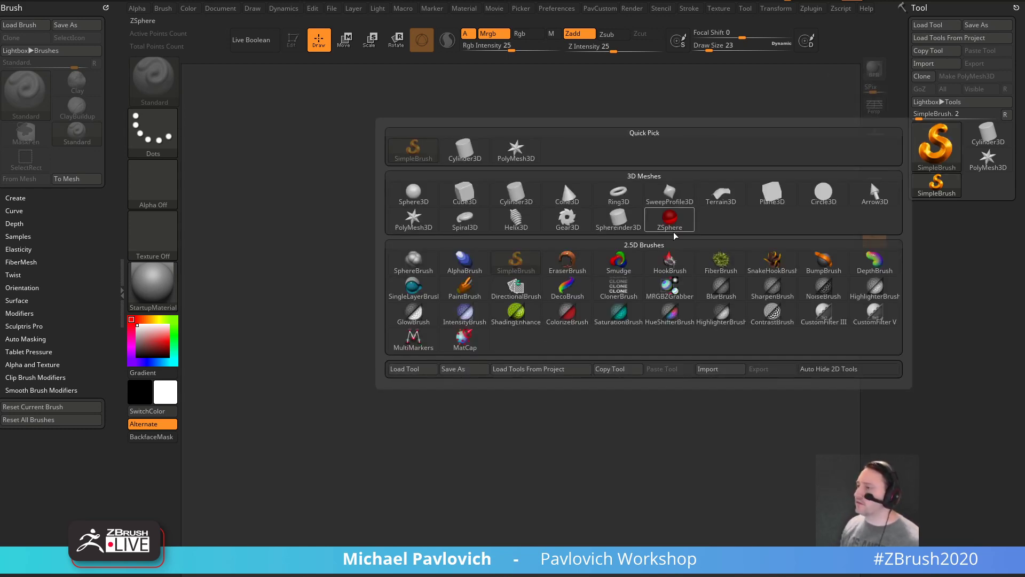
mouse_move(673, 231)
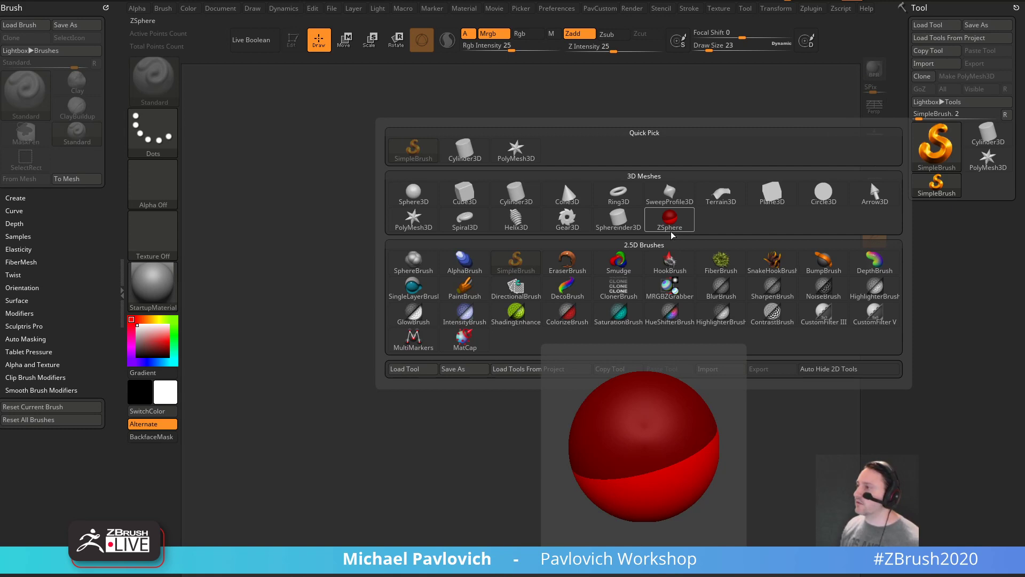
click(522, 201)
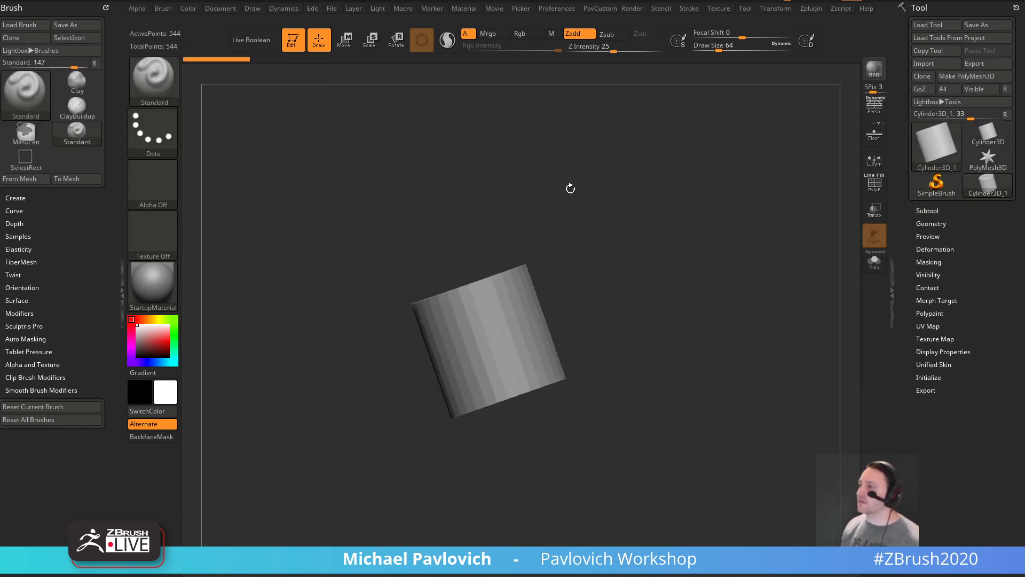
- Convert the cylinder to a PolyMesh3D, view it upright and scale it down into a thin vertical rod
key(w)
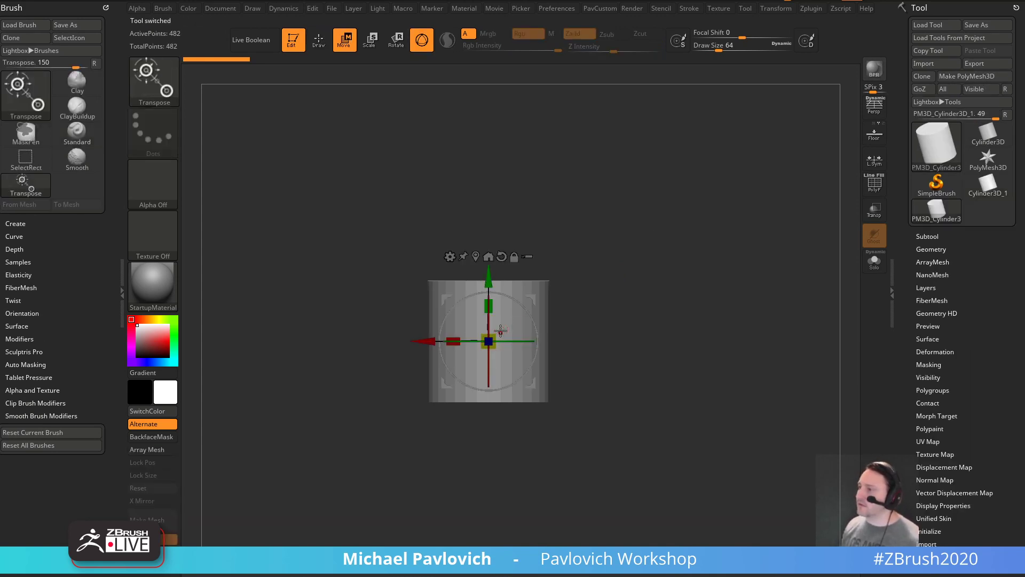
drag(492, 338, 440, 374)
drag(489, 306, 534, 258)
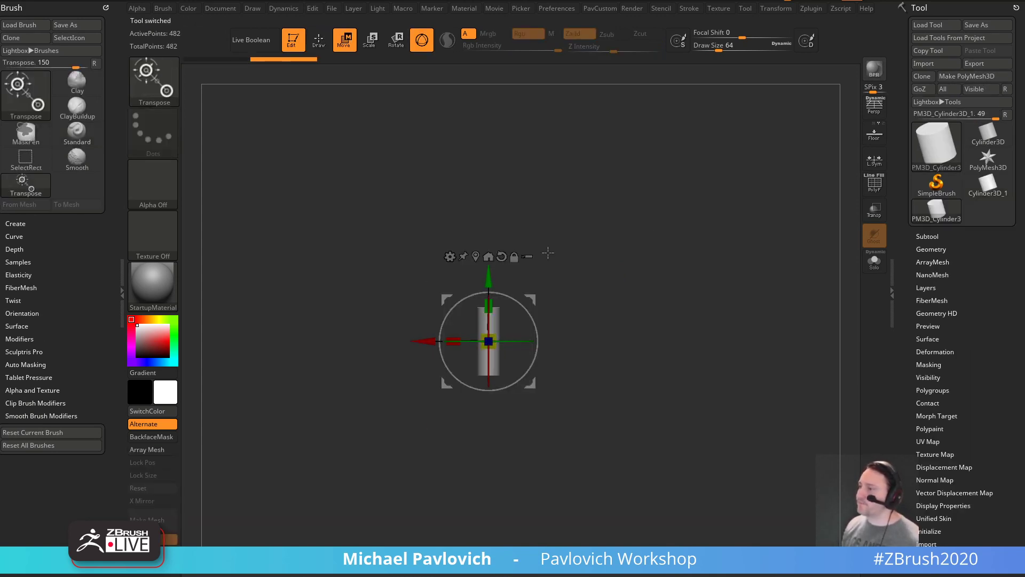
- Duplicate the rod within the mesh and place the copy horizontally against the lower end of the masked vertical rod
key(q)
mouse_move(634, 286)
mouse_down()
mouse_move(558, 307)
mouse_move(511, 336)
mouse_move(524, 416)
mouse_move(459, 429)
mouse_up()
key(w)
drag(558, 300, 614, 318)
drag(485, 336, 484, 338)
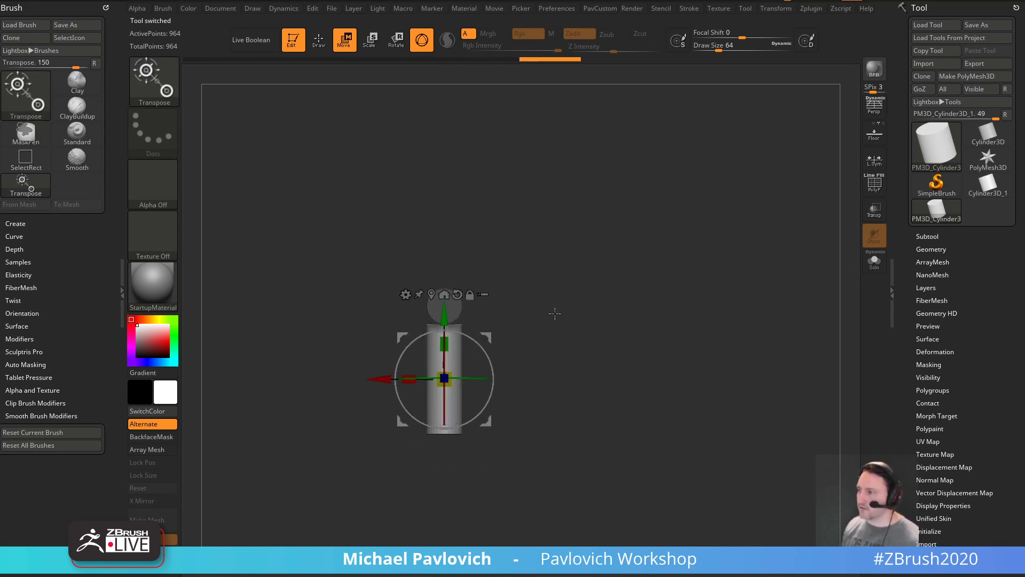
shift+drag(555, 314, 623, 290)
drag(543, 341, 584, 323)
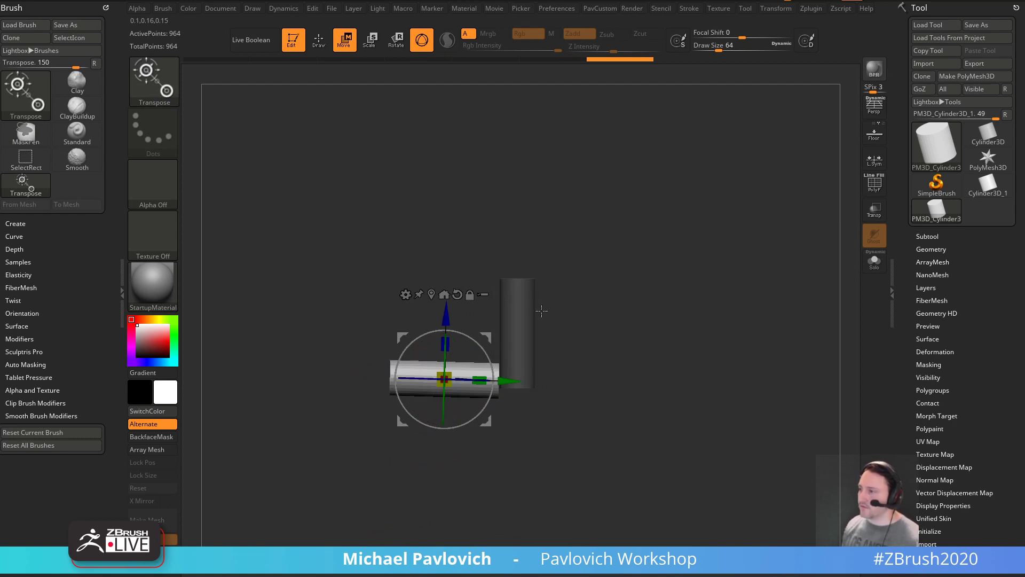
- Bend the horizontal rod downward into a curved talon with a gizmo bend deformer
click(407, 295)
click(477, 331)
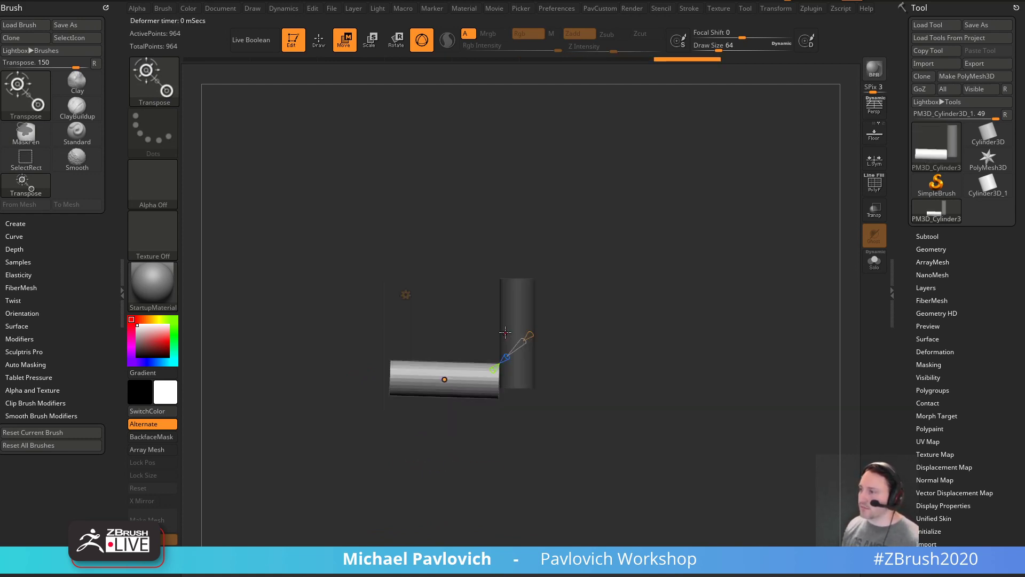
drag(584, 317, 588, 347)
drag(526, 322, 425, 438)
drag(630, 427, 607, 327)
- Duplicate the curved talon, angle the copy out to one side of the vertical rod and clear the mask
mouse_move(444, 377)
ctrl+mouse_down()
mouse_move(494, 369)
mouse_move(521, 303)
mouse_move(667, 307)
ctrl+mouse_up()
key(q)
ctrl+click(703, 306)
key(space)
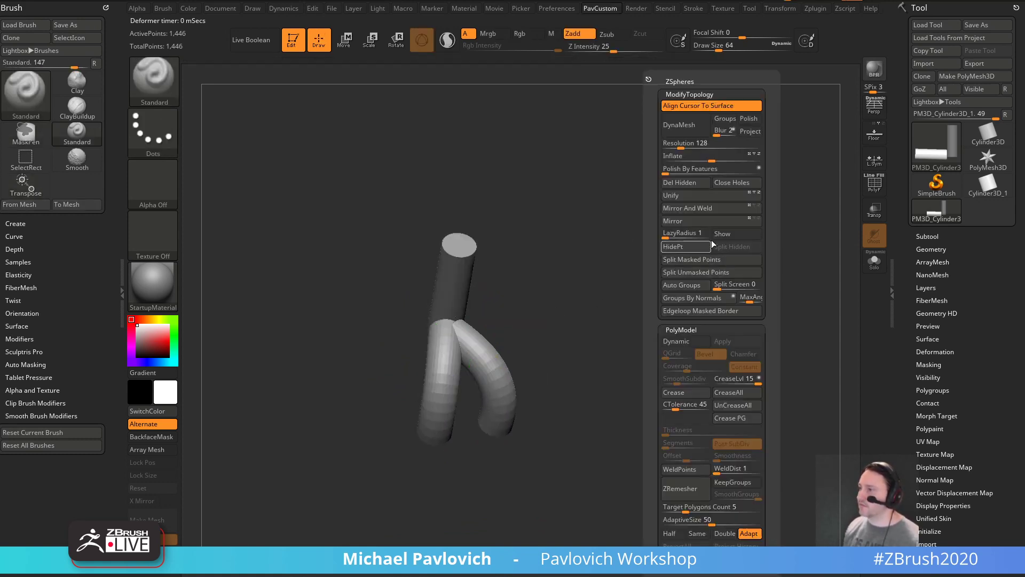
key(w)
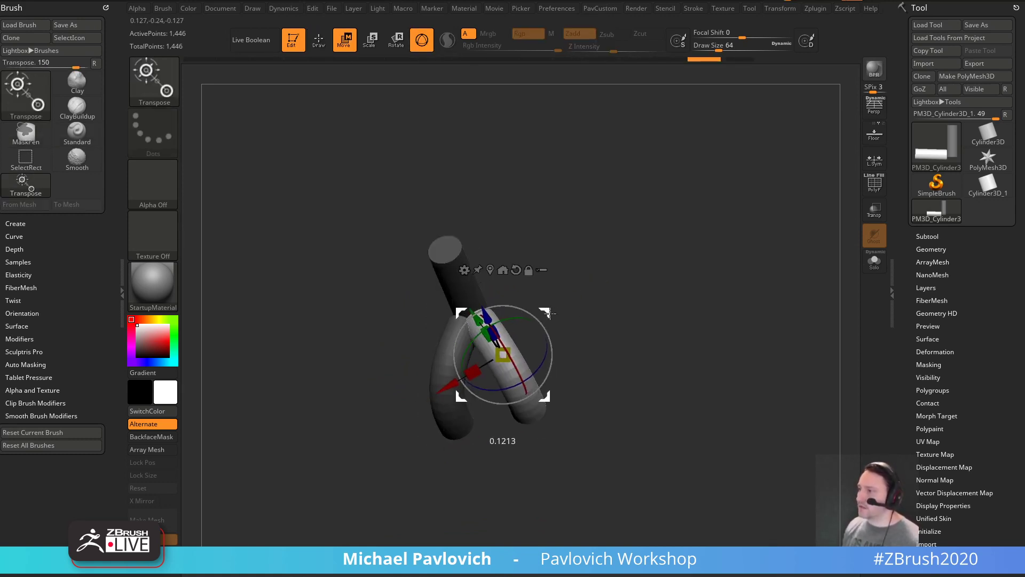
key(q)
key(space)
ctrl+click(677, 277)
- Mirror and weld the mesh to create a matching side talon on the opposite side
key(space)
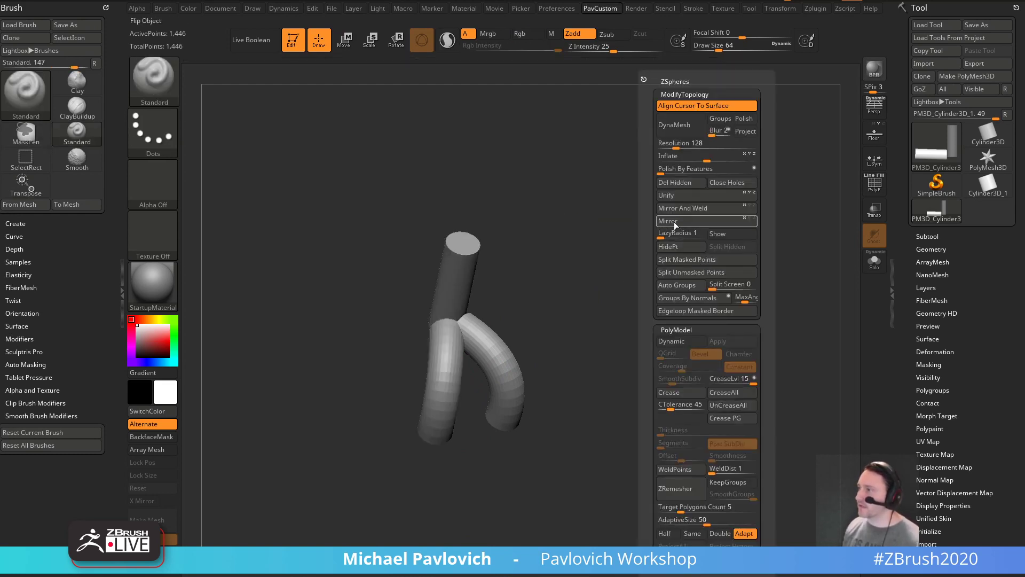
click(686, 221)
click(687, 212)
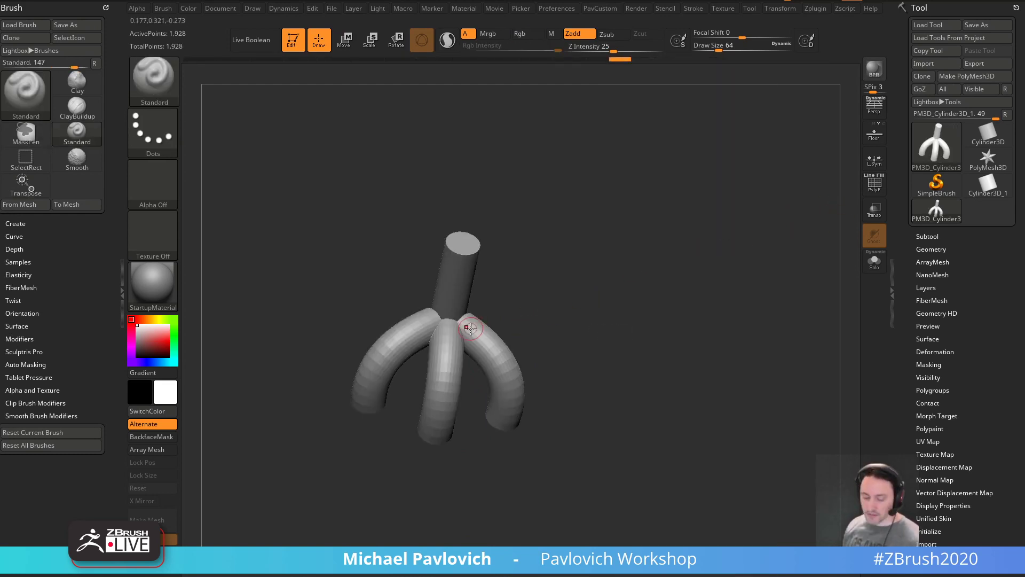
- Fuse the vertical rod and three talons into one mesh with DynaMesh at resolution 128
drag(643, 283, 620, 323)
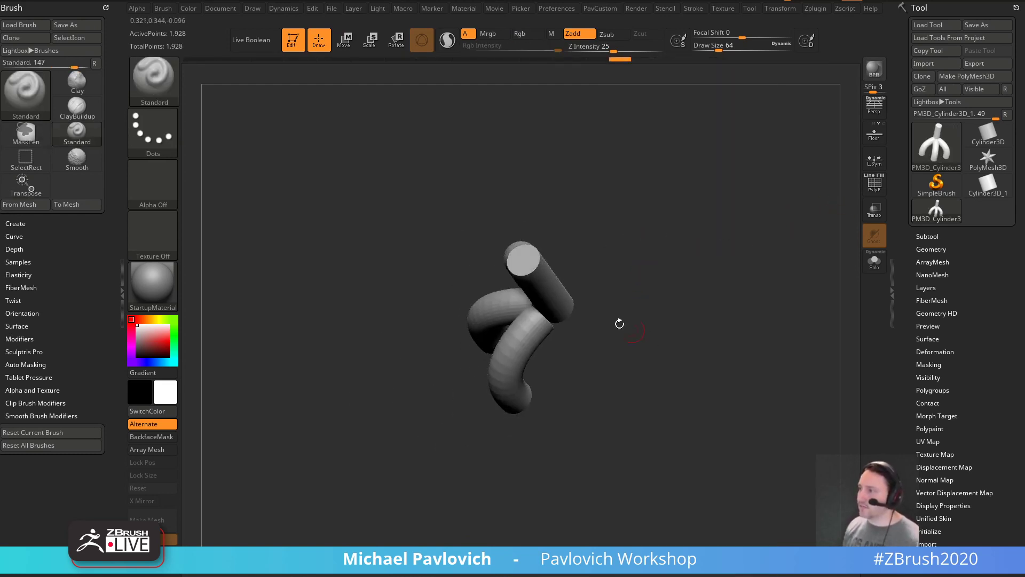
drag(680, 331, 682, 315)
key(space)
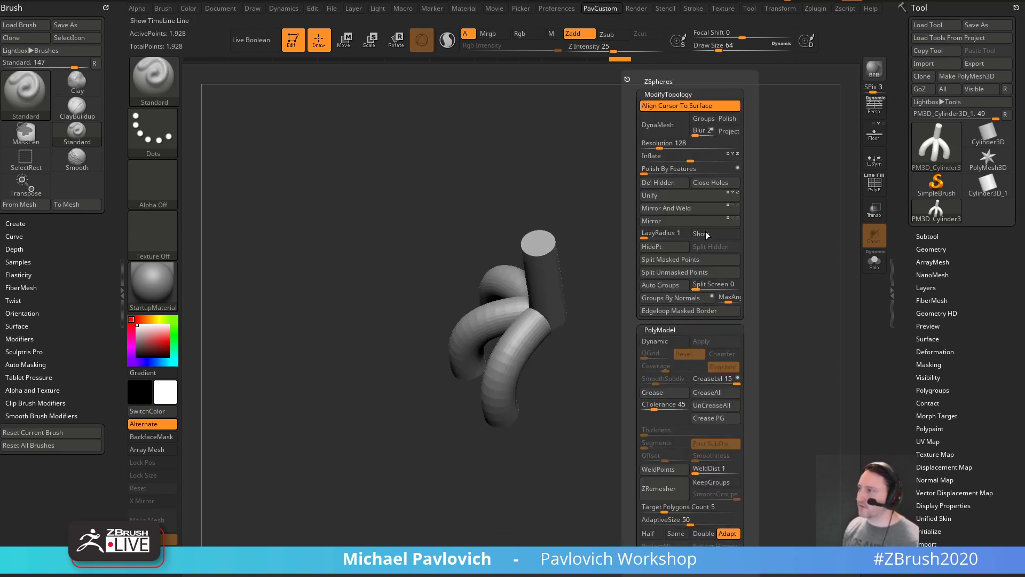
click(682, 129)
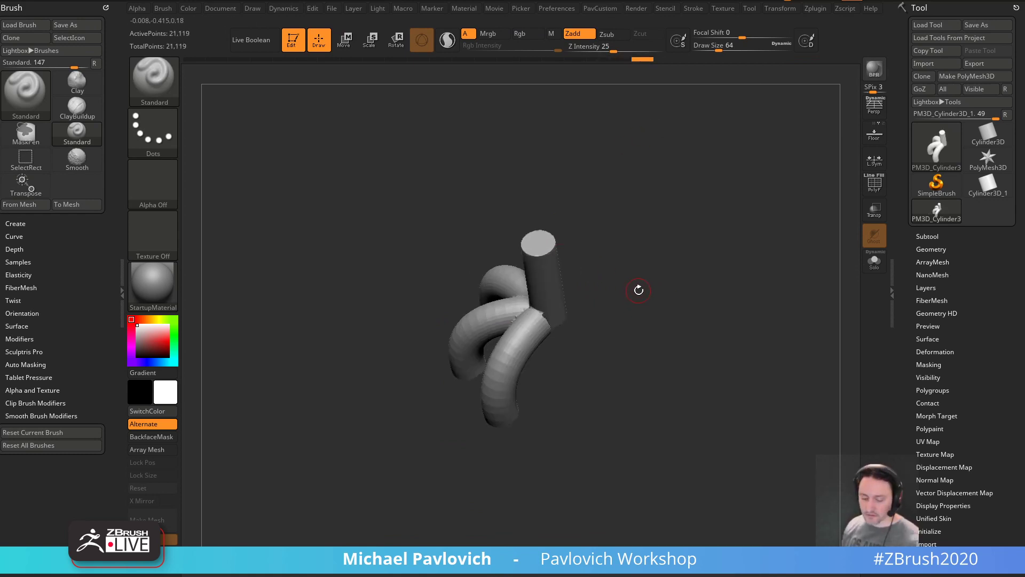
- Turn on Sculptris Pro and swell the joint behind the talons with the Inflat brush at draw size 140
key(b)
key(i)
key(n)
mouse_move(671, 313)
mouse_down()
mouse_move(566, 308)
mouse_move(583, 342)
mouse_move(666, 265)
mouse_move(682, 298)
mouse_move(672, 267)
mouse_move(544, 315)
mouse_move(619, 233)
mouse_move(656, 309)
mouse_move(644, 298)
mouse_up()
click(447, 40)
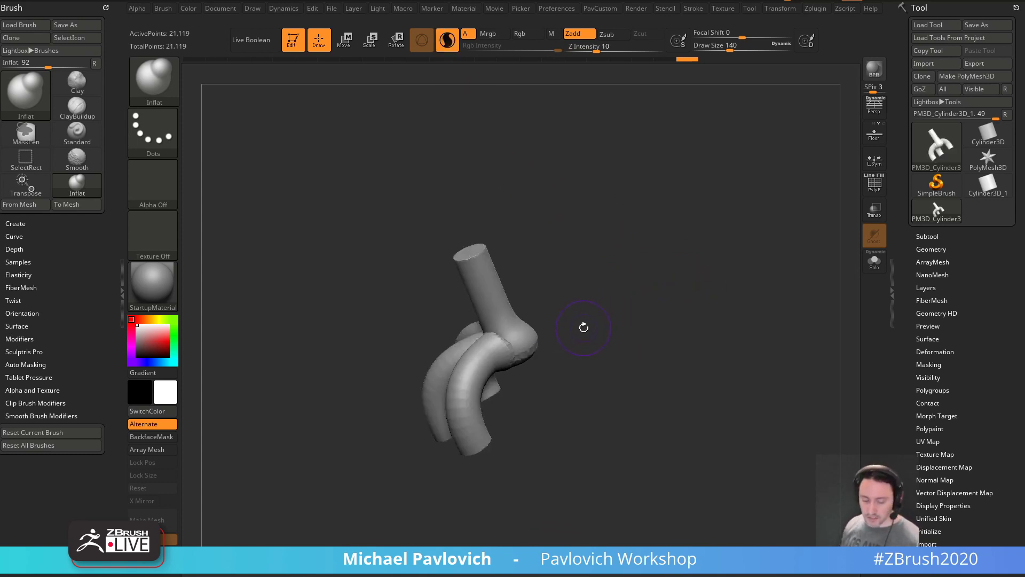
- Pull a curved rear talon out of the swollen joint with the SnakeHook brush, redoing the stroke to refine its shape
key(b)
key(s)
key(h)
drag(533, 335, 596, 333)
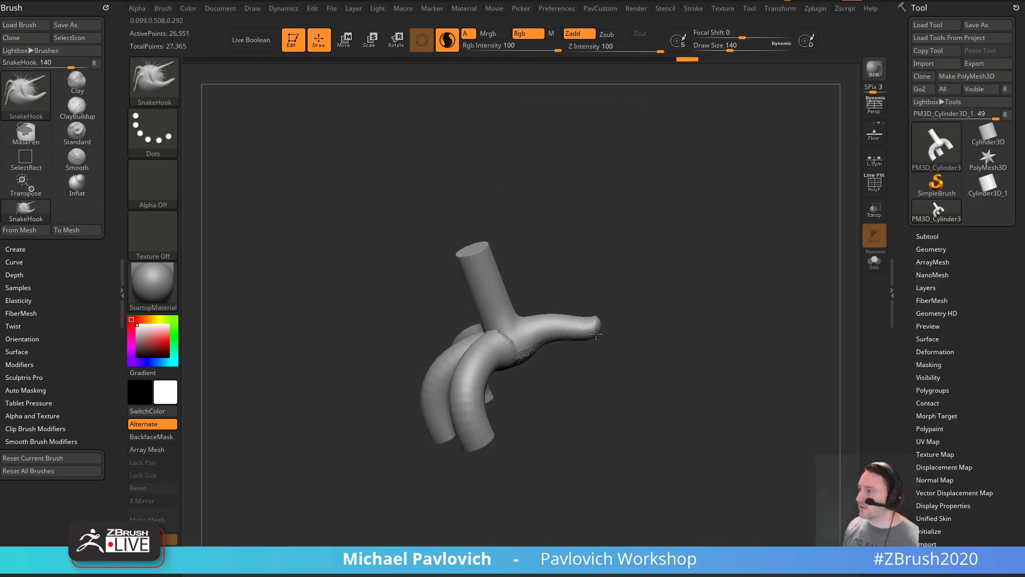
key(ctrl+z)
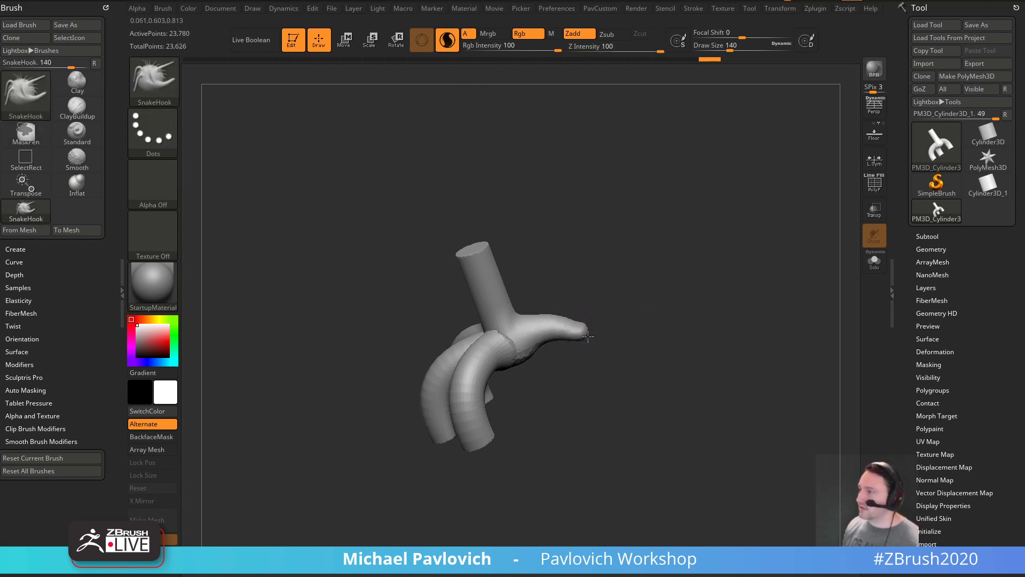
drag(635, 326, 598, 342)
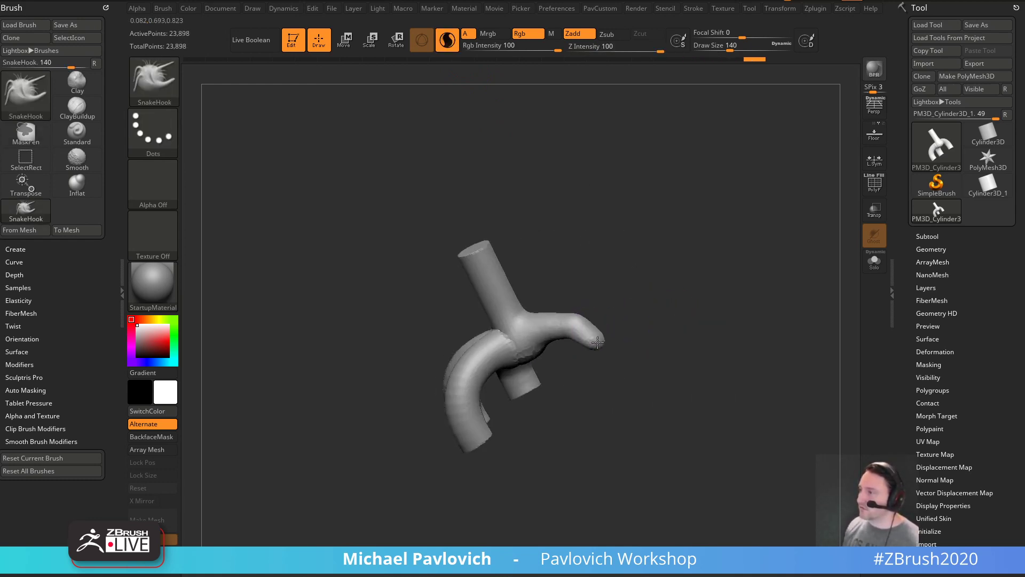
- Redo the undone foot edits, smooth the joint where the toes meet the leg, and update the DynaMesh
key(ctrl+shift+z)
key(ctrl+shift+z)
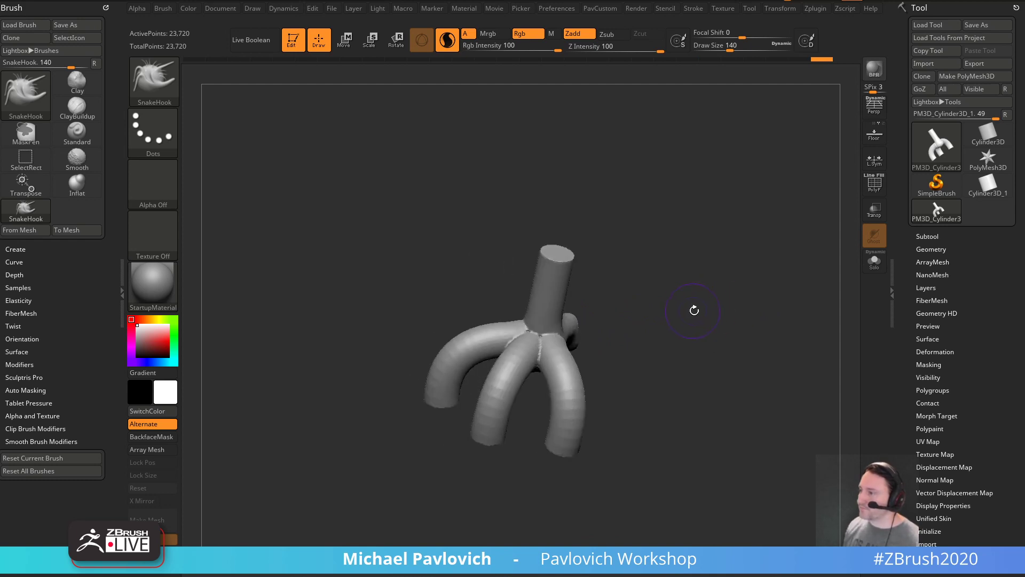
mouse_move(691, 306)
mouse_down()
mouse_move(689, 328)
mouse_move(599, 282)
mouse_up()
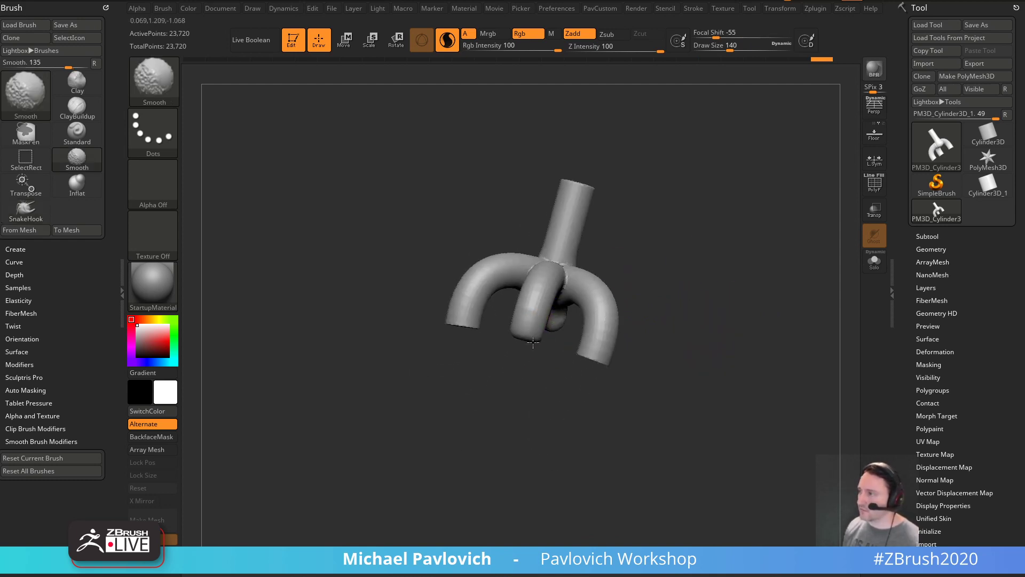
key(ctrl+z)
shift+drag(578, 361, 598, 343)
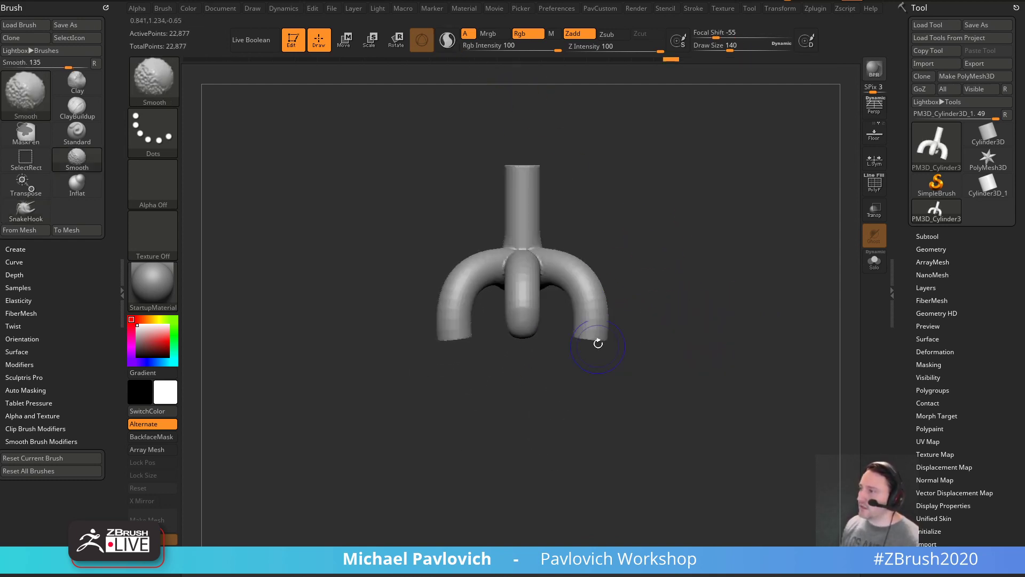
drag(659, 309, 558, 243)
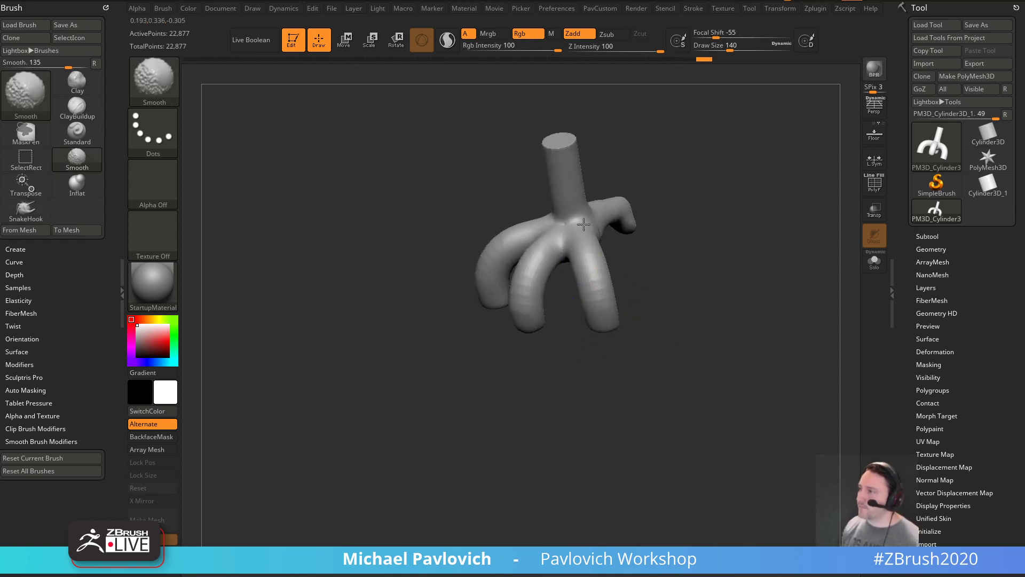
ctrl+drag(780, 236, 778, 252)
key(3)
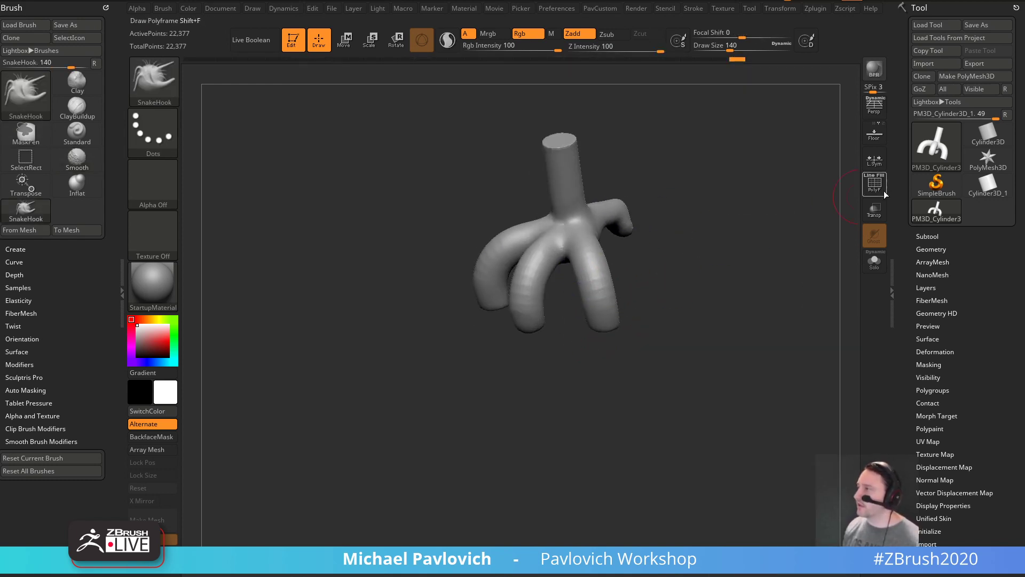
- Display the polyframe and trim the leg's upper end flat with the TrimCurve brush
click(880, 188)
mouse_move(816, 210)
shift+mouse_down()
mouse_move(784, 205)
mouse_move(750, 286)
shift+mouse_up()
key(ctrl+shift+b)
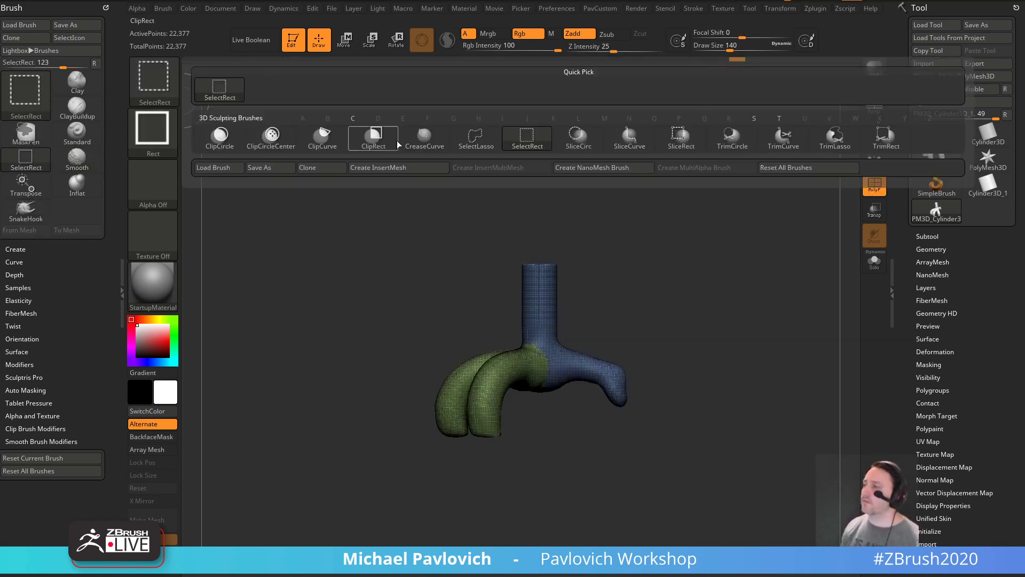
click(783, 136)
mouse_move(423, 268)
mouse_down()
mouse_move(748, 267)
mouse_move(698, 245)
mouse_up()
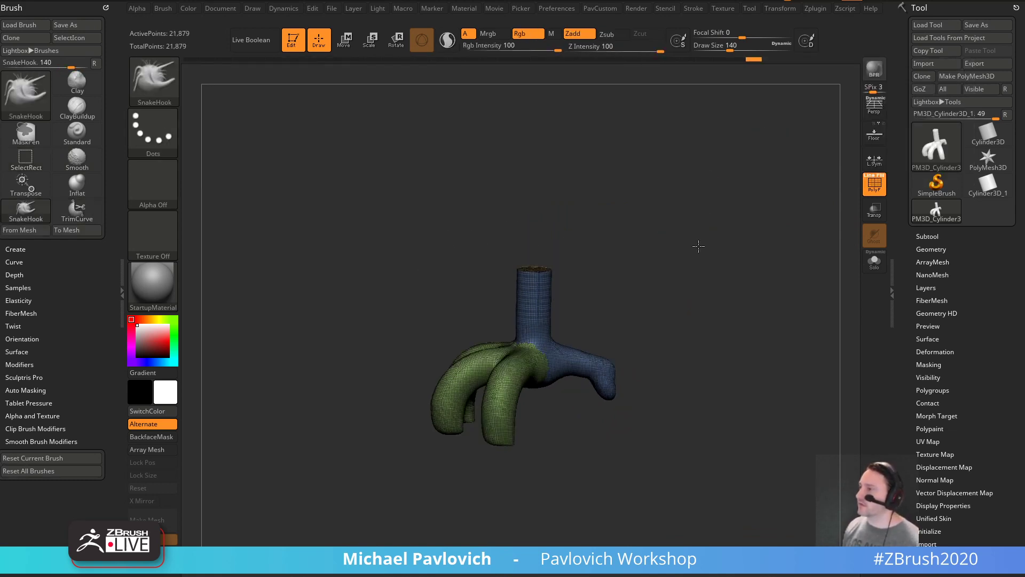
- Isolate the cap polygroup on the leg's upper end, invert the visibility, and delete the hidden cap
ctrl+shift+click(536, 266)
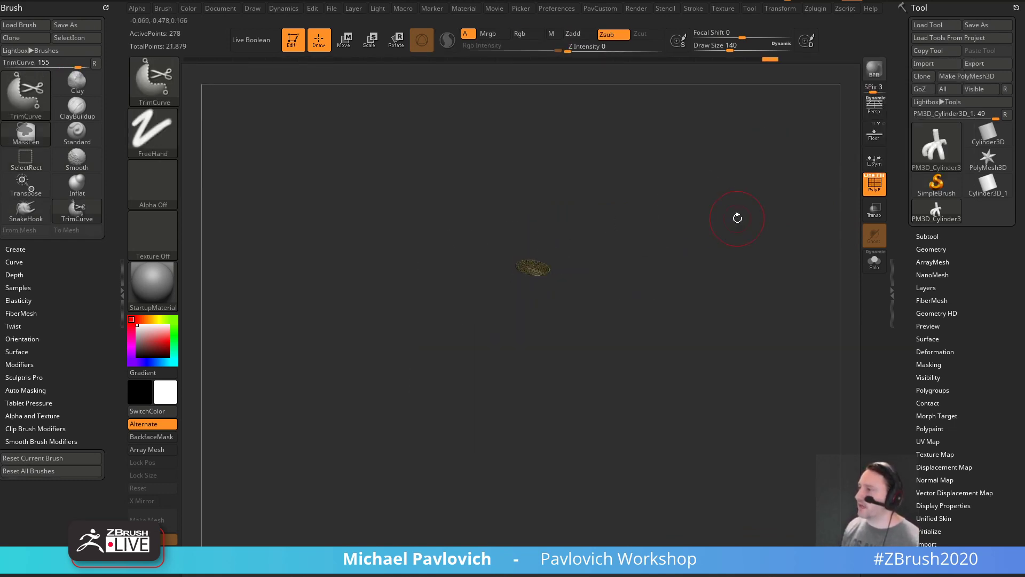
ctrl+shift+click(774, 229)
click(739, 184)
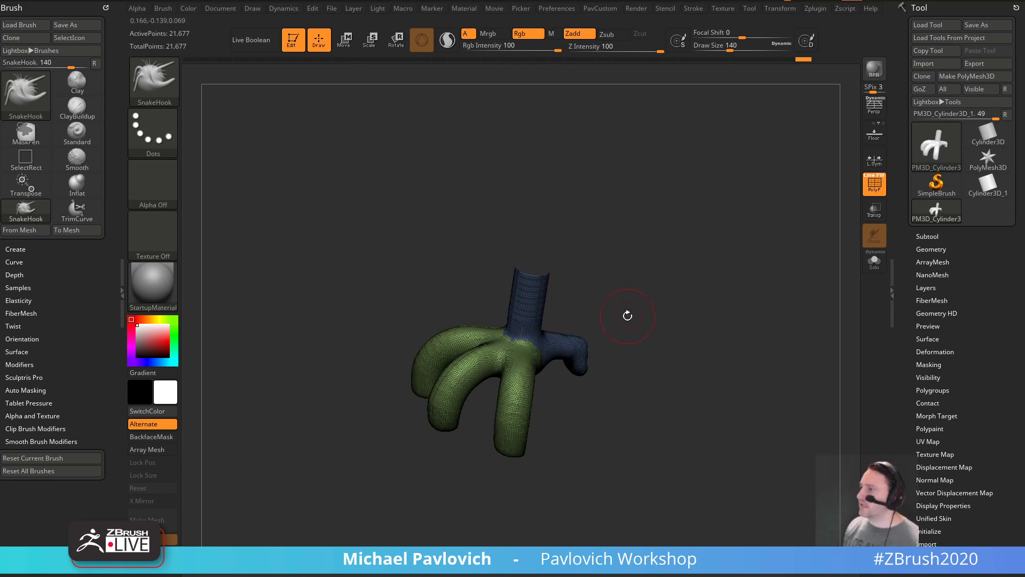
- Slice one front side toe and the middle front toe off the palm as separate polygroups with the SliceCurve brush
mouse_move(625, 313)
mouse_down()
mouse_move(678, 338)
mouse_move(662, 306)
mouse_move(664, 259)
mouse_up()
key(ctrl)
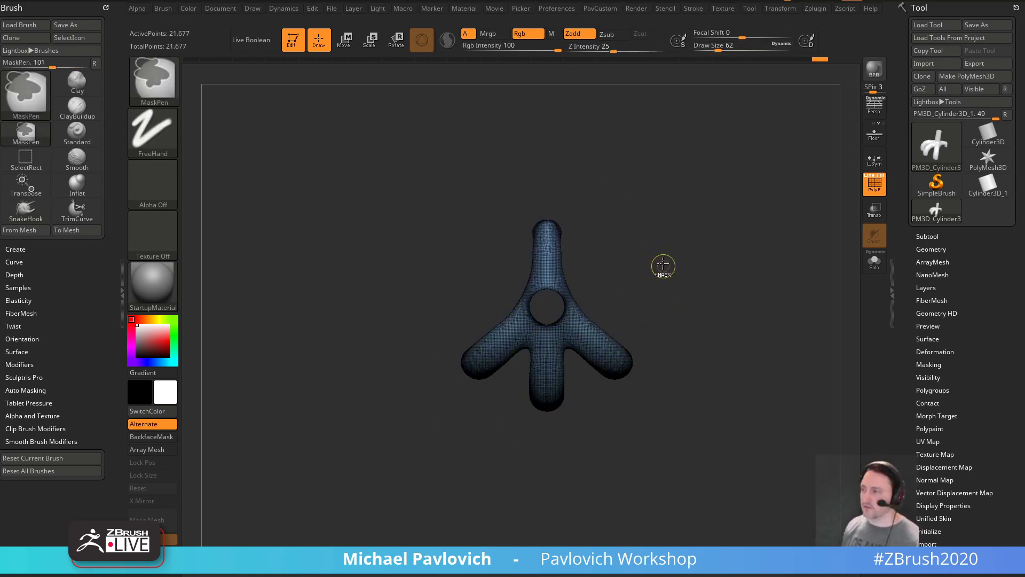
key(ctrl+shift+b)
click(630, 136)
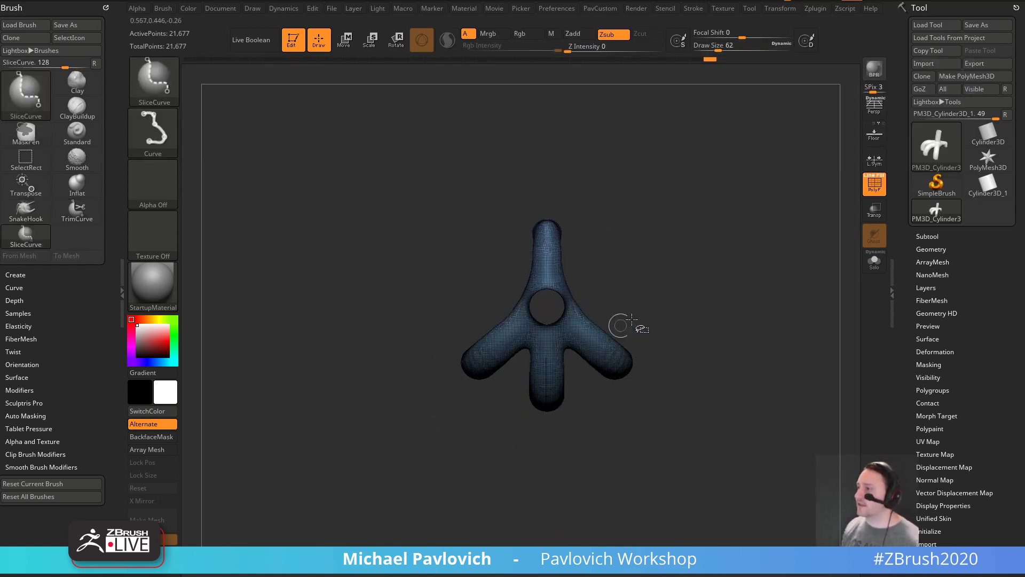
ctrl+shift+drag(683, 208, 583, 309)
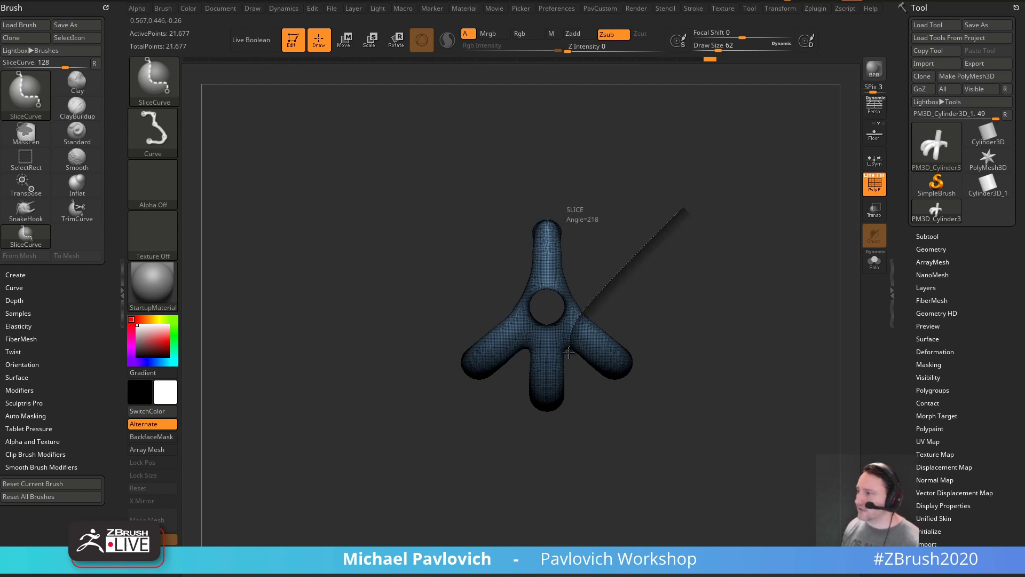
ctrl+shift+drag(585, 457, 585, 459)
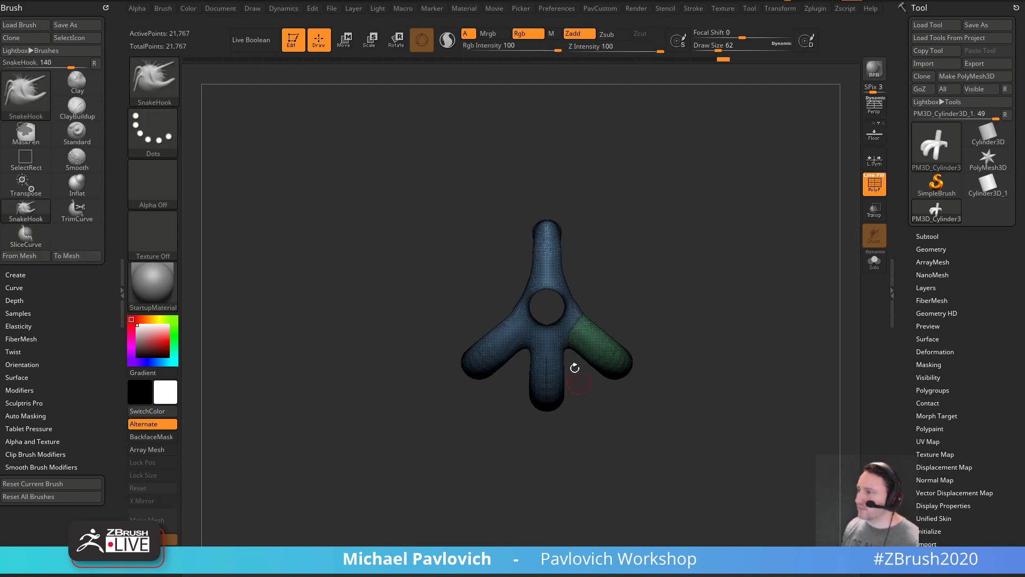
ctrl+shift+drag(656, 496, 595, 391)
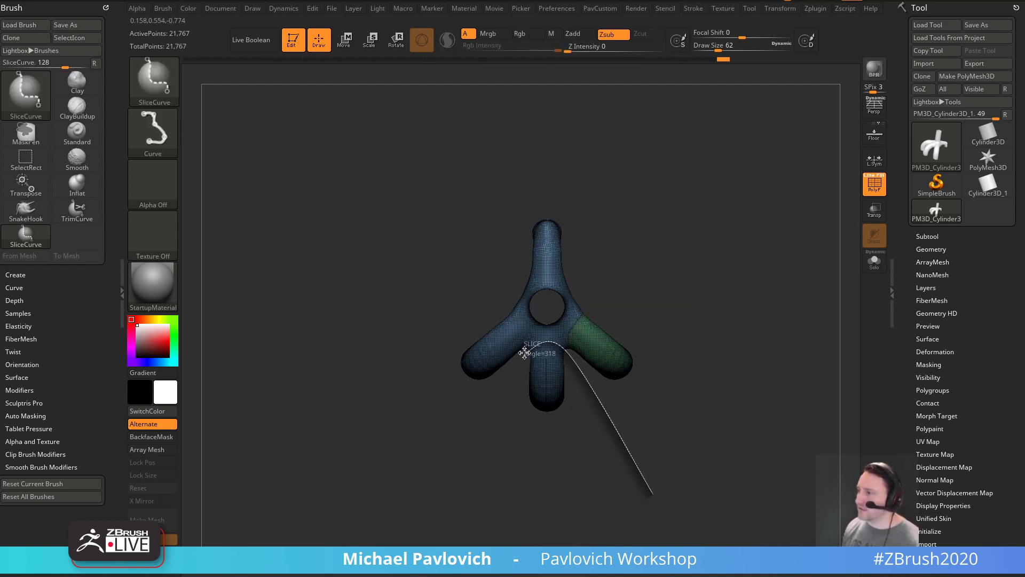
ctrl+shift+drag(496, 395, 496, 395)
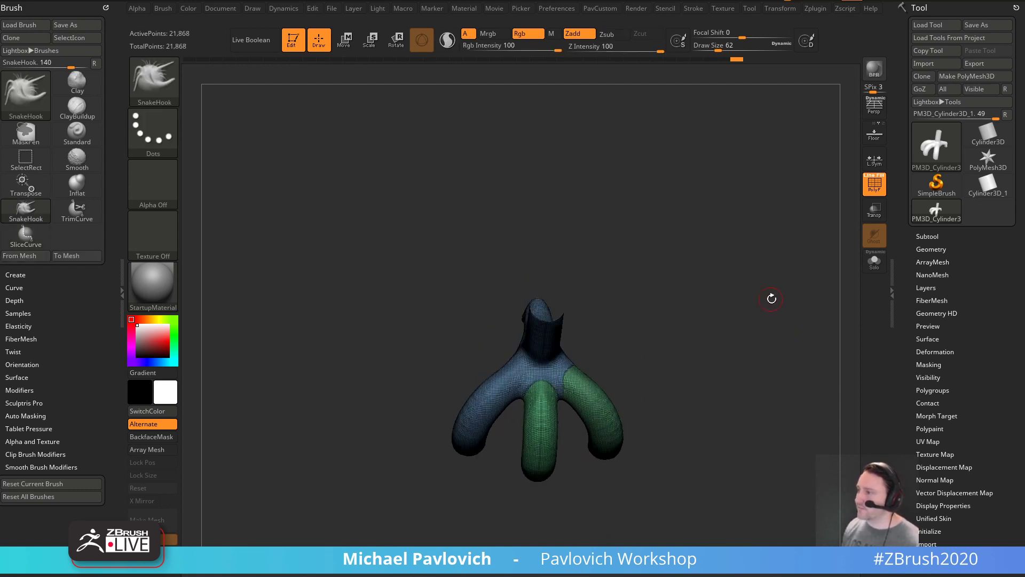
- Mirror and weld the foot so the side toe's polygroup is repeated on the opposite side
key(shift+f)
key(shift+space)
click(764, 209)
- Slice the back toe at its base and near its tip into separate polygroups with SliceCurve from the side view
mouse_move(626, 290)
mouse_down()
mouse_move(695, 257)
mouse_move(737, 295)
mouse_up()
ctrl+shift+drag(726, 348, 584, 373)
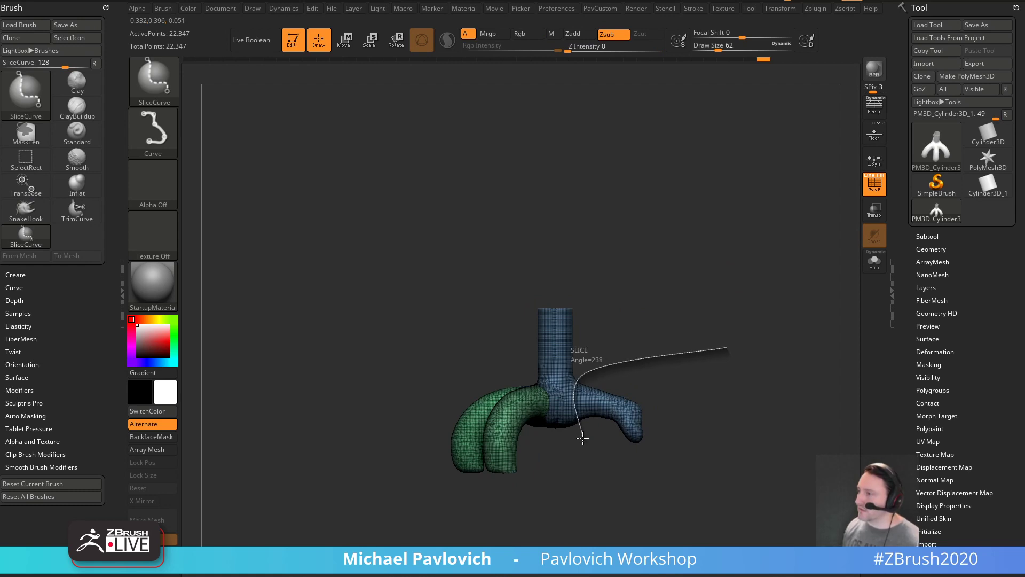
ctrl+shift+drag(593, 473, 593, 473)
mouse_move(757, 307)
mouse_down()
mouse_move(744, 325)
mouse_move(788, 279)
mouse_move(755, 407)
mouse_move(737, 266)
mouse_up()
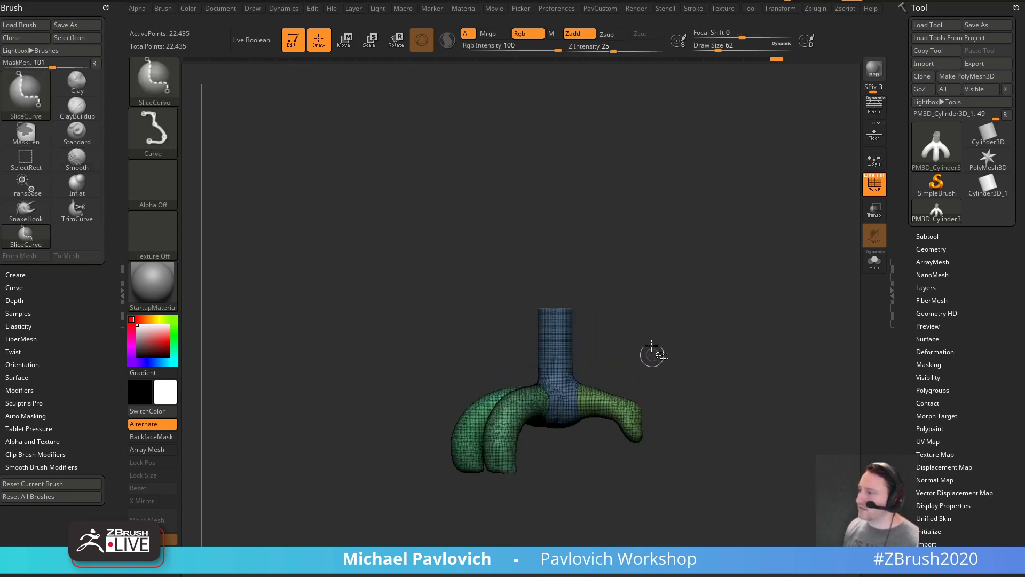
ctrl+shift+drag(598, 457, 599, 439)
- Try slicing the ends of the three front toes into polygroups from above and mirroring the foot
mouse_move(694, 374)
mouse_down()
mouse_move(757, 421)
mouse_move(753, 395)
mouse_move(739, 424)
mouse_up()
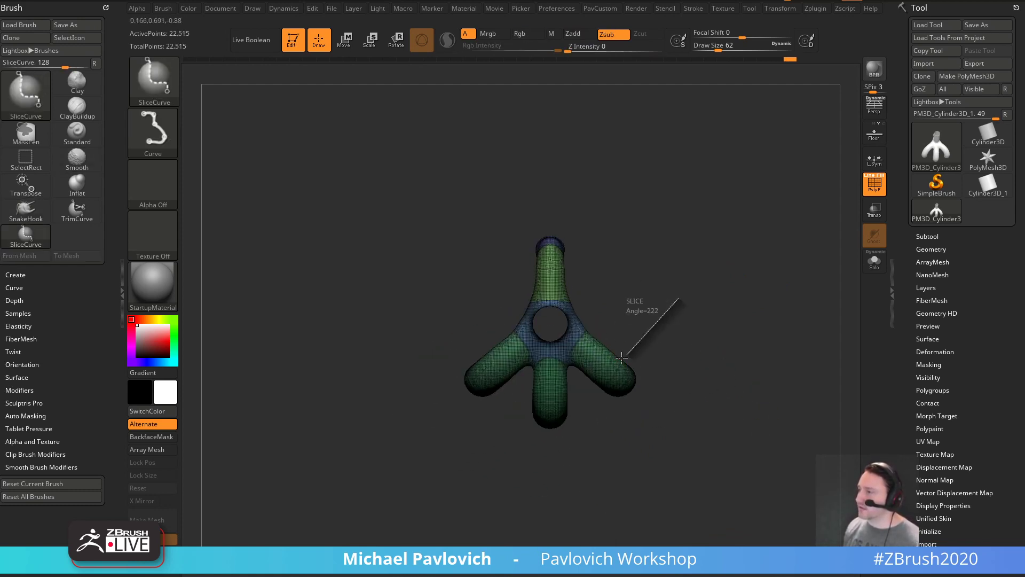
mouse_move(480, 377)
ctrl+shift+mouse_down()
mouse_move(446, 345)
mouse_move(464, 320)
ctrl+shift+mouse_up()
ctrl+drag(743, 318, 789, 335)
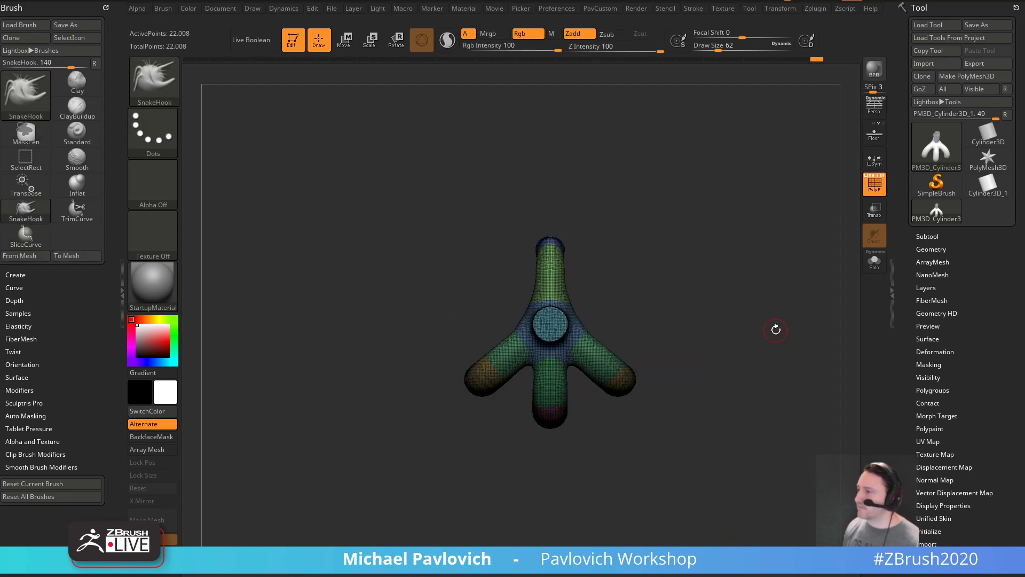
key(ctrl+z)
key(shift+space)
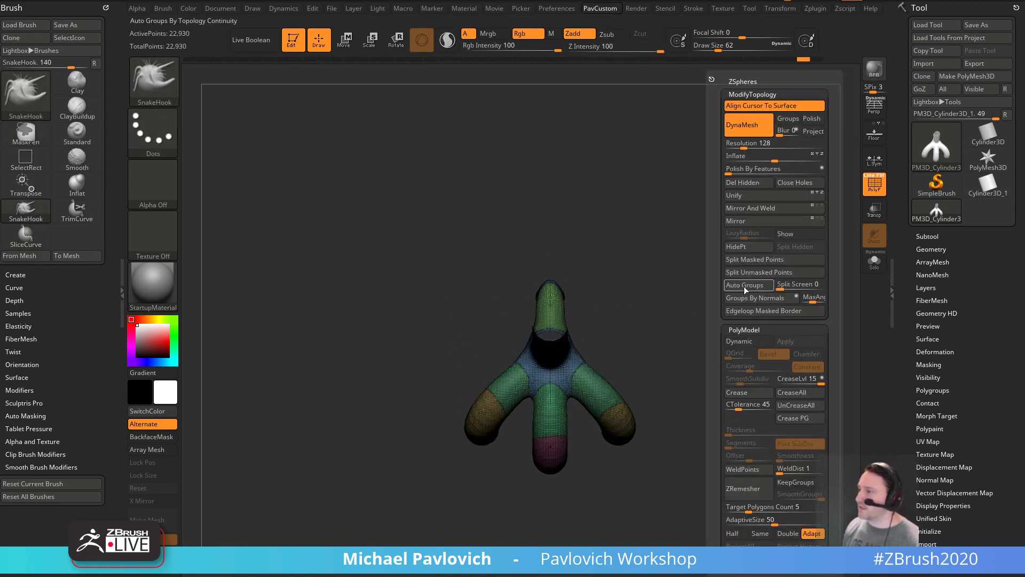
click(759, 222)
drag(658, 247, 721, 304)
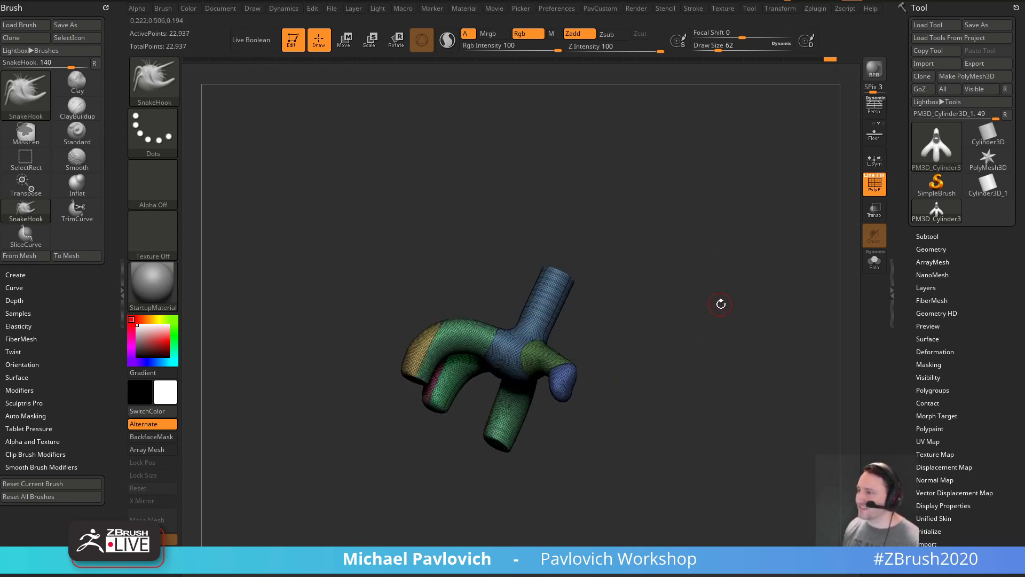
- Undo the mirroring and the slices across the ends of the front toes
key(ctrl+z)
key(ctrl+z)
key(ctrl+z)
key(ctrl+z)
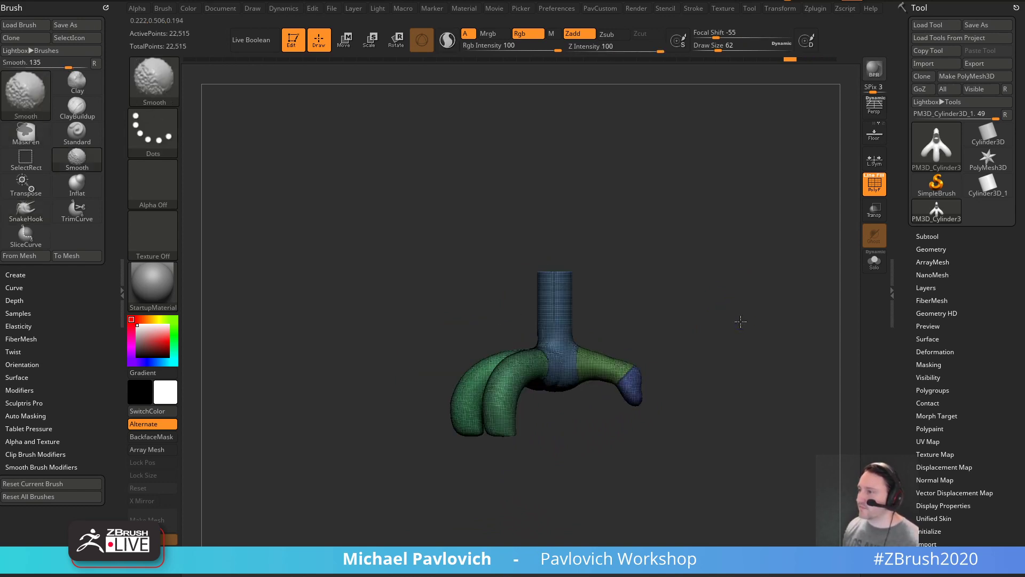
key(ctrl+z)
- Try slicing the lower ends of all three front toes into one polygroup with a single SliceCurve cut from the side
mouse_move(573, 473)
ctrl+shift+mouse_down()
mouse_move(509, 397)
mouse_move(400, 332)
ctrl+shift+mouse_up()
key(ctrl+z)
key(ctrl+z)
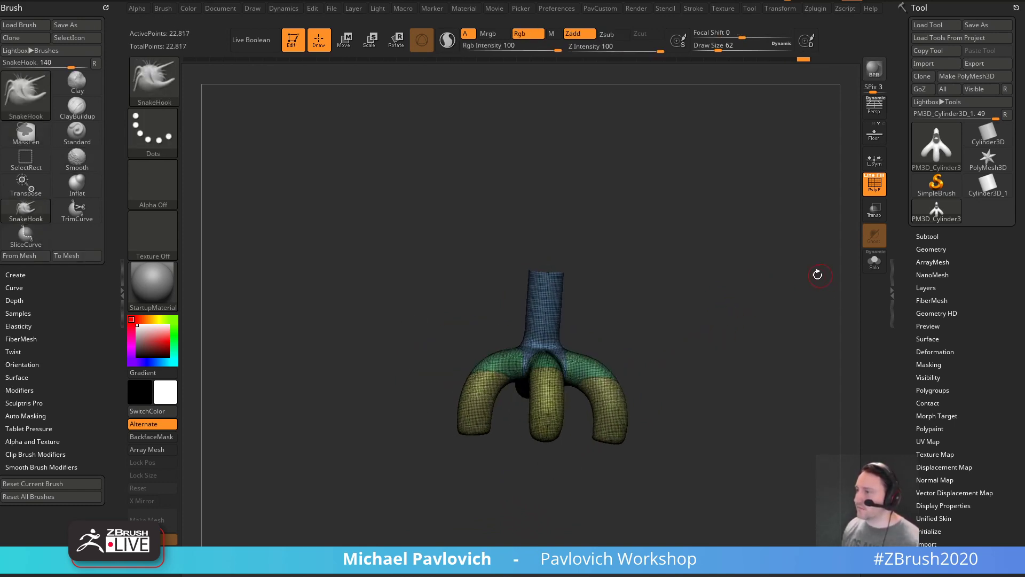
mouse_move(817, 273)
mouse_down()
mouse_move(793, 357)
mouse_move(812, 336)
mouse_move(776, 321)
mouse_move(799, 351)
mouse_move(783, 320)
mouse_up()
key(ctrl+z)
- Isolate the two front side toes, slice the outer half of one into its own polygroup, and show the whole foot
ctrl+shift+click(625, 361)
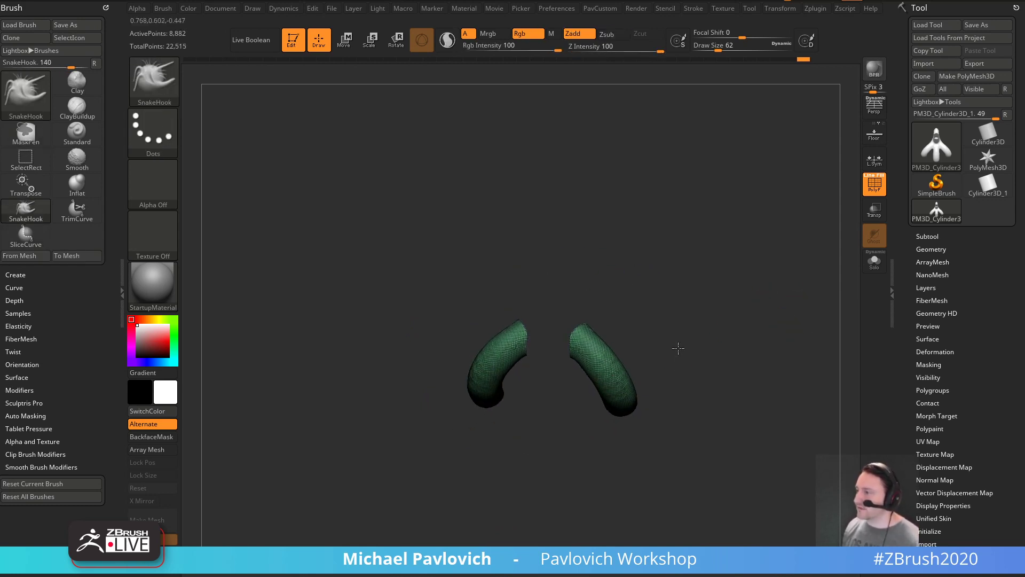
mouse_move(678, 348)
mouse_down()
mouse_move(678, 358)
mouse_move(628, 361)
mouse_up()
mouse_move(565, 412)
ctrl+shift+mouse_down()
mouse_move(638, 337)
mouse_move(634, 292)
ctrl+shift+mouse_up()
ctrl+shift+click(726, 383)
- Isolate the middle front toe, slice its outer half into its own polygroup, and show the whole foot
ctrl+shift+click(568, 411)
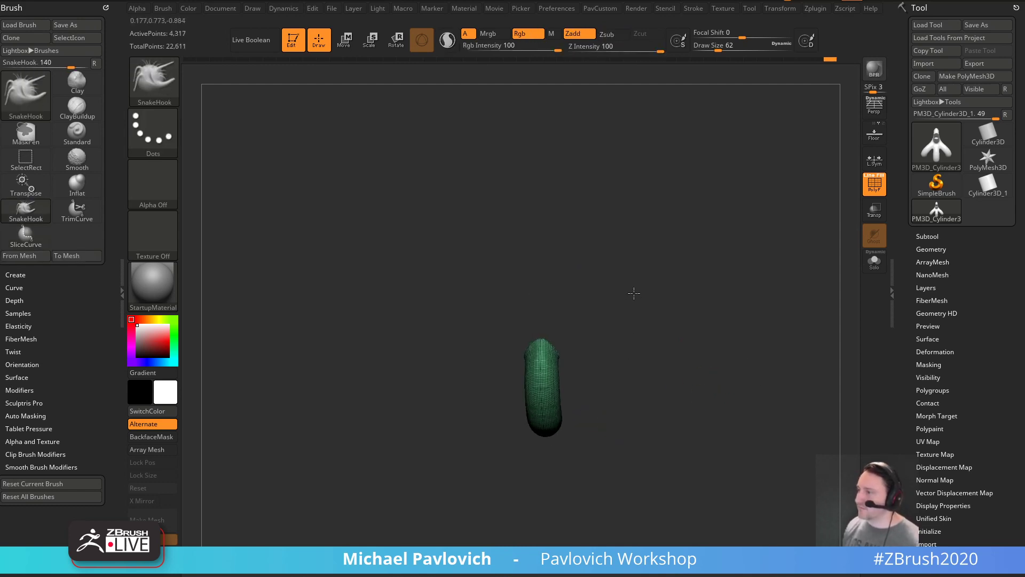
ctrl+shift+drag(661, 408, 422, 389)
ctrl+shift+click(737, 324)
- Mirror the sliced side toe's end polygroup onto the opposite side of the foot
key(space)
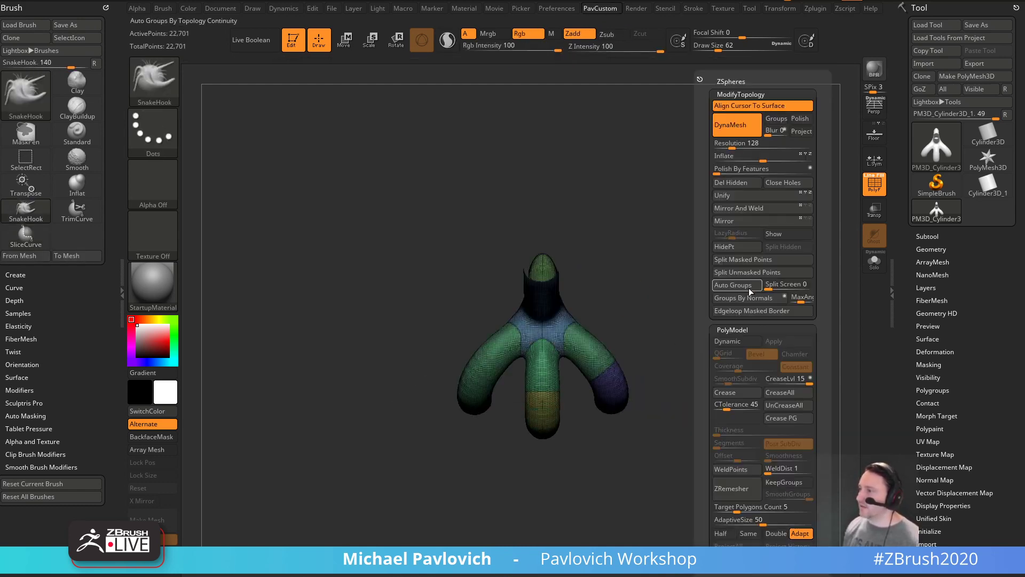
click(756, 223)
drag(790, 370, 776, 309)
- Assign the SketchShaded2 material to the foot
key(space)
click(750, 488)
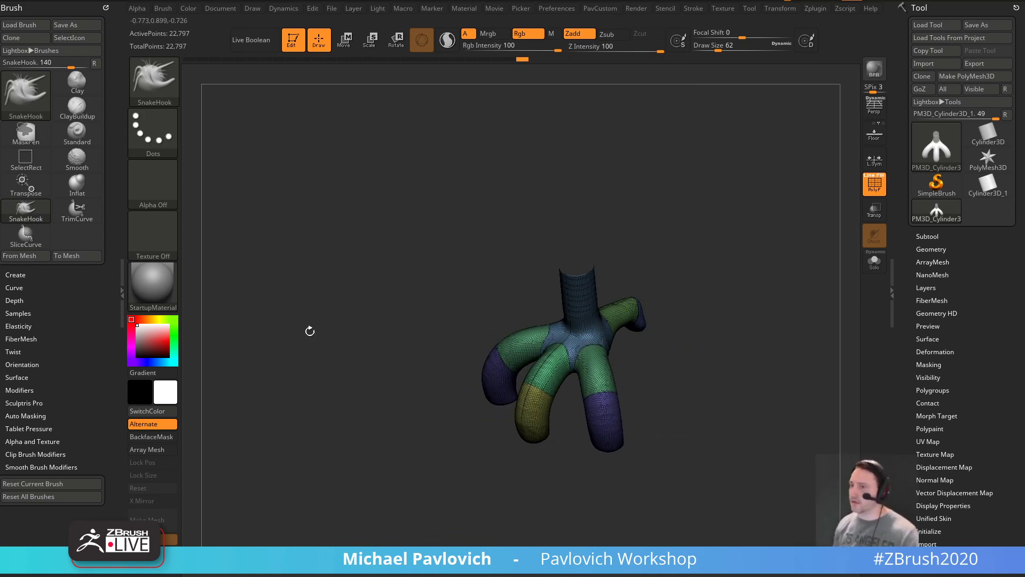
click(152, 286)
click(755, 469)
- ZRemesh the foot once at Half with AdaptiveSize 0, KeepGroups on, and SmoothGroups at its minimum
key(space)
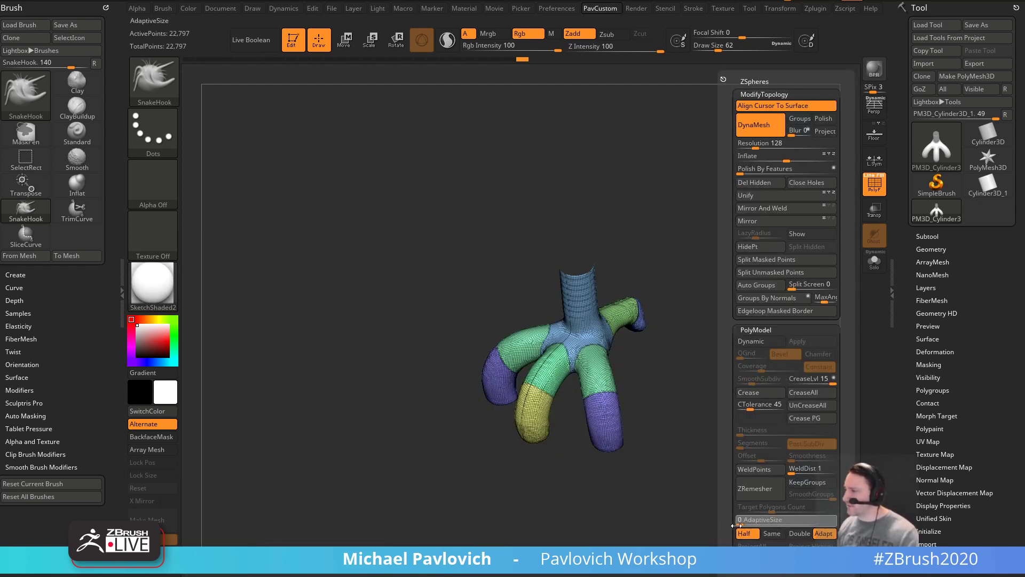
click(807, 482)
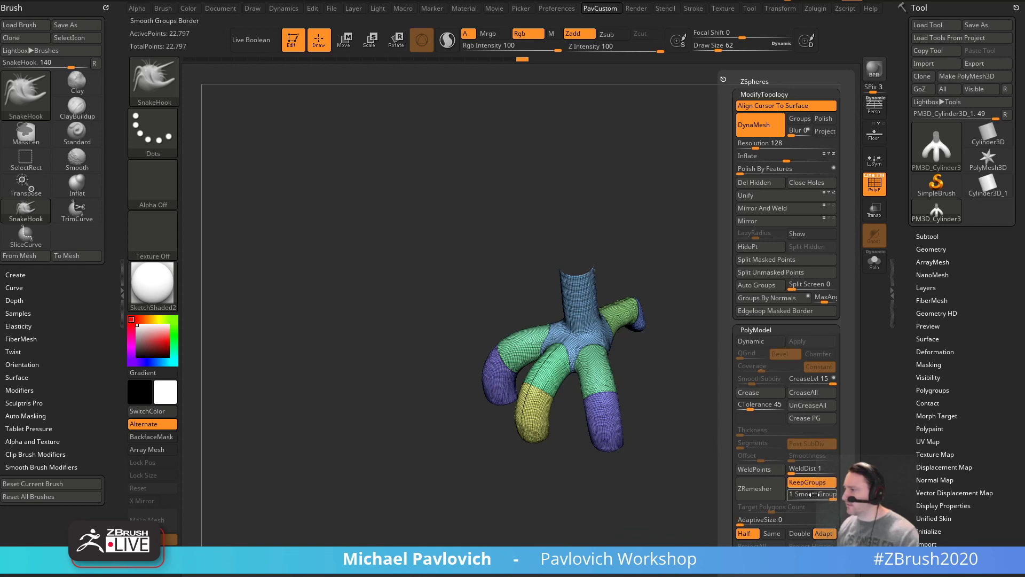
click(772, 496)
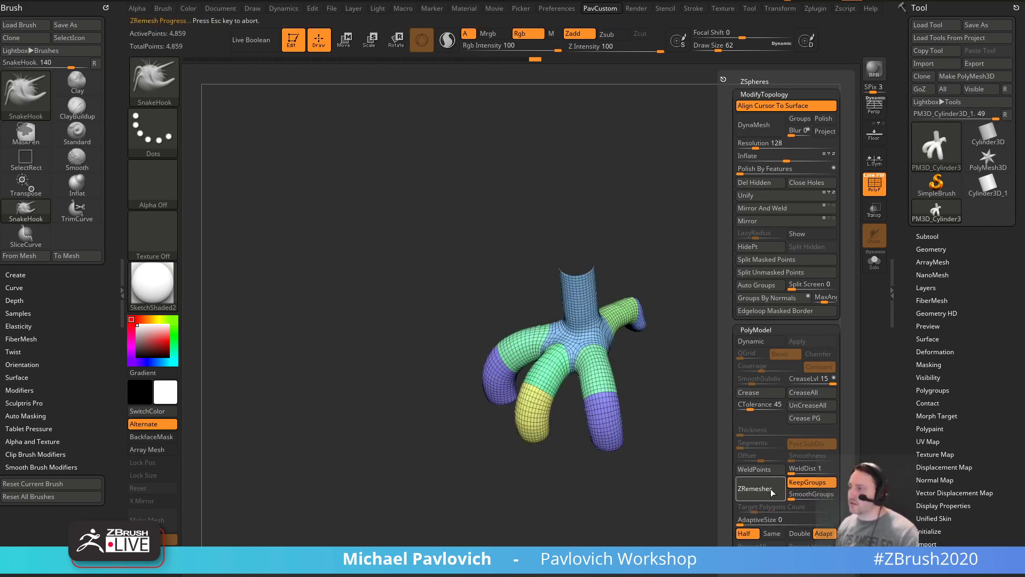
click(772, 492)
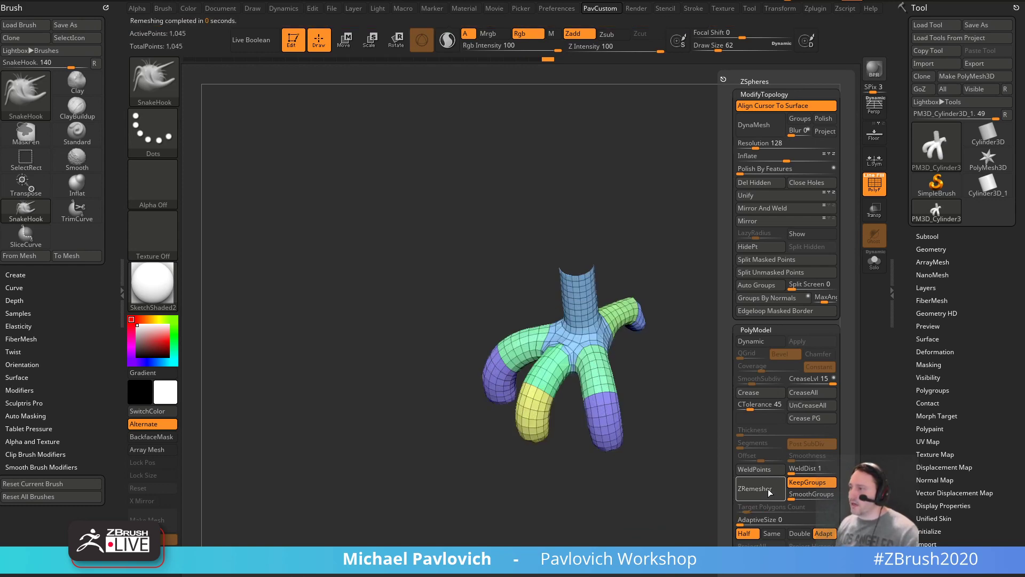
key(ctrl+z)
- Reduce the draw size to 20 around the toe-base polygroup borders and switch to the ZModeler brush
mouse_move(735, 352)
alt+mouse_down()
mouse_move(812, 394)
mouse_move(609, 492)
mouse_move(812, 354)
mouse_move(773, 326)
alt+mouse_up()
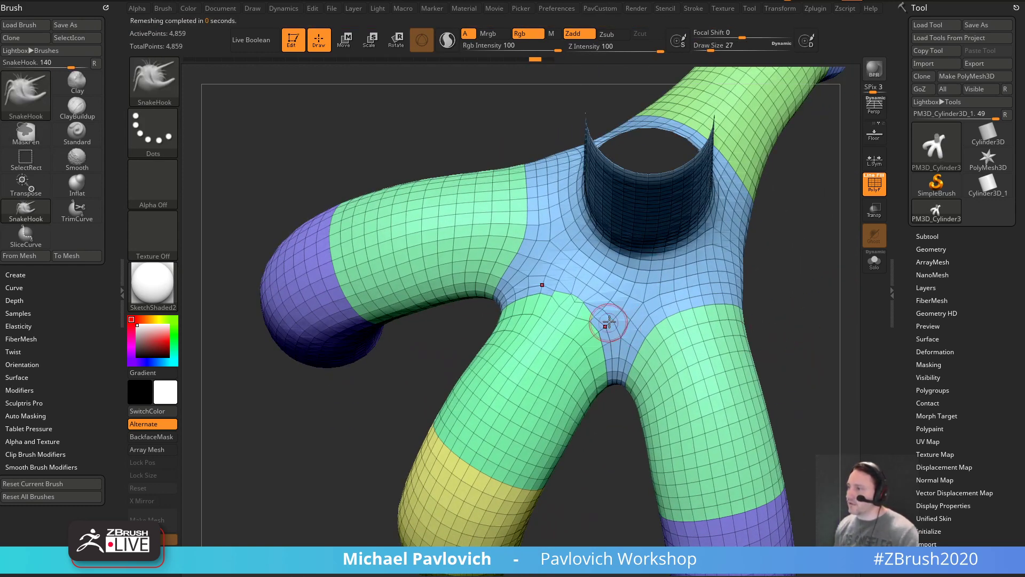
shift+drag(581, 299, 690, 318)
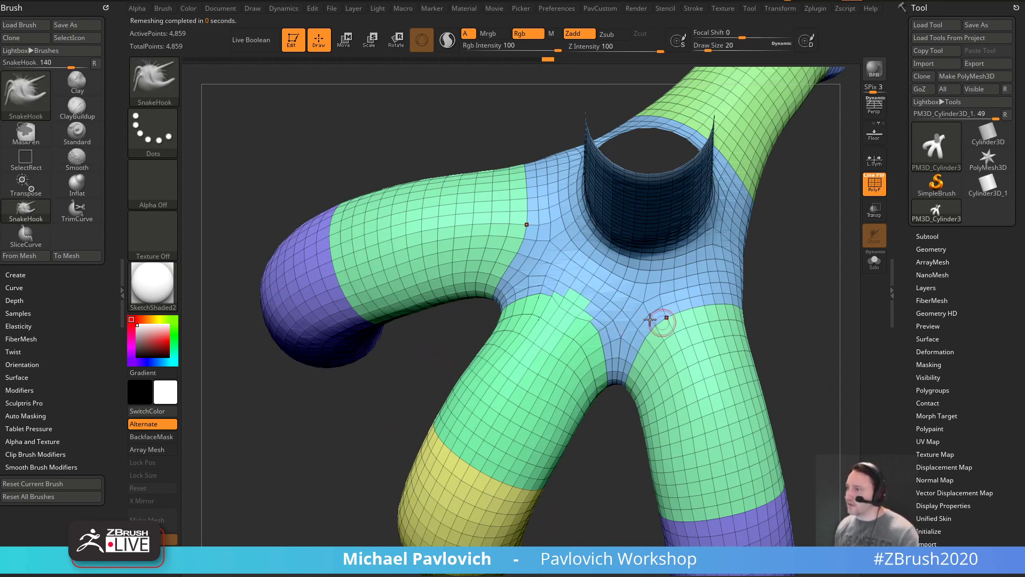
key(b)
key(z)
key(m)
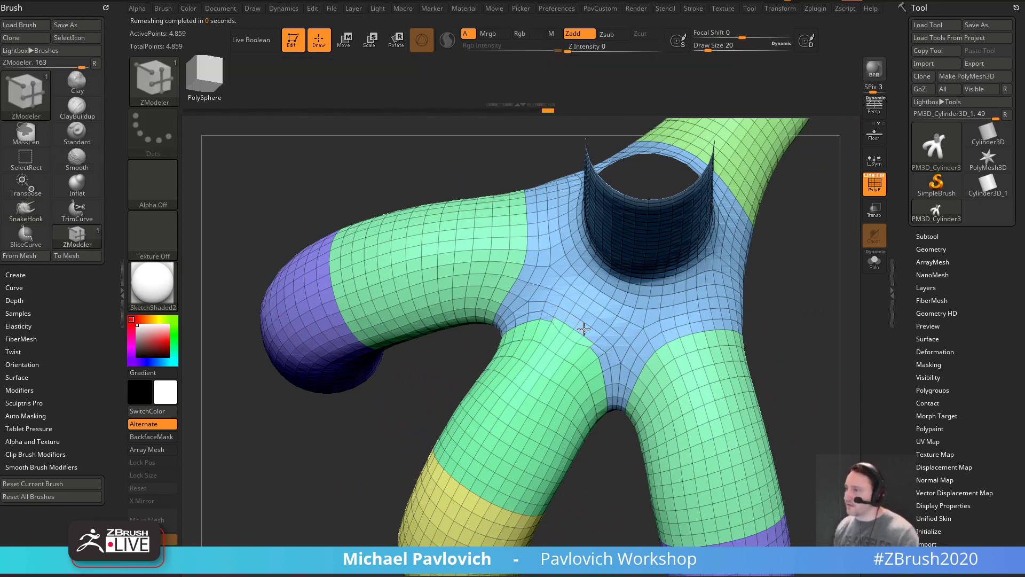
key(f)
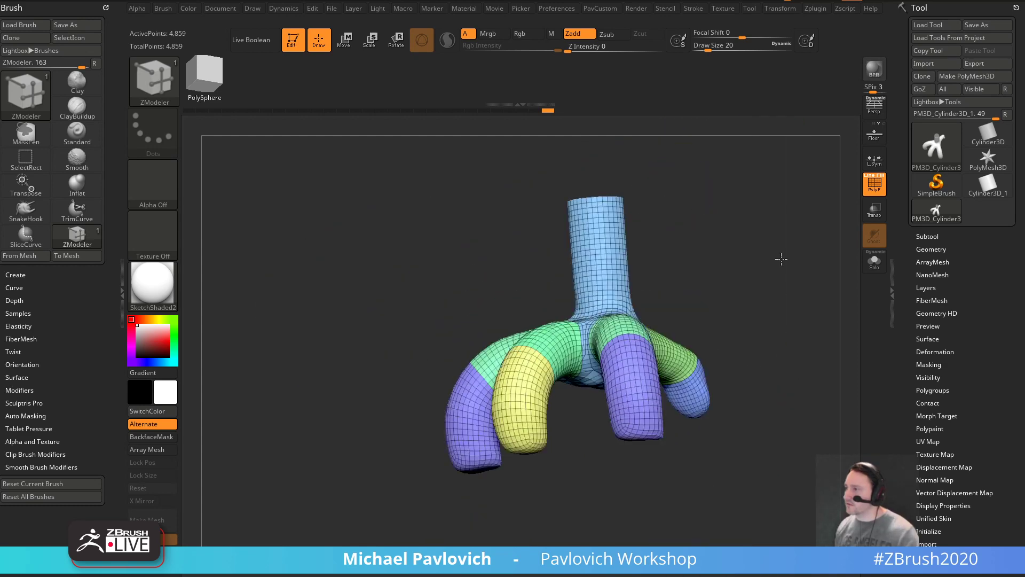
- ZRemesh the foot two more times at Half with KeepGroups on and AdaptiveSize 0
drag(782, 260, 783, 348)
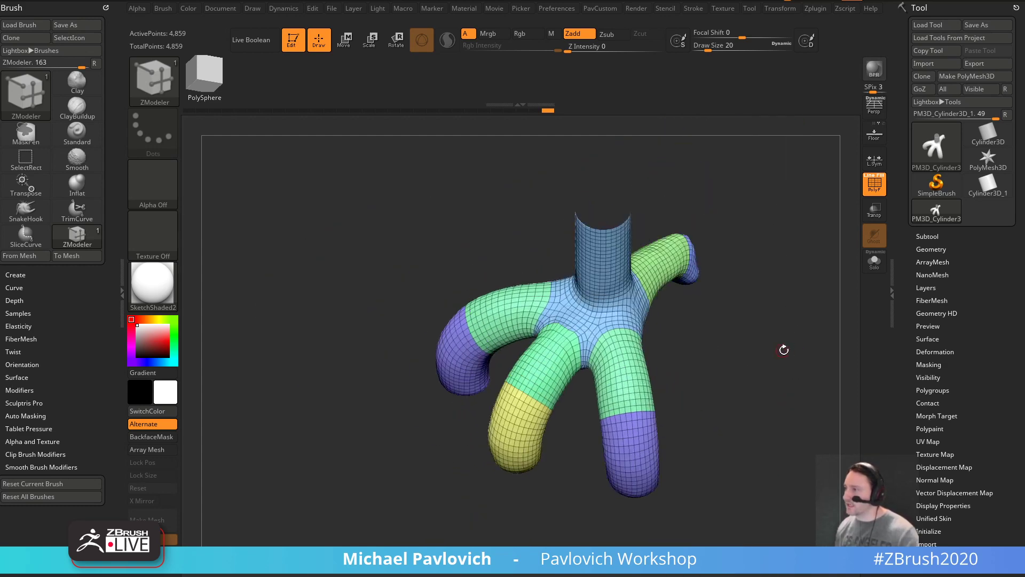
key(space)
click(763, 489)
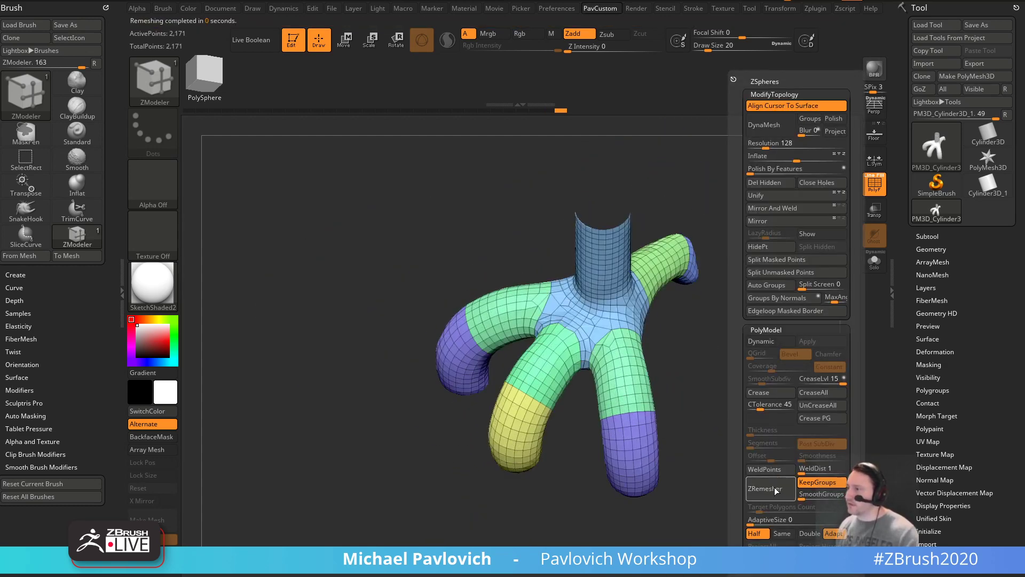
click(775, 490)
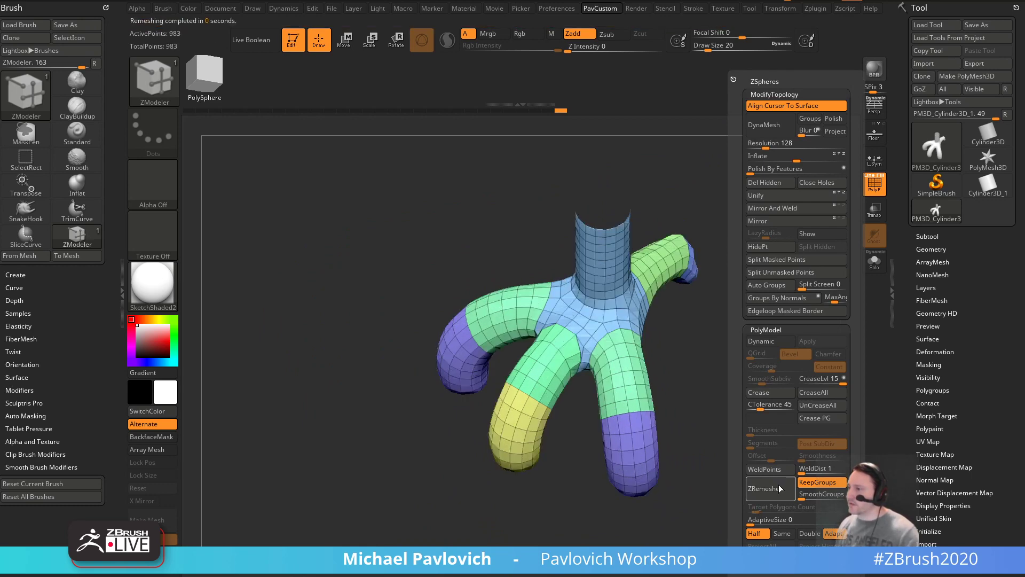
- Try one further Half ZRemesh on the foot and undo it
drag(659, 469, 745, 400)
key(space)
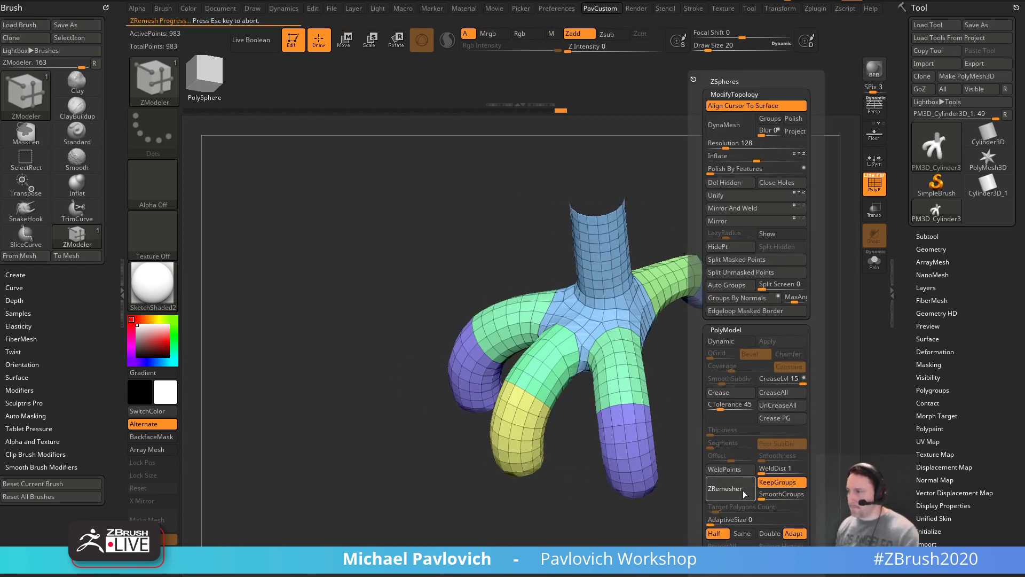
drag(730, 397, 763, 396)
key(ctrl)
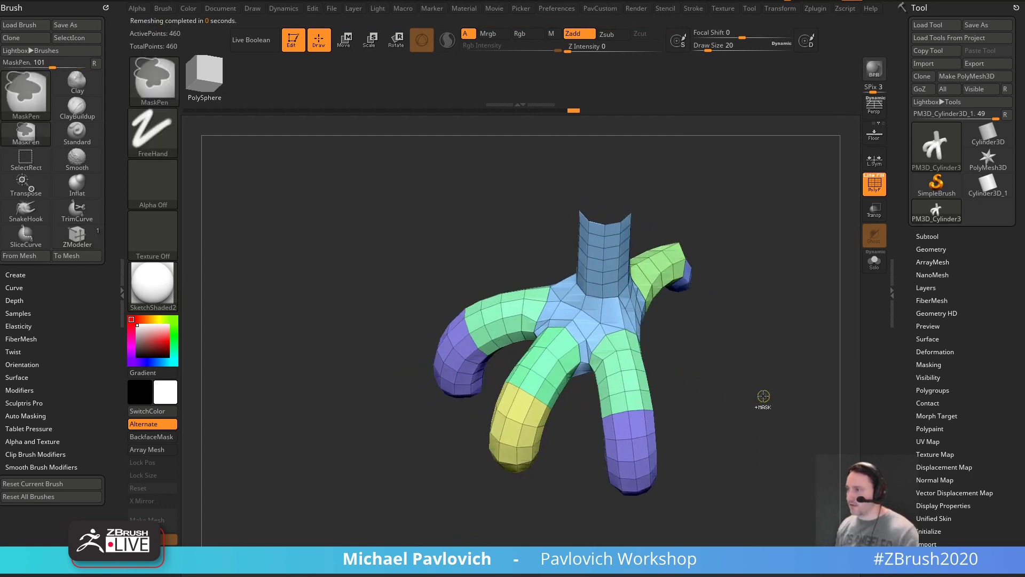
key(ctrl+z)
key(shift)
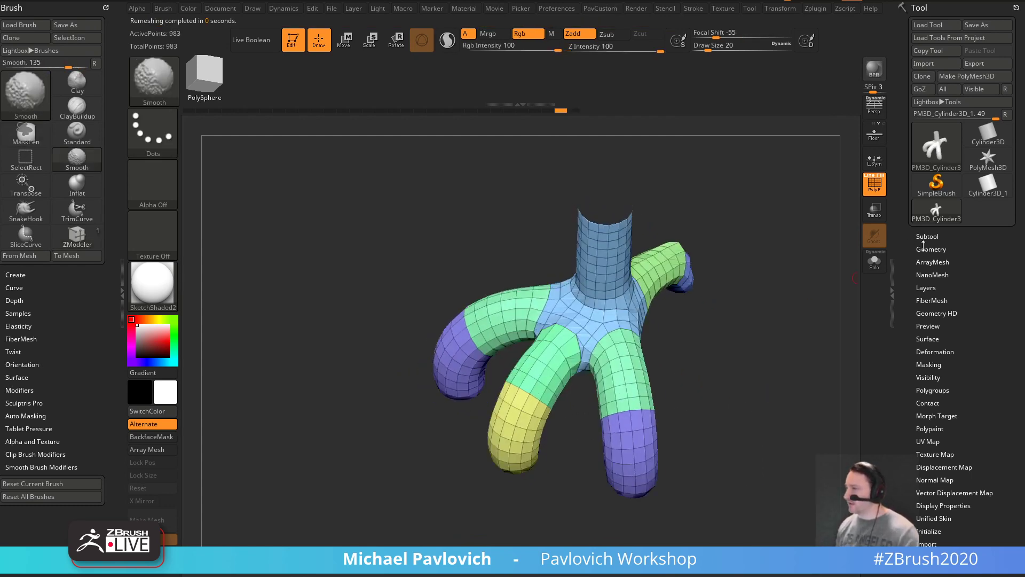
- Open the full ZRemesher settings, set the draw size to 39, and remesh the foot at Half with KeepGroups on
click(928, 249)
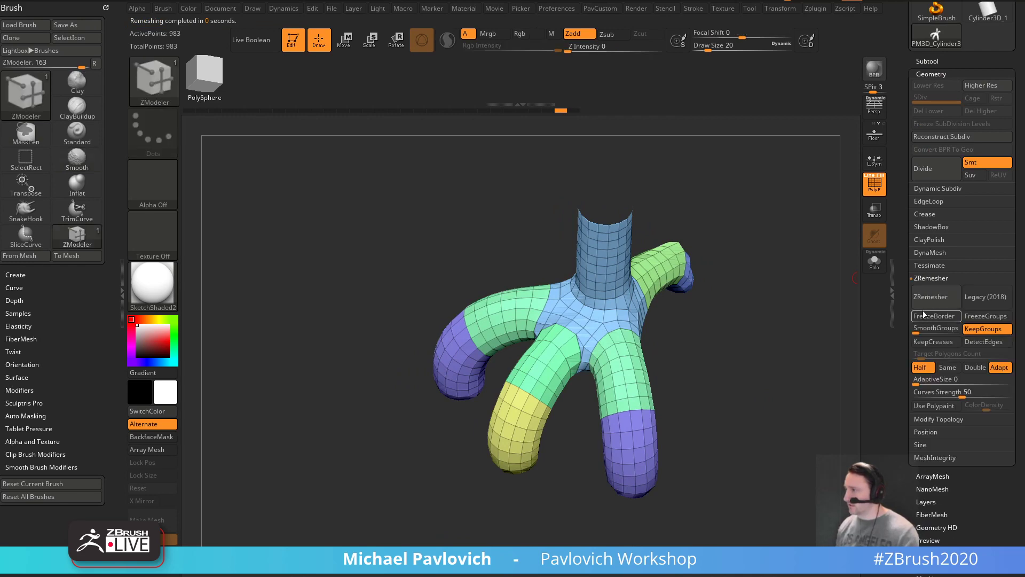
mouse_move(812, 291)
mouse_down()
mouse_move(756, 327)
mouse_move(738, 296)
mouse_move(838, 323)
mouse_move(798, 366)
mouse_move(803, 338)
mouse_move(808, 348)
mouse_move(753, 286)
mouse_up()
key(s)
click(713, 330)
mouse_move(715, 335)
mouse_down()
mouse_move(725, 322)
mouse_move(747, 346)
mouse_up()
mouse_move(746, 346)
mouse_down()
mouse_move(709, 238)
mouse_move(756, 328)
mouse_move(500, 304)
mouse_up()
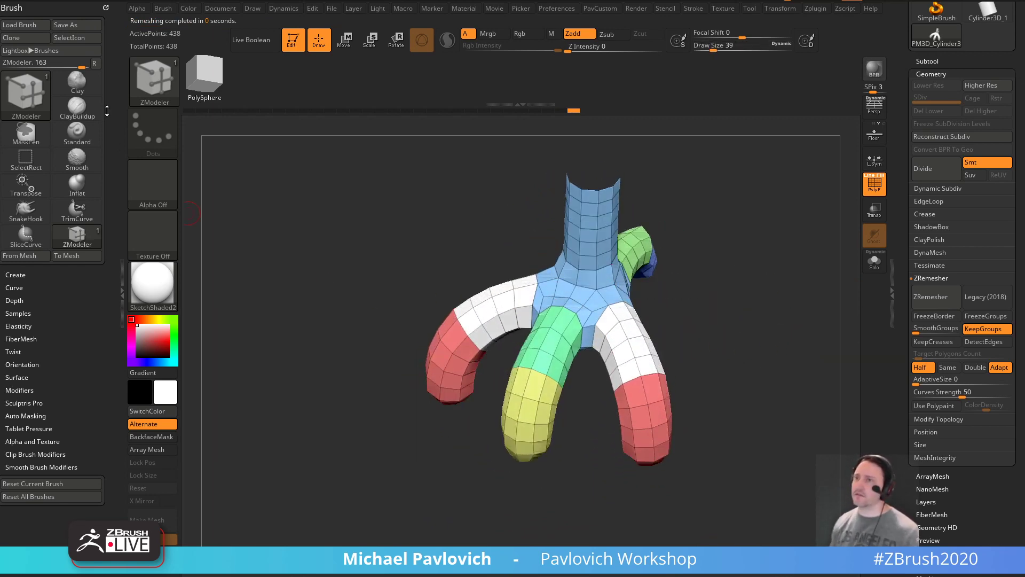
- Replace the docked Brush palette with the Zplugin palette and open UV Master with Symmetry and Polygroups on
click(105, 8)
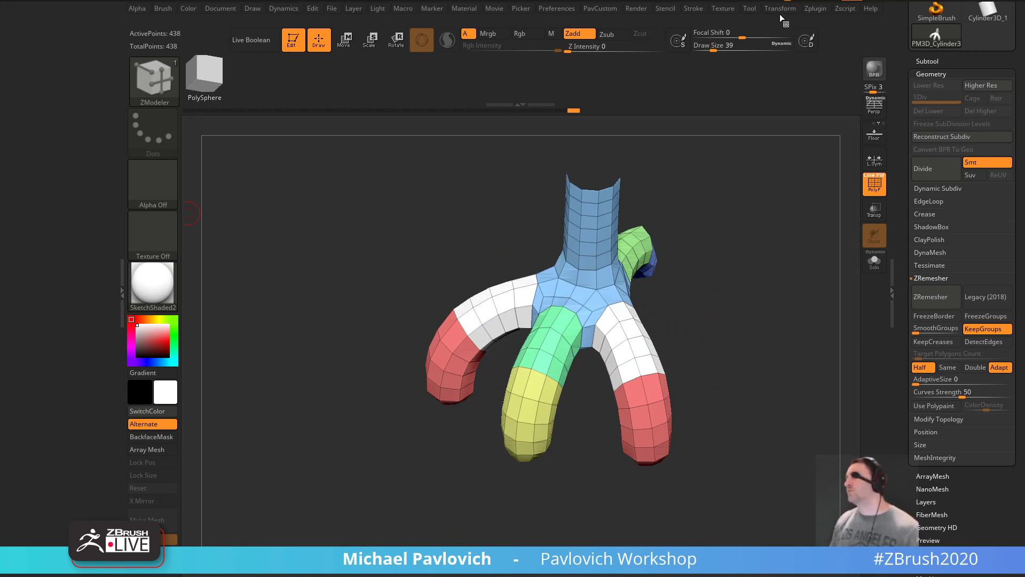
mouse_move(820, 12)
mouse_down()
mouse_move(778, 27)
mouse_move(64, 107)
mouse_up()
key(shift)
click(31, 254)
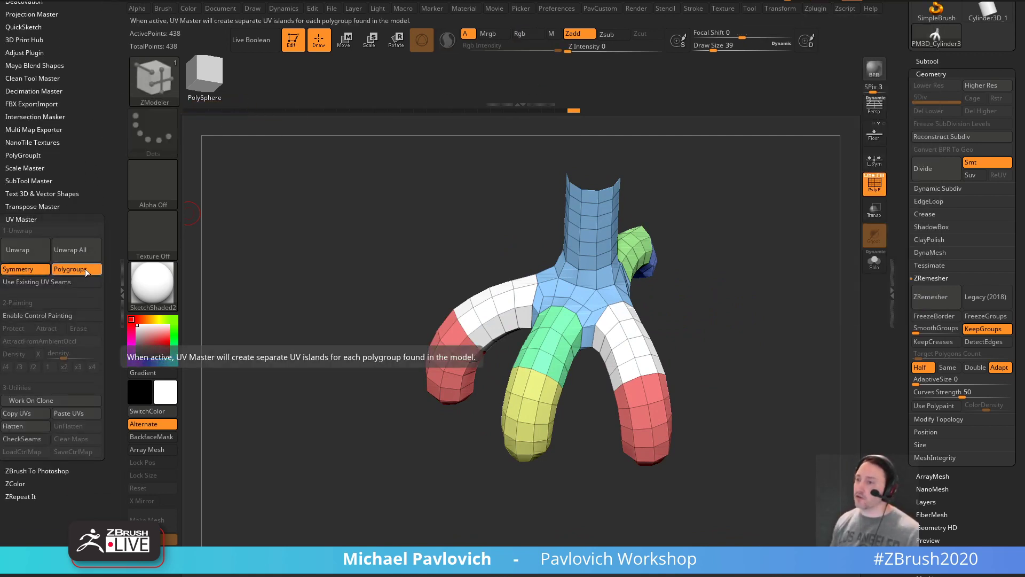
- Unwrap the foot by its separate toe polygroups and briefly flatten it to inspect the UV islands
click(18, 249)
click(21, 426)
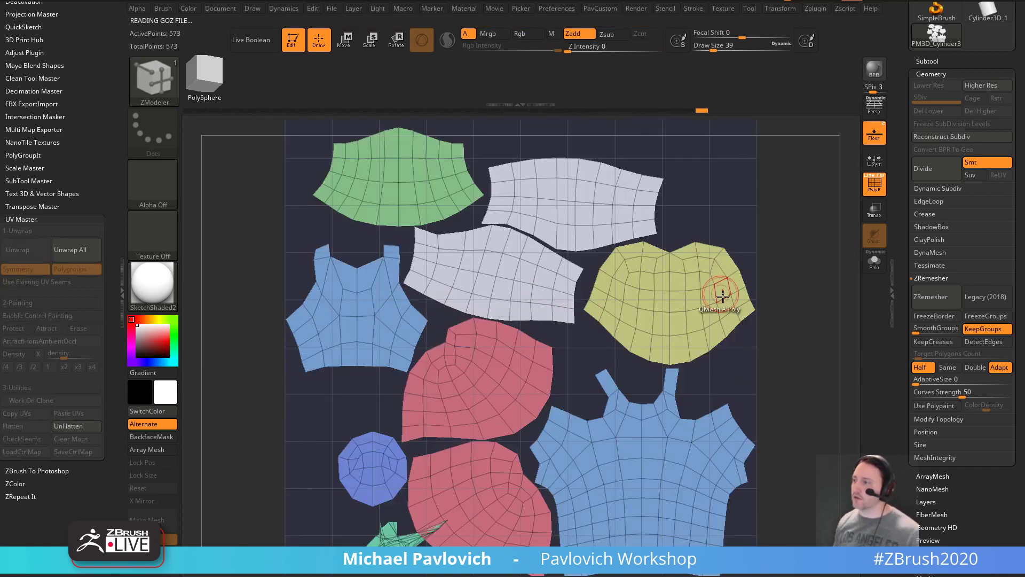
click(63, 431)
drag(692, 246, 732, 300)
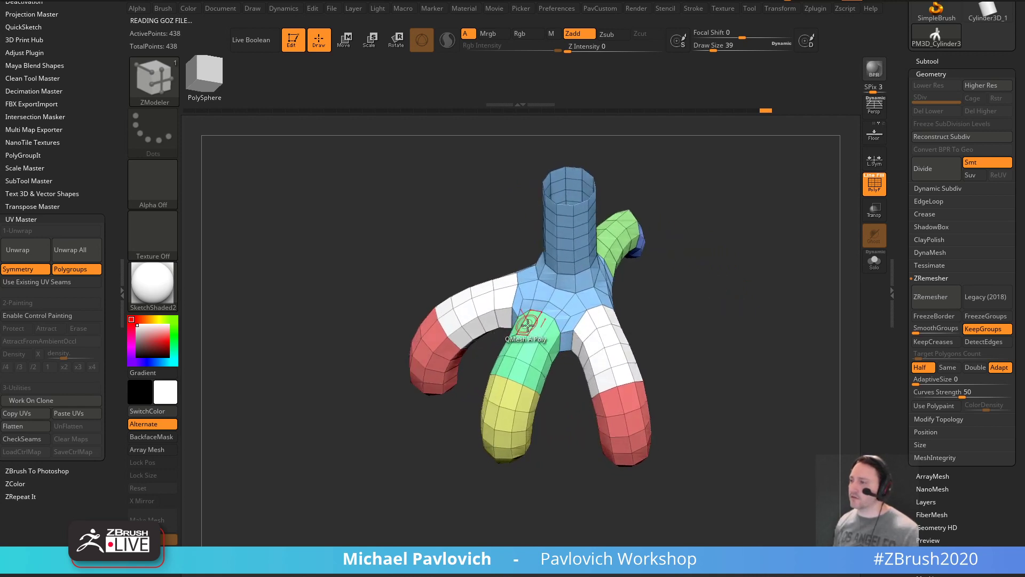
- Merge all the toe polygroups into one polygroup by isolating the ankle and foot body and inverting visibility
mouse_move(560, 282)
right_down()
mouse_move(704, 282)
mouse_move(651, 281)
right_up()
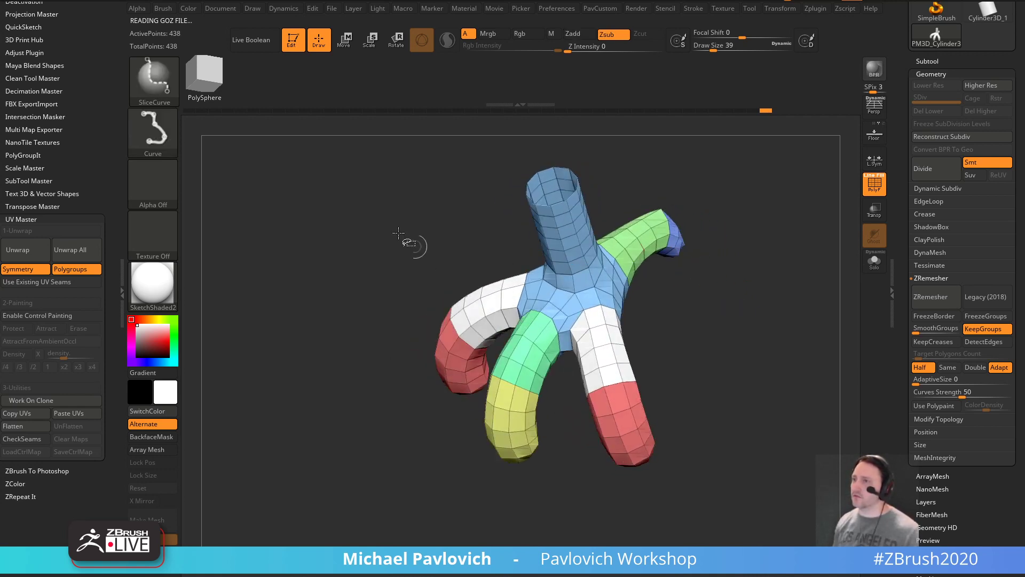
ctrl+shift+click(167, 85)
ctrl+shift+click(220, 88)
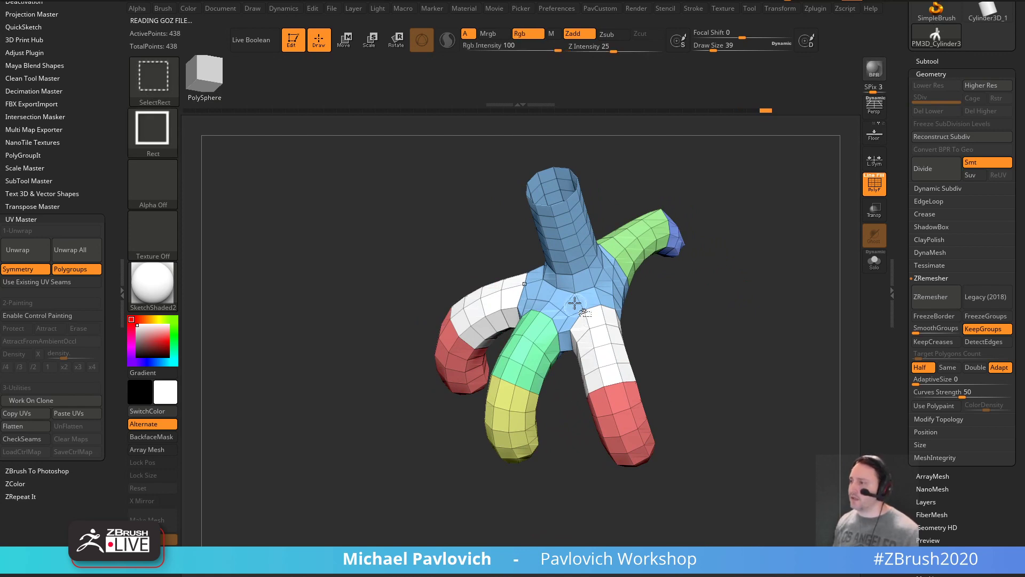
ctrl+shift+click(555, 297)
ctrl+shift+click(795, 362)
key(ctrl+w)
ctrl+shift+click(854, 348)
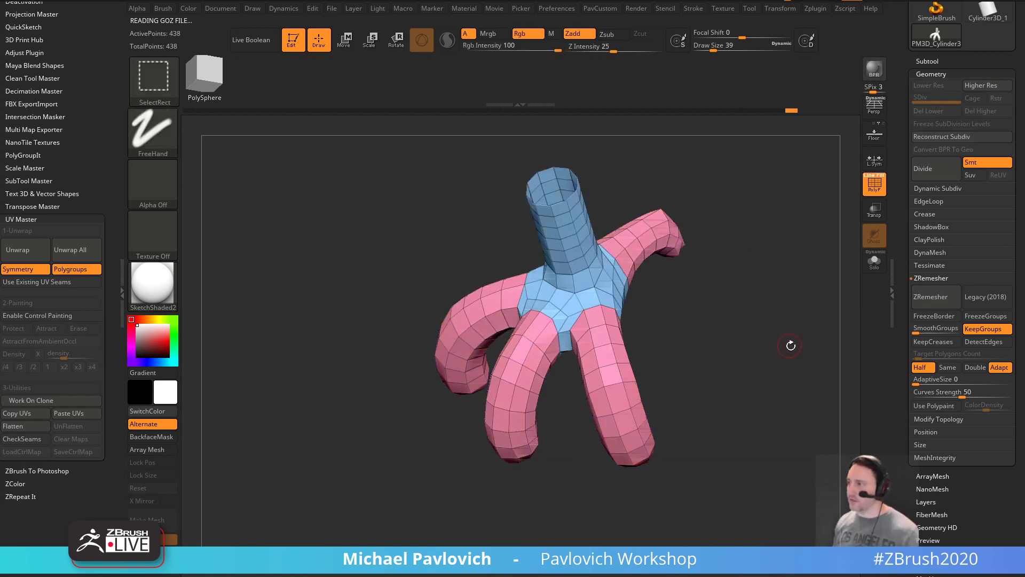
- Unwrap the foot again with Symmetry and Polygroups on, and flatten it into its UV layout
click(19, 249)
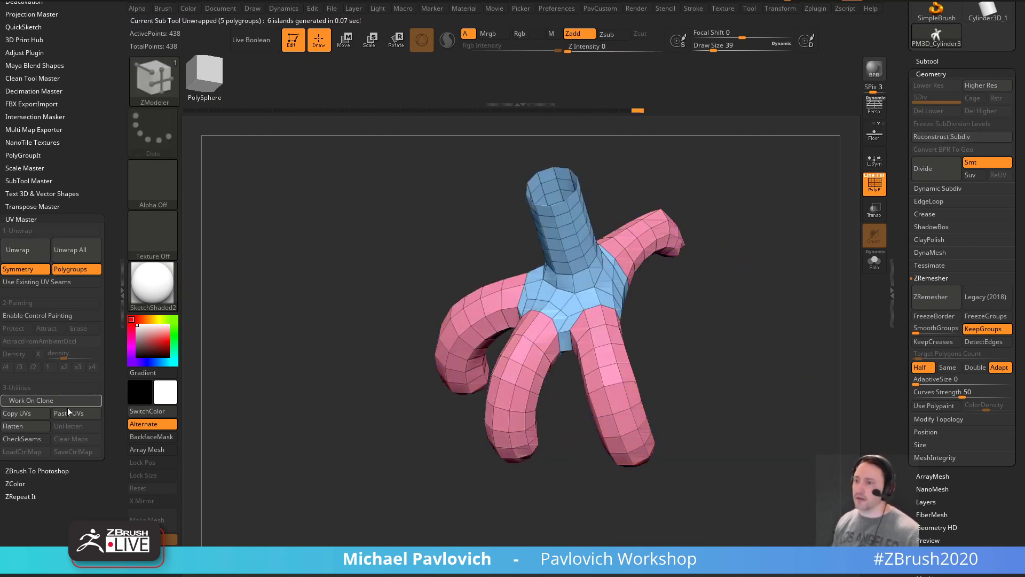
click(24, 425)
key(w)
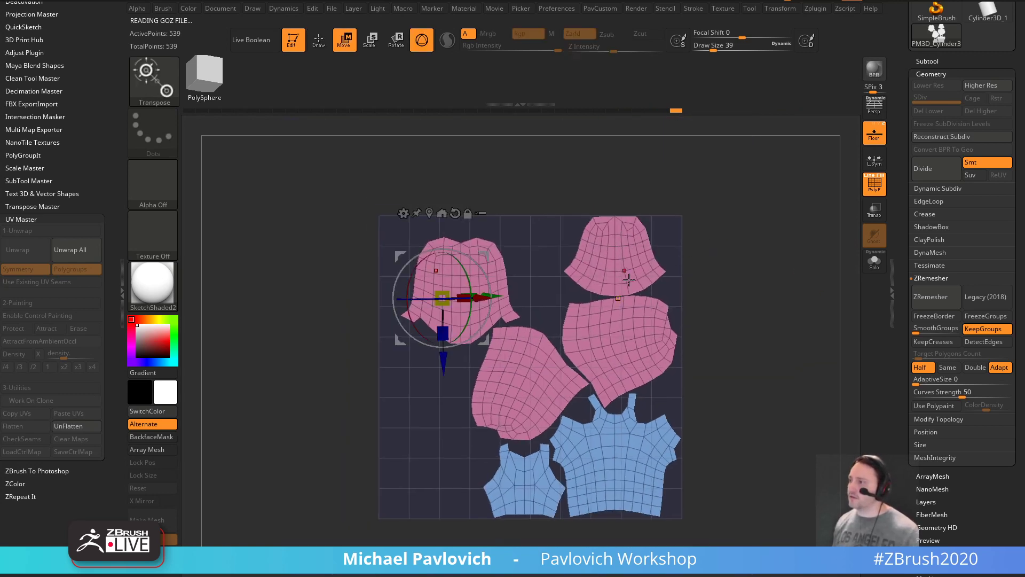
key(q)
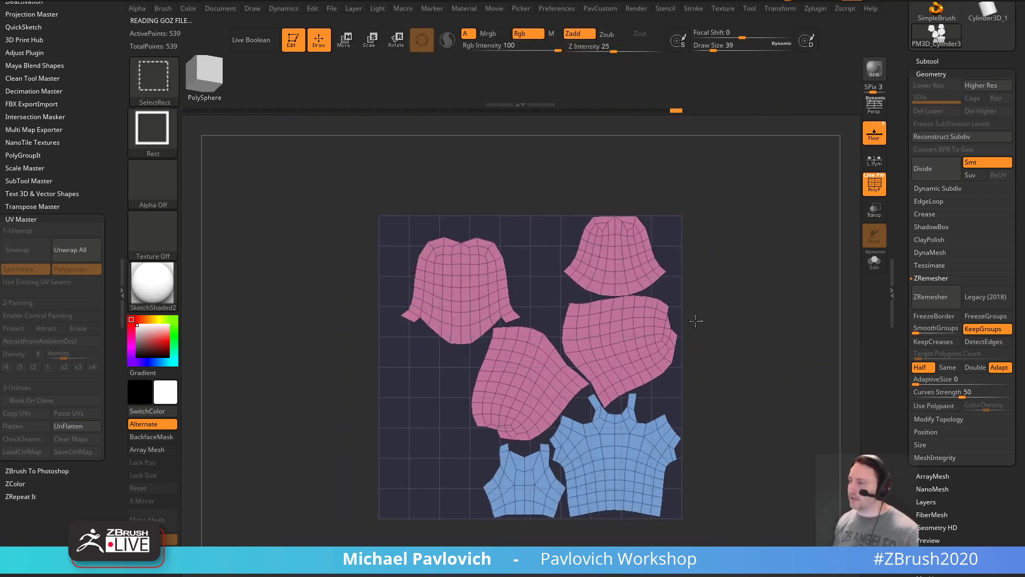
- Mask all UV islands except the toe island above the large body island, then rotate it upright and move it partly outside the UV square
ctrl+shift+click(662, 337)
ctrl+click(755, 272)
ctrl+shift+click(750, 255)
ctrl+click(750, 254)
key(w)
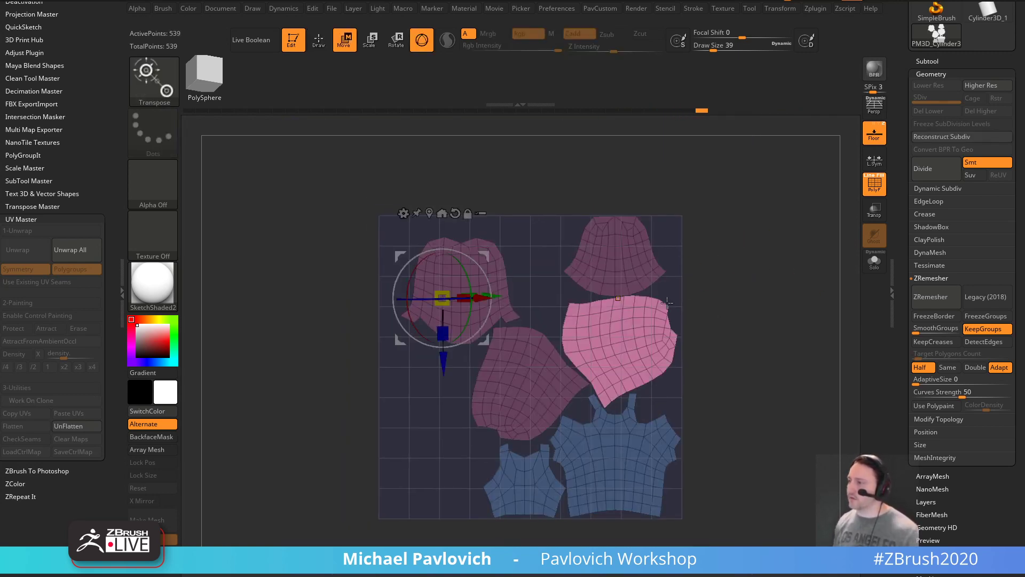
shift+drag(622, 330, 665, 376)
drag(658, 293, 737, 308)
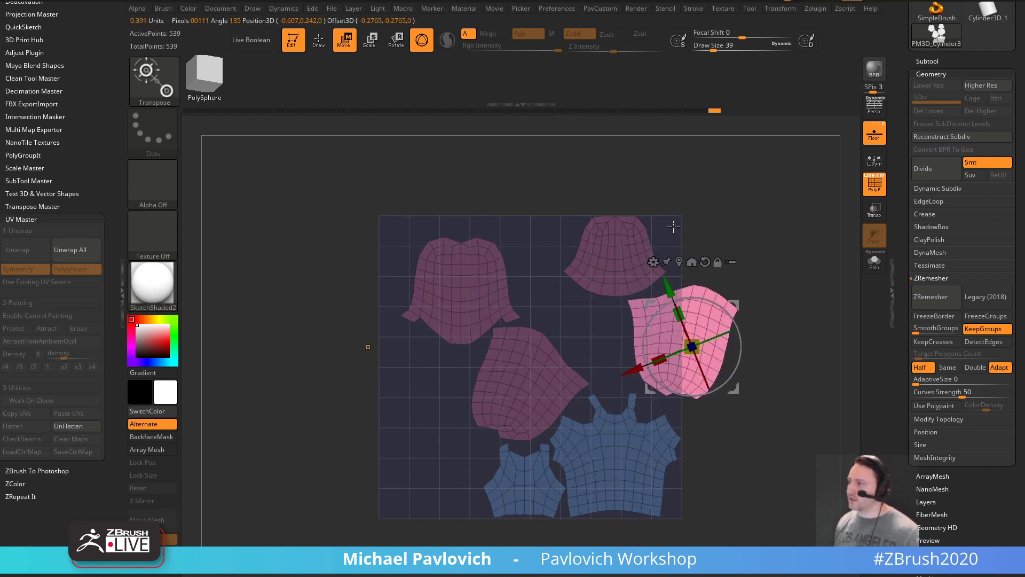
- Mask all but the toe island above the small body island, then rotate it upright and move it to the UV square's side edge
ctrl+drag(585, 367, 528, 374)
ctrl+shift+click(548, 374)
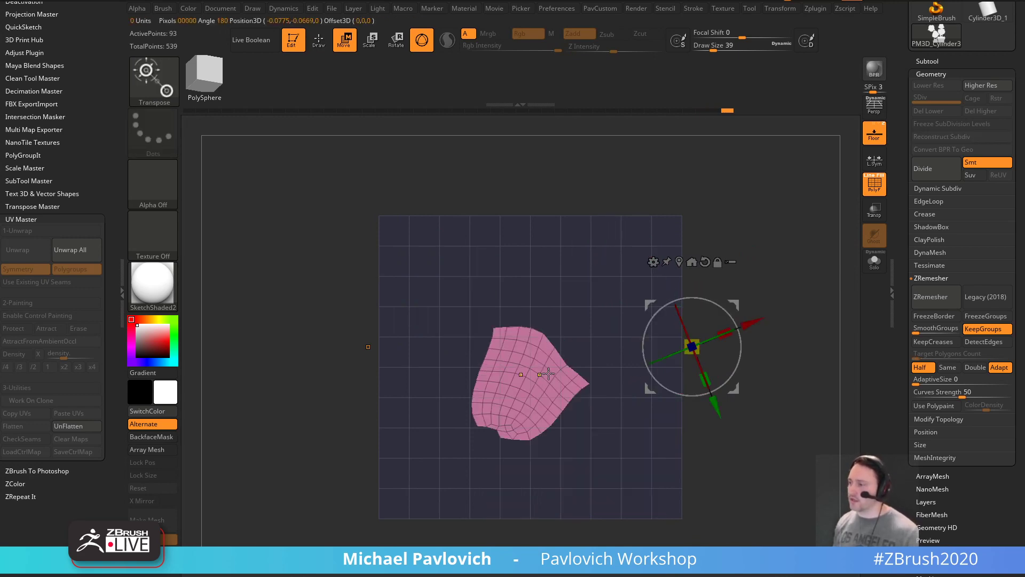
ctrl+shift+click(599, 314)
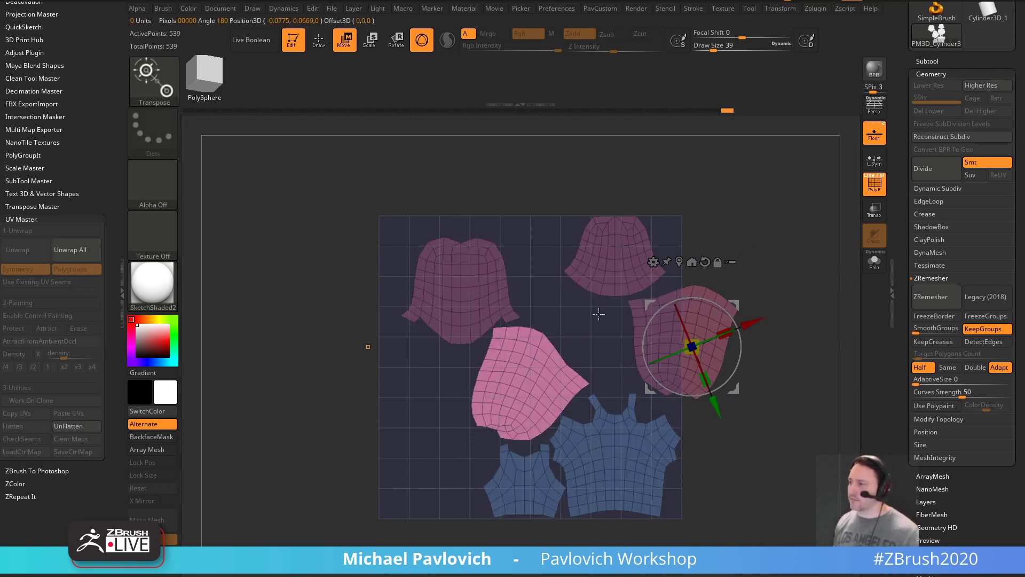
click(539, 368)
alt+drag(569, 346, 494, 381)
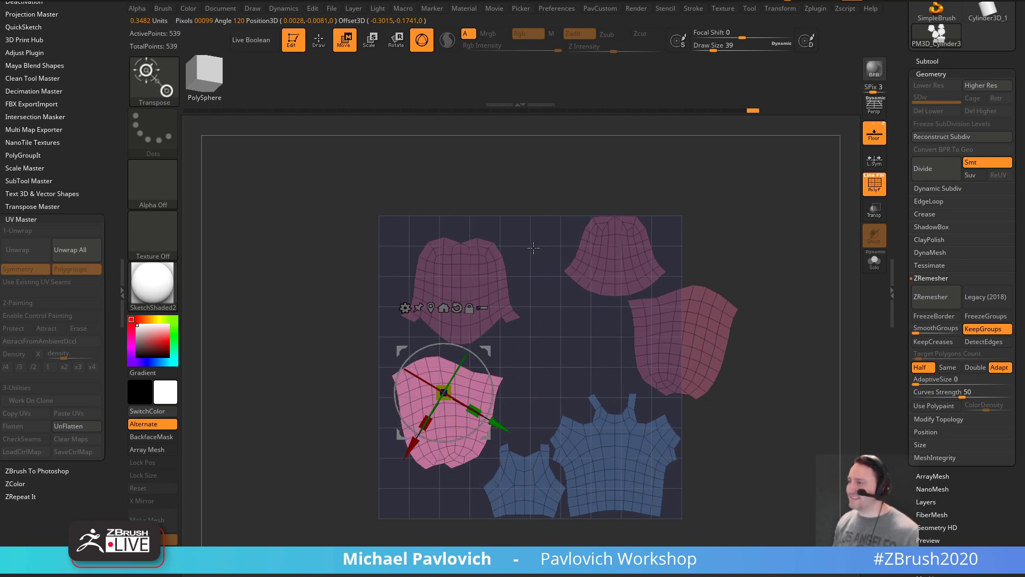
- Mask all but the toe island in the UV square's upper corner, turn it upside down, and clear the mask
ctrl+drag(530, 231, 522, 286)
ctrl+shift+drag(495, 233, 472, 255)
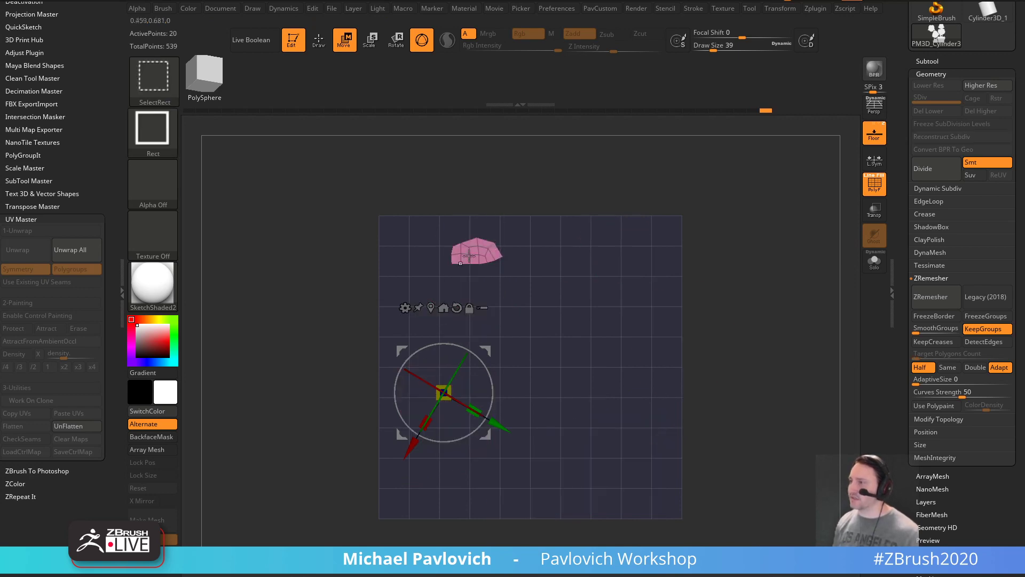
key(ctrl+shift+a)
key(ctrl+a)
ctrl+shift+click(518, 200)
ctrl+click(518, 193)
click(450, 288)
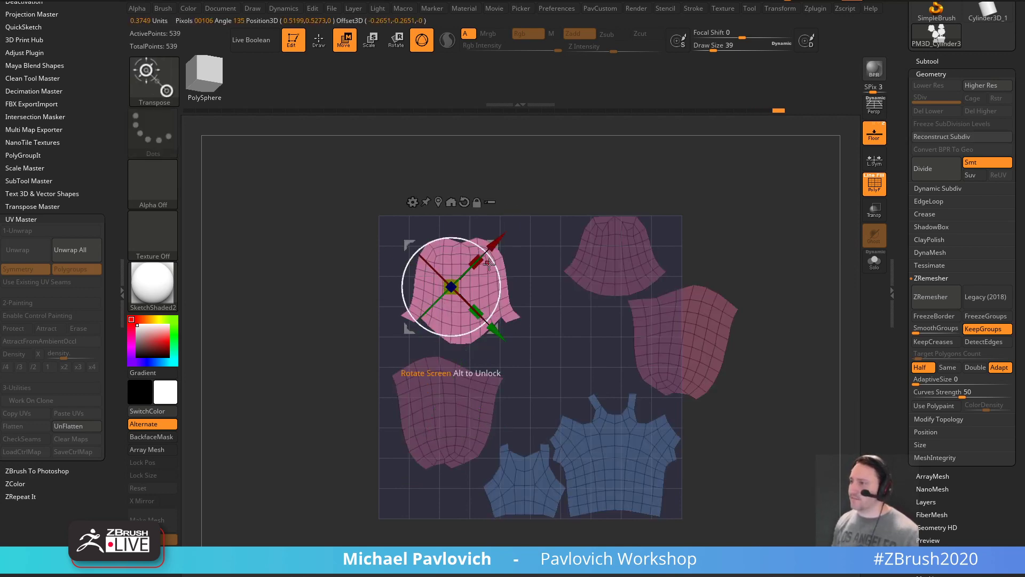
mouse_move(492, 327)
mouse_down()
mouse_move(381, 334)
mouse_move(392, 310)
mouse_up()
ctrl+click(813, 260)
key(q)
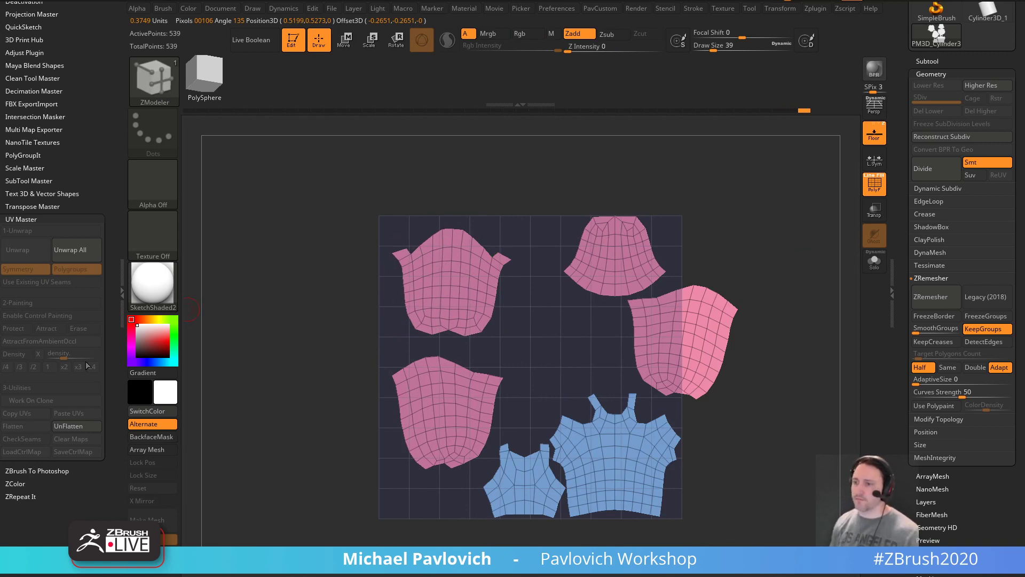
- Unflatten the edited UV layout to return to the 3D foot
click(80, 427)
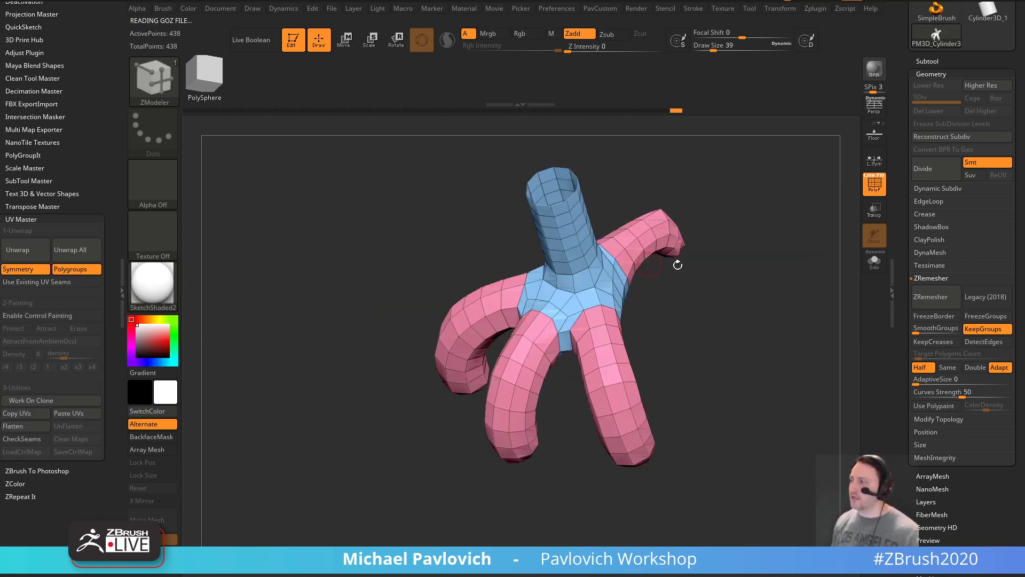
drag(906, 335, 846, 241)
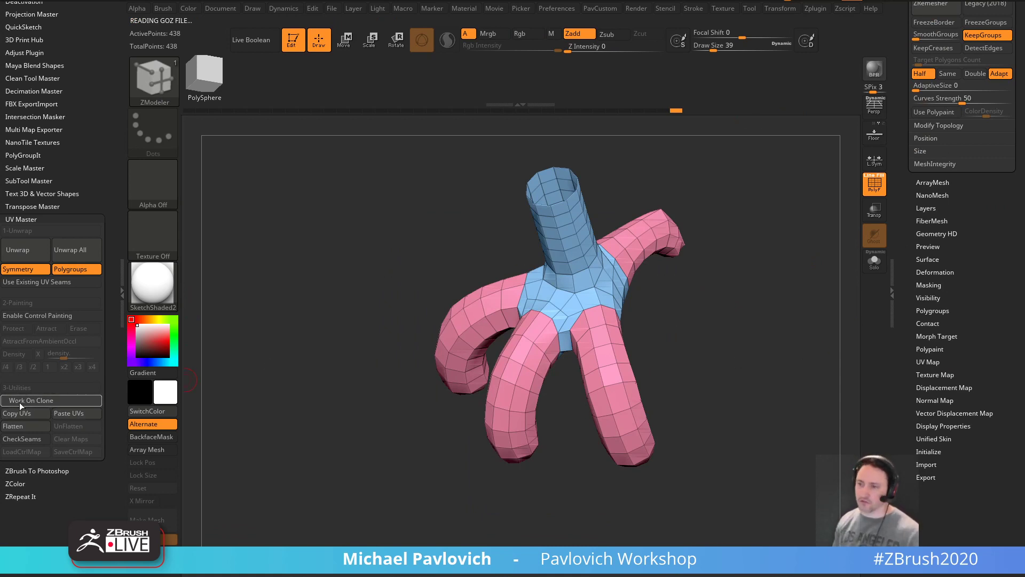
scroll(926, 266, down, 2)
drag(757, 321, 801, 274)
mouse_move(791, 292)
mouse_down()
mouse_move(785, 297)
mouse_move(794, 278)
mouse_up()
- Set the ZModeler edge action to Close with the Convex Hole target
key(space)
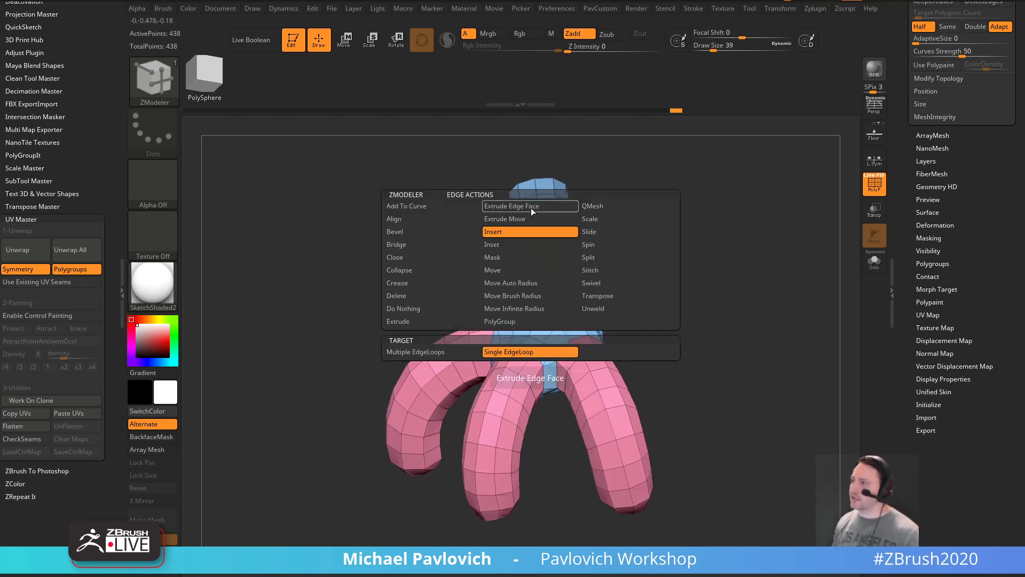
click(445, 257)
click(500, 352)
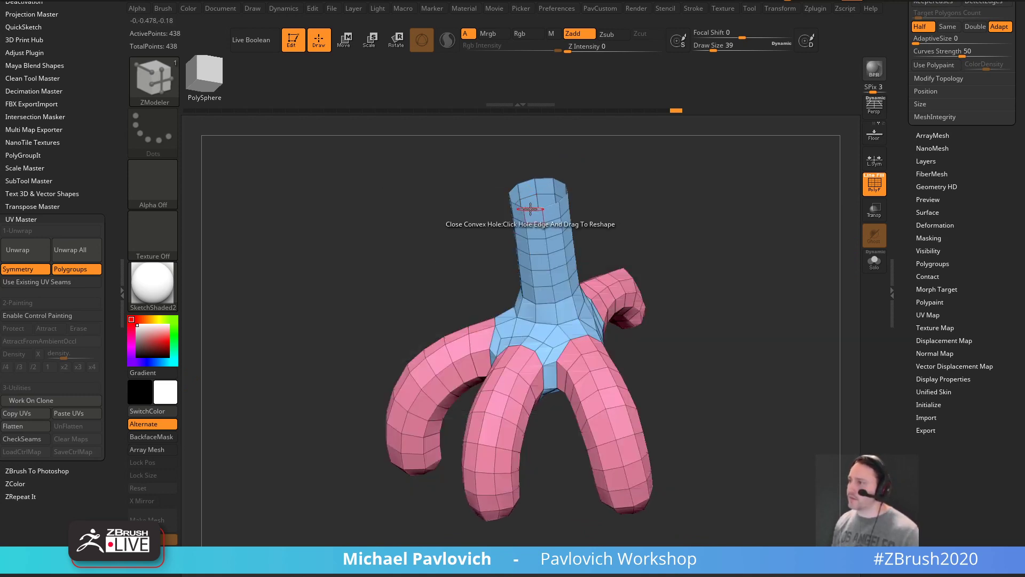
- Try to cap the open ankle and regroup the cap with the foot body, then undo the cap
click(531, 210)
ctrl+shift+click(544, 207)
key(ctrl+w)
key(ctrl+z)
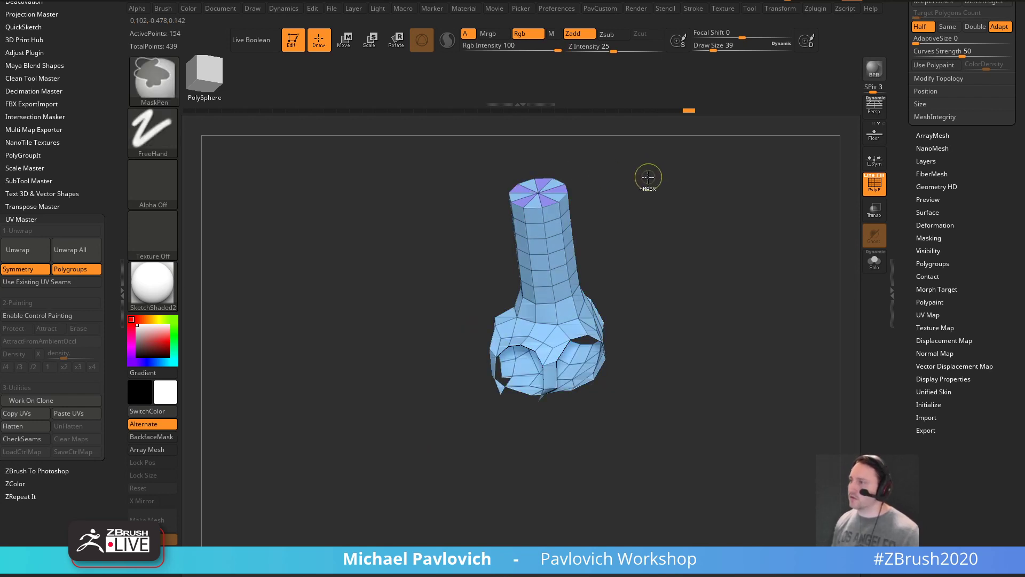
ctrl+shift+click(630, 176)
ctrl+shift+click(625, 175)
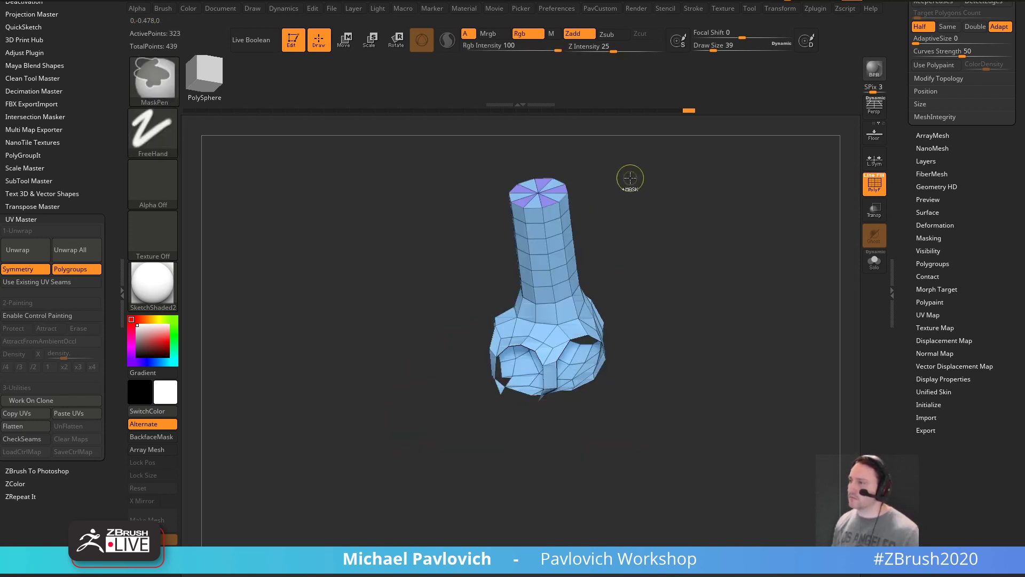
ctrl+shift+click(620, 176)
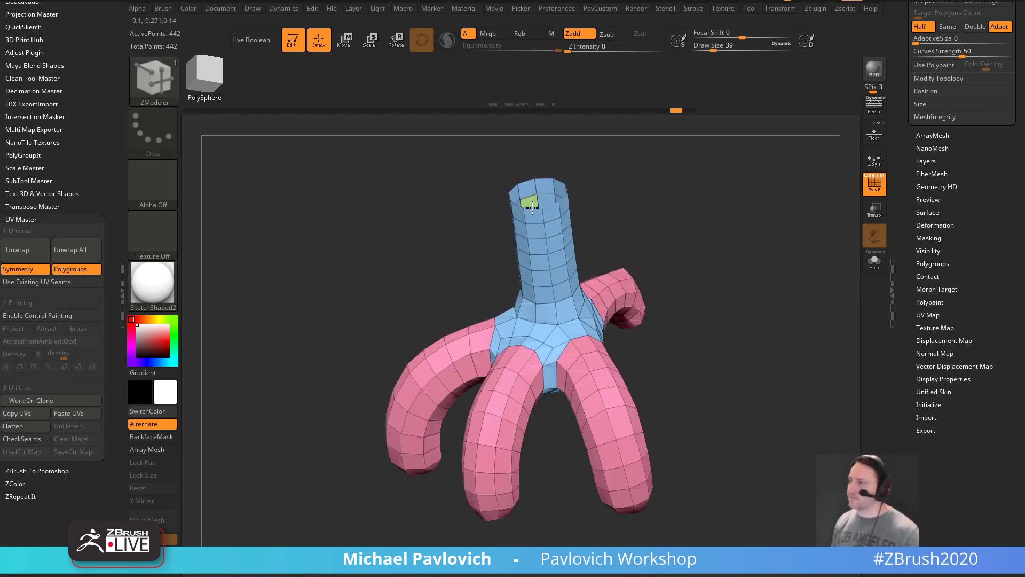
- Close the ankle's open end, merge the cap into the foot body's polygroup, and raise the draw size to 49
click(540, 206)
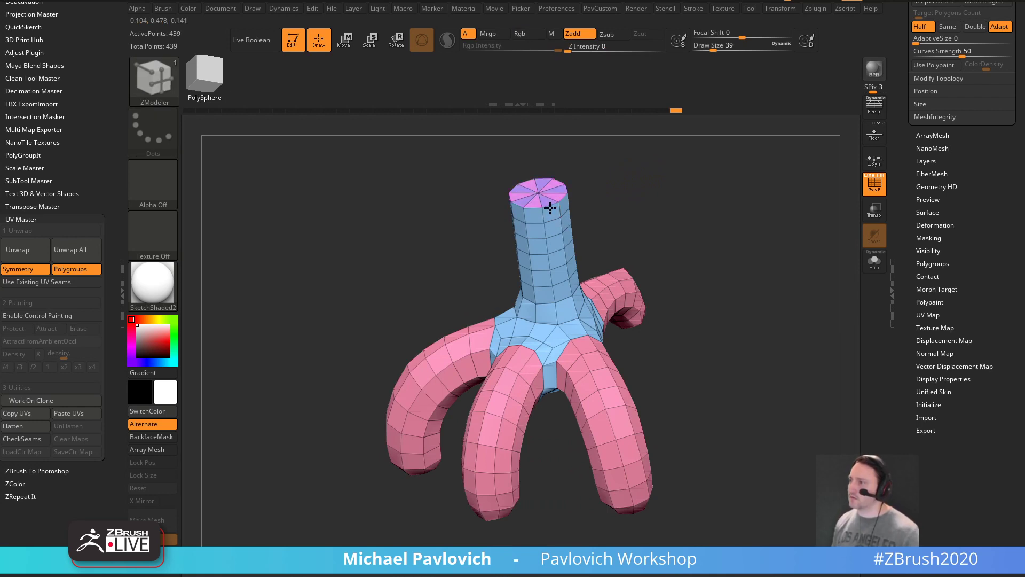
ctrl+shift+click(550, 199)
key(ctrl+w)
ctrl+shift+click(670, 158)
drag(718, 191, 632, 291)
key(bracketright)
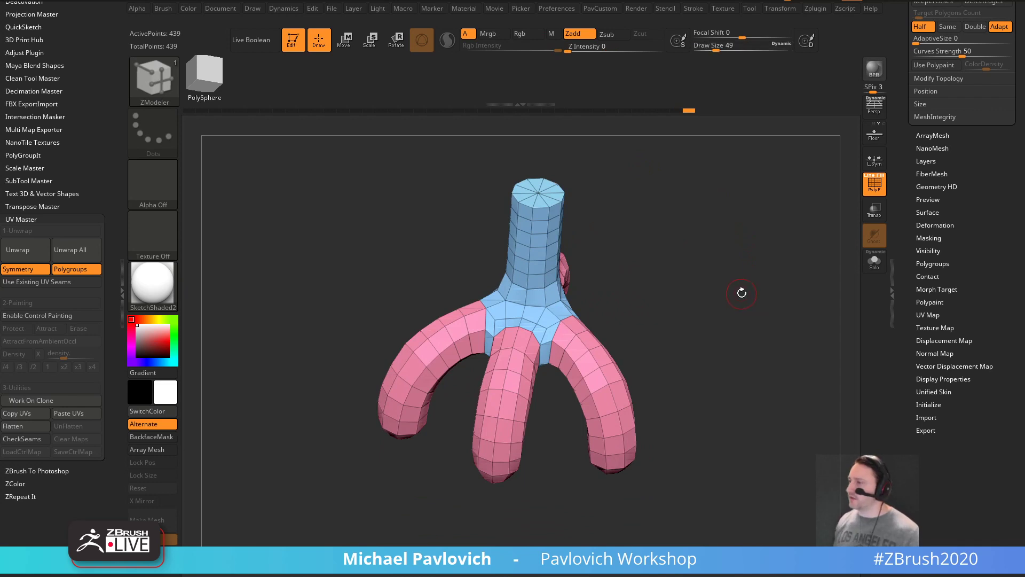
- Flatten the foot's UVs to check the layout, and unflatten back to the 3D foot
drag(626, 291, 766, 229)
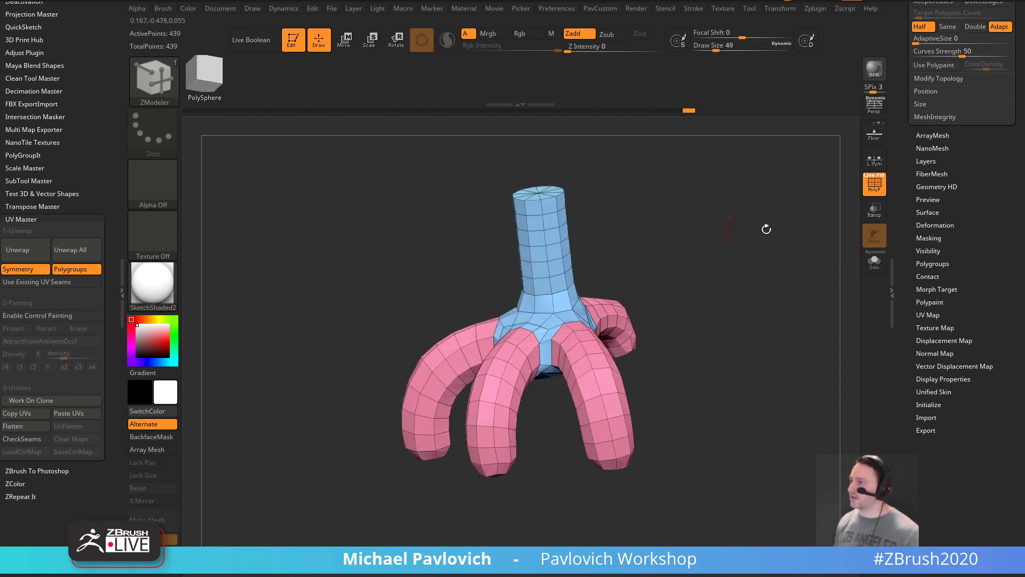
drag(909, 270, 905, 309)
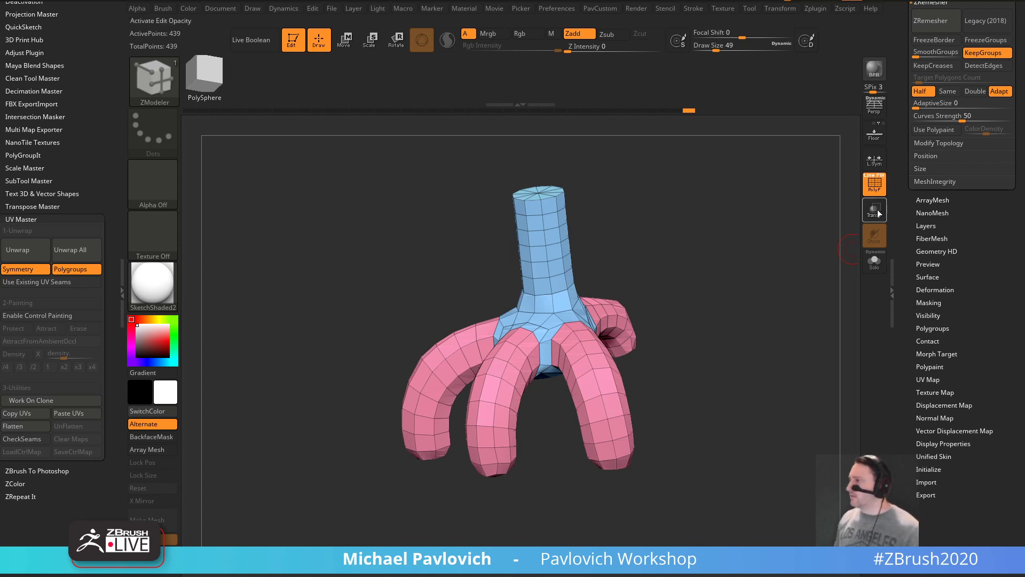
click(33, 425)
click(60, 426)
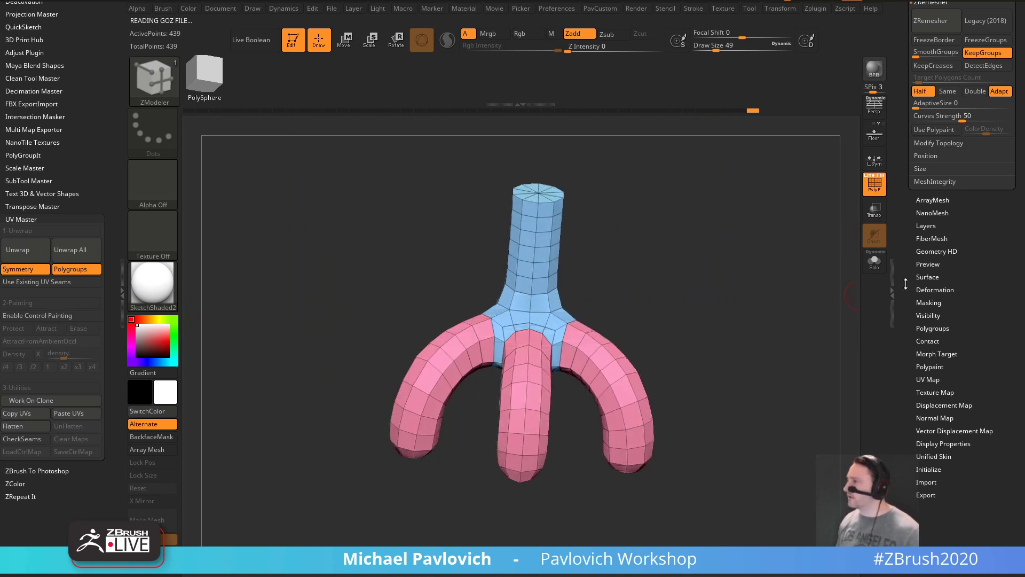
- Turn on the dynamic subdivision preview for the foot and hide the polyframe display
scroll(906, 284, up, 2)
drag(786, 295, 784, 285)
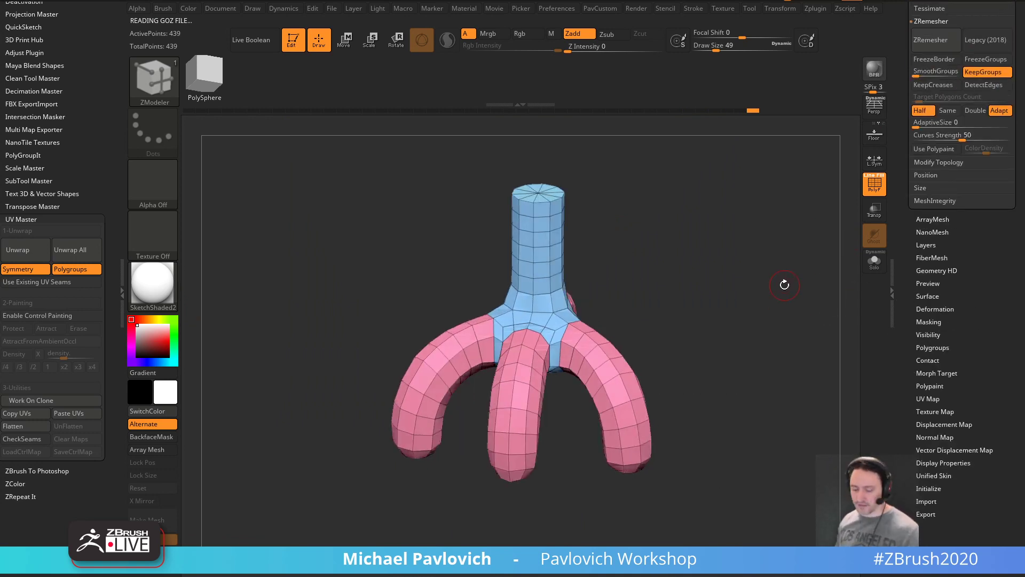
key(d)
click(580, 186)
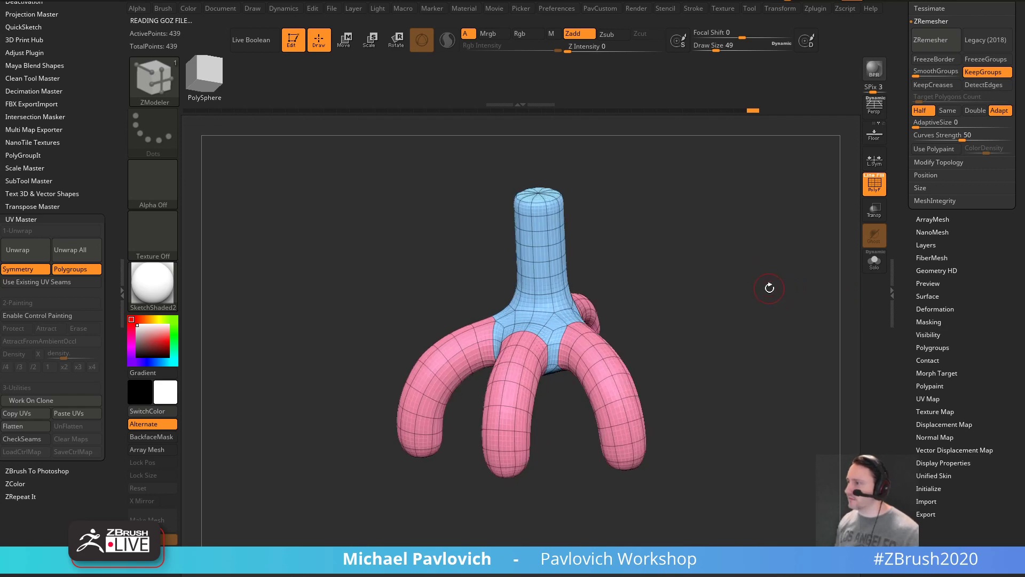
click(874, 182)
scroll(908, 335, down, 3)
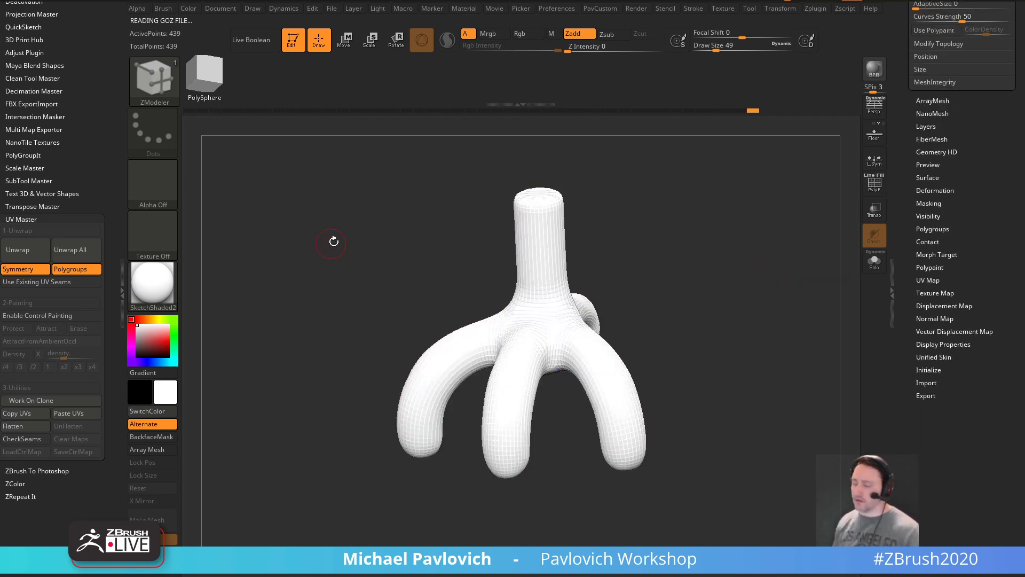
- Try the ScalesLizard brush from the Lightbox Scales folder, and replace it with the ScalesFish brush and its fish-scale alpha
key(b)
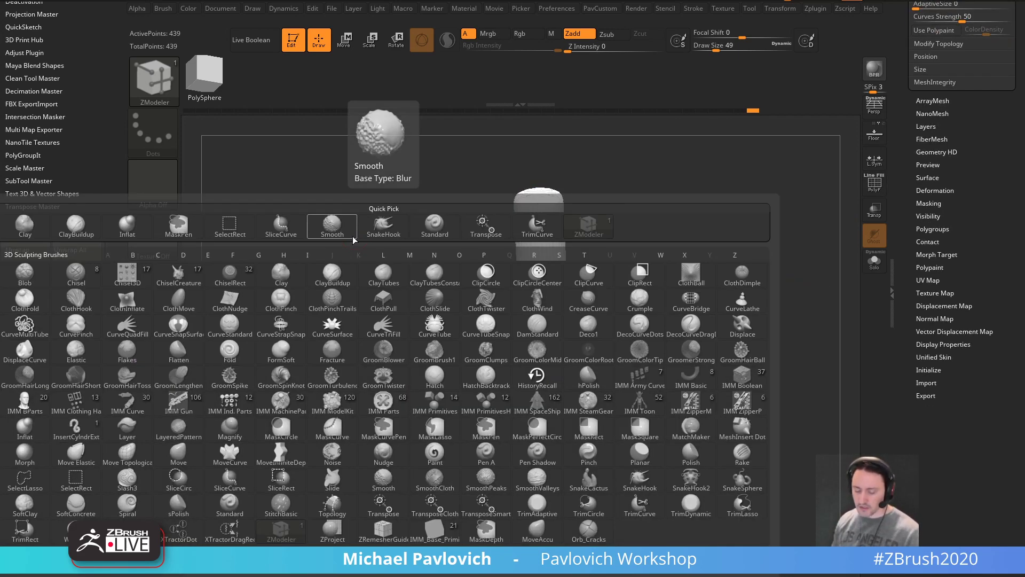
key(comma)
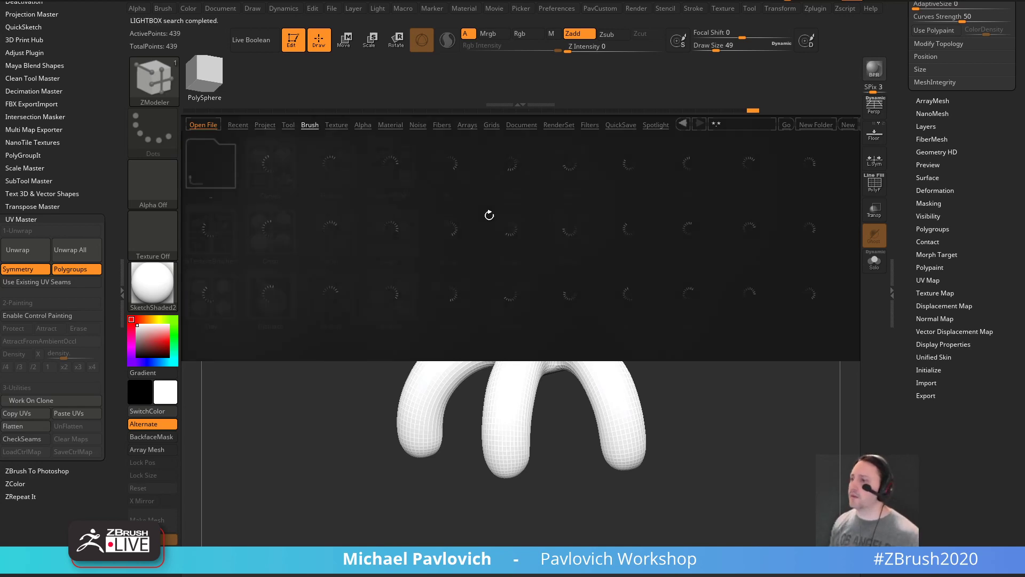
drag(550, 273, 508, 276)
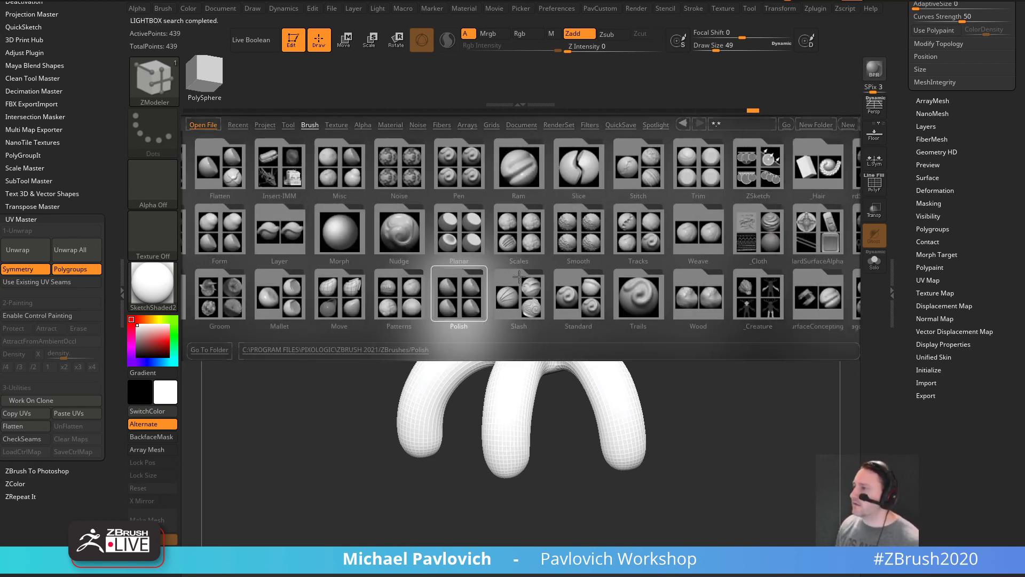
double_click(522, 251)
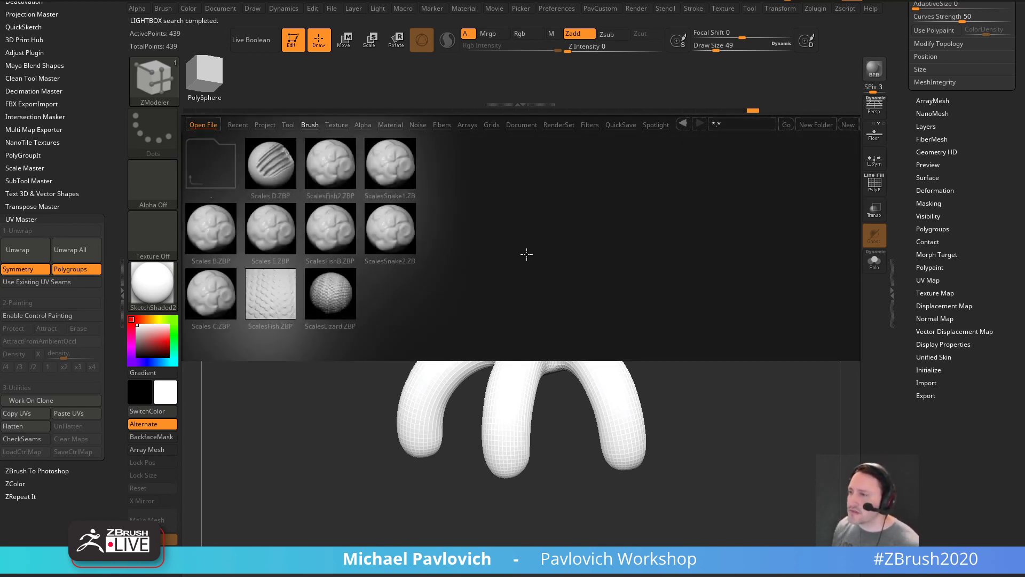
double_click(329, 302)
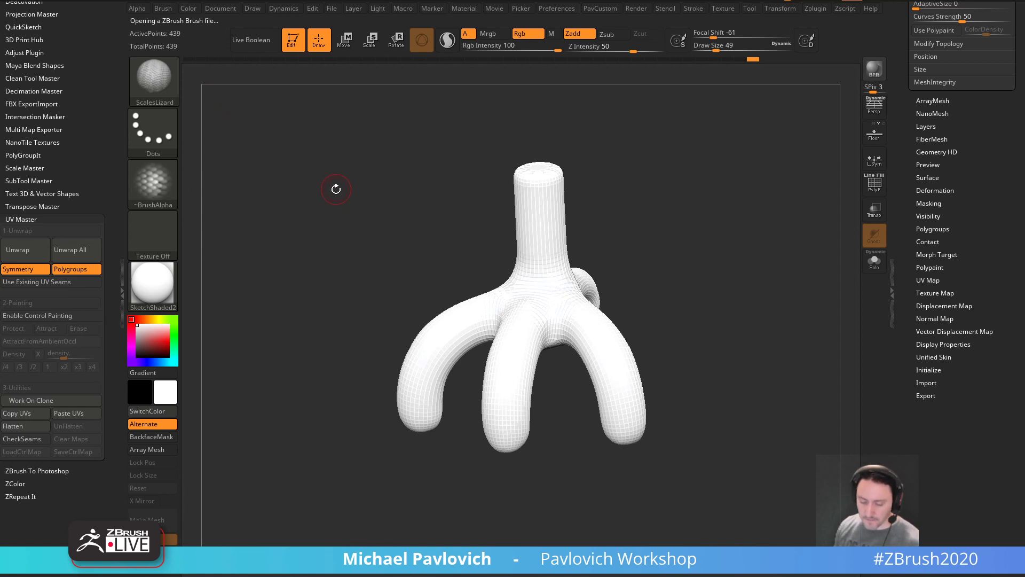
key(comma)
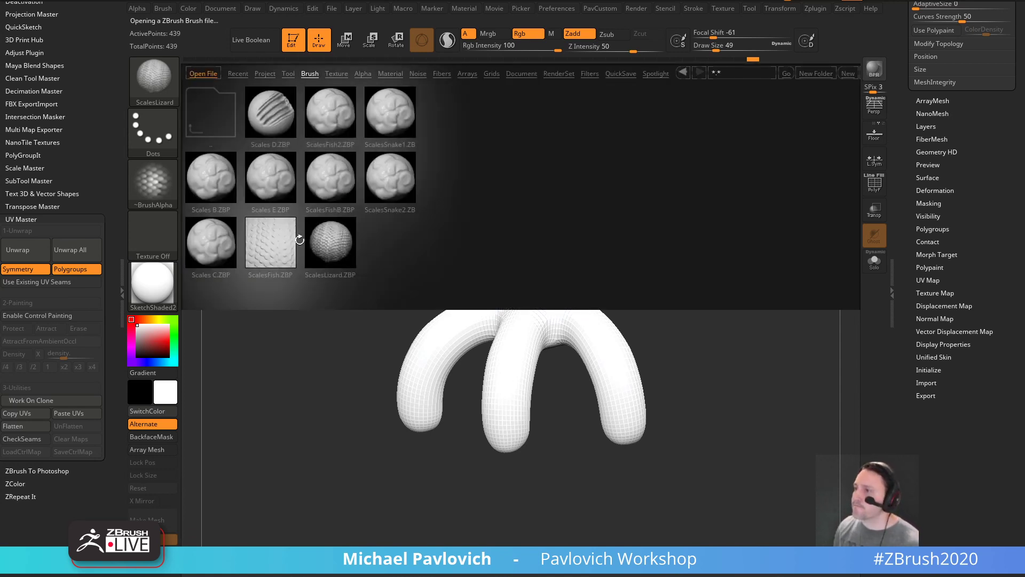
double_click(289, 243)
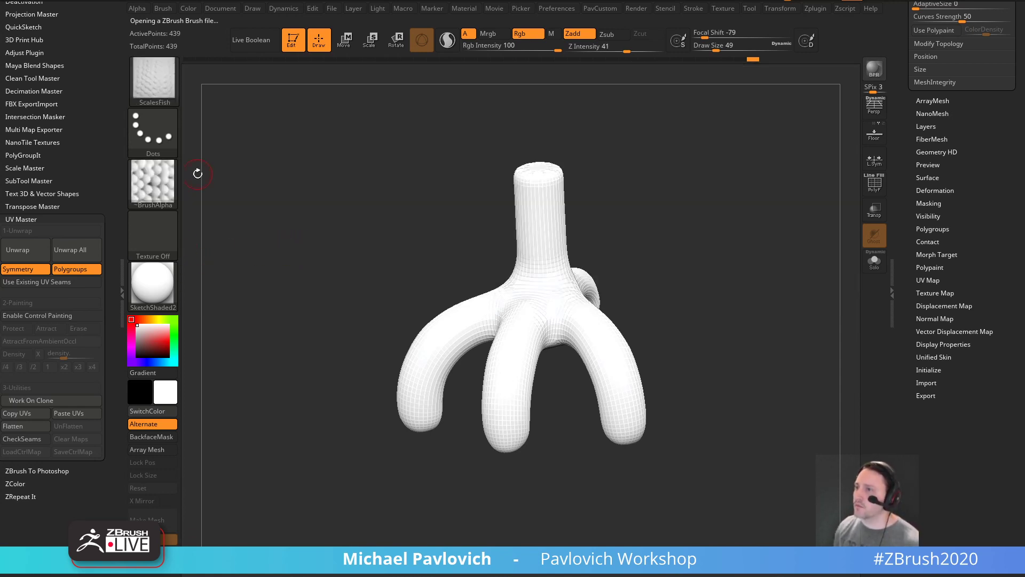
drag(728, 296, 732, 291)
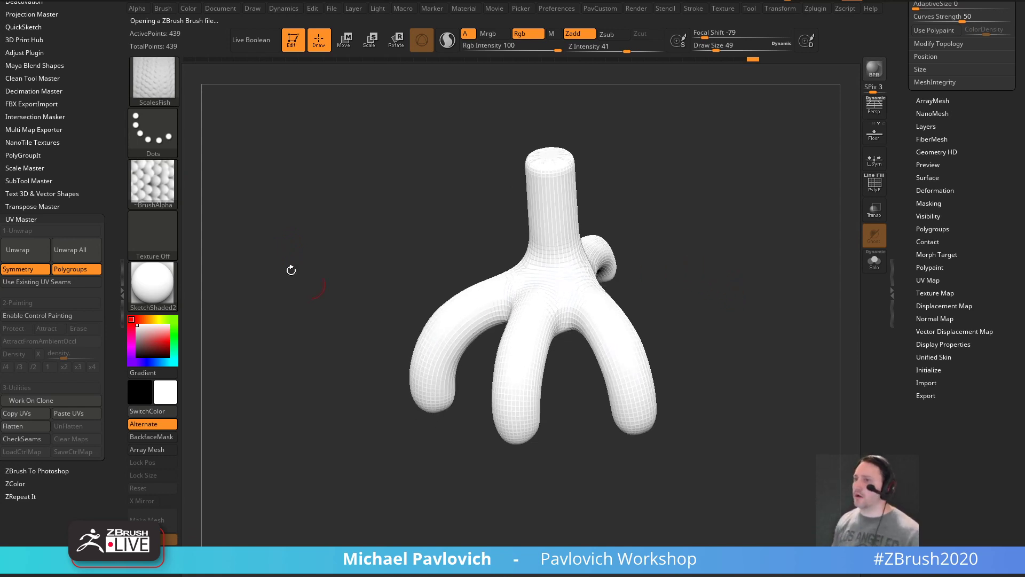
click(155, 189)
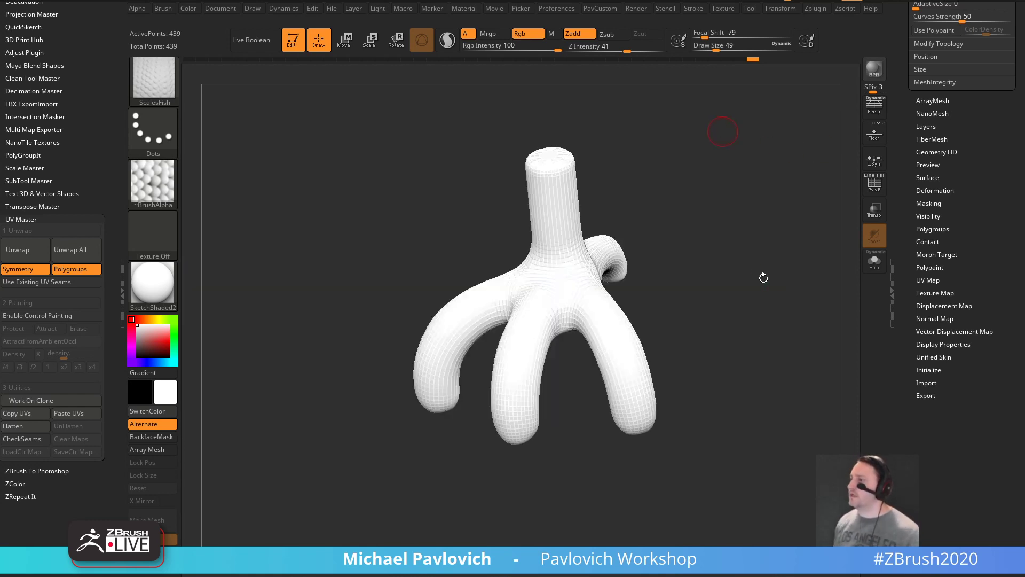
- Add surface noise to the foot with NoiseMaker, using the fish-scale brush alpha as its pattern
drag(763, 277, 779, 252)
key(shift)
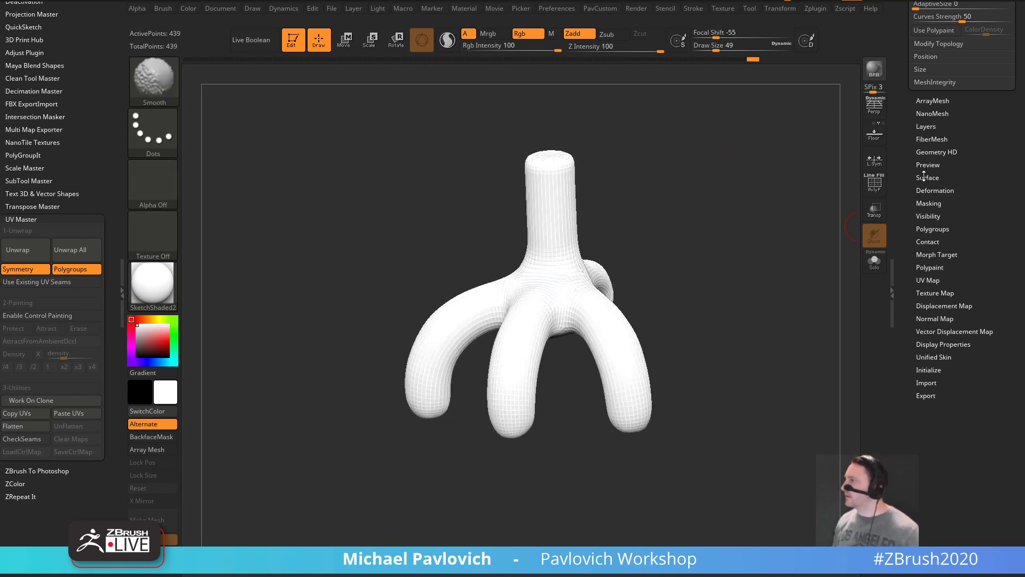
click(923, 178)
click(921, 140)
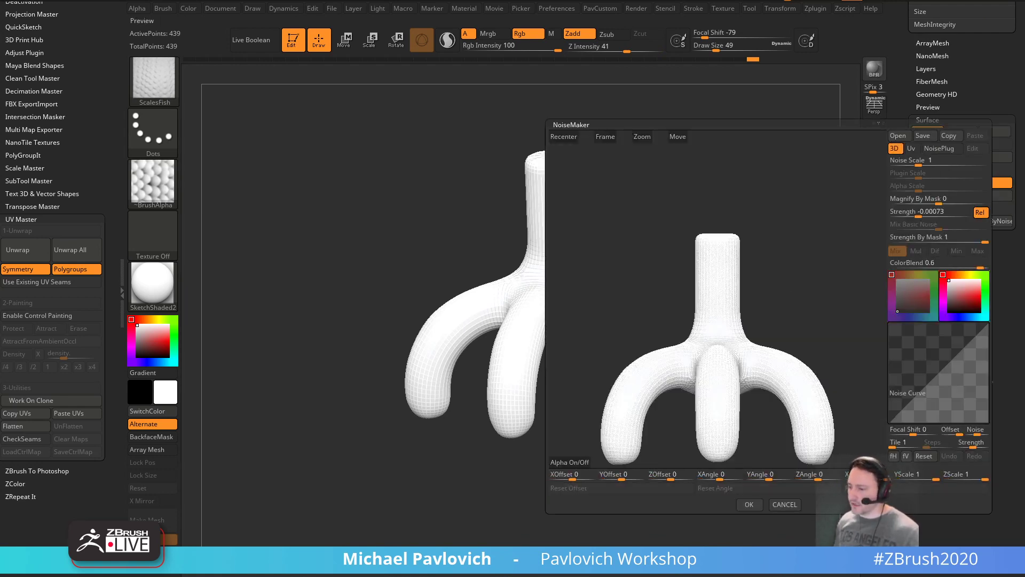
click(570, 462)
drag(704, 385, 789, 223)
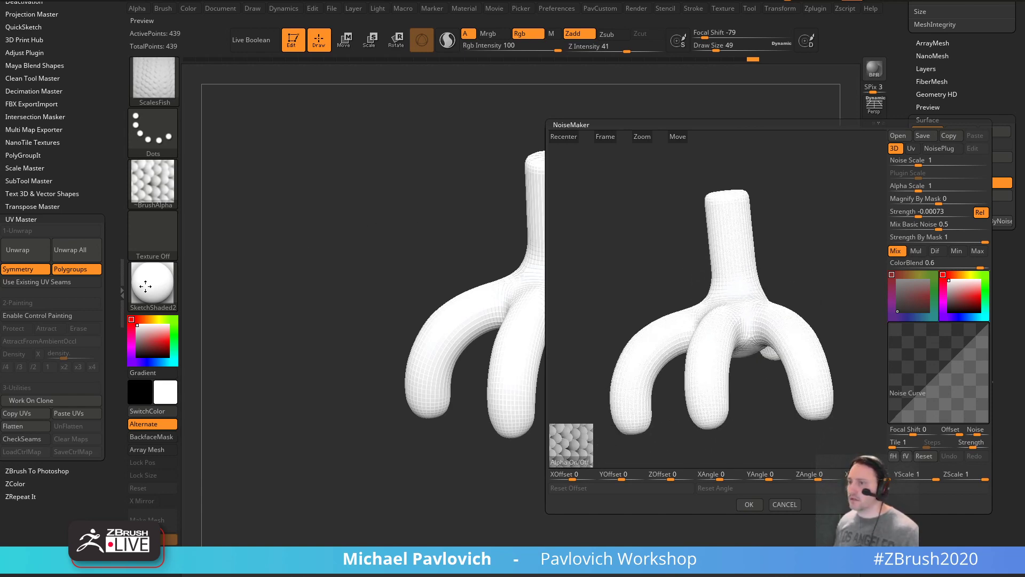
click(749, 504)
- Assign the MatCap Gray material to the foot
click(161, 285)
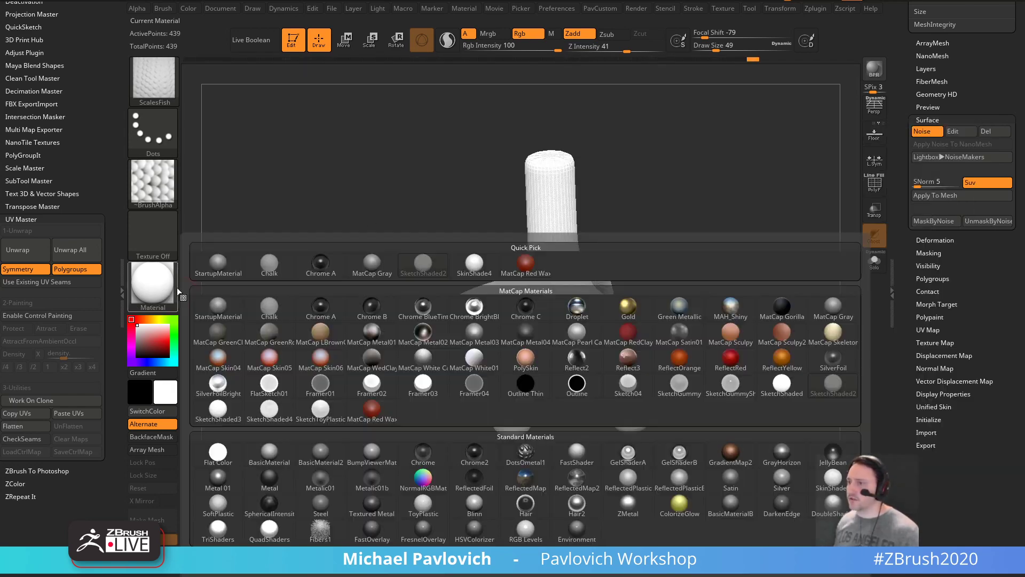
click(371, 262)
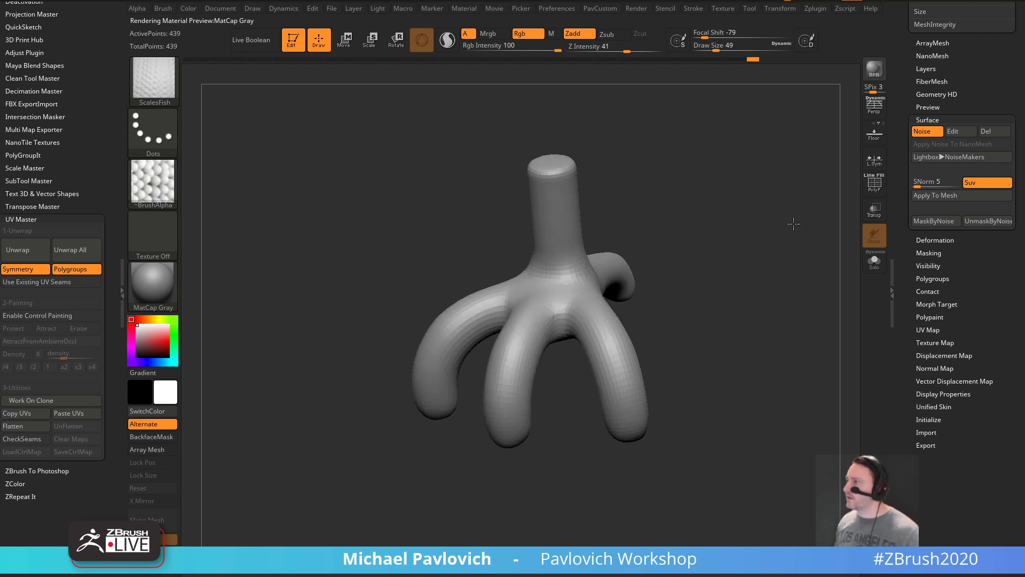
drag(813, 225, 799, 235)
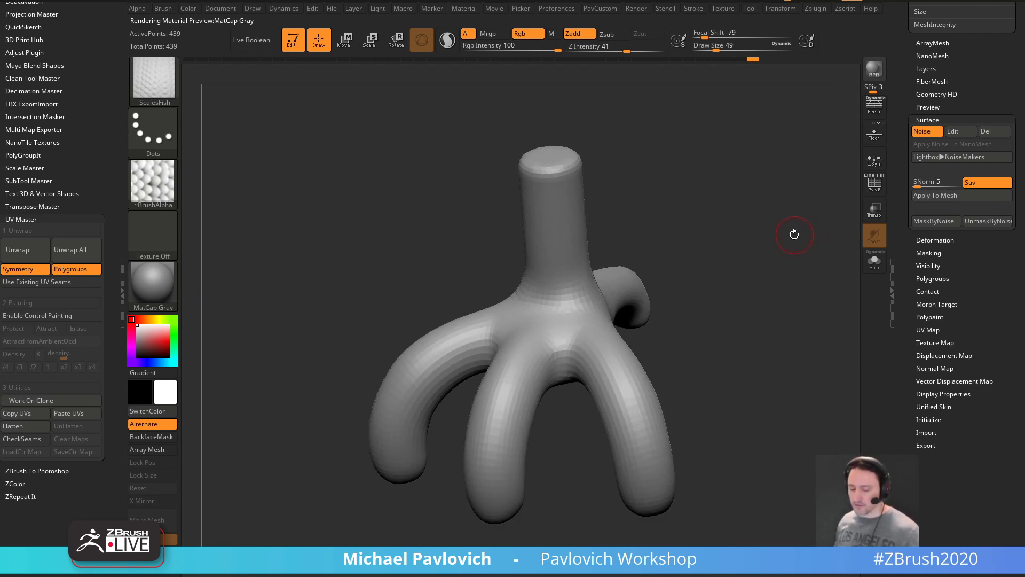
- Switch to the DamStandard brush and raise the foot's dynamic SmoothSubdiv level
key(b)
key(d)
key(s)
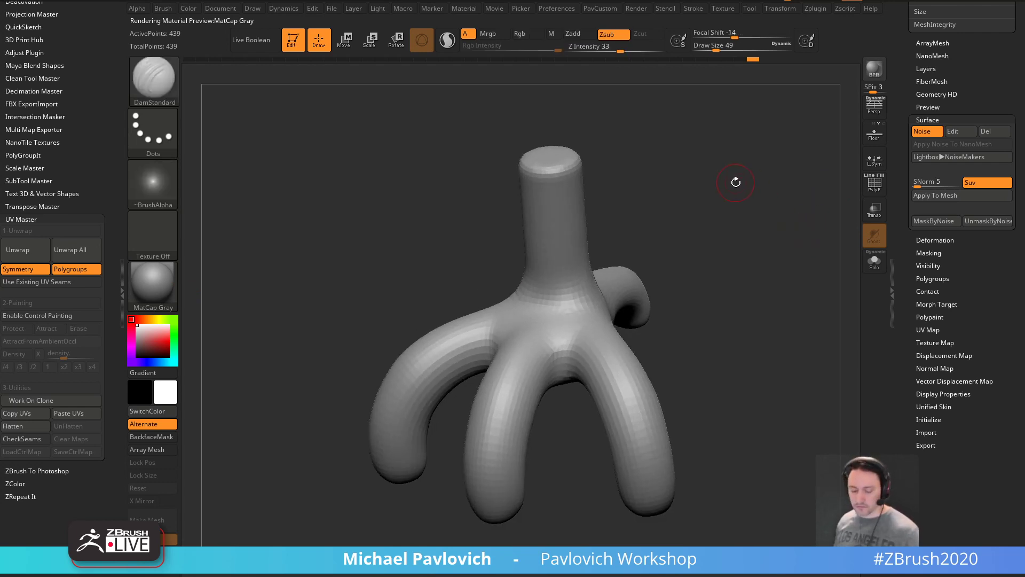
key(shift+space)
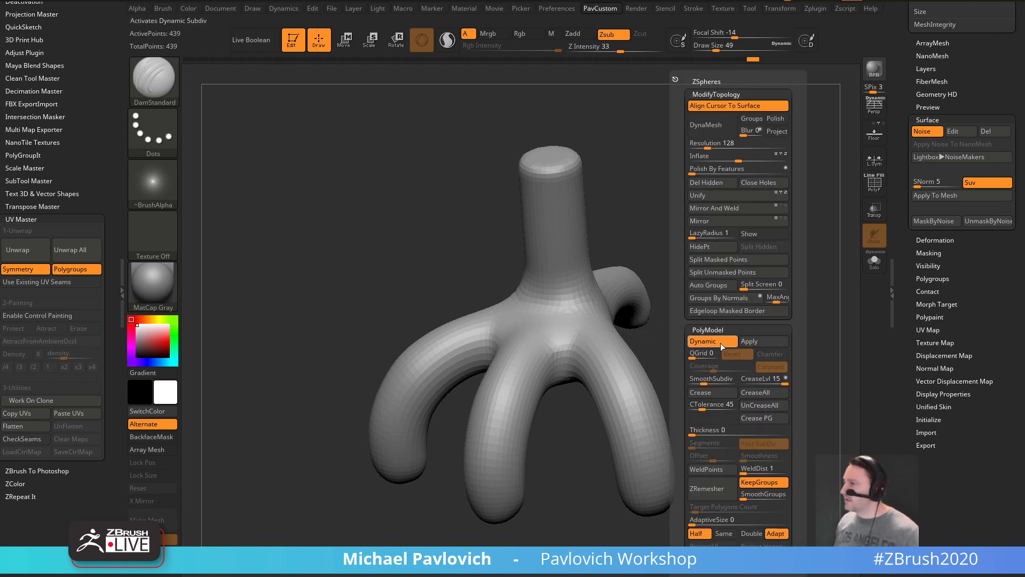
click(714, 382)
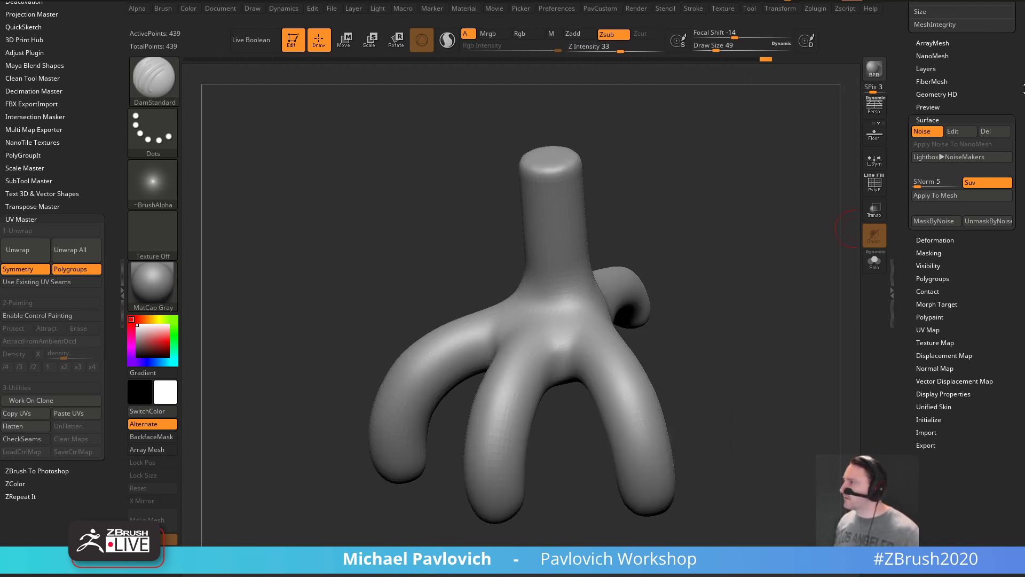
- Edit the surface noise: Mix Basic Noise 0, Alpha Scale 0.10771, Strength -0.05785, and UV-based projection
click(960, 131)
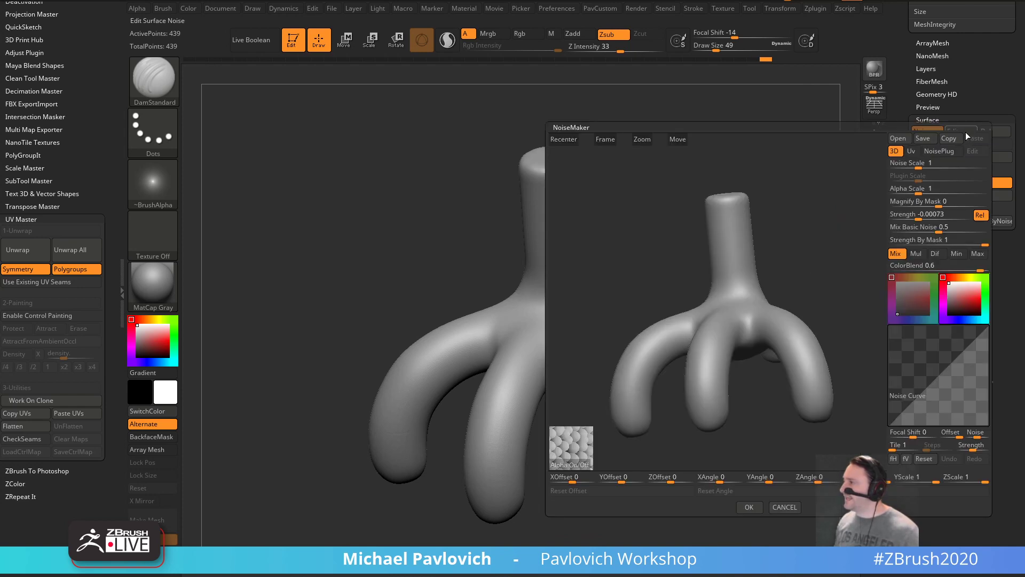
click(891, 226)
click(894, 214)
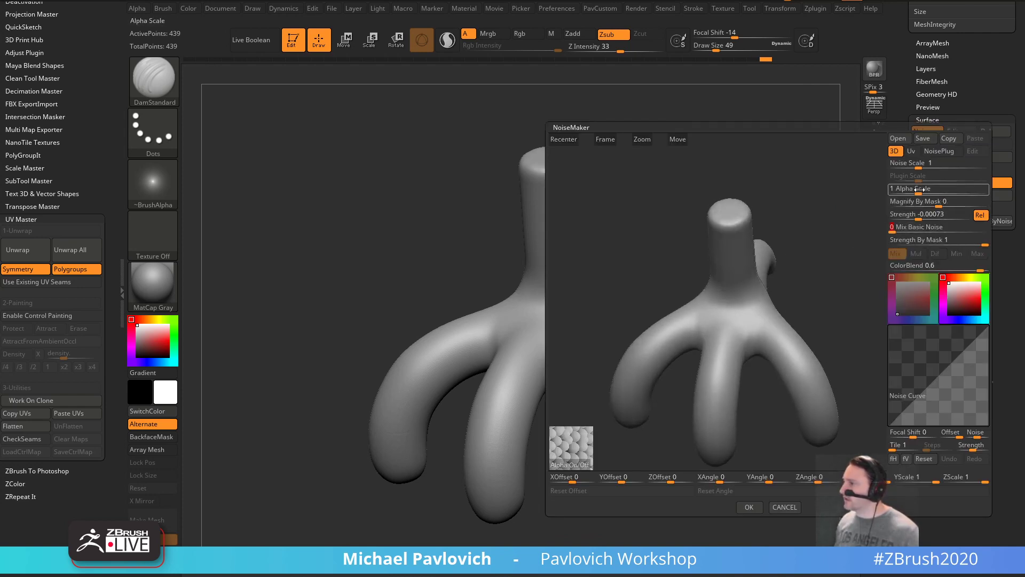
drag(914, 190, 908, 219)
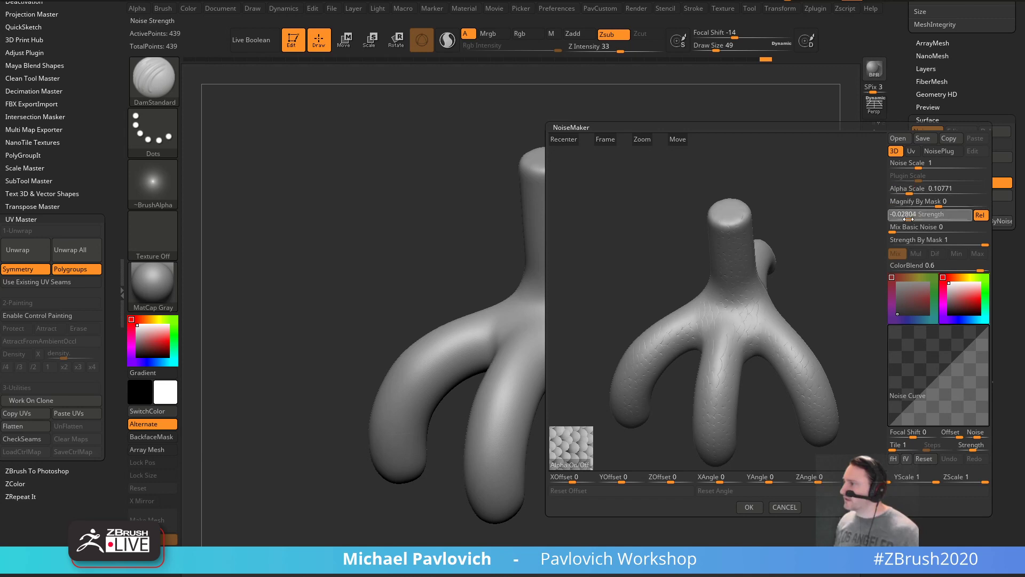
click(911, 151)
drag(812, 289, 854, 225)
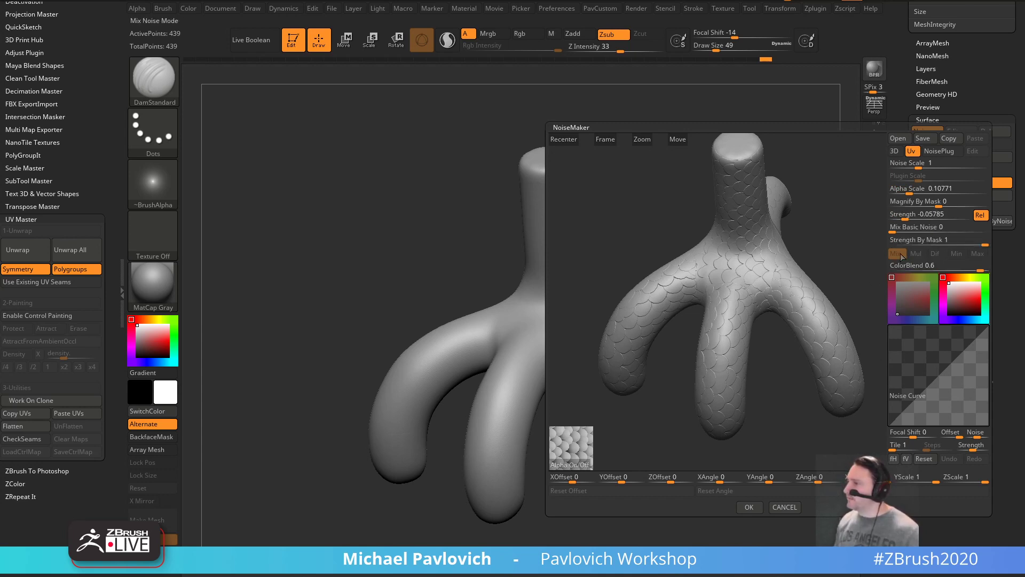
- Set the noise's XAngle to 60, YAngle to 29 and YOffset to about -0.275
click(769, 476)
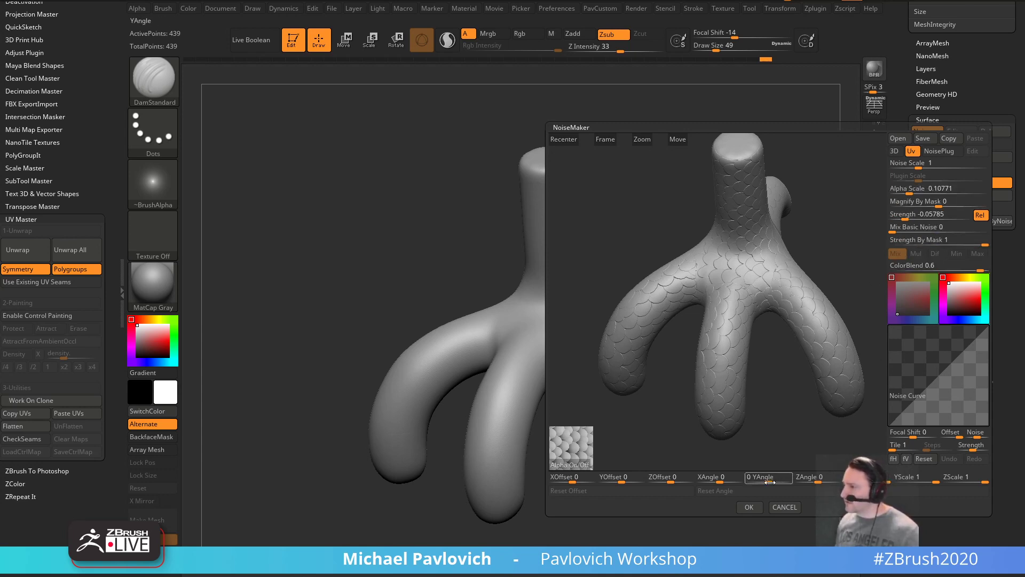
text(29)
key(Return)
click(716, 478)
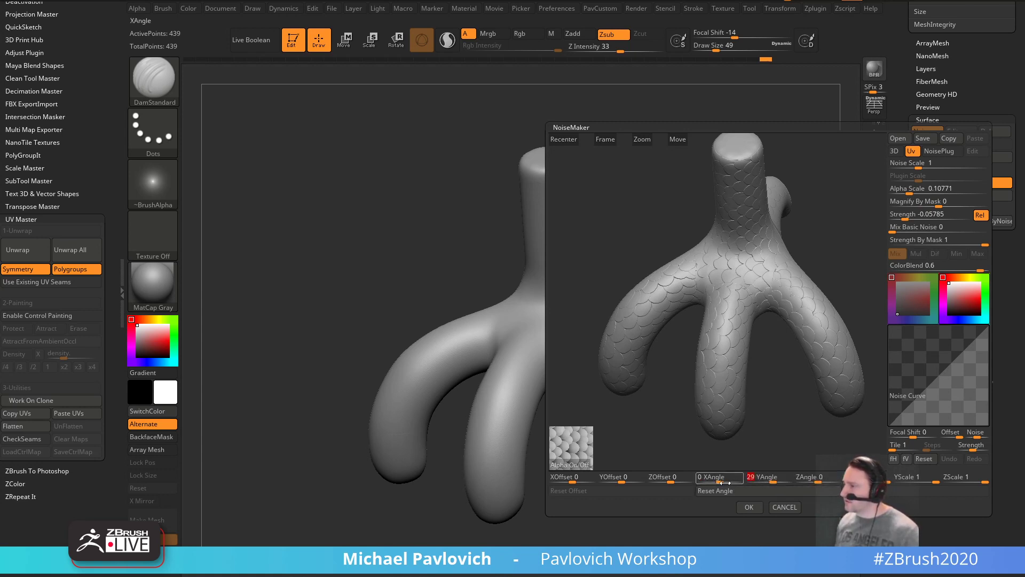
text(60)
key(Return)
click(811, 479)
text(-92)
key(Return)
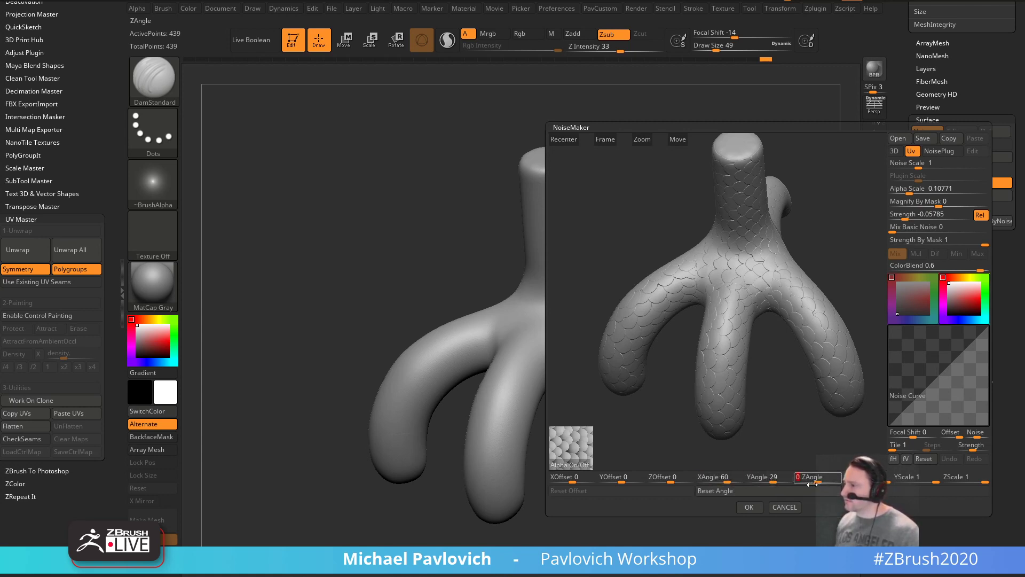
click(619, 478)
drag(621, 480, 615, 456)
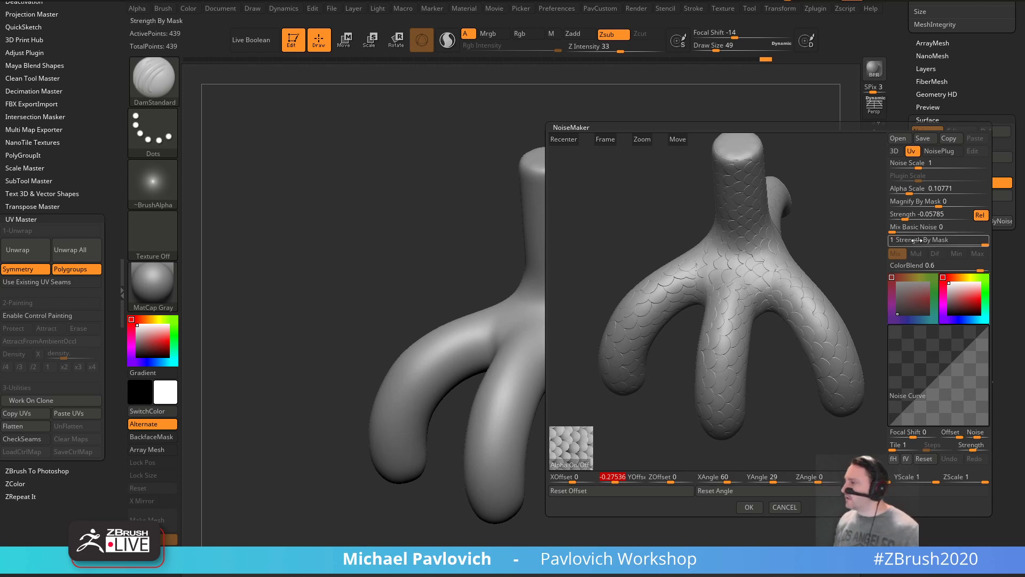
- Set the noise Strength to -0.20838 and Alpha Scale to 0.04606, and accept the scale pattern on the foot
click(925, 203)
drag(926, 214, 907, 190)
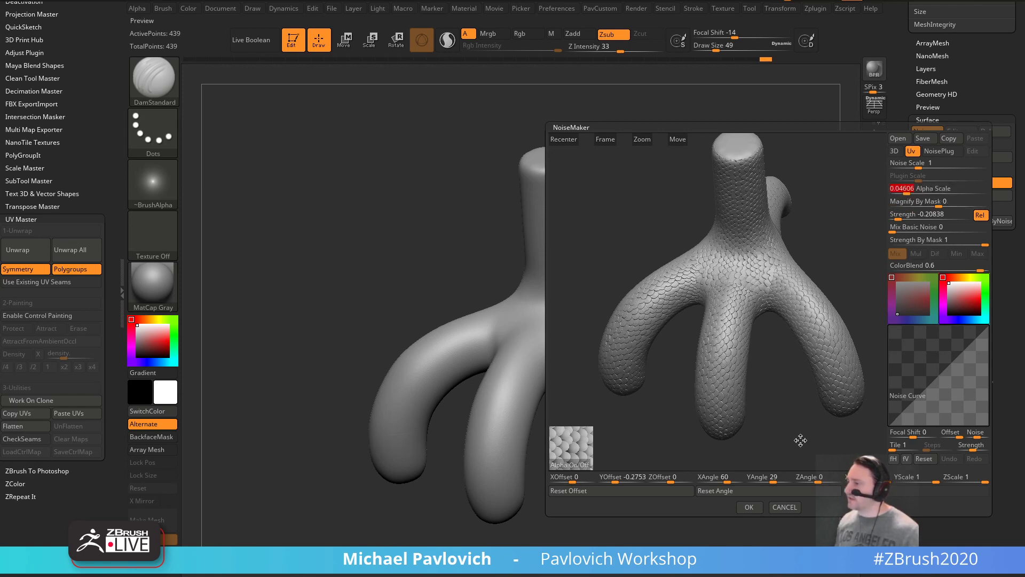
click(749, 507)
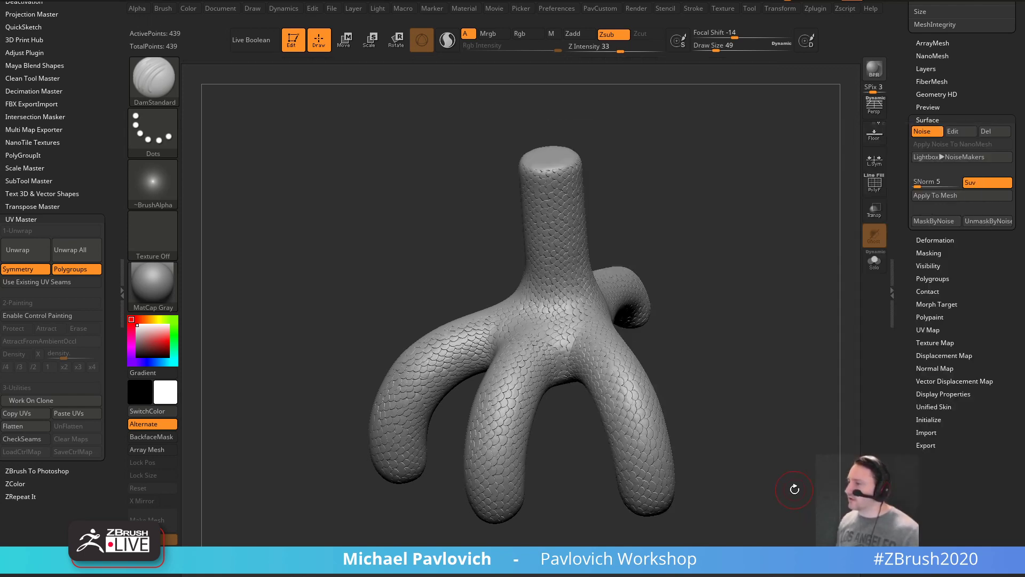
mouse_move(793, 441)
mouse_down()
mouse_move(812, 430)
mouse_move(780, 437)
mouse_up()
mouse_move(675, 350)
mouse_down()
mouse_move(778, 347)
mouse_move(760, 345)
mouse_move(753, 322)
mouse_move(781, 340)
mouse_move(780, 360)
mouse_up()
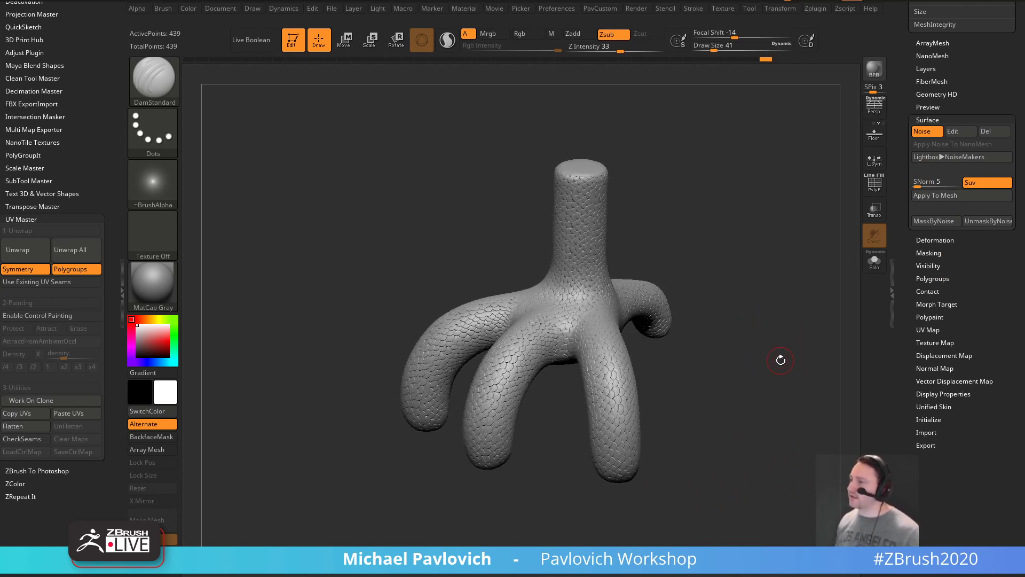
- Apply the foot's dynamic subdivision as real subdivision levels and divide the mesh twice more to SDiv 7
drag(914, 241, 913, 342)
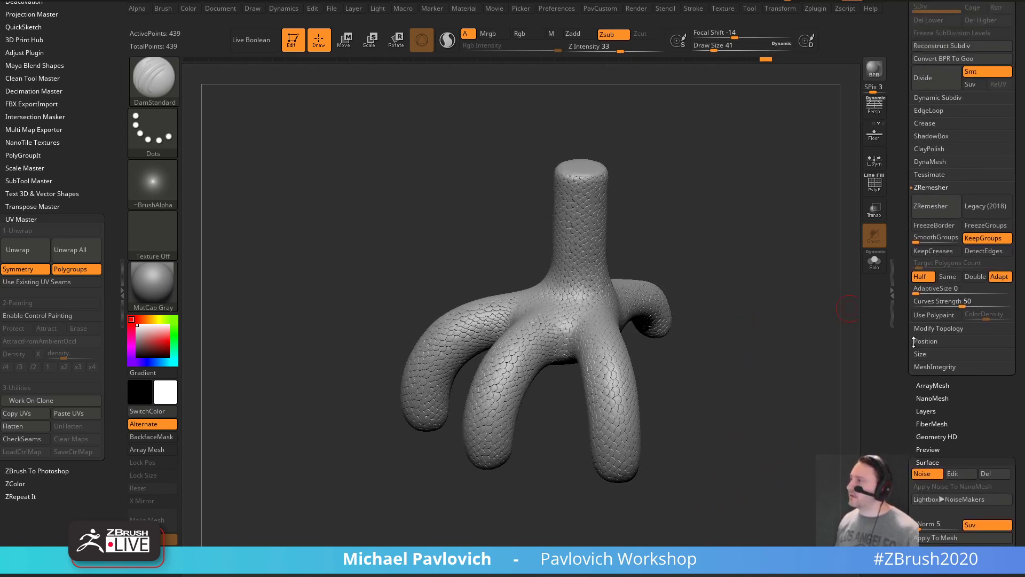
shift+click(922, 411)
drag(908, 421, 909, 212)
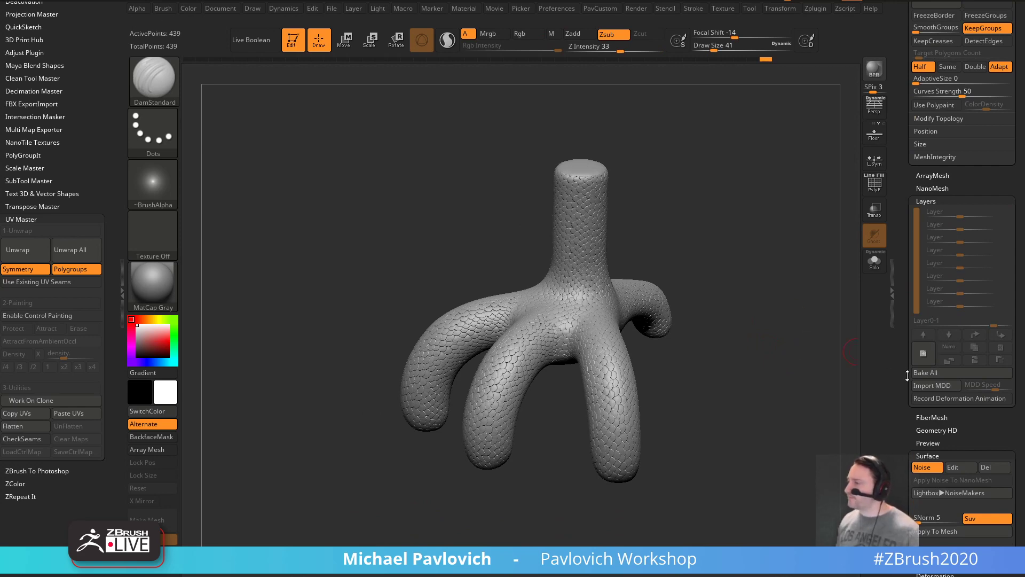
drag(907, 375, 902, 291)
drag(906, 230, 910, 342)
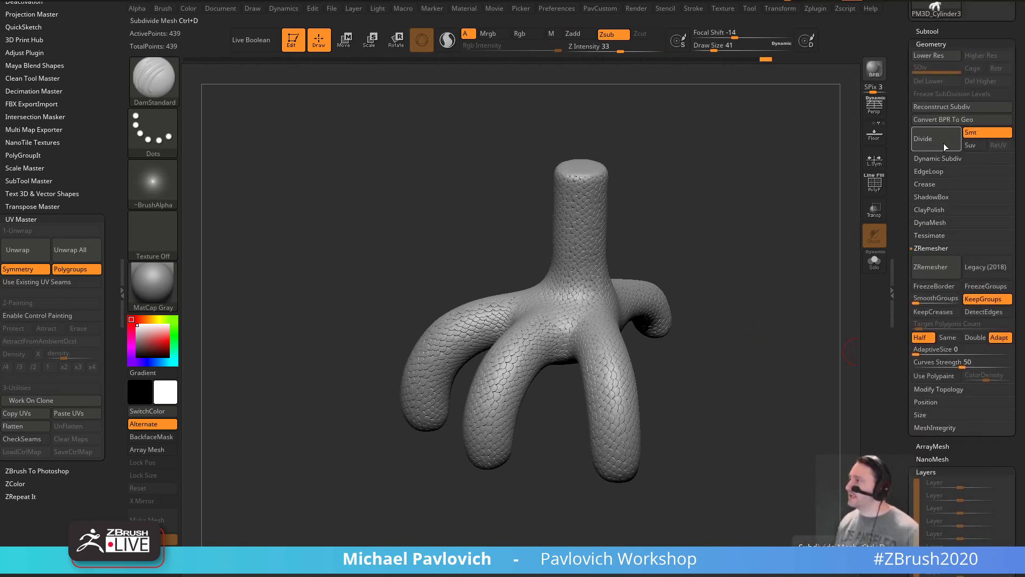
key(shift)
click(932, 159)
click(932, 172)
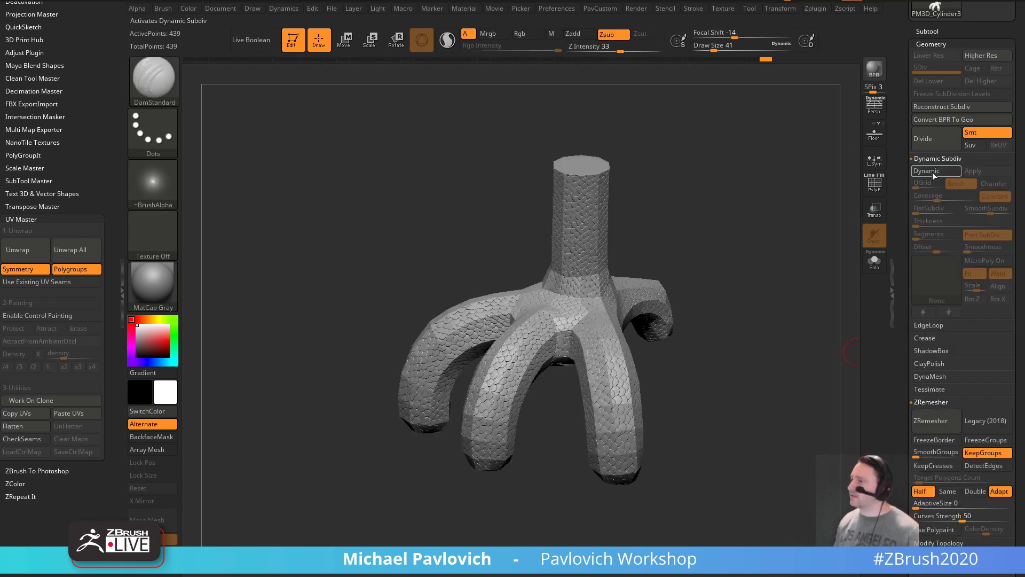
click(973, 171)
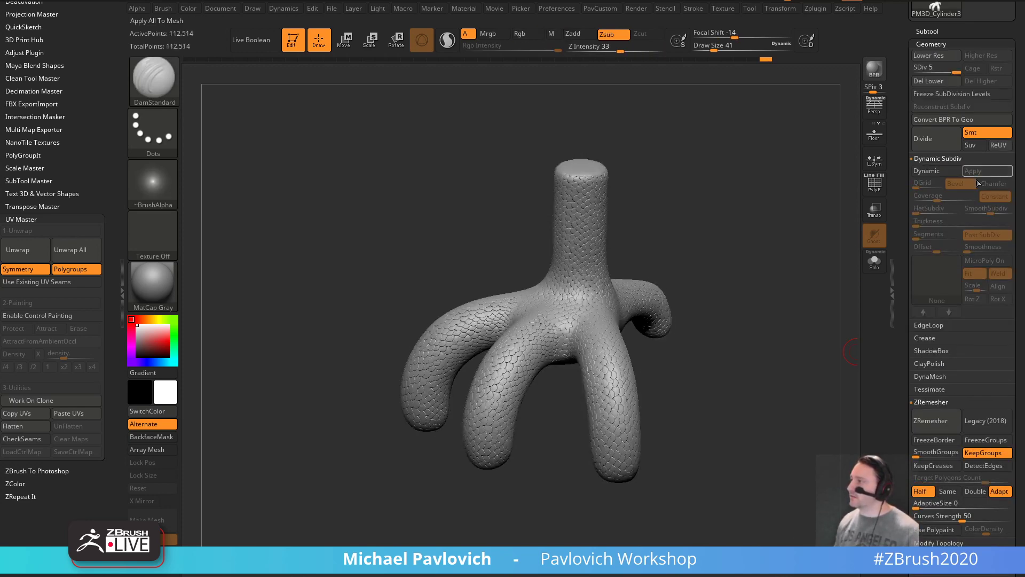
key(ctrl+d)
key(ctrl+d)
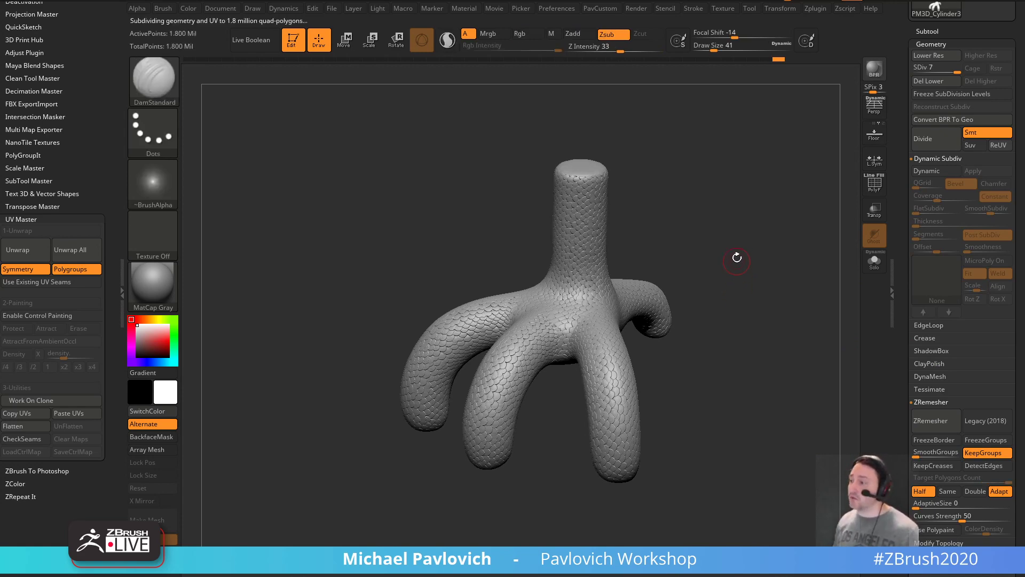
- Store a morph target of the smooth foot and add a new recording layer
scroll(936, 245, down, 10)
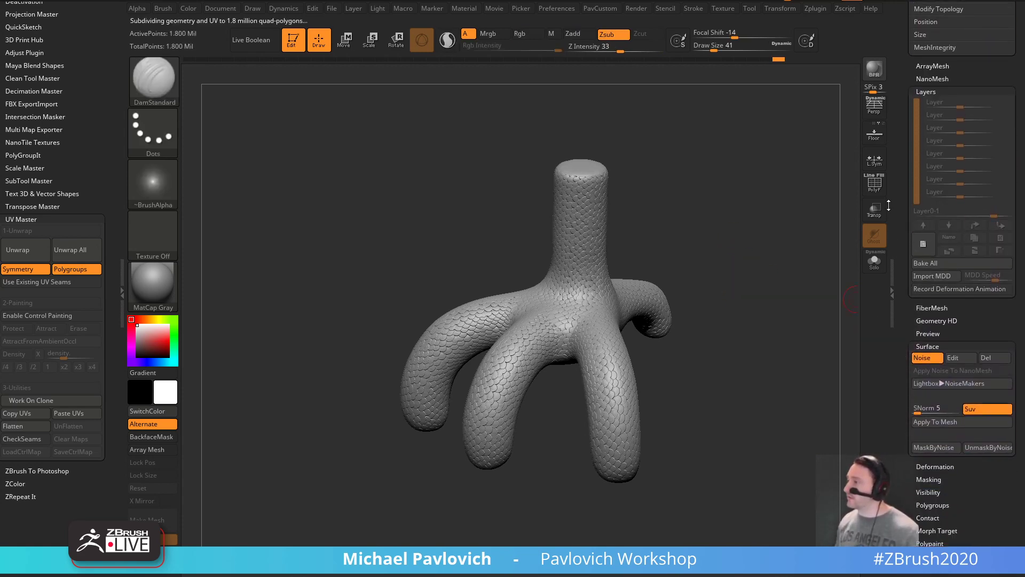
scroll(923, 334, down, 10)
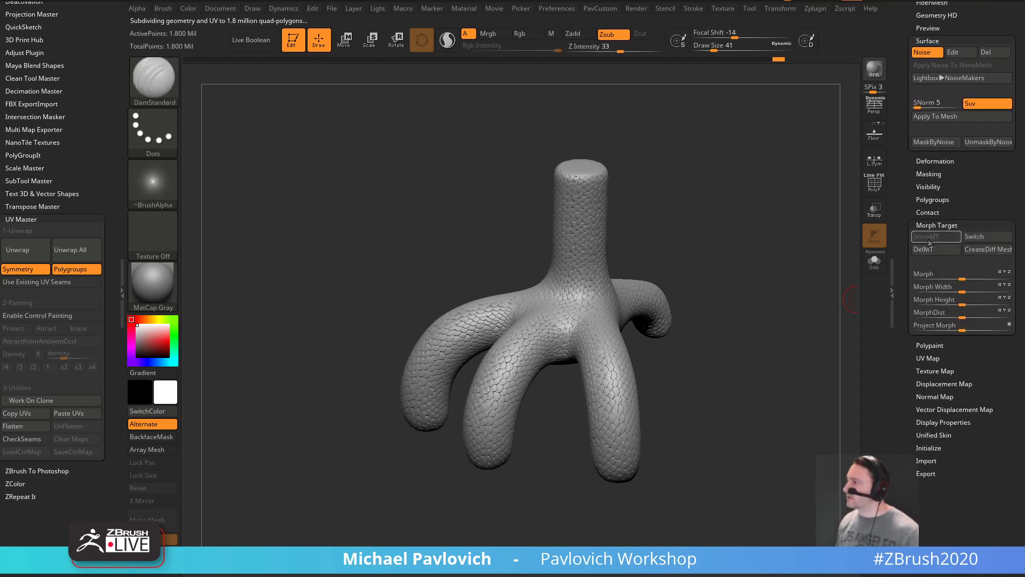
scroll(921, 224, up, 8)
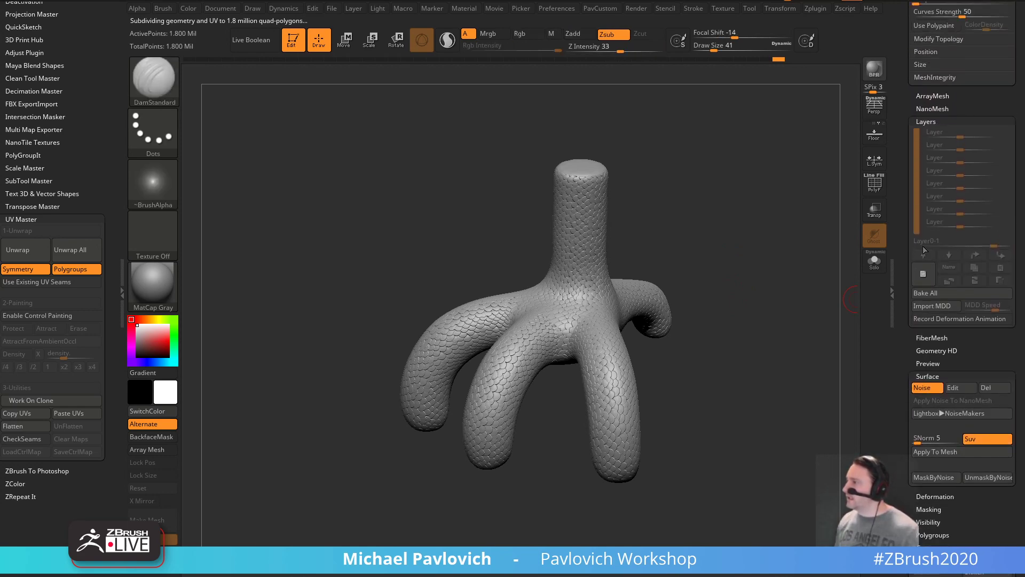
click(928, 282)
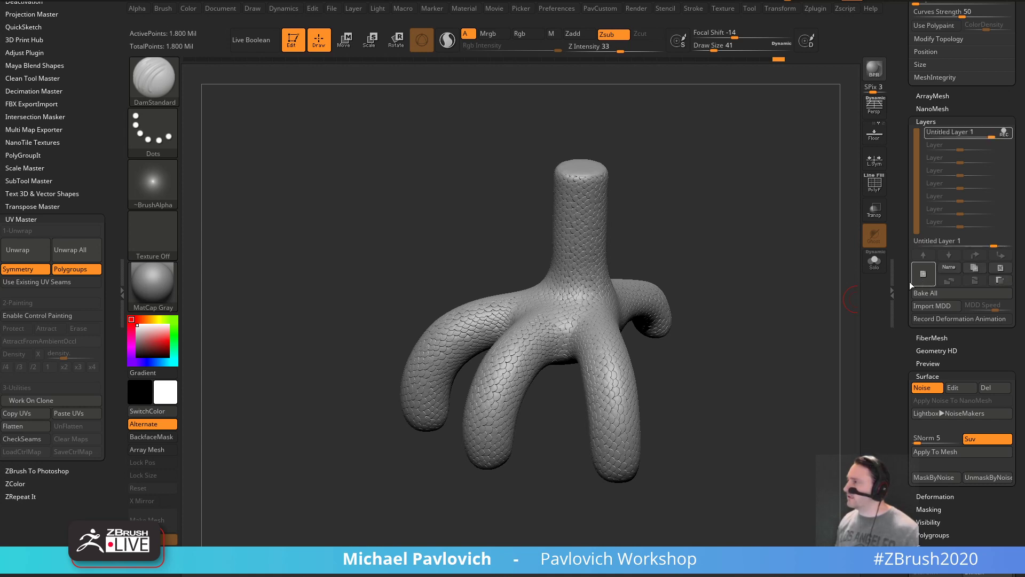
- Mask the foot by its surface noise and turn the noise itself off
scroll(932, 279, down, 4)
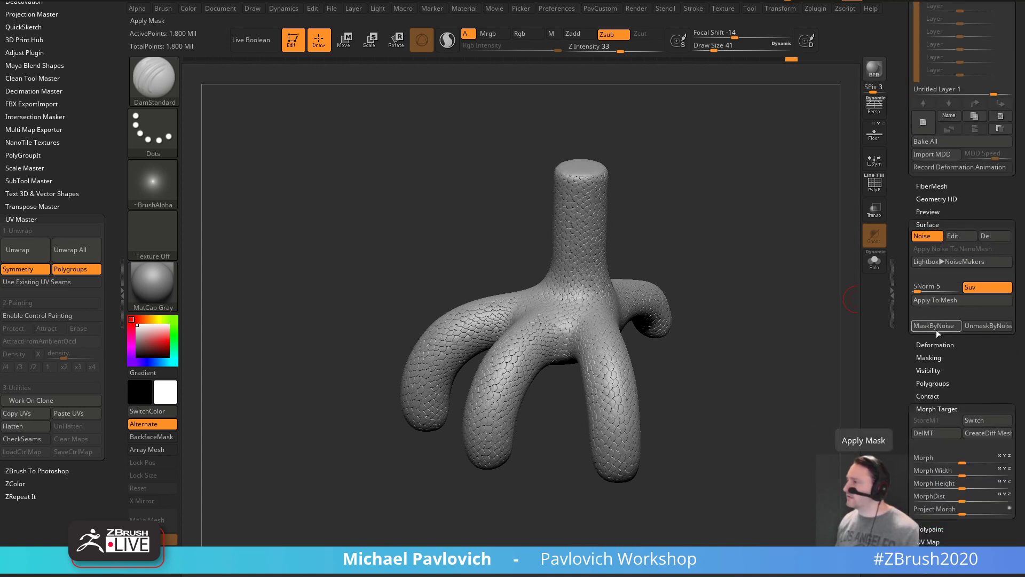
click(934, 300)
drag(812, 344, 788, 346)
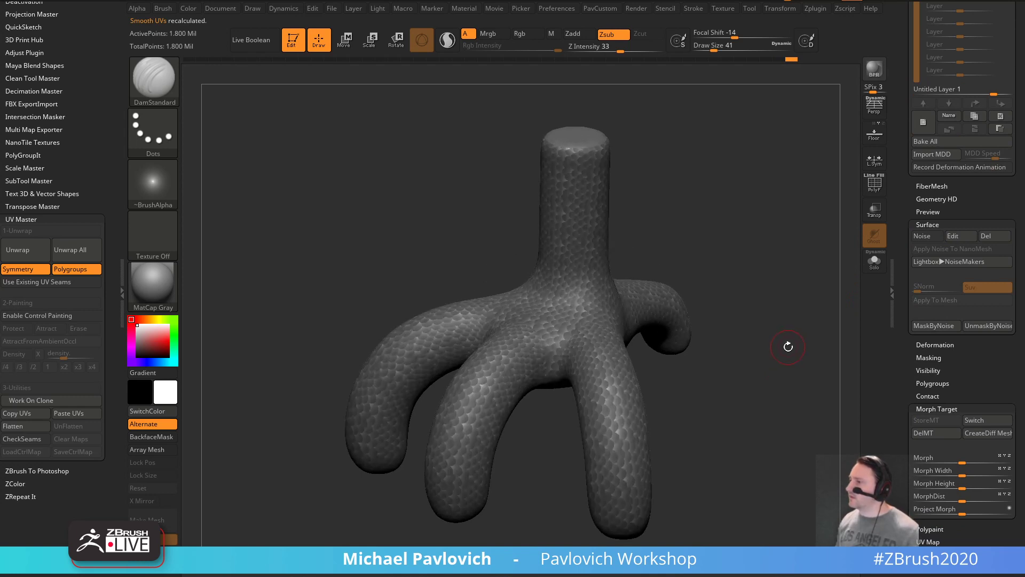
key(shift)
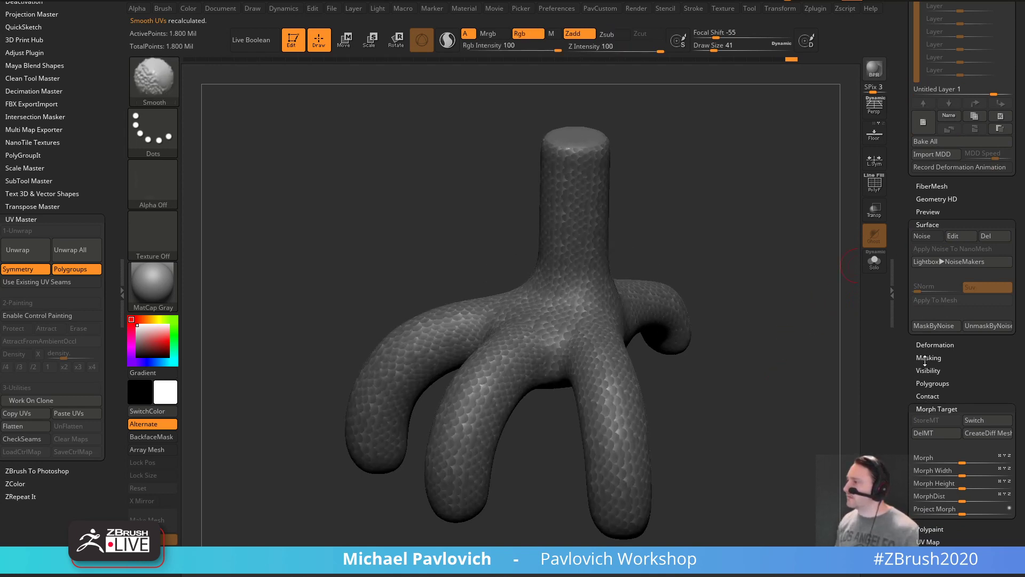
click(925, 357)
- Inflate the foot through the noise mask to raise the scale pattern on the recording layer
key(ctrl+z)
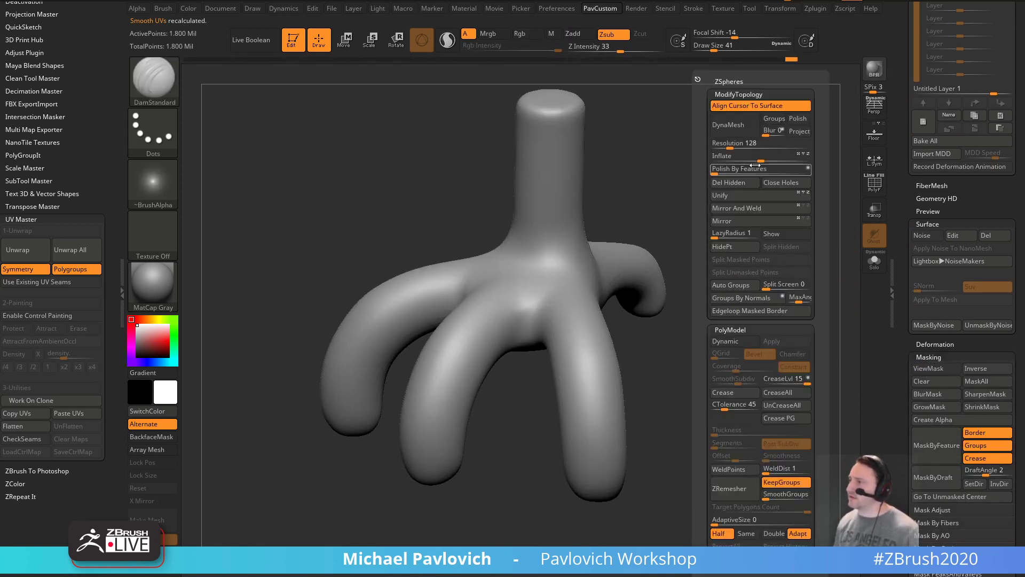
key(ctrl+shift+z)
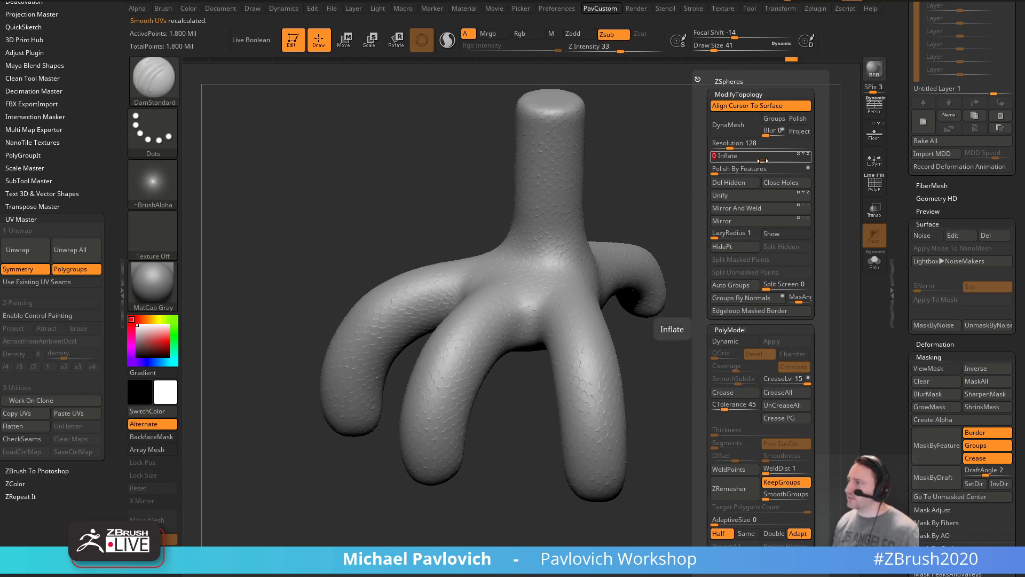
key(ctrl+z)
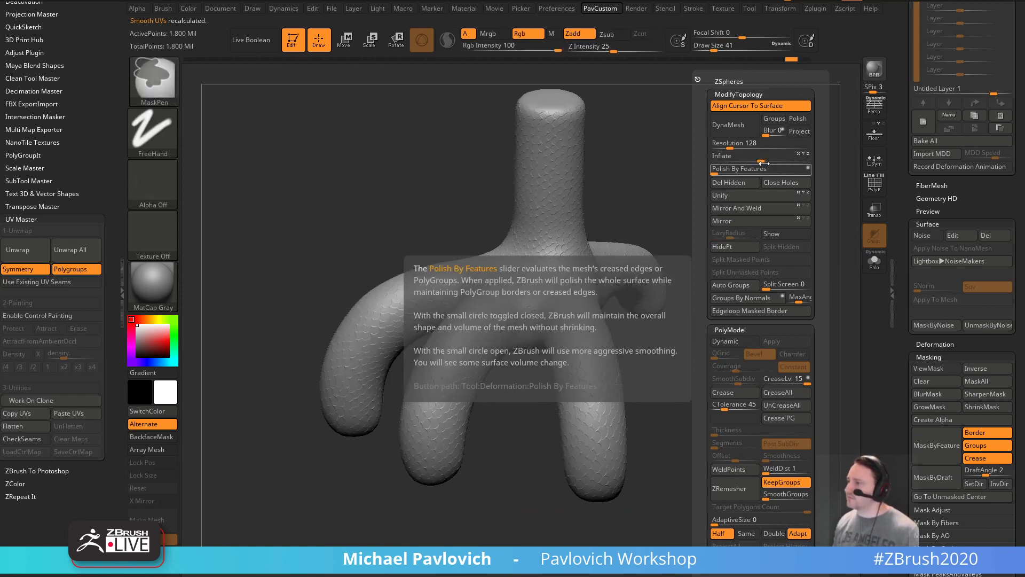
key(ctrl+shift+z)
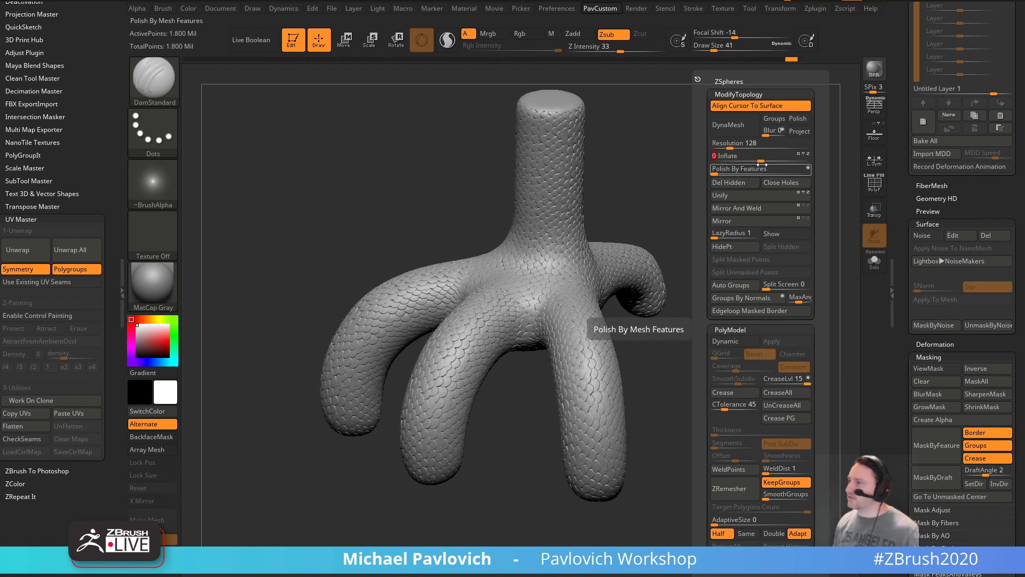
- Stop recording on the layer, try its intensity and leave it at 1
scroll(976, 316, up, 10)
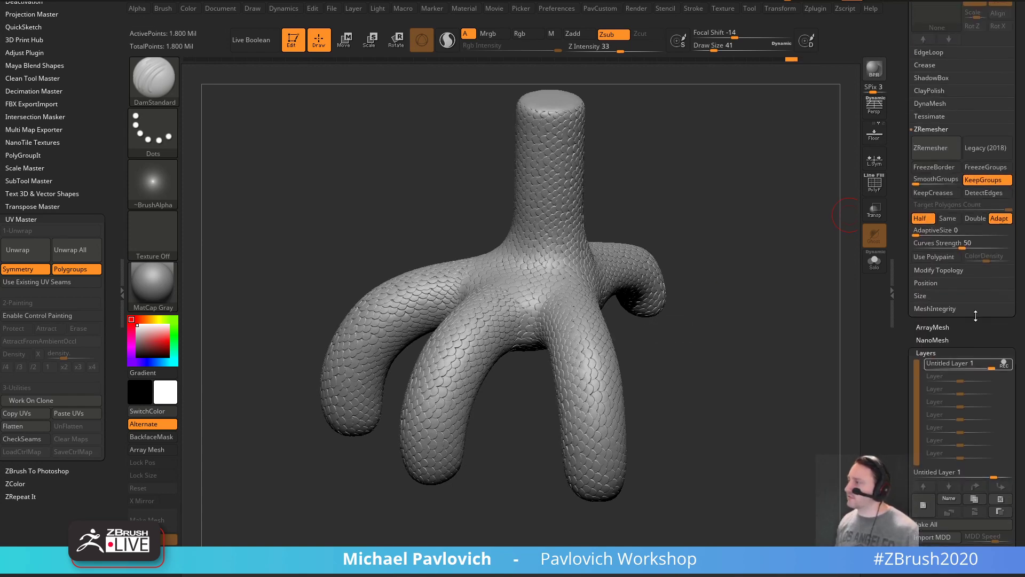
click(1004, 365)
mouse_move(992, 368)
mouse_down()
mouse_move(944, 371)
mouse_move(994, 372)
mouse_up()
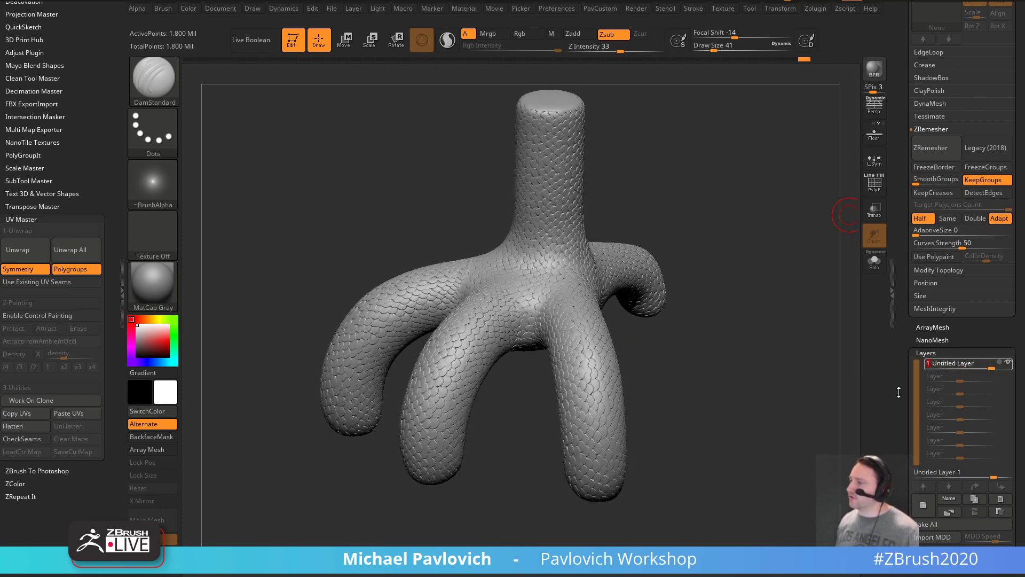
drag(898, 392, 896, 239)
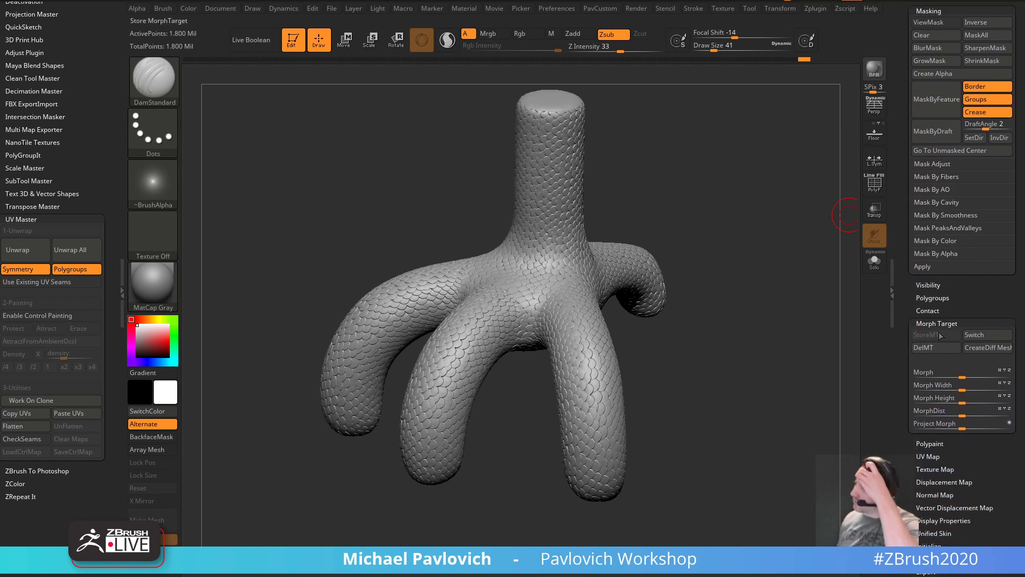
- Switch the foot to its smooth morph target and try to paint the scales in with the Morph brush
click(975, 338)
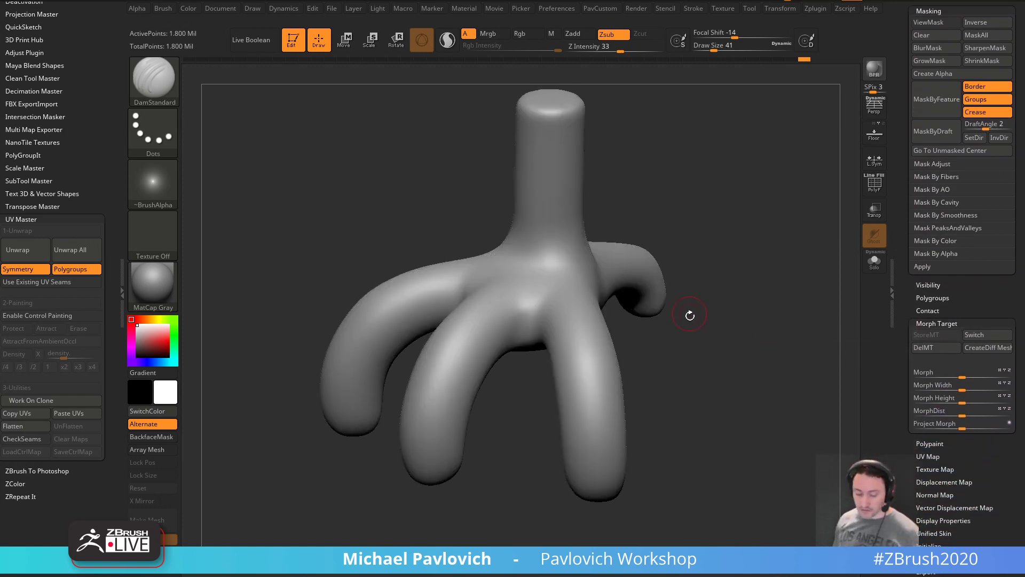
key(b)
key(m)
key(o)
click(568, 293)
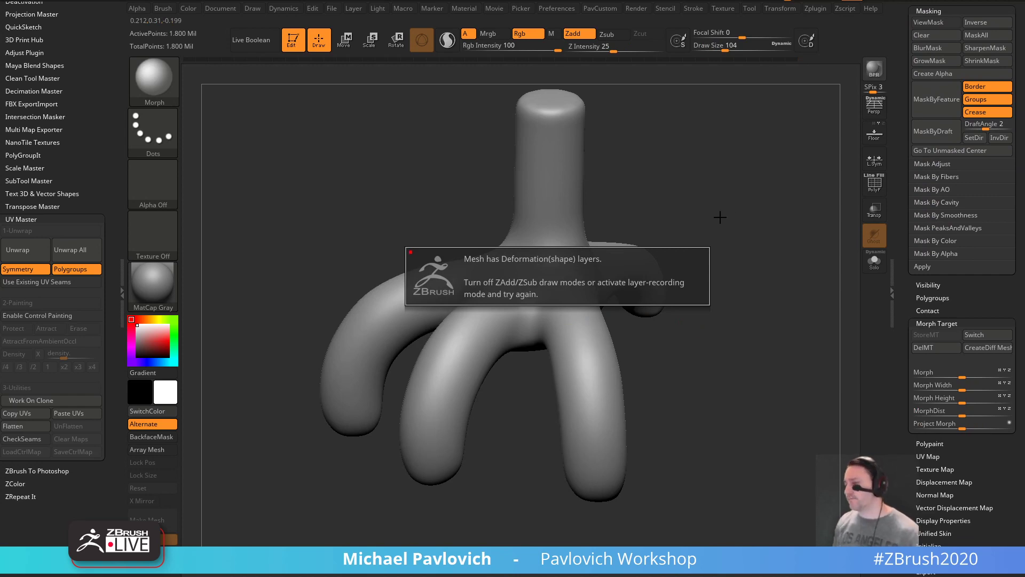
- Switch the morph target back to the scaled foot and bake the scale layer into the mesh
drag(893, 293, 986, 209)
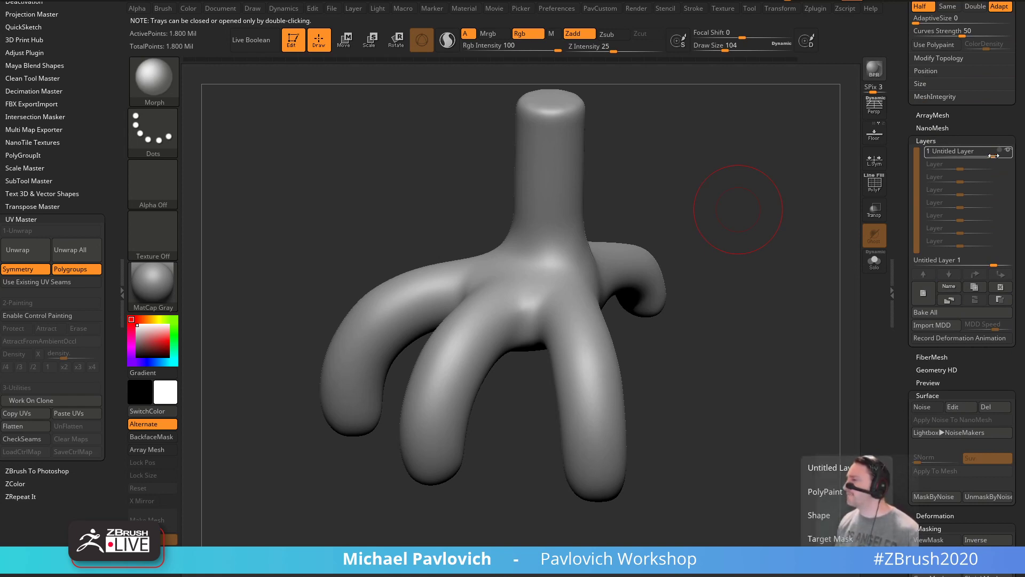
scroll(961, 224, down, 10)
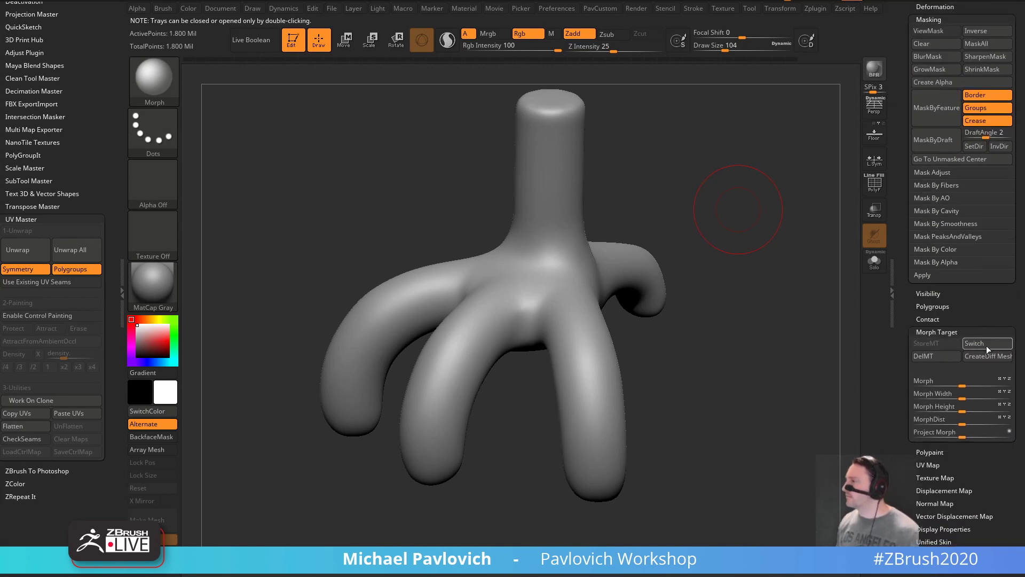
click(987, 346)
scroll(904, 395, up, 10)
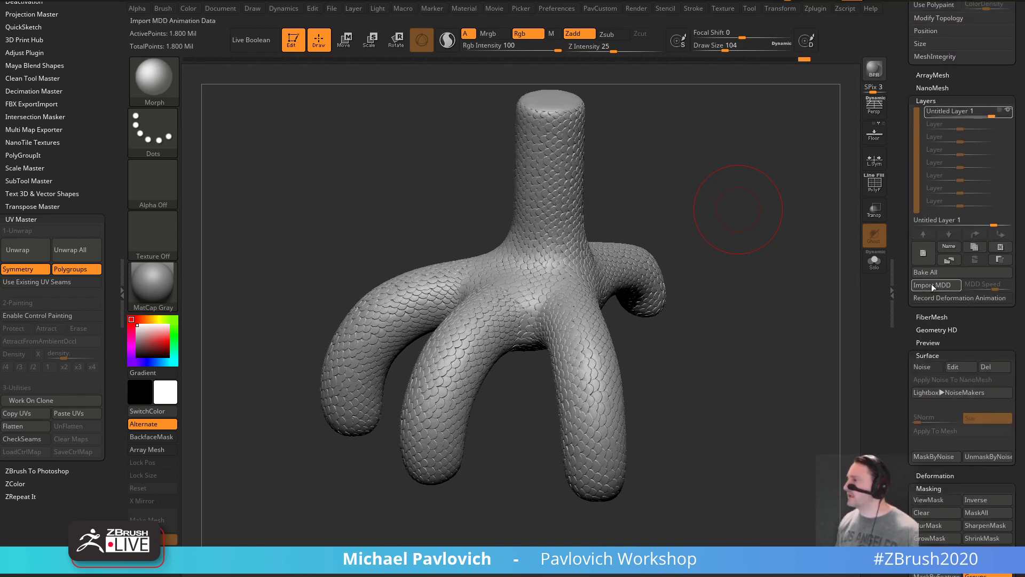
scroll(903, 219, down, 10)
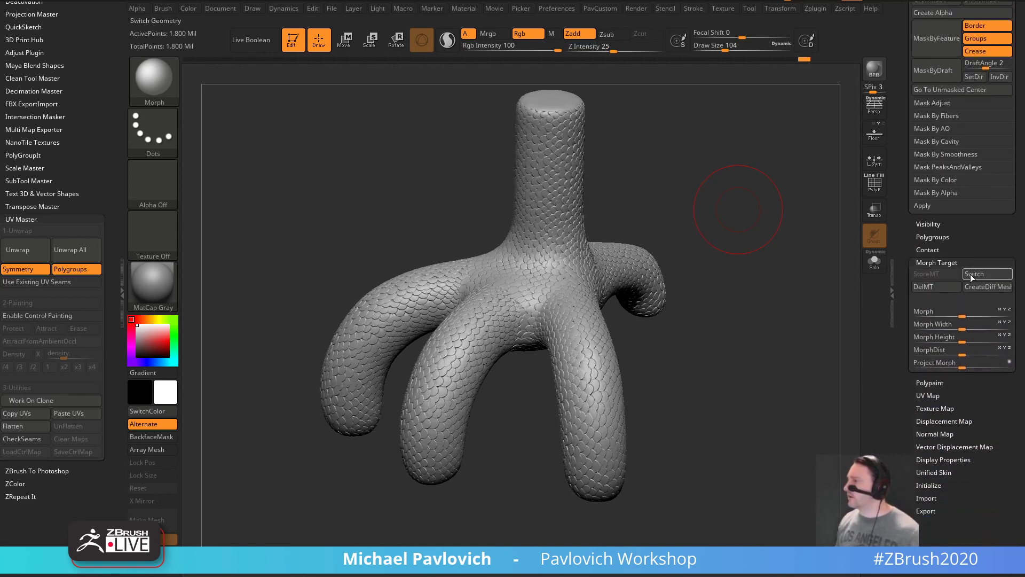
- Switch to the smooth morph target and paint scales onto the front toes, instep and ankle with the Morph brush
click(970, 274)
mouse_move(584, 328)
mouse_down()
mouse_move(577, 299)
mouse_move(578, 337)
mouse_move(517, 316)
mouse_move(440, 391)
mouse_up()
drag(523, 281, 548, 273)
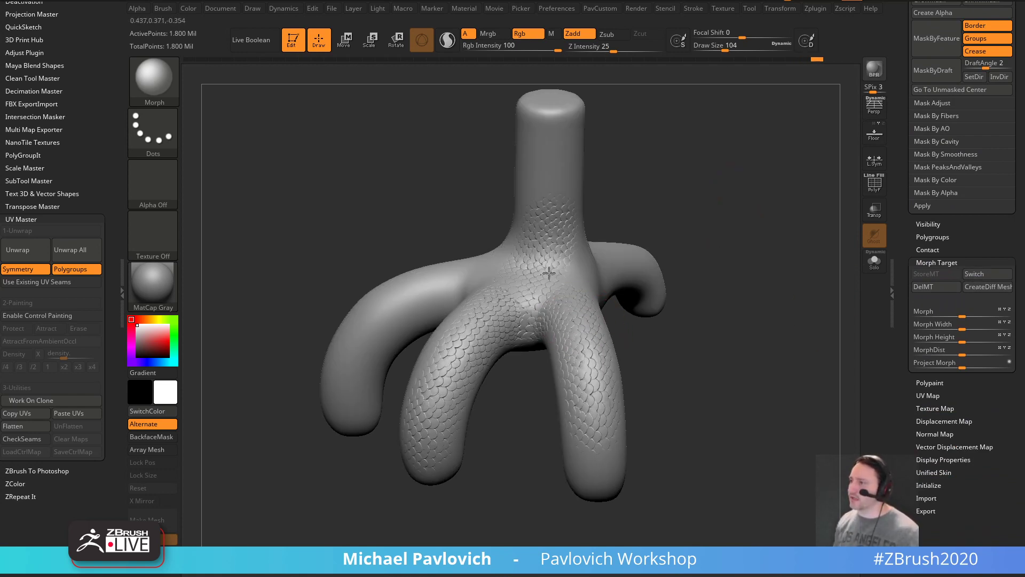
mouse_move(787, 304)
mouse_down()
mouse_move(769, 301)
mouse_move(778, 293)
mouse_move(588, 400)
mouse_move(638, 271)
mouse_move(630, 257)
mouse_up()
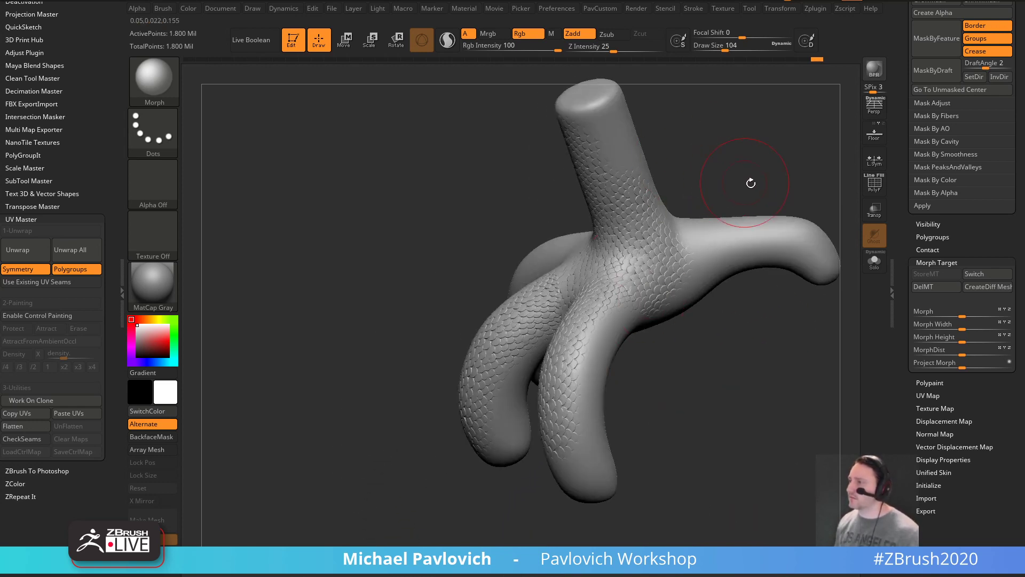
- Switch the morph target to the fully scaled foot and fade the scales at the front toe's base with the Morph brush
drag(750, 183, 834, 270)
click(981, 286)
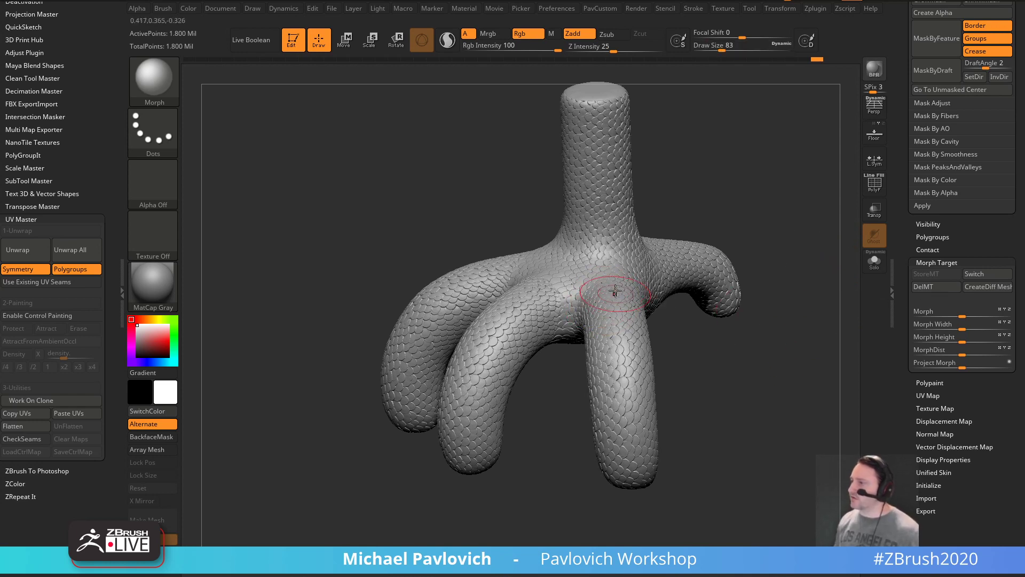
drag(604, 286, 615, 374)
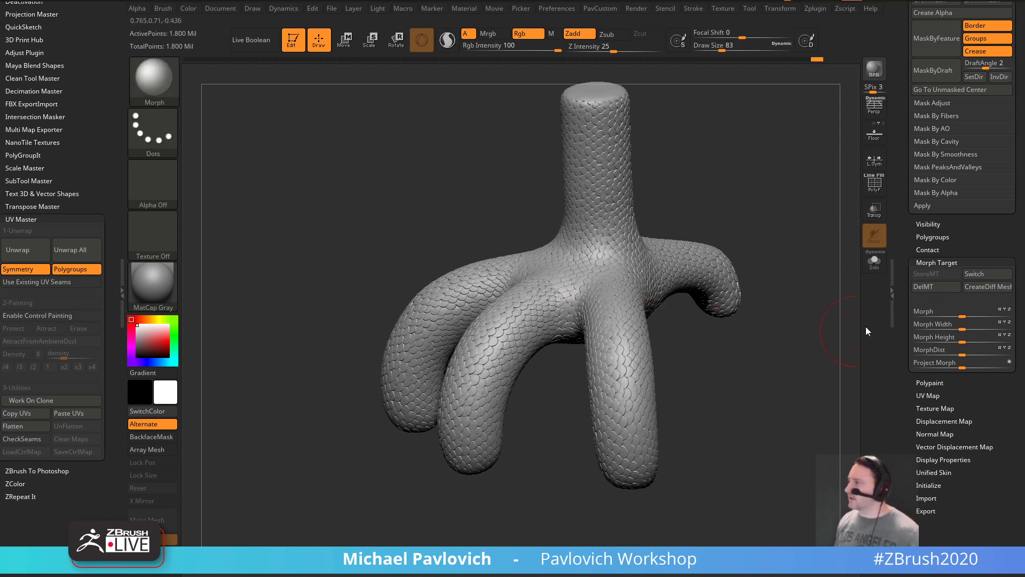
- Delete the foot's stored morph target and dismiss the Morph brush note
click(936, 291)
click(794, 290)
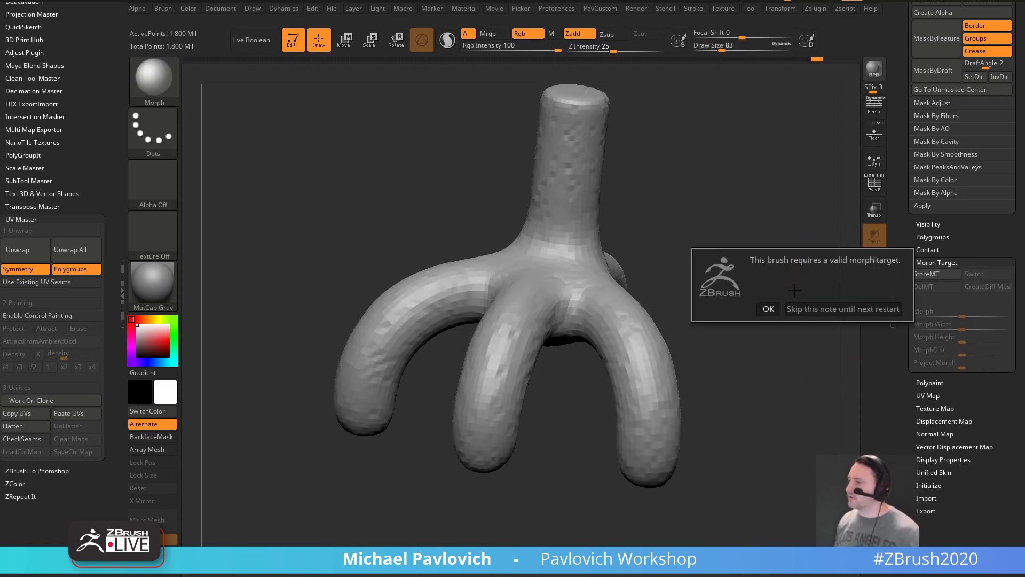
click(769, 309)
drag(910, 256, 910, 365)
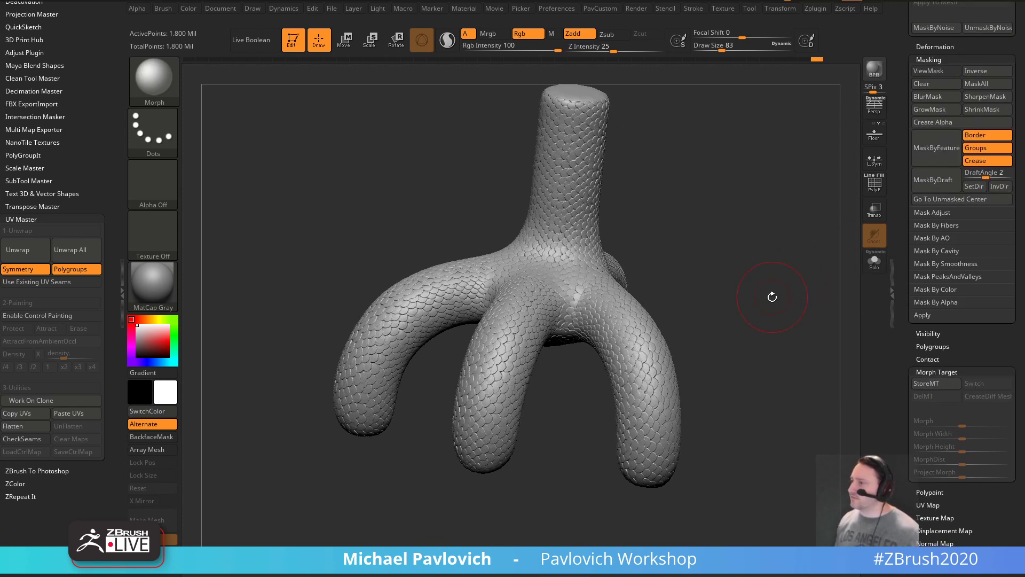
- Switch to the Standard brush and set its Draw Size to 41
key(b)
key(s)
key(t)
key(s)
scroll(939, 251, up, 10)
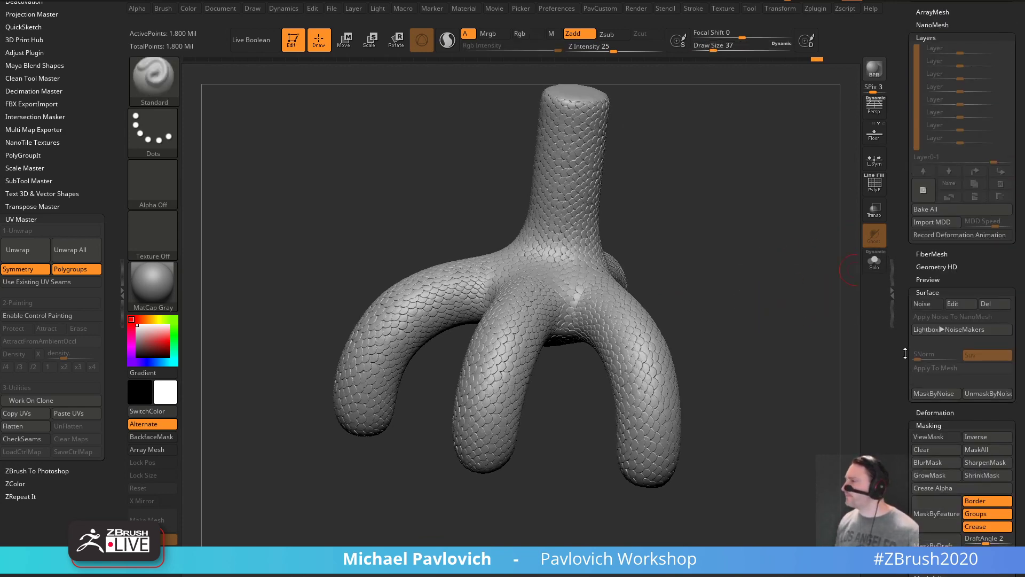
key(s)
drag(762, 321, 761, 305)
click(761, 327)
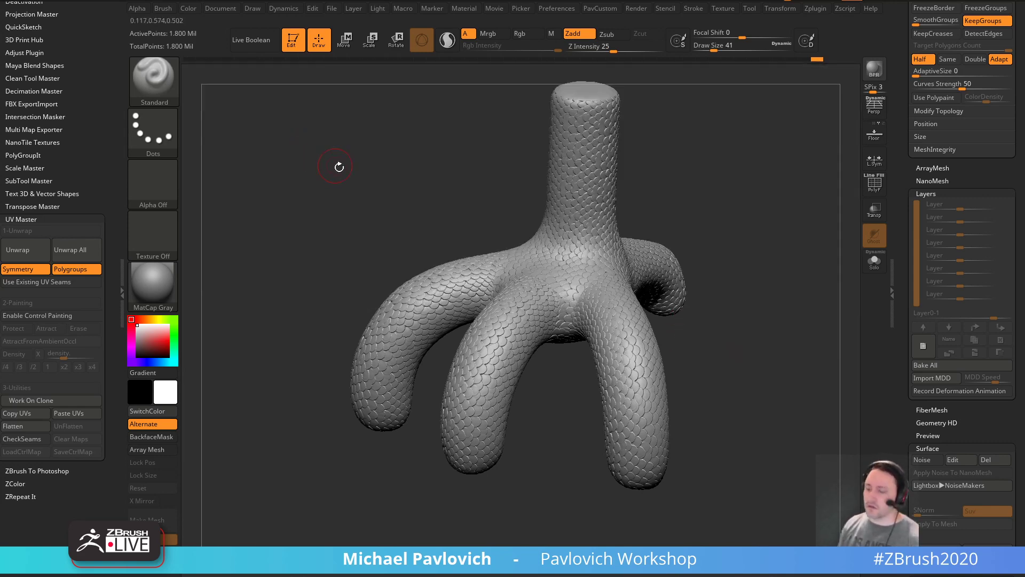
- Switch to the ChiselCreature brush with the Scale1 shape
key(b)
key(Escape)
key(b)
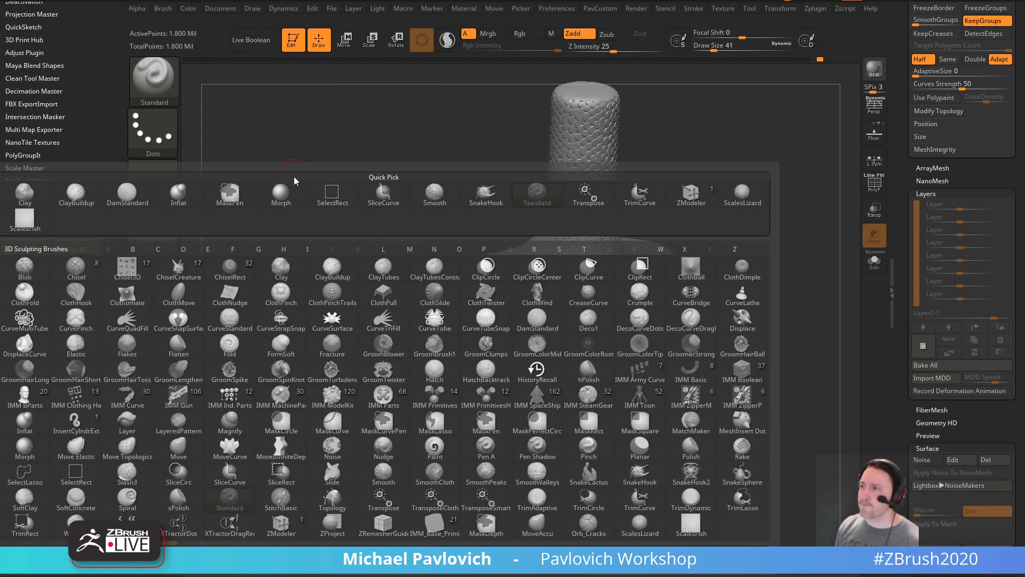
click(179, 270)
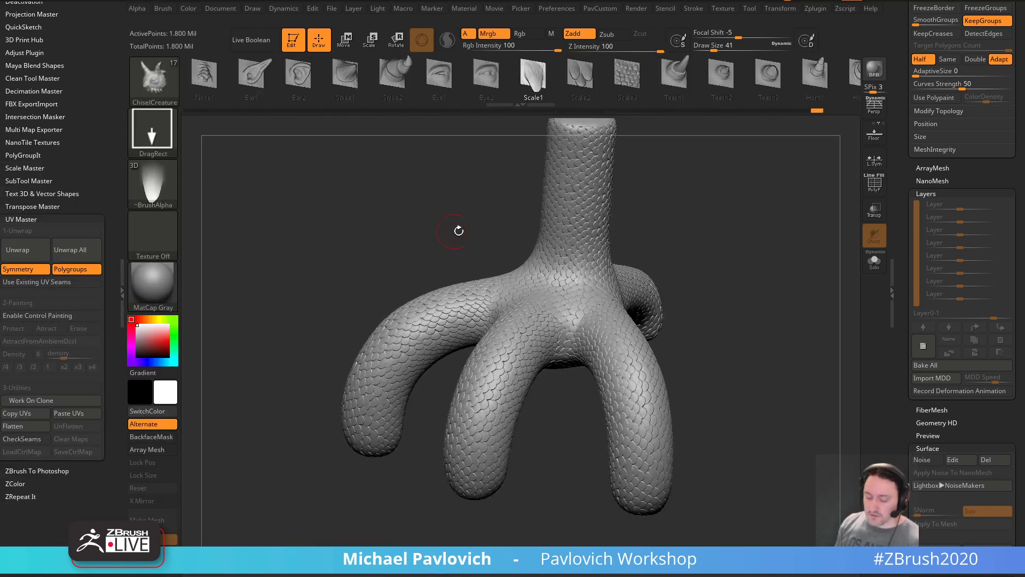
key(m)
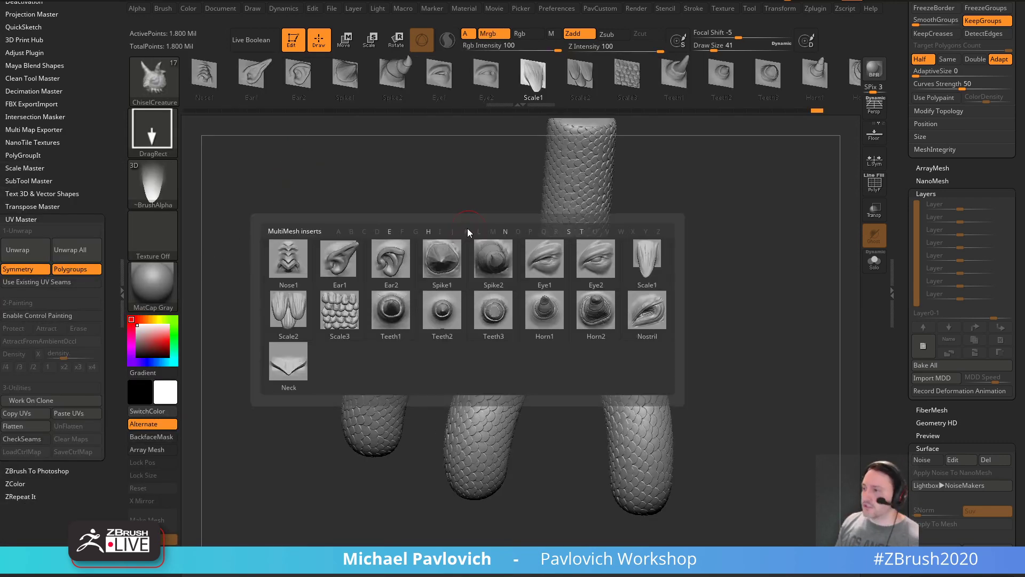
click(543, 268)
- Try a single Scale1 stamp on the base of the rightmost front toe and undo it
drag(633, 320, 628, 350)
drag(694, 352, 716, 345)
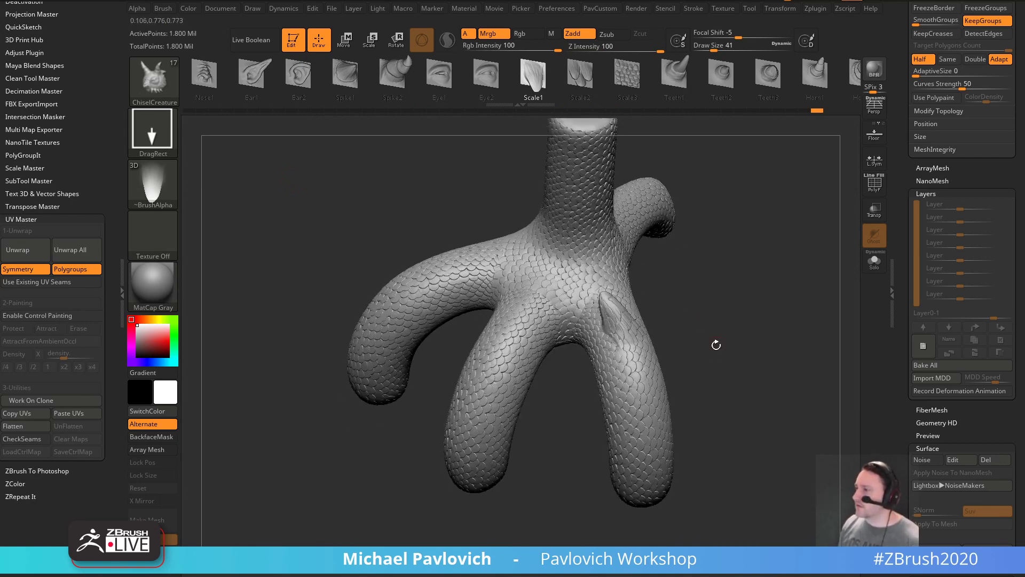
key(ctrl+z)
- Bring up the Morph Target settings, replace the docked Zplugin palette with the Brush palette, and expand the brush's Depth settings
scroll(897, 214, down, 8)
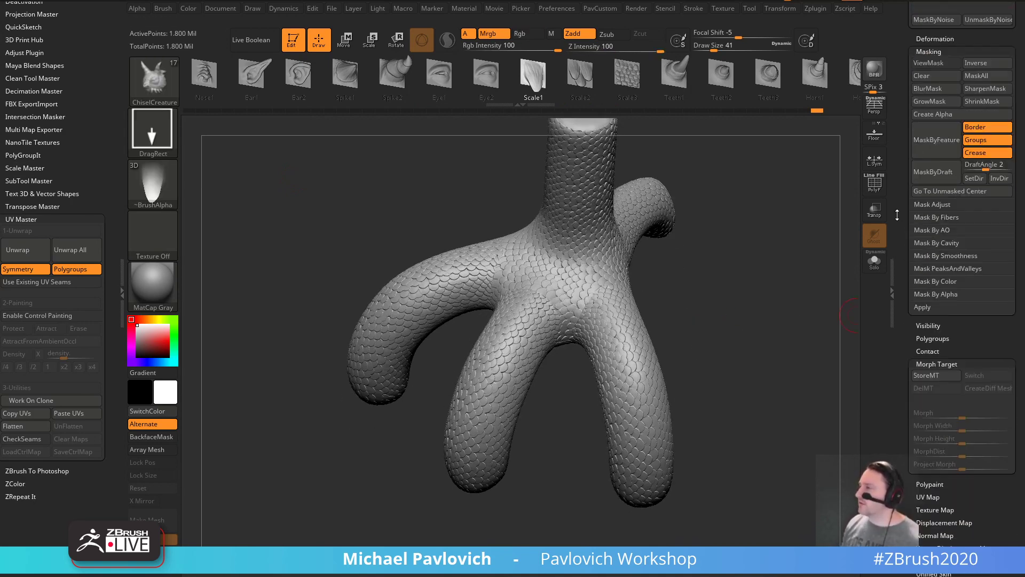
scroll(897, 215, down, 5)
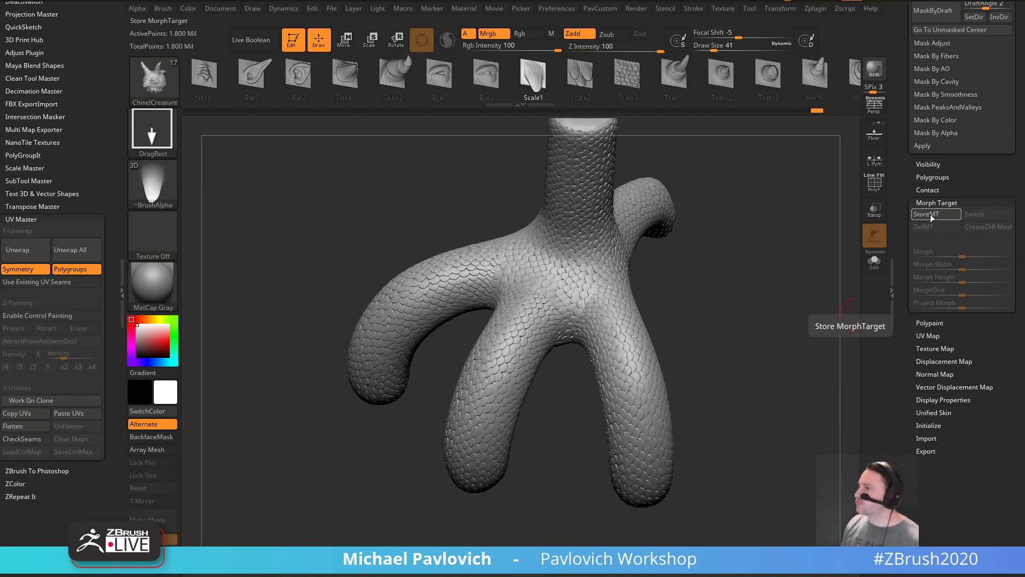
scroll(92, 189, up, 2)
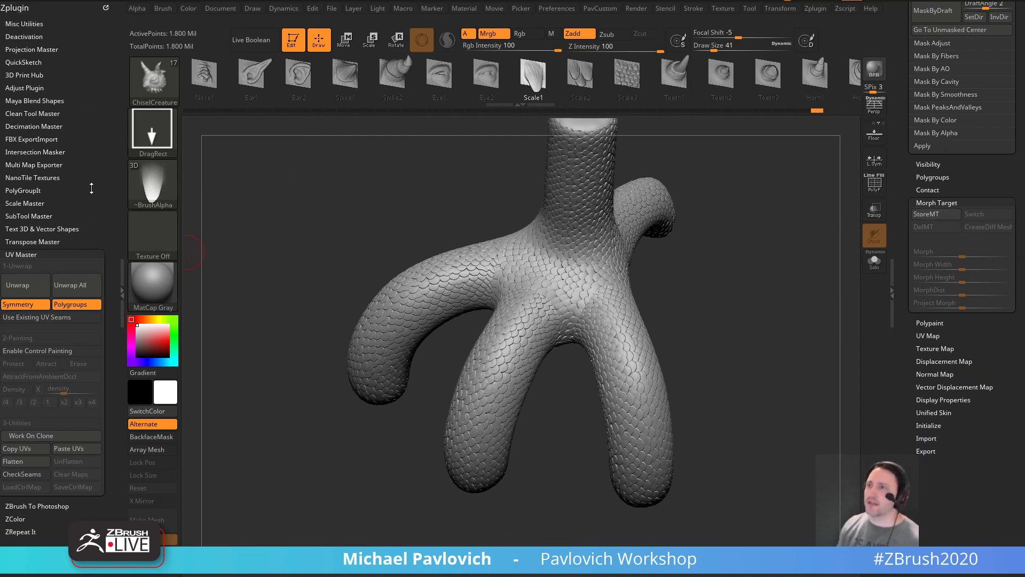
click(106, 7)
click(163, 8)
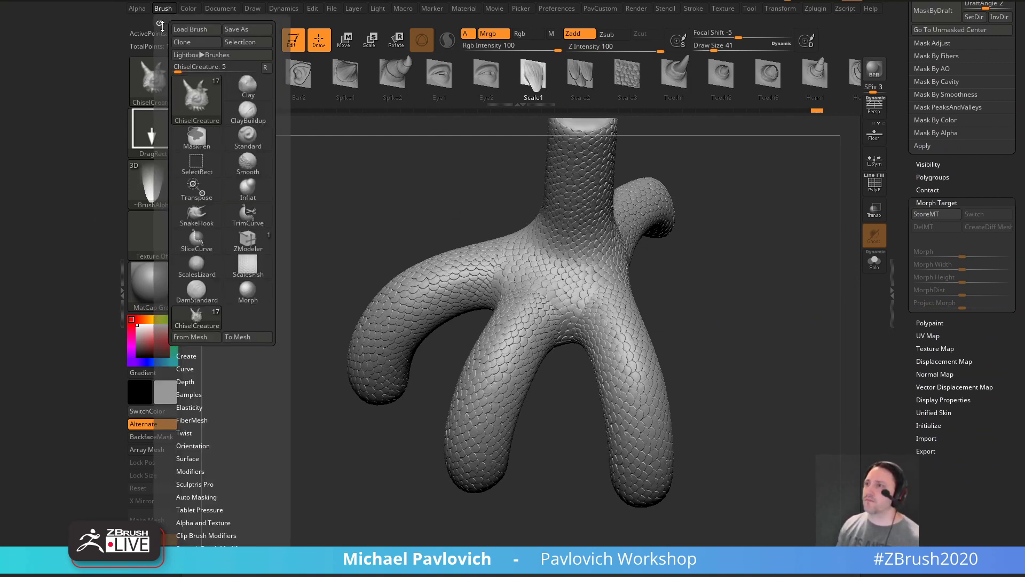
click(156, 22)
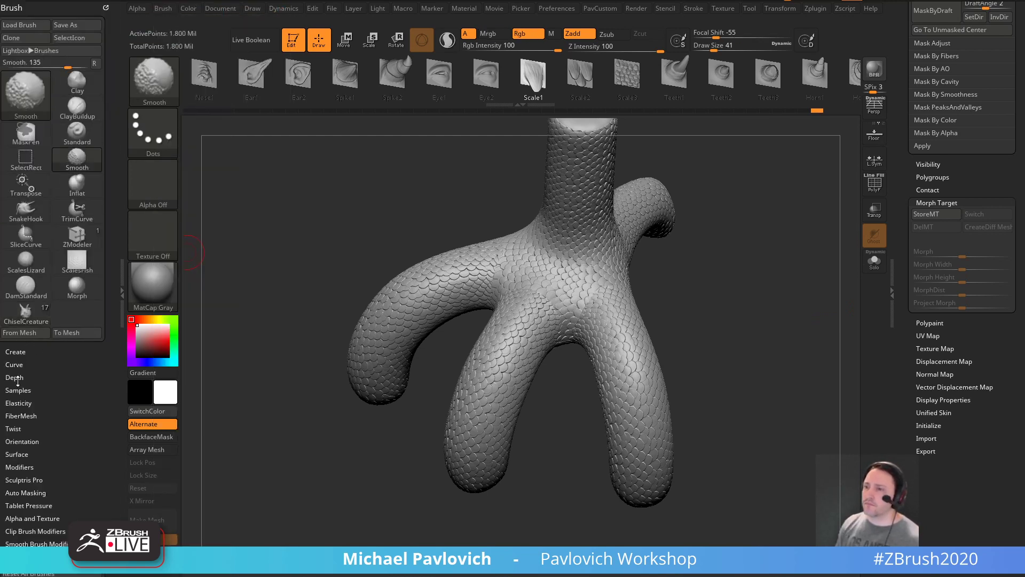
key(shift)
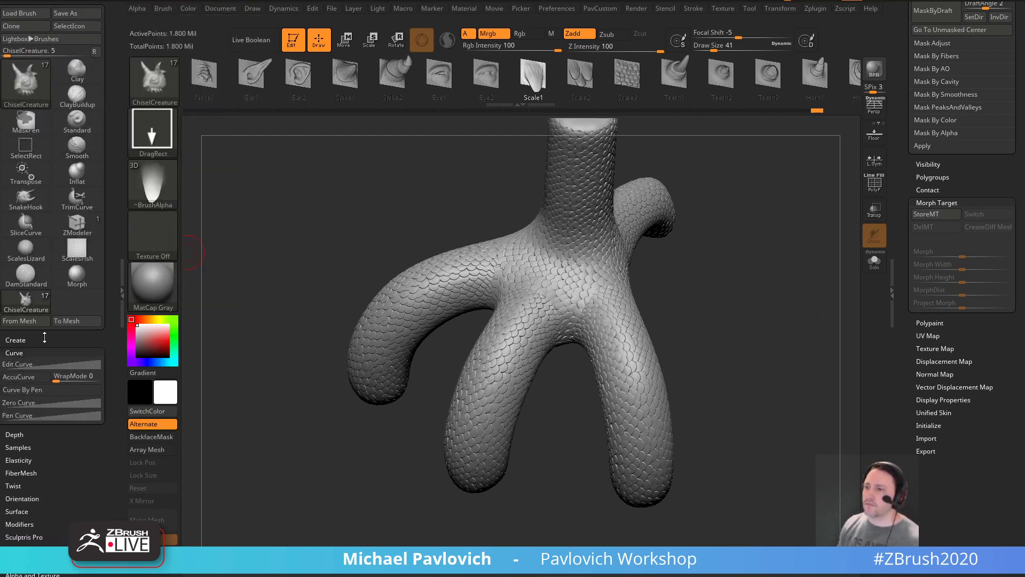
click(14, 366)
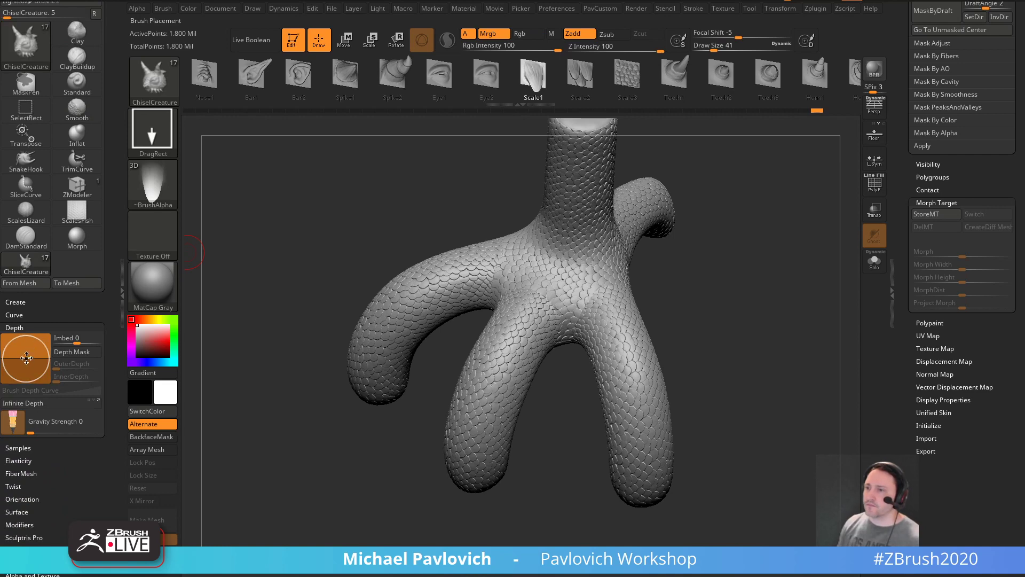
- Set the brush's Imbed to 16 while testing Scale1 stamps on the rightmost front toe's base and undoing them
drag(619, 353, 635, 369)
key(ctrl+z)
drag(697, 343, 716, 320)
key(ctrl+z)
drag(614, 290, 664, 298)
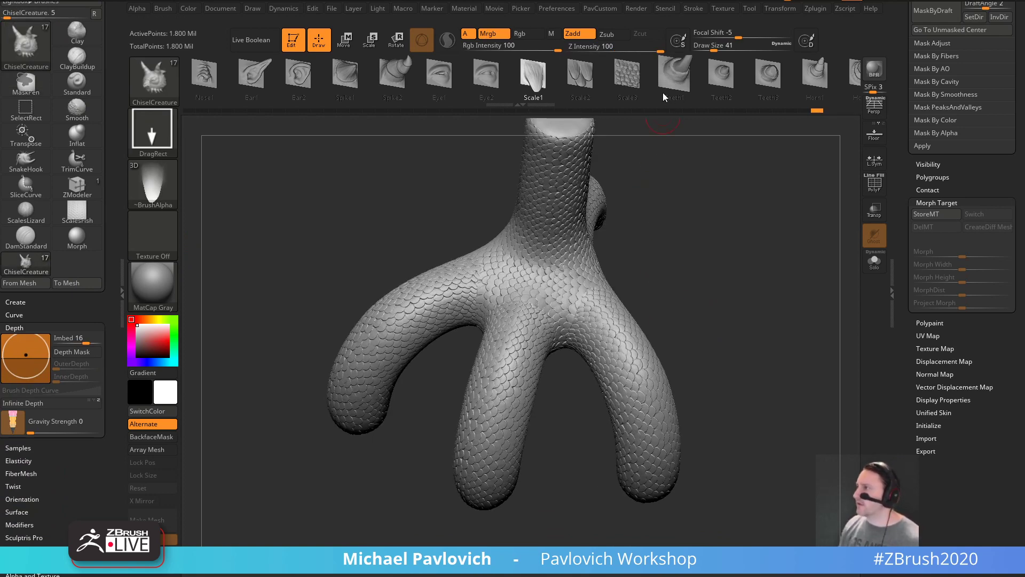
- Choose the Scale3 shape, try one stamp at the rightmost front toe's base, and undo it
click(627, 77)
drag(618, 342, 635, 378)
drag(697, 350, 674, 348)
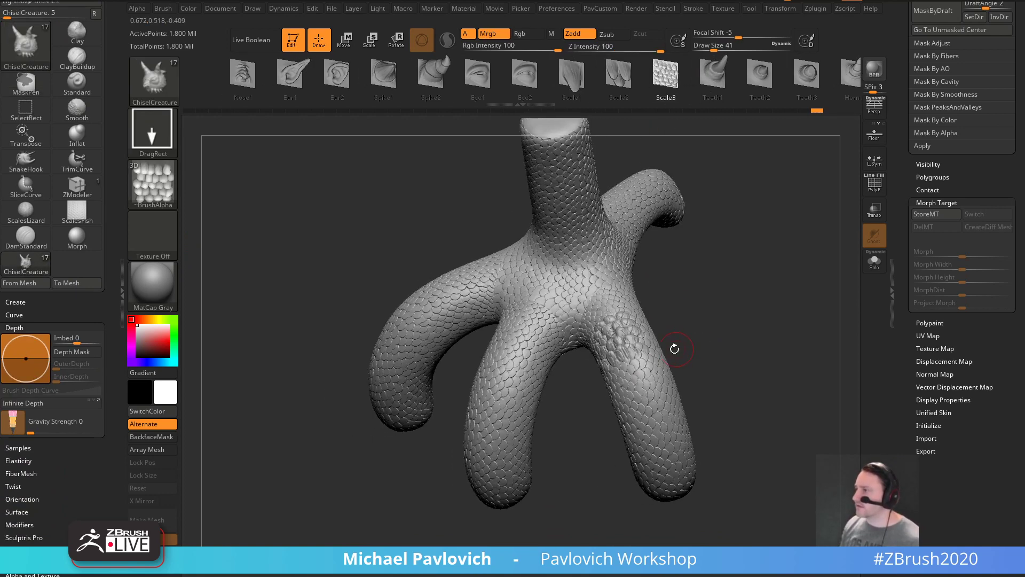
key(ctrl+z)
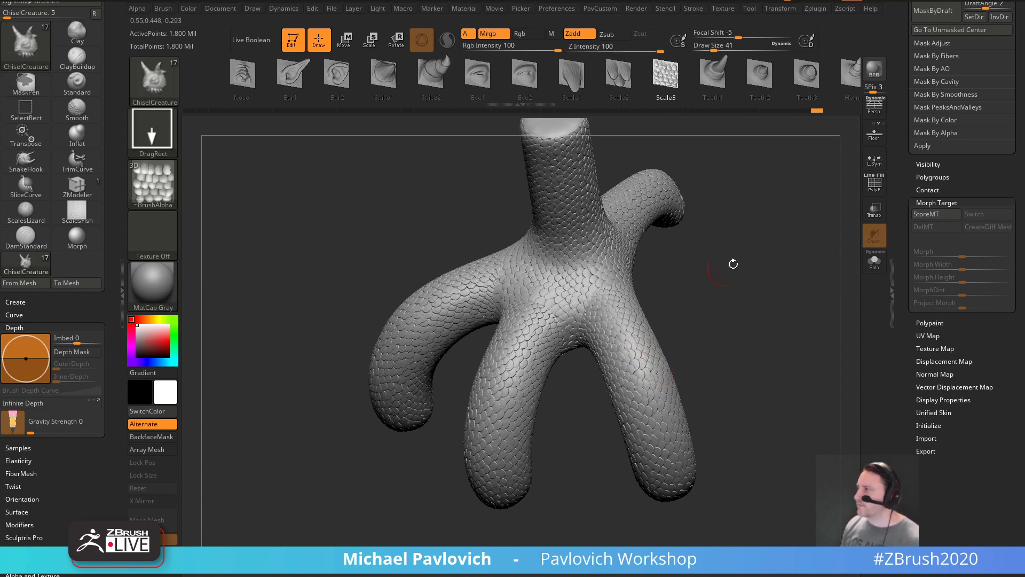
- Store a morph target of the foot and try Scale3 stamps on the rightmost front toe's base, undoing them
click(936, 215)
drag(624, 335, 675, 354)
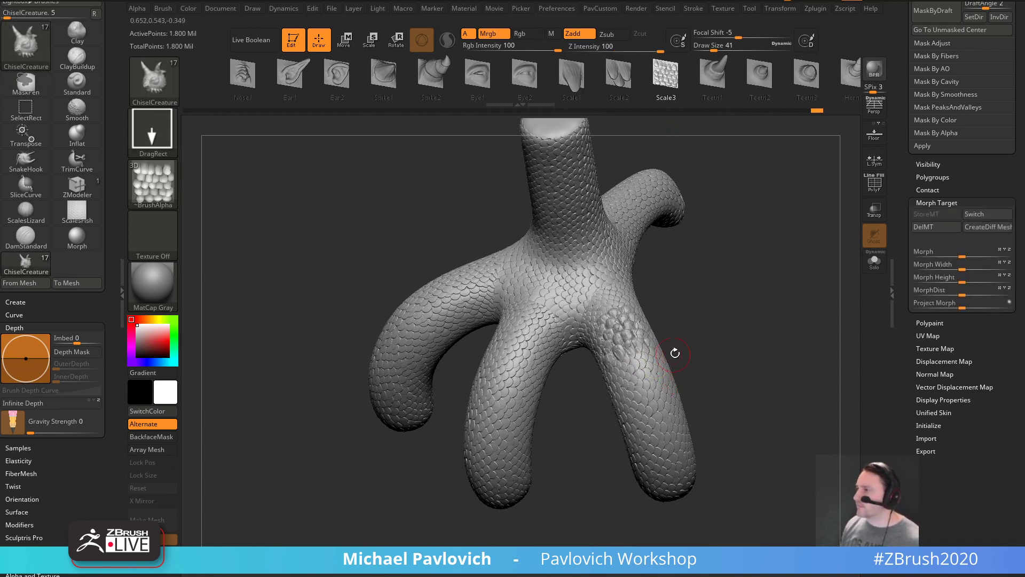
drag(722, 330, 718, 332)
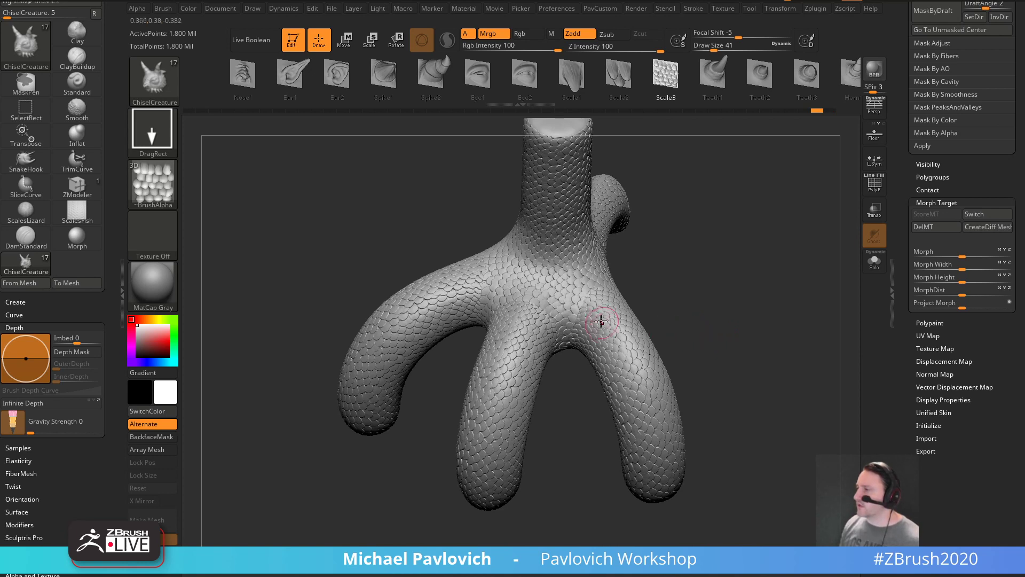
drag(597, 295, 638, 369)
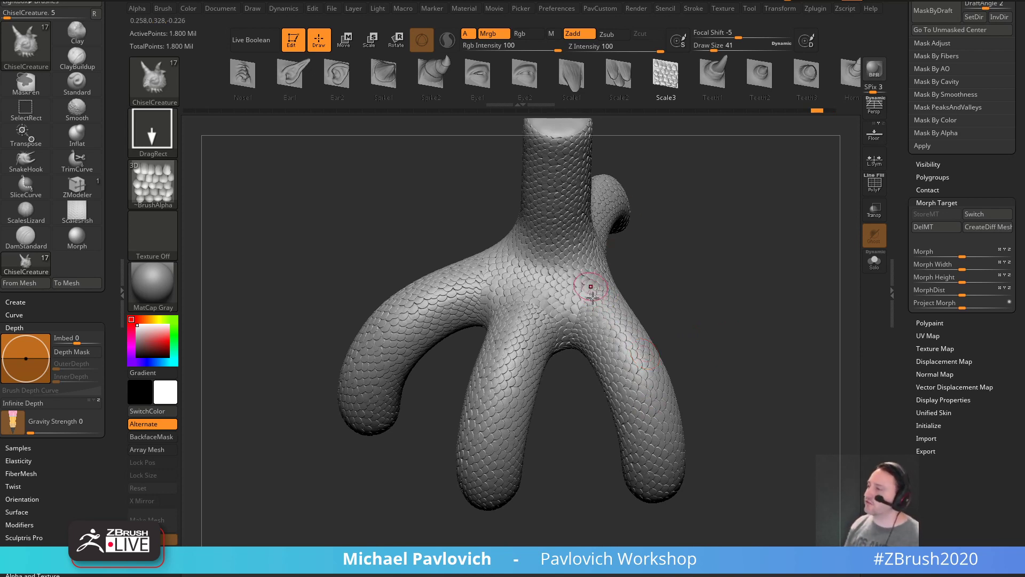
key(ctrl+z)
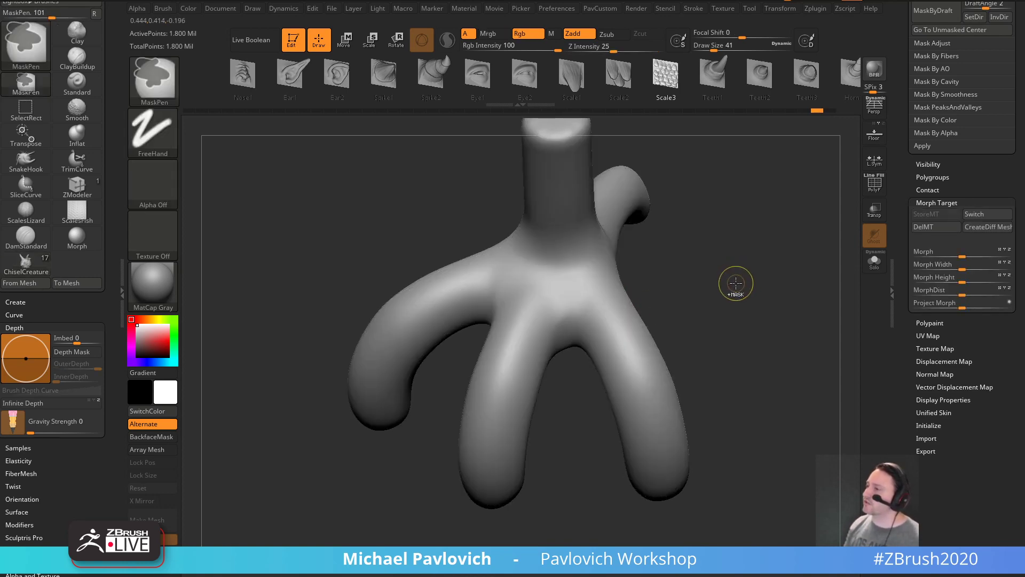
- Toggle the foot between its current shape and the stored morph target to compare them
click(974, 214)
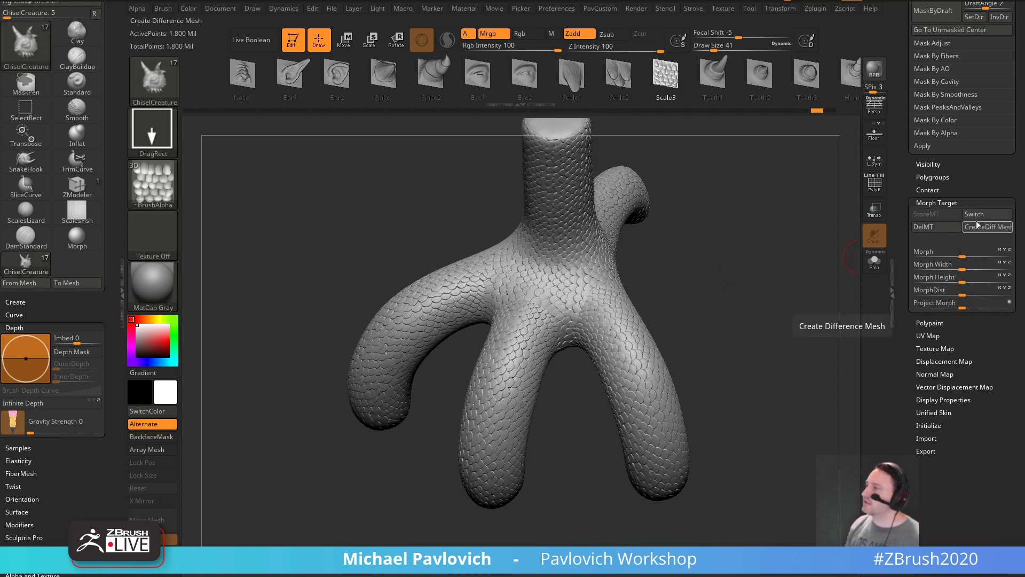
click(974, 214)
click(974, 214)
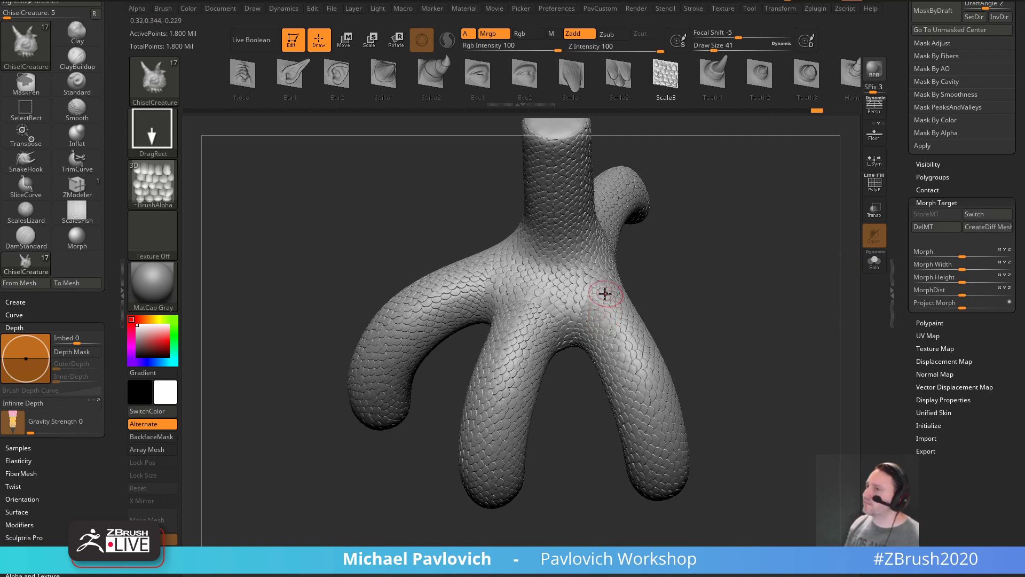
- Switch to the Morph brush with Alpha 01 and paint the scales away along the top of the rightmost front toe
key(b)
key(m)
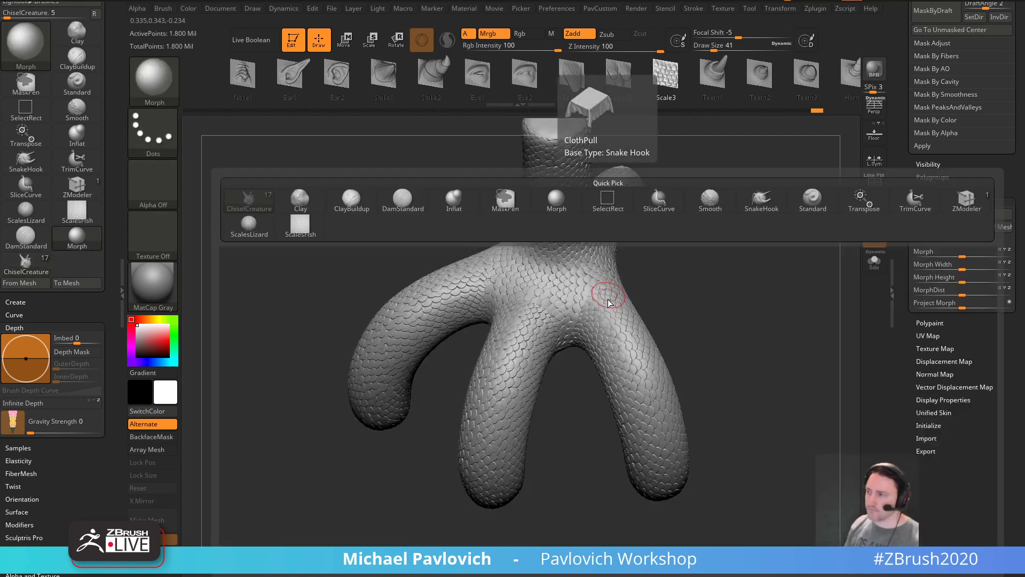
key(r)
click(153, 183)
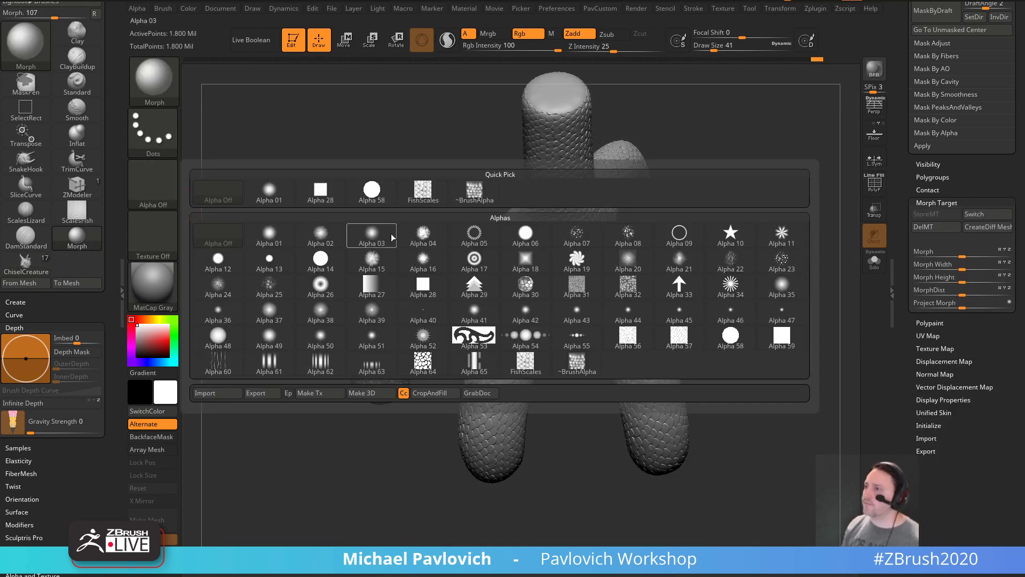
click(269, 234)
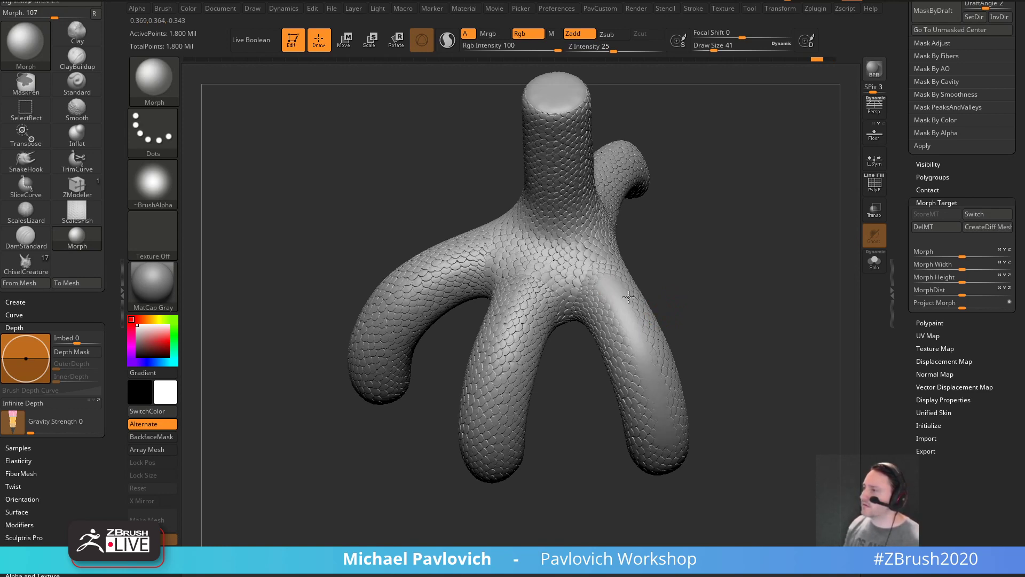
- Return to the ChiselCreature brush and choose its Scale1 shape
key(b)
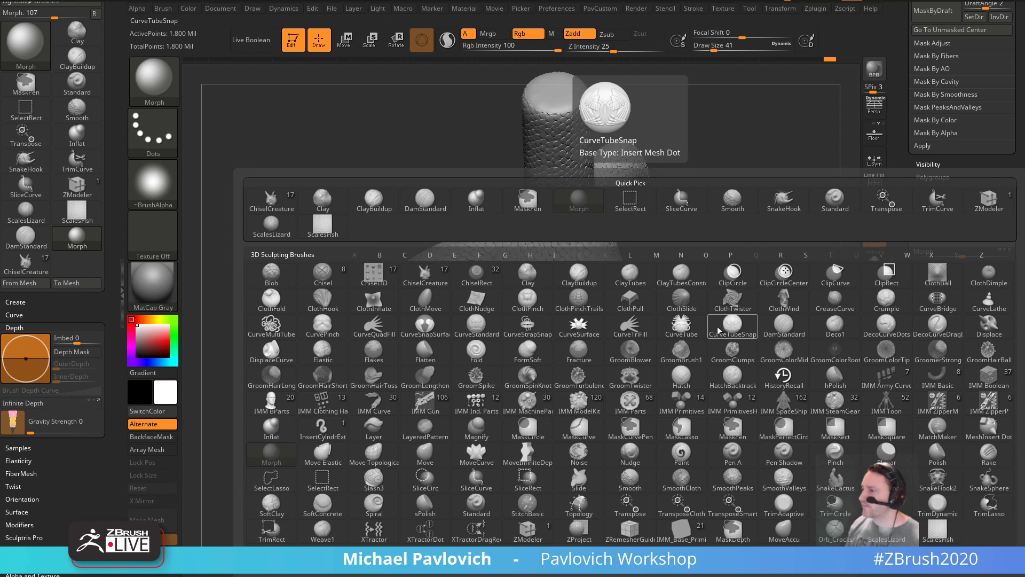
click(426, 273)
key(m)
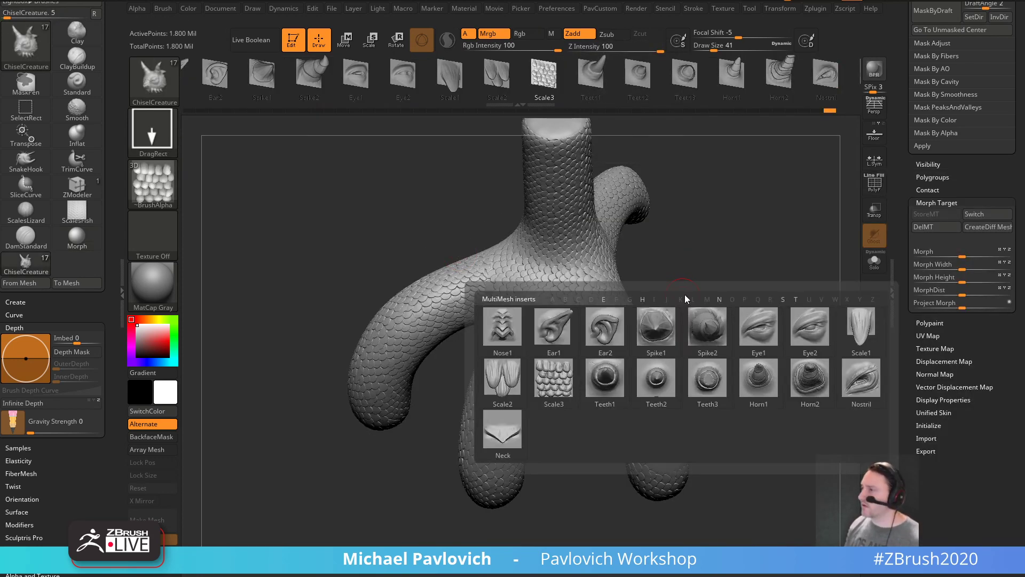
click(861, 326)
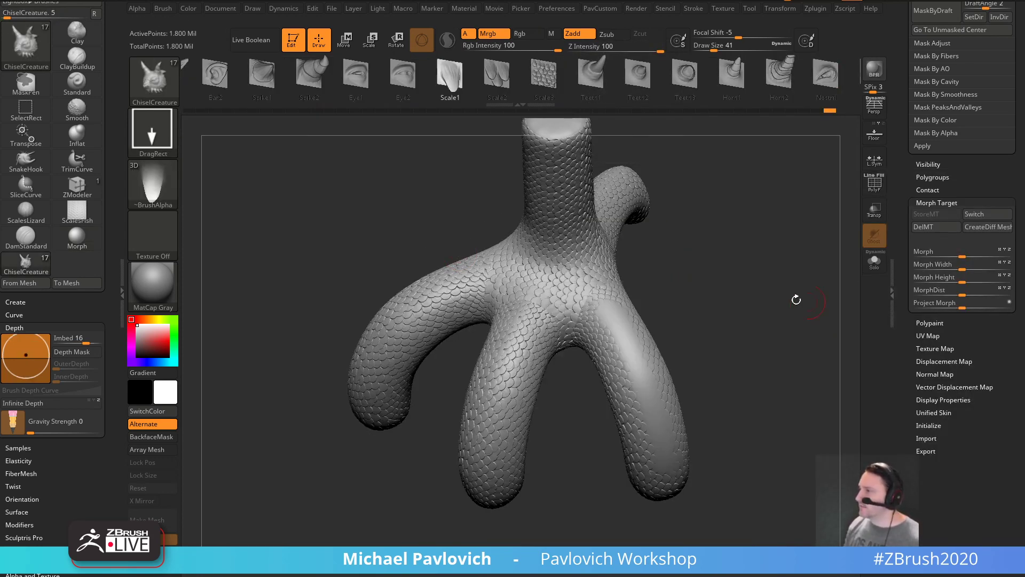
- Delete the foot's morph target and try Scale1 stamps on the smoothed toe base, undoing them
drag(611, 315, 619, 332)
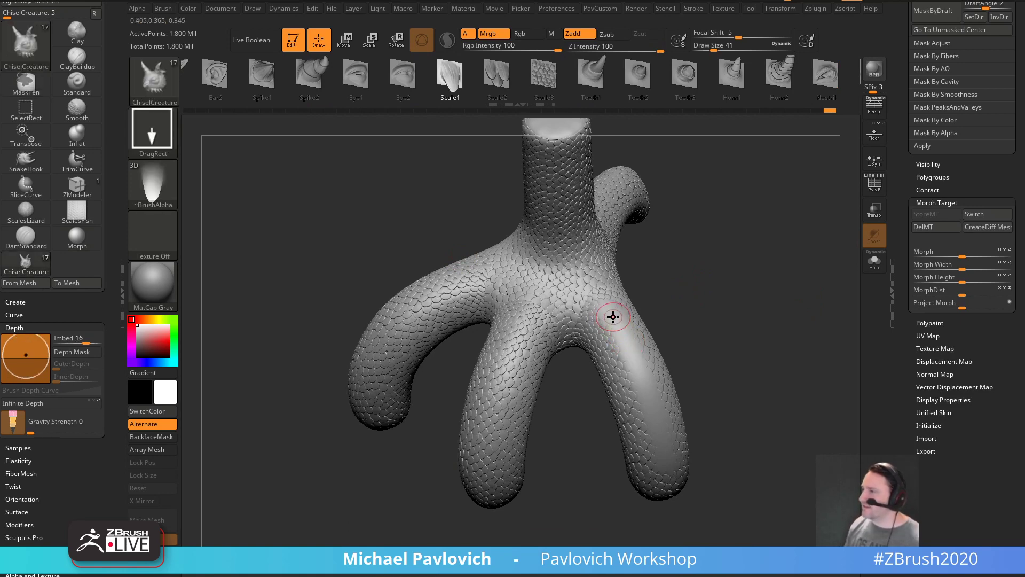
mouse_move(714, 271)
mouse_down()
mouse_move(740, 311)
mouse_move(951, 270)
mouse_up()
click(921, 228)
drag(616, 303, 625, 331)
key(ctrl+z)
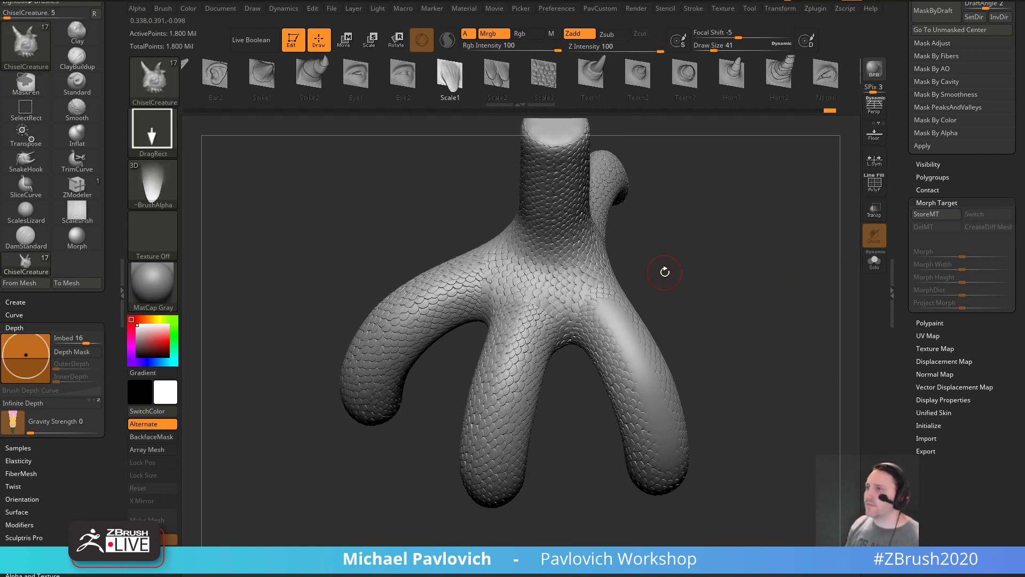
- Leave Edit mode, choose to always switch to 2.5D mode, and clear the foot from the canvas
scroll(961, 241, up, 10)
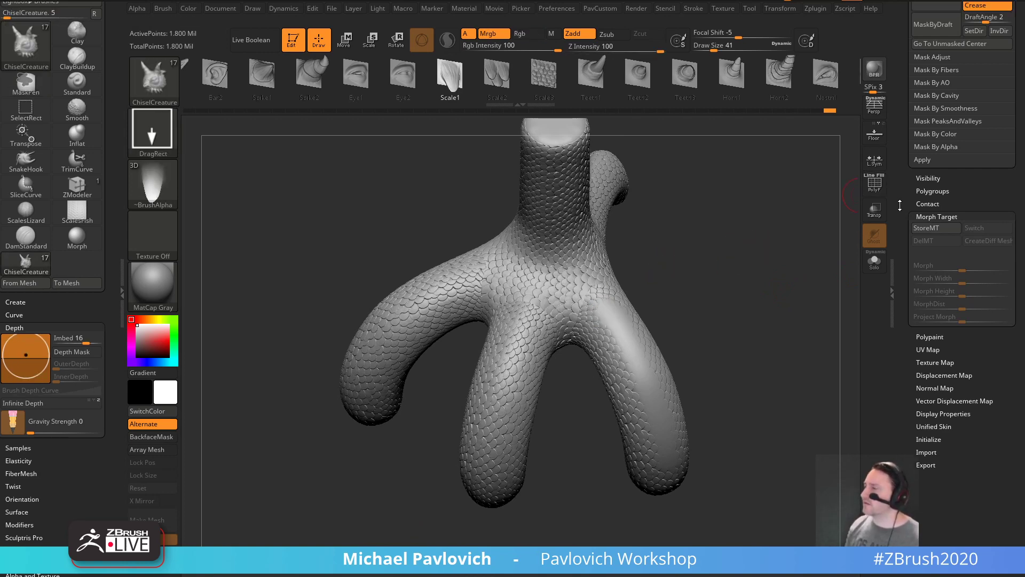
click(290, 46)
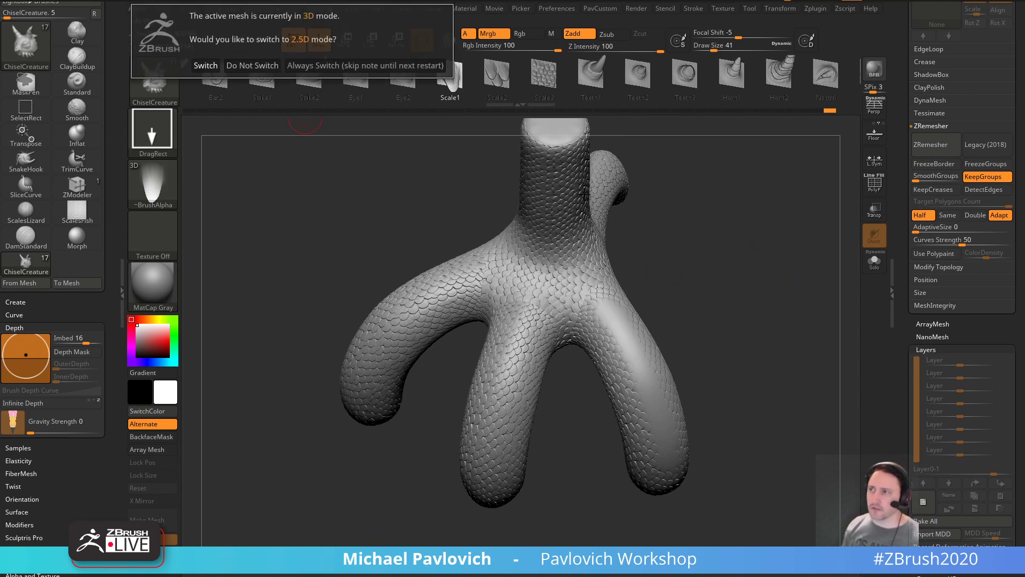
click(327, 67)
key(ctrl+n)
- Draw a Plane3D on the canvas, convert it to a PolyMesh3D, and turn on its PolyFrame display
drag(900, 227, 908, 507)
click(940, 162)
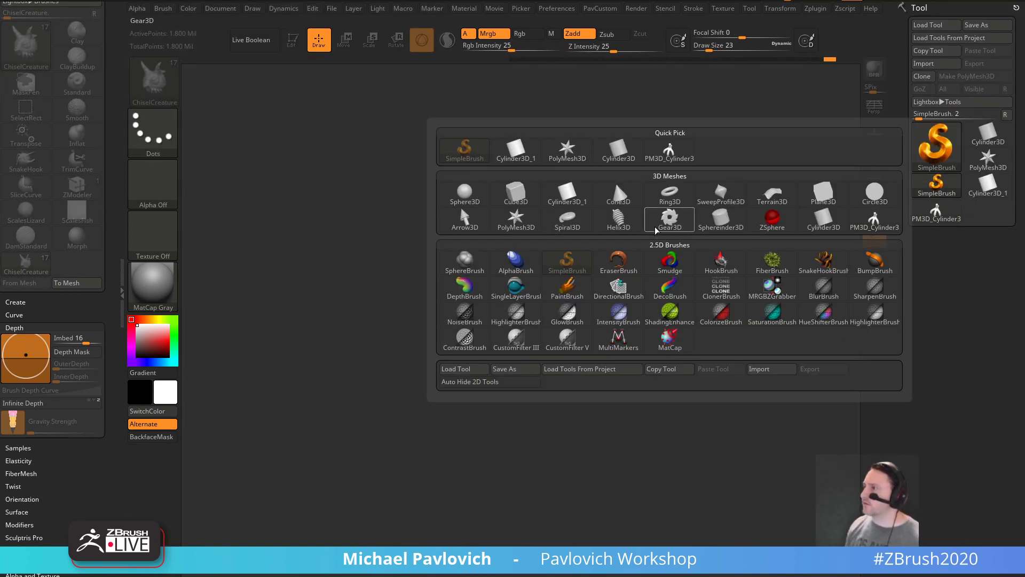
click(822, 193)
click(964, 76)
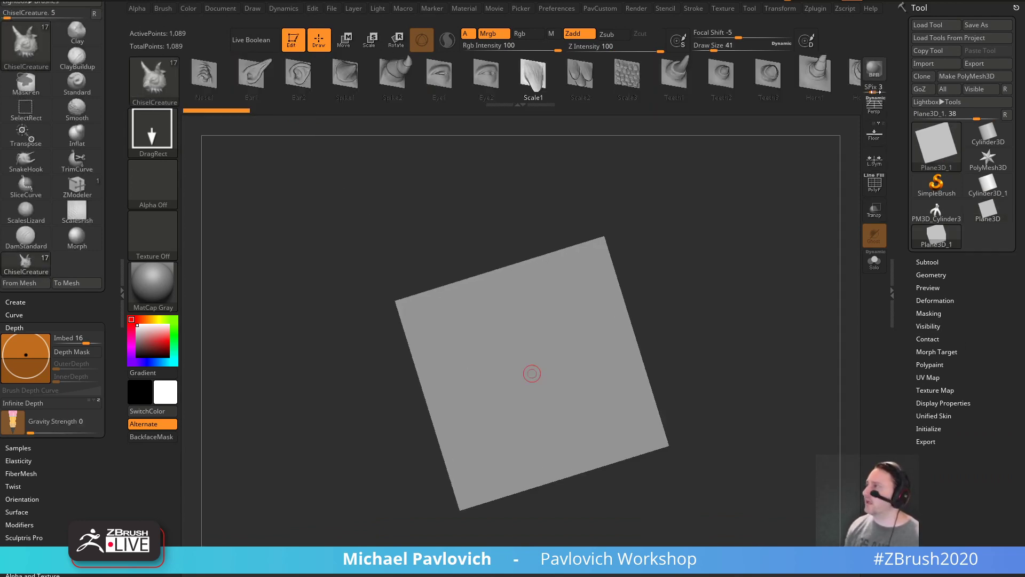
click(874, 183)
- Reconstruct the plane's lower subdivision levels and divide it up to SDiv 8 with Smt on
click(931, 275)
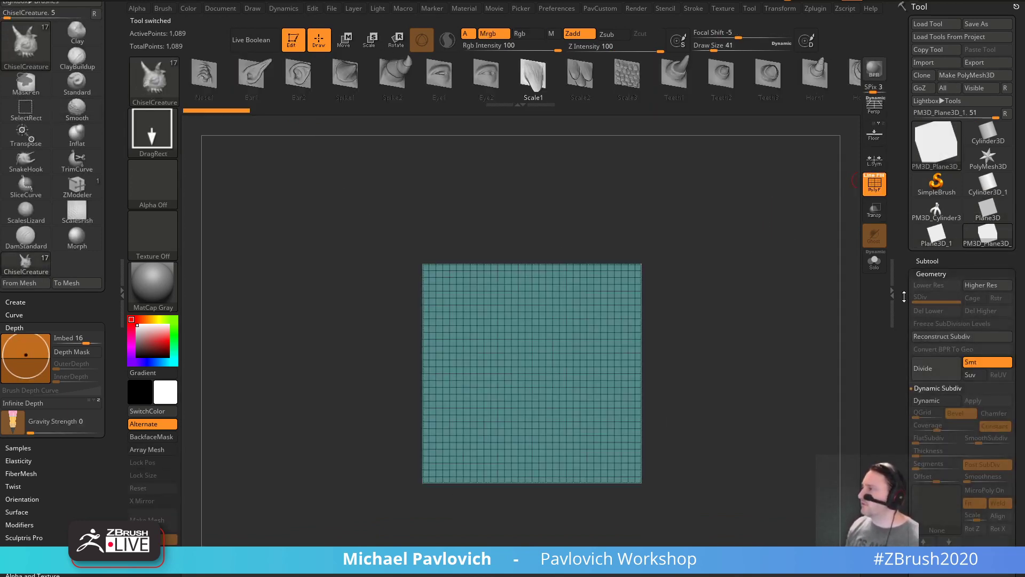
click(941, 188)
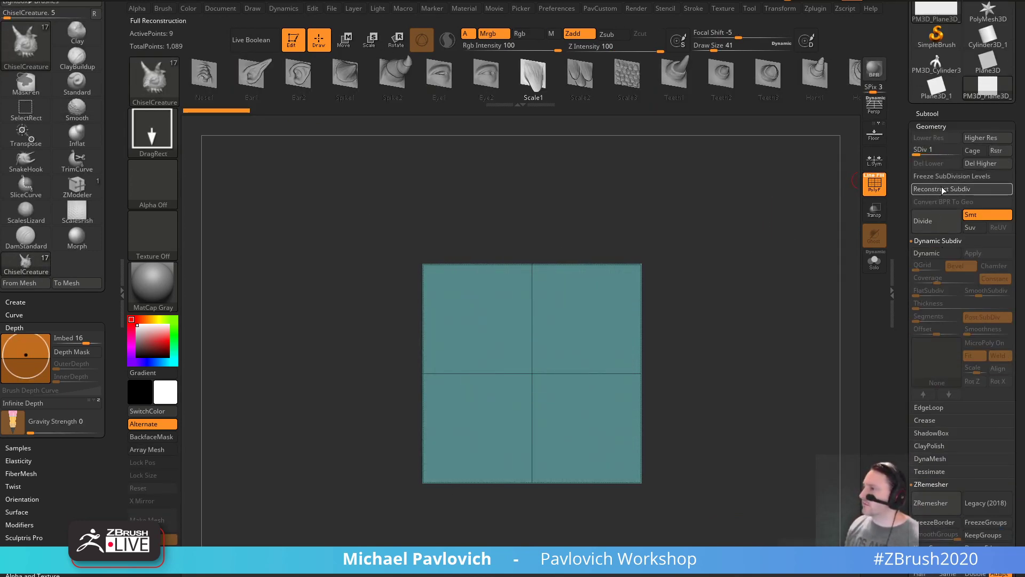
drag(940, 150, 961, 150)
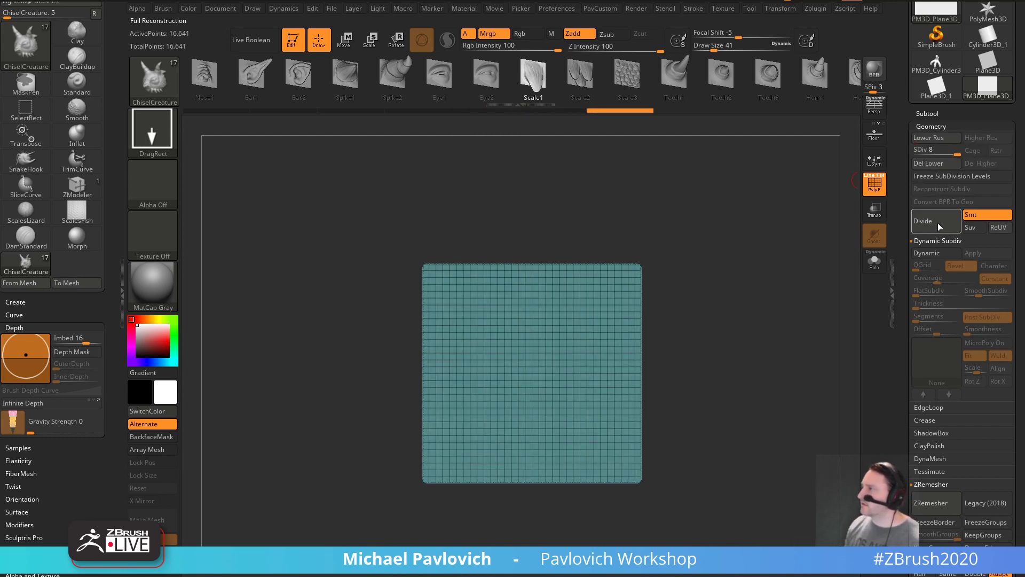
- Undo the plane's last two subdivisions, divide it back up to SDiv 8 with Smt off, and hide PolyFrame
key(ctrl+z)
key(ctrl+z)
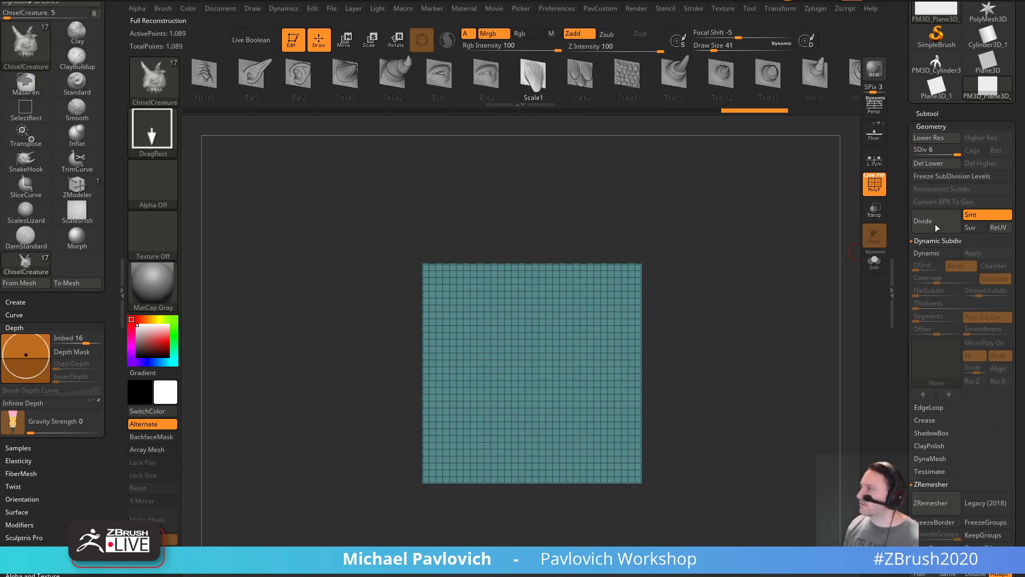
click(977, 217)
click(936, 225)
click(936, 225)
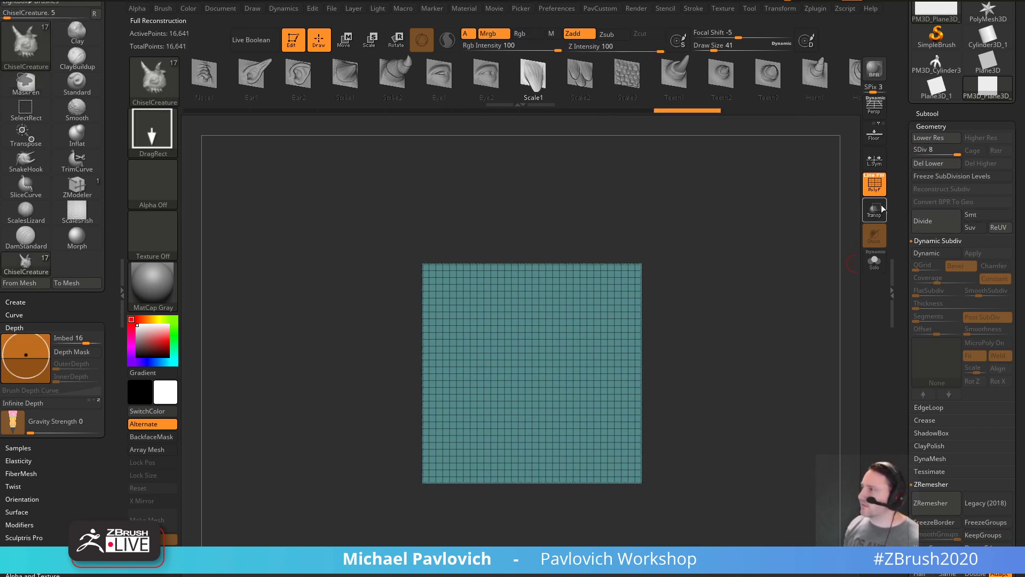
key(shift+f)
- Mask an elongated vertical oval at the plane's centre, invert the mask, and pull the oval outward and slightly upward with the gizmo
ctrl+drag(534, 329, 537, 398)
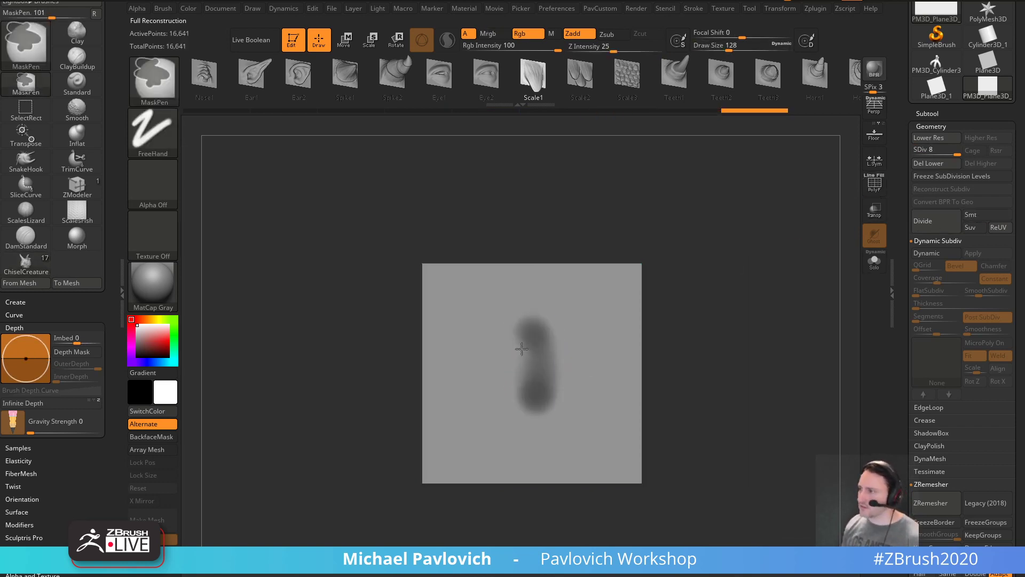
ctrl+drag(521, 349, 523, 392)
ctrl+click(721, 296)
shift+drag(719, 291, 679, 297)
key(w)
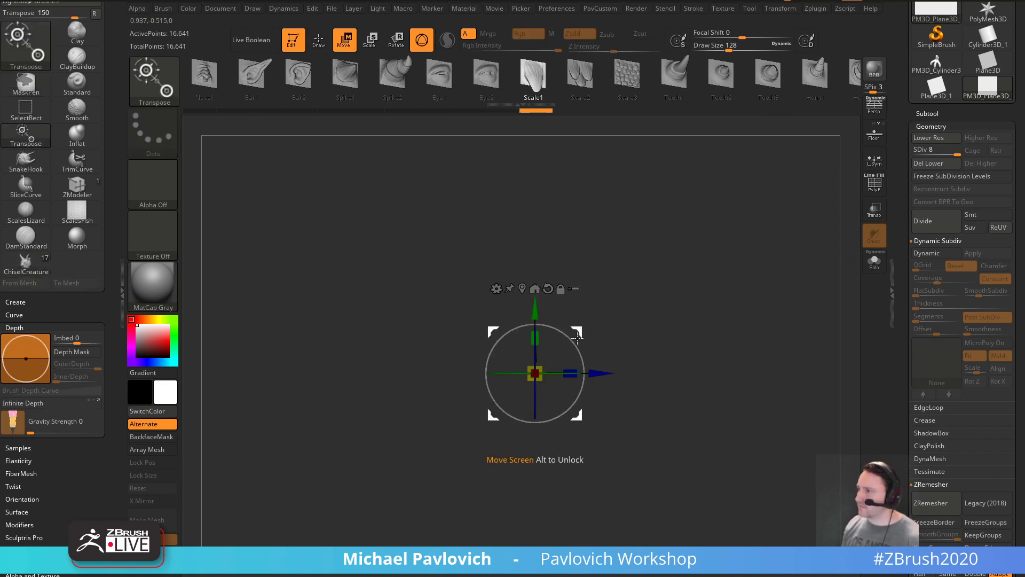
mouse_move(577, 338)
mouse_down()
mouse_move(594, 319)
mouse_move(592, 328)
mouse_up()
drag(593, 315, 590, 309)
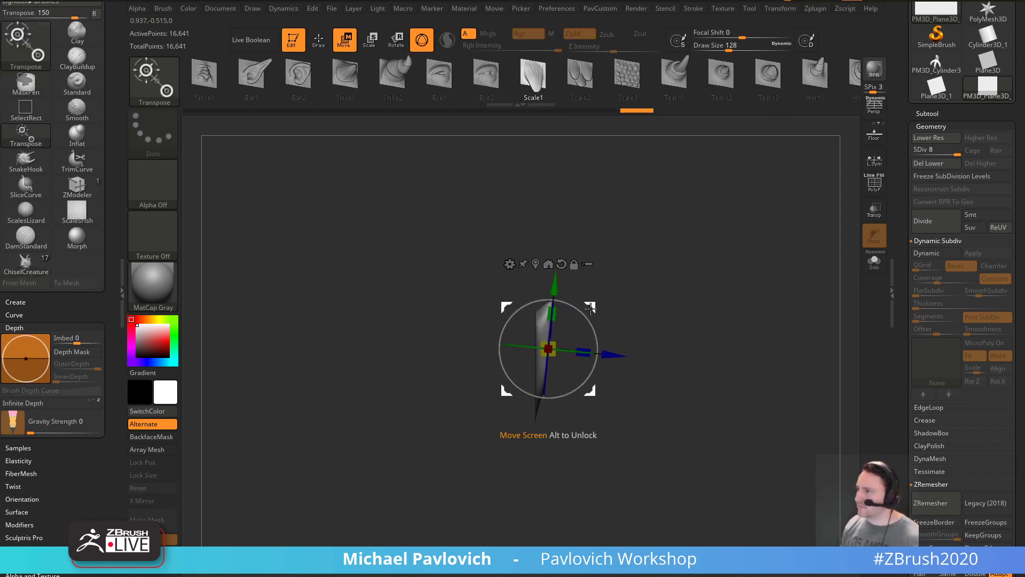
key(q)
key(w)
key(q)
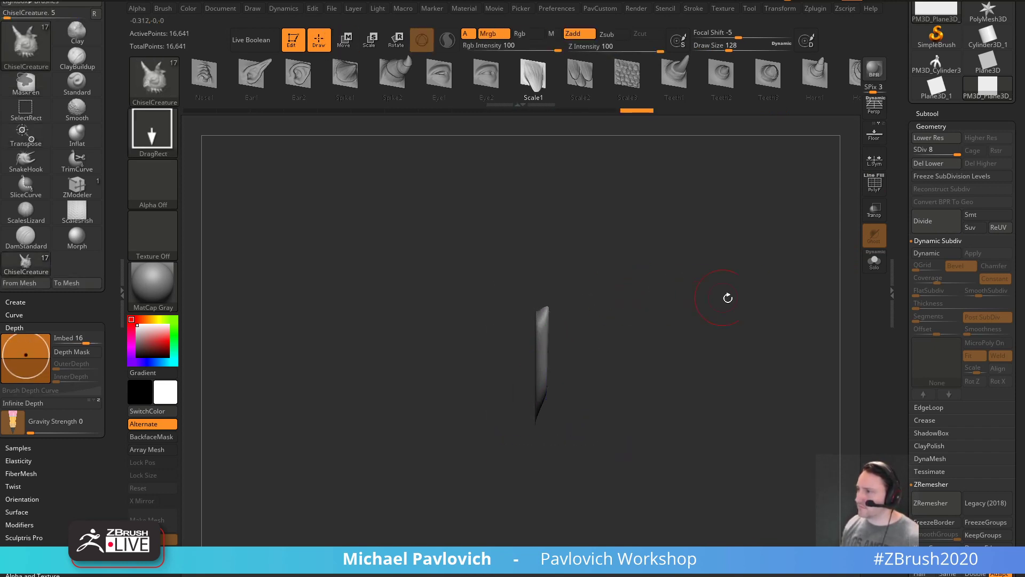
- Select the Clay brush, clear the mask on the plane and set the draw size to 187
shift+drag(728, 297, 705, 301)
key(s)
drag(554, 356, 565, 356)
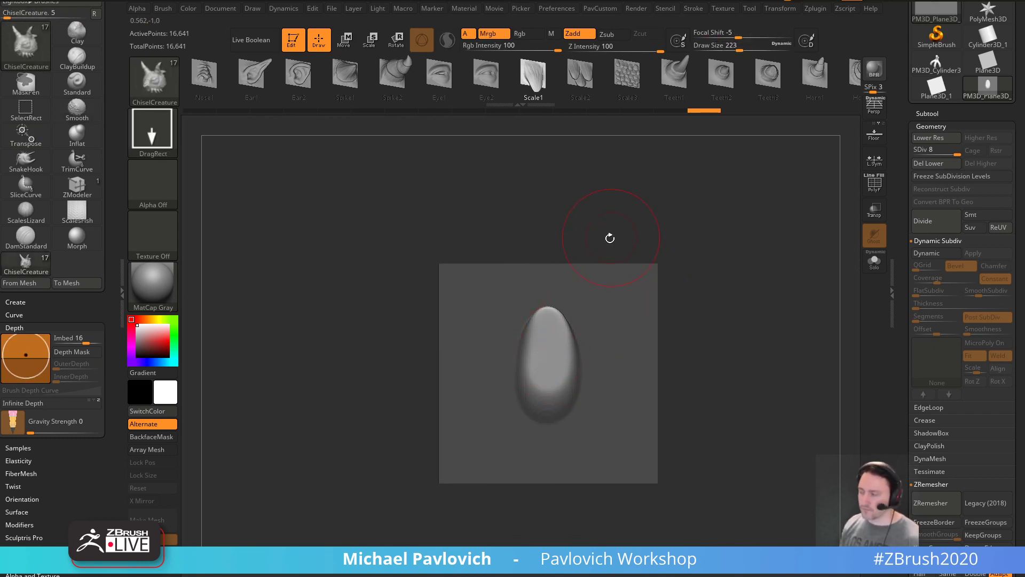
key(w)
key(q)
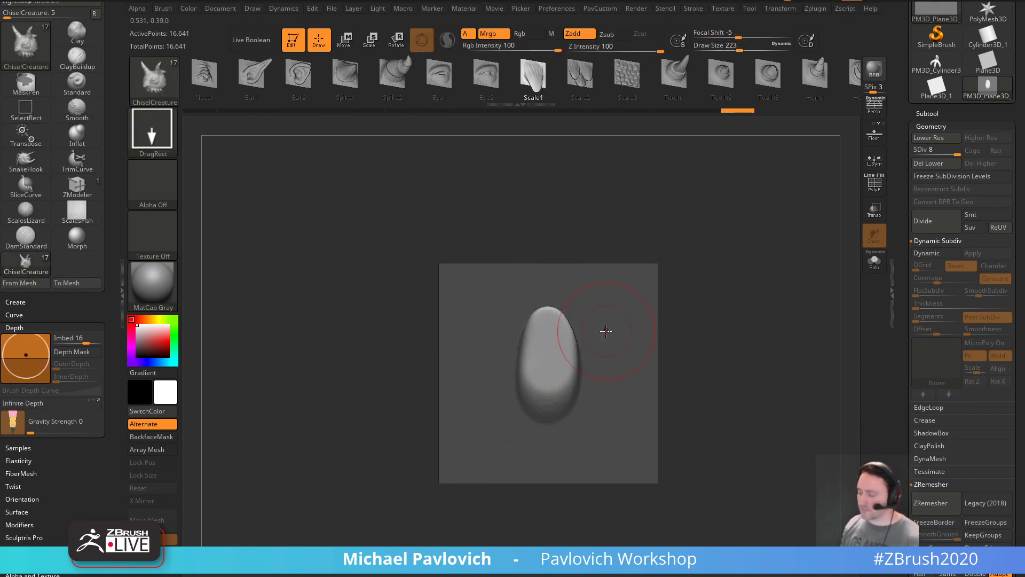
key(b)
key(c)
key(l)
ctrl+drag(696, 283, 715, 299)
key(s)
drag(551, 355, 546, 354)
mouse_move(548, 316)
mouse_down()
mouse_move(546, 305)
mouse_move(547, 352)
mouse_up()
key(ctrl+z)
key(ctrl+z)
- Clear the mask, shape the raised scale with Clay strokes, and smooth its lower end at draw size 136
ctrl+drag(685, 291, 700, 307)
drag(550, 295, 548, 347)
mouse_move(541, 311)
mouse_down()
mouse_move(549, 338)
mouse_move(538, 309)
mouse_up()
mouse_move(734, 288)
mouse_down()
mouse_move(788, 286)
mouse_move(757, 277)
mouse_up()
key(s)
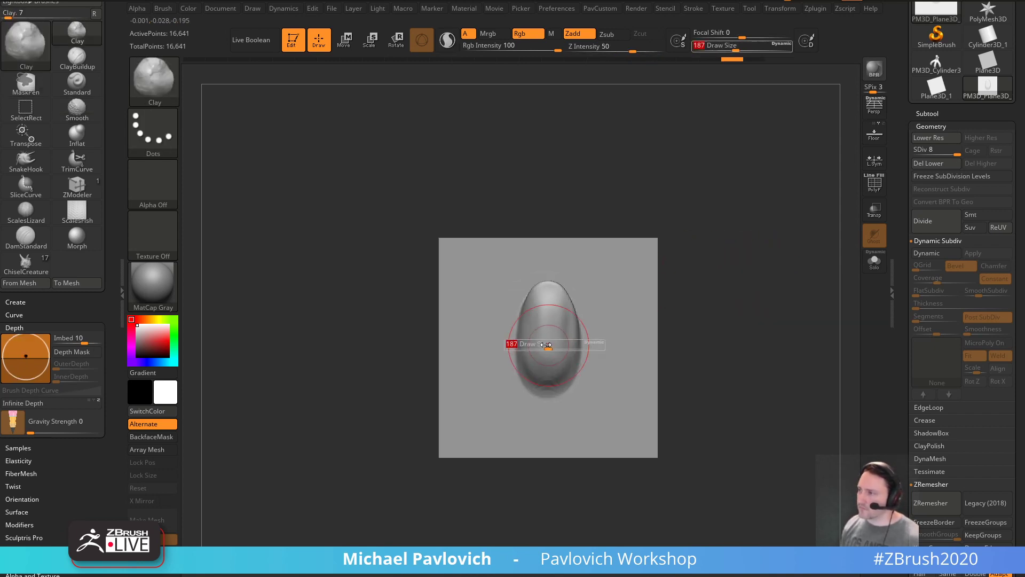
drag(546, 344, 538, 320)
shift+drag(531, 408, 605, 293)
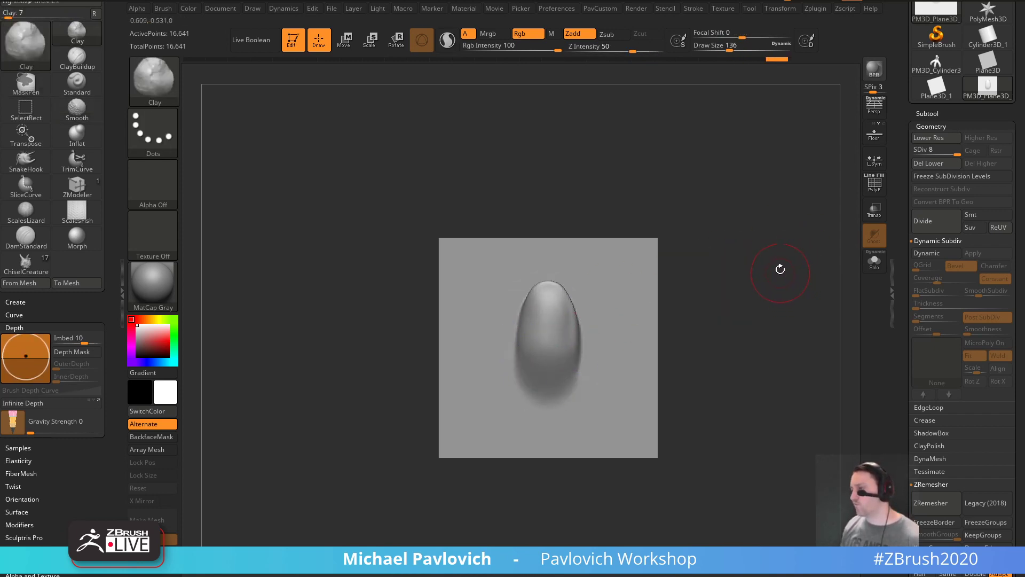
- Add the sculpted plane to the ChiselCreature brush with From Mesh and select the new PM3D_Plane3D stamp
key(b)
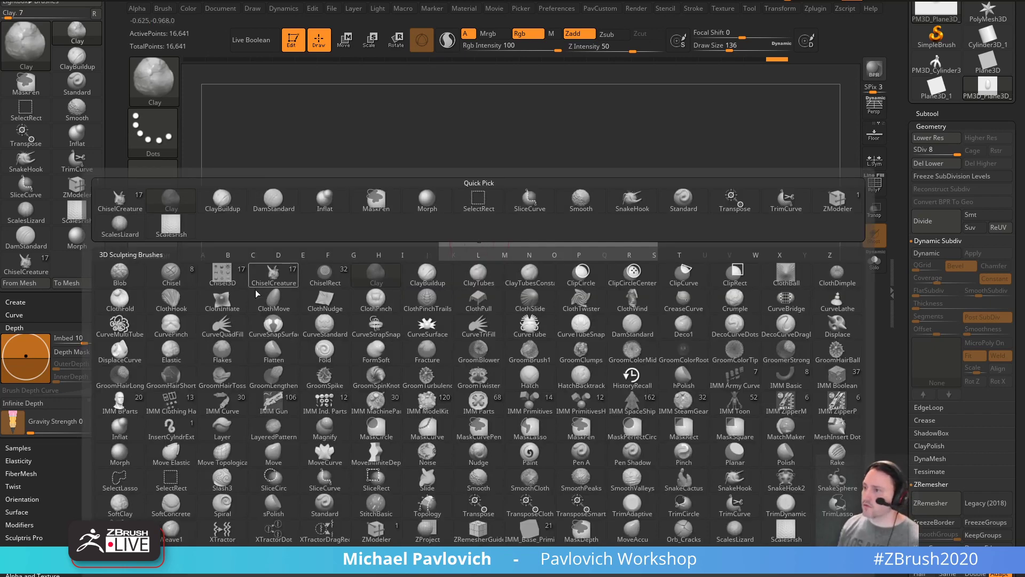
click(275, 276)
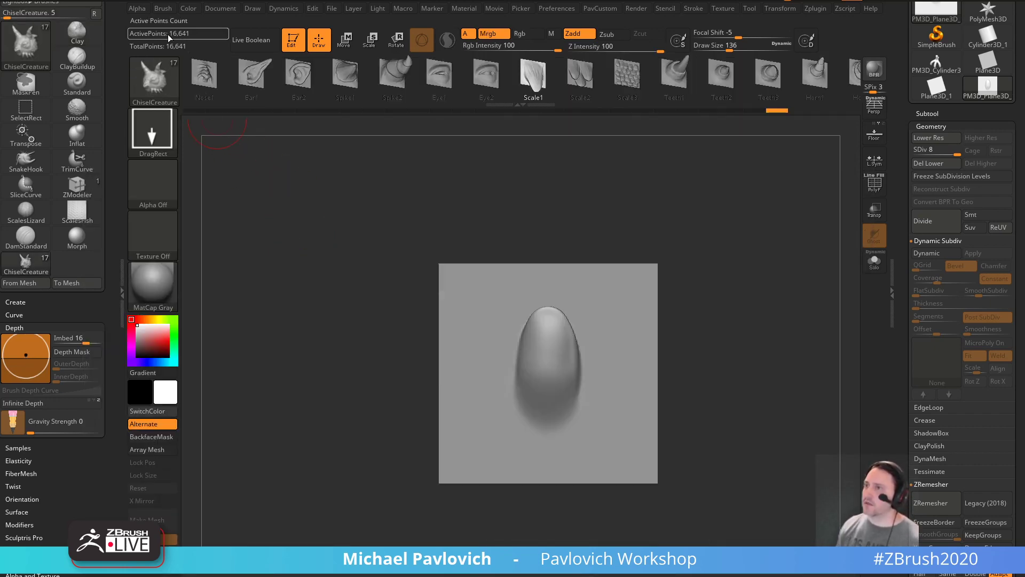
click(163, 8)
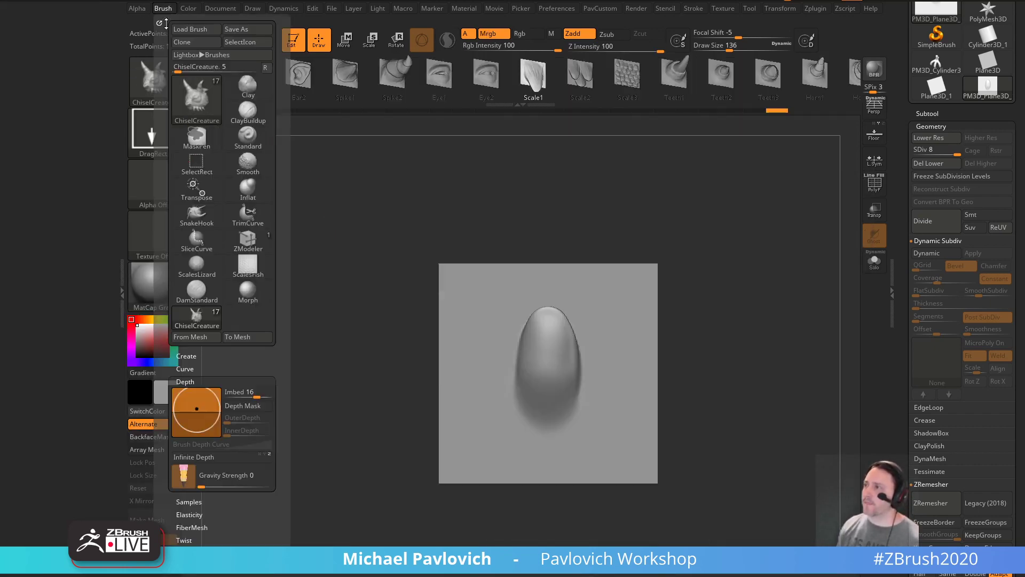
click(196, 336)
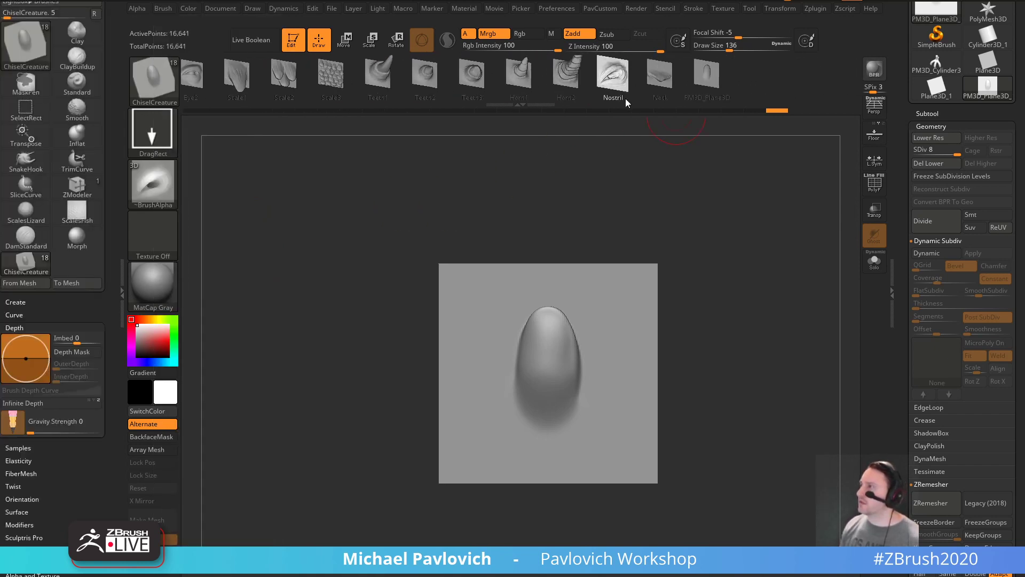
click(713, 79)
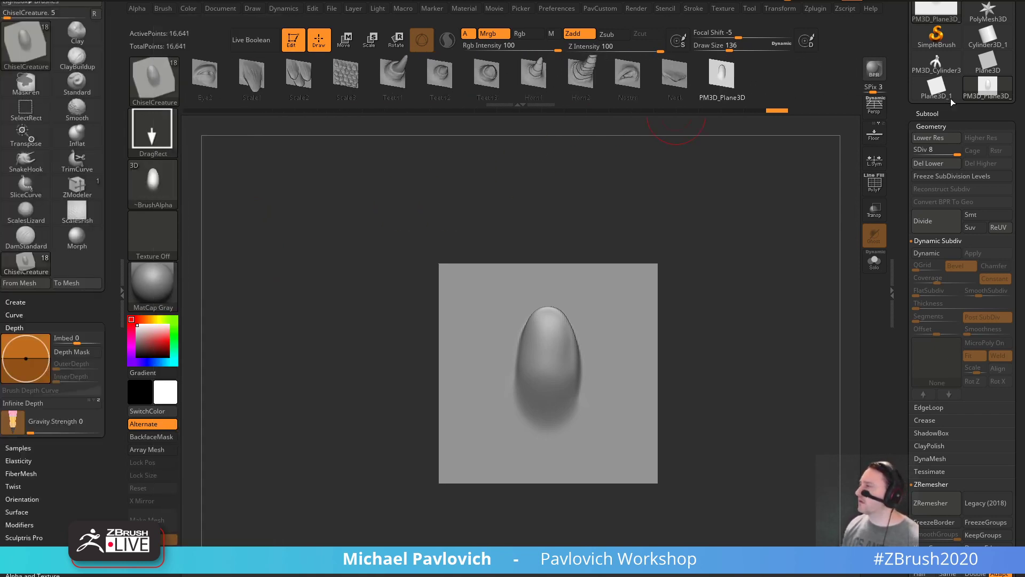
- Switch to the foot model and try the new scale stamp on the smoothed toe at draw size 68, undoing it
click(929, 68)
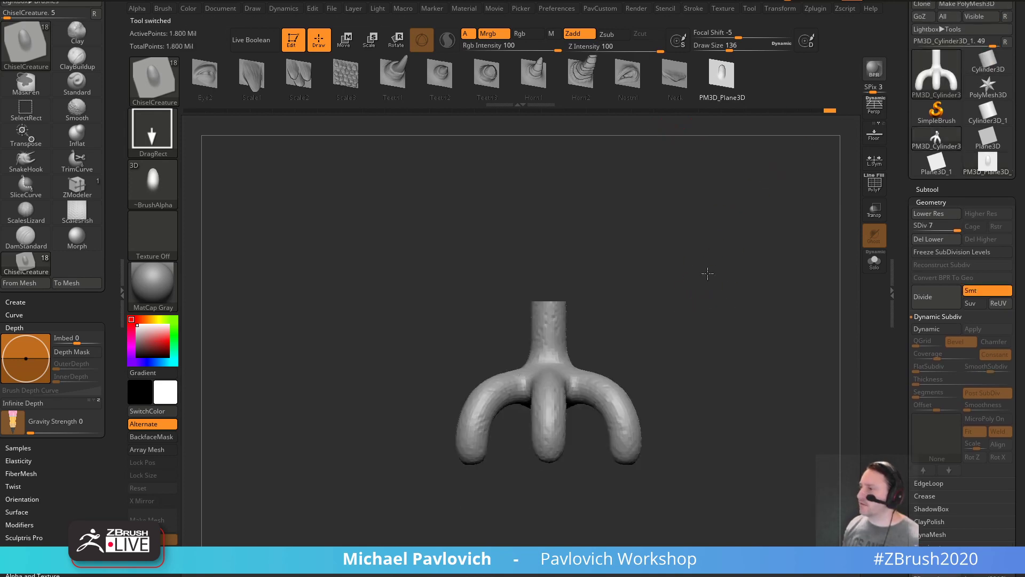
mouse_move(707, 274)
mouse_down()
mouse_move(722, 337)
mouse_move(711, 360)
mouse_up()
drag(606, 363, 614, 361)
drag(665, 312, 662, 348)
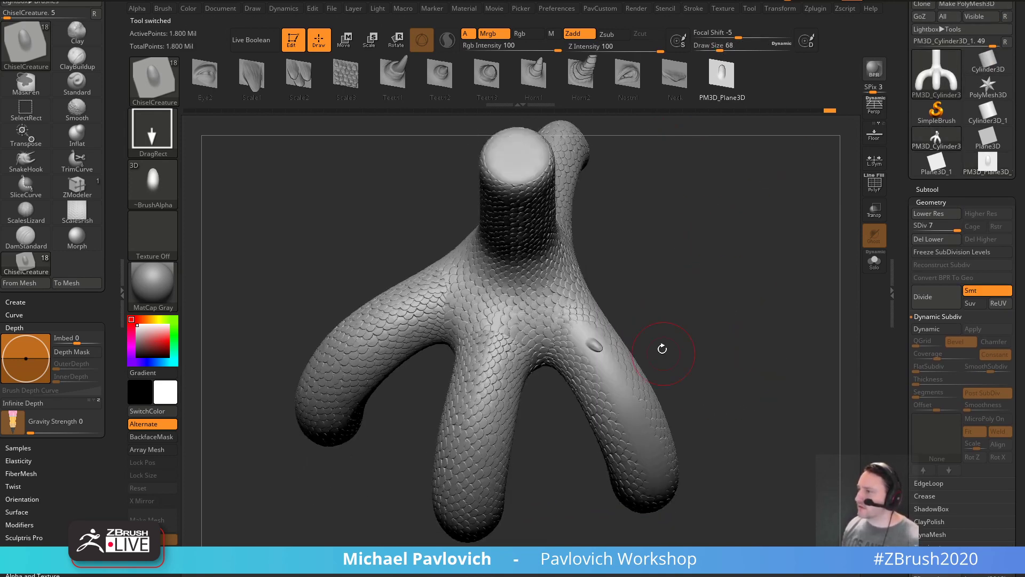
key(ctrl+z)
- Stamp a scale at the base of the smoothed toe and try one on the middle toe, undoing that
drag(585, 335, 560, 291)
drag(488, 350, 496, 302)
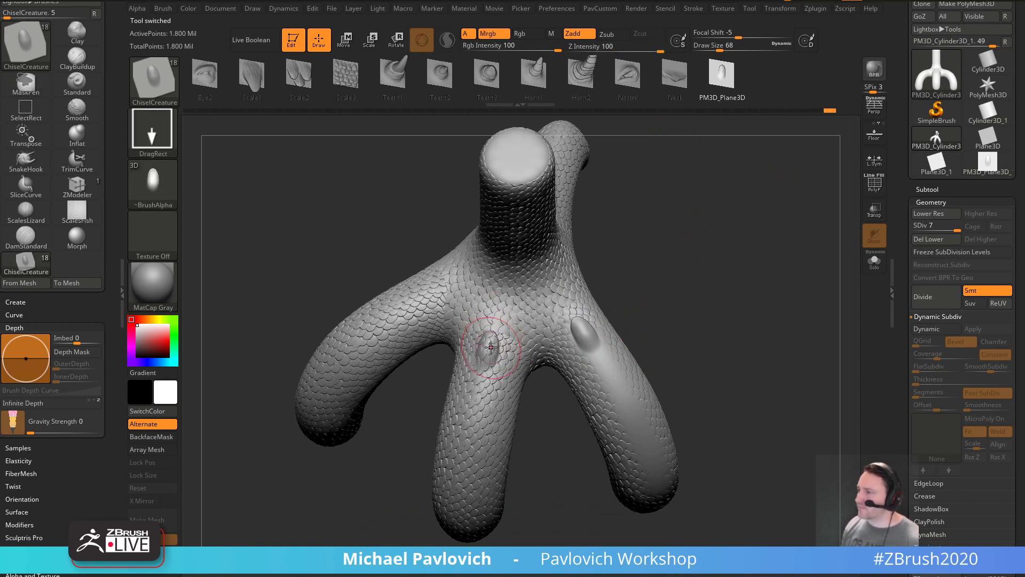
mouse_move(606, 360)
mouse_down()
mouse_move(585, 322)
mouse_move(597, 342)
mouse_up()
key(ctrl+z)
key(ctrl+z)
- Continue the row of scale stamps along the smoothed toe to its tip, and set the draw size to 39
drag(617, 397, 606, 367)
drag(628, 422, 618, 397)
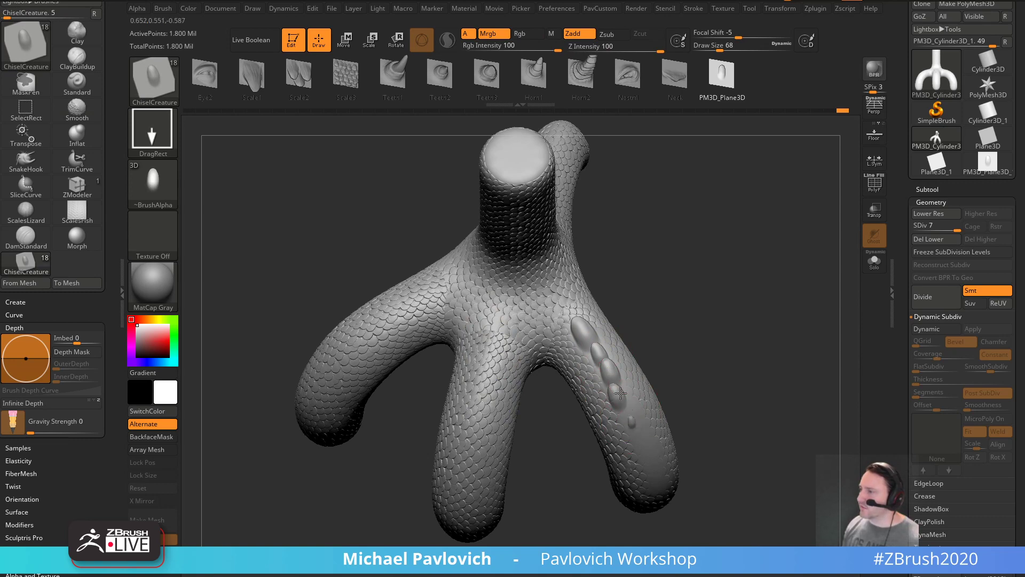
drag(639, 443, 629, 416)
drag(650, 469, 640, 441)
alt+drag(707, 435, 652, 368)
drag(636, 414, 627, 387)
drag(645, 442, 639, 419)
drag(699, 387, 755, 354)
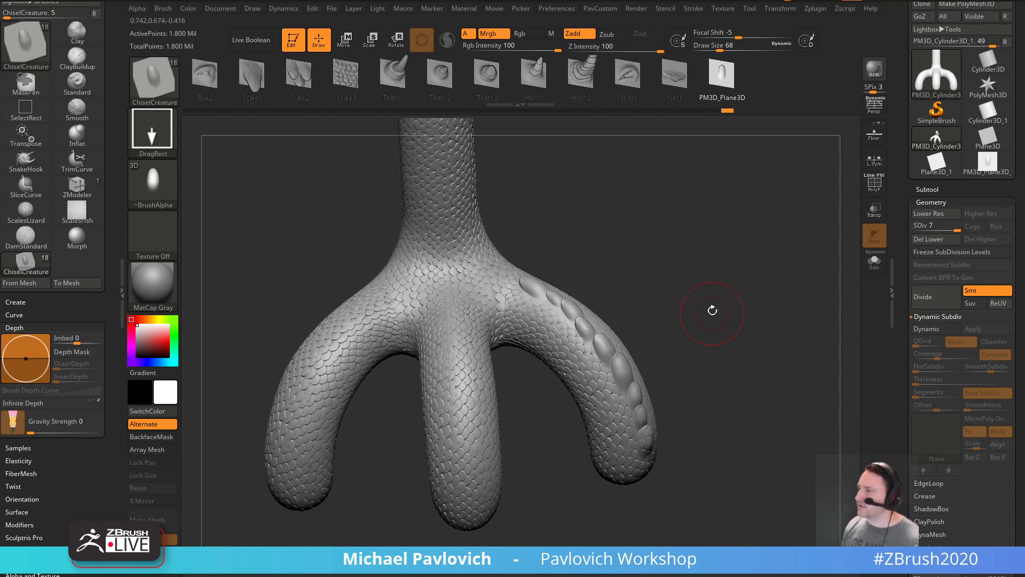
mouse_move(714, 310)
mouse_down()
mouse_move(662, 322)
mouse_move(729, 252)
mouse_move(726, 270)
mouse_up()
key(s)
click(636, 331)
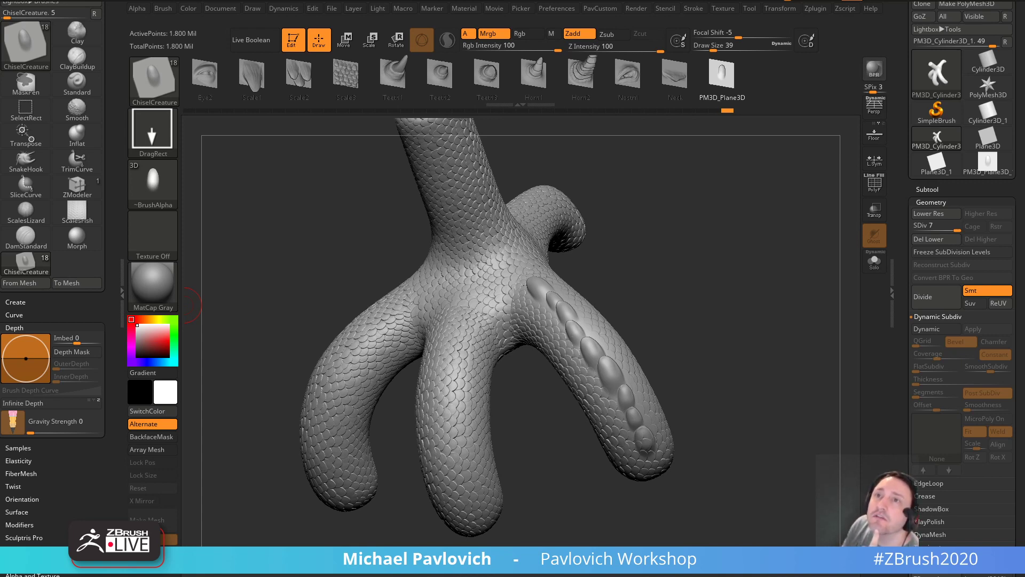
- Look through the Edit and Misc preferences and read the help note for Use ZFolders
click(566, 8)
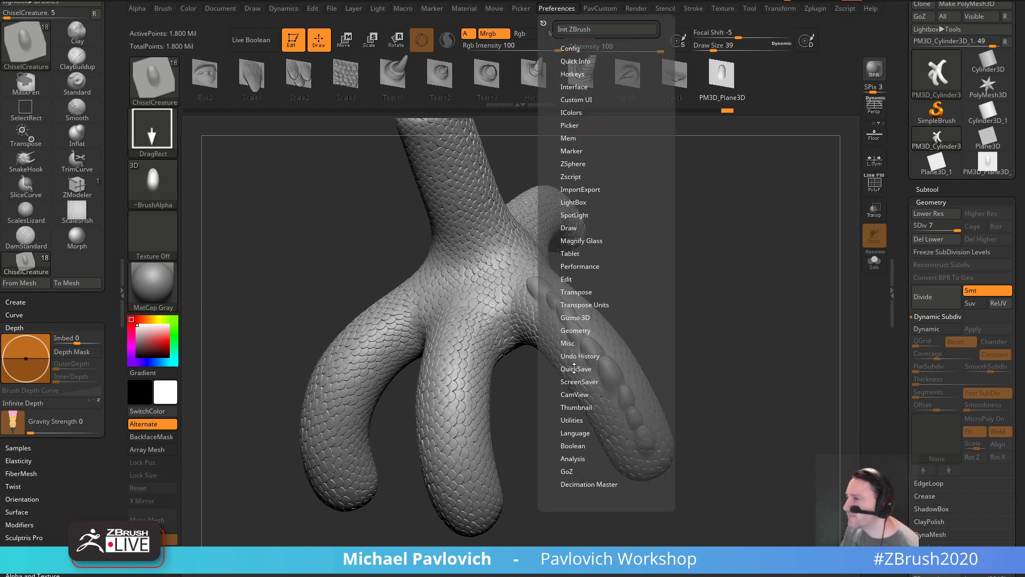
click(566, 279)
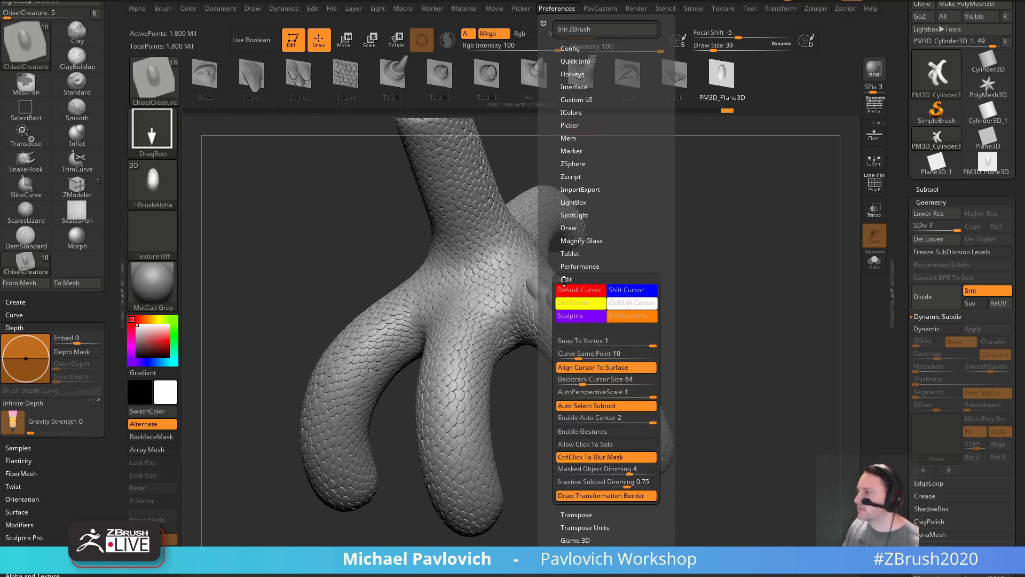
shift+click(566, 279)
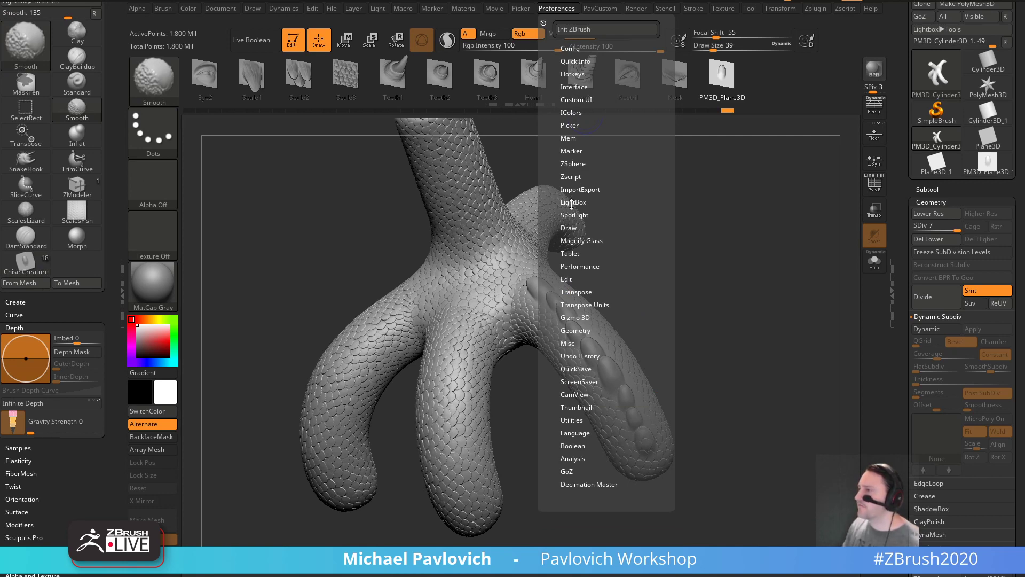
click(566, 278)
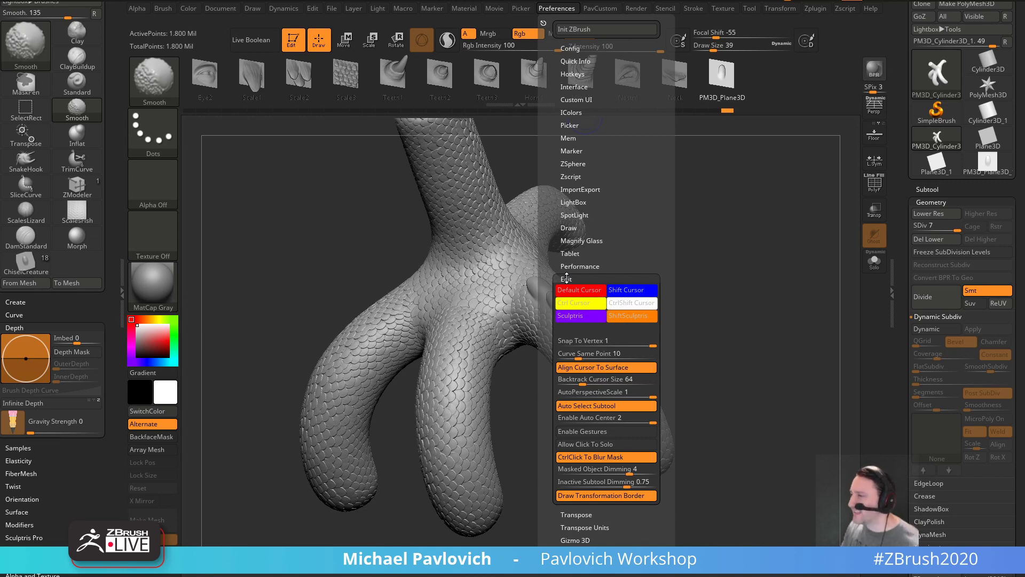
click(566, 278)
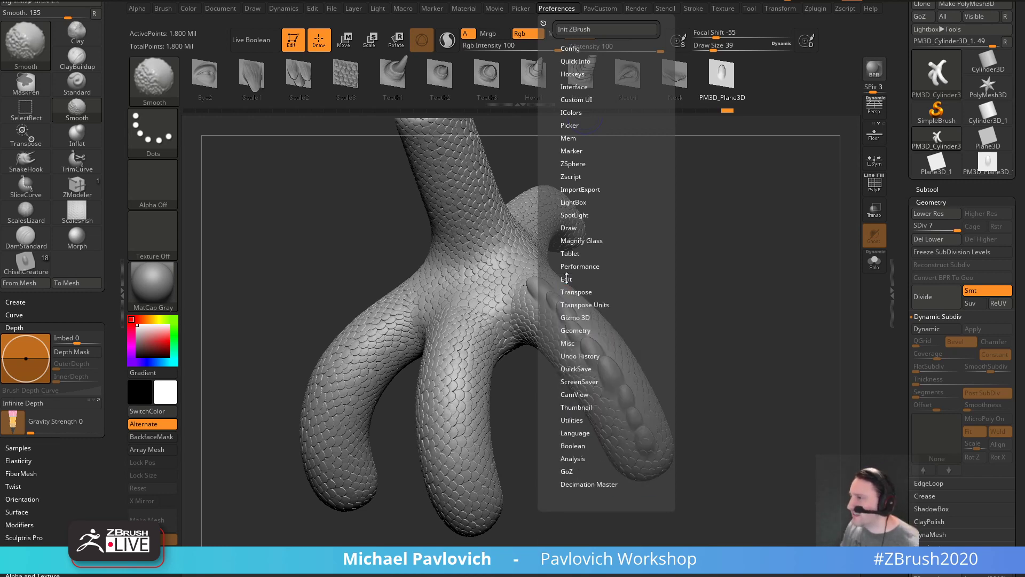
click(566, 343)
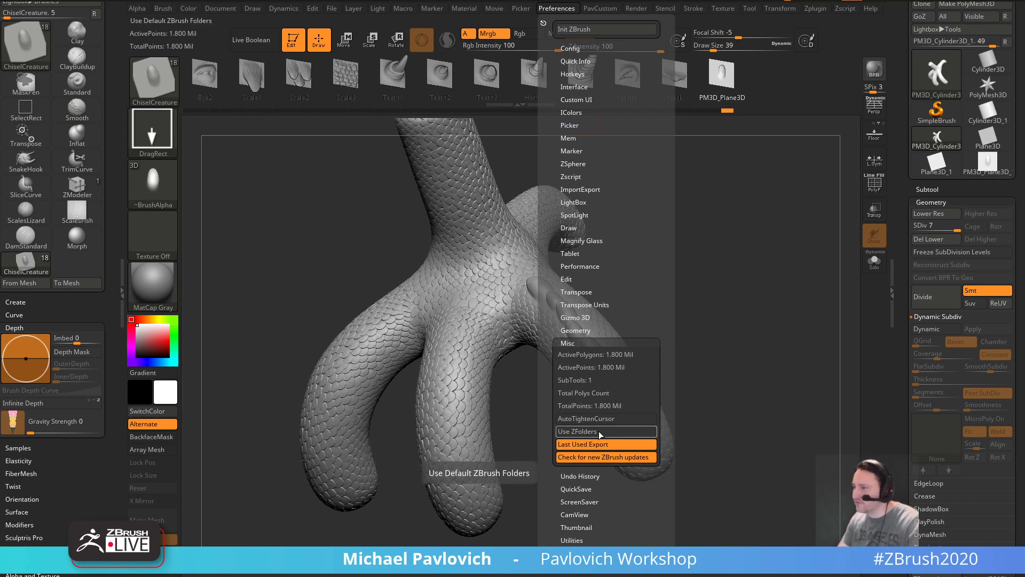
key(ctrl)
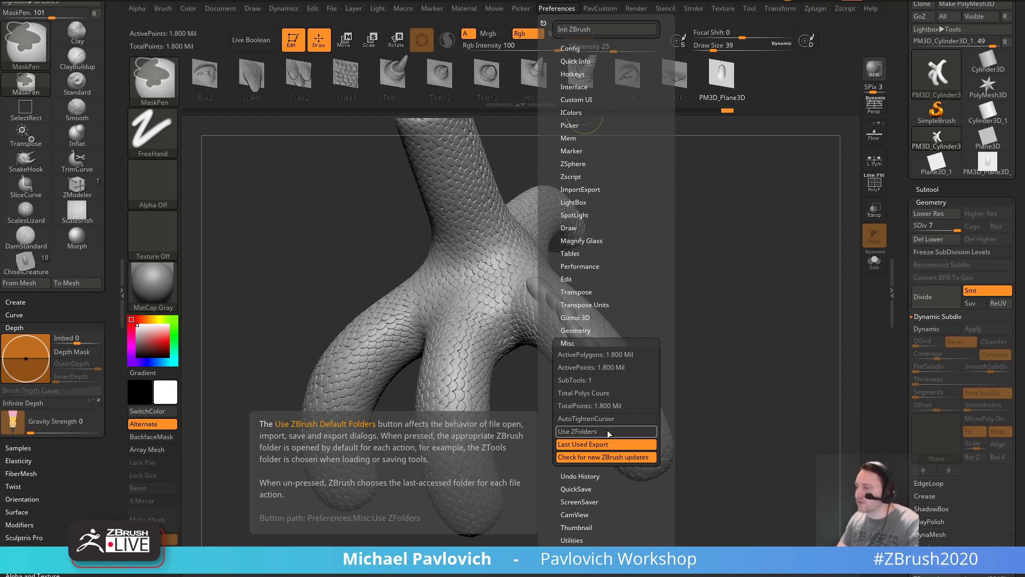
key(ctrl)
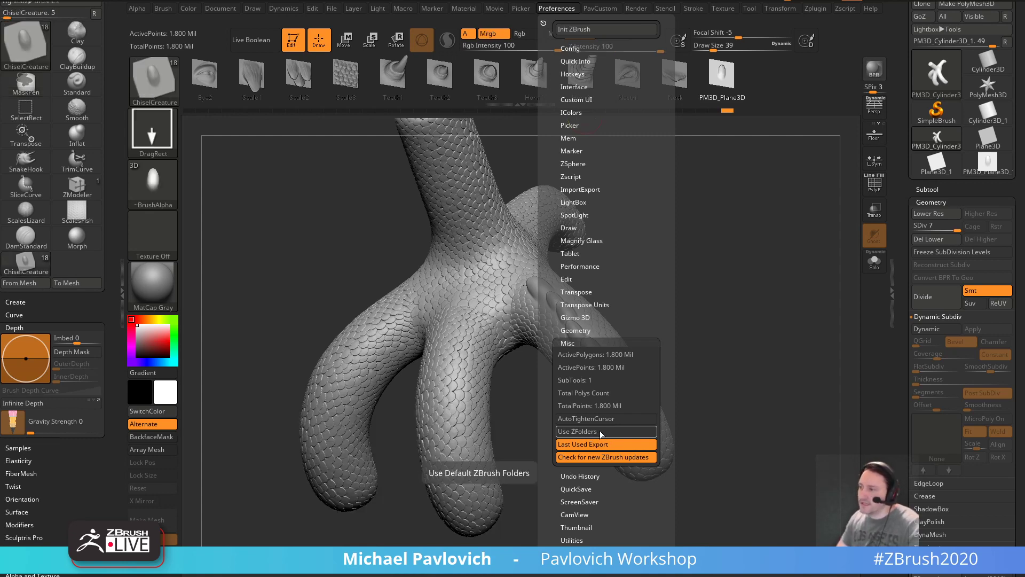
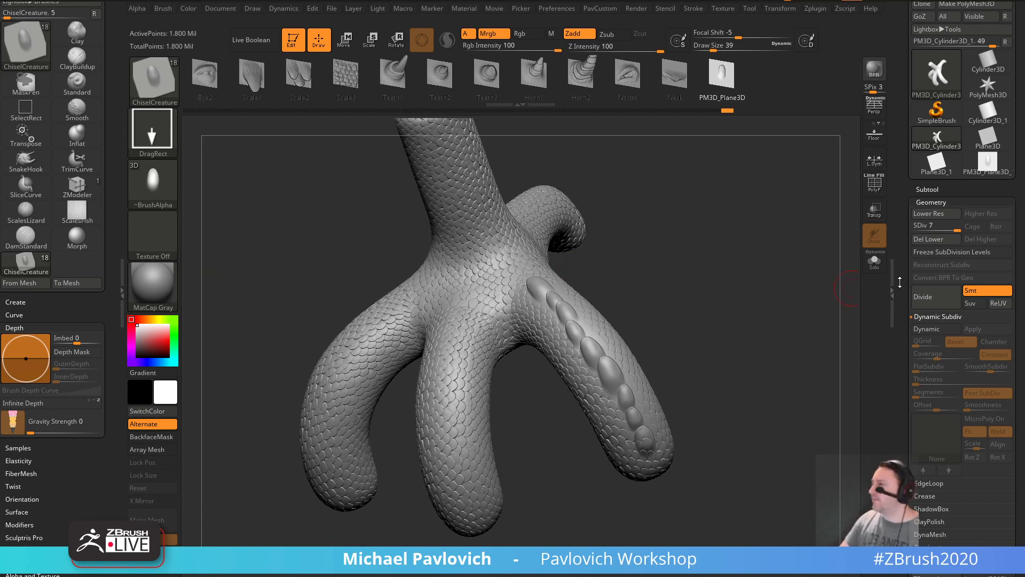
scroll(902, 283, down, 10)
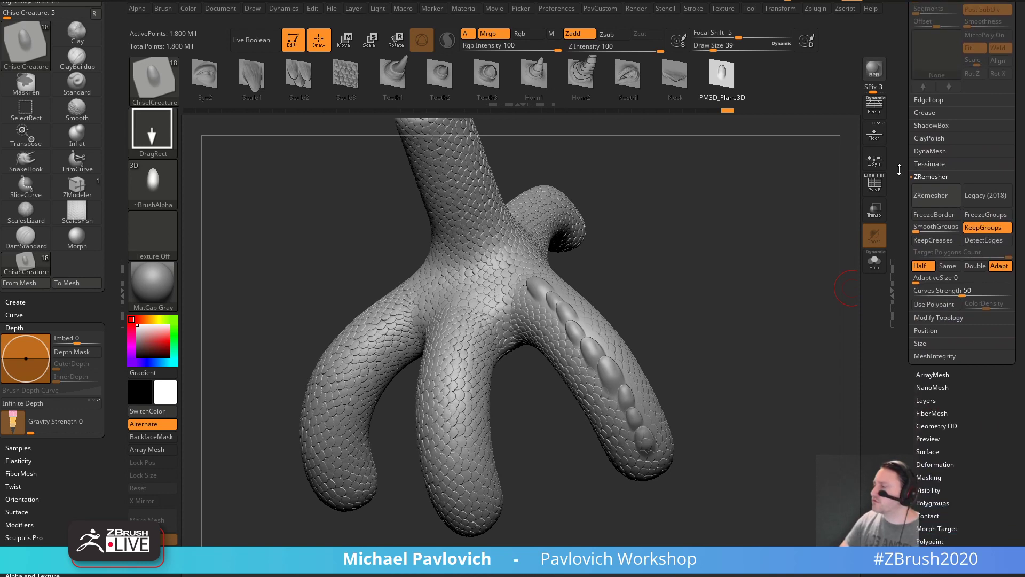
scroll(900, 160, down, 2)
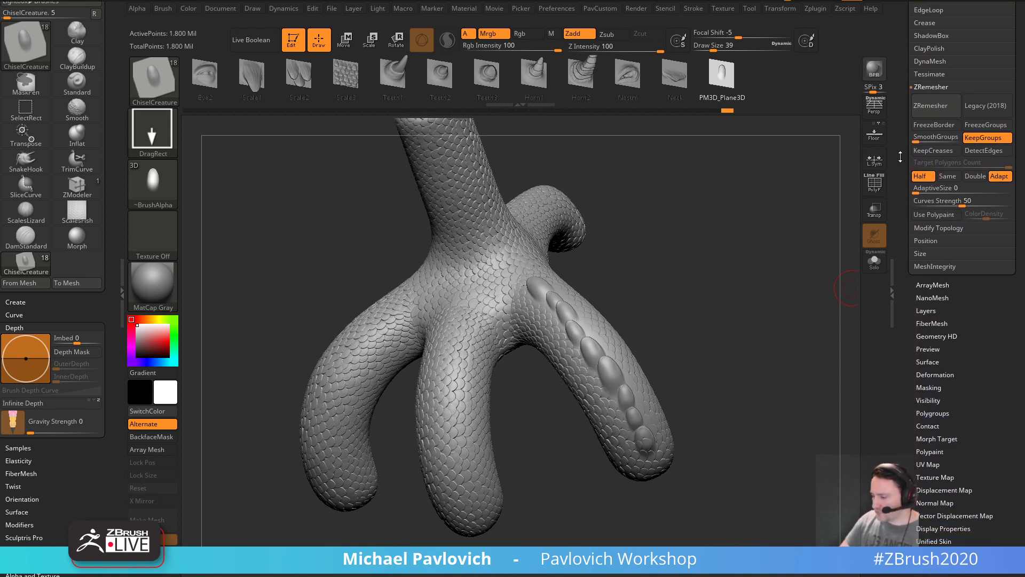
scroll(900, 157, down, 3)
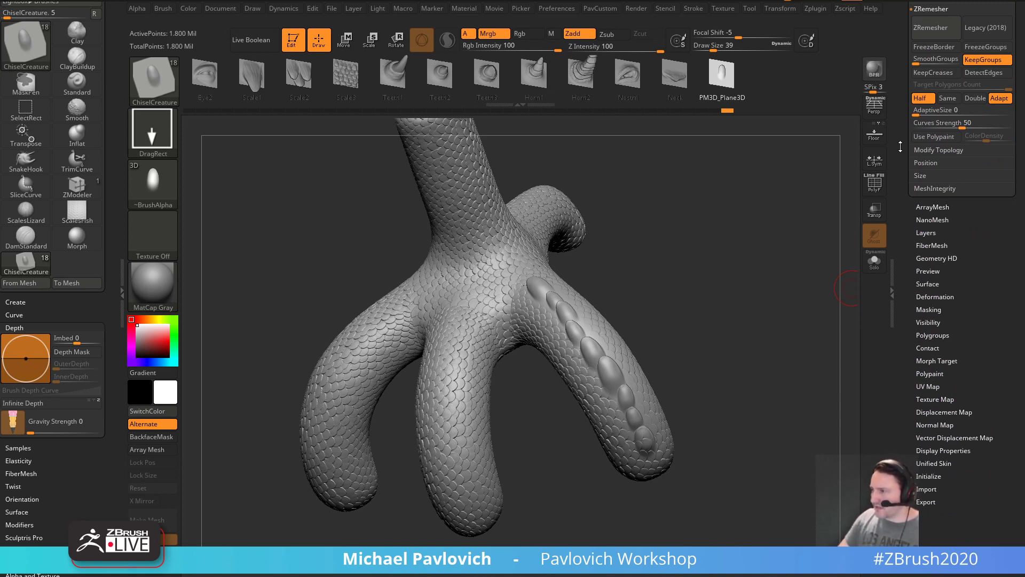
- Set the draw size to 14 and open LightBox at the brush library
key(s)
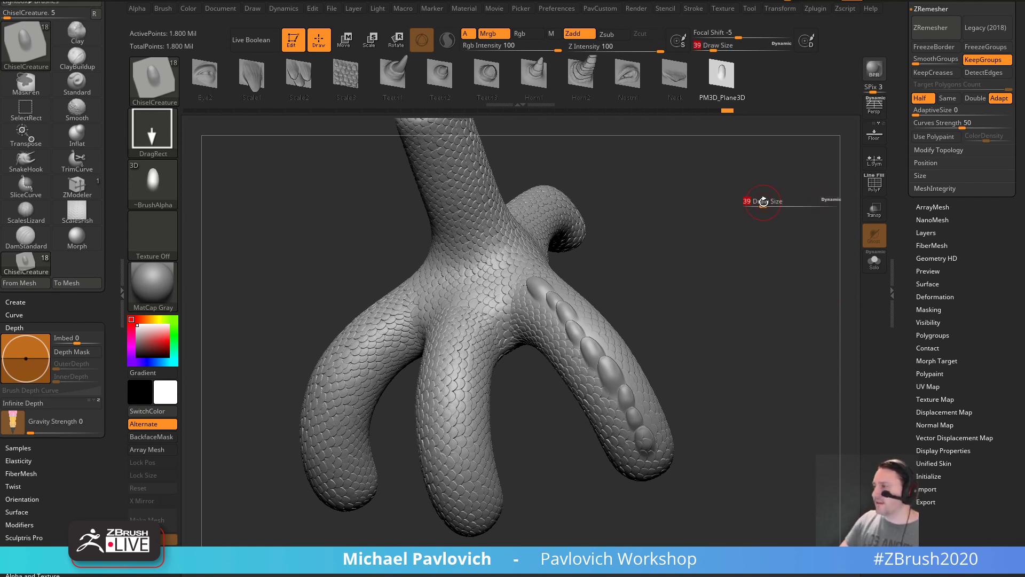
drag(763, 202, 721, 154)
drag(906, 176, 891, 337)
key(comma)
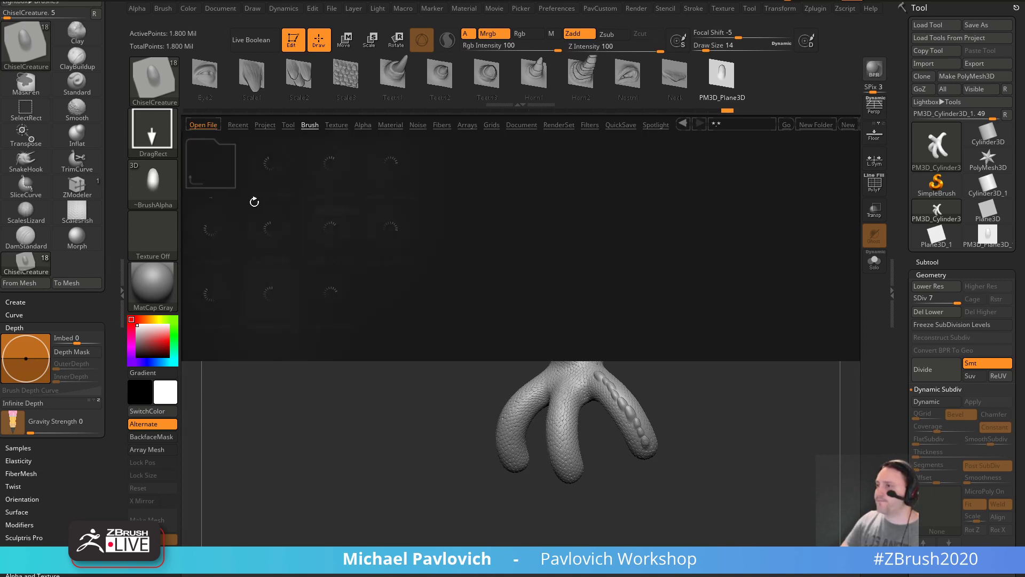
- Load the DemoSoldier.ZTL tool from LightBox and frame the whole soldier in a straight front view
click(310, 126)
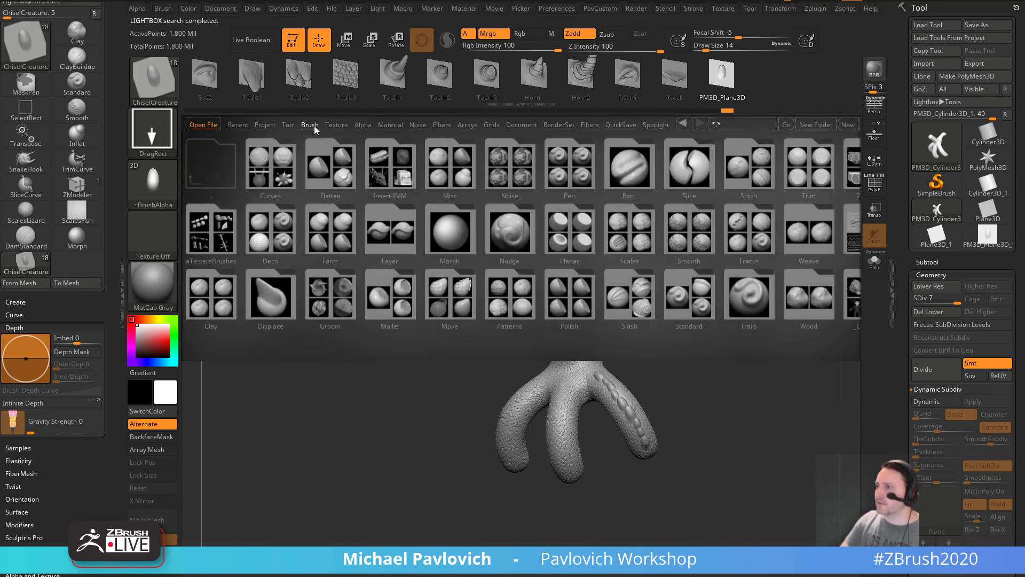
click(288, 126)
double_click(318, 224)
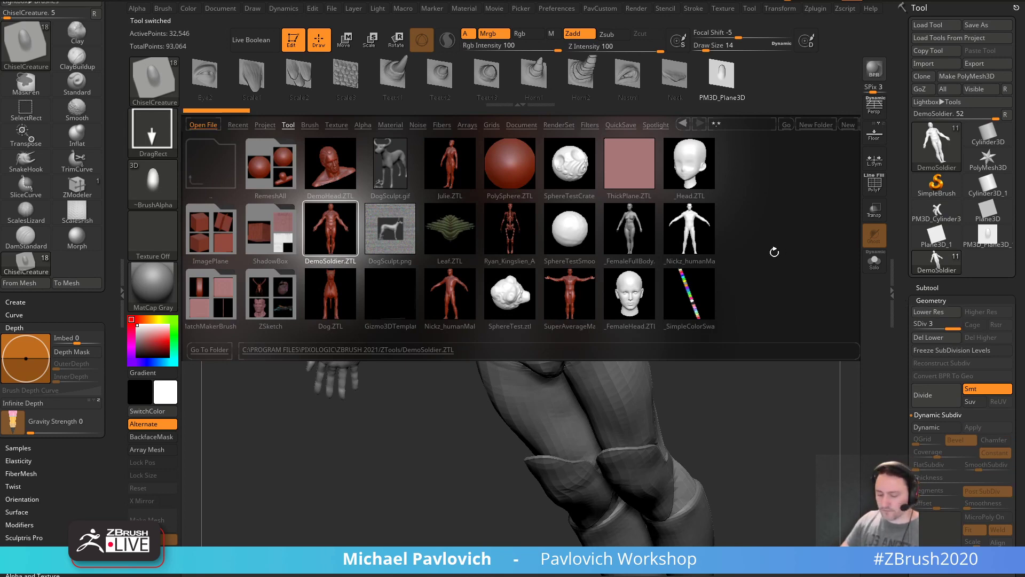
shift+drag(840, 256, 832, 250)
alt+drag(831, 250, 618, 214)
- Open the Position settings in Geometry, shift the soldier's body along X, and reset its X position to 0
drag(897, 320, 902, 133)
key(shift)
key(shift)
click(925, 324)
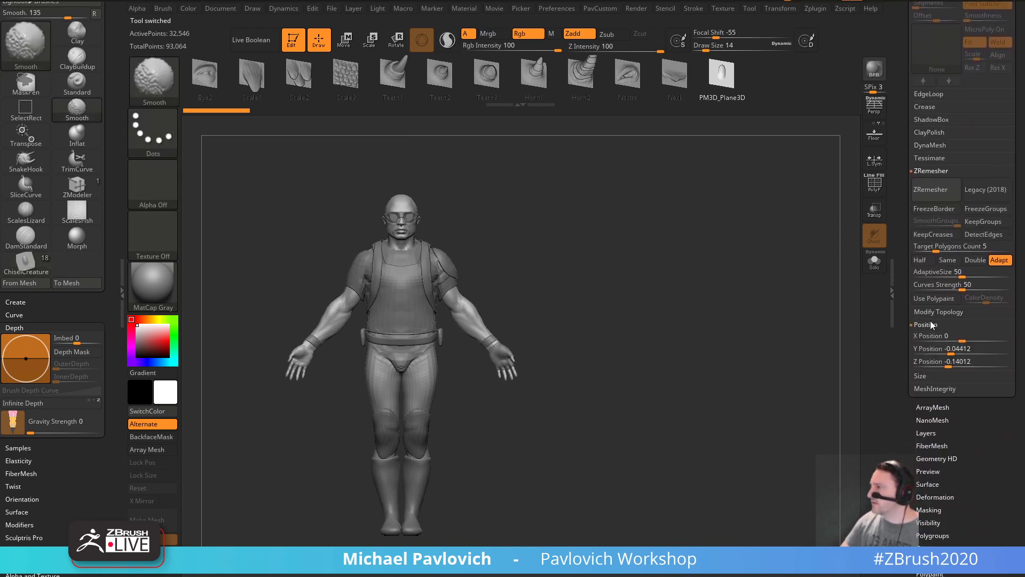
click(964, 336)
drag(965, 336, 974, 340)
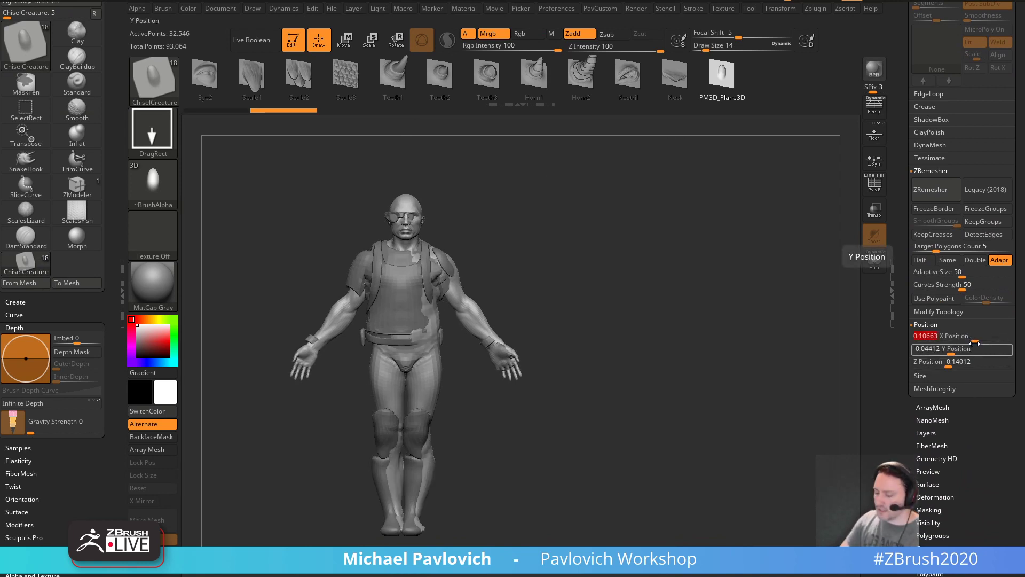
text(0)
key(Return)
- Collapse the Dynamic Subdiv and ZRemesher sections of Geometry while keeping Position open
drag(898, 119, 916, 217)
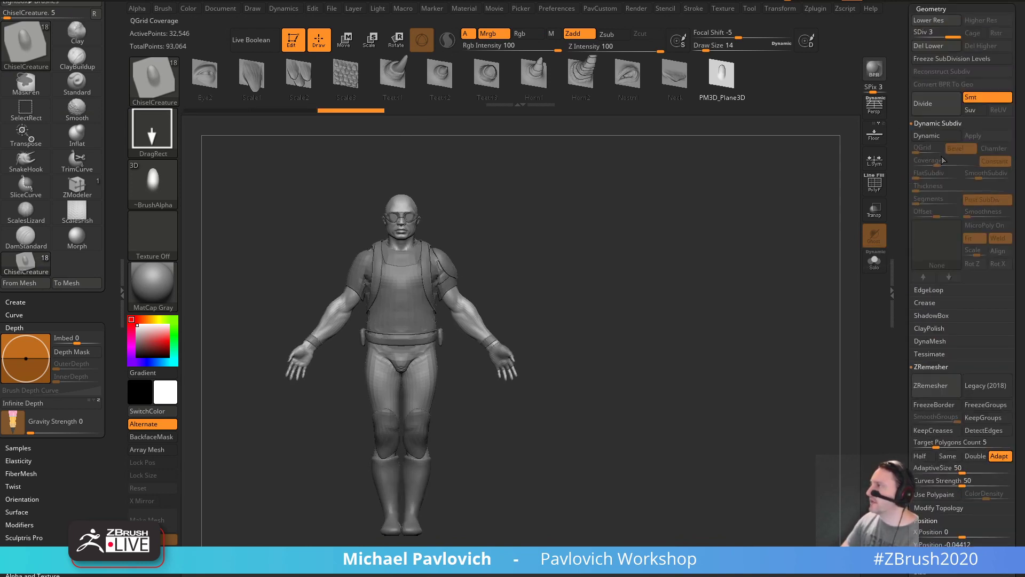
drag(901, 108, 899, 144)
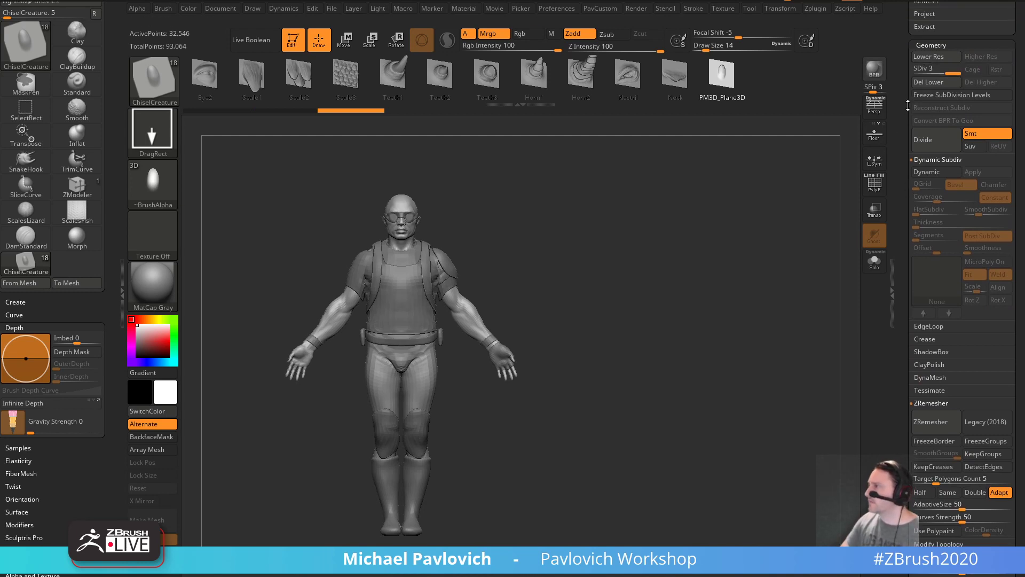
shift+click(925, 45)
click(924, 45)
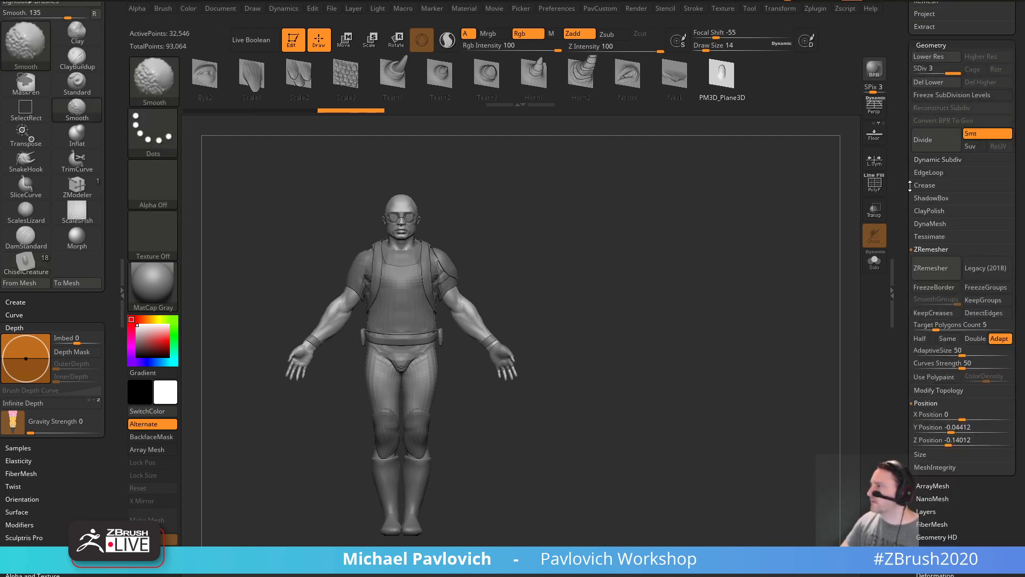
shift+click(922, 249)
drag(906, 192, 910, 281)
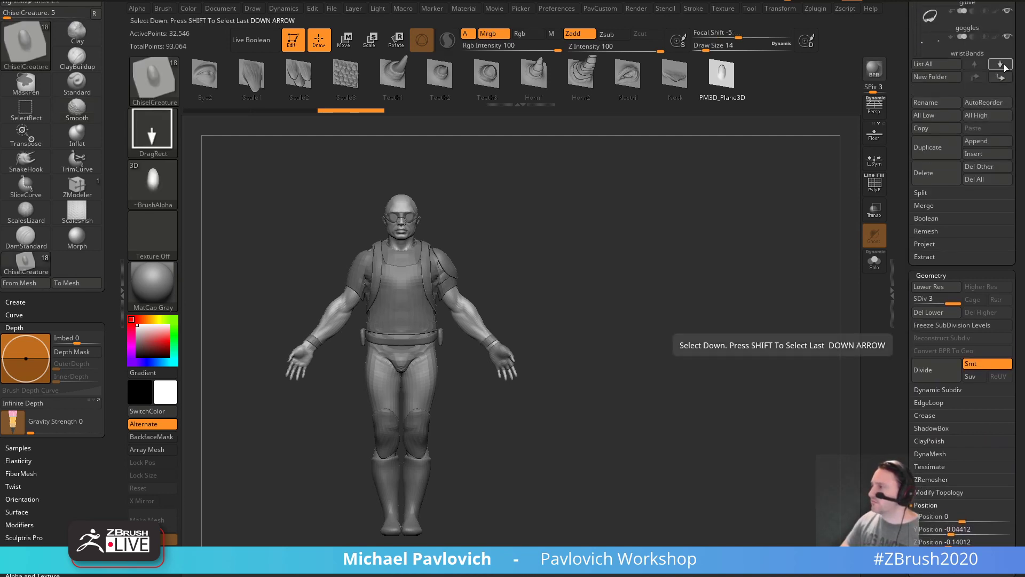
- Set the X position to 0 for the shirt subtool and for the backpack subtool
key(Down)
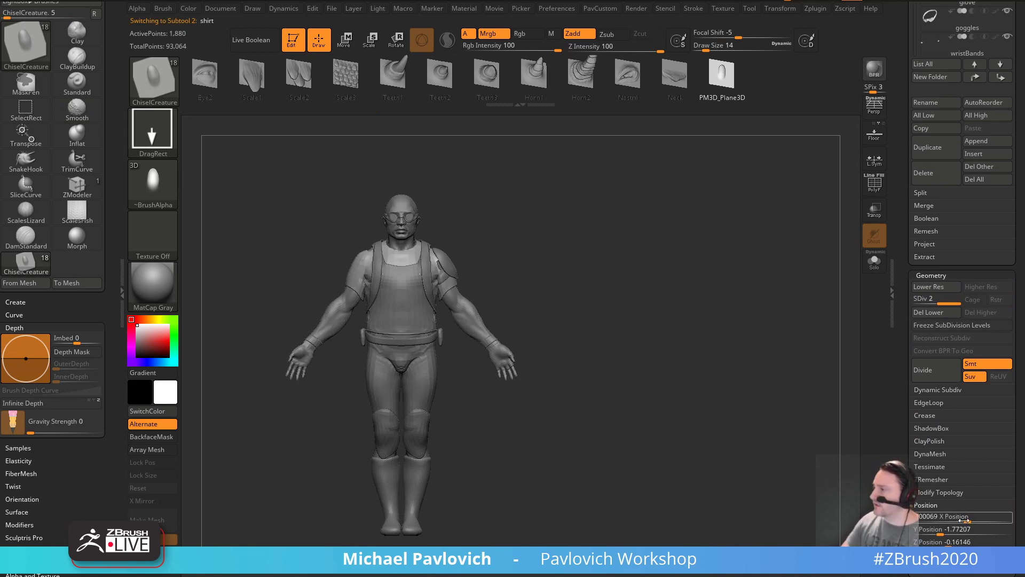
click(964, 521)
key(BackSpace)
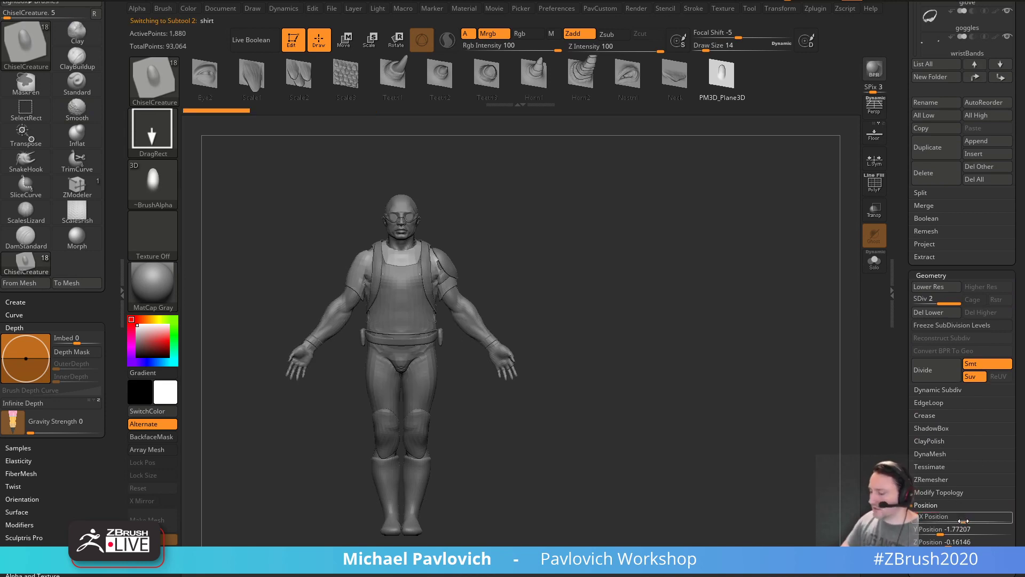
key(Return)
key(Down)
key(Down)
click(963, 521)
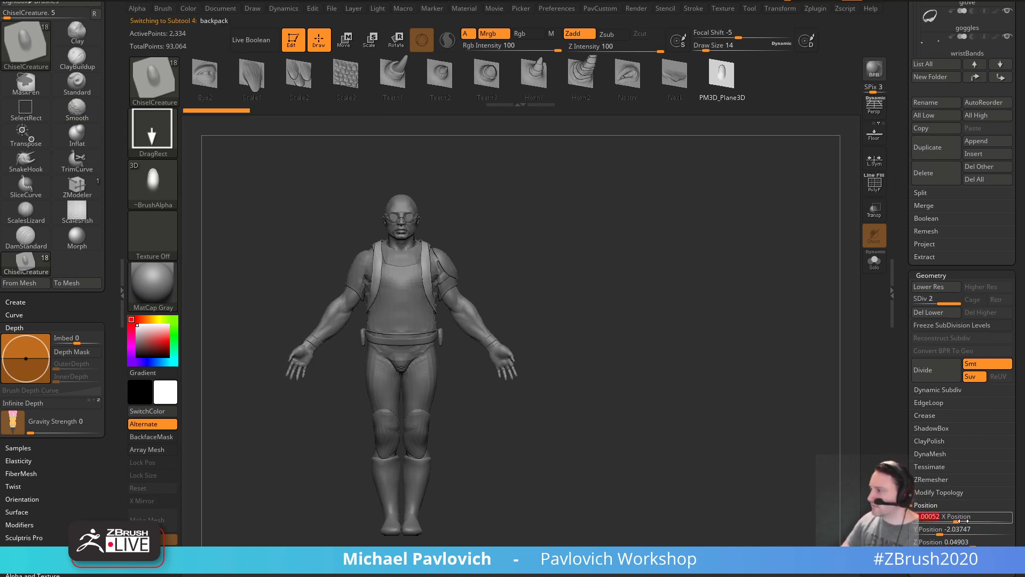
key(BackSpace)
- Try centring the shoulderGuard subtool by setting its X position to 0
key(Down)
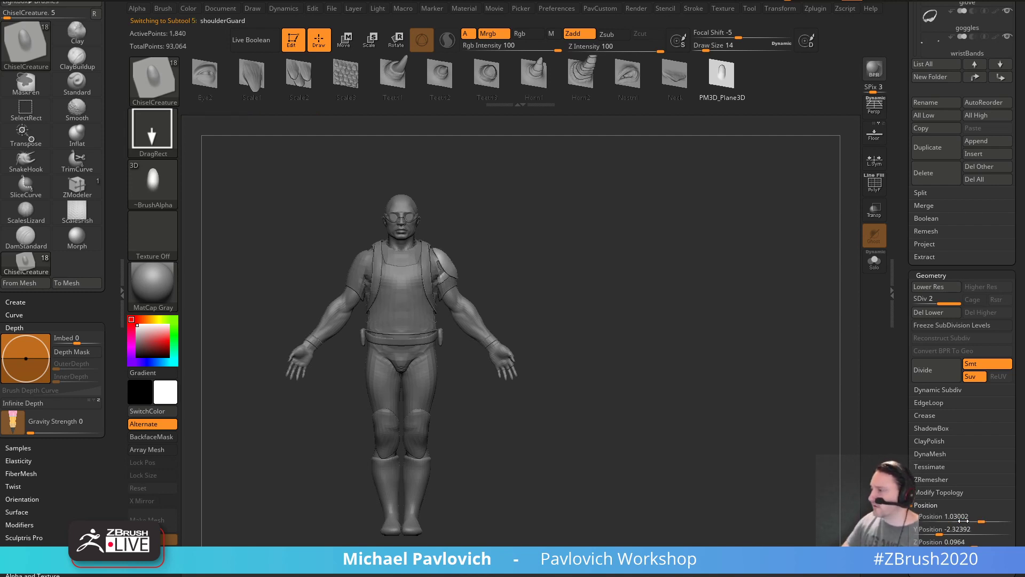
click(964, 520)
text(0)
key(Return)
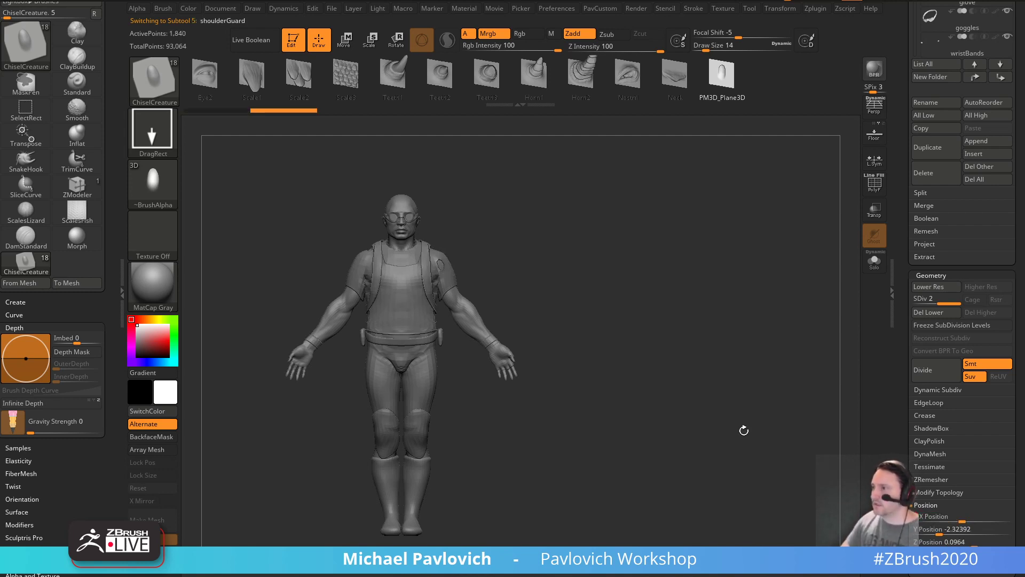
- View the shoulder guard in isolation, show the whole soldier again, and undo the guard's last position change
click(876, 267)
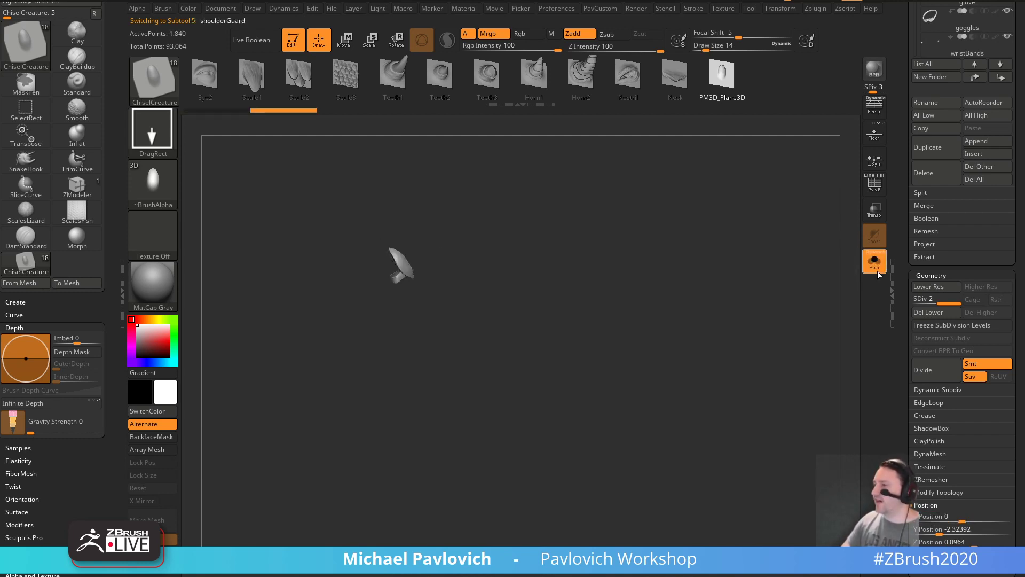
click(874, 261)
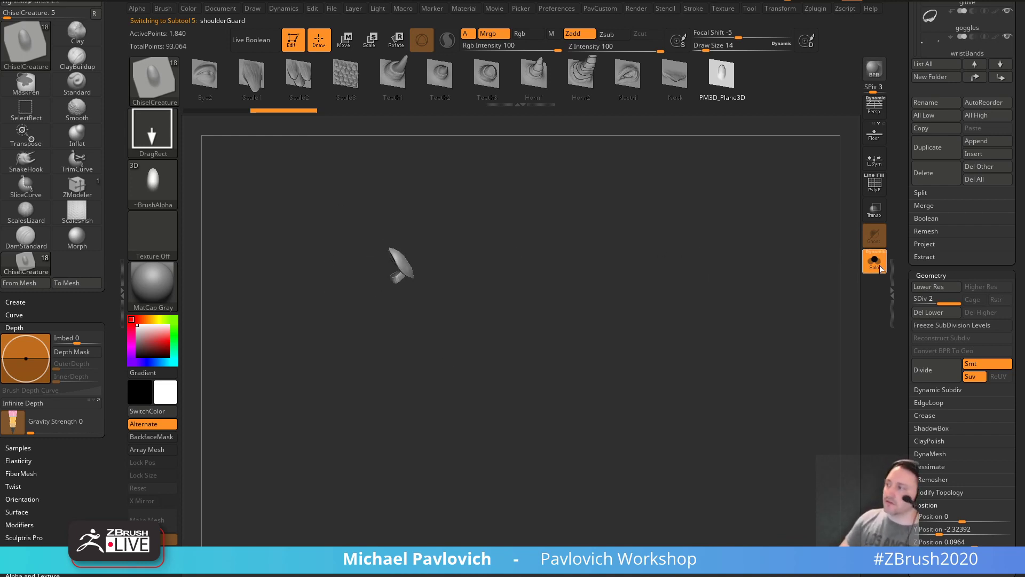
drag(558, 261, 566, 261)
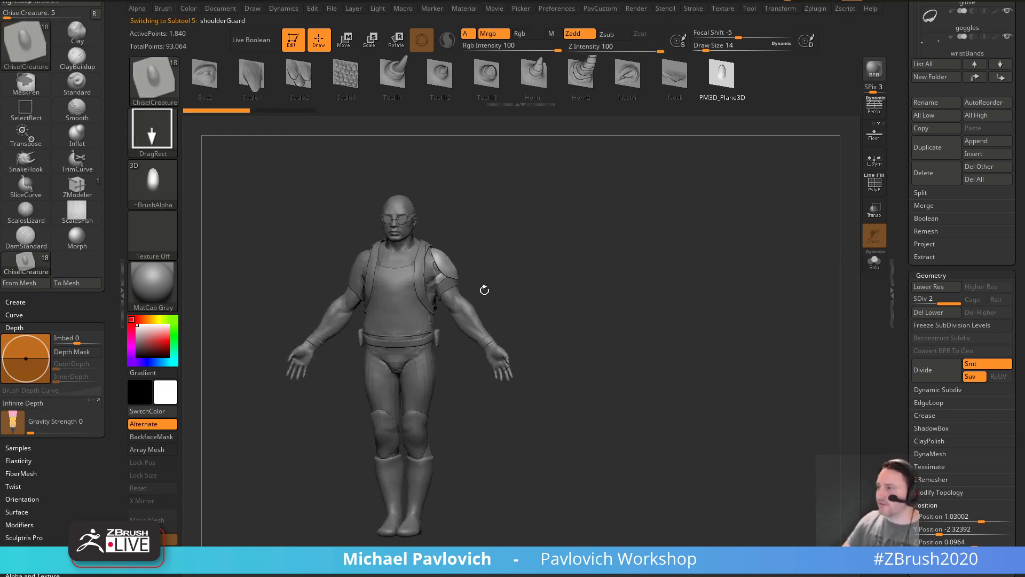
drag(483, 288, 673, 254)
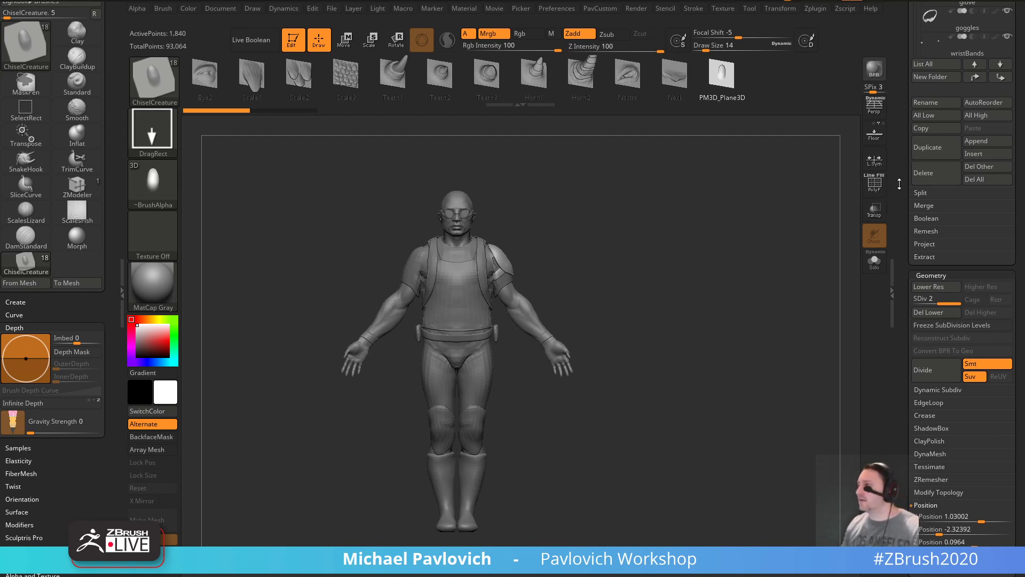
- Leave Edit mode and clear the soldier from the canvas
drag(907, 208, 905, 419)
click(292, 40)
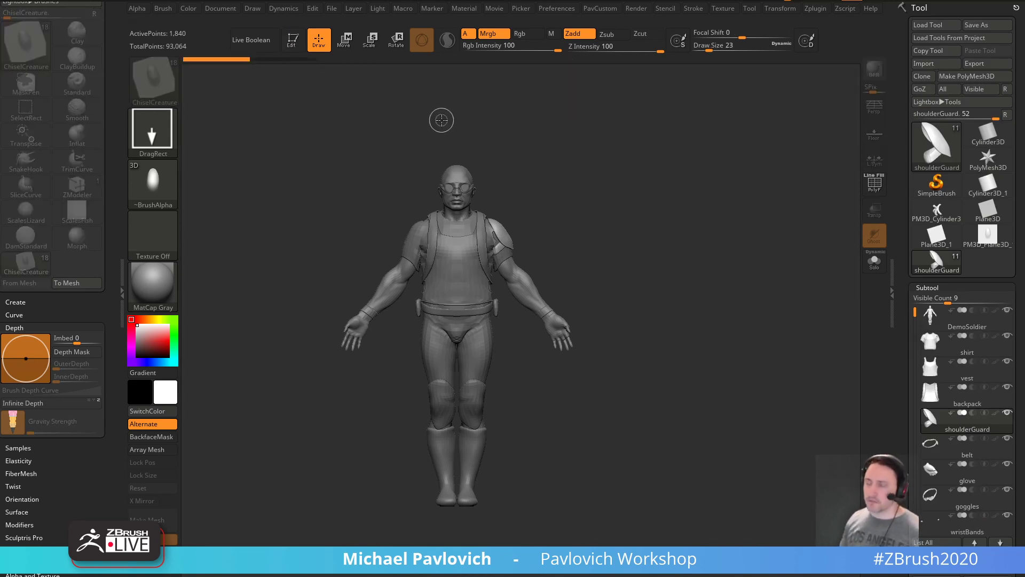
key(ctrl+n)
- Open the DemoAnimeHead.ZPR project from LightBox without saving the current project
click(937, 147)
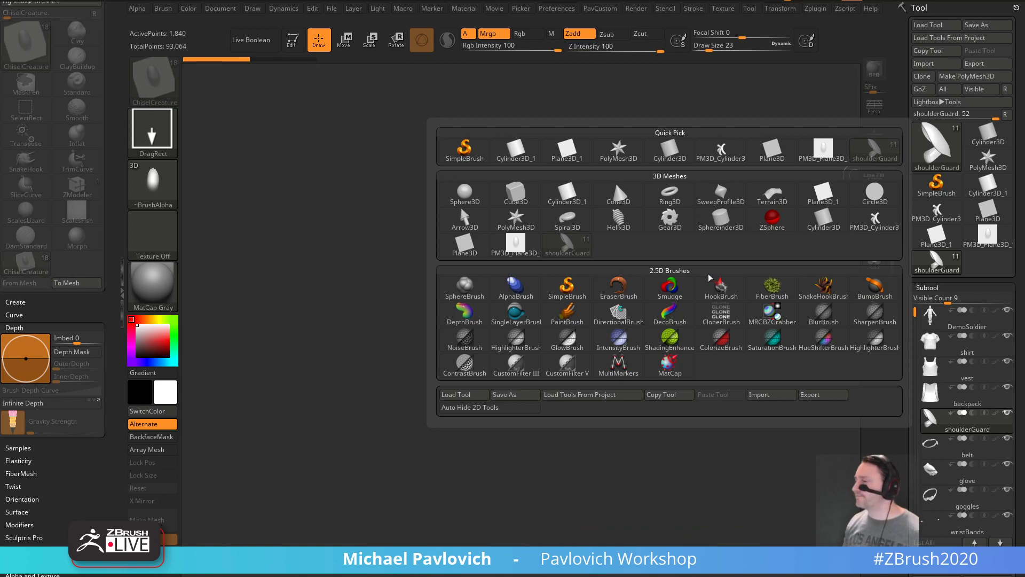
click(265, 73)
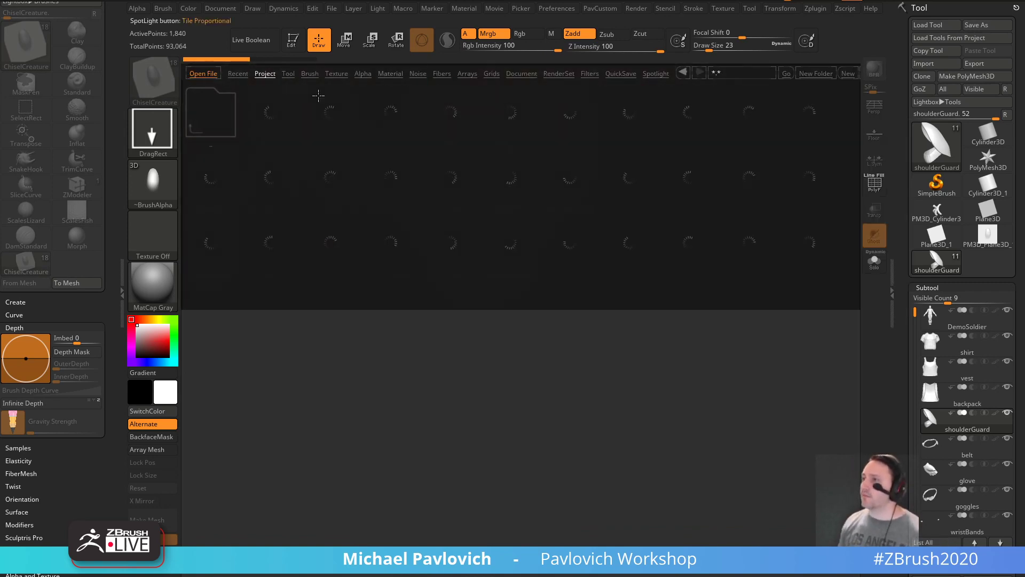
double_click(548, 131)
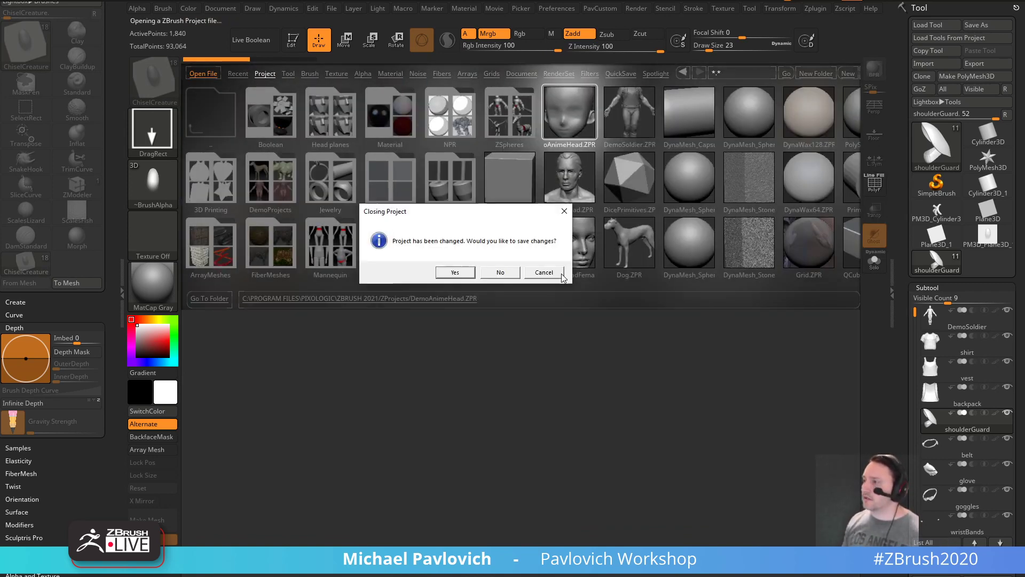
click(499, 270)
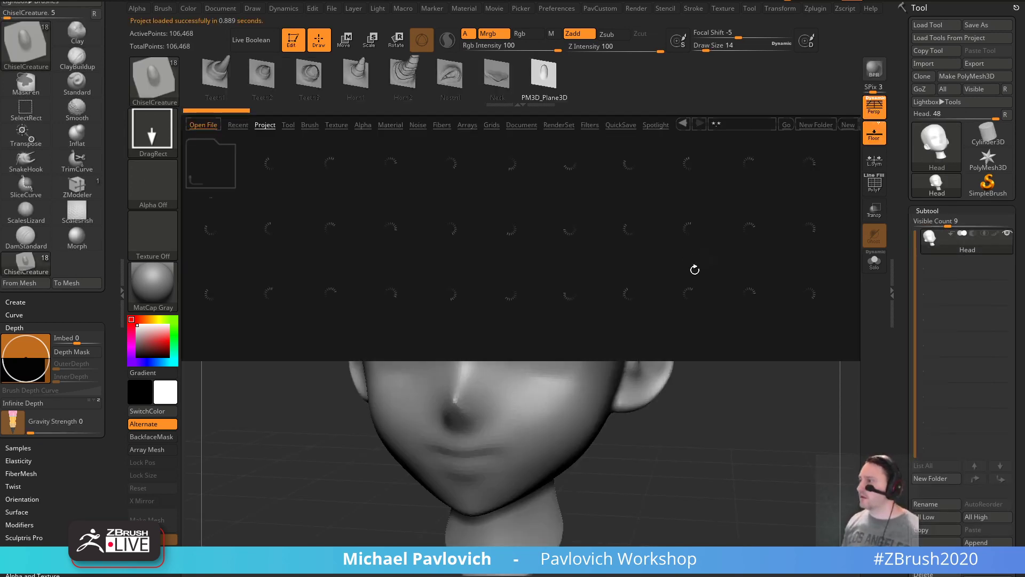
- Append a Plane3D mesh as a new subtool beside the anime head
scroll(955, 305, down, 4)
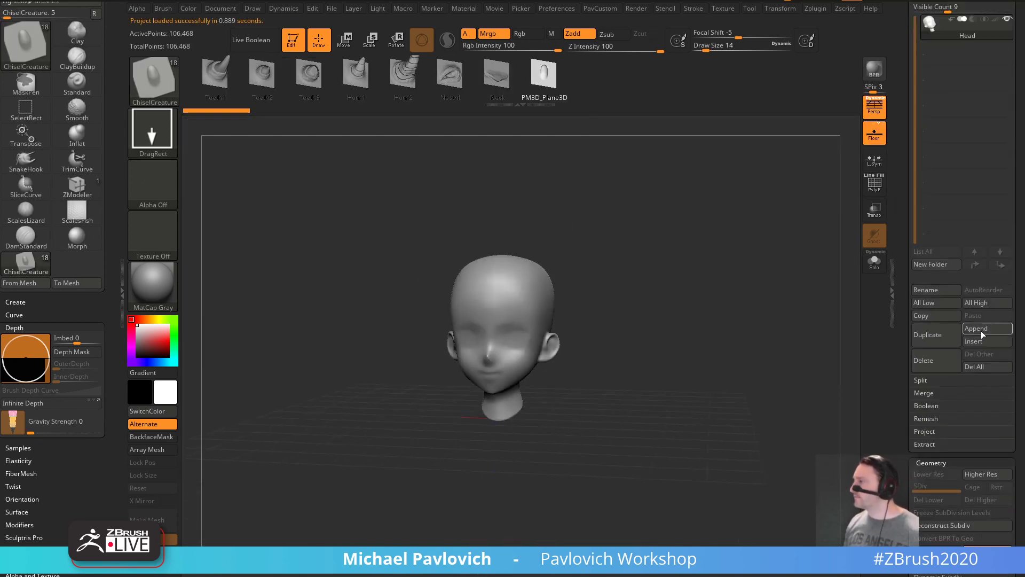
click(982, 328)
click(619, 381)
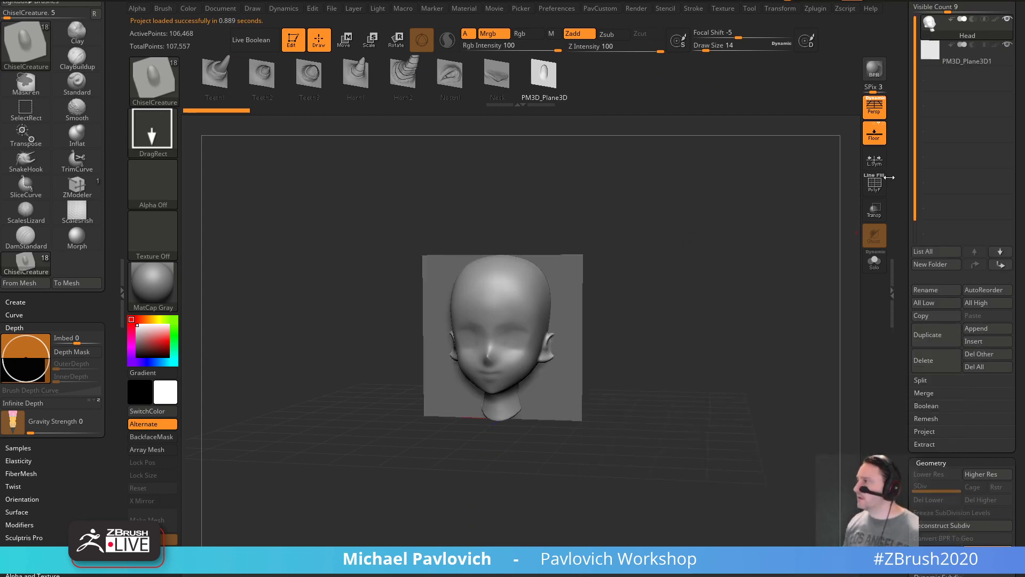
- Select the plane subtool, rotate it to lie horizontally, and raise it above the head
click(970, 61)
shift+drag(761, 216, 640, 240)
key(w)
shift+drag(525, 293, 565, 373)
drag(500, 273, 501, 172)
key(q)
mouse_move(651, 240)
mouse_down()
mouse_move(703, 272)
mouse_move(700, 291)
mouse_up()
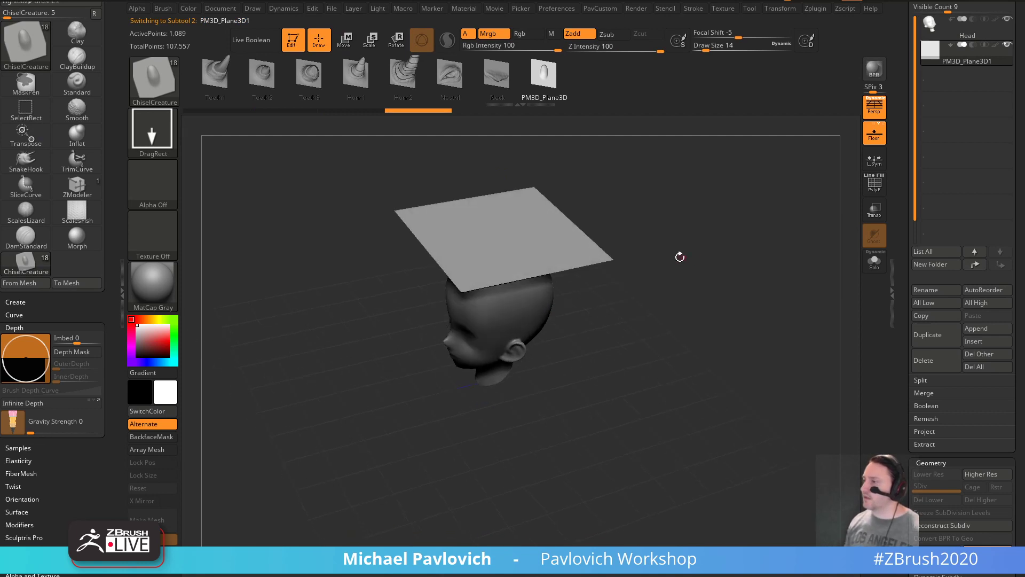
- Scale the Head subtool down slightly and make the plane the active subtool again
click(935, 27)
key(w)
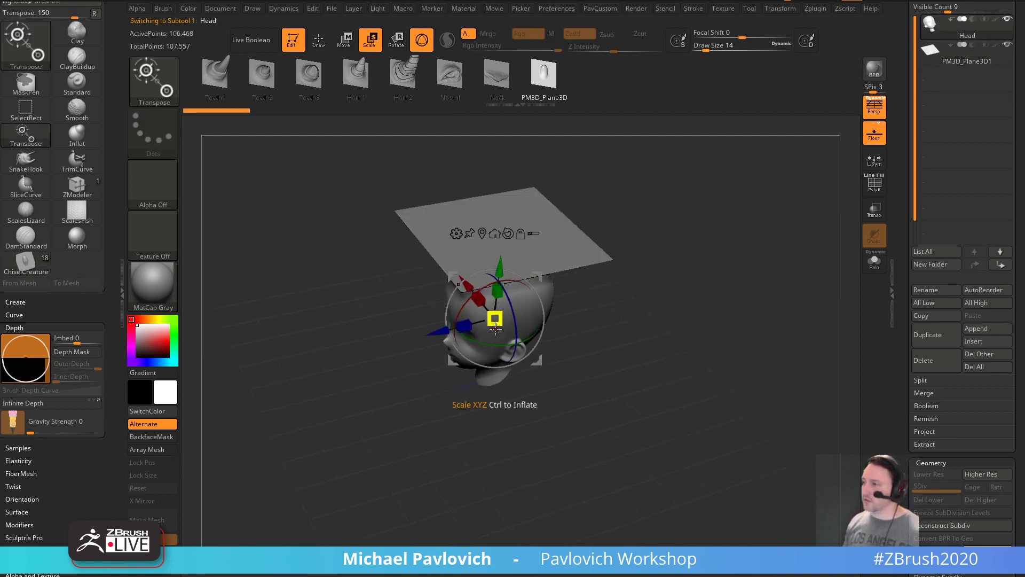
drag(492, 320, 478, 327)
key(q)
alt+click(582, 251)
drag(631, 237, 684, 222)
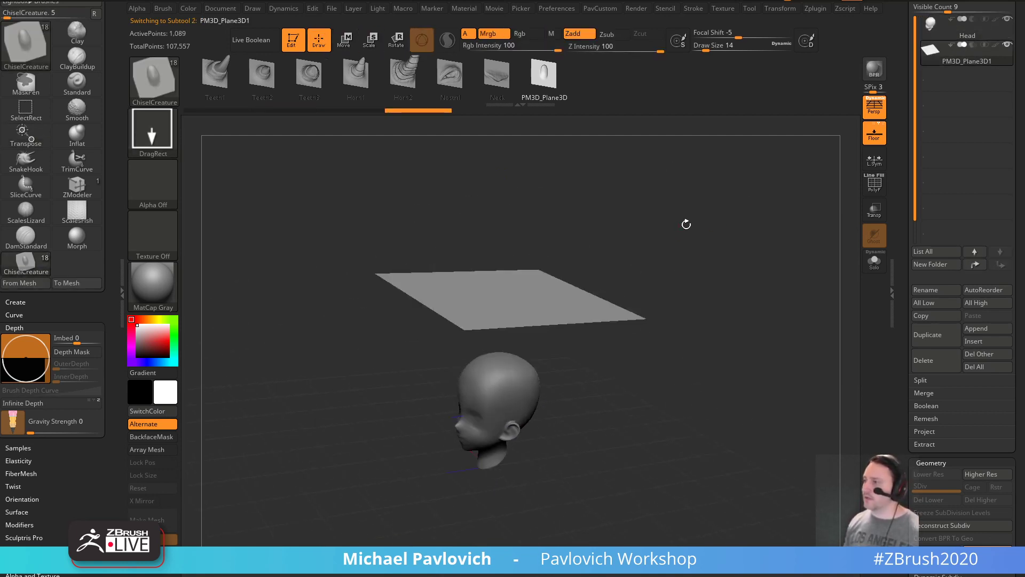
- Turn on Dynamic Subdiv for the plane and give it a thickness of about 0.019
key(space)
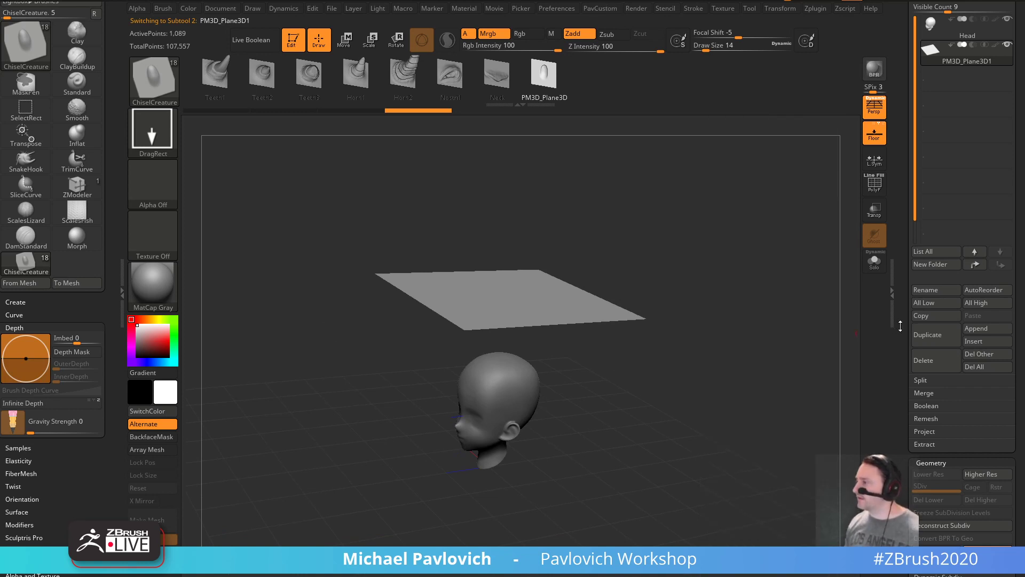
scroll(939, 213, down, 5)
key(shift)
click(932, 165)
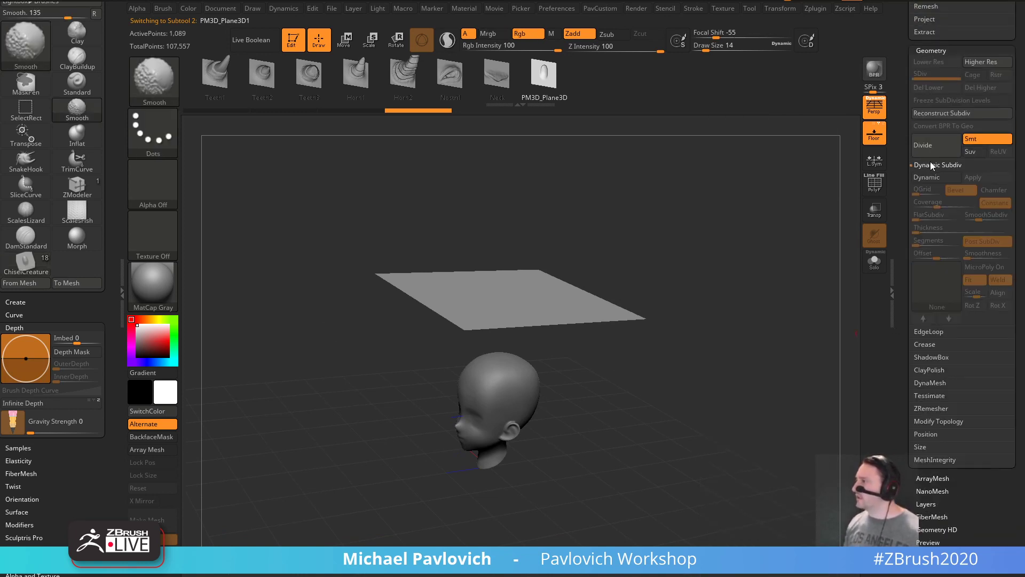
click(930, 176)
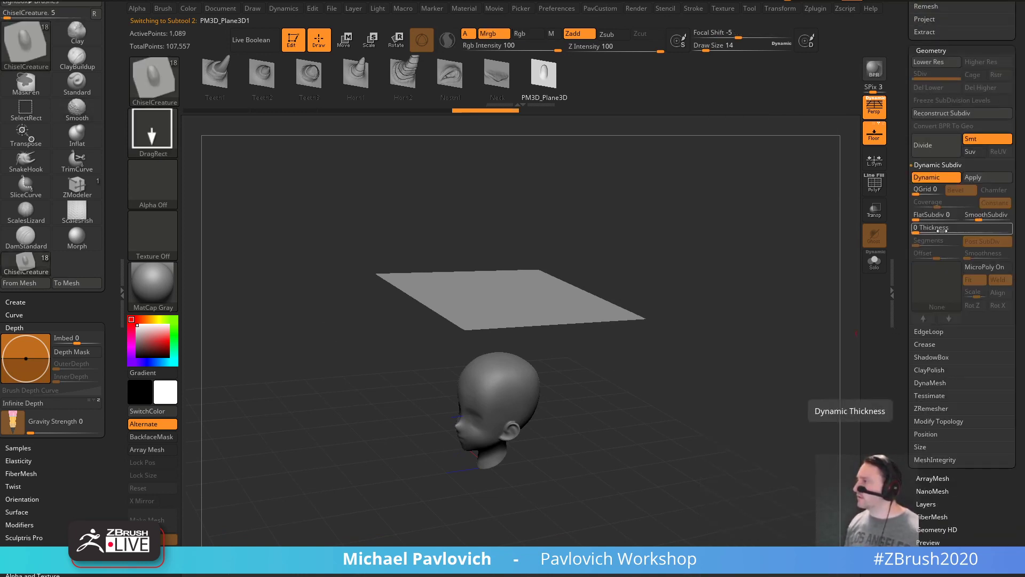
drag(920, 230, 950, 231)
- Dock the Dynamics palette in the tray in place of the brush settings
drag(111, 5, 108, 104)
click(100, 5)
click(283, 8)
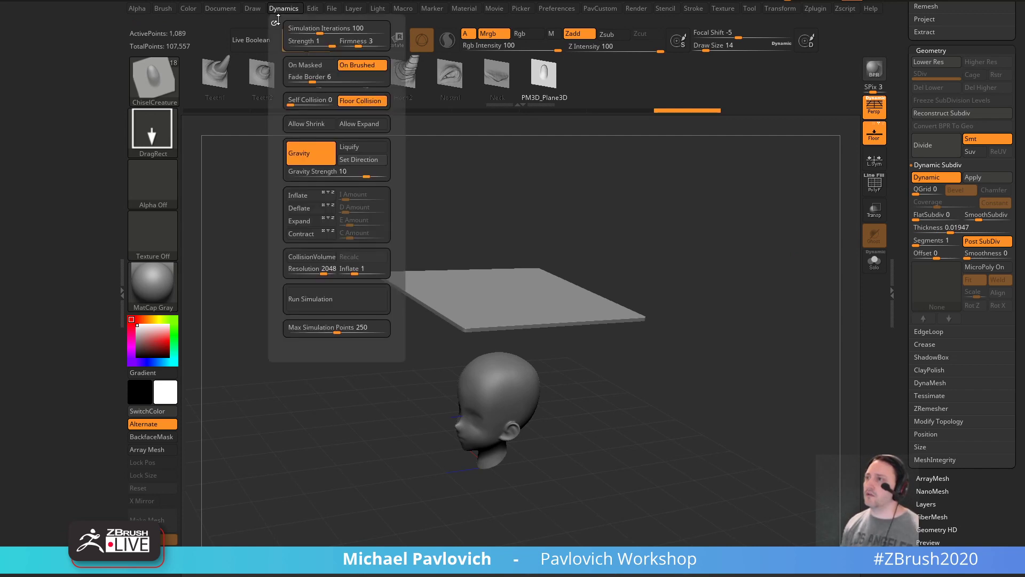
click(274, 20)
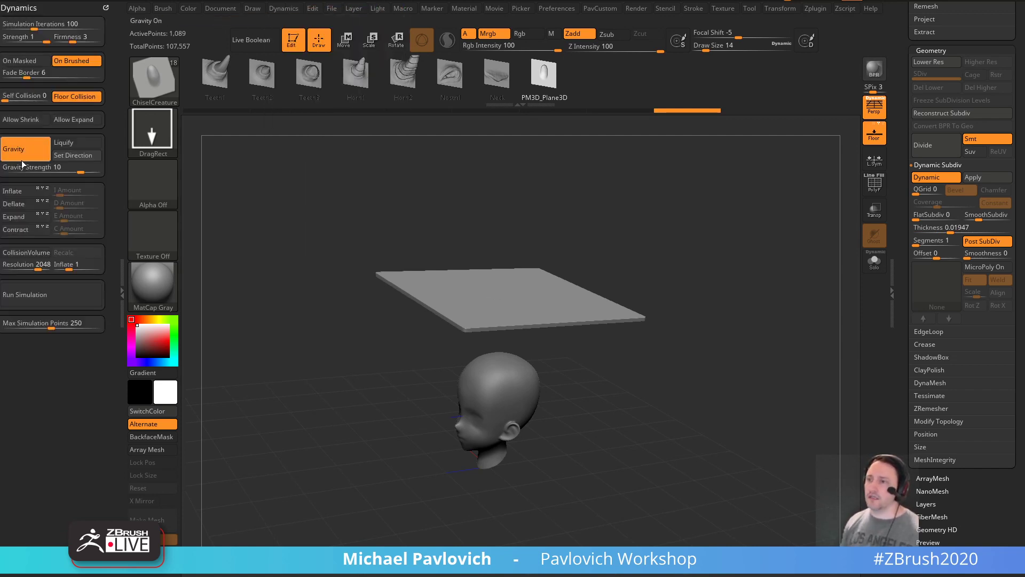
- Try a gravity simulation of the plane with the collision volume enabled, and undo it
click(59, 302)
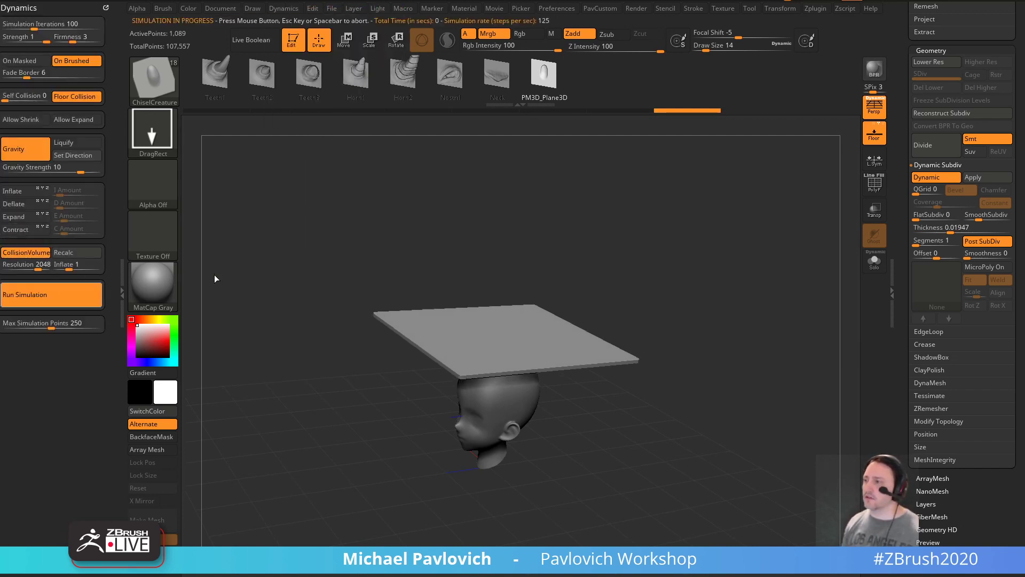
click(695, 308)
key(ctrl+z)
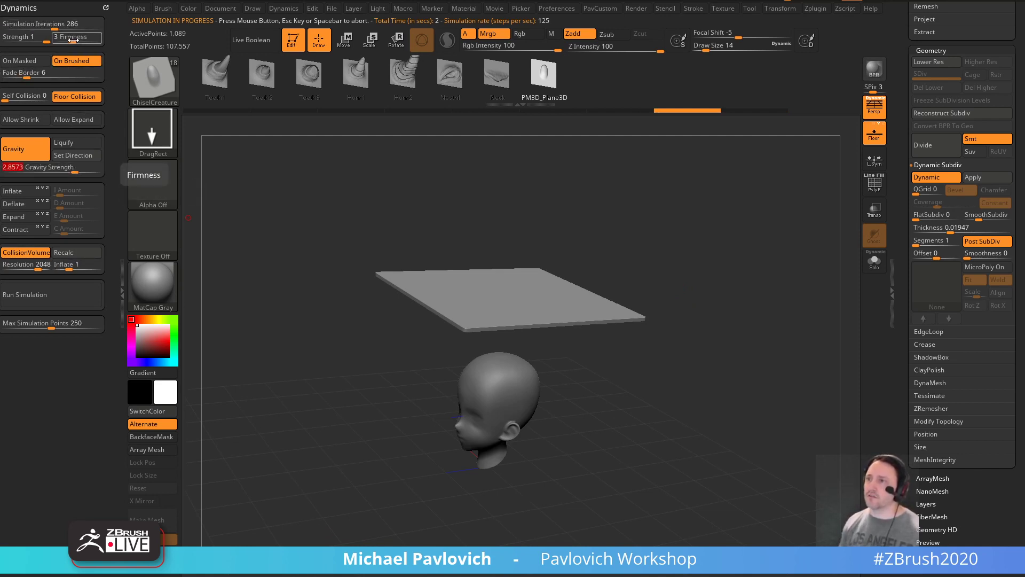
- Set the simulation's firmness to 2 and run it to drape the plane over the head
drag(73, 40, 67, 40)
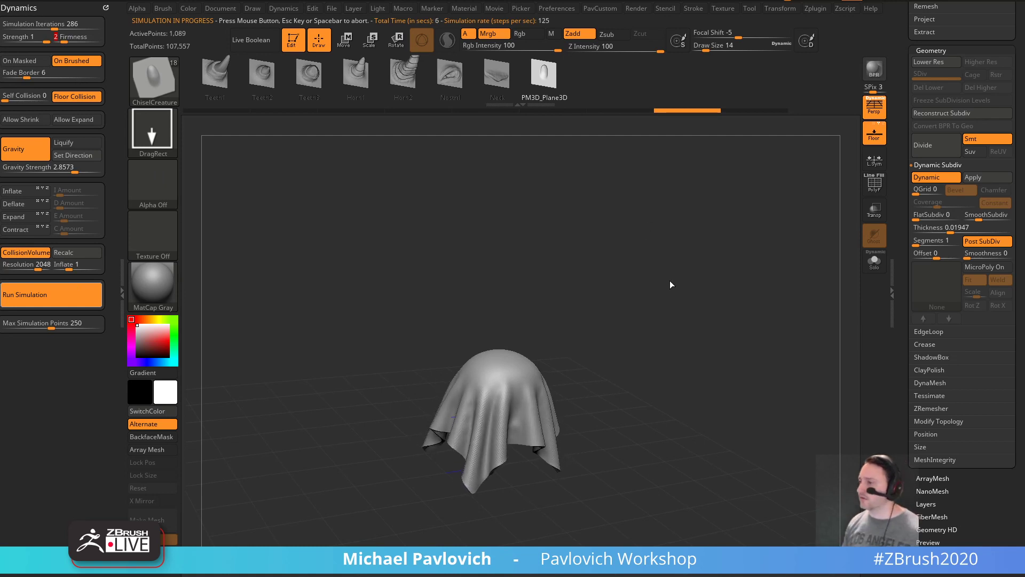
- Turn on MicroPoly for the draped plane and use the Chainmail02 pattern
drag(689, 288, 827, 250)
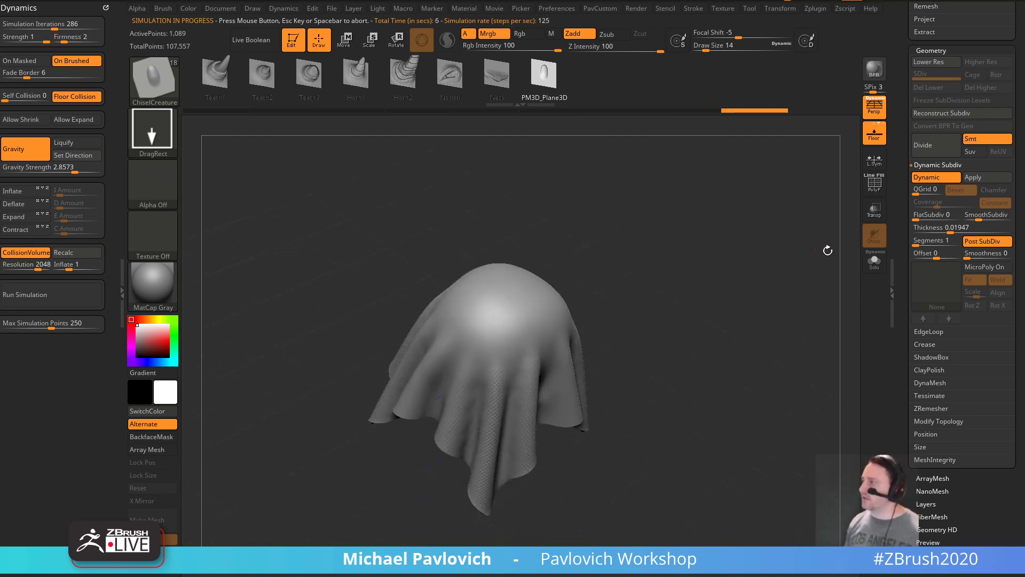
click(979, 268)
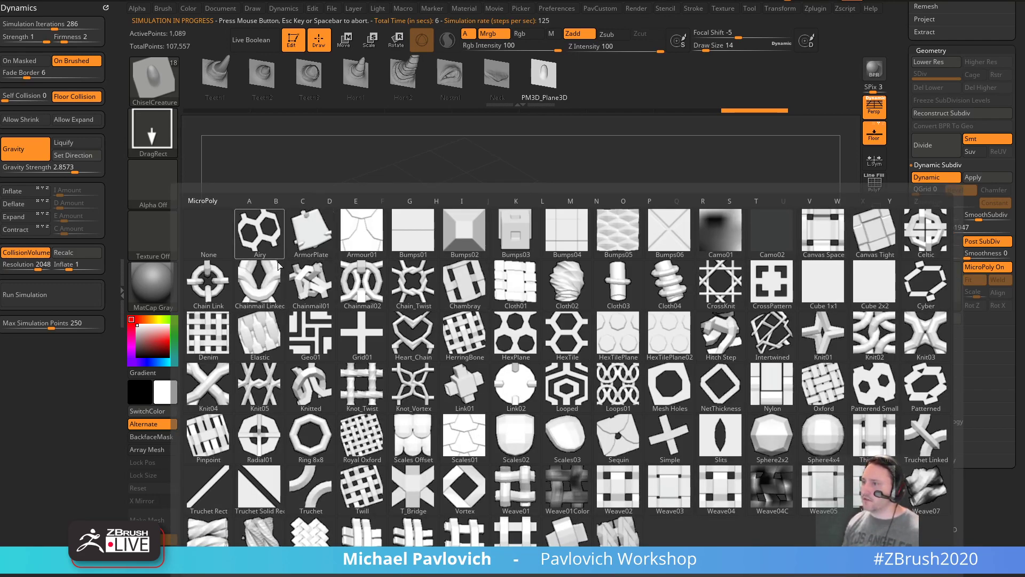
click(366, 297)
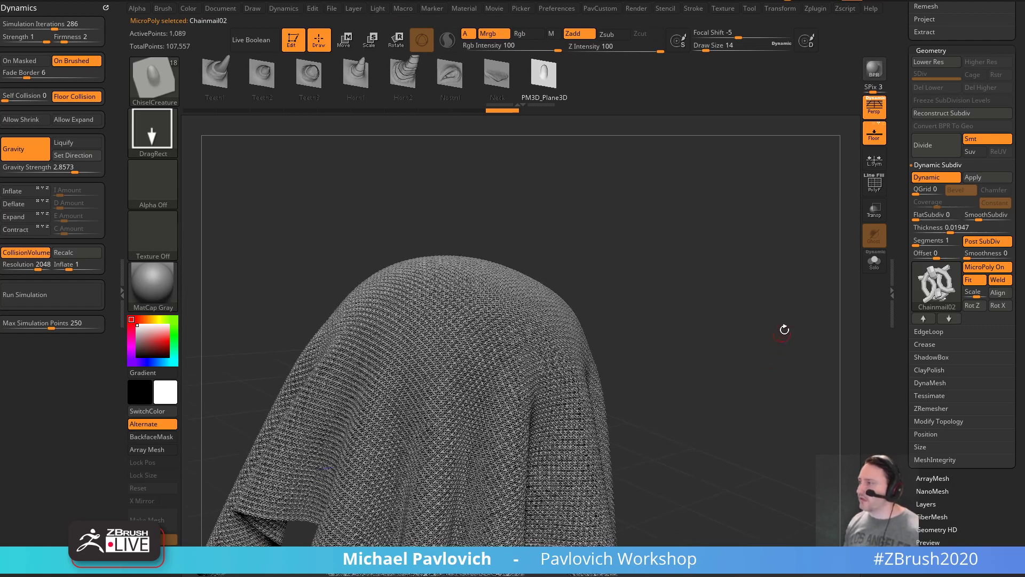
drag(844, 257, 787, 249)
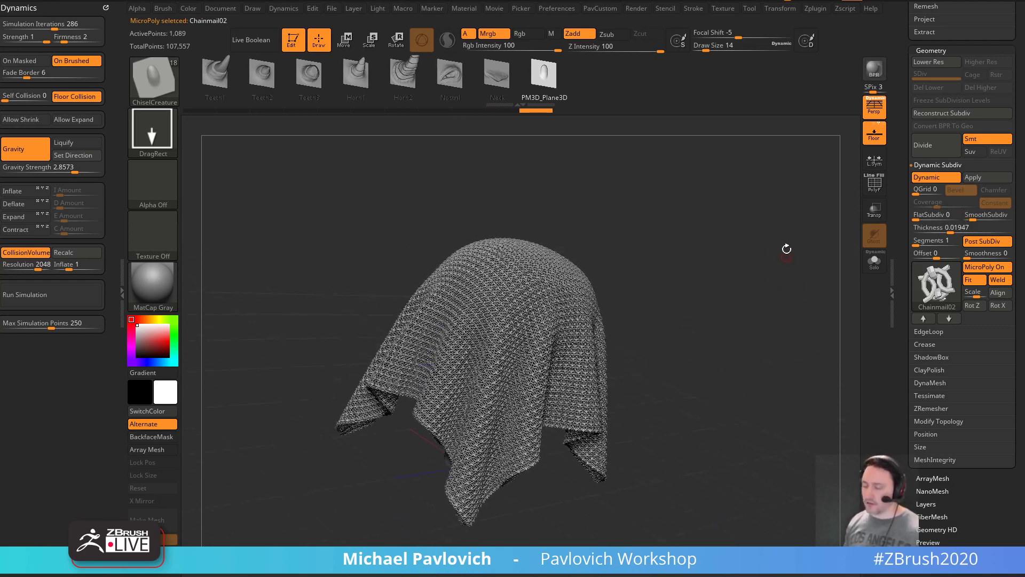
- Pull the chainmail cloth sideways over the head with the TransposeCloth brush and return to Draw mode
key(b)
key(t)
key(c)
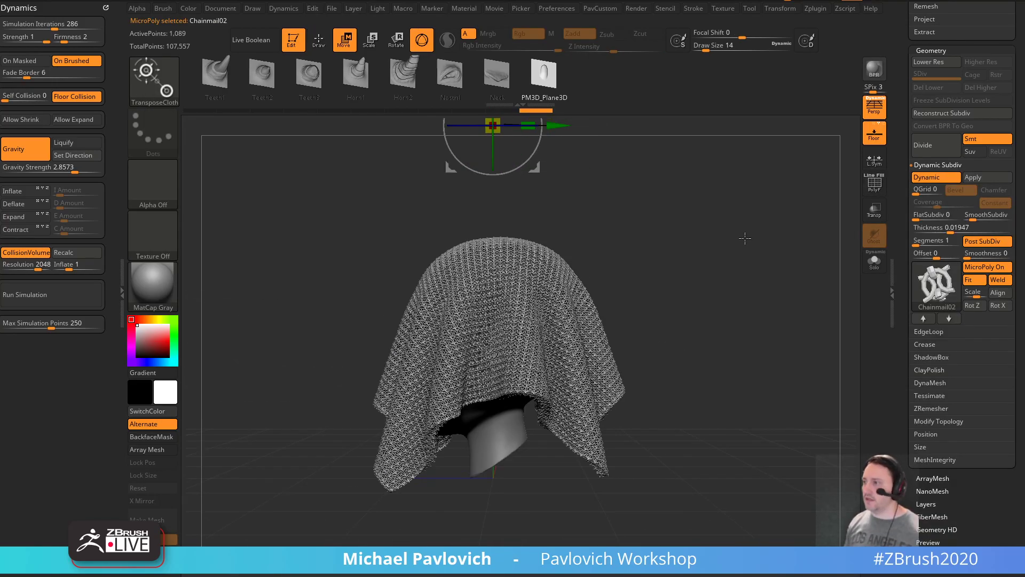
click(506, 289)
drag(480, 248, 587, 250)
drag(694, 267, 753, 303)
key(q)
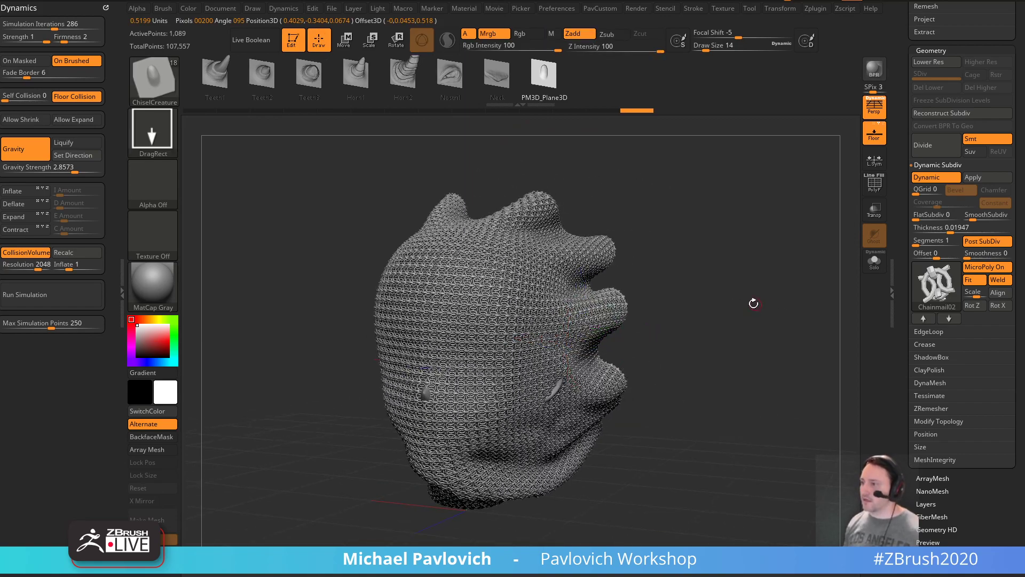
- Make ClothHook the active sculpting brush for working on the chainmail cloth
key(b)
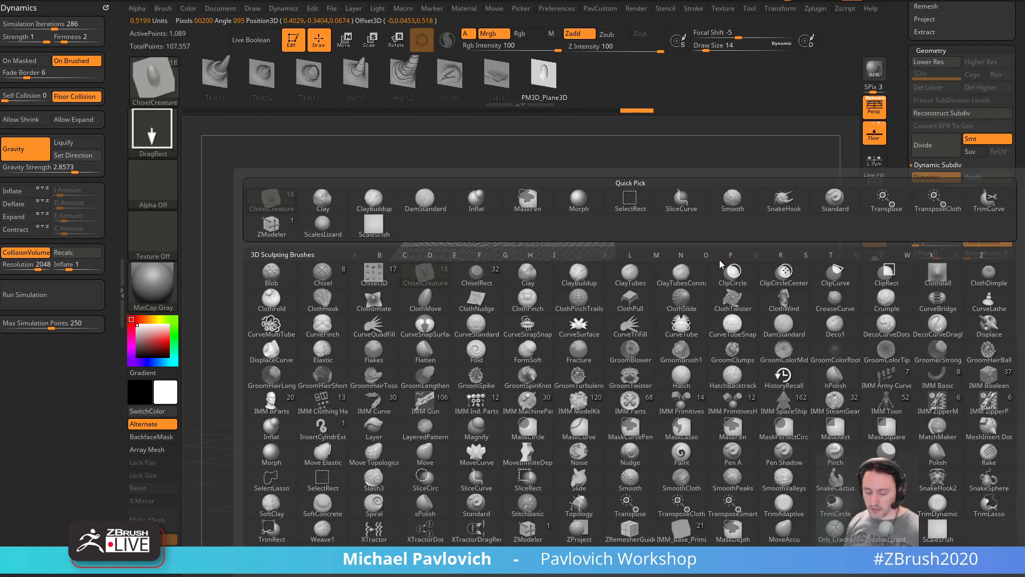
key(c)
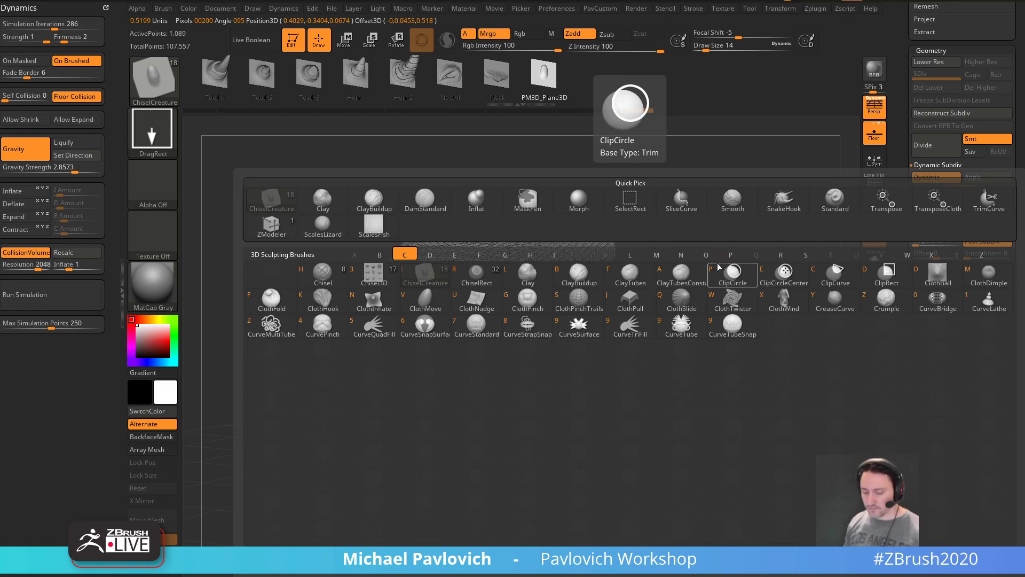
key(p)
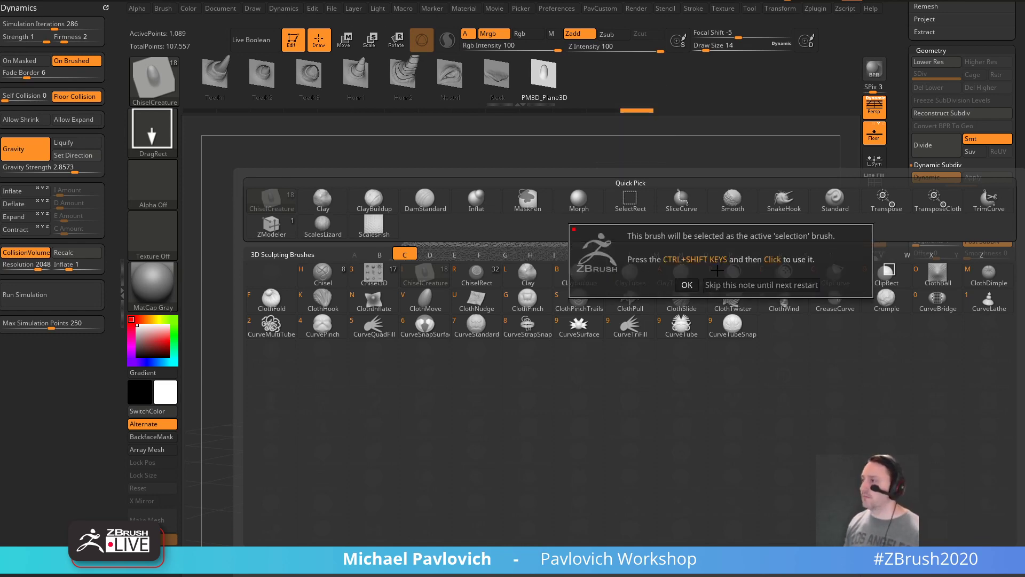
click(716, 286)
key(b)
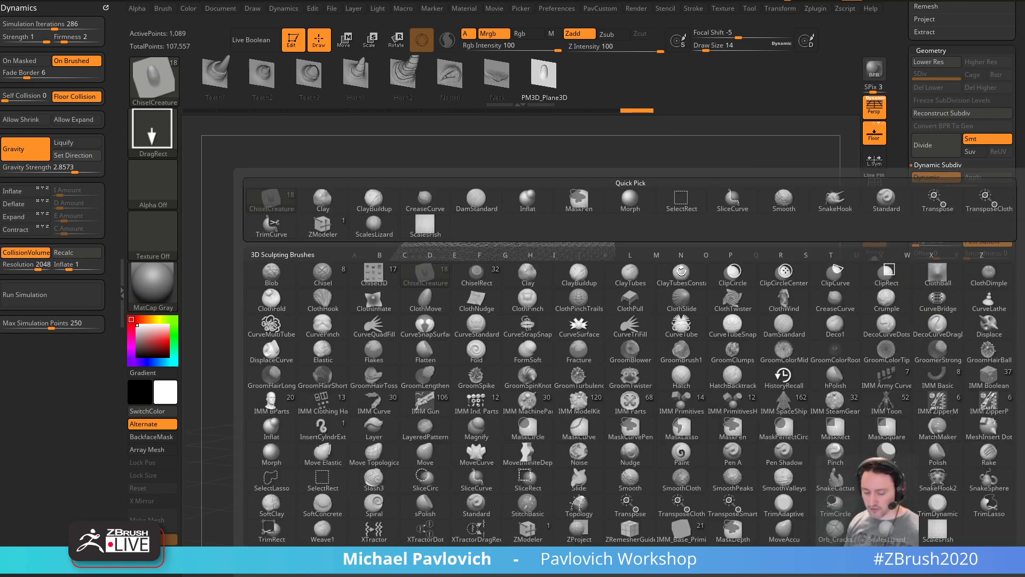
key(c)
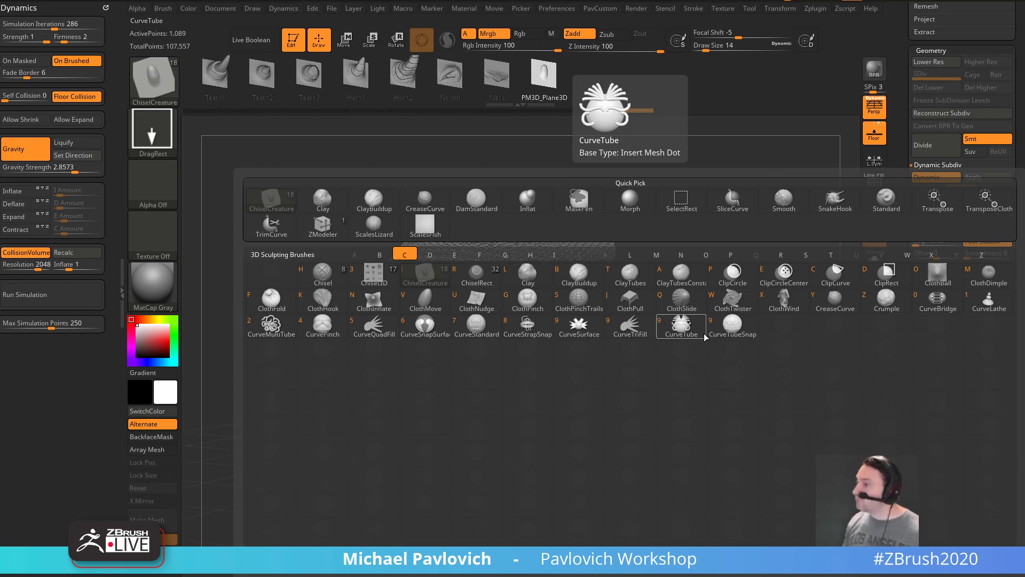
click(312, 297)
drag(732, 298, 686, 299)
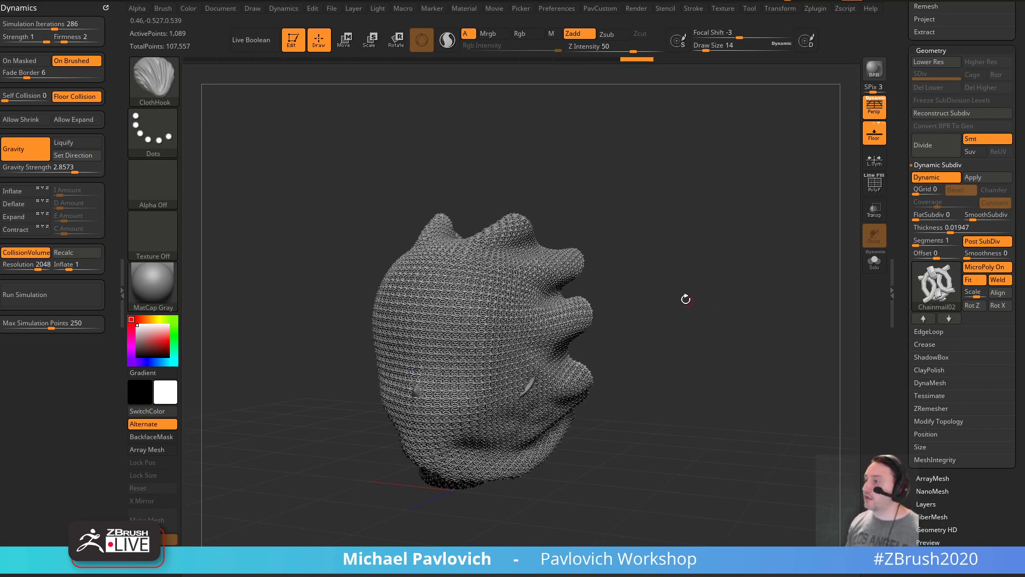
- Pull the folds at the side of the cloth outward with the ClothHook brush at draw size 217
mouse_move(599, 268)
mouse_down()
mouse_move(624, 273)
mouse_move(600, 282)
mouse_up()
key(s)
click(633, 283)
mouse_move(581, 247)
mouse_down()
mouse_move(654, 215)
mouse_move(648, 193)
mouse_up()
mouse_move(475, 297)
mouse_down()
mouse_move(513, 272)
mouse_move(454, 257)
mouse_move(448, 305)
mouse_move(383, 275)
mouse_up()
- Try the Hitch Step MicroPoly pattern on the cloth and replace it with Knitted
click(944, 284)
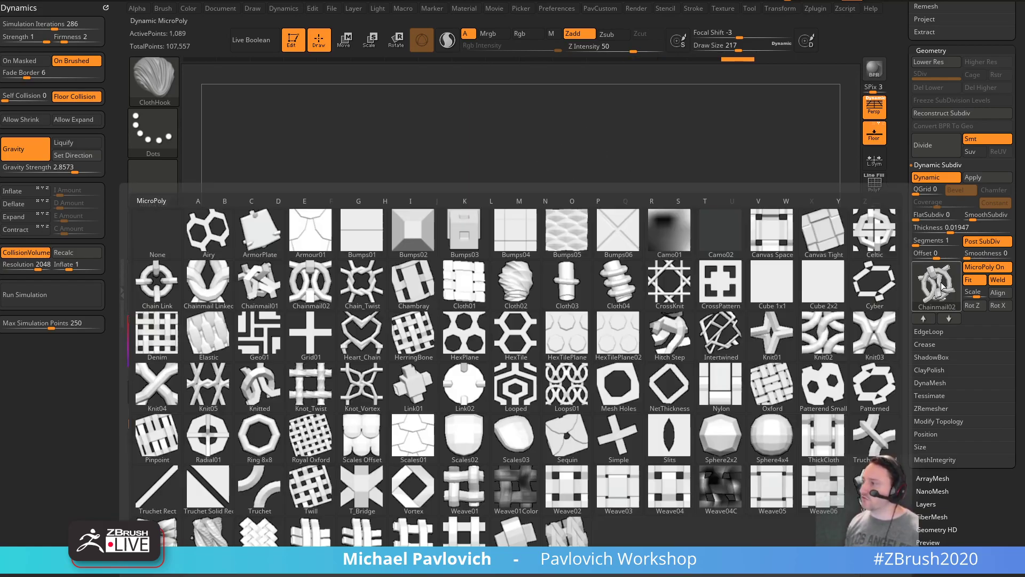
click(670, 334)
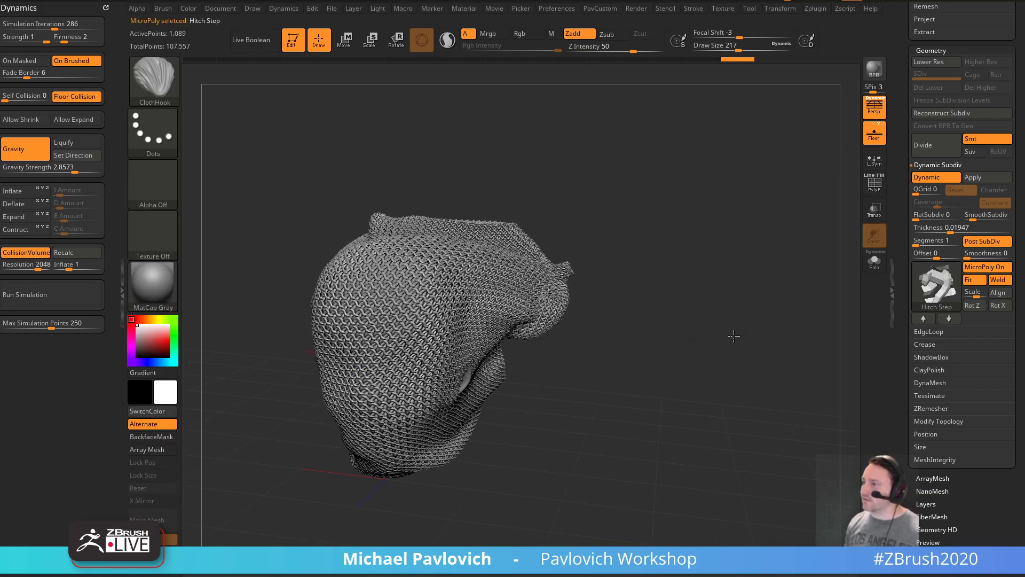
mouse_move(669, 321)
mouse_down()
mouse_move(540, 298)
mouse_move(519, 227)
mouse_move(472, 385)
mouse_up()
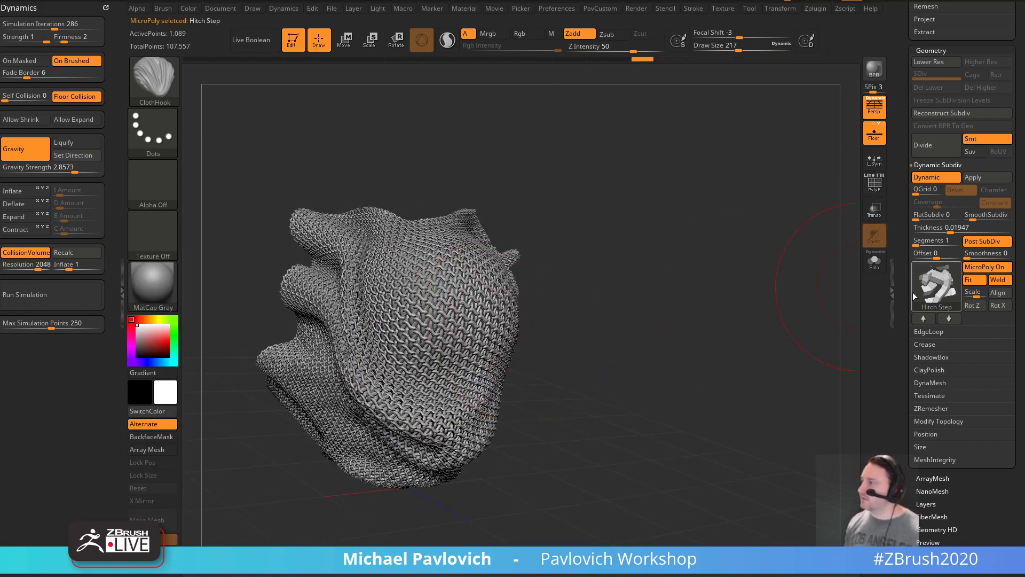
click(933, 287)
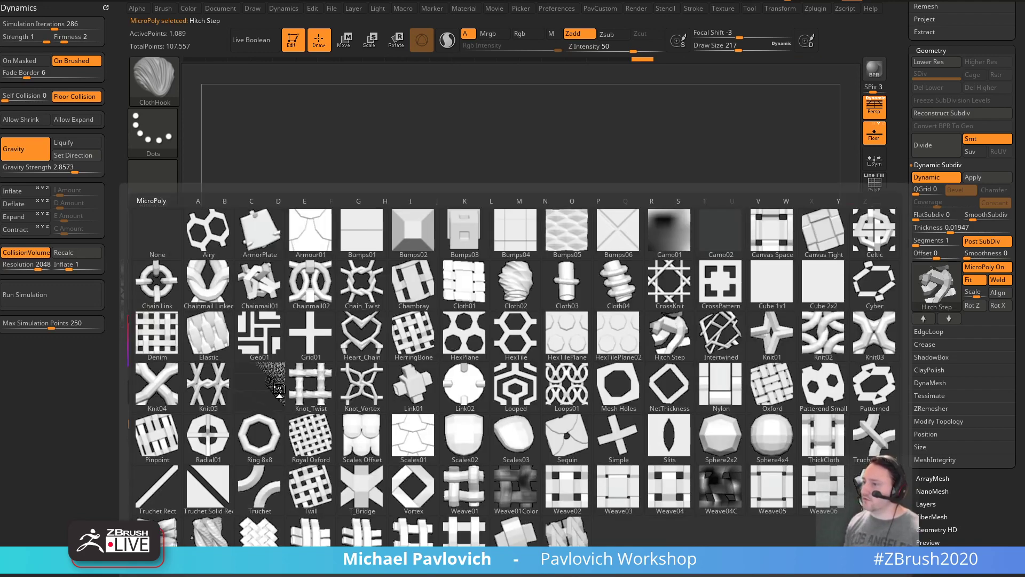
click(259, 385)
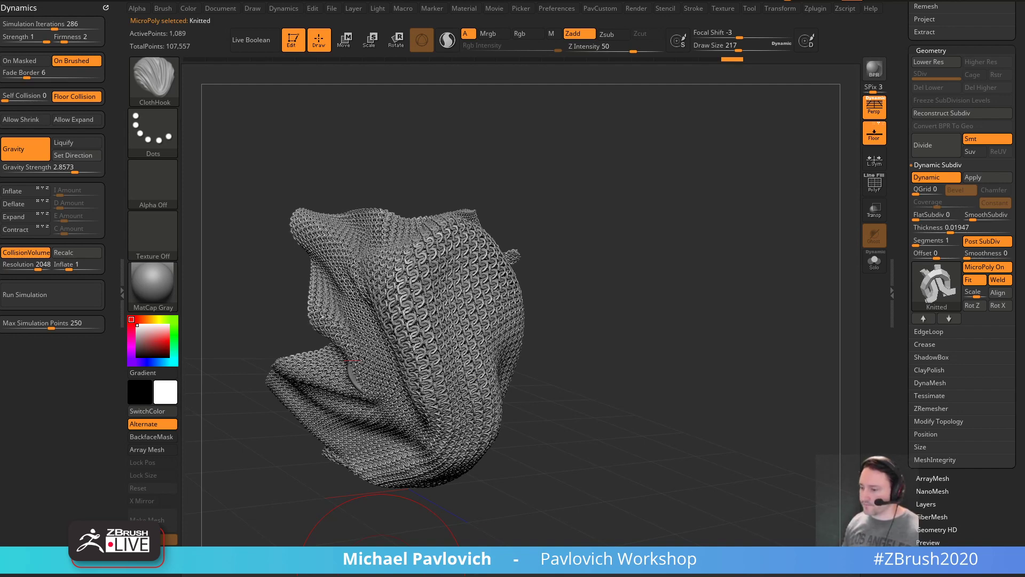
- Switch to the browser, open the "ZBrush 2021 - What's New" playlist and select its link, closing with a return to ZBrush
key(alt+Tab)
scroll(515, 327, up, 3)
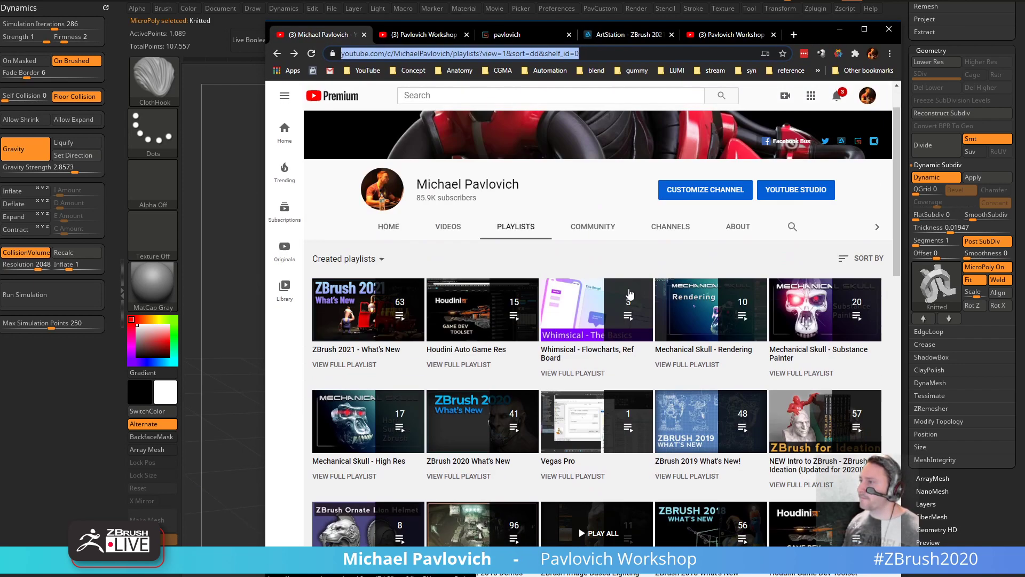
click(350, 318)
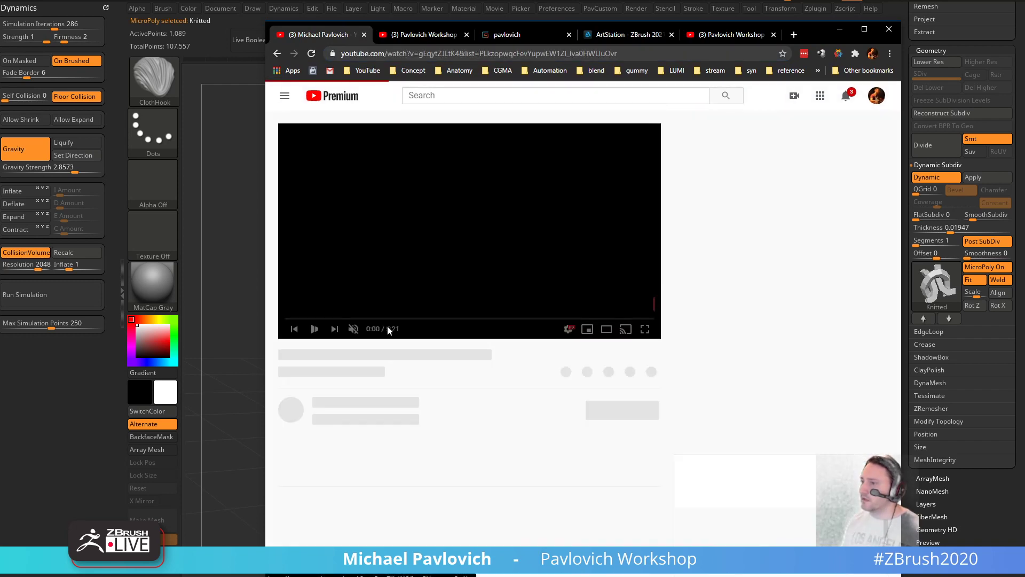
click(419, 53)
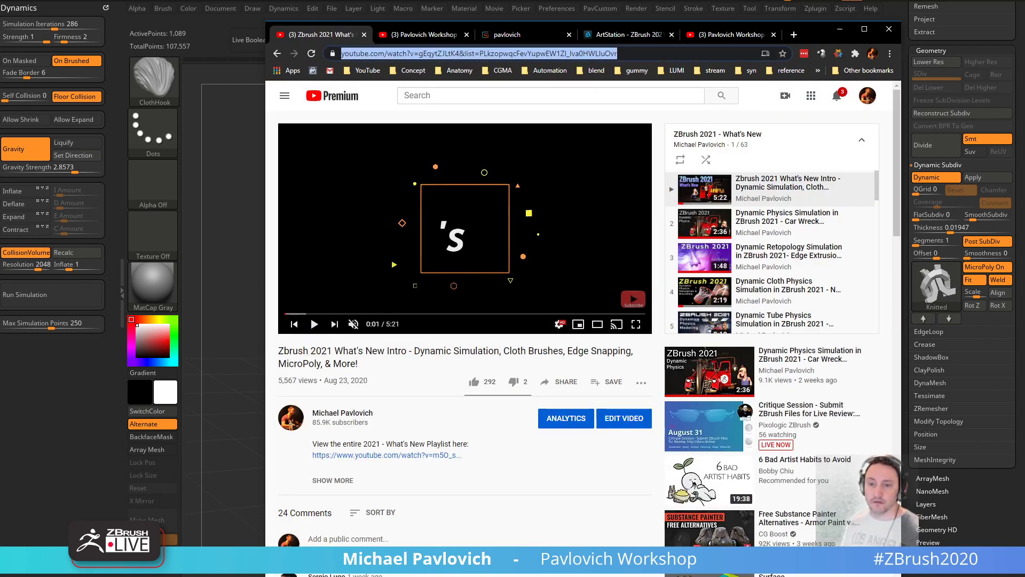
key(alt+Tab)
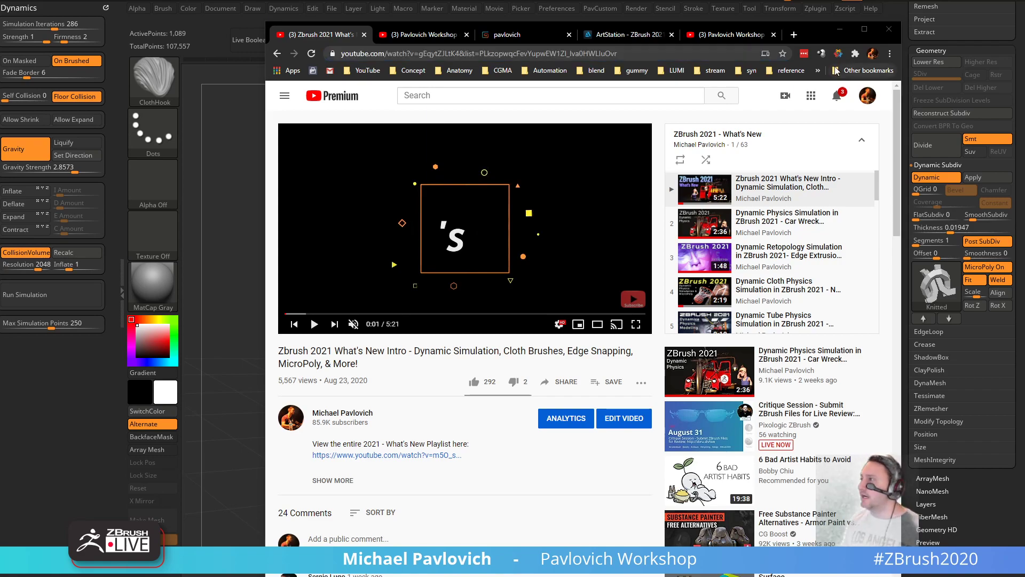
click(839, 30)
- Step the undo history back to the Chainmail02 cloth and pull it with ClothHook at draw size 33
mouse_move(634, 264)
mouse_down()
mouse_move(614, 222)
mouse_move(700, 231)
mouse_up()
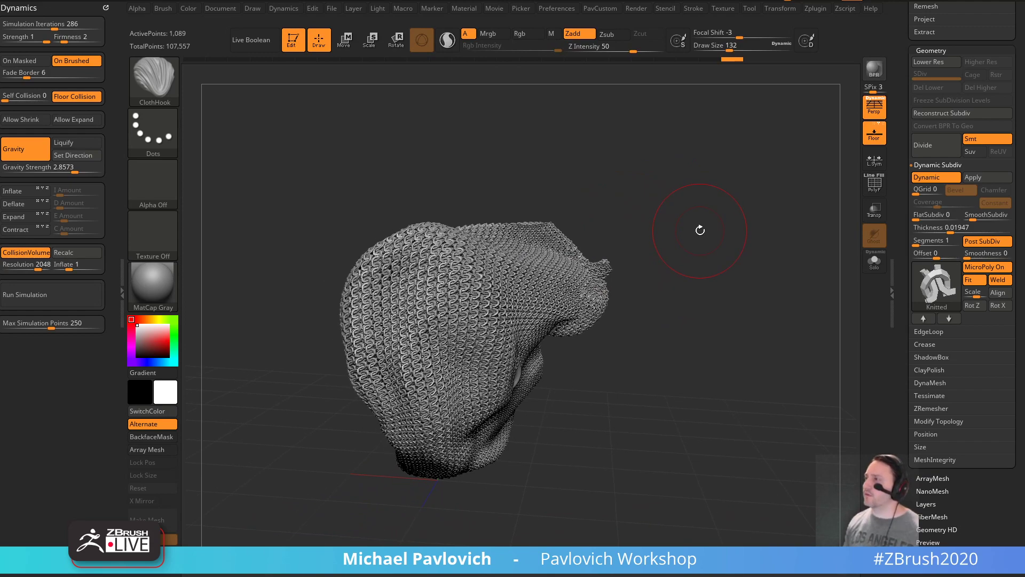
drag(727, 60, 450, 72)
key(s)
drag(656, 244, 710, 259)
click(649, 248)
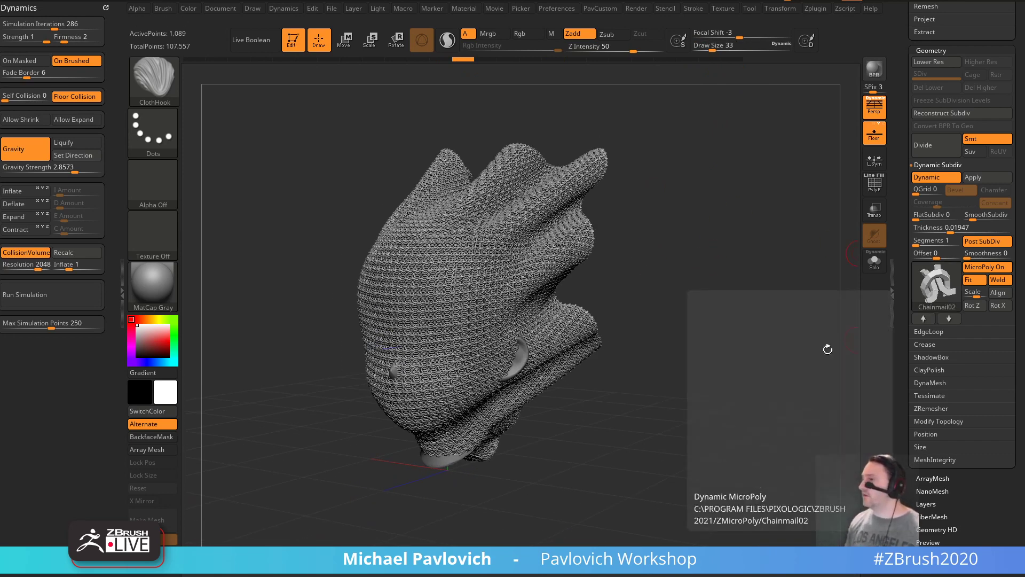
- Change the cloth's MicroPoly pattern to Cube 1x1 and turn off Weld
click(936, 293)
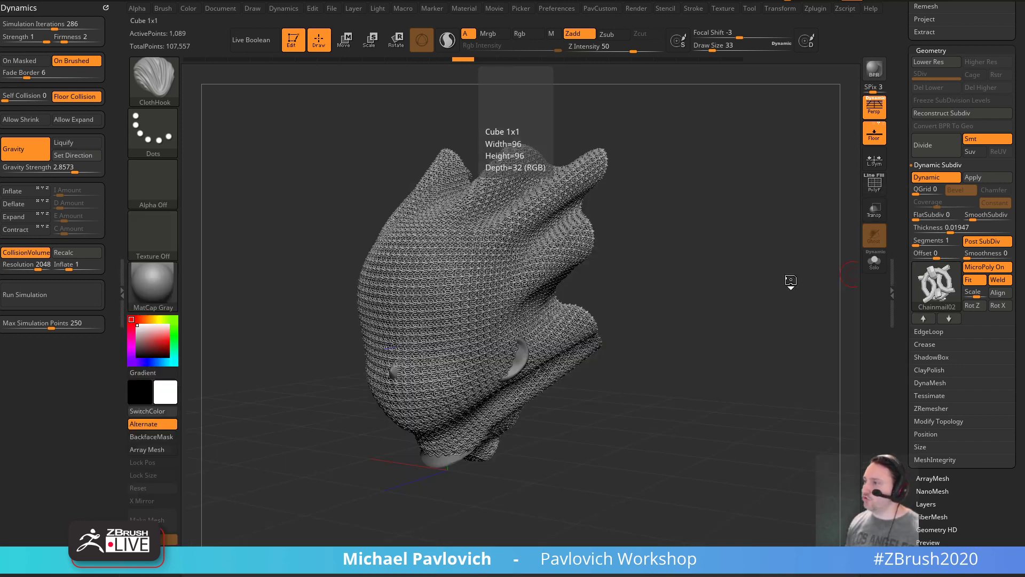
click(773, 283)
drag(723, 298, 787, 274)
scroll(913, 236, down, 3)
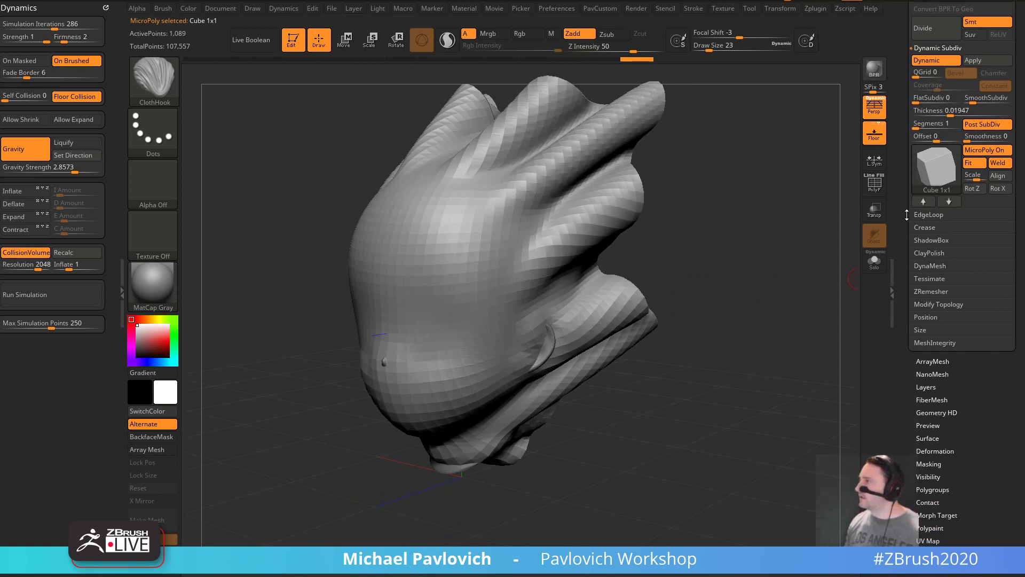
click(997, 163)
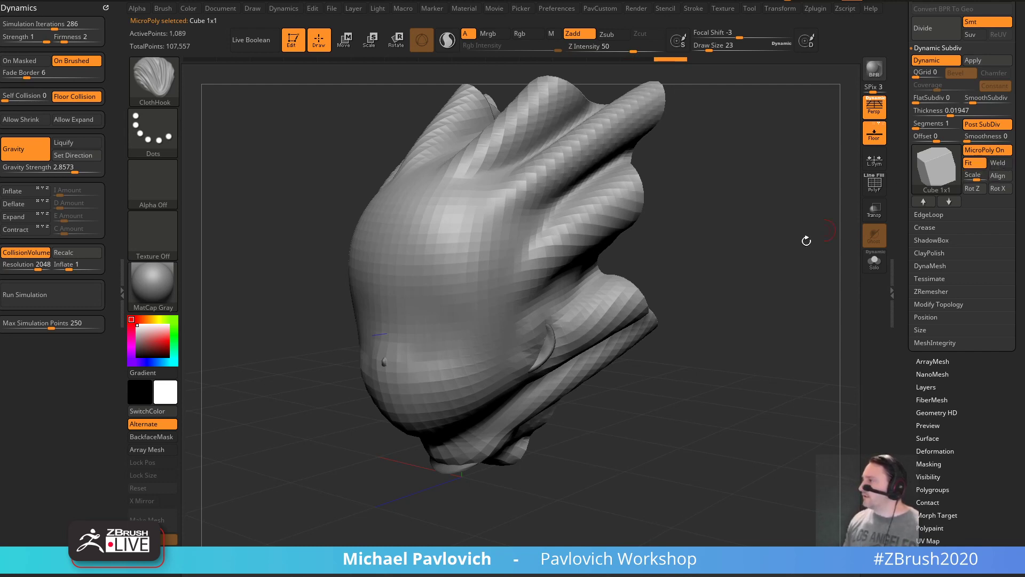
drag(806, 241, 790, 267)
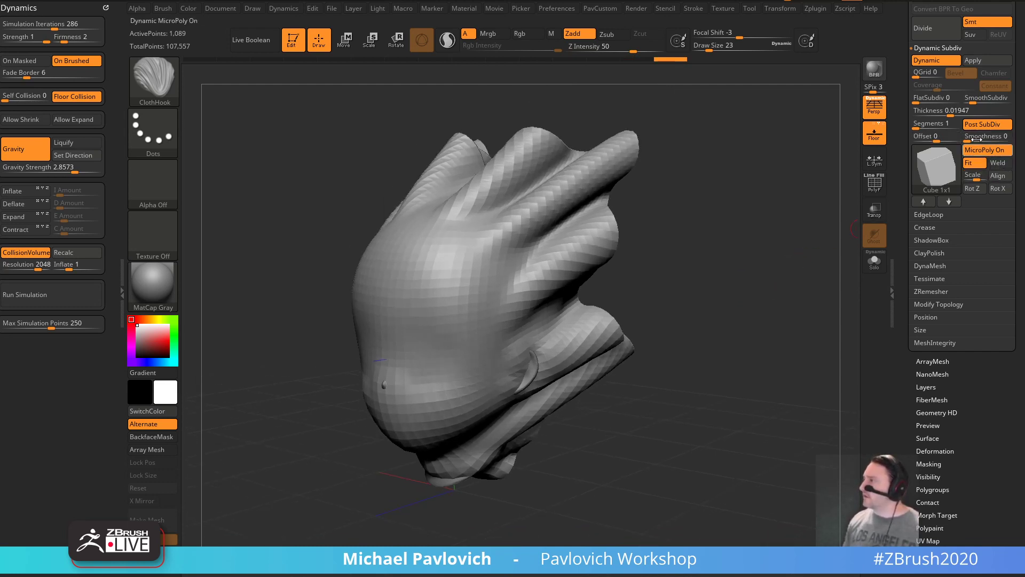
- Apply Dynamic Subdiv to turn the cube pattern into real geometry and inspect the mesh with PolyFrame
click(973, 60)
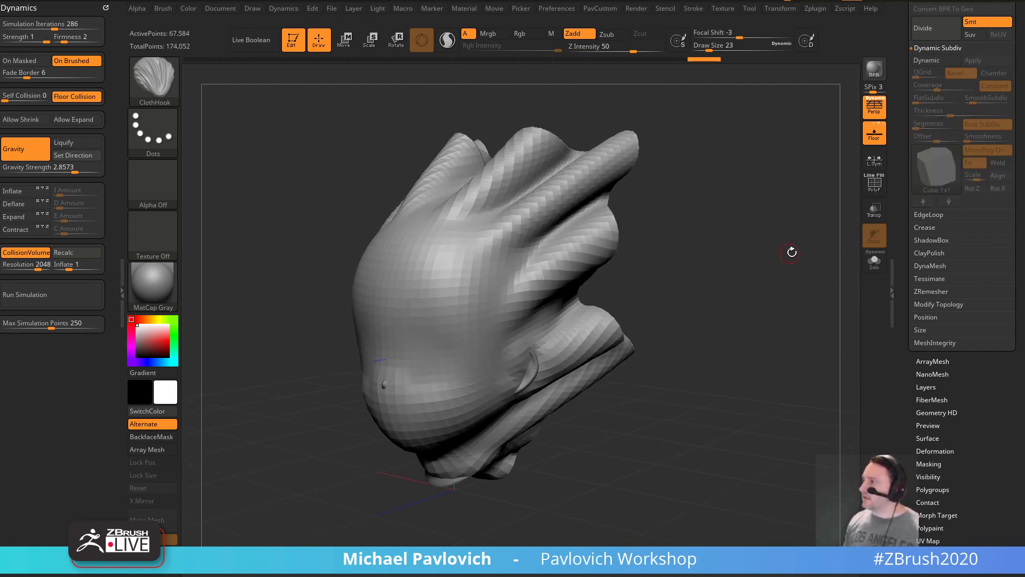
click(874, 187)
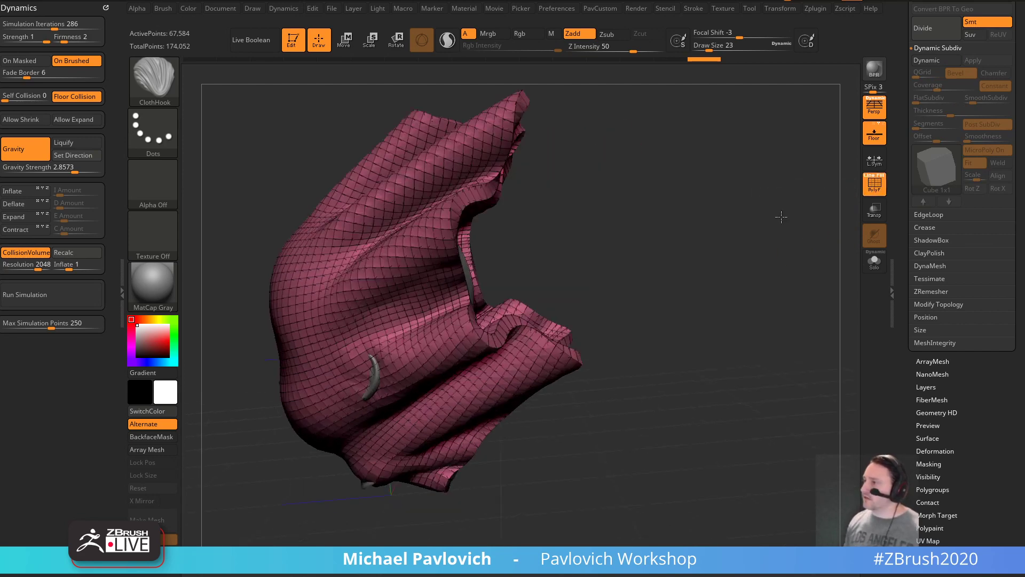
click(874, 187)
drag(794, 234, 544, 255)
- Run a gravity simulation on the applied cube mesh and display it with PolyFrame on and perspective off
click(39, 290)
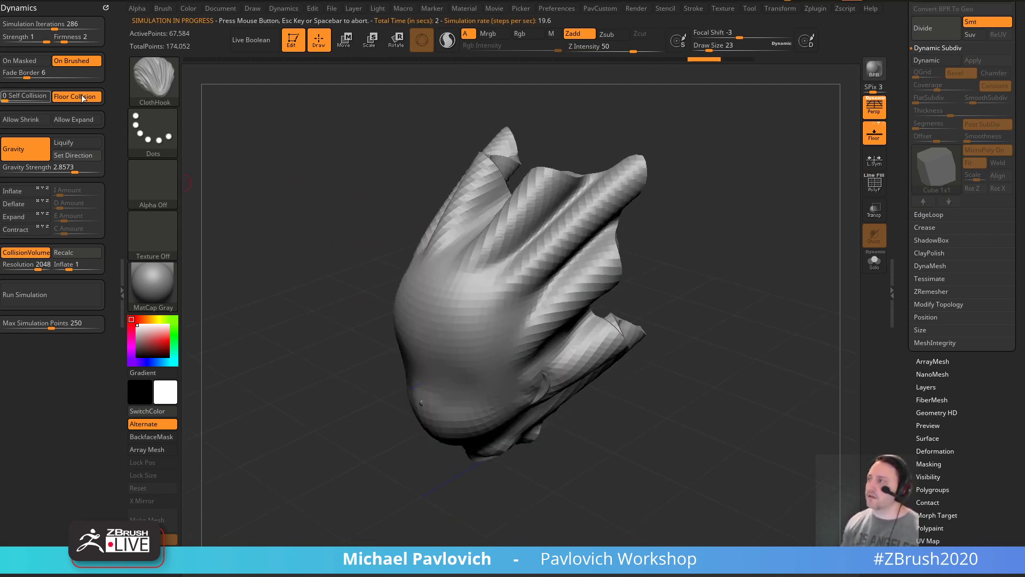
click(874, 183)
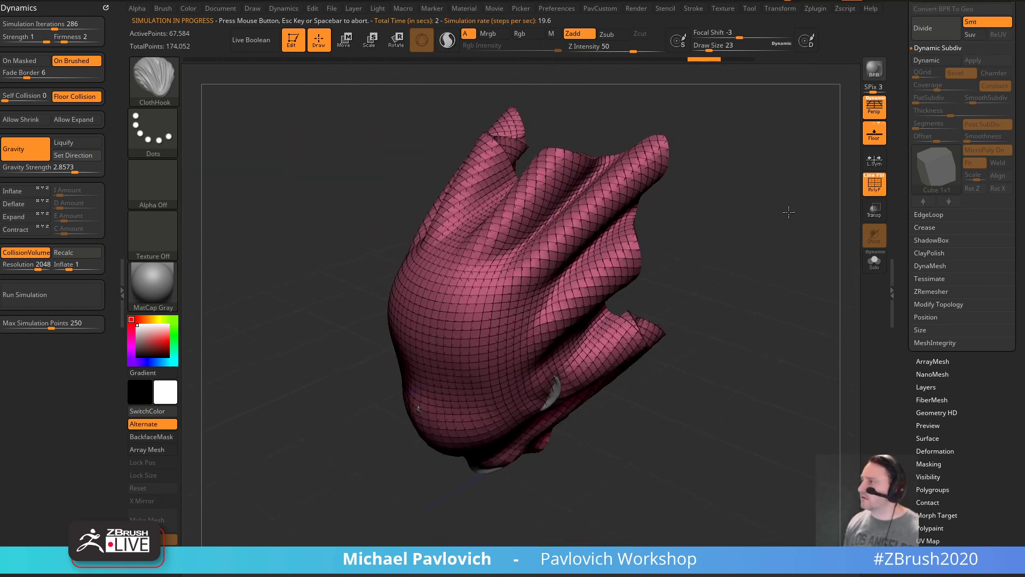
drag(788, 212, 813, 207)
key(p)
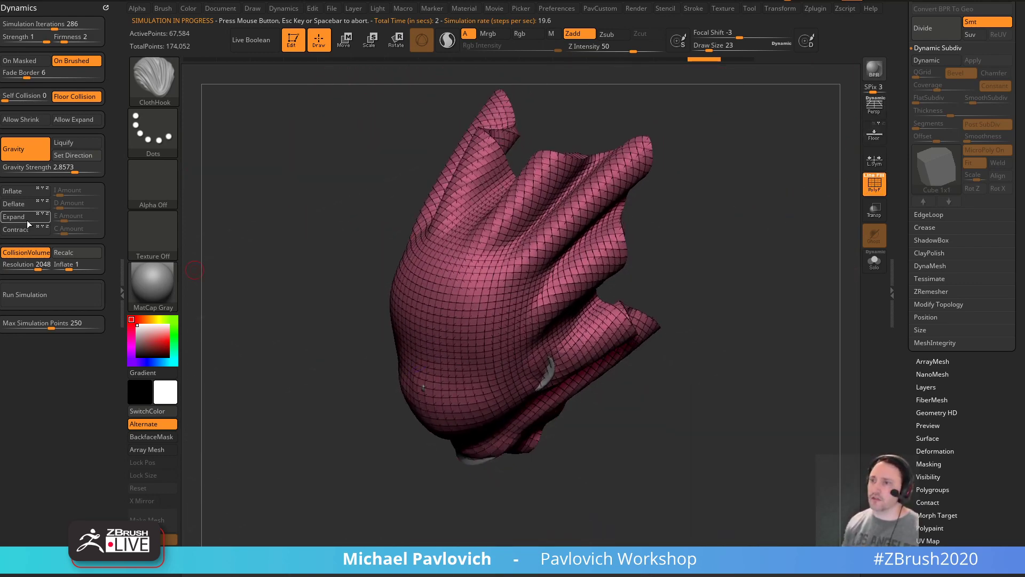
- Set self collision to 1, simulation iterations to 100 and gravity strength to 10, and run the simulation on the cubes
click(16, 99)
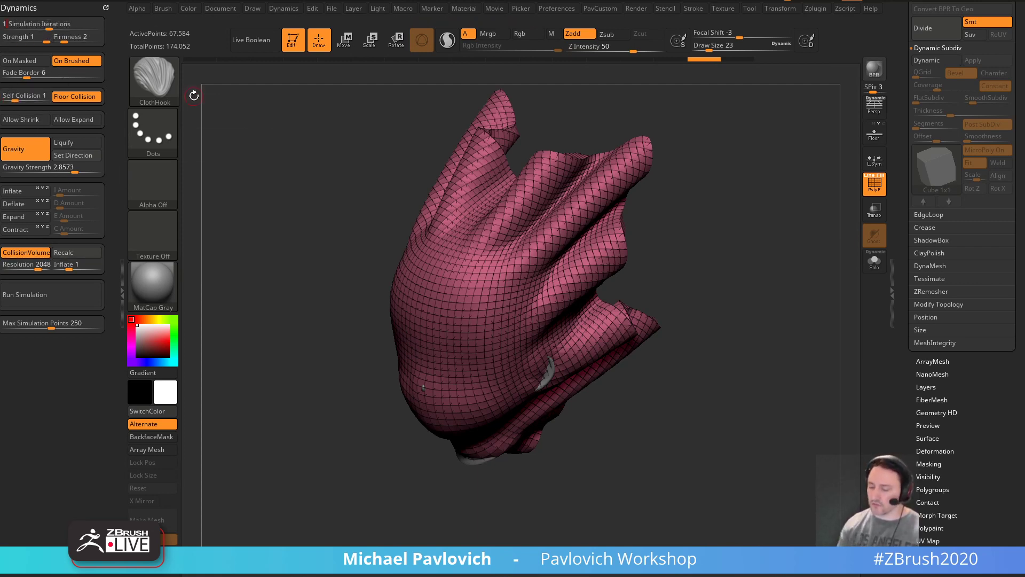
click(77, 166)
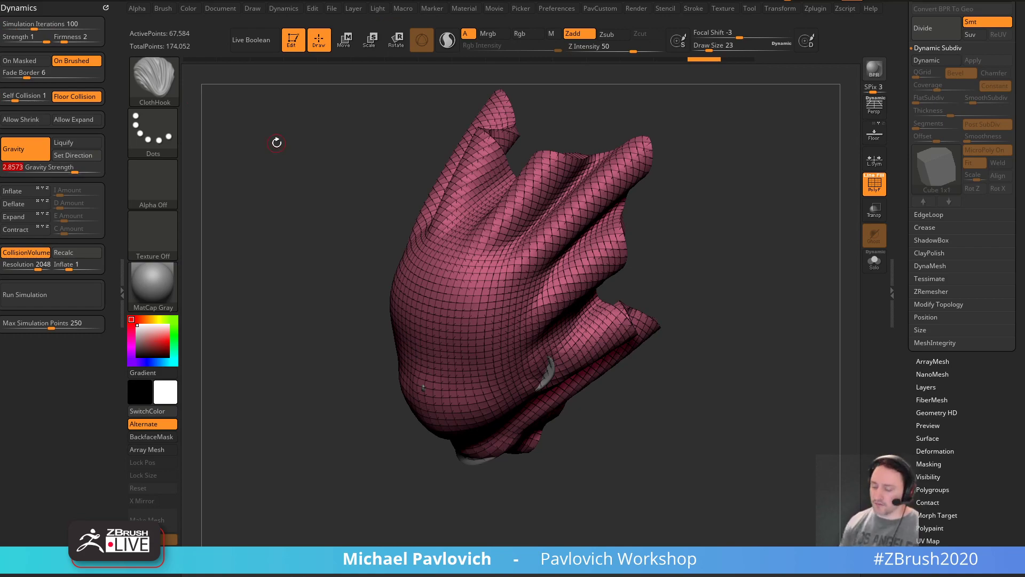
click(51, 295)
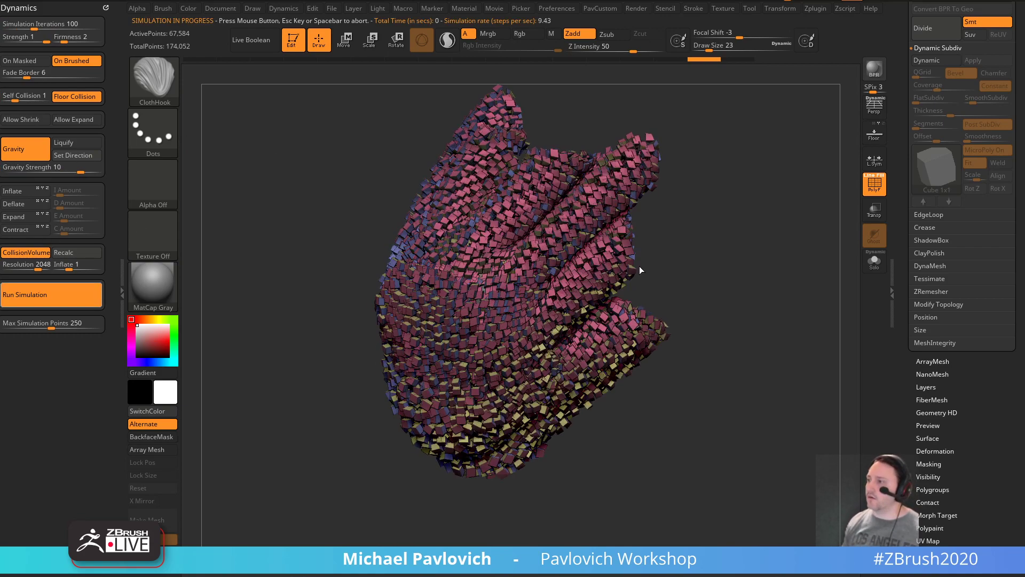
- Turn off PolyFrame, run the gravity simulation on the separate cubes and stop it once they have scattered around the head
click(874, 183)
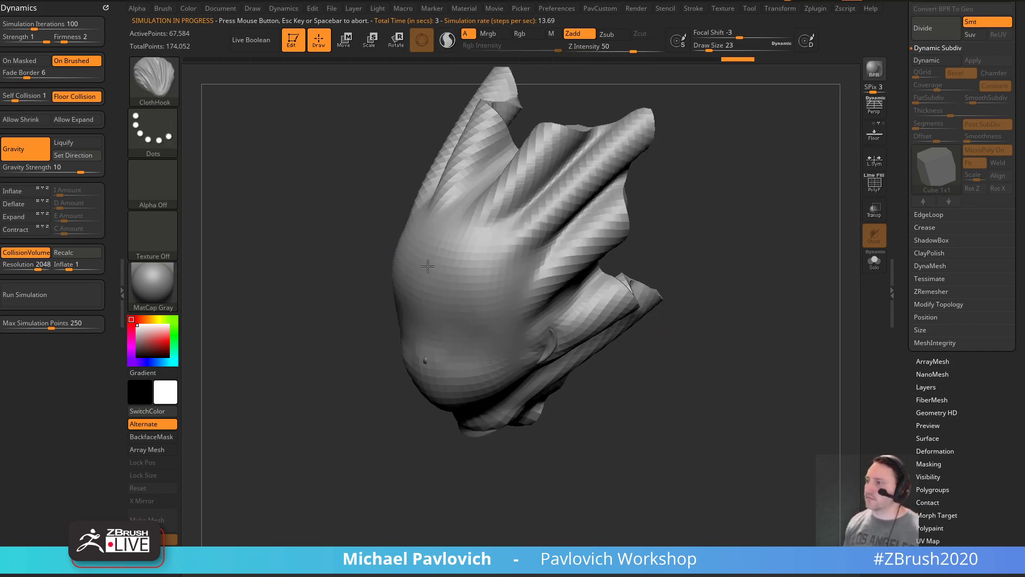
click(31, 300)
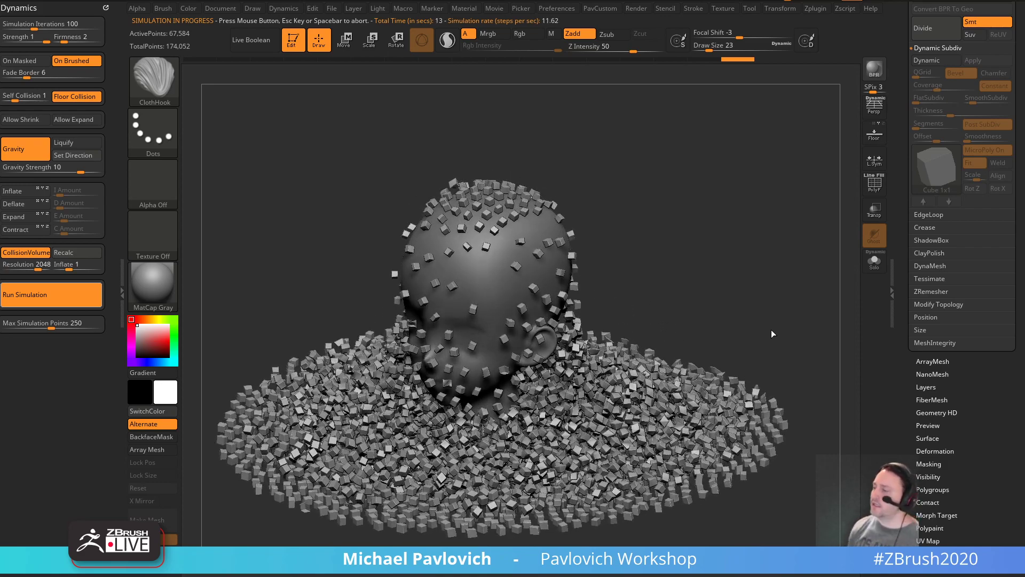
click(677, 225)
- Undo the simulation, the applied cube geometry and the cube pattern settings, back to the welded chainmail cloth
key(ctrl+z)
mouse_move(718, 216)
mouse_down()
mouse_move(737, 204)
mouse_move(714, 238)
mouse_move(732, 227)
mouse_up()
key(ctrl+z)
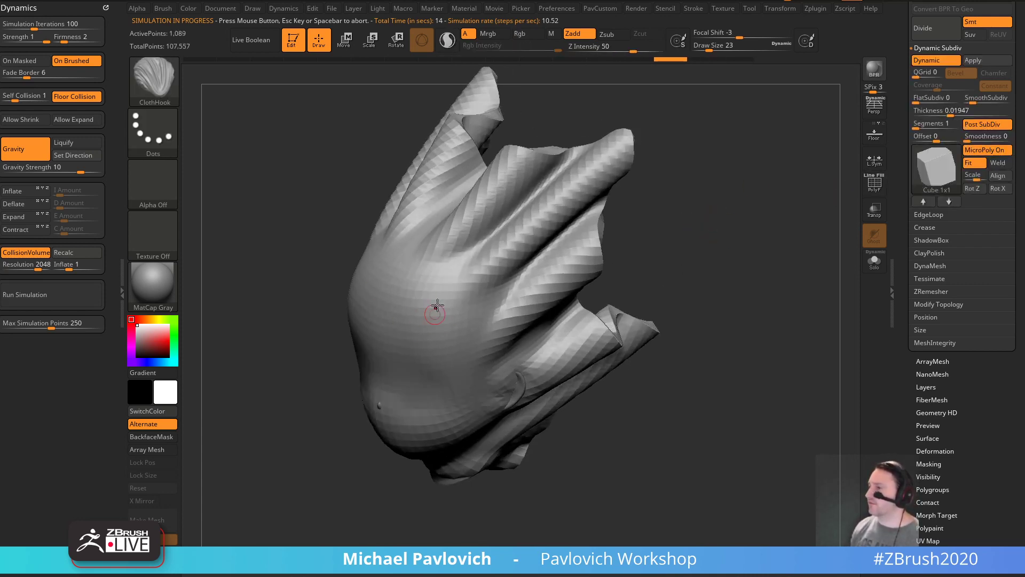
key(ctrl+z)
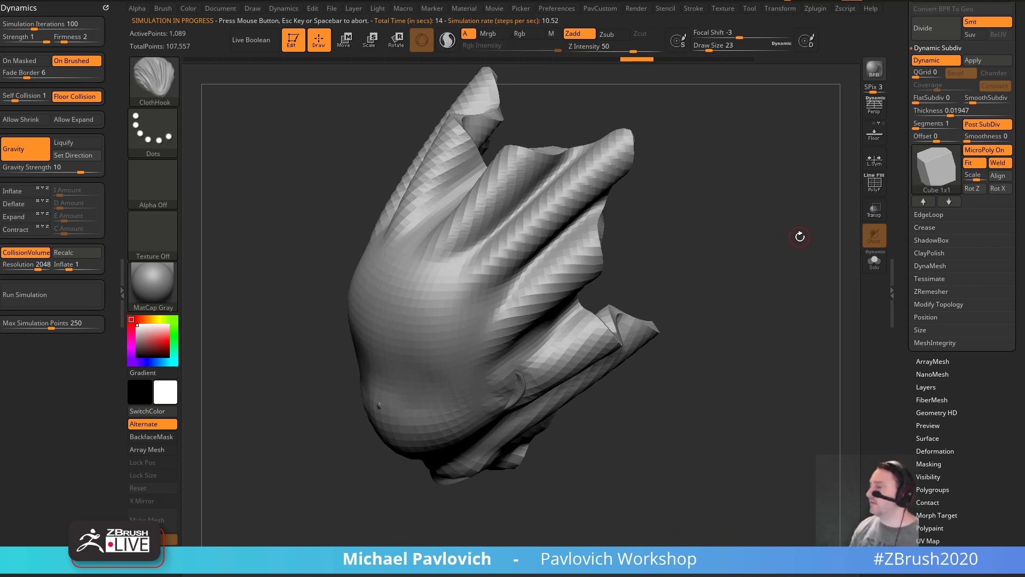
key(ctrl+z)
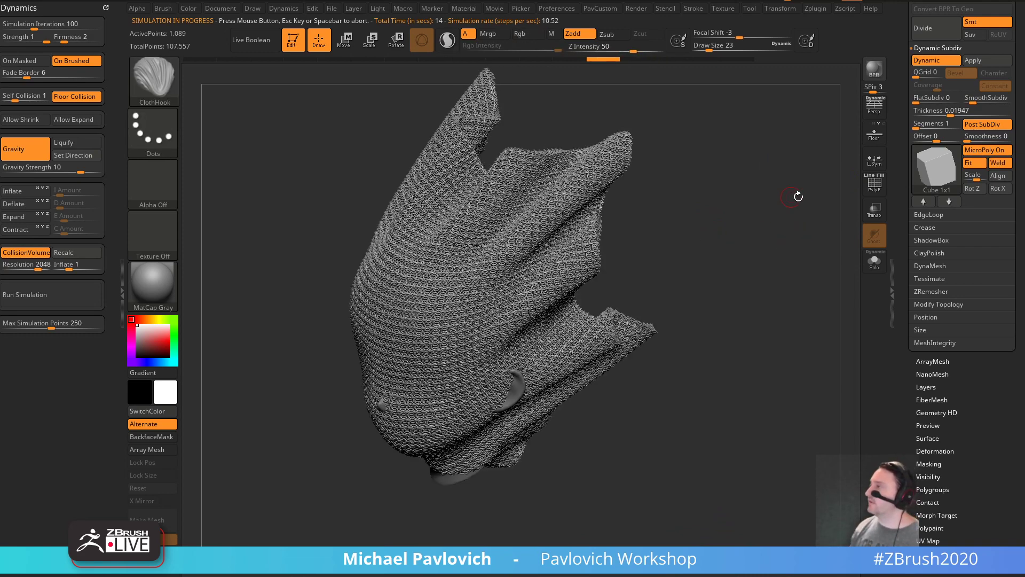
- Clear the canvas and draw a PolyMesh3D star as a separate tool in Edit mode
click(293, 47)
key(ctrl+n)
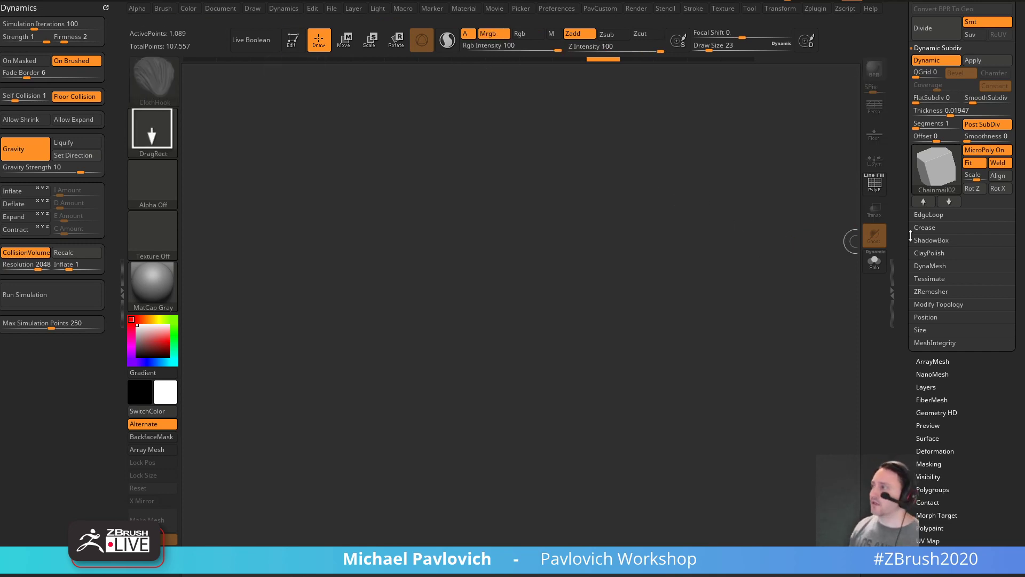
drag(904, 233, 903, 404)
click(958, 188)
click(991, 160)
drag(463, 332, 603, 211)
key(t)
- Replace the star with the Philips Type01 screw head from the IMM Ind. Parts brush and frame it
key(b)
key(i)
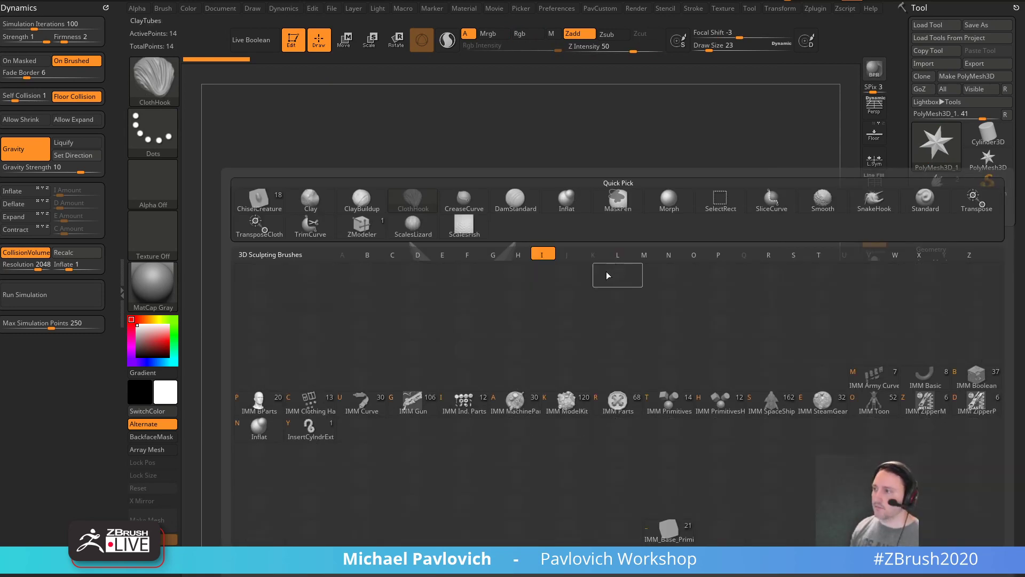
key(i)
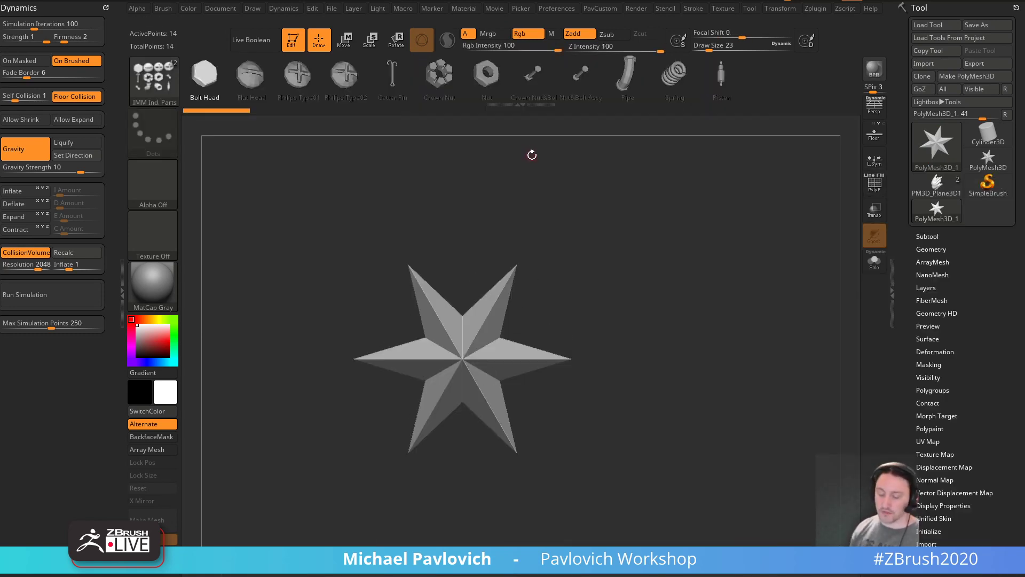
click(297, 77)
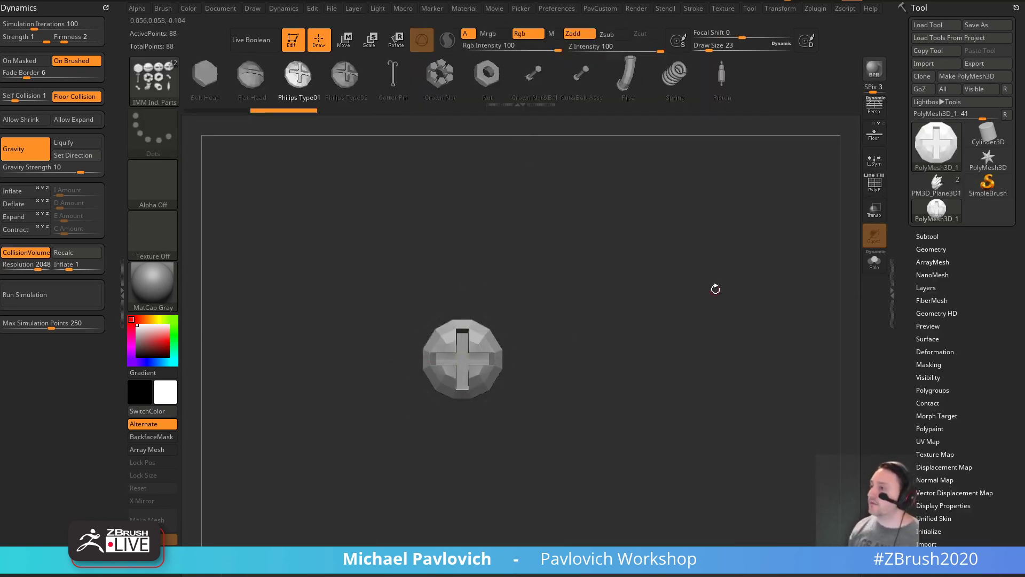
key(1)
click(695, 196)
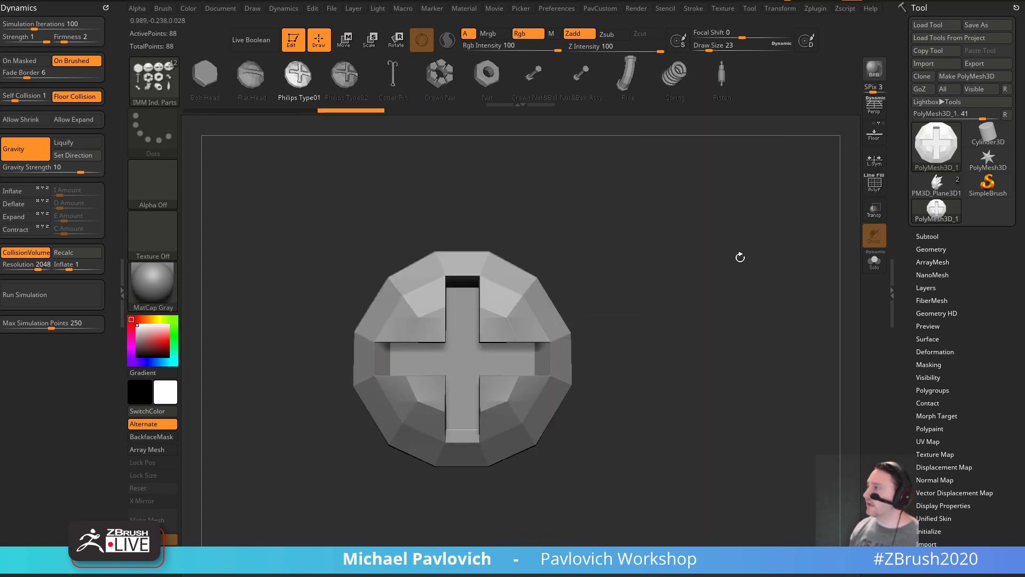
- Return to the draped plane tool and assign the screw head PolyMesh3D_1 as its custom MicroPoly mesh
click(940, 193)
drag(766, 336, 778, 380)
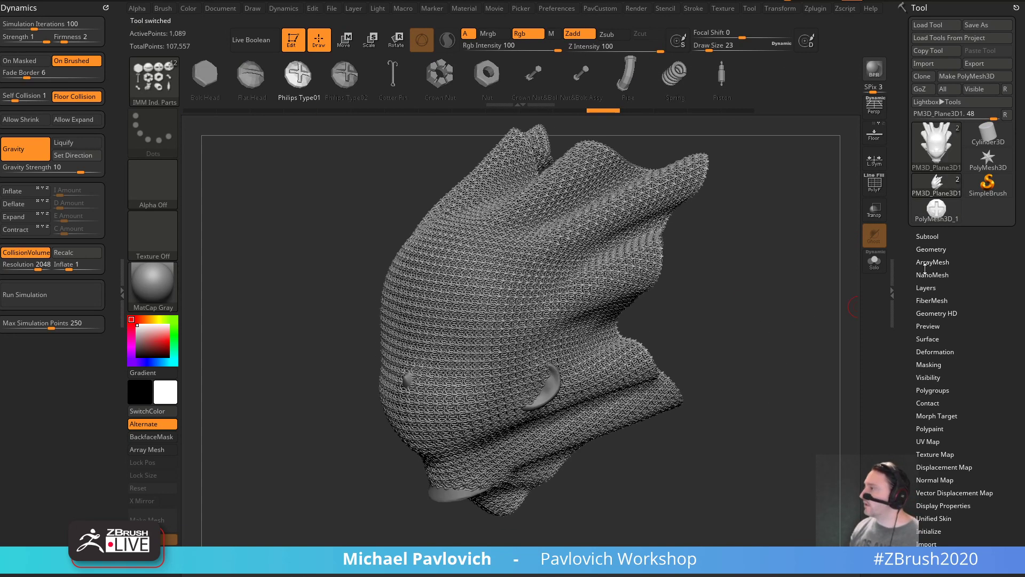
click(931, 249)
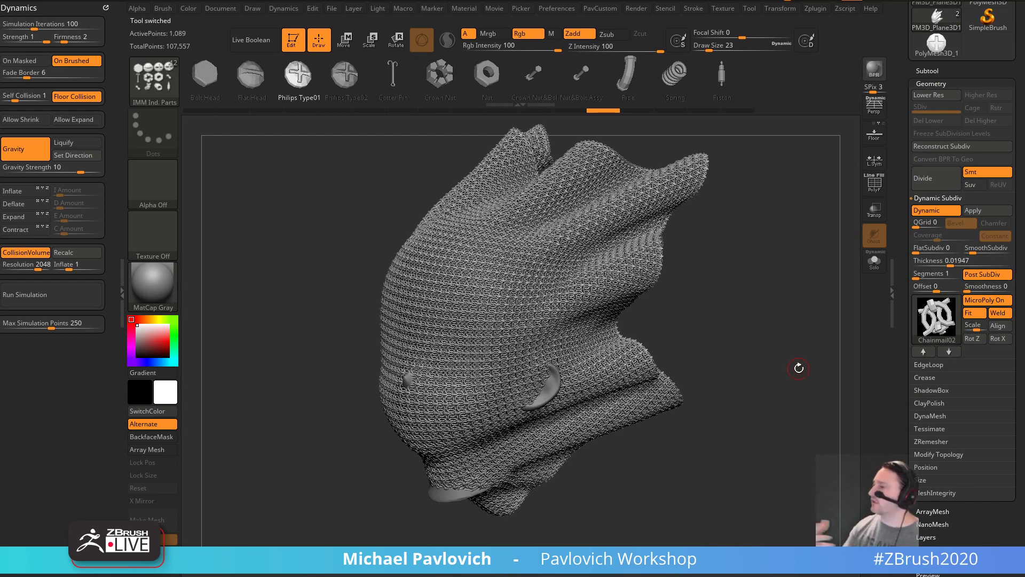
click(934, 324)
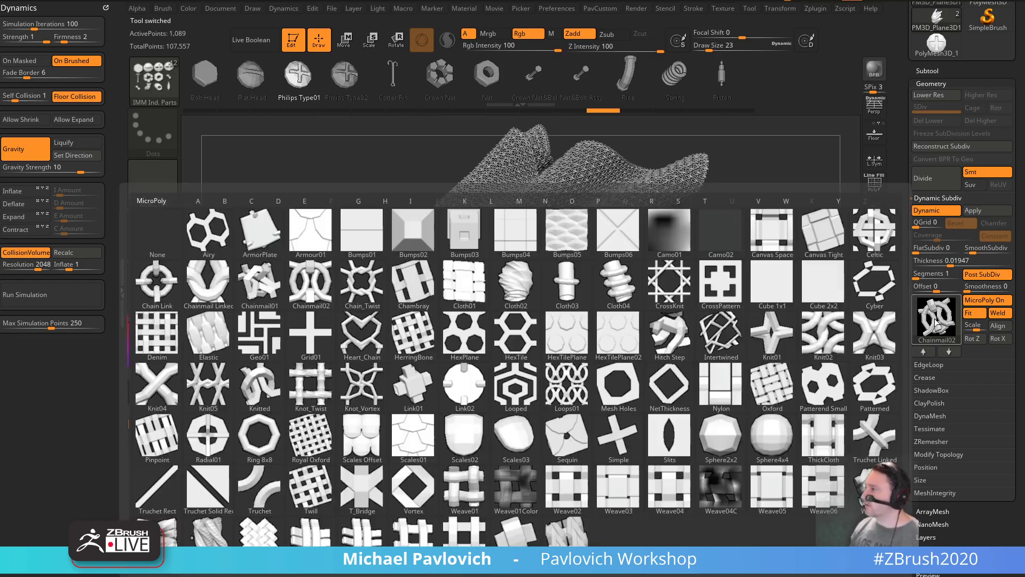
shift+click(933, 324)
click(514, 389)
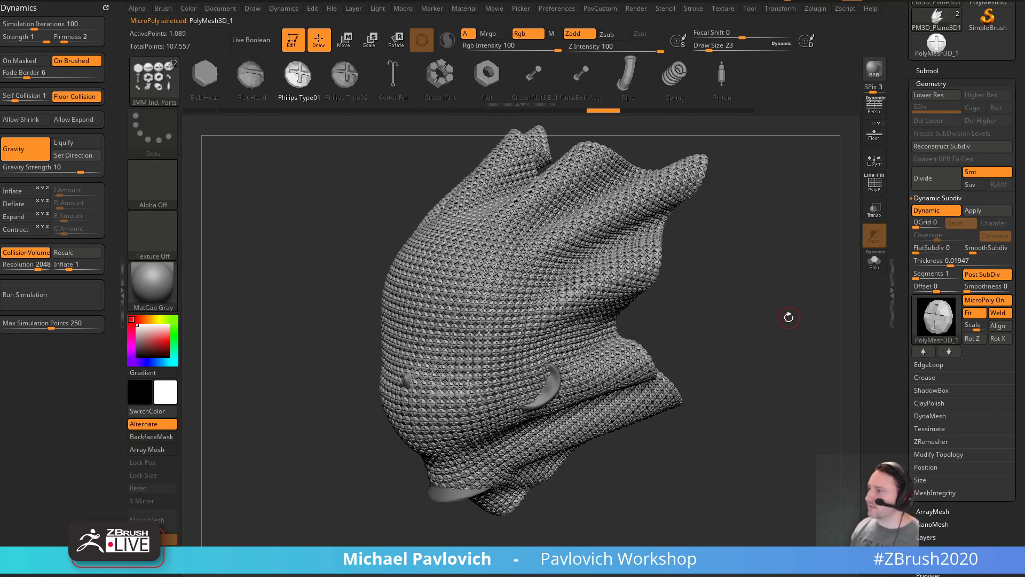
- Pull the screw-patterned cloth across the head with the ClothHook brush at Draw Size 104, and set Draw Size to 17
mouse_move(777, 326)
mouse_down()
mouse_move(808, 304)
mouse_move(785, 268)
mouse_move(814, 240)
mouse_move(786, 283)
mouse_move(795, 289)
mouse_up()
key(s)
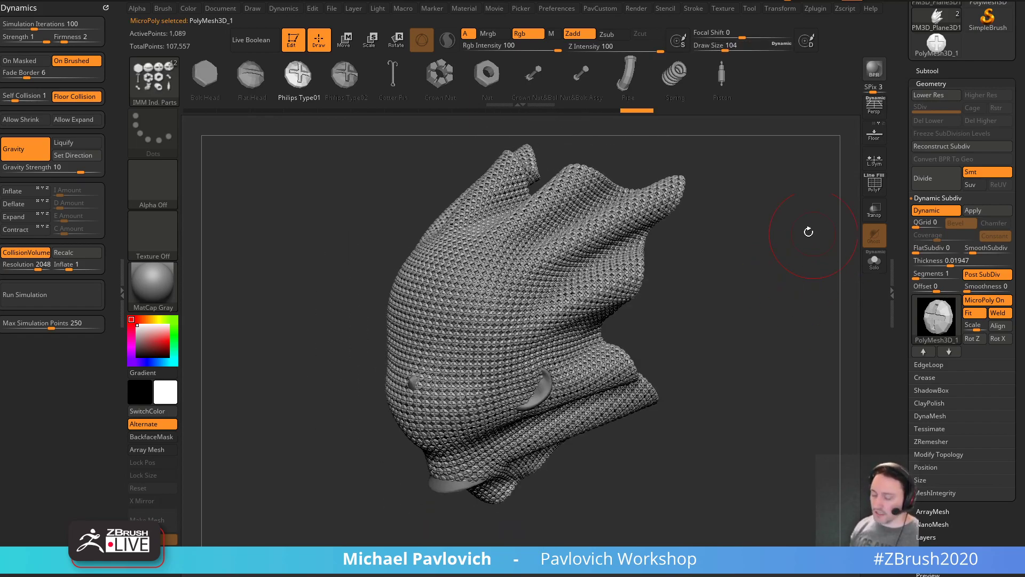
key(b)
click(732, 225)
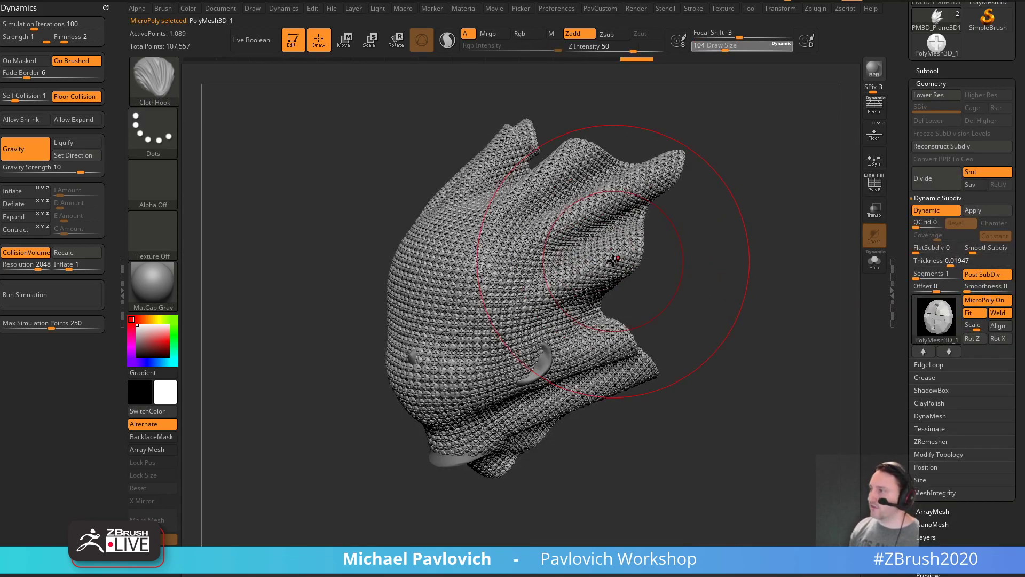
mouse_move(614, 251)
mouse_down()
mouse_move(425, 278)
mouse_move(429, 269)
mouse_up()
key(s)
mouse_move(698, 315)
mouse_down()
mouse_move(682, 314)
mouse_move(699, 320)
mouse_move(717, 291)
mouse_up()
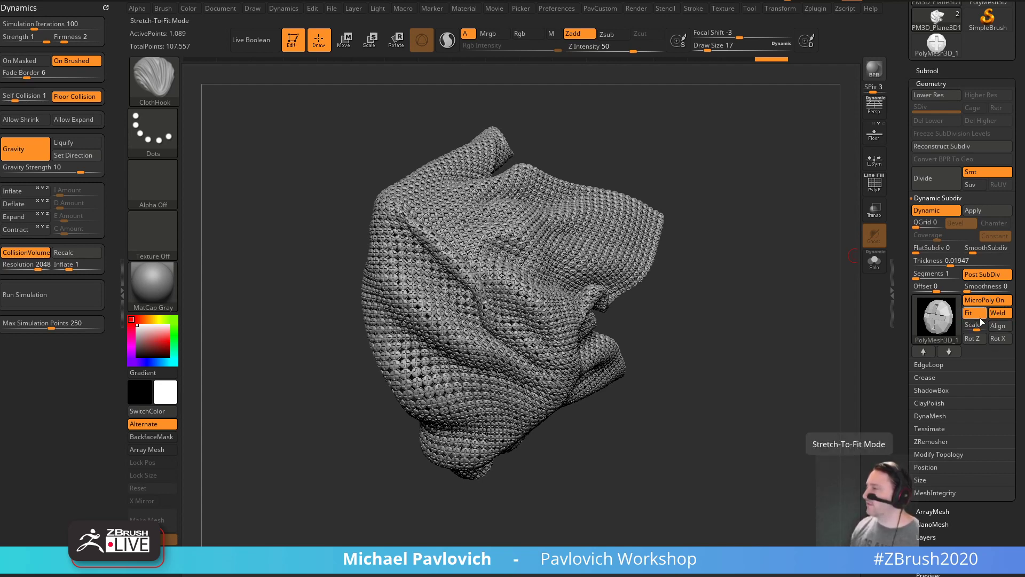
- Turn off MicroPoly Weld and try Unweld All in Modify Topology to separate the cloth's polygons
scroll(924, 256, up, 1)
click(887, 428)
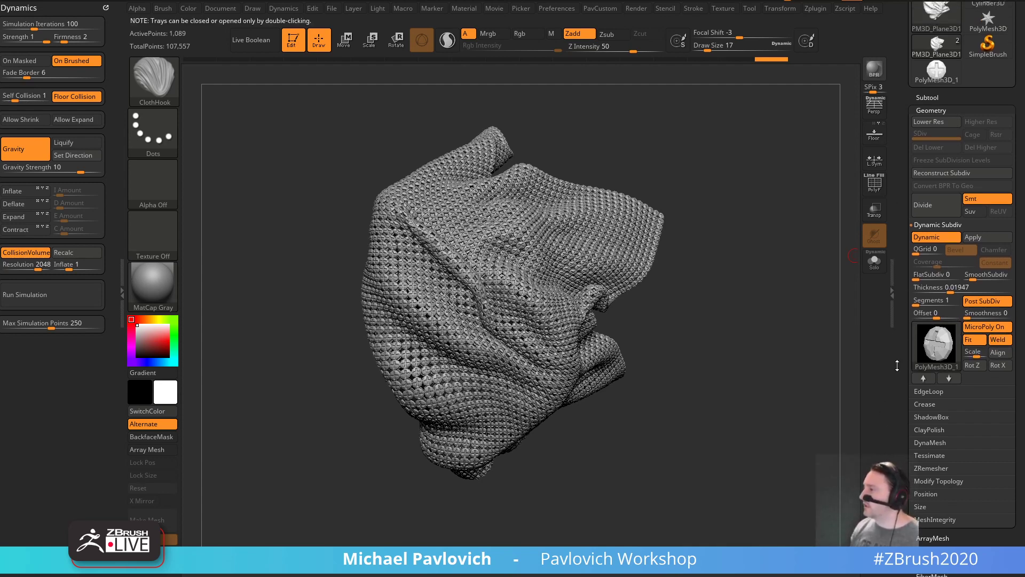
scroll(950, 276, down, 8)
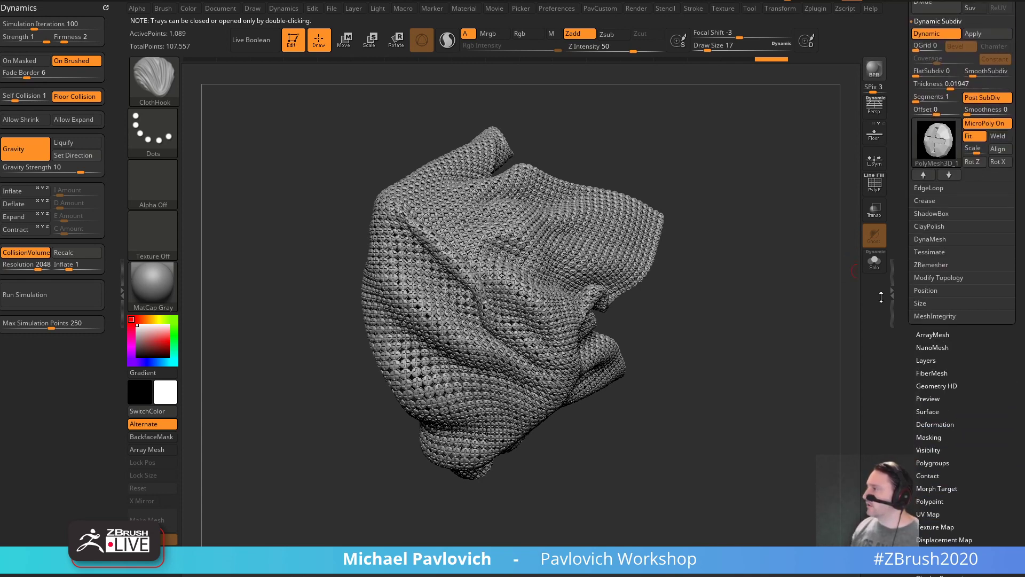
key(shift)
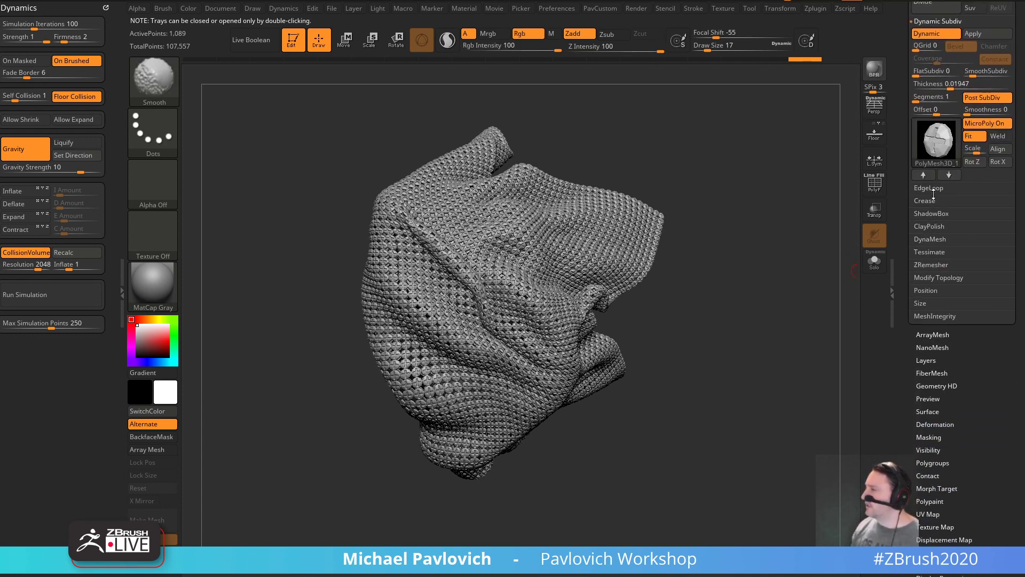
click(932, 277)
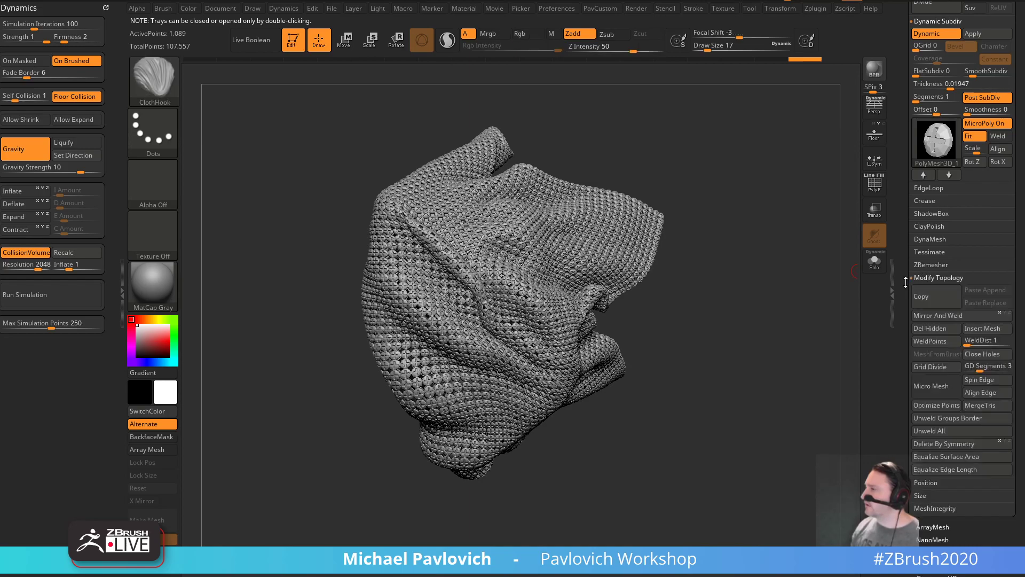
scroll(937, 317, down, 1)
click(937, 380)
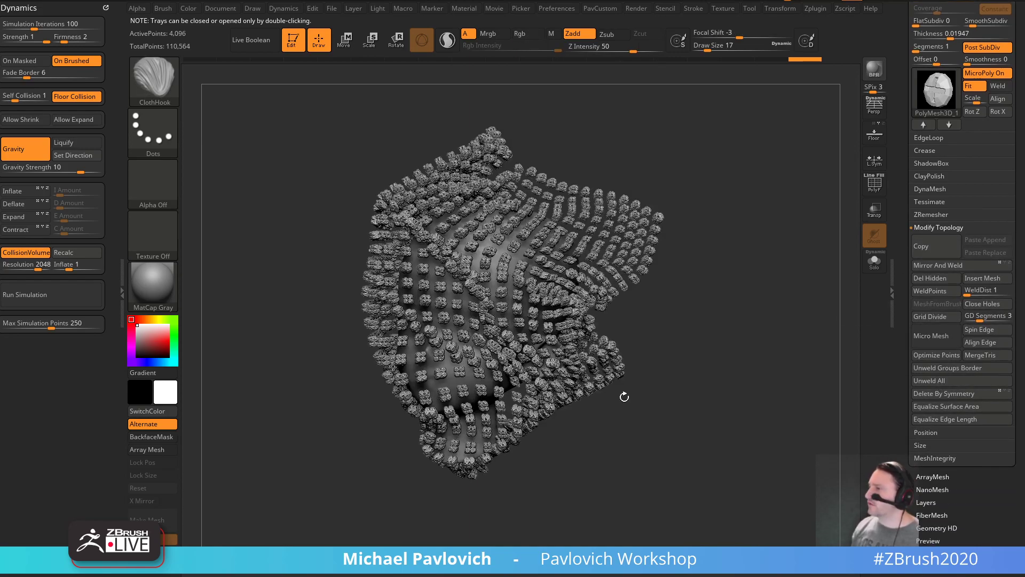
drag(775, 345, 775, 342)
scroll(919, 214, up, 4)
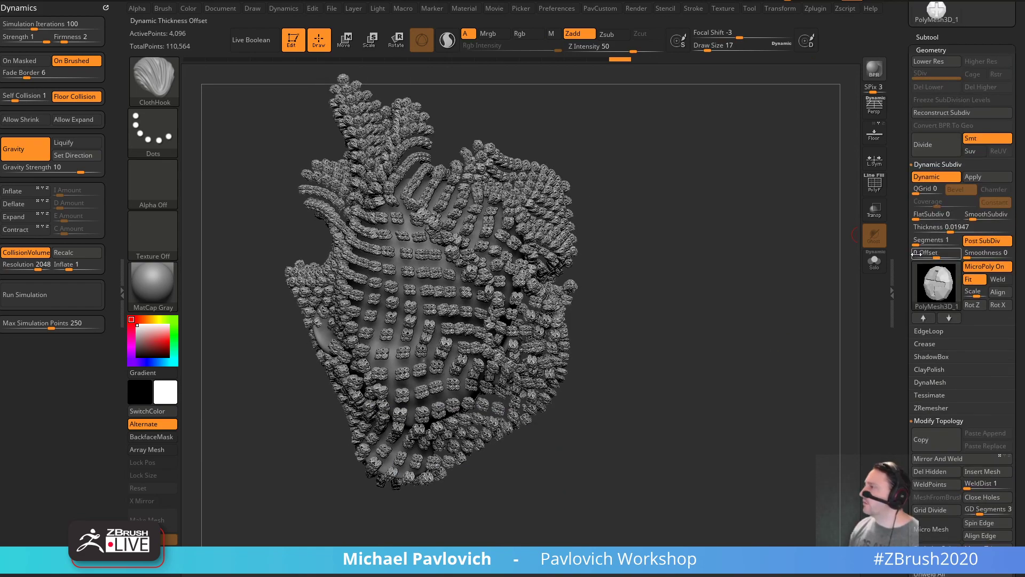
- Undo the unweld and set the cloth's Dynamic Subdiv Thickness to 0
key(ctrl+z)
drag(943, 226, 914, 227)
drag(775, 331, 760, 306)
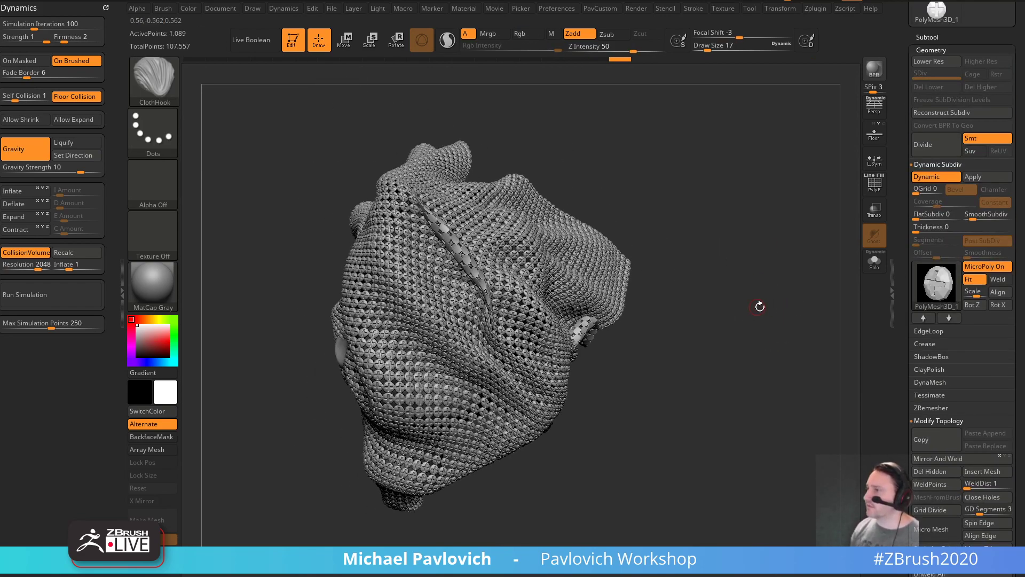
- Set the cloth's SmoothSubdiv to 0 and divide the base mesh once to subdivision level 2
scroll(940, 231, down, 5)
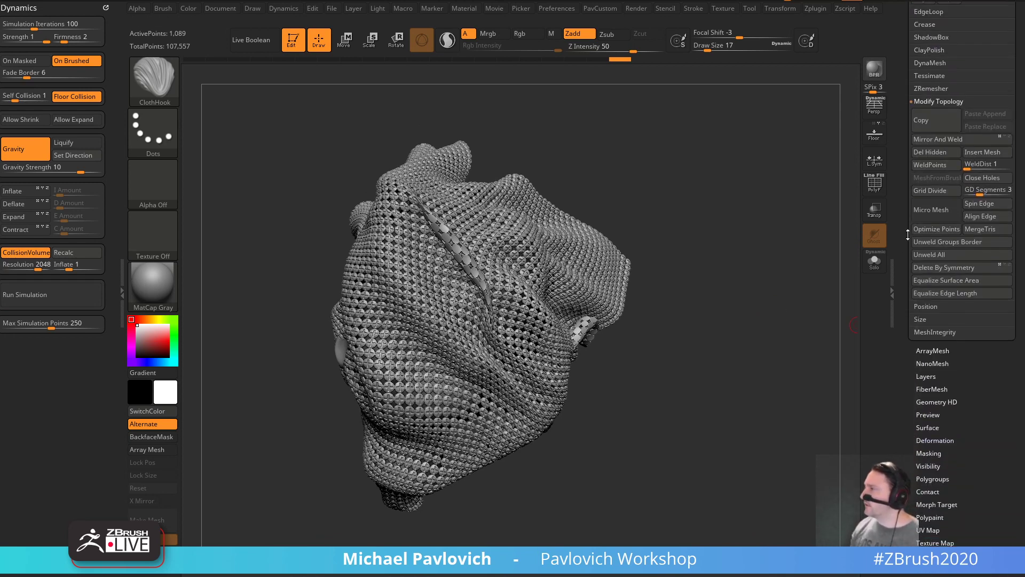
scroll(908, 241, up, 1)
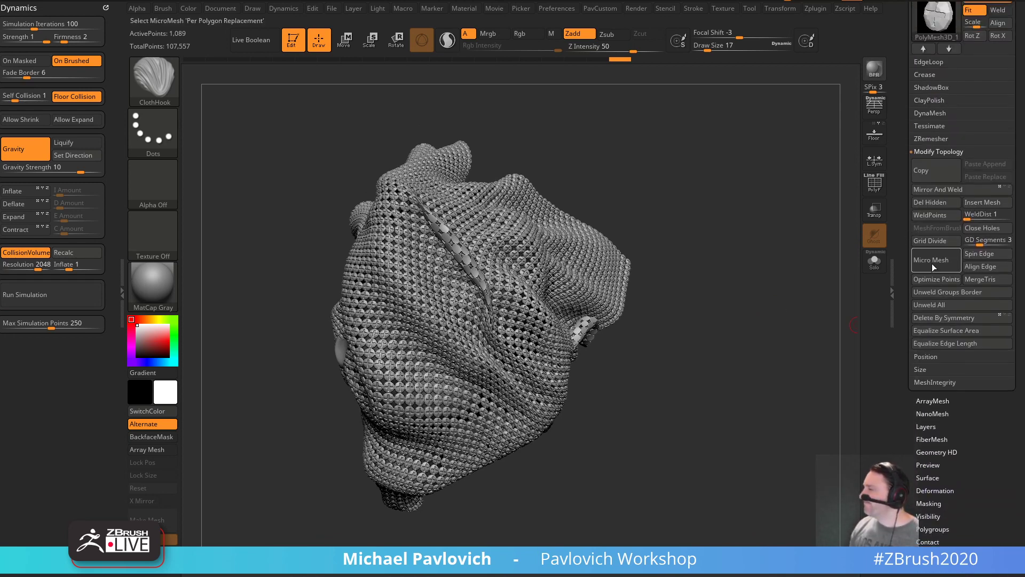
scroll(909, 221, up, 4)
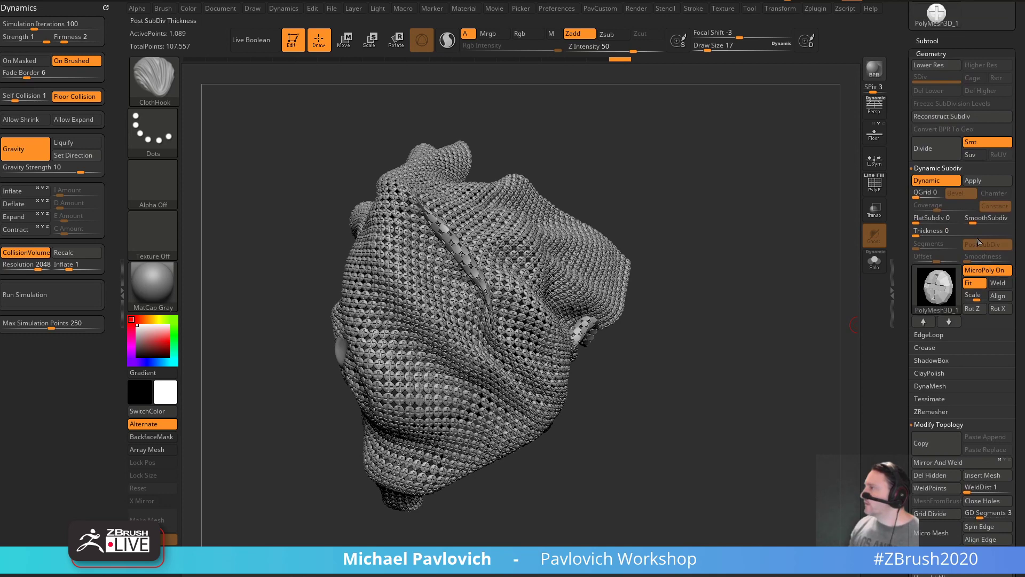
drag(961, 221, 968, 224)
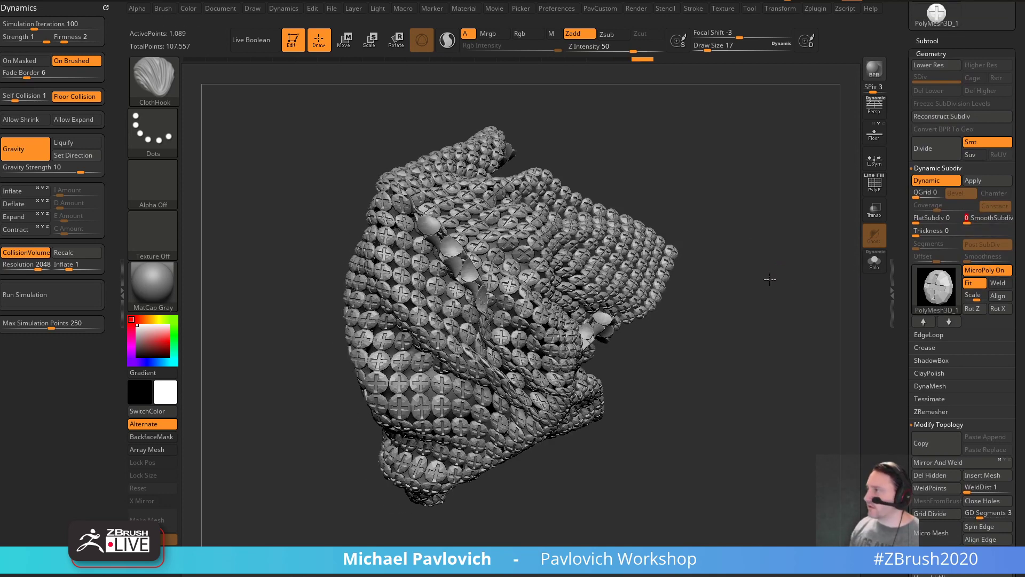
key(ctrl+d)
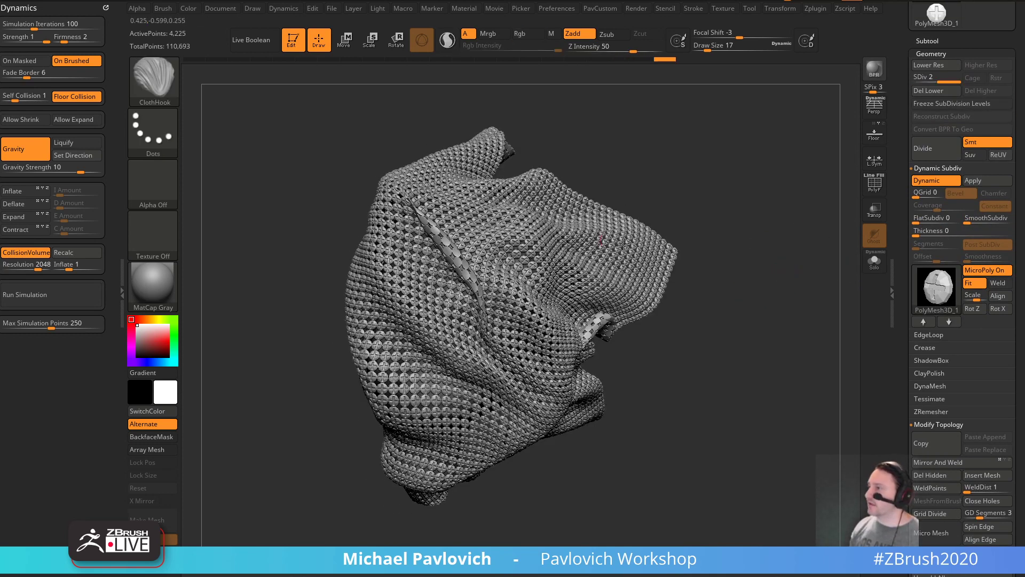
- Pull the cloth outward with the ClothHook brush and unweld all its polygons
drag(442, 201, 742, 256)
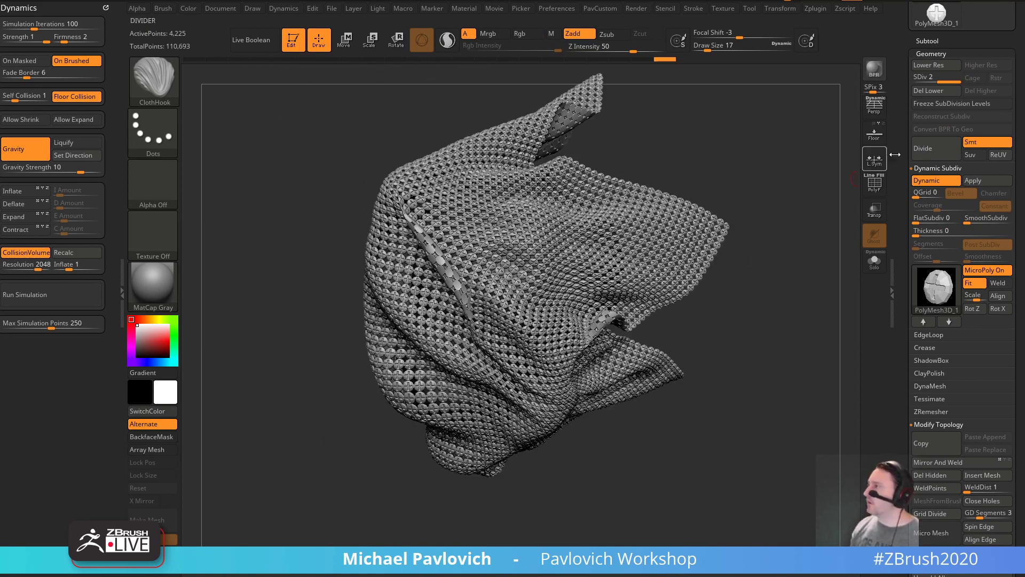
scroll(902, 219, down, 7)
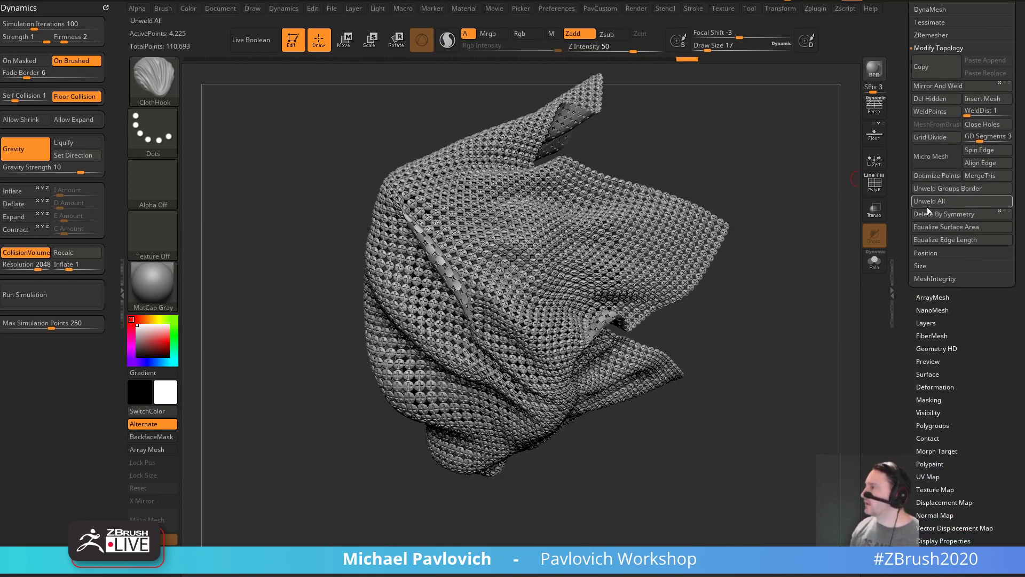
click(934, 203)
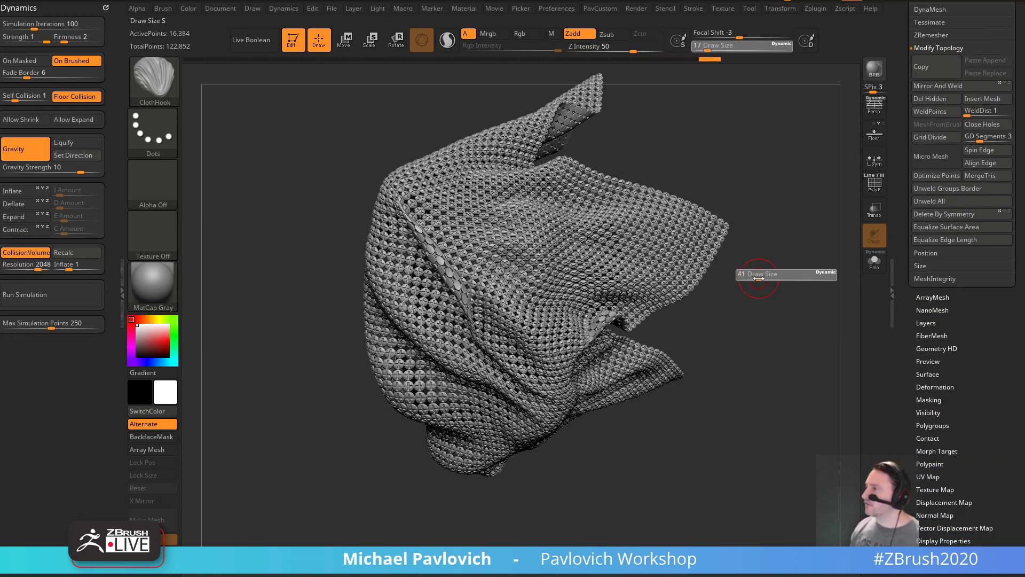
- Set Draw Size to 41 and run the gravity simulation on the separated screw-head pieces
drag(740, 277, 735, 304)
scroll(934, 320, up, 4)
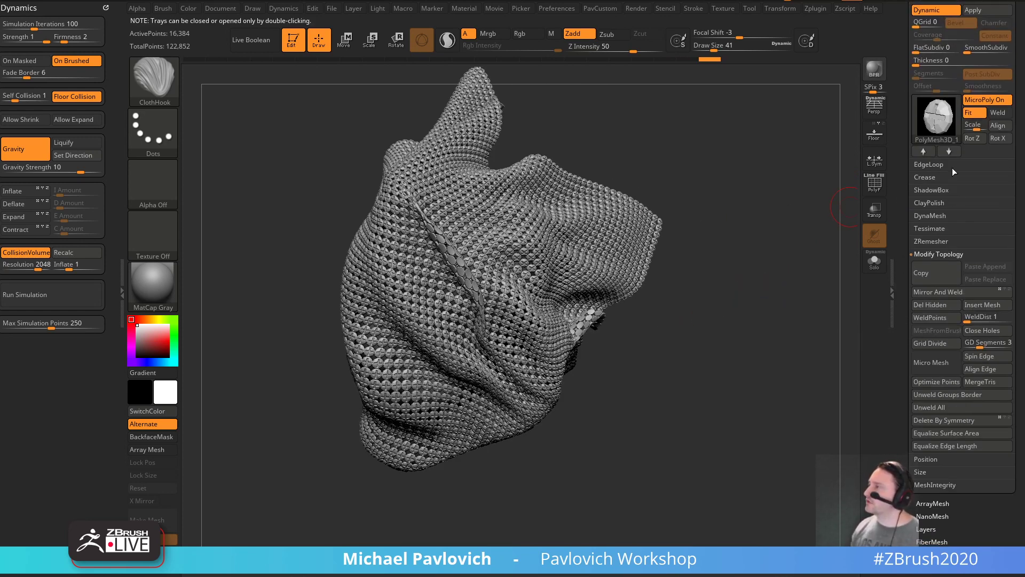
scroll(952, 168, up, 3)
mouse_move(776, 314)
mouse_down()
mouse_move(802, 318)
mouse_move(780, 320)
mouse_up()
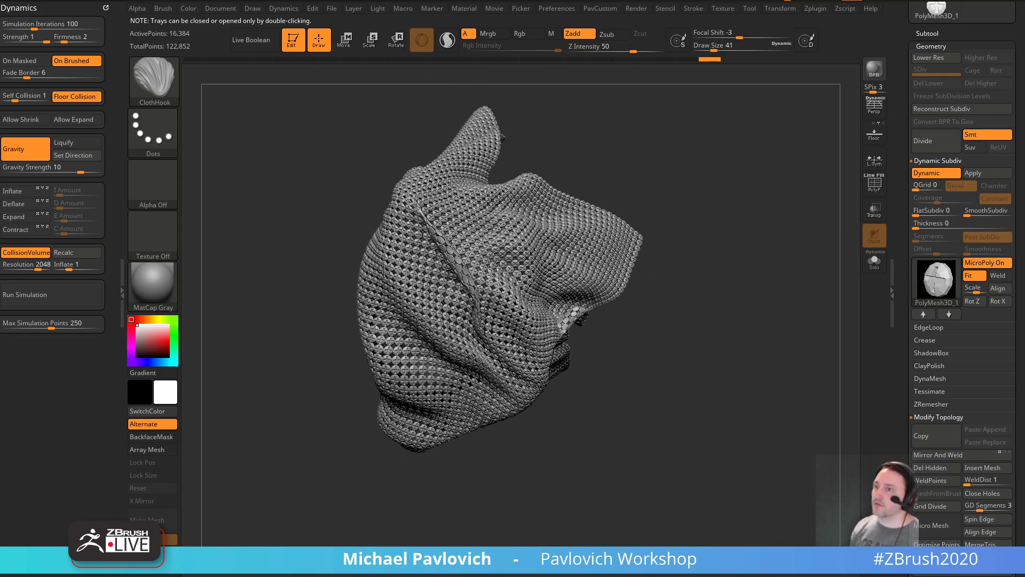
click(33, 298)
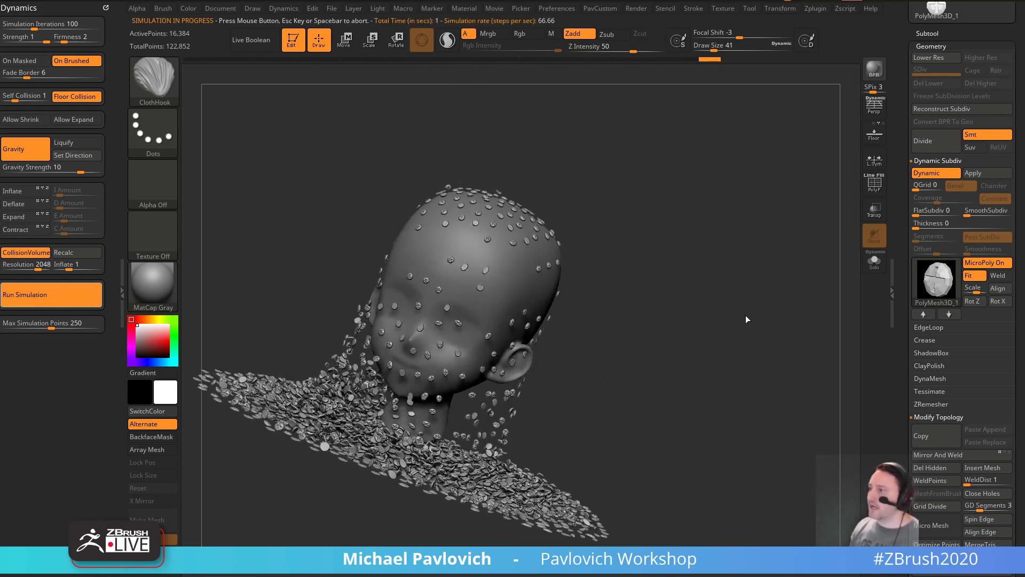
- Undo the screw-head simulation and run the gravity simulation again on the separated pieces
drag(748, 327, 867, 336)
key(ctrl+z)
click(74, 303)
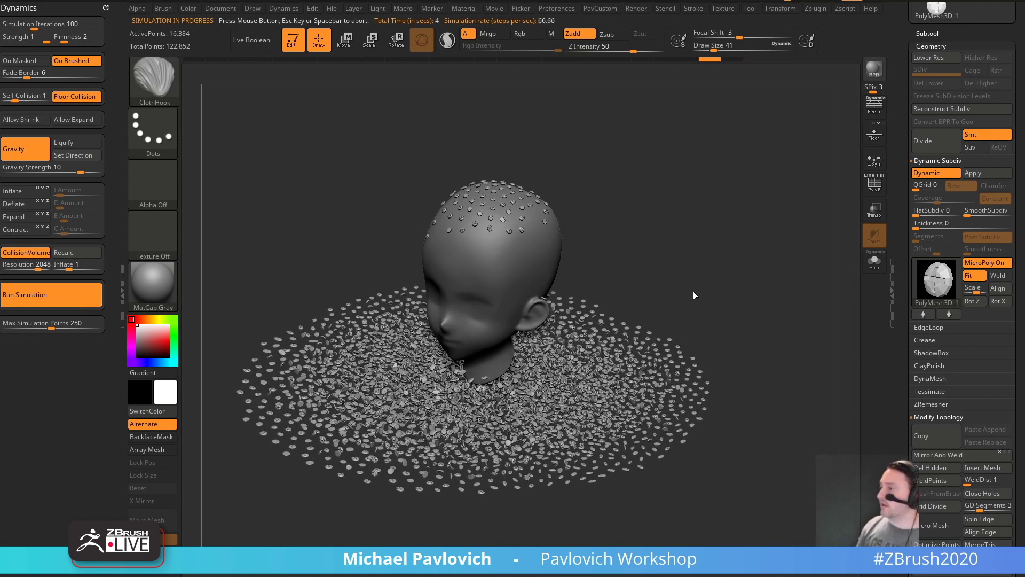
- Replace the screw-head MicroPoly mesh on the separated pieces with Scales03
click(855, 285)
click(940, 291)
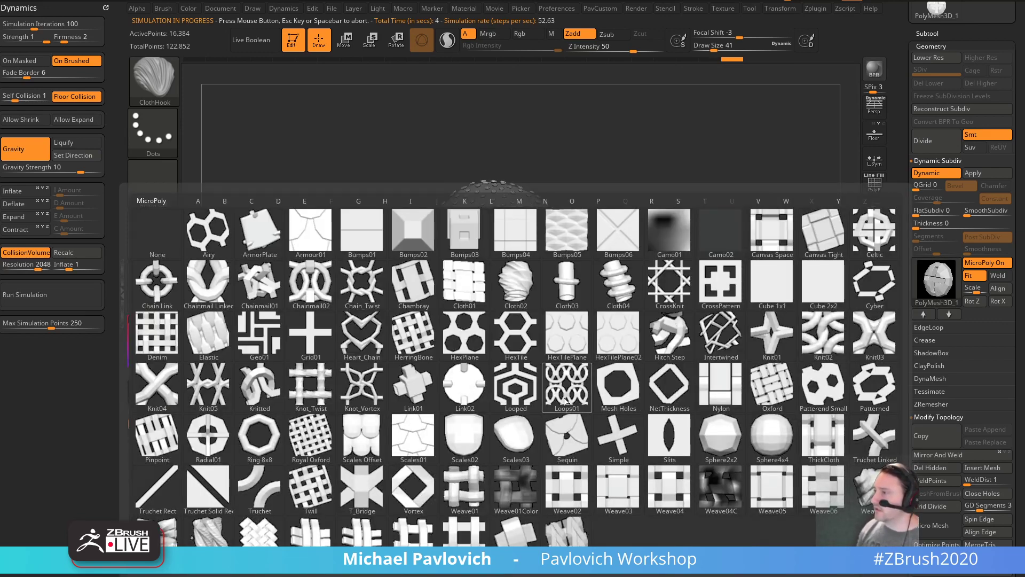
click(533, 430)
drag(762, 332, 792, 340)
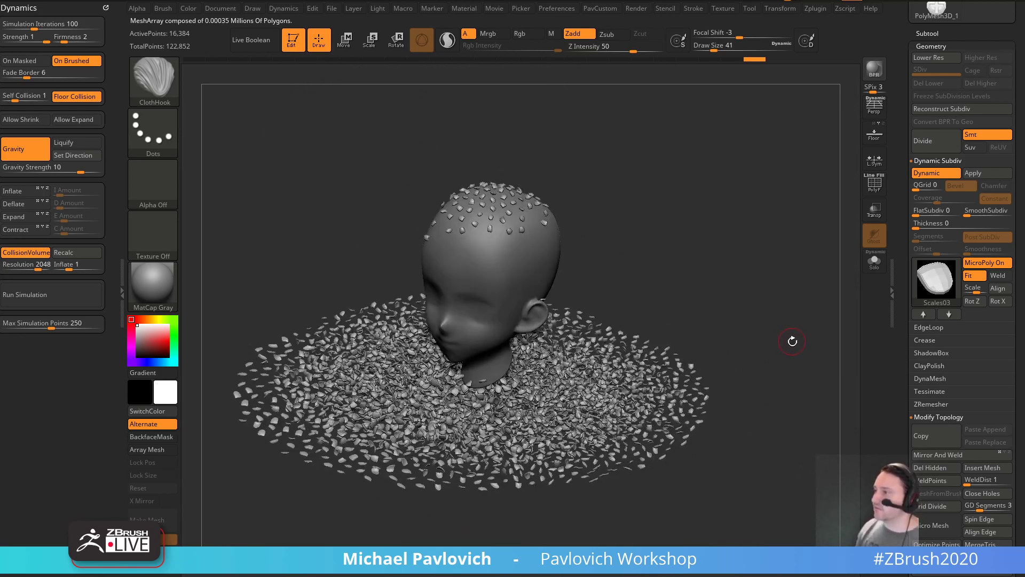
- Undo the gravity simulation back to the draped, unwelded cloth and assign Scales03 as its MicroPoly mesh again
key(ctrl+z)
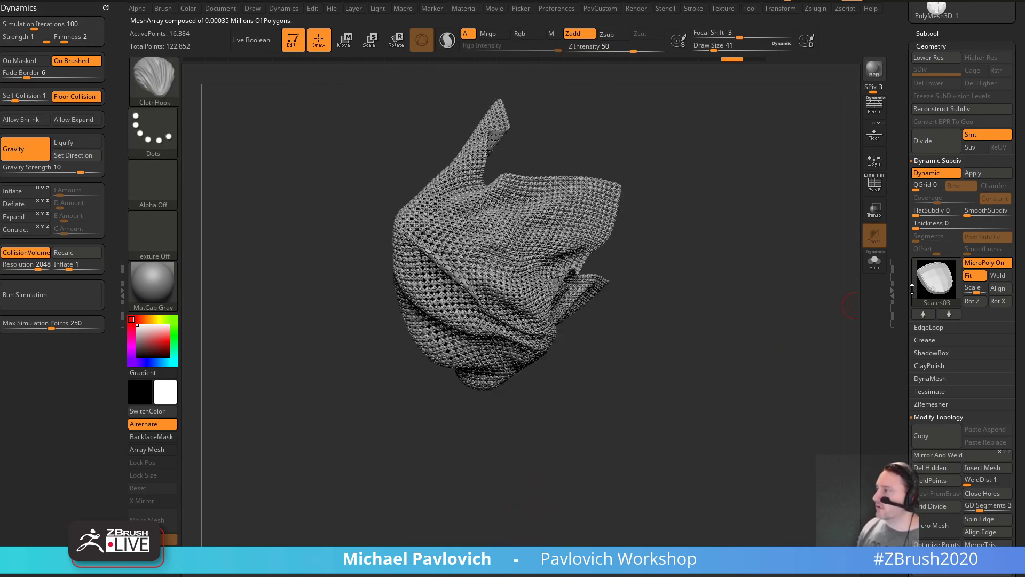
key(ctrl+z)
click(929, 288)
click(516, 435)
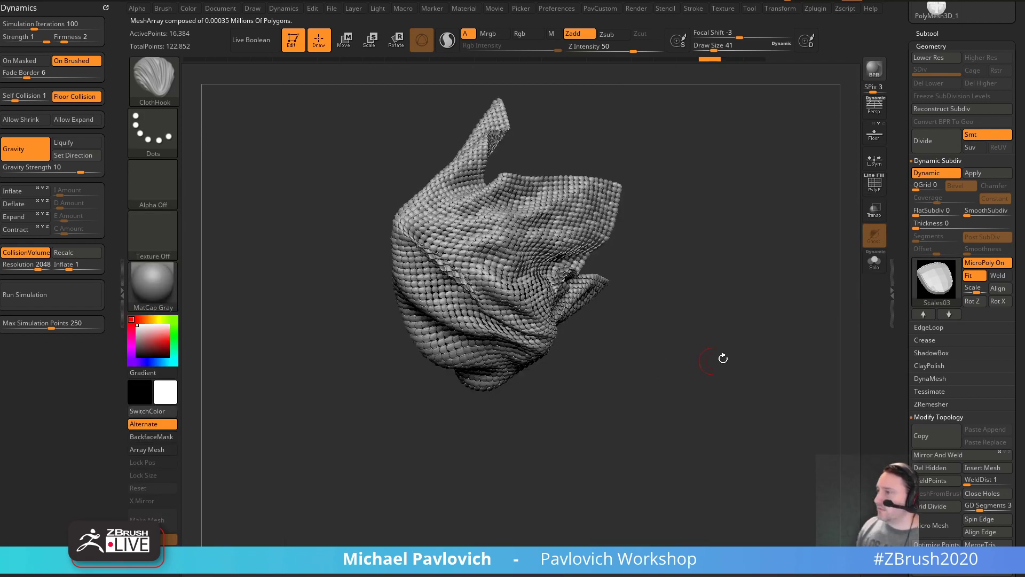
- Run the gravity simulation on the separated scale pieces, stop it once they have fallen, and set Draw Size to 46
click(26, 292)
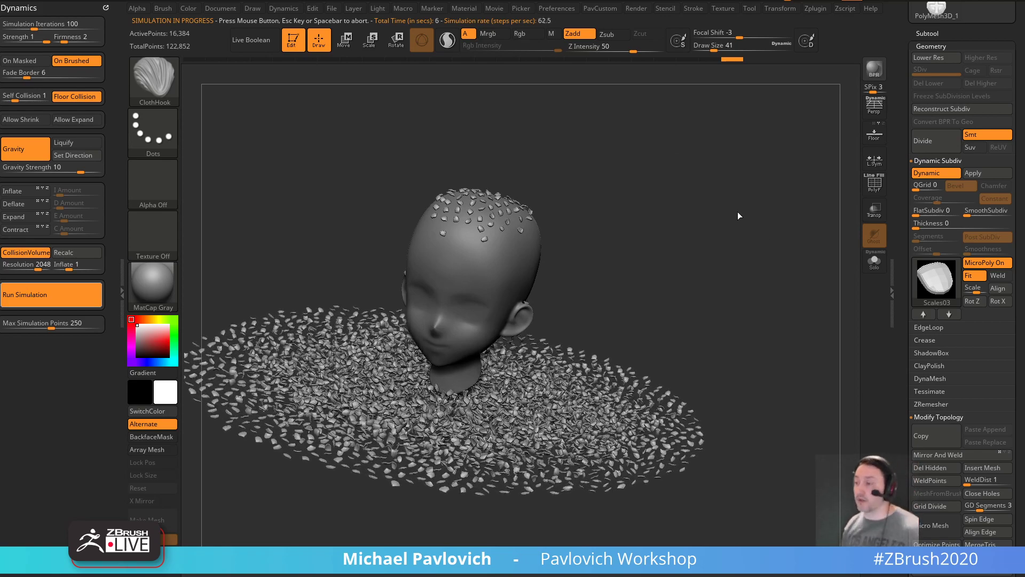
click(757, 234)
mouse_move(757, 235)
mouse_down()
mouse_move(737, 235)
mouse_move(691, 177)
mouse_move(705, 139)
mouse_move(751, 286)
mouse_move(783, 226)
mouse_move(769, 225)
mouse_up()
key(s)
drag(769, 224, 776, 229)
key(s)
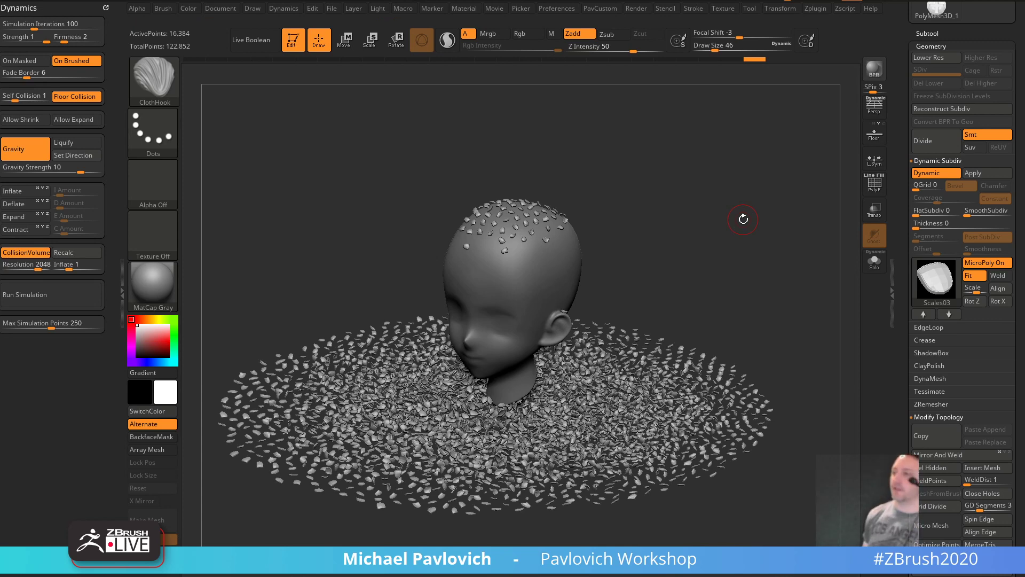
- Clear the head and cloth from the canvas and draw a new Sphere3D in Edit mode
click(291, 47)
key(ctrl+n)
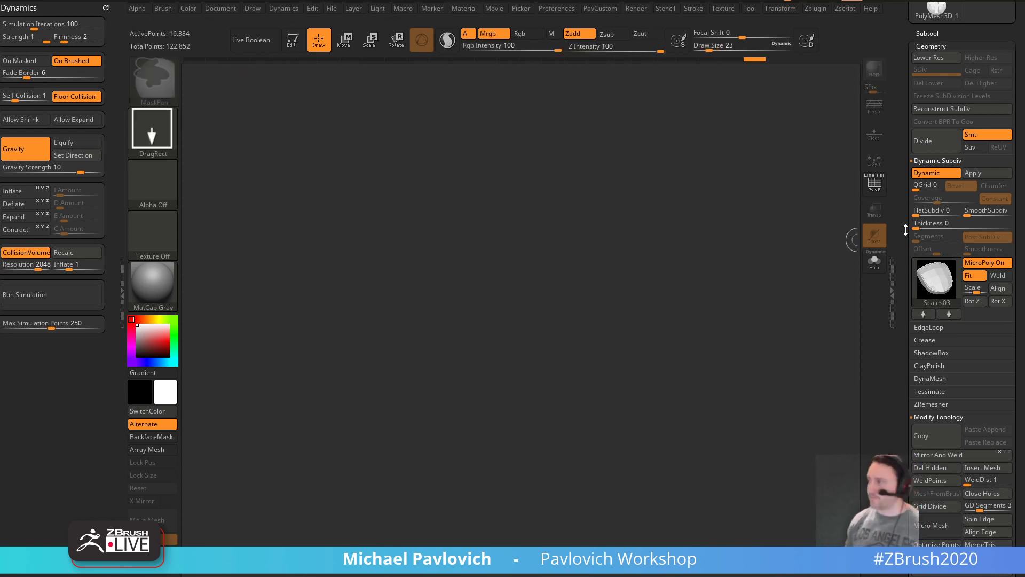
drag(907, 230, 913, 434)
click(943, 148)
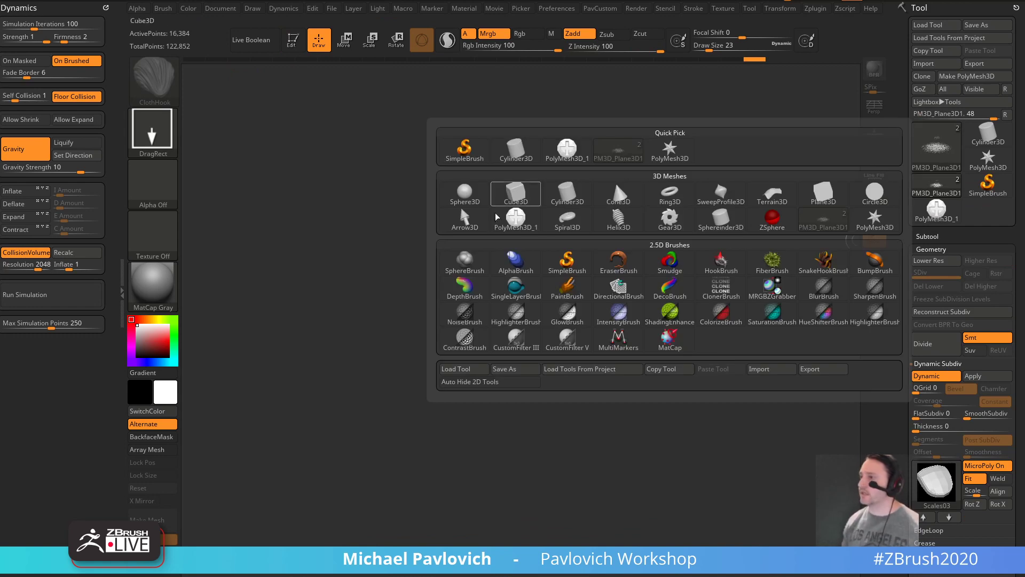
click(467, 198)
drag(477, 384, 480, 416)
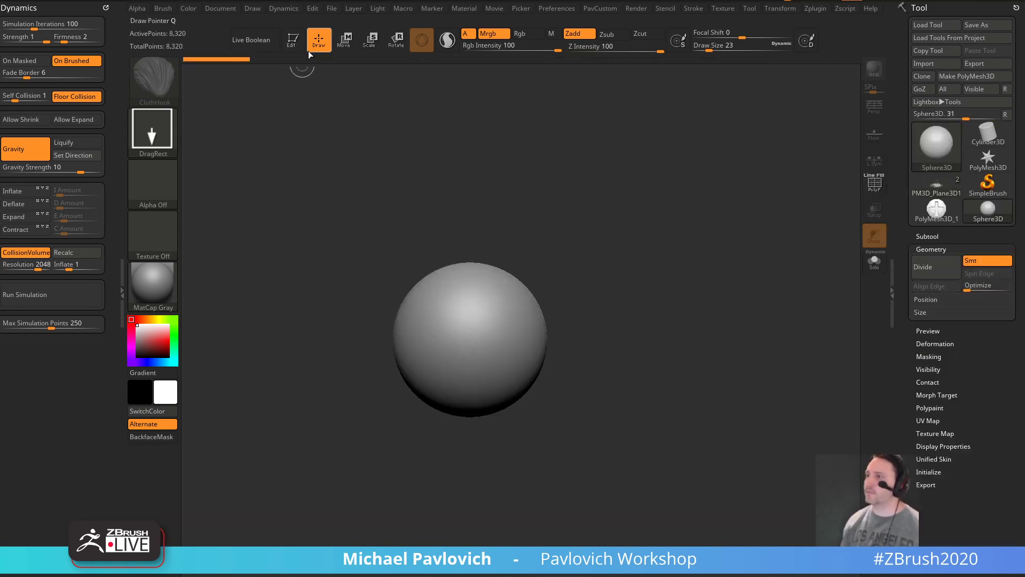
click(297, 46)
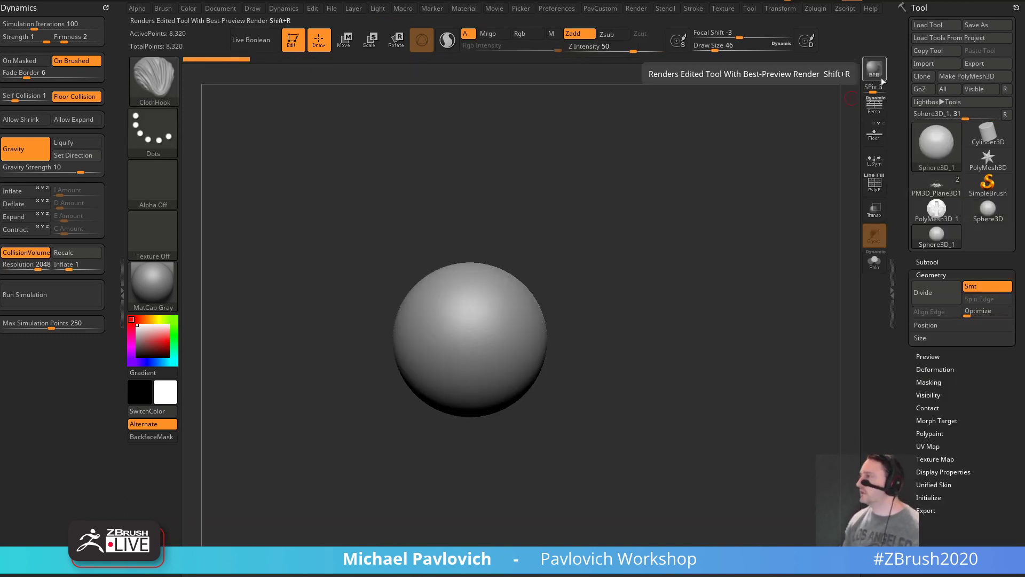
- Convert the sphere to a PolyMesh3D and DynaMesh it at resolution 128
click(967, 76)
ctrl+right_drag(702, 198, 685, 247)
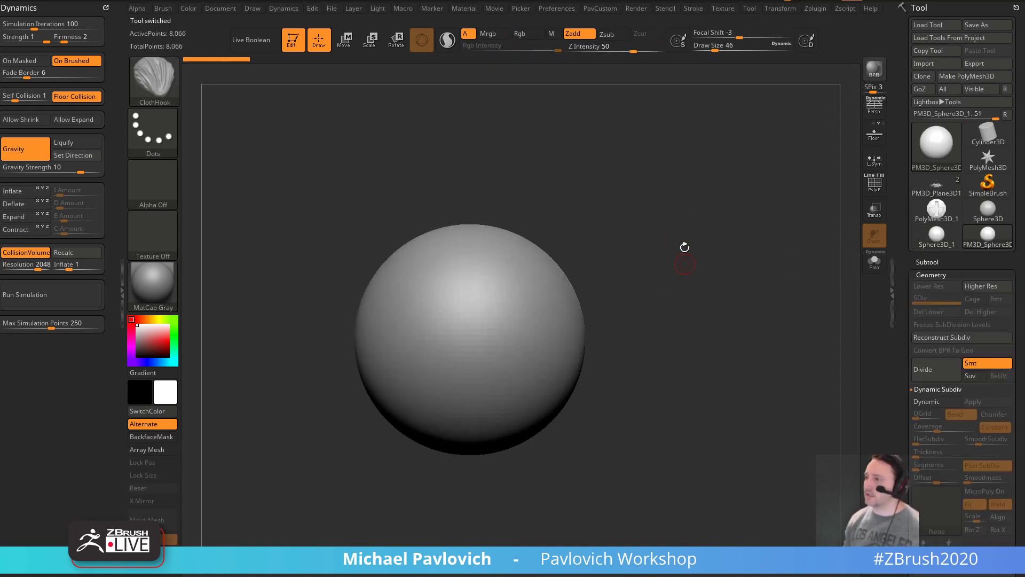
key(2)
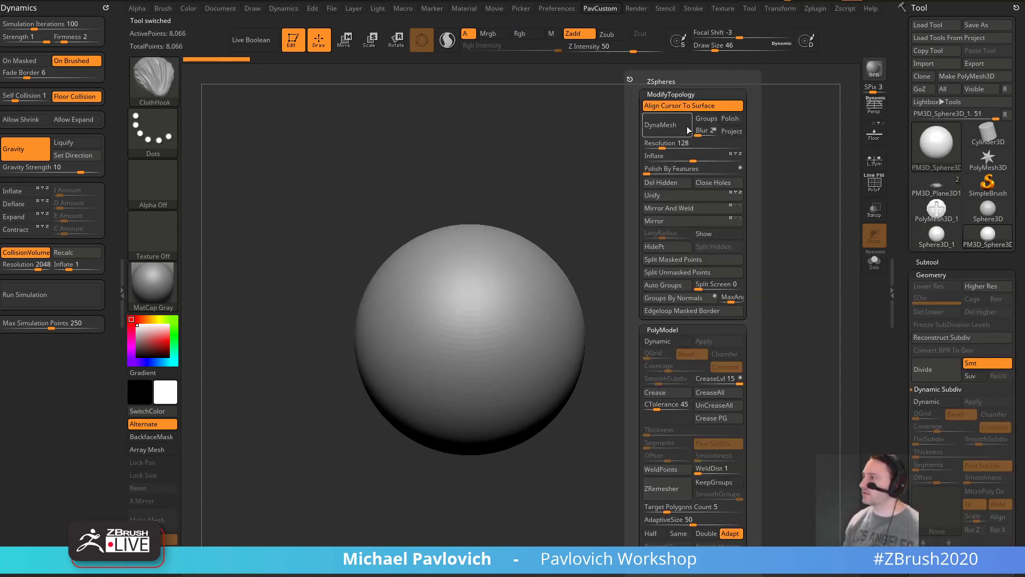
click(686, 129)
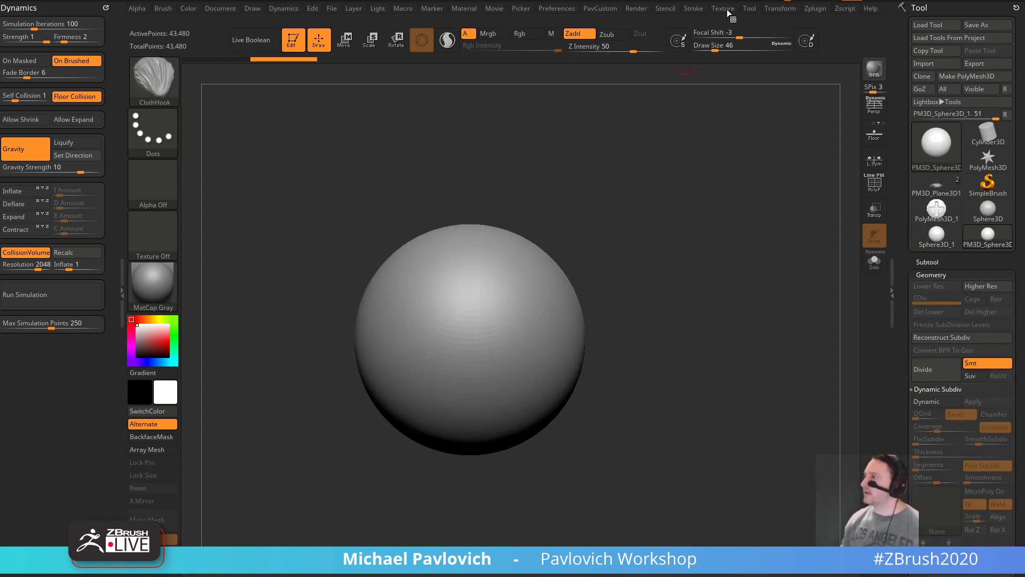
- Set radial symmetry around the Y axis only, with a radial count of 12, and turn on Sculptris Pro mode
click(780, 9)
click(823, 312)
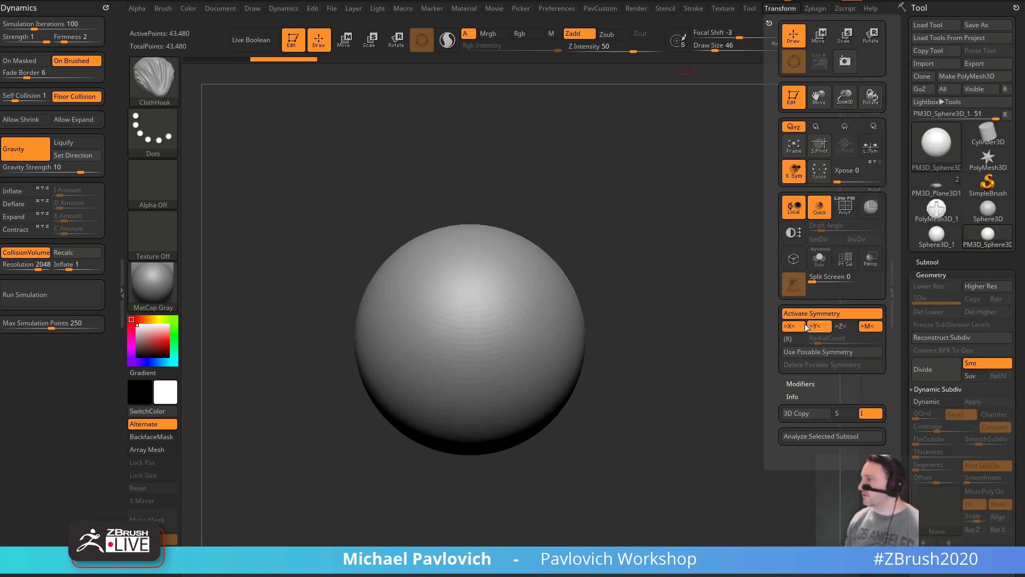
click(819, 342)
text(10)
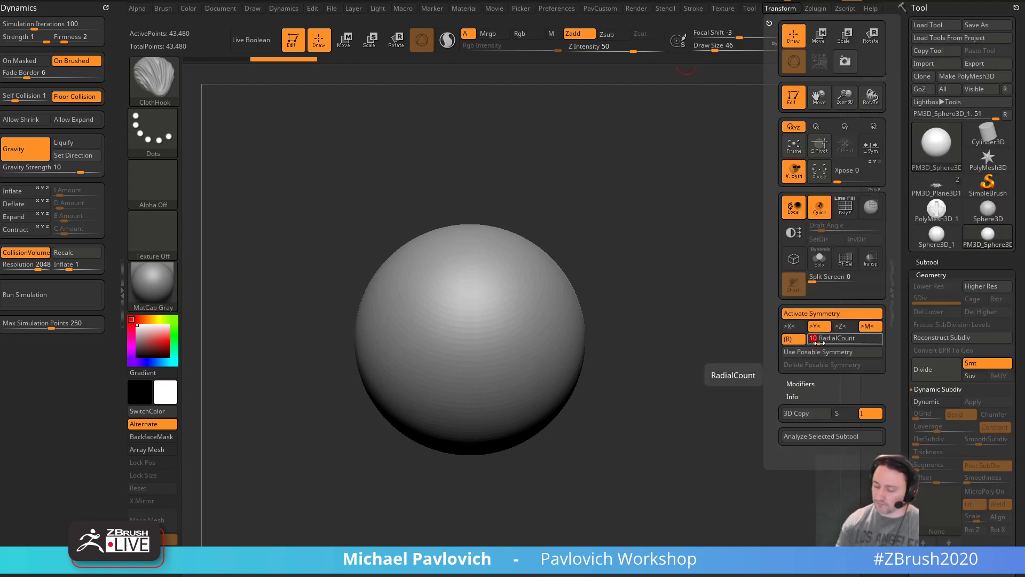
click(440, 45)
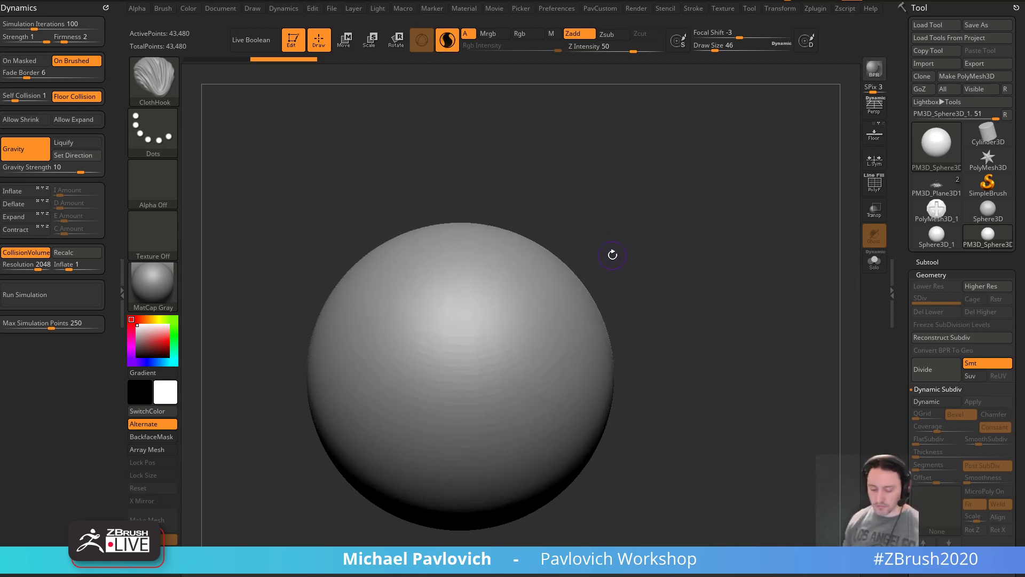
- Try to pull radial spikes out of the sphere's upper part with the SnakeHook brush, and undo the strokes
key(b)
key(s)
key(h)
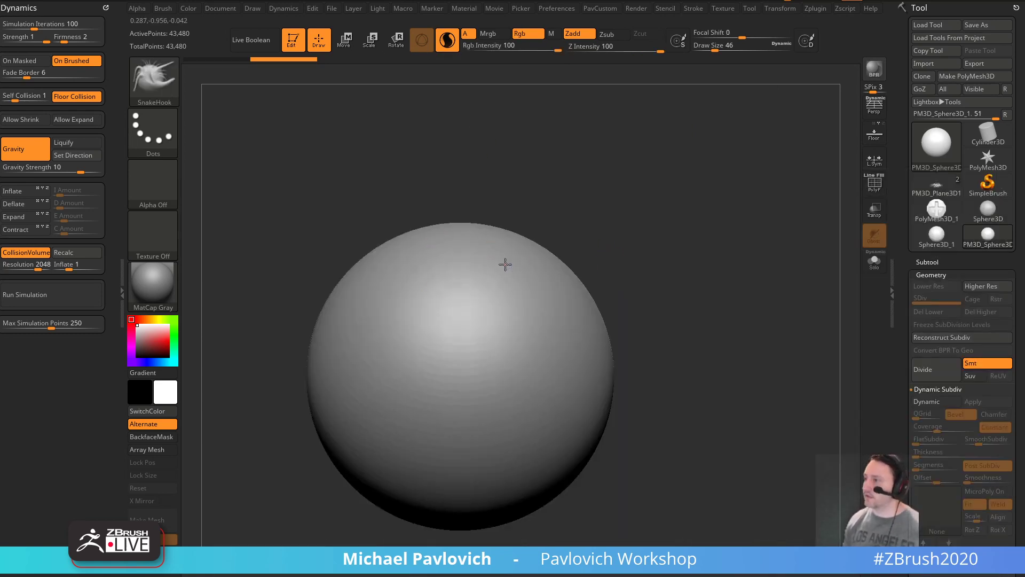
mouse_move(505, 264)
mouse_down()
mouse_move(515, 248)
mouse_move(602, 201)
mouse_move(591, 202)
mouse_move(602, 209)
mouse_up()
key(ctrl+z)
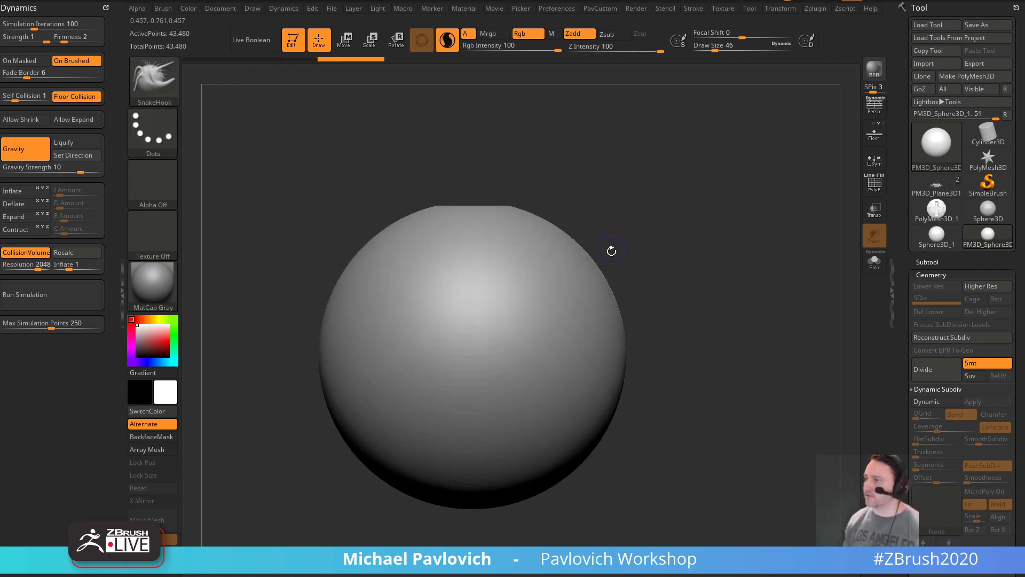
key(ctrl+z)
- Pull a ring of short stems out of the sphere's upper part with the SnakeSphere brush at Draw Size 41
key(b)
key(s)
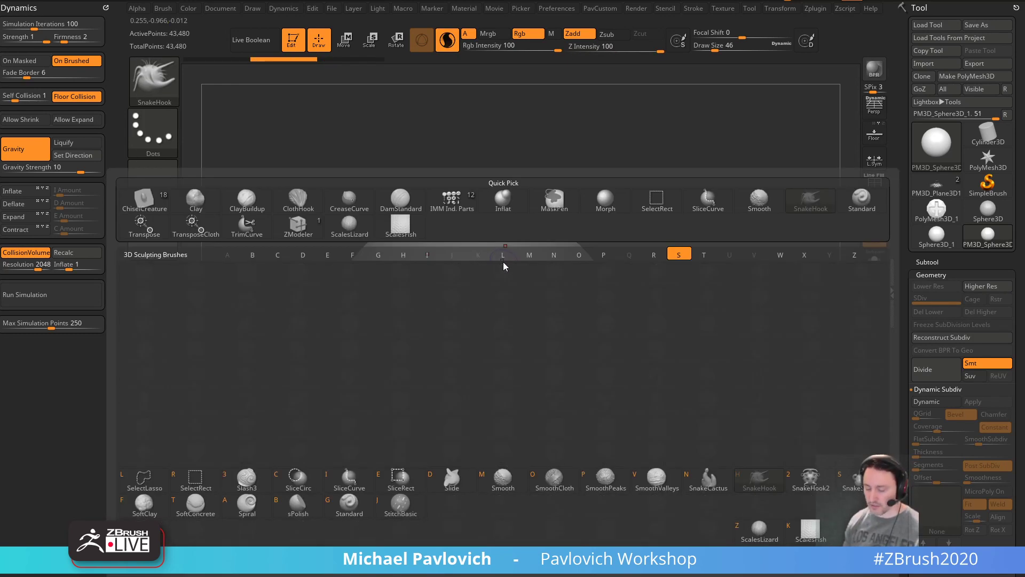
click(852, 482)
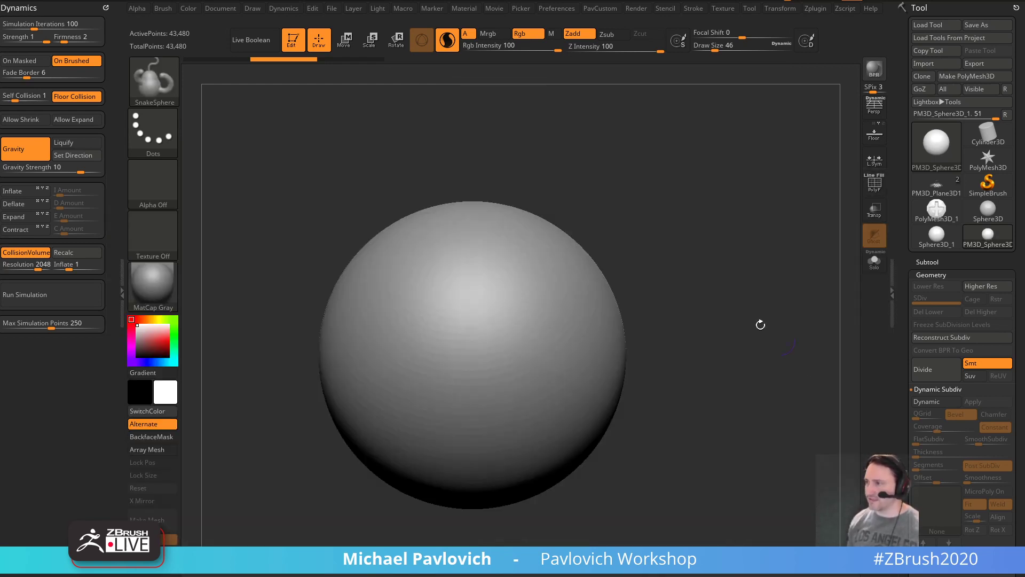
click(517, 274)
drag(516, 274, 529, 258)
mouse_move(703, 230)
mouse_down()
mouse_move(712, 188)
mouse_move(710, 244)
mouse_up()
key(ctrl+z)
drag(518, 272, 529, 261)
drag(710, 261, 593, 190)
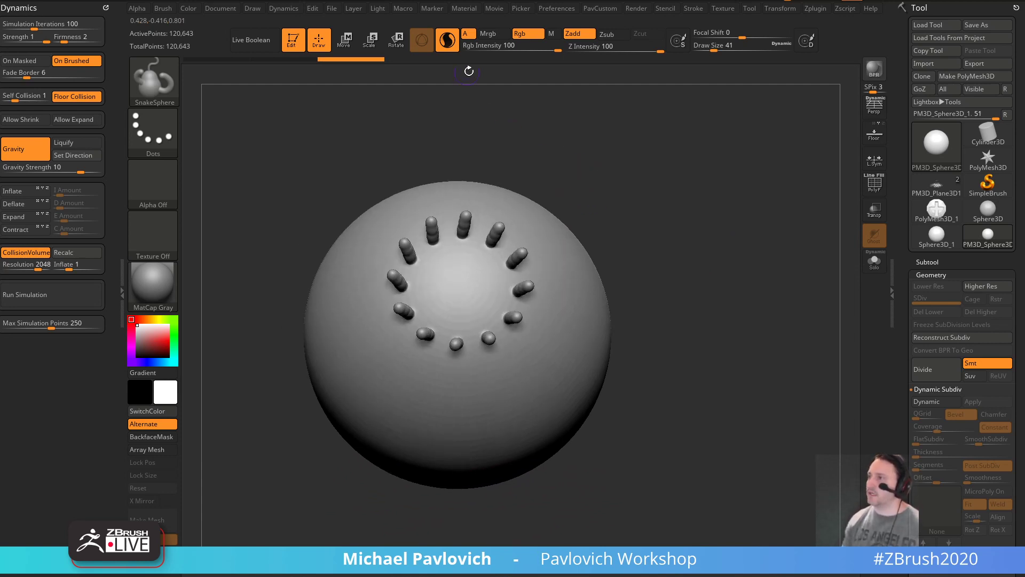
- Inflate the tips of the stems into round balls with the Inflat brush
drag(645, 262, 638, 229)
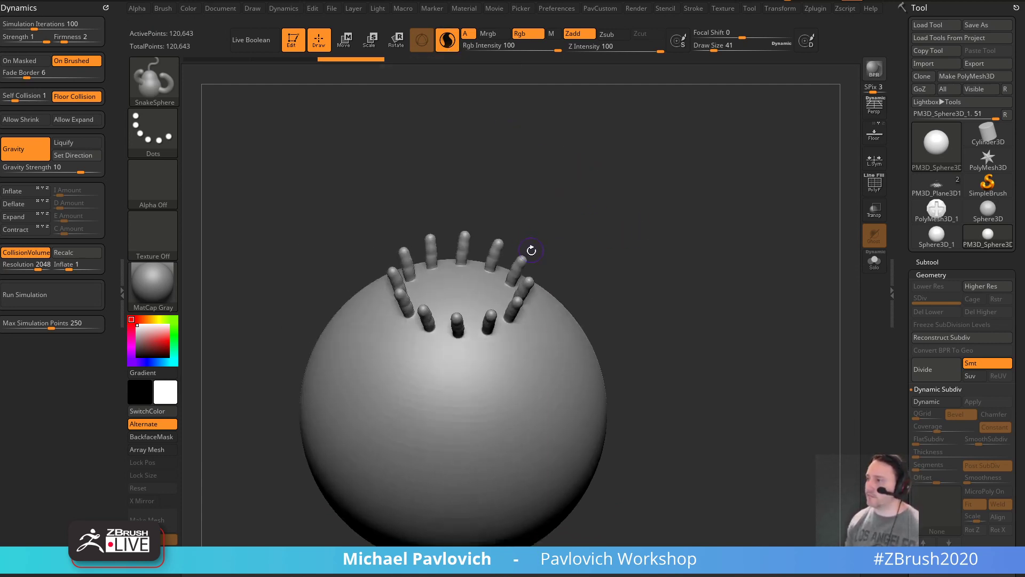
drag(525, 256, 526, 279)
key(b)
key(i)
key(n)
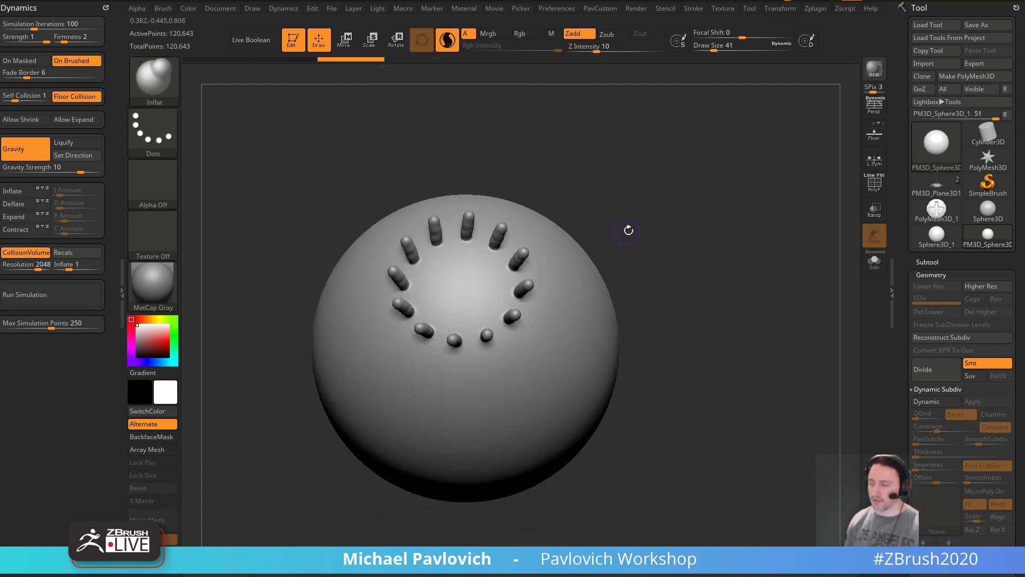
drag(627, 229, 574, 251)
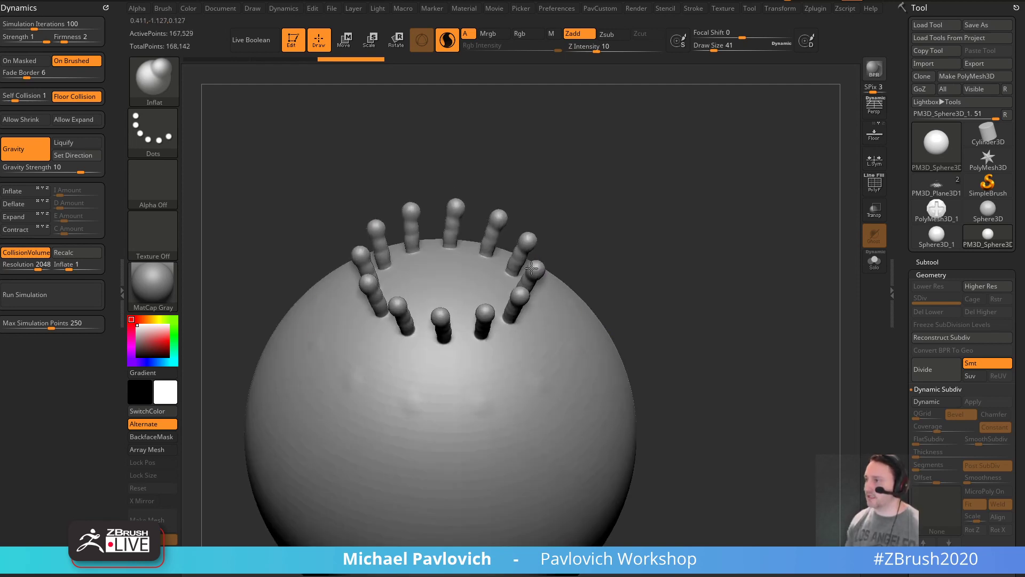
- Smooth the shafts and bases of the stems where they meet the sphere
drag(579, 211, 511, 273)
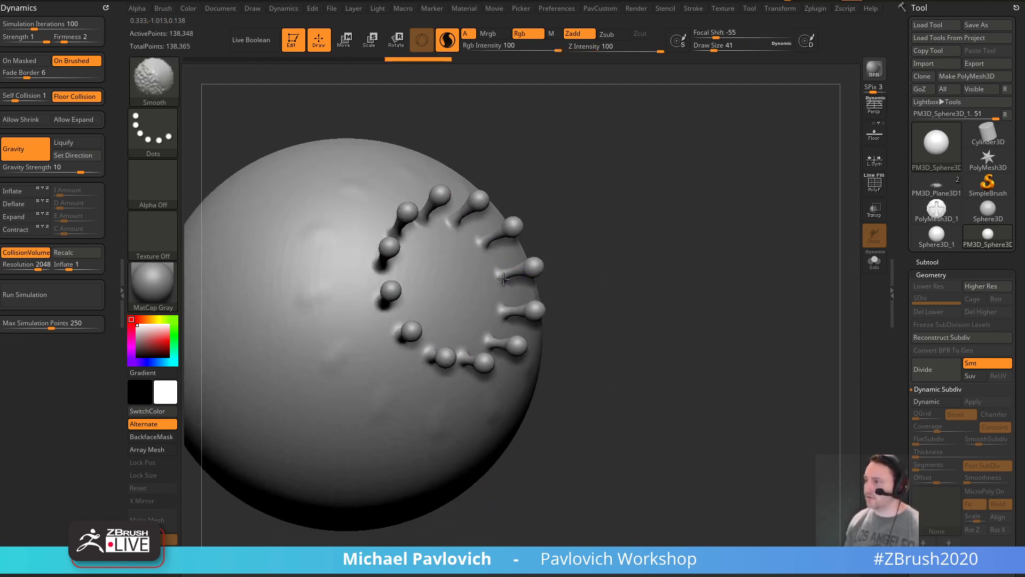
mouse_move(614, 245)
mouse_down()
mouse_move(637, 219)
mouse_move(400, 297)
mouse_move(689, 277)
mouse_up()
key(shift)
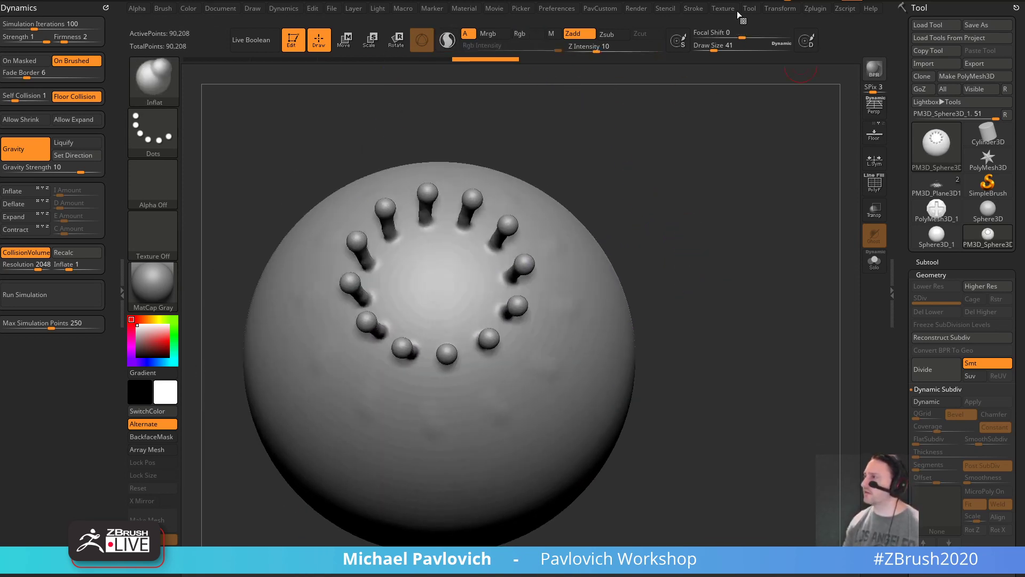
- Sculpt concentric ridges inside the ring of stems with the Standard brush at Draw Size 31
click(815, 9)
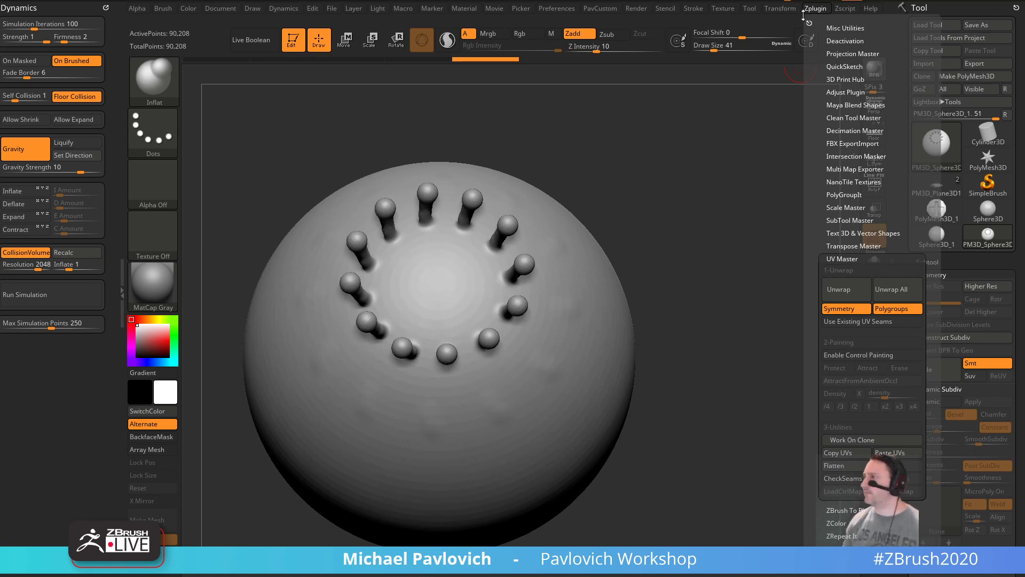
key(b)
key(s)
key(t)
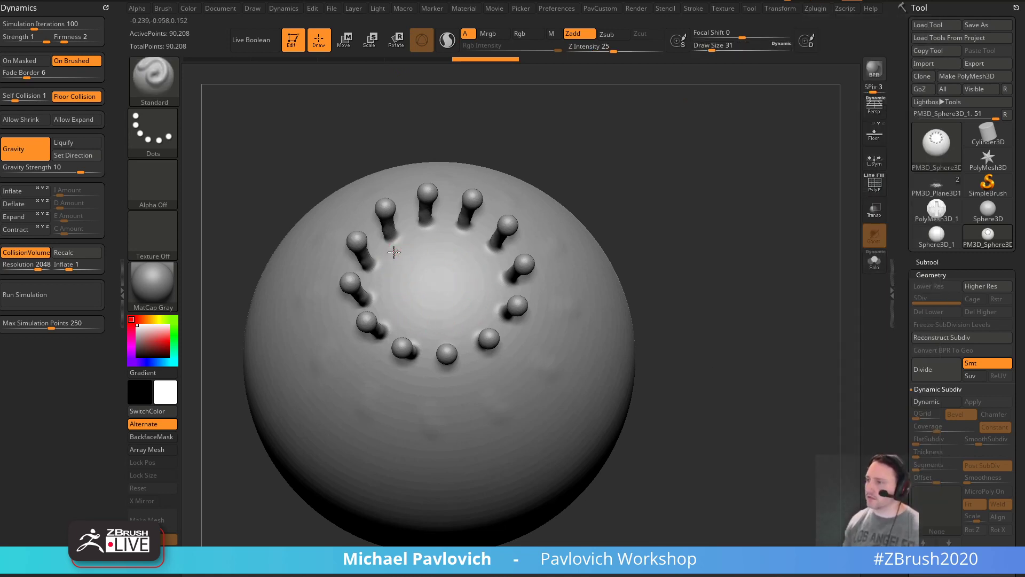
mouse_move(382, 256)
mouse_down()
mouse_move(400, 310)
mouse_move(397, 270)
mouse_move(413, 273)
mouse_up()
drag(612, 165, 622, 181)
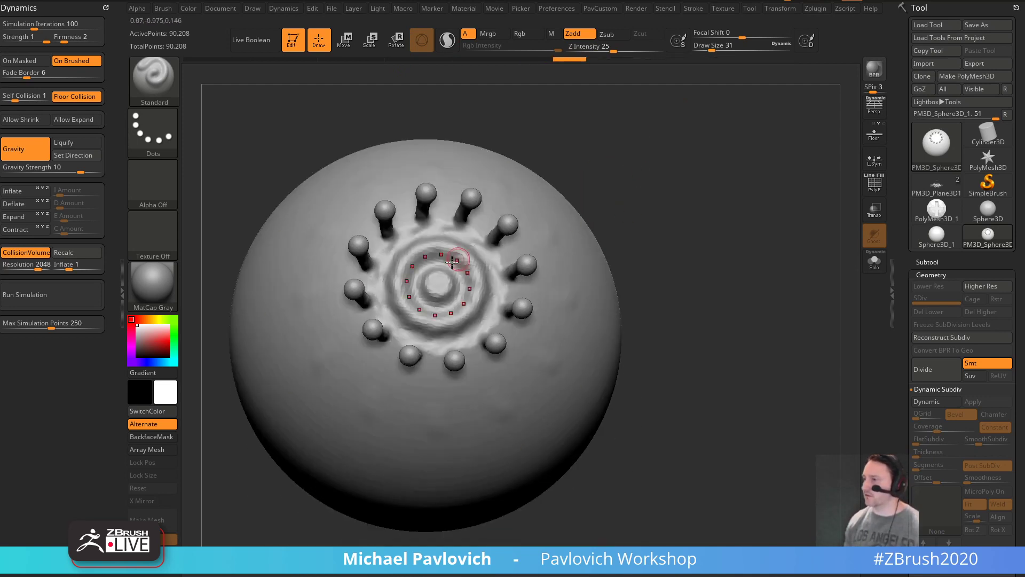
- Soften the concentric ridges, add finer rings between them, and smooth the surface around the stems
shift+drag(454, 263, 407, 257)
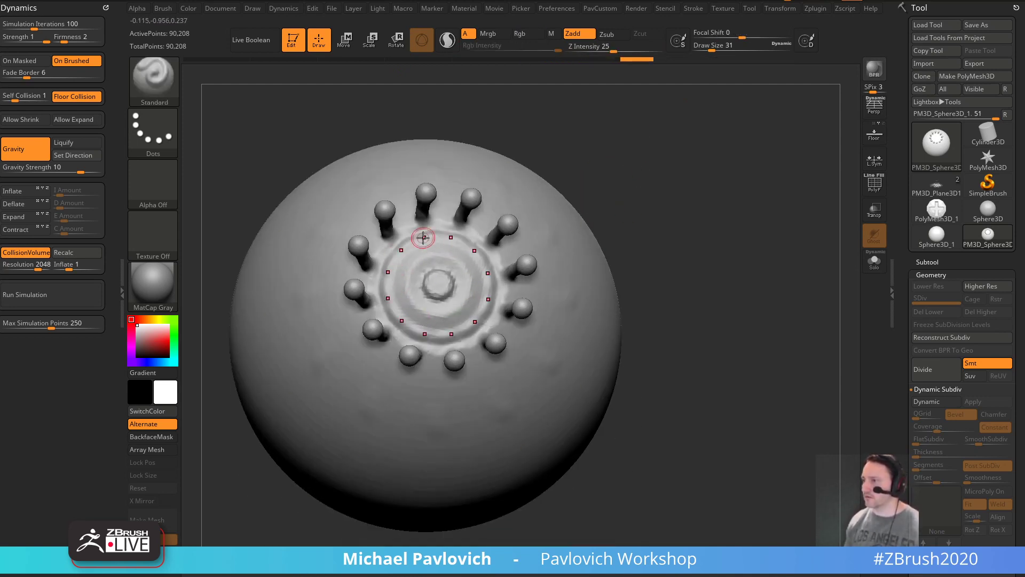
drag(681, 246, 632, 214)
shift+drag(574, 241, 512, 293)
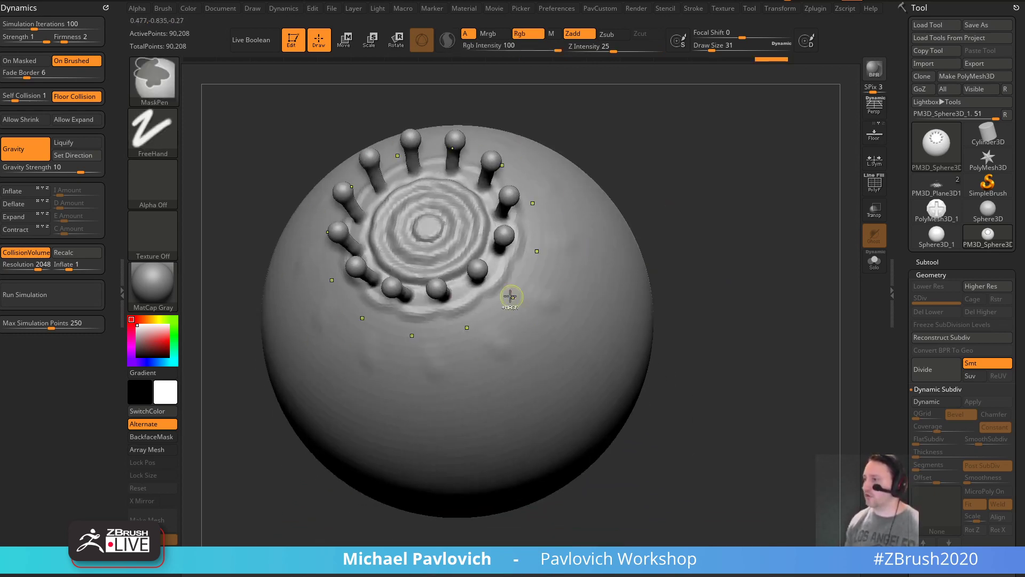
mouse_move(654, 229)
mouse_down()
mouse_move(687, 187)
mouse_move(690, 229)
mouse_move(705, 201)
mouse_move(694, 224)
mouse_move(712, 277)
mouse_move(788, 185)
mouse_up()
key(shift)
drag(556, 296, 693, 309)
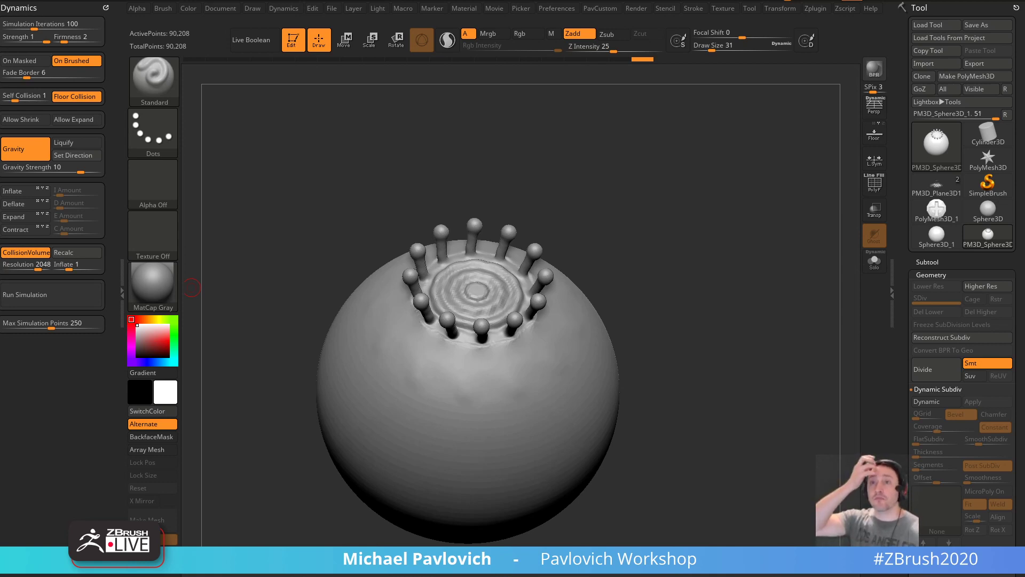
- Leave Edit mode and clear the sculpted sphere from the canvas
click(292, 40)
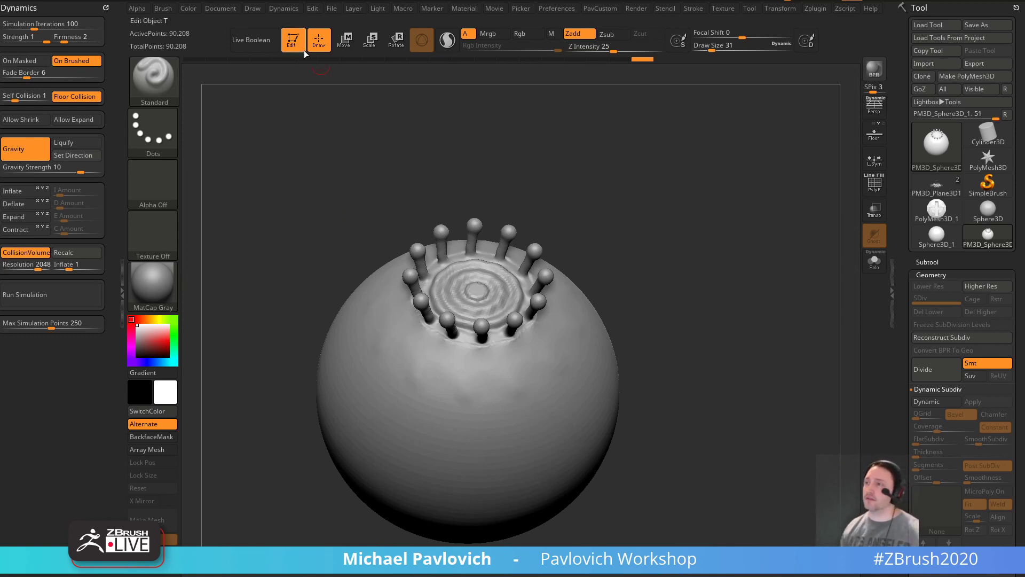
key(ctrl+n)
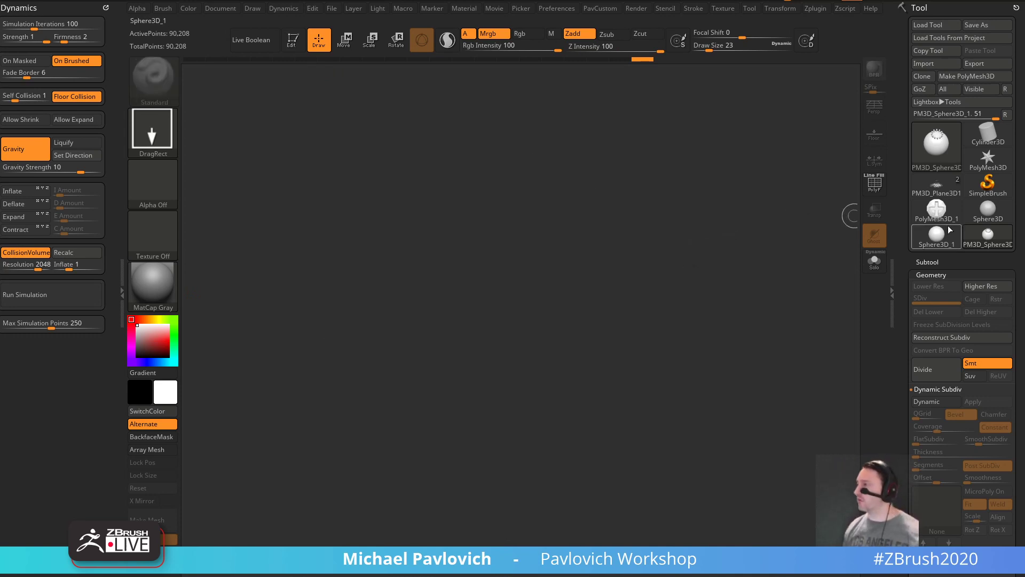
- Draw the plane-and-head tool on the canvas in Edit mode and rewind its history to the flat, unbroken cloth plane
click(937, 186)
drag(573, 340, 336, 145)
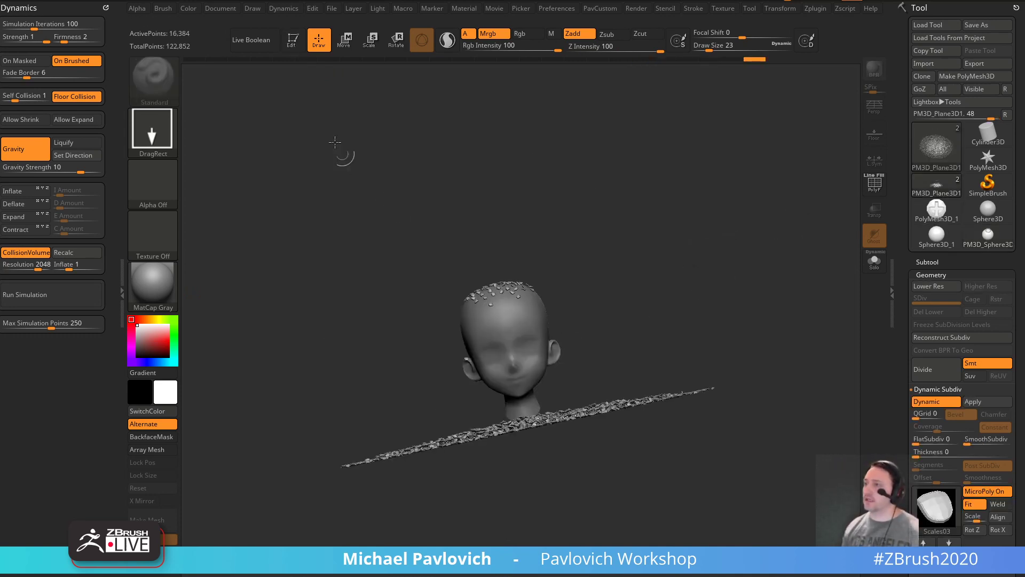
key(t)
mouse_move(683, 216)
mouse_down()
mouse_move(740, 239)
mouse_move(726, 251)
mouse_up()
mouse_move(748, 67)
mouse_down()
mouse_move(314, 84)
mouse_move(351, 85)
mouse_up()
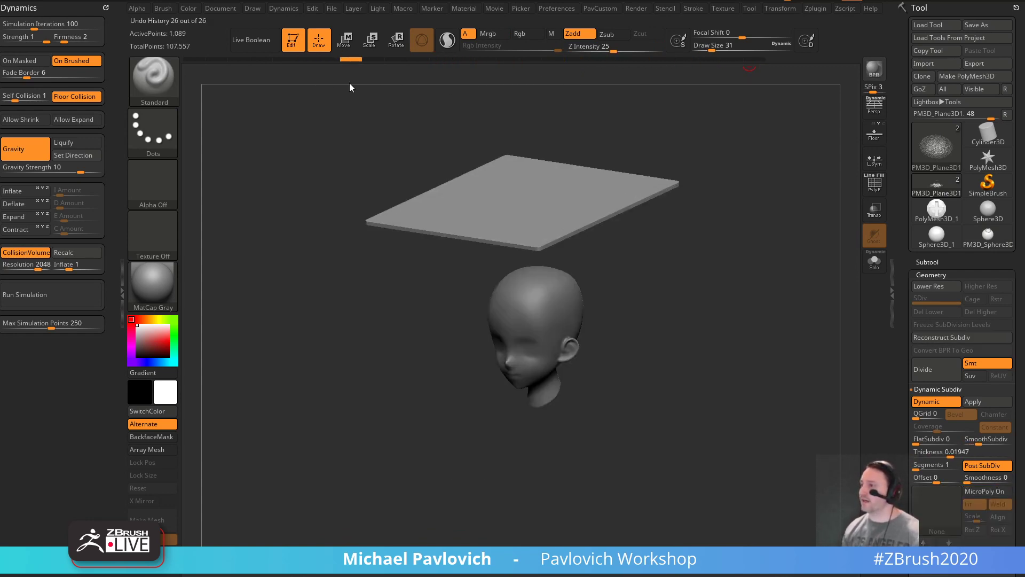
- Show the cloth plane's polyframe, run the gravity simulation over the head, and undo the resulting drape
key(shift+f)
mouse_move(763, 208)
mouse_down()
mouse_move(778, 227)
mouse_move(772, 239)
mouse_up()
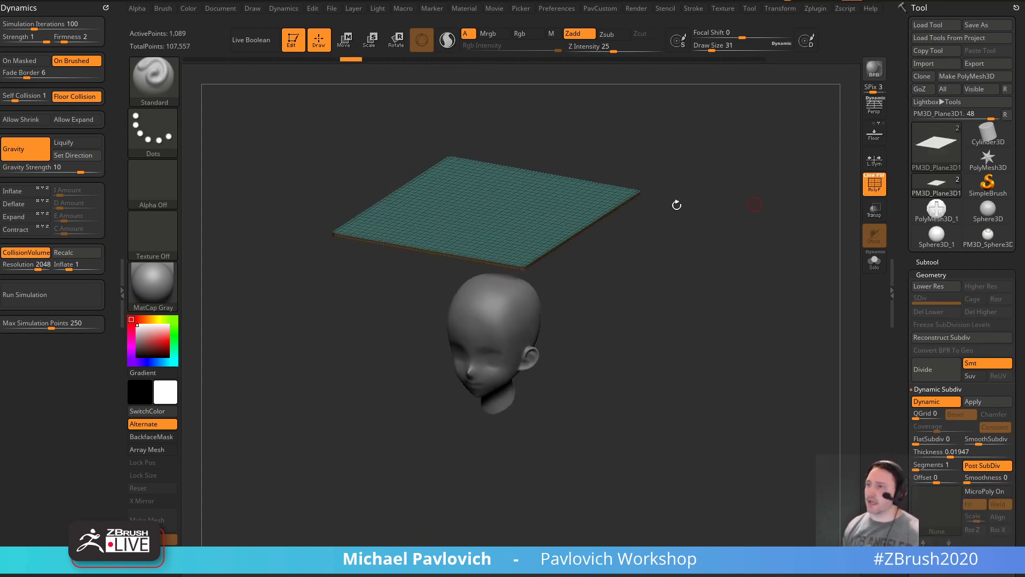
click(51, 294)
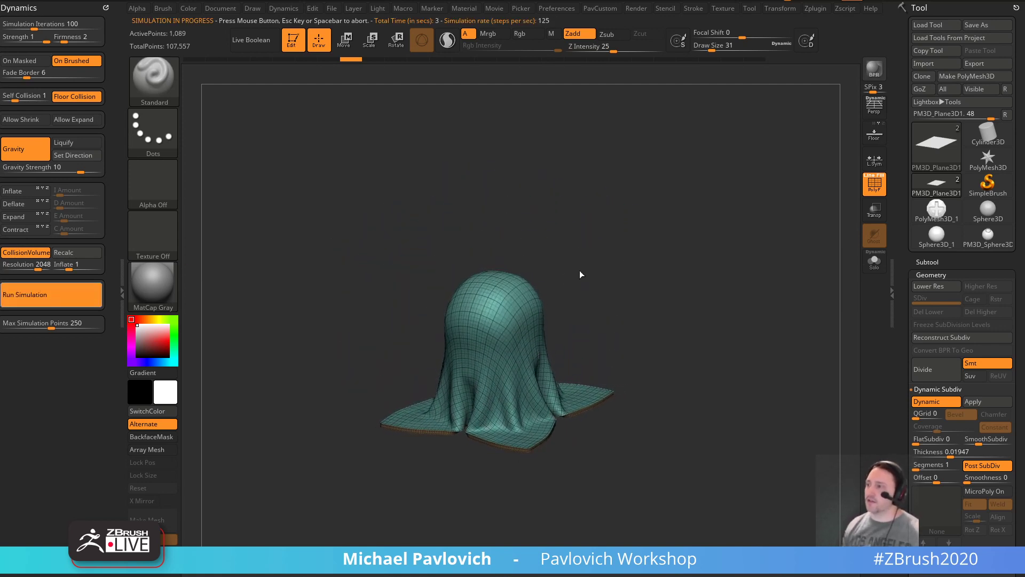
key(ctrl+z)
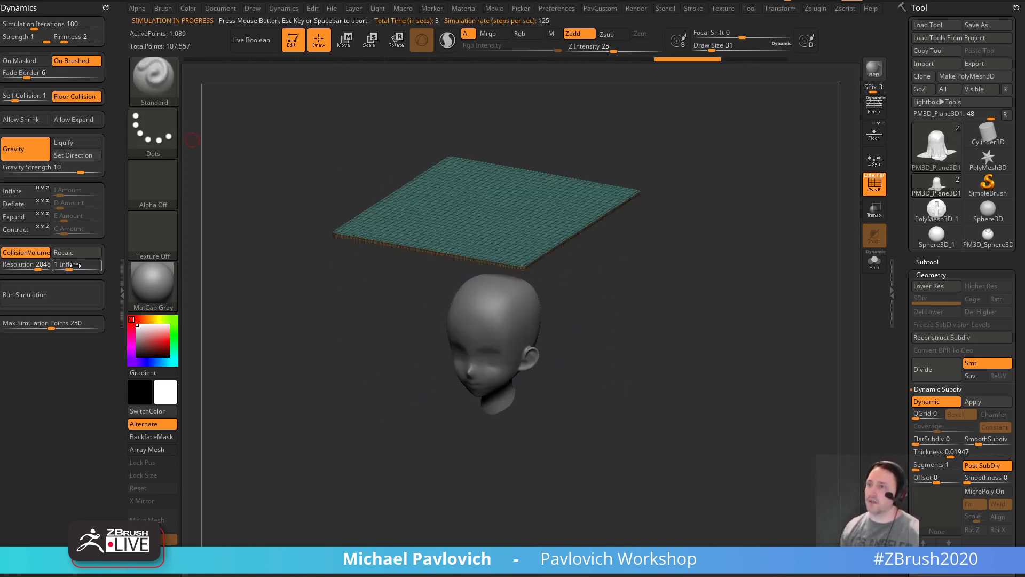
- Set the Gravity Strength to 1.96345, hide the polyframe, and test the cloth simulation over the head
drag(81, 172, 73, 172)
key(shift+f)
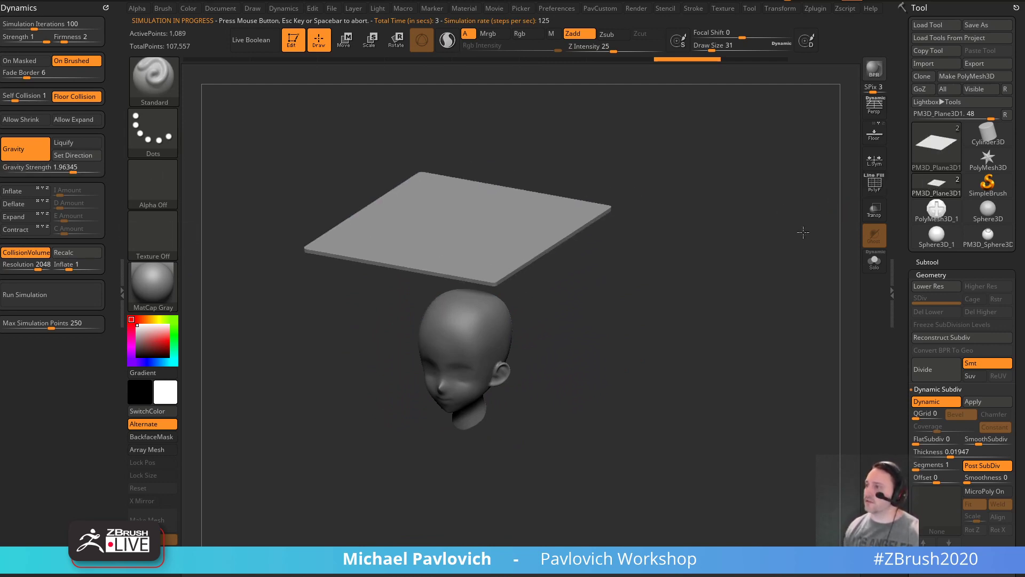
drag(801, 229, 817, 322)
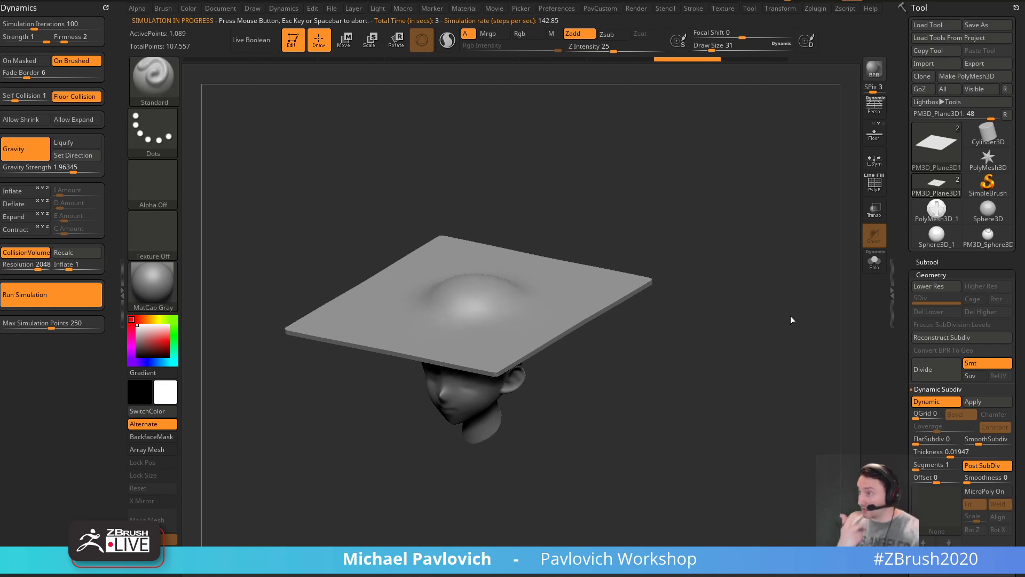
click(759, 318)
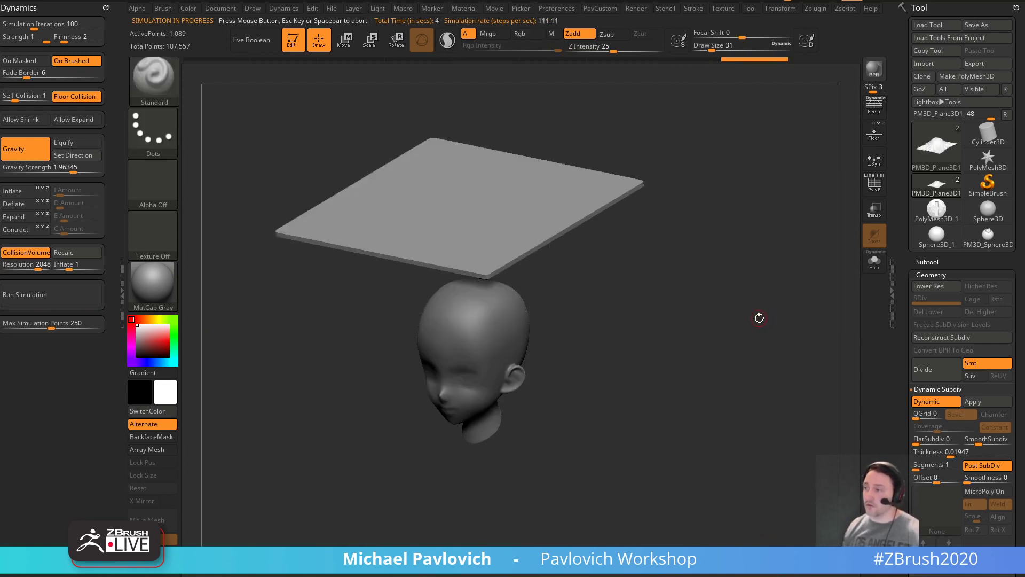
- Try pulling the cloth plane down over the head with the TransposeCloth brush, and undo the moves
key(b)
click(735, 317)
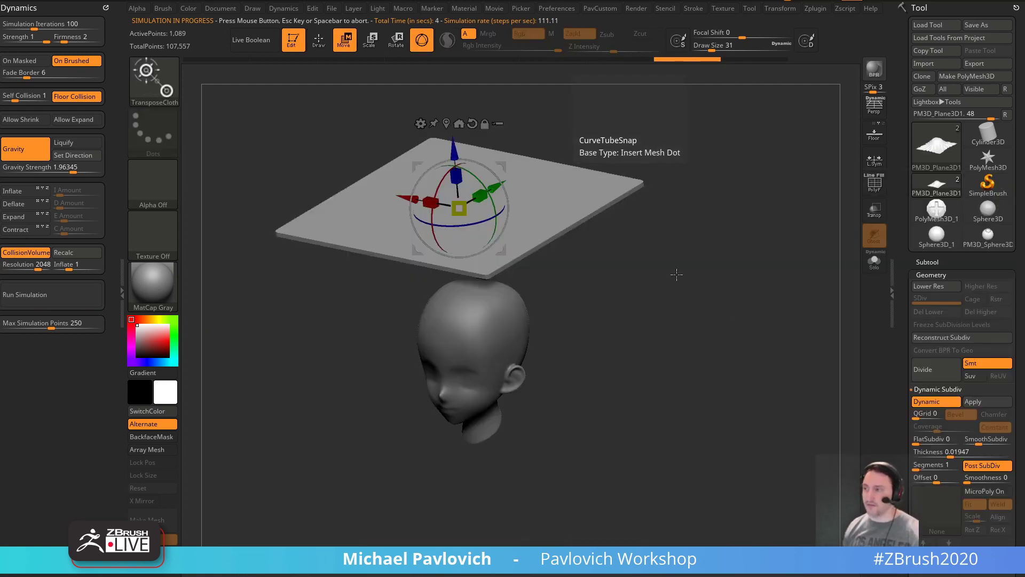
drag(449, 163, 474, 413)
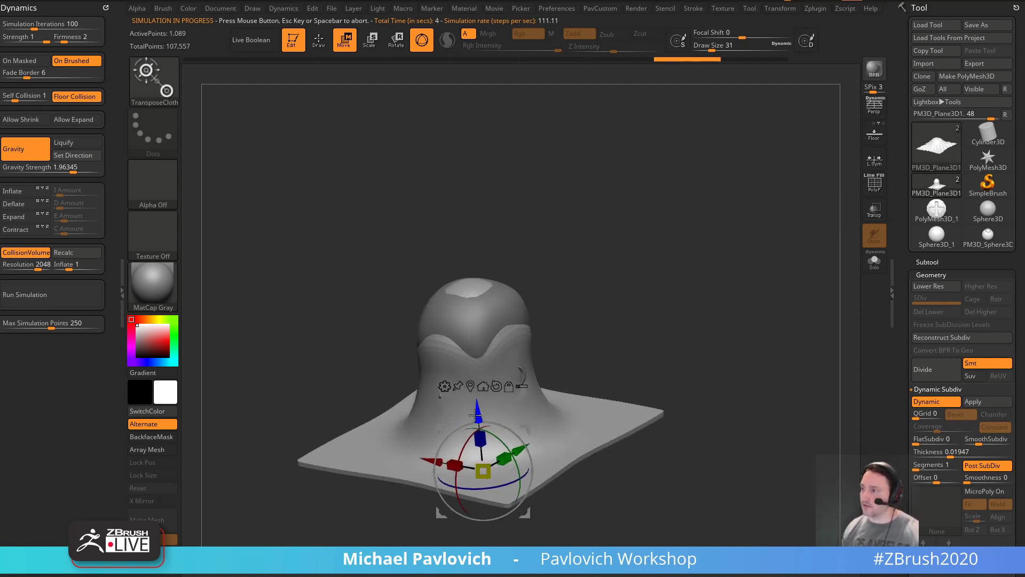
key(ctrl+z)
drag(453, 153, 452, 419)
drag(519, 371, 565, 339)
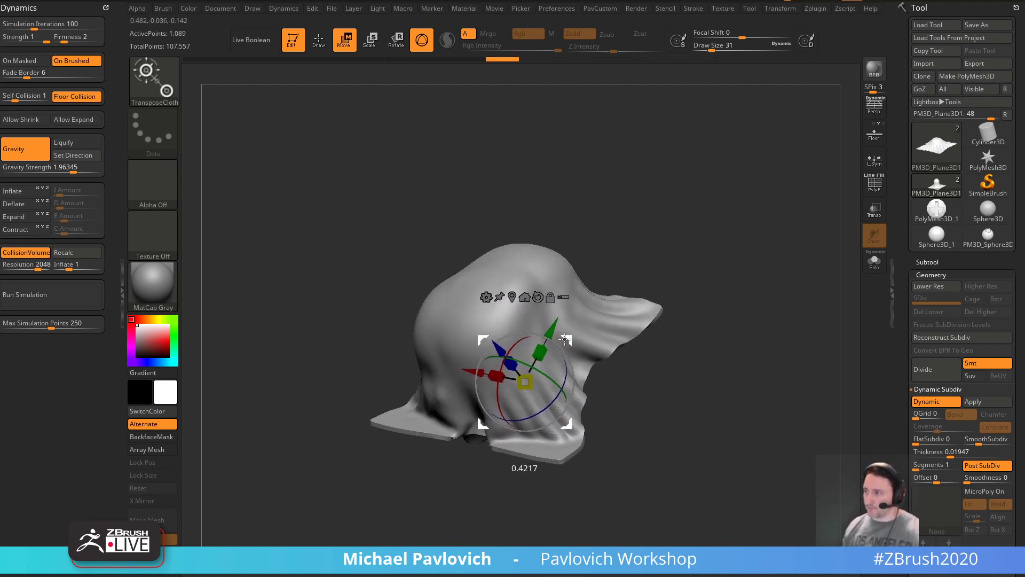
key(ctrl+z)
key(ctrl+z)
key(ctrl+z)
key(ctrl+z)
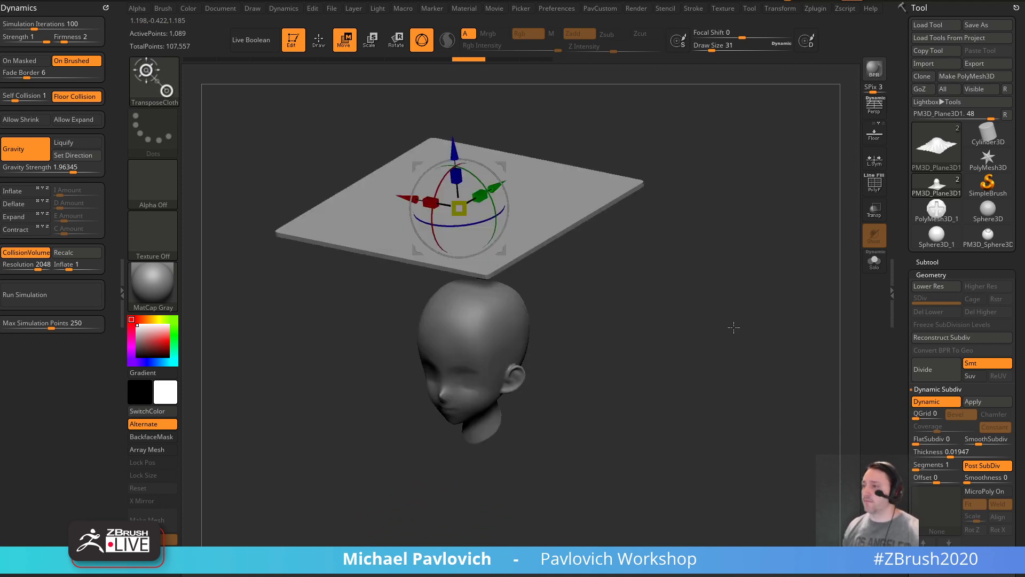
key(q)
key(ctrl+z)
- Run the cloth simulation over the head with Liquify turned off, and undo the drape
click(80, 143)
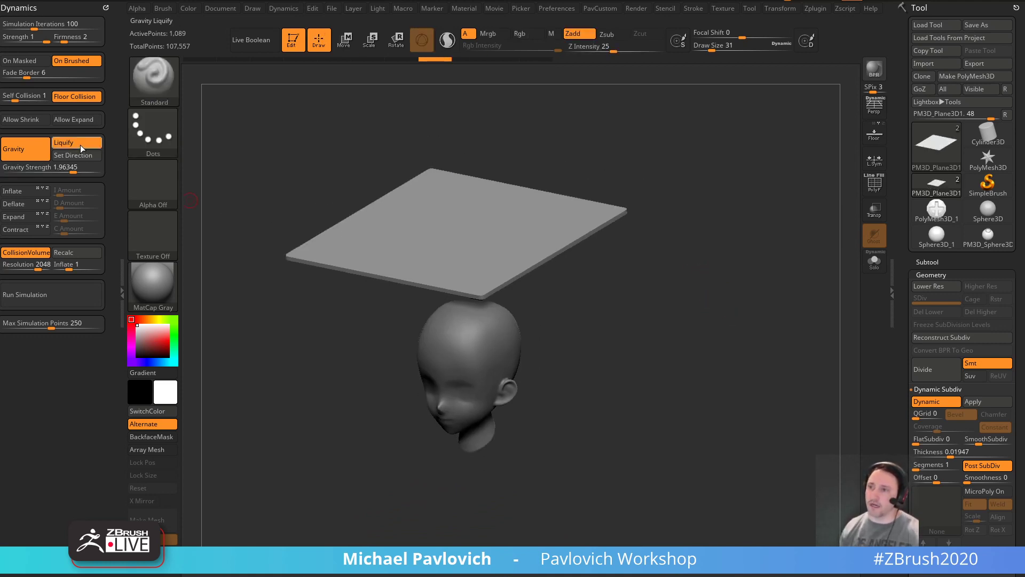
click(76, 143)
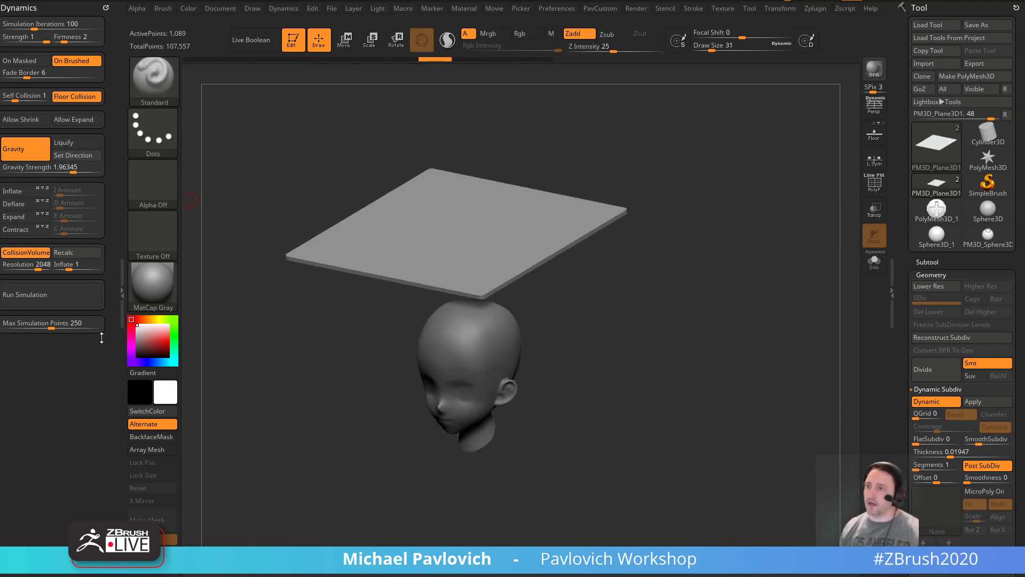
click(84, 300)
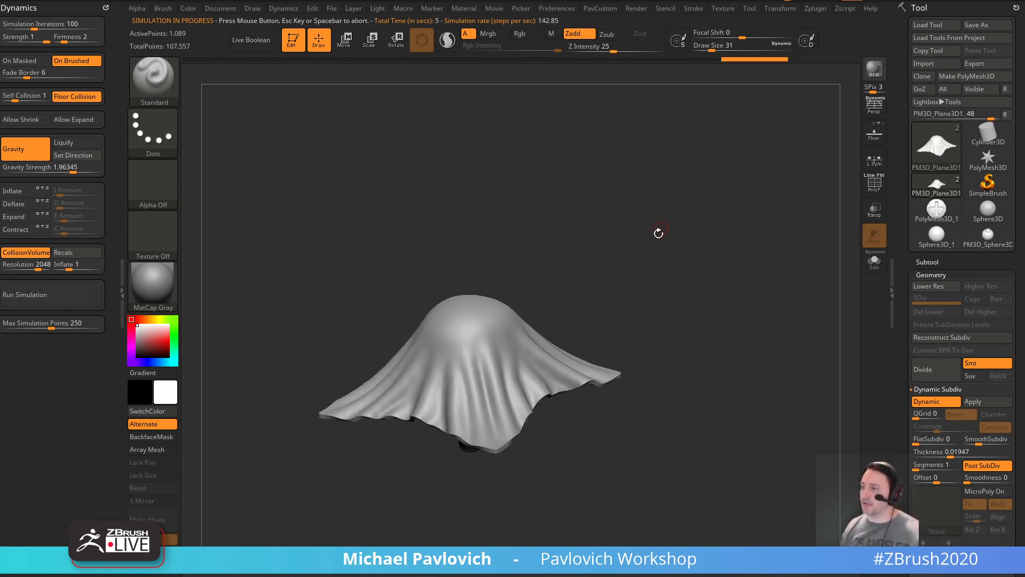
key(ctrl+z)
drag(667, 220, 688, 208)
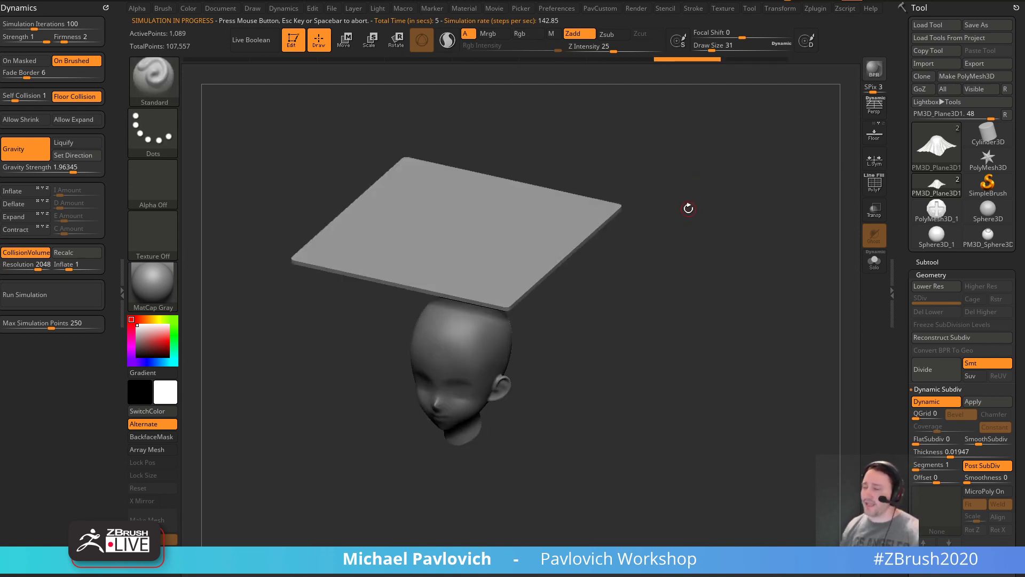
- Turn on Liquify for gravity and briefly run the simulation on the flat cloth plane
click(72, 142)
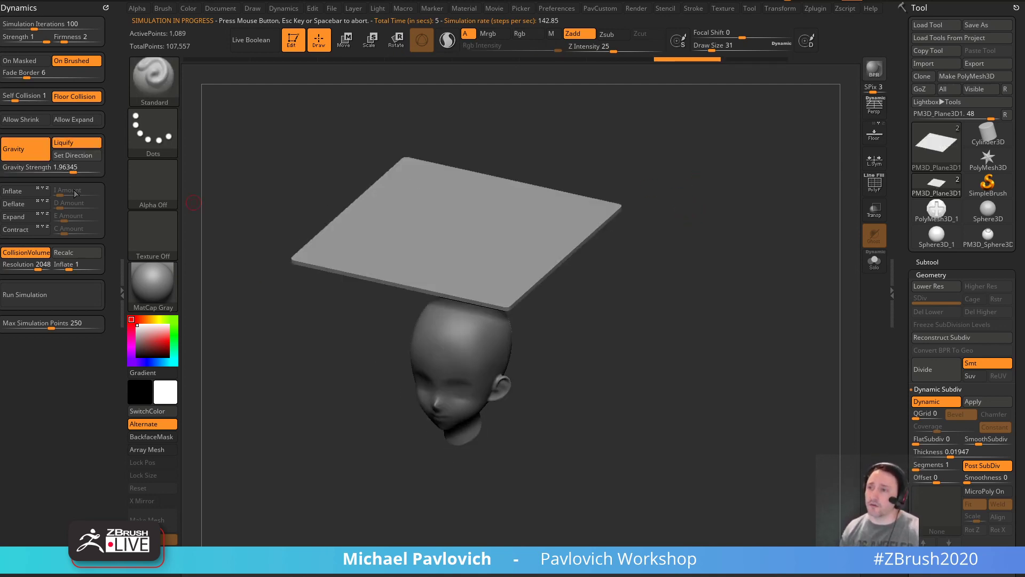
click(64, 298)
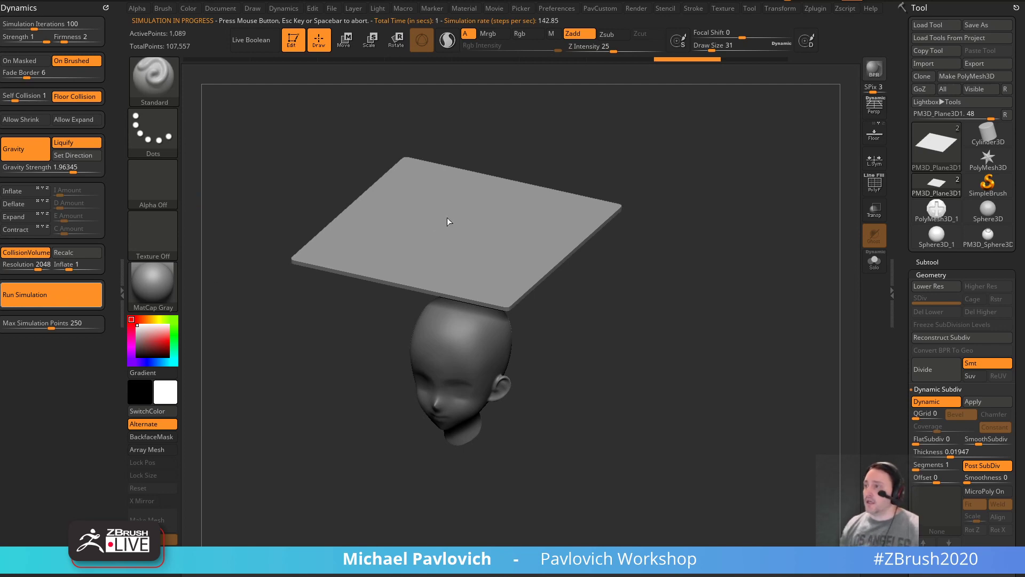
drag(699, 266, 688, 259)
- Raise small bumps near the corners of the cloth plane with the Move brush at Draw Size 71
key(s)
click(702, 258)
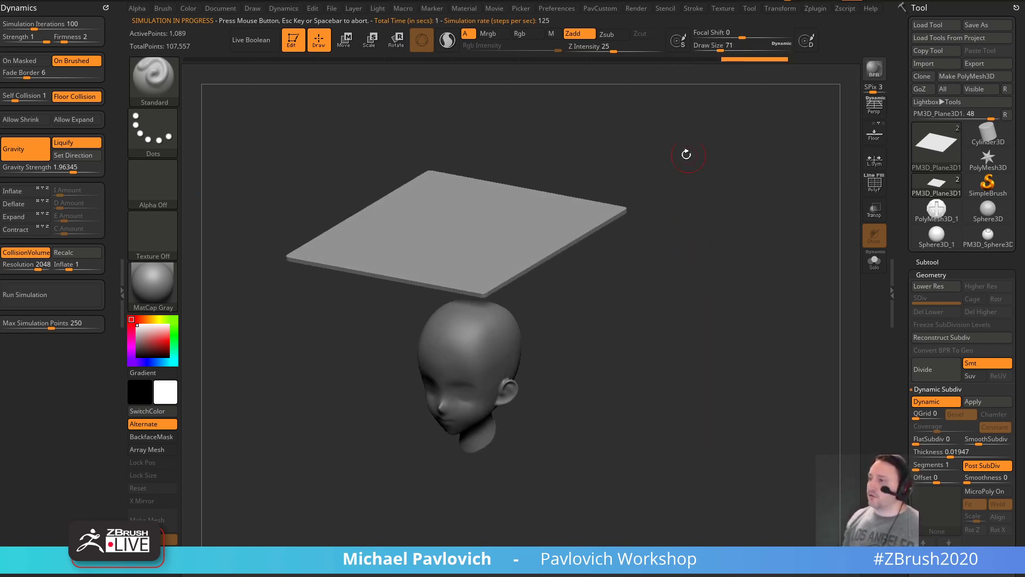
key(b)
key(m)
key(v)
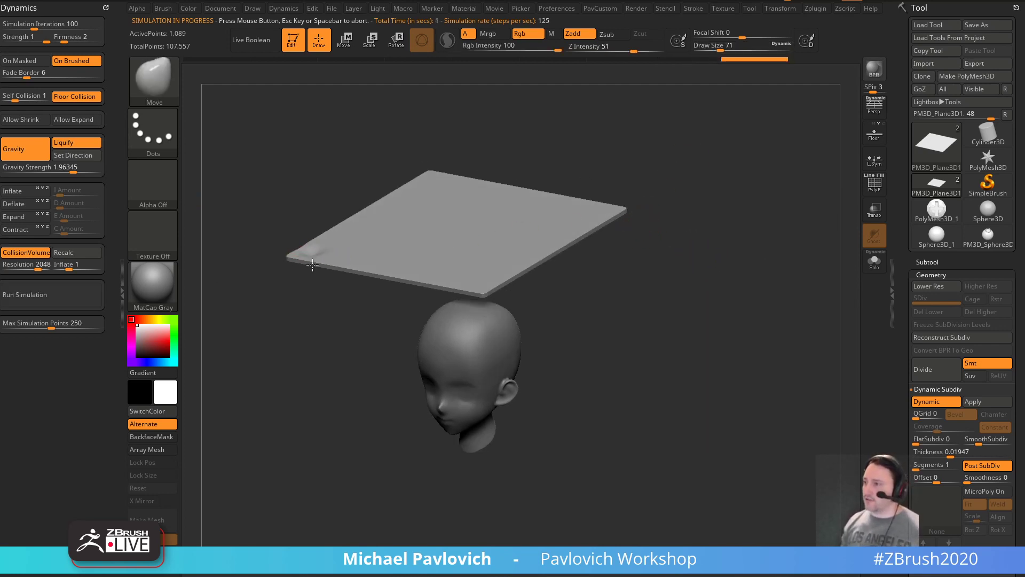
click(431, 176)
click(606, 211)
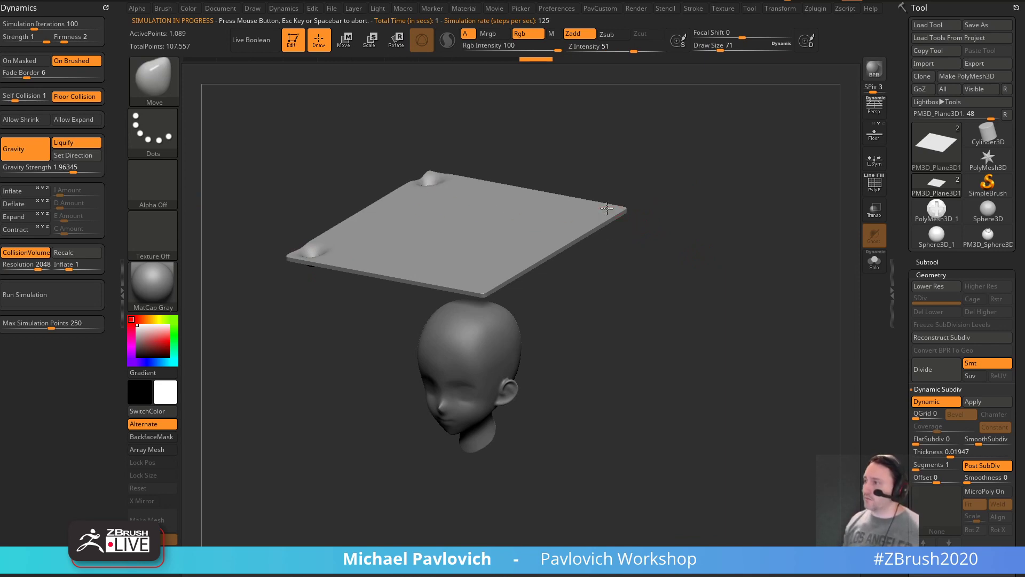
- Try to drape the thin plane over the head by running the gravity cloth simulation, restarting it once
click(51, 294)
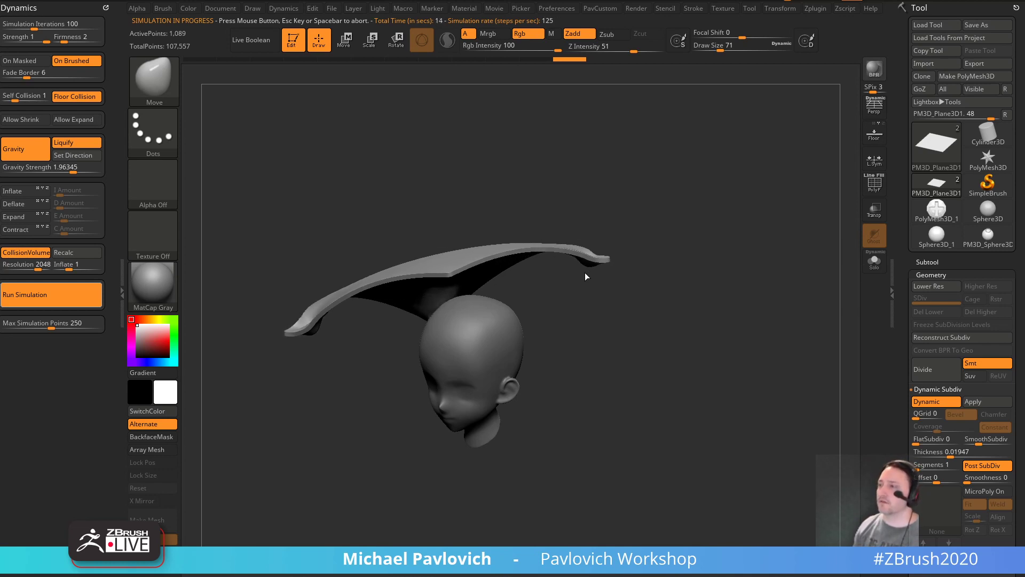
drag(585, 272, 281, 228)
drag(585, 168, 576, 254)
drag(606, 303, 604, 266)
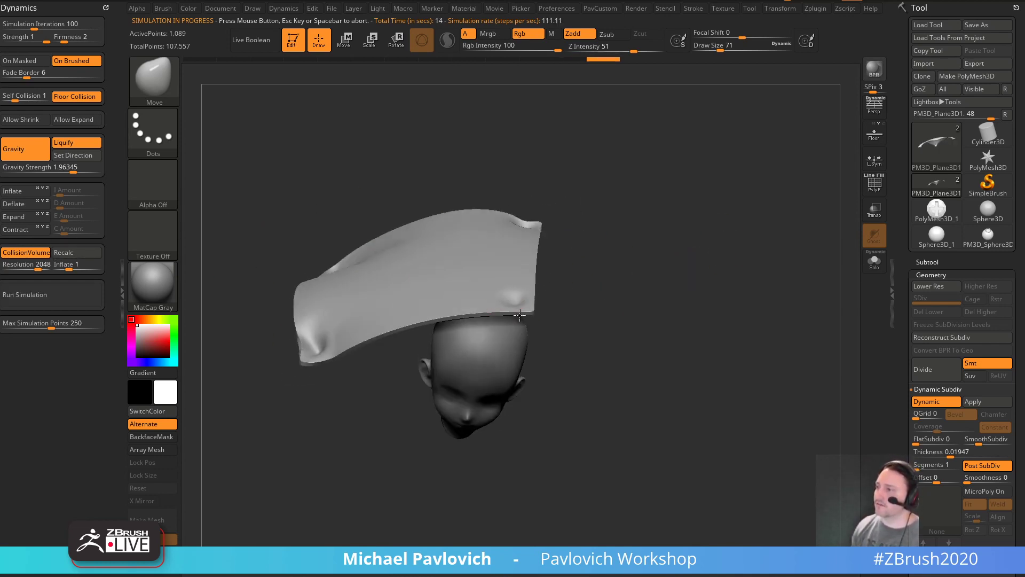
drag(520, 315, 538, 377)
mouse_move(610, 376)
mouse_down()
mouse_move(611, 336)
mouse_move(593, 329)
mouse_up()
click(90, 307)
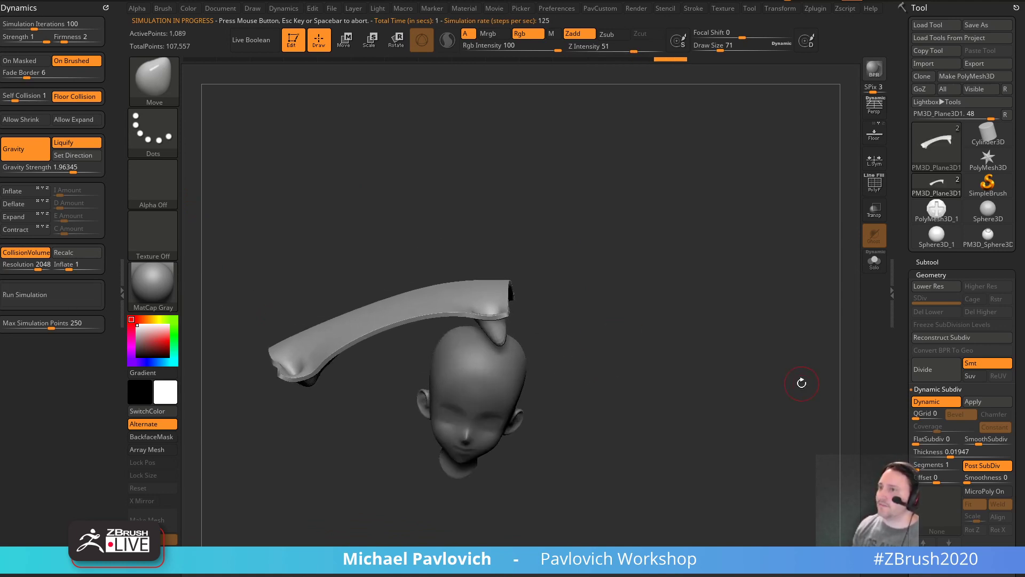
mouse_move(801, 383)
mouse_down()
mouse_move(786, 378)
mouse_move(788, 388)
mouse_up()
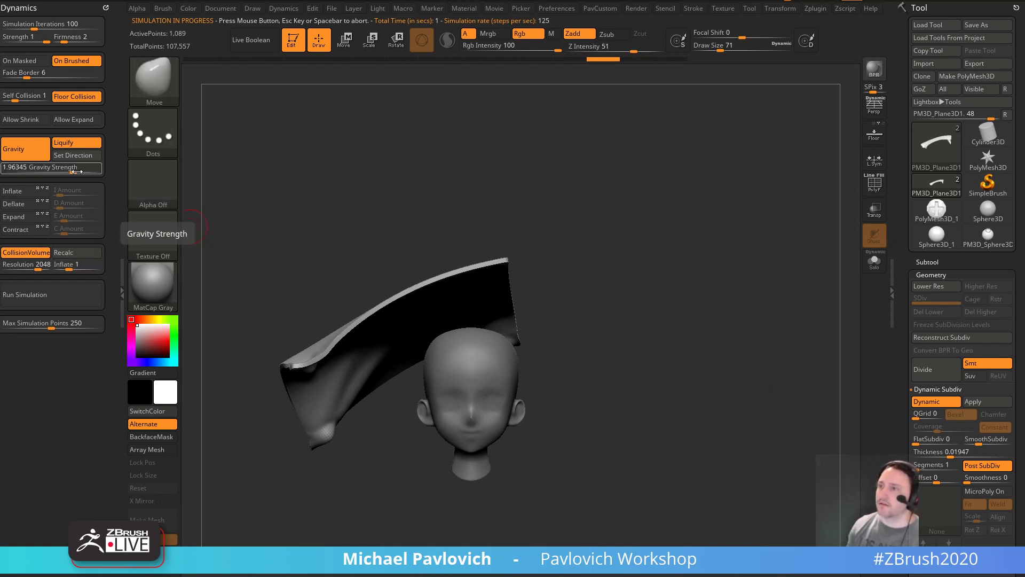
- Set the gravity strength to 10 and run the cloth simulation on the flat plane above the head
drag(78, 170, 81, 170)
text(10)
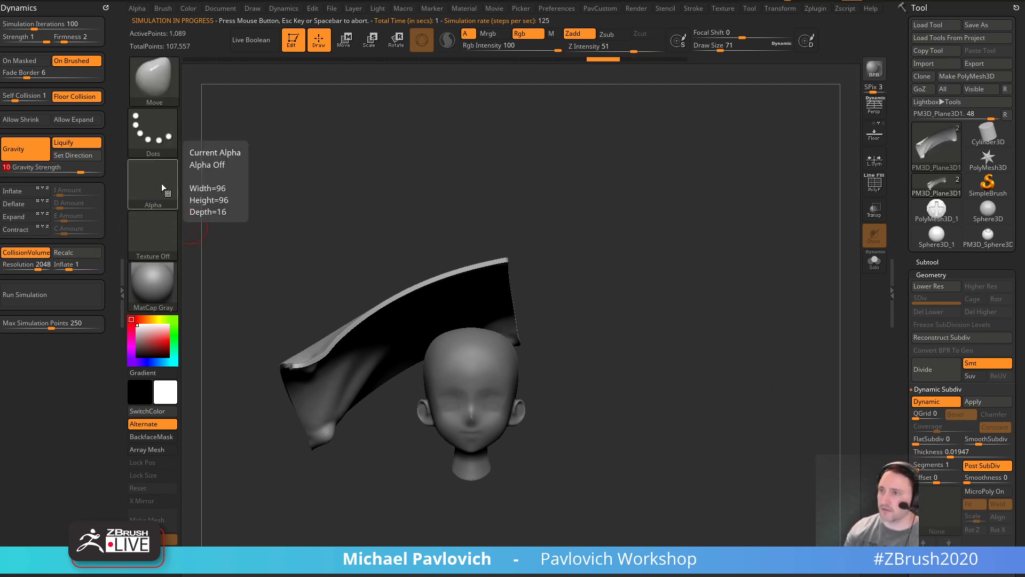
key(Return)
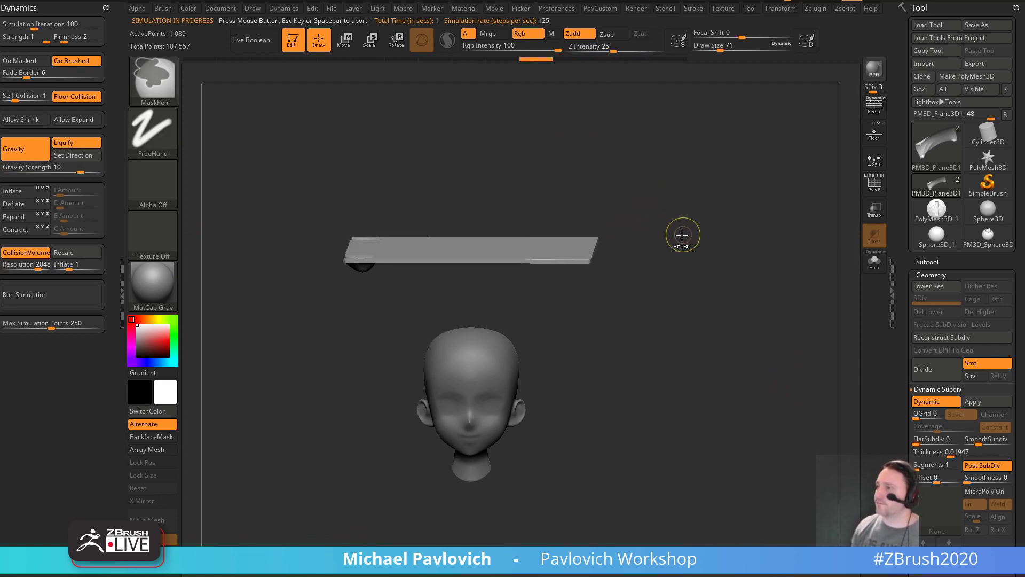
drag(691, 241, 444, 280)
click(56, 292)
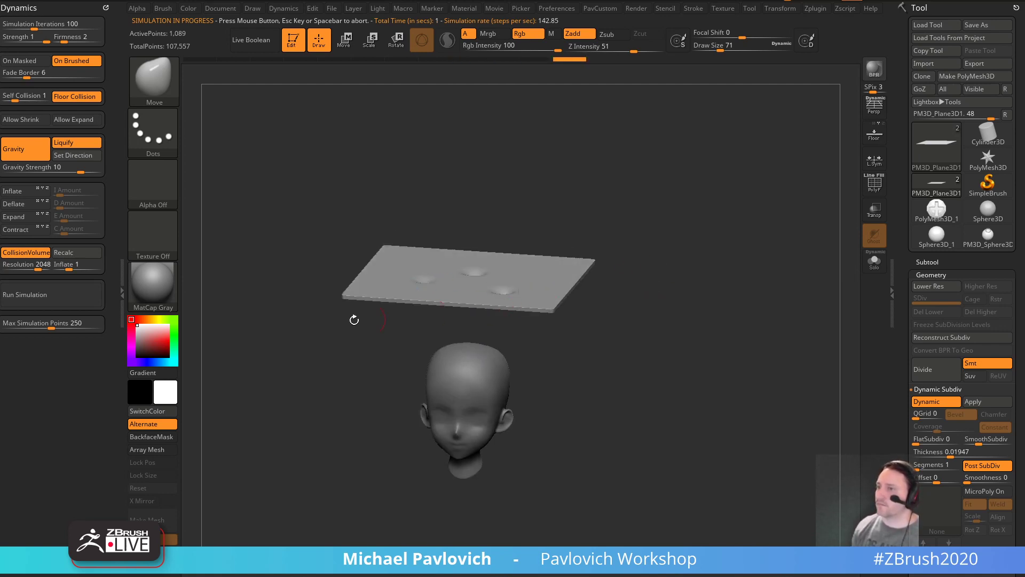
click(16, 300)
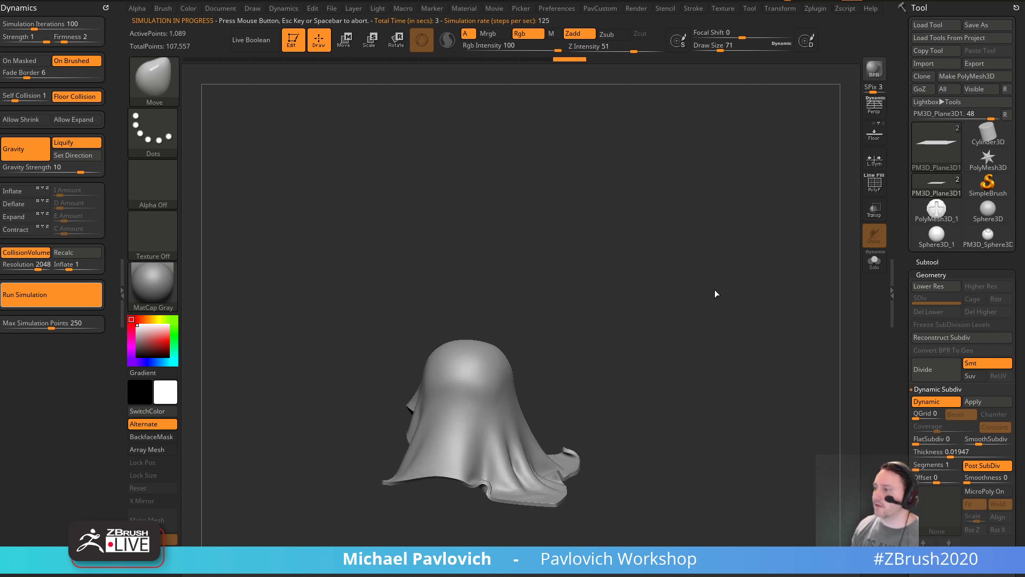
mouse_move(732, 308)
mouse_down()
mouse_move(741, 291)
mouse_move(734, 304)
mouse_up()
- Undo the draped cloth result and rerun the simulation to drop the plane over the head again
key(ctrl+z)
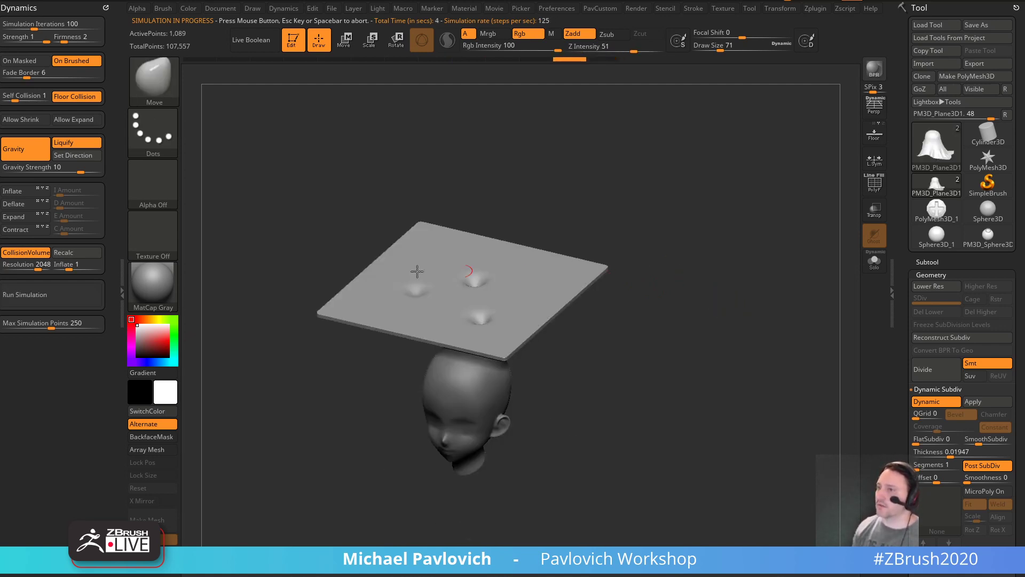
click(65, 296)
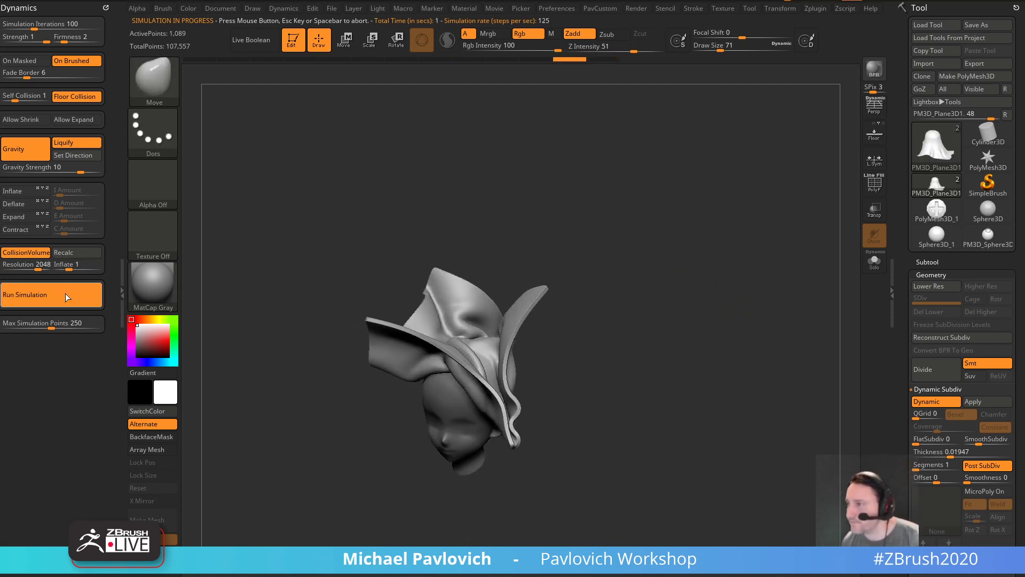
click(638, 237)
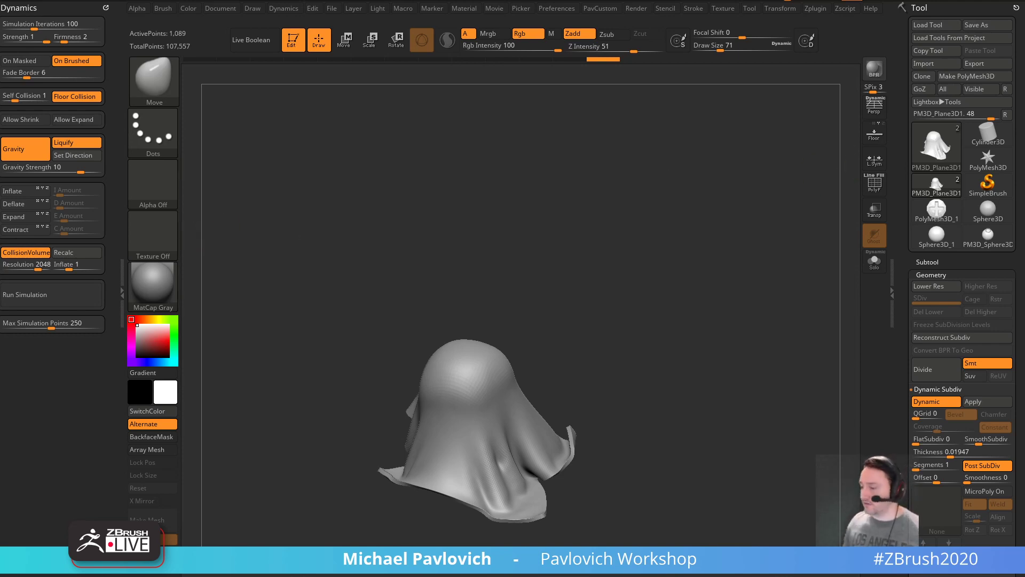
- Switch to the browser, skim the opening part of the Dynamic Physics Simulation car wreck video, and return to ZBrush
key(alt+Tab)
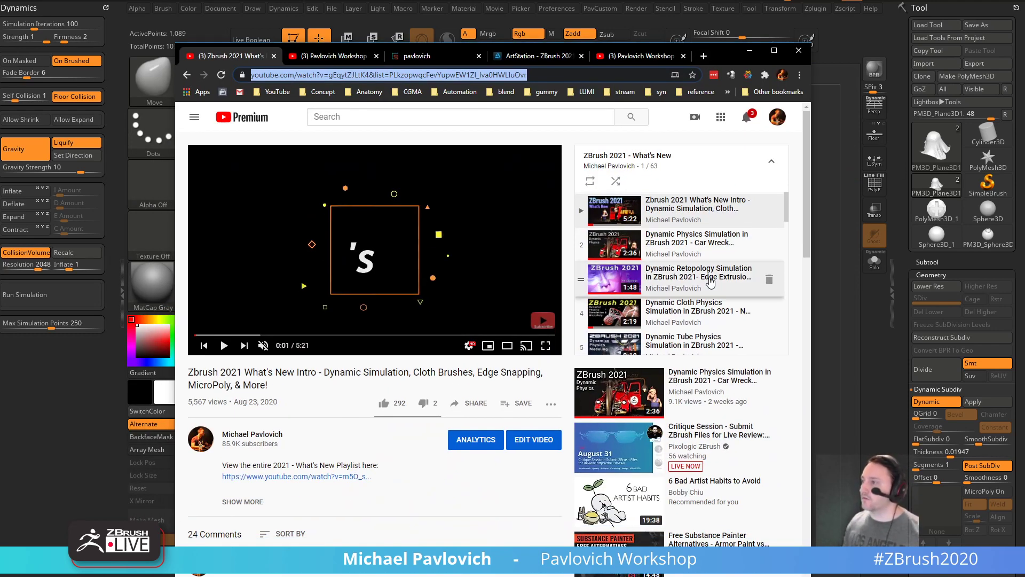
click(602, 244)
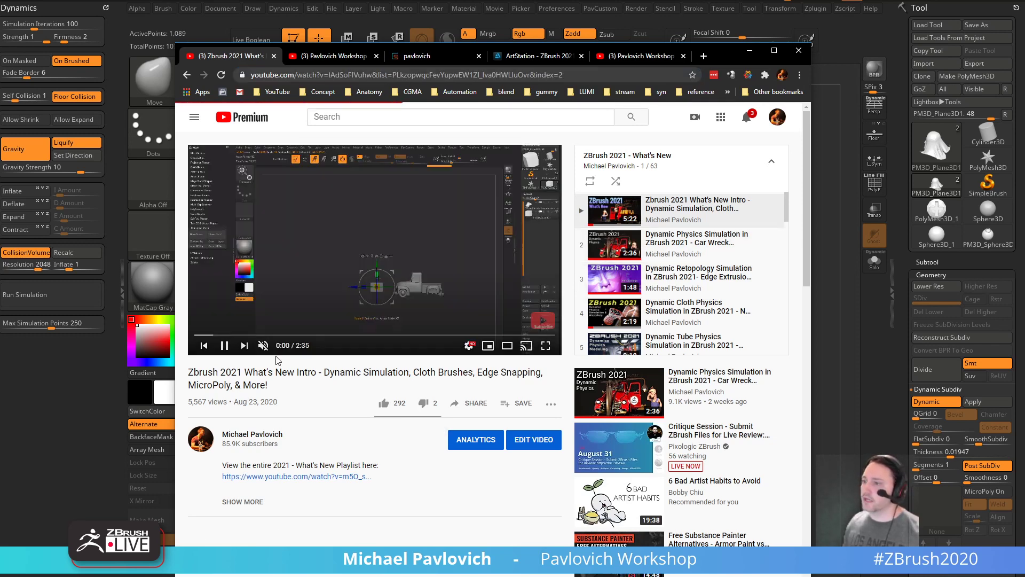
click(229, 335)
drag(230, 336, 294, 337)
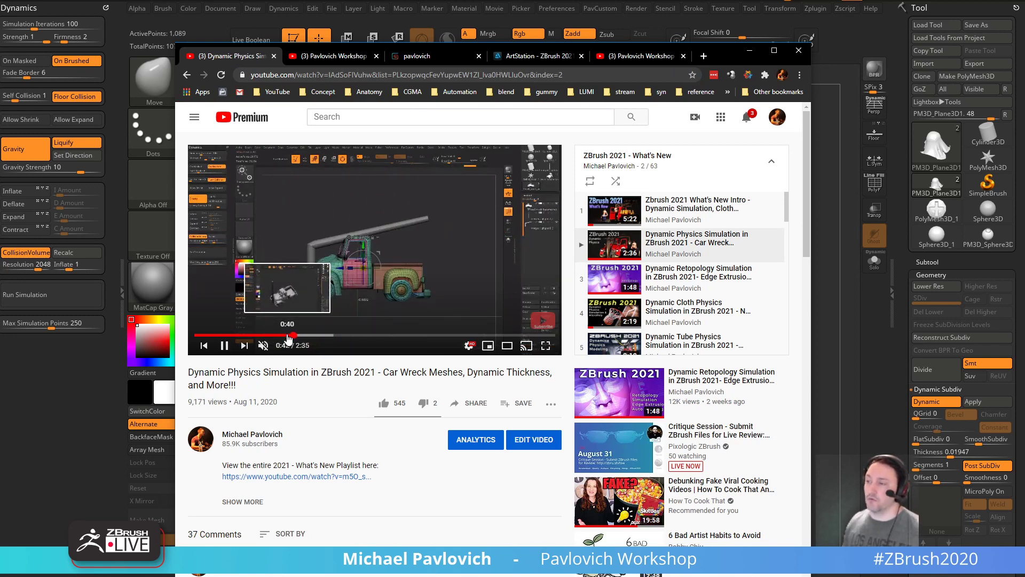
click(272, 336)
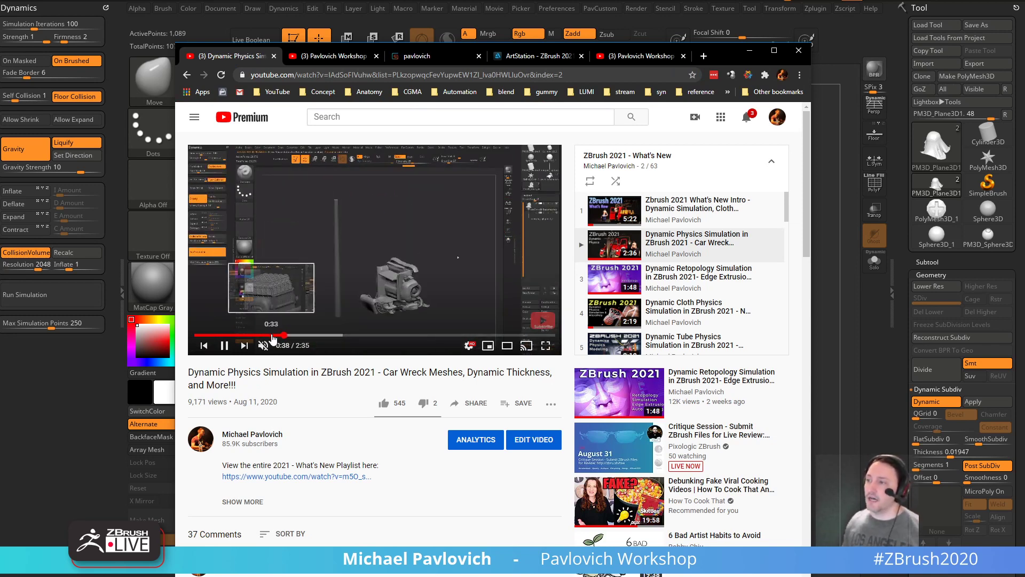
drag(273, 337, 207, 339)
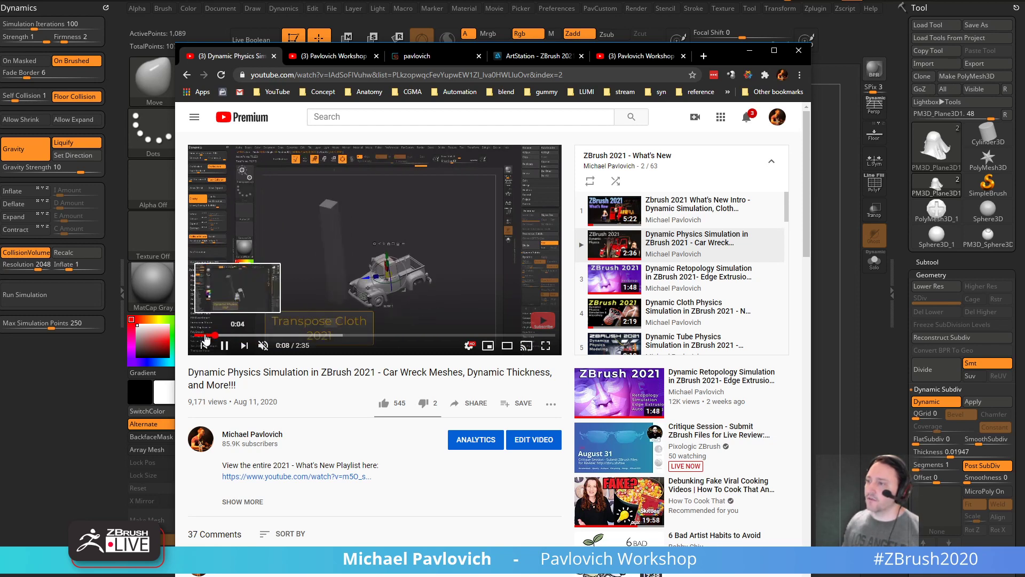
click(207, 336)
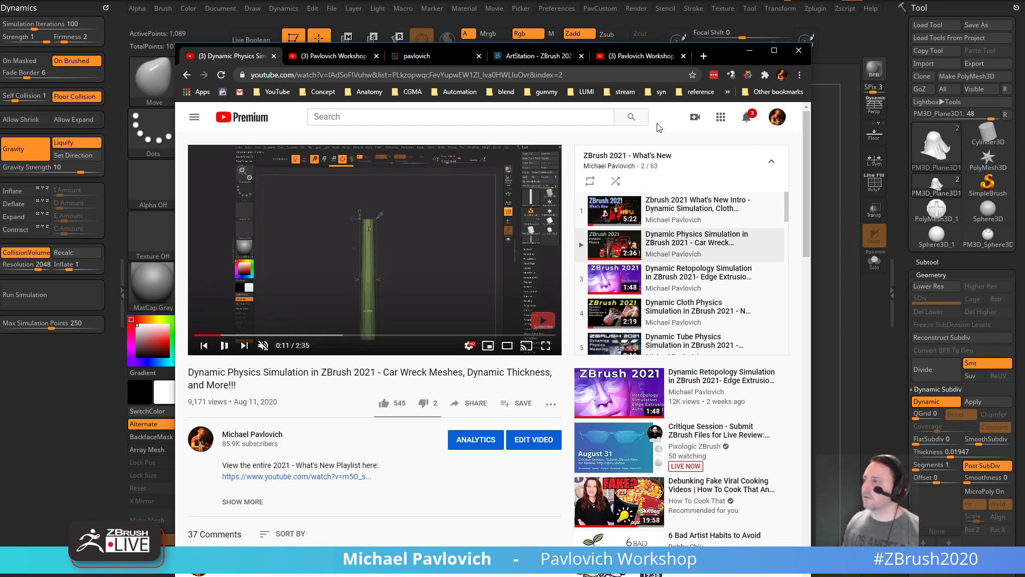
click(749, 50)
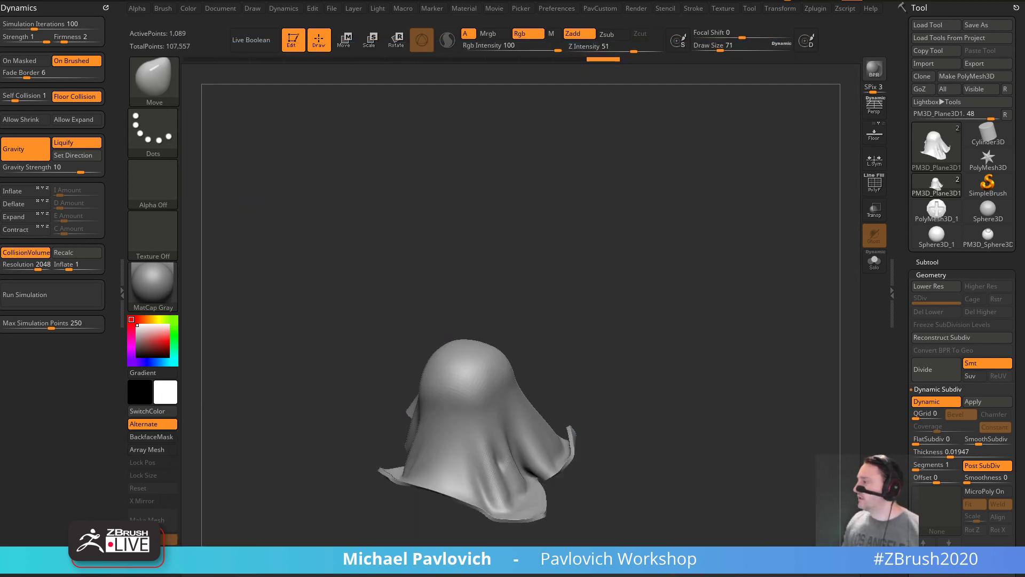
- Clear the canvas, place the truck and light post model on it in edit mode, and select the Standard brush
click(303, 43)
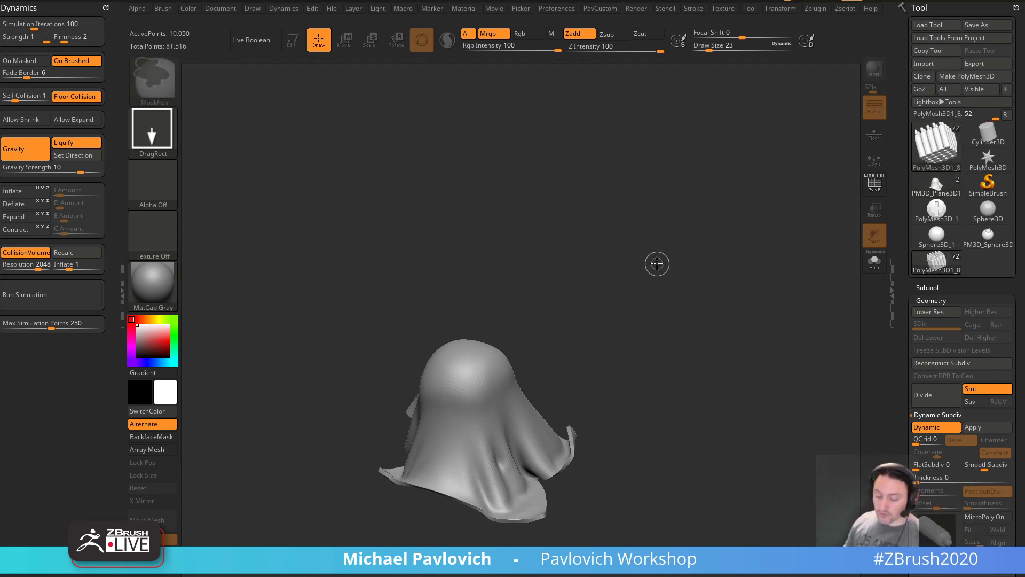
key(ctrl+n)
mouse_move(470, 272)
mouse_down()
mouse_move(330, 82)
mouse_move(788, 229)
mouse_move(790, 348)
mouse_move(694, 341)
mouse_move(714, 382)
mouse_move(762, 354)
mouse_move(742, 326)
mouse_move(751, 326)
mouse_up()
key(s)
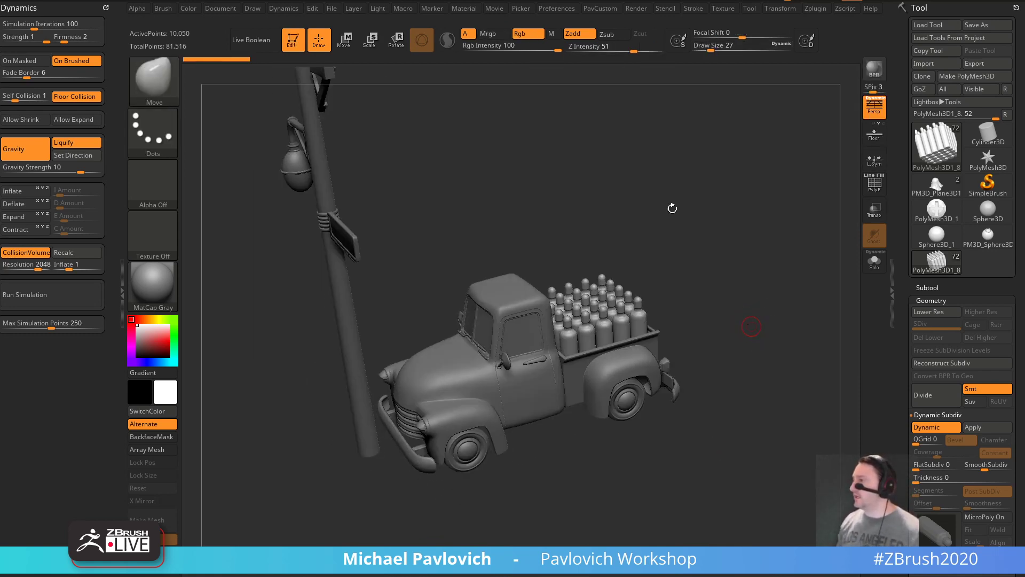
key(b)
key(s)
key(t)
mouse_move(704, 213)
mouse_down()
mouse_move(704, 231)
mouse_move(707, 219)
mouse_up()
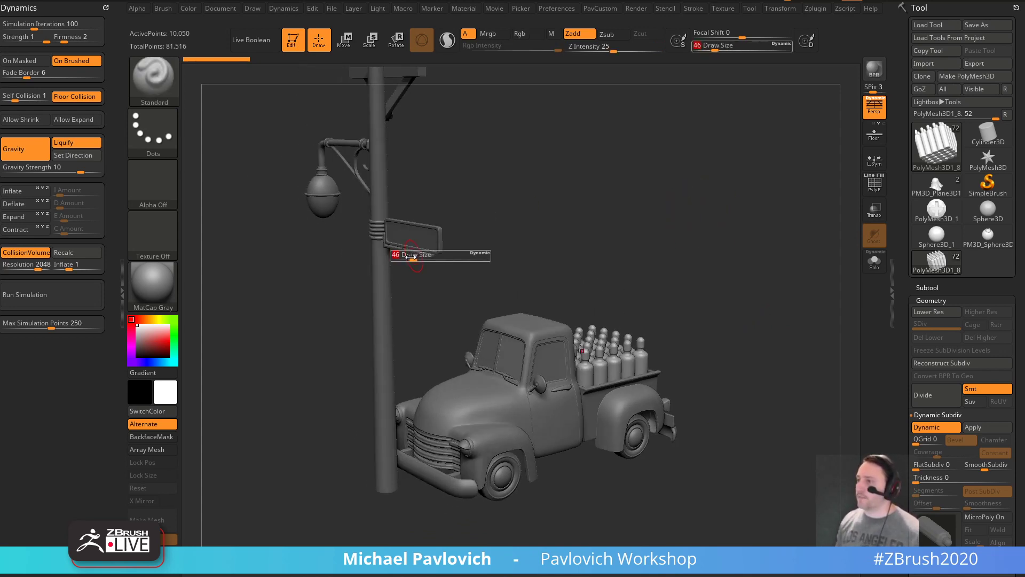
- Hide the Tanks and LightPost folders and select the Wipers subtool, leaving only the truck on the canvas
alt+click(401, 255)
click(927, 287)
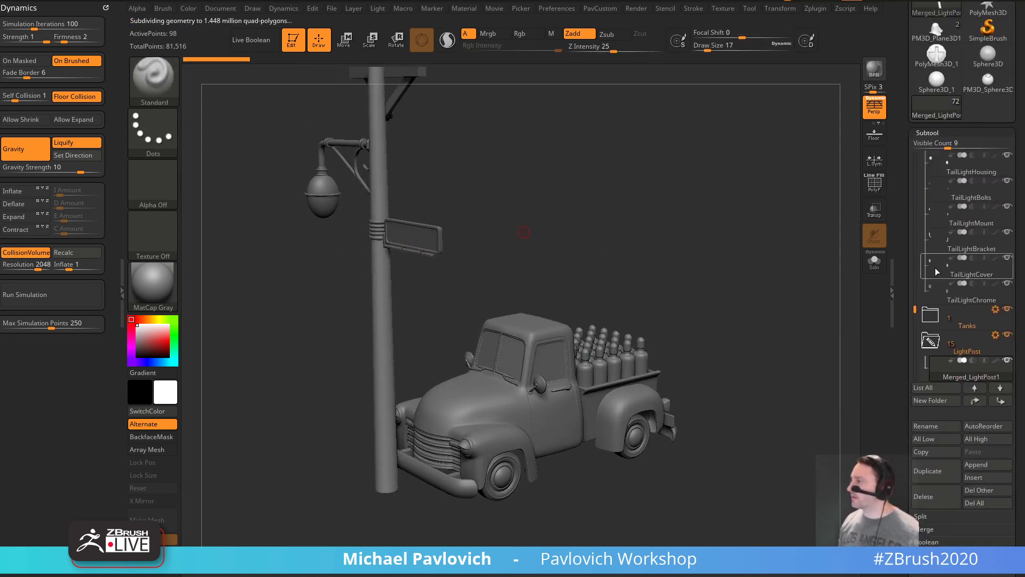
click(1007, 310)
scroll(956, 240, up, 5)
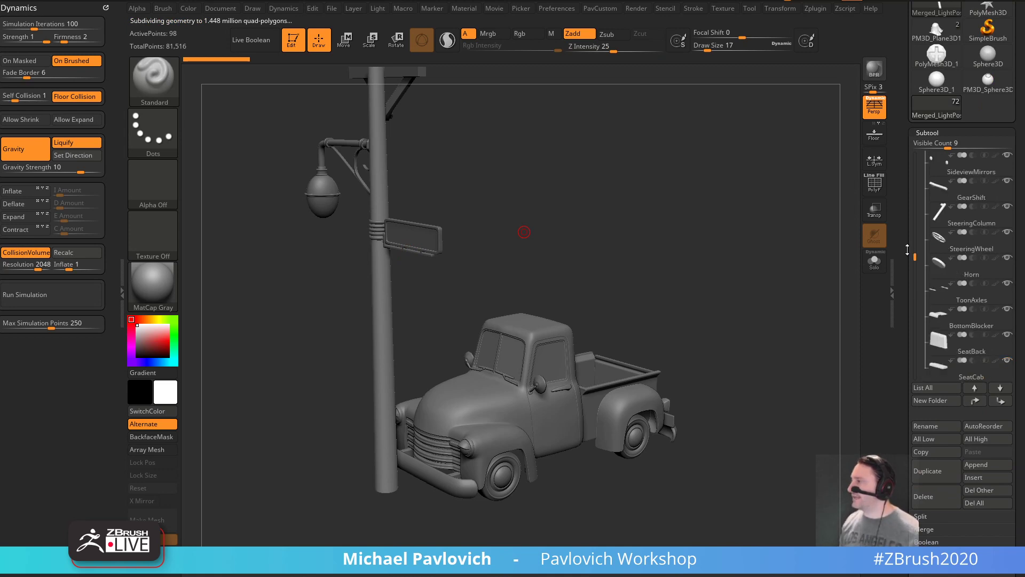
scroll(950, 256, down, 10)
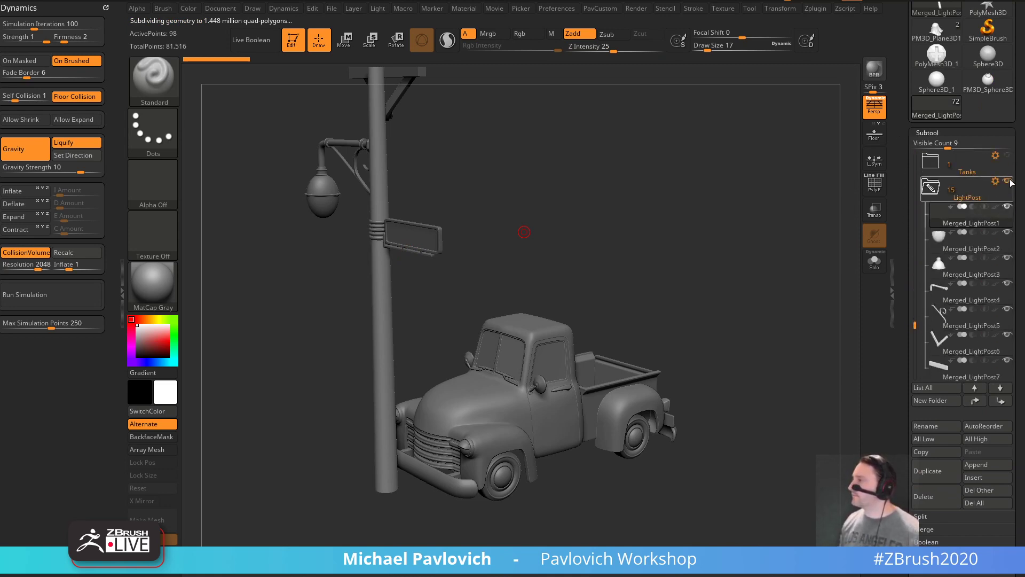
click(1008, 181)
drag(916, 328, 912, 152)
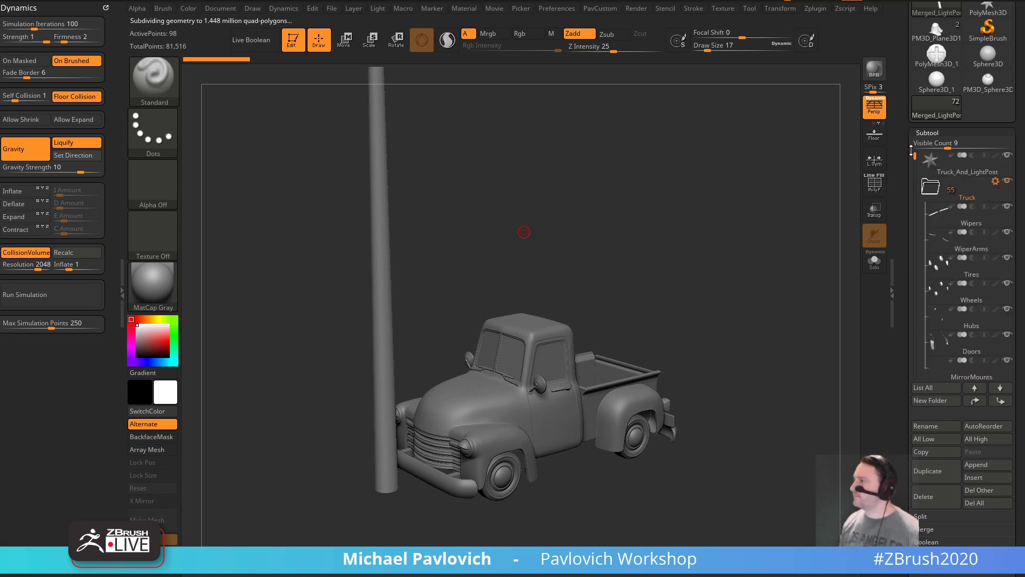
click(971, 224)
mouse_move(707, 282)
mouse_down()
mouse_move(755, 272)
mouse_move(731, 302)
mouse_move(757, 290)
mouse_move(748, 284)
mouse_up()
key(s)
click(732, 305)
- Combine the visible truck parts into one mesh with Transpose Master's TPoseMesh and display its polyframe
click(120, 11)
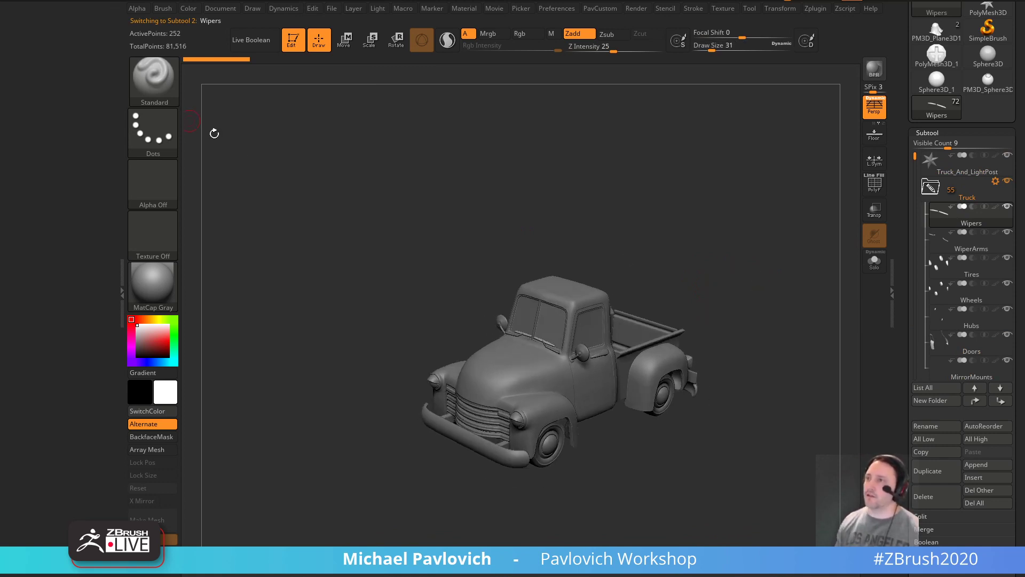
click(795, 9)
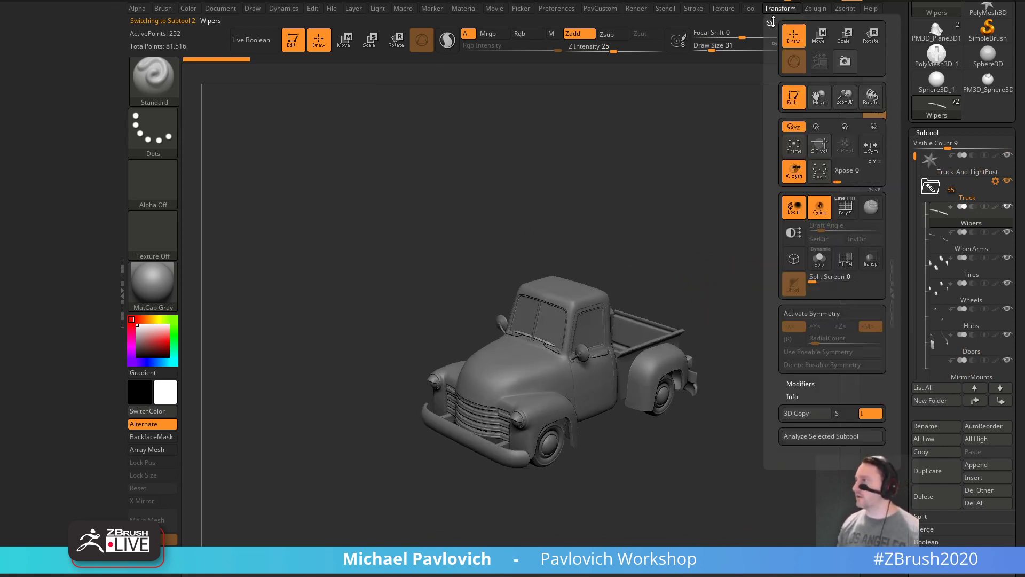
click(812, 9)
drag(447, 109, 58, 117)
key(shift)
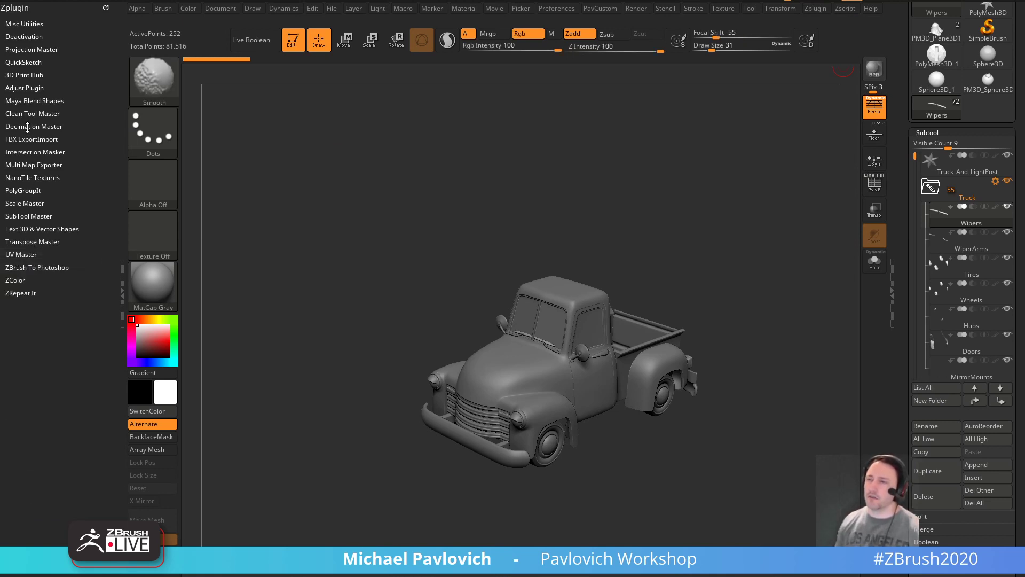
click(24, 245)
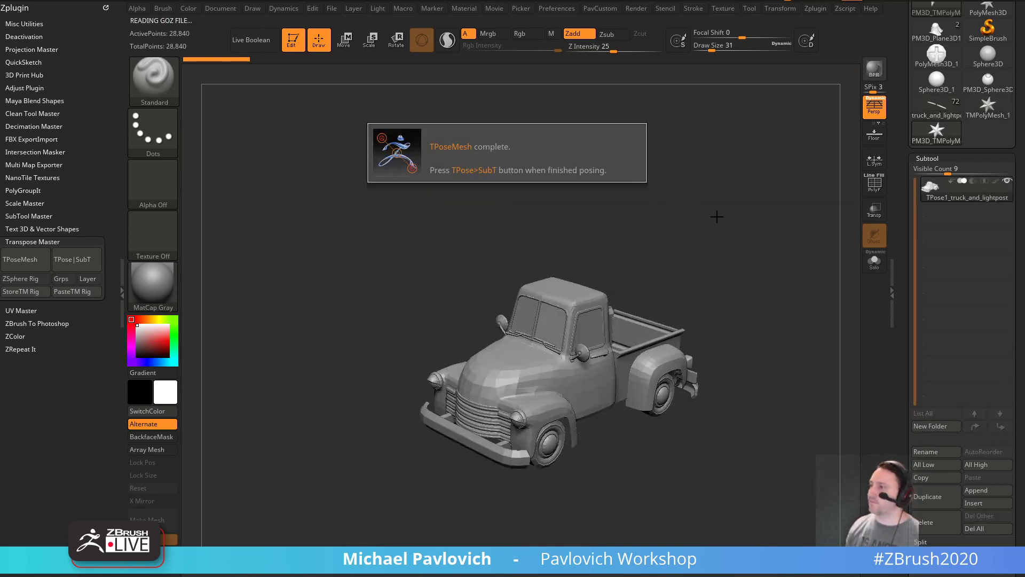
key(shift+f)
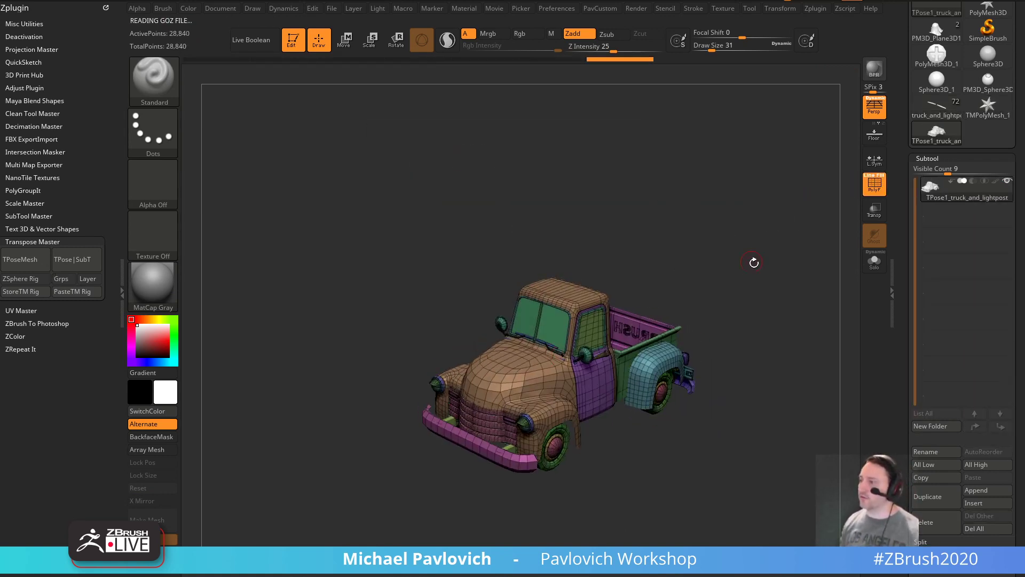
mouse_move(761, 271)
mouse_down()
mouse_move(749, 243)
mouse_move(762, 234)
mouse_move(801, 235)
mouse_move(828, 252)
mouse_up()
- Append a Cylinder3D subtool to the posed truck mesh and make the cylinder the active subtool
scroll(906, 273, down, 5)
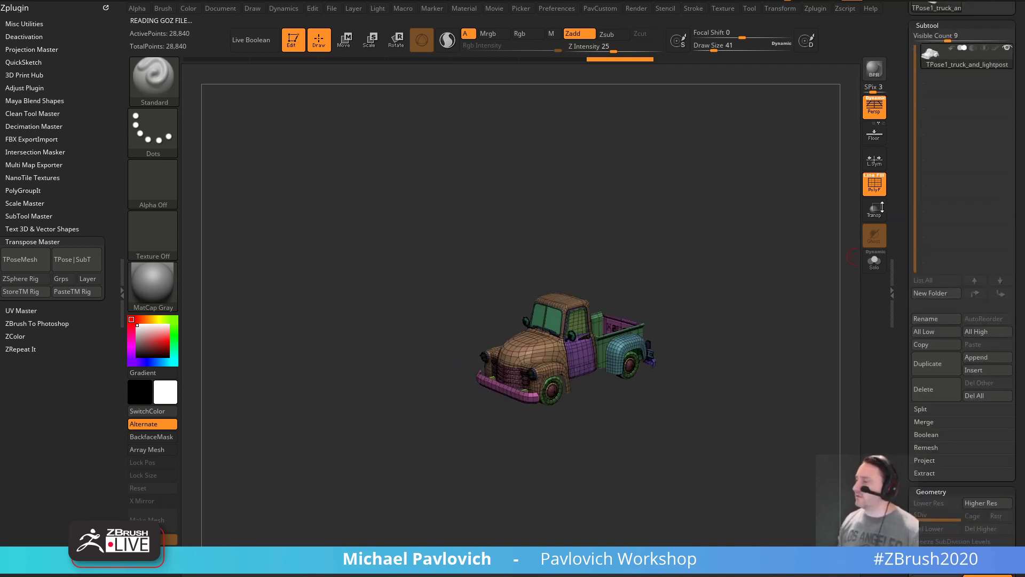
scroll(907, 310, down, 2)
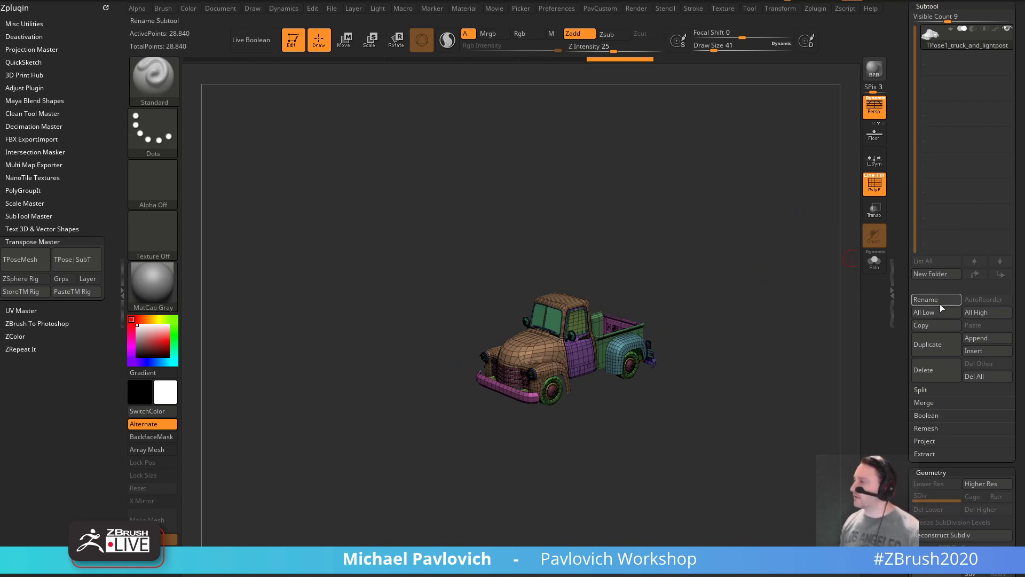
click(982, 338)
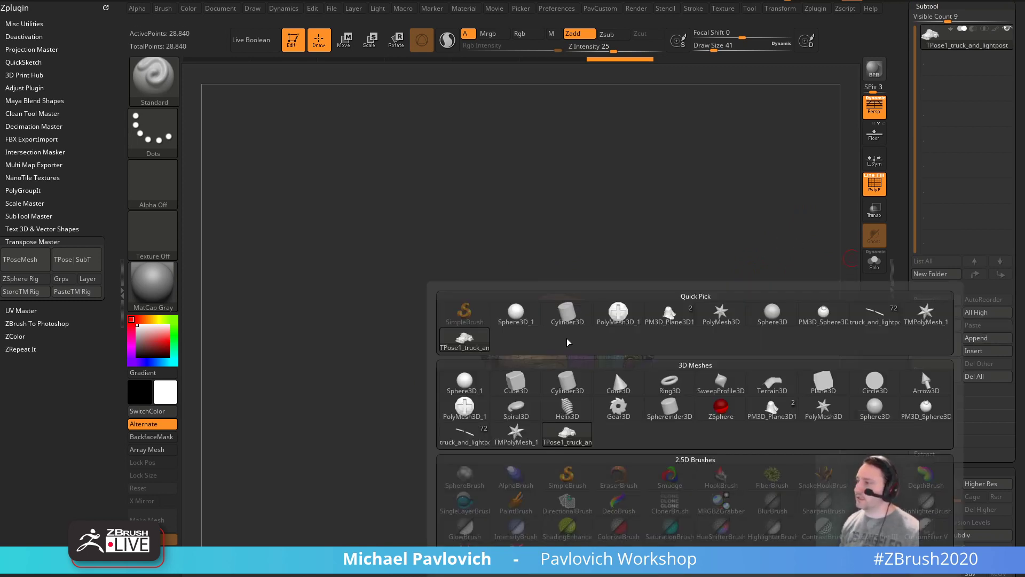
click(567, 383)
click(966, 71)
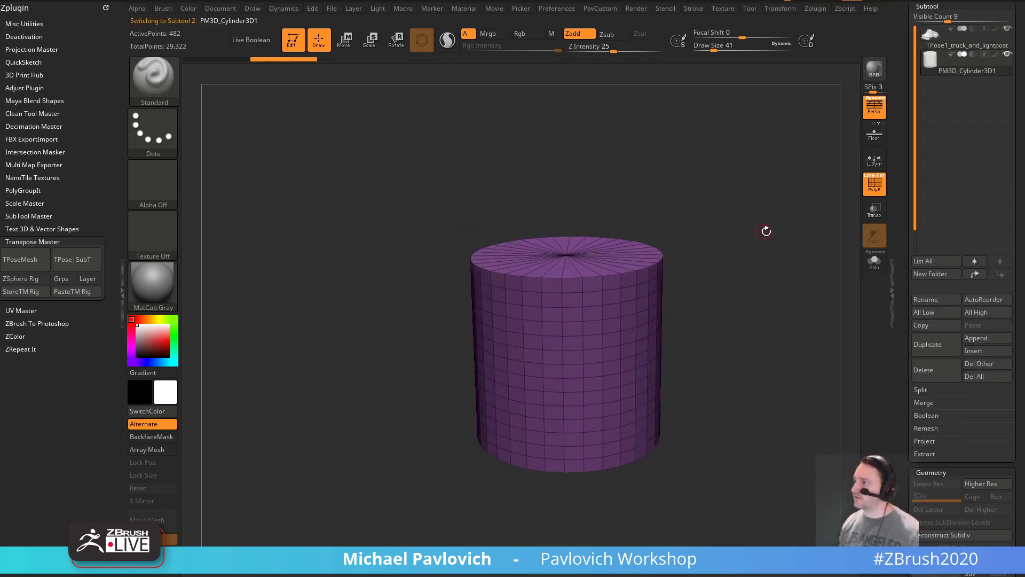
- Scale the cylinder into a thin pole taller than the truck and place it upright in front of the truck's bumper
key(w)
drag(566, 349, 477, 375)
key(ctrl+z)
key(b)
key(t)
key(r)
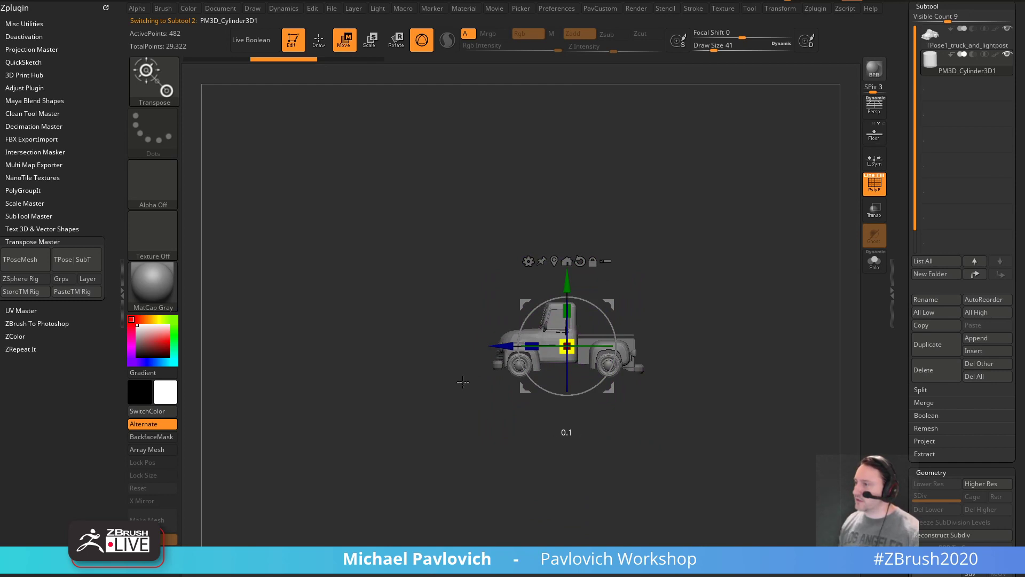
drag(584, 302, 464, 172)
drag(516, 323, 508, 249)
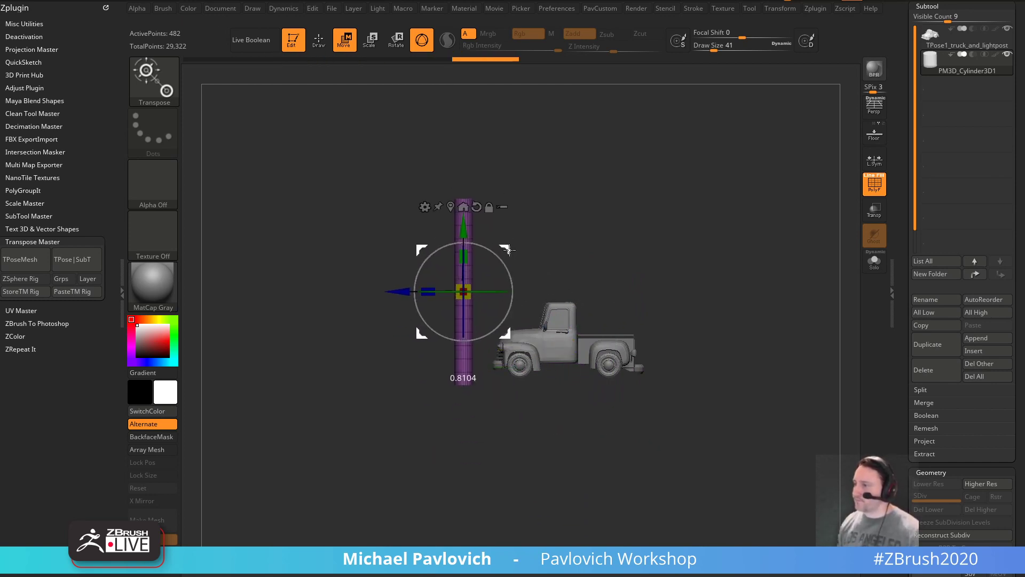
key(q)
mouse_move(700, 229)
mouse_down()
mouse_move(719, 290)
mouse_move(738, 287)
mouse_move(748, 252)
mouse_move(752, 260)
mouse_up()
- Make the truck the active subtool, choose the TransposeCloth brush for moving it, and put away the Zplugin palette
alt+click(619, 298)
key(w)
key(b)
key(t)
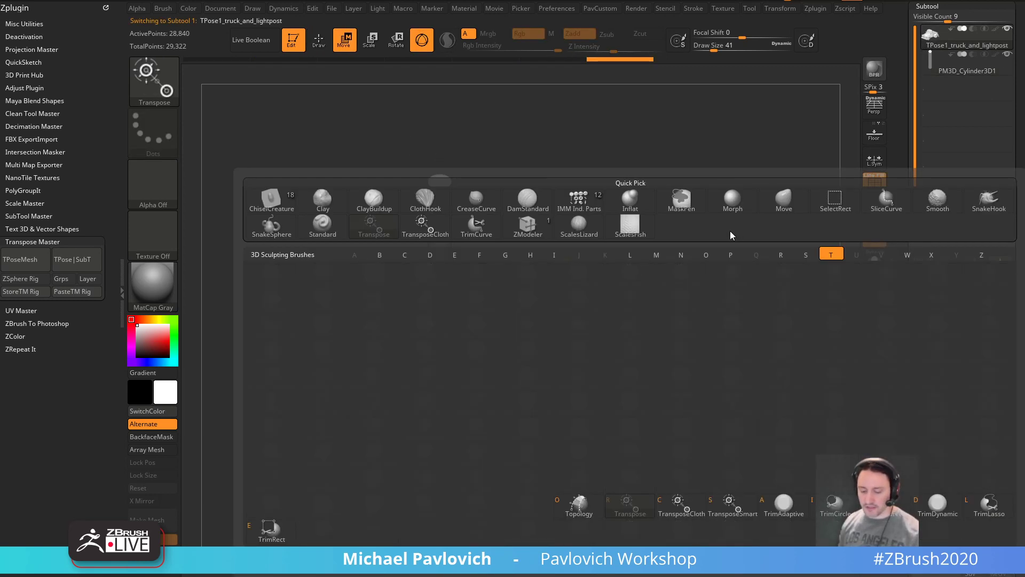
key(c)
click(105, 6)
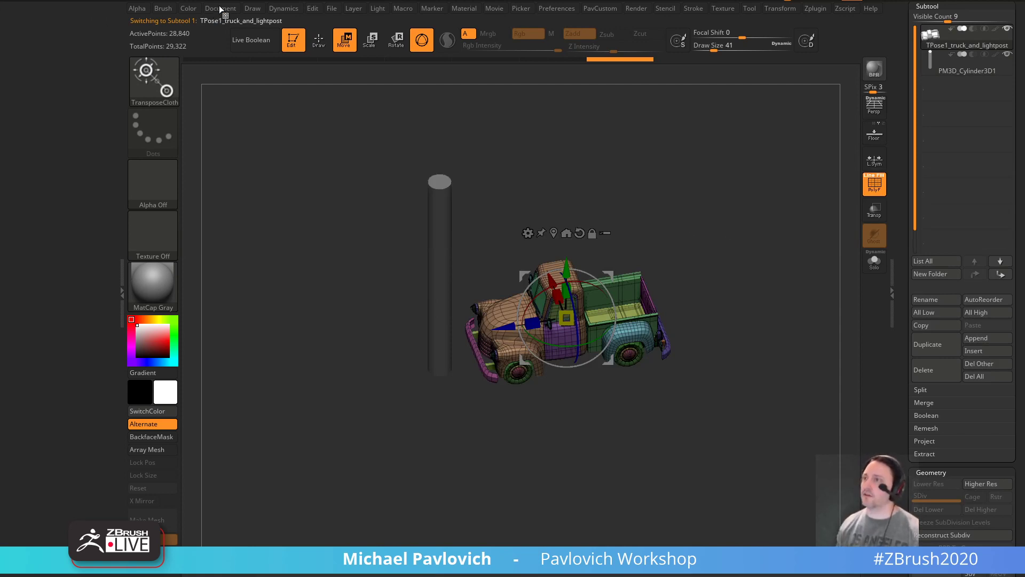
- Switch the material to SkinShade4 and dock the Dynamics palette for access to the cloth simulation settings
key(m)
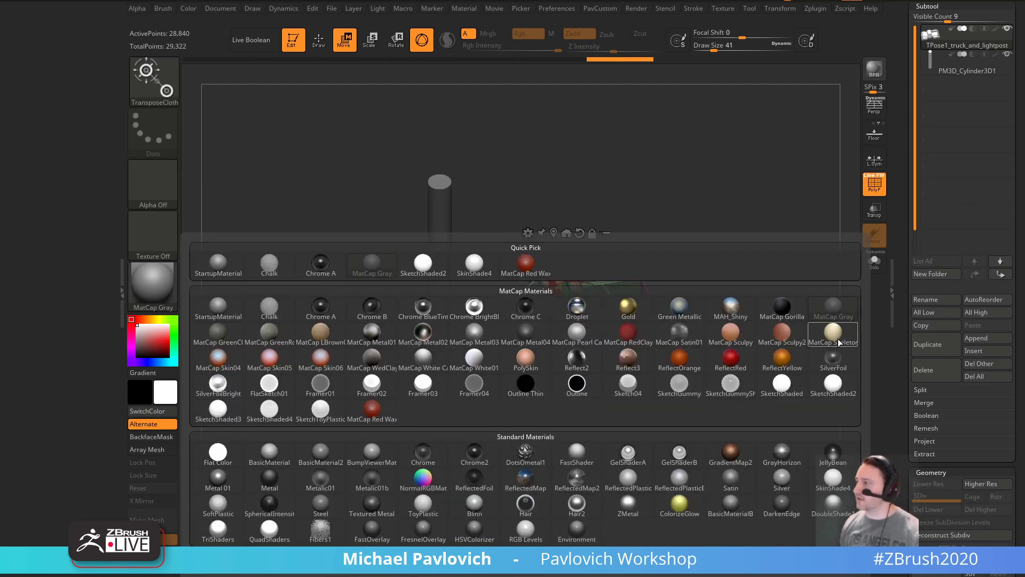
click(831, 476)
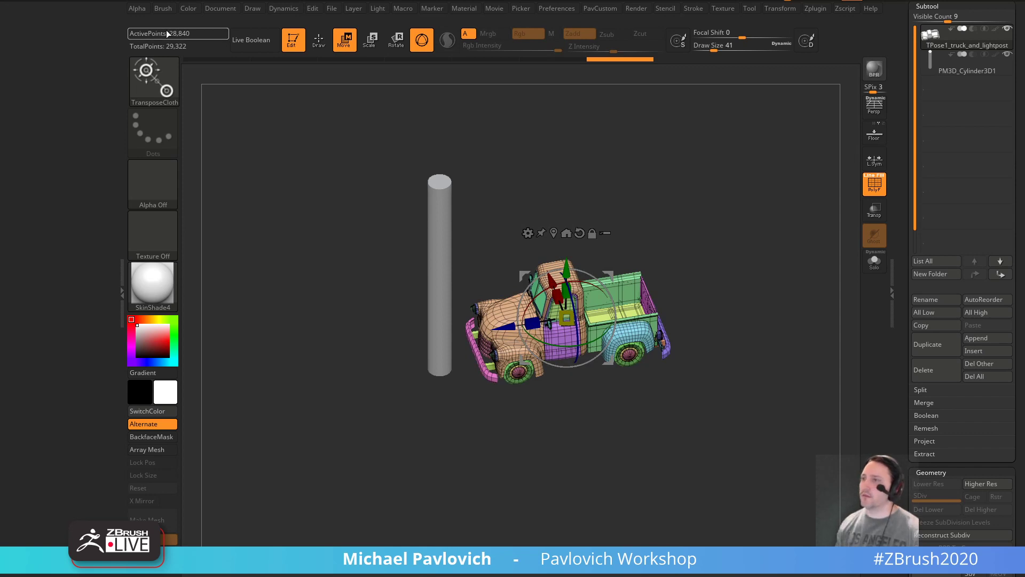
click(291, 8)
click(276, 23)
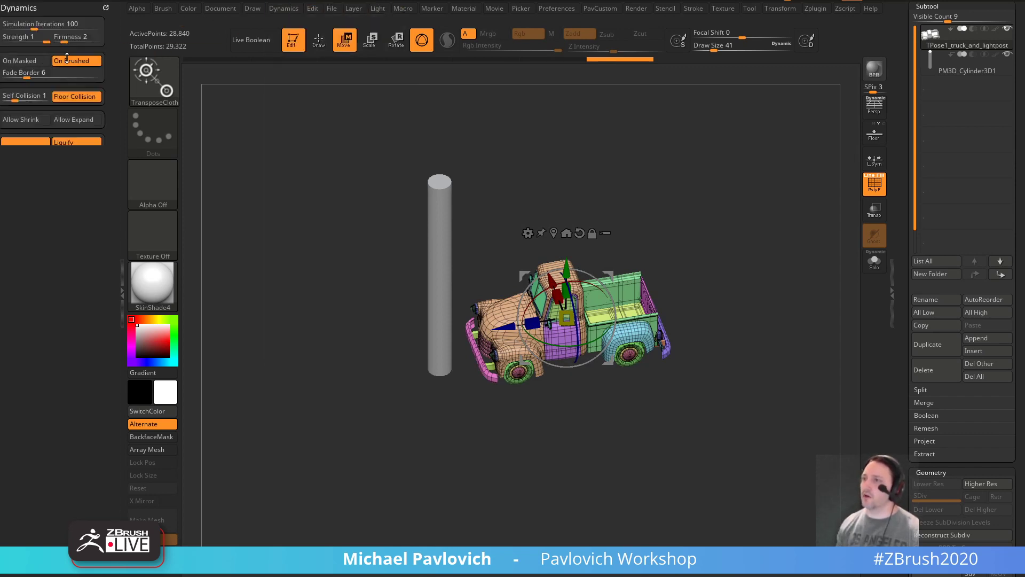
key(f)
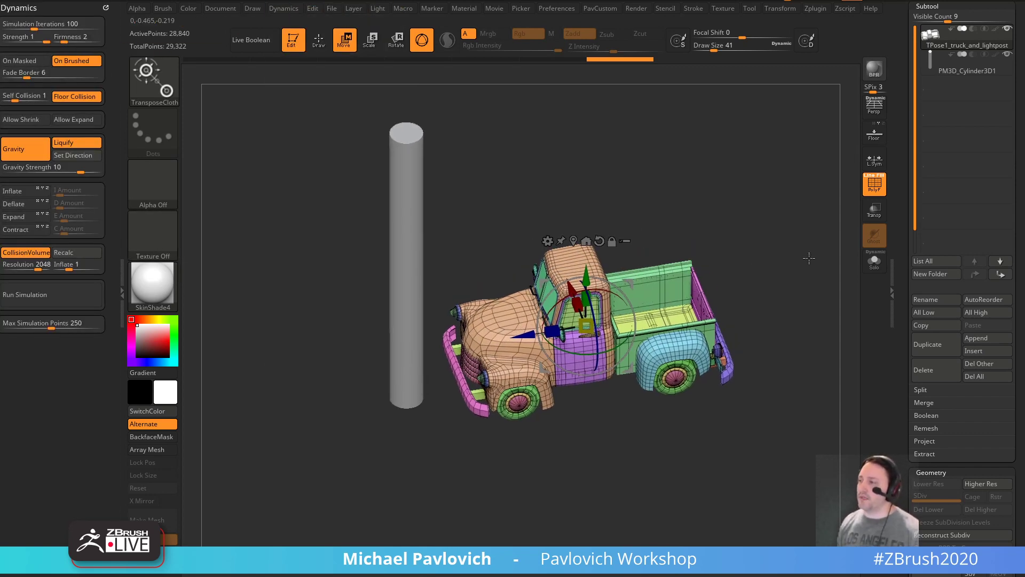
- Turn off Floor Collision and set the simulation Firmness to 6, returning to the TransposeCloth move gizmo
key(q)
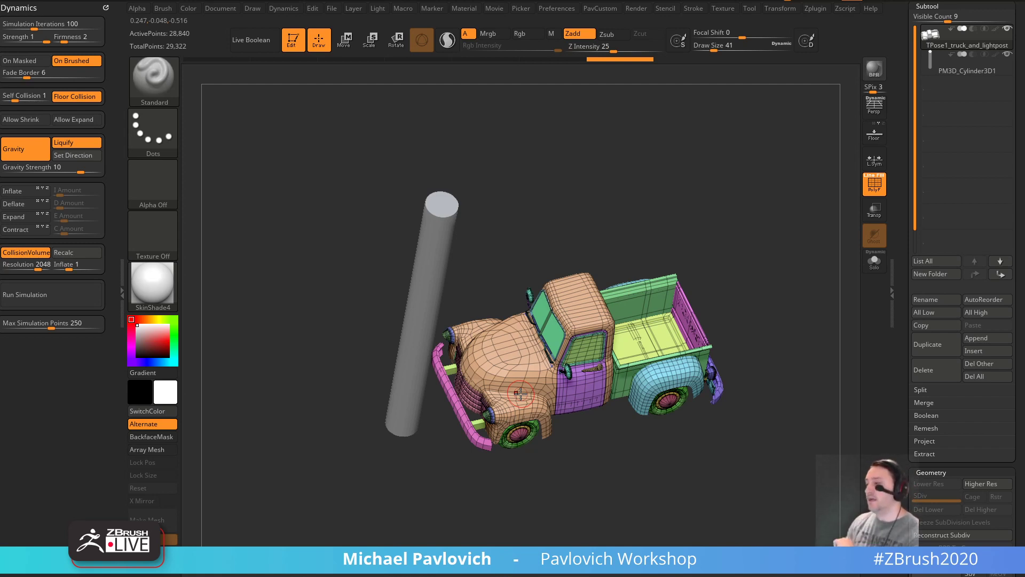
mouse_move(585, 149)
mouse_down()
mouse_move(618, 167)
mouse_move(572, 140)
mouse_up()
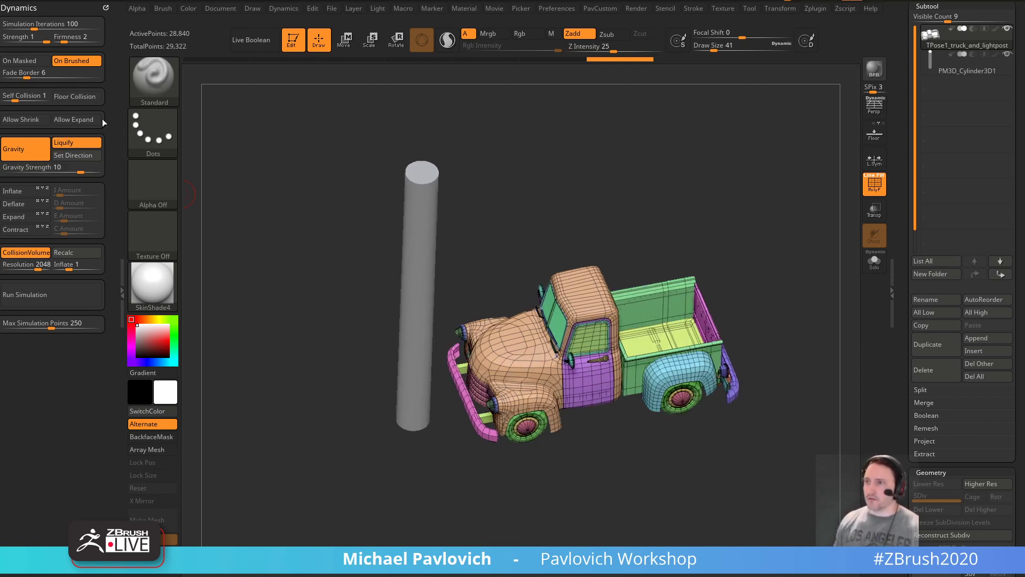
drag(757, 183, 755, 185)
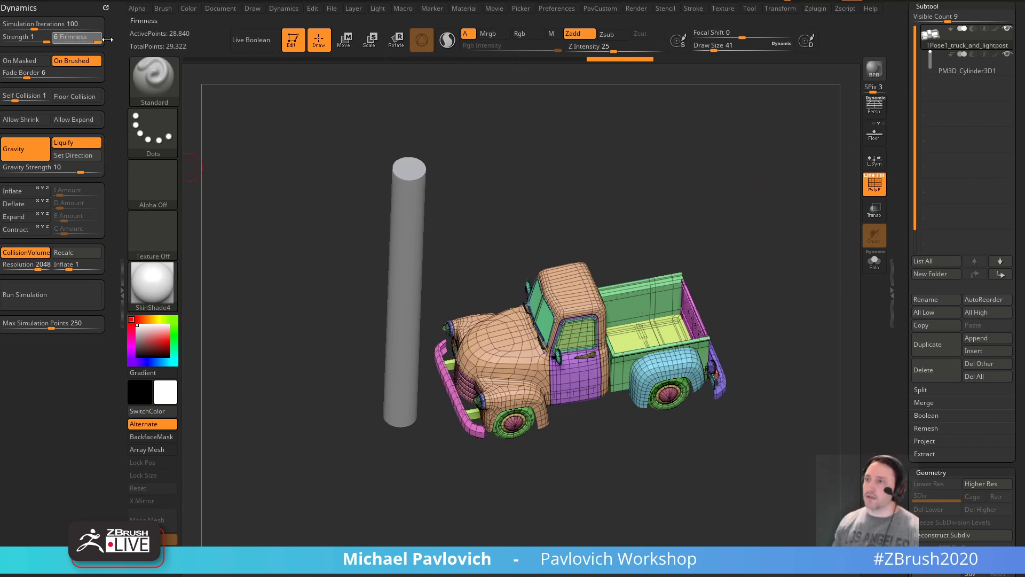
key(w)
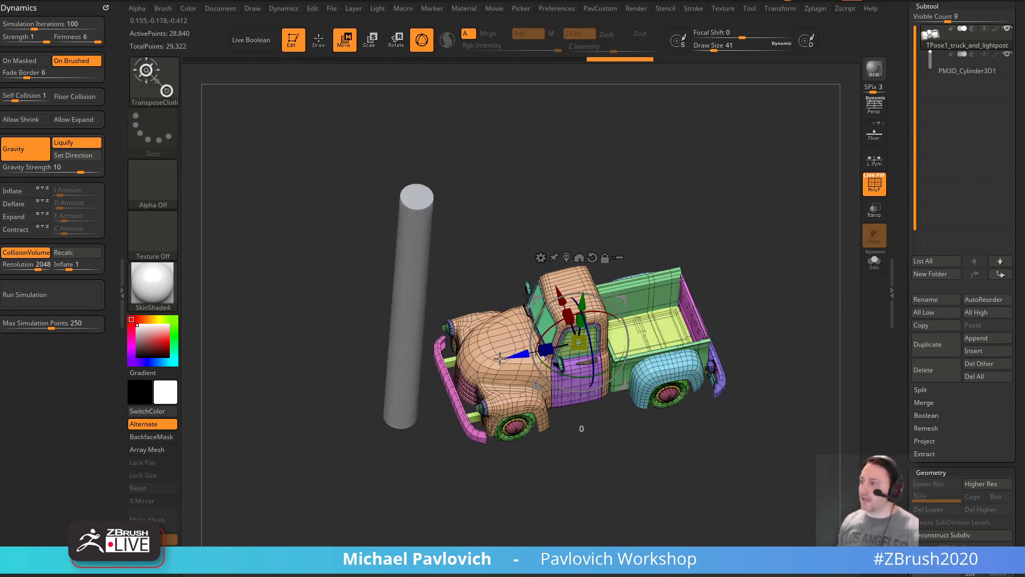
- Set Self Collision to 0 and try ramming the truck into the pole with gravity on, undoing each test crash
drag(500, 358, 444, 369)
key(ctrl+z)
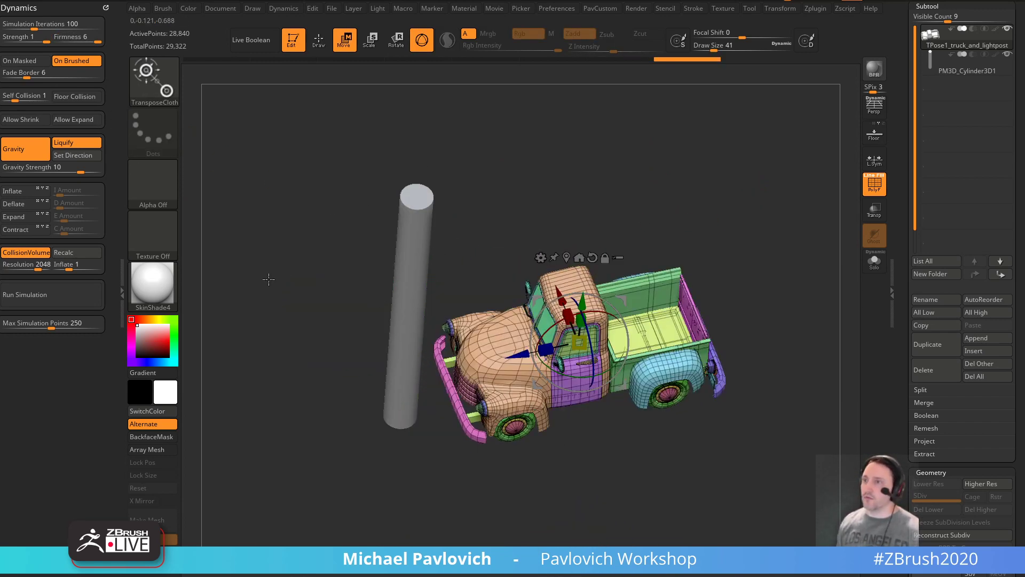
click(8, 95)
drag(545, 349, 466, 367)
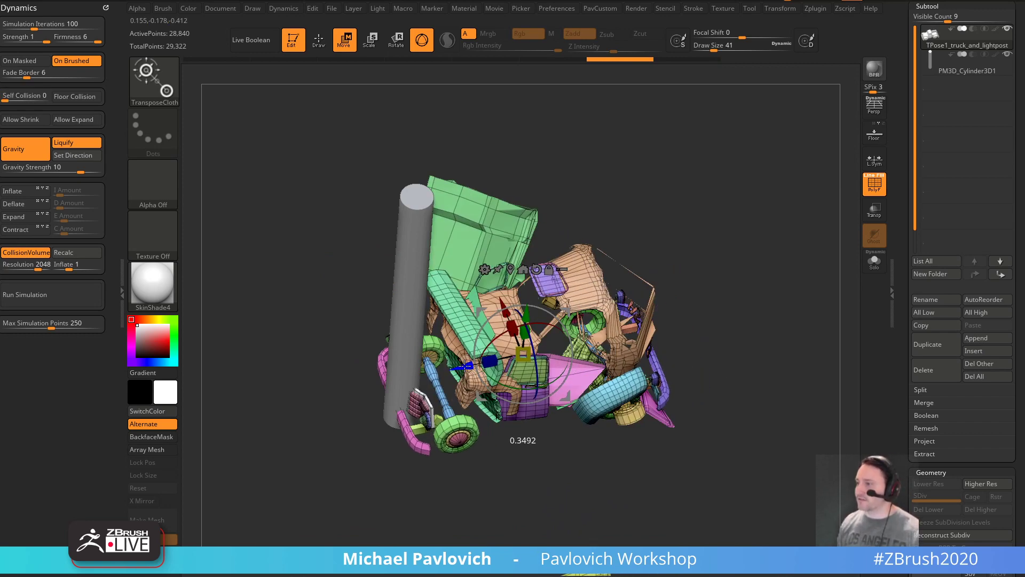
key(ctrl+z)
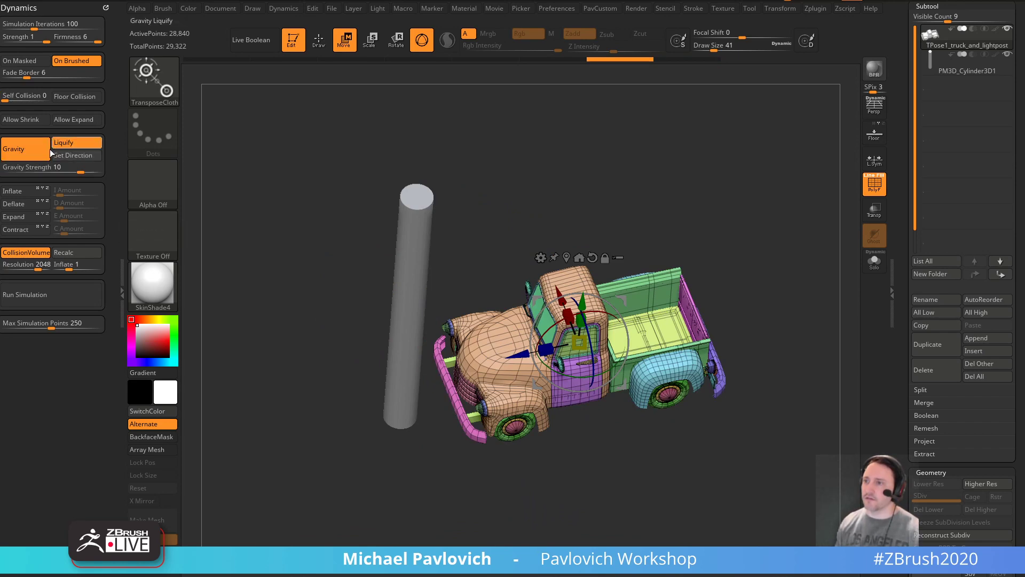
- Turn off Liquify and Gravity, and try pulling the truck through the pole without them, undoing the test crashes
click(69, 142)
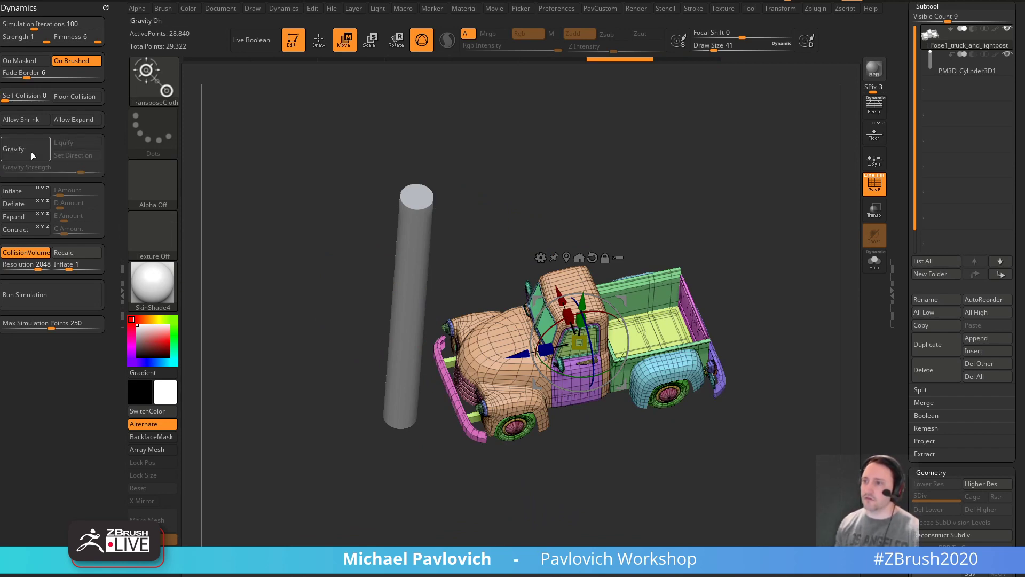
drag(518, 354, 505, 356)
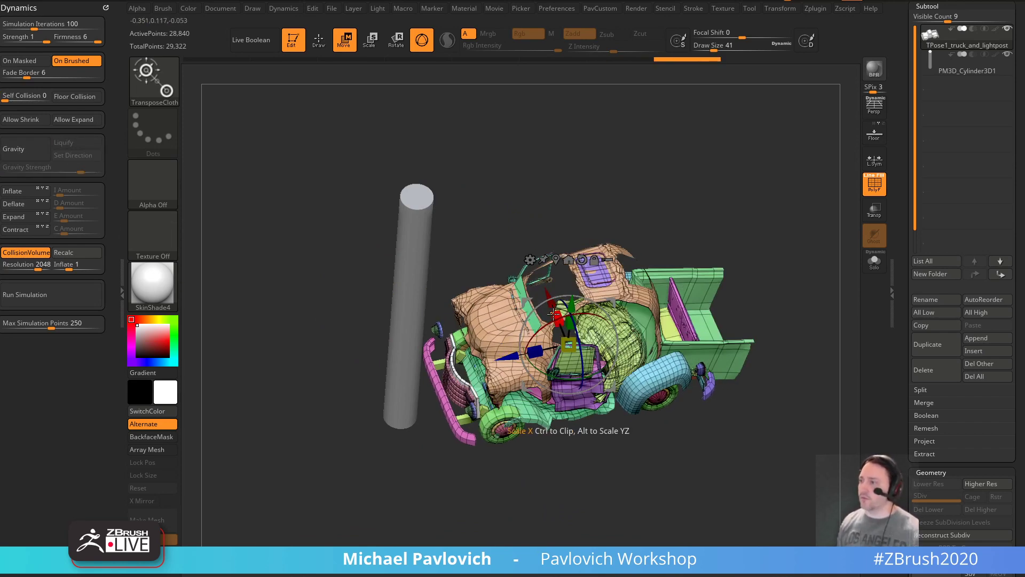
key(ctrl+z)
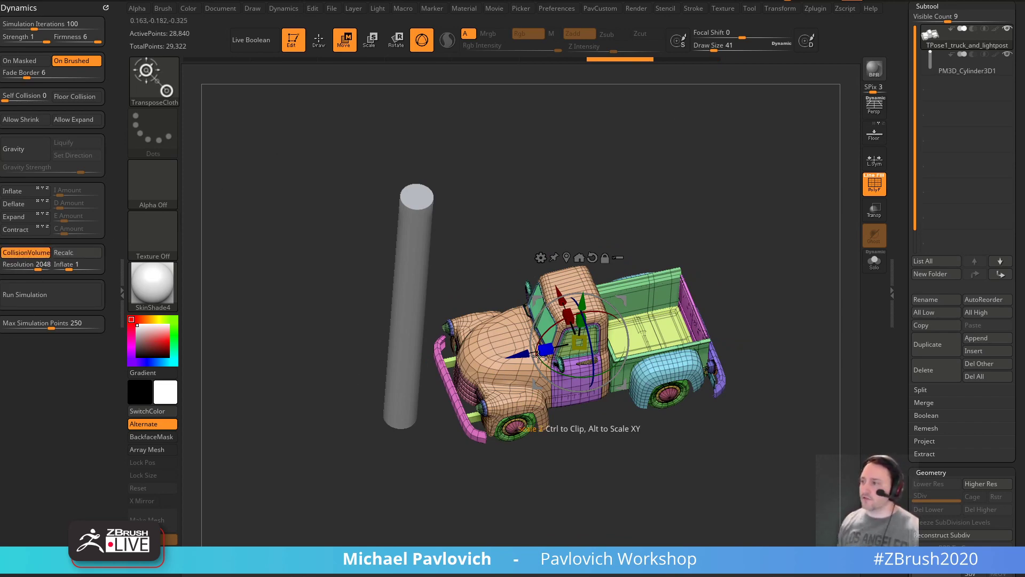
drag(516, 355, 245, 411)
drag(582, 251, 467, 188)
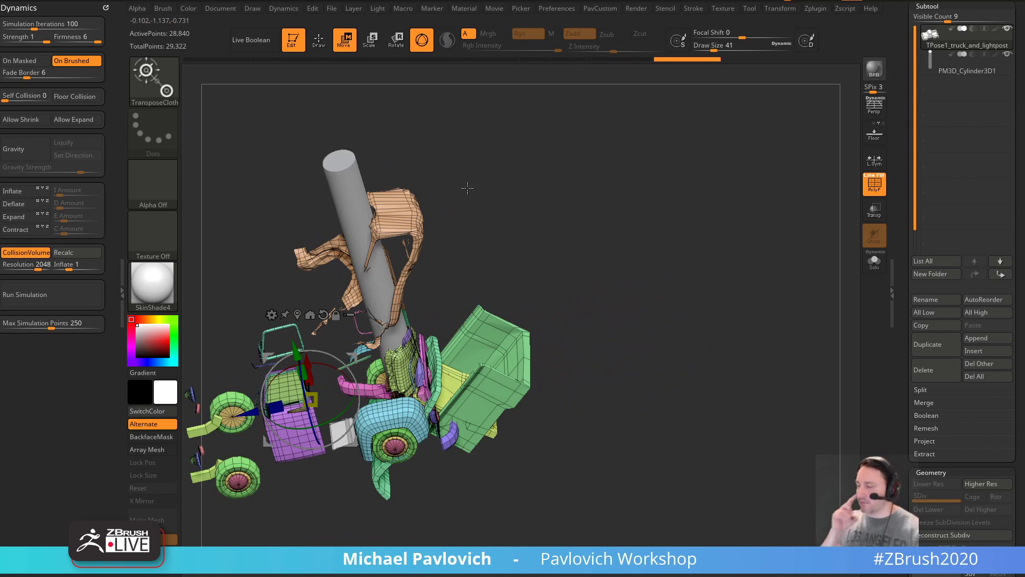
key(ctrl+z)
- Try dragging the whole truck lengthwise past the pole with TransposeCloth, inspect the wrapped wreckage, and undo the crash
drag(699, 227, 758, 268)
key(q)
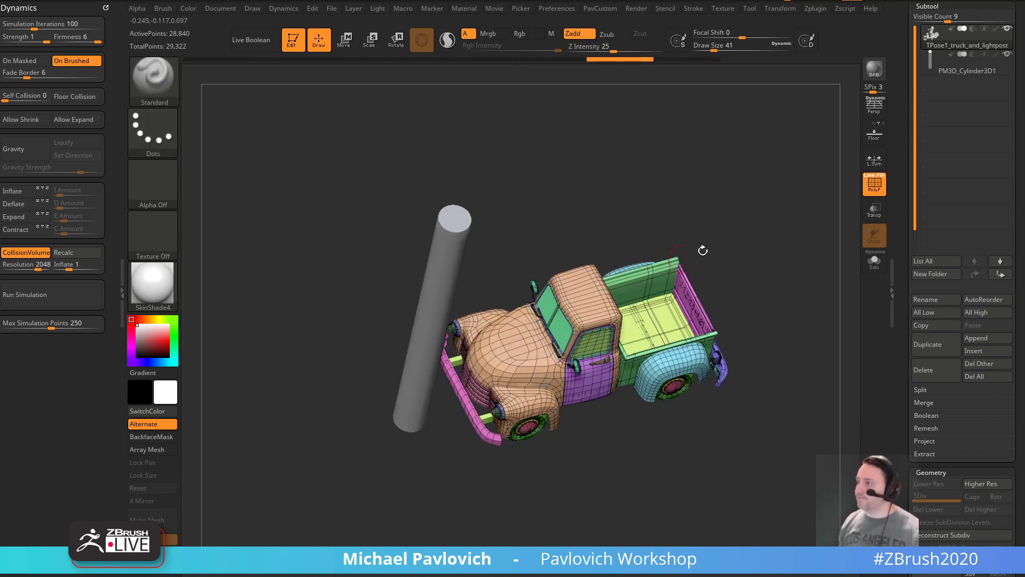
alt+drag(702, 250, 696, 276)
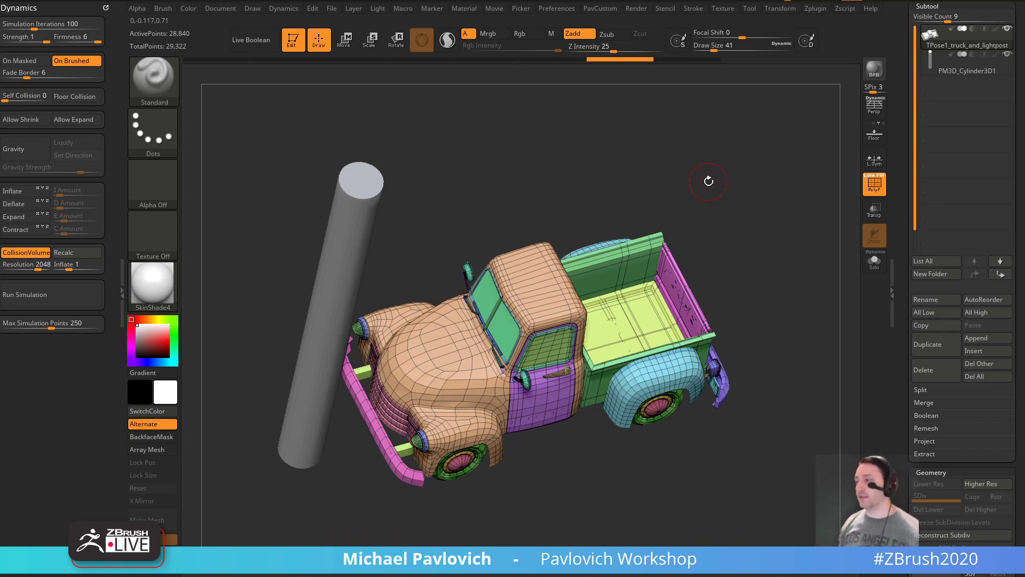
drag(708, 181, 742, 218)
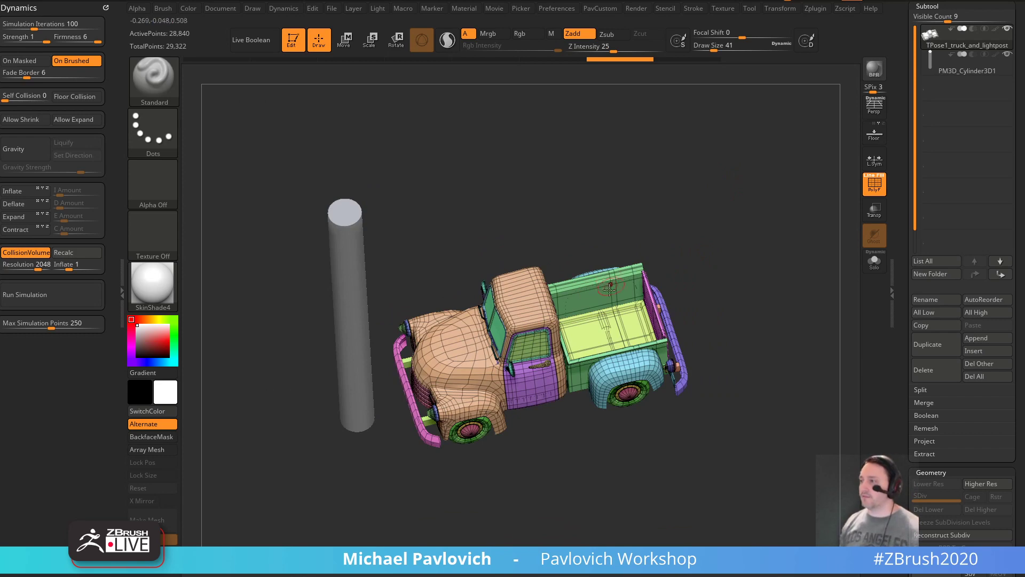
drag(610, 288, 189, 280)
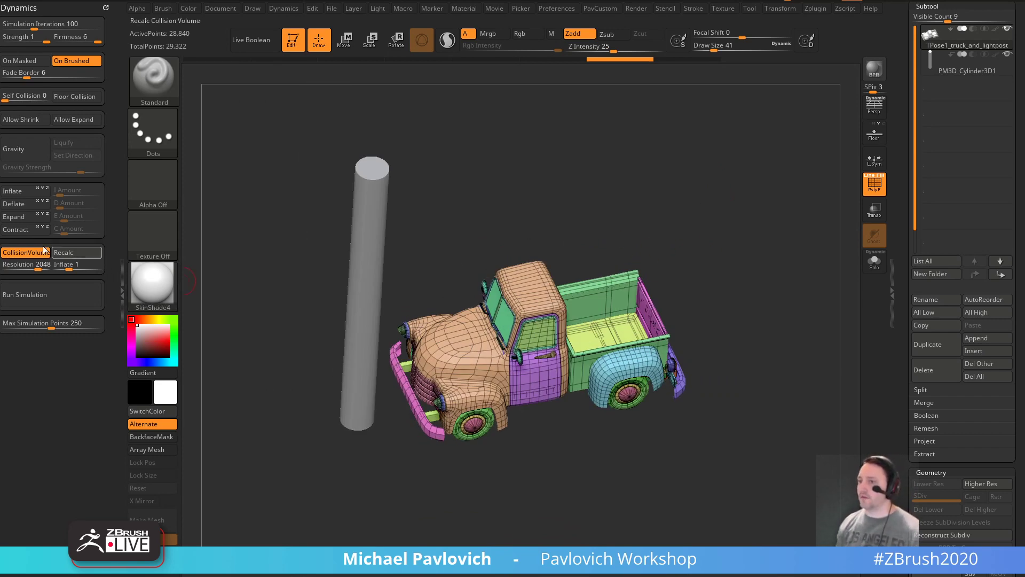
drag(499, 252, 694, 211)
key(w)
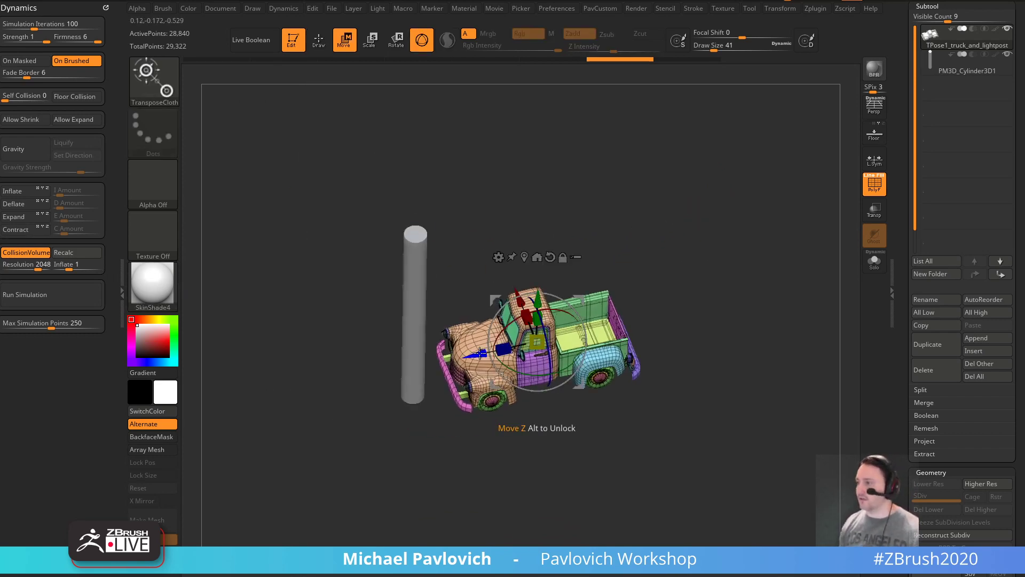
drag(480, 353, 252, 403)
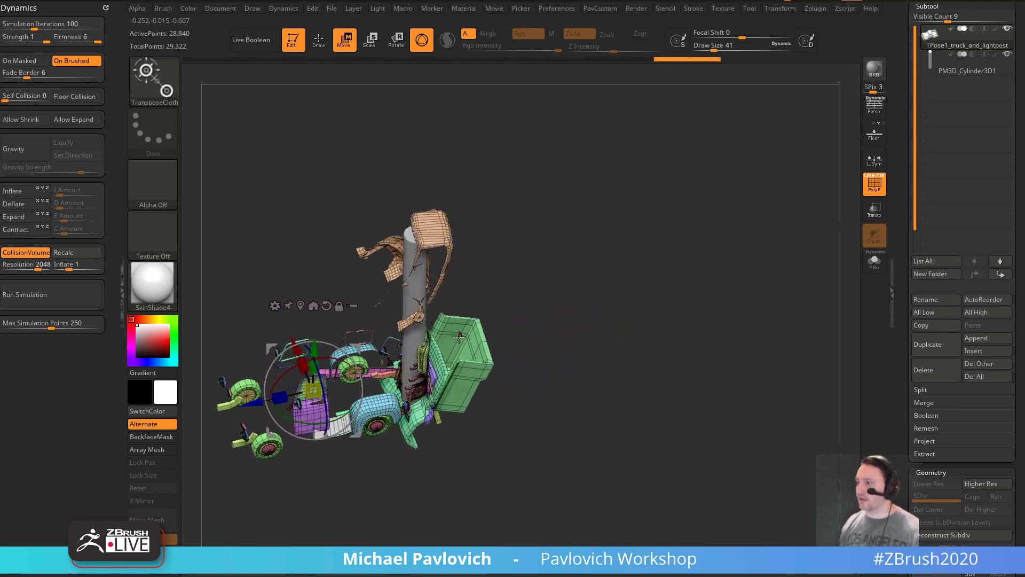
drag(494, 320, 503, 369)
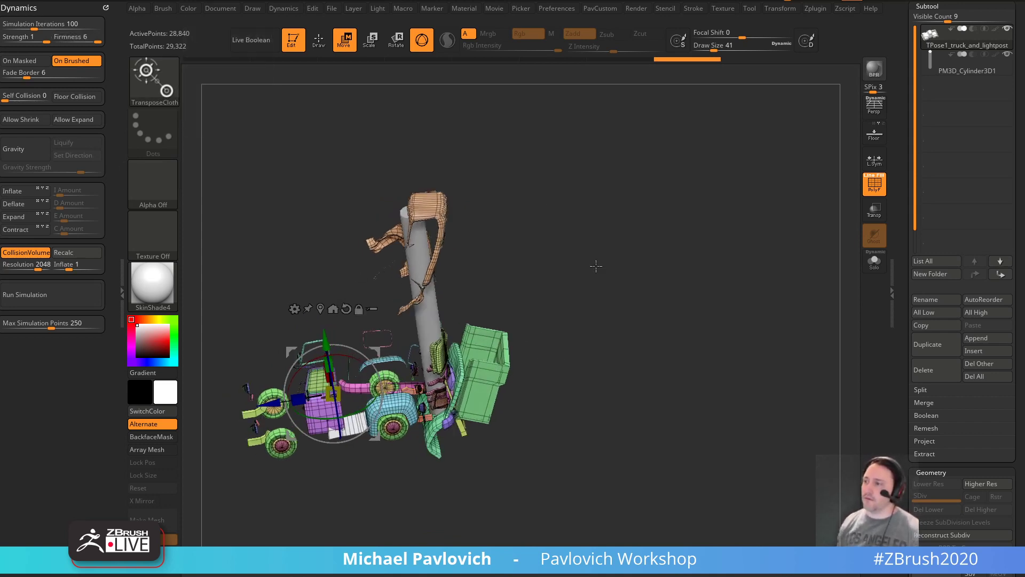
drag(572, 280, 587, 370)
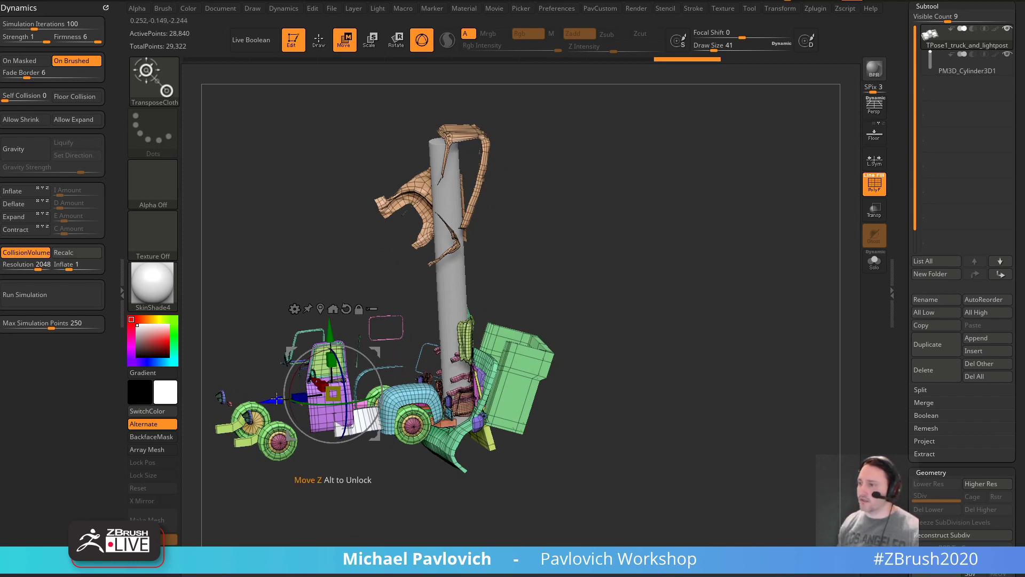
drag(259, 397, 669, 250)
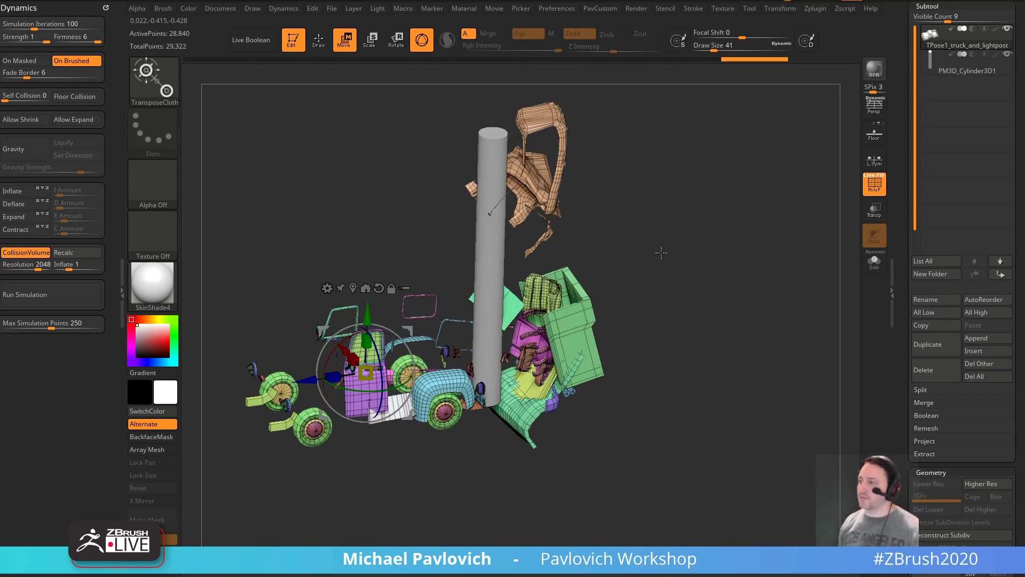
key(ctrl+z)
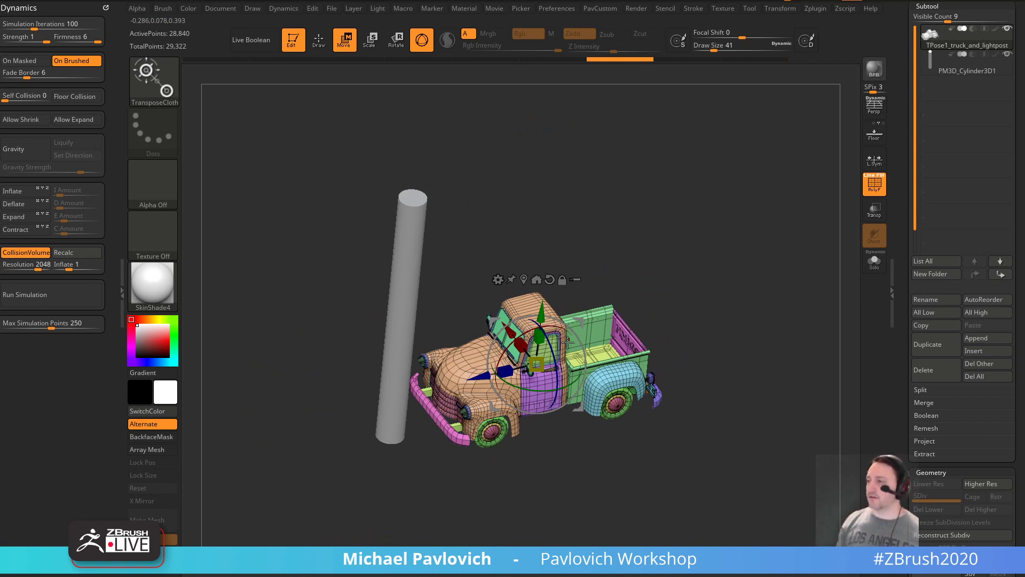
- Try driving the restored truck through the pole twice more with long forward moves, undoing both crashes
drag(713, 187, 683, 207)
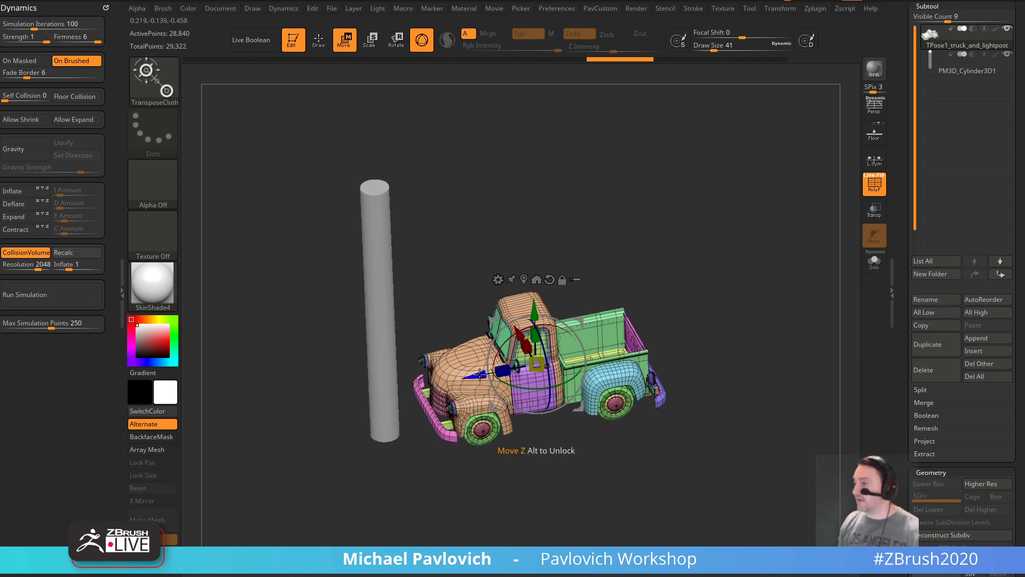
drag(481, 375, 176, 442)
drag(459, 259, 629, 337)
drag(640, 304, 664, 142)
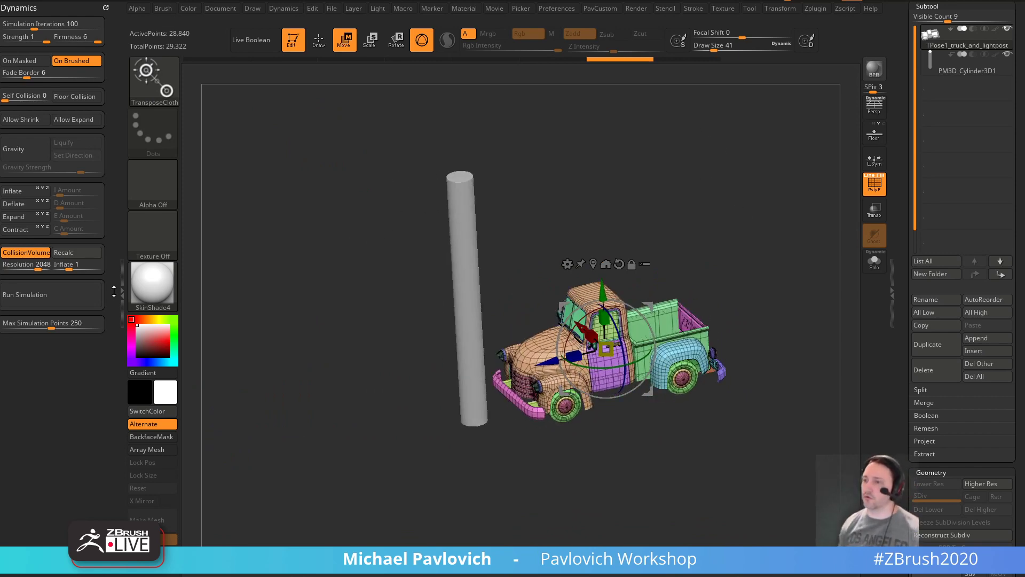
drag(549, 368, 272, 443)
key(ctrl+z)
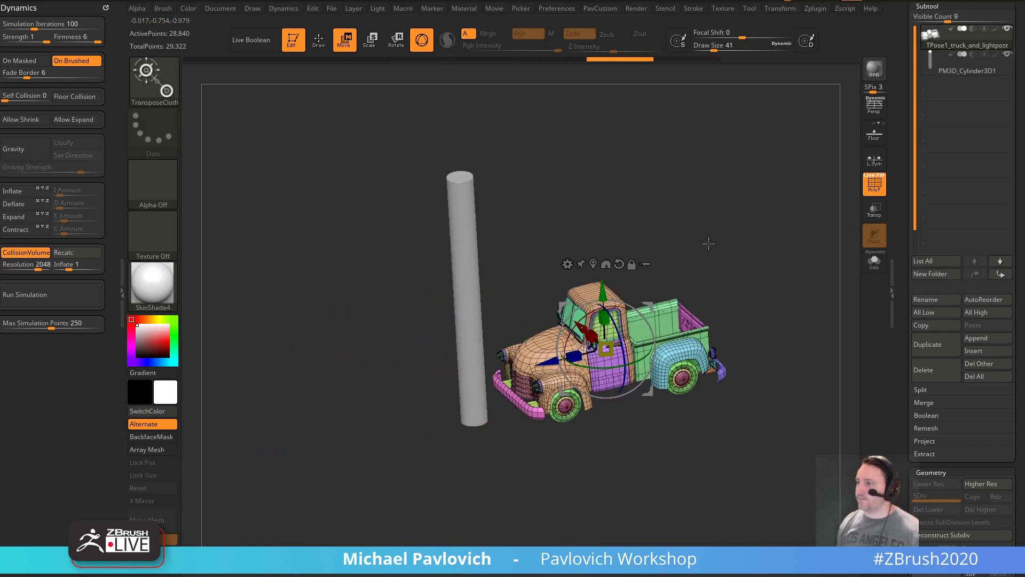
- Turn Gravity back on and set its direction along the truck's length toward the pole
drag(708, 243, 759, 321)
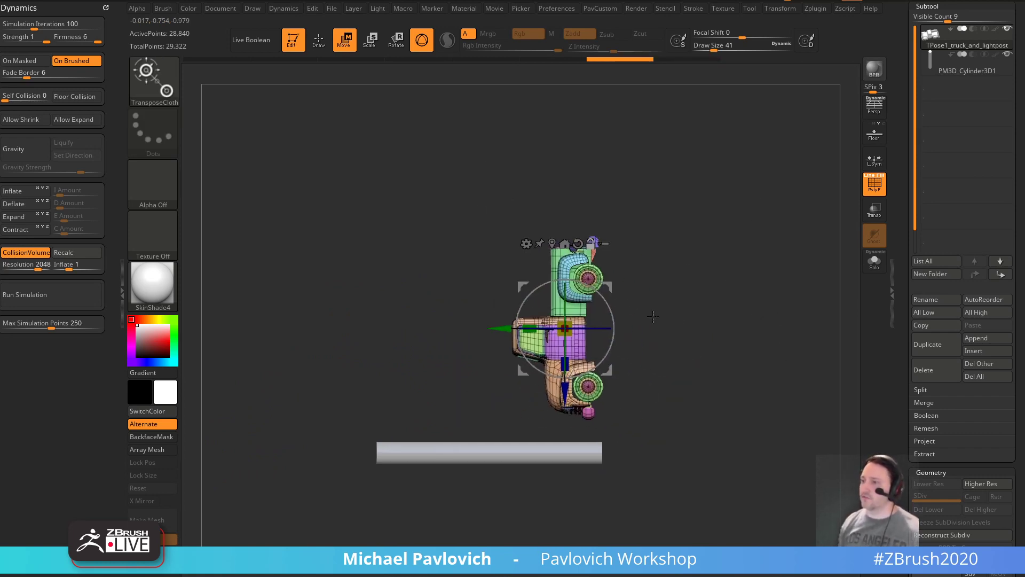
click(45, 148)
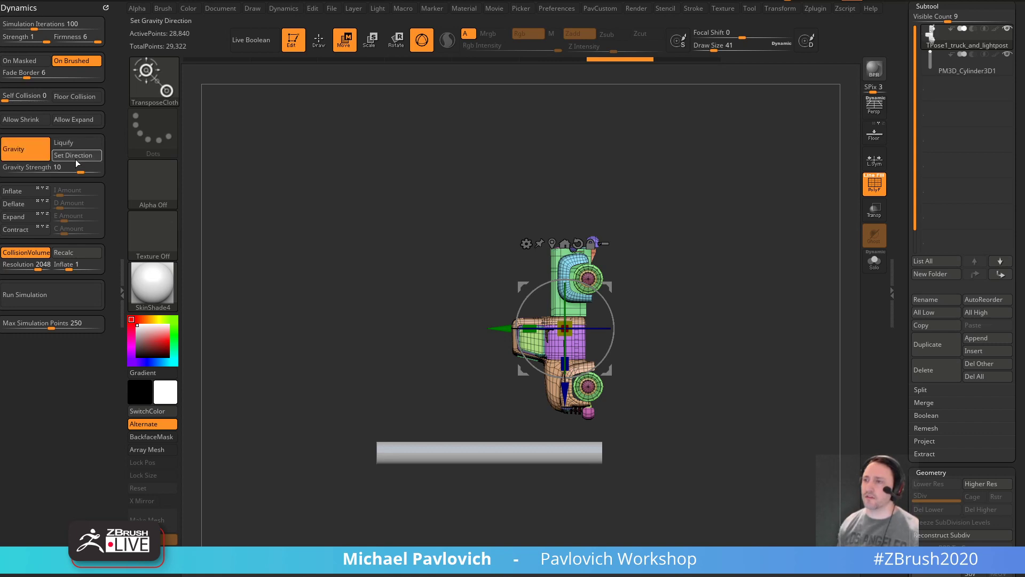
click(77, 155)
drag(736, 278, 766, 299)
key(q)
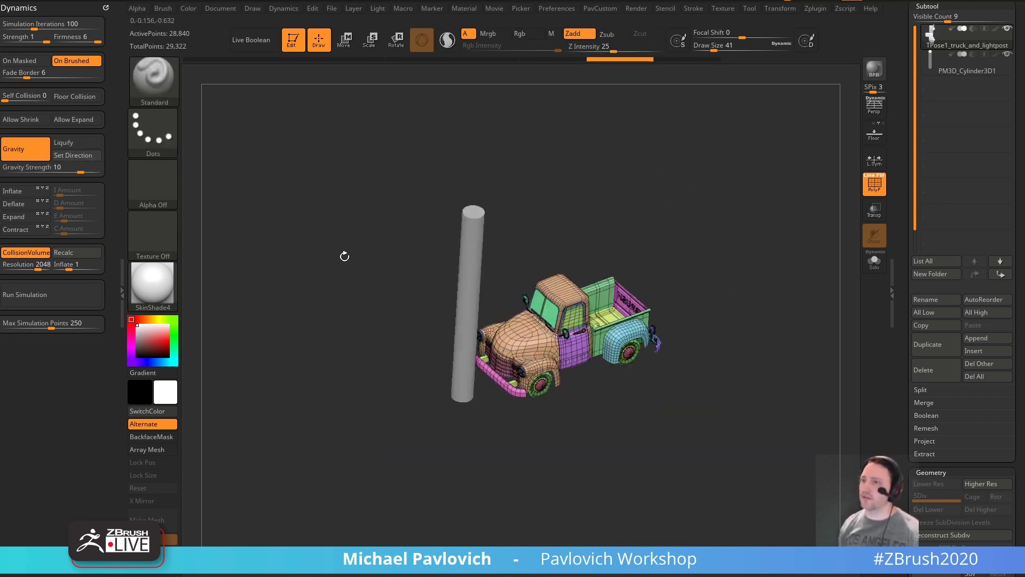
- Try running the gravity simulation that pulls the truck into the pole, inspect the scattered parts, and undo the simulation
click(46, 296)
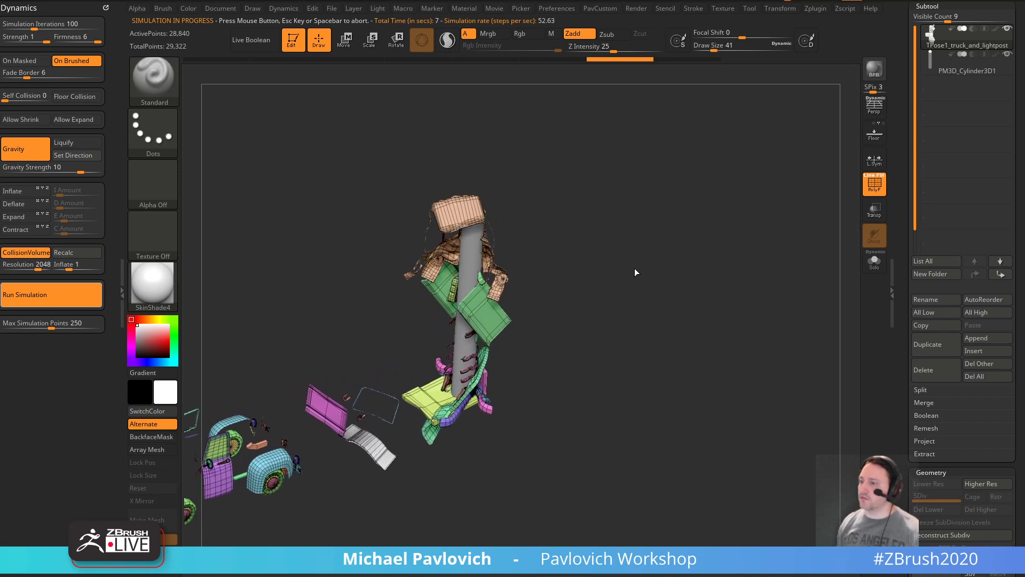
drag(635, 273, 465, 331)
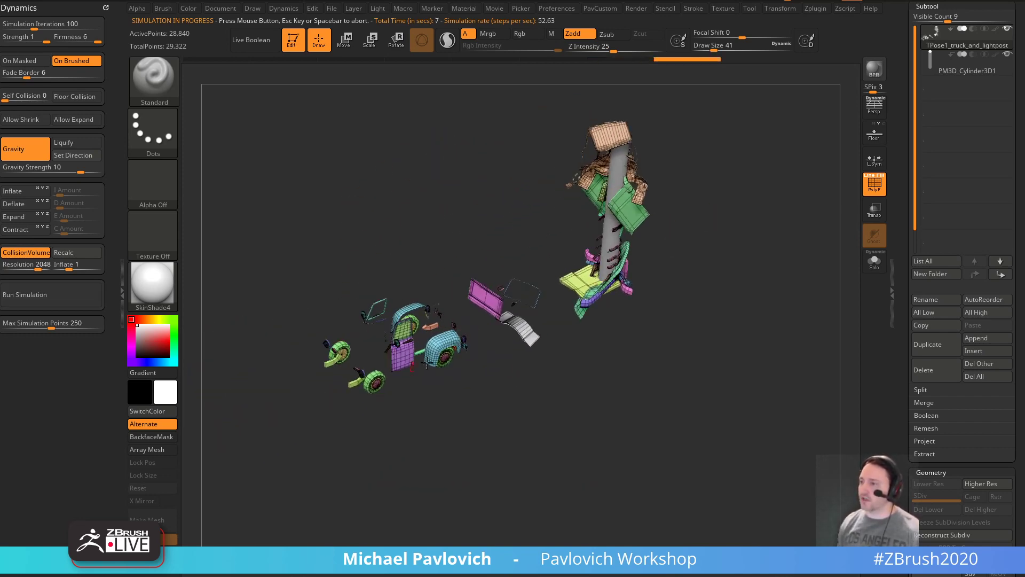
key(ctrl+z)
drag(790, 290, 732, 360)
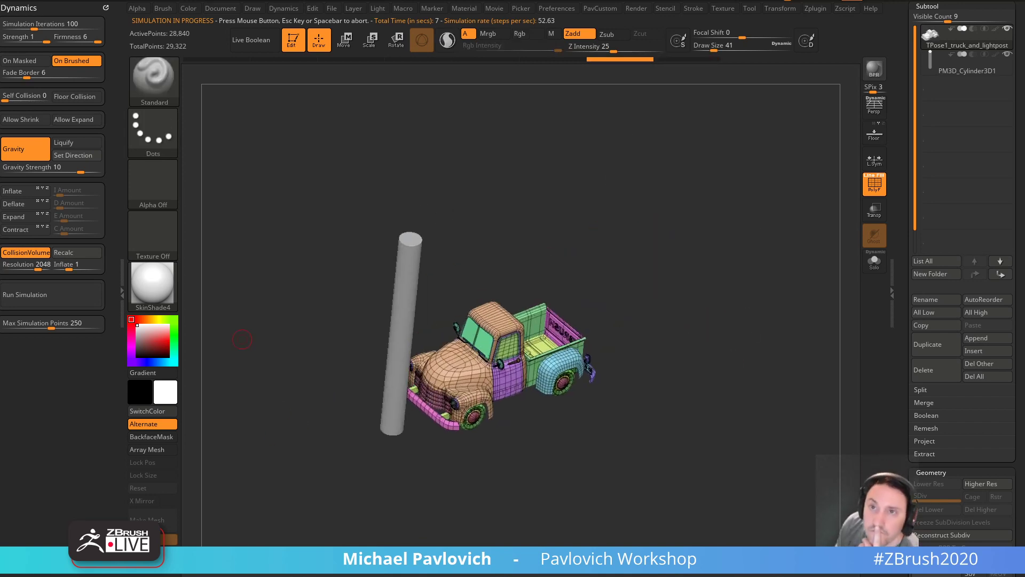
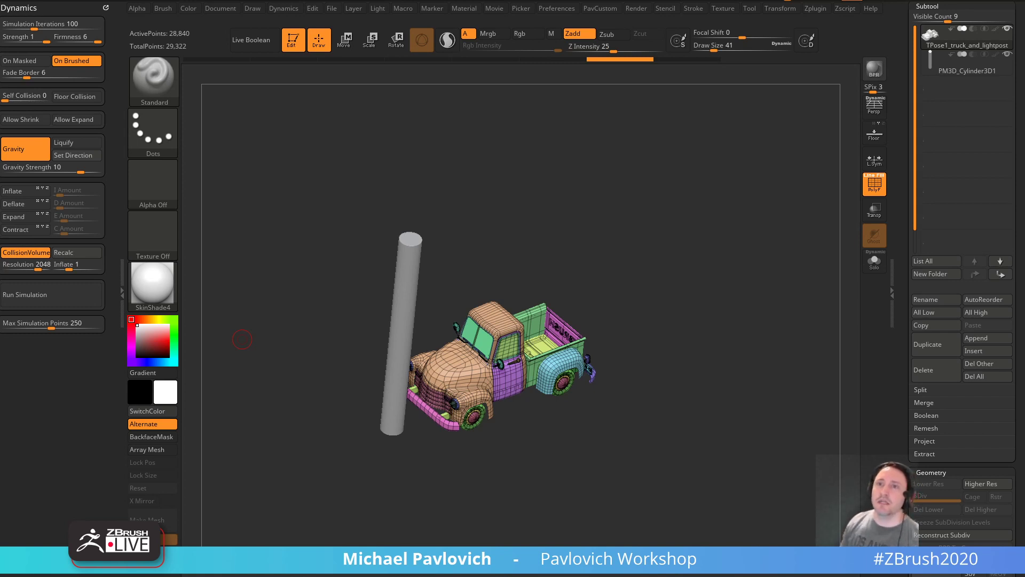
- Move the truck forward along its length through the pole with TransposeCloth to crash it
drag(393, 154, 605, 179)
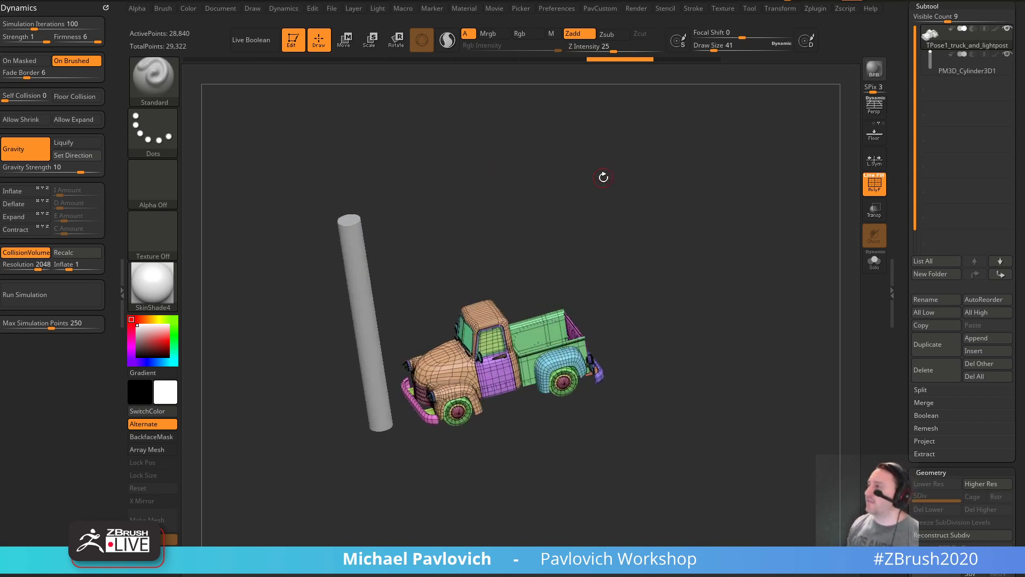
key(w)
mouse_move(414, 242)
mouse_down()
mouse_move(438, 379)
mouse_move(406, 384)
mouse_move(429, 353)
mouse_up()
drag(321, 427, 502, 342)
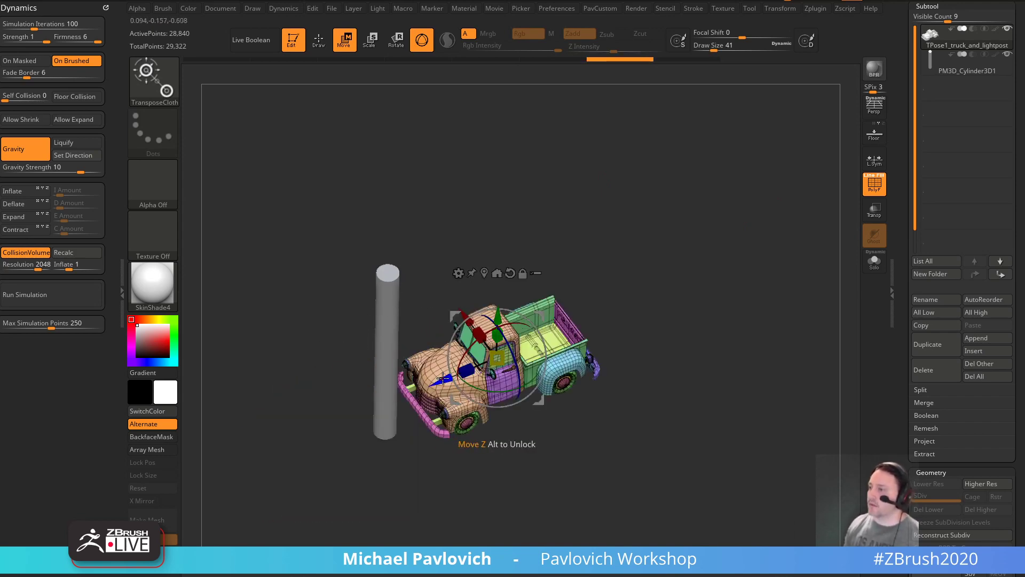
drag(437, 363, 299, 427)
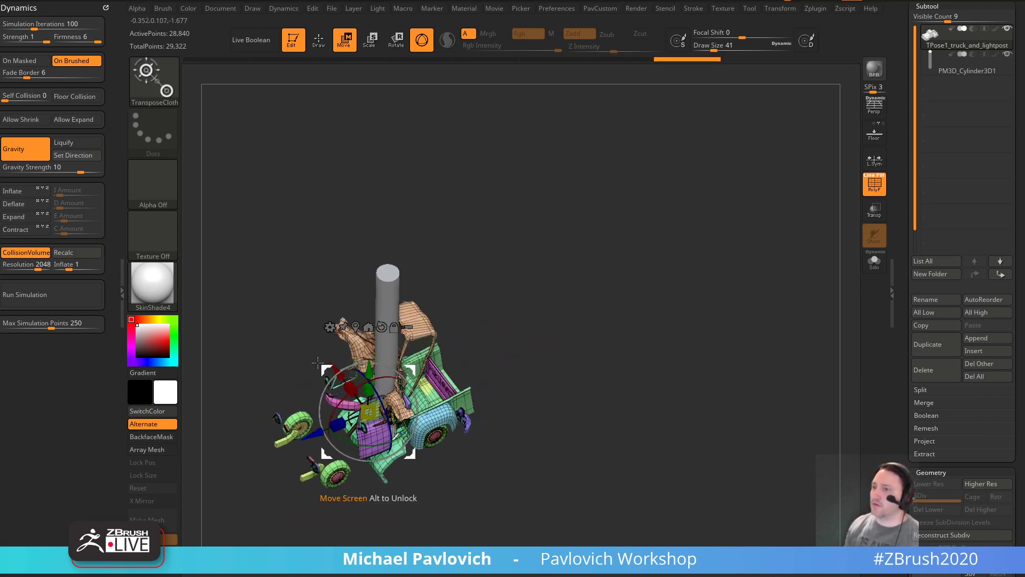
- Delete the PM3D_Cylinder3D1 pole subtool, leaving only the crashed truck
key(q)
alt+click(374, 265)
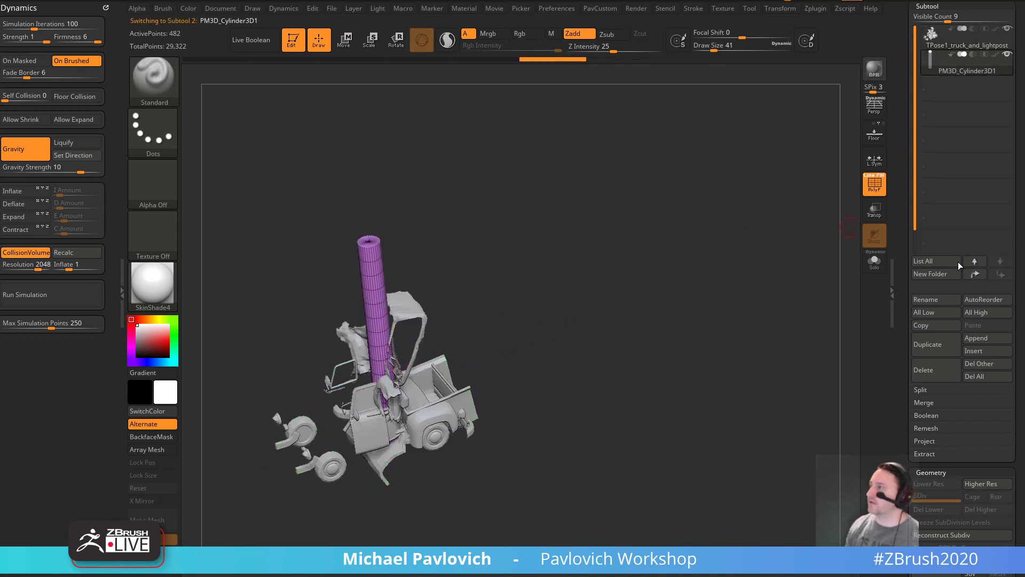
click(929, 374)
click(843, 389)
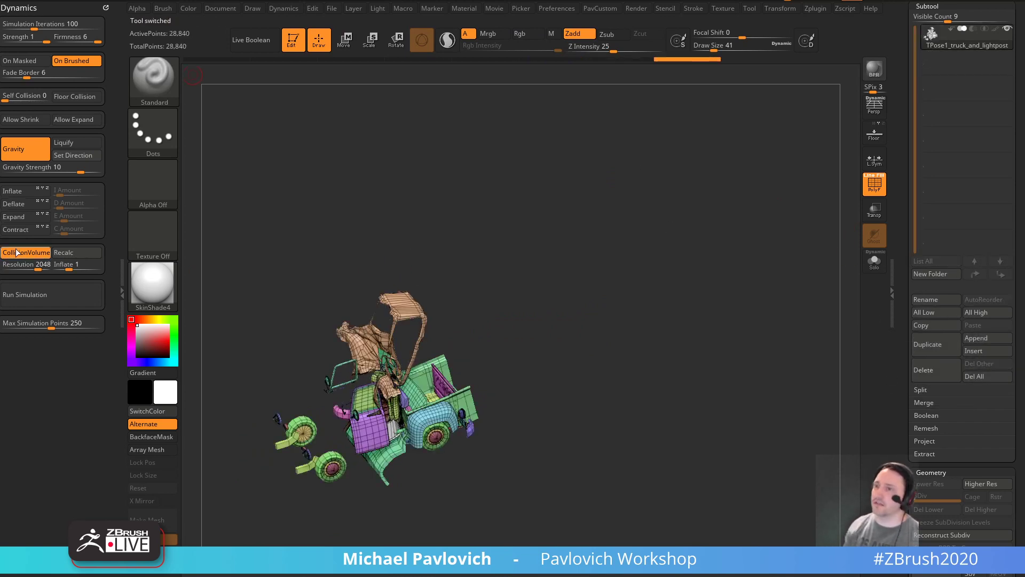
- Transfer the crashed pose back to the truck's original subtools with Transpose Master
click(814, 8)
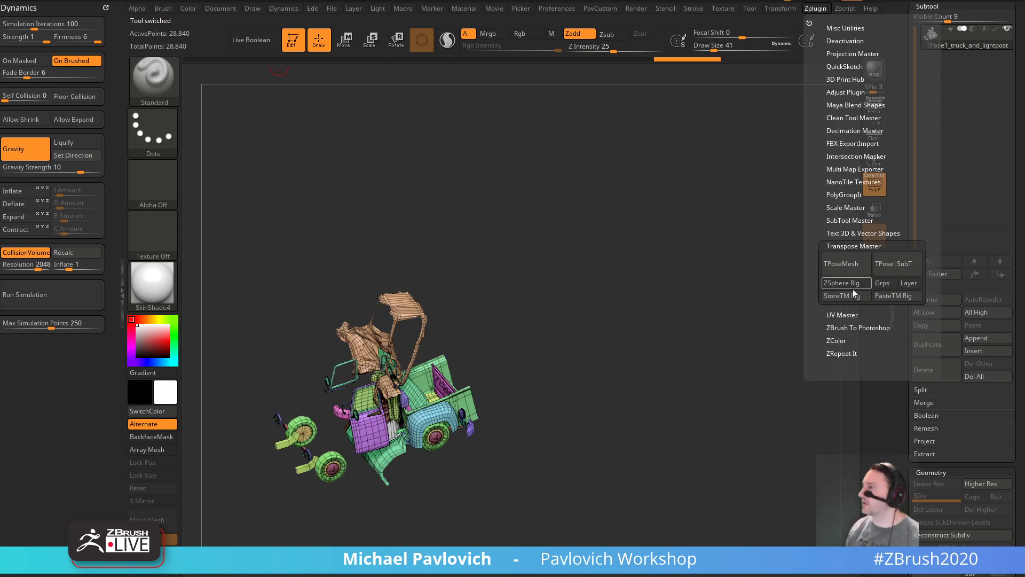
click(893, 267)
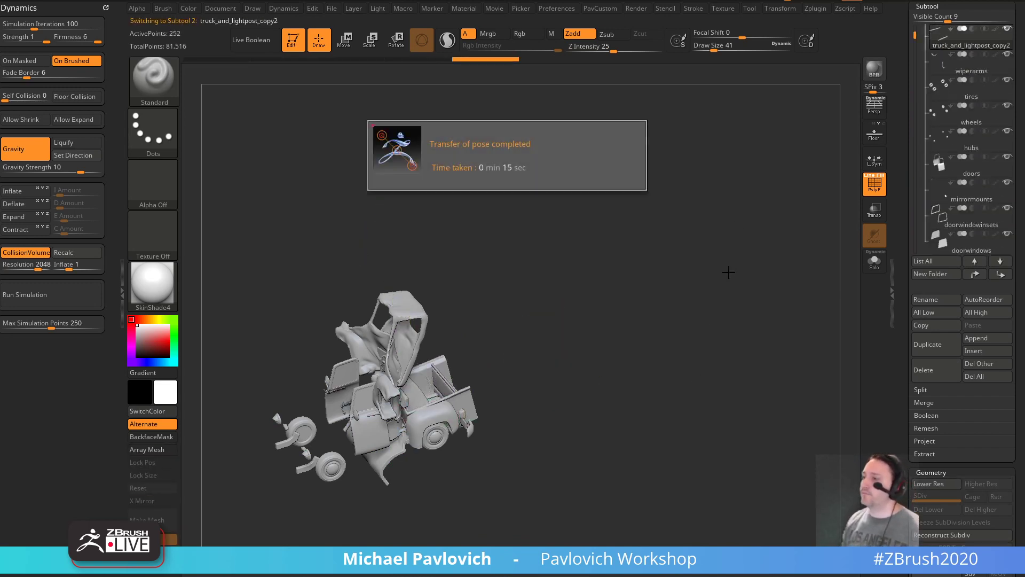
key(s)
click(744, 271)
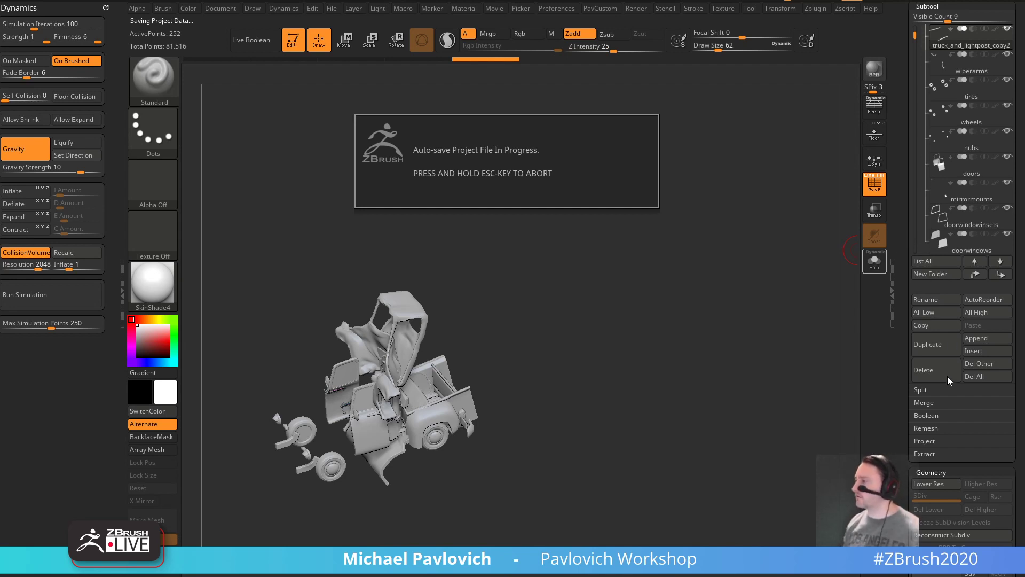
- Delete all of the truck's subtools
drag(902, 395, 903, 82)
click(976, 370)
click(892, 397)
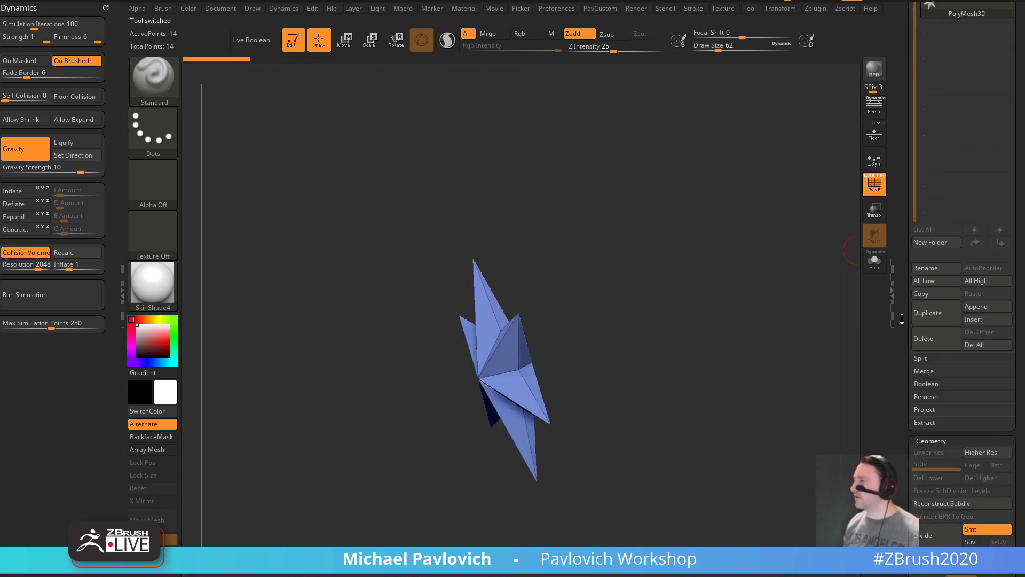
- Switch to the Plane3D primitive and convert it to a PolyMesh3D
drag(901, 313, 899, 452)
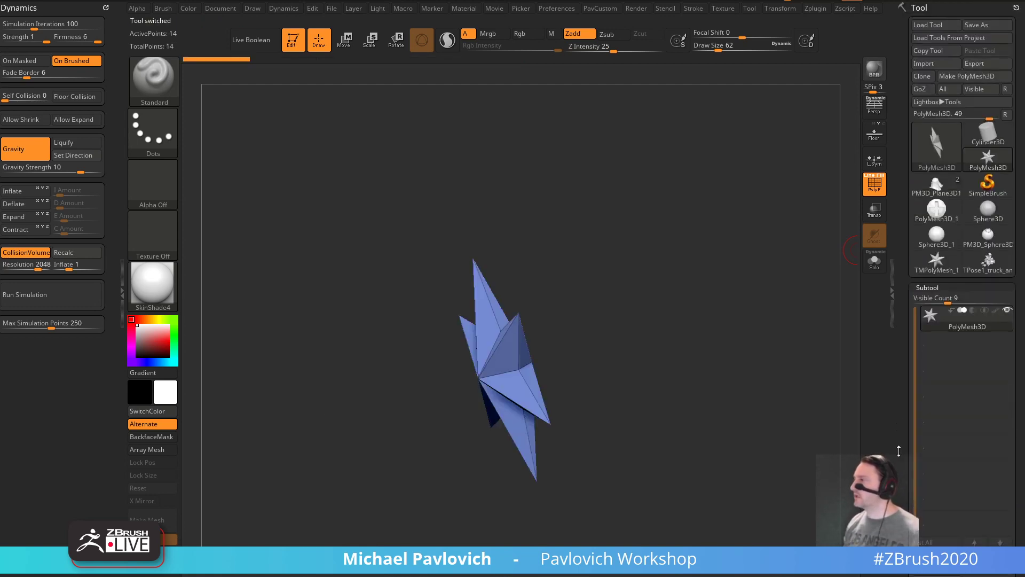
click(934, 138)
click(823, 219)
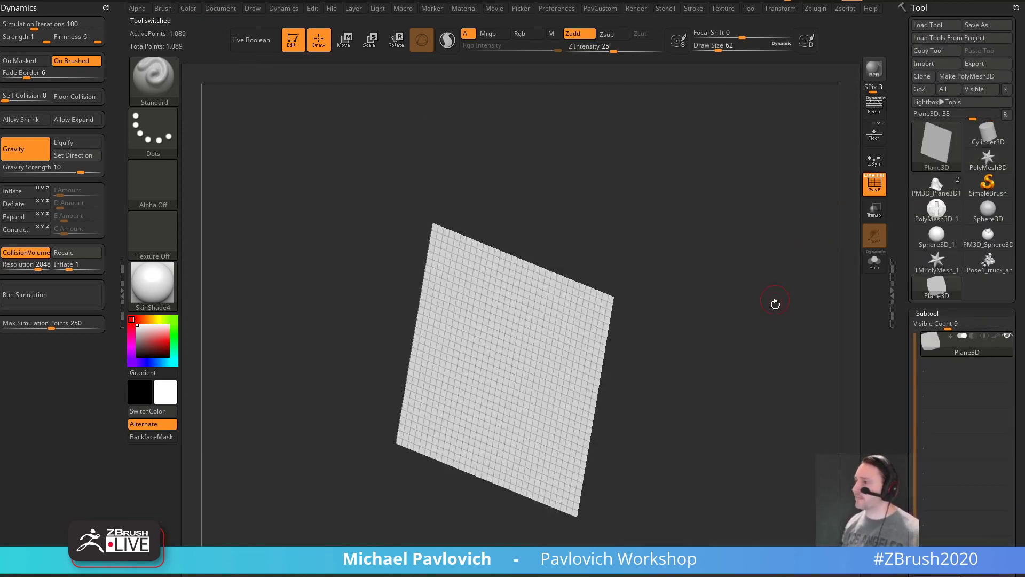
drag(904, 300, 906, 280)
click(958, 58)
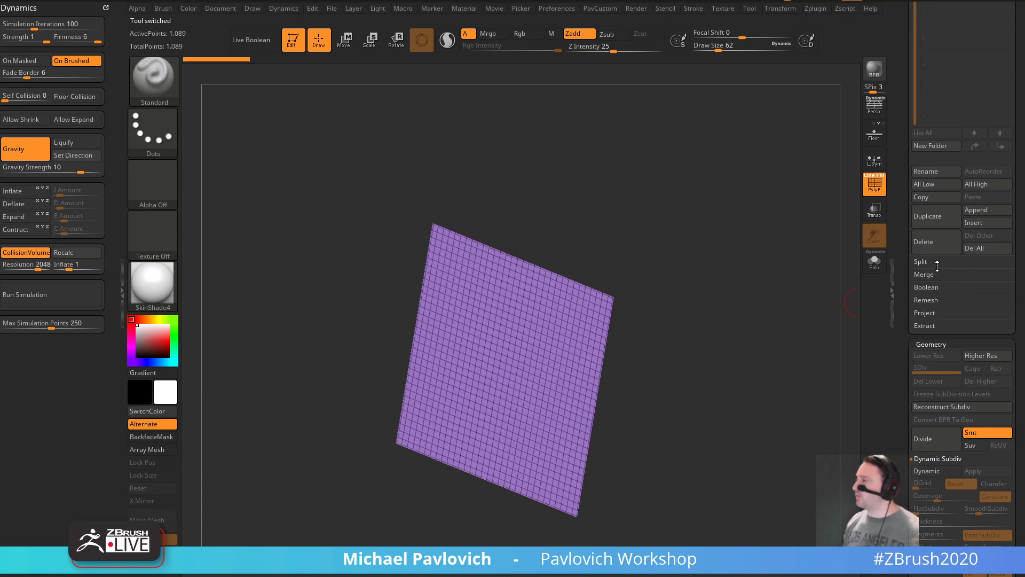
- Reconstruct the plane's lower subdivision levels and delete its higher levels to keep the coarsest grid
drag(936, 265, 936, 165)
click(932, 308)
shift+drag(787, 351, 779, 310)
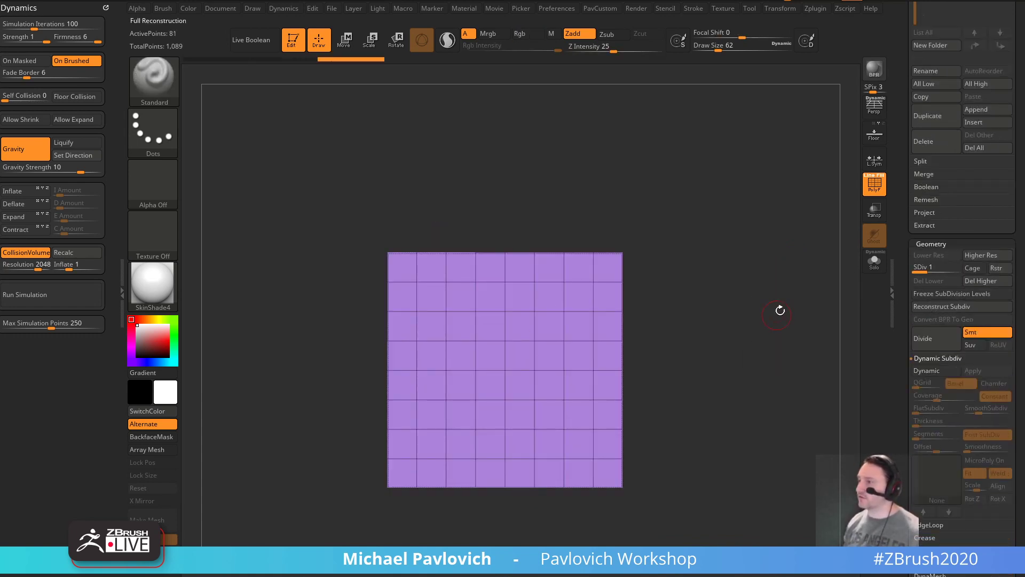
click(966, 282)
drag(901, 264, 912, 415)
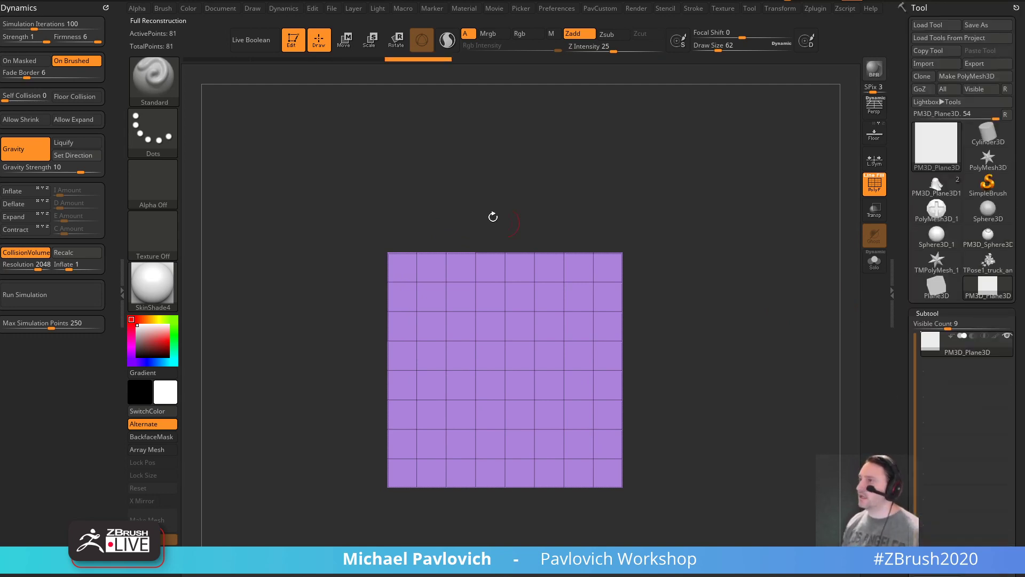
- Clear the canvas, place a Cube3D primitive in edit mode and convert it to a PolyMesh3D
click(293, 40)
key(ctrl+n)
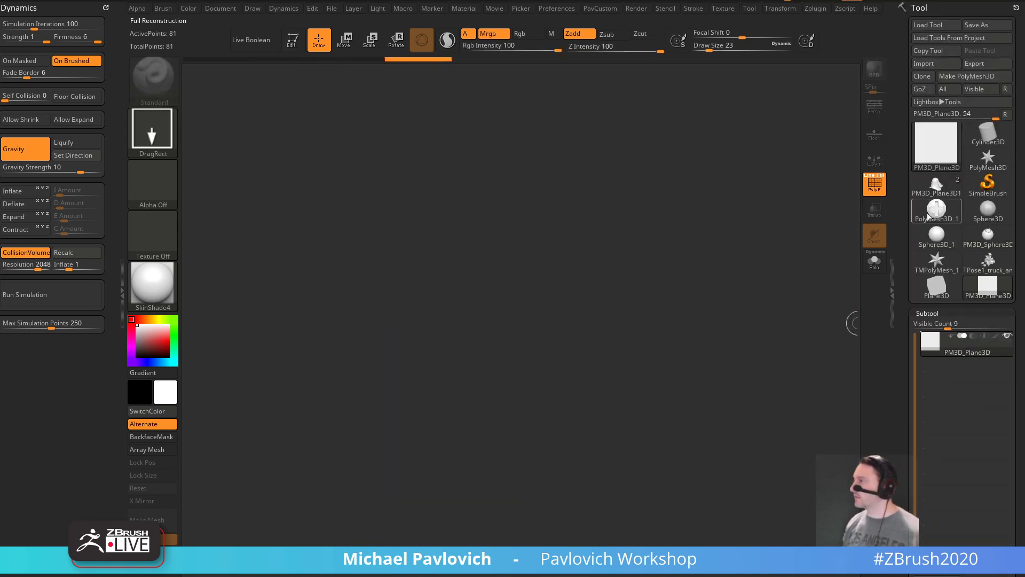
click(936, 144)
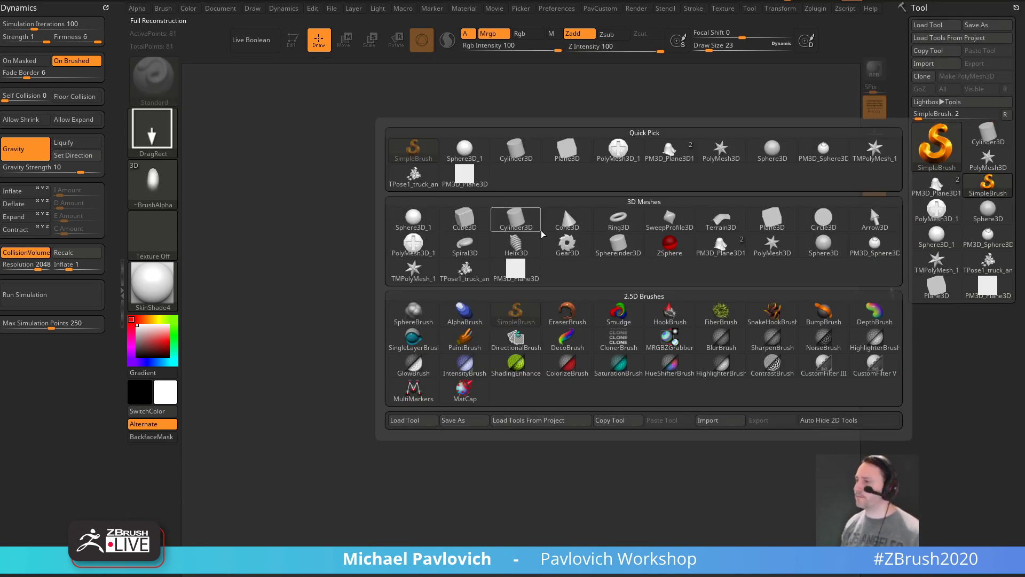
click(519, 222)
drag(491, 314, 491, 390)
key(t)
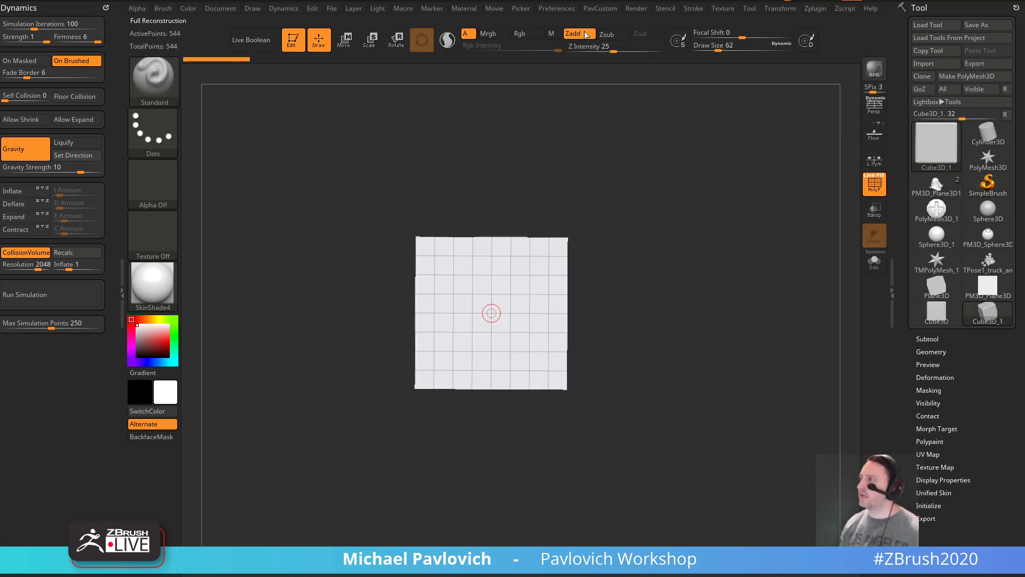
click(984, 79)
drag(750, 272, 728, 290)
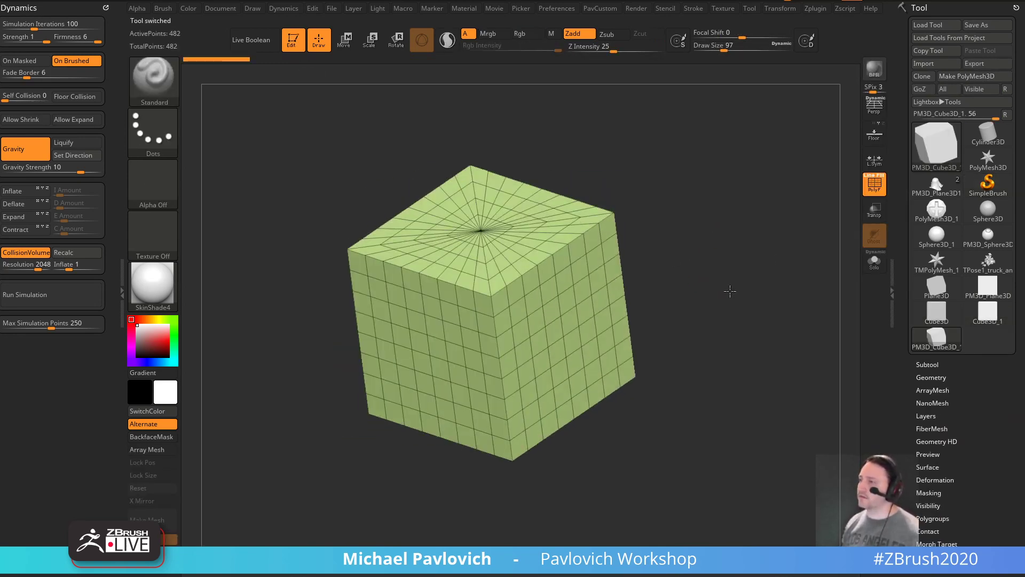
- Replace TransposeCloth with the regular Transpose brush and scale the cube into a thinner, slightly flattened block
key(w)
drag(470, 327, 525, 287)
key(ctrl+z)
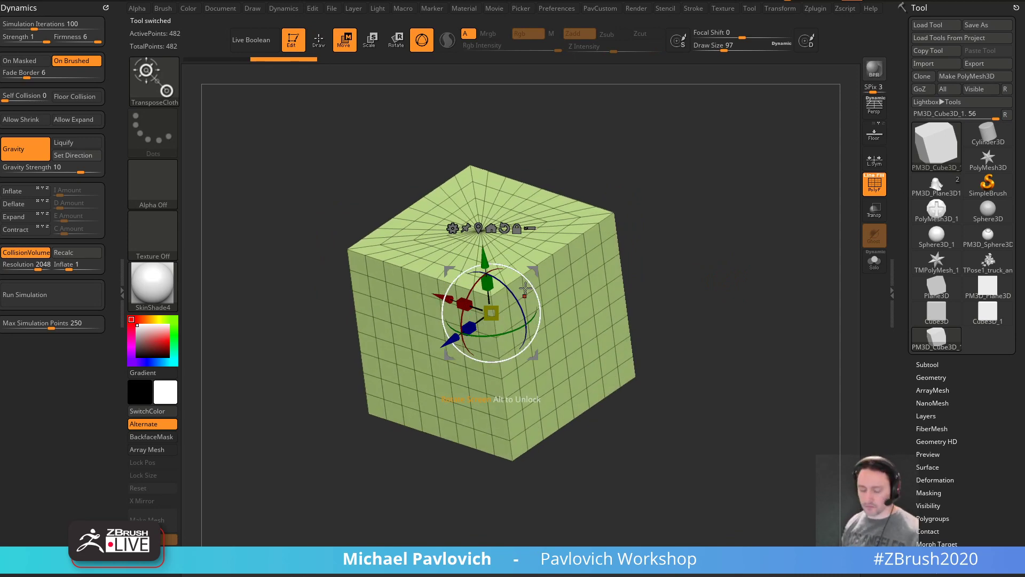
key(b)
key(t)
key(r)
drag(469, 327, 531, 288)
drag(487, 283, 492, 337)
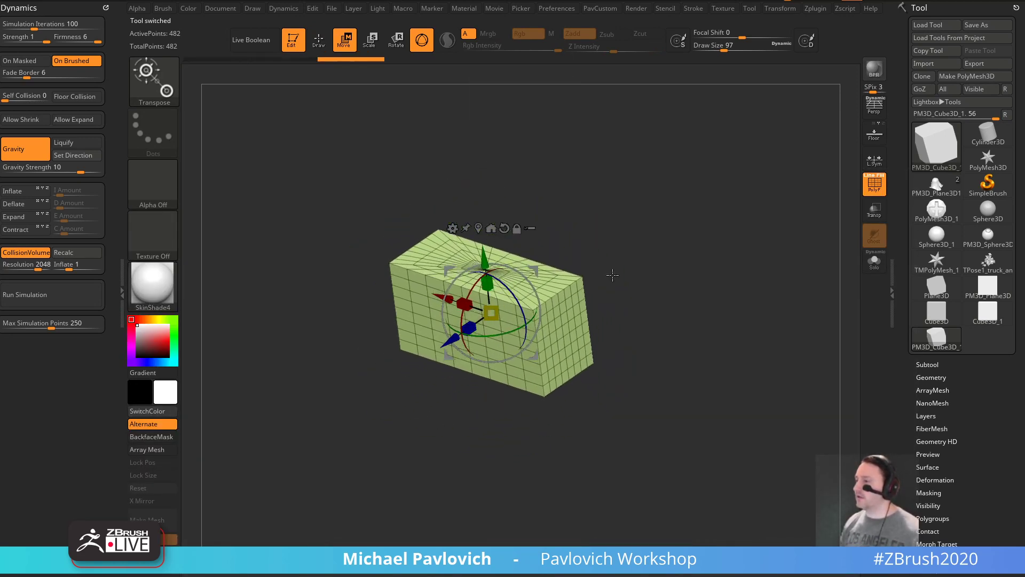
shift+drag(630, 266, 658, 252)
alt+drag(660, 235, 662, 260)
alt+drag(702, 290, 714, 277)
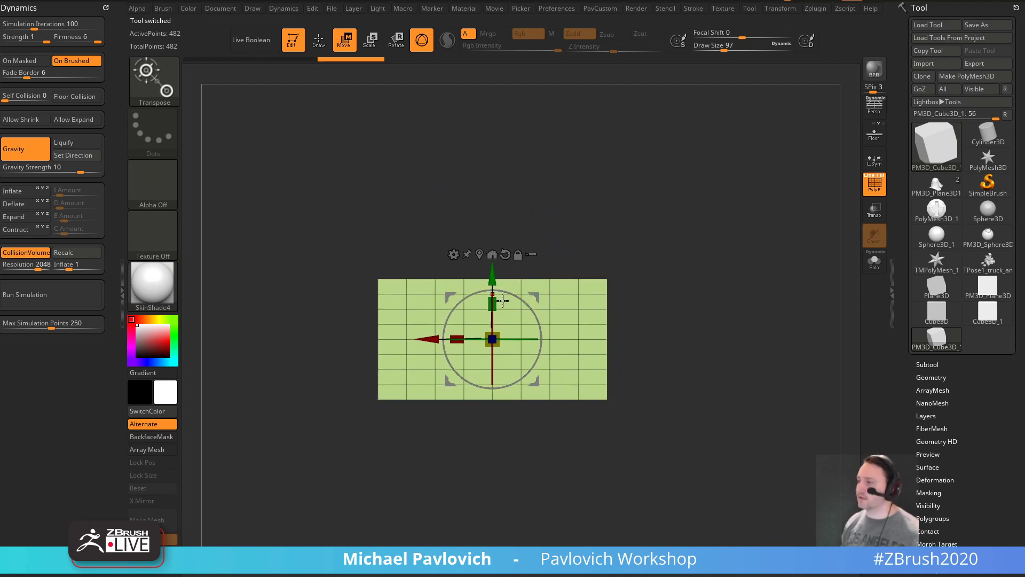
drag(494, 303, 501, 246)
- DynaMesh the block at resolution 128
key(q)
mouse_move(717, 245)
mouse_down()
mouse_move(683, 261)
mouse_move(674, 234)
mouse_up()
key(2)
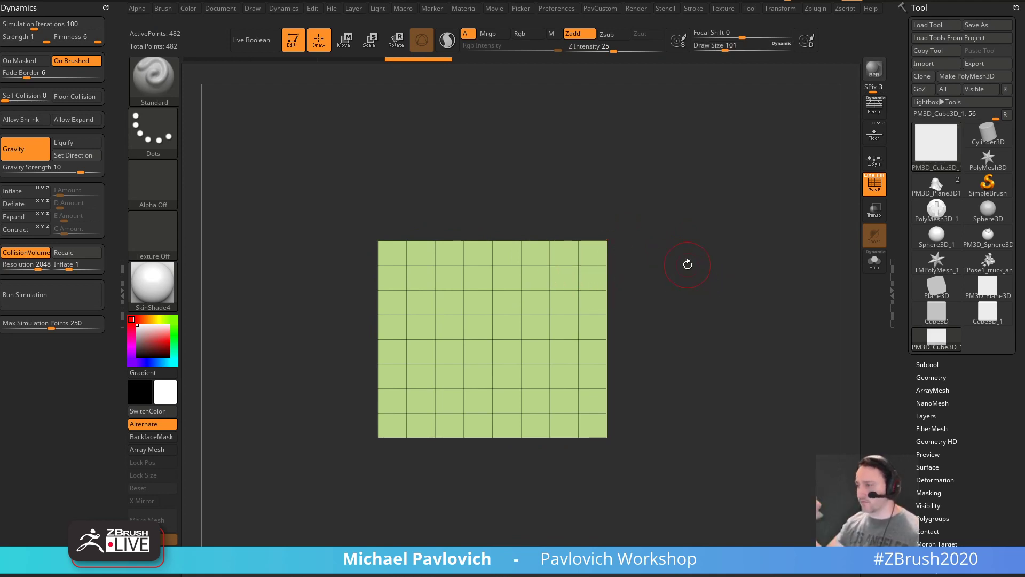
mouse_move(721, 243)
mouse_down()
mouse_move(718, 265)
mouse_move(716, 257)
mouse_up()
key(2)
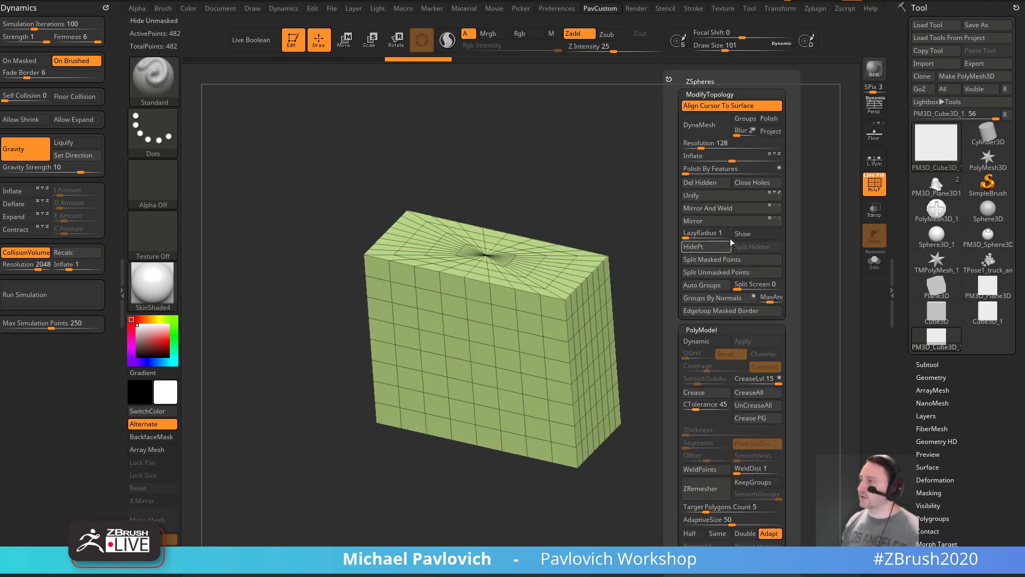
click(714, 127)
mouse_move(656, 267)
mouse_down()
mouse_move(691, 231)
mouse_move(739, 263)
mouse_move(748, 245)
mouse_move(739, 251)
mouse_up()
- Start bevelling the block's edges with the TrimDynamic brush at draw size 212, with the polyframe hidden
key(b)
key(t)
key(d)
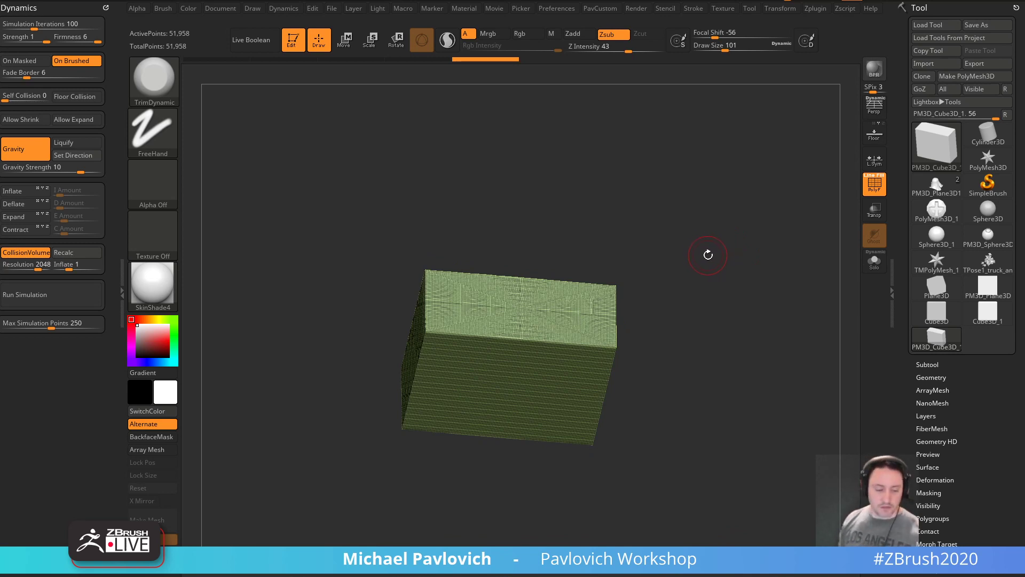
drag(708, 206, 703, 260)
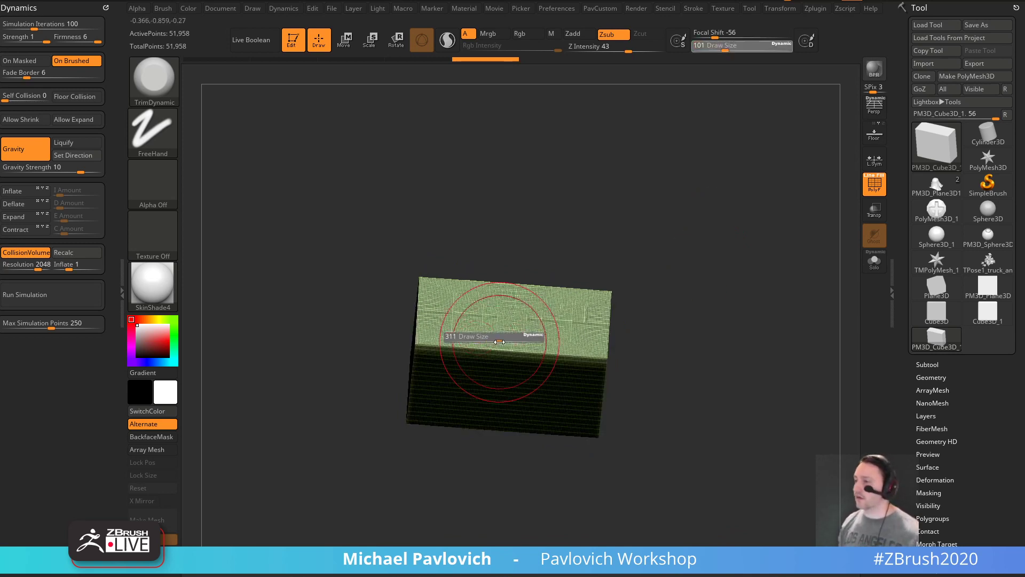
drag(422, 348, 561, 351)
drag(710, 208, 719, 248)
key(shift+f)
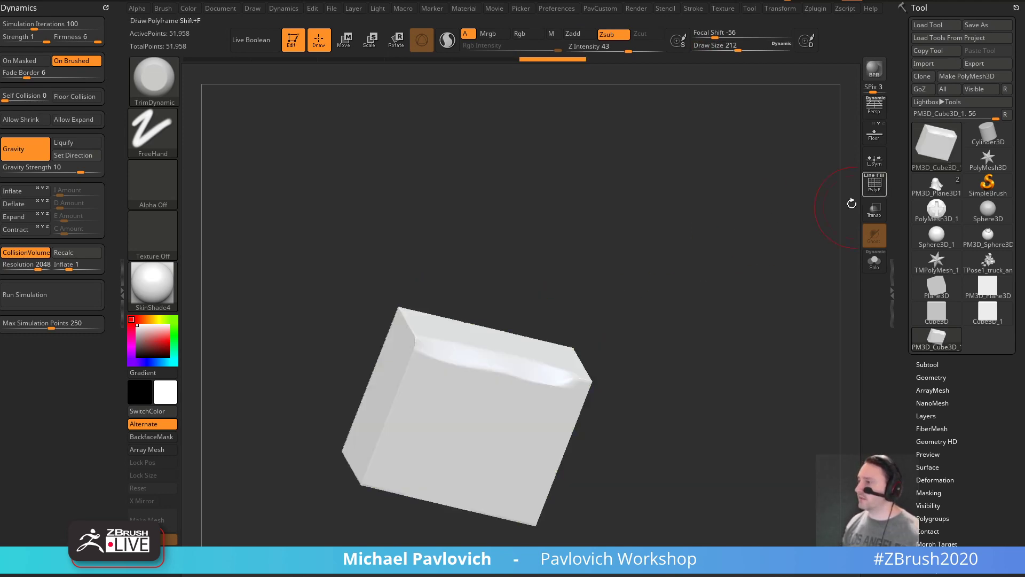
drag(597, 349, 574, 372)
right_drag(574, 372, 591, 332)
- Switch the material to MatCap Gray and trim further long edges of the block with TrimDynamic
click(153, 285)
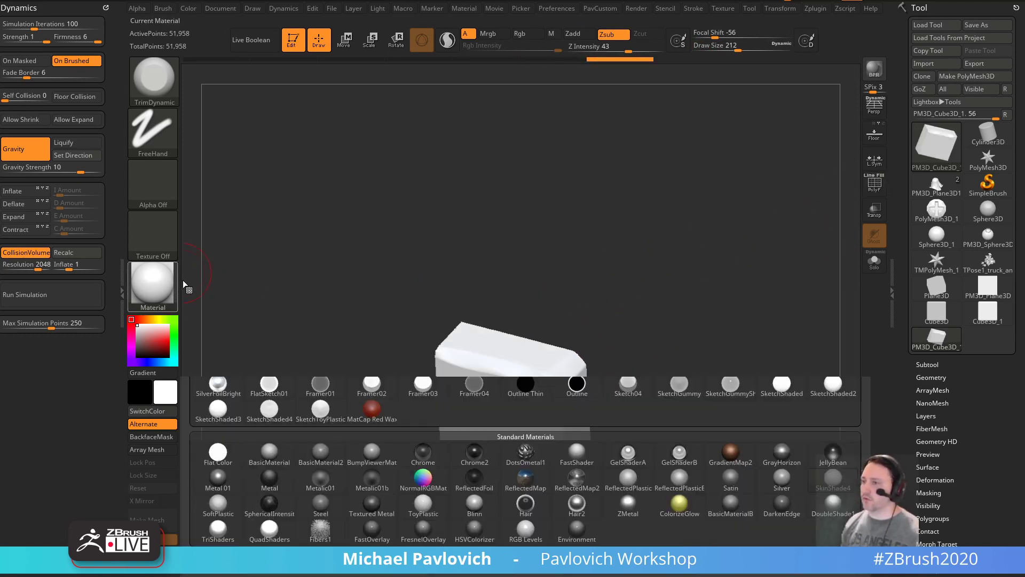
click(371, 268)
right_drag(482, 216, 470, 299)
drag(443, 320, 566, 337)
right_drag(565, 299, 586, 277)
mouse_move(542, 347)
mouse_down()
mouse_move(542, 386)
mouse_move(427, 449)
mouse_move(433, 333)
mouse_up()
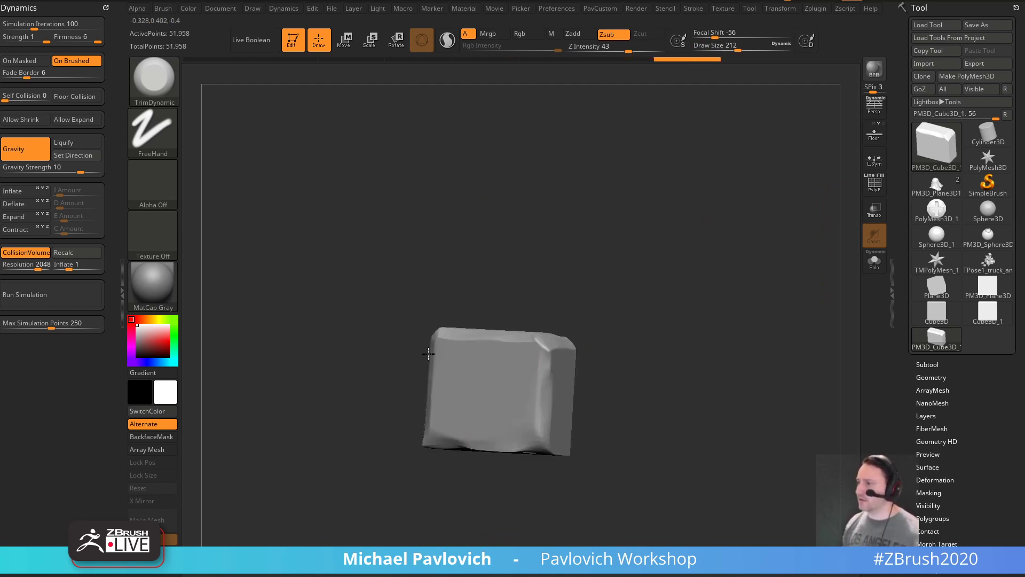
- Trim the block's side edges and remaining rims from several angles to round it into a chipped stone
right_drag(443, 320, 550, 326)
drag(550, 333, 548, 449)
right_drag(549, 449, 620, 408)
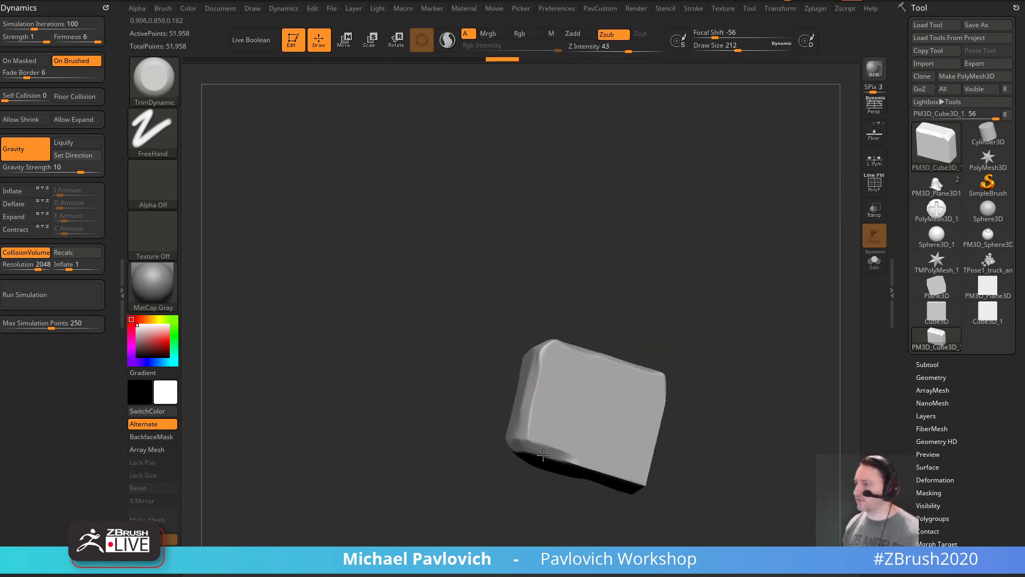
right_drag(712, 391, 470, 373)
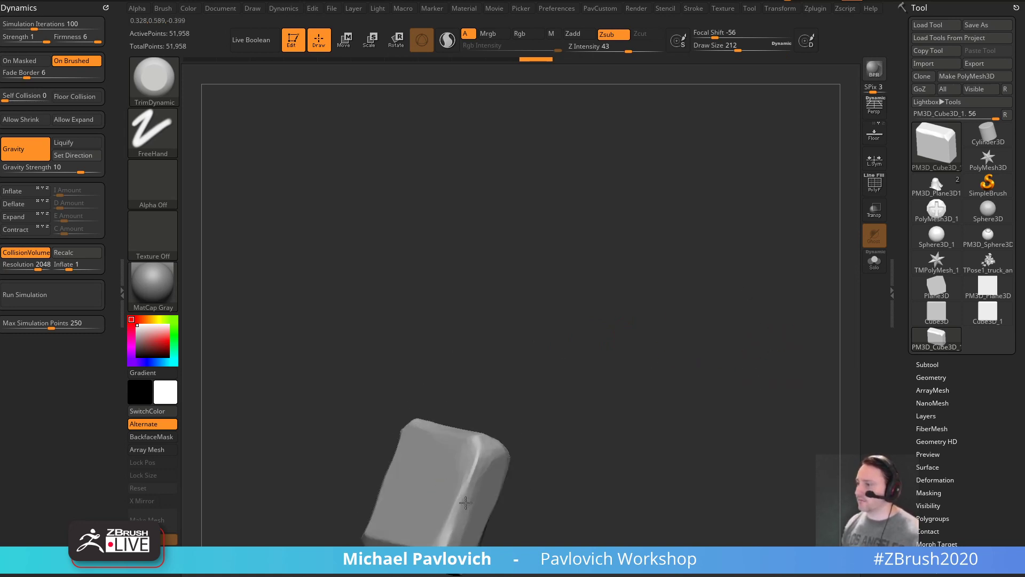
right_drag(522, 435, 475, 528)
shift+right_drag(663, 291, 698, 389)
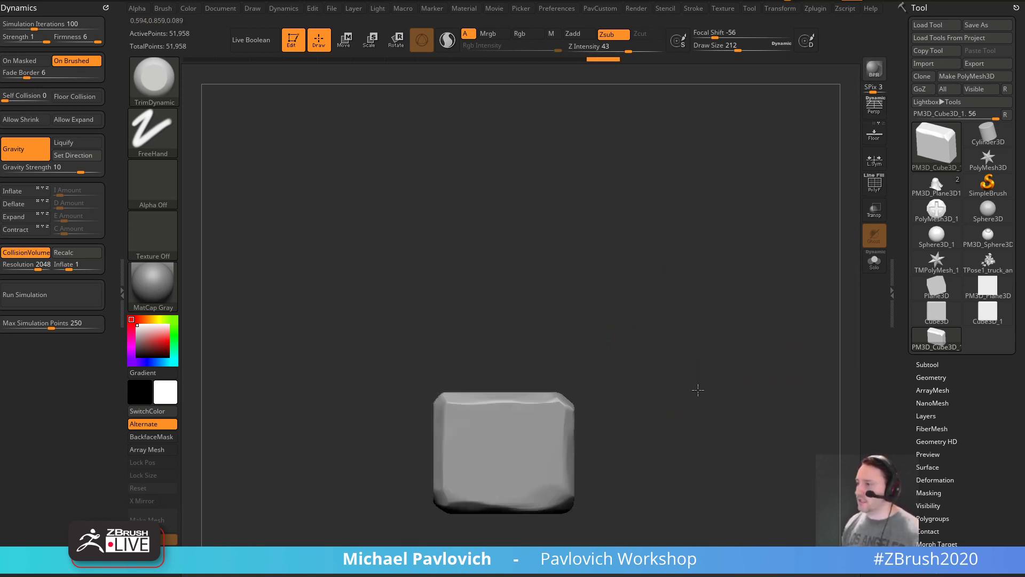
- Replace the docked Dynamics palette with Zplugin and collapse its Transpose Master section
click(106, 7)
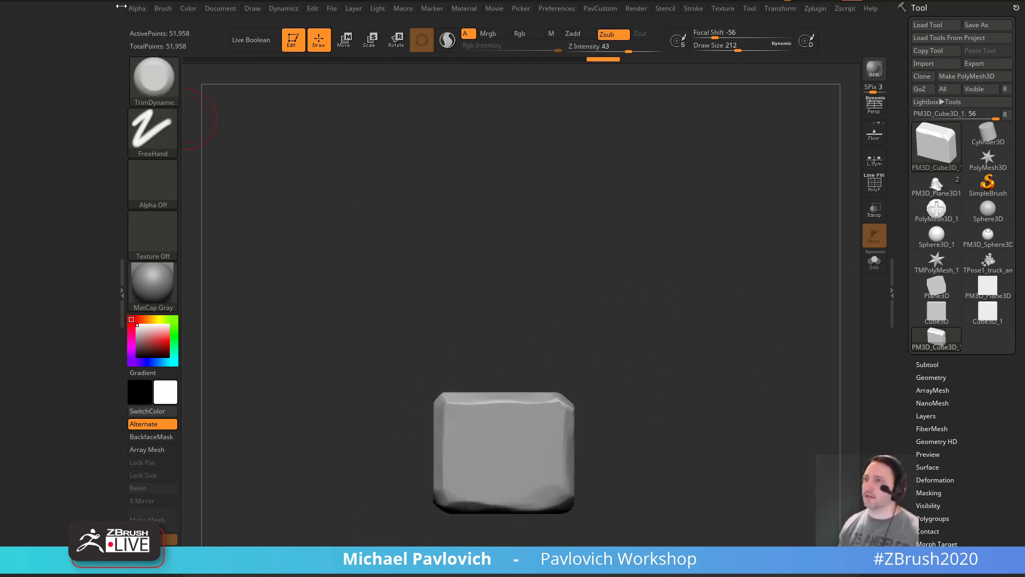
click(815, 8)
drag(807, 9, 16, 187)
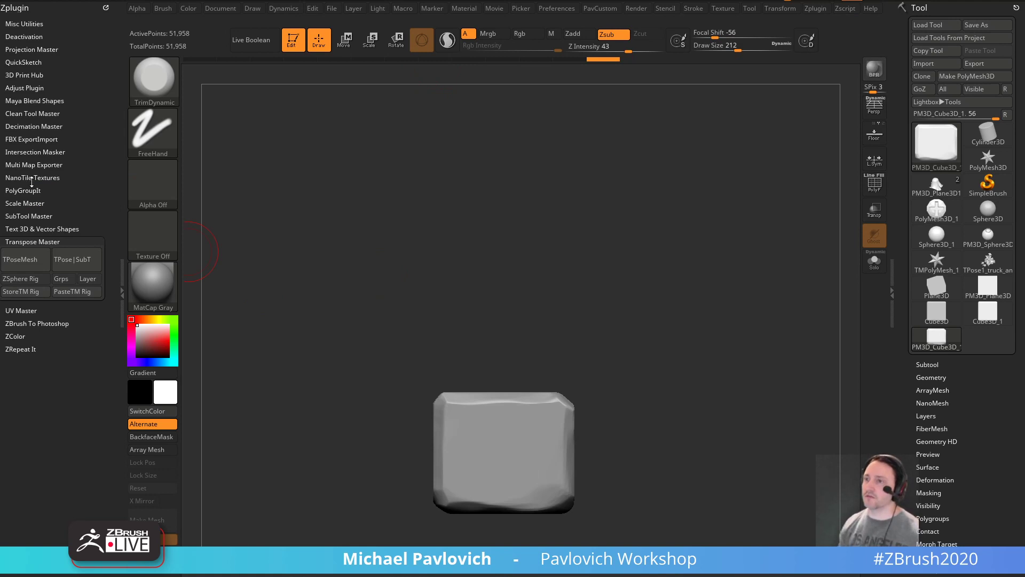
click(20, 259)
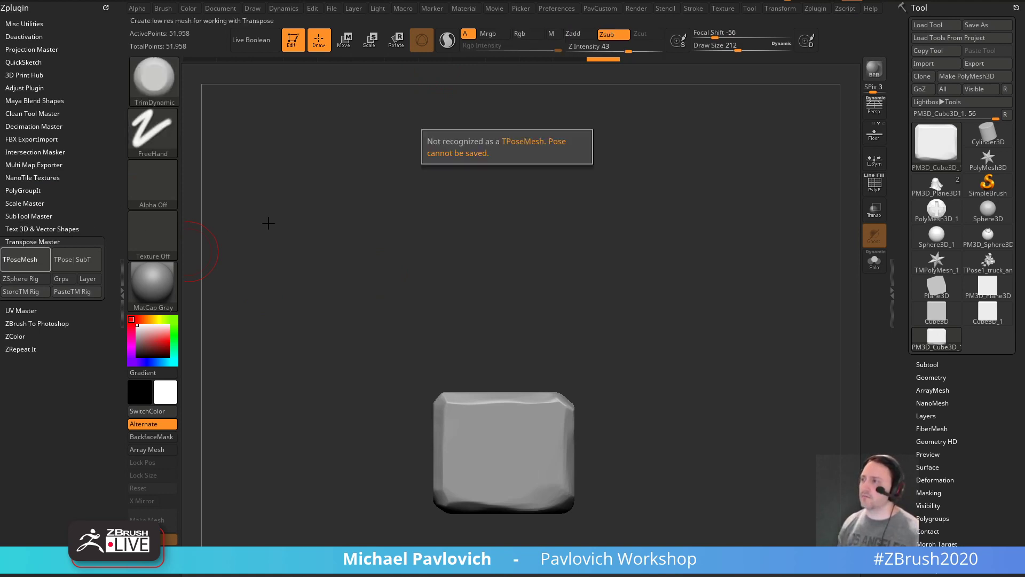
click(10, 242)
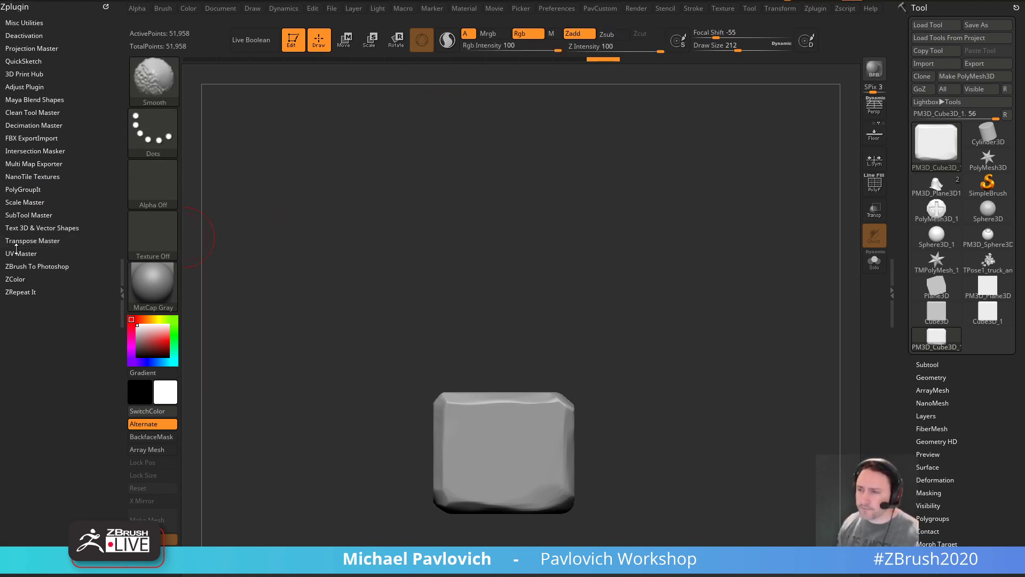
- Pre-process the stone block with Decimation Master, decimate it to 1k polys, and show its polyframe
click(27, 126)
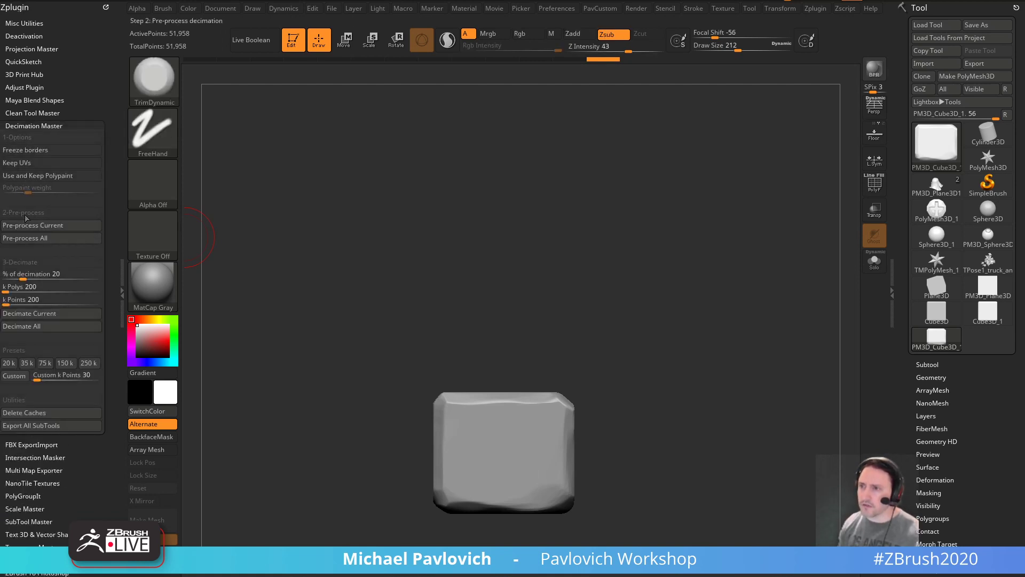
click(32, 225)
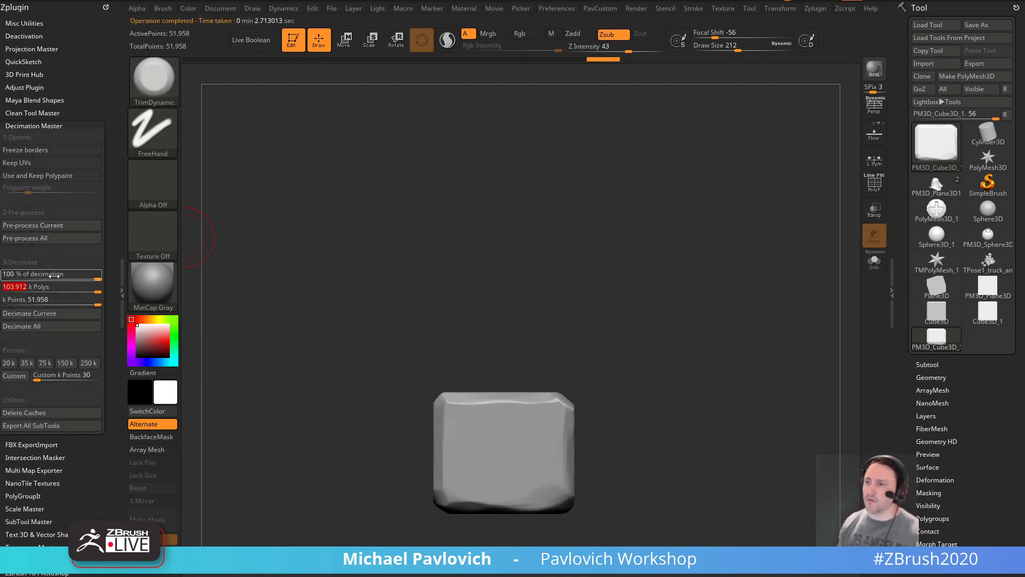
drag(57, 274, 3, 275)
click(98, 314)
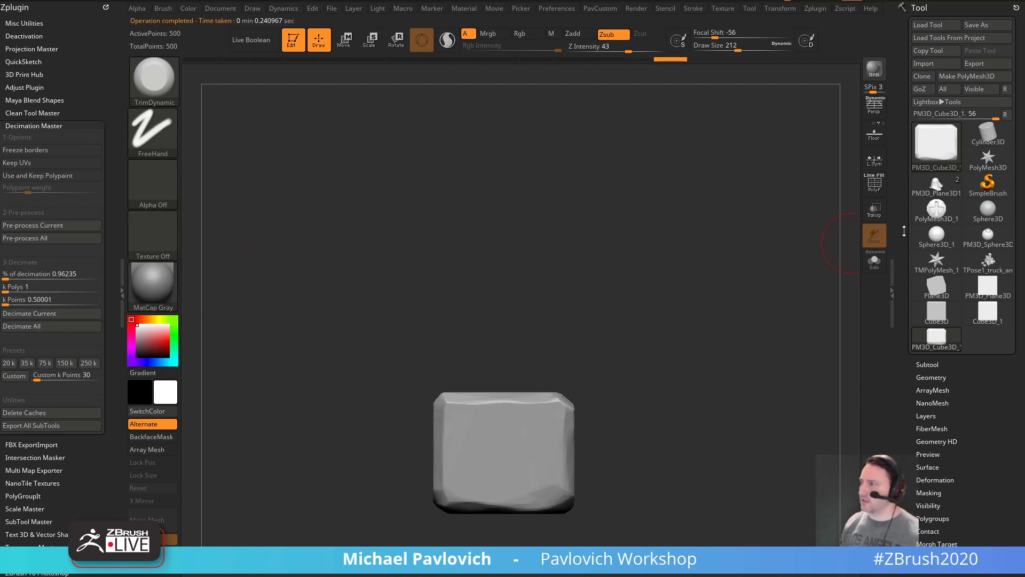
click(874, 183)
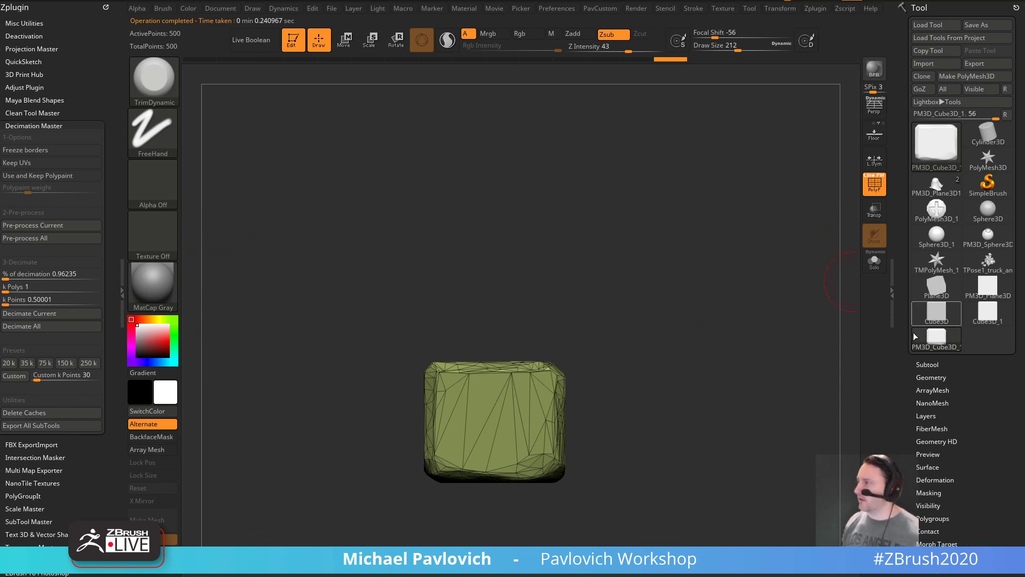
- Rename the decimated block's subtool as Stone
click(927, 364)
click(925, 379)
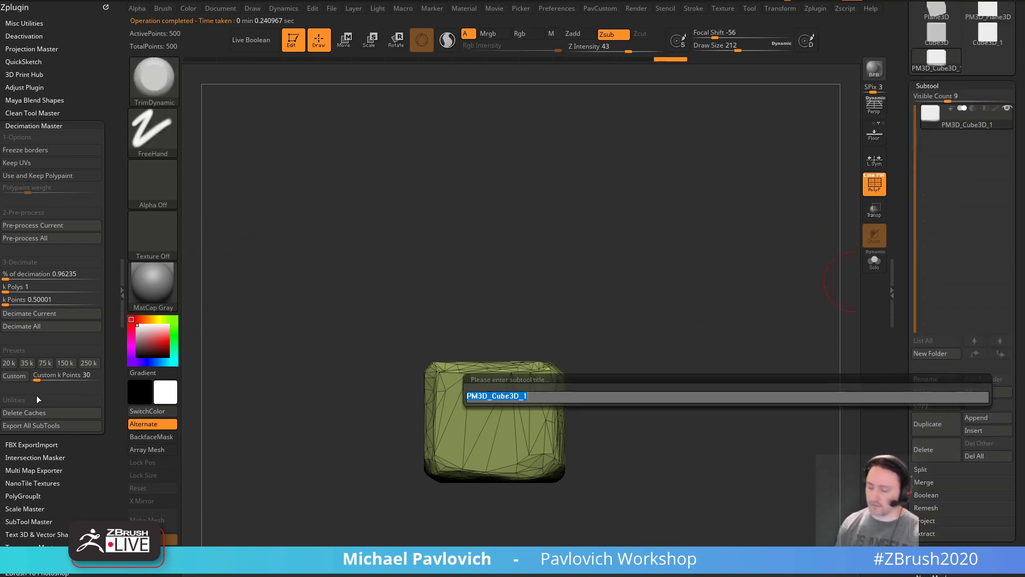
text(Stone)
key(Return)
- Duplicate the Stone subtool four times to get five stones
alt+drag(688, 308, 683, 278)
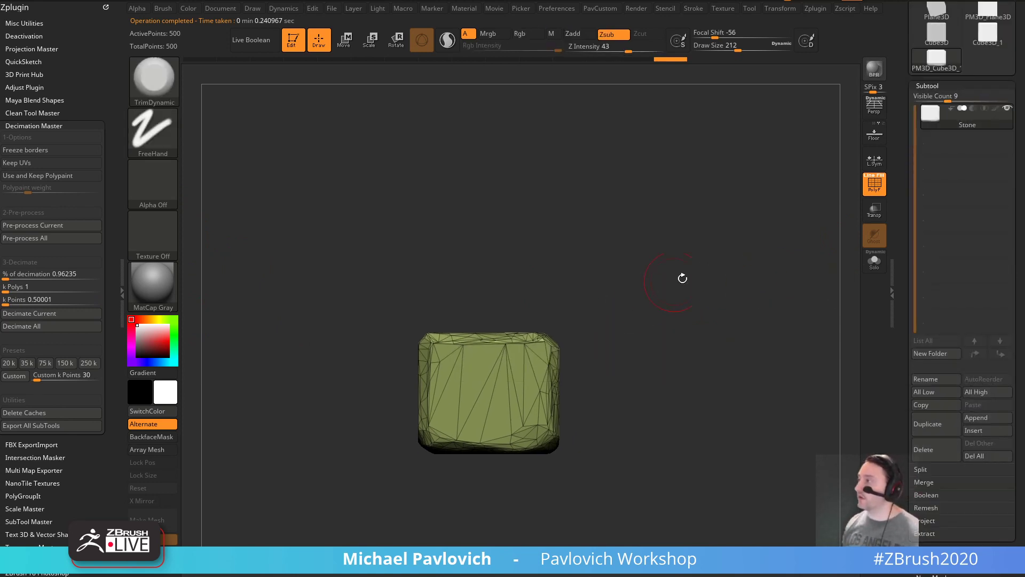
click(938, 422)
click(938, 423)
click(937, 423)
click(937, 423)
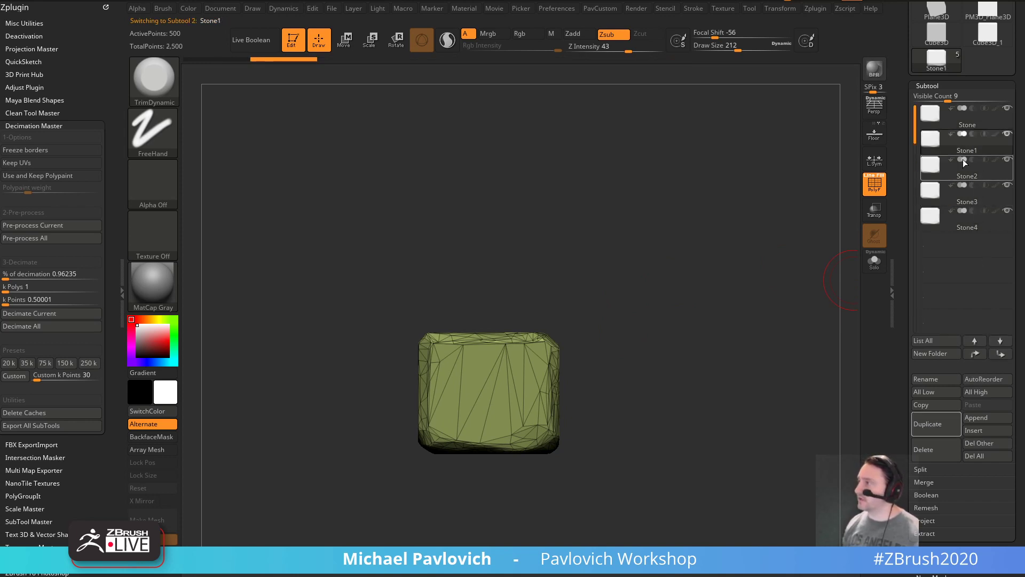
- Deform the edges and corners of Stone1 with the MoveAccu brush, isolating it in Solo mode
key(b)
key(m)
key(v)
drag(471, 339, 472, 356)
drag(428, 394, 449, 395)
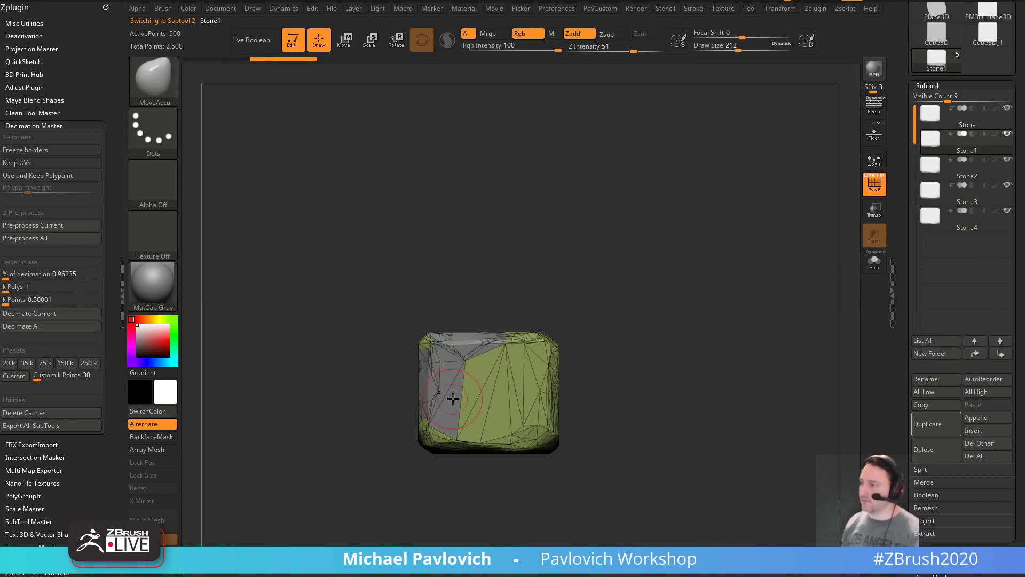
click(875, 262)
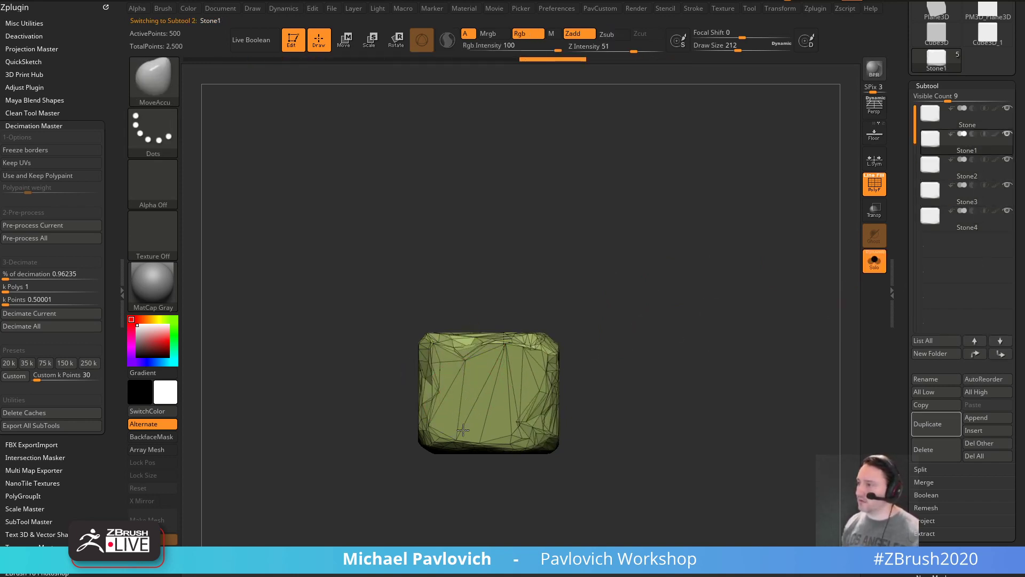
drag(602, 360, 490, 413)
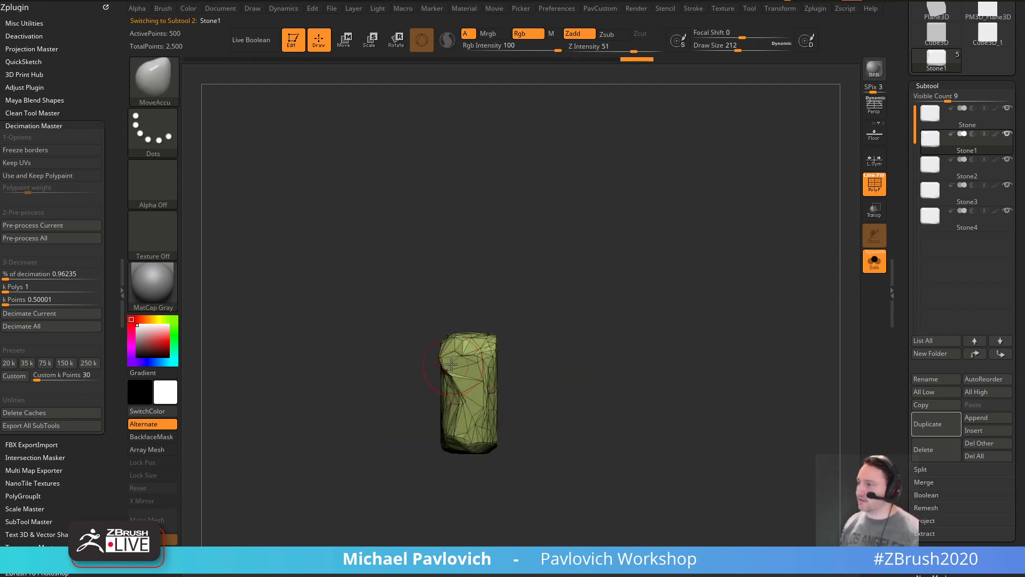
mouse_move(565, 392)
mouse_down()
mouse_move(487, 373)
mouse_move(579, 368)
mouse_up()
drag(622, 290, 700, 289)
- Dent the upper corners and edges of Stone2, and warp Stone3's outline with MoveAccu at draw size 251
click(956, 167)
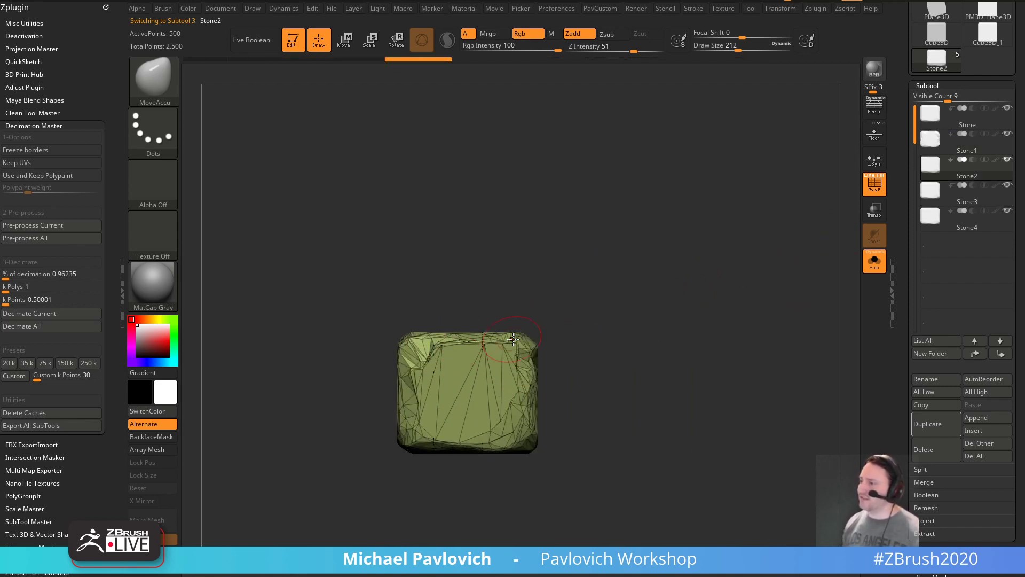
mouse_move(659, 323)
mouse_down()
mouse_move(465, 401)
mouse_move(497, 443)
mouse_move(539, 373)
mouse_move(526, 353)
mouse_move(555, 337)
mouse_move(720, 332)
mouse_up()
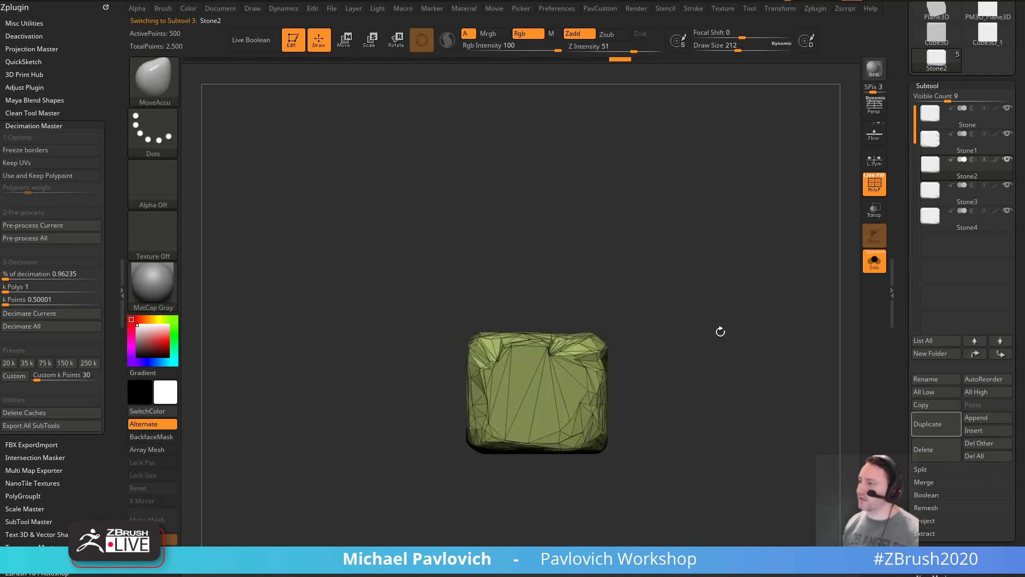
key(alt+Down)
key(bracketright)
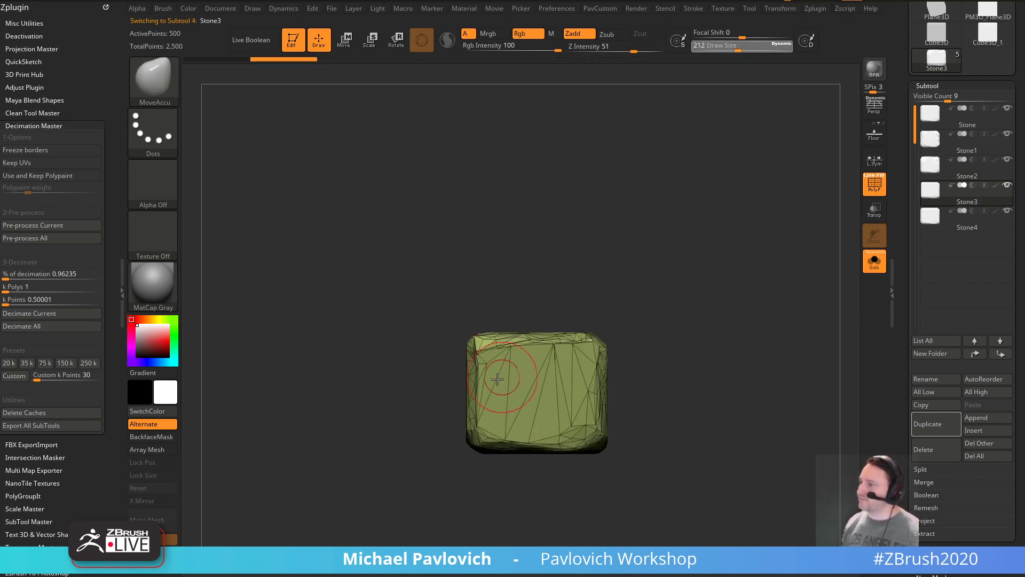
drag(468, 368, 450, 351)
mouse_move(464, 452)
mouse_down()
mouse_move(623, 384)
mouse_move(449, 299)
mouse_move(334, 296)
mouse_up()
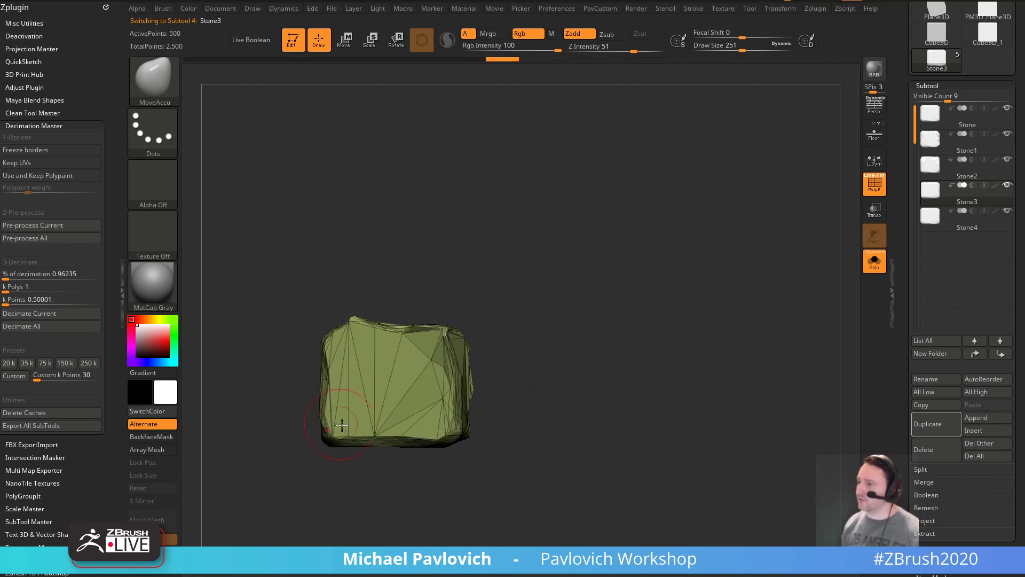
drag(373, 481, 526, 362)
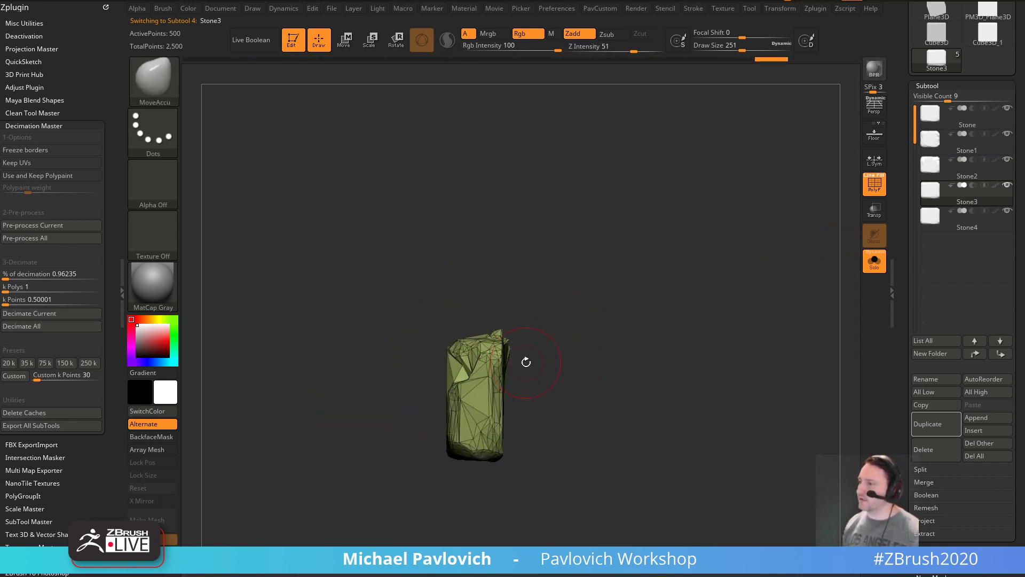
- Deform Stone4's edges and front face with MoveAccu, turn off the polyframe and Solo, and set the draw size to 197
click(966, 230)
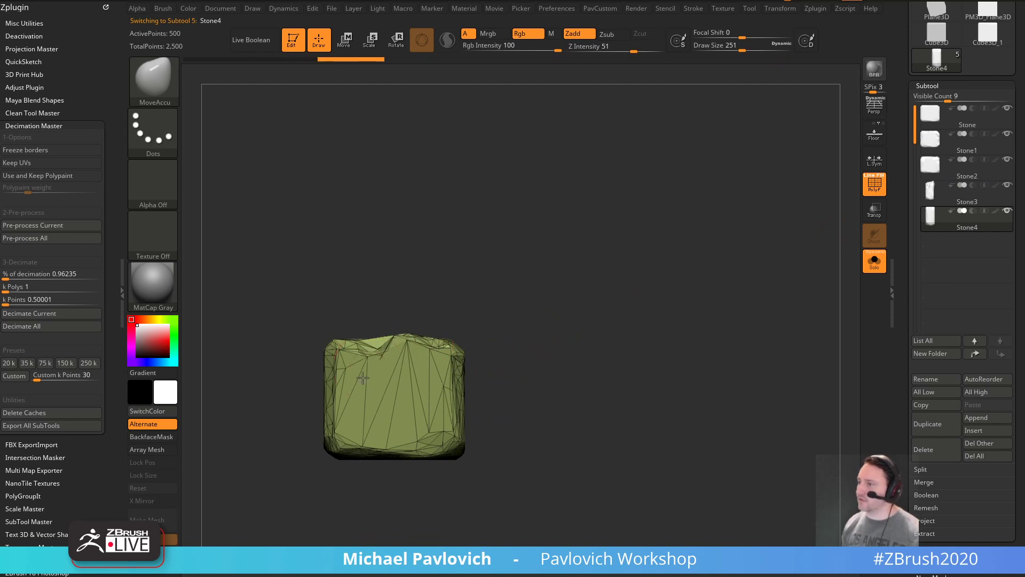
drag(598, 315, 649, 286)
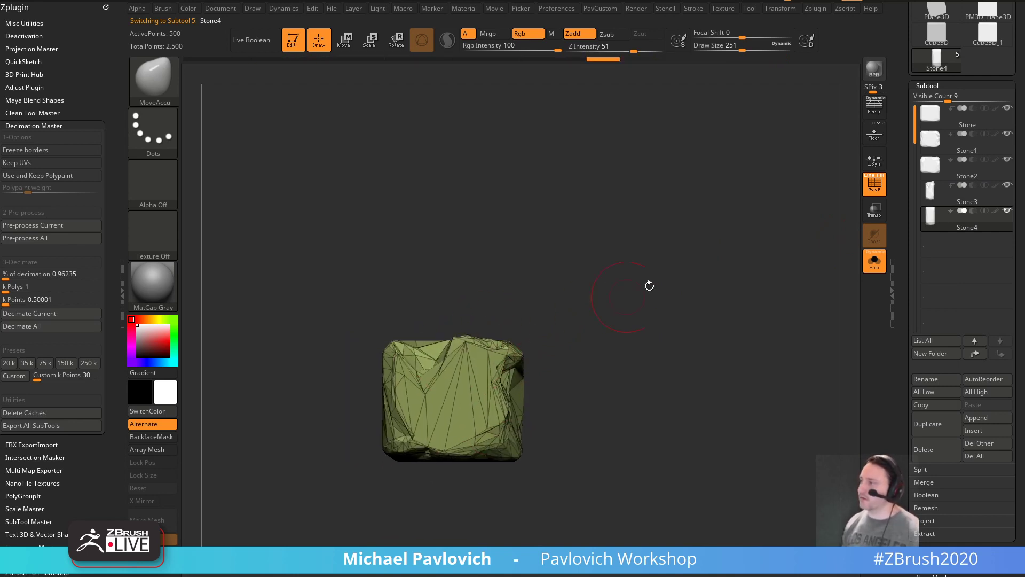
click(874, 184)
click(874, 261)
drag(774, 299, 711, 310)
key(s)
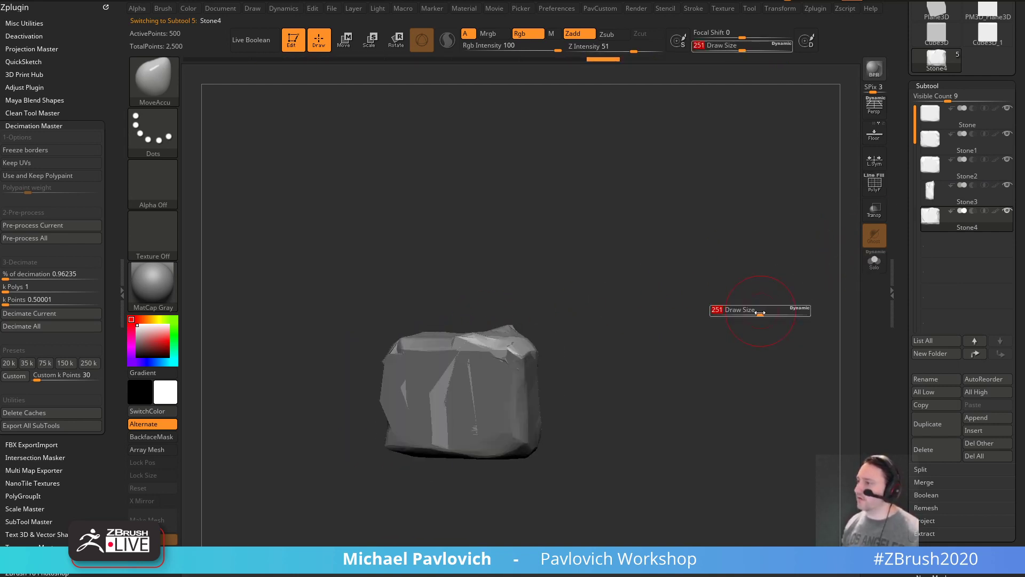
- Switch to the PM3D_Plane3D tool, frame it with the polyframe shown, and apply the SketchShaded2 material
drag(903, 313, 907, 379)
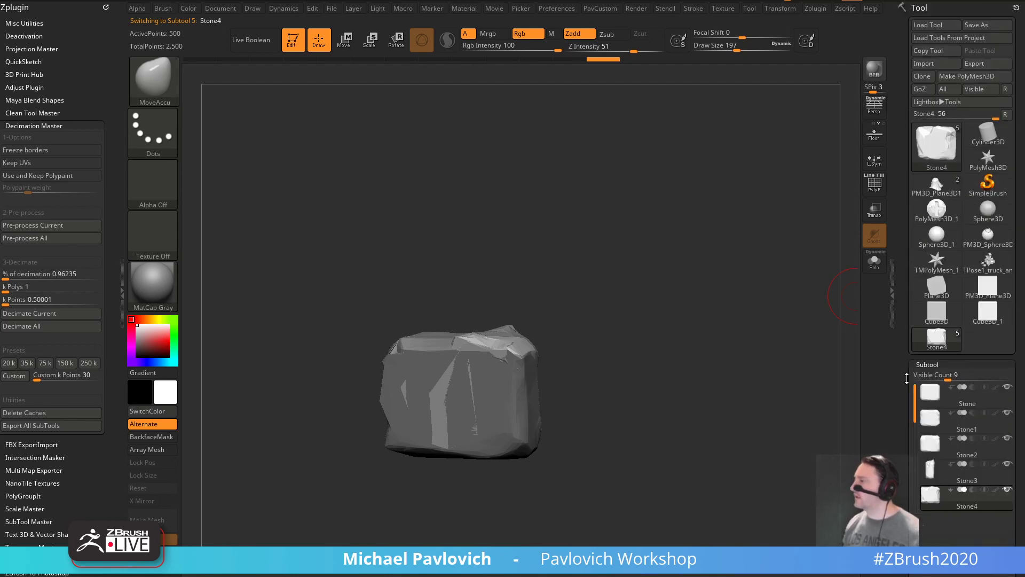
click(991, 291)
click(875, 185)
key(f)
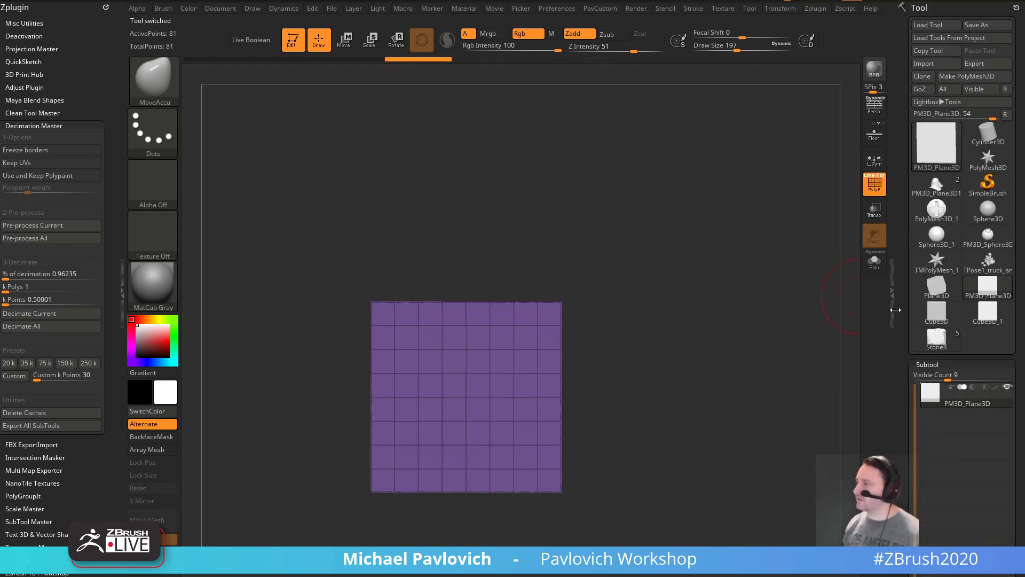
drag(895, 309, 845, 215)
click(153, 285)
click(833, 388)
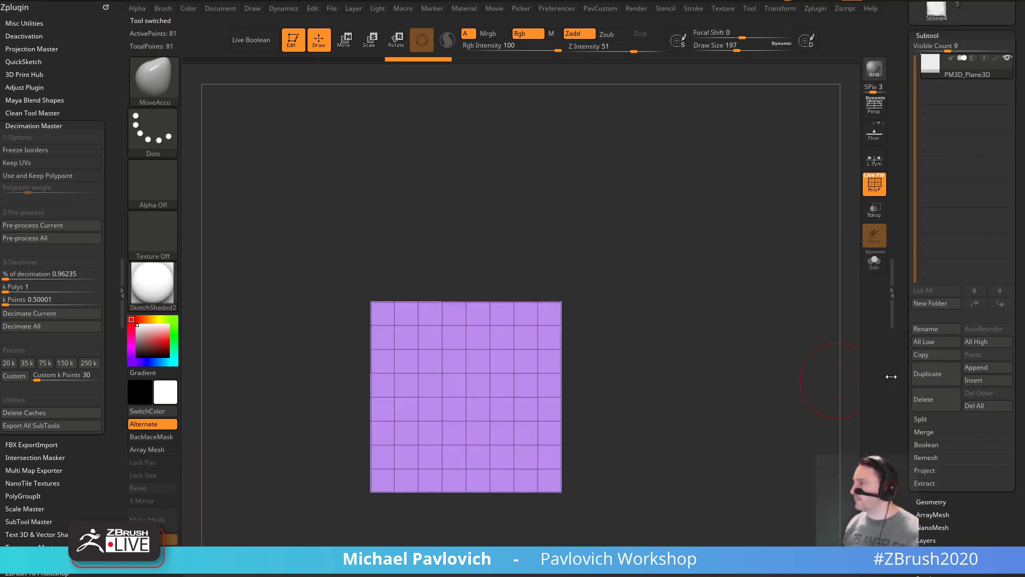
- Enable Dynamic Subdiv on the plane and set SmoothSubdiv to 0
drag(921, 437, 931, 246)
key(shift)
click(931, 243)
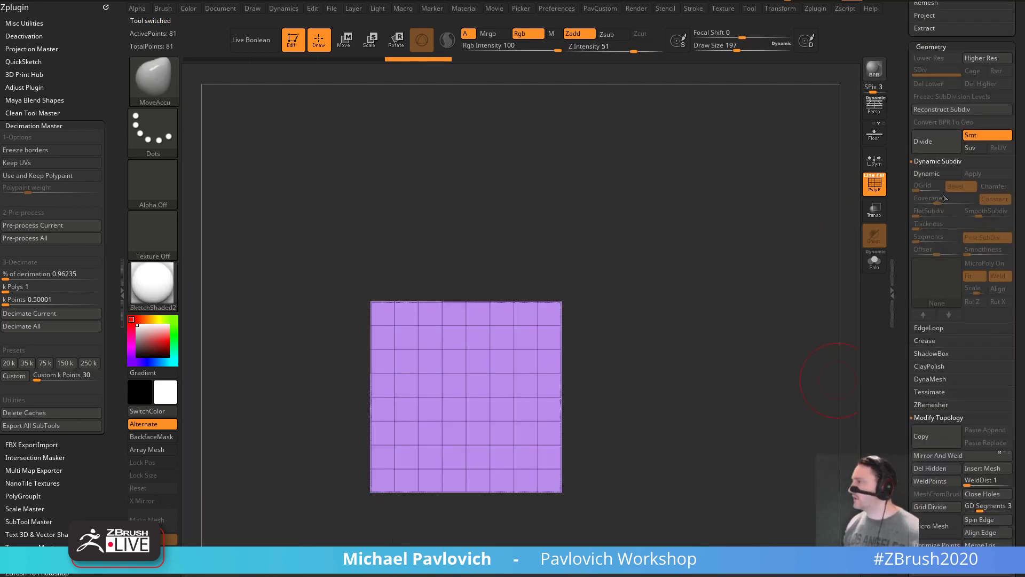
click(937, 174)
drag(973, 211, 956, 214)
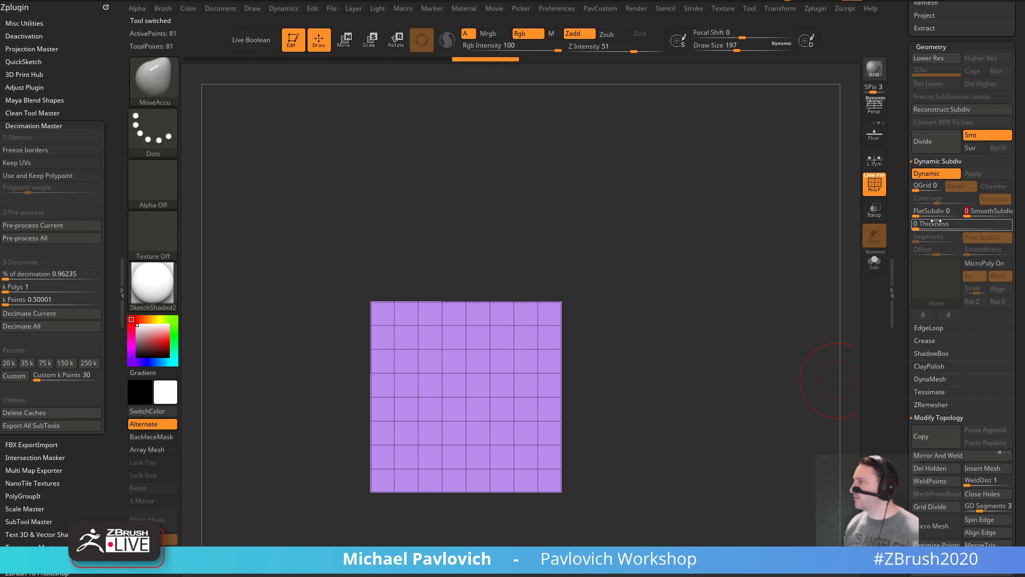
- Turn on MicroPoly for the plane using the five-stone tool, reduce the draw size to 124, and hide the polyframe
click(988, 263)
click(935, 283)
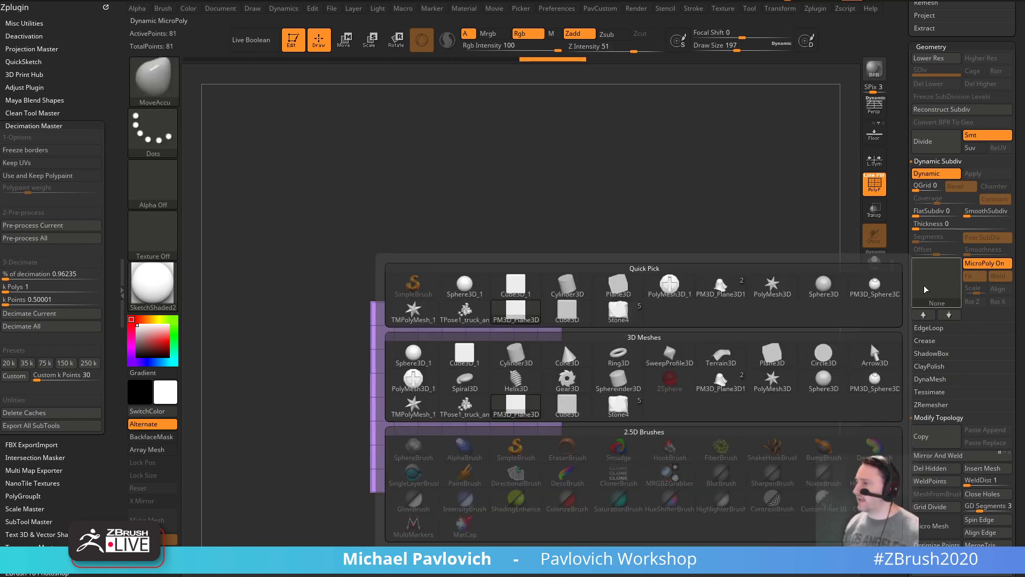
click(618, 407)
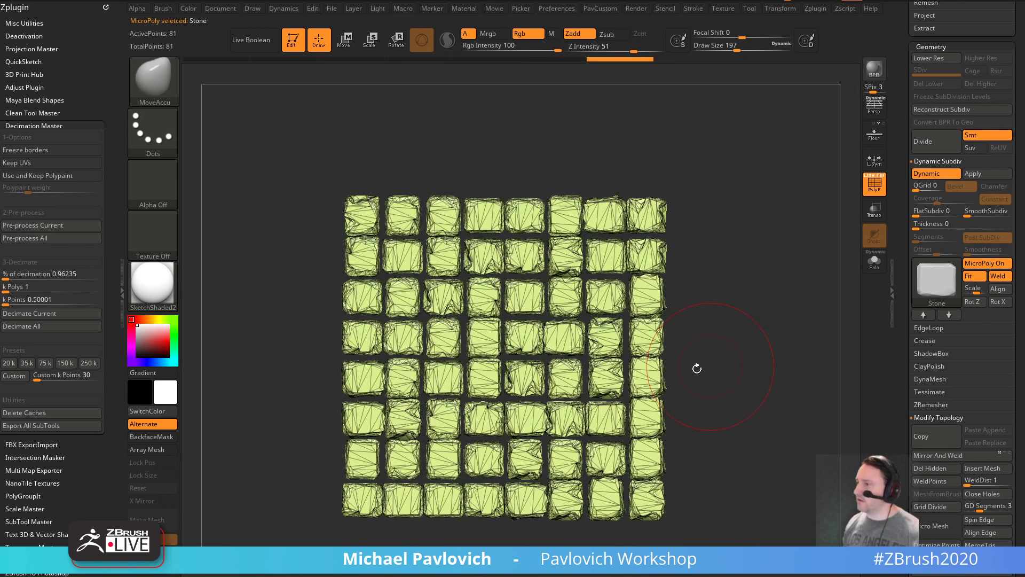
key(bracketleft)
key(bracketleft)
key(shift+f)
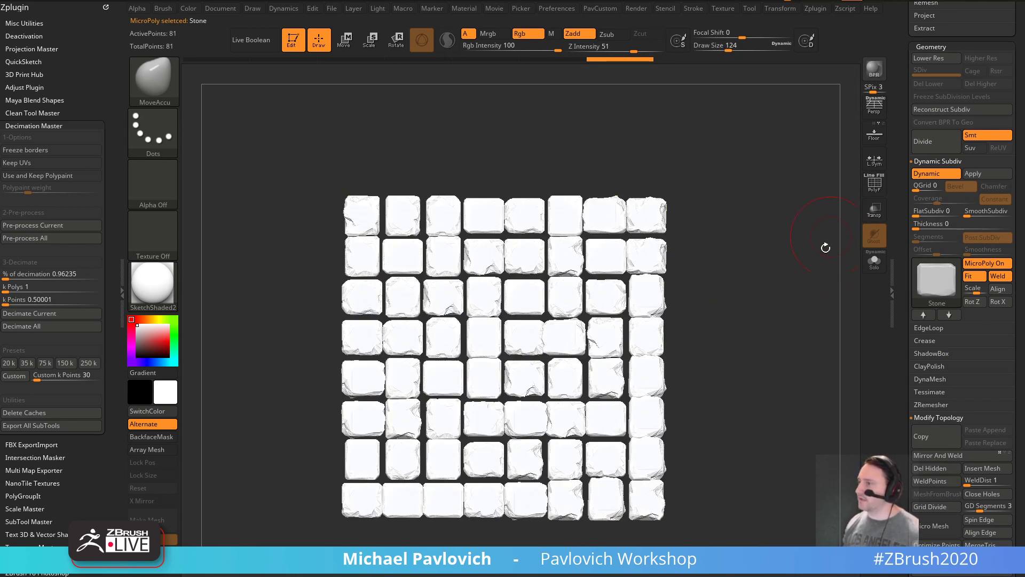
- Reduce the draw size to 65, disable MicroPoly's Fit and Weld, and set its Scale to about 1.1
mouse_move(827, 254)
mouse_down()
mouse_move(780, 277)
mouse_move(810, 291)
mouse_move(801, 281)
mouse_move(833, 269)
mouse_up()
key(bracketleft)
key(bracketleft)
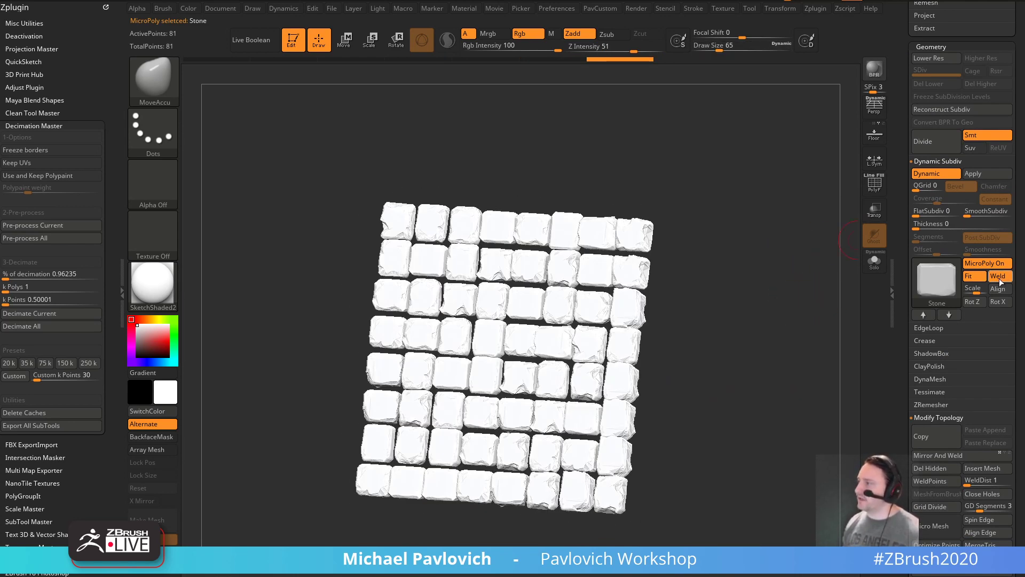
click(971, 276)
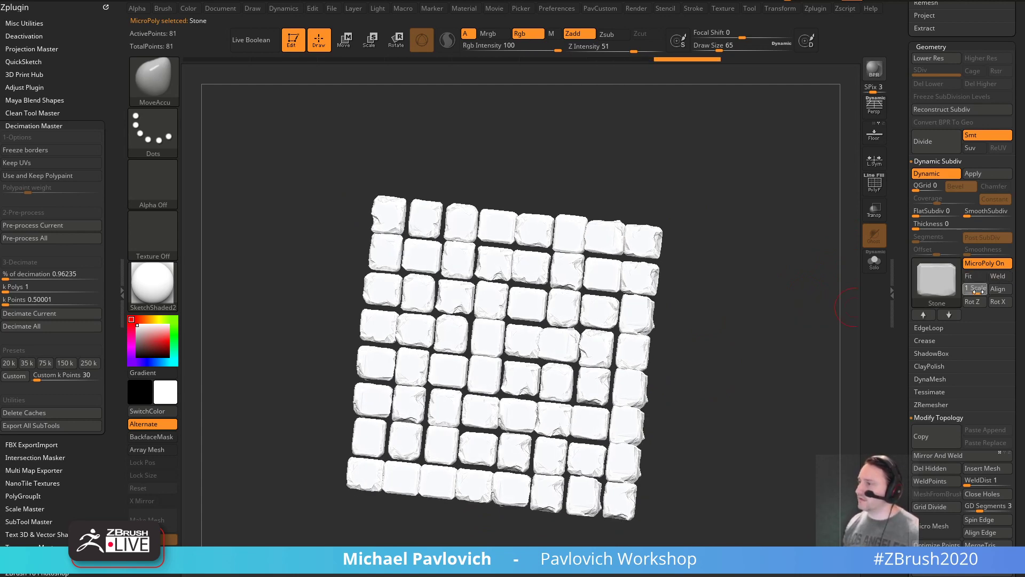
drag(978, 289, 976, 285)
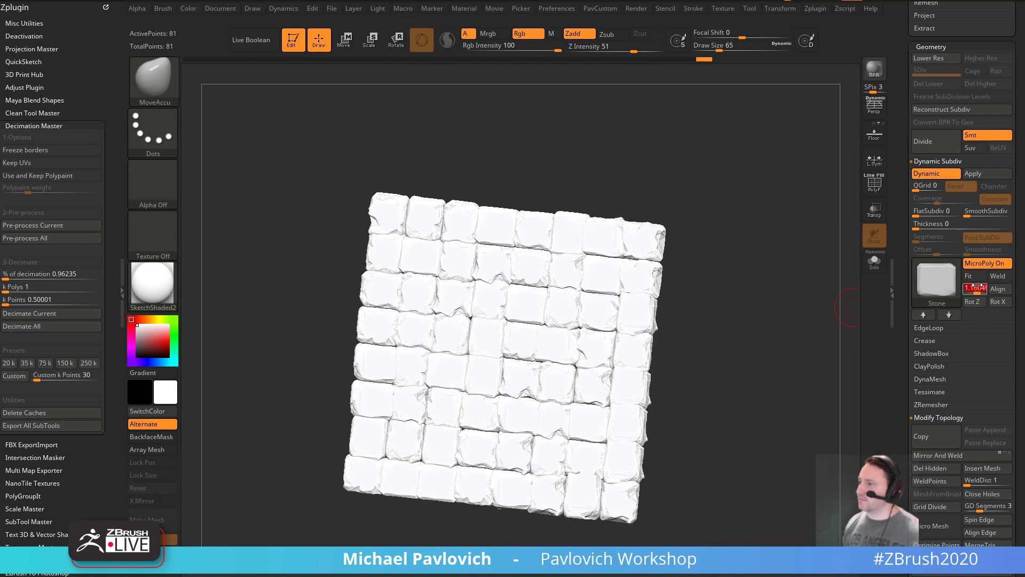
- Switch the material to StartupMaterial and toggle MicroPoly off and back on for the stone wall
click(152, 284)
click(218, 307)
mouse_move(817, 299)
mouse_down()
mouse_move(799, 336)
mouse_move(808, 314)
mouse_up()
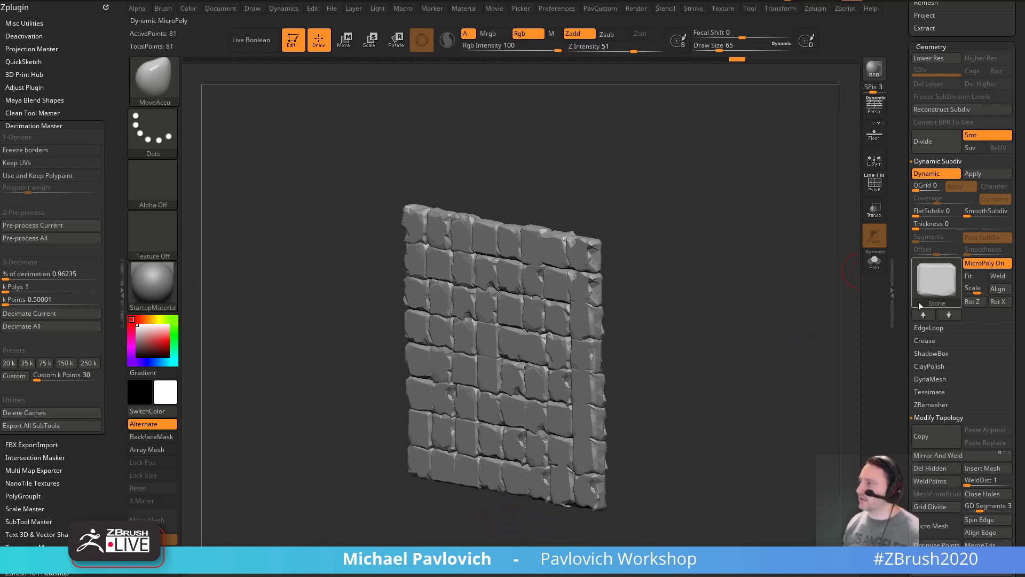
click(980, 262)
click(981, 263)
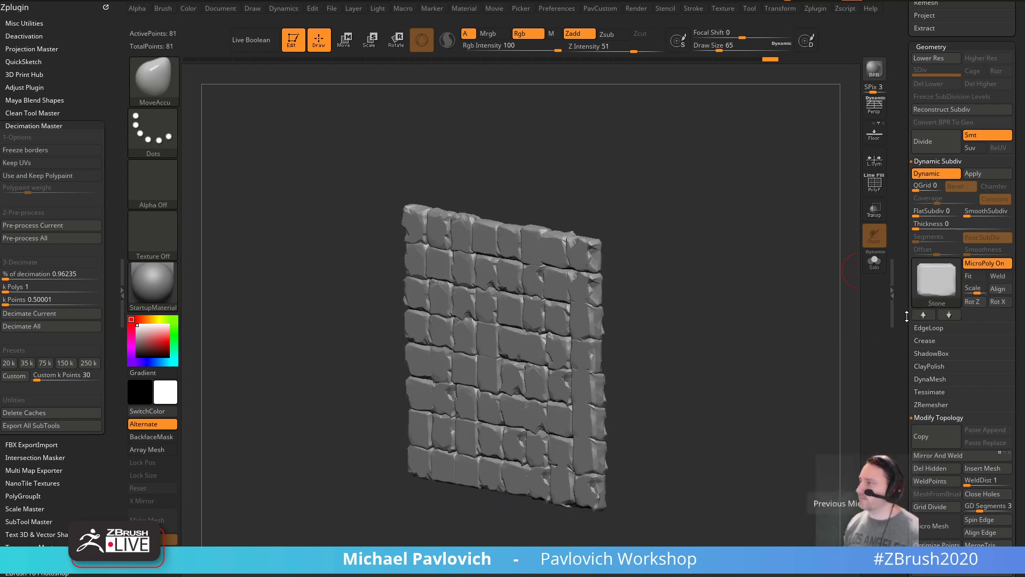
- Unweld all polygons of the MicroPoly plane so that each stone becomes a separate piece
drag(903, 488, 902, 233)
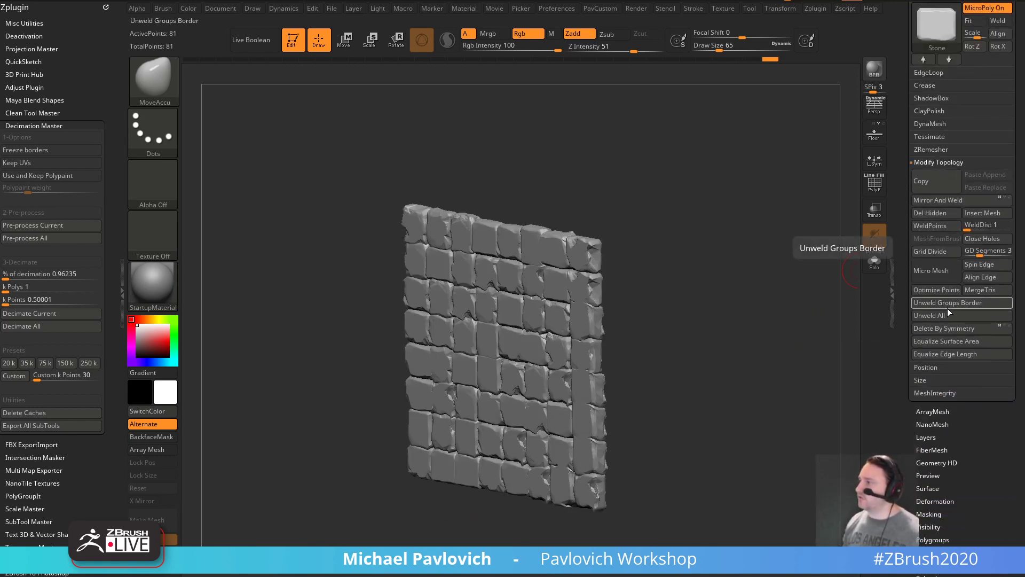
click(935, 315)
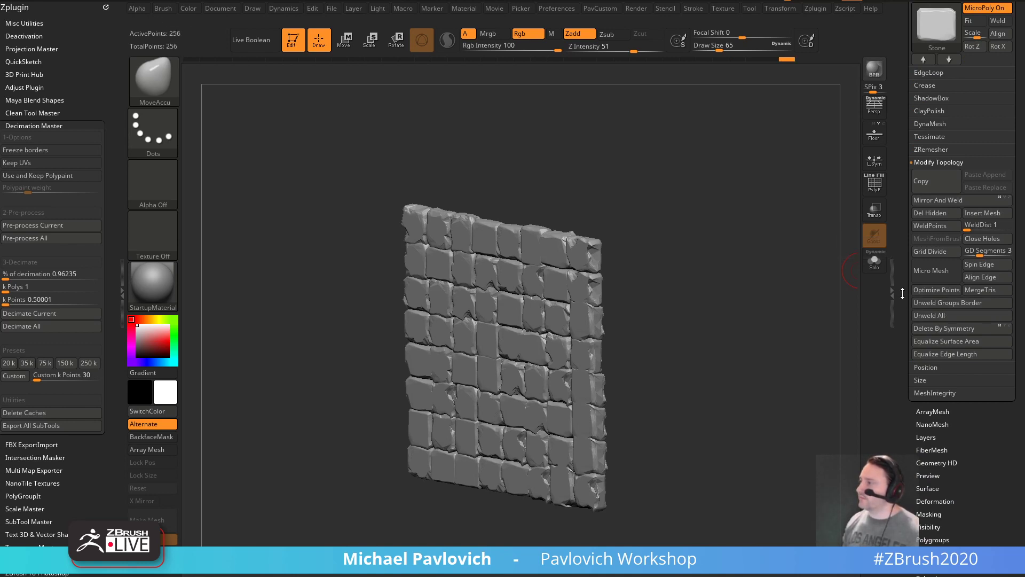
drag(905, 296, 905, 444)
drag(833, 352, 647, 298)
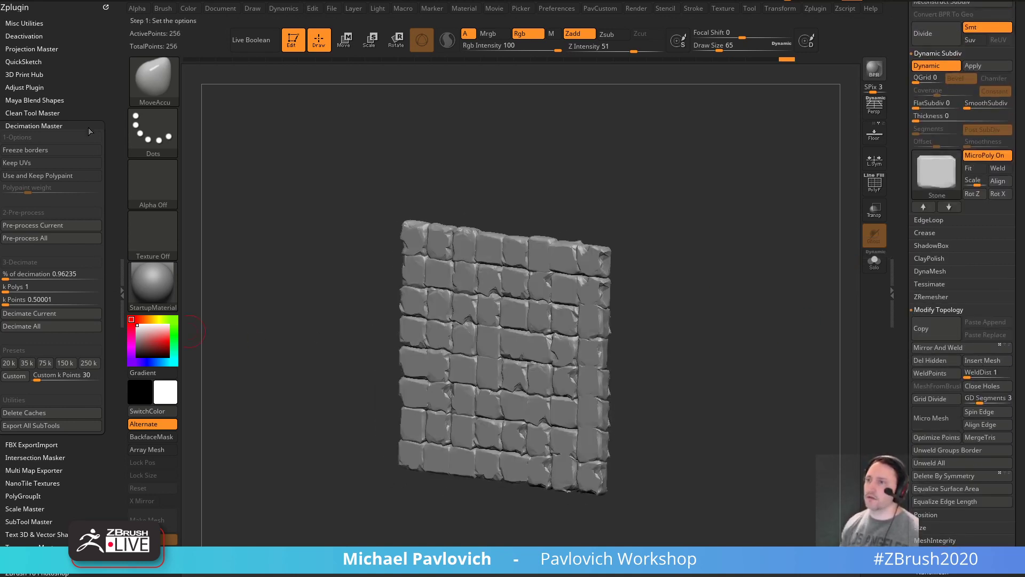
- Dock the Dynamics settings, disable CollisionVolume, enable Floor Collision with Self Collision 1, and run the simulation on the stones
click(104, 6)
click(284, 8)
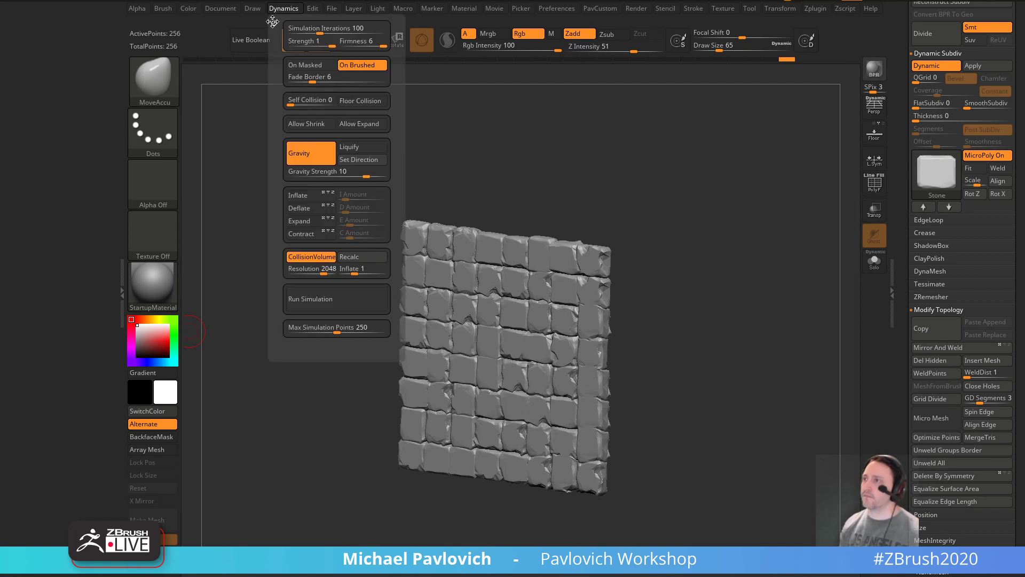
click(260, 54)
click(25, 252)
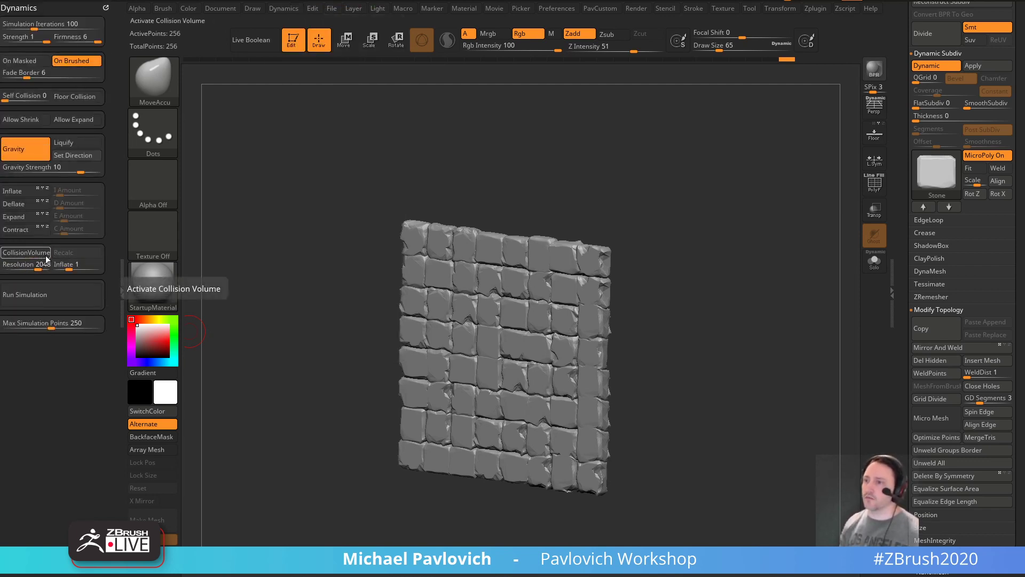
click(75, 97)
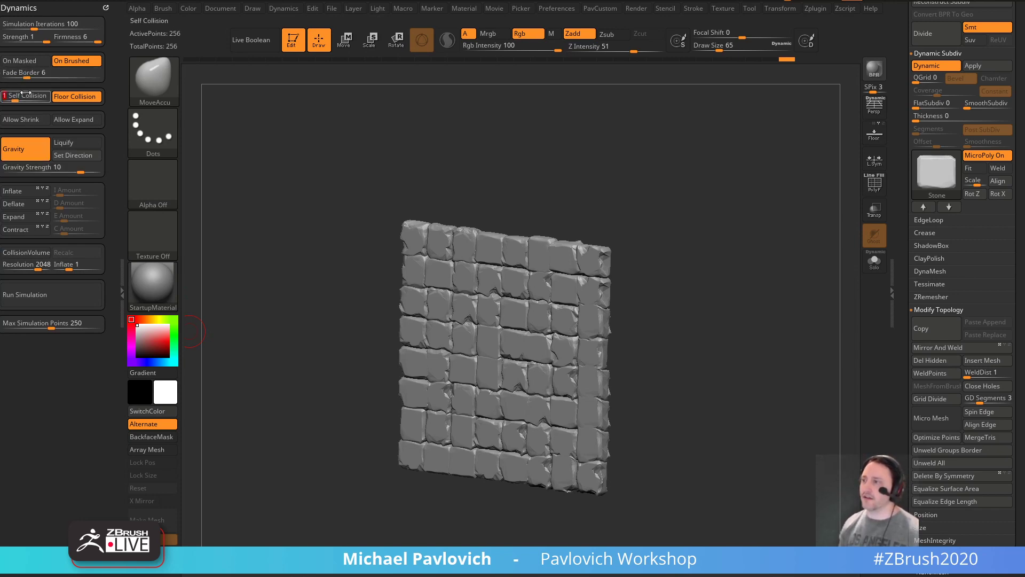
click(52, 294)
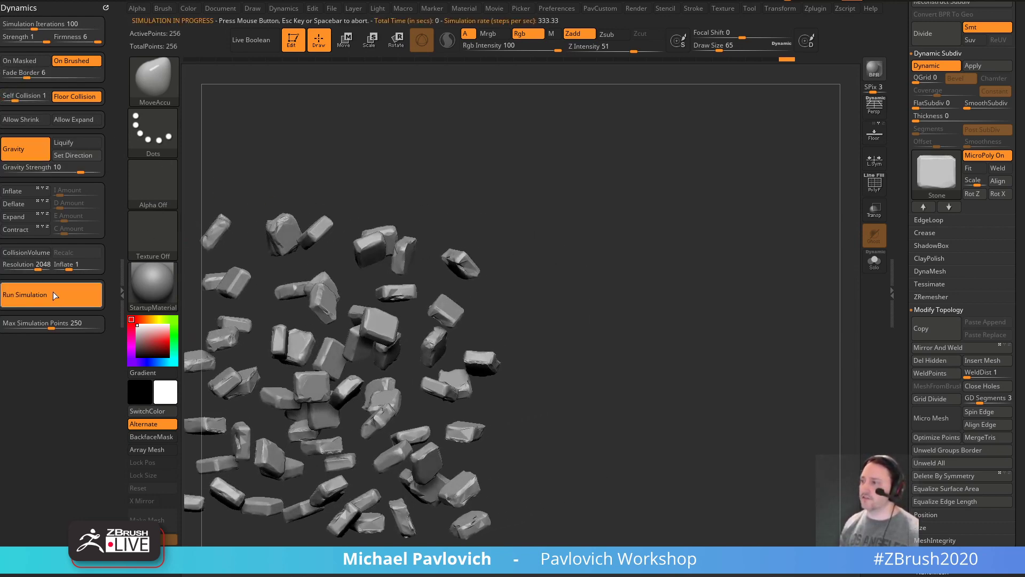
shift+drag(372, 226, 759, 190)
- Lower Gravity Strength to about 2.53, run the simulation on the stone wall, and undo the collapse
click(74, 169)
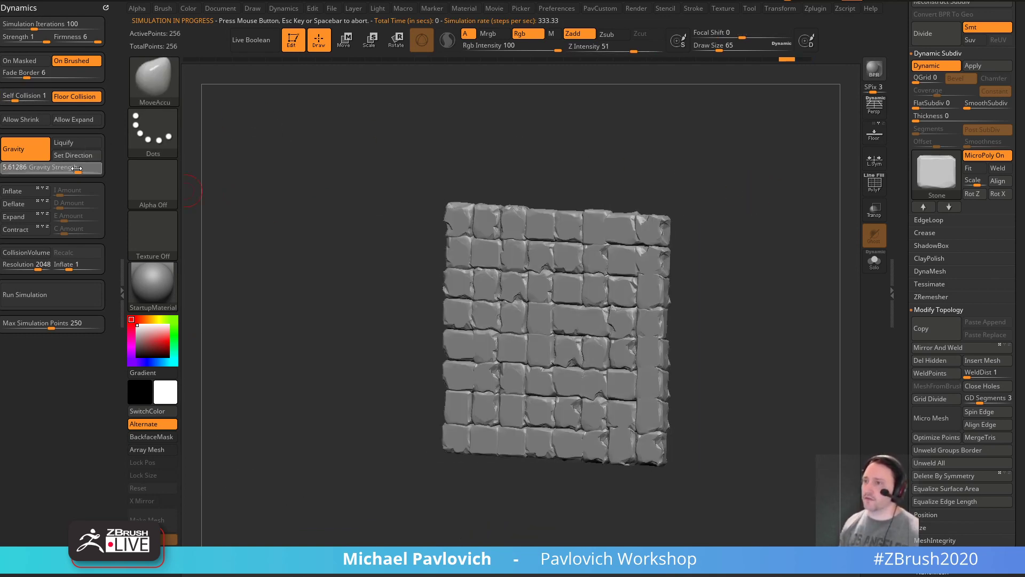
click(72, 168)
click(74, 169)
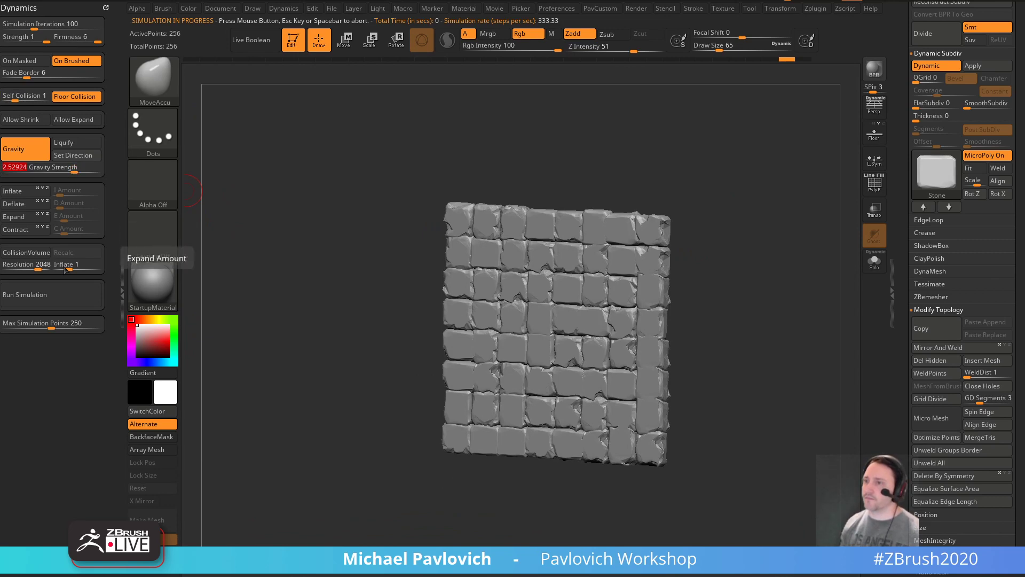
click(74, 294)
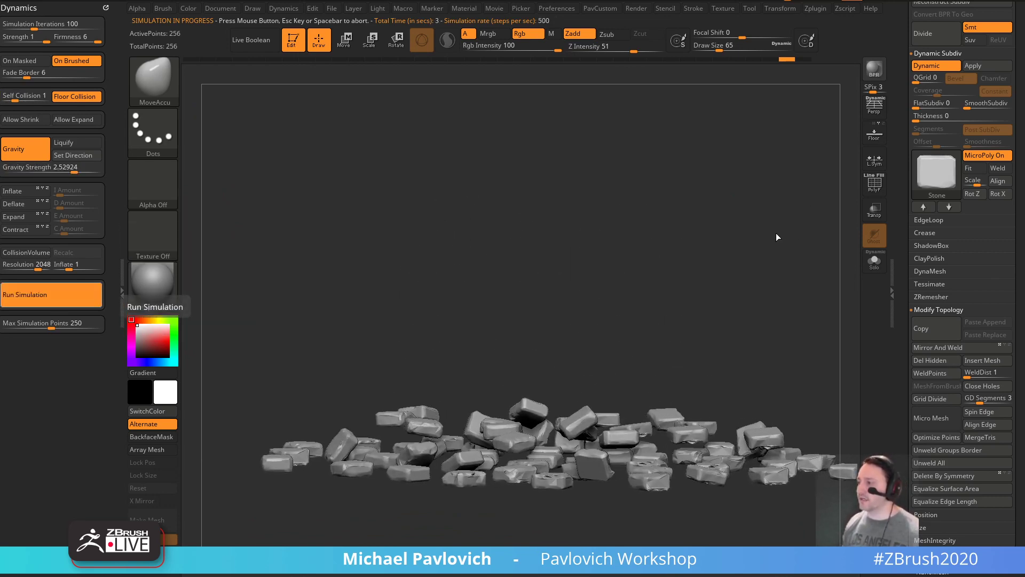
drag(776, 233, 808, 247)
key(ctrl+z)
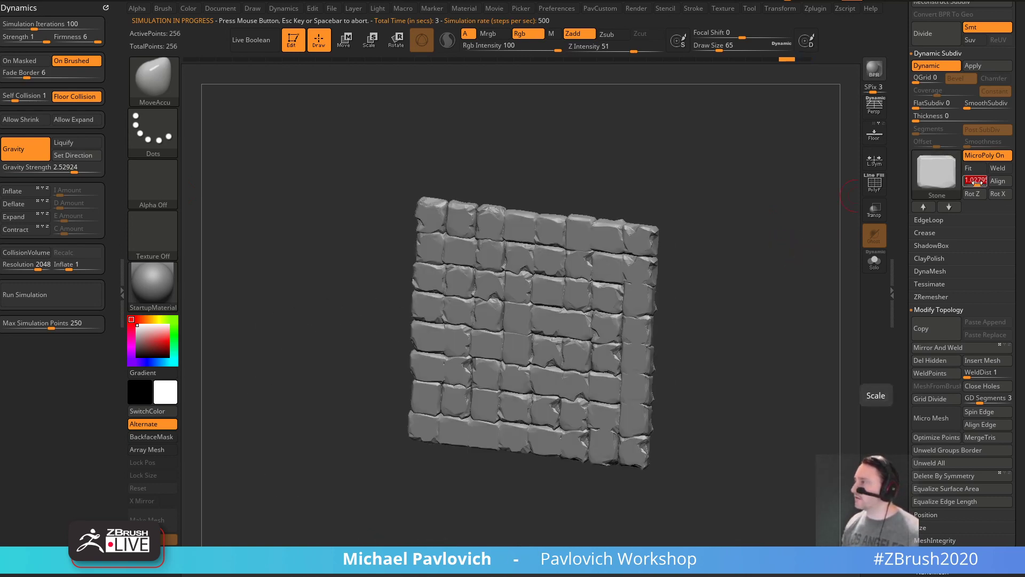
- Increase the MicroPoly Scale slightly and run the gravity simulation on the stones again
drag(975, 179, 981, 178)
drag(742, 260, 709, 271)
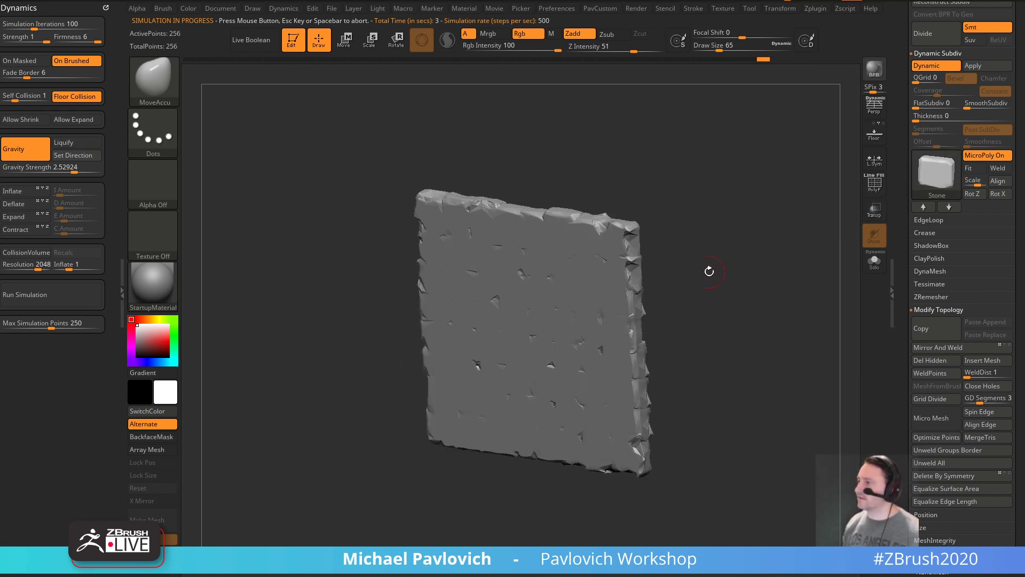
click(80, 291)
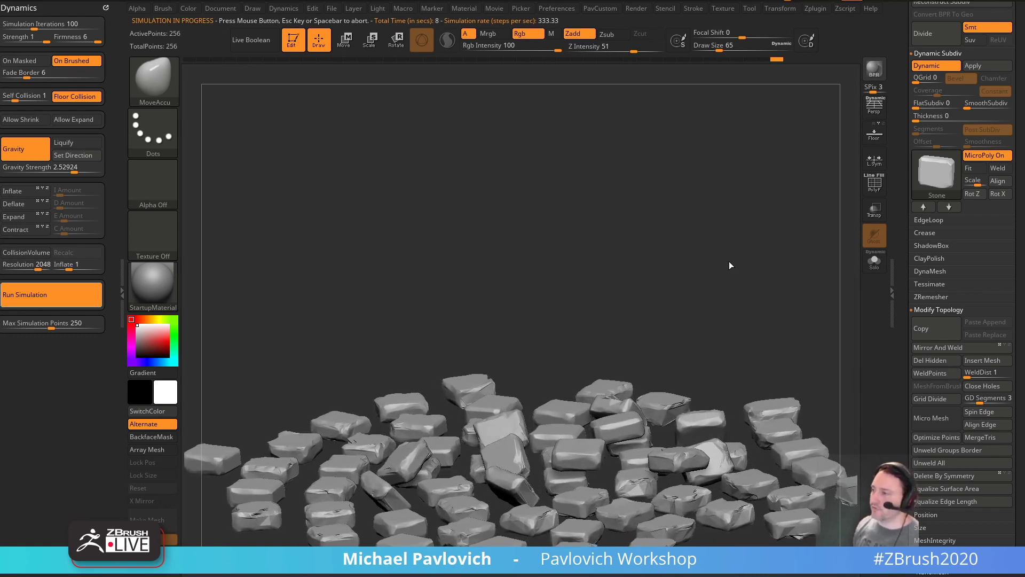
mouse_move(739, 314)
mouse_down()
mouse_move(770, 287)
mouse_move(759, 304)
mouse_move(775, 298)
mouse_up()
- Undo back through the history to the upright stone wall
key(ctrl+z)
key(ctrl+z)
key(ctrl+z)
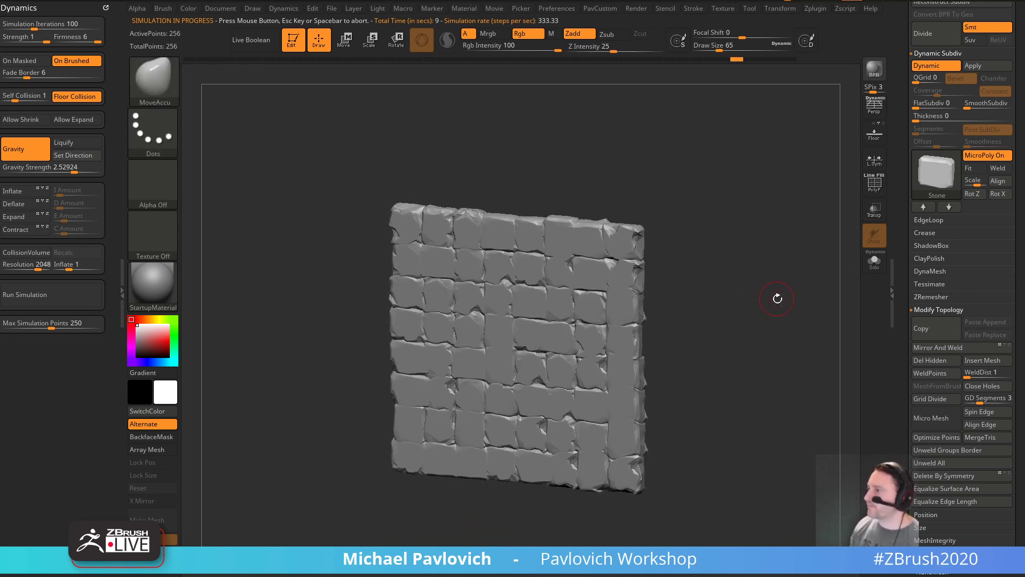
key(ctrl+z)
key(ctrl+z)
key(ctrl+z)
key(ctrl+z)
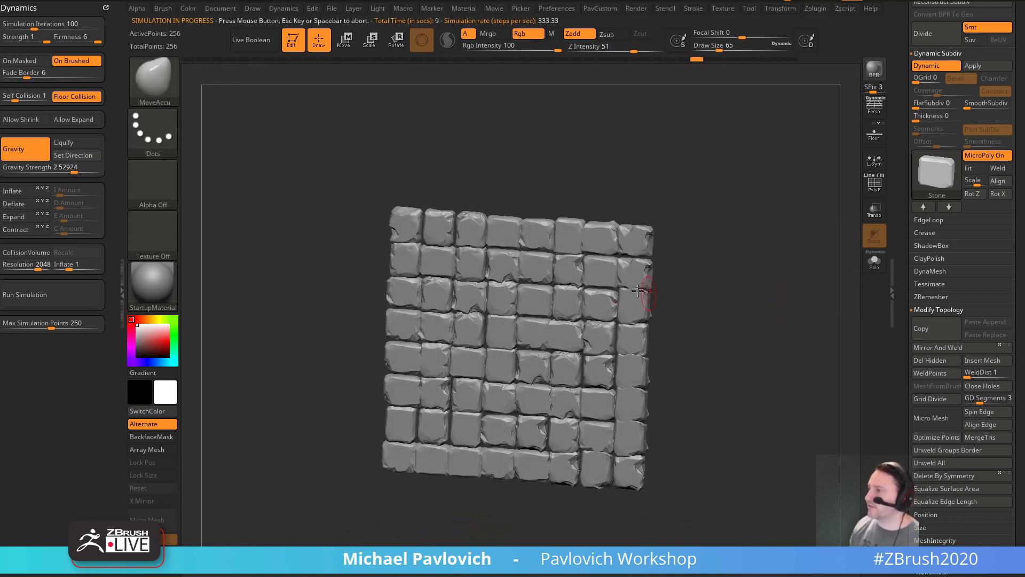
drag(687, 300, 761, 305)
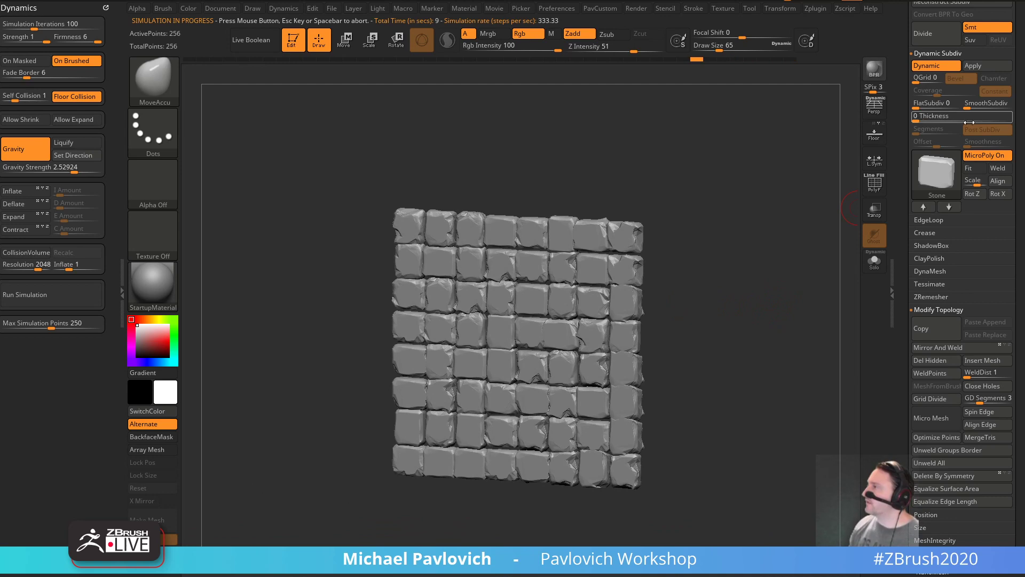
drag(899, 147, 904, 231)
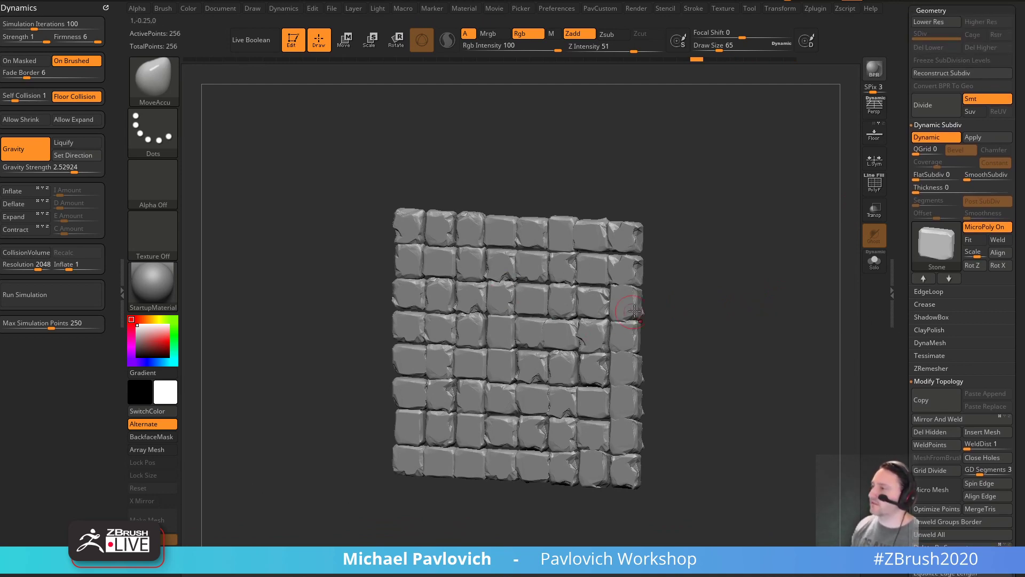
drag(649, 309, 671, 308)
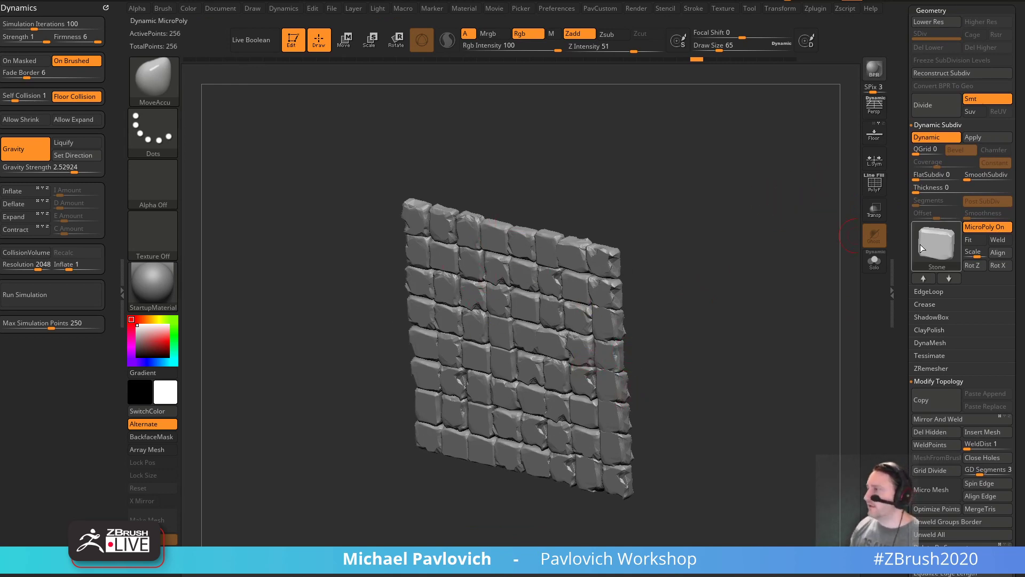
scroll(902, 268, down, 10)
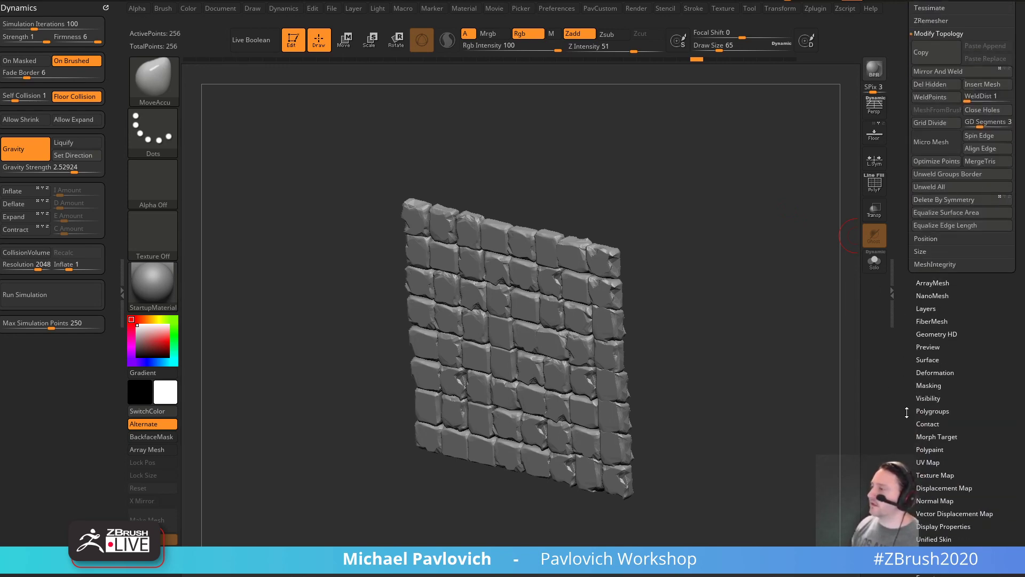
drag(907, 412, 900, 451)
click(930, 201)
drag(907, 295, 909, 158)
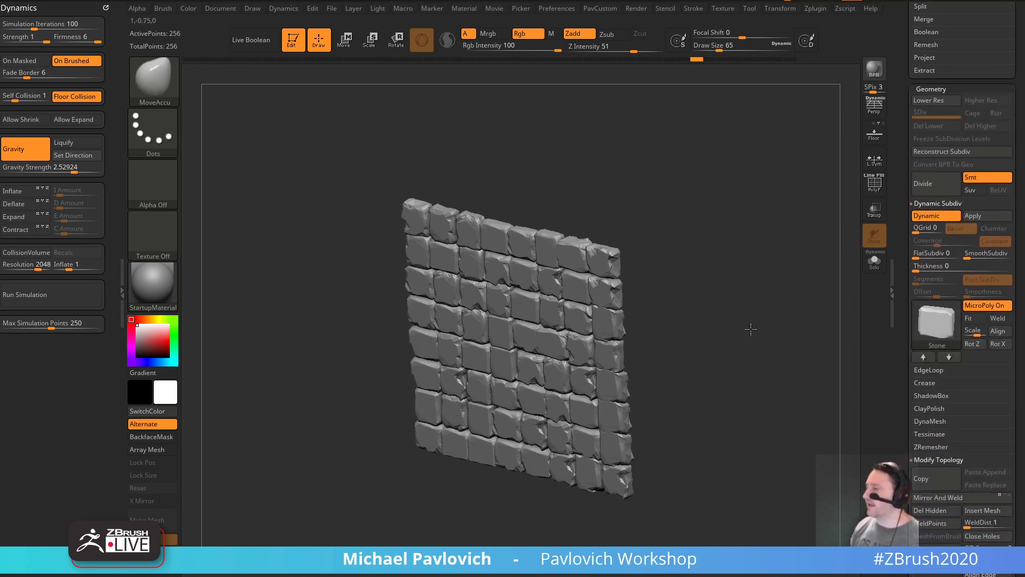
drag(751, 329, 765, 314)
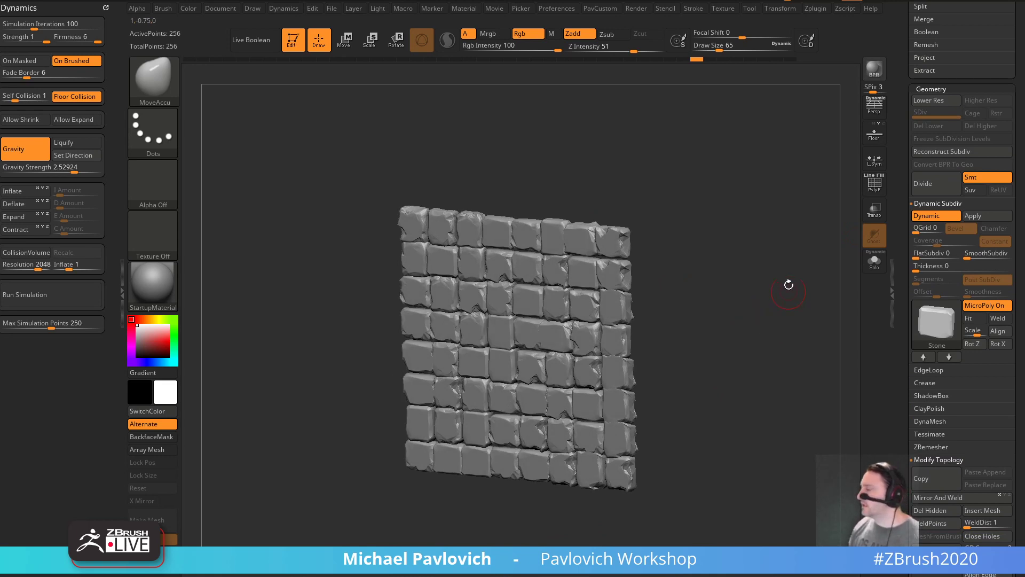
- Apply Dynamic Subdiv to convert the MicroPoly stones into real geometry and show the polyframe
click(979, 343)
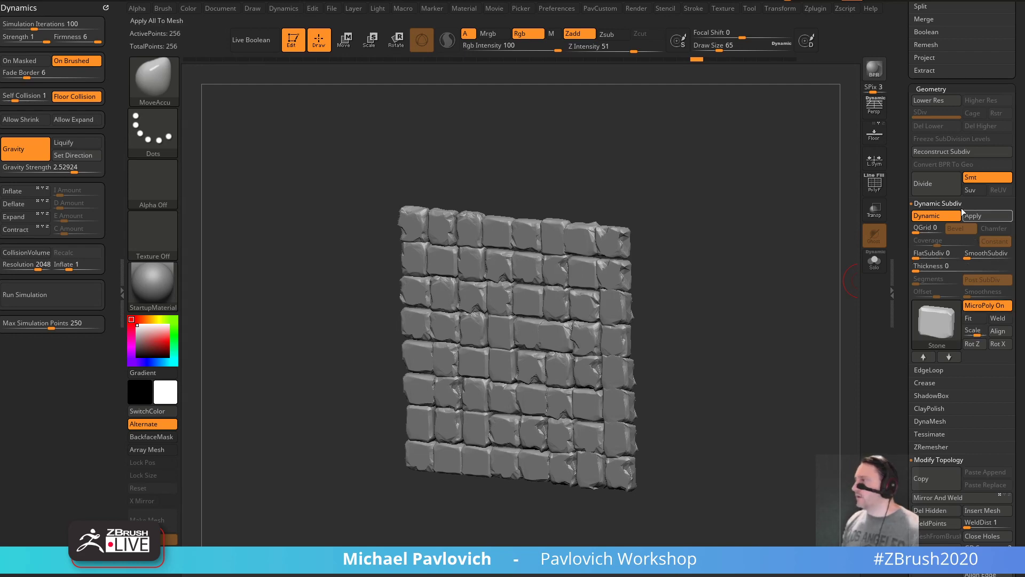
click(981, 214)
key(shift+f)
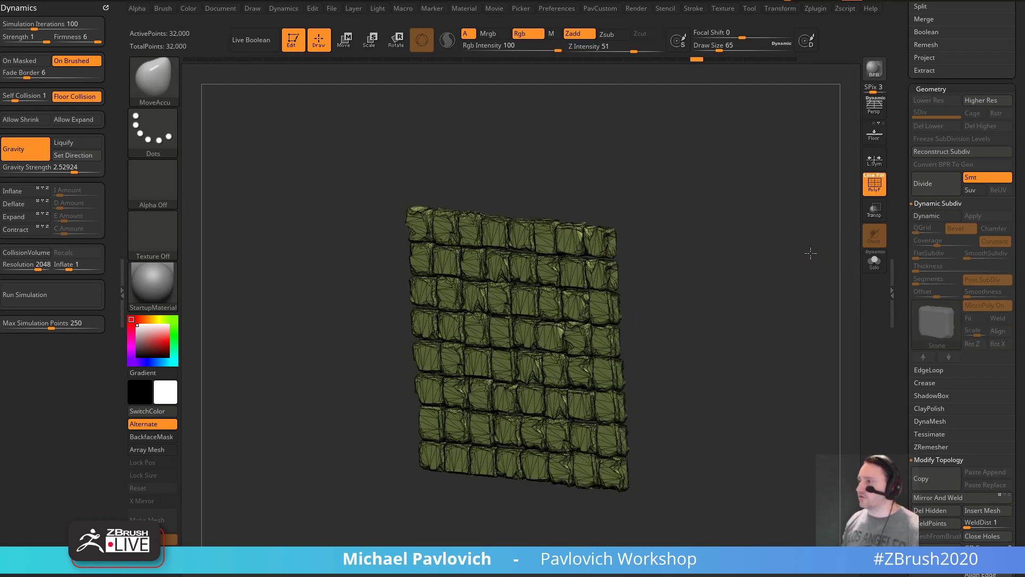
mouse_move(810, 253)
mouse_down()
mouse_move(737, 263)
mouse_move(804, 264)
mouse_up()
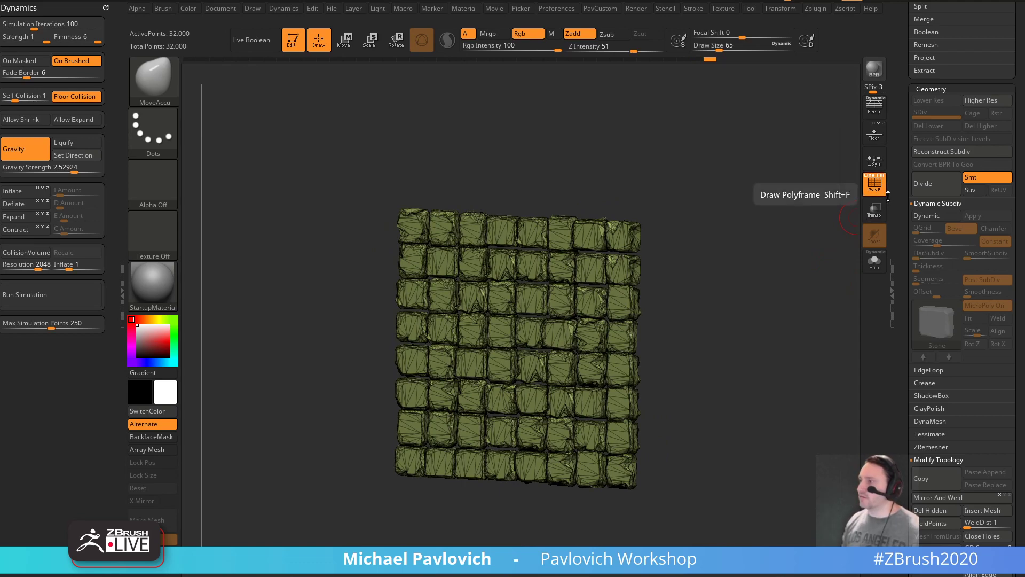
- Reduce the draw size to 29, inspect the stones' topology up close, and hide the polyframe
alt+drag(716, 203, 687, 302)
key(bracketleft)
key(bracketleft)
key(bracketleft)
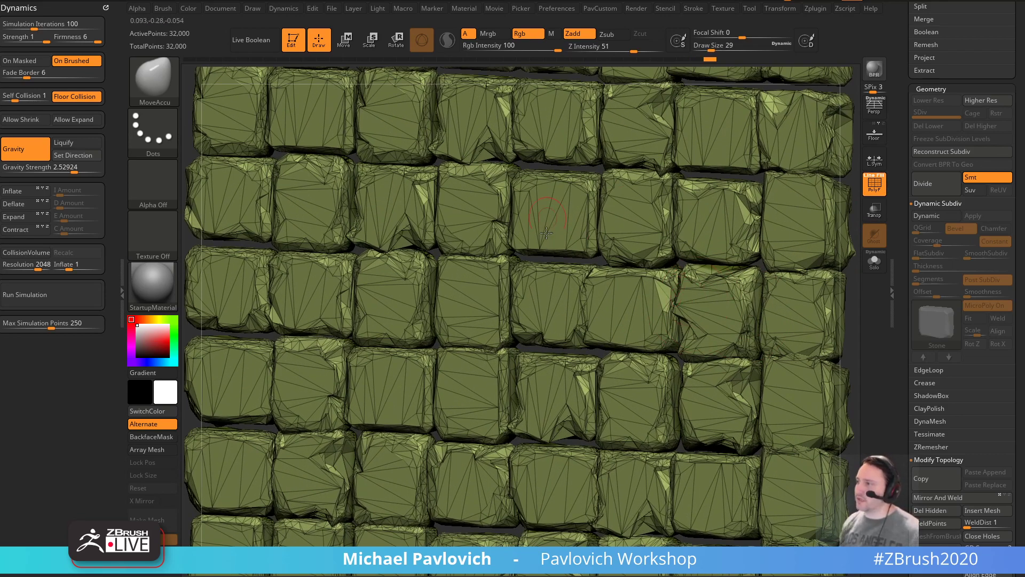
key(f)
key(shift+f)
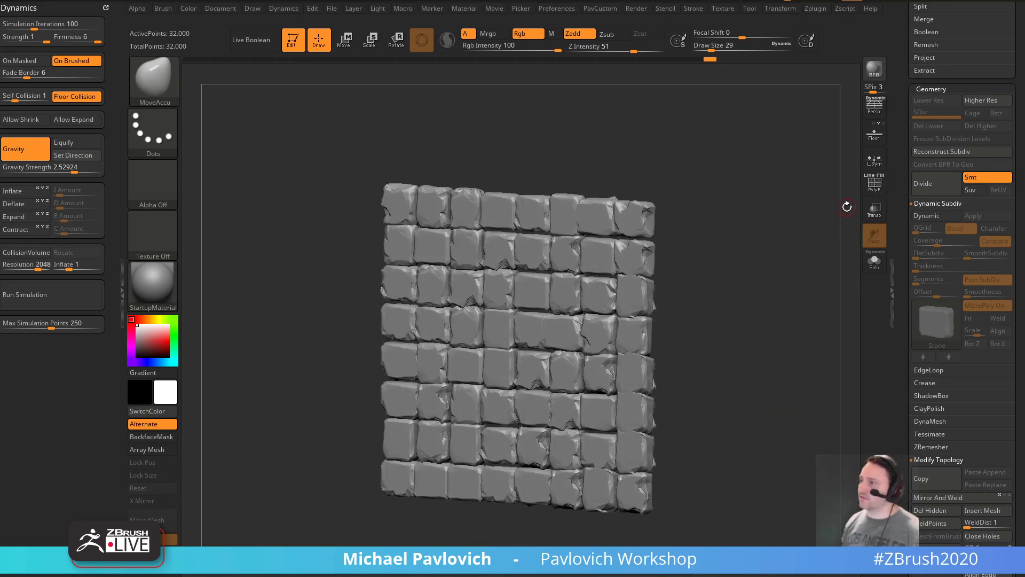
- Set Self Collision to 4 and Gravity Strength to about 18.8, and test the simulation on the converted stone wall
click(55, 289)
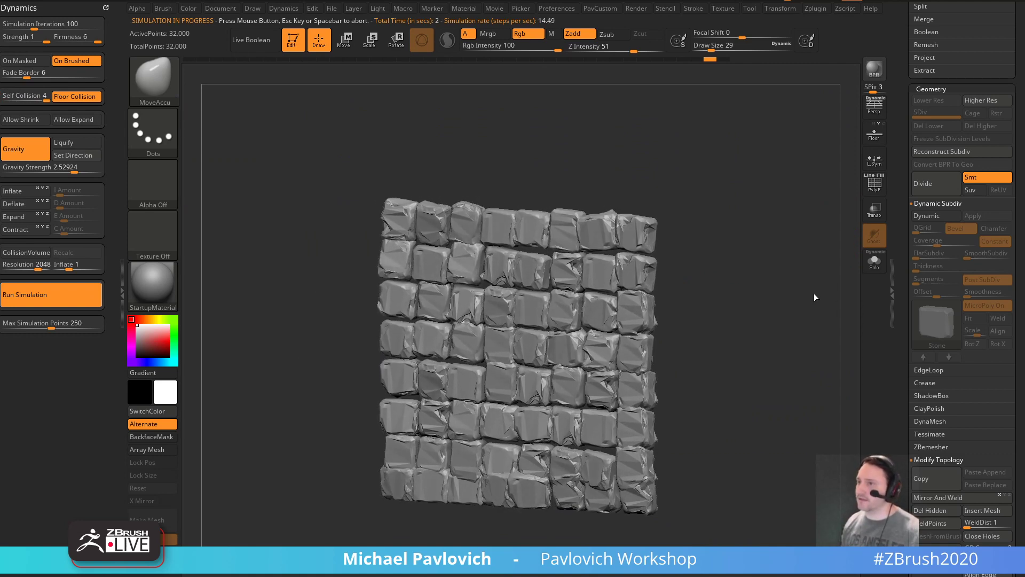
drag(350, 135, 158, 162)
drag(77, 169, 85, 169)
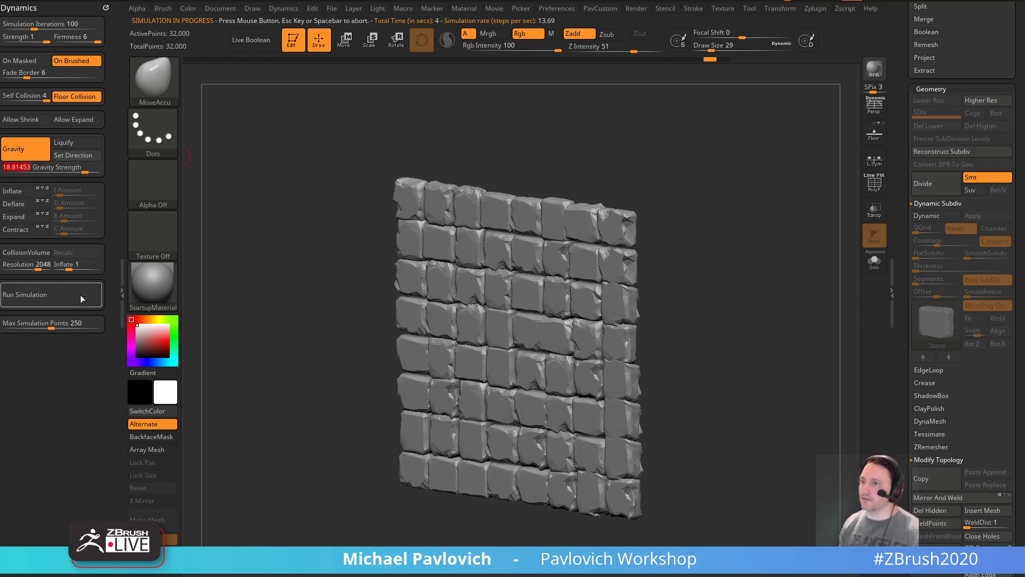
click(80, 294)
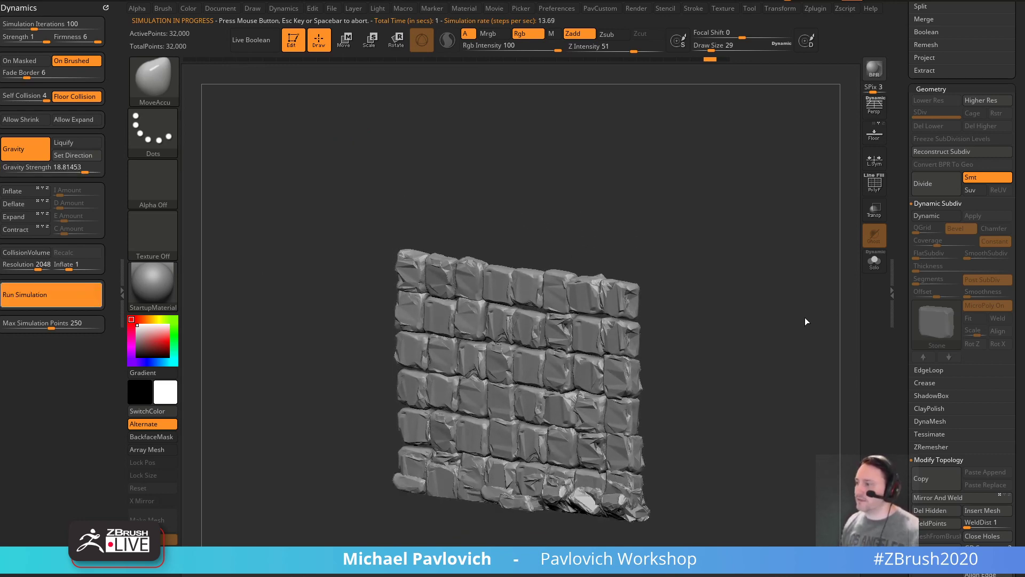
drag(786, 330, 783, 291)
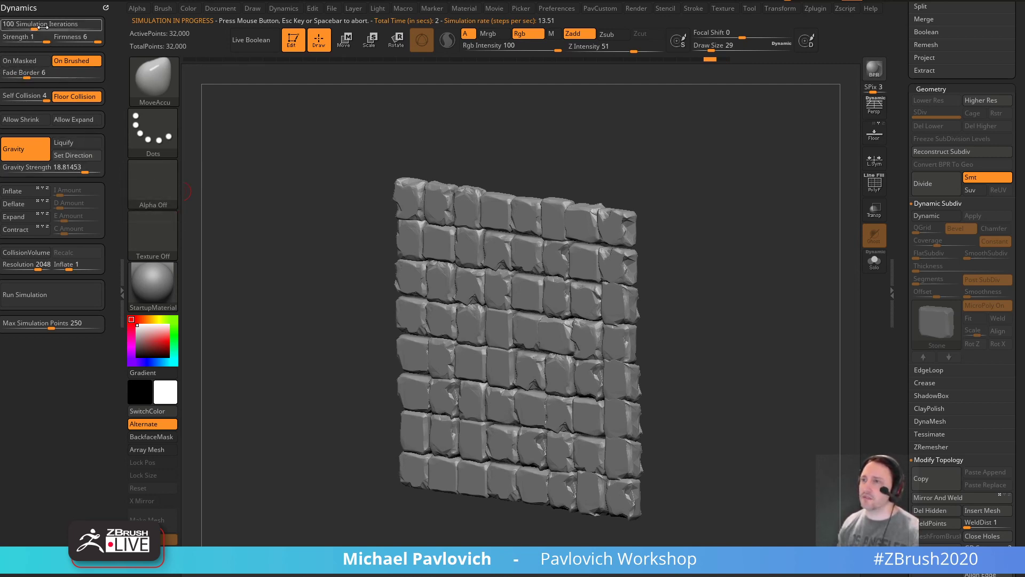
- Set Simulation Iterations to 286 and tilt the stone wall slightly from the side with the gizmo
key(w)
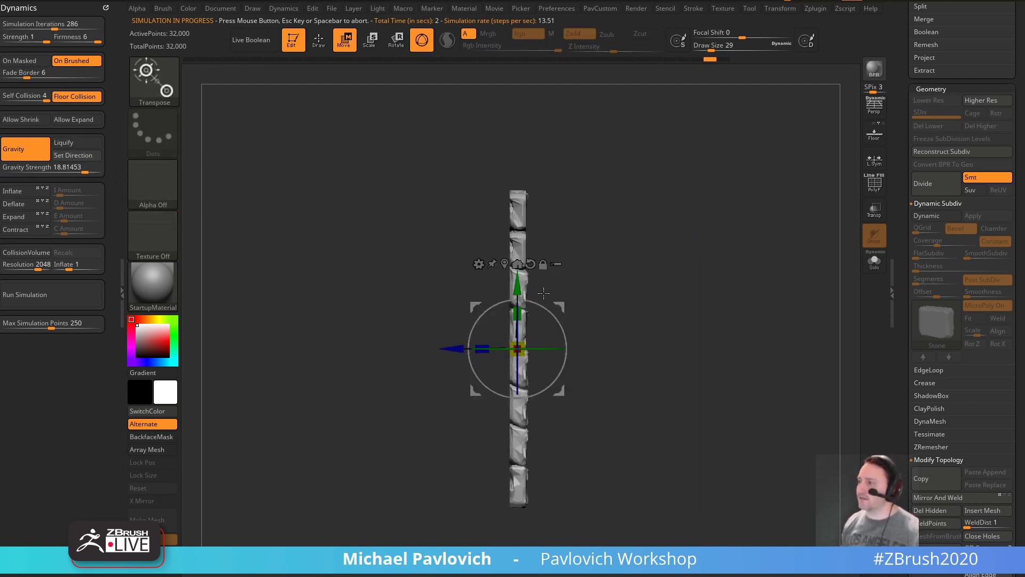
drag(566, 342, 557, 316)
key(q)
drag(626, 263, 688, 258)
- Run the simulation to collapse the tilted wall onto the floor
click(60, 297)
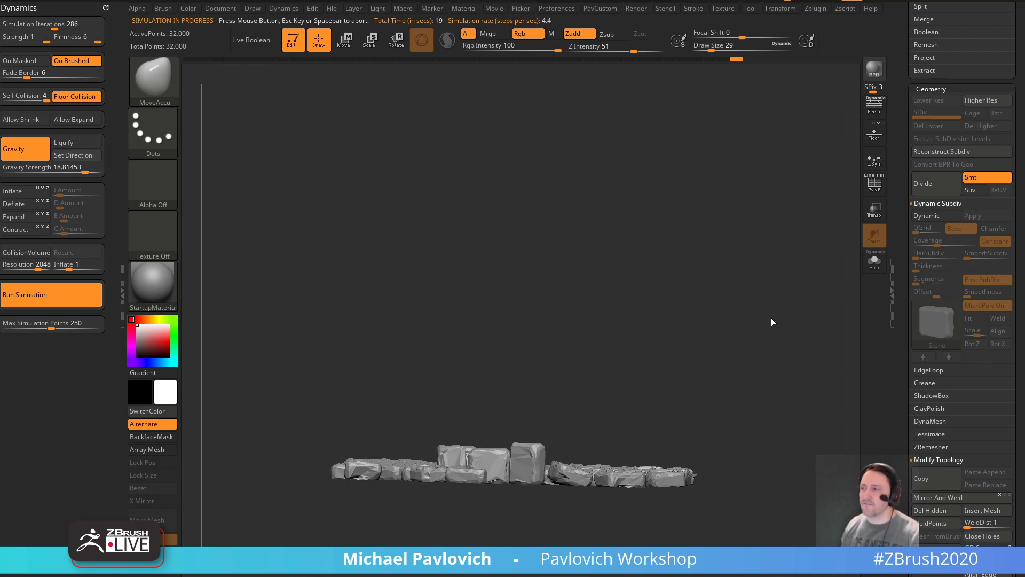
drag(748, 329, 772, 323)
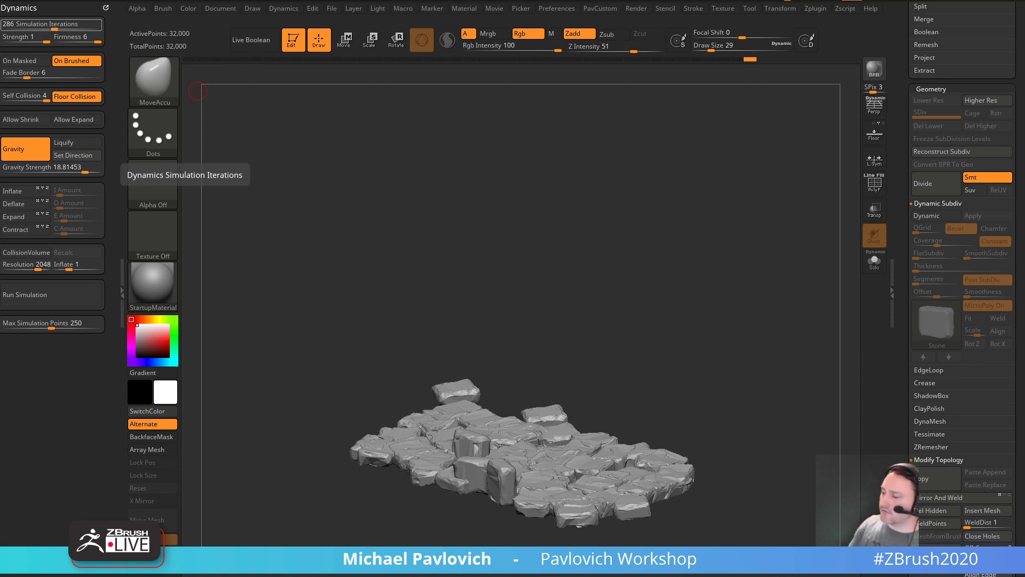
key(Return)
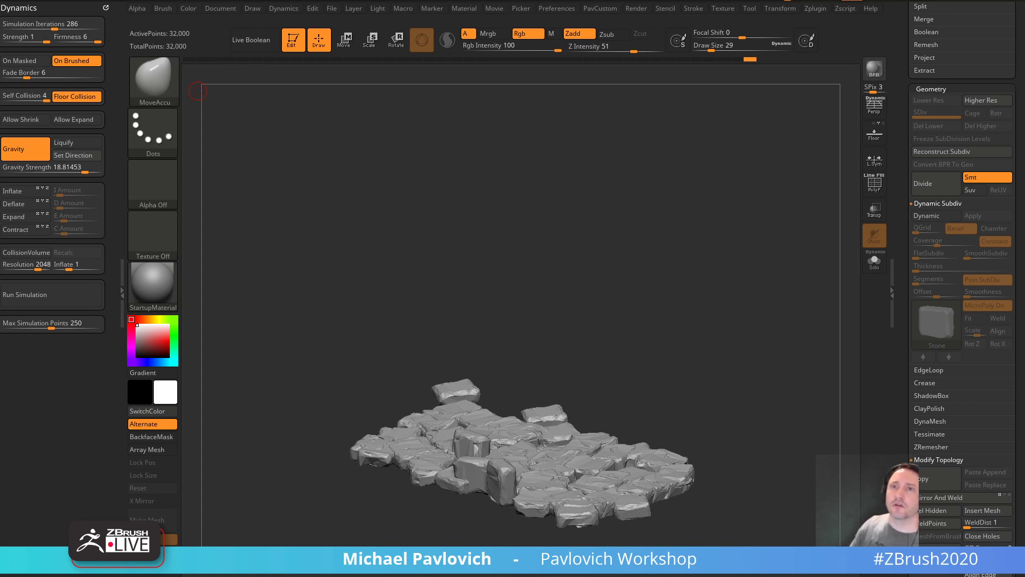
- Leave Edit mode and clear the canvas
click(294, 43)
key(ctrl+n)
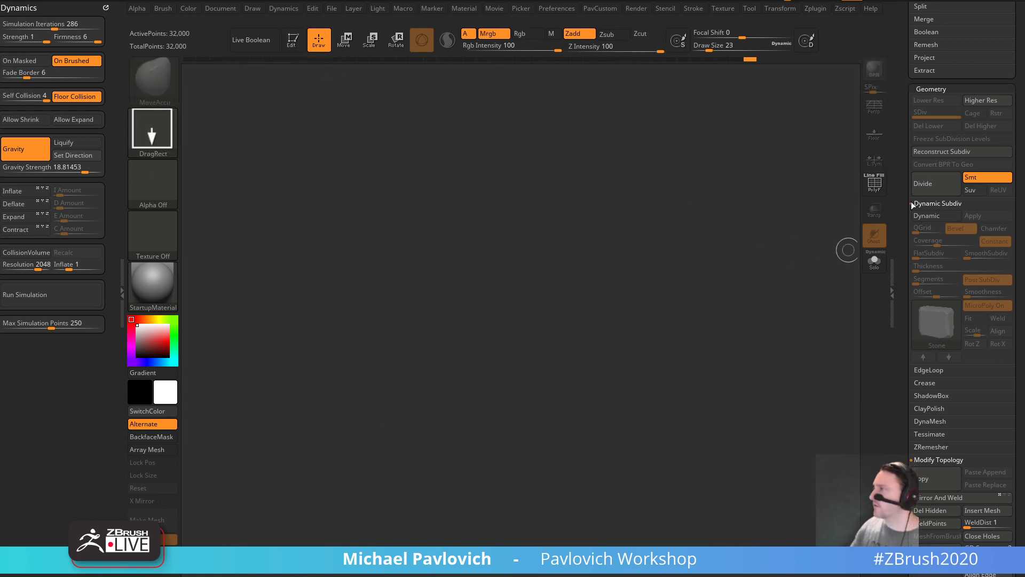
- Place the PM3D_Plane3D1 tool with its draped cloth and head on the canvas and enter Edit mode
click(910, 202)
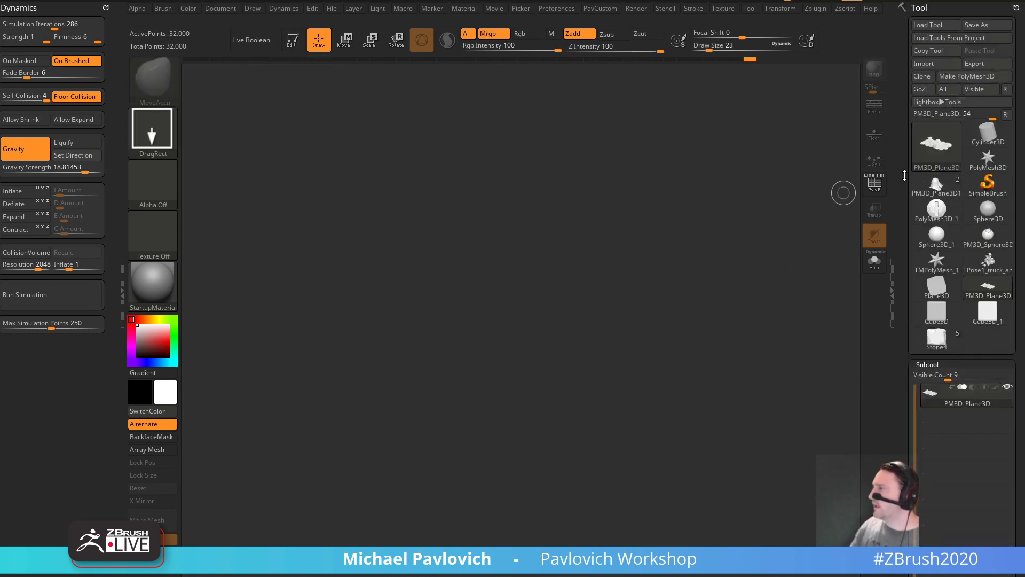
click(937, 184)
drag(309, 397, 424, 313)
click(301, 46)
click(302, 46)
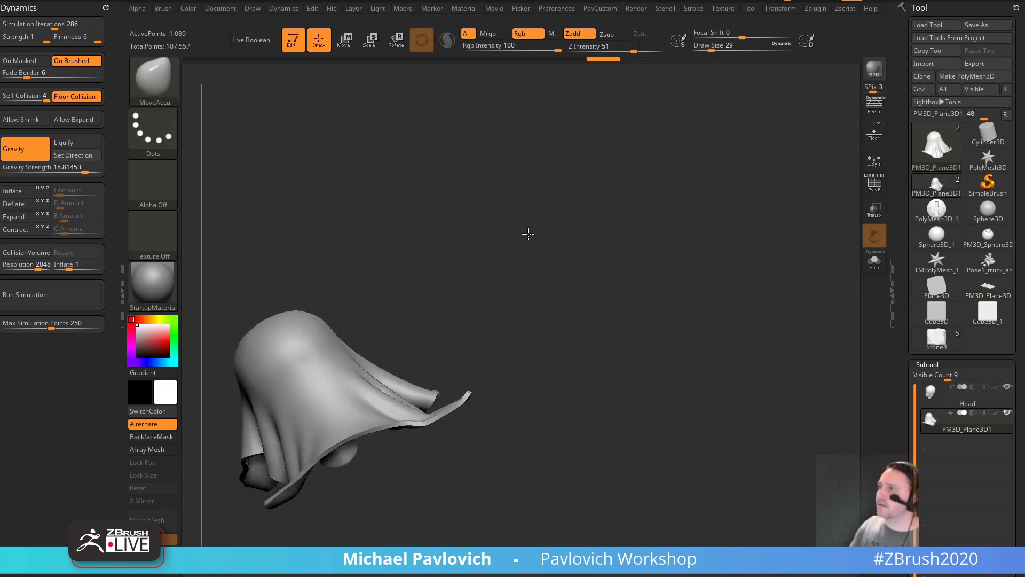
mouse_move(526, 231)
mouse_down()
mouse_move(705, 222)
mouse_move(812, 337)
mouse_up()
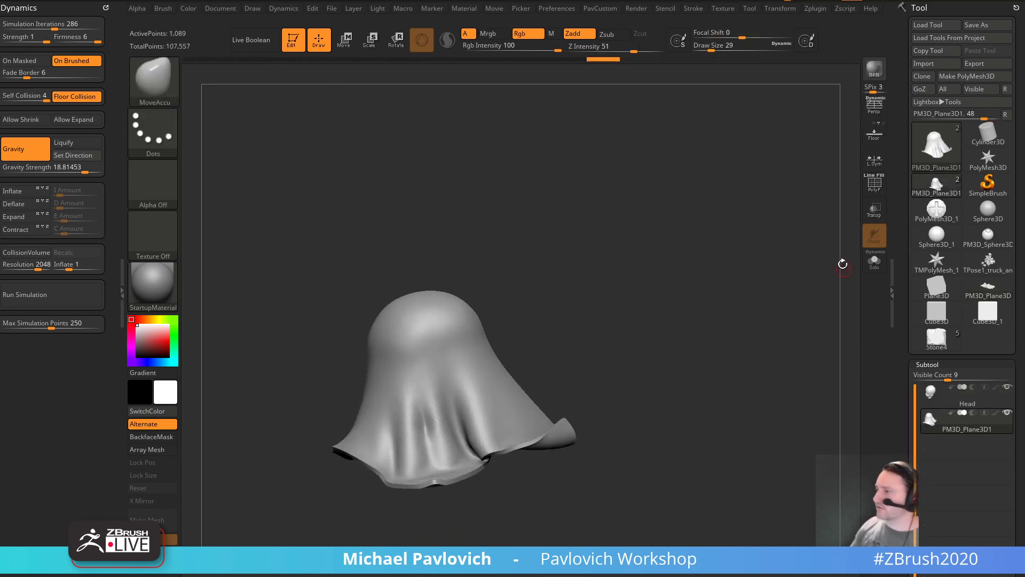
drag(842, 264, 549, 148)
- Choose the ClothHook brush for sculpting and TransposeCloth for moving the mesh with the gizmo
key(b)
key(c)
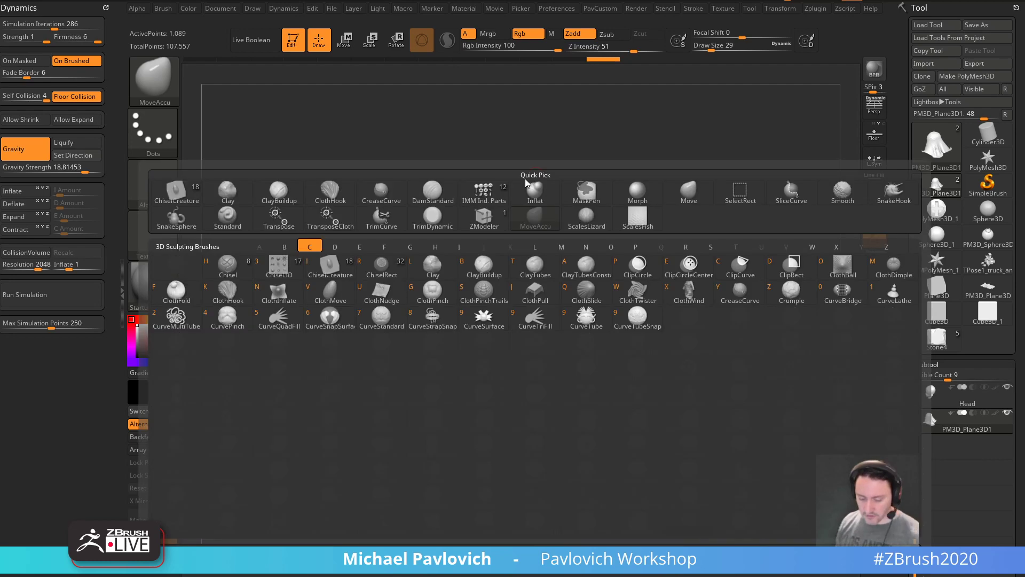
key(h)
mouse_move(479, 263)
mouse_down()
mouse_move(470, 263)
mouse_move(480, 291)
mouse_up()
key(w)
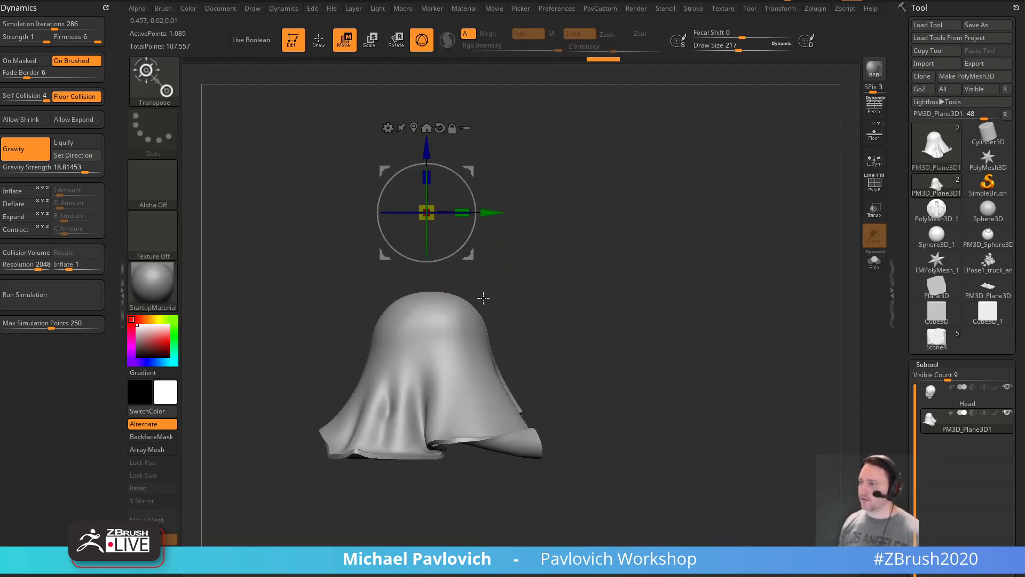
key(b)
key(Escape)
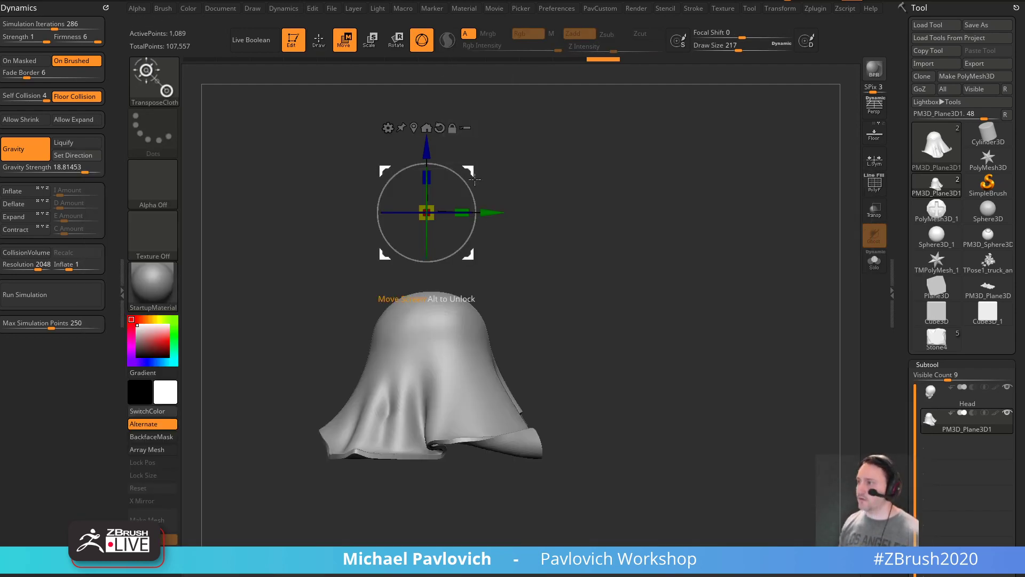
- Enable Collision Volume, set Firmness to 2, and drag the cloth over the head with the TransposeCloth gizmo
drag(427, 213, 425, 131)
click(25, 252)
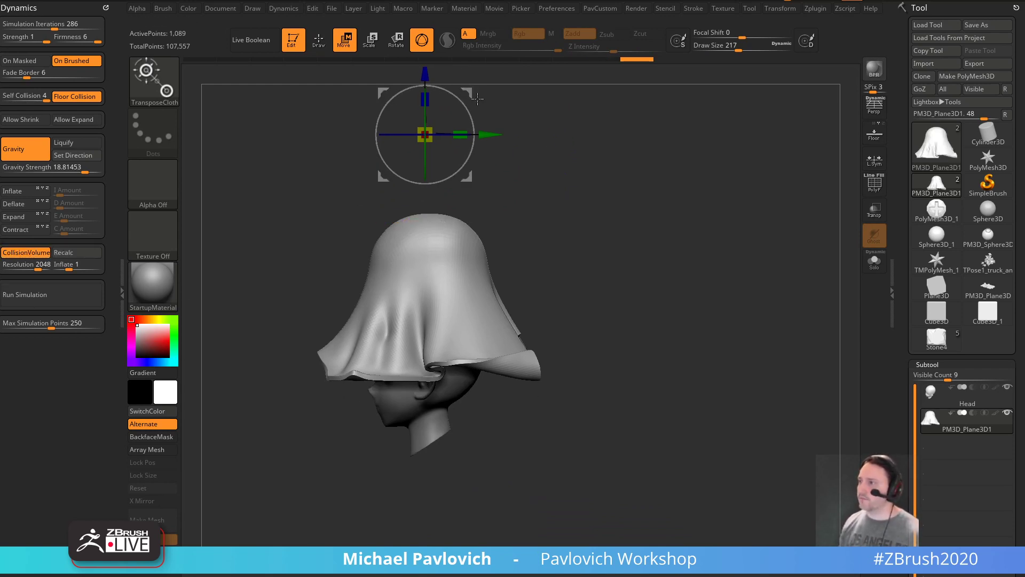
drag(512, 112, 521, 169)
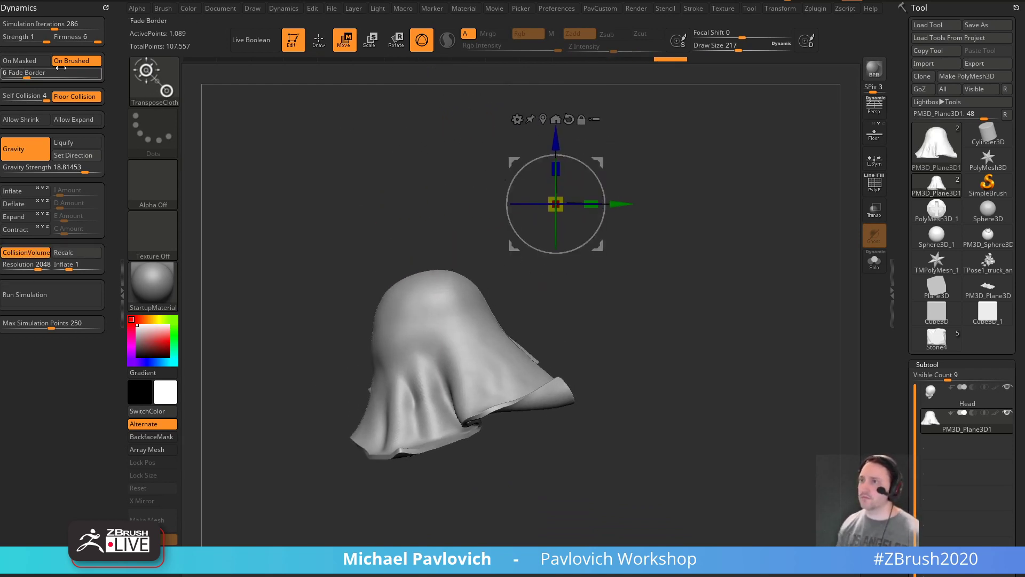
drag(85, 37, 65, 39)
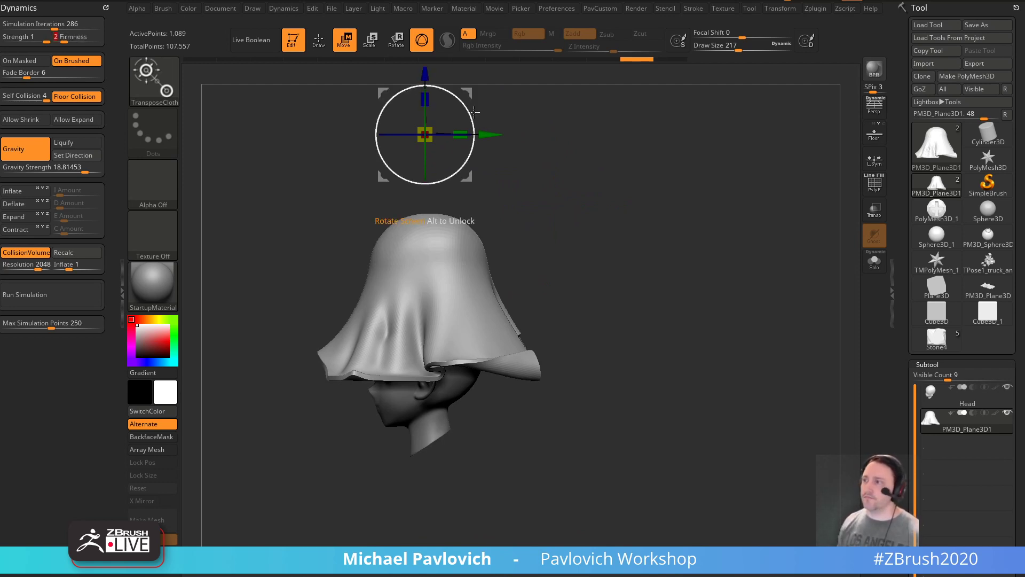
mouse_move(470, 110)
mouse_down()
mouse_move(553, 114)
mouse_move(682, 162)
mouse_move(762, 265)
mouse_move(665, 312)
mouse_move(613, 245)
mouse_up()
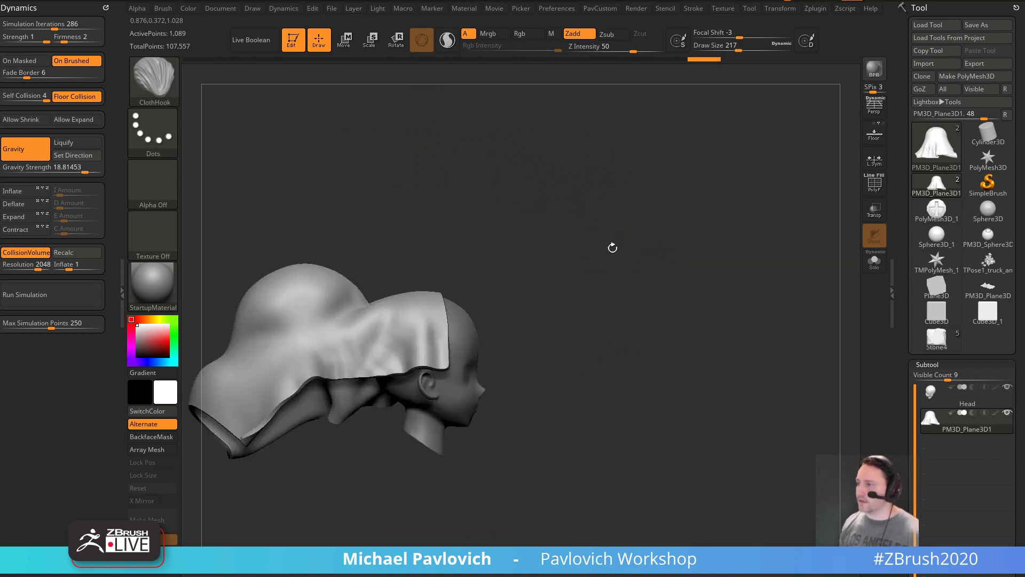
- Mask part of the cloth and stretch the rest away from the head with the gizmo
key(q)
ctrl+drag(515, 219, 439, 433)
drag(640, 286, 659, 220)
key(w)
drag(519, 246, 781, 81)
key(q)
- Pull the stretched cloth into long folds with the ClothHook brush, adjusting the brush size between strokes
key(b)
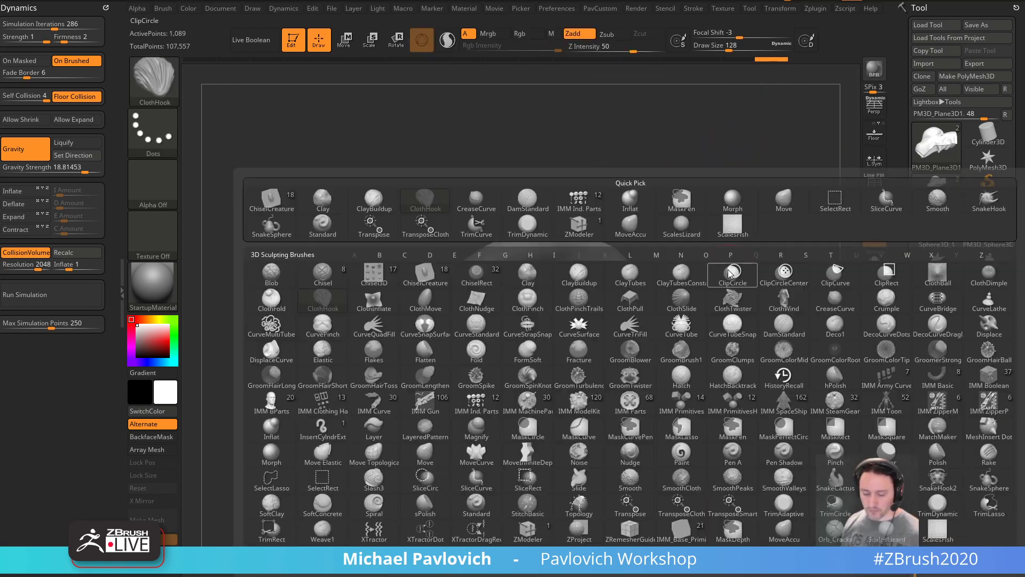
key(c)
key(h)
key(s)
mouse_move(588, 304)
mouse_down()
mouse_move(658, 298)
mouse_move(510, 314)
mouse_move(488, 261)
mouse_move(541, 285)
mouse_move(511, 304)
mouse_move(523, 305)
mouse_up()
key(s)
mouse_move(673, 257)
mouse_down()
mouse_move(721, 267)
mouse_move(715, 292)
mouse_move(705, 284)
mouse_move(758, 302)
mouse_up()
key(s)
key(s)
drag(760, 302, 722, 302)
mouse_move(709, 295)
alt+mouse_down()
mouse_move(738, 262)
mouse_move(712, 199)
mouse_move(774, 293)
mouse_move(765, 282)
mouse_move(779, 280)
alt+mouse_up()
- Display the polyframe on the cloth and set the Draw Size to 46
click(872, 185)
key(s)
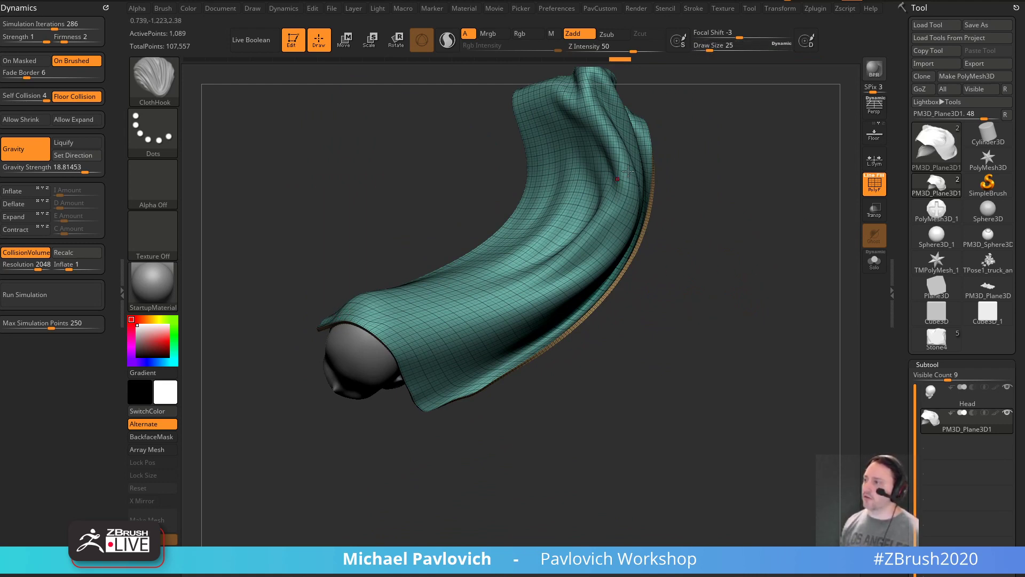
key(s)
mouse_move(714, 227)
mouse_down()
mouse_move(732, 227)
mouse_move(720, 231)
mouse_move(732, 263)
mouse_move(743, 231)
mouse_move(803, 264)
mouse_up()
key(s)
key(s)
click(728, 243)
- Collapse the open sections of the Tool palette below Geometry
drag(909, 268, 895, 53)
shift+click(927, 322)
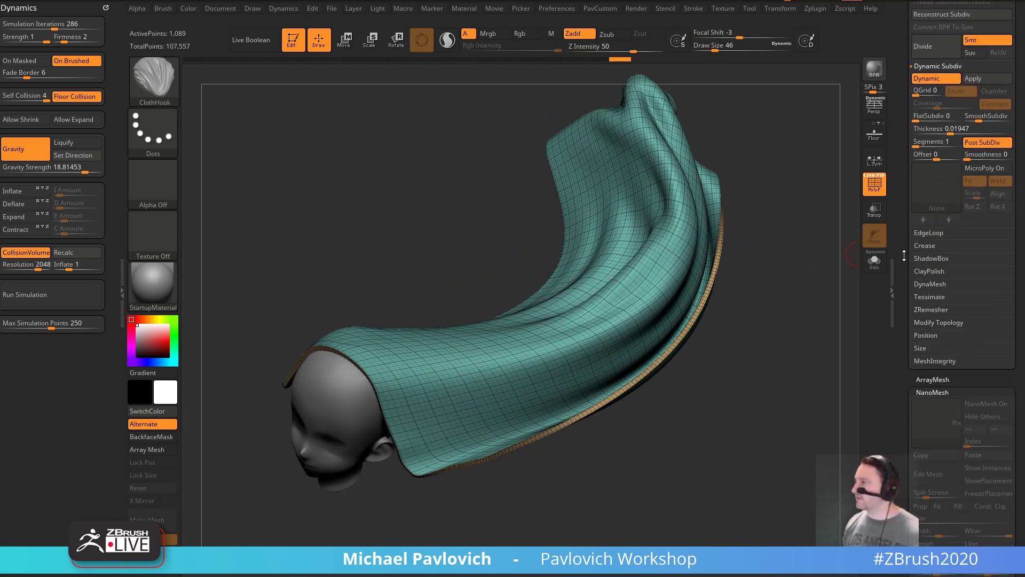
drag(905, 254, 906, 117)
shift+click(934, 153)
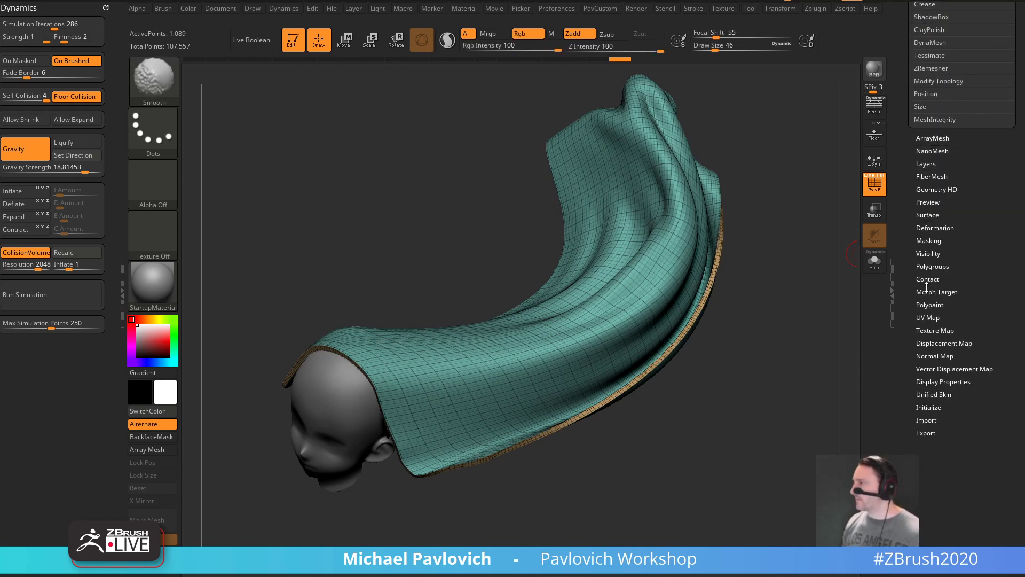
drag(908, 200, 908, 244)
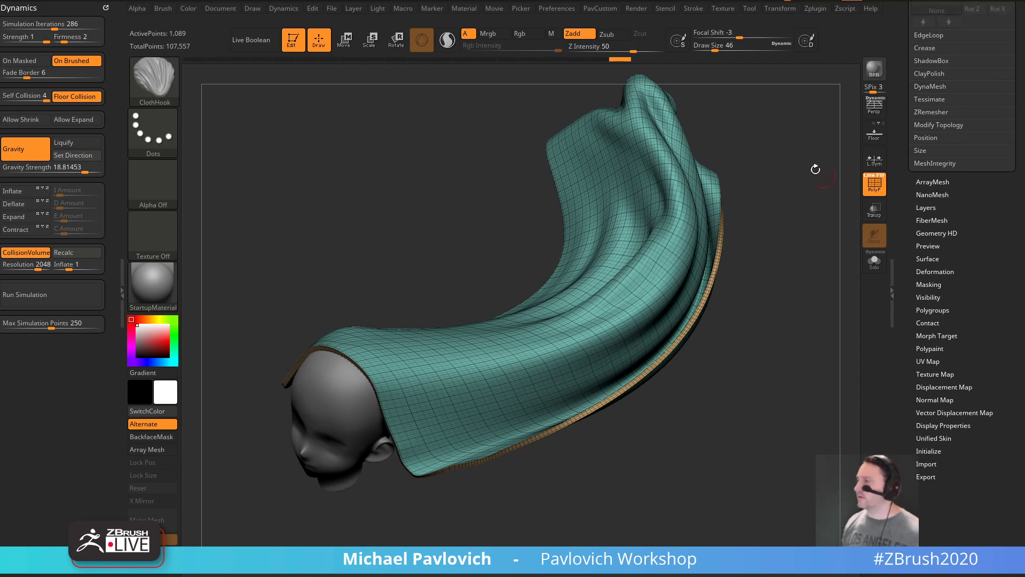
- Dock the Stroke palette beside the Dynamics settings and expand its Curve and Curve Functions sections
click(697, 11)
drag(687, 20, 36, 46)
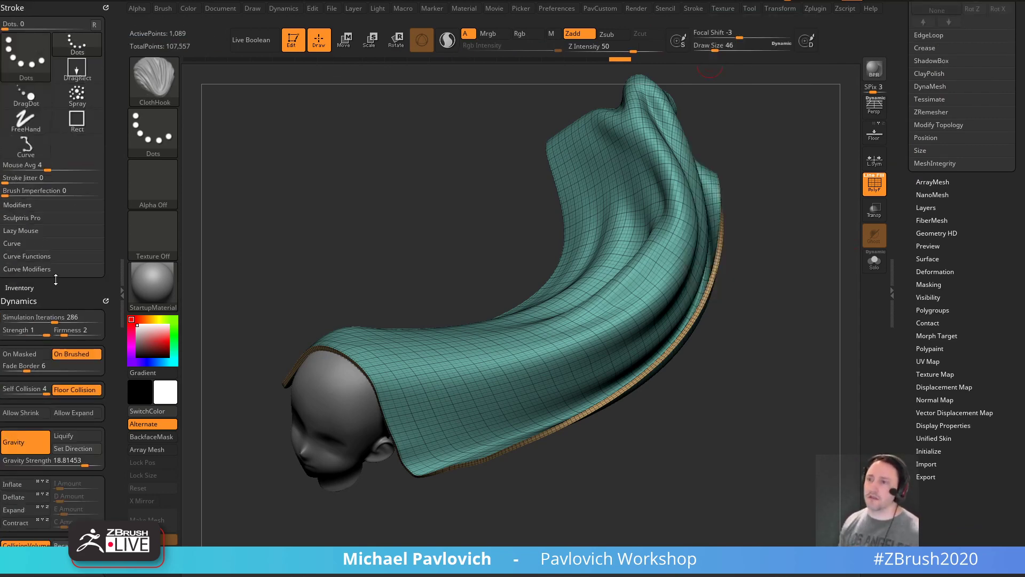
key(shift)
click(20, 244)
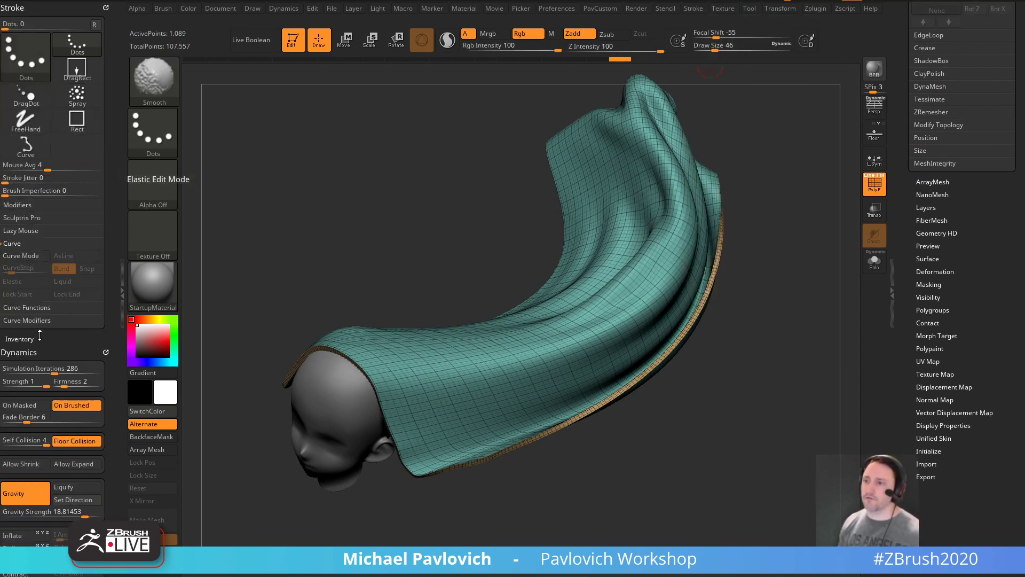
click(40, 309)
- Limit Frame Mesh to Border by disabling Polygroups and Creased edges, try framing the cloth, and undo the framing
click(68, 370)
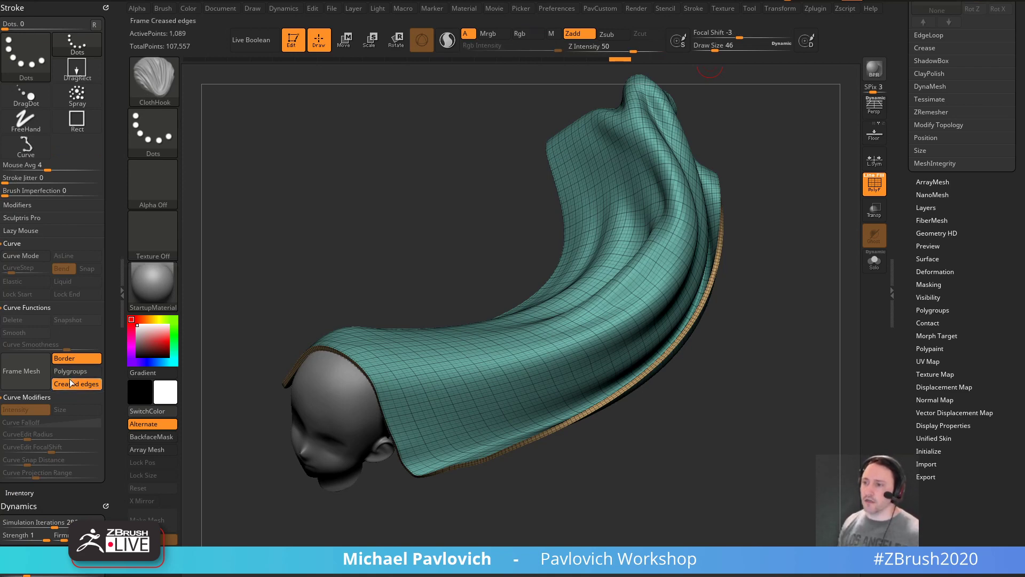
click(69, 380)
click(47, 368)
drag(790, 277, 806, 291)
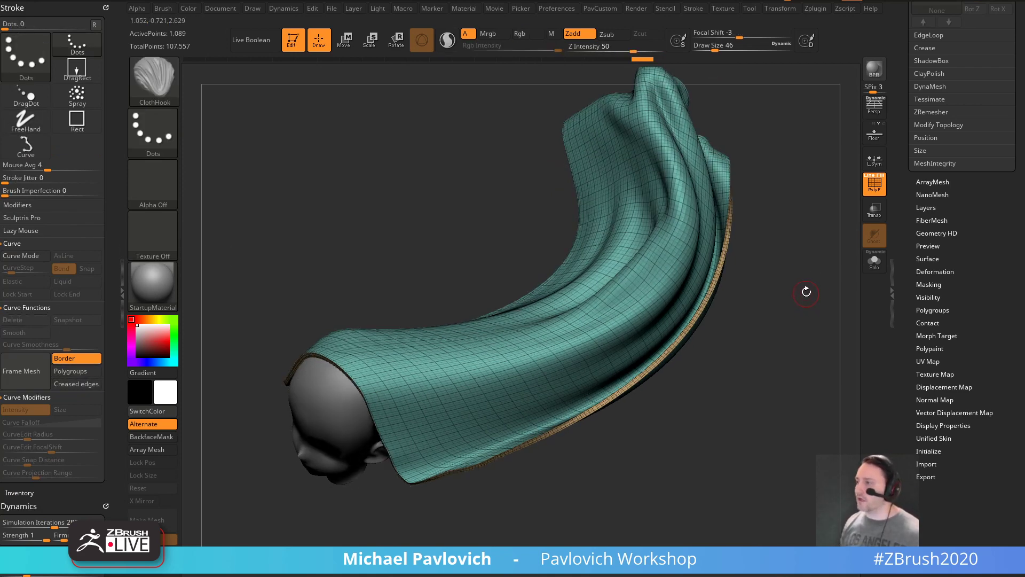
key(ctrl+z)
- Turn off the dynamic subdivision preview to show the cloth's base polygons
drag(898, 218, 898, 325)
key(shift+d)
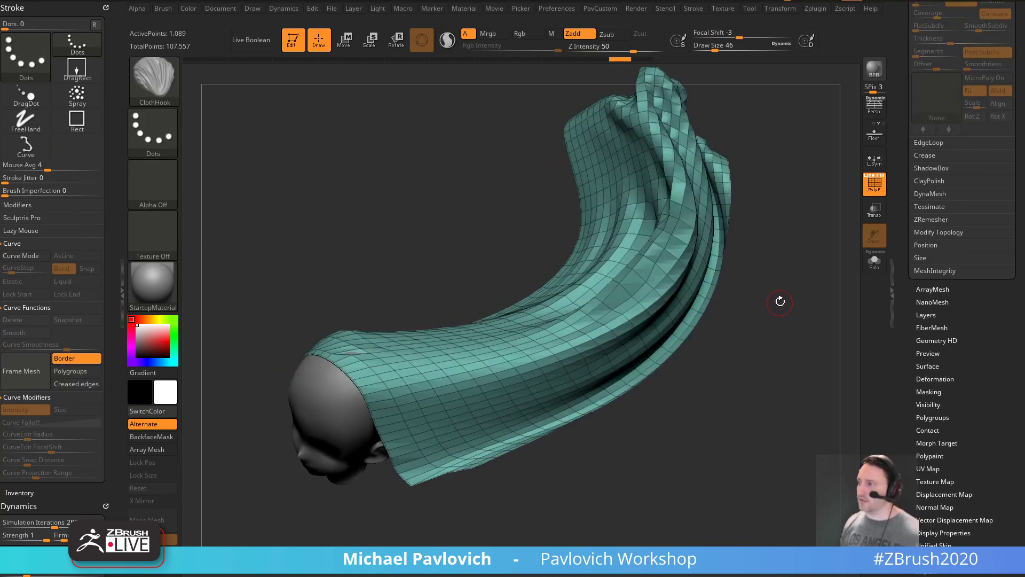
drag(778, 300, 777, 322)
- Hide an edge loop across the middle of the cloth with SelectLasso and divide the cloth into polygroups with Auto Groups
ctrl+shift+click(159, 86)
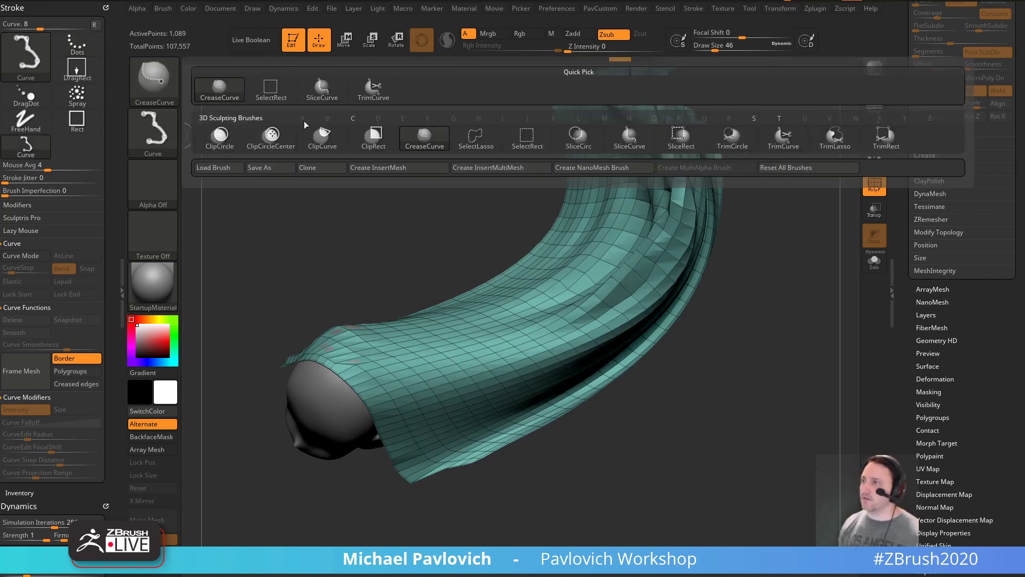
ctrl+shift+click(471, 143)
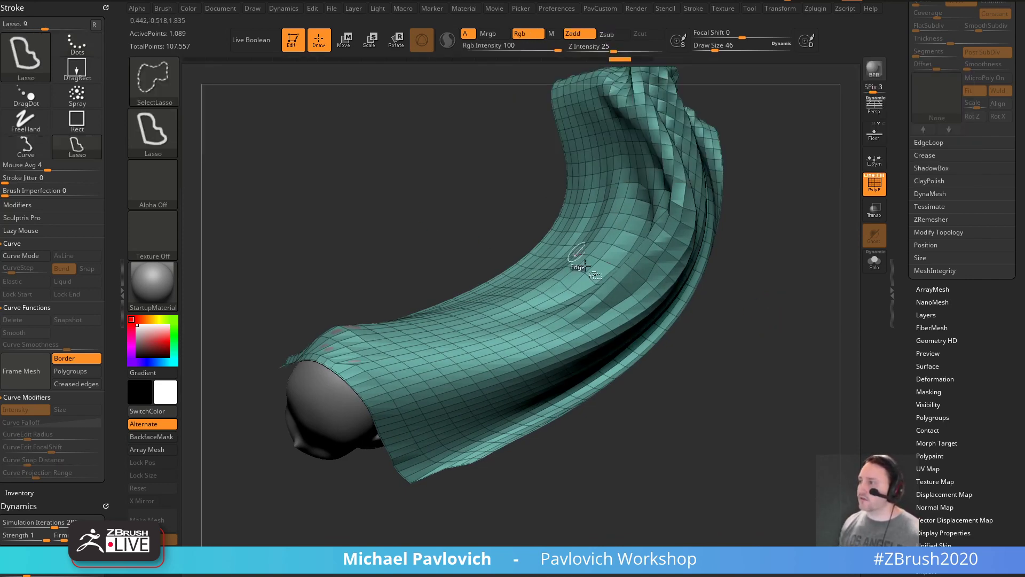
ctrl+alt+shift+click(556, 292)
key(space)
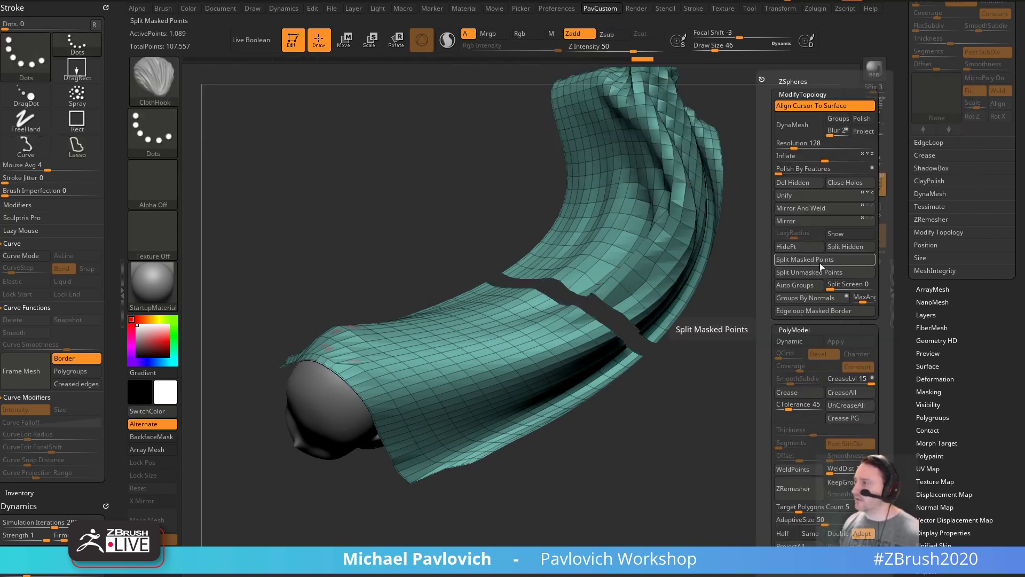
click(794, 285)
drag(796, 314, 657, 200)
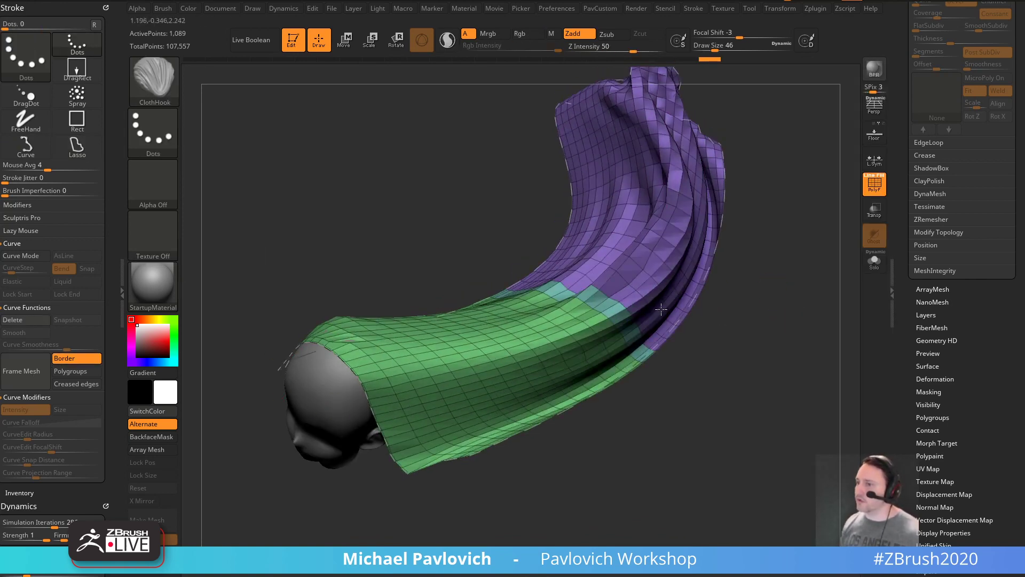
- Set Frame Mesh to Polygroups only and create curves along the cloth's polygroup boundaries
click(74, 370)
click(75, 362)
click(21, 371)
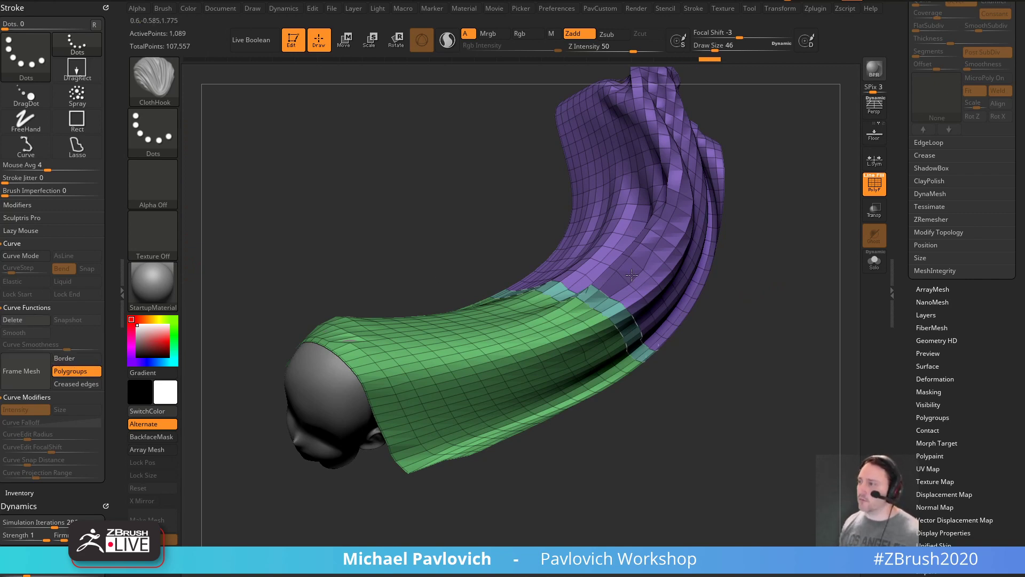
- Choose the CurveStrapSnap brush and generate a strap along each of the two curves across the cloth
mouse_move(799, 294)
mouse_down()
mouse_move(789, 405)
mouse_move(796, 348)
mouse_move(779, 333)
mouse_up()
key(b)
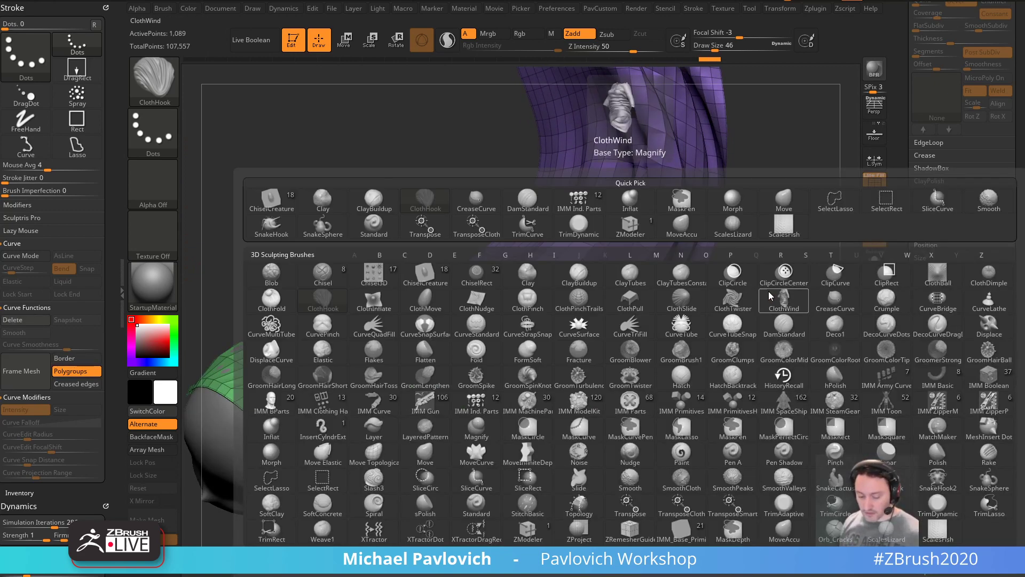
key(c)
click(520, 338)
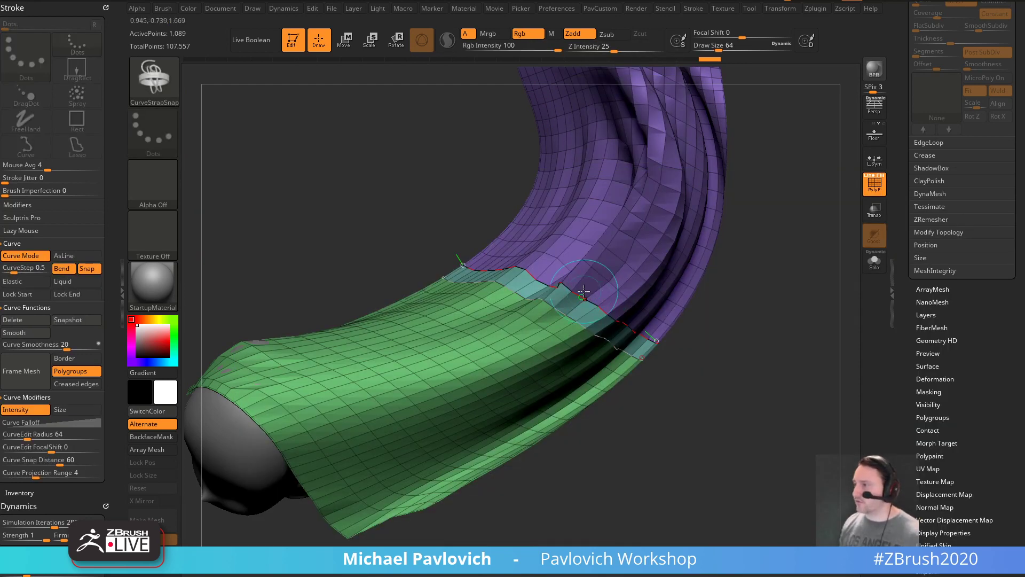
drag(443, 277, 641, 357)
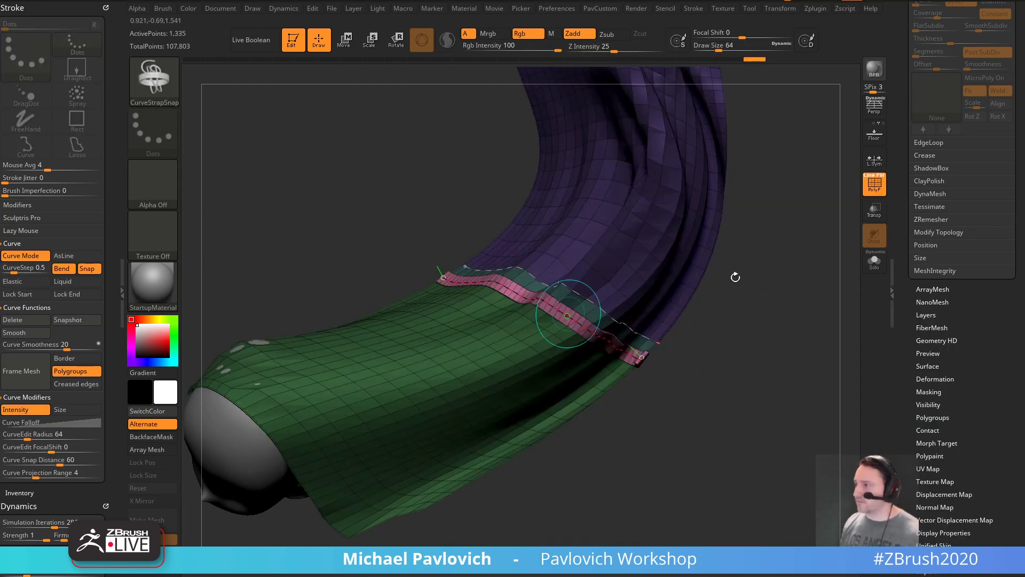
drag(730, 277, 825, 288)
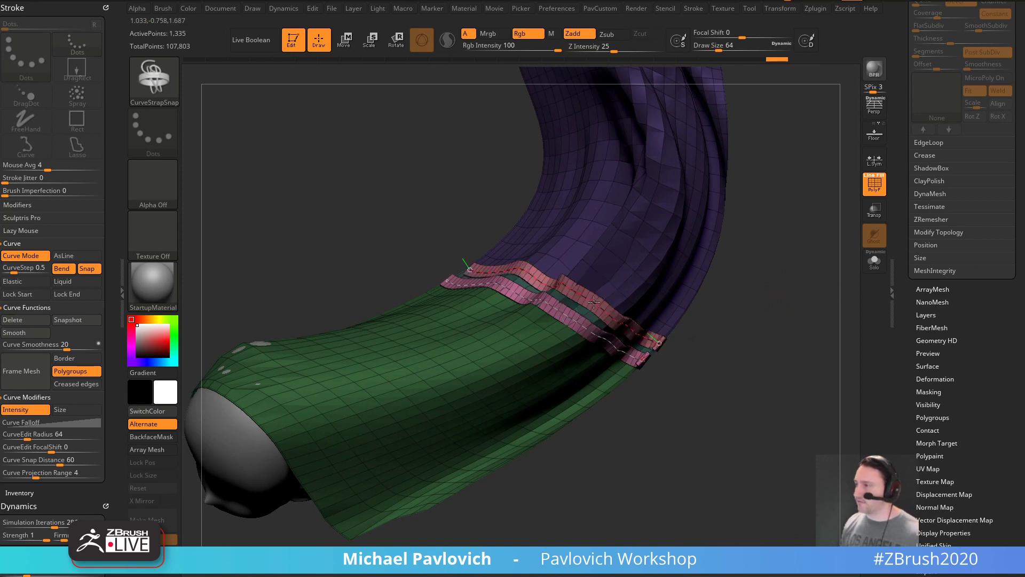
drag(694, 270, 819, 247)
- Clear the mask, split the two straps from the cloth into their own subtool, and turn off the polyframe
key(4)
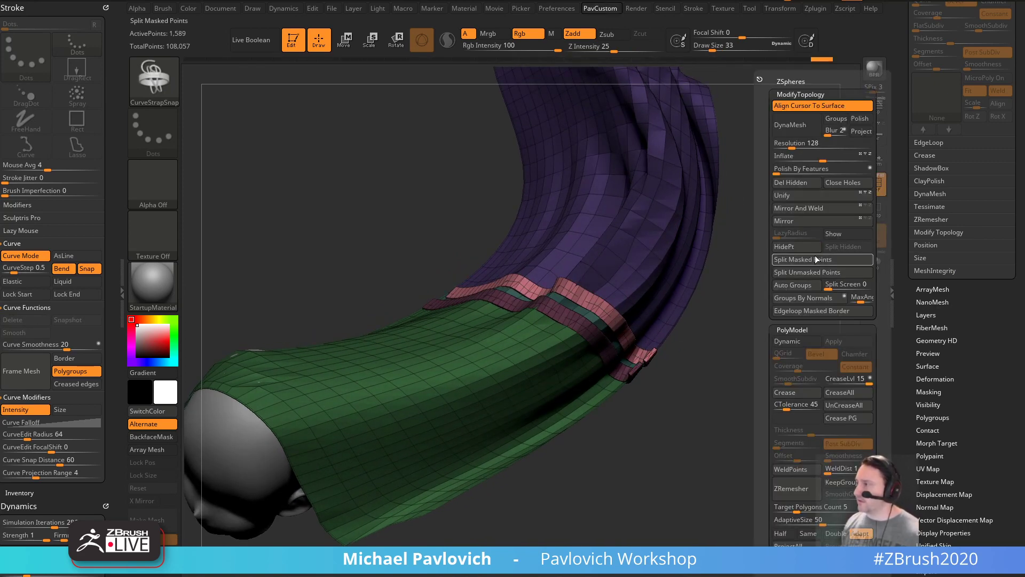
ctrl+drag(757, 318, 814, 264)
ctrl+shift+click(676, 240)
ctrl+shift+click(823, 253)
key(ctrl+shift+a)
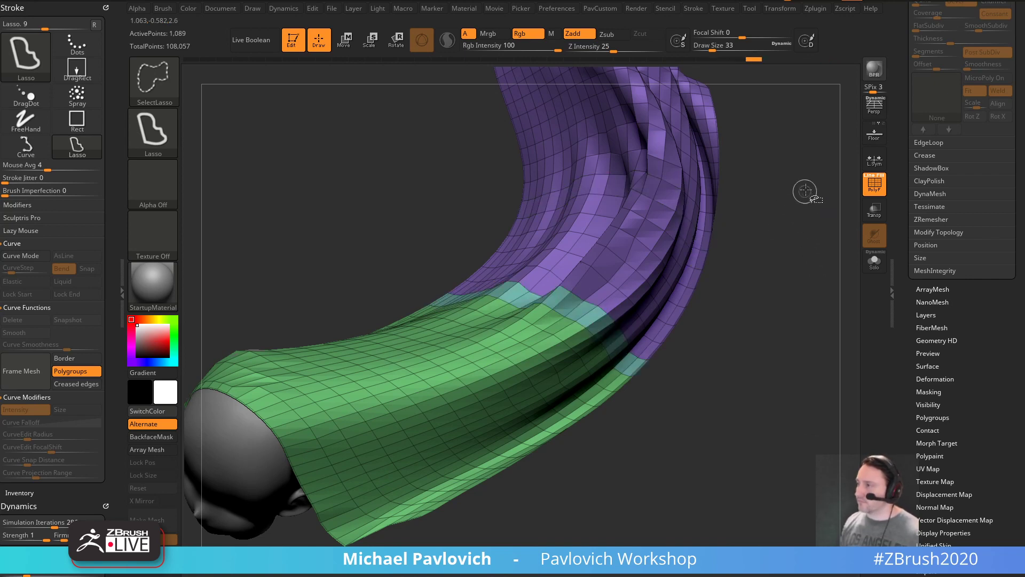
ctrl+shift+drag(805, 192, 821, 267)
key(4)
click(848, 248)
key(shift+f)
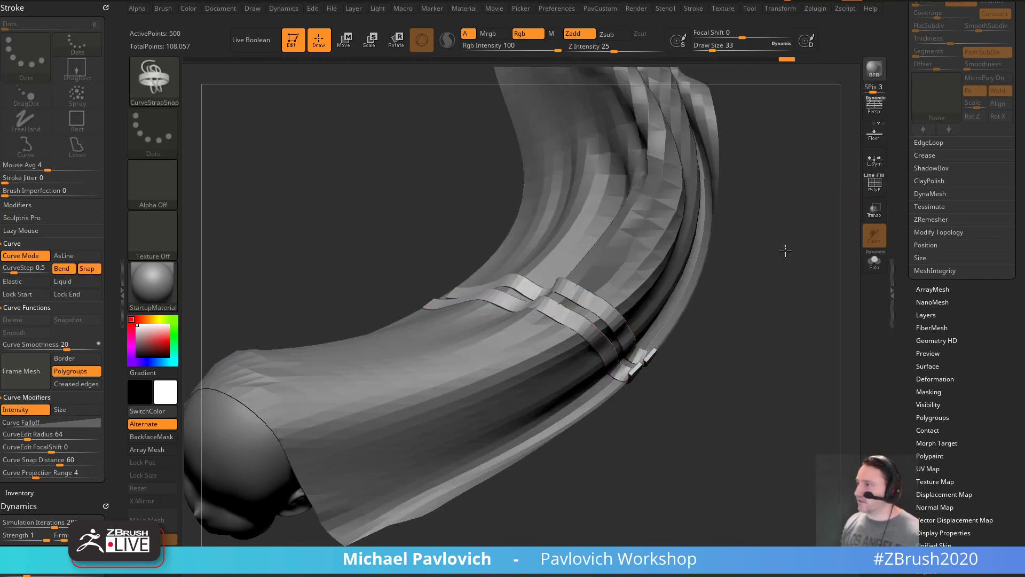
- Examine the straps from several angles and set the Draw Size to 77
drag(836, 211, 789, 270)
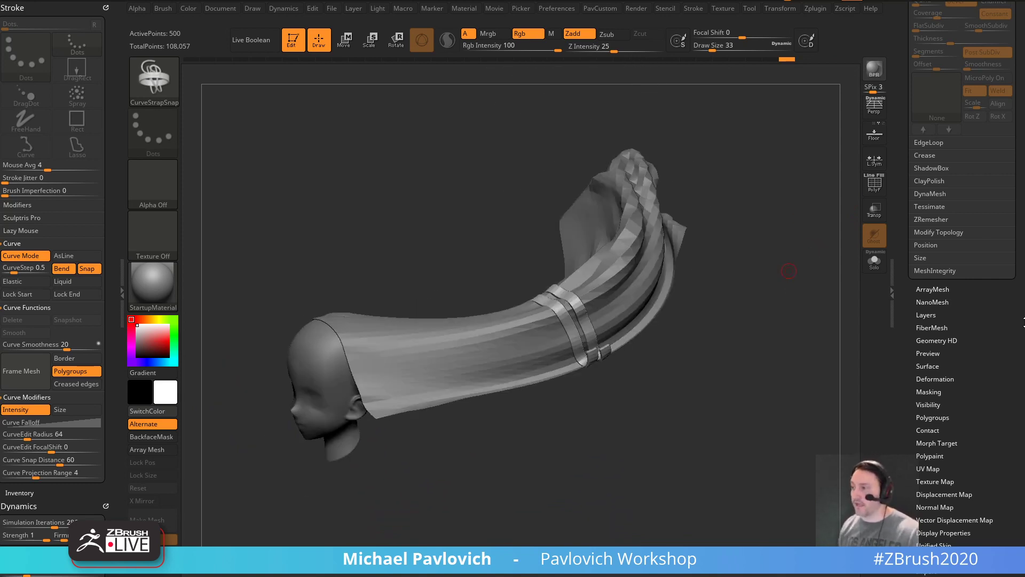
mouse_move(695, 331)
mouse_down()
mouse_move(703, 304)
mouse_move(747, 336)
mouse_up()
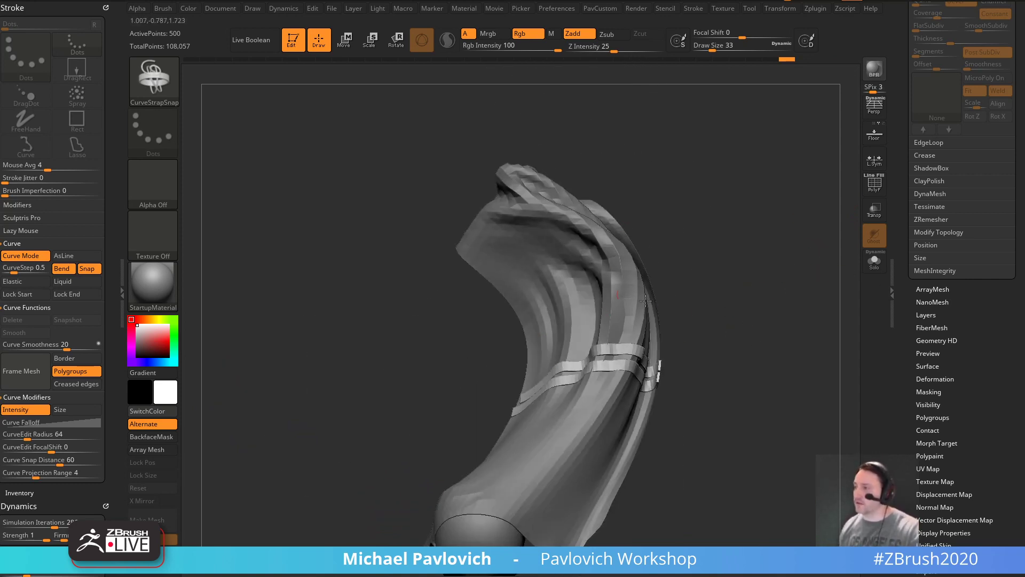
key(s)
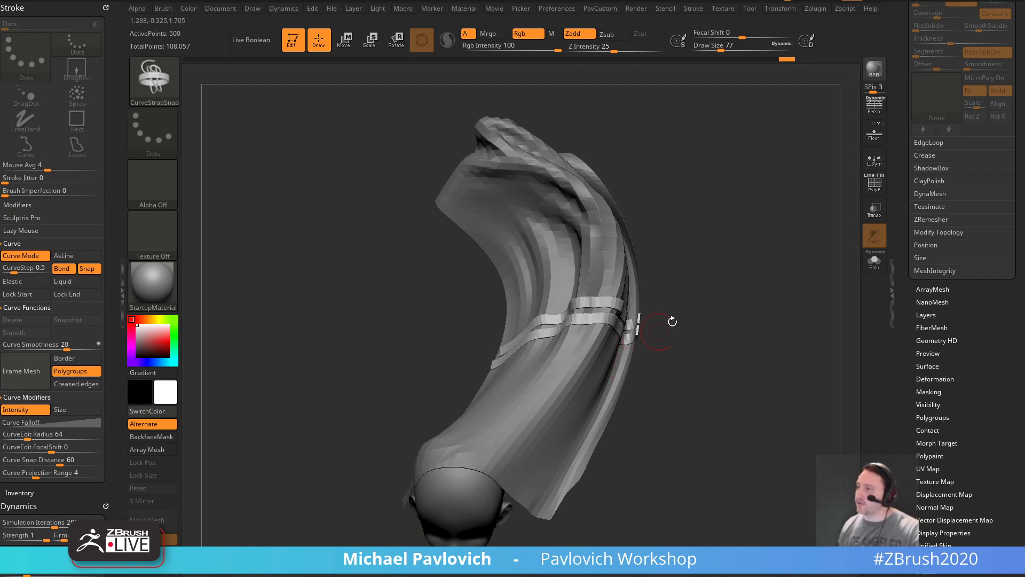
- Delete the separate straps subtool and turn on the polyframe for the remaining cloth
scroll(917, 262, up, 10)
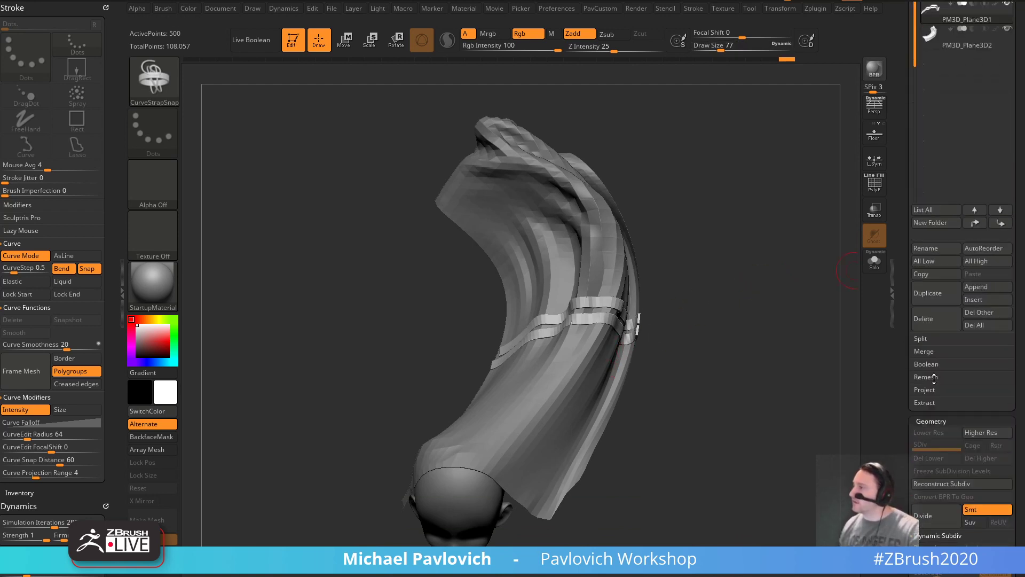
click(934, 319)
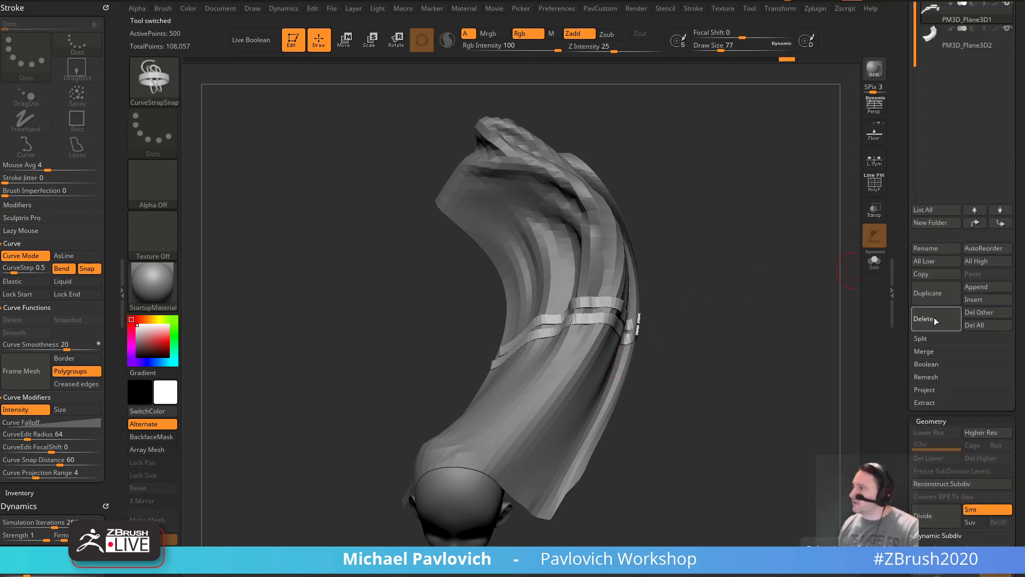
click(874, 184)
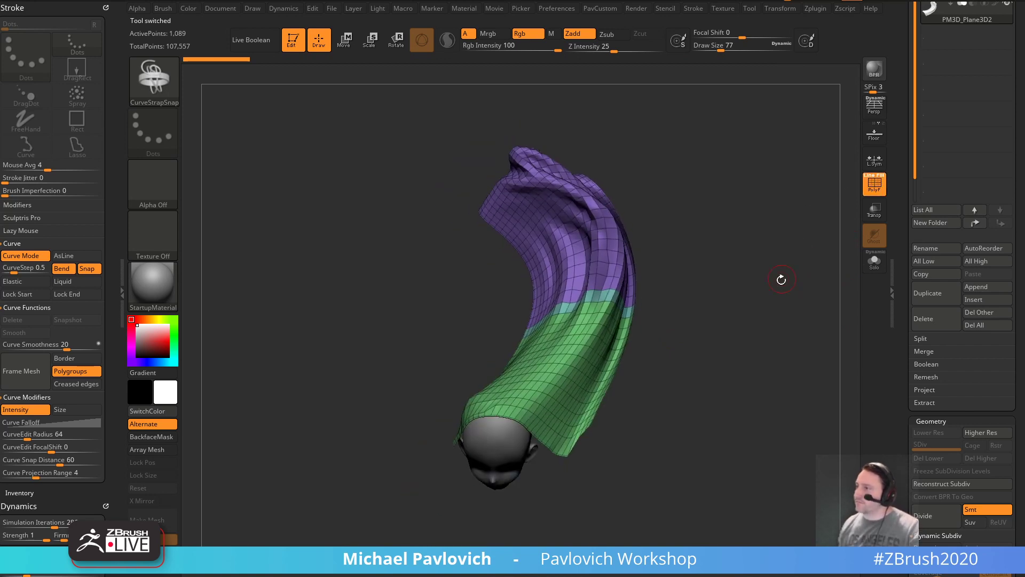
- Assign the whole cloth to a single polygroup, replacing its separate colored groups
drag(780, 277, 779, 282)
key(ctrl+w)
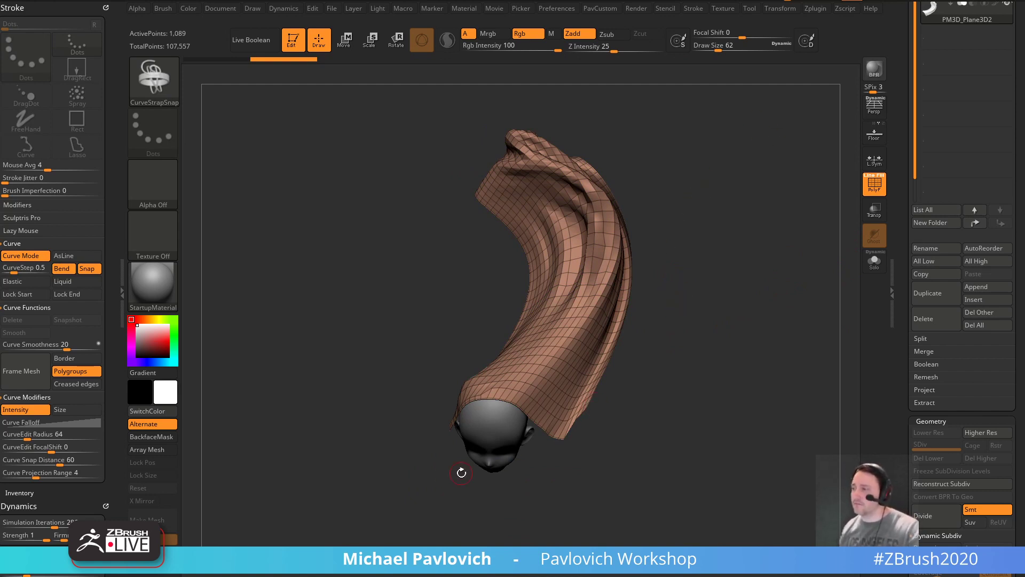
drag(740, 317, 734, 332)
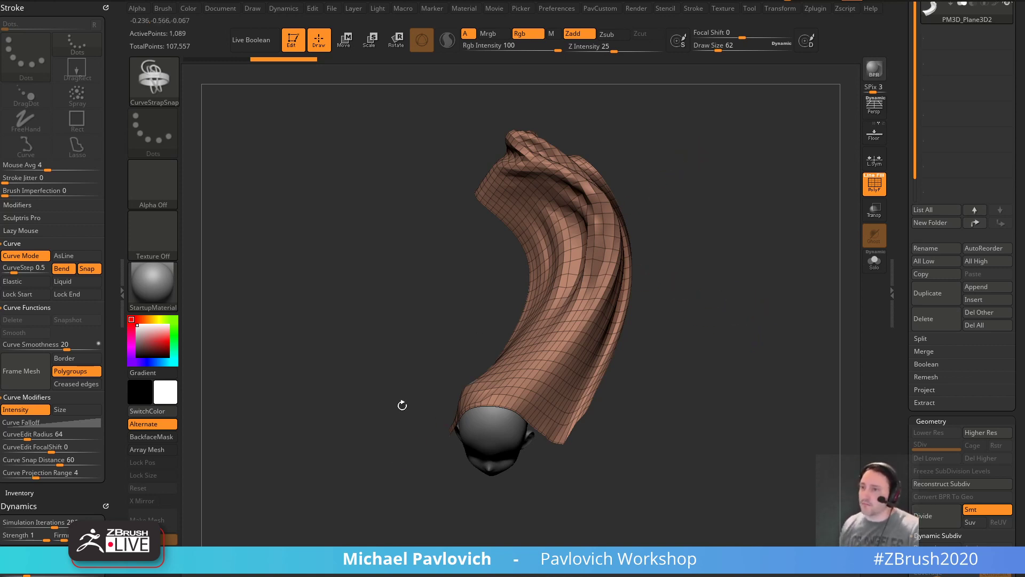
- Unwrap the cloth with UV Master with Symmetry and Polygroups disabled, check the flattened UVs, and unflatten the mesh
click(105, 8)
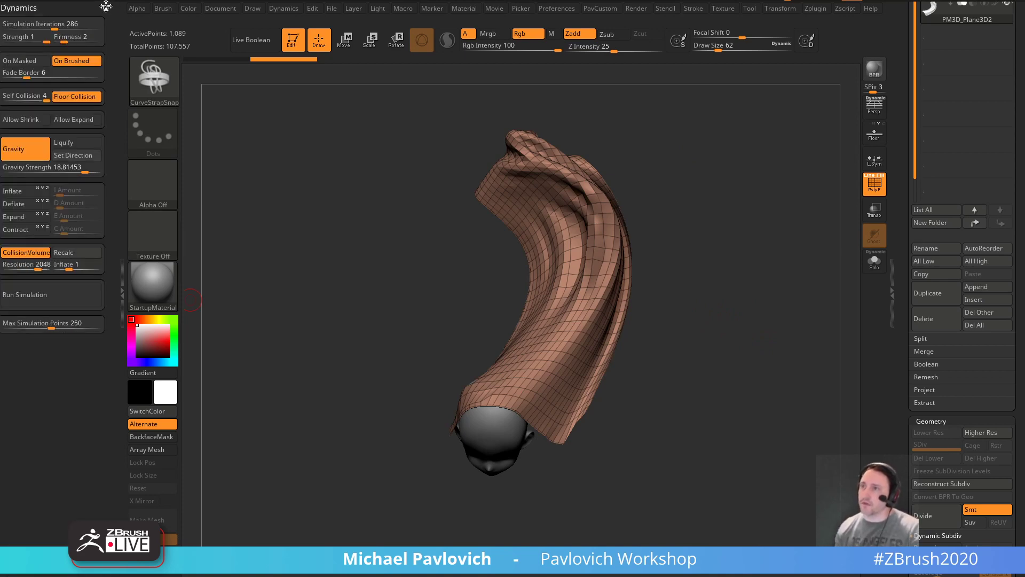
click(106, 8)
click(815, 8)
drag(808, 18, 88, 137)
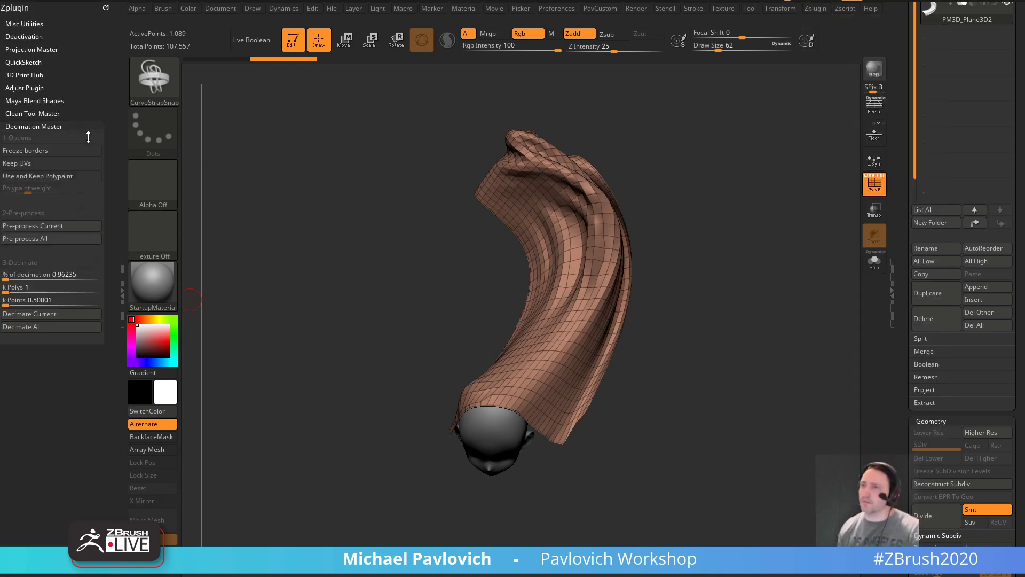
scroll(53, 374, down, 3)
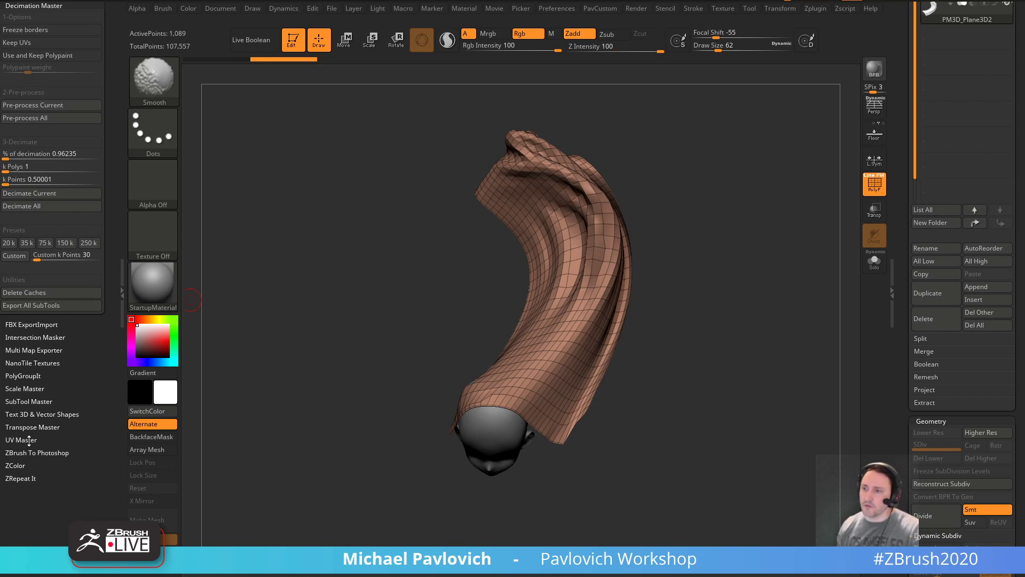
click(29, 439)
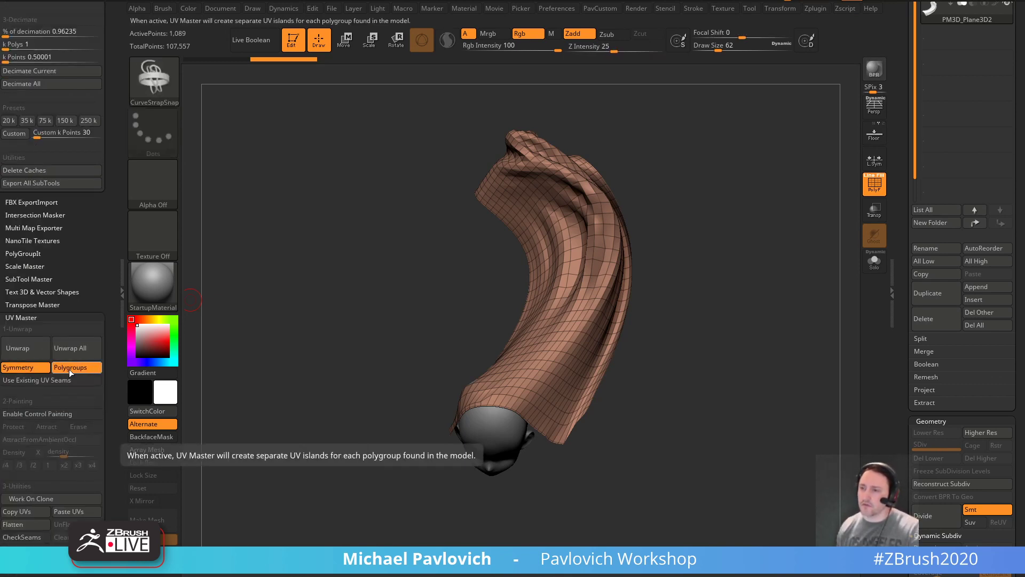
click(37, 370)
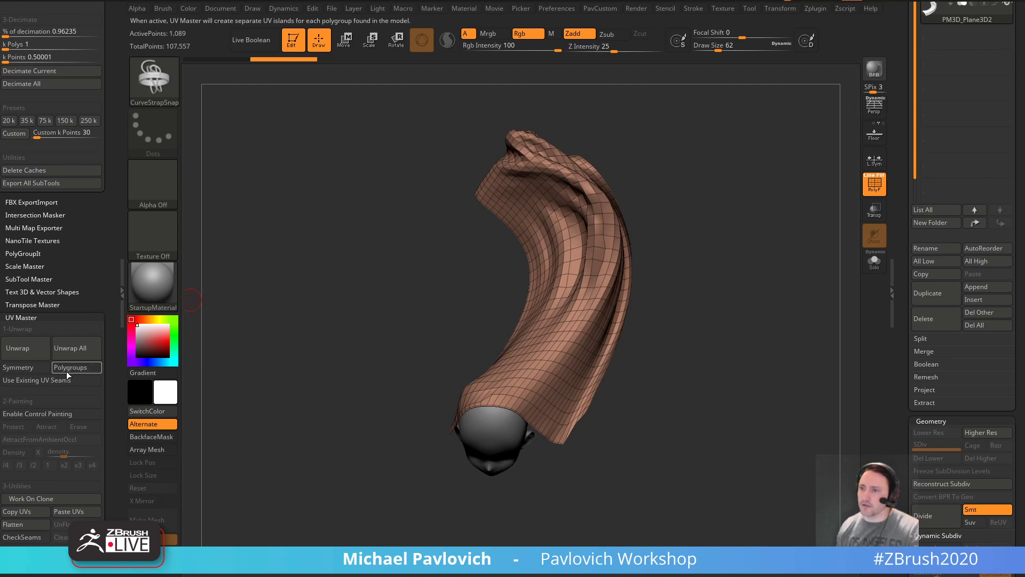
click(36, 349)
click(37, 524)
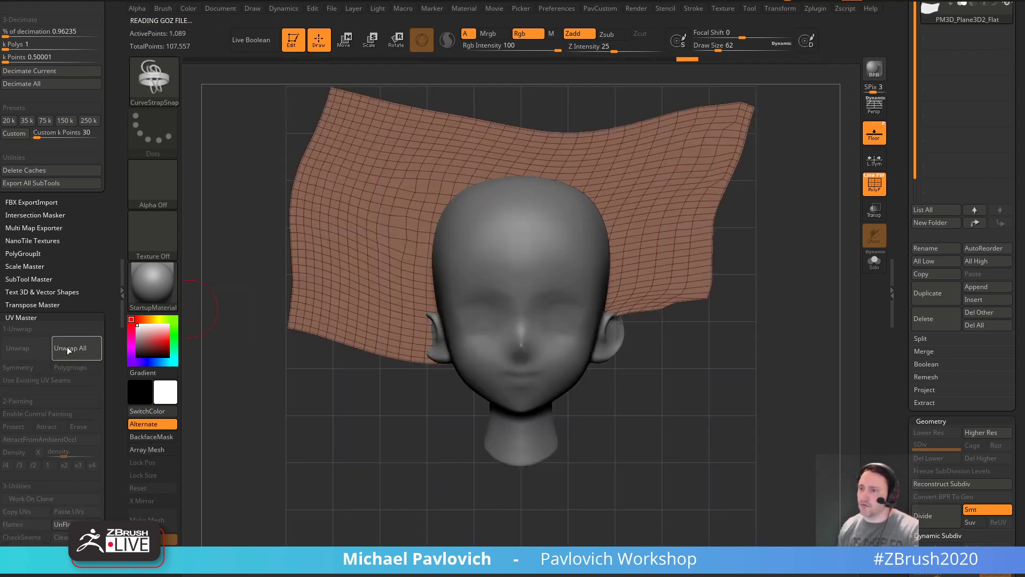
click(63, 524)
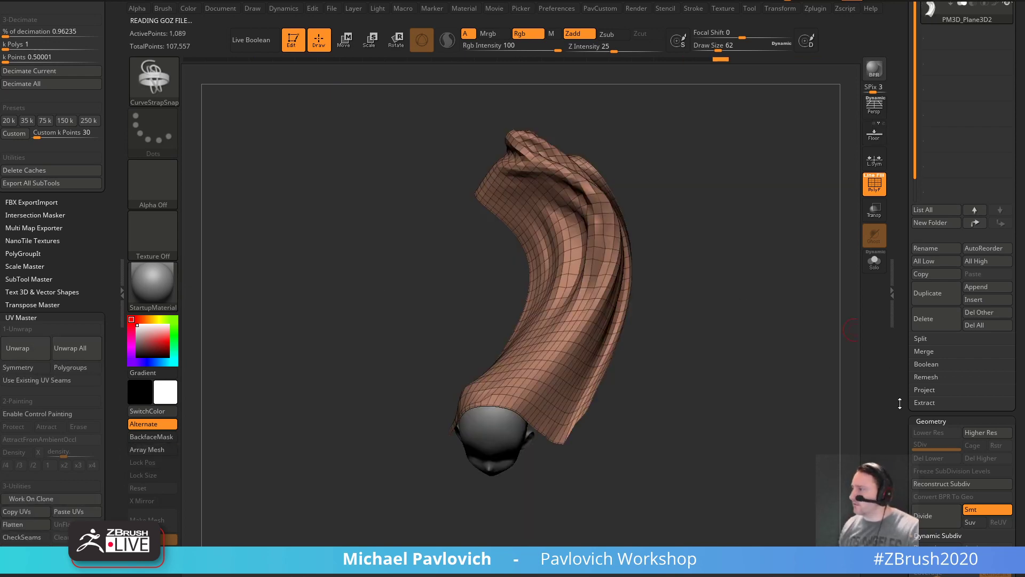
- Morph the cloth into its flat UV layout with Morph UV, switching it back once before flattening it again
scroll(900, 403, down, 10)
key(shift)
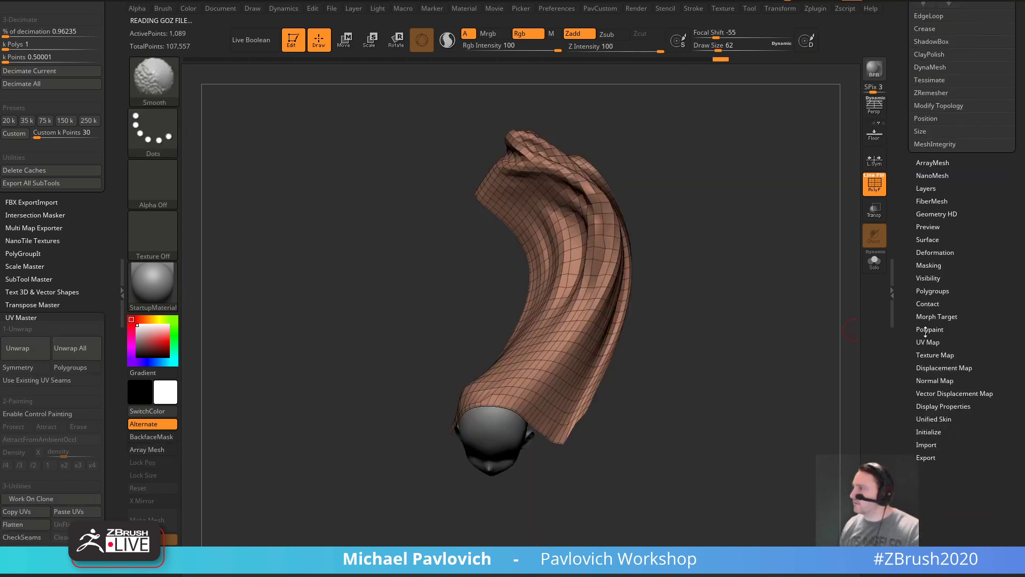
click(927, 342)
click(929, 352)
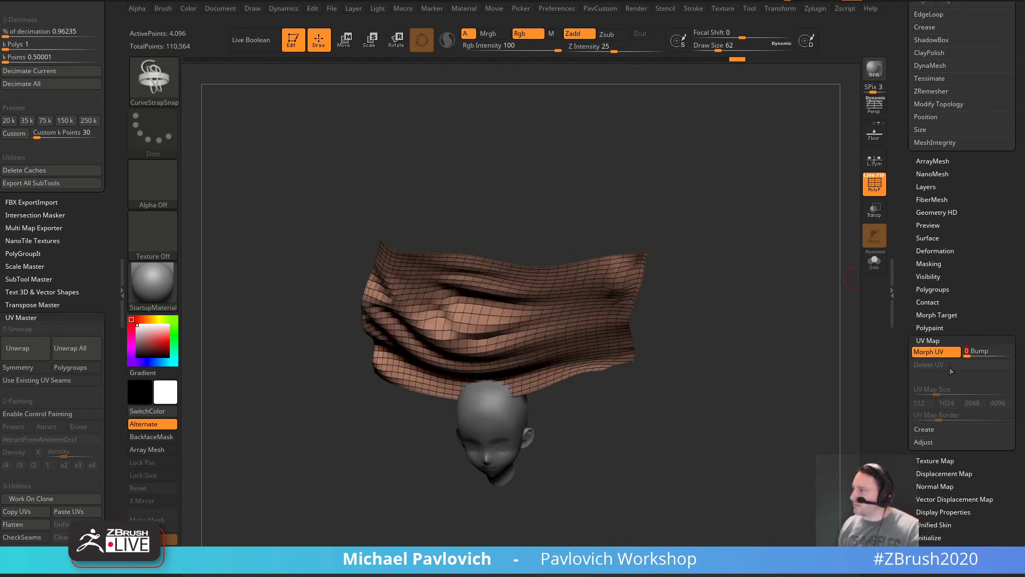
click(933, 353)
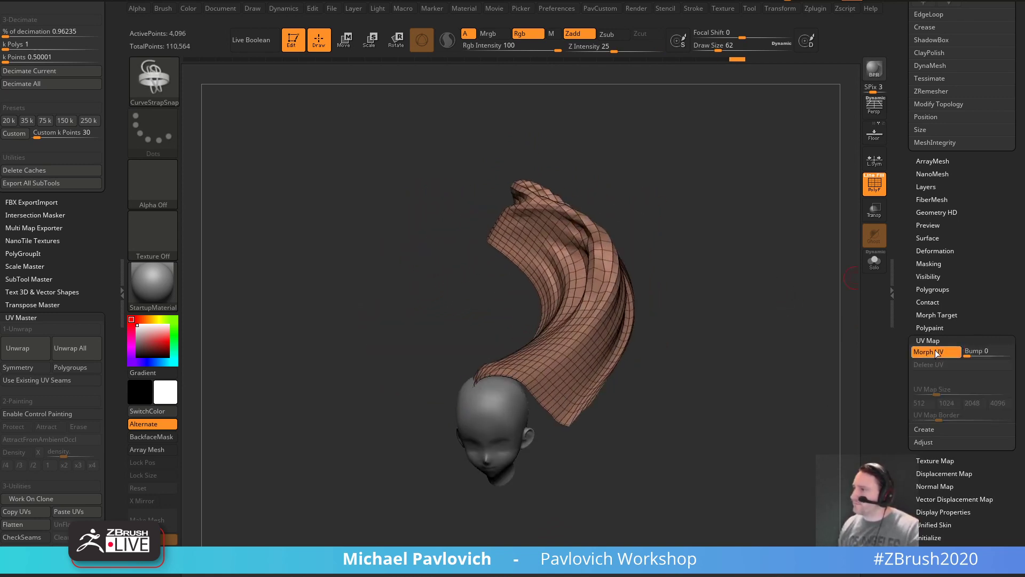
click(938, 353)
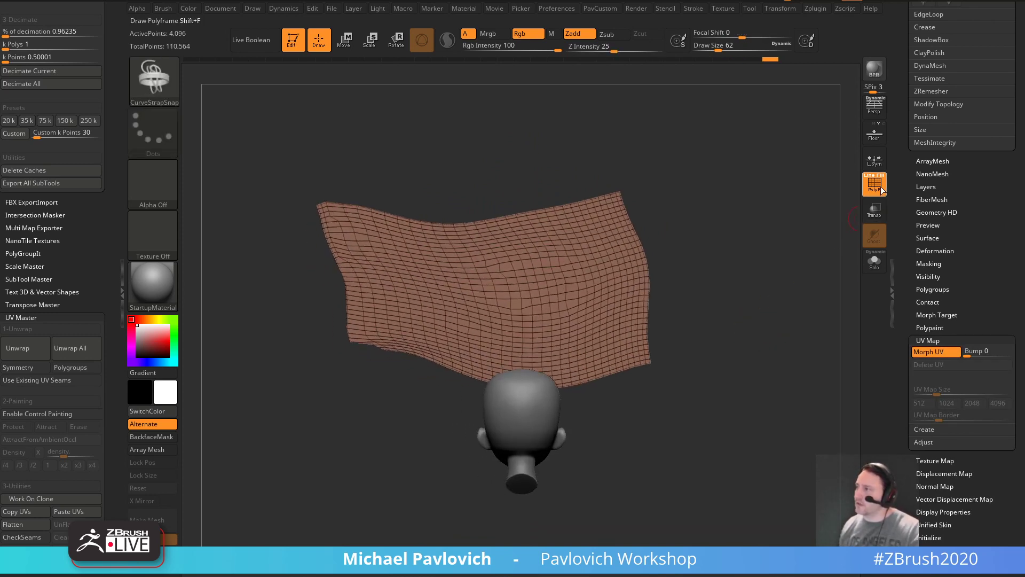
- Turn off the polyframe, select the ClayBuildup brush at Draw Size 163, and test one diagonal stroke, undoing it
key(shift+f)
alt+drag(763, 255, 755, 279)
key(b)
key(c)
key(b)
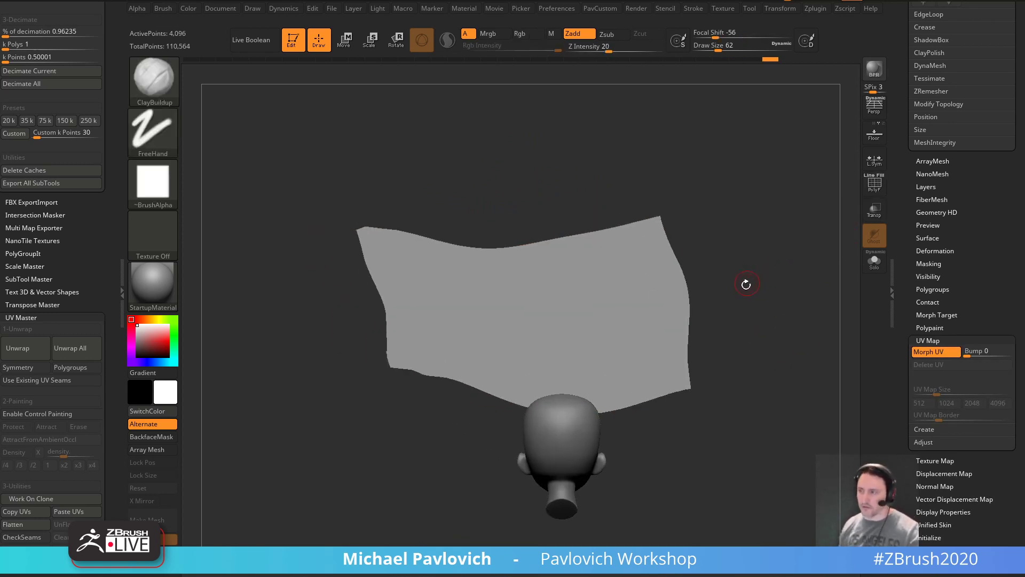
key(s)
drag(541, 279, 513, 278)
drag(464, 241, 606, 382)
key(ctrl+z)
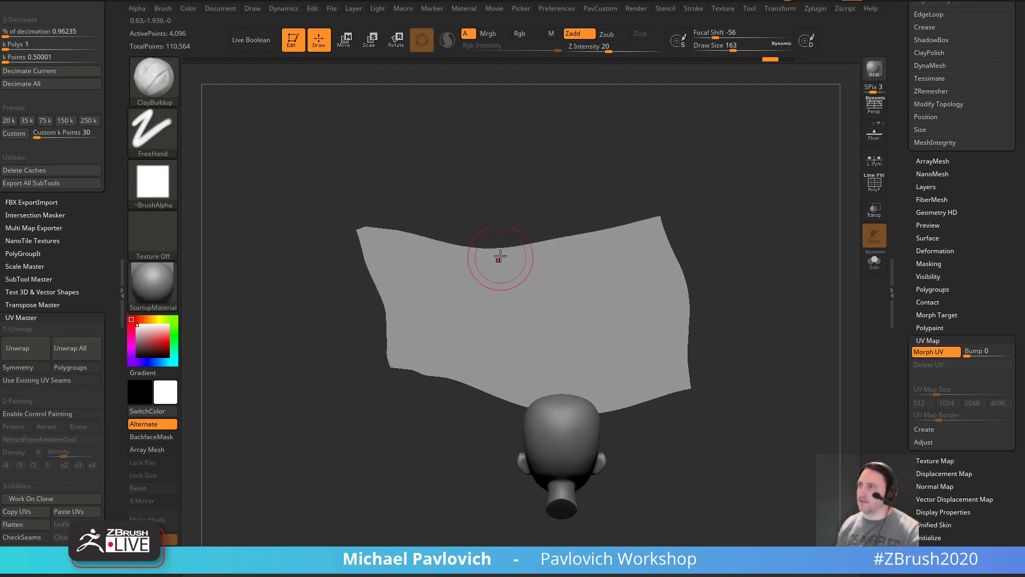
- Replace the docked Zplugin settings with the Stroke settings
drag(89, 128, 89, 371)
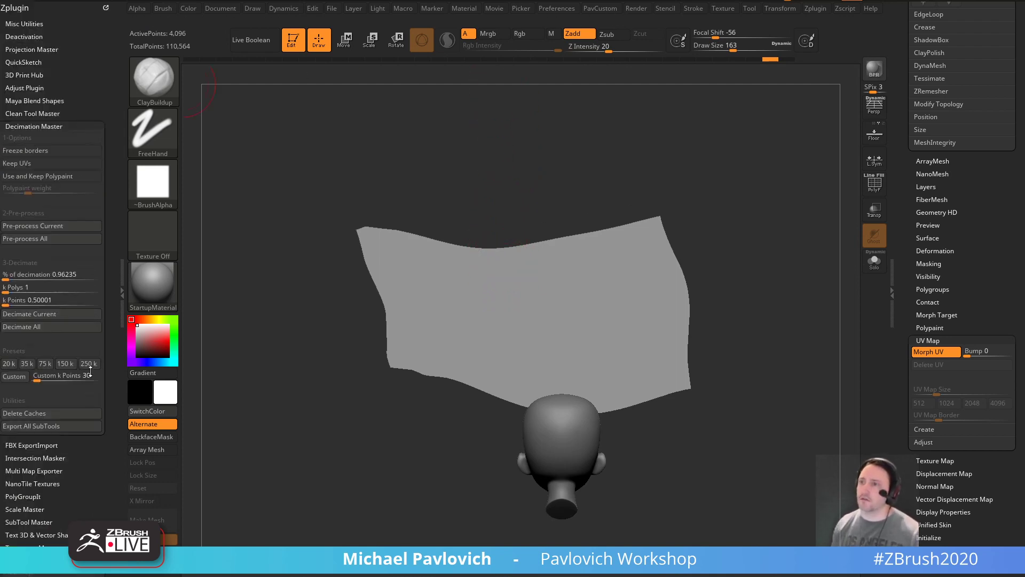
click(105, 7)
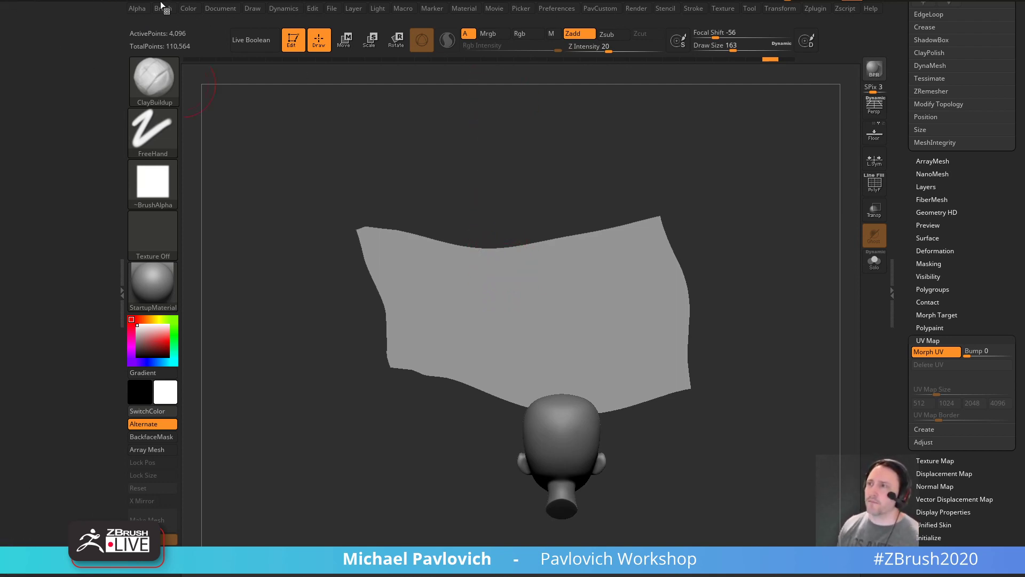
click(689, 8)
click(684, 6)
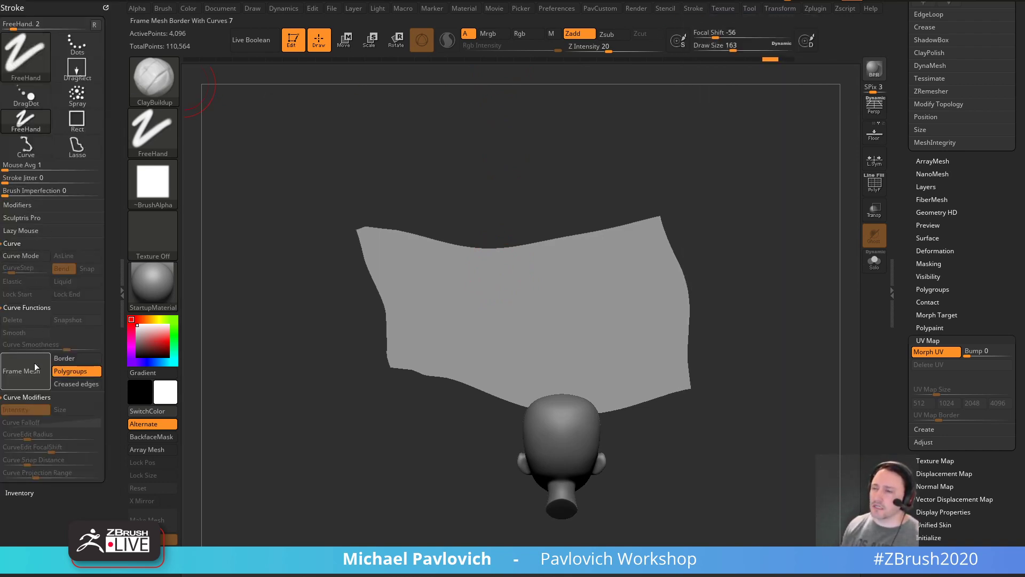
- Try several freehand diagonal strokes across the flattened cloth, undoing each one
drag(435, 264, 585, 385)
key(ctrl+z)
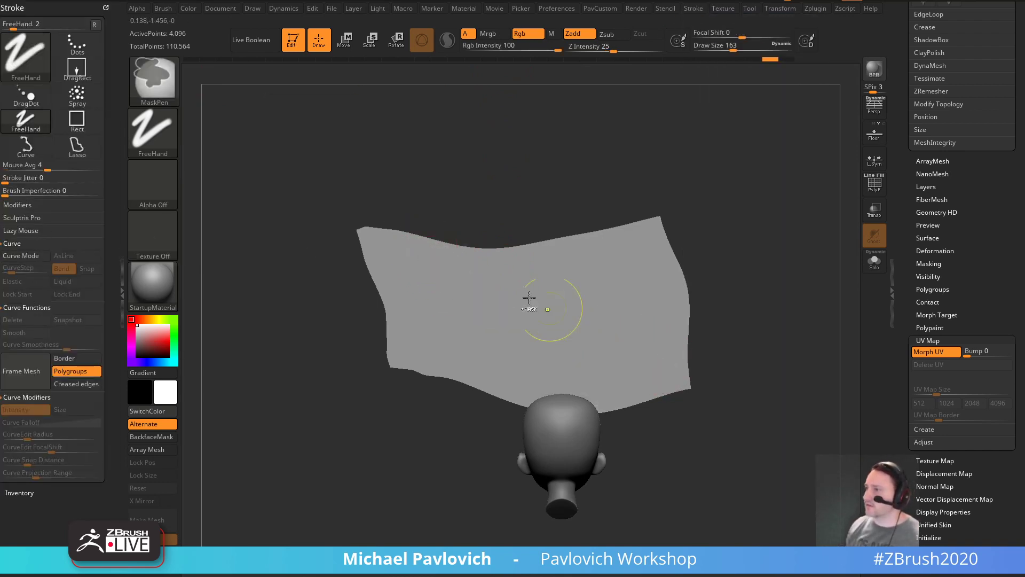
drag(438, 252, 587, 398)
key(ctrl+z)
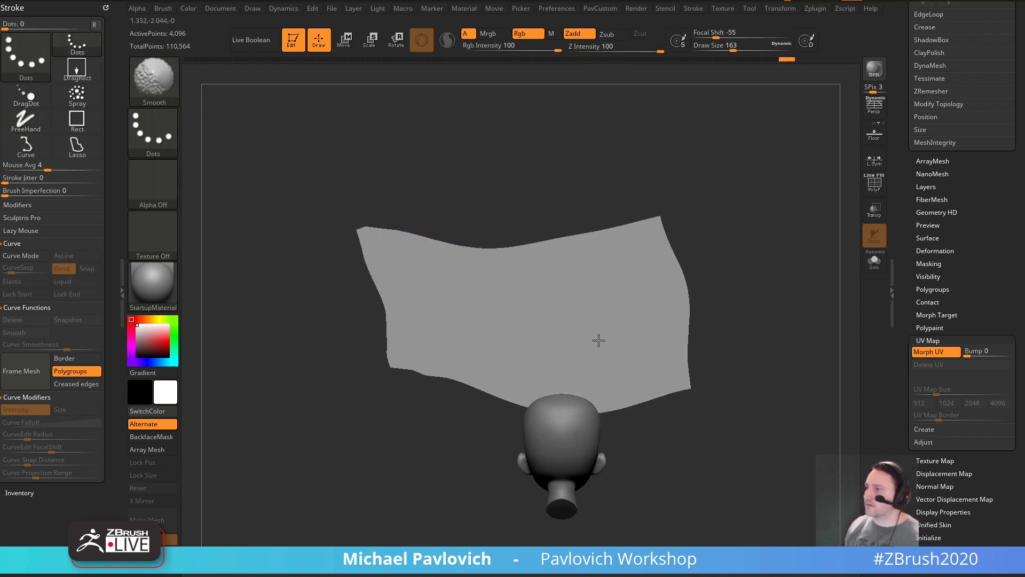
mouse_move(435, 257)
mouse_down()
mouse_move(550, 309)
mouse_move(584, 398)
mouse_up()
key(ctrl+z)
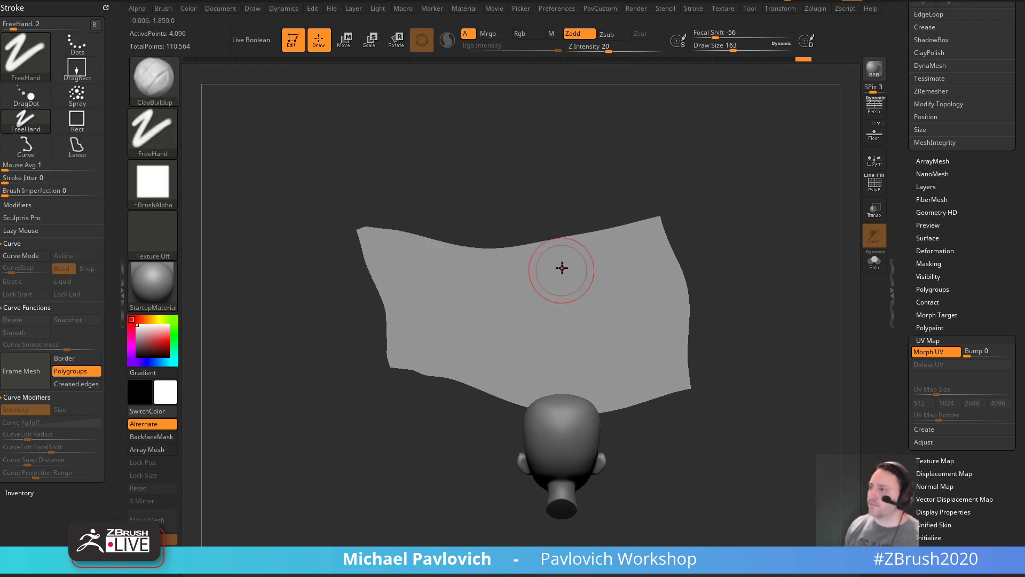
- Enable LazyMouse for the ClayBuildup brush and test diagonal strokes across the flattened cloth, undoing each one
click(22, 230)
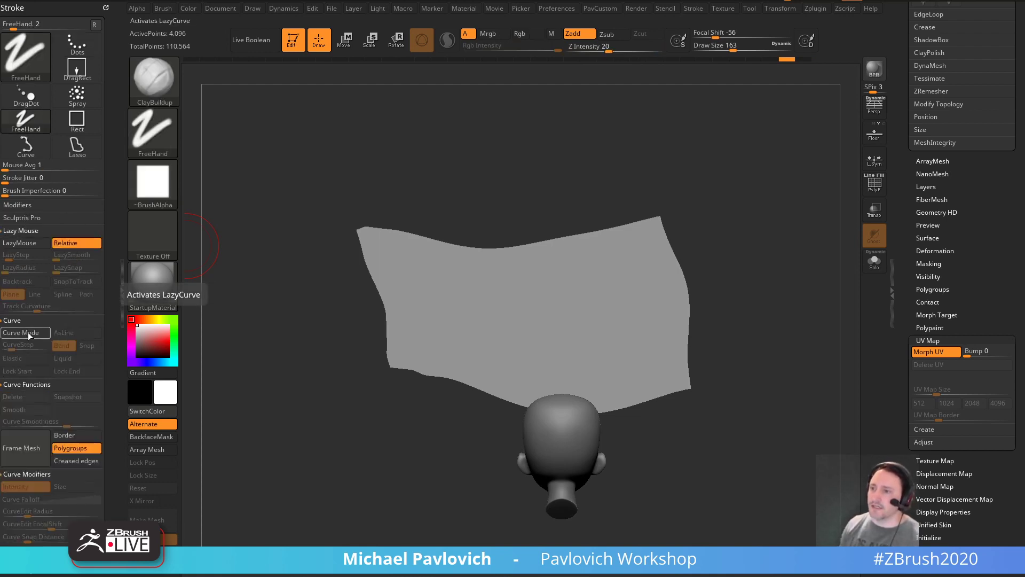
click(22, 243)
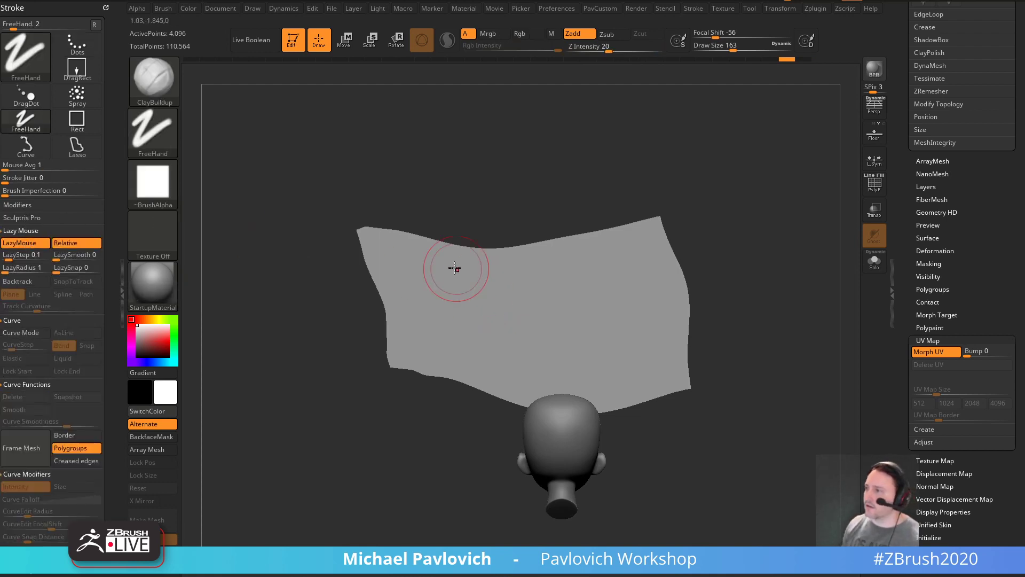
mouse_move(455, 268)
mouse_down()
mouse_move(647, 366)
mouse_move(647, 353)
mouse_up()
key(ctrl+z)
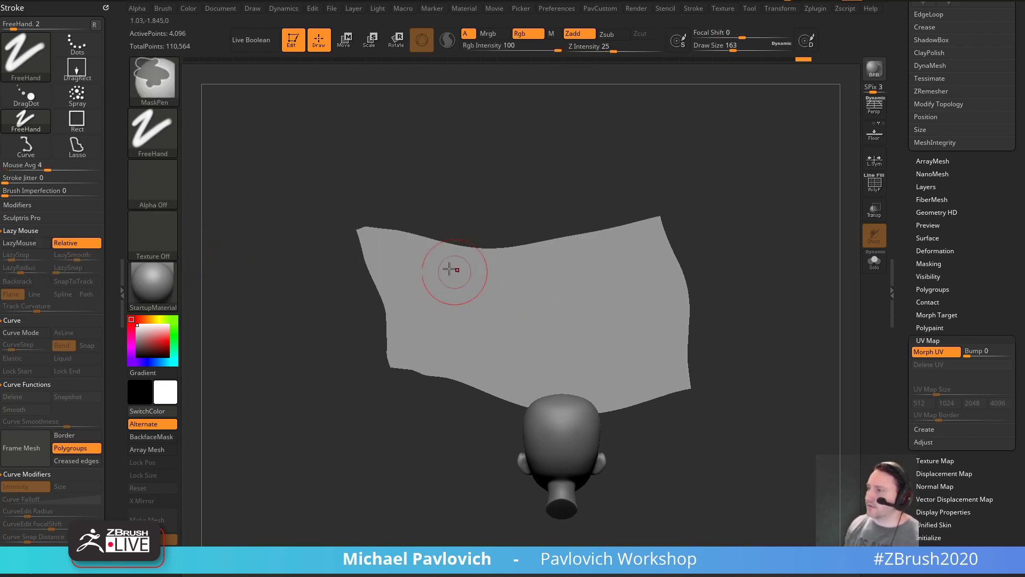
drag(387, 245, 657, 380)
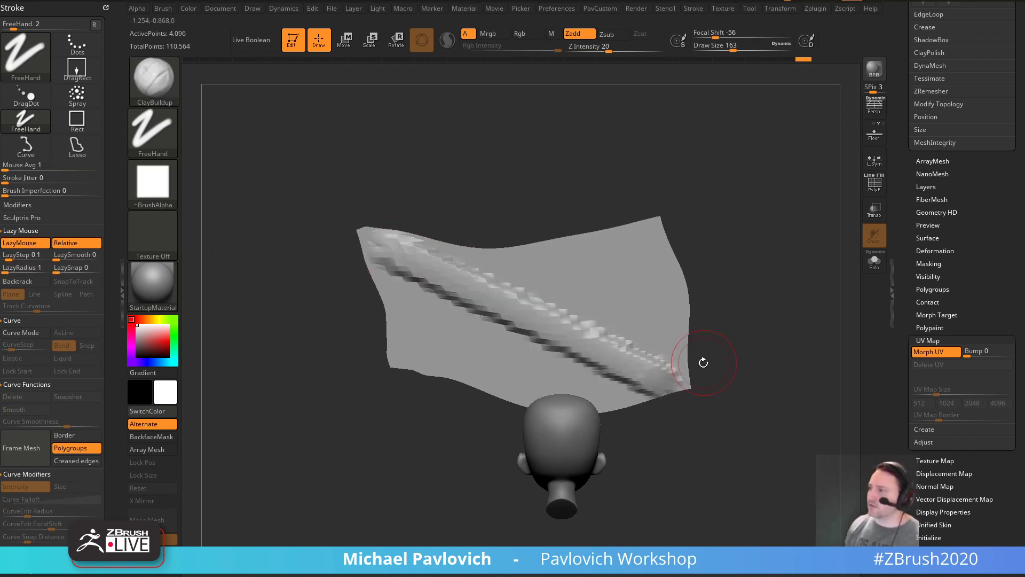
key(ctrl+z)
- Enable Backtrack in Line mode with SnapToTrack and sculpt a straight diagonal ClayBuildup stroke across the flattened cloth
click(11, 256)
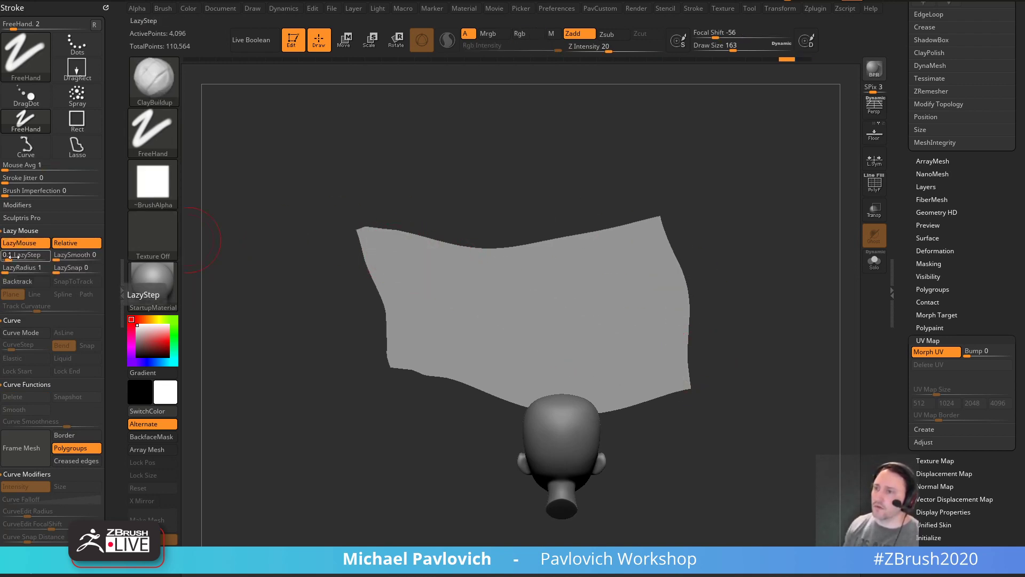
click(19, 281)
click(34, 294)
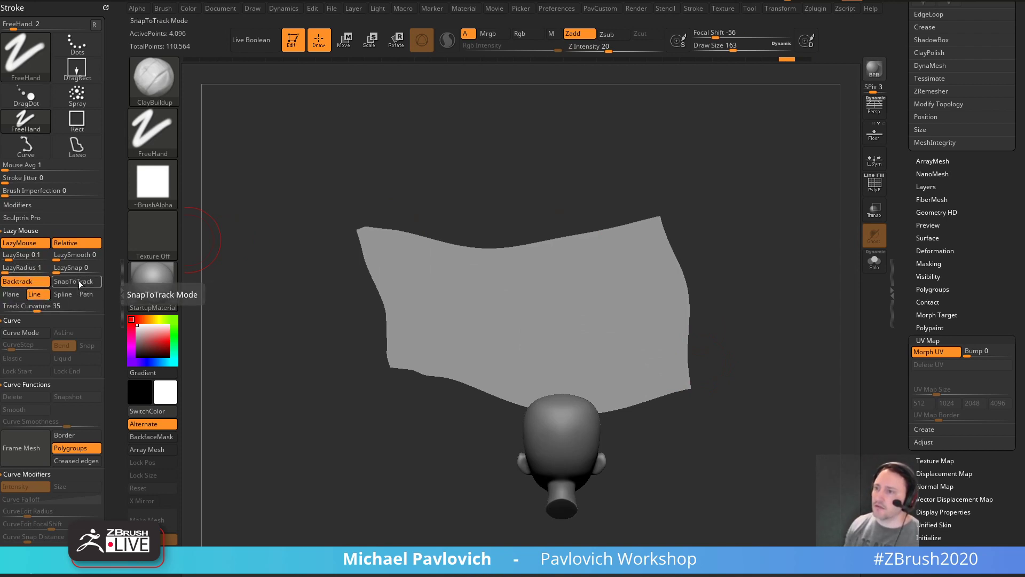
click(78, 282)
mouse_move(435, 266)
mouse_down()
mouse_move(550, 322)
mouse_move(411, 265)
mouse_move(406, 291)
mouse_up()
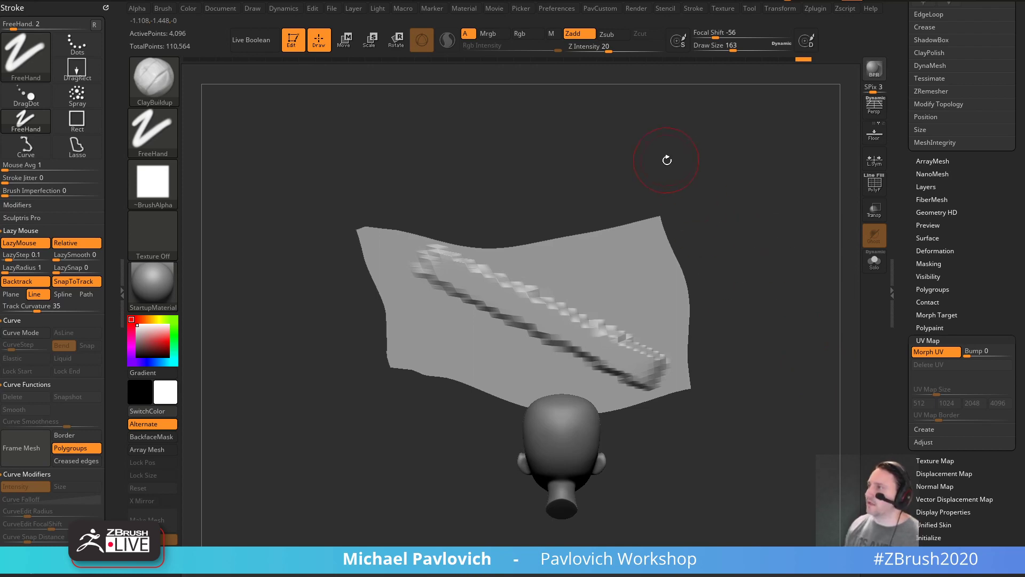
- Reduce the Draw Size to 80 and briefly check LightBox before closing it
key(bracketleft)
key(bracketleft)
key(bracketleft)
key(comma)
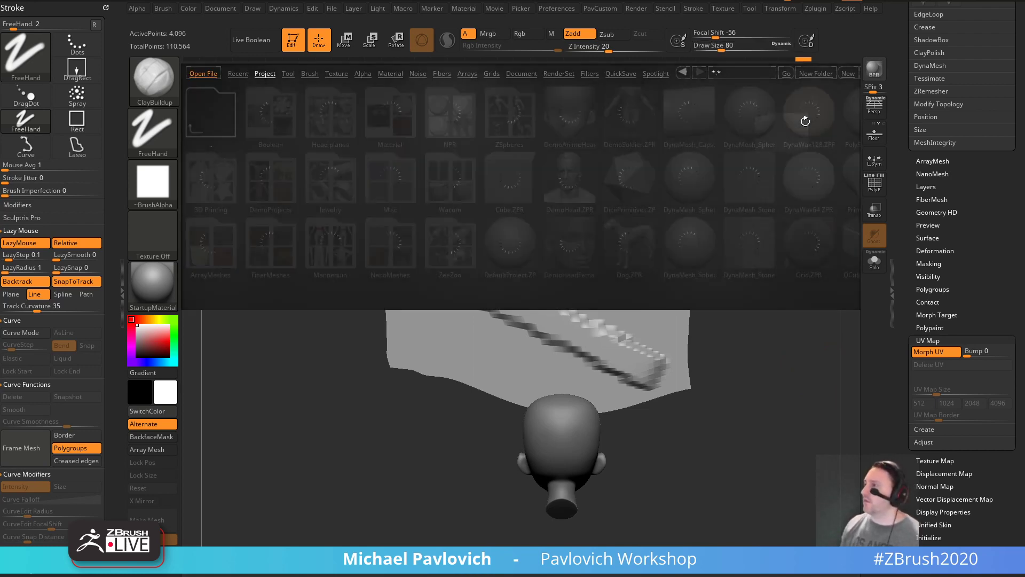
key(comma)
- Load the red tartan texture into Spotlight over the flattened cloth and tile its pattern more densely
click(723, 8)
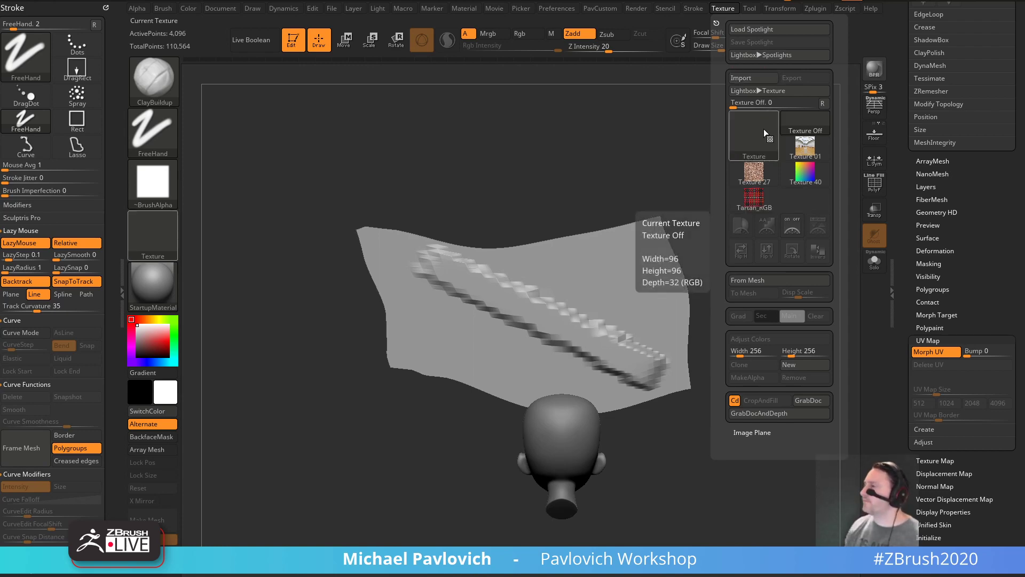
click(755, 200)
click(819, 223)
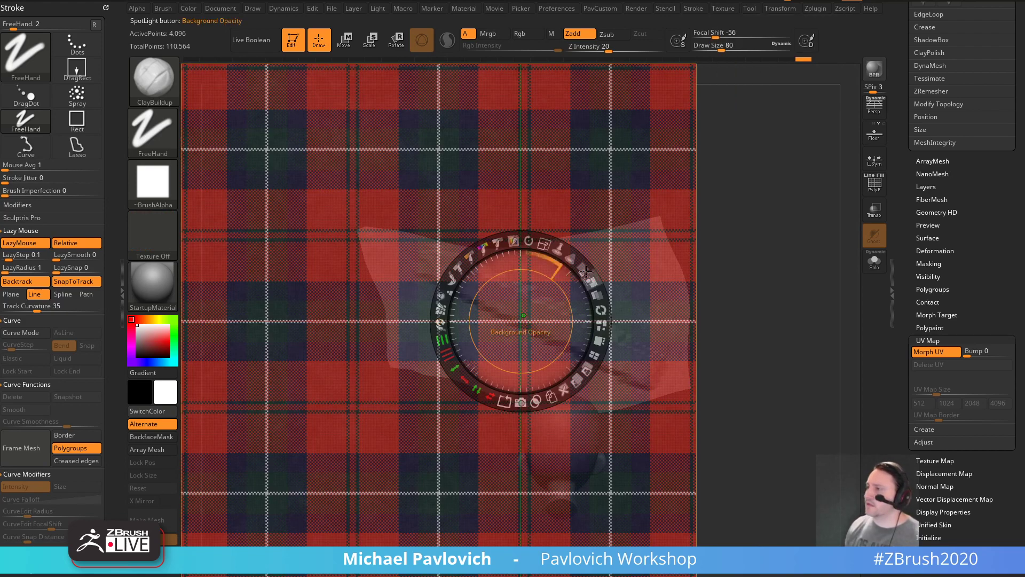
shift+drag(442, 340, 439, 333)
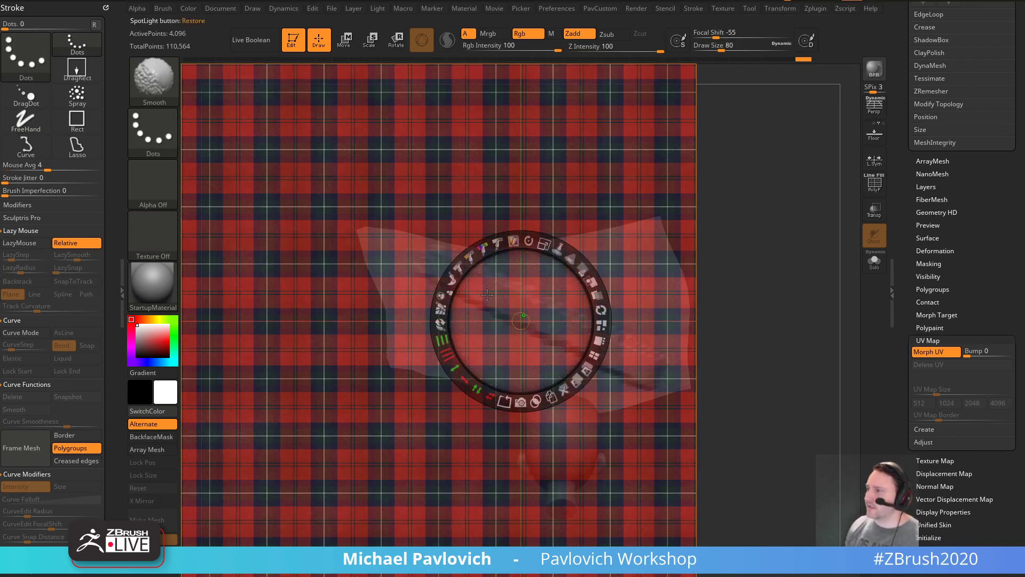
- Scale down the tartan in Spotlight, leave its editing mode and switch to the Standard brush
drag(544, 246, 602, 259)
key(z)
key(b)
key(s)
key(t)
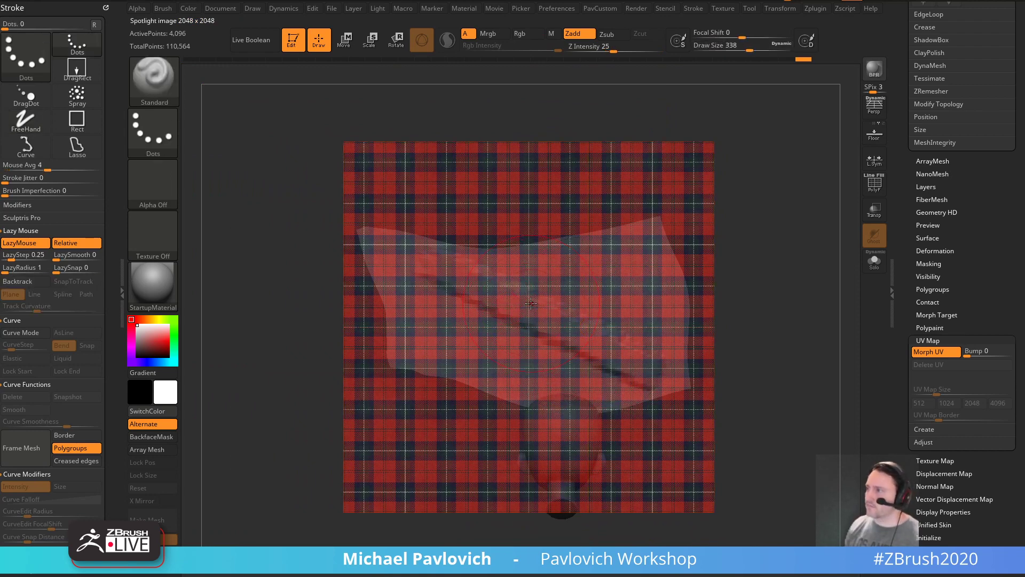
- Paint the tartan onto the flattened cloth with Rgb only and Zadd off, and morph the cloth back to its 3D shape
click(581, 36)
mouse_move(374, 251)
mouse_down()
mouse_move(438, 294)
mouse_move(534, 299)
mouse_move(457, 395)
mouse_move(614, 304)
mouse_move(667, 379)
mouse_up()
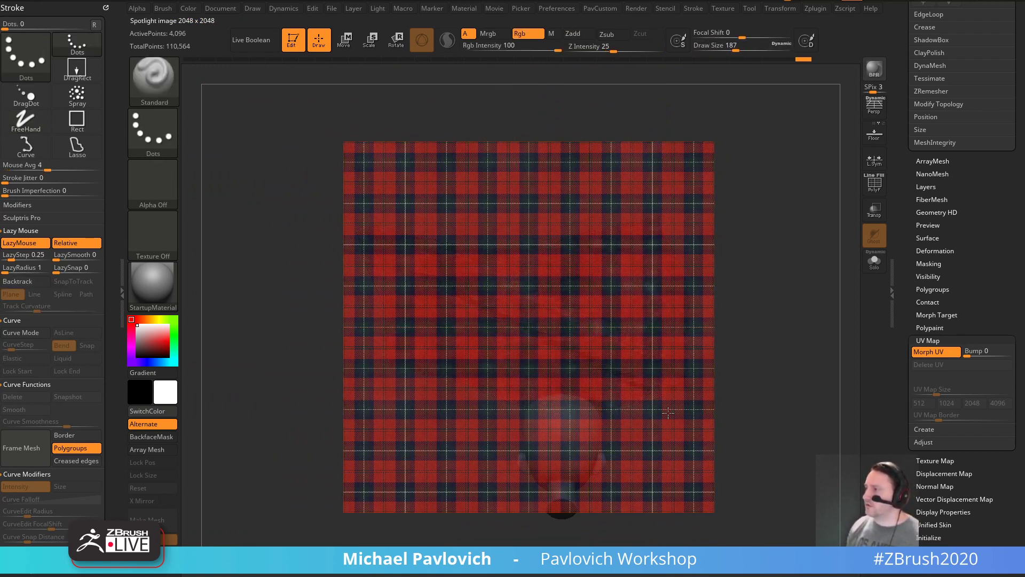
key(shift+z)
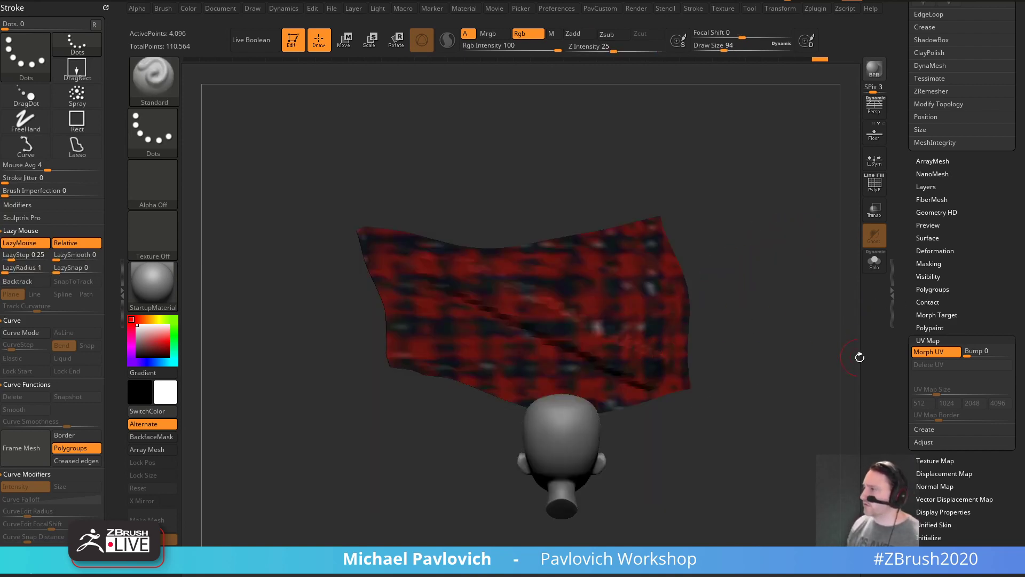
click(927, 350)
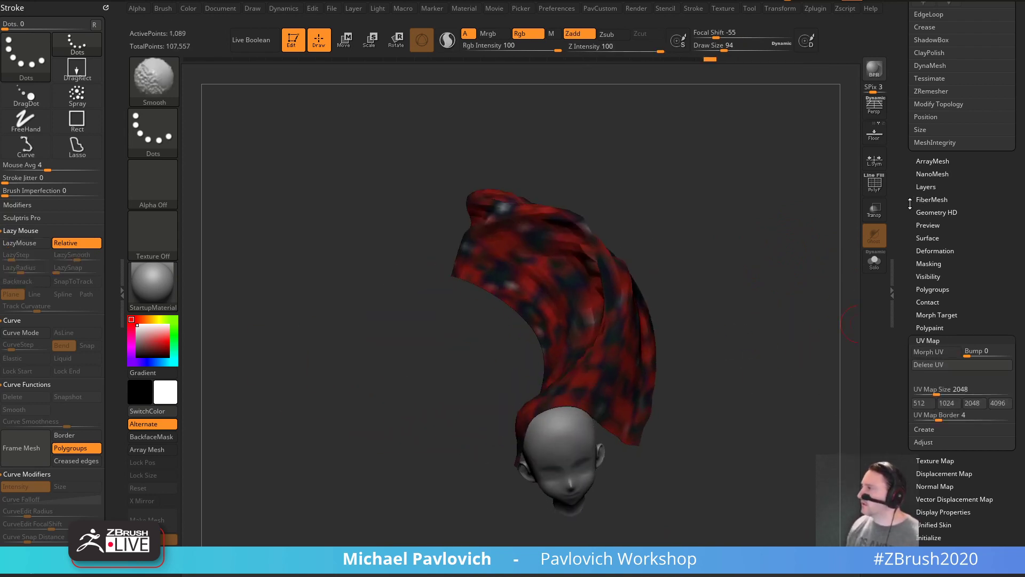
- Change the material to SkinShade4 and divide the cloth geometry up to subdivision level 6
scroll(928, 205, up, 5)
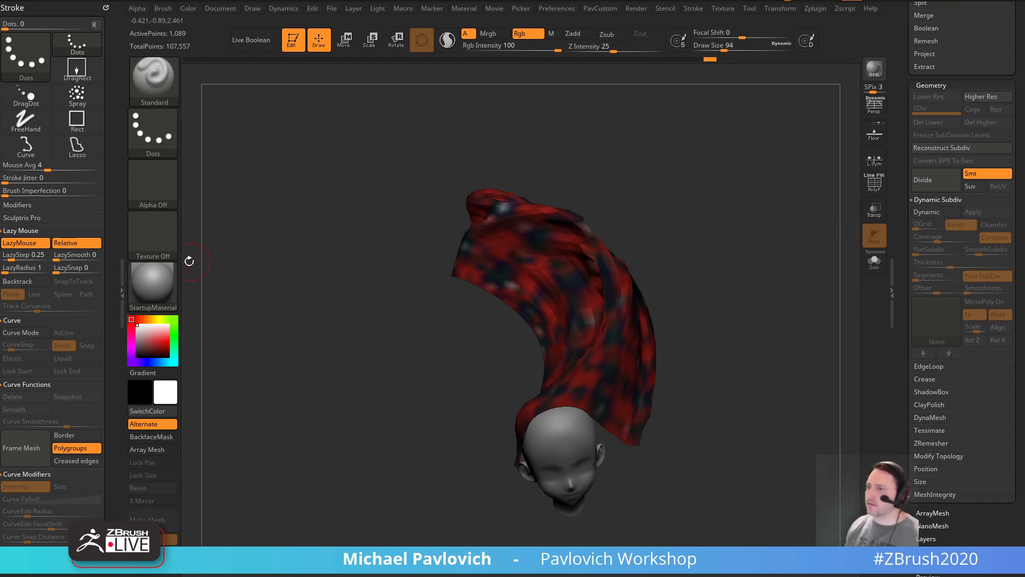
click(154, 285)
click(834, 476)
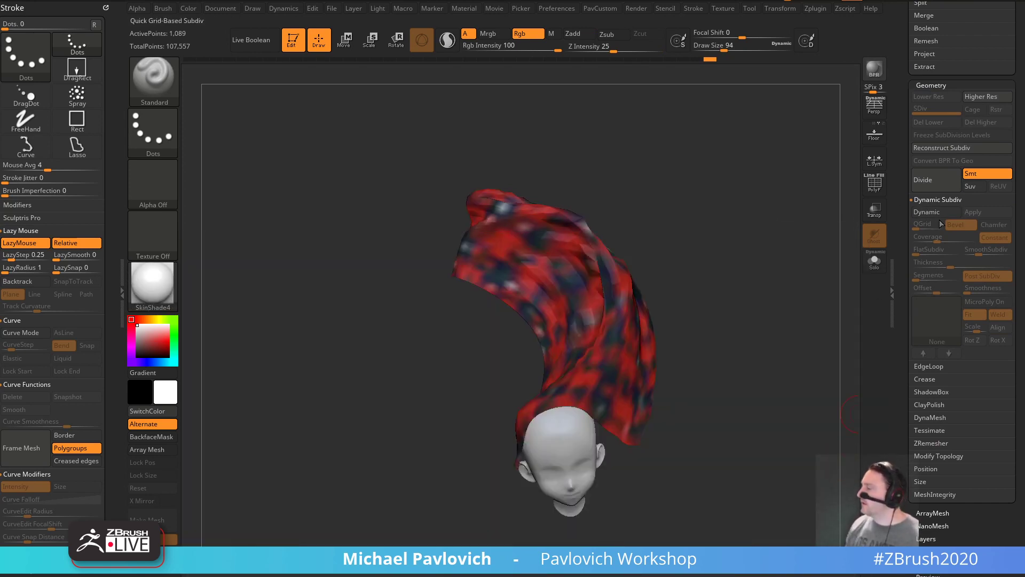
click(934, 181)
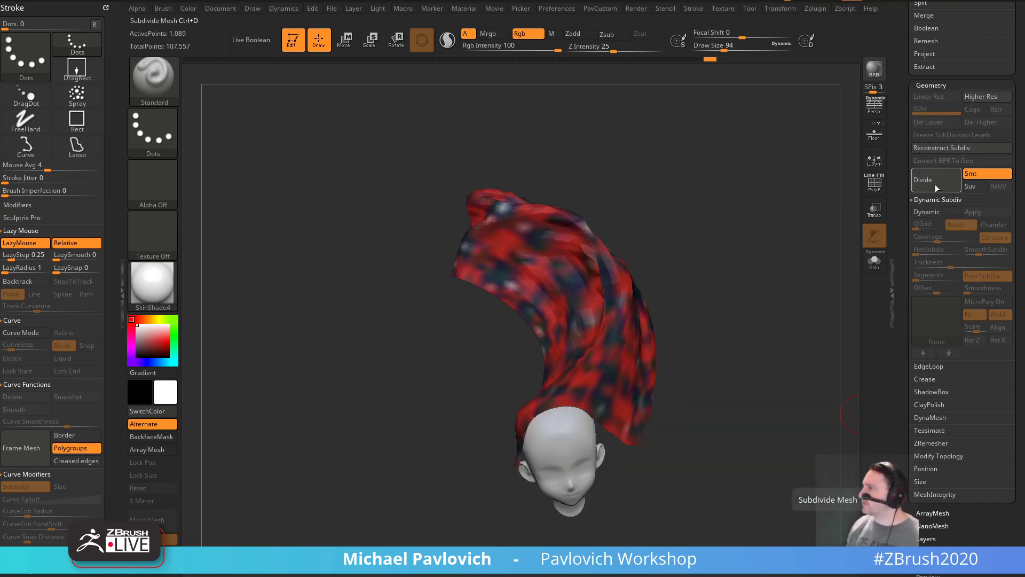
click(933, 179)
click(937, 178)
click(938, 177)
click(939, 180)
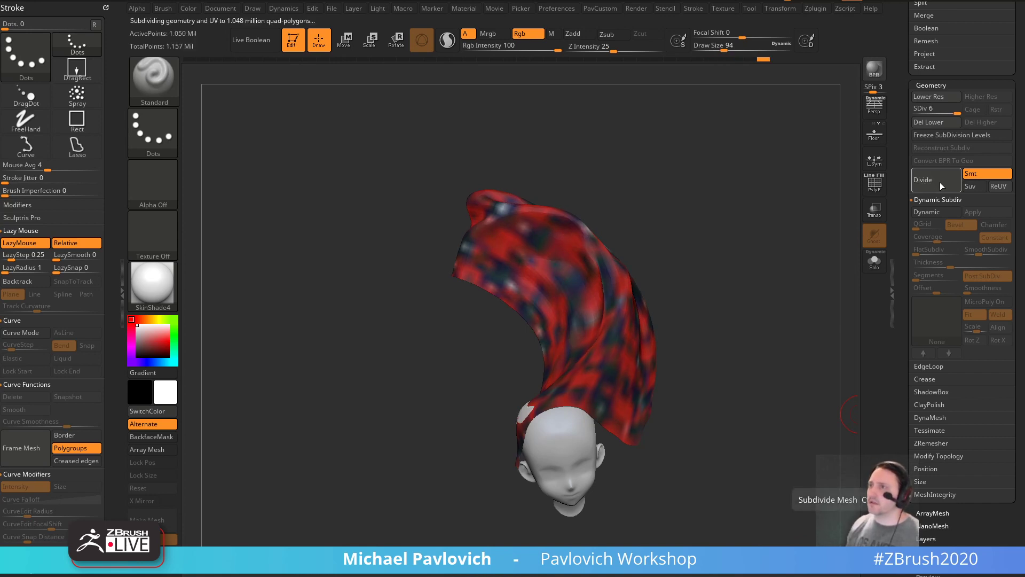
- Flatten the subdivided cloth with Morph UV and paint the tartan across it at Draw Size 274, with LazyMouse off
scroll(913, 124, down, 10)
scroll(913, 124, down, 1)
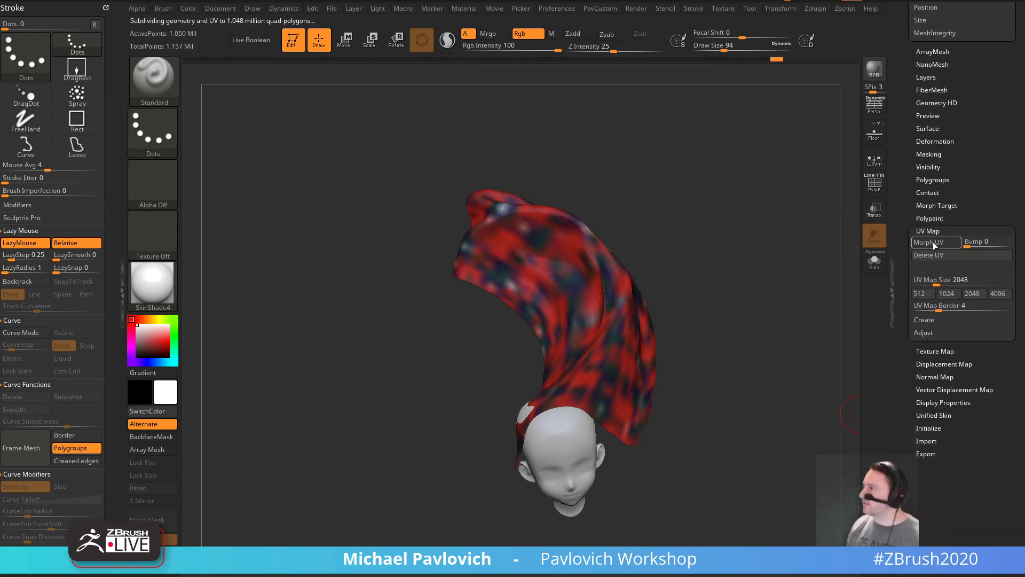
click(934, 242)
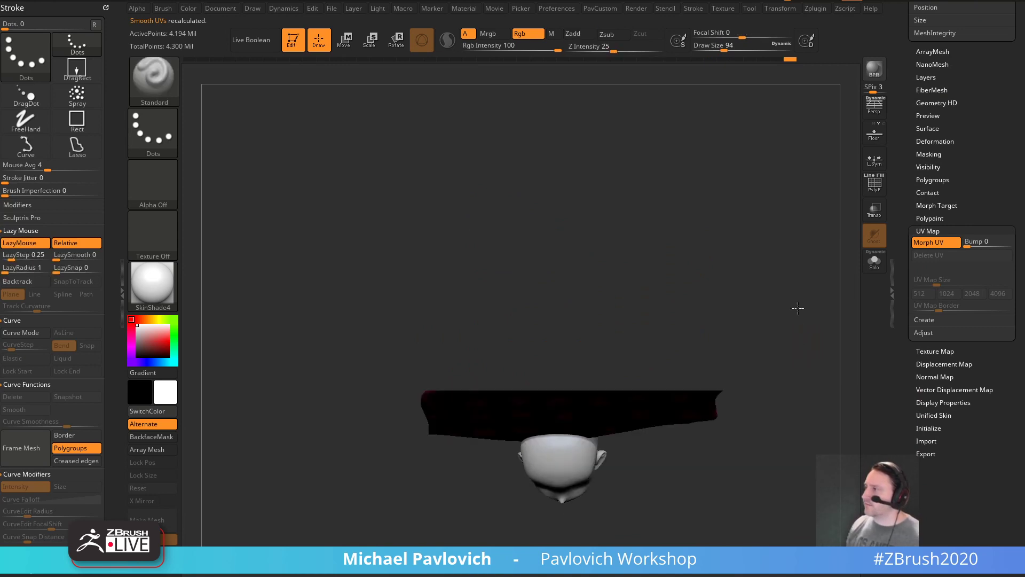
key(shift)
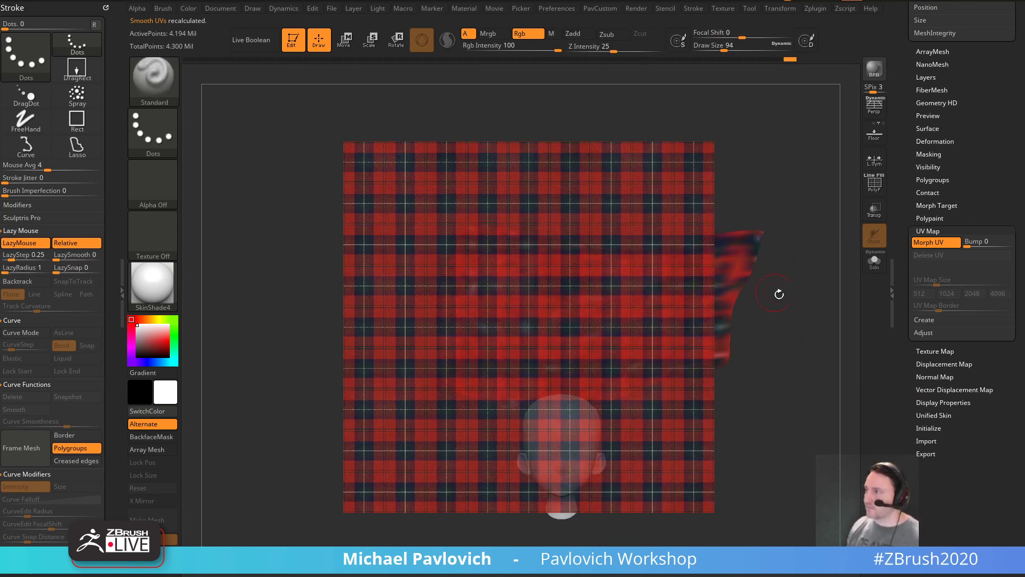
key(s)
click(667, 315)
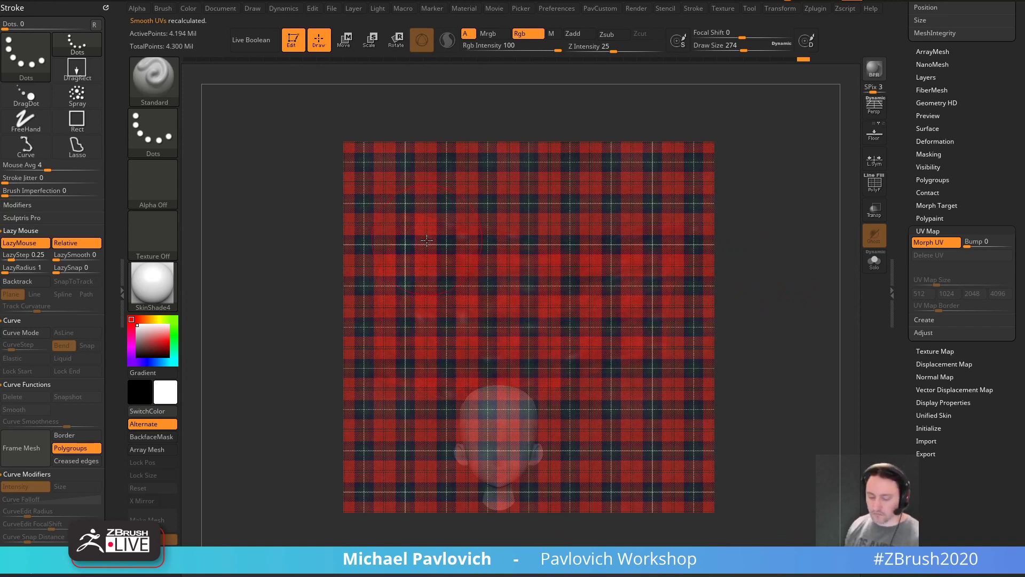
key(l)
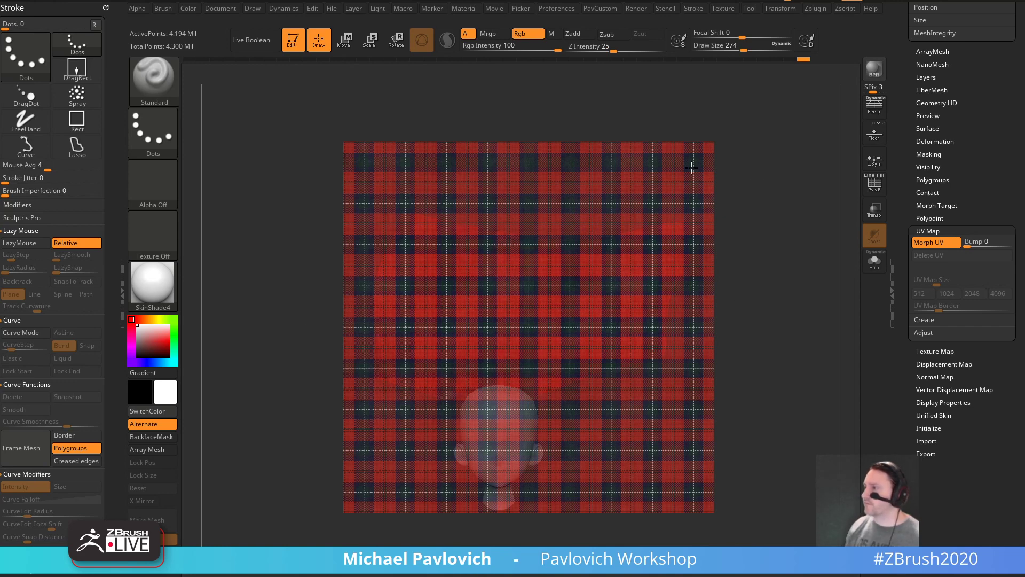
key(shift+z)
- Paint the tartan over the missed lower-left area at Draw Size 182 and morph the cloth back to its 3D shape
key(bracketleft)
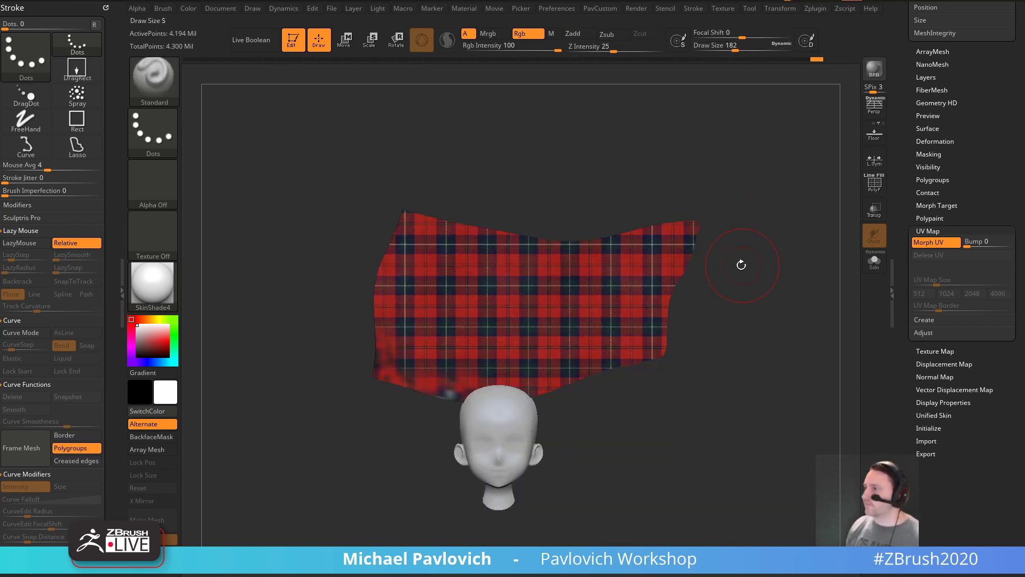
key(shift+z)
key(z)
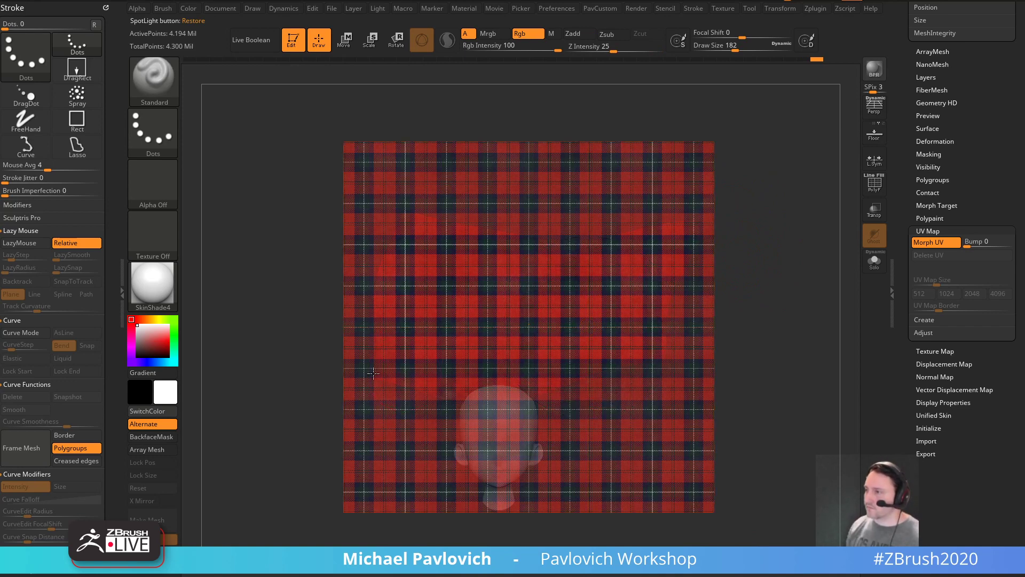
key(shift+z)
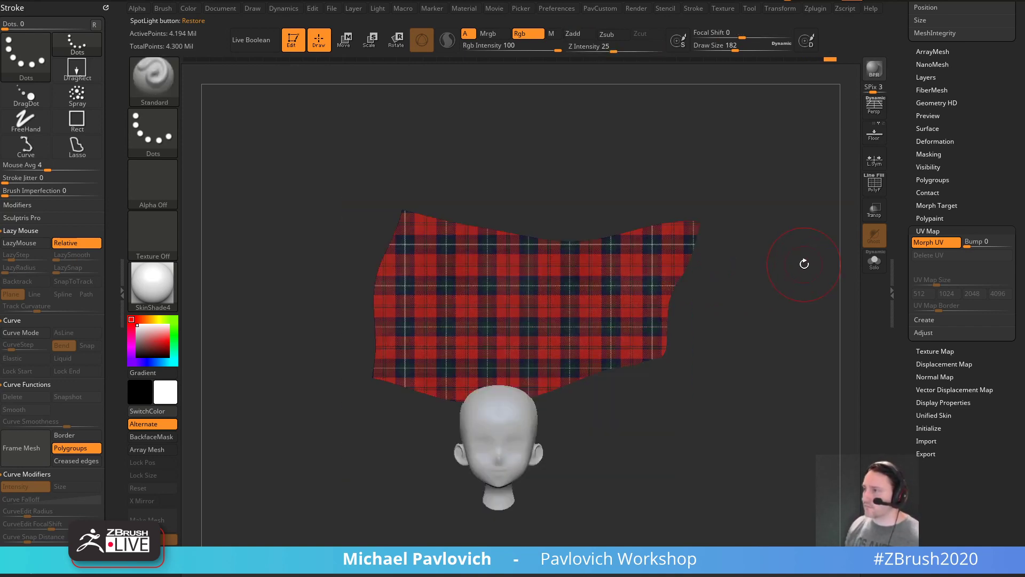
click(938, 246)
drag(794, 345, 709, 322)
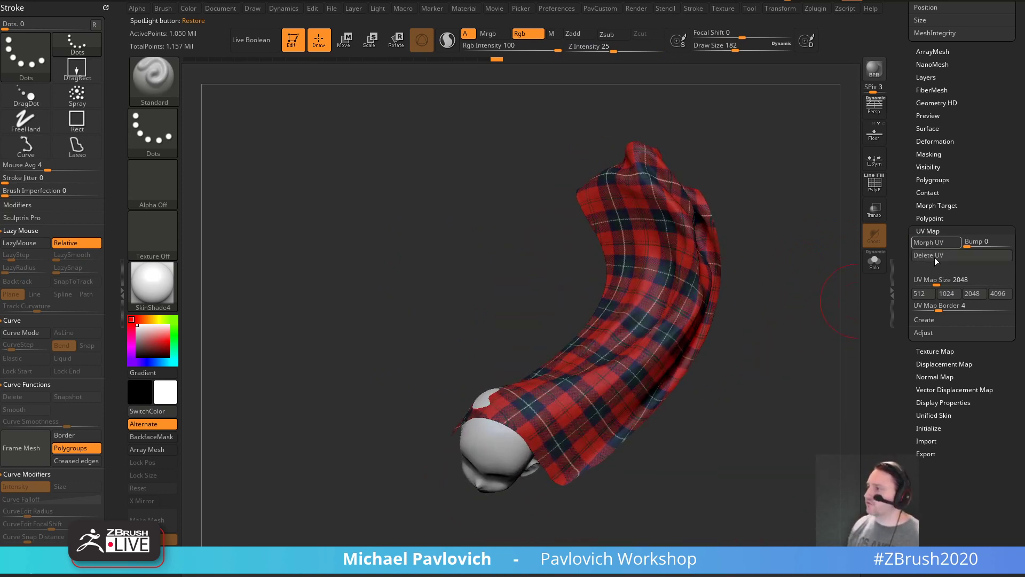
- Flatten the cloth, sculpt a straight diagonal ClayBuildup stroke across it and morph it back to 3D
click(936, 243)
shift+drag(822, 304, 801, 279)
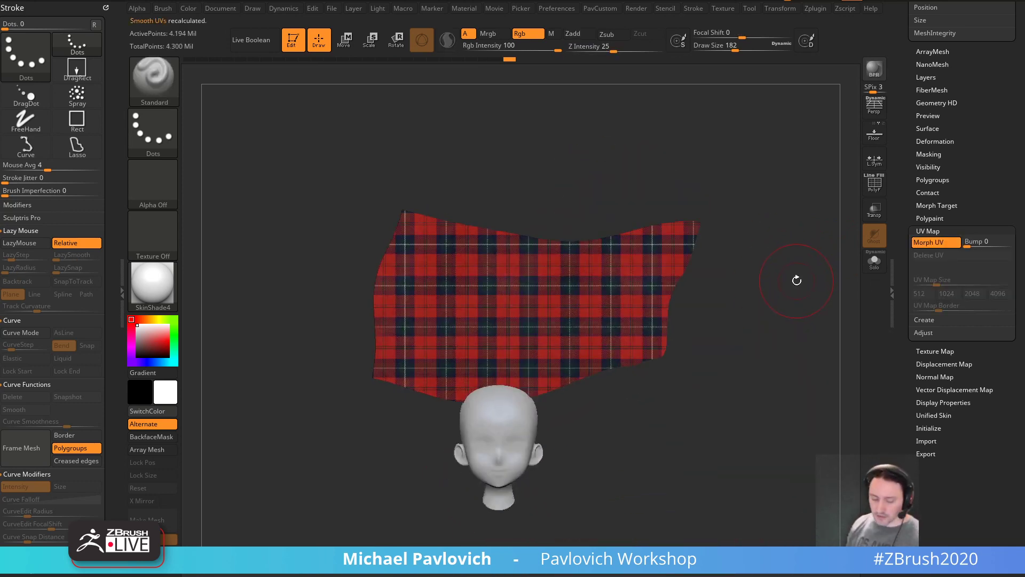
key(b)
key(c)
key(b)
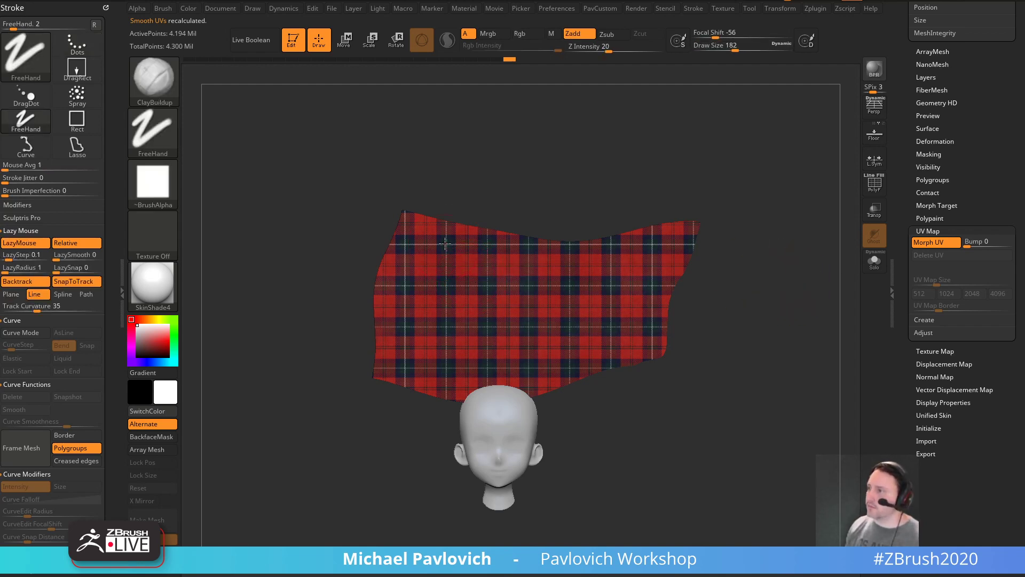
mouse_move(445, 244)
mouse_down()
mouse_move(572, 348)
mouse_move(578, 376)
mouse_up()
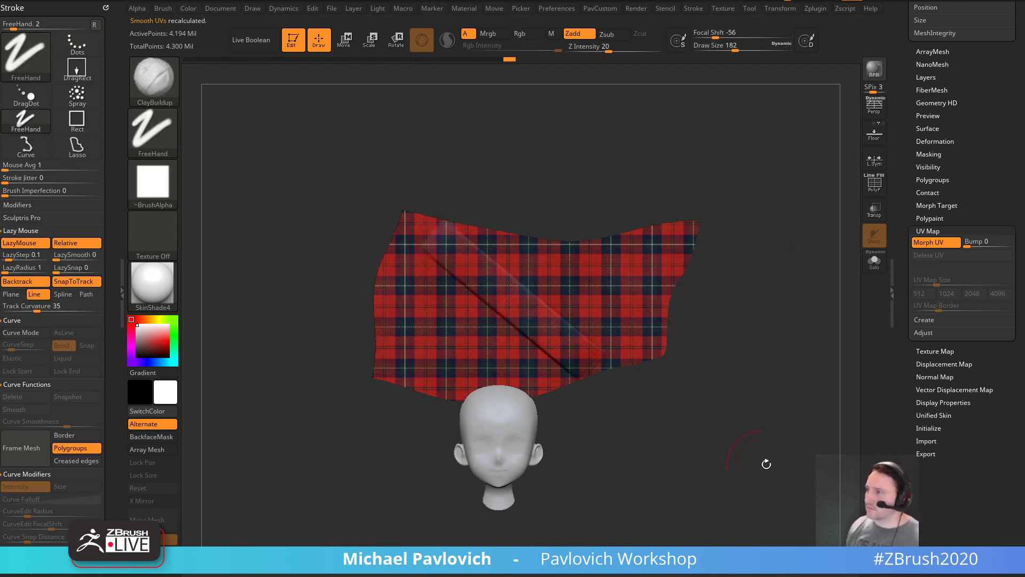
click(935, 243)
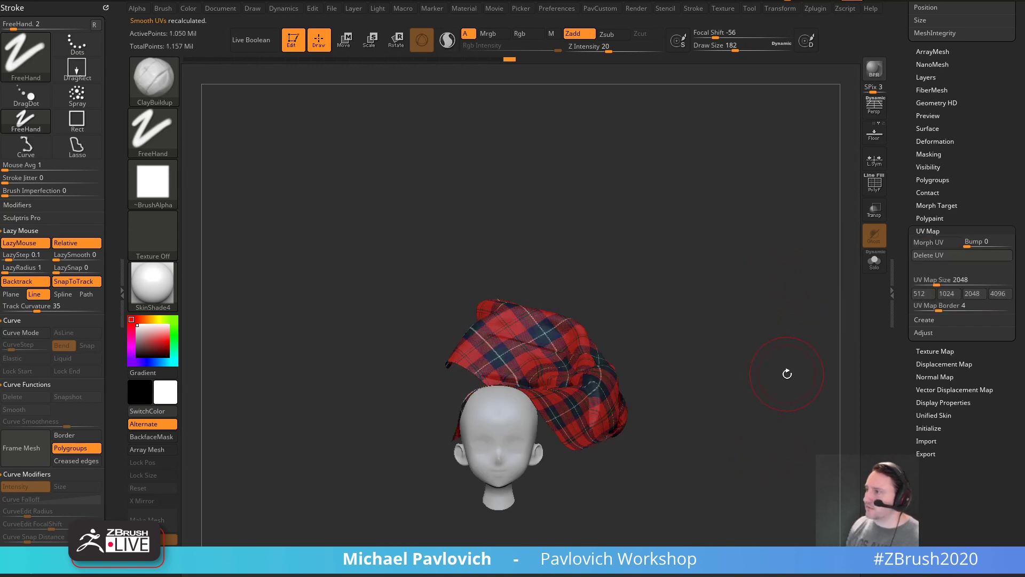
drag(786, 374, 809, 412)
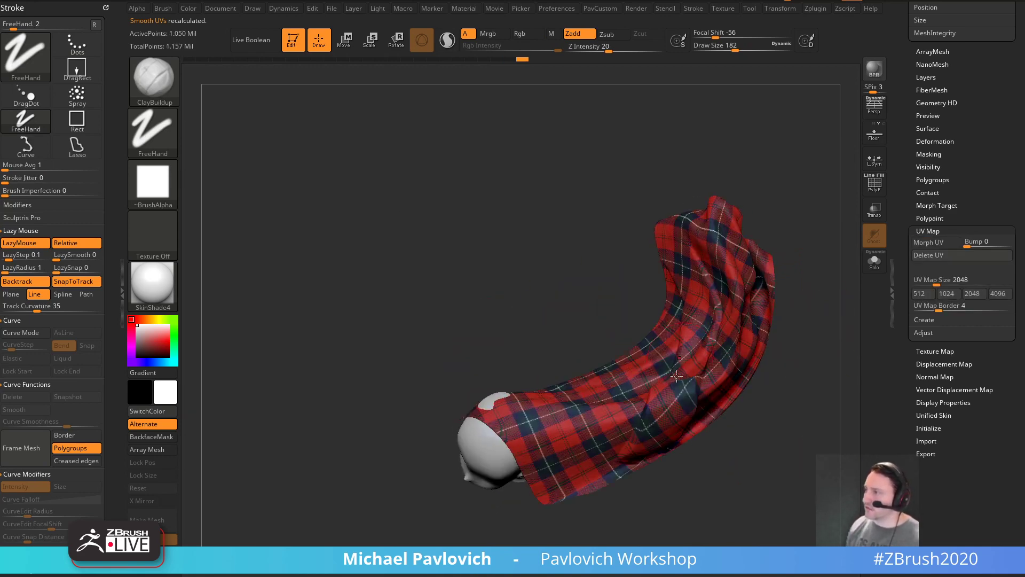
drag(785, 373, 801, 408)
- Set the Draw Size to 59, flatten the cloth with Morph UV and switch to the Standard brush
key(s)
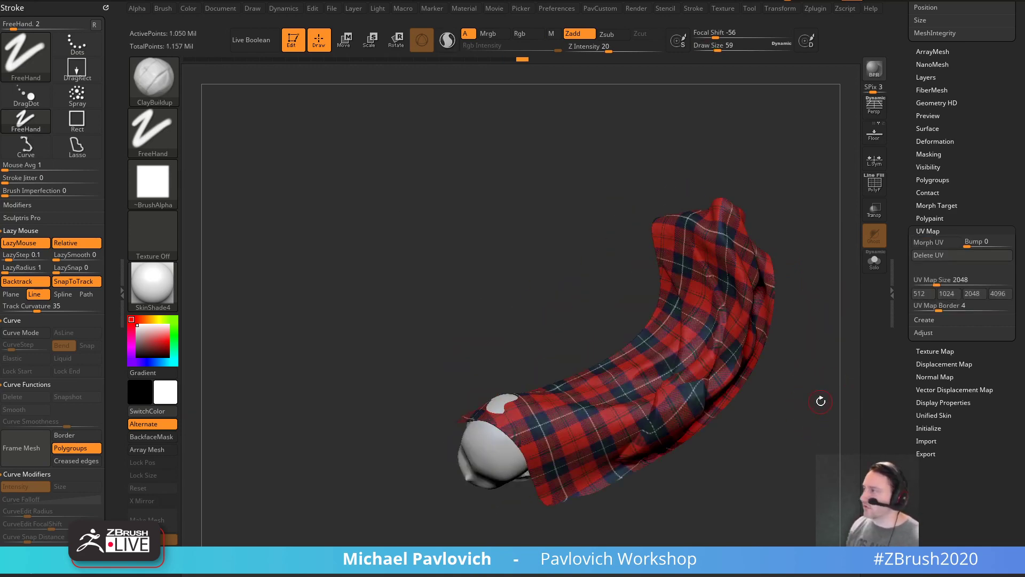
click(935, 242)
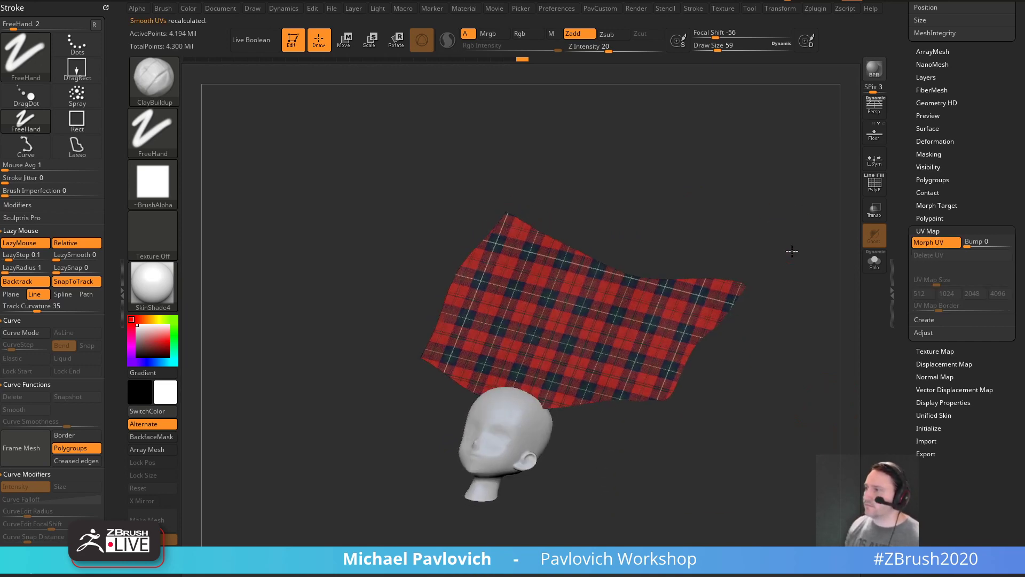
drag(792, 251, 797, 241)
key(b)
key(s)
key(t)
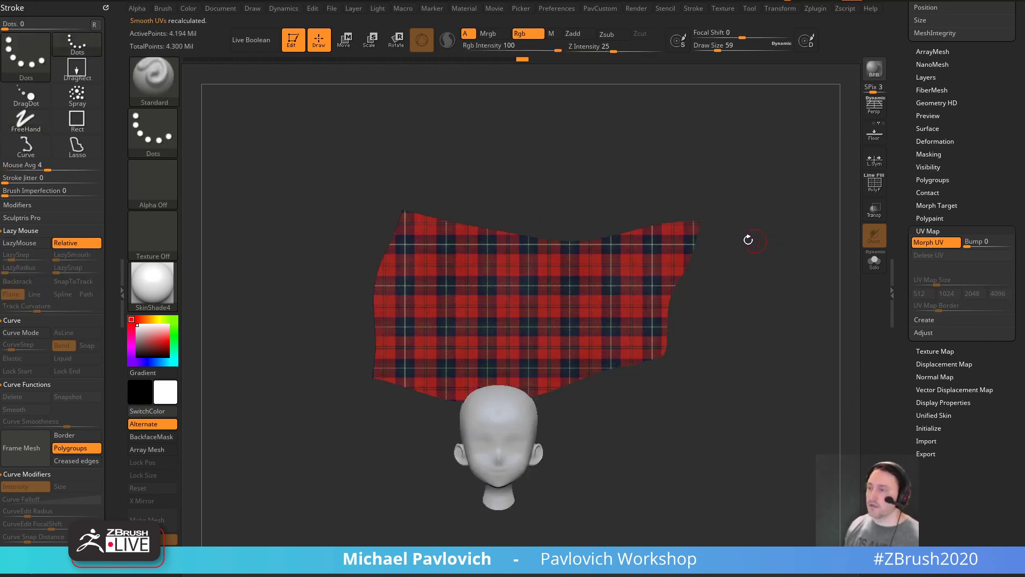
- Assign the solid square BrushAlpha to the Standard brush and choose orange as the paint color
click(154, 183)
click(474, 184)
click(154, 183)
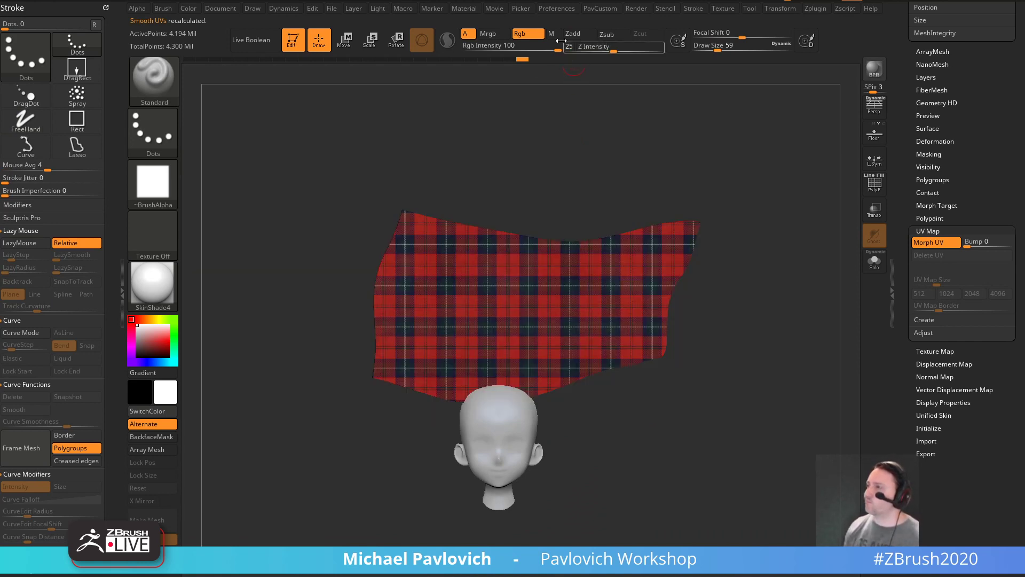
click(157, 320)
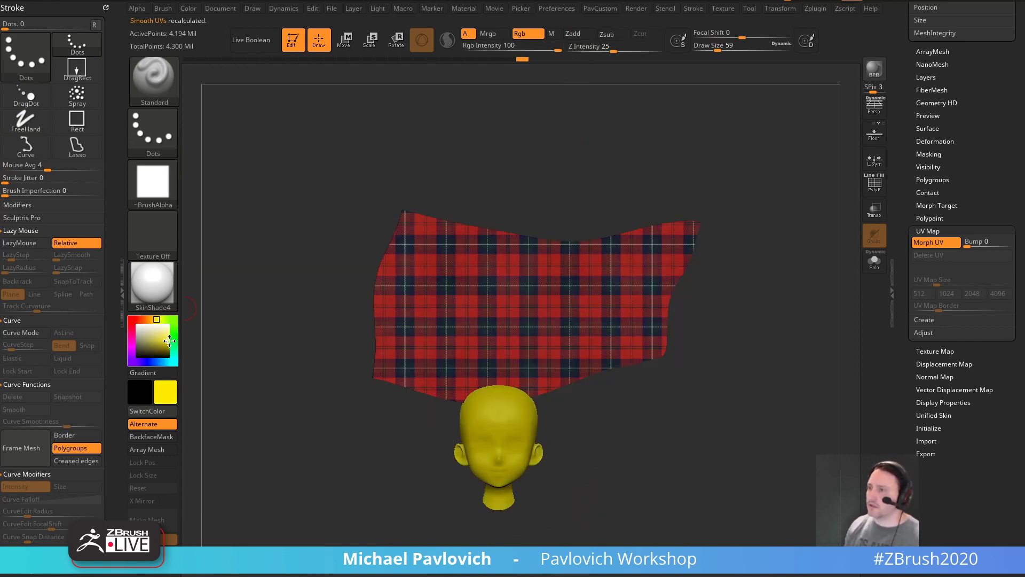
click(148, 320)
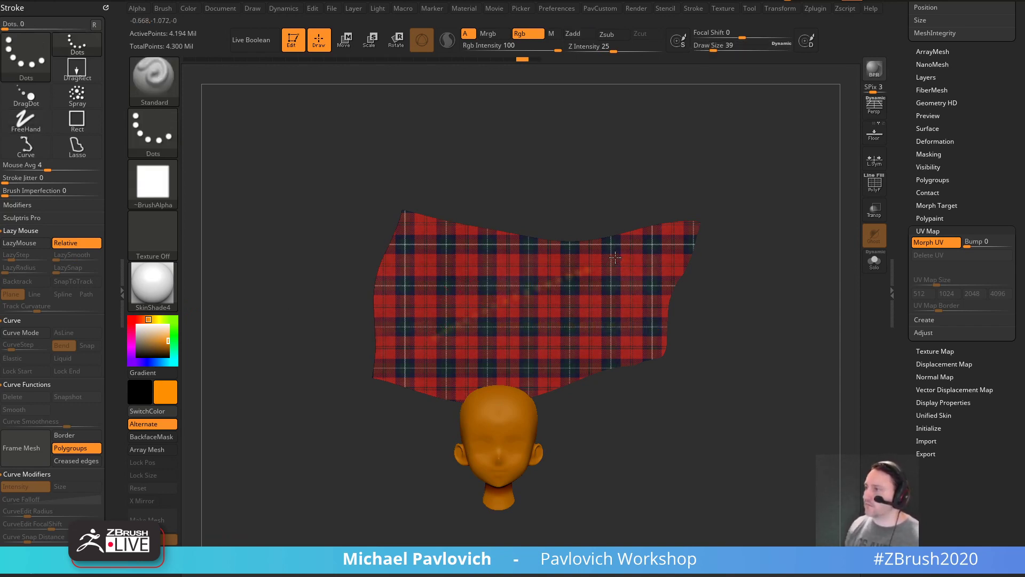
- Enable LazyMouse, paint an orange diagonal stripe across the flattened cloth at Draw Size 39 and morph it back to 3D
key(l)
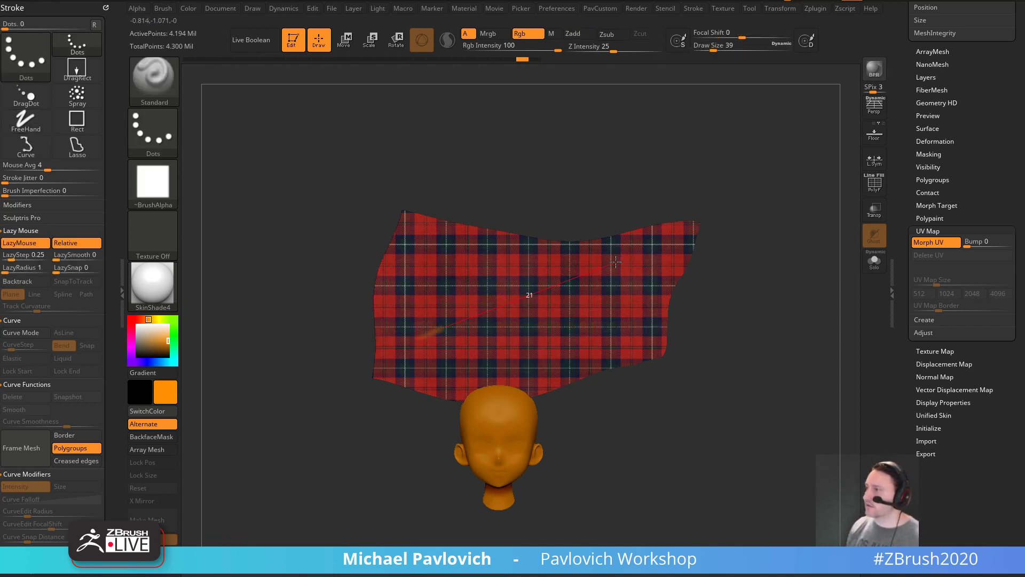
drag(616, 261, 688, 244)
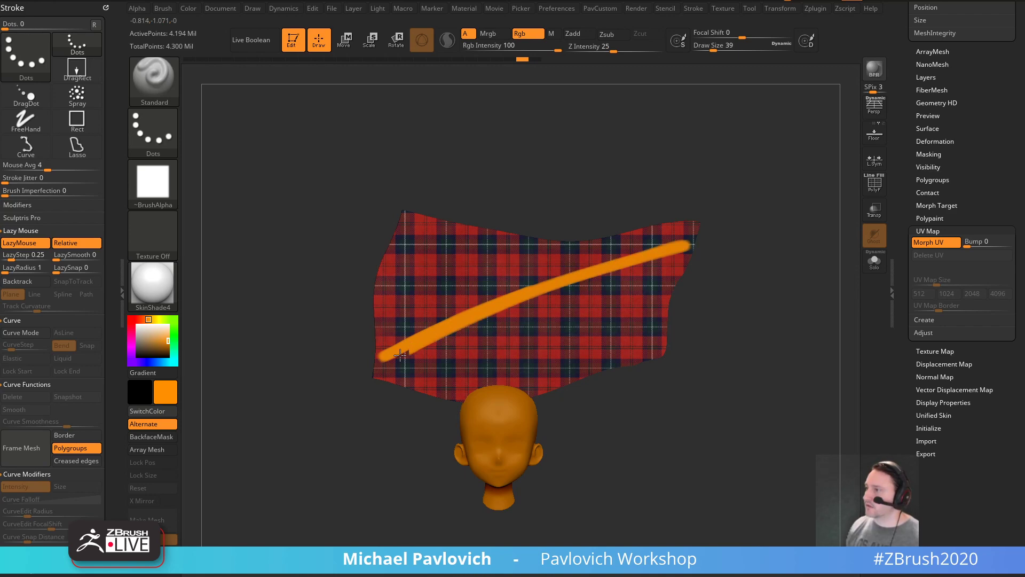
click(912, 248)
drag(773, 330, 820, 302)
drag(844, 453, 747, 245)
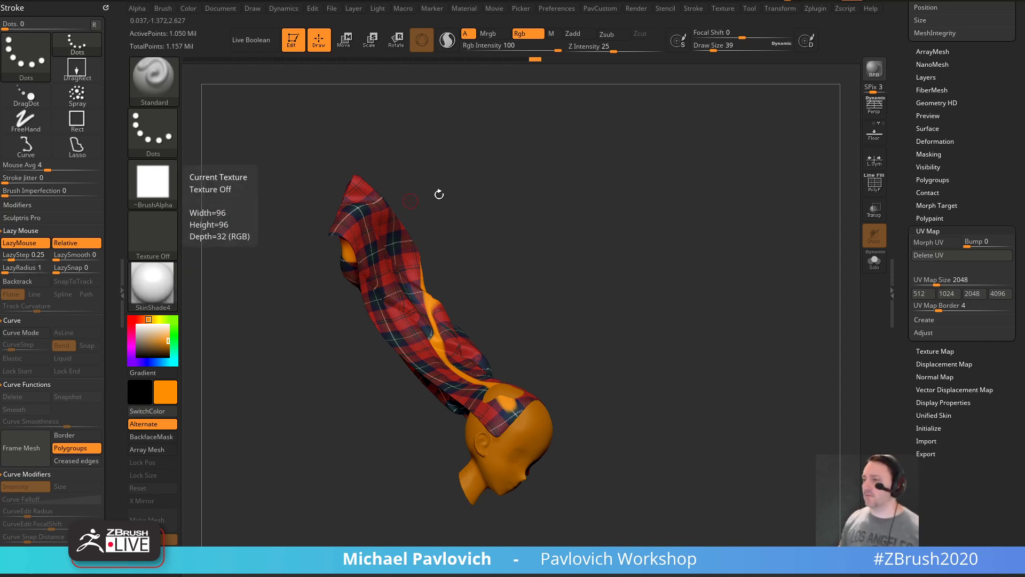
drag(437, 192, 435, 255)
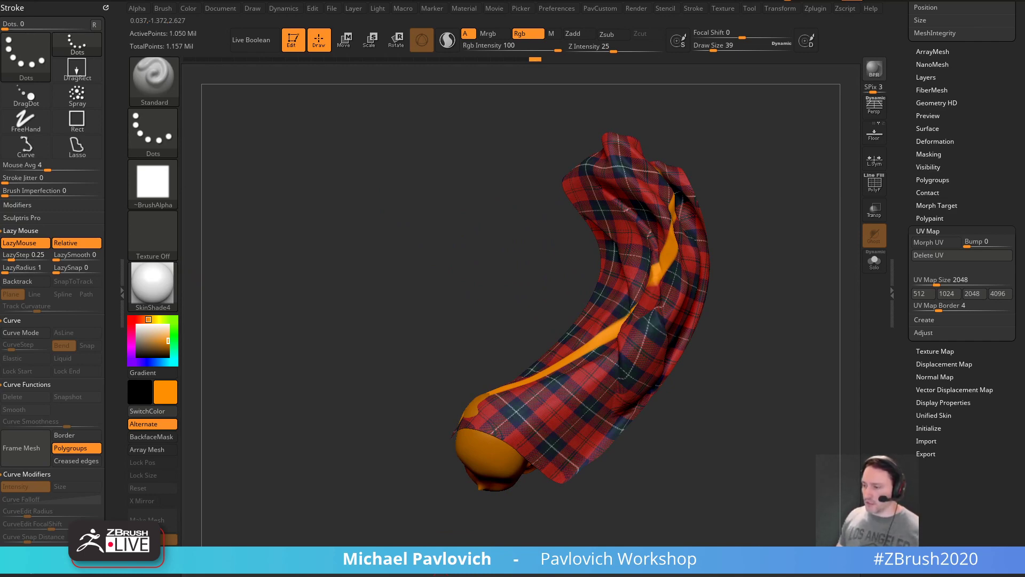
- Switch to the web browser, close the YouTube mini-player and open the "ZBrush 2020 What's New" playlist
drag(717, 576, 741, 2)
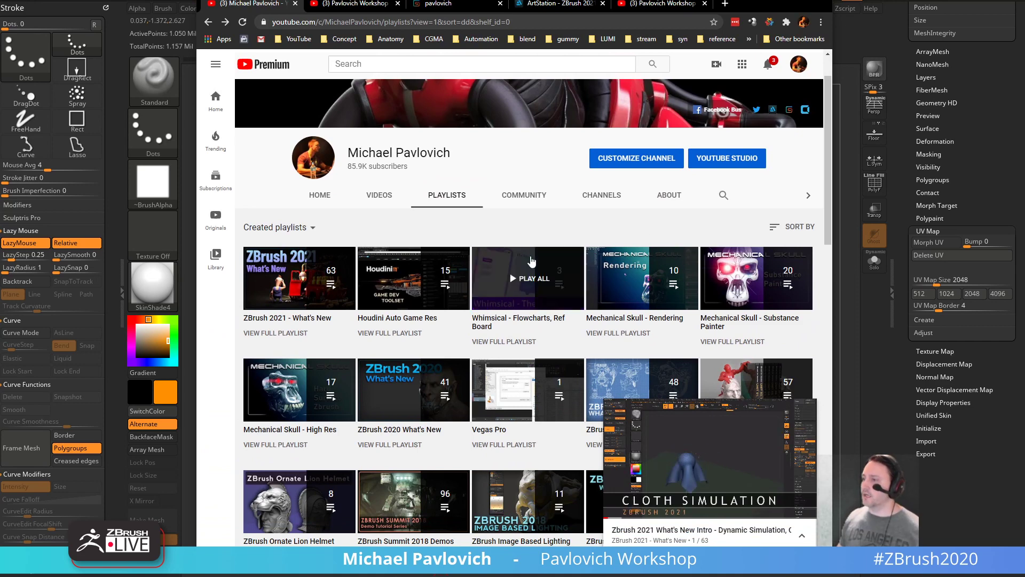
click(806, 409)
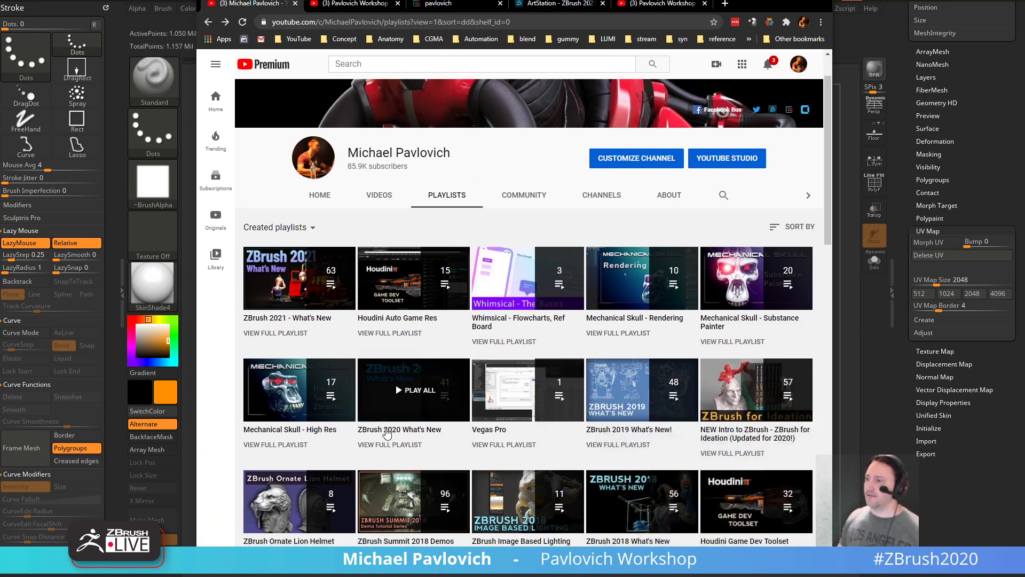
click(387, 430)
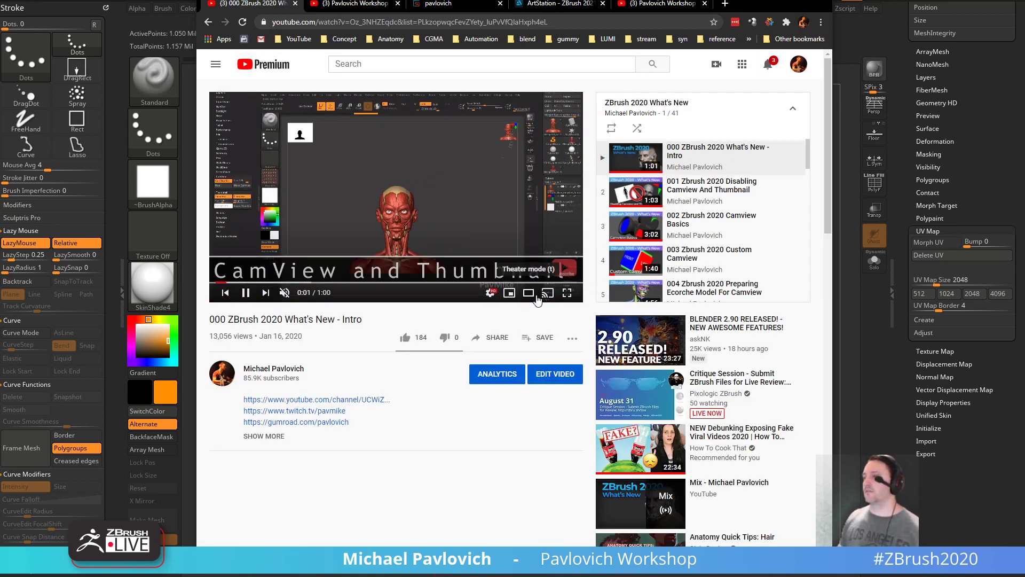
- Show the intro video in theater mode, look through the ZBrush 2020 What's New playlist and return to ZBrush
key(t)
scroll(533, 296, down, 4)
scroll(694, 343, down, 20)
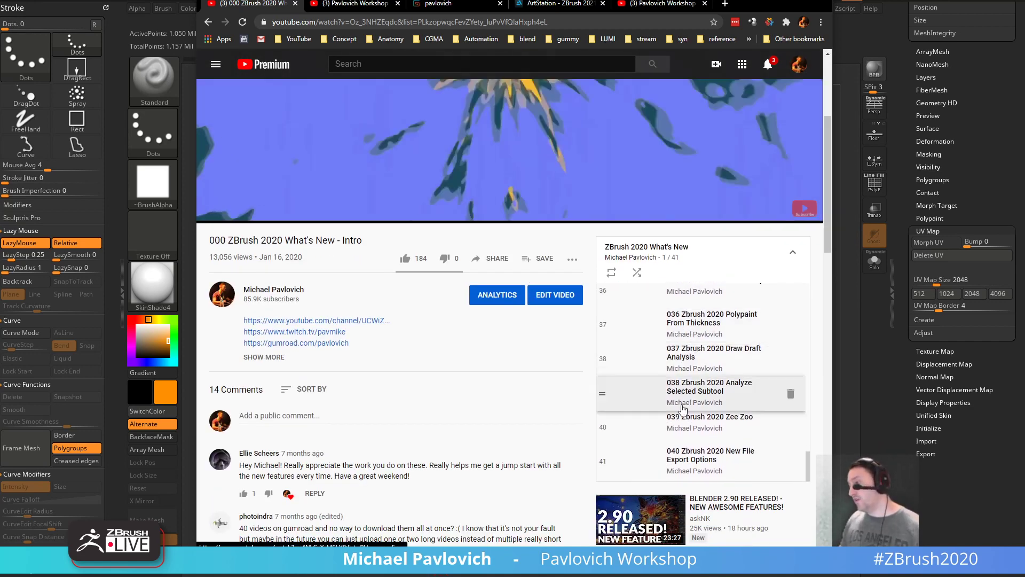
scroll(682, 409, up, 13)
scroll(681, 408, up, 9)
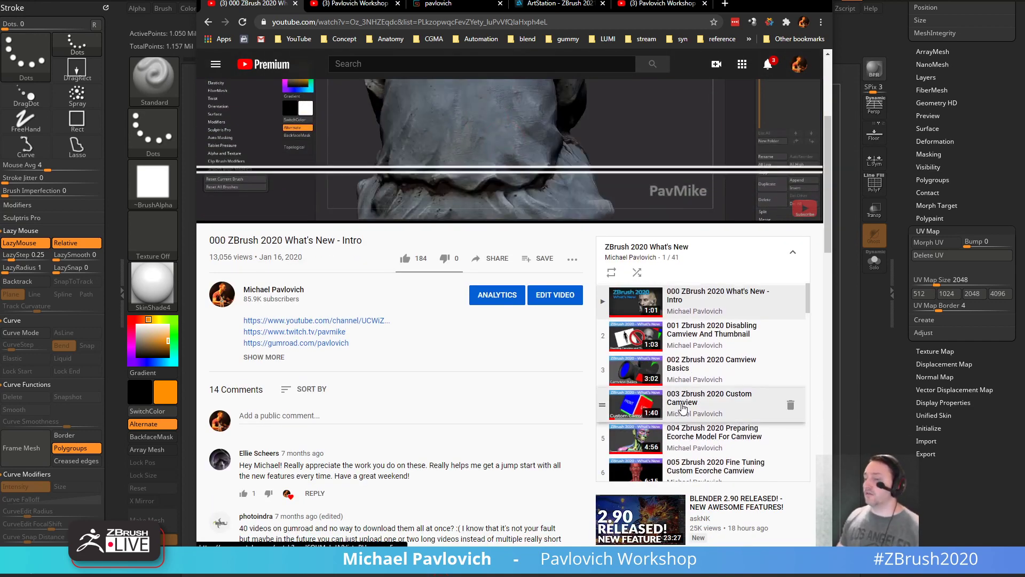
click(573, 21)
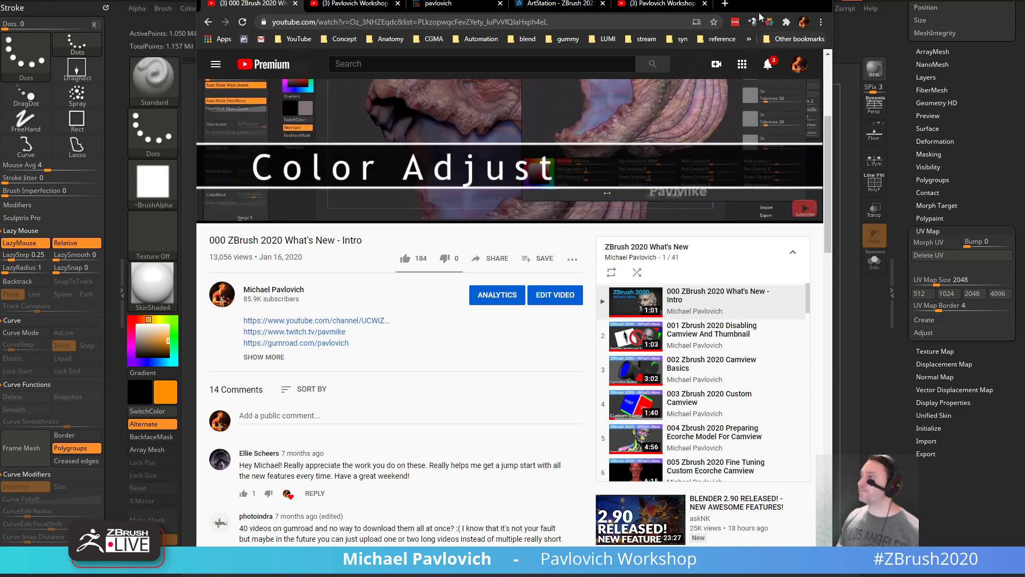
click(772, 1)
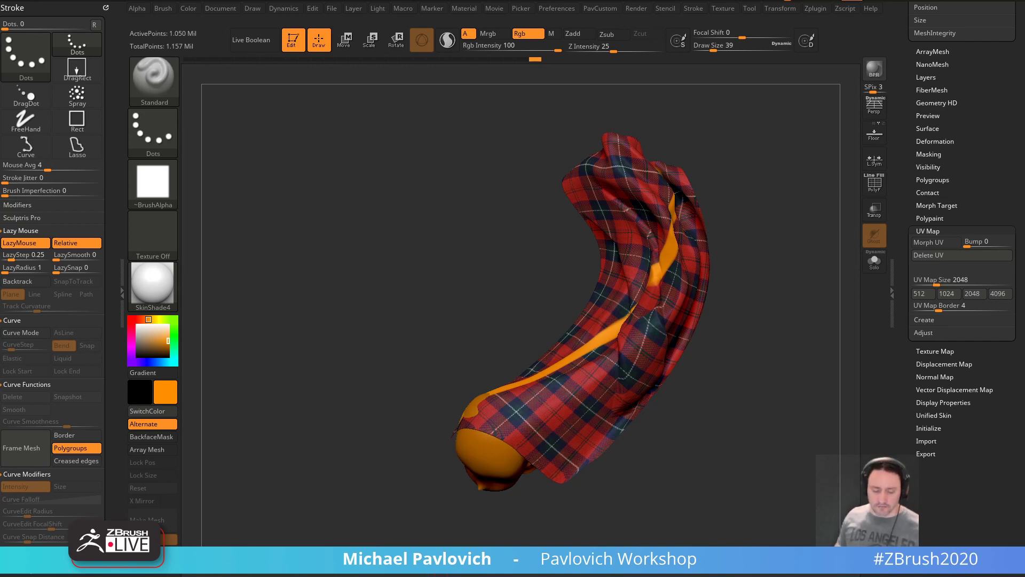
- Open Task Manager over the canvas, check the CPU's performance and close it
key(ctrl+shift+Escape)
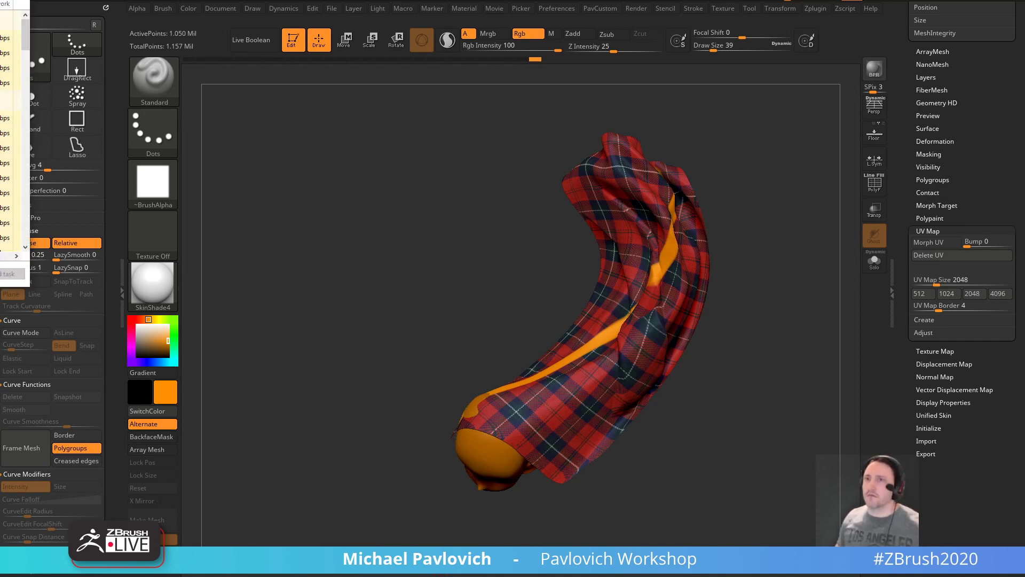
drag(0, 53, 262, 98)
click(208, 118)
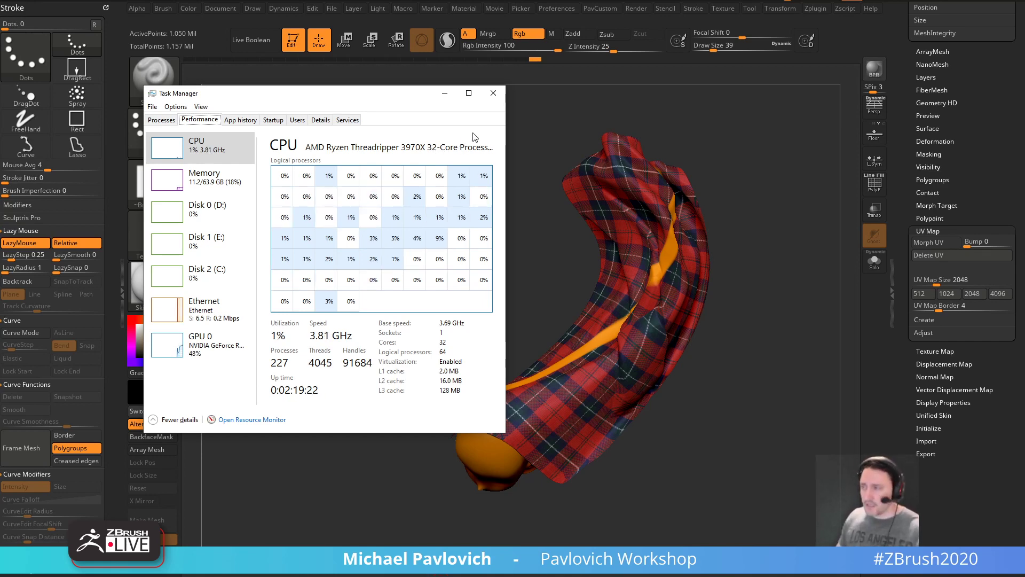
click(493, 93)
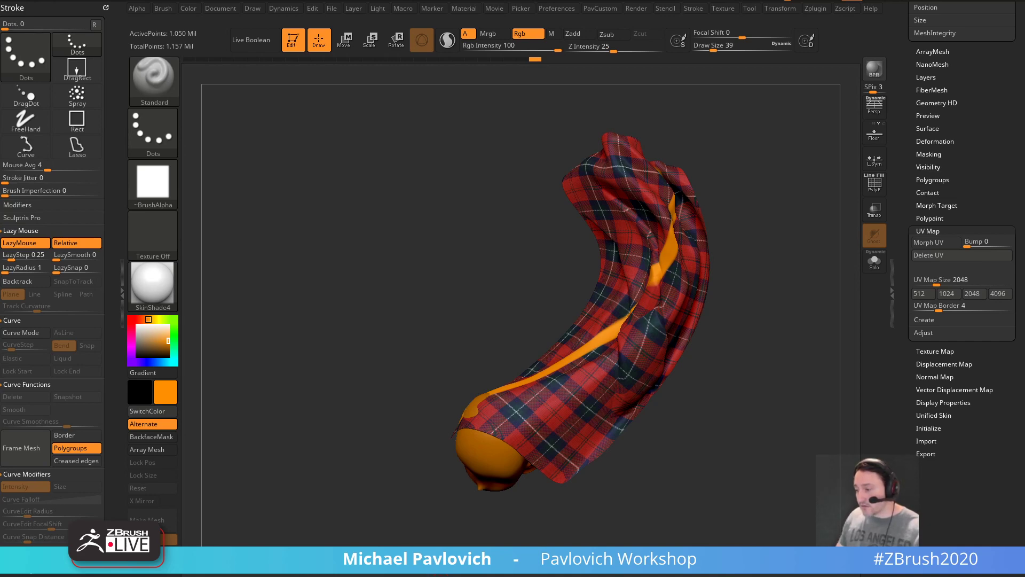
- Switch to the web browser, go back to the channel's playlists page and search the channel for "workstation"
key(alt+Tab)
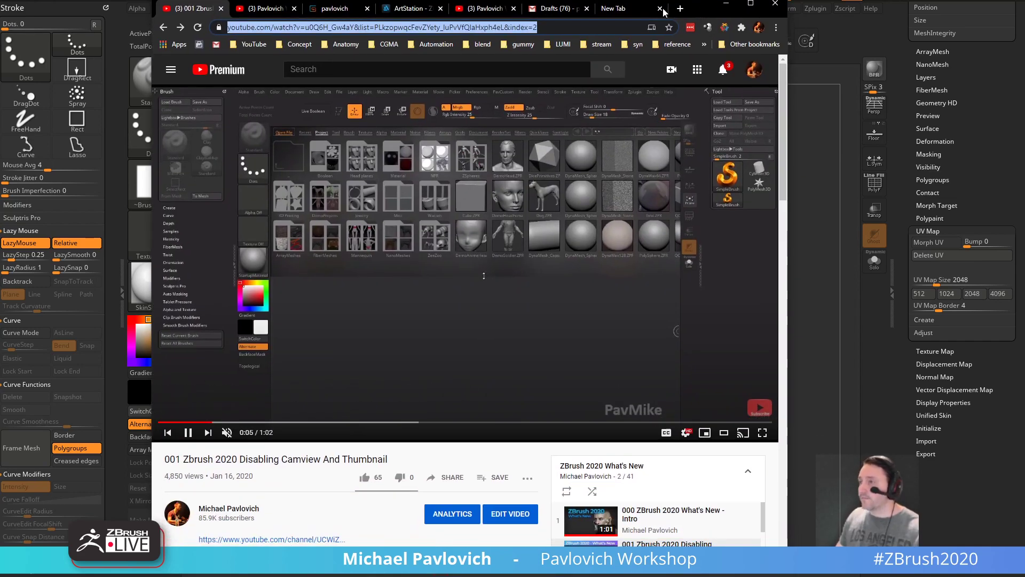
click(162, 27)
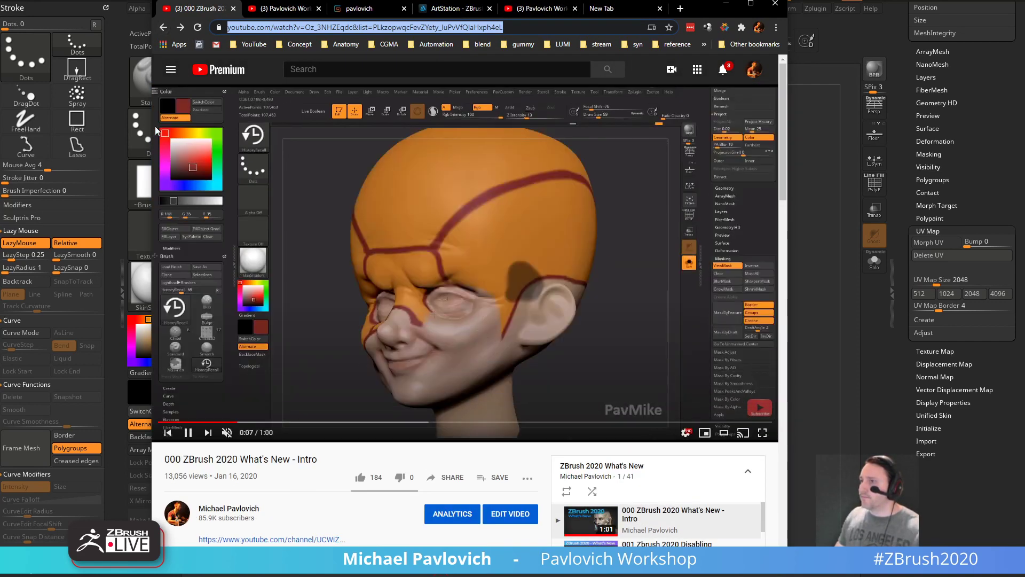
click(163, 27)
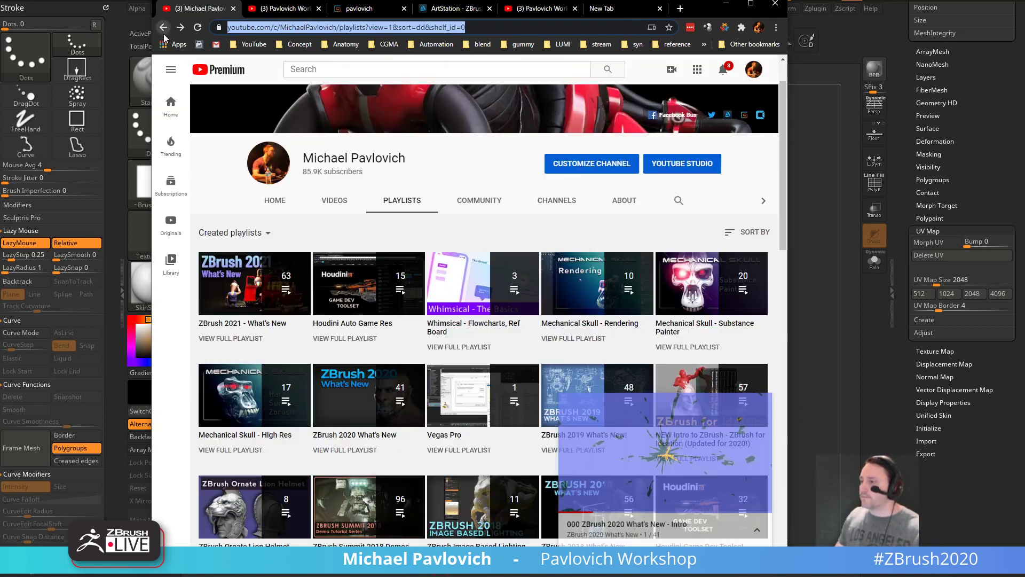
click(679, 200)
text(workstation)
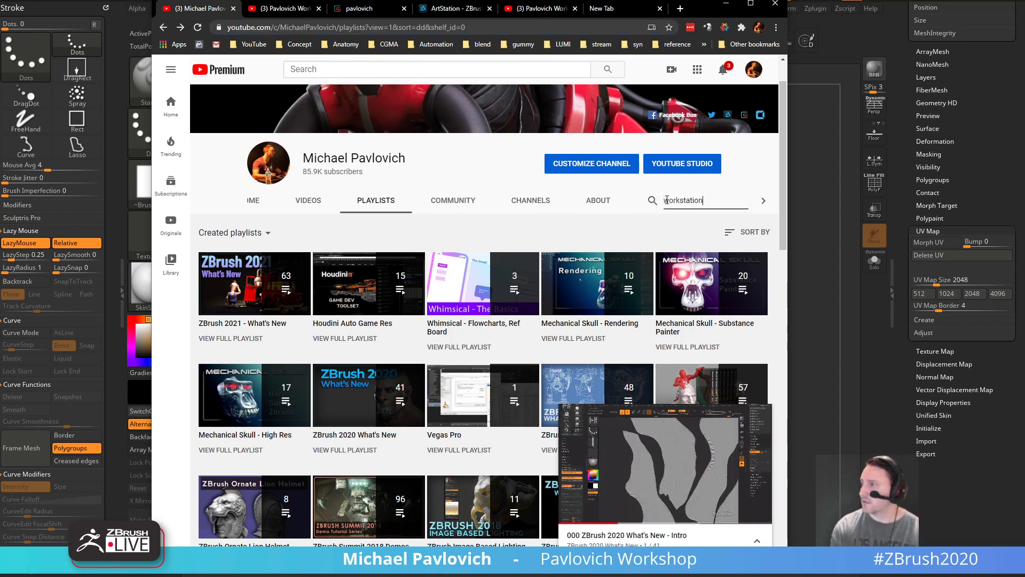
key(Return)
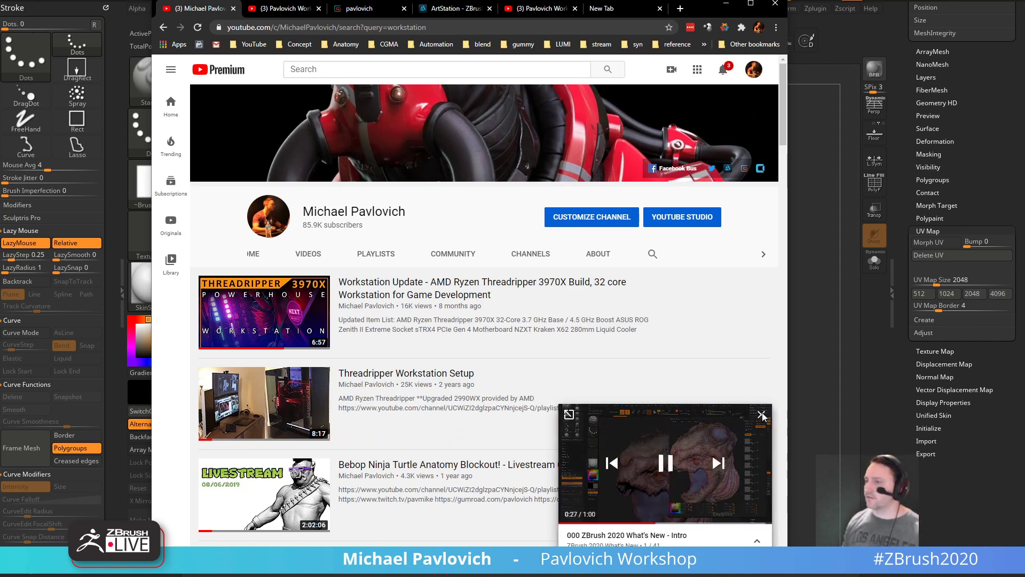
- Close the mini-player, open the "Workstation Update - AMD Ryzen Threadripper 3970X Build" video and skim through it
click(759, 410)
click(416, 287)
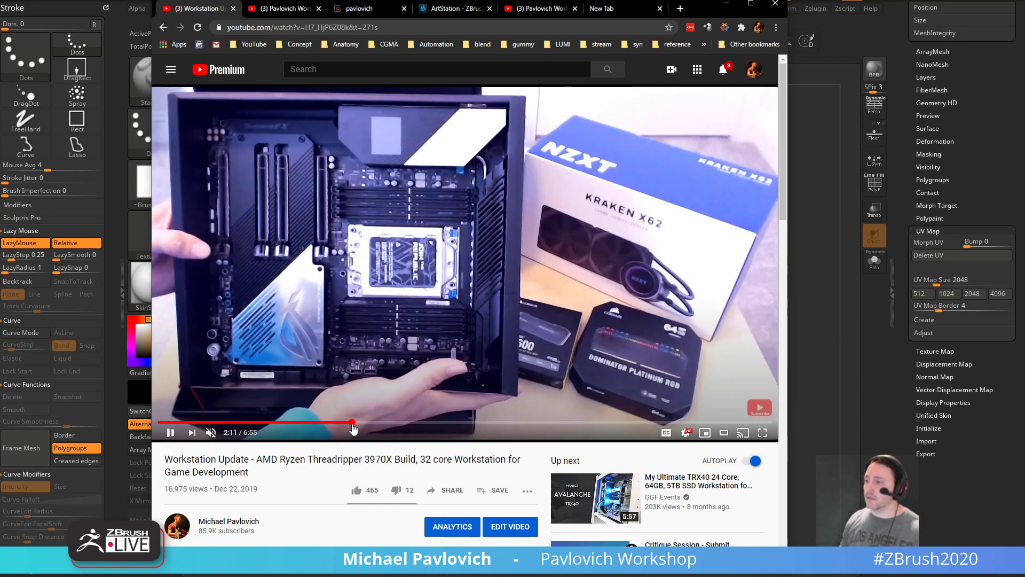
click(406, 427)
click(434, 423)
click(454, 423)
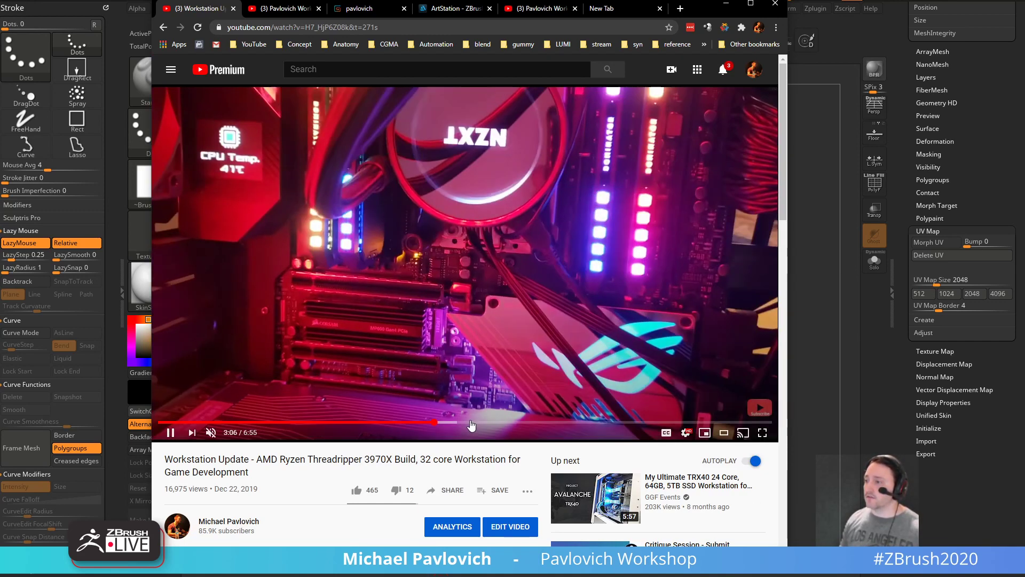
click(483, 423)
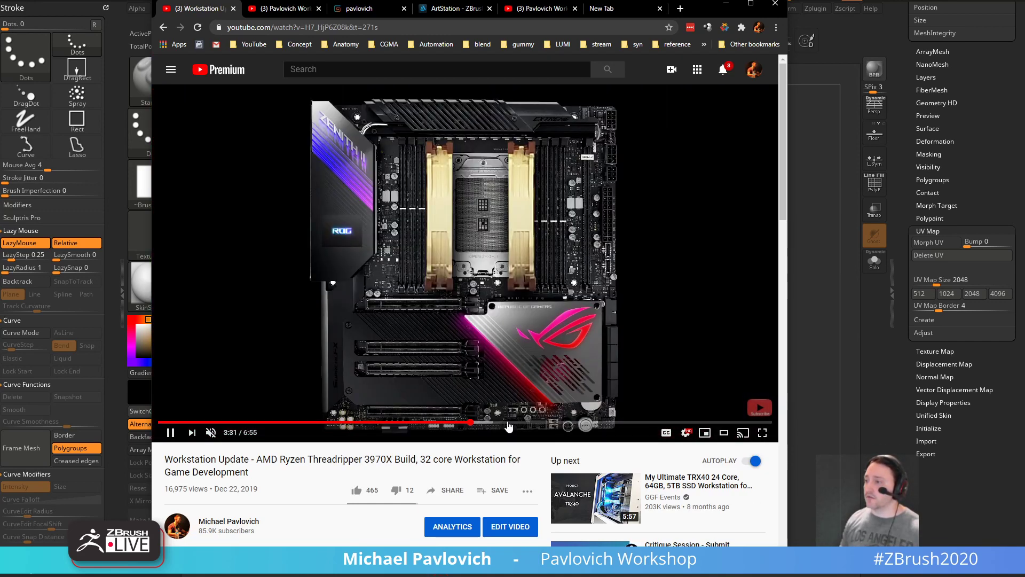
click(507, 423)
drag(549, 425, 663, 425)
- Copy the share link of the workstation update video and close the sharing dialog
click(378, 27)
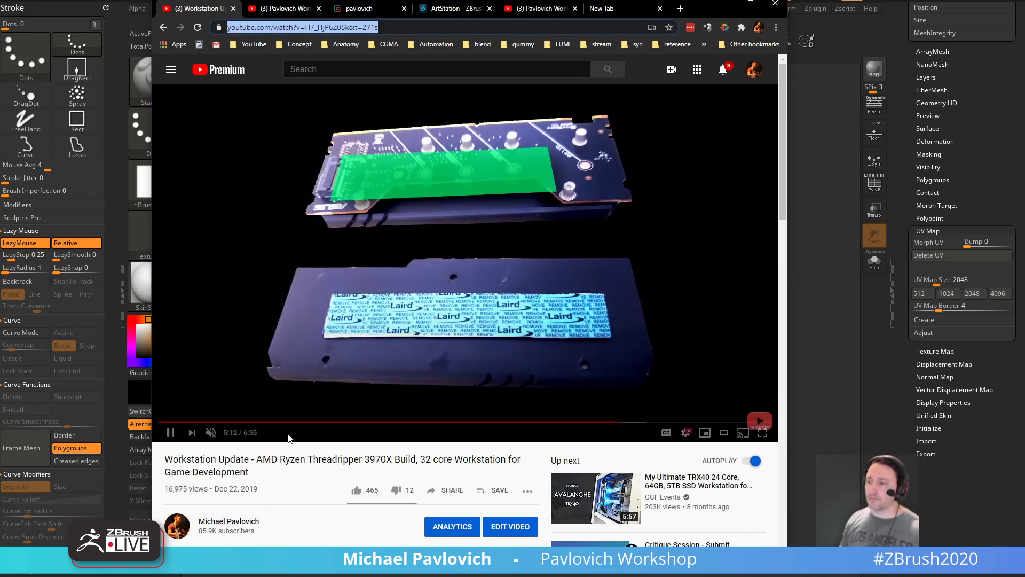
click(447, 490)
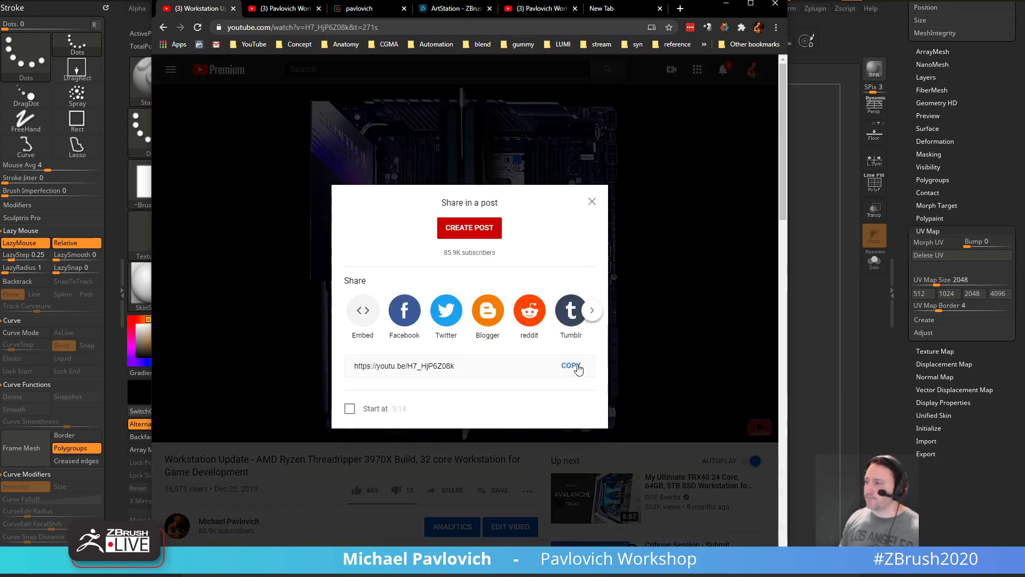
click(570, 365)
click(592, 201)
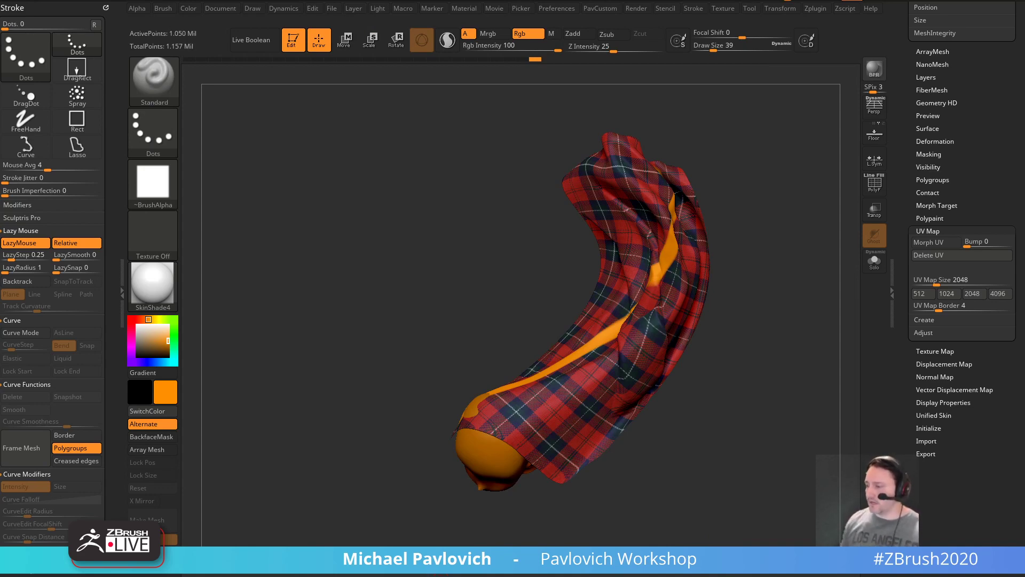
- Switch to the web browser, look over the channel's "snakehook" search results and minimize the browser
key(alt+Tab)
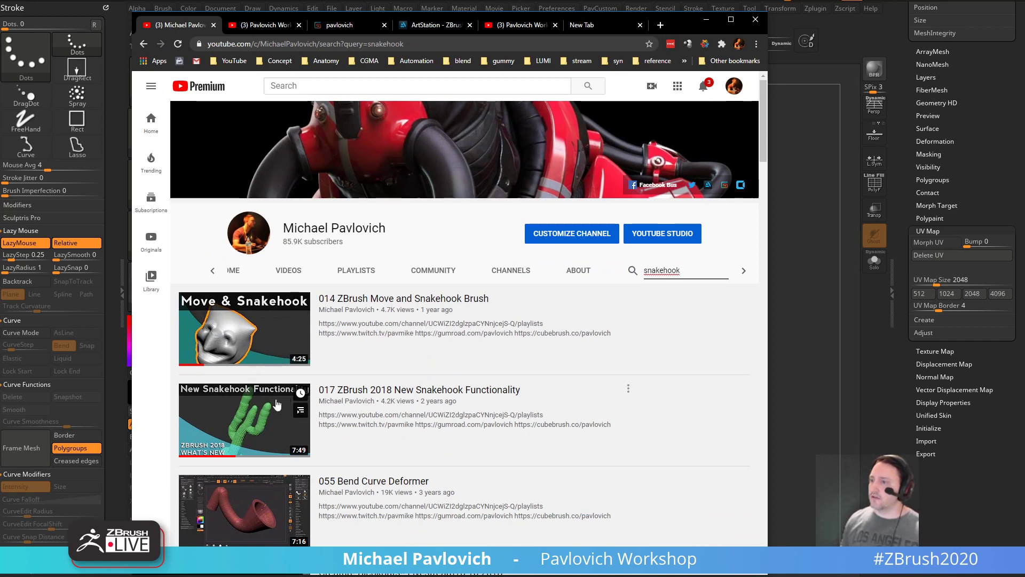
scroll(405, 413, down, 3)
scroll(410, 446, up, 3)
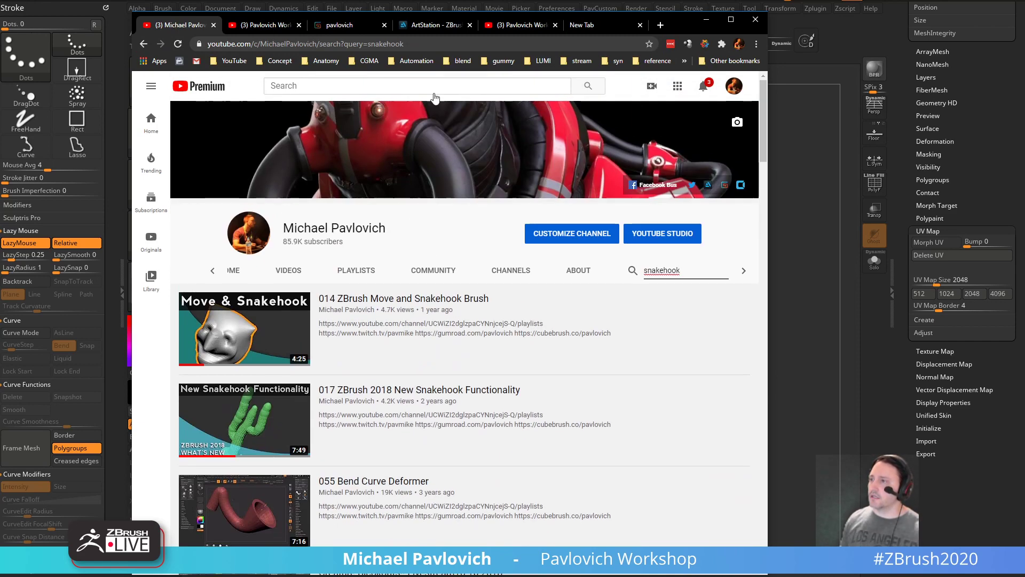
click(456, 39)
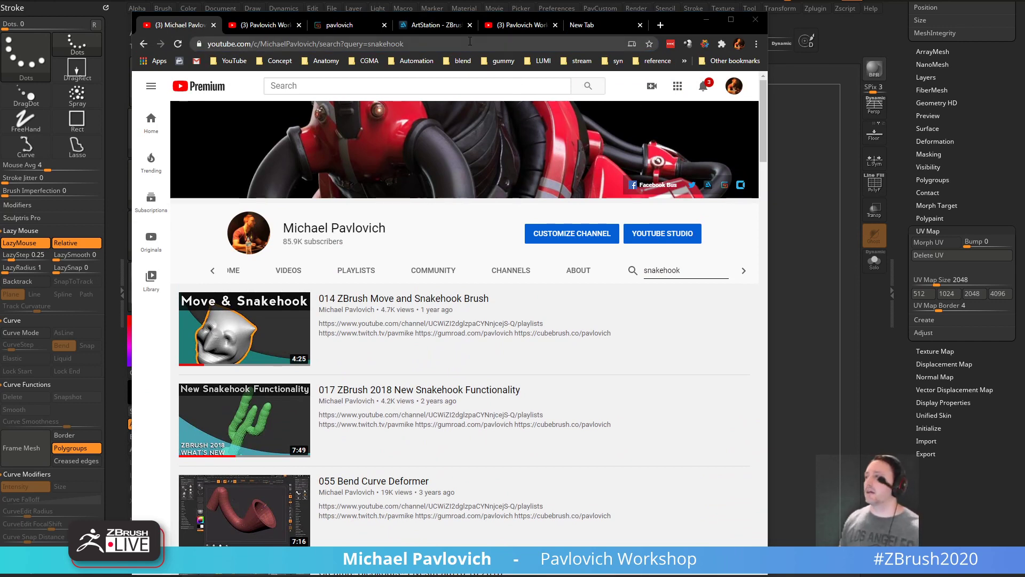
click(706, 20)
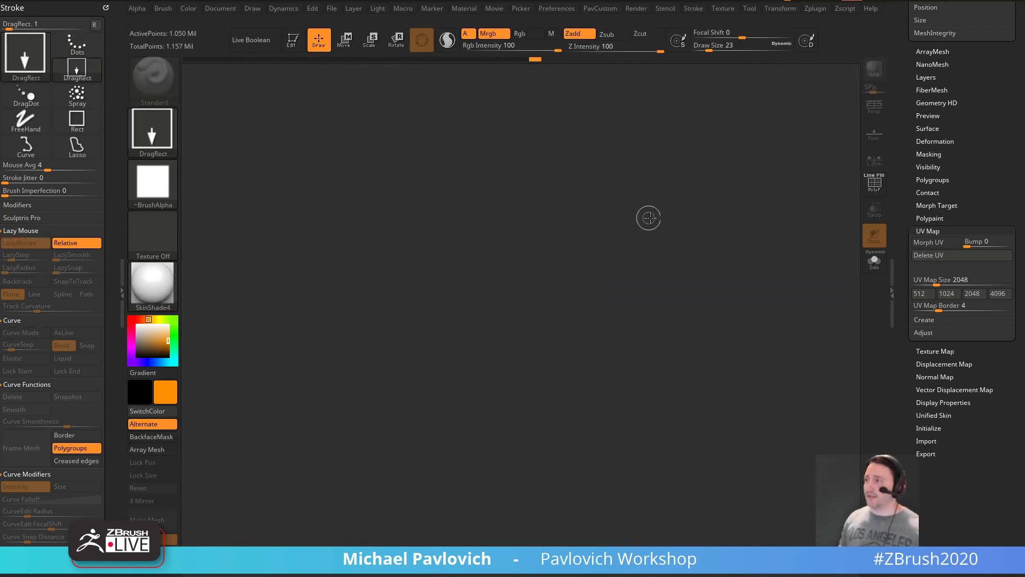
key(s)
drag(649, 217, 652, 213)
scroll(905, 102, up, 10)
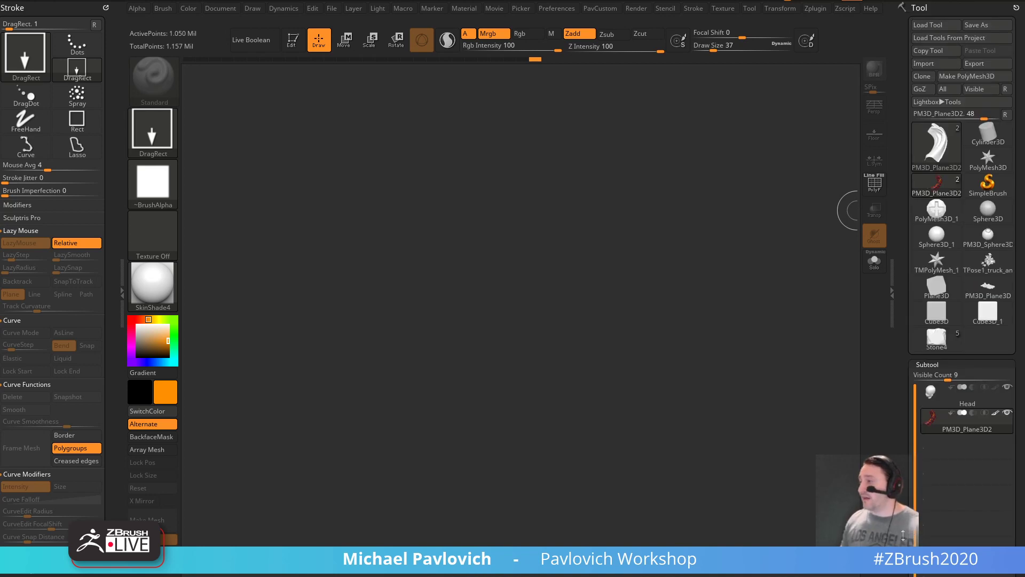
key(s)
drag(520, 322, 515, 321)
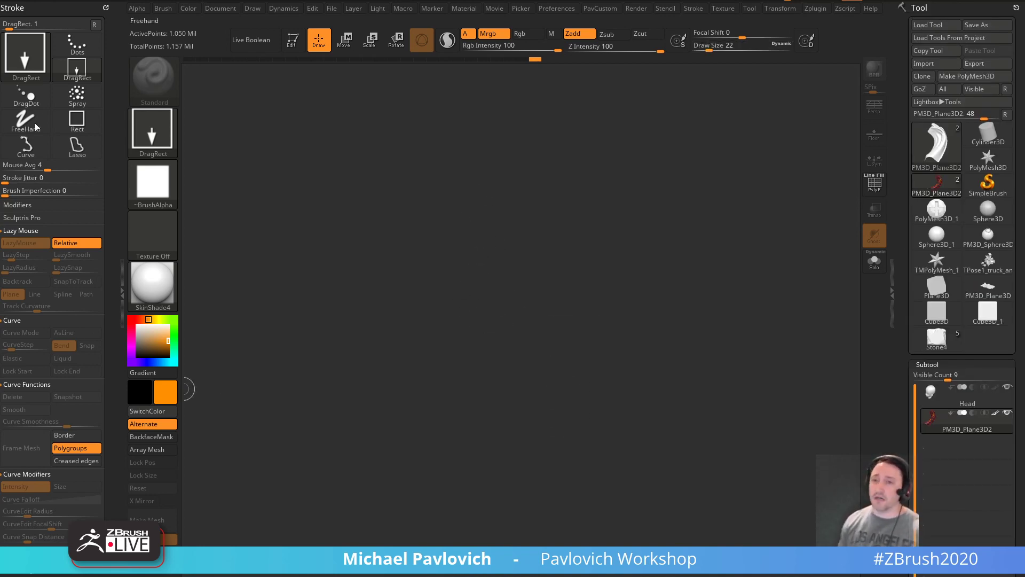
key(s)
drag(584, 252, 608, 263)
key(s)
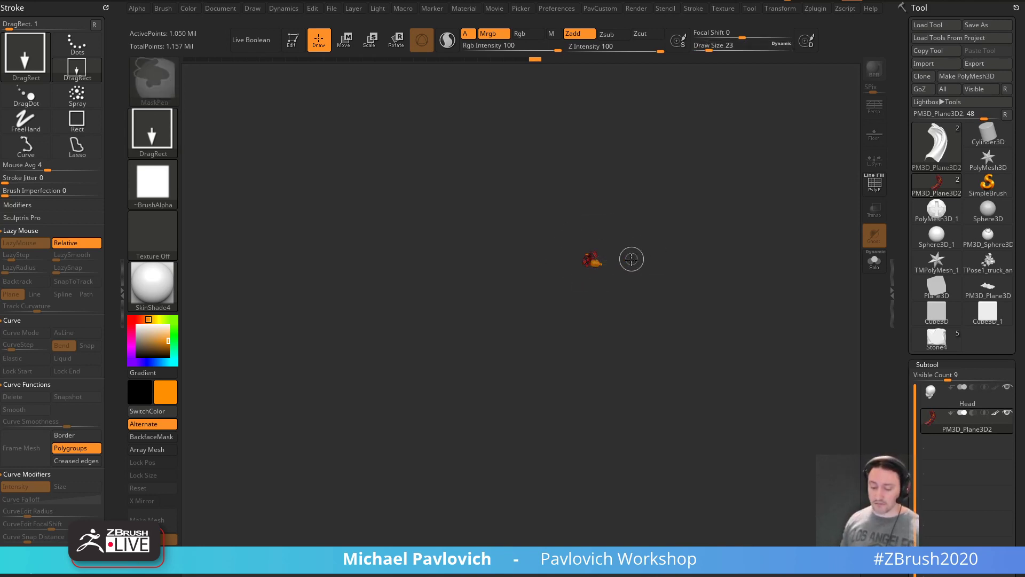
key(ctrl+n)
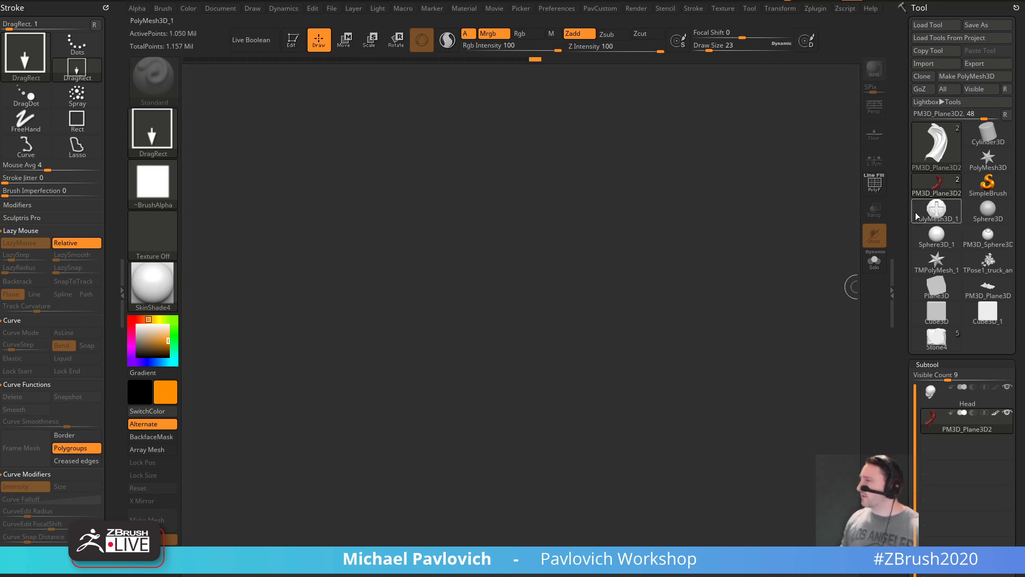
- Draw a Sphere3D on the empty canvas in Edit mode and set the current color to gray, RGB 170, 170, 170
mouse_move(982, 140)
click(988, 208)
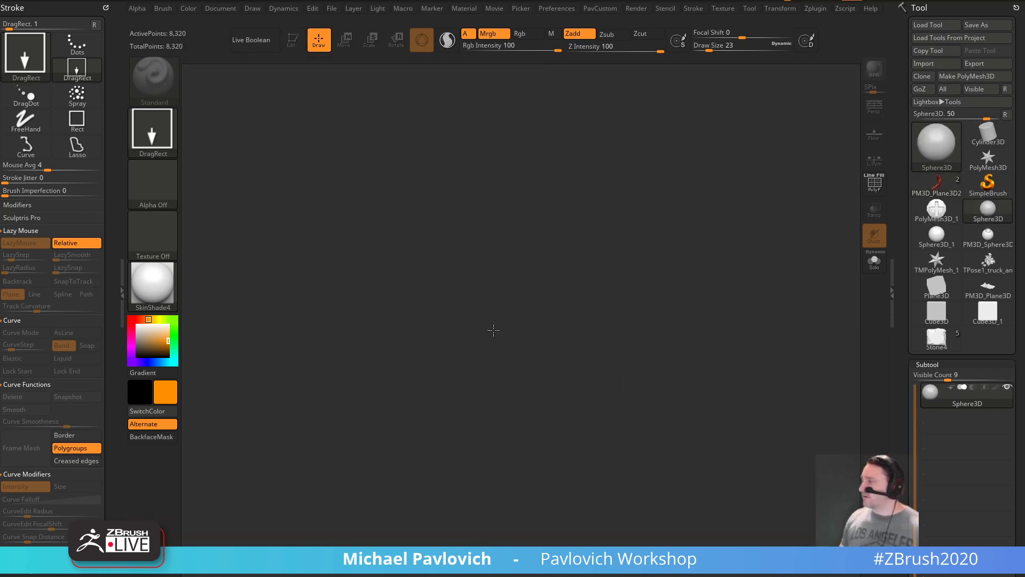
drag(461, 341, 493, 419)
key(t)
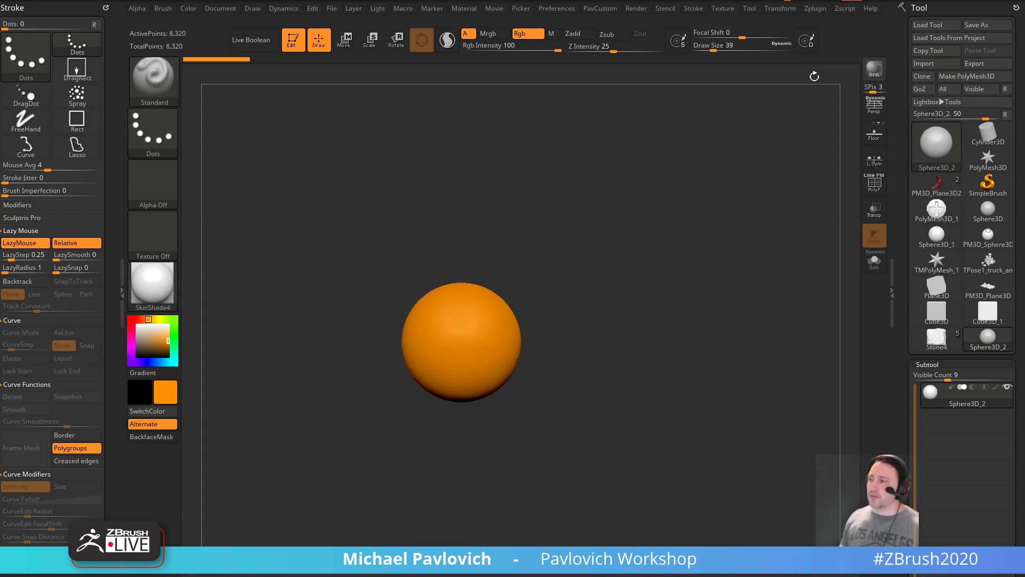
alt+drag(743, 257, 762, 298)
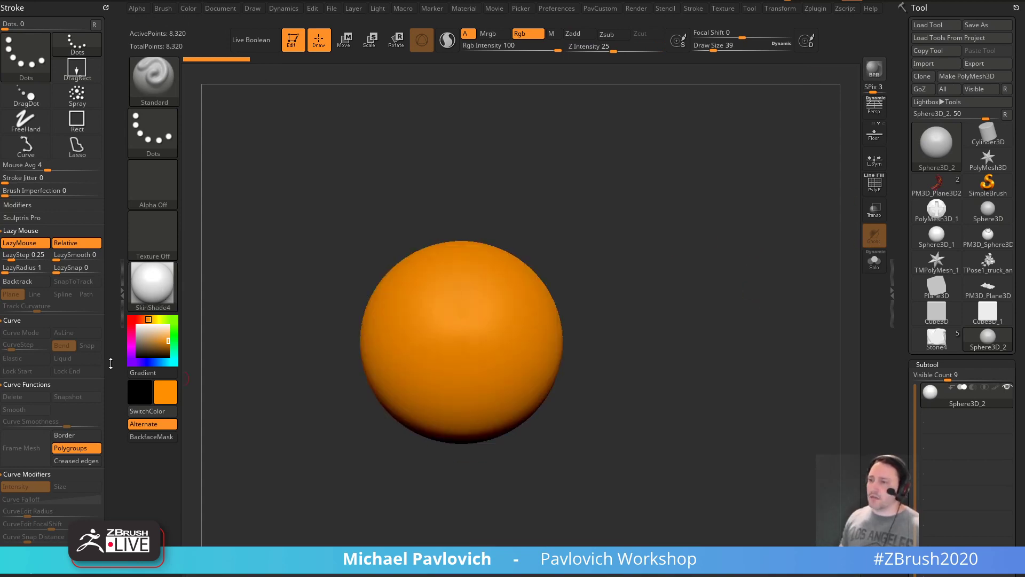
click(138, 335)
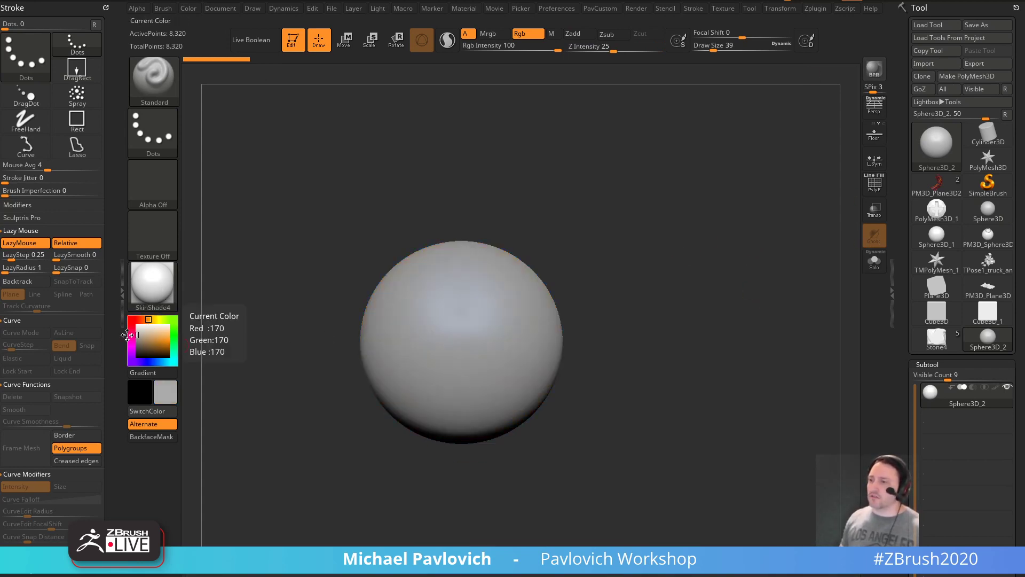
- Set the Standard brush's Draw Size to 54 for working on the sphere
key(s)
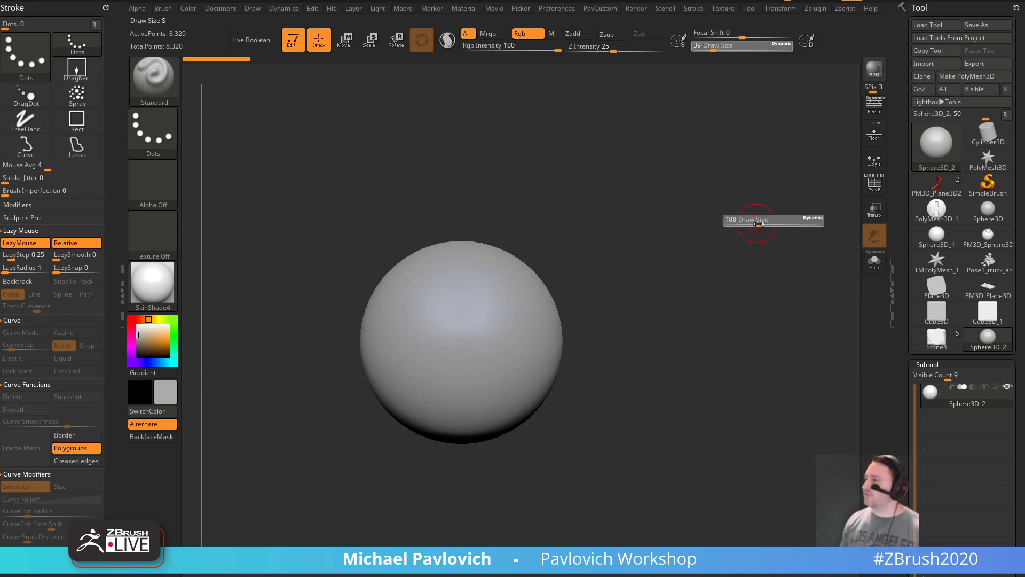
click(754, 223)
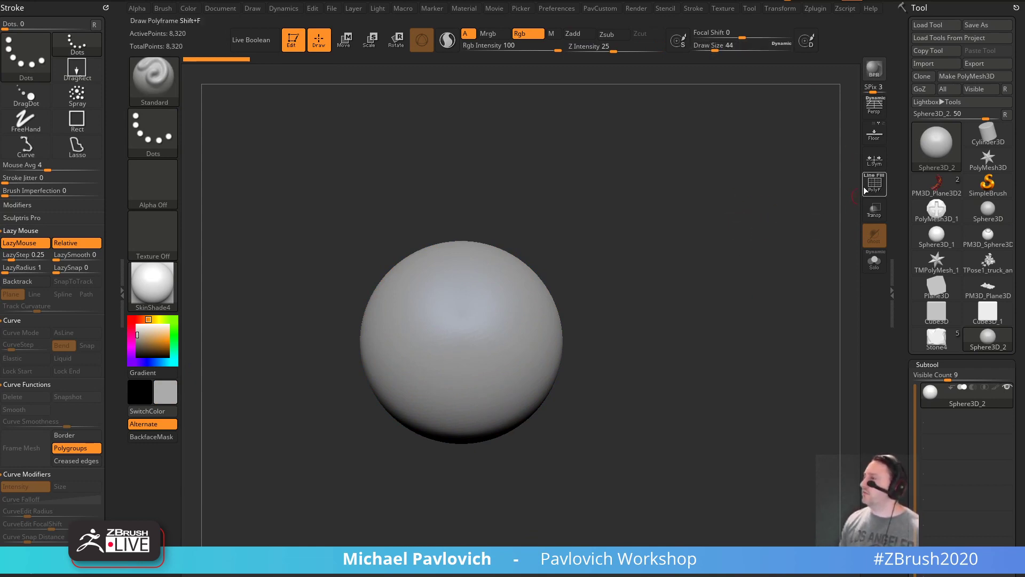
key(s)
click(774, 223)
drag(231, 260, 581, 194)
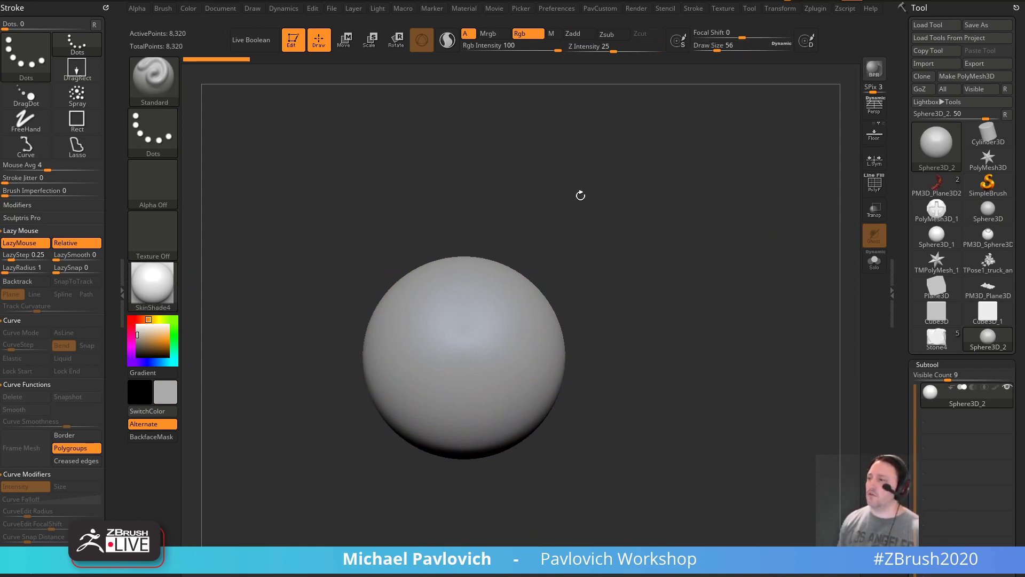
key(s)
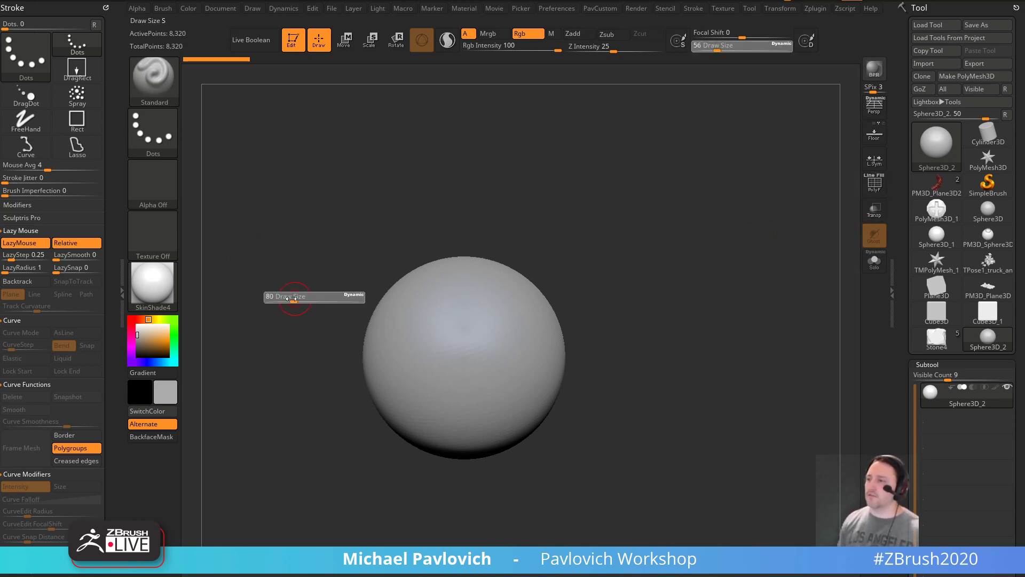
click(283, 298)
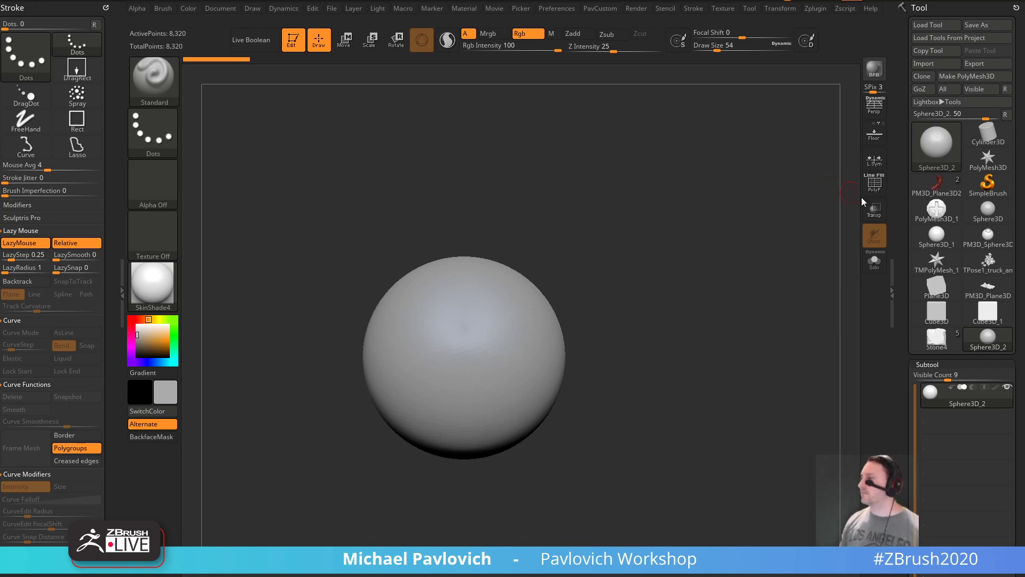
- Convert the Sphere3D to an editable PolyMesh3D and display its polyframe
click(961, 76)
click(874, 184)
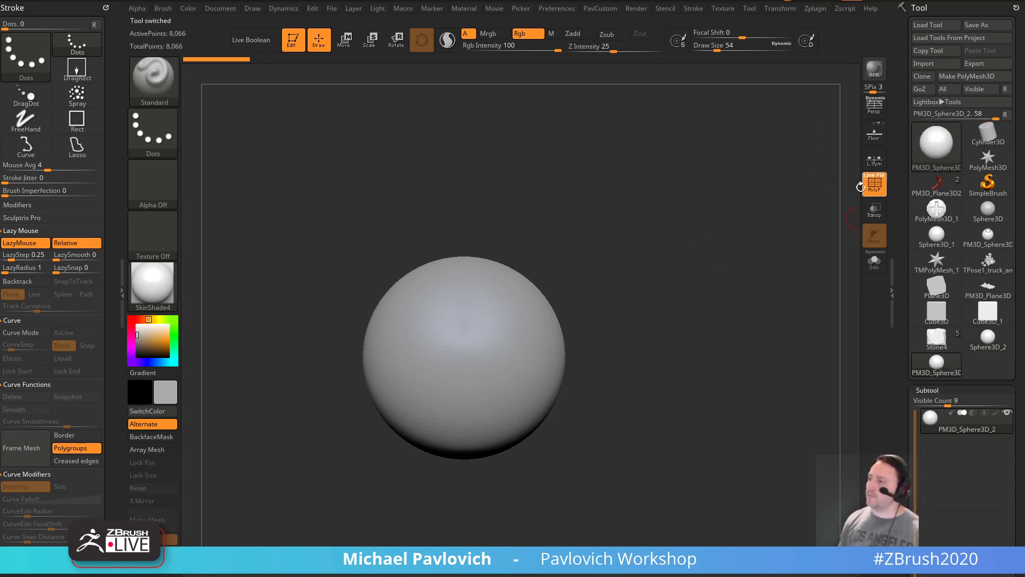
- Choose the SnakeHook brush, turn on Sculptris Pro and set the Draw Size to 192
key(b)
key(s)
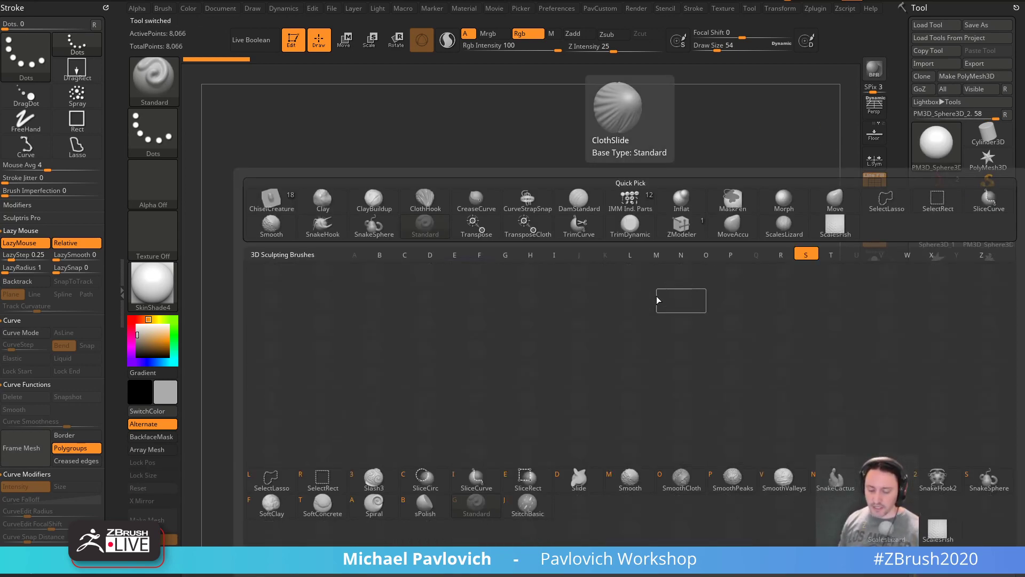
key(h)
click(448, 40)
key(s)
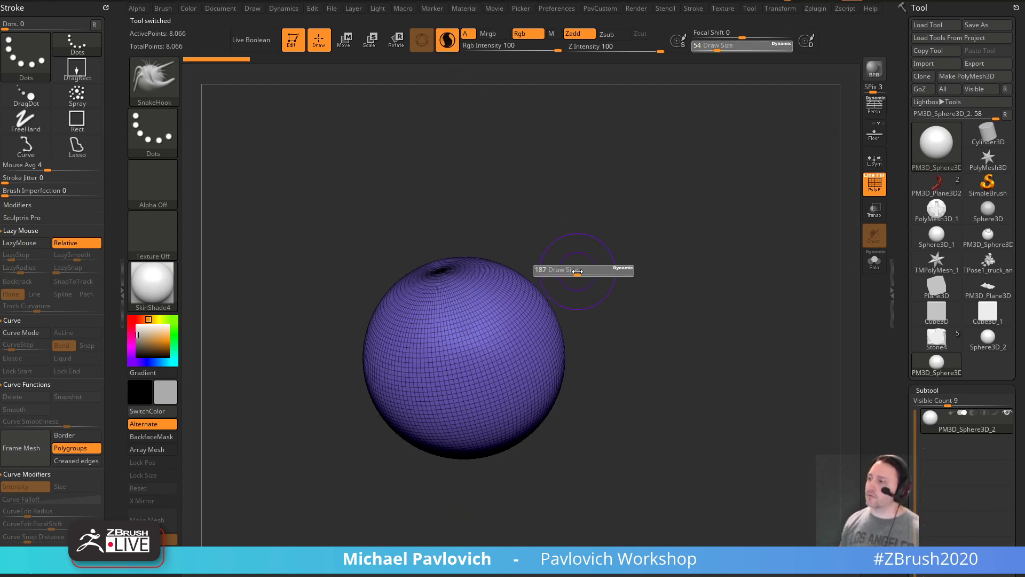
click(562, 266)
- Try pulling long horns from the sphere's upper right with SnakeHook, hide the polyframe and undo each pull
drag(509, 323, 649, 150)
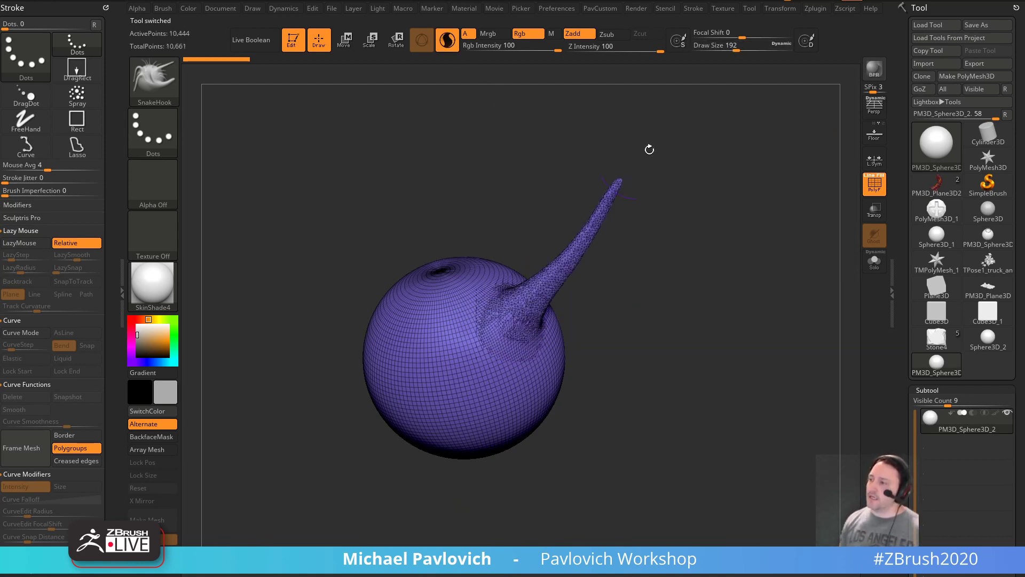
click(874, 195)
key(ctrl+z)
mouse_move(530, 324)
mouse_down()
mouse_move(641, 199)
mouse_move(661, 149)
mouse_up()
key(ctrl+z)
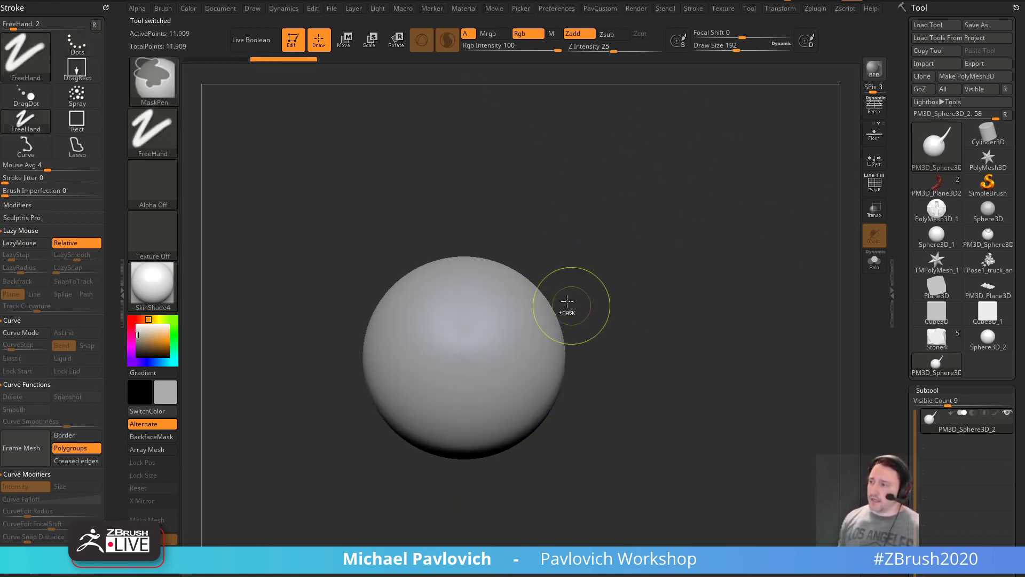
mouse_move(561, 299)
mouse_down()
mouse_move(560, 274)
mouse_move(689, 278)
mouse_up()
key(ctrl+z)
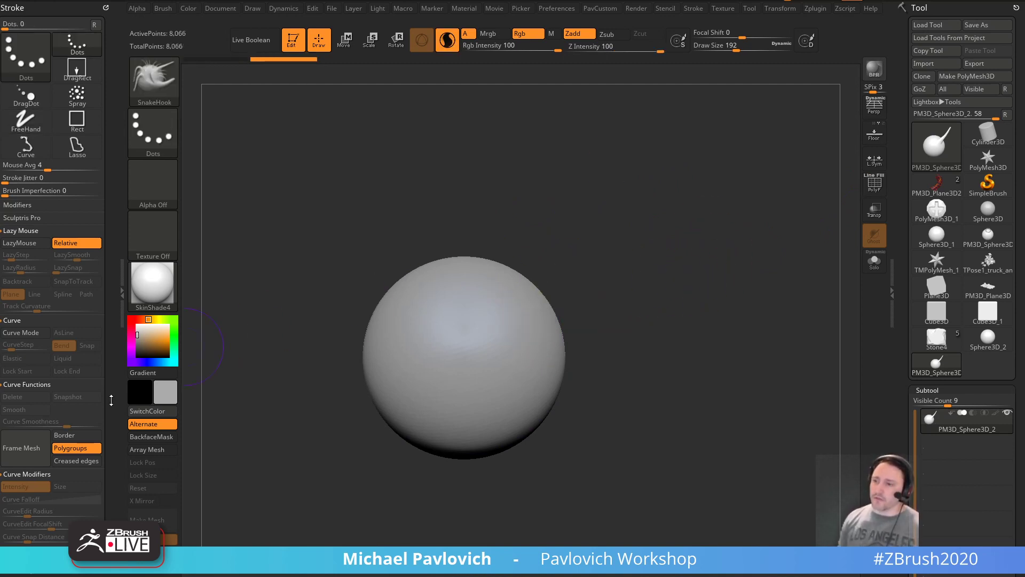
- Expand the Stroke Modifiers and examine the ReplayLast options
drag(111, 400, 108, 305)
drag(109, 230, 112, 297)
click(29, 123)
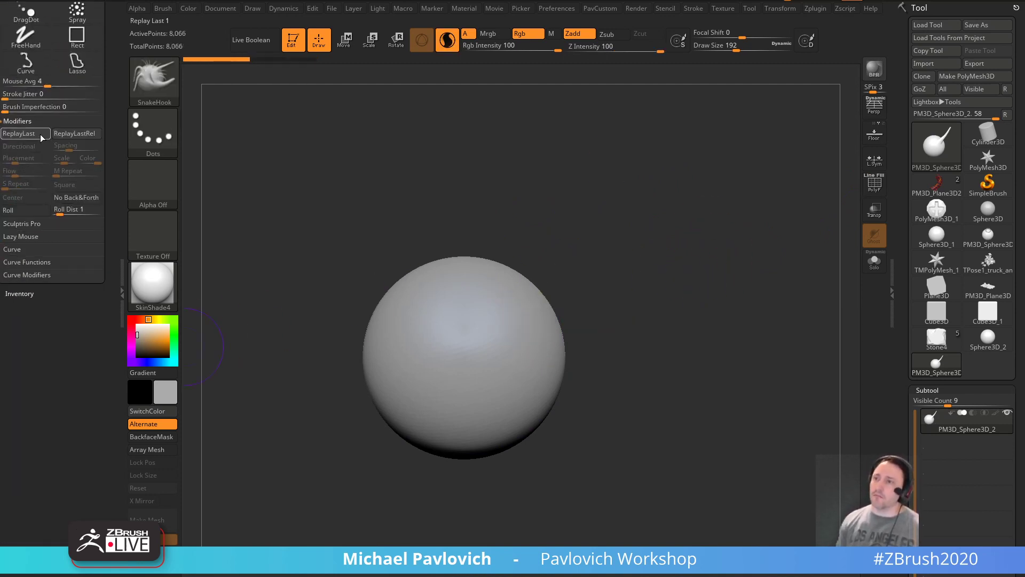
drag(104, 195, 106, 242)
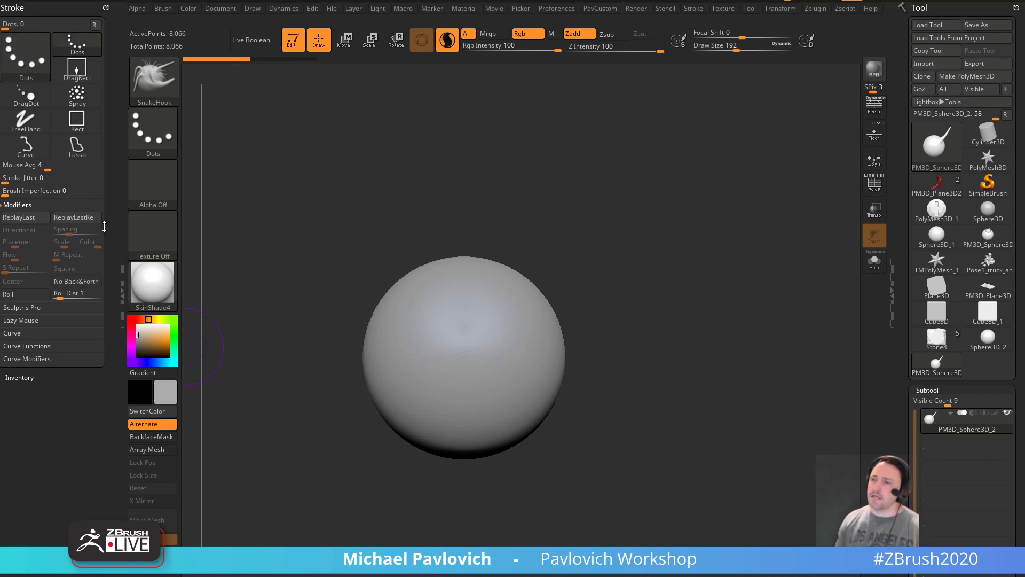
- Try another short SnakeHook pull from the sphere's upper right and undo it
key(shift)
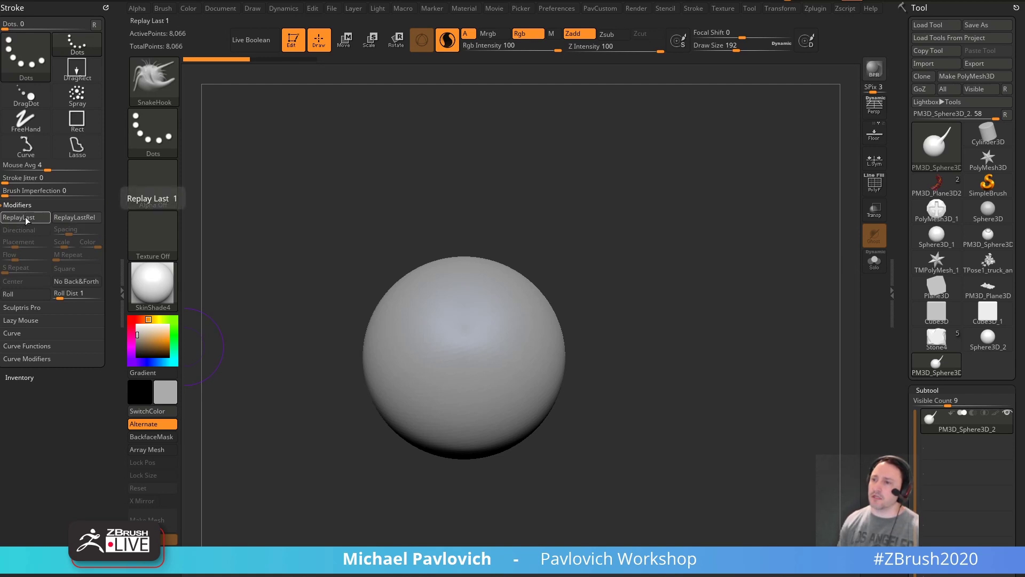
drag(517, 303, 592, 229)
key(ctrl+z)
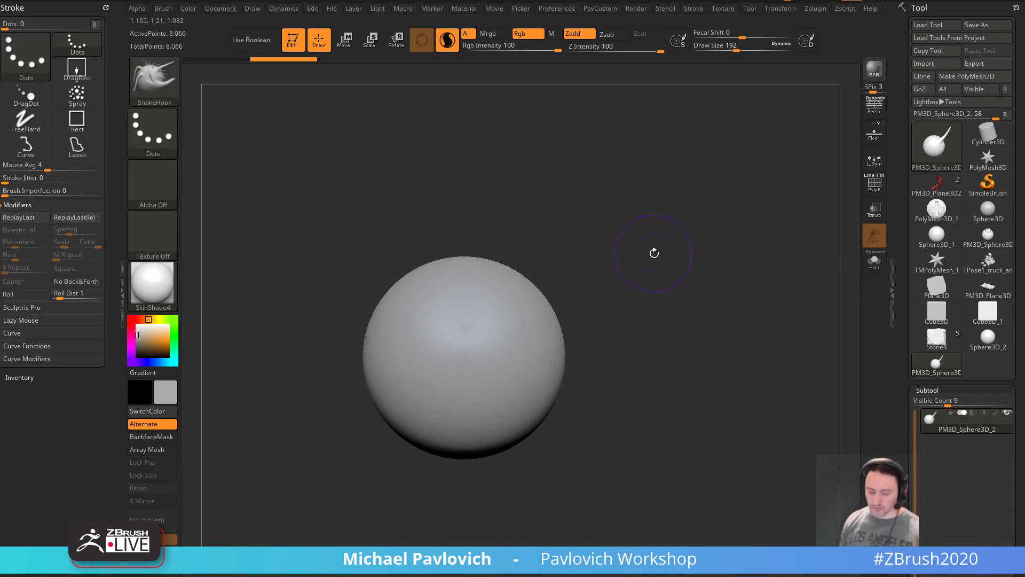
- Choose the SnakeSphere brush and pull a round-ended tube out of the sphere's upper right
key(b)
key(s)
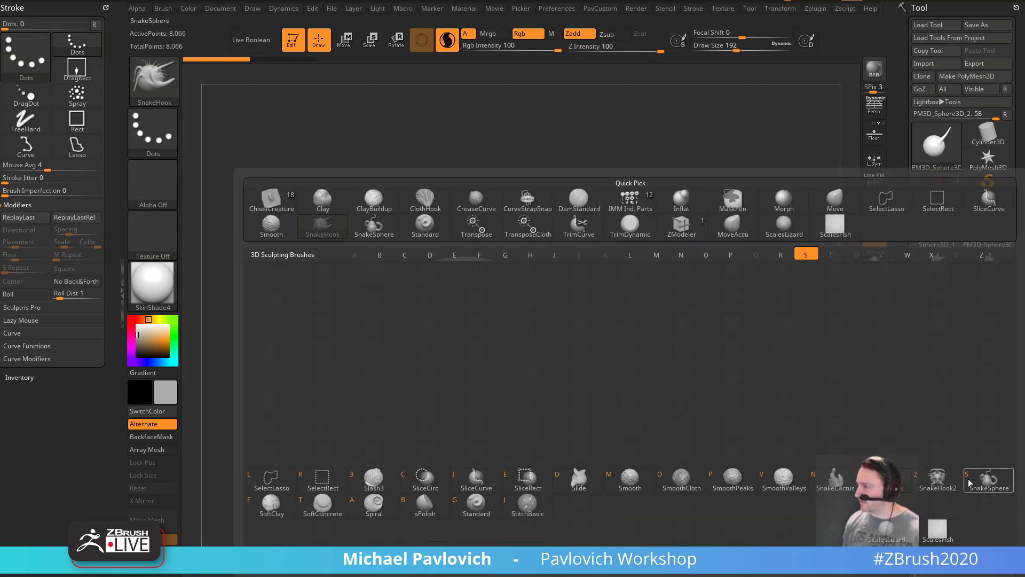
click(972, 479)
drag(524, 297, 660, 177)
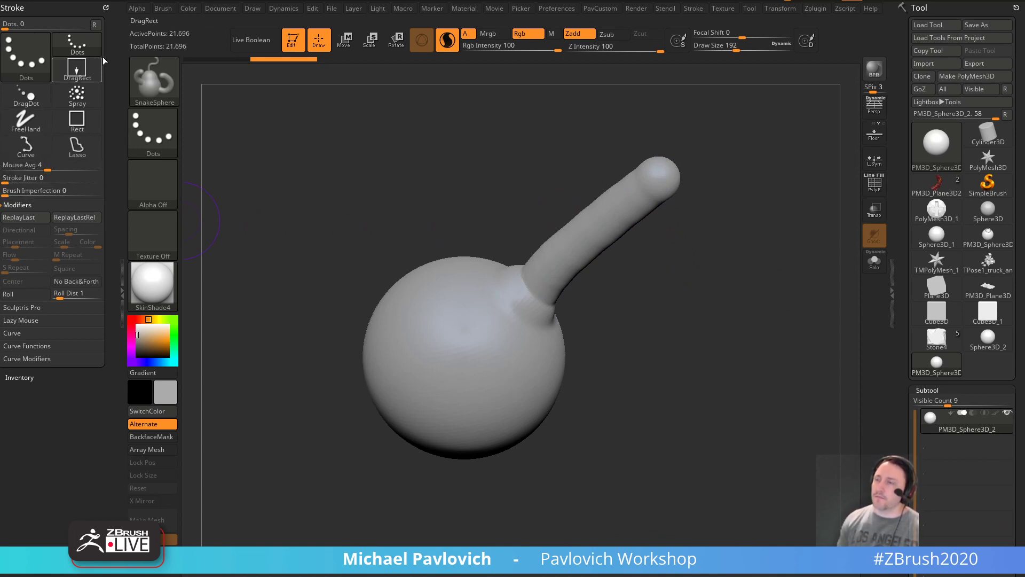
- Replace the docked Stroke palette with the Brush palette and expand its Modifiers section
click(105, 8)
click(160, 11)
click(155, 19)
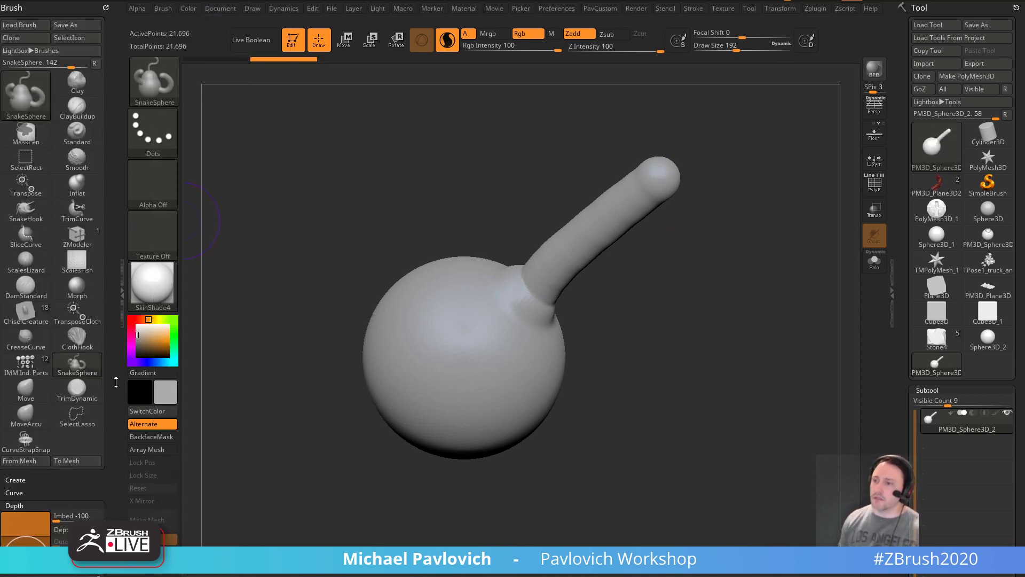
drag(115, 383, 110, 265)
click(19, 319)
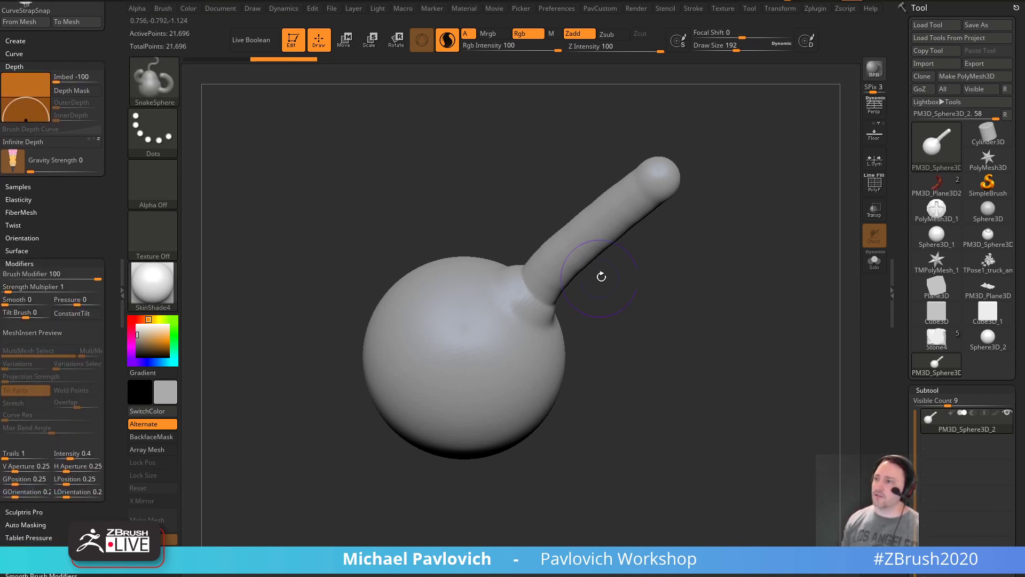
- Undo the SnakeSphere tube, then pull another one from the same area and undo it too
key(ctrl+z)
click(536, 286)
mouse_move(537, 286)
mouse_down()
mouse_move(652, 177)
mouse_move(692, 163)
mouse_up()
key(ctrl+z)
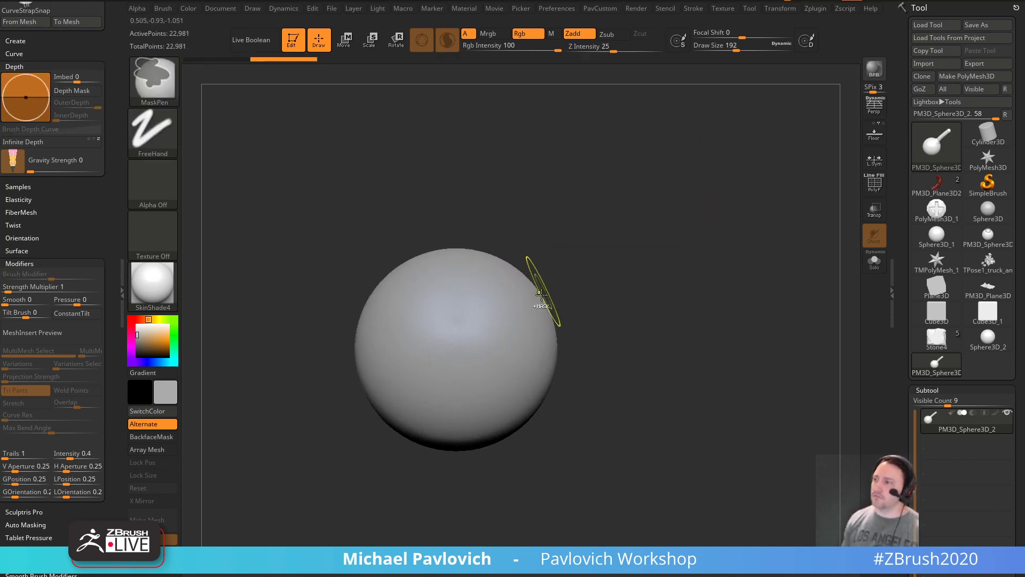
key(ctrl+shift+z)
key(ctrl+z)
- Set SnakeSphere's Brush Modifier to 0 and try strokes on the sphere, undoing each one
click(29, 274)
text(0)
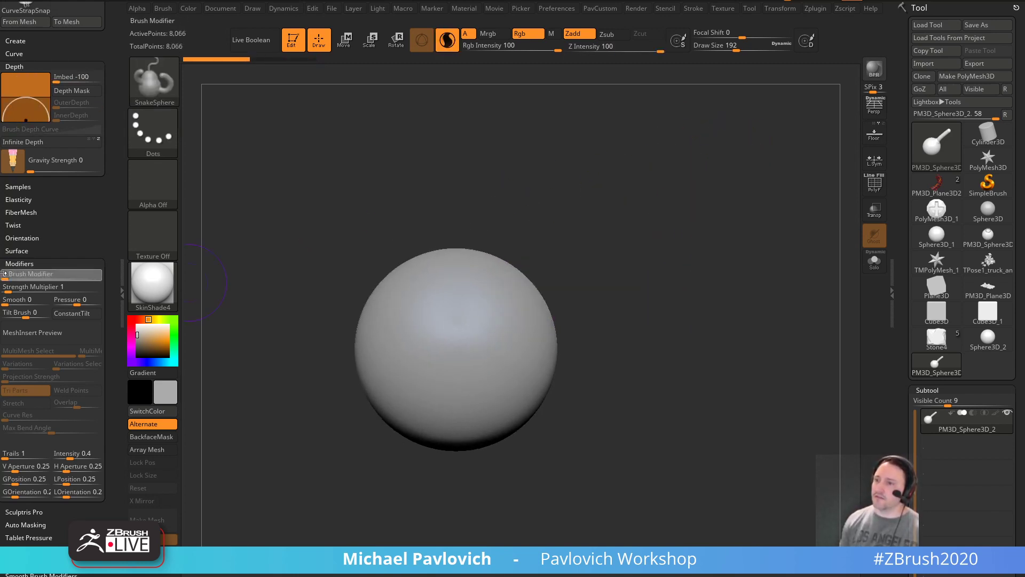
key(Return)
drag(517, 309, 697, 182)
mouse_move(734, 272)
mouse_down()
mouse_move(680, 270)
mouse_move(704, 268)
mouse_up()
key(ctrl+z)
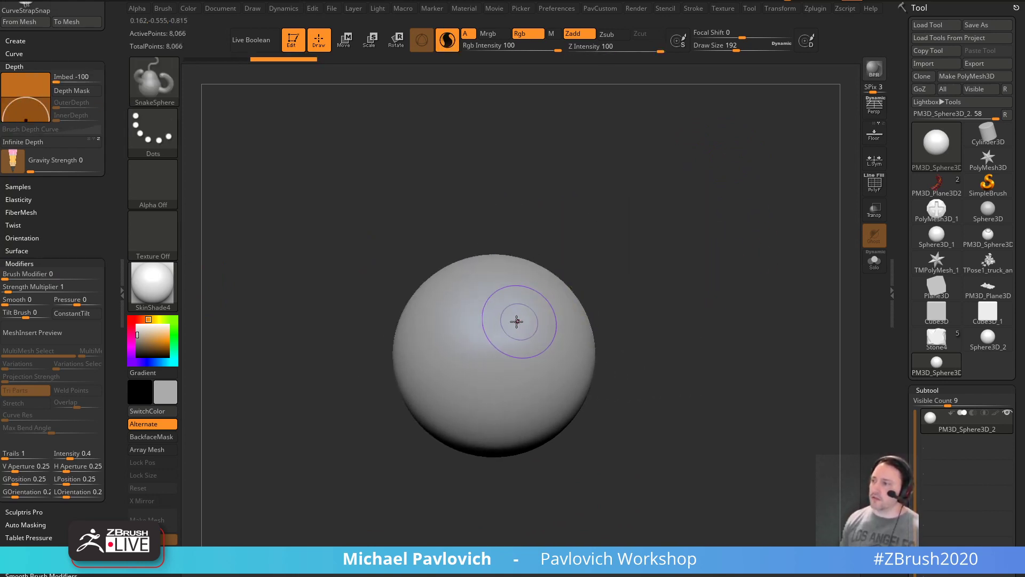
mouse_move(517, 320)
mouse_down()
mouse_move(506, 318)
mouse_move(517, 306)
mouse_up()
key(ctrl+z)
- Set SnakeSphere's Brush Modifier to 100, try ball and tube strokes on the sphere and undo each one
drag(94, 279, 102, 279)
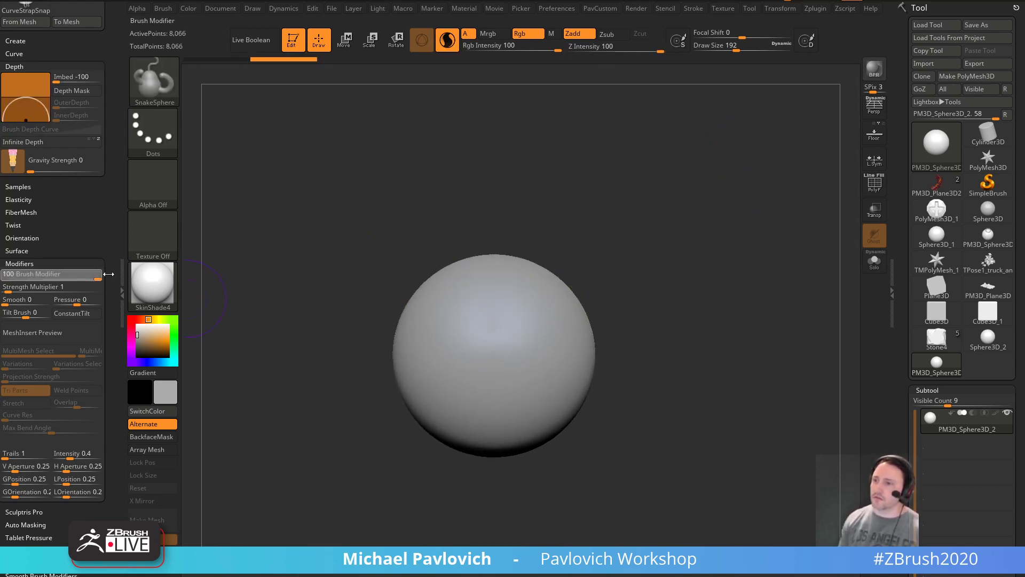
drag(531, 327, 532, 328)
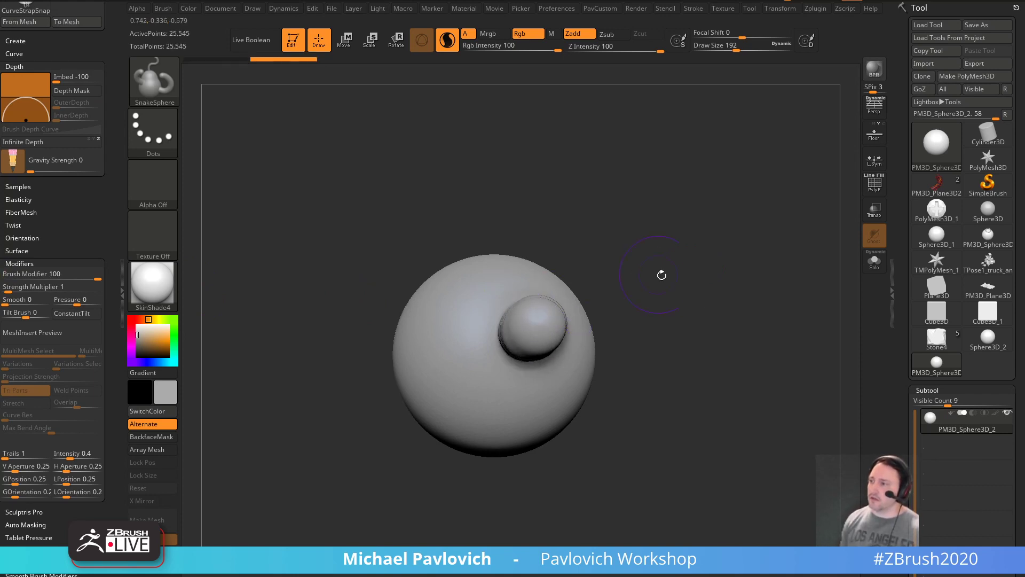
mouse_move(661, 275)
mouse_down()
mouse_move(704, 343)
mouse_move(677, 293)
mouse_up()
key(ctrl+z)
drag(504, 348, 506, 346)
mouse_move(630, 327)
mouse_down()
mouse_move(721, 337)
mouse_move(697, 313)
mouse_move(630, 336)
mouse_up()
key(ctrl+z)
mouse_move(576, 350)
mouse_down()
mouse_move(638, 310)
mouse_move(728, 304)
mouse_up()
key(ctrl+z)
- Return the Brush Modifier to 0 and pull several test tubes out of the sphere's side, undoing each one
click(32, 273)
text(0)
key(ctrl+z)
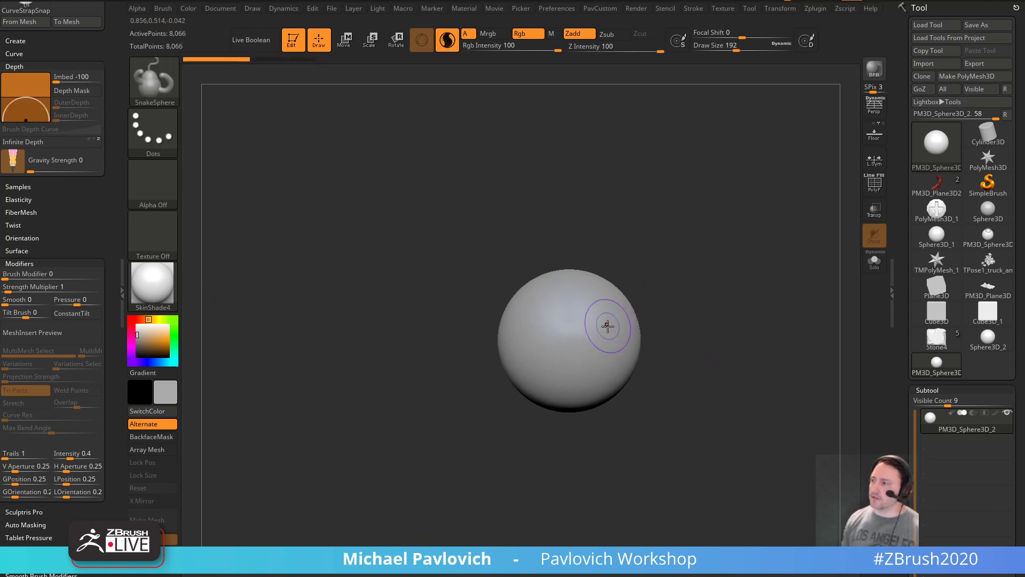
drag(607, 325, 723, 193)
key(ctrl+z)
drag(588, 339, 743, 338)
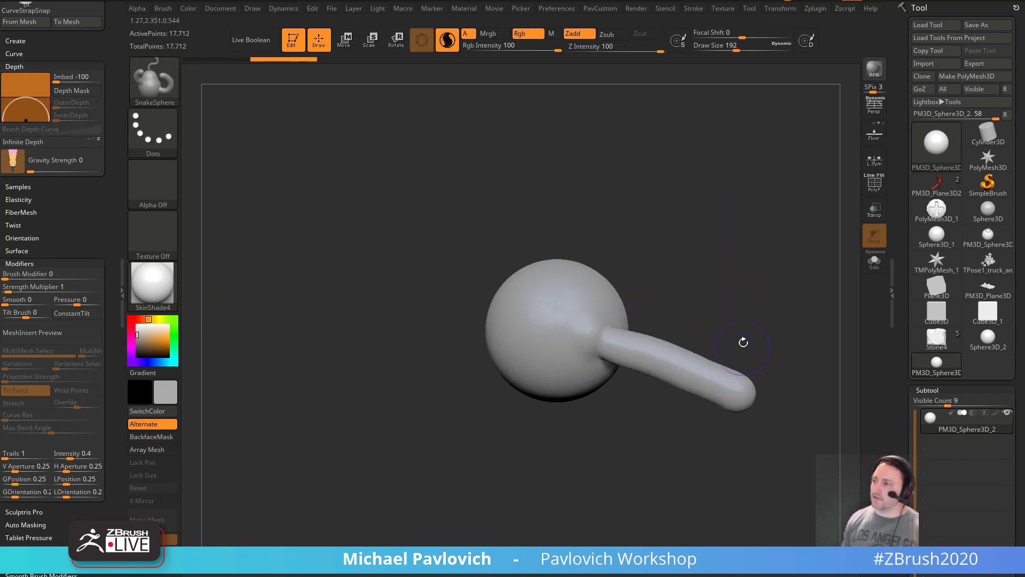
key(ctrl+z)
drag(584, 343, 751, 274)
key(ctrl+z)
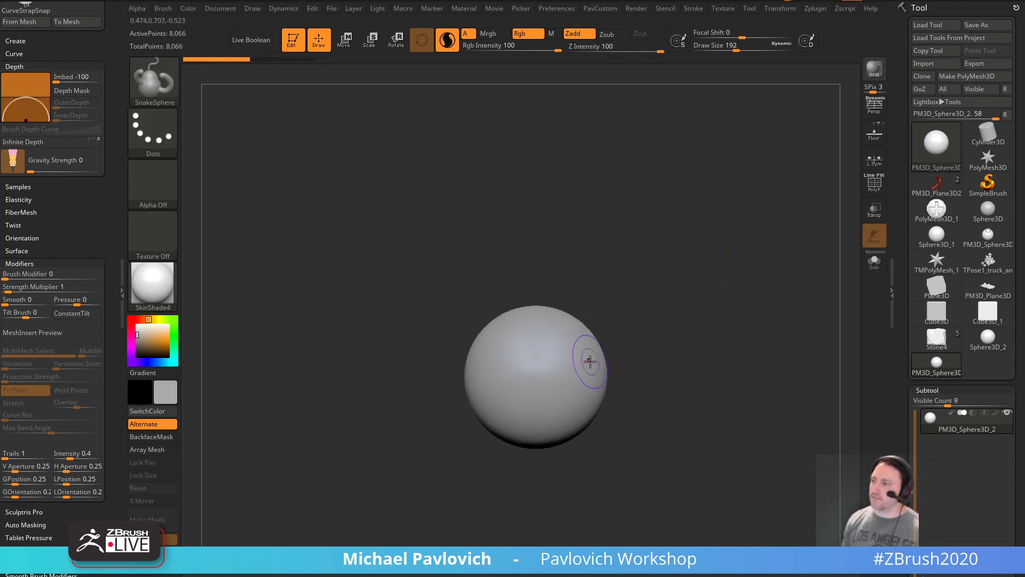
mouse_move(587, 358)
mouse_down()
mouse_move(736, 284)
mouse_move(726, 328)
mouse_up()
key(ctrl+z)
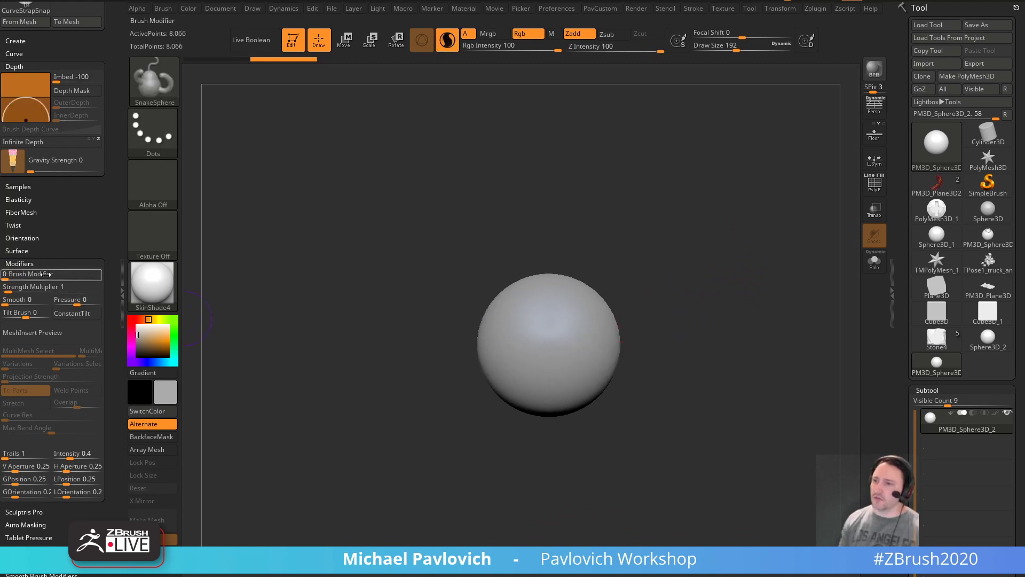
- Set the Brush Modifier to 50, pull a test tube from the sphere's side and undo it
drag(8, 274, 57, 273)
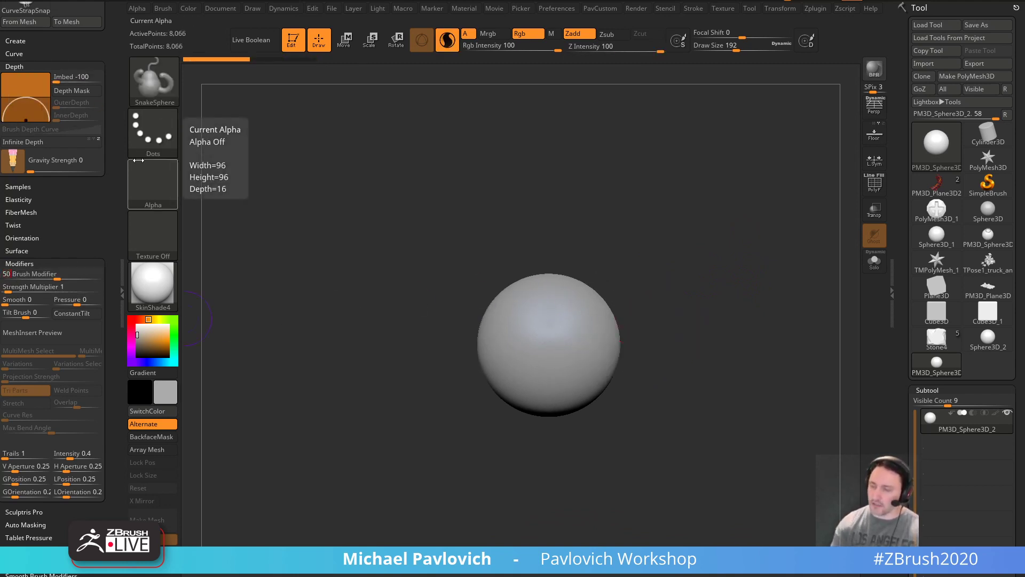
mouse_move(609, 315)
mouse_down()
mouse_move(732, 257)
mouse_move(762, 273)
mouse_up()
key(ctrl+z)
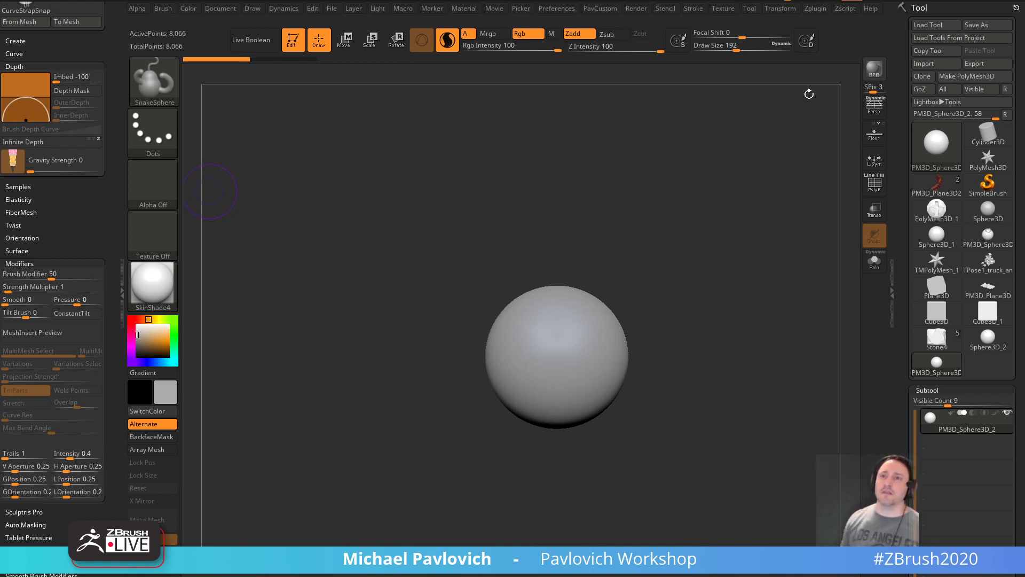
- Set SnakeSphere's Draw Size to 22 for close-up work on the sphere's surface
key(s)
mouse_move(747, 246)
ctrl+right_down()
mouse_move(812, 370)
mouse_move(810, 155)
mouse_move(812, 309)
mouse_move(753, 289)
ctrl+right_up()
key(s)
click(754, 289)
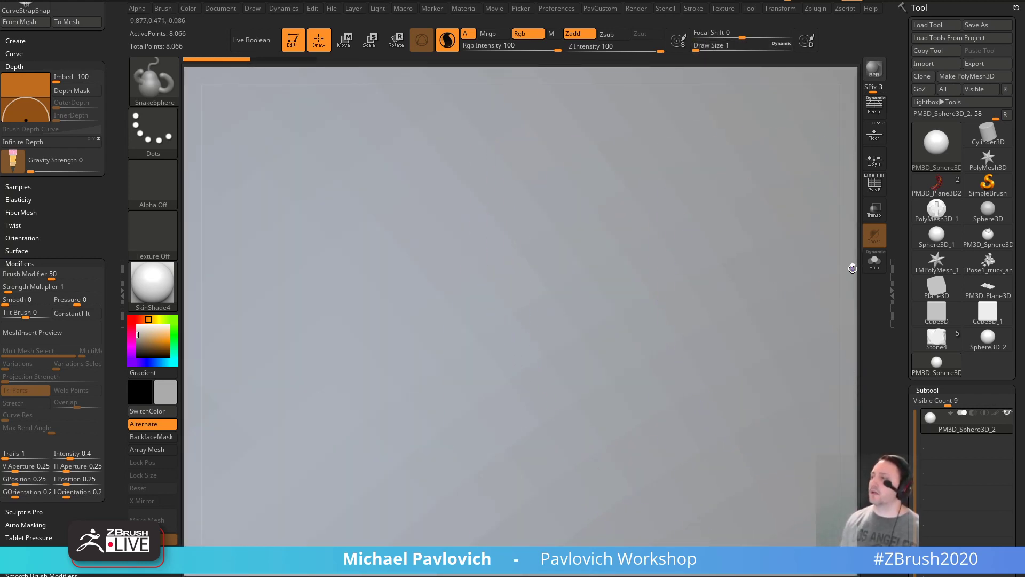
mouse_move(668, 203)
right_down()
mouse_move(642, 229)
mouse_move(579, 220)
mouse_move(588, 306)
mouse_move(528, 162)
mouse_move(581, 256)
mouse_move(514, 222)
mouse_move(549, 294)
mouse_move(602, 309)
mouse_move(548, 285)
mouse_move(805, 181)
mouse_move(852, 186)
mouse_move(829, 216)
mouse_move(810, 206)
mouse_move(831, 239)
mouse_move(822, 203)
mouse_move(801, 238)
mouse_move(858, 220)
mouse_move(856, 256)
mouse_move(778, 188)
mouse_move(865, 196)
right_up()
text(s22)
key(Return)
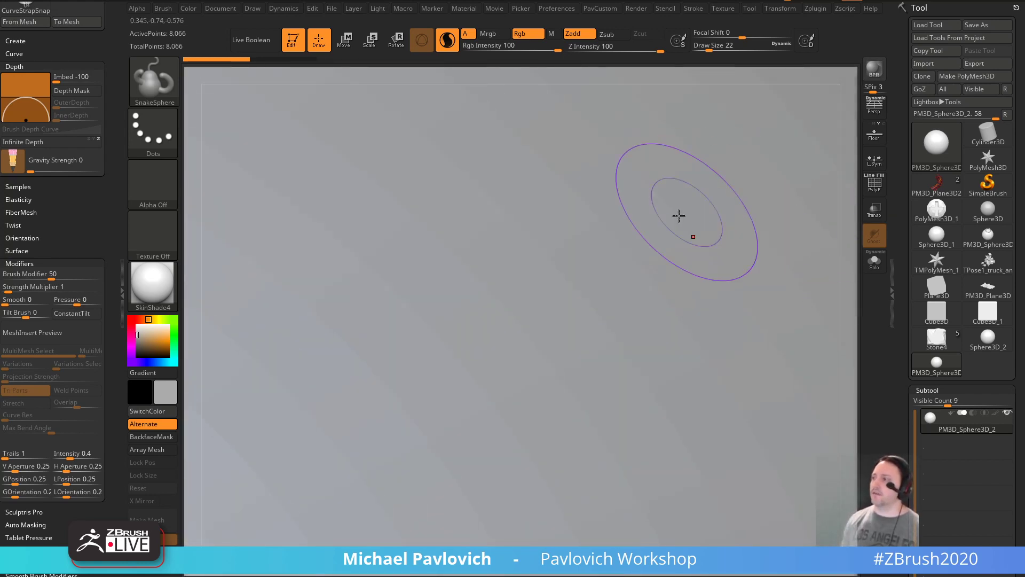
- Sculpt a small coiled SnakeSphere form on the sphere's surface, inspect it at different distances and undo it
mouse_move(679, 215)
mouse_down()
mouse_move(737, 224)
mouse_move(805, 270)
mouse_move(822, 261)
mouse_up()
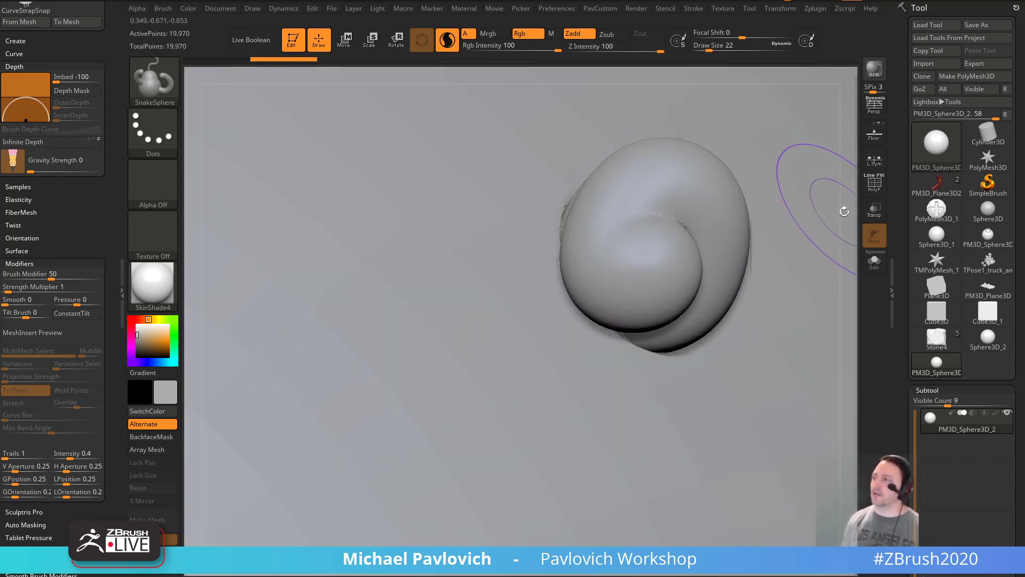
right_drag(845, 208, 809, 57)
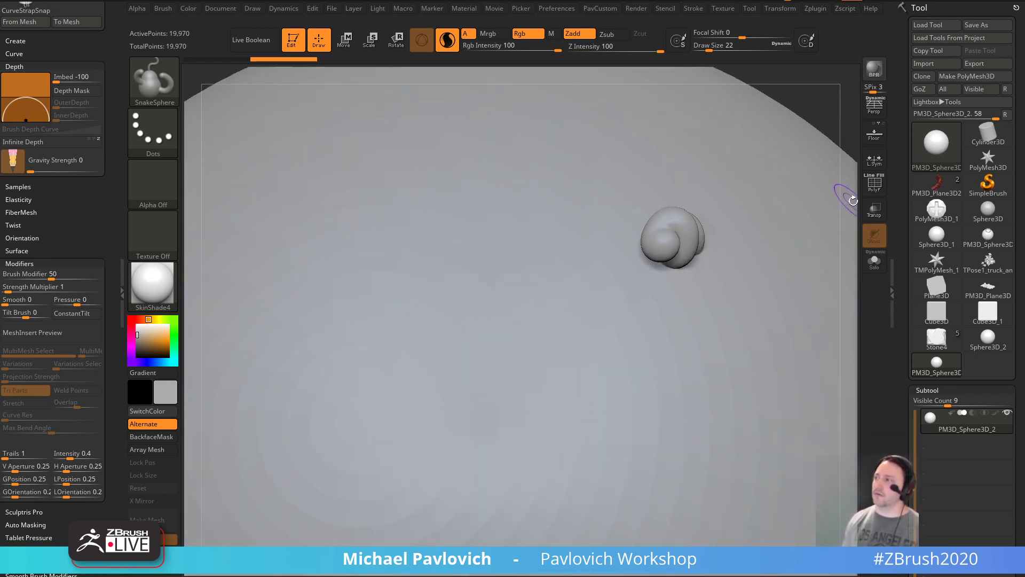
ctrl+right_drag(844, 197, 767, 169)
key(ctrl+z)
key(ctrl+z)
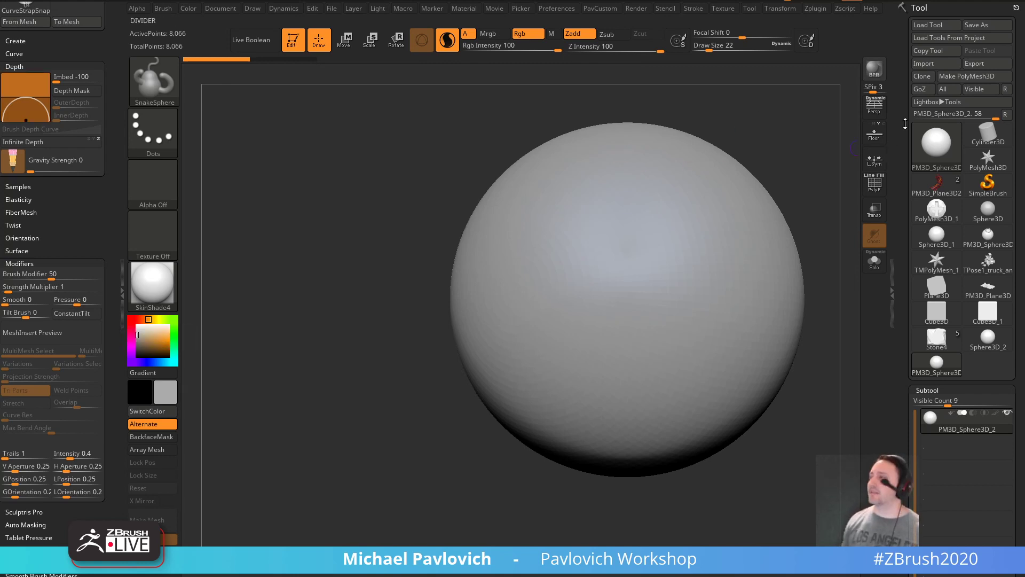
- Stretch the sphere along X into an elongated ellipsoid with the Gizmo, and undo a trial stroke on it
mouse_move(833, 186)
alt+mouse_down()
mouse_move(812, 205)
mouse_move(801, 166)
alt+mouse_up()
key(w)
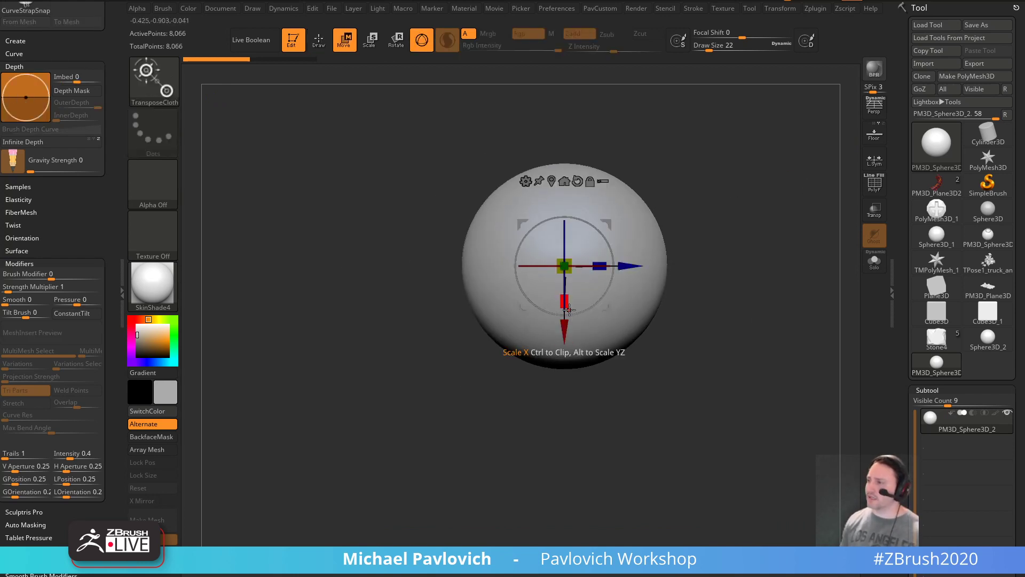
drag(565, 302, 703, 332)
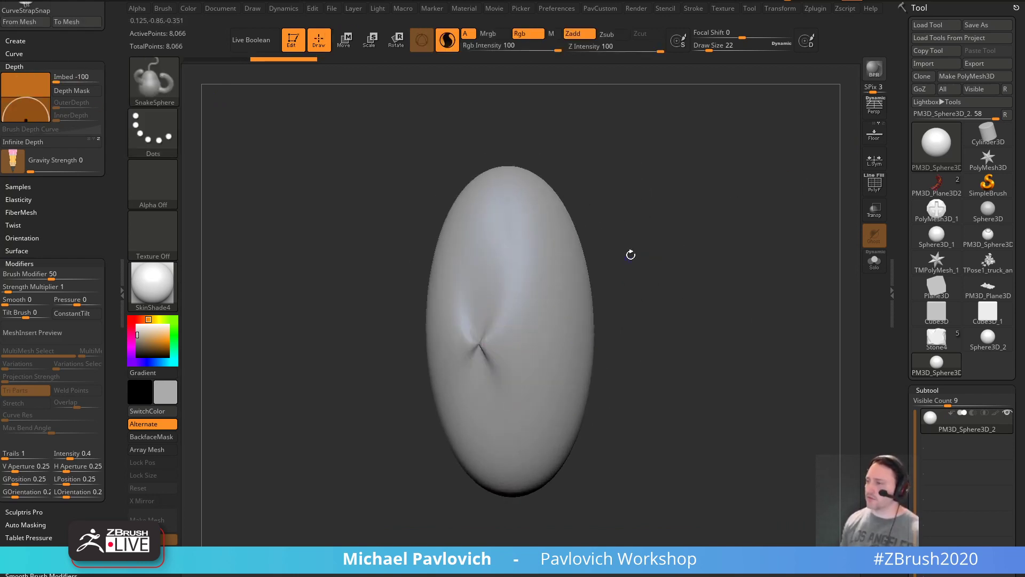
drag(531, 292, 536, 363)
key(ctrl+z)
- Examine the Gizmo 3D and Transpose preferences, including Modifiers Length and Rotation Steps
click(557, 8)
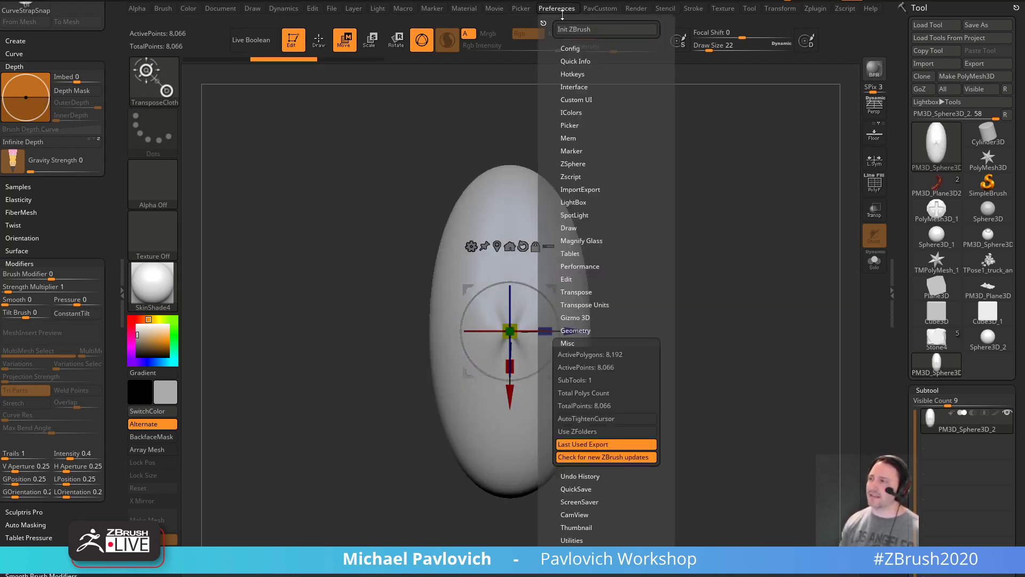
click(582, 317)
click(582, 317)
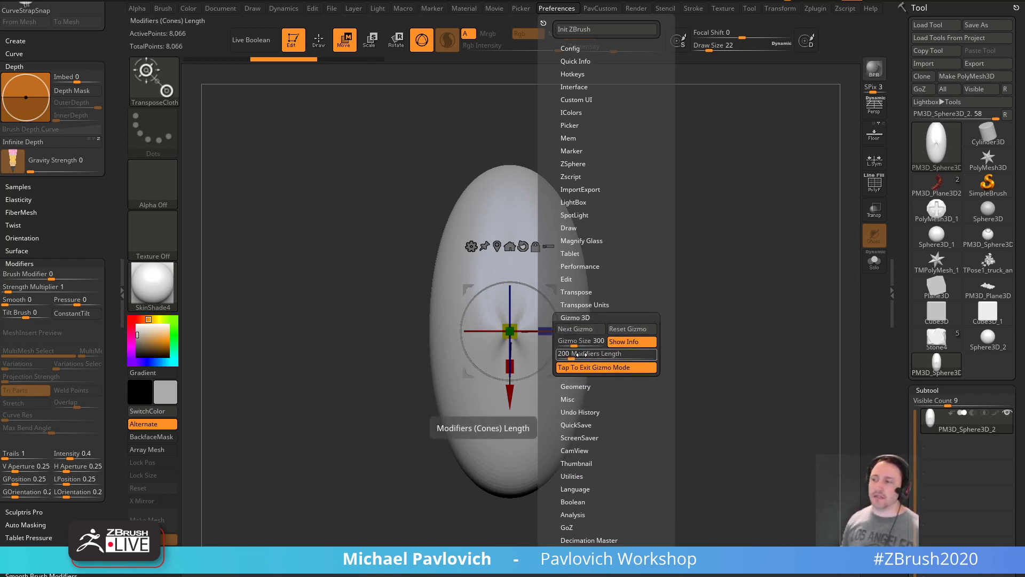
click(582, 303)
click(582, 290)
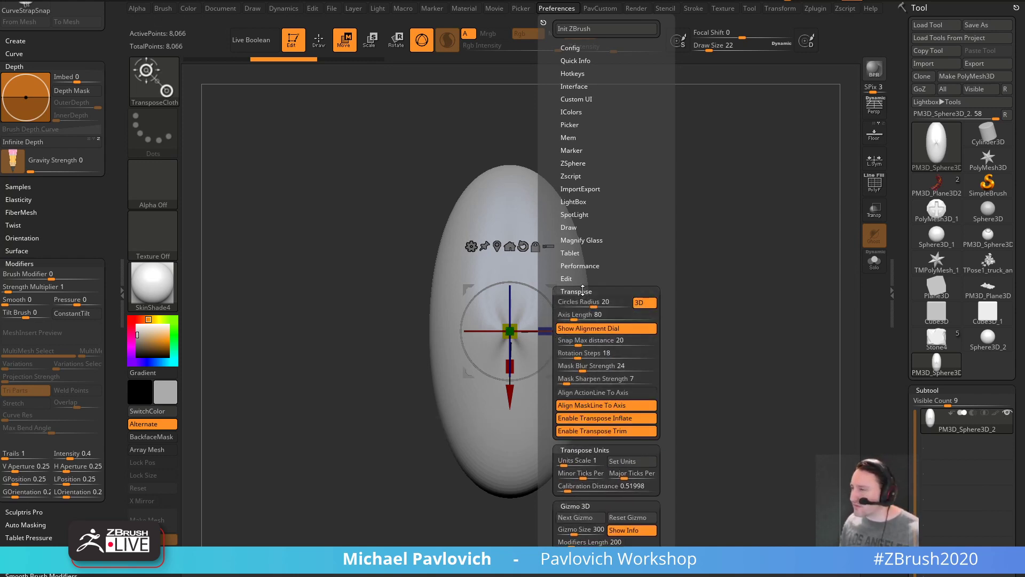
click(580, 355)
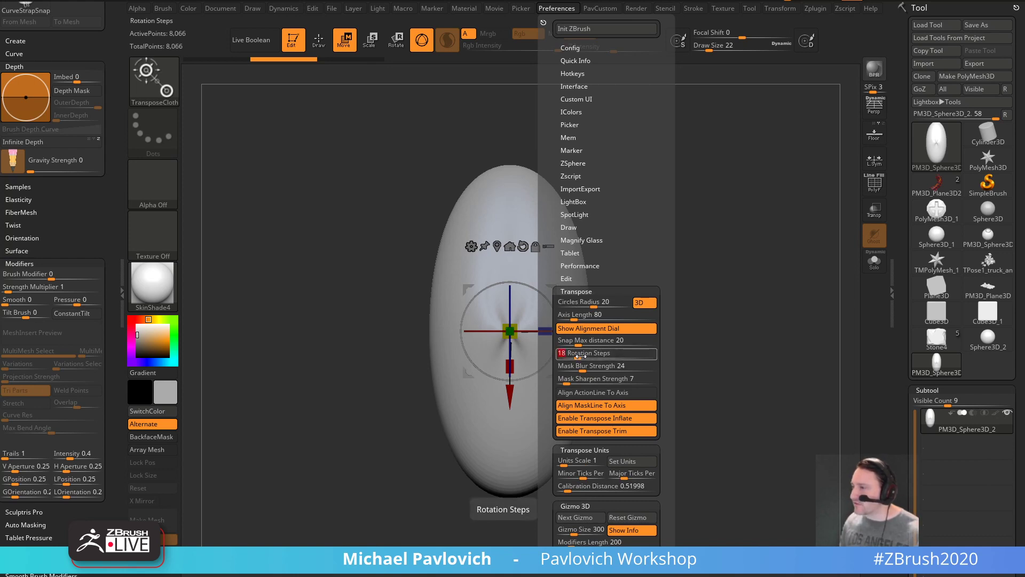
key(ctrl)
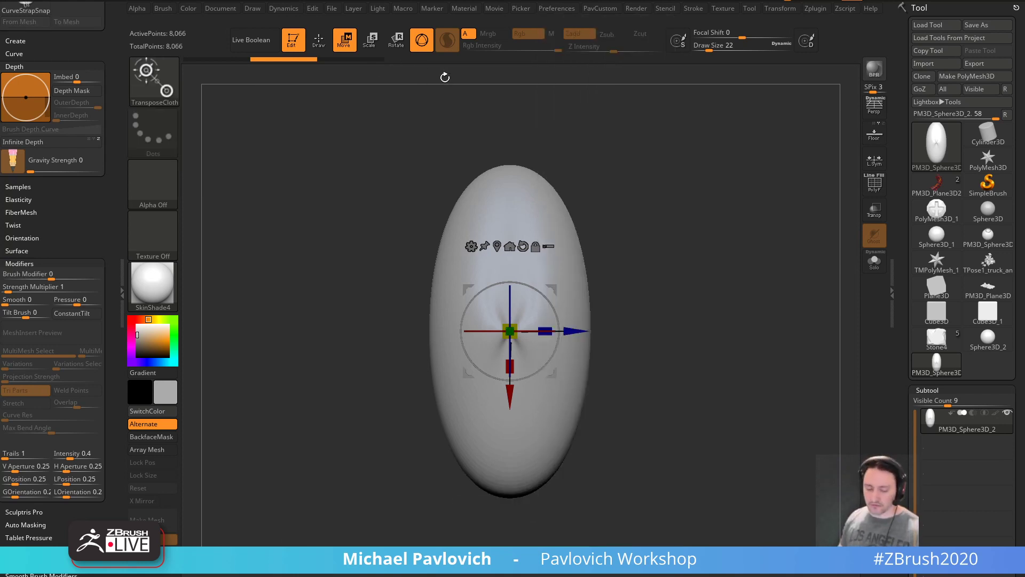
- Switch from the Gizmo to the Transpose line, draw a test action line from the ellipsoid's centre, and return to the Gizmo
key(y)
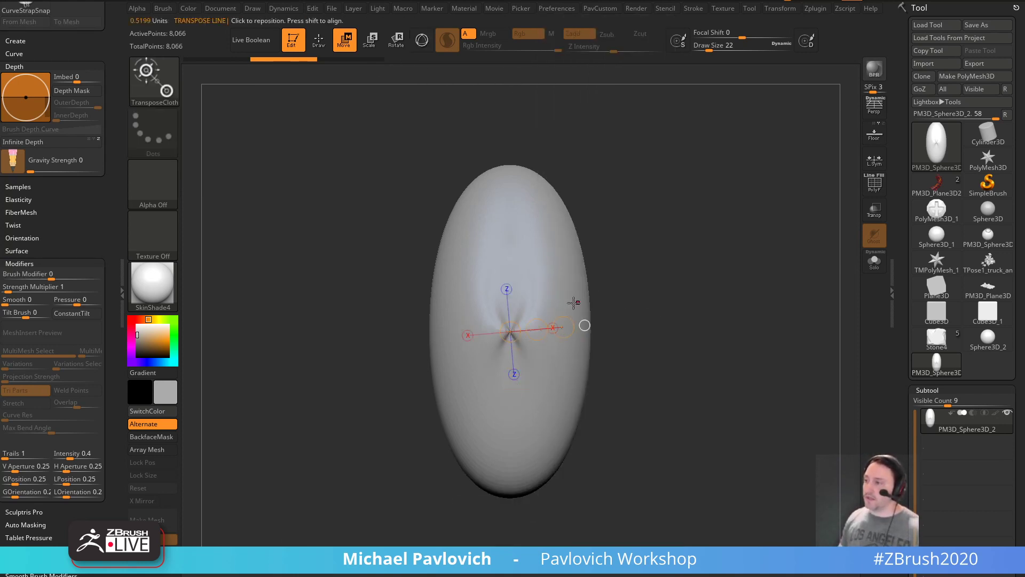
drag(556, 327, 759, 244)
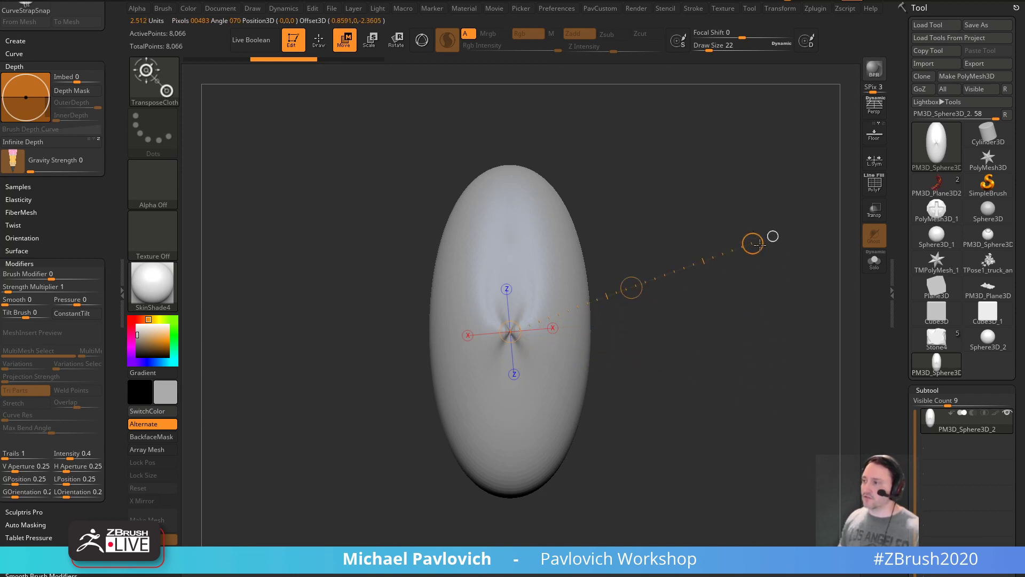
key(y)
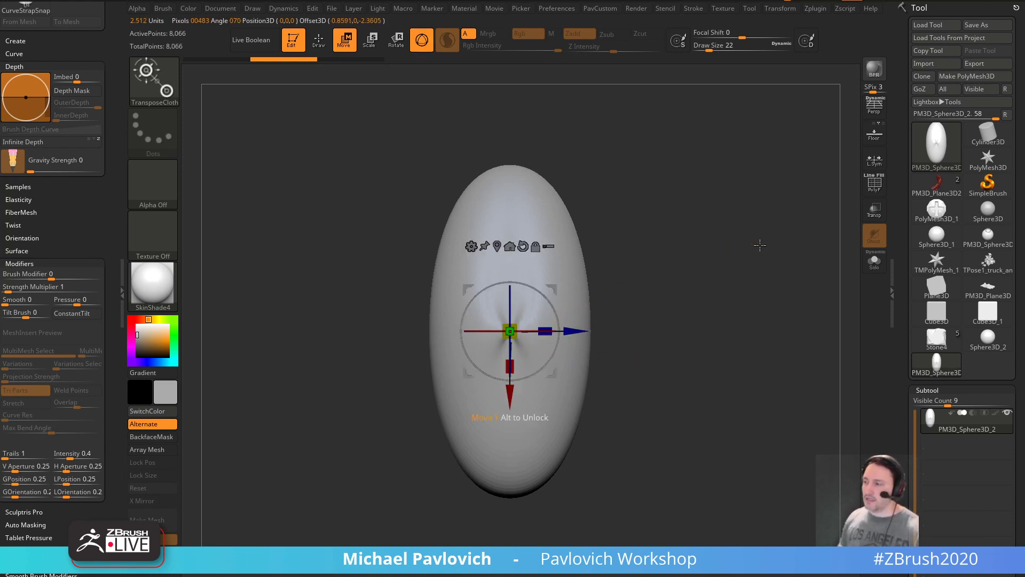
drag(634, 327, 695, 326)
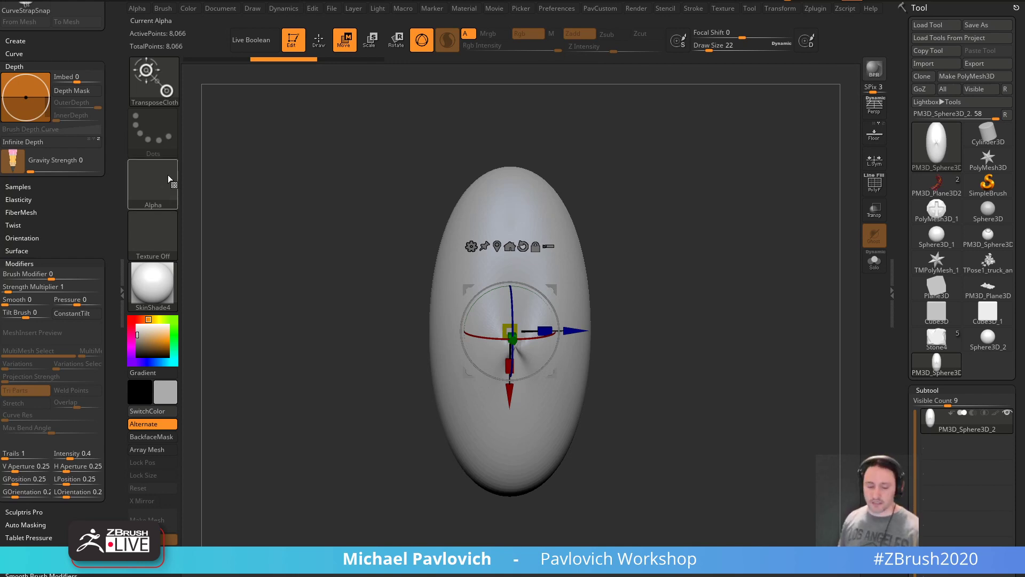
- Return to drawing with the SnakeSphere brush and set its Draw Size to 132
key(q)
drag(713, 149, 686, 162)
key(s)
drag(694, 163, 707, 168)
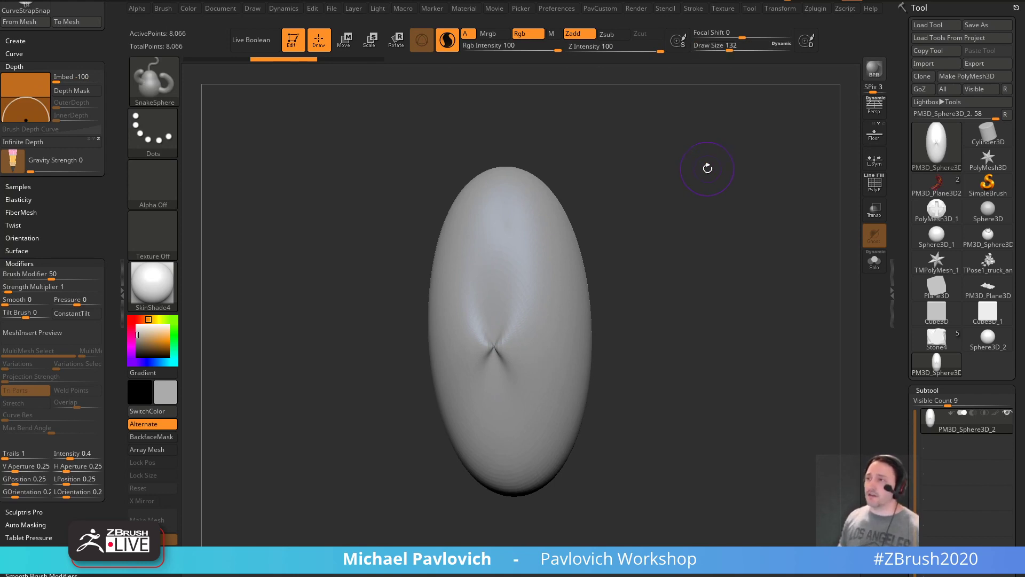
drag(670, 192, 721, 208)
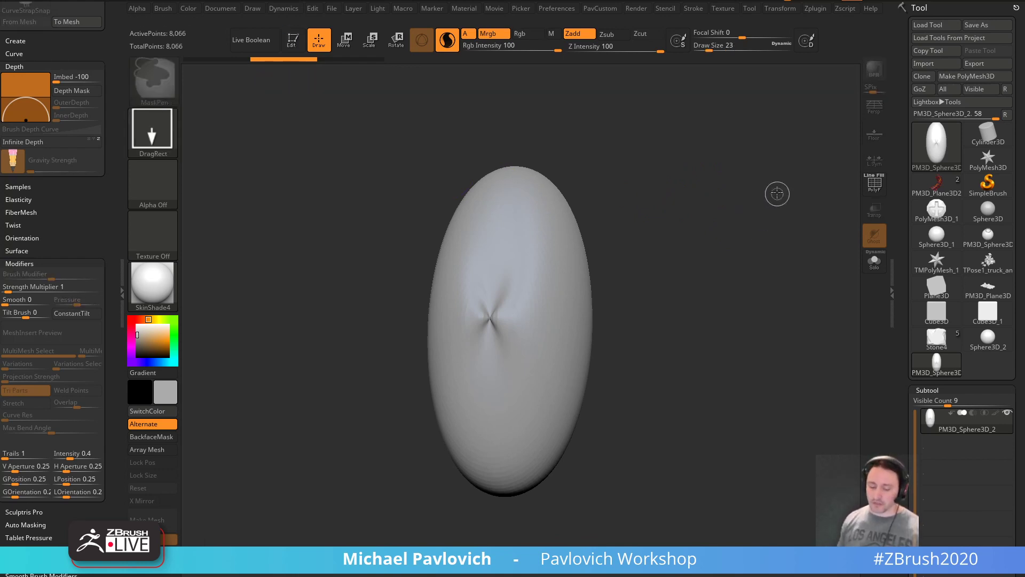
- Replace the ellipsoid on the canvas with a new Sphere3D_1, convert it to a PolyMesh3D and display its polyframe
click(983, 190)
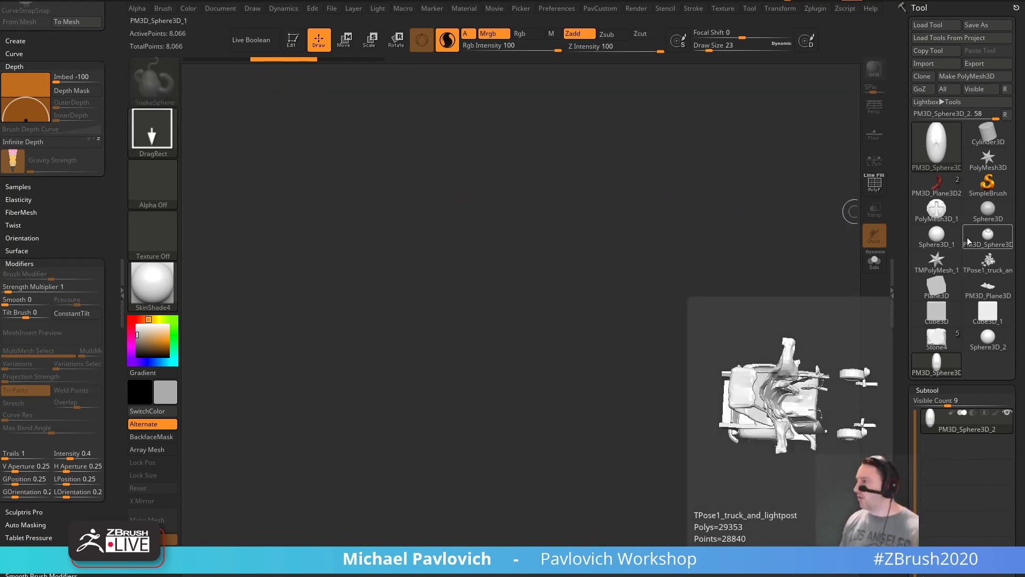
click(936, 235)
drag(487, 369, 526, 461)
click(293, 40)
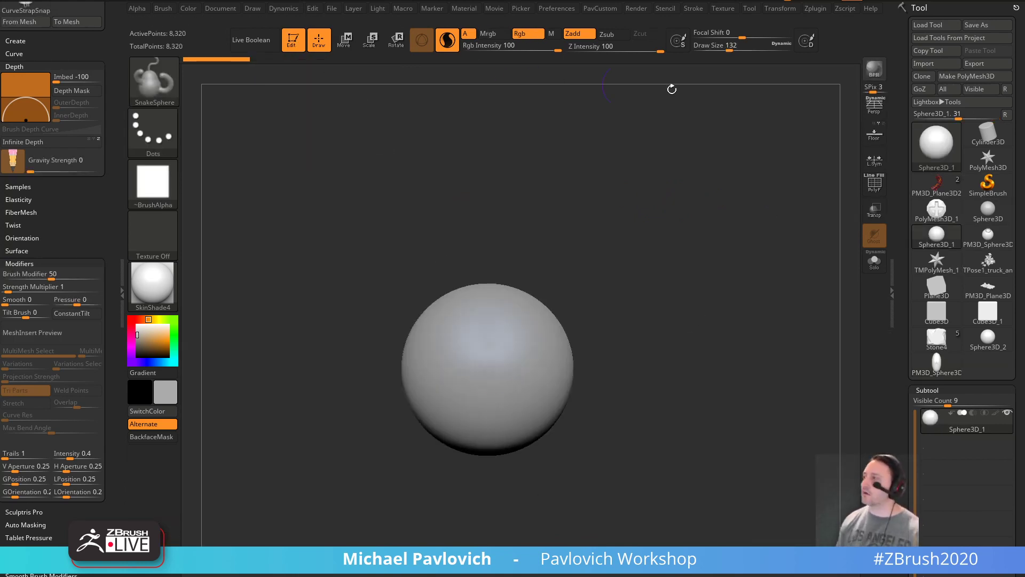
click(965, 77)
click(874, 183)
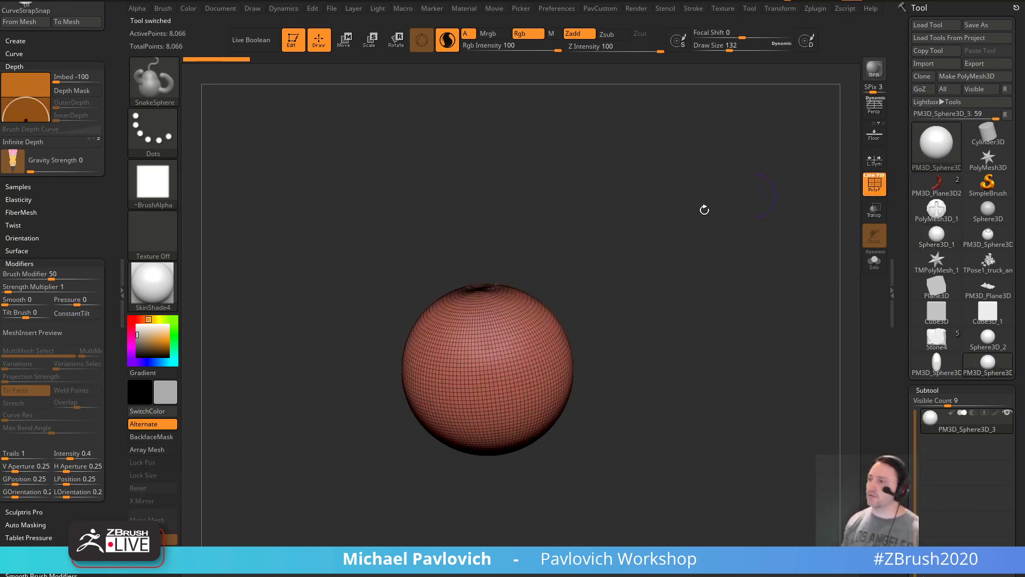
- Scale the new sphere uniformly down to about half its size with the Gizmo
key(w)
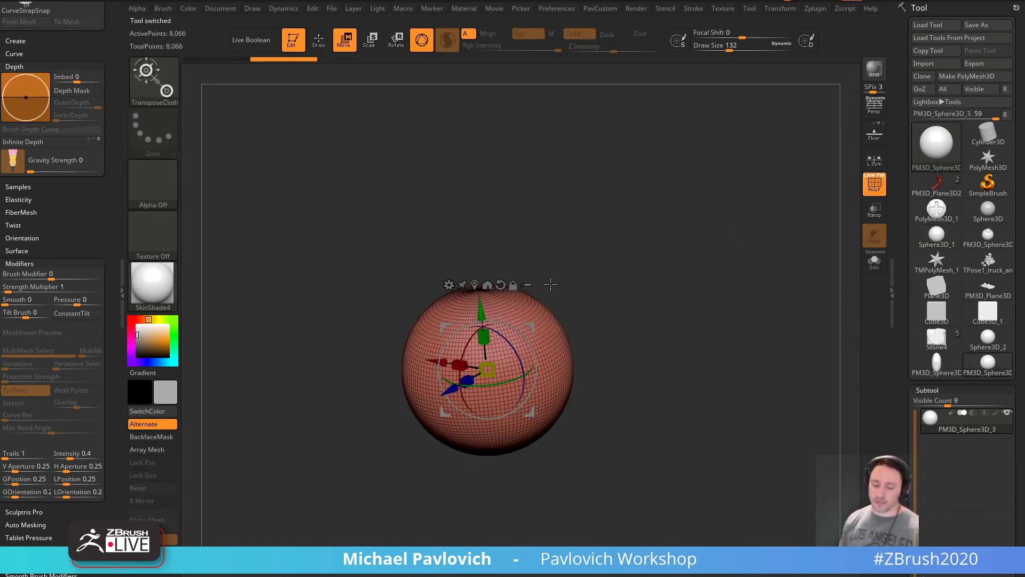
key(b)
key(t)
key(c)
drag(487, 369, 470, 386)
key(q)
- Append a Plane3D as a second subtool and make it the active subtool
scroll(961, 251, down, 5)
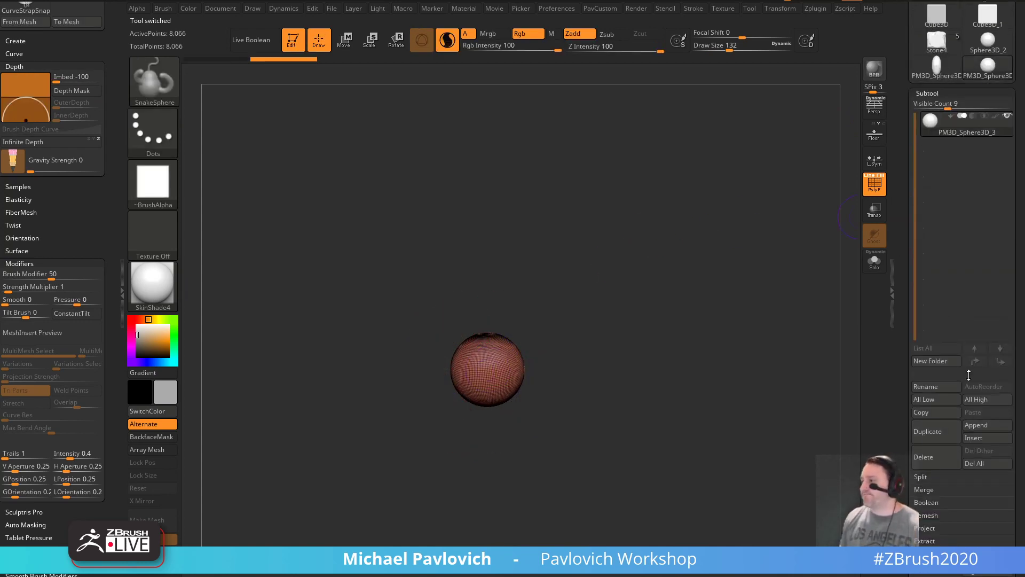
click(978, 425)
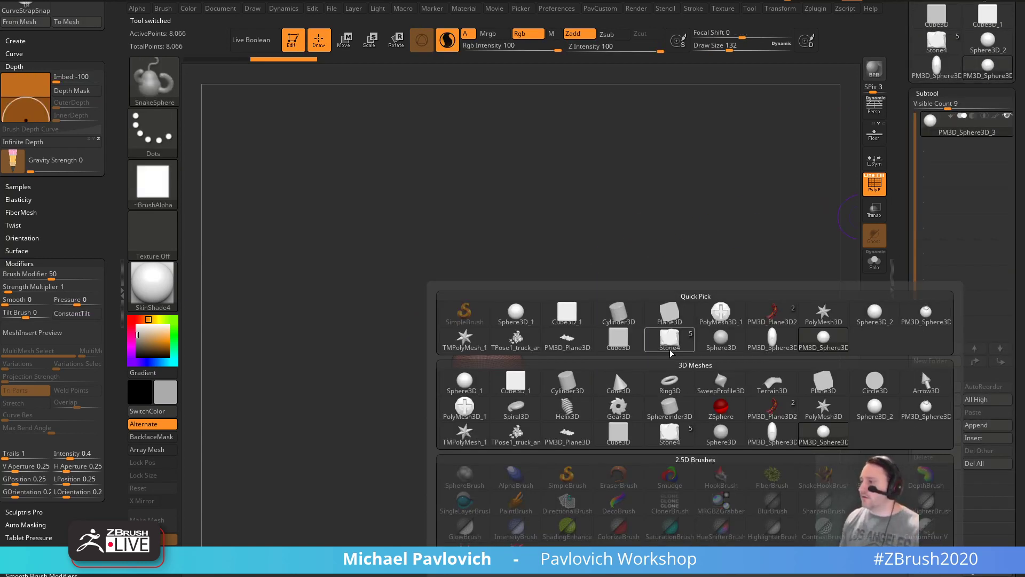
click(609, 314)
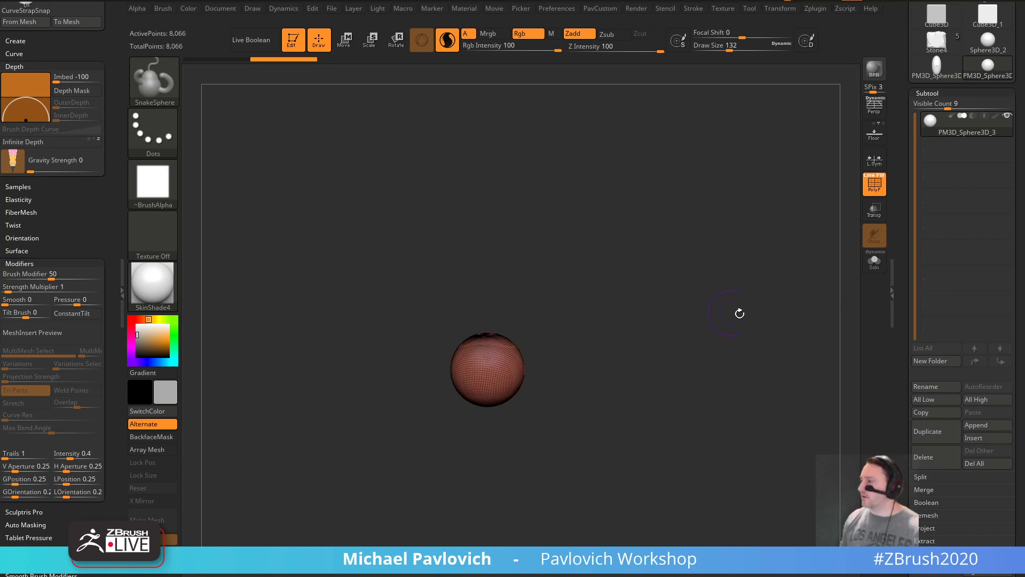
click(979, 425)
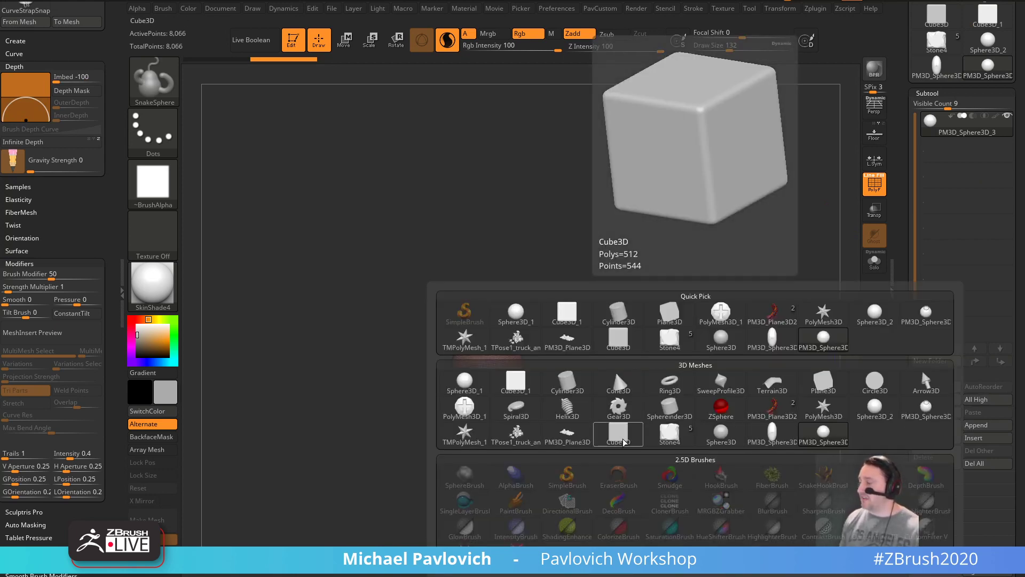
click(820, 380)
drag(776, 330, 600, 288)
key(Down)
- Rotate the plane to lie flat and raise it above the sphere with the Gizmo
key(w)
drag(566, 374, 577, 434)
drag(491, 335, 491, 224)
key(q)
mouse_move(656, 272)
mouse_down()
mouse_move(689, 291)
mouse_move(692, 278)
mouse_up()
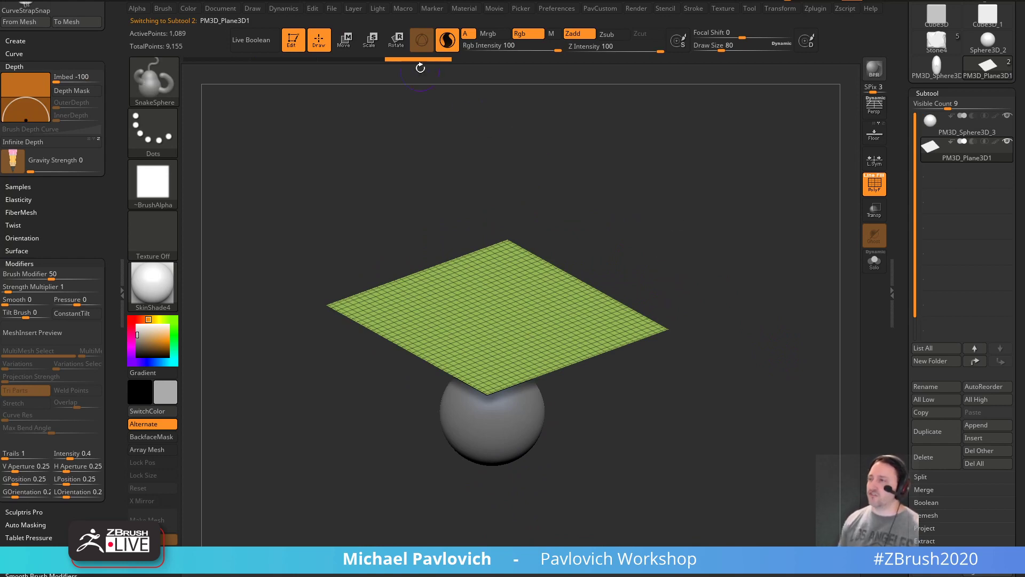
- Turn off Sculptris Pro and clear the docked Brush palette from the tray
click(447, 40)
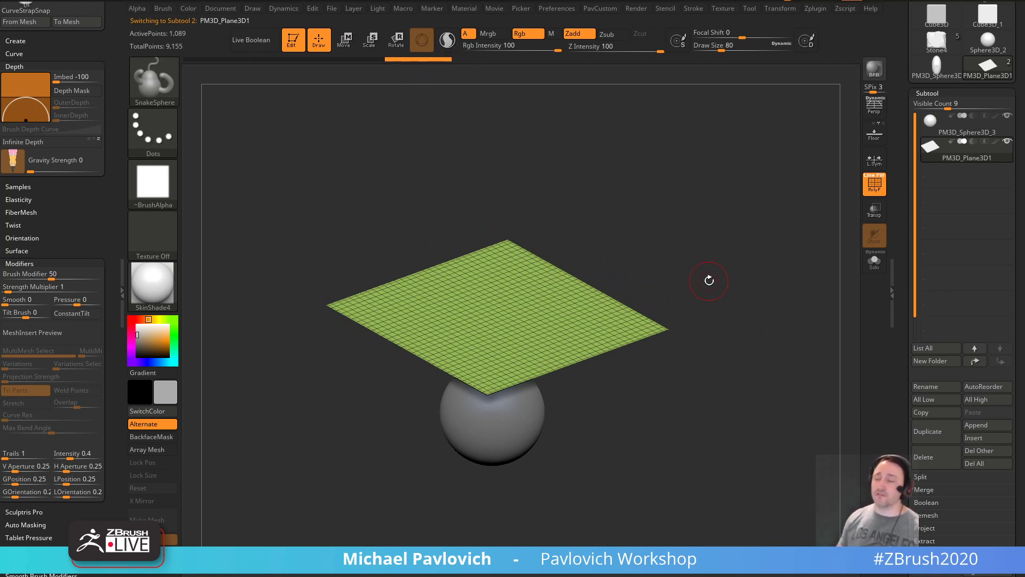
drag(679, 233, 682, 222)
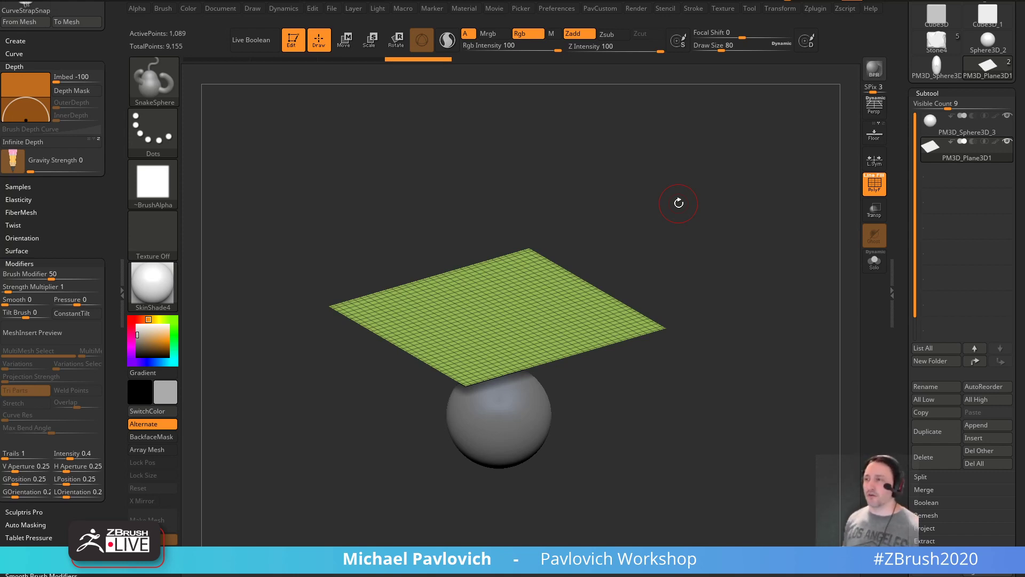
drag(748, 240, 764, 222)
drag(75, 229, 75, 534)
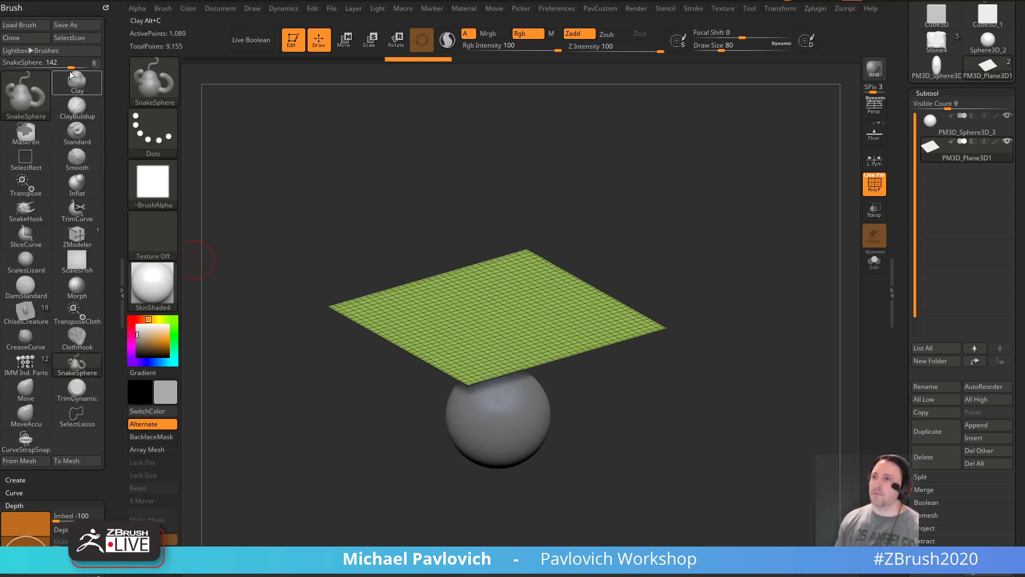
click(104, 6)
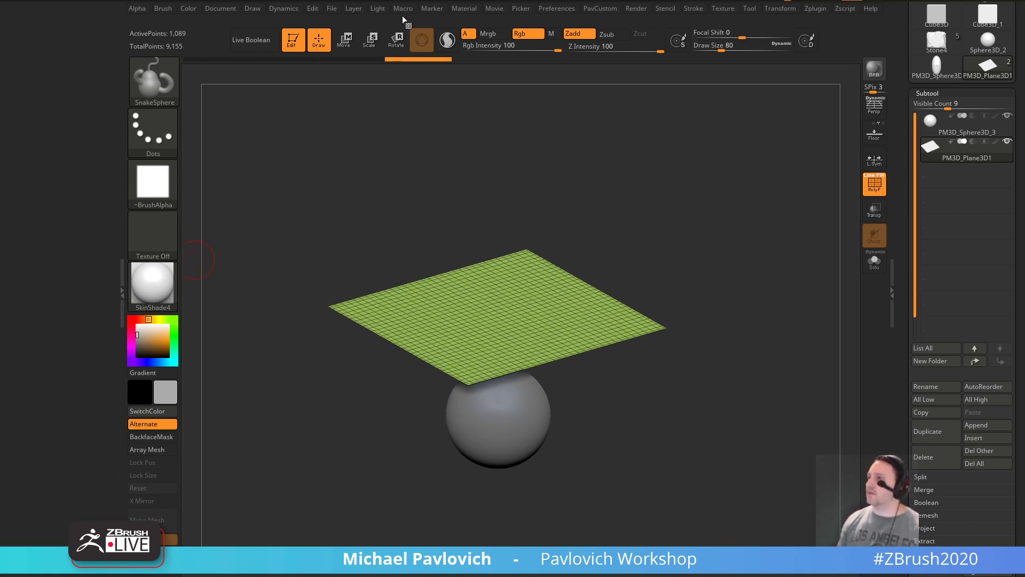